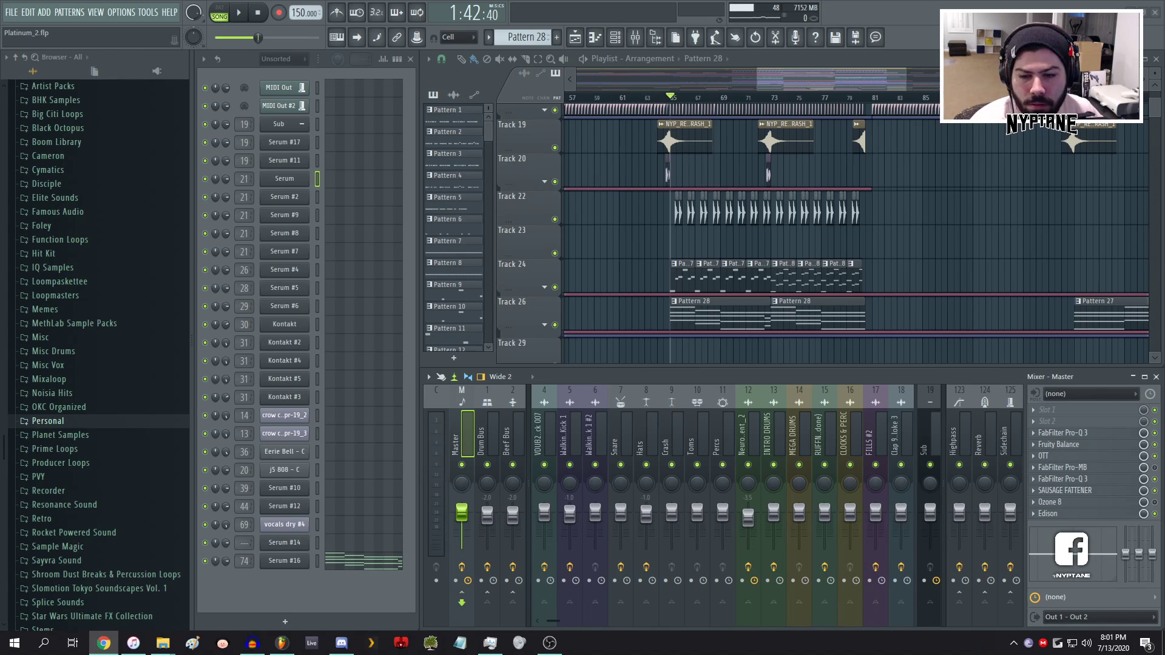
key(alt+Tab)
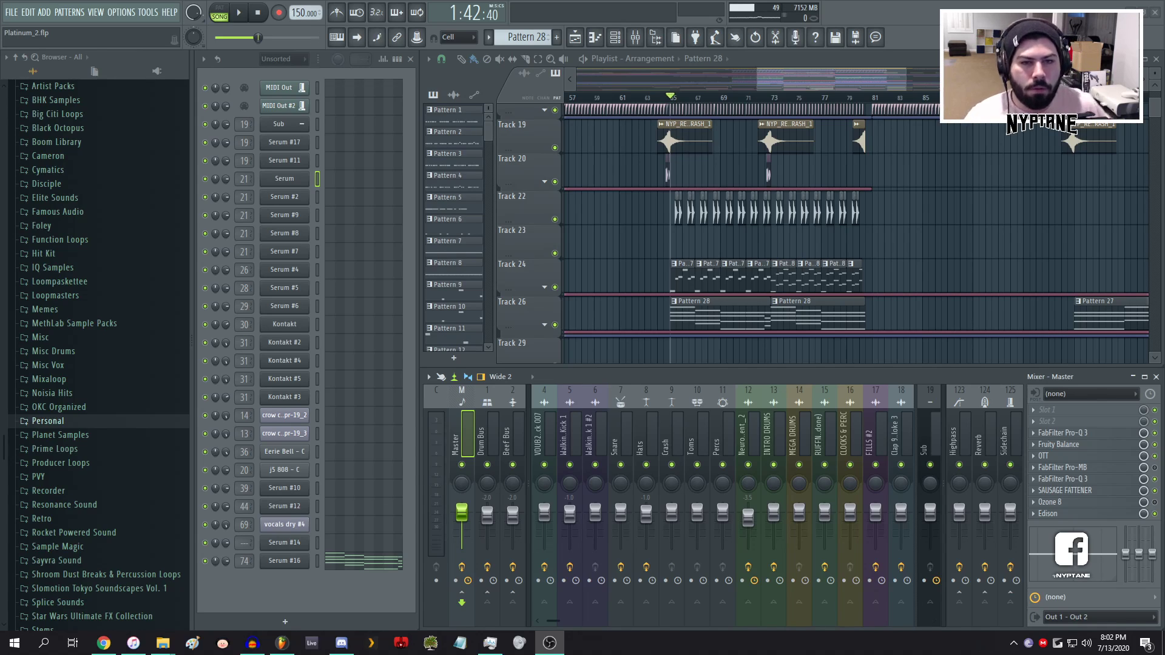
key(alt+Tab)
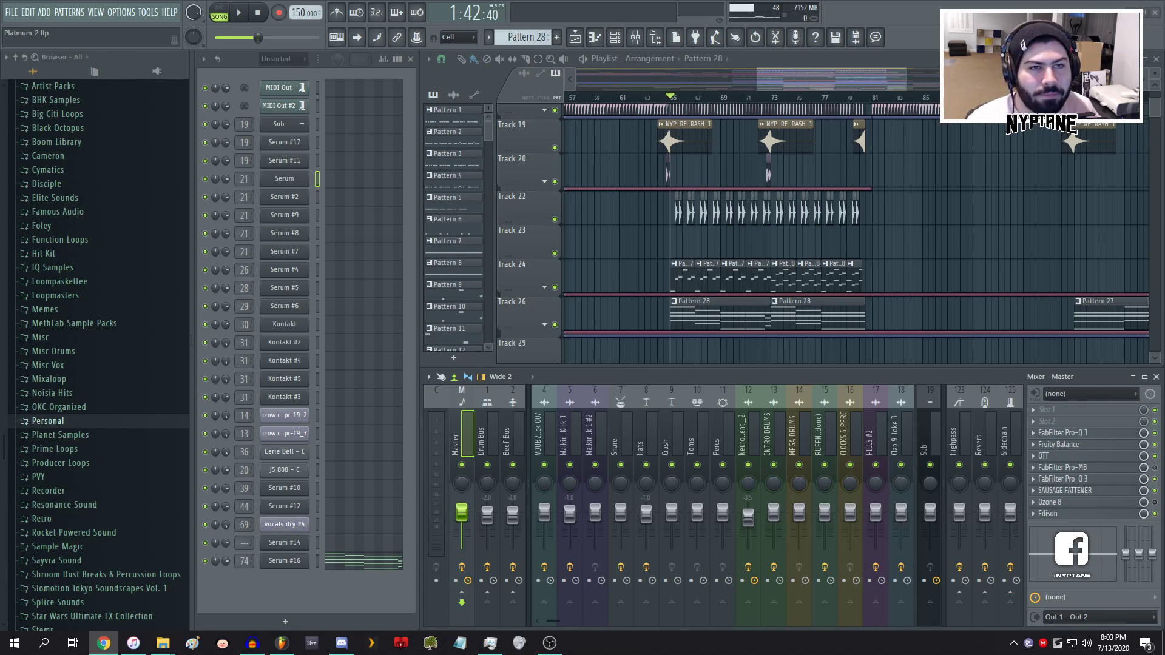
key(alt+Tab)
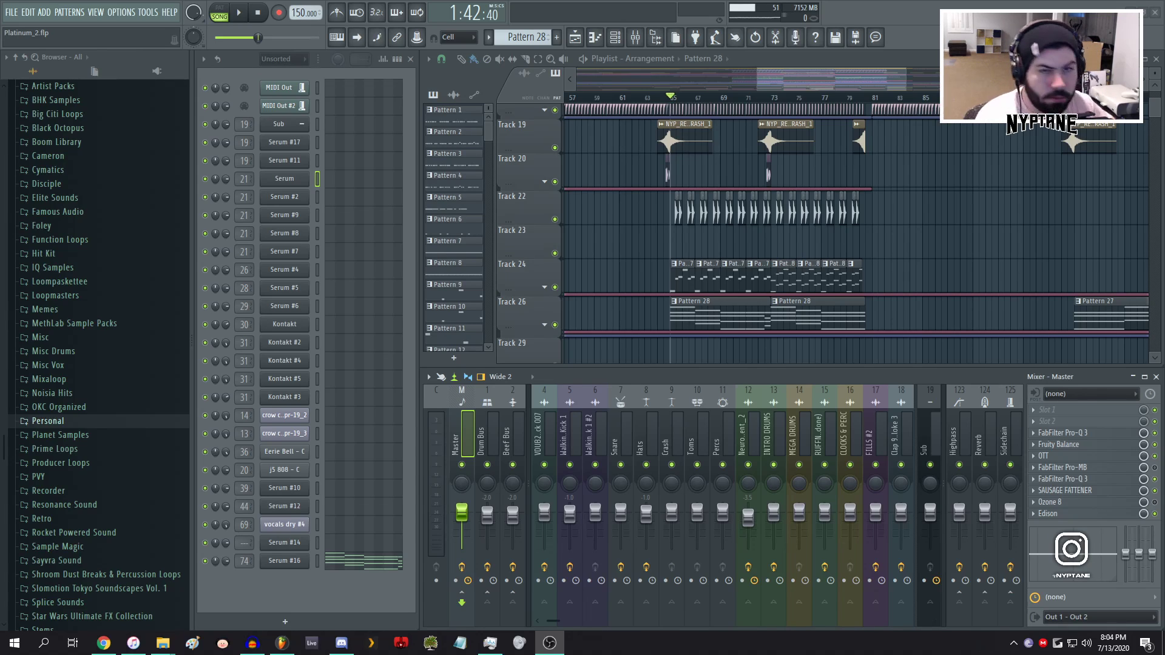
key(alt+Tab)
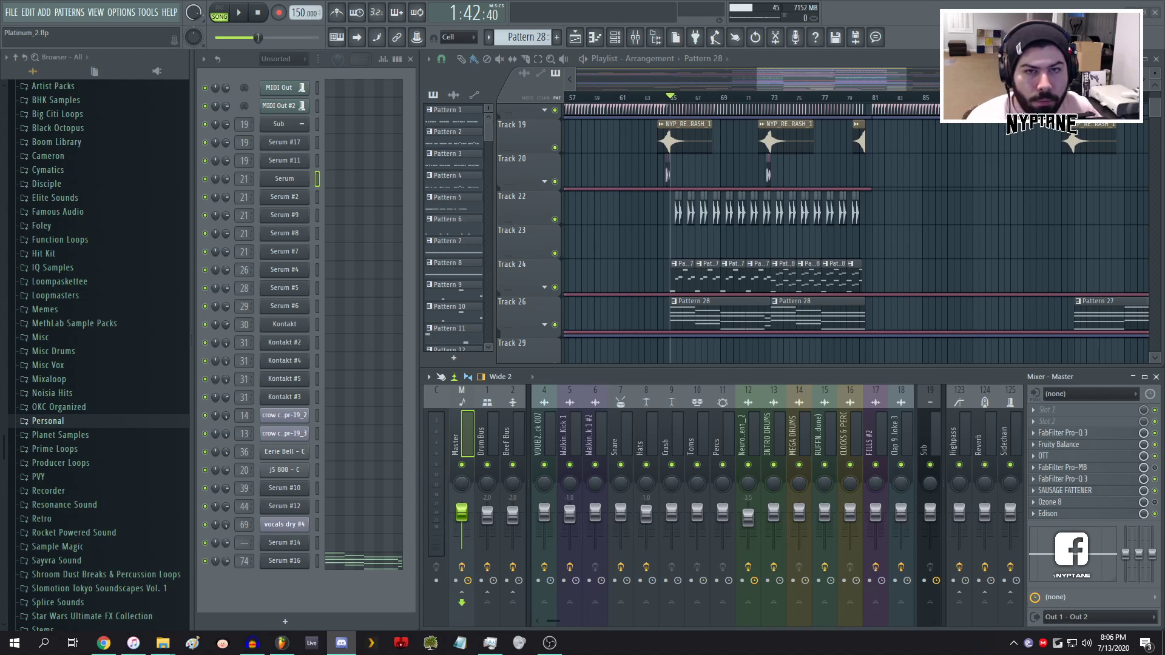
key(alt+Tab)
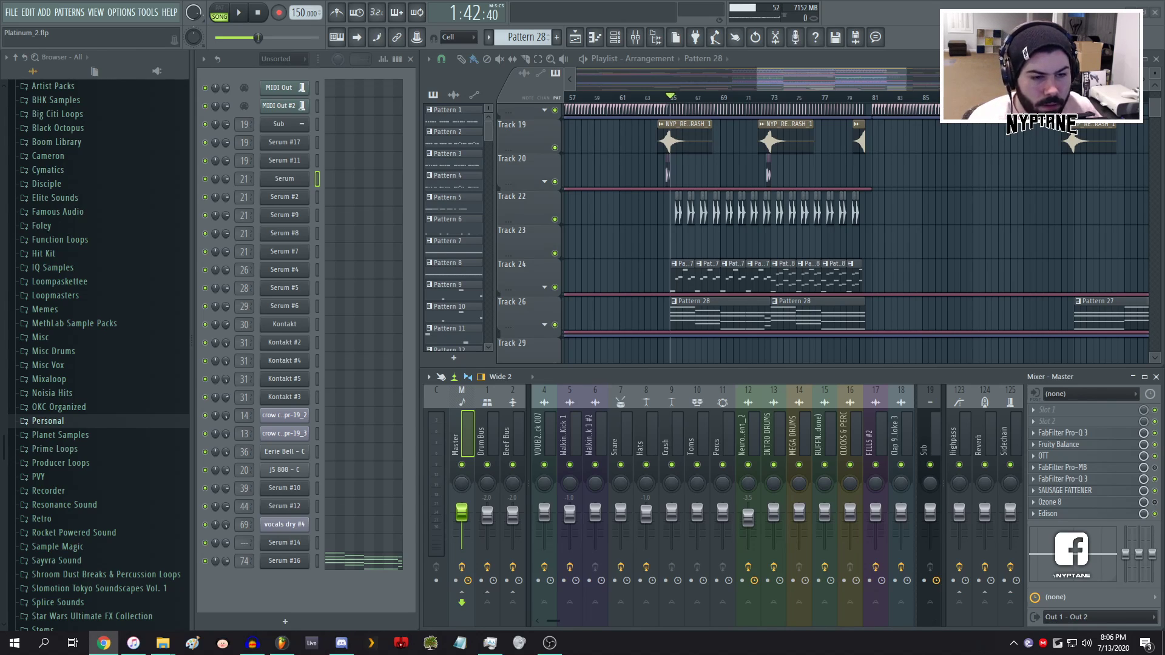
key(alt+Tab)
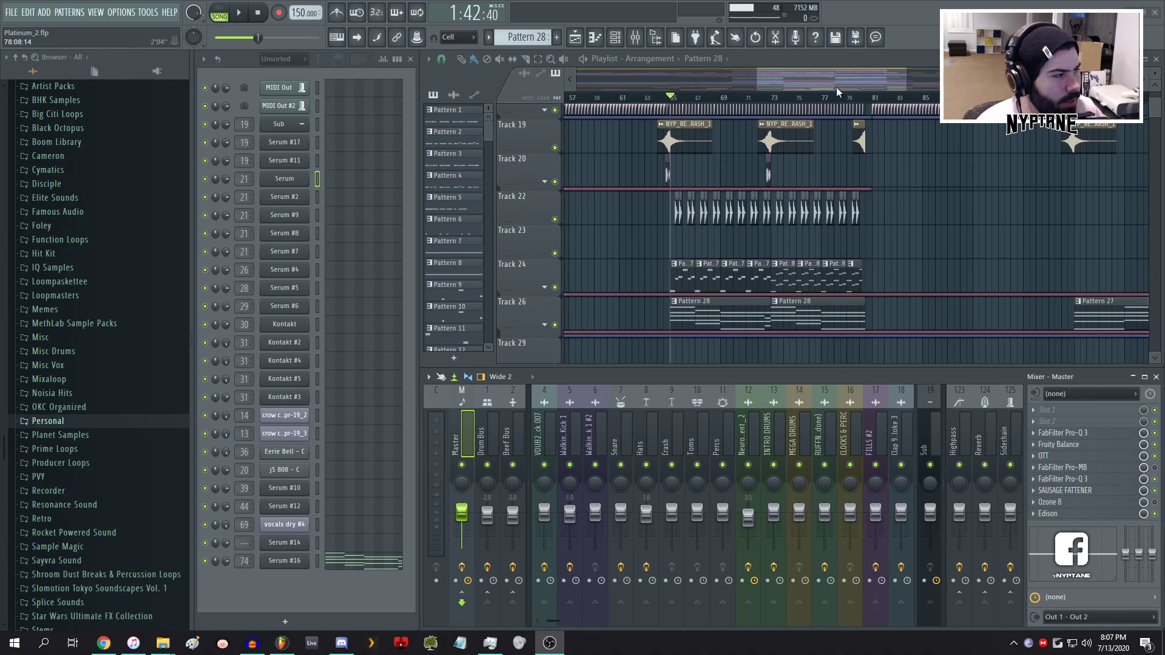
- Examine the whole song arrangement in the playlist, from the automation tracks at the top down to Track 30
scroll(830, 212, up, 6)
drag(837, 87, 643, 71)
scroll(714, 203, up, 1)
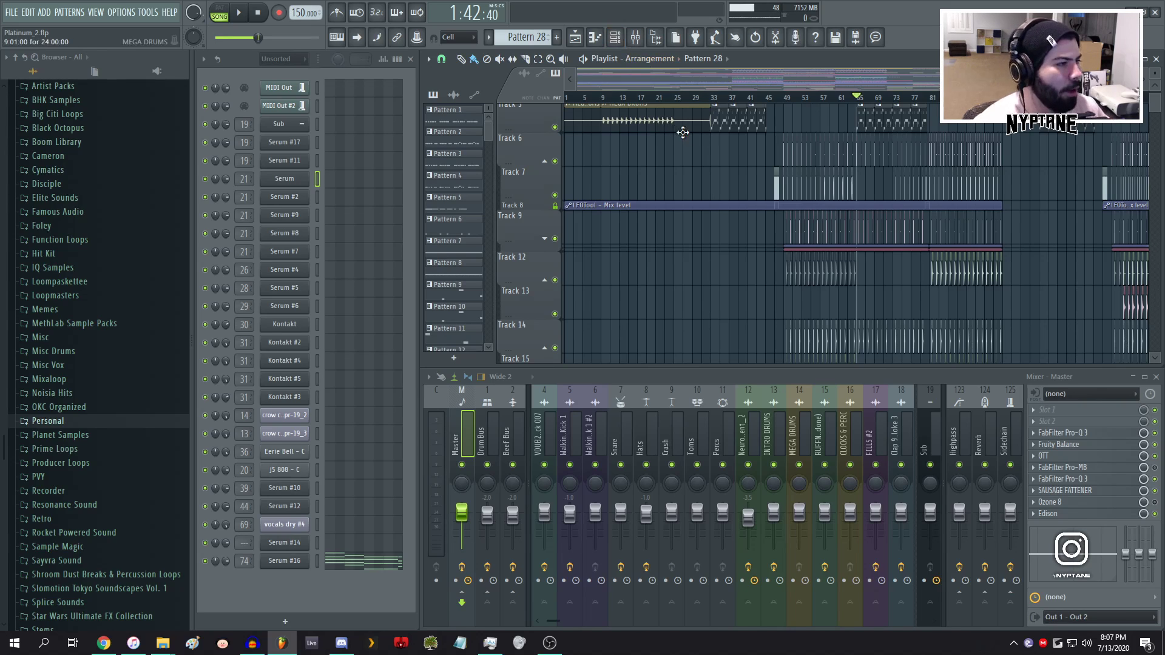
scroll(697, 170, down, 8)
scroll(697, 170, down, 3)
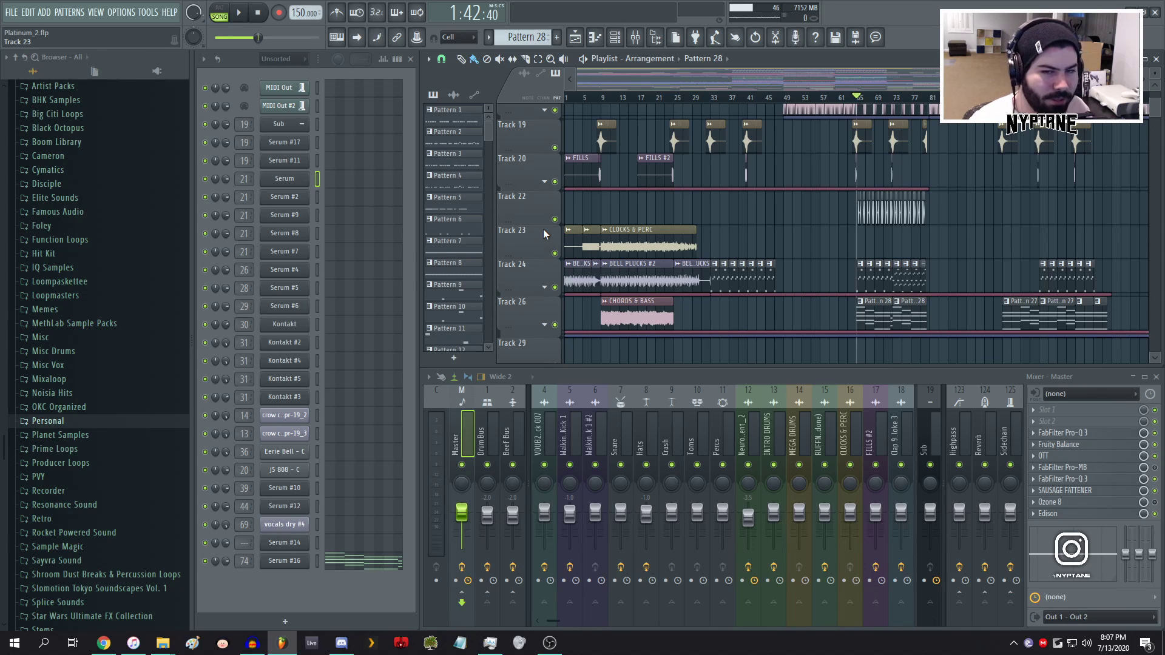
ctrl+scroll(864, 209, down, 2)
scroll(827, 229, up, 10)
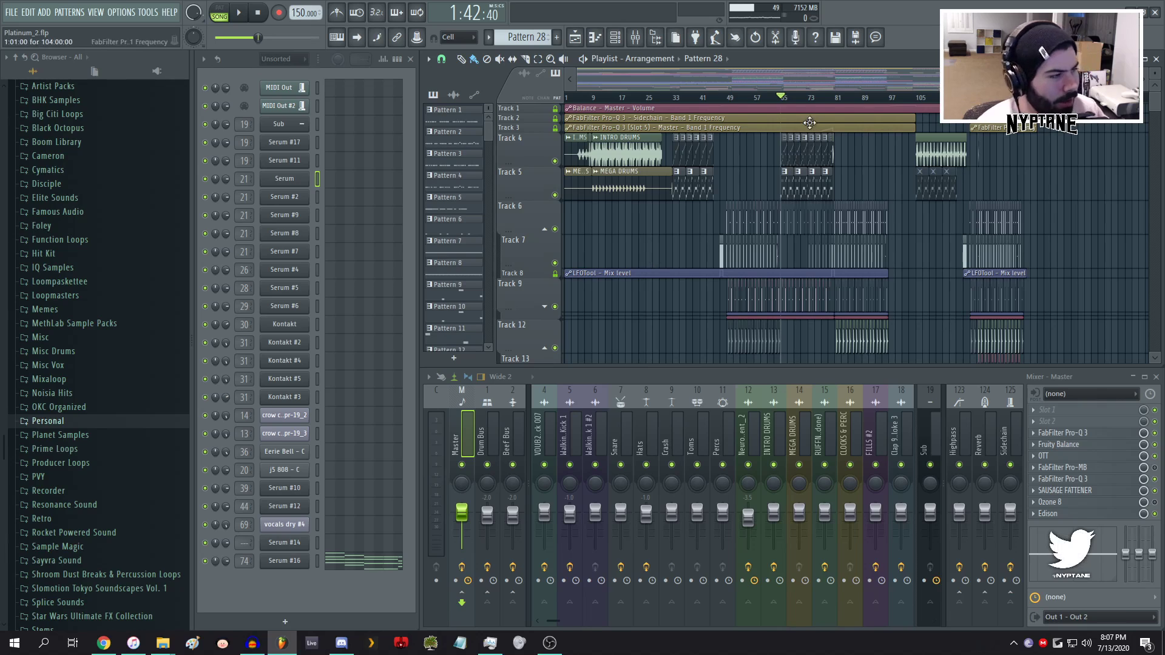
scroll(815, 157, down, 4)
scroll(815, 157, down, 9)
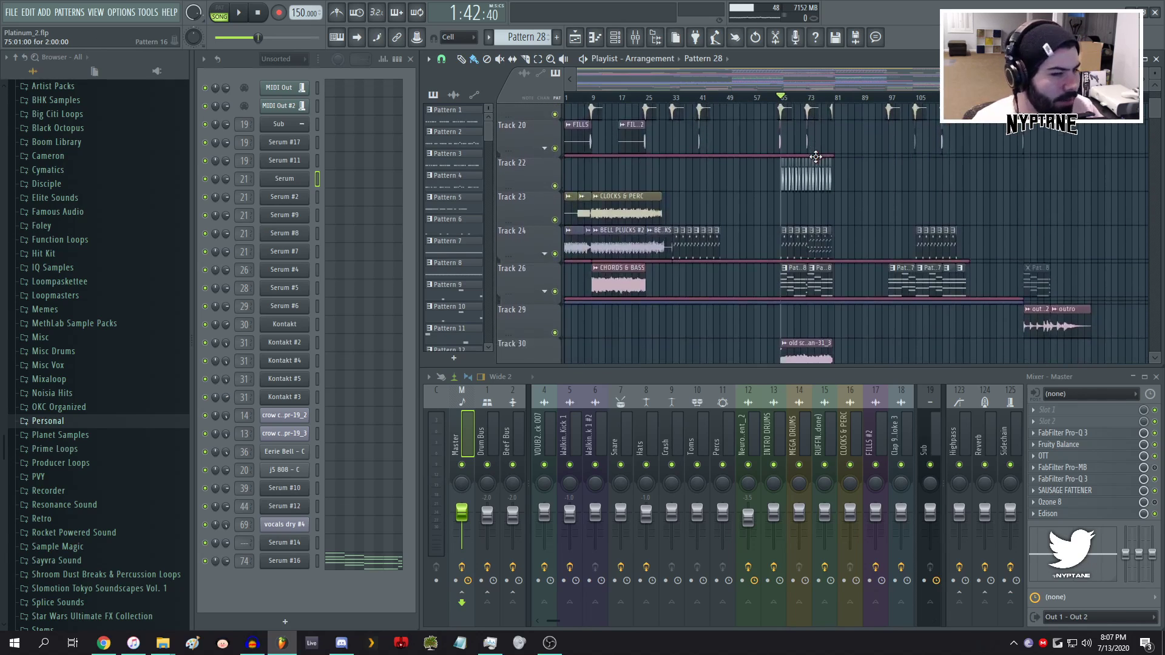
key(alt+Tab)
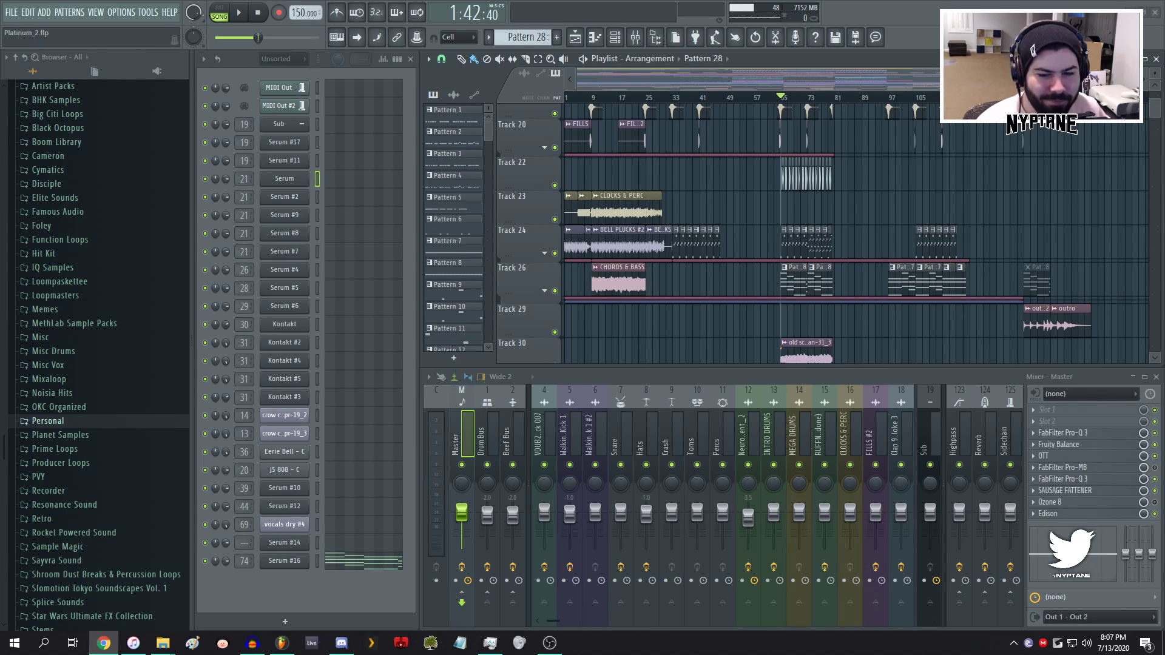
key(alt+Tab)
scroll(816, 230, up, 12)
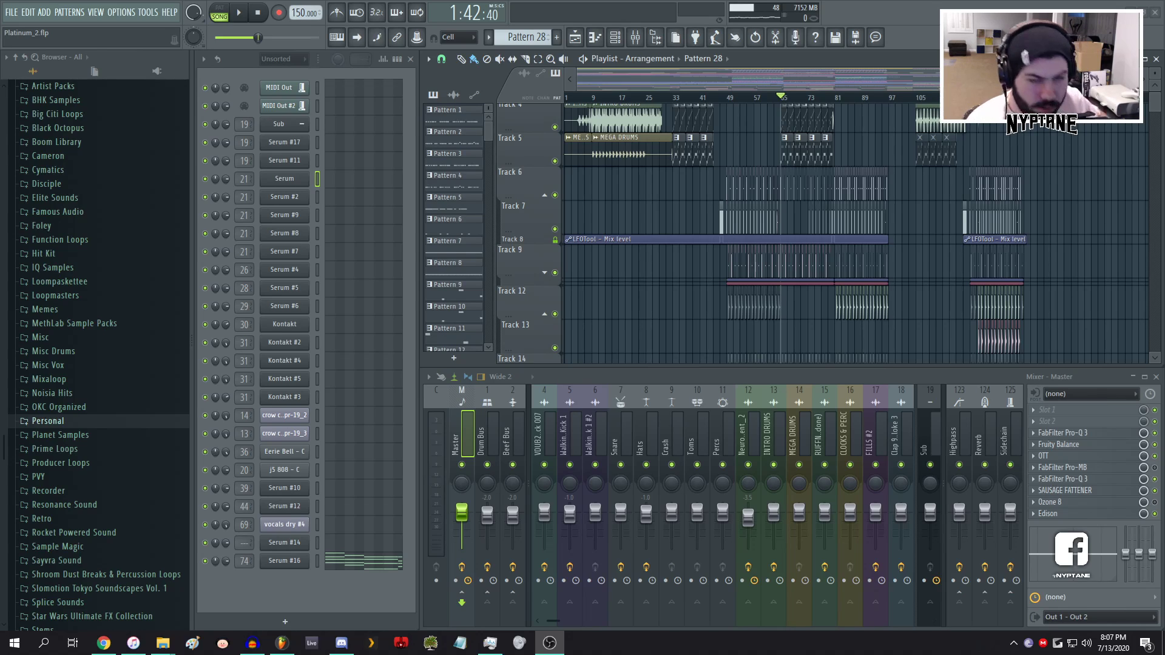
key(alt+Tab)
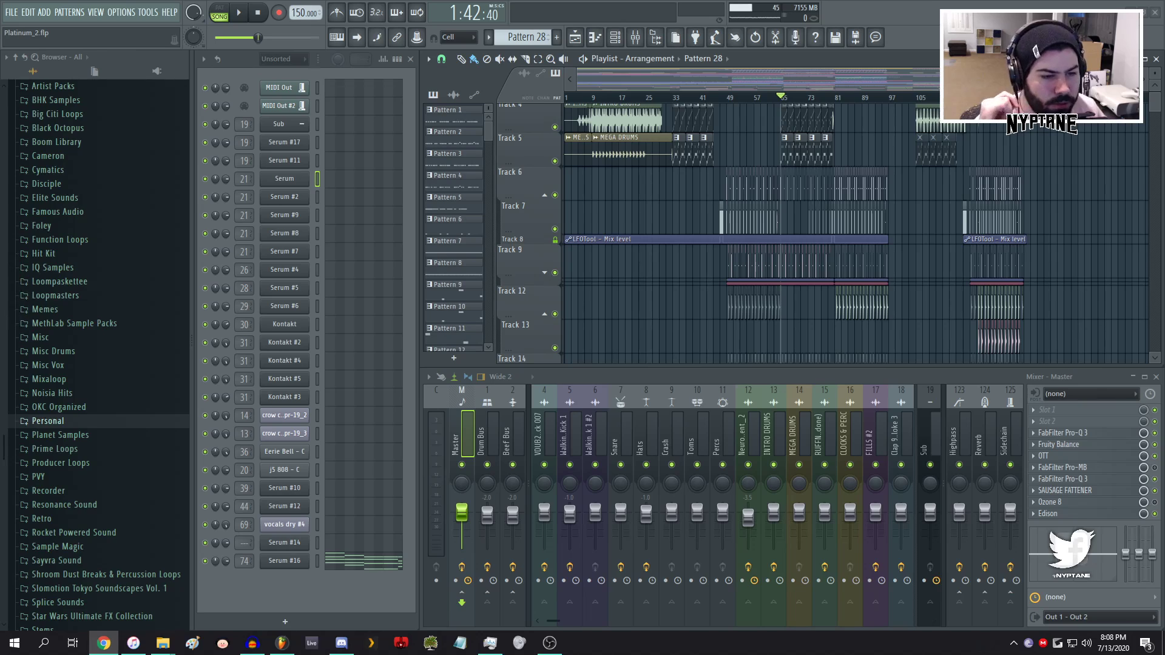
- Move the song position to the start of the arrangement and play it
drag(660, 100, 396, 97)
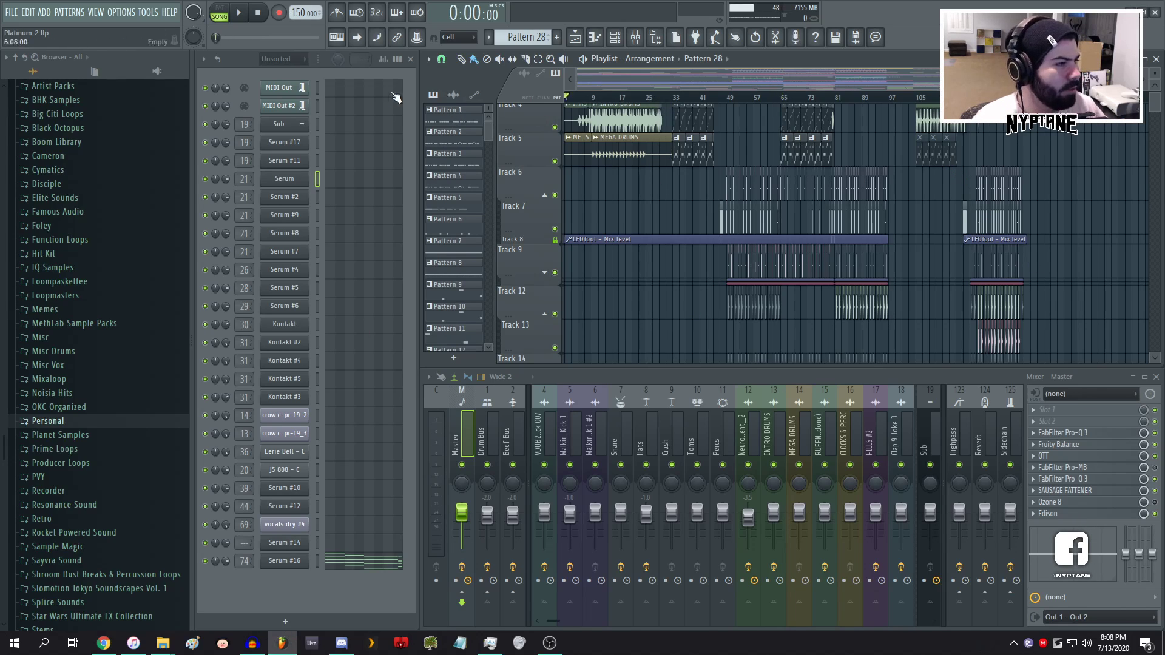
scroll(655, 86, up, 2)
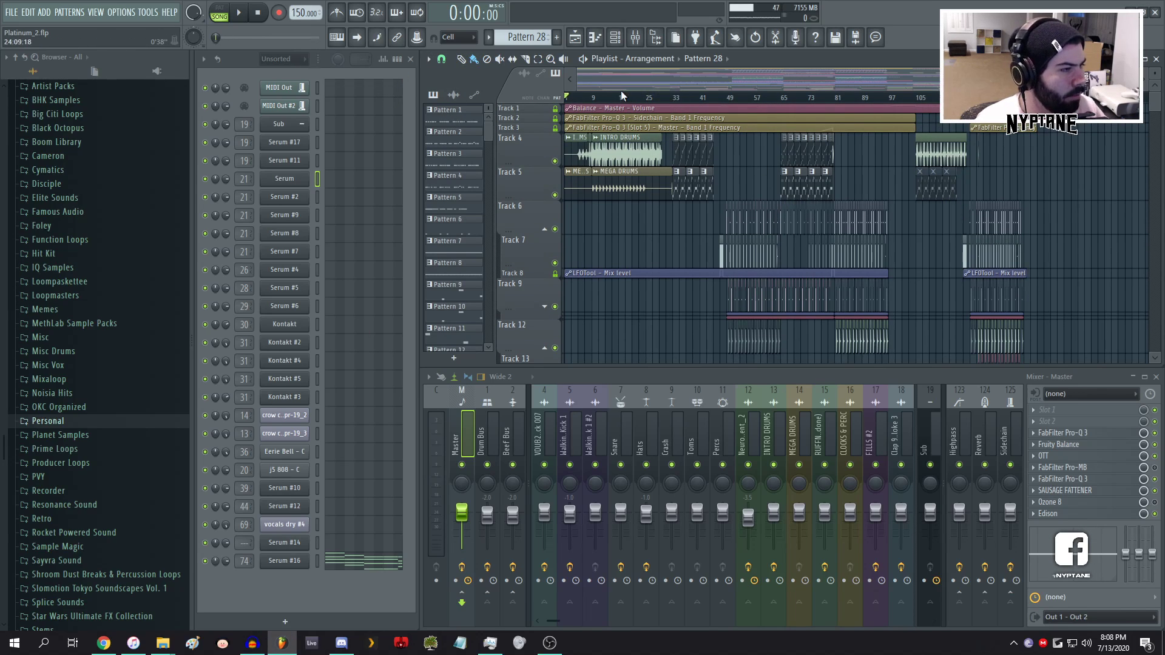
key(space)
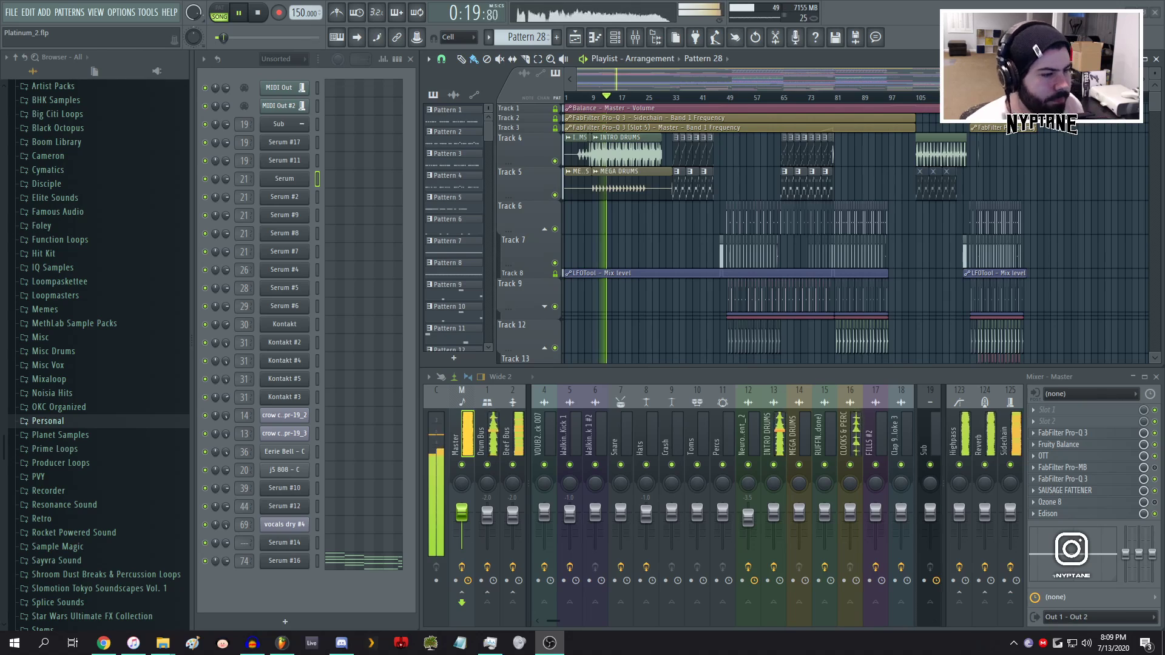
- Open the OTT compressor on the Master channel and adjust the master volume to about 56%
drag(194, 12, 193, 20)
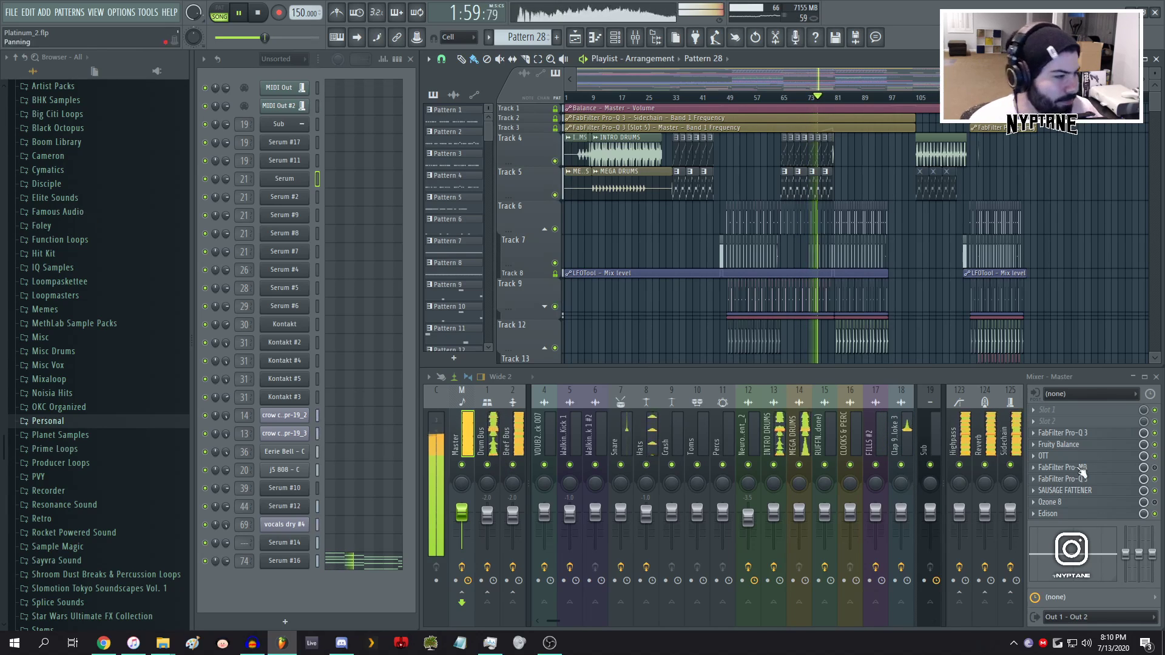
click(1055, 459)
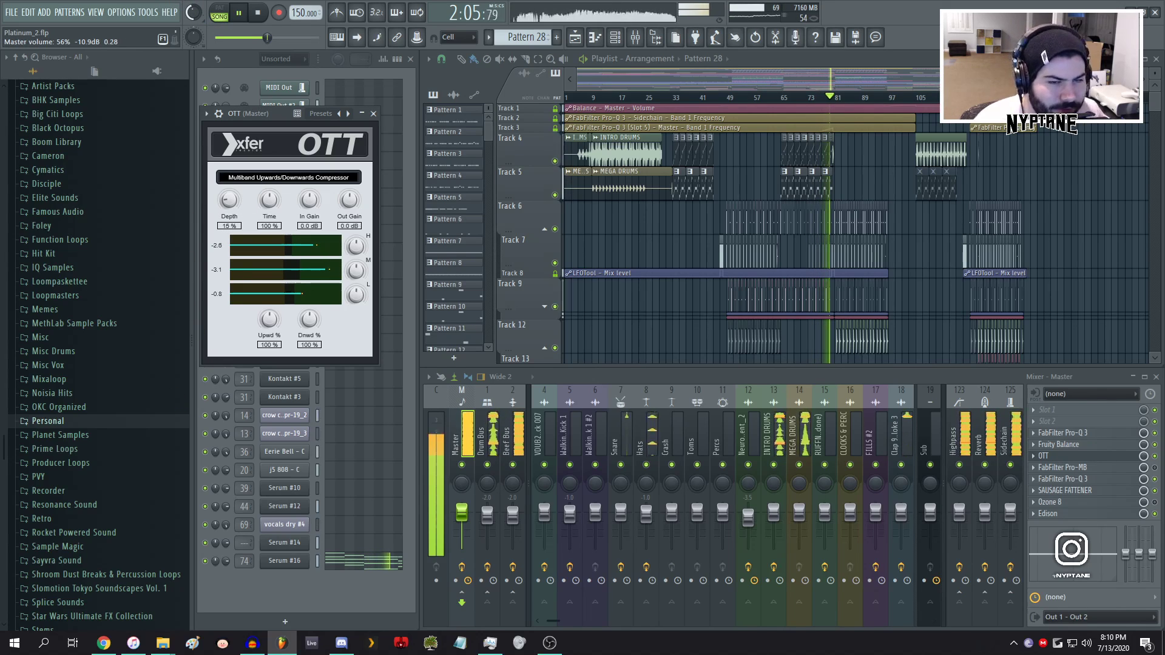
drag(194, 13, 192, 15)
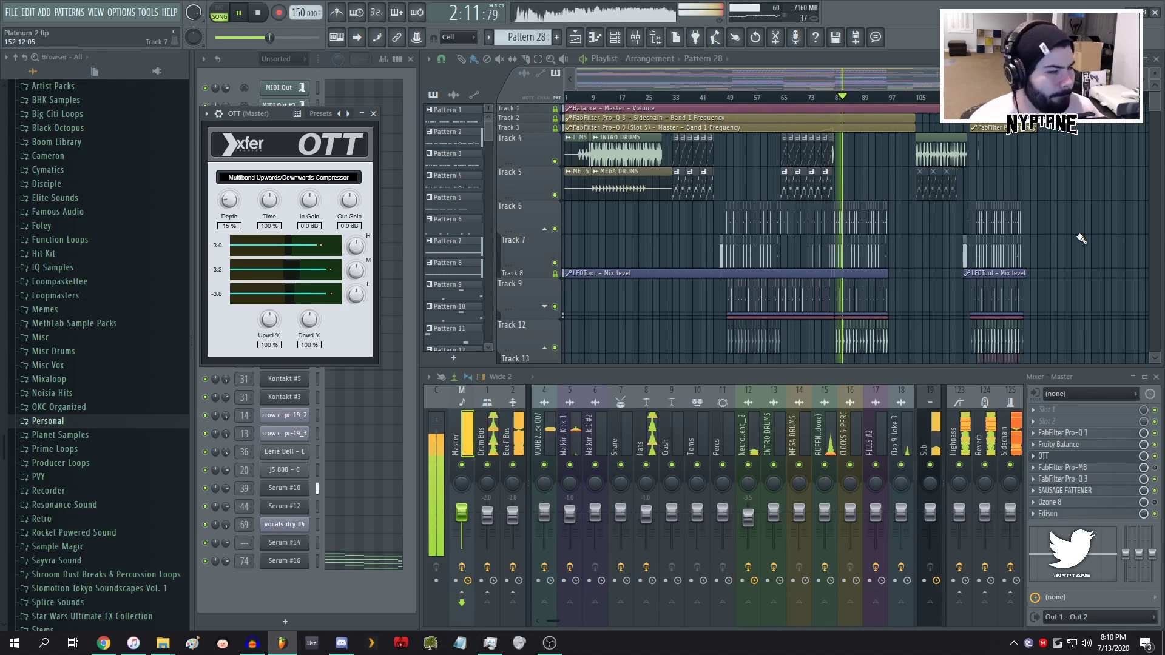
- Review the playlist tracks down to Track 41 during playback and readjust the master volume
scroll(1068, 237, down, 8)
scroll(1037, 235, down, 6)
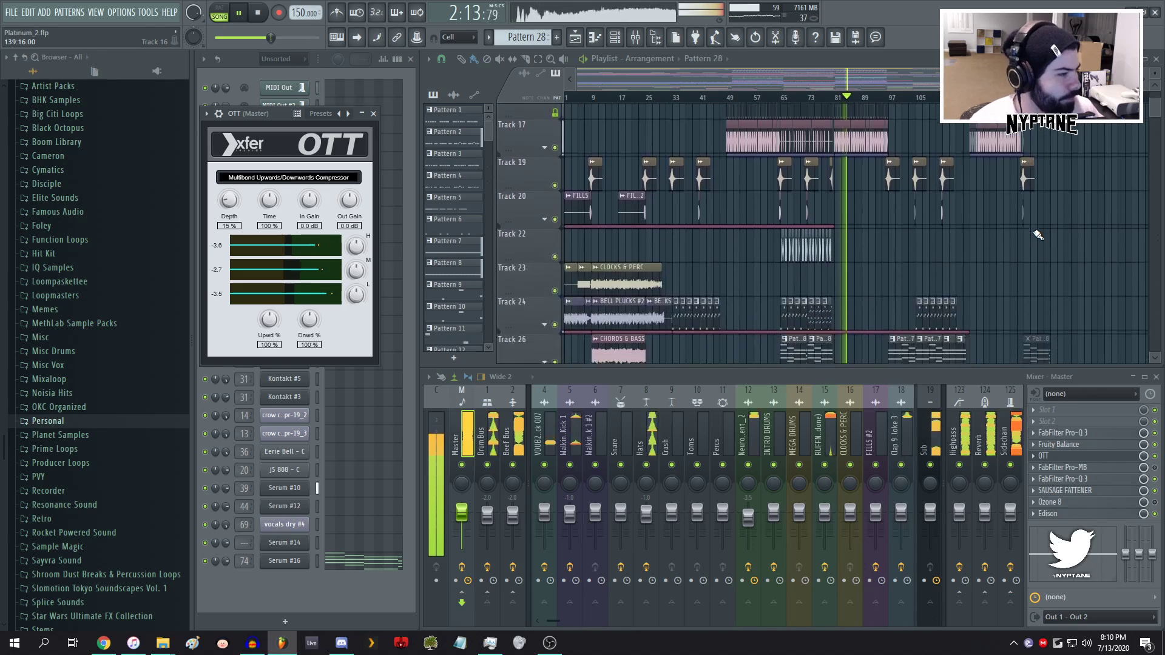
scroll(860, 194, down, 4)
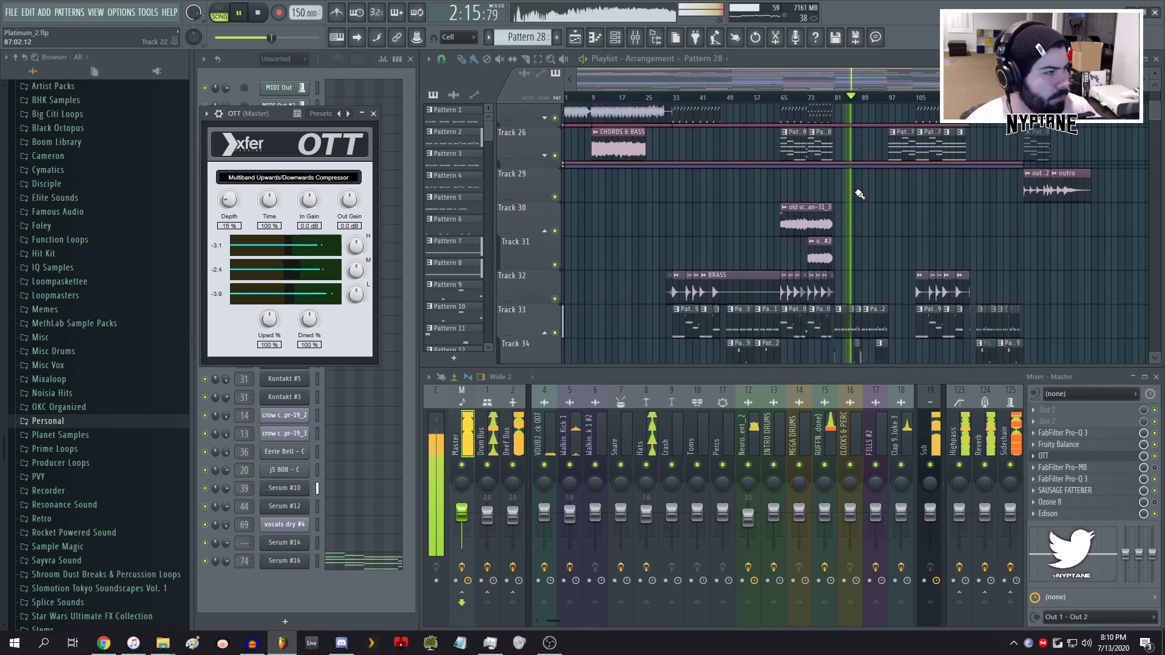
scroll(860, 195, down, 2)
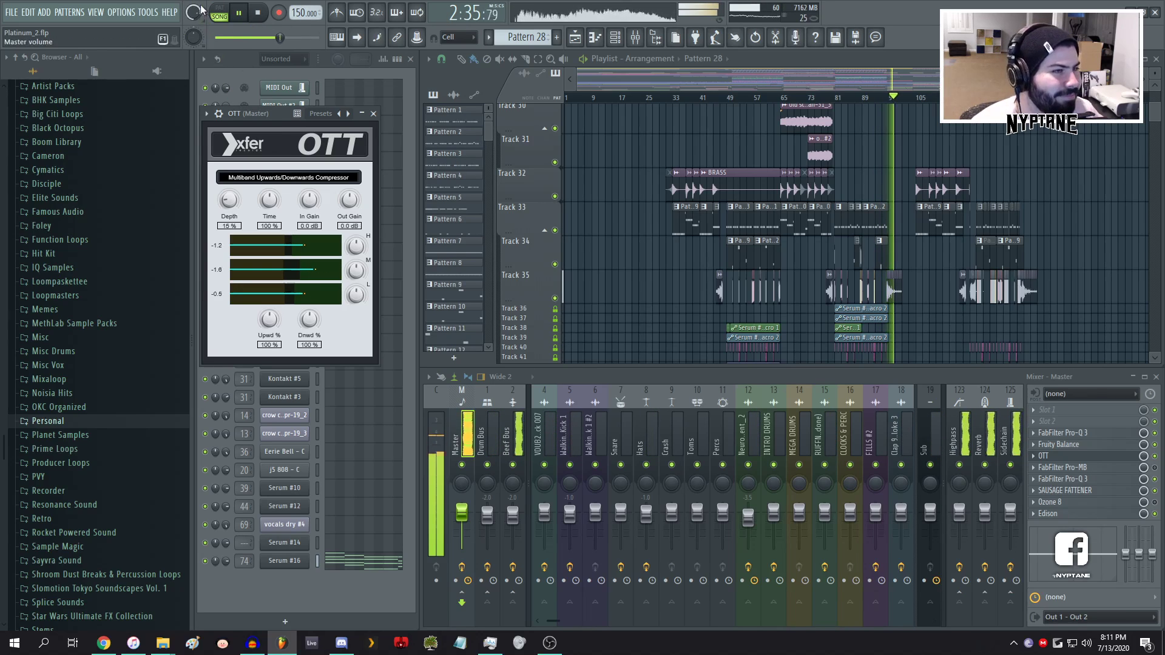
drag(200, 9, 197, 13)
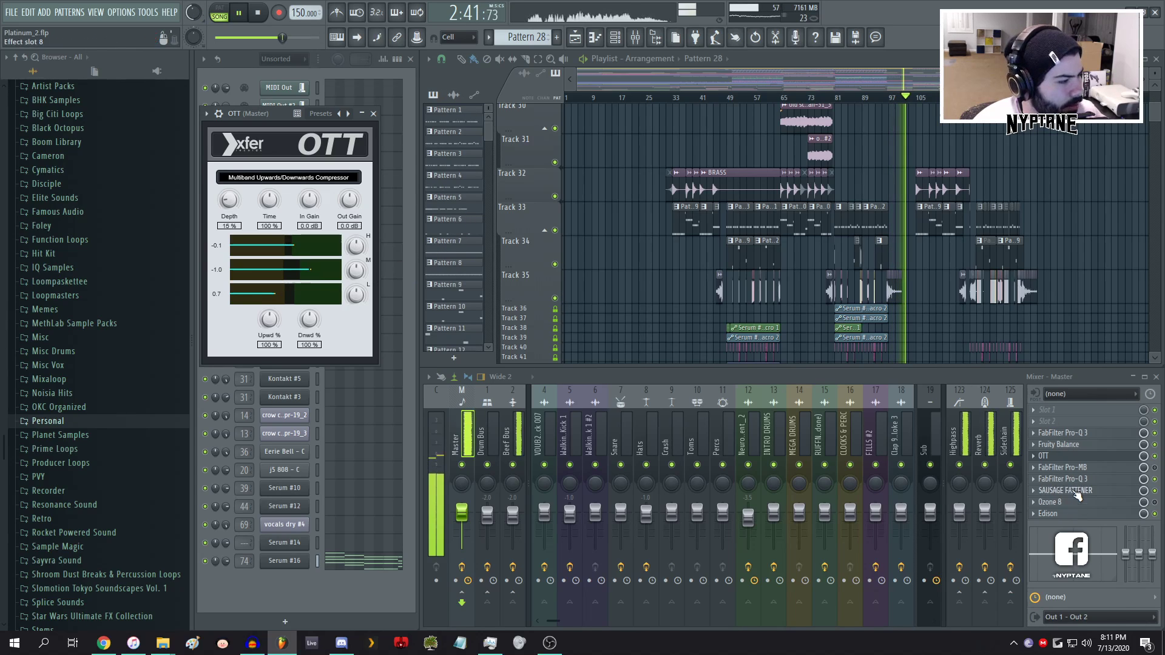
- Check the Sausage Fattener settings on the Master channel and close both plugin windows
click(1078, 492)
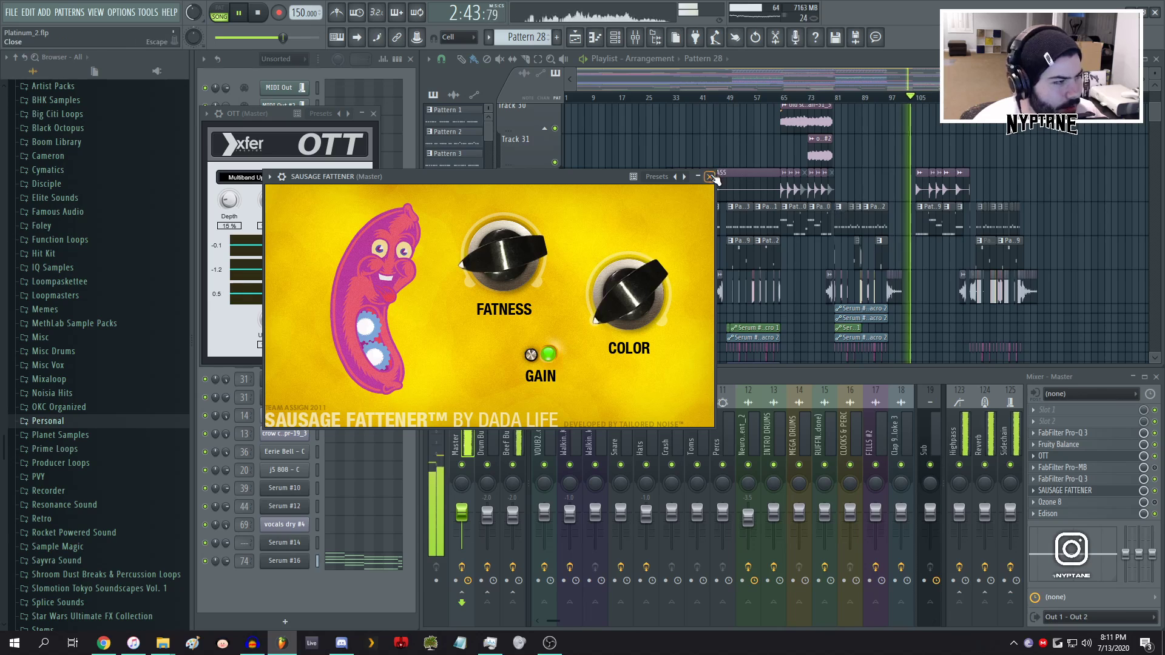
click(709, 177)
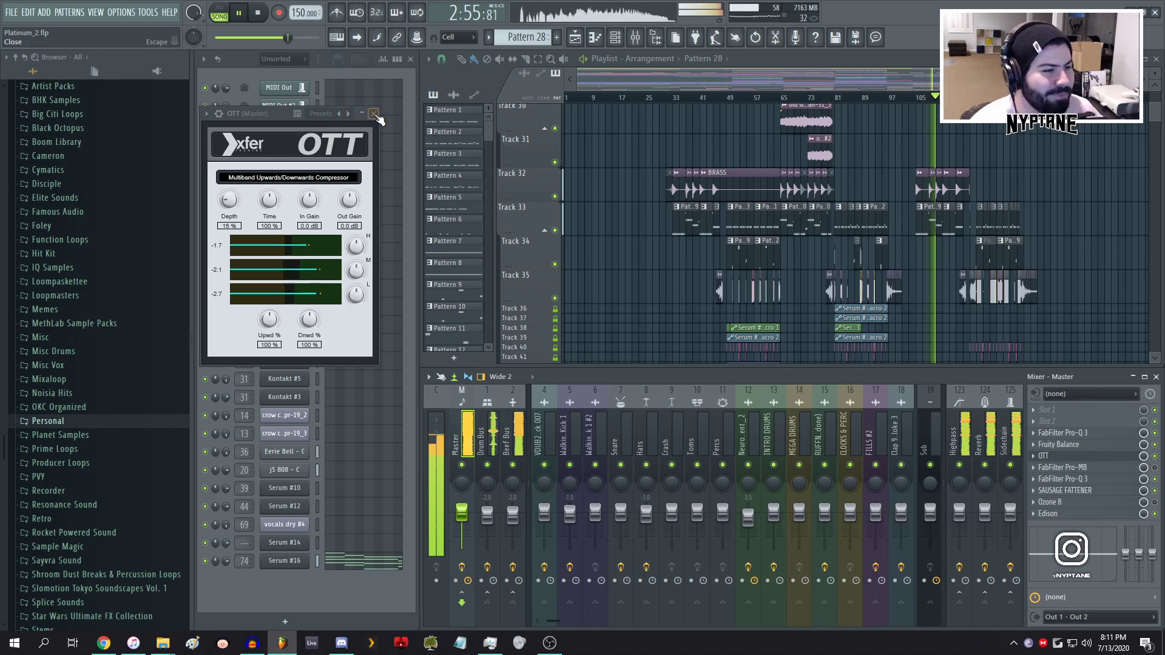
click(374, 114)
- Examine the lower playlist tracks down to Track 85 during playback and return to the tracks around Track 30
scroll(1052, 247, down, 4)
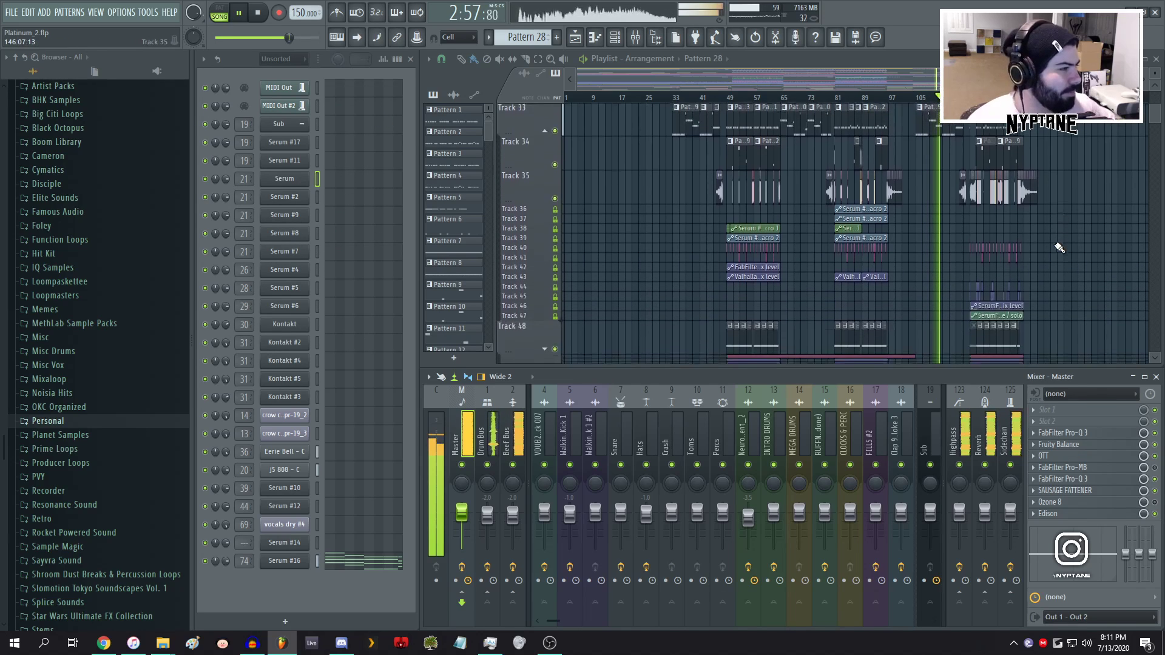
scroll(1052, 247, down, 6)
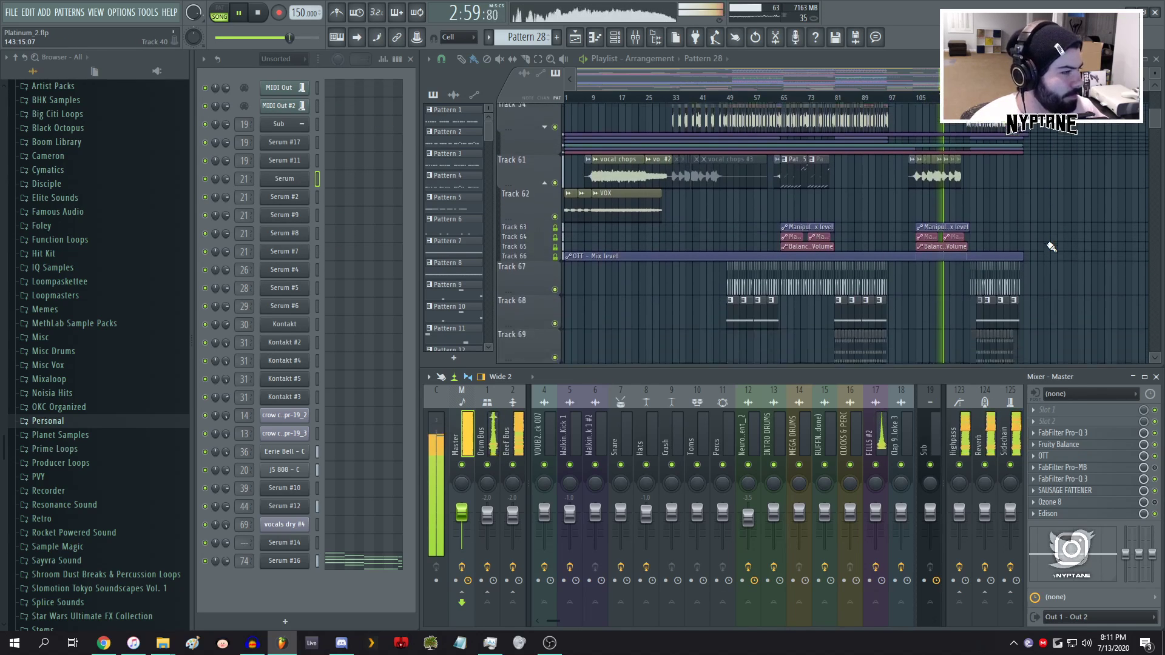
scroll(1052, 247, down, 2)
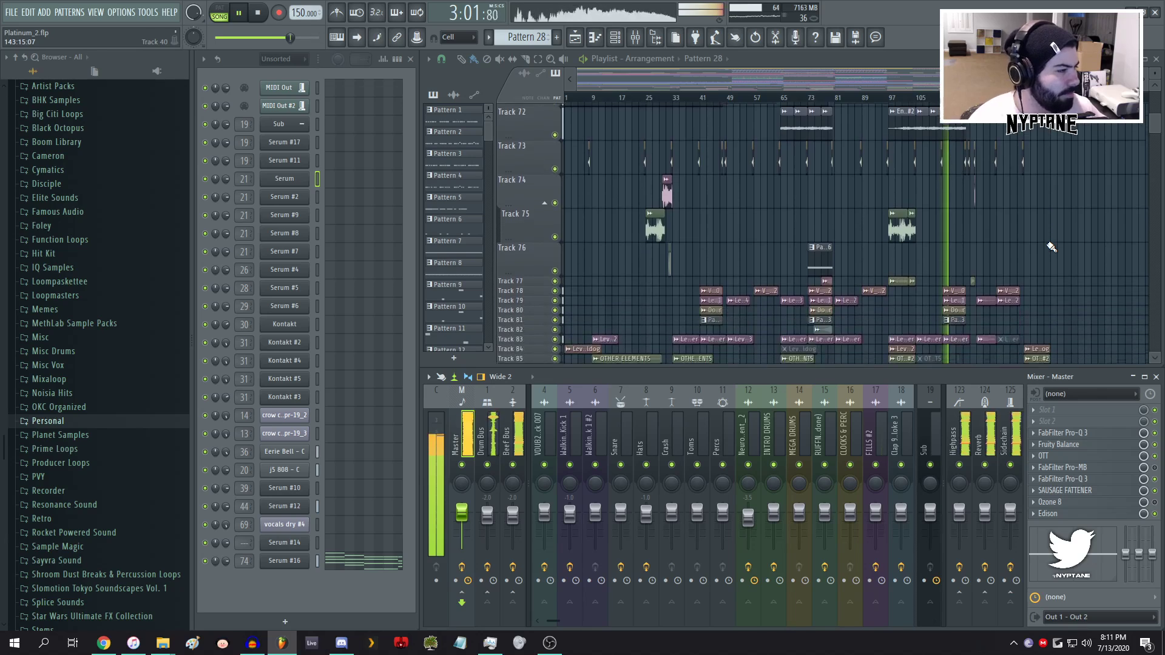
scroll(1051, 247, down, 2)
scroll(1087, 161, up, 20)
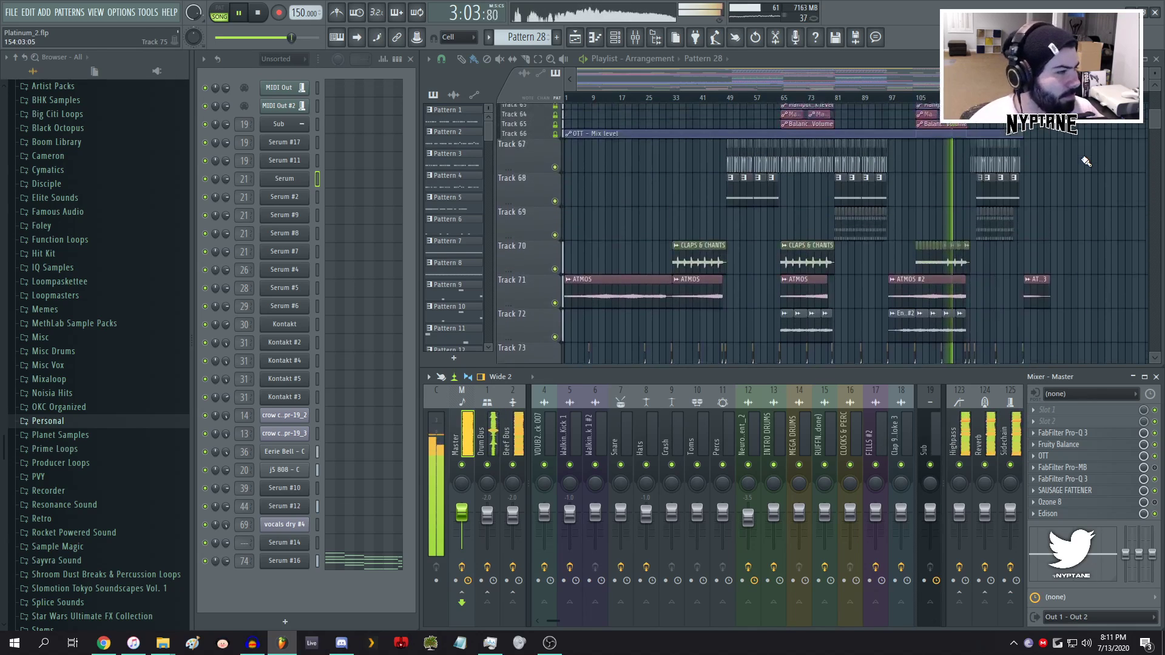
scroll(1087, 161, up, 10)
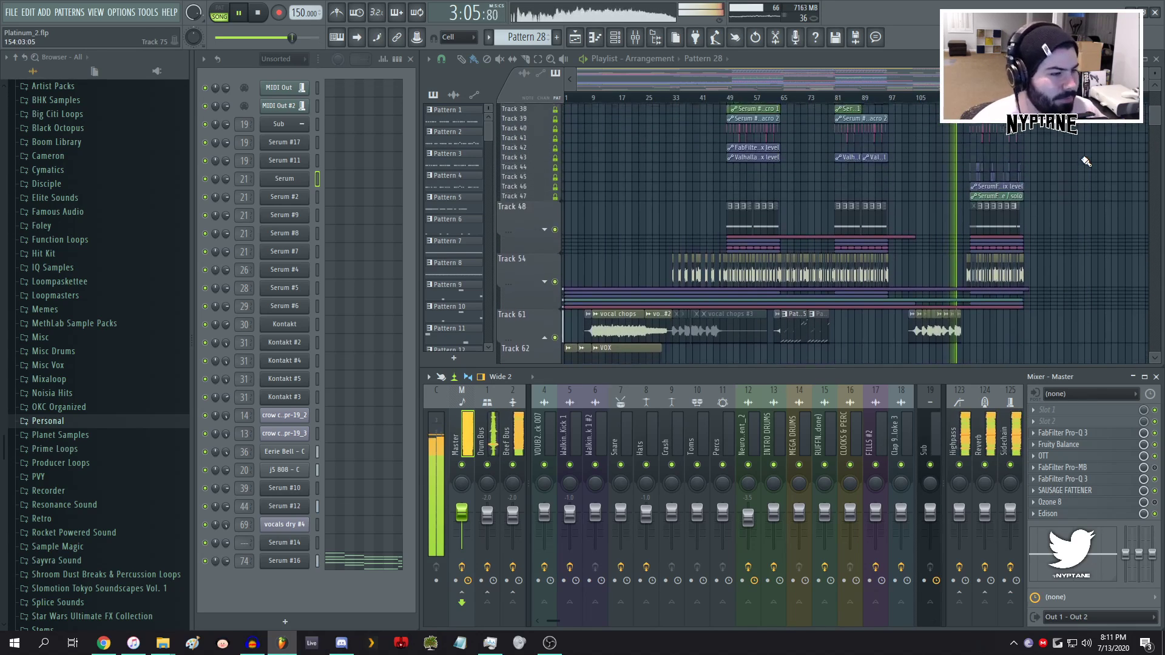
scroll(1087, 162, up, 5)
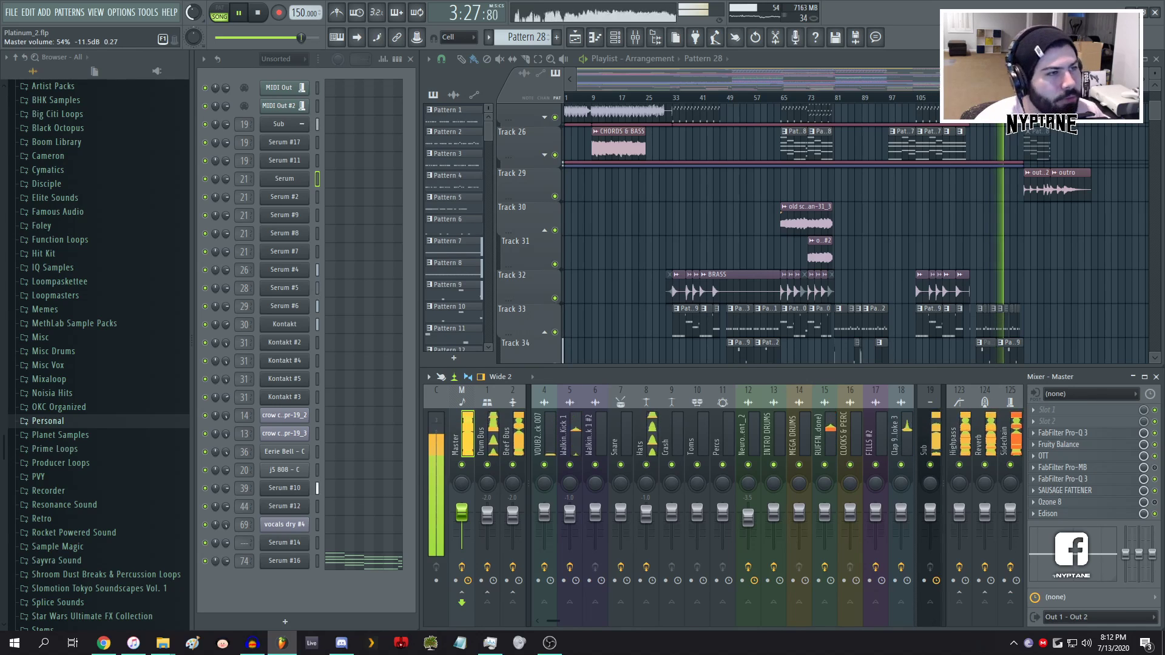
- Set the master volume to about 54% and stop playback once the outro has finished
drag(301, 38, 303, 37)
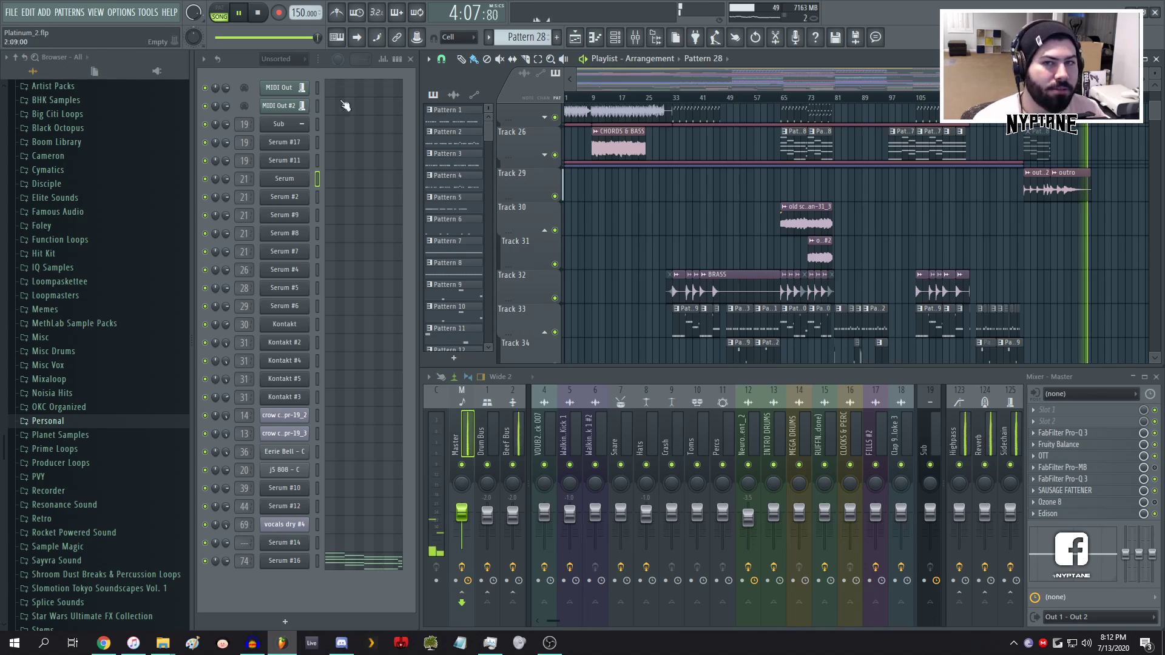
key(space)
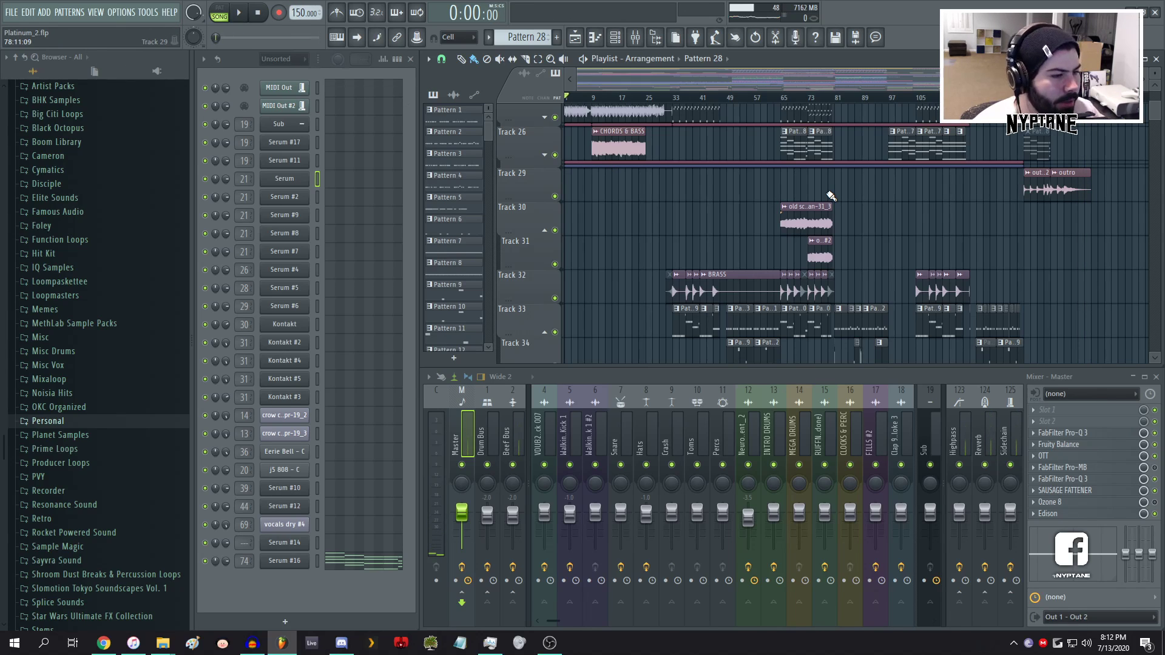
- Look over the playlist from the drum tracks at Track 4 to the melodic and brass tracks around Track 35
scroll(831, 196, up, 10)
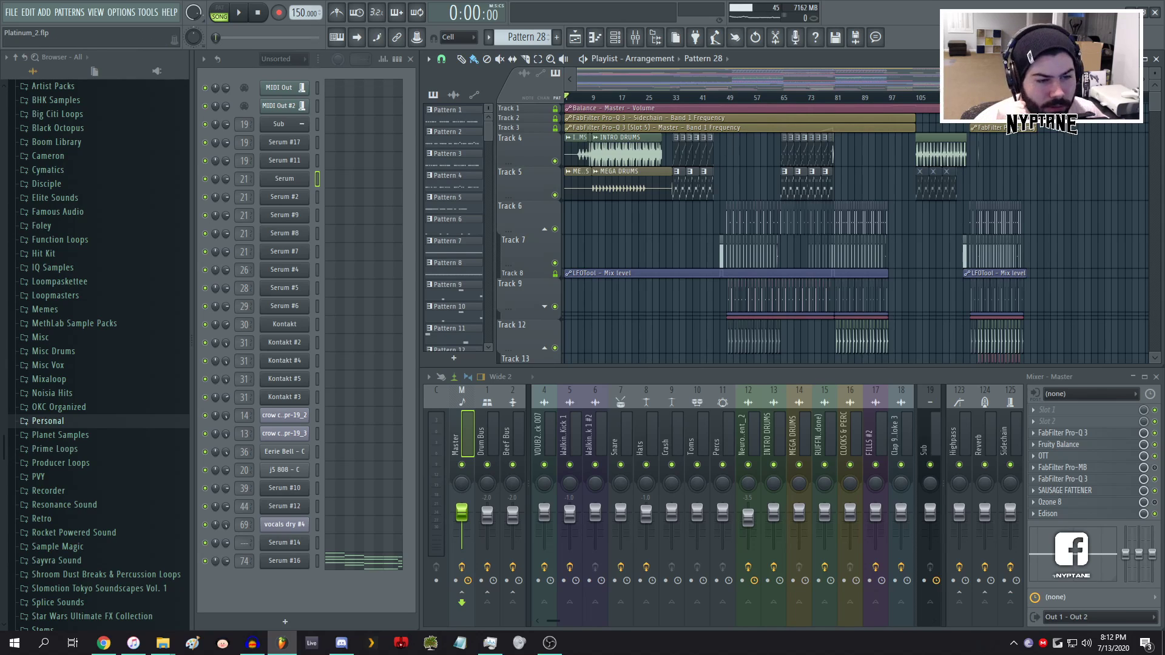
scroll(659, 223, down, 6)
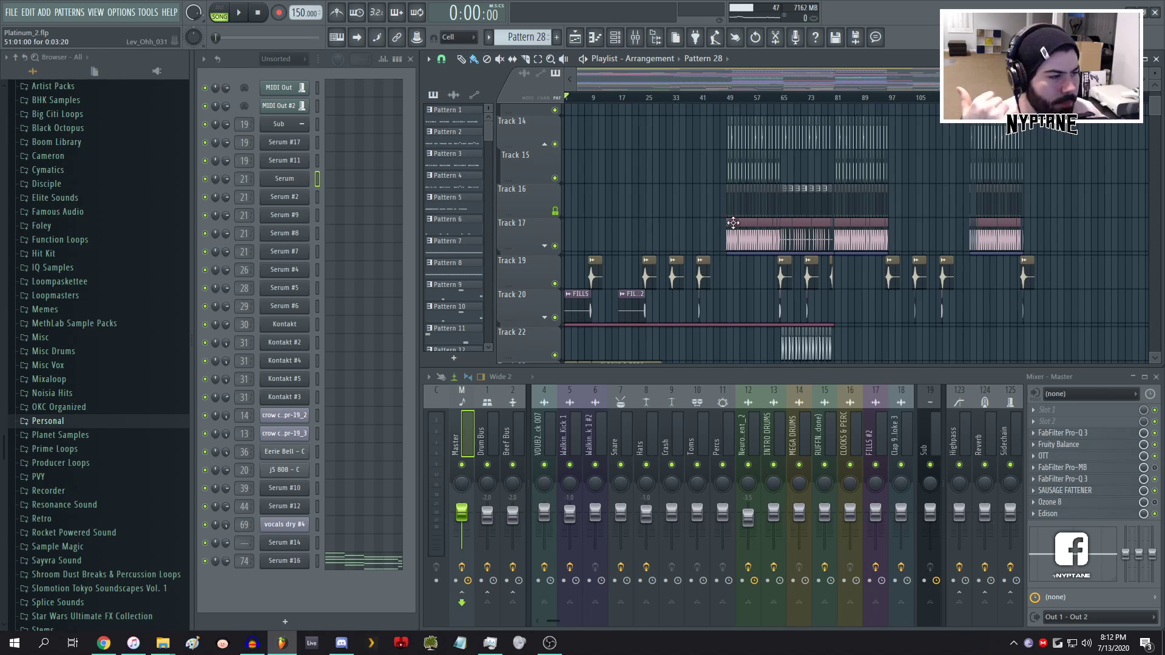
scroll(734, 222, down, 6)
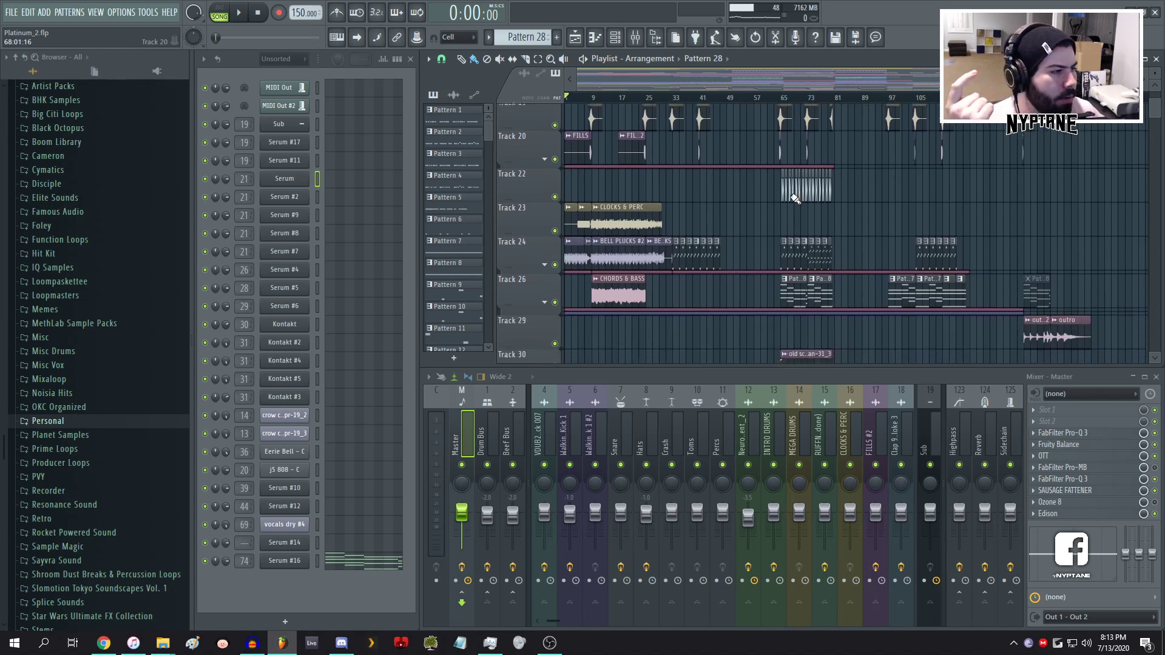
scroll(795, 198, down, 4)
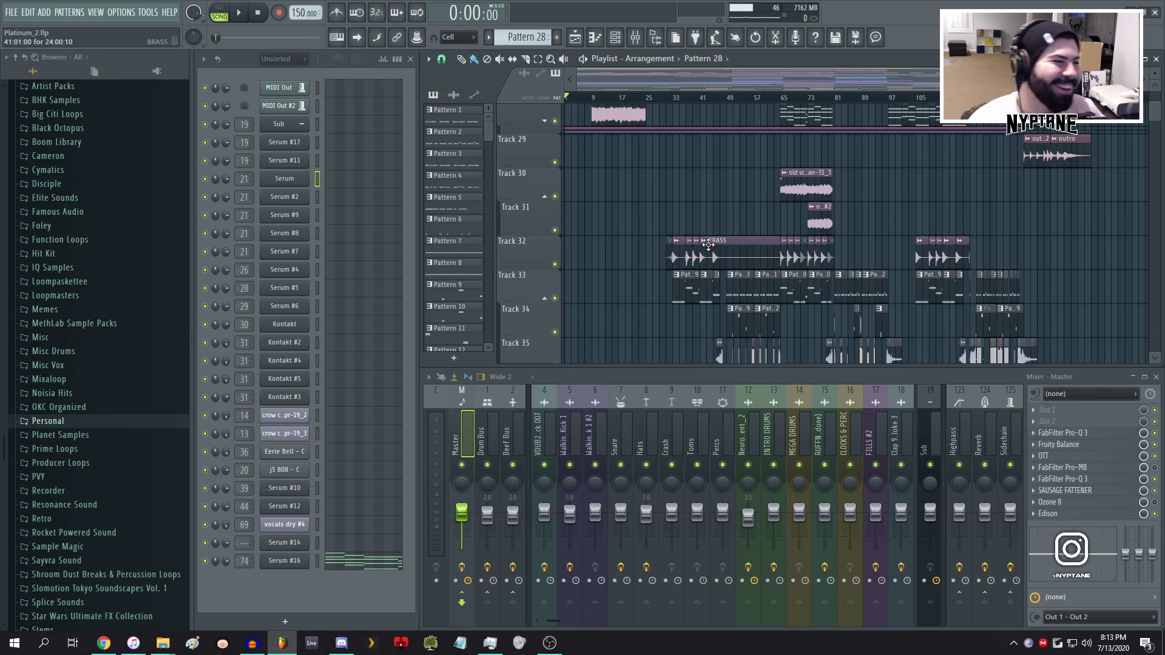
scroll(733, 222, up, 5)
scroll(754, 173, up, 8)
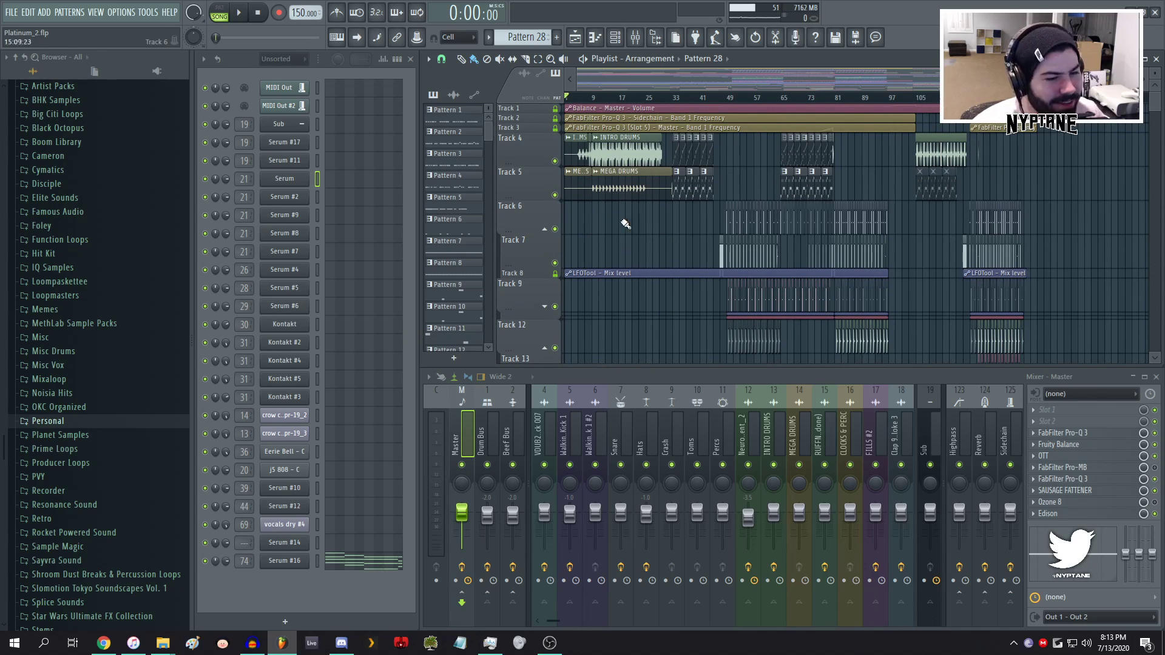
scroll(728, 231, down, 3)
scroll(971, 264, down, 12)
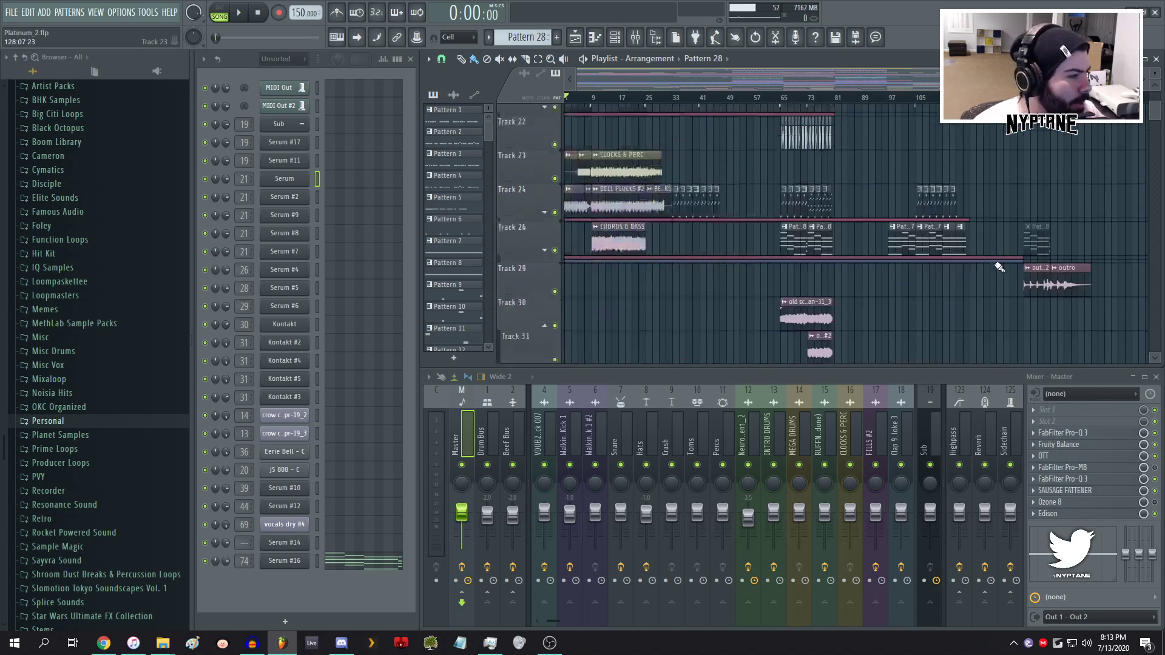
- Move the playback position to bar 137 at the start of the outro and select the outro #2 clip on Track 29
scroll(1111, 229, up, 5)
click(766, 102)
scroll(547, 255, up, 3)
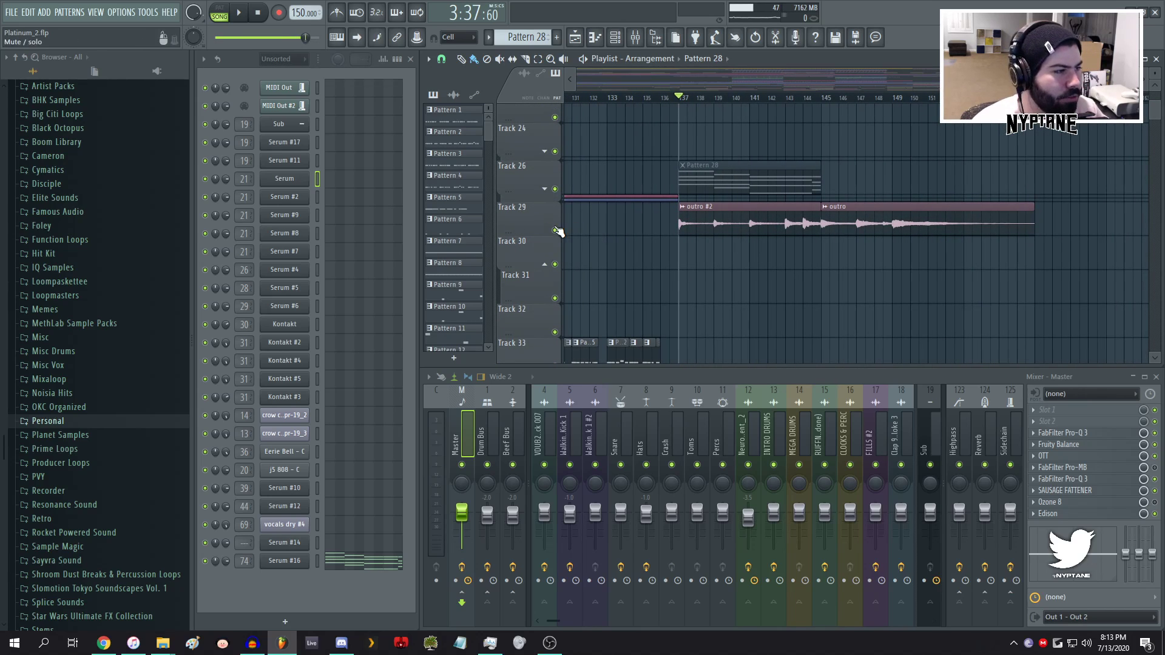
click(717, 217)
scroll(808, 248, down, 6)
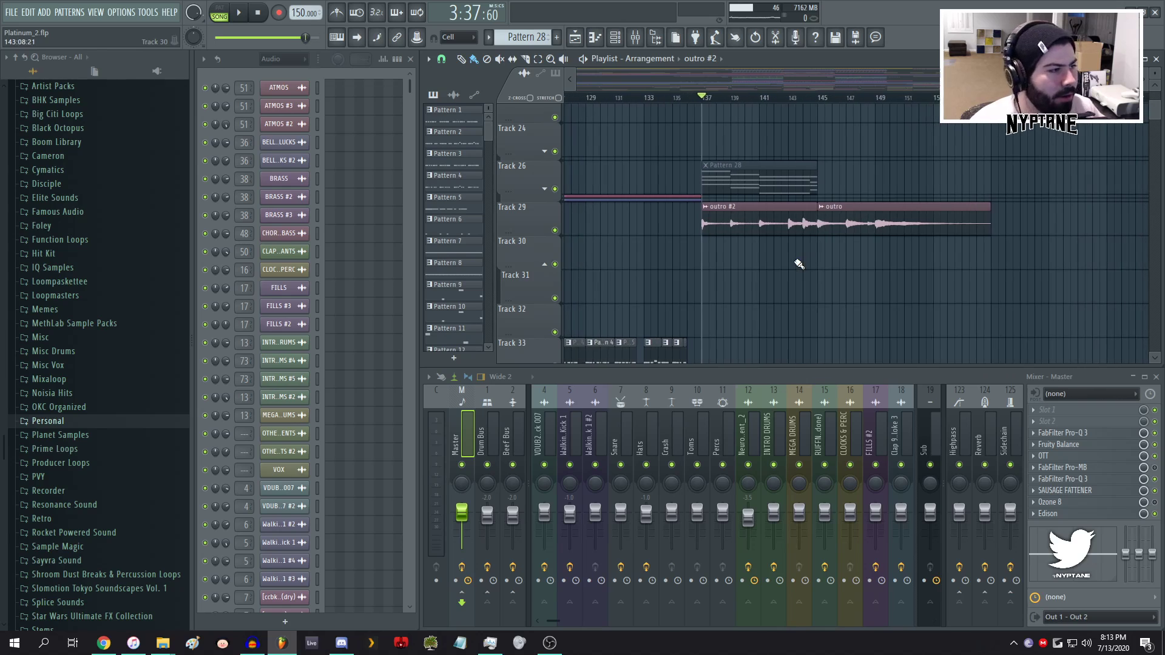
- Solo Track 29 with the two outro clips
scroll(1038, 156, up, 3)
scroll(1095, 291, up, 5)
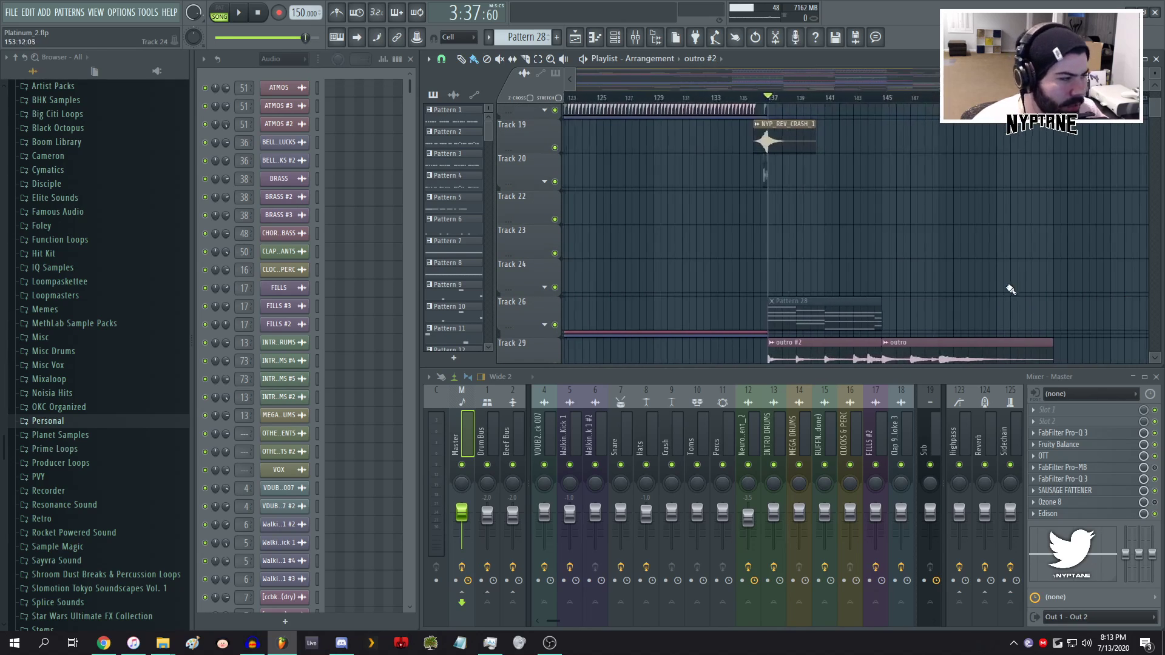
scroll(1111, 290, down, 2)
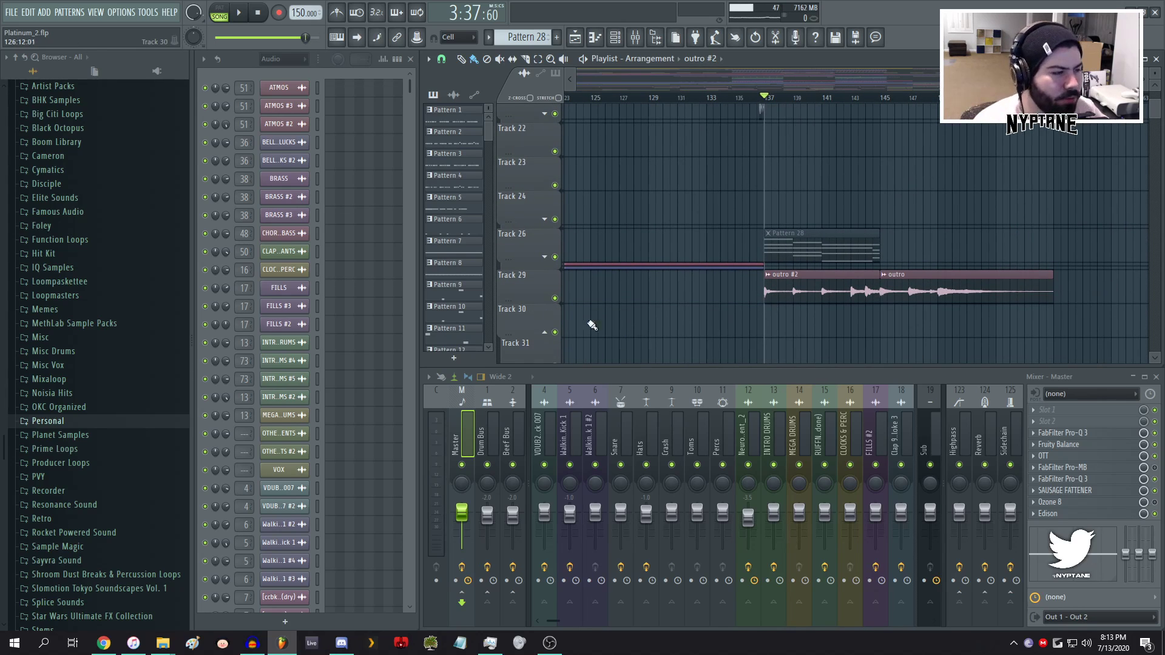
right_click(556, 301)
scroll(996, 267, down, 3)
scroll(1077, 359, up, 5)
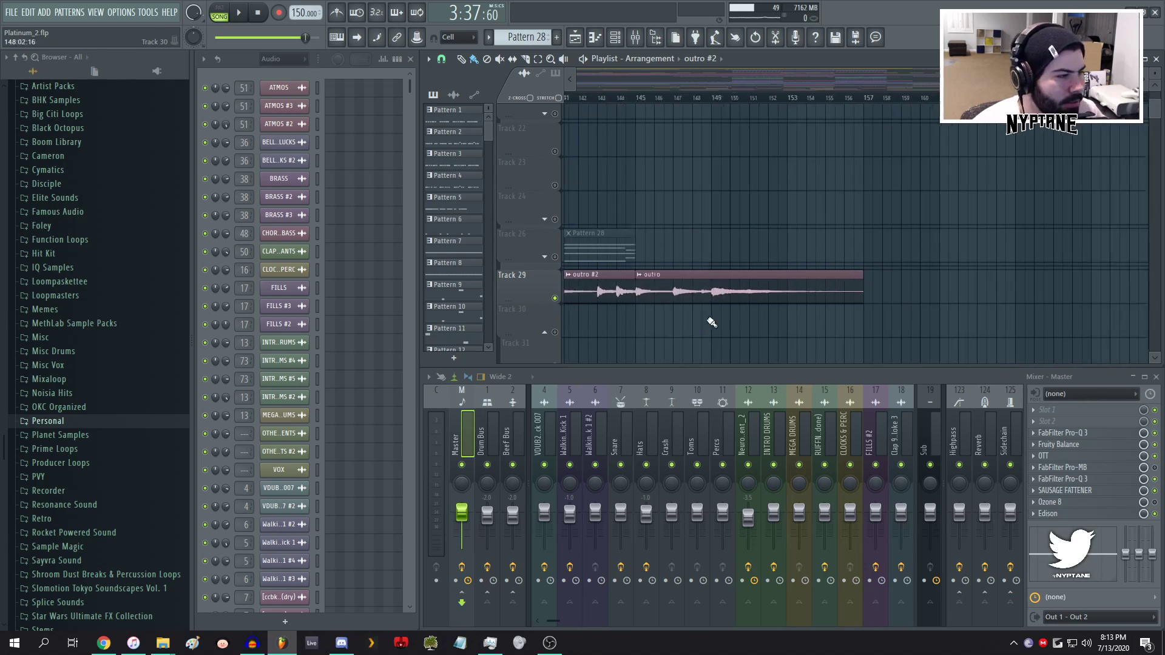
- Unsolo Track 29 and set the playback position to bar 8 in the intro
scroll(710, 319, down, 2)
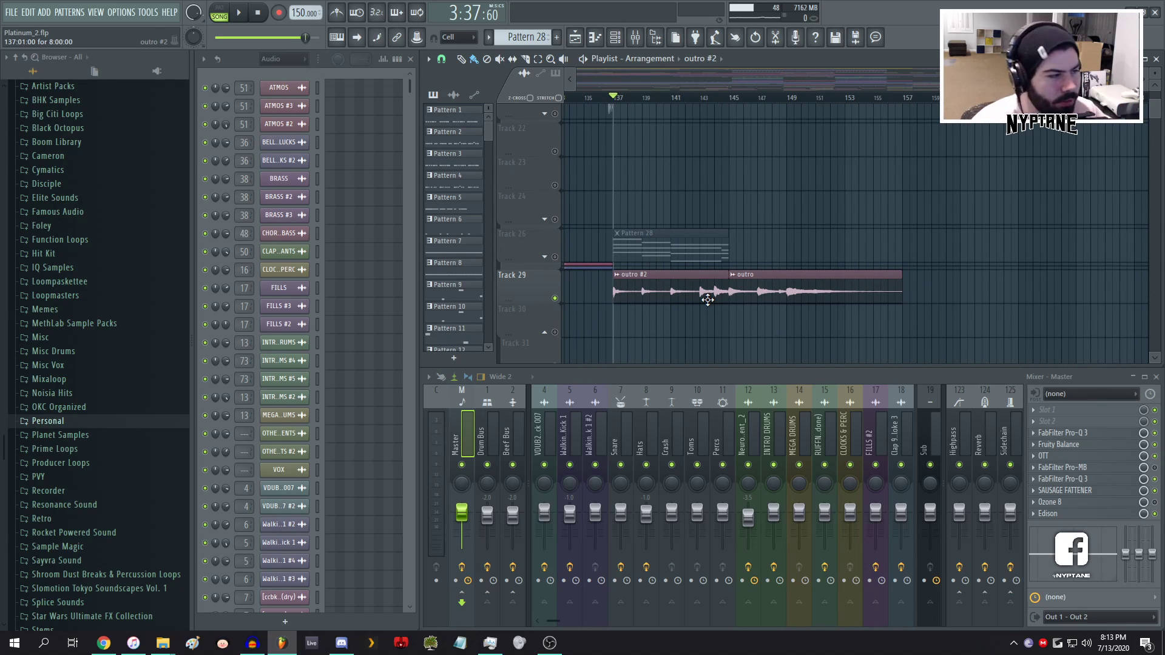
scroll(840, 281, down, 4)
scroll(624, 213, up, 5)
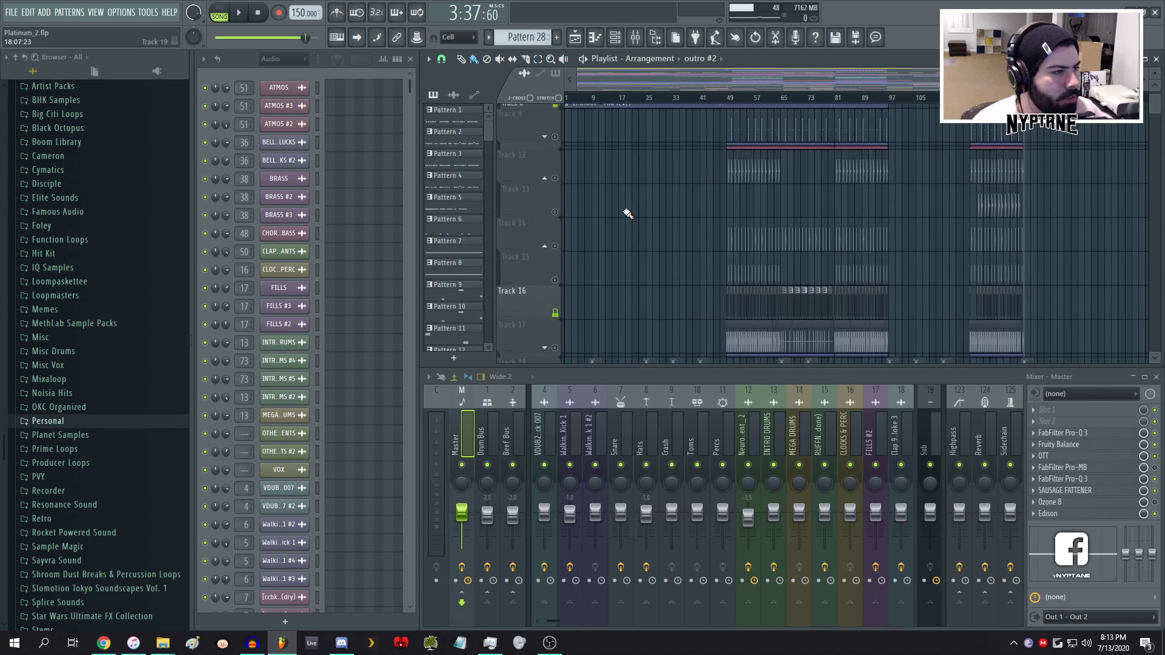
scroll(628, 214, up, 3)
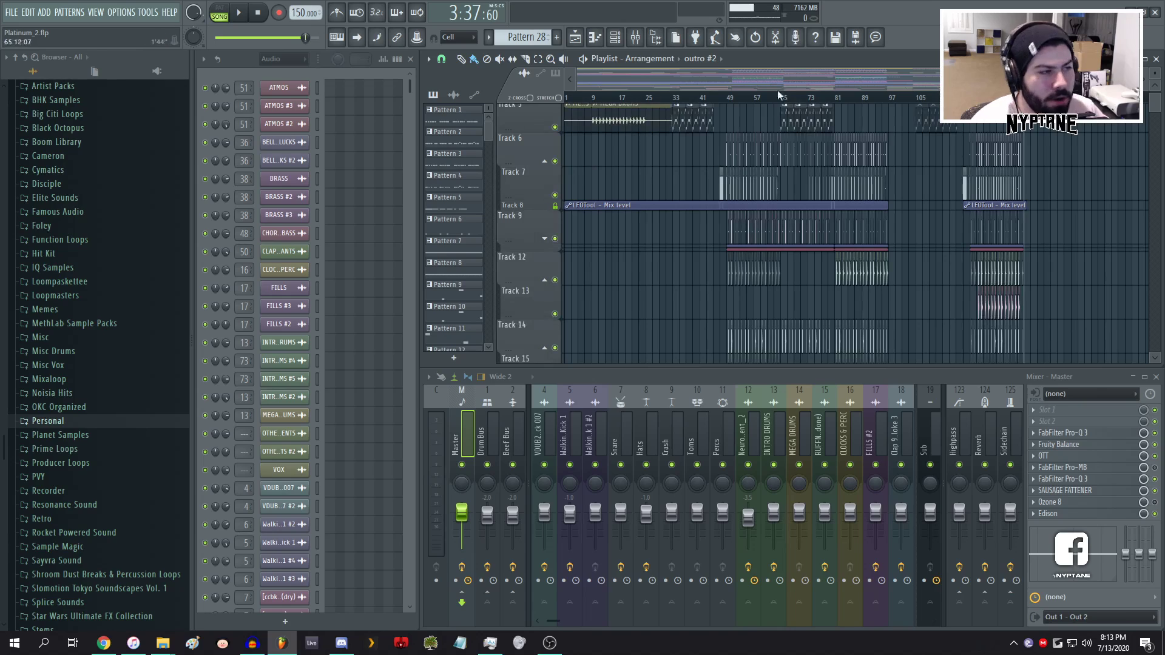
scroll(667, 182, up, 2)
click(589, 98)
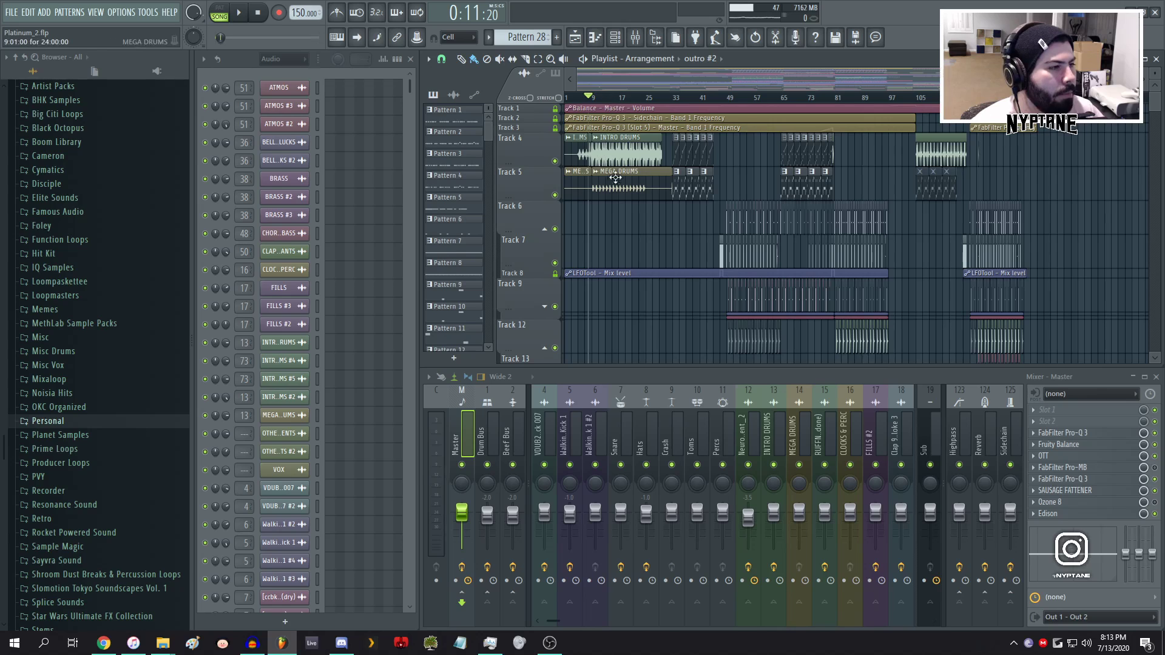
- Examine the intro clips on Tracks 19 to 26, especially the CLOCKS & PERC clips on Track 23, and reset playback to the song start
scroll(634, 219, down, 4)
scroll(634, 219, down, 18)
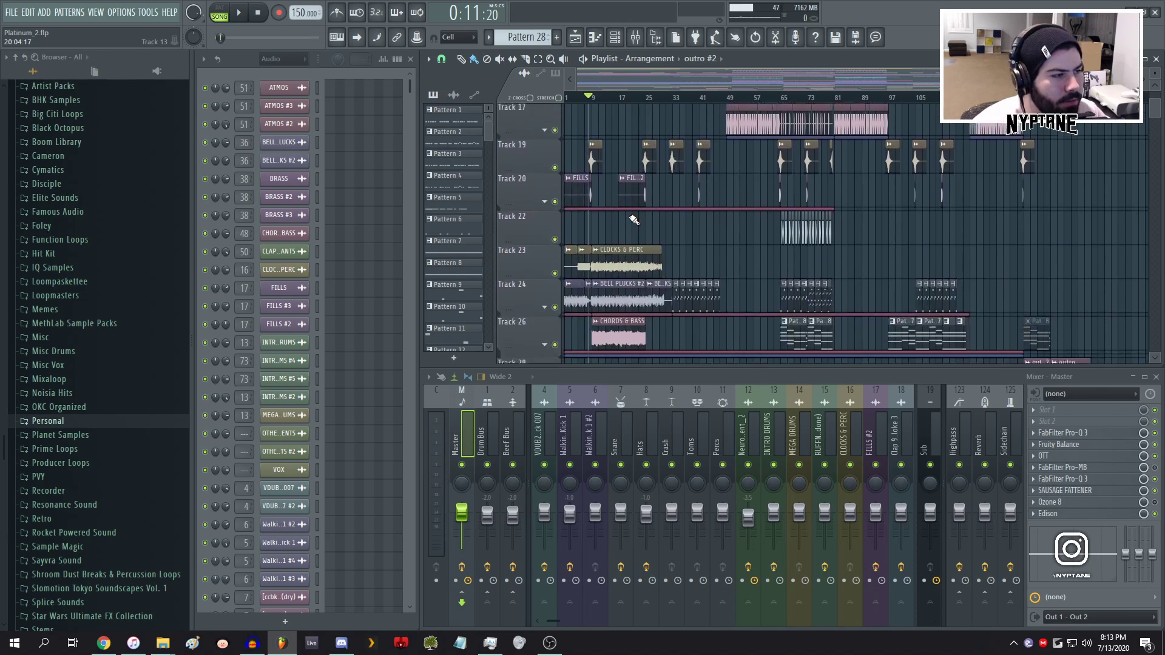
scroll(634, 219, down, 6)
scroll(634, 219, up, 10)
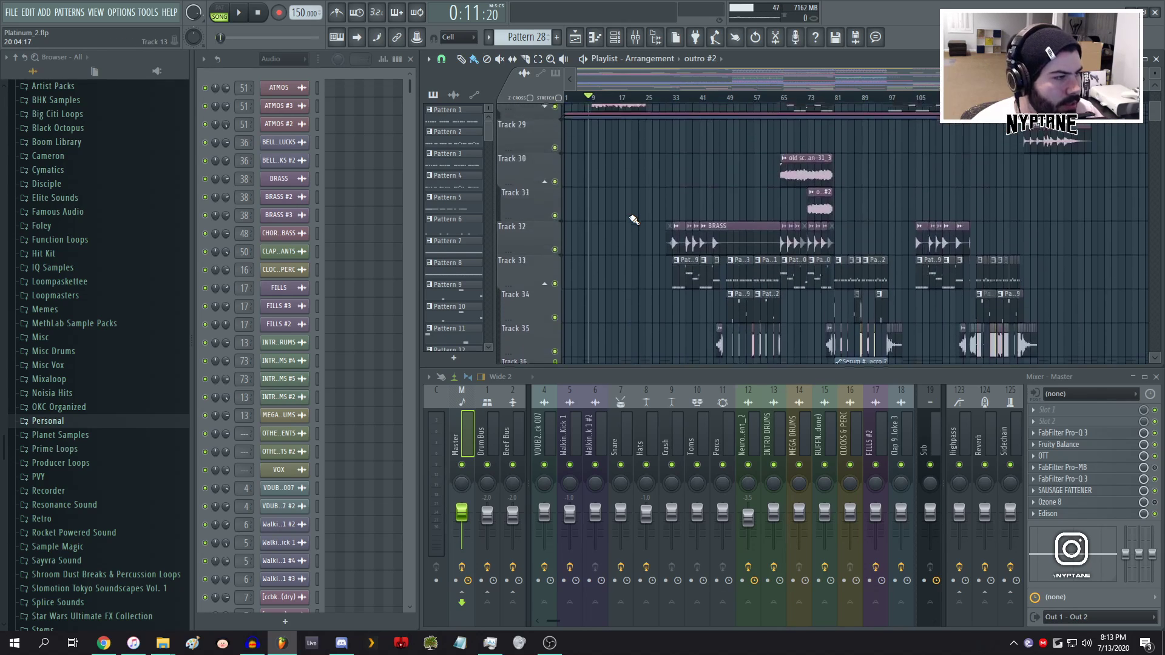
ctrl+scroll(624, 219, up, 4)
scroll(772, 260, up, 3)
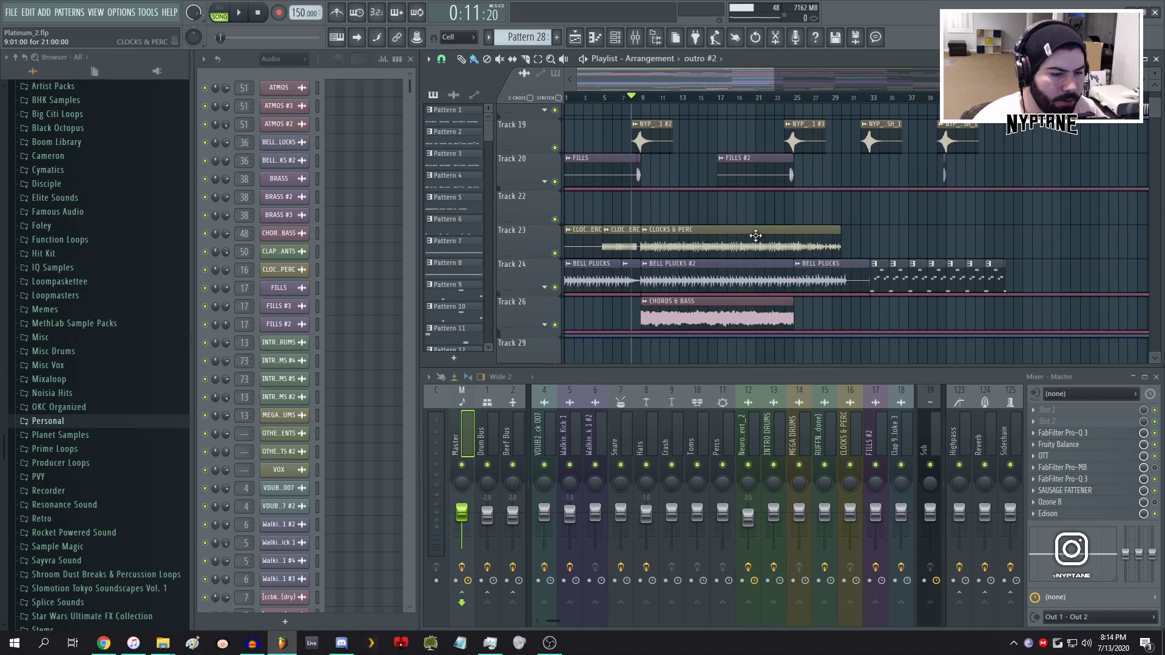
ctrl+scroll(670, 228, down, 4)
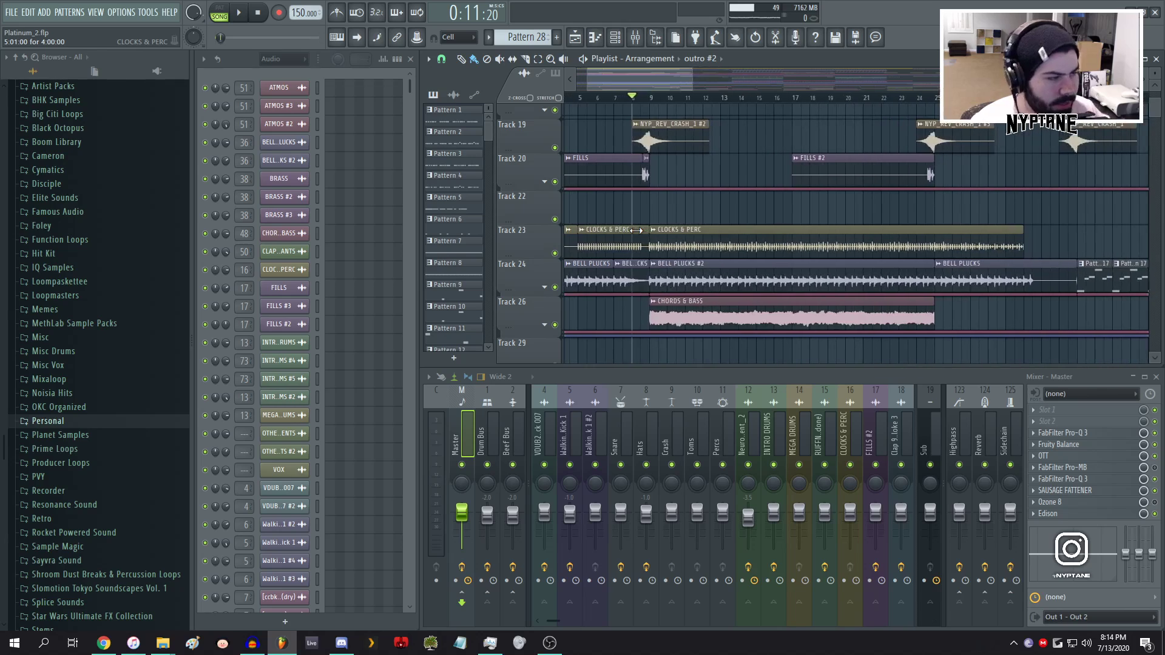
ctrl+scroll(642, 246, down, 3)
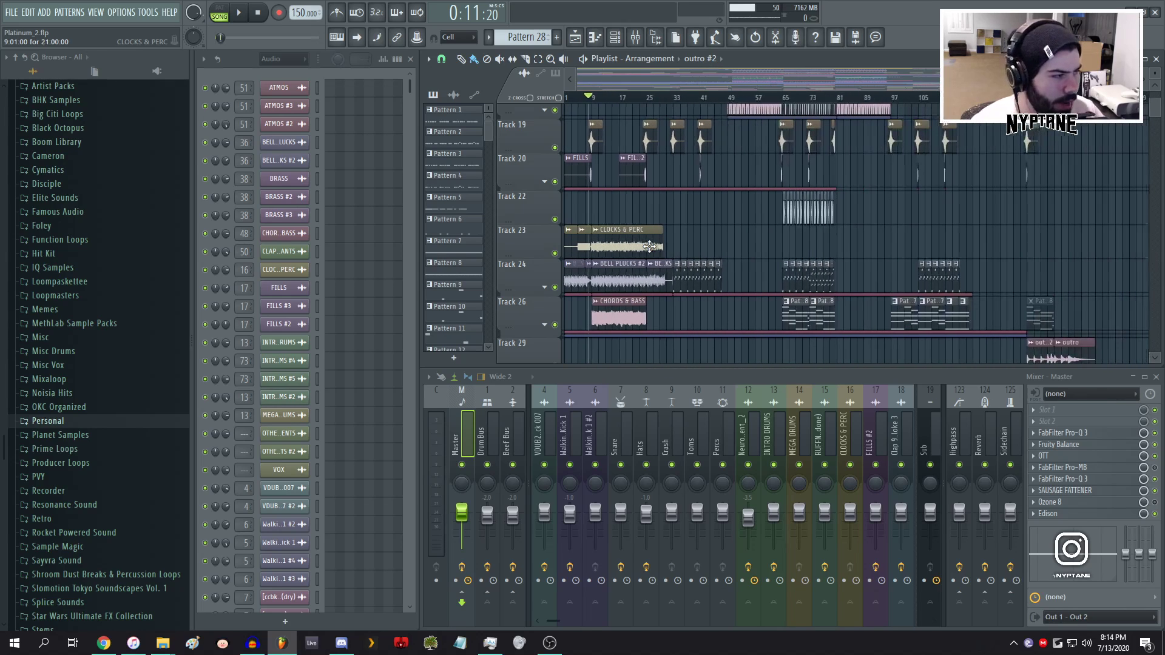
ctrl+scroll(720, 138, up, 7)
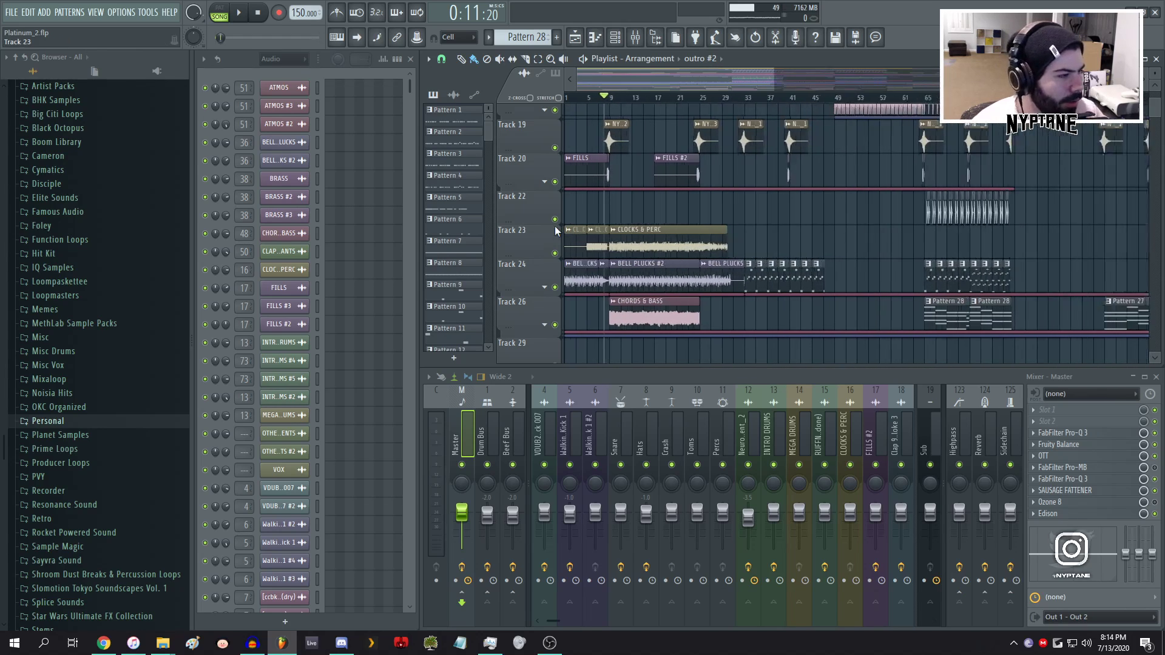
ctrl+scroll(587, 236, down, 7)
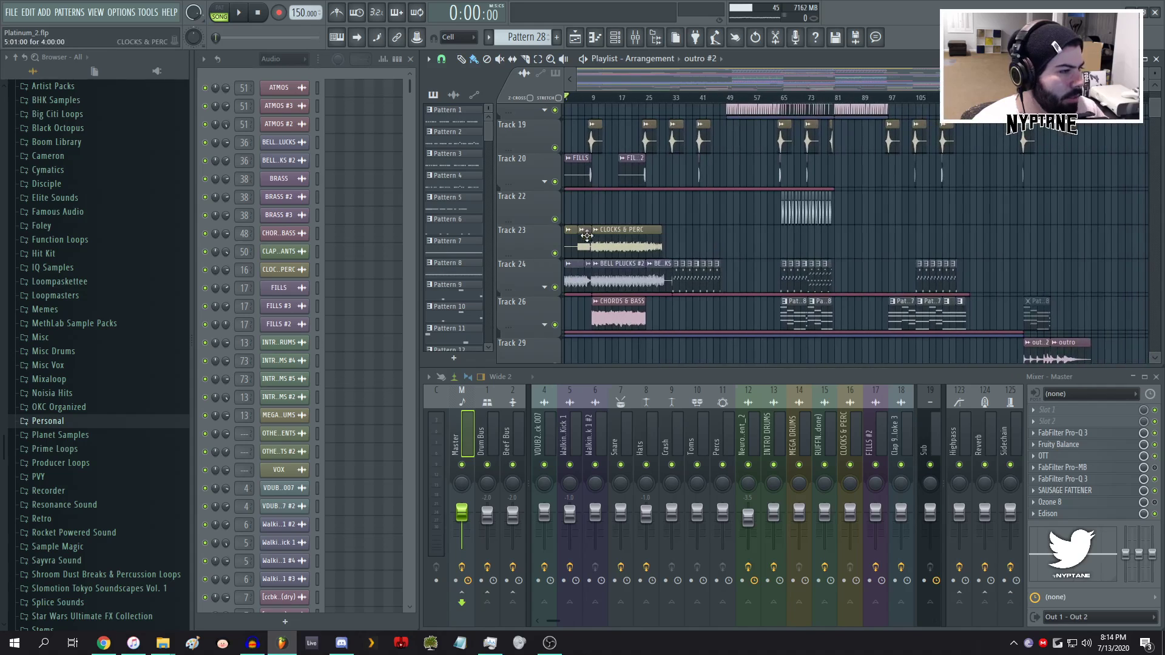
scroll(607, 243, down, 1)
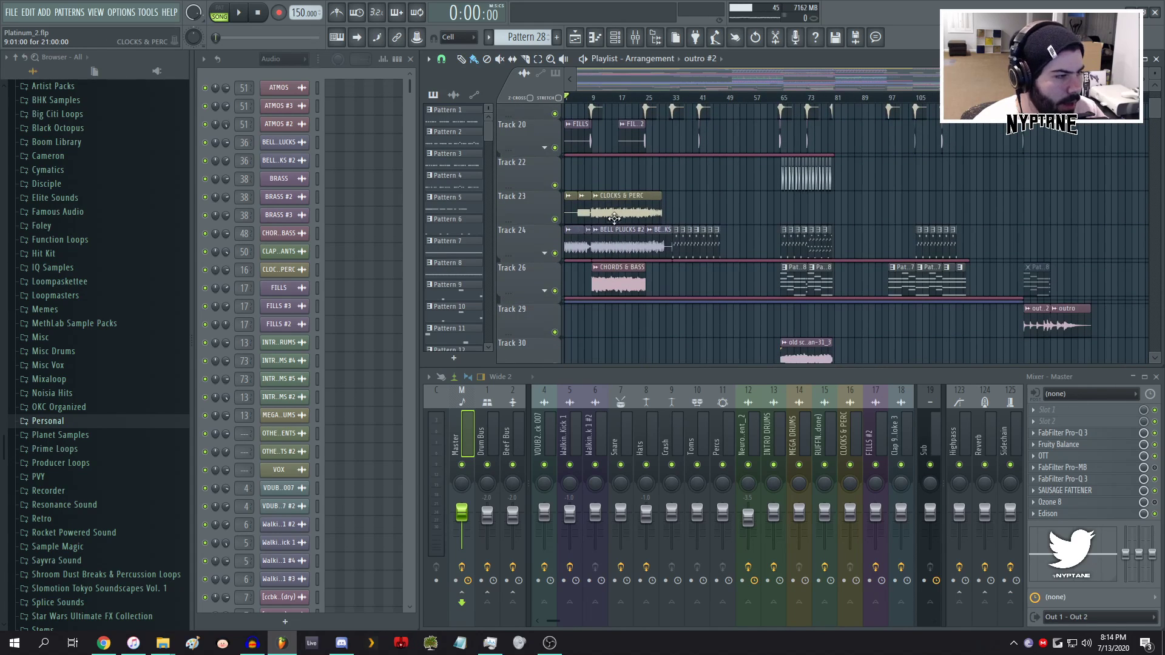
- Set the playback position to bar 9 and solo the BELL PLUCKS on Track 24 together with the CHORDS & BASS on Track 26
click(609, 248)
ctrl+scroll(575, 248, up, 8)
click(714, 245)
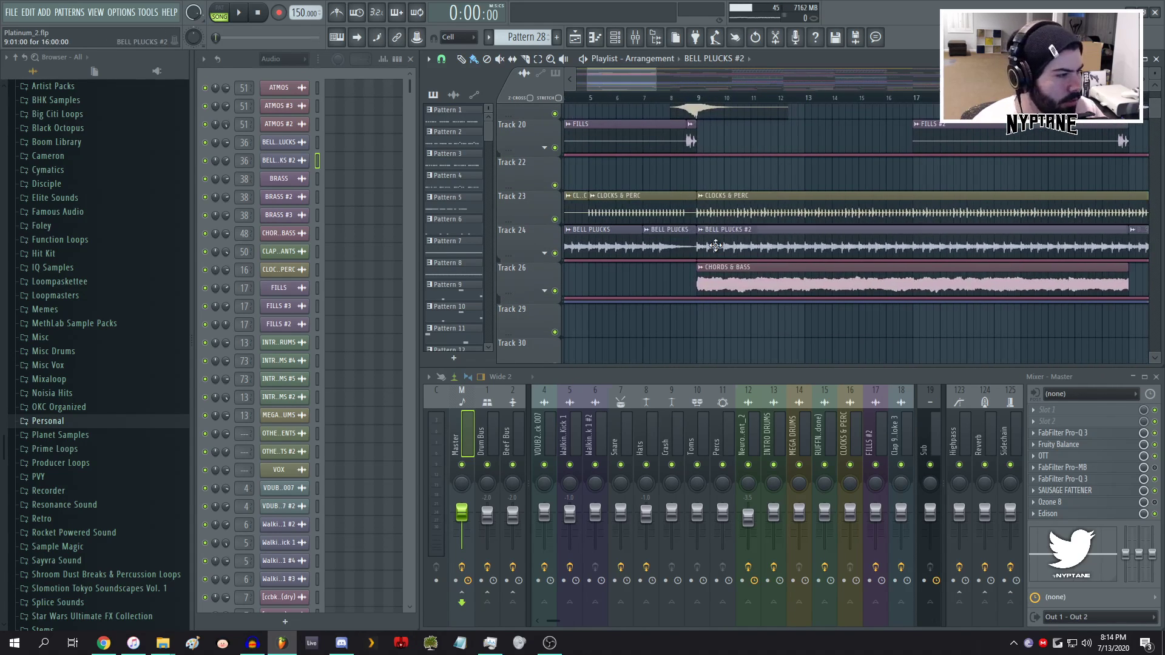
click(701, 100)
ctrl+click(554, 253)
click(554, 291)
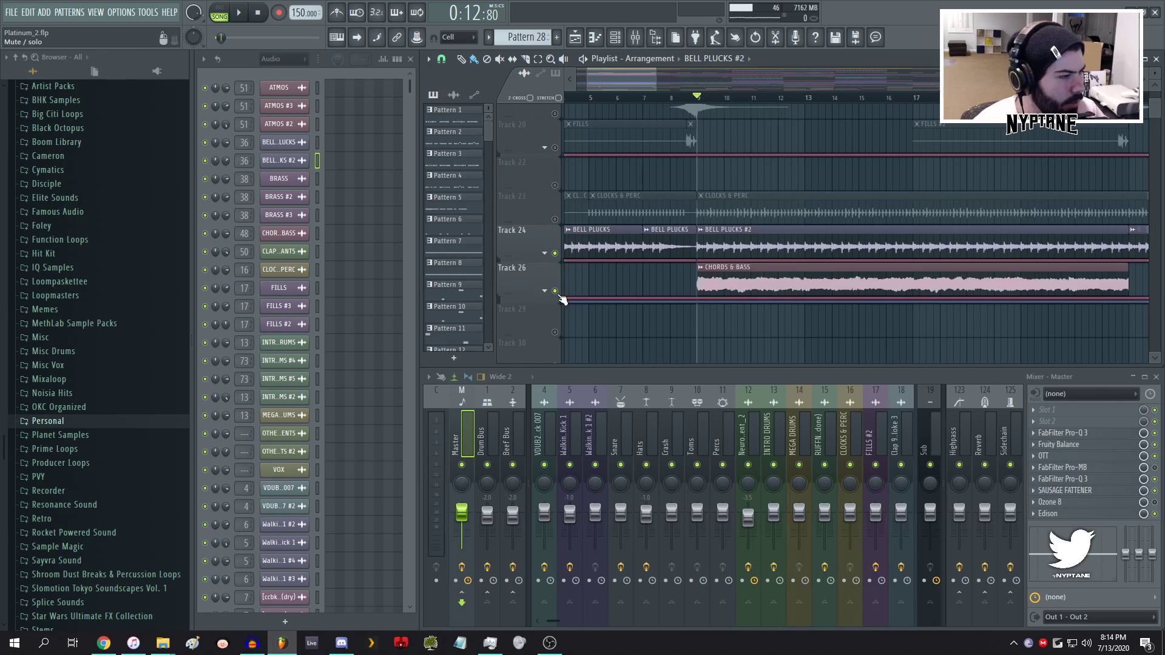
- Play the soloed intro tracks from bar 9 and unmute the vocal chops on Track 61 during playback
key(space)
ctrl+scroll(669, 221, down, 6)
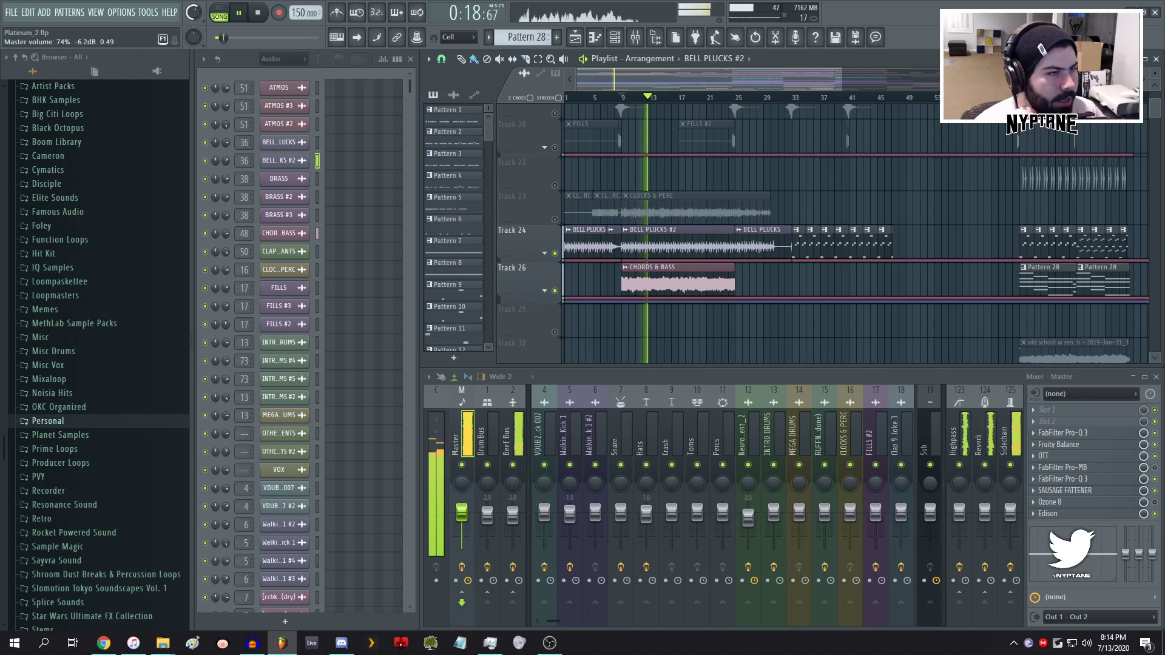
scroll(779, 249, up, 4)
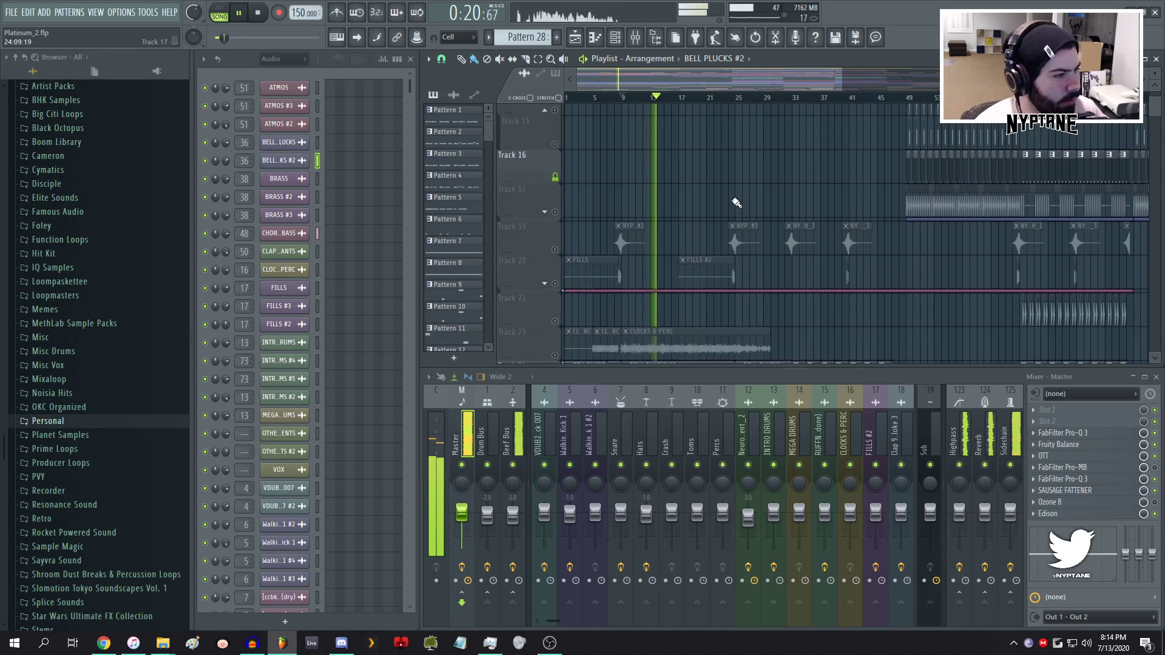
scroll(738, 202, down, 4)
scroll(745, 199, down, 10)
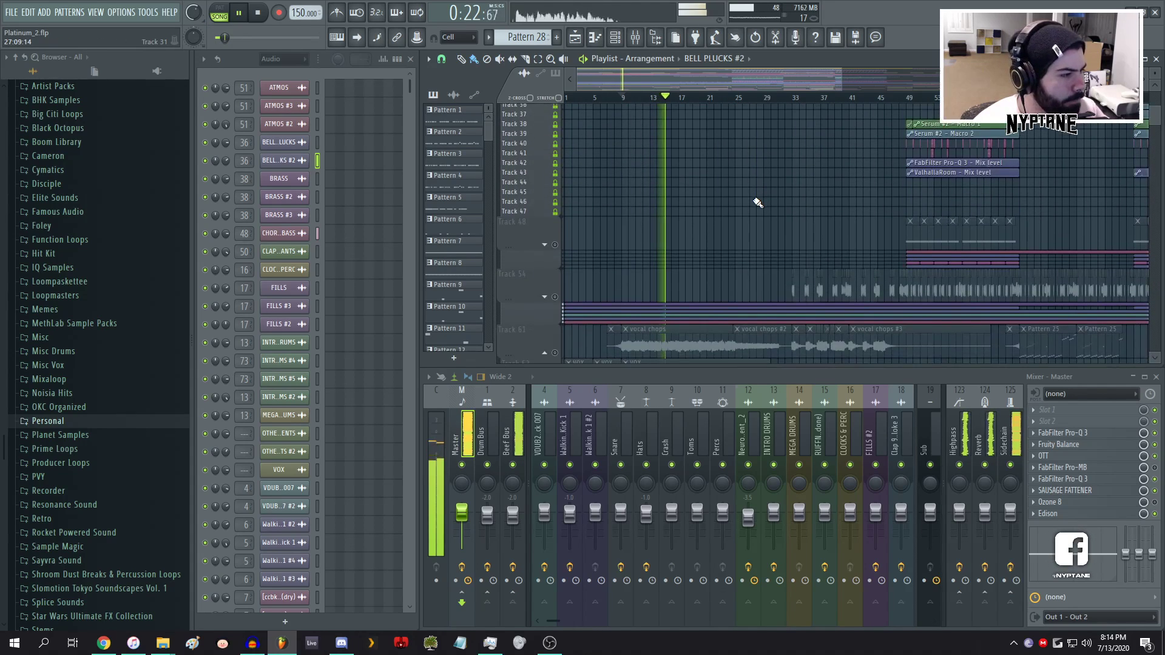
click(555, 217)
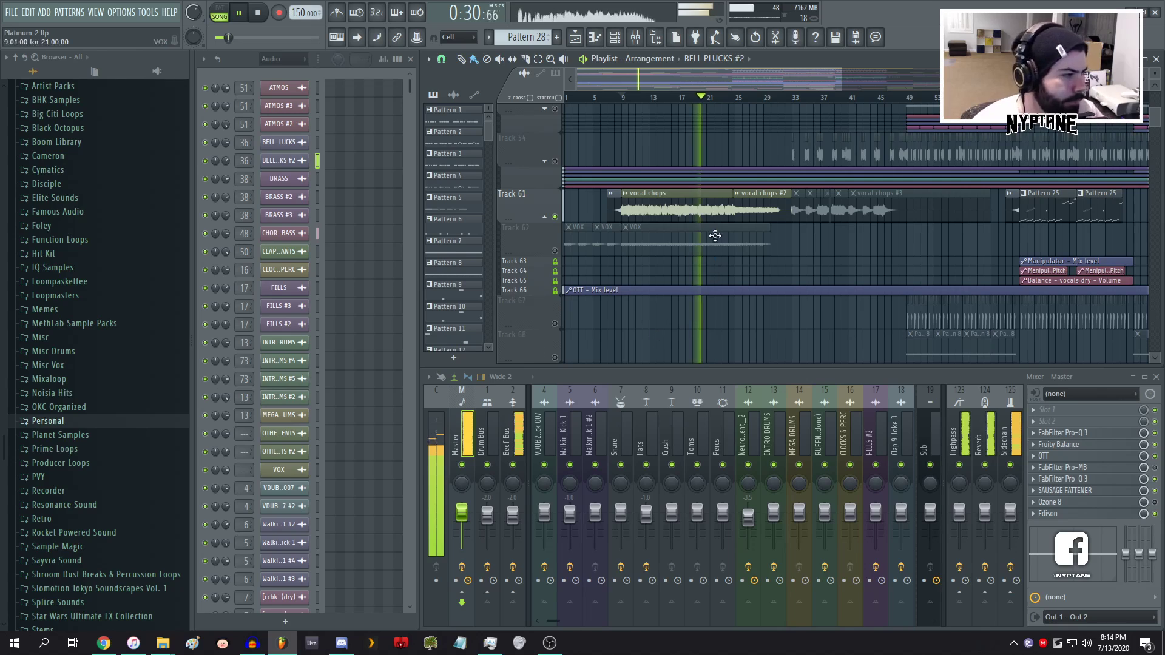
- Audition the VOX clips on Track 62 in solo, stop playback and unmute all tracks
right_click(554, 251)
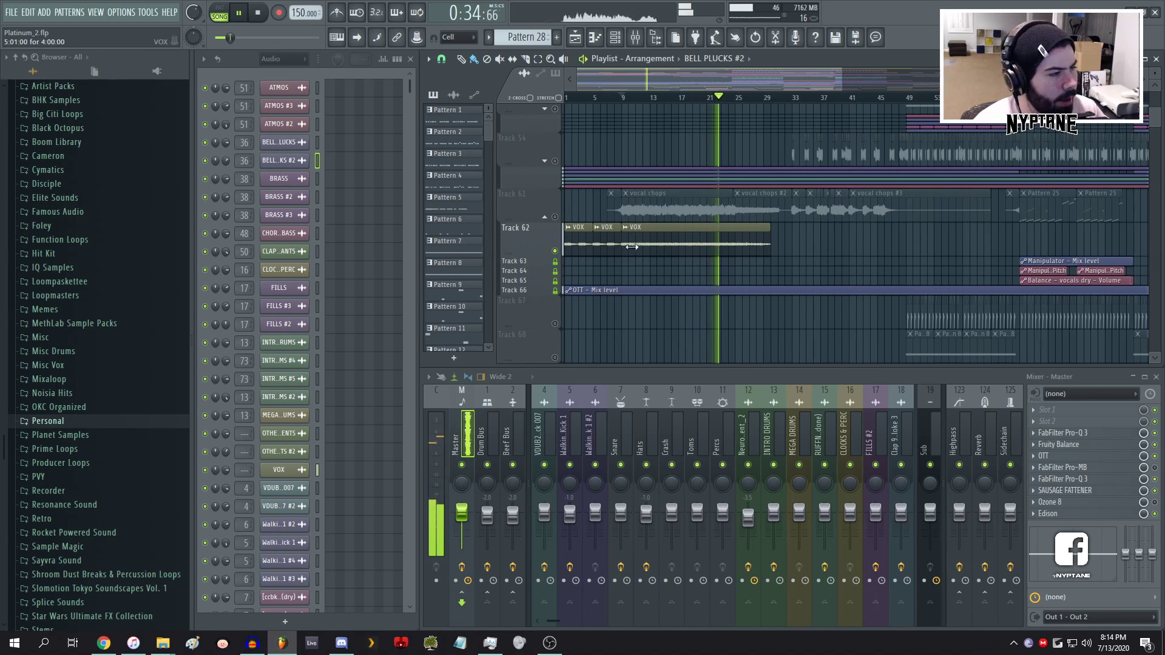
scroll(673, 243, down, 3)
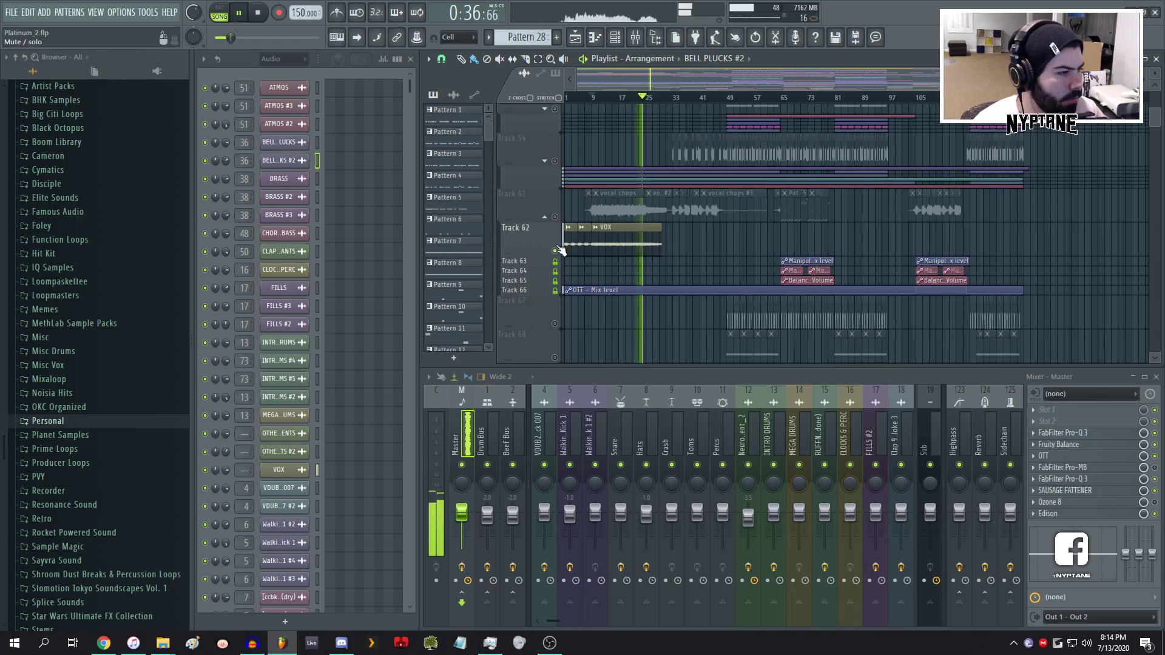
key(space)
- Check the lower playlist tracks past the ATMOS clips on Track 71 and return to the outro clips on Track 29
scroll(607, 201, up, 10)
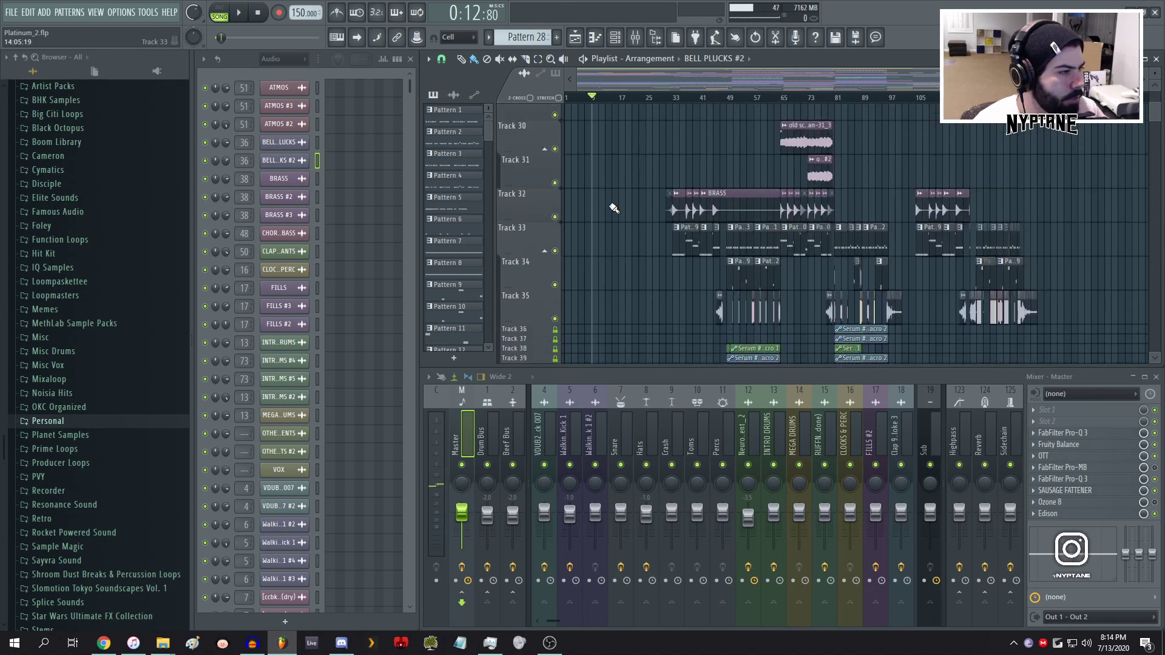
scroll(614, 209, down, 15)
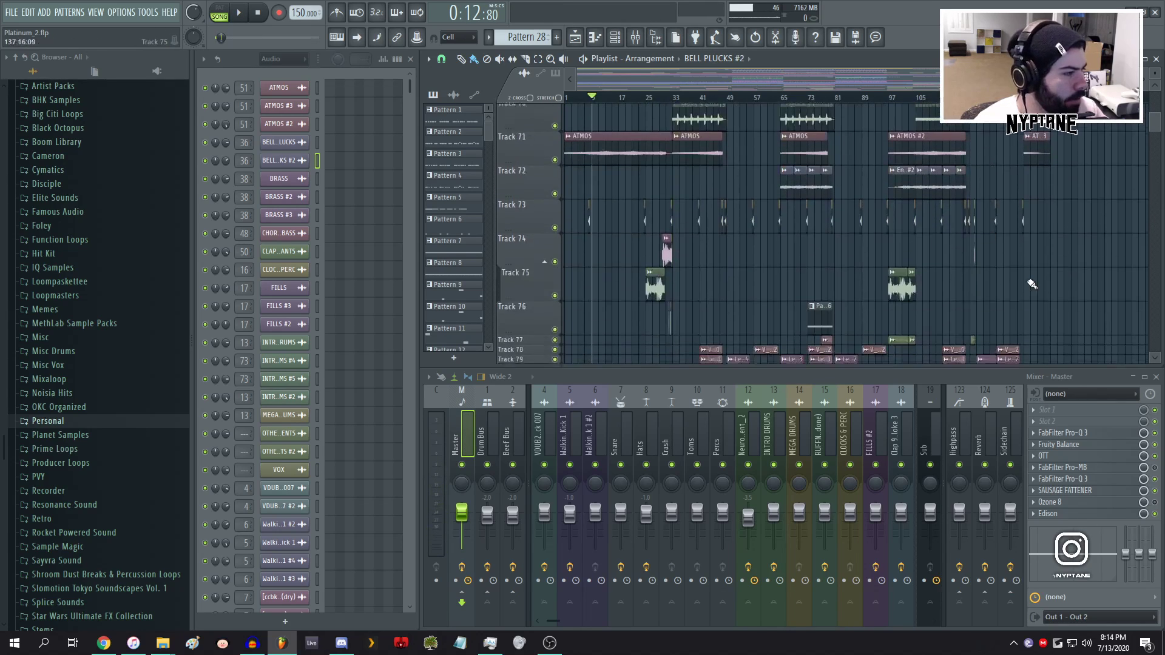
scroll(1025, 261, down, 4)
scroll(1007, 245, up, 4)
scroll(994, 241, up, 10)
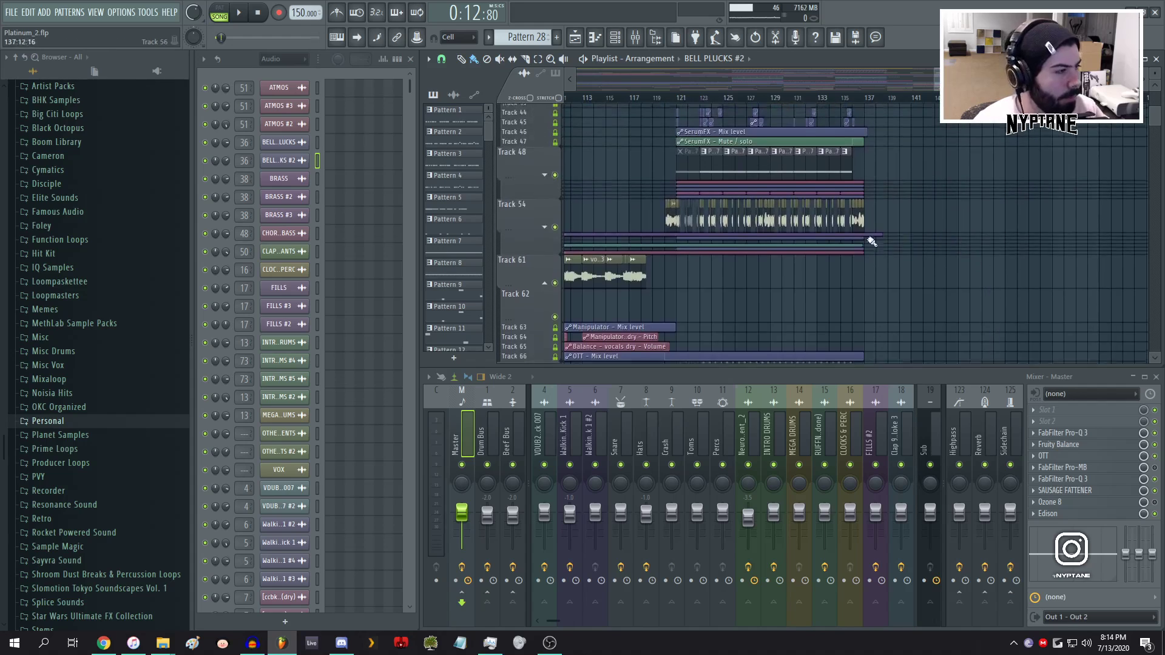
scroll(872, 242, up, 10)
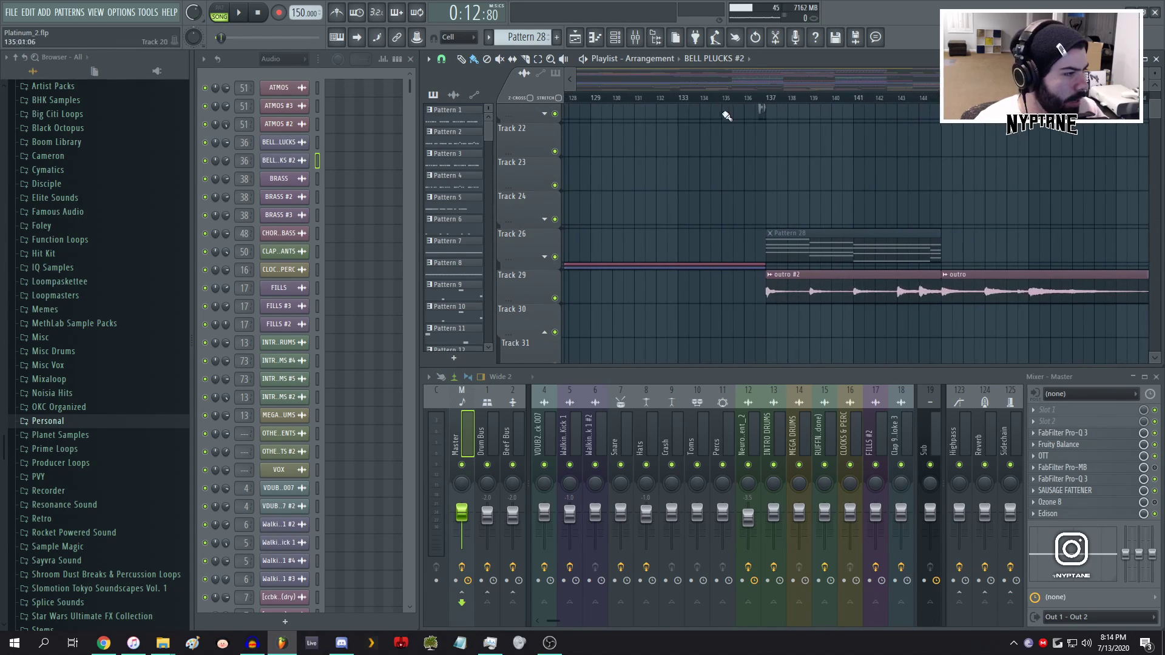
- Play the arrangement from bar 137 to audition the outro clips on Track 29, and stop playback
click(767, 99)
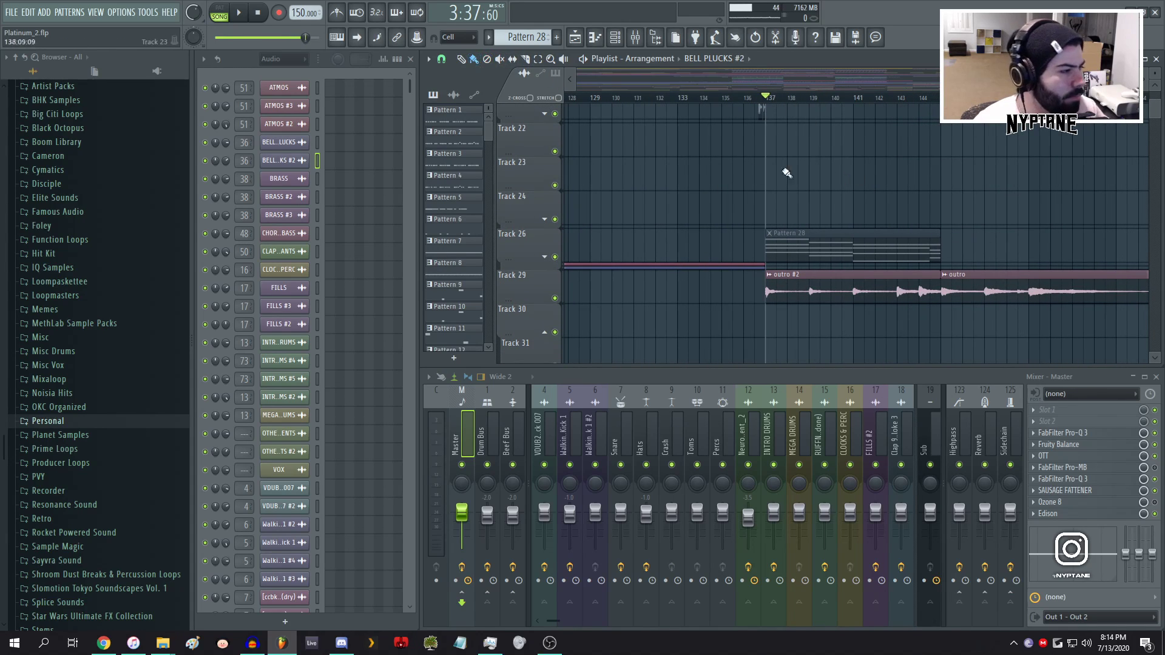
scroll(708, 174, down, 3)
key(space)
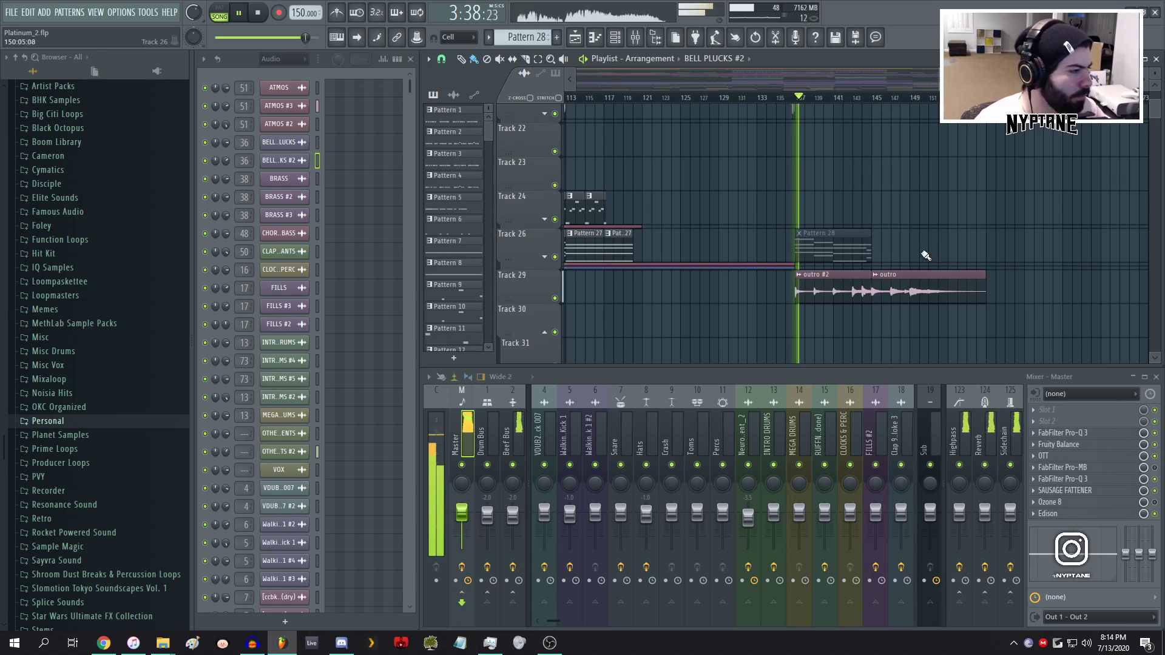
scroll(785, 284, up, 4)
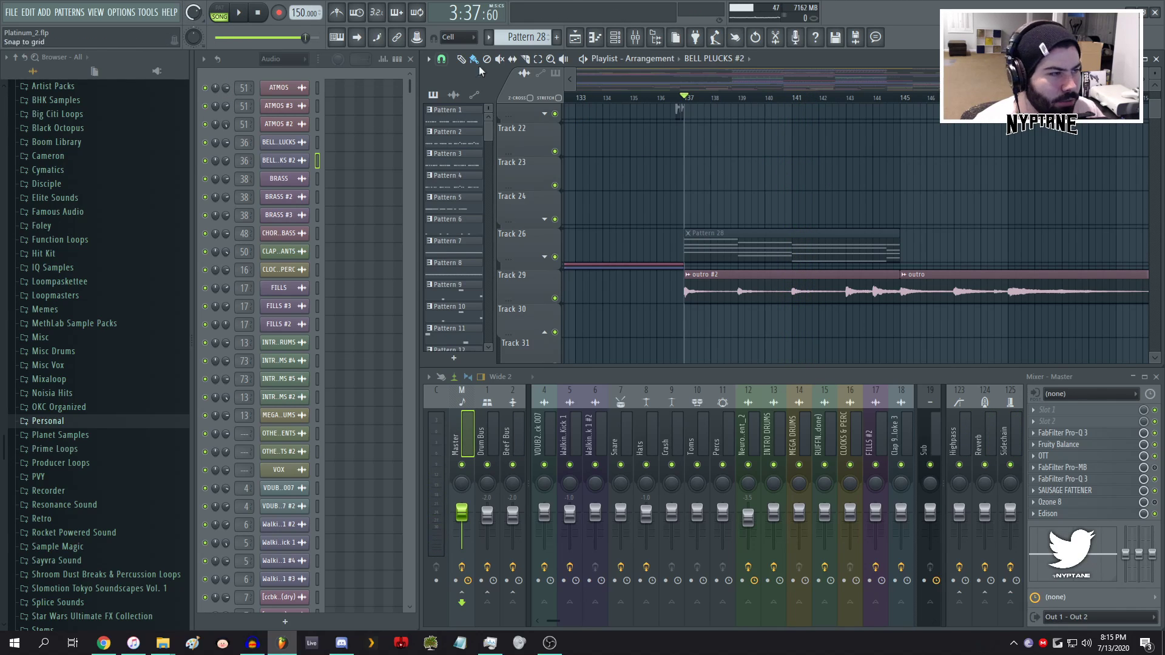
- Look through the playlist from Track 22 down to the bass and automation tracks around Track 48, ending near bar 121
scroll(871, 205, down, 10)
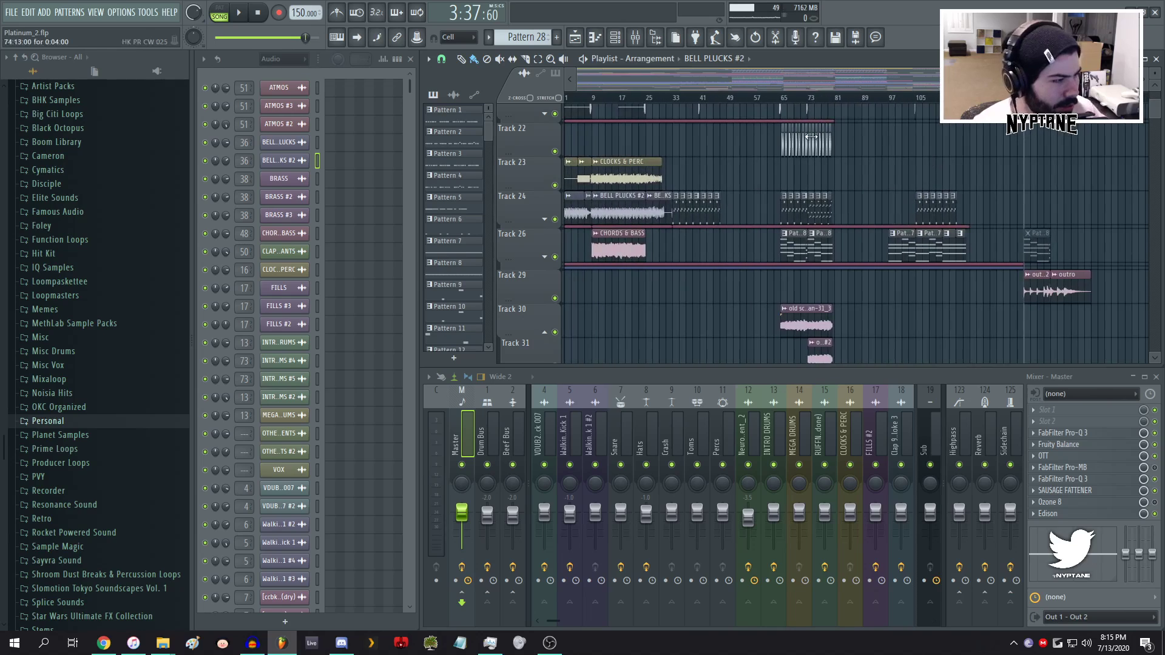
scroll(810, 136, down, 3)
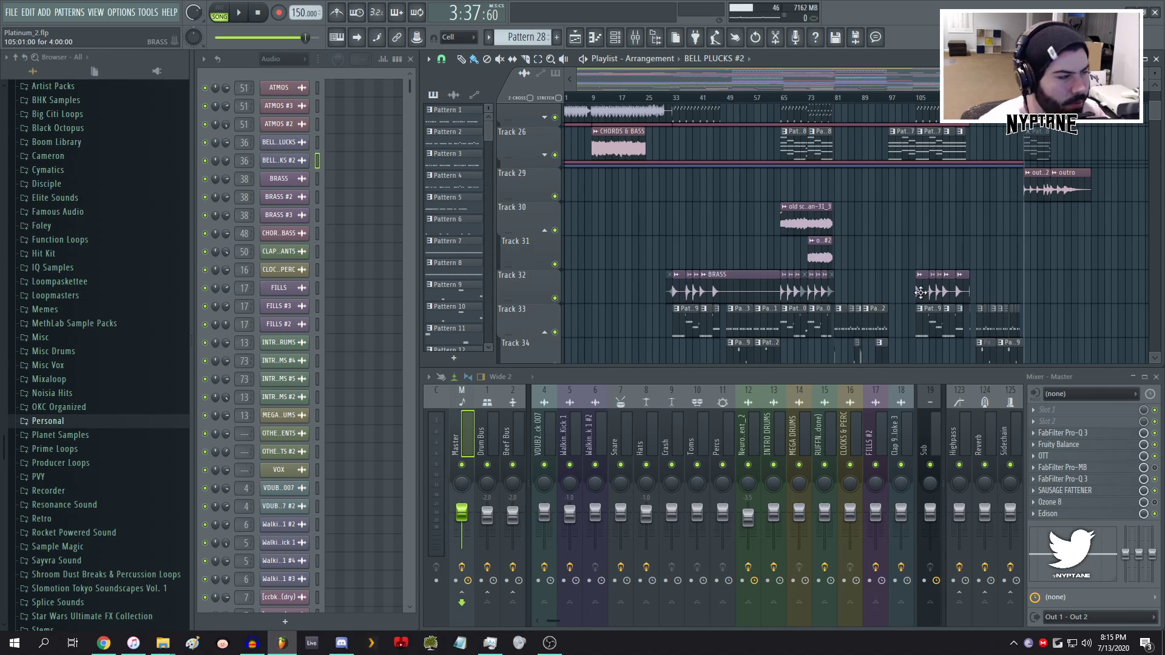
scroll(898, 290, up, 4)
scroll(713, 273, up, 3)
scroll(850, 213, down, 3)
scroll(874, 231, down, 5)
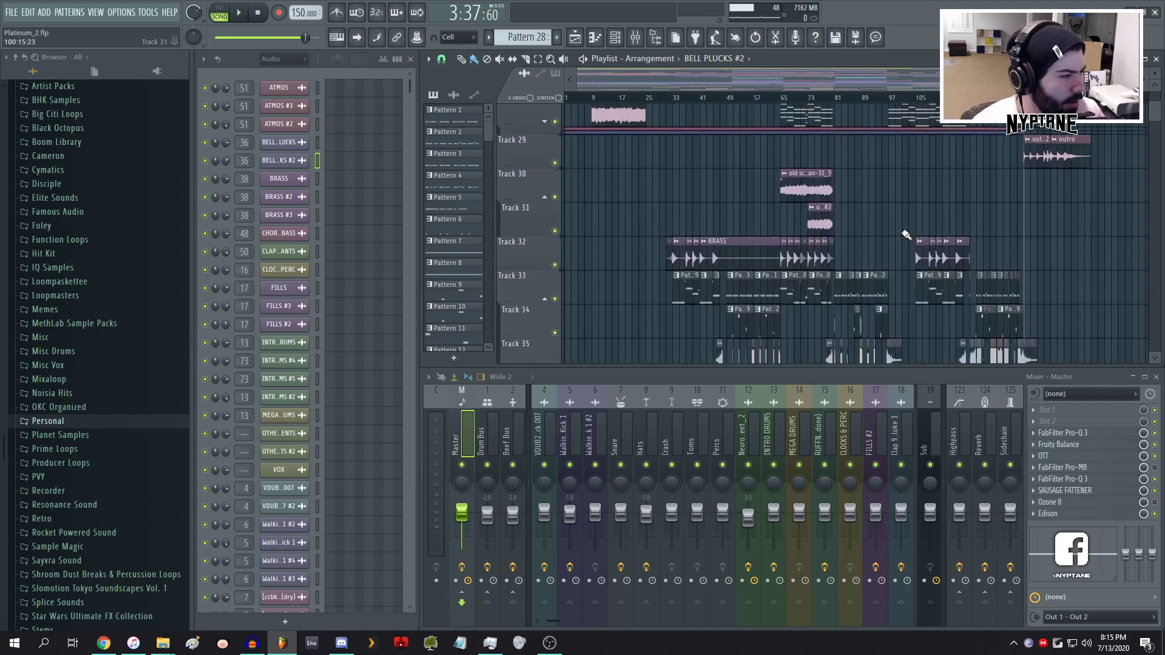
scroll(906, 235, down, 4)
scroll(849, 225, up, 2)
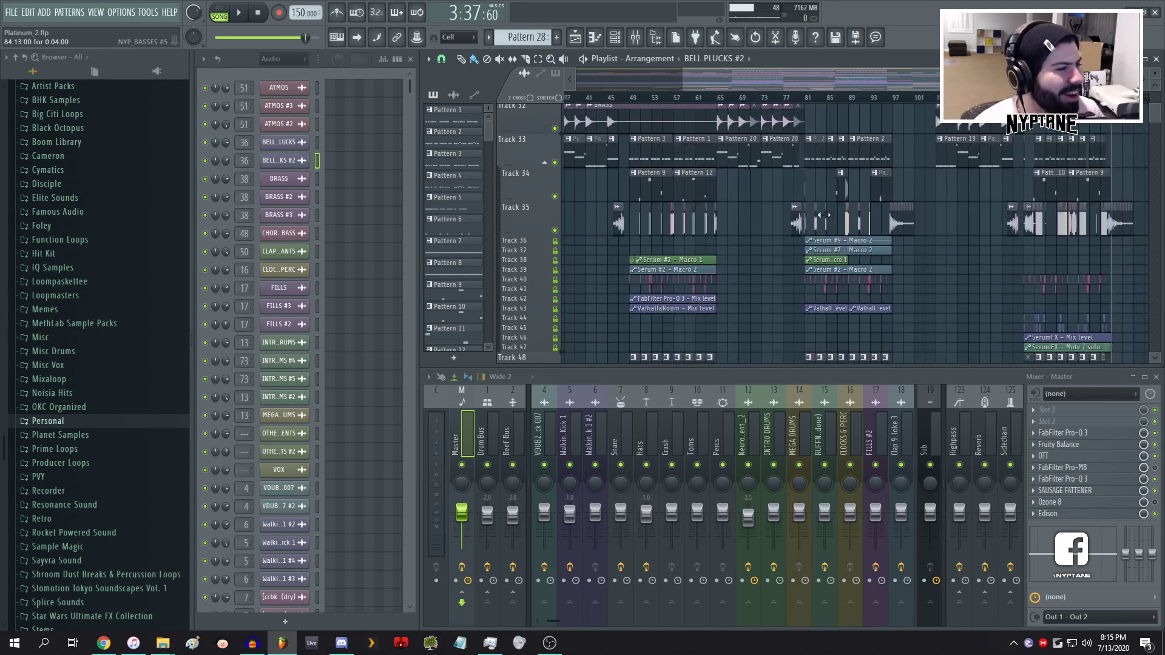
scroll(877, 230, down, 2)
scroll(992, 260, up, 6)
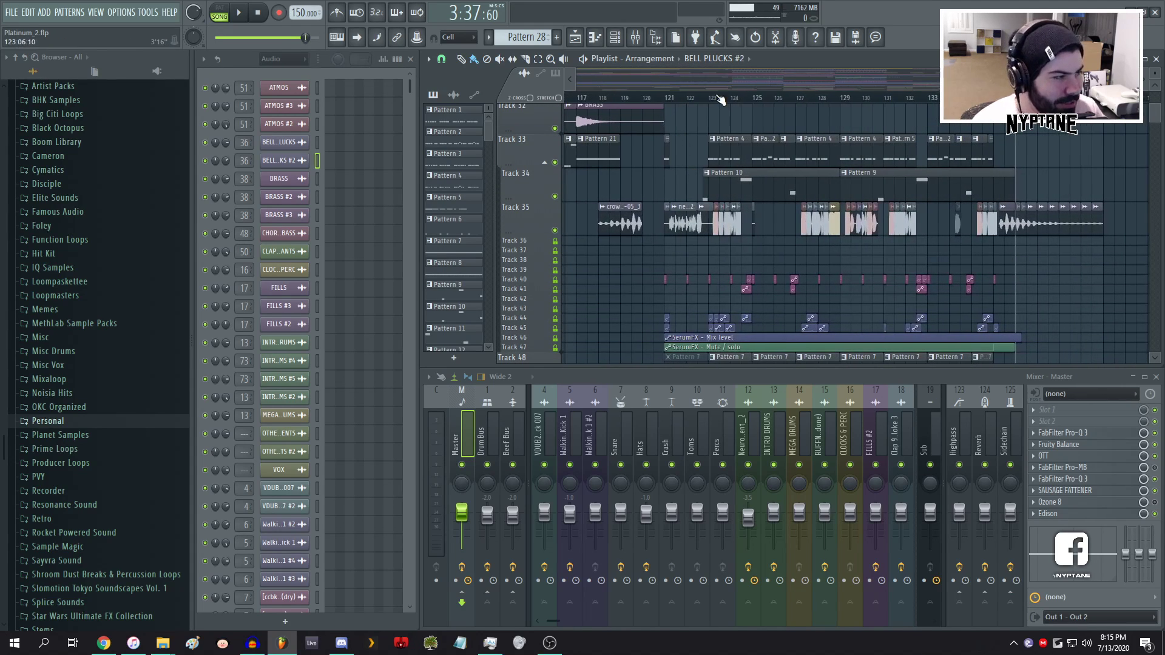
- Set the playback position to bar 121 and move it forward to the start of Pattern 10 on Track 34
click(659, 98)
click(673, 99)
click(669, 99)
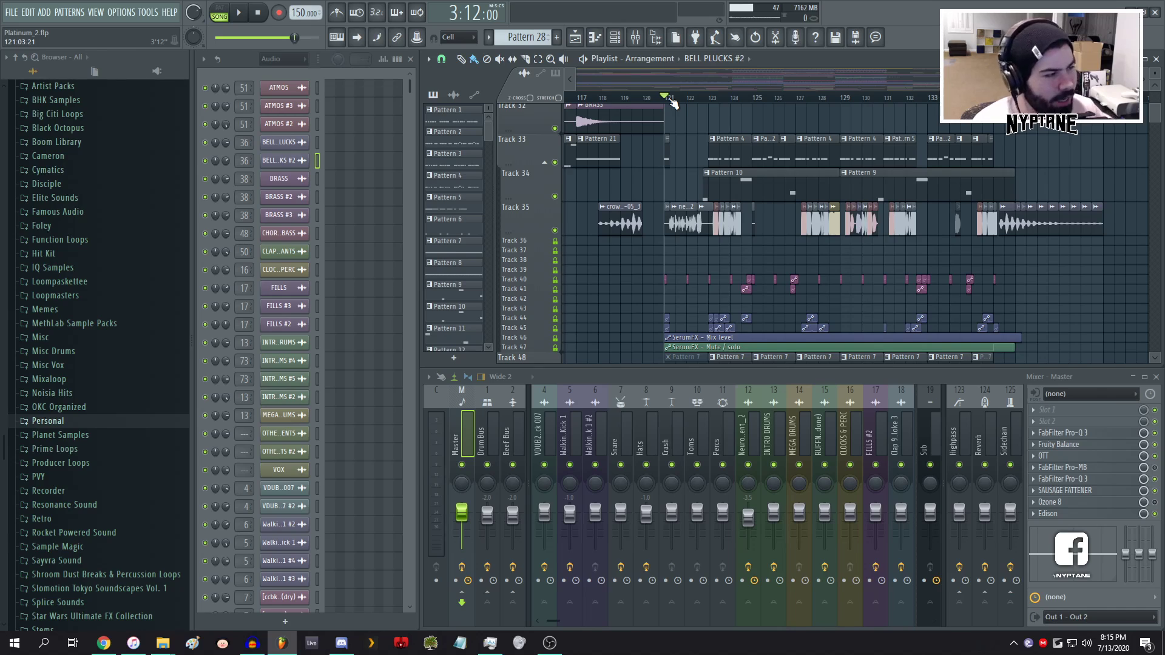
scroll(672, 100, up, 5)
click(634, 97)
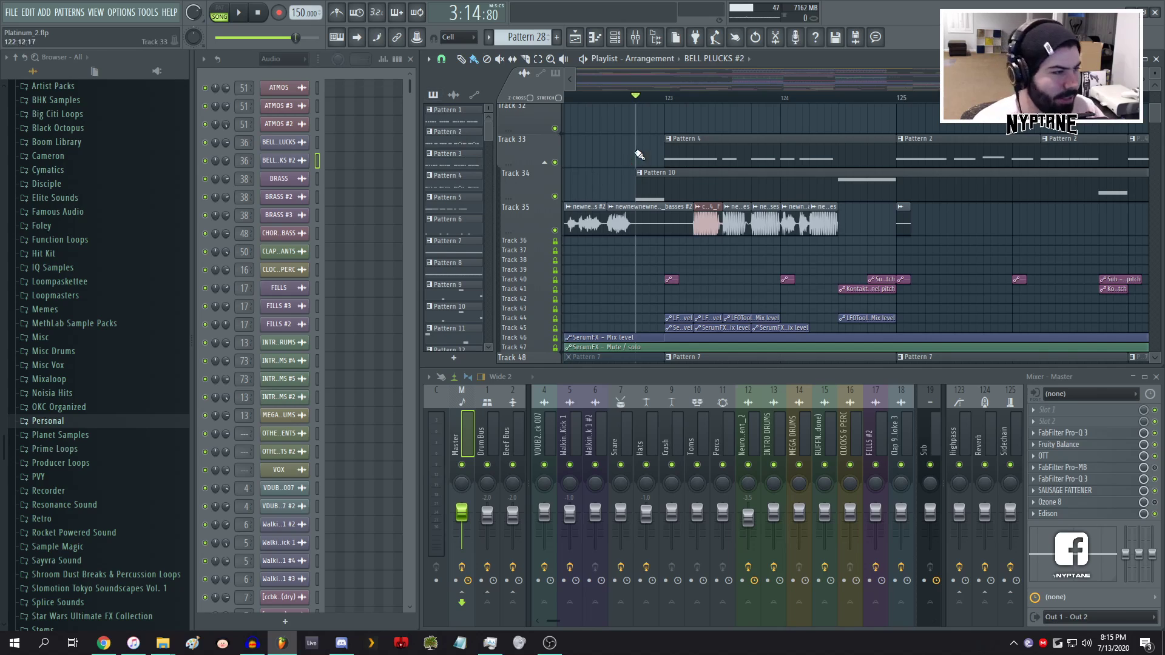
- Narrow the sample browser and open the Skrill Growl folder within Samples > Personal > Basses
scroll(121, 300, up, 10)
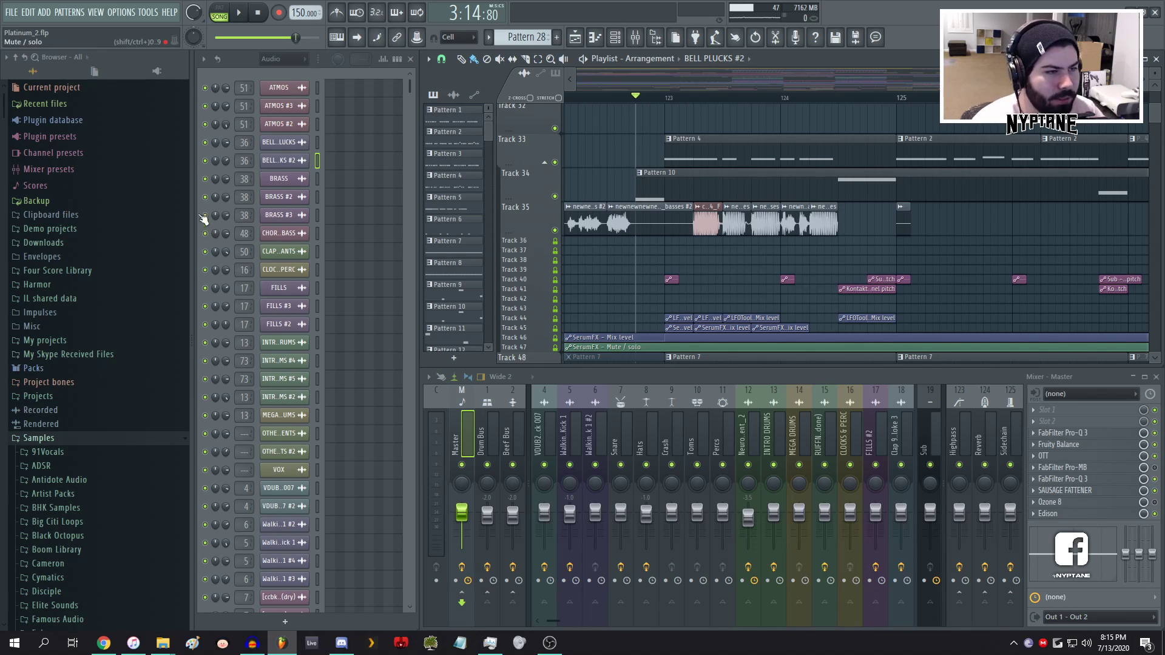
drag(191, 193, 148, 193)
scroll(67, 304, down, 15)
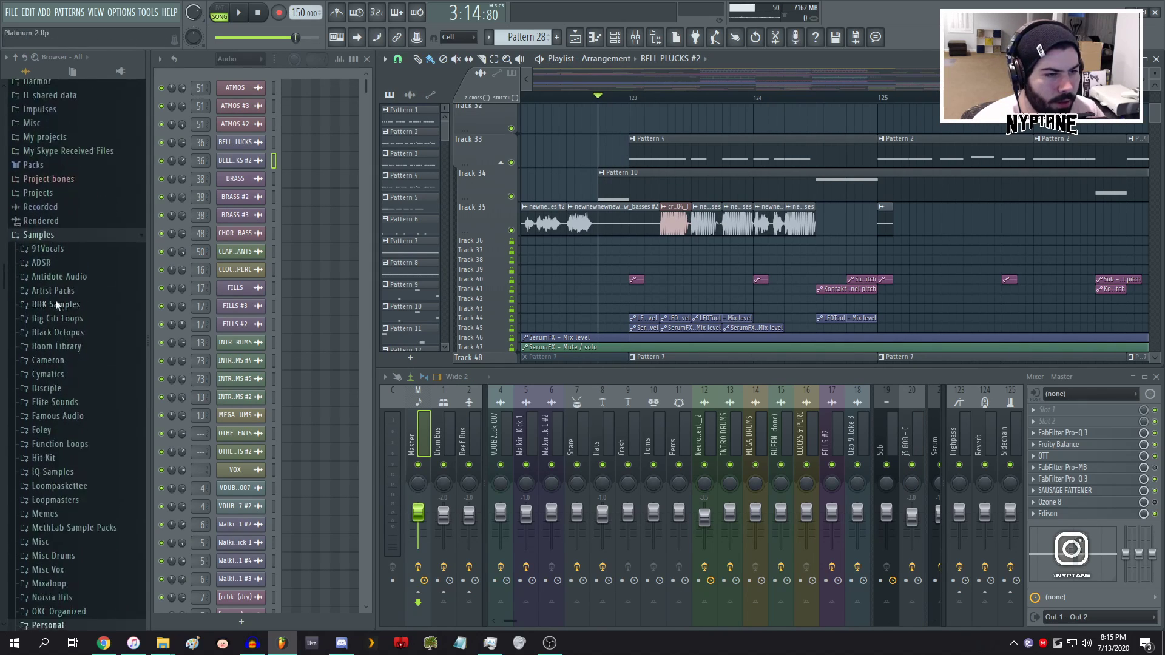
click(49, 236)
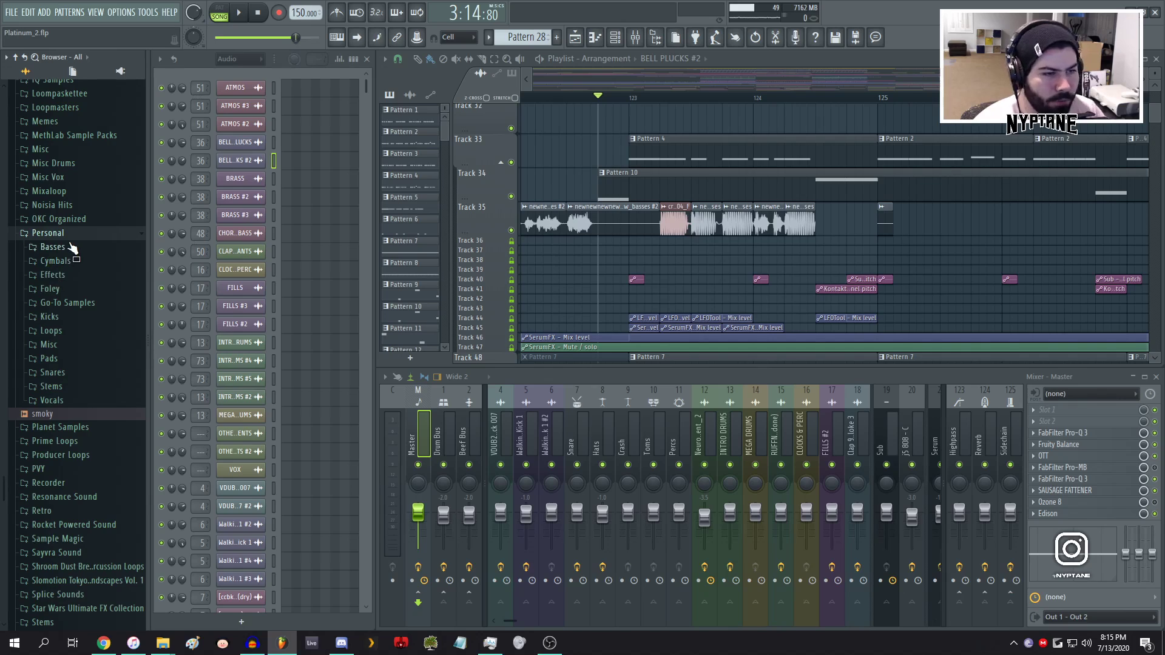
click(53, 247)
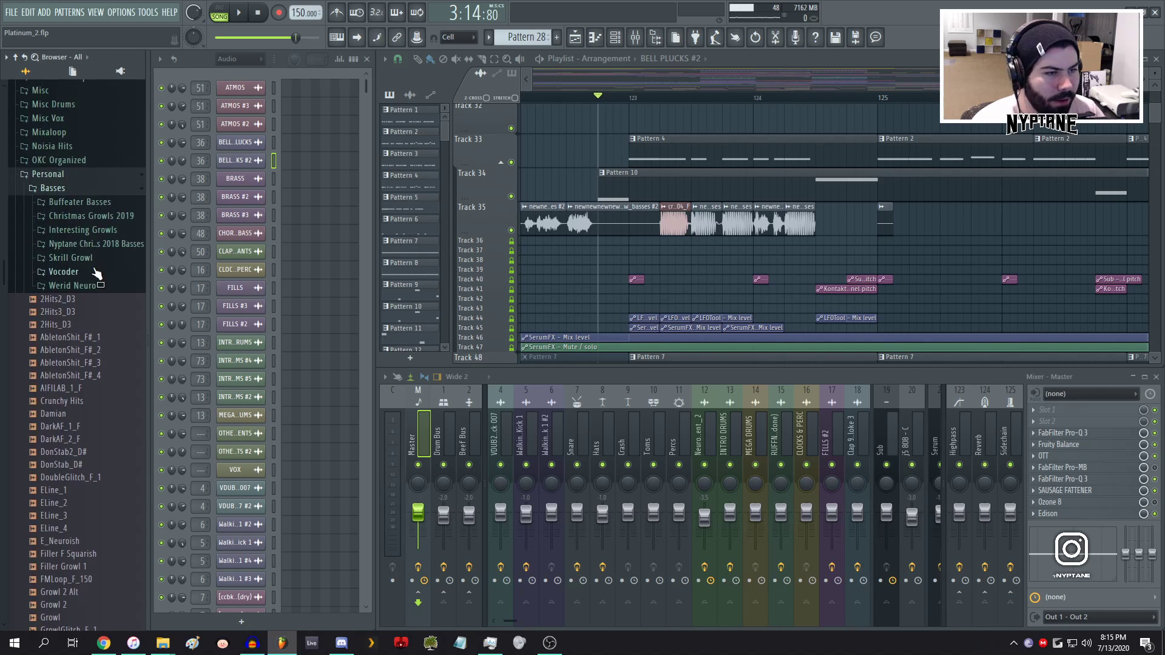
click(70, 258)
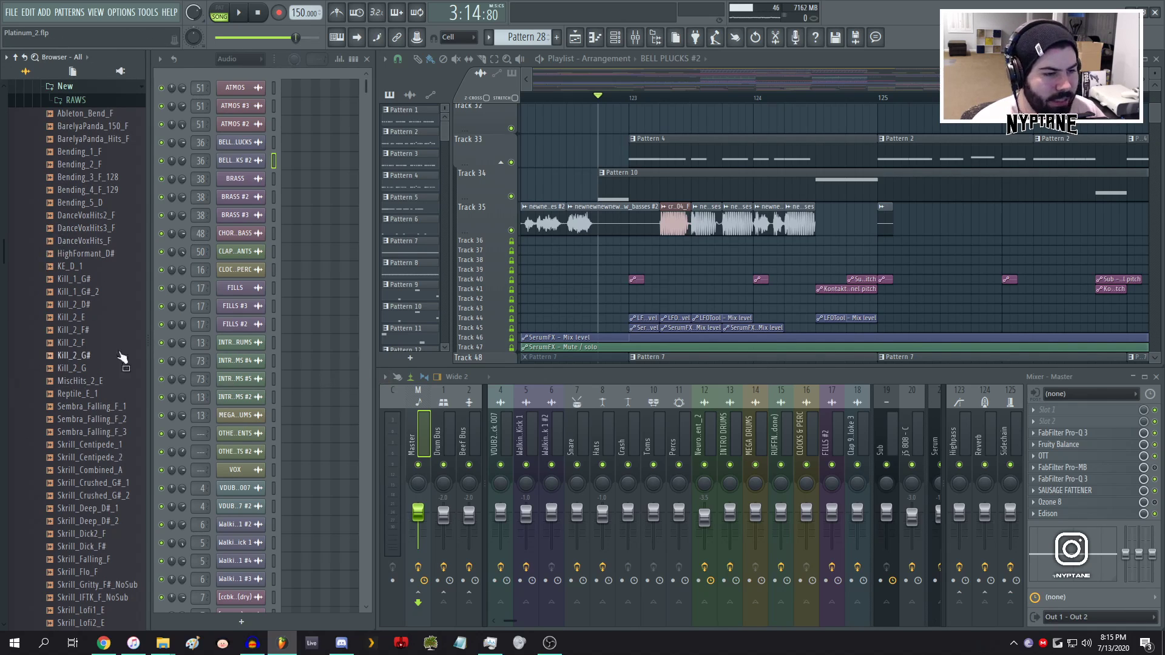
- Look through the growl samples in Skrill Growl's New folder and expand its RAWS subfolder
scroll(53, 314, down, 13)
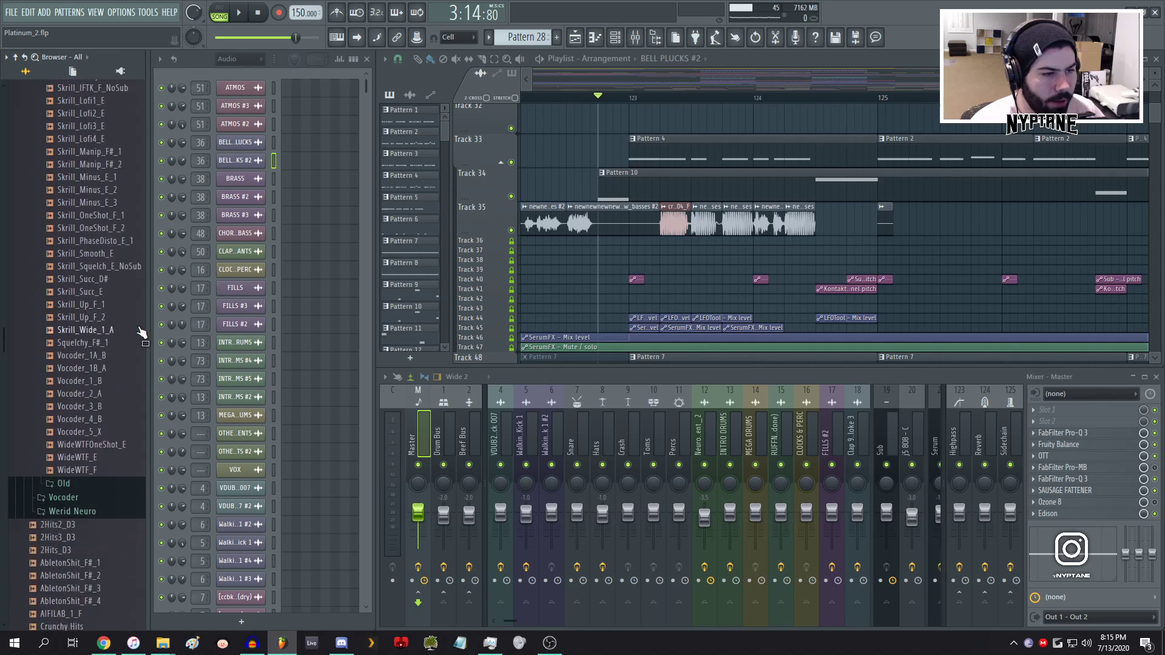
scroll(97, 255, up, 20)
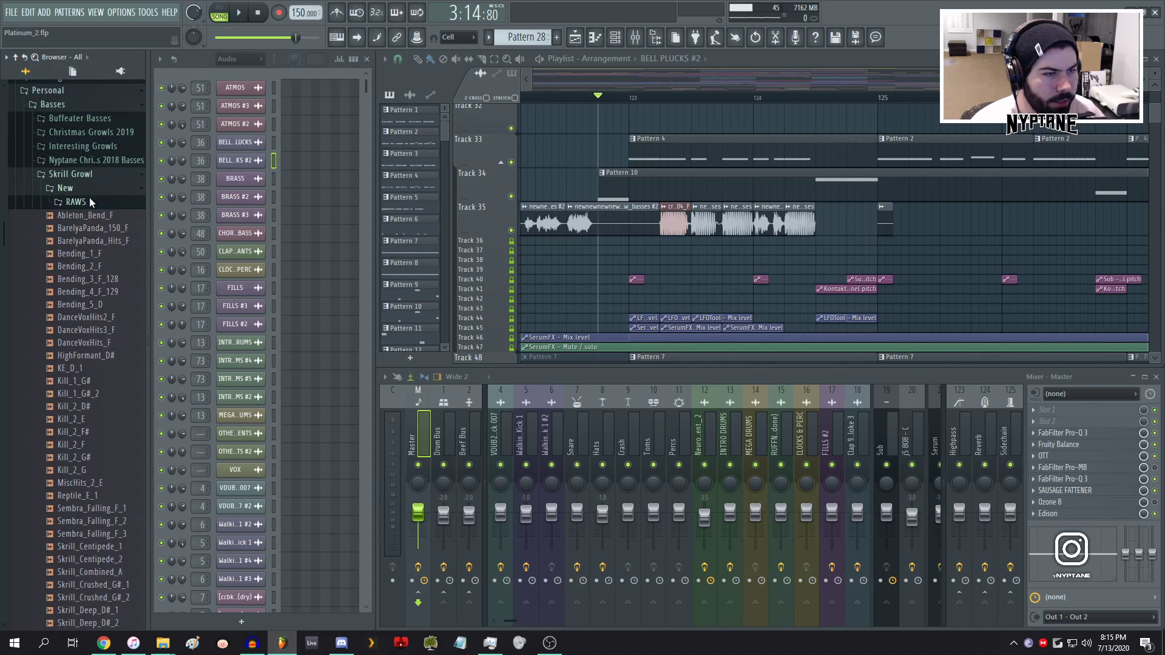
scroll(122, 512, down, 3)
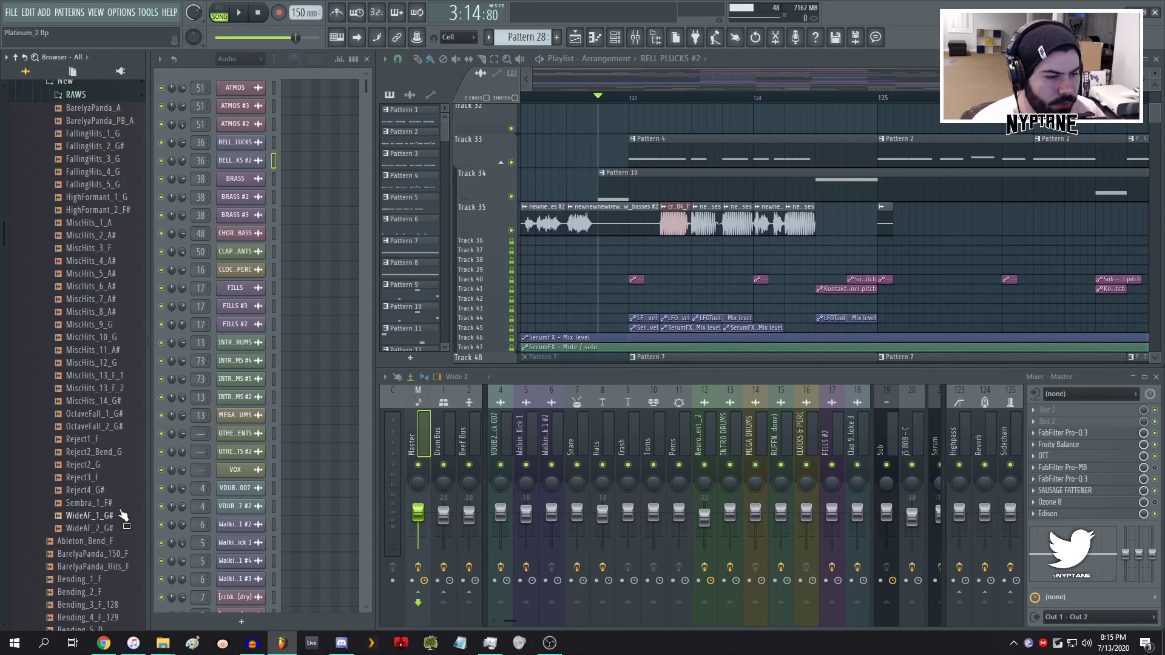
- Audition the Reject1_F, Reject2_Bend_G, Reject2_G and Reject3_F samples in the RAWS folder, stopping the previews
click(85, 434)
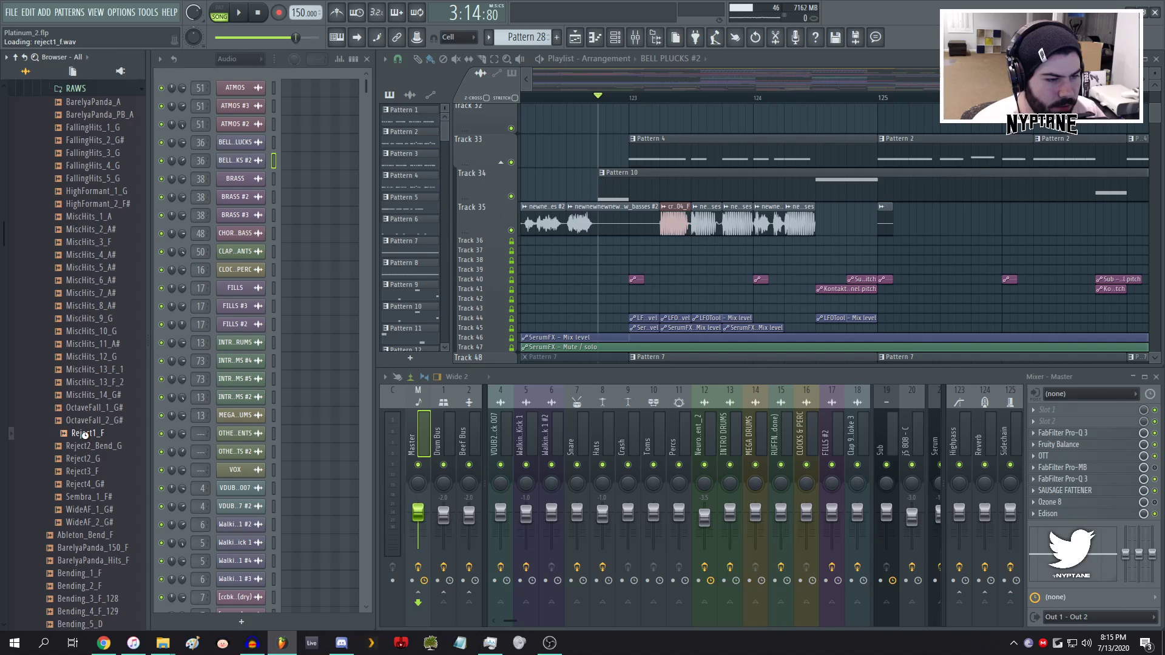
click(82, 446)
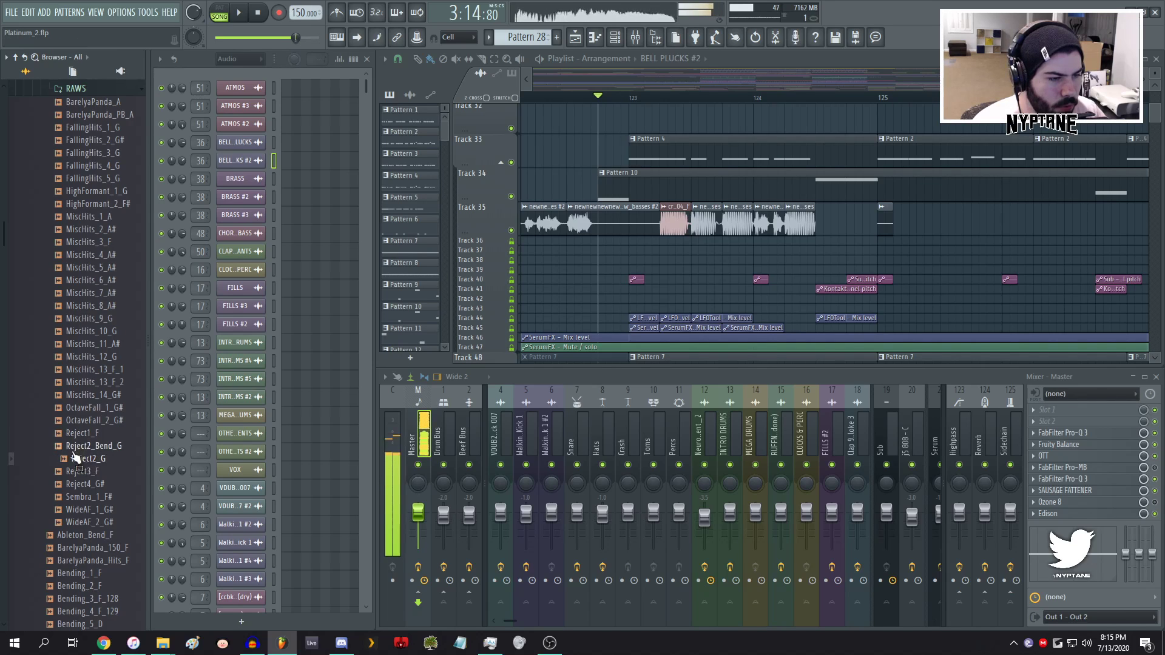
click(257, 15)
click(91, 472)
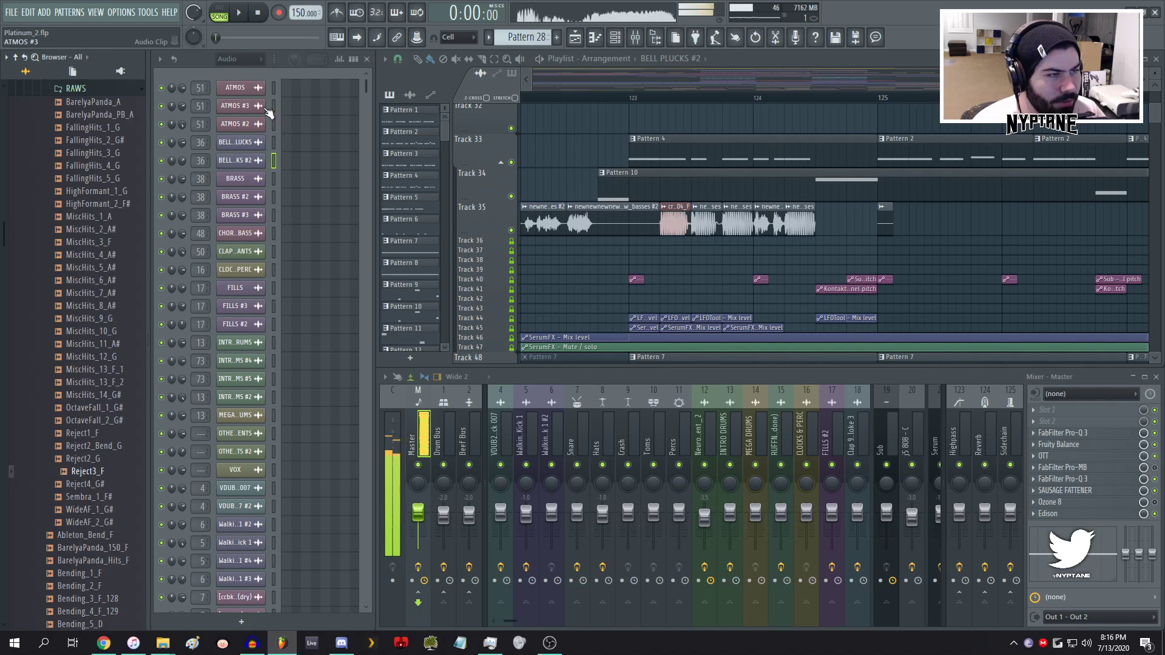
click(258, 15)
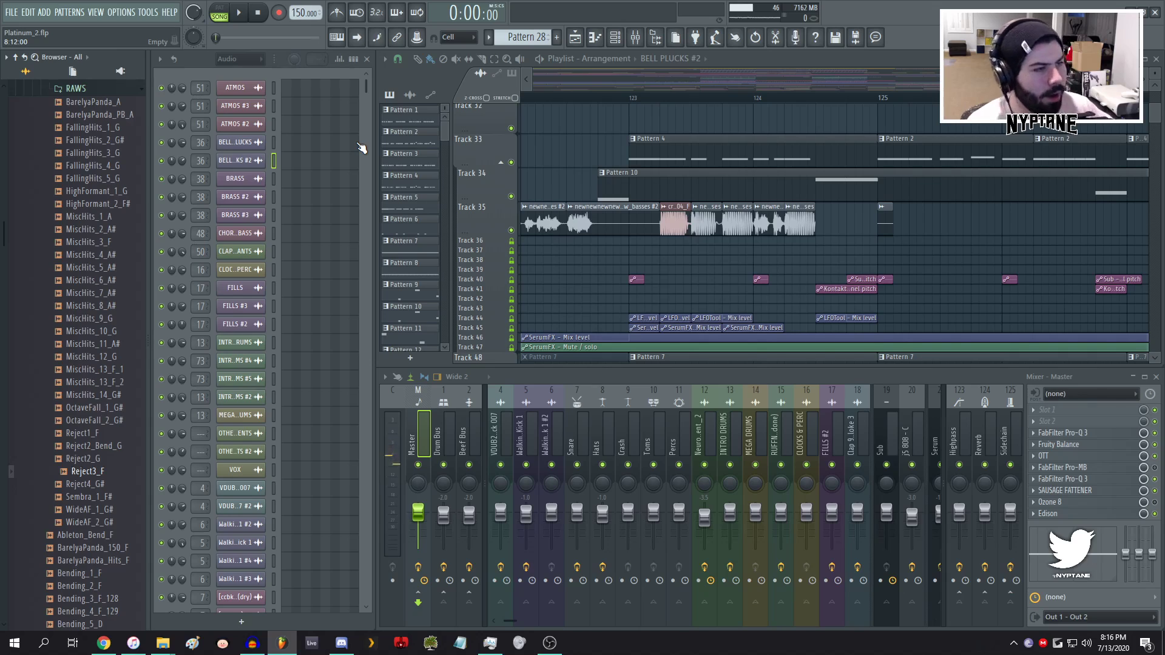
- Filter the channel rack to Unsorted and check the instrument loaded in the first Kontakt channel
click(239, 59)
click(238, 91)
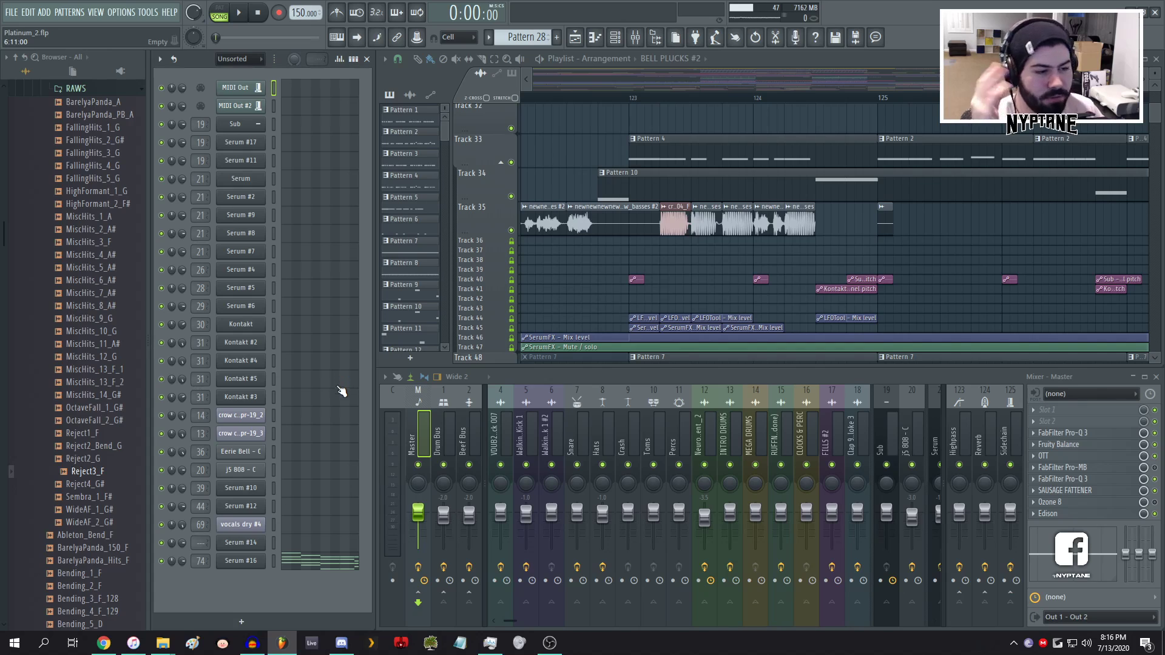
click(249, 325)
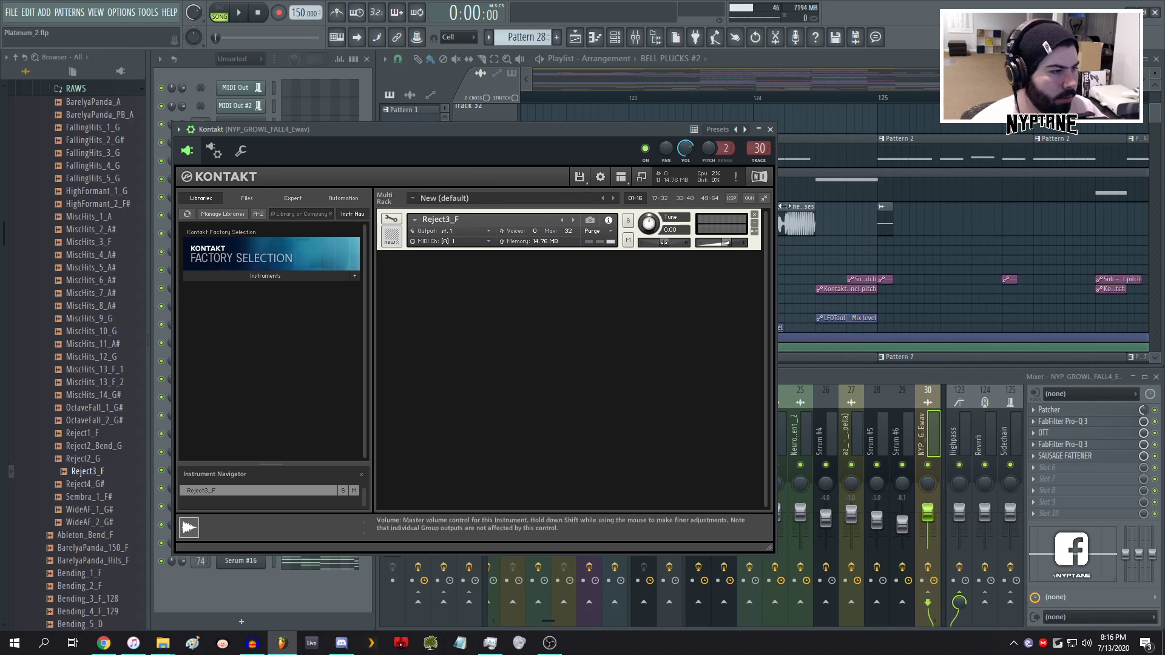
click(770, 129)
- Solo Track 34 and play its Pattern 10 and Pattern 9 clips from midway through bar 124
click(684, 98)
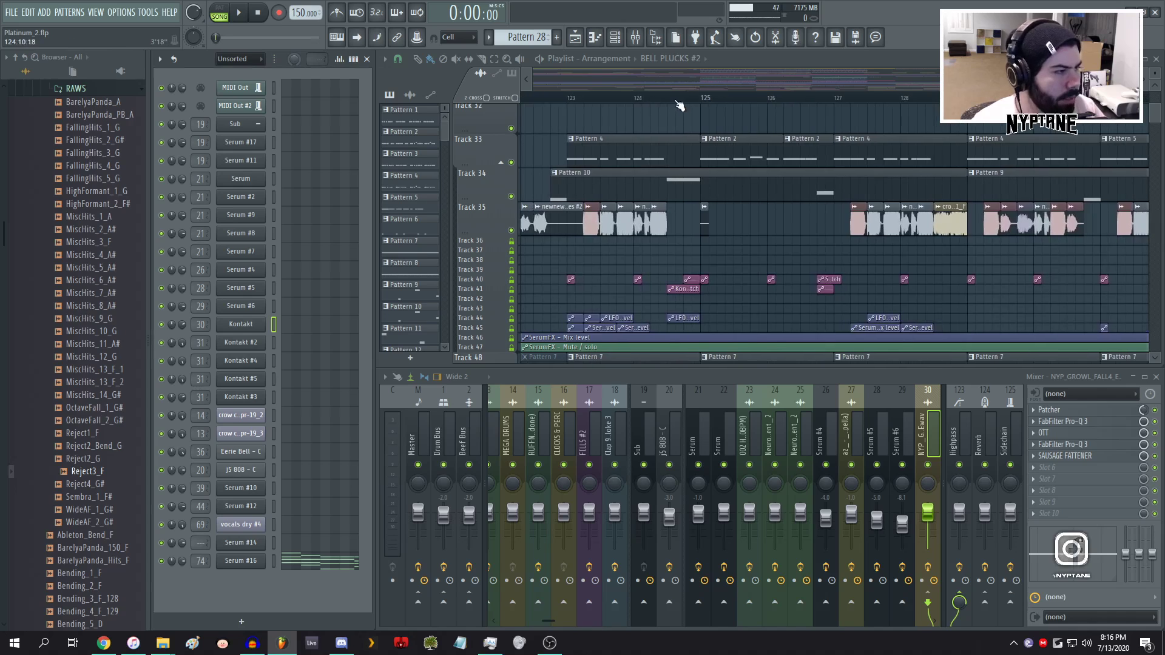
key(space)
key(space)
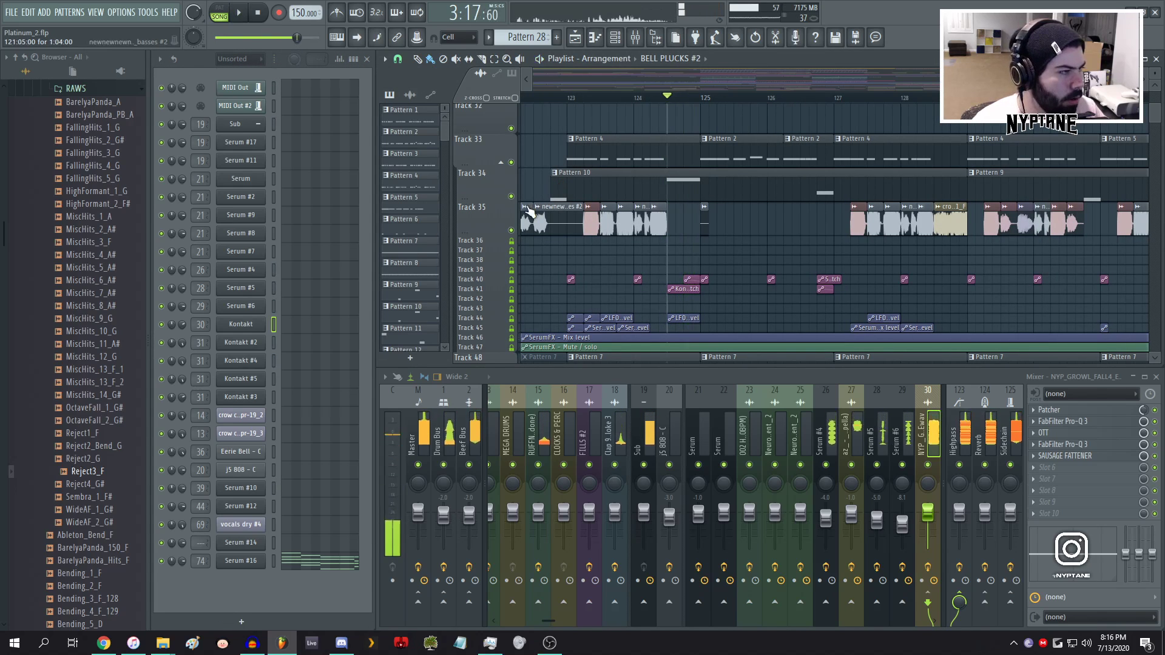
ctrl+scroll(551, 192, down, 1)
right_click(512, 196)
key(space)
ctrl+scroll(698, 190, down, 2)
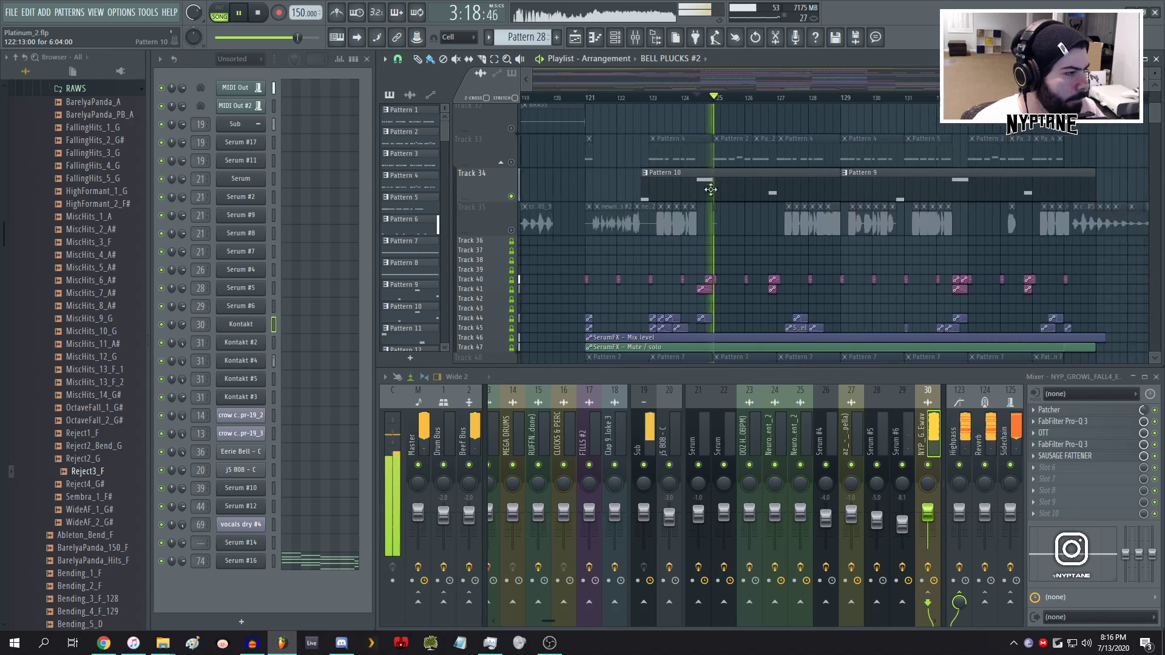
- Replay the soloed Track 34 clips from other positions in Pattern 10 and Pattern 9, and stop playback
click(652, 98)
click(763, 98)
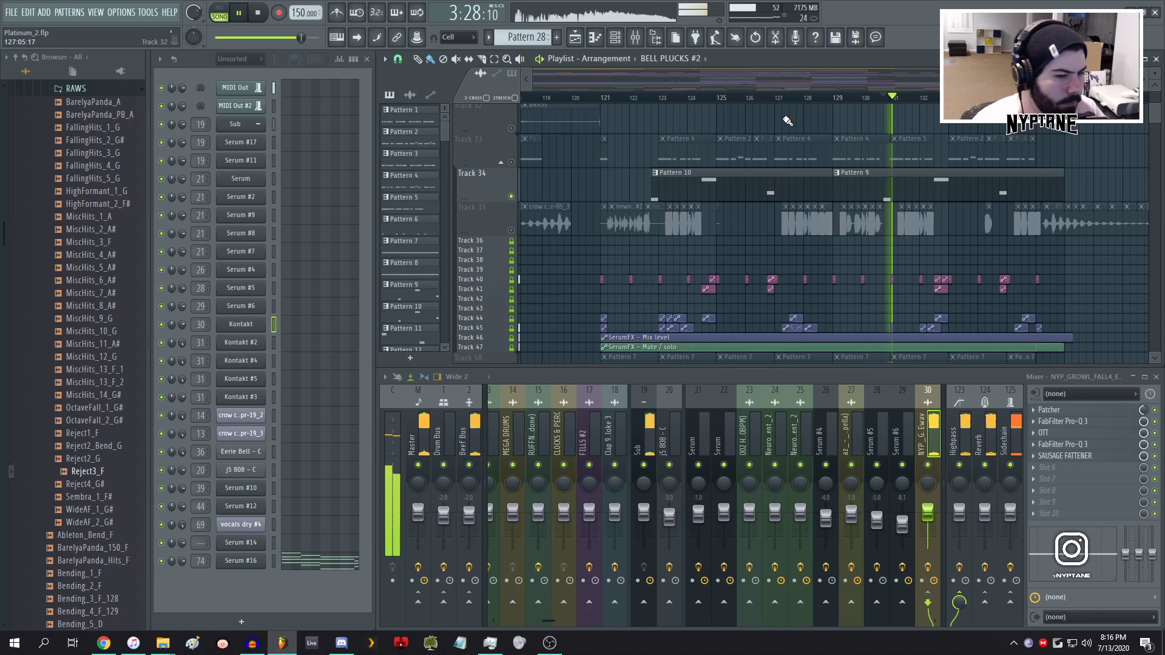
key(space)
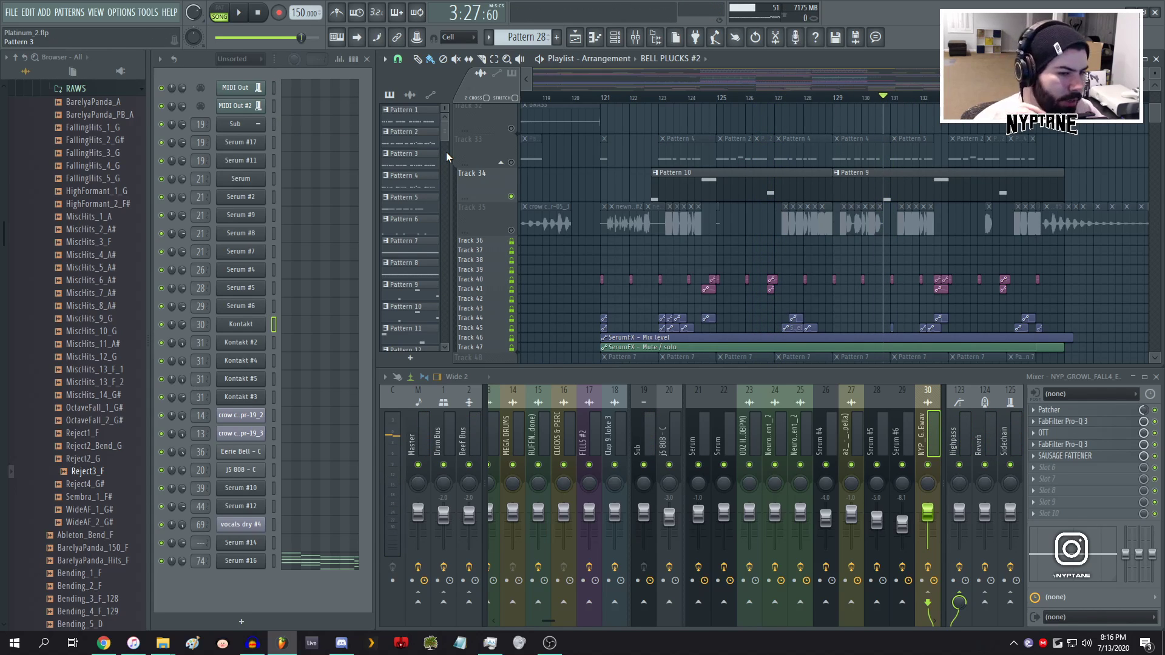
- Examine the earlier Pattern 9 and Pattern 12 clips on Track 34 starting at bar 49
ctrl+scroll(821, 245, down, 6)
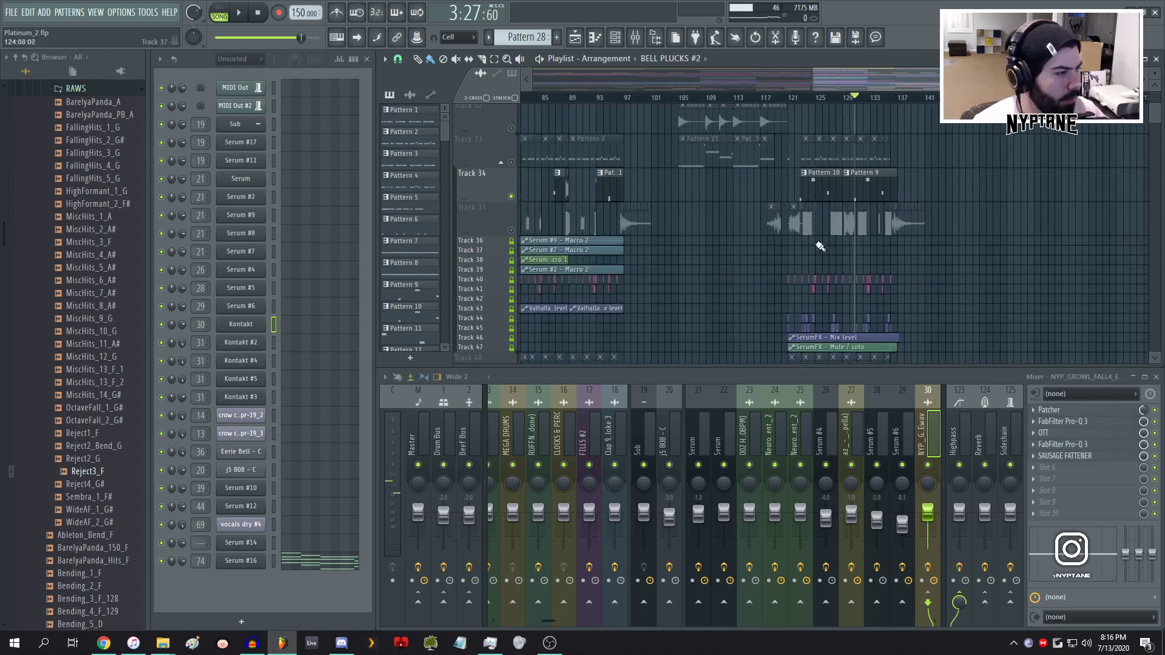
ctrl+scroll(684, 187, up, 7)
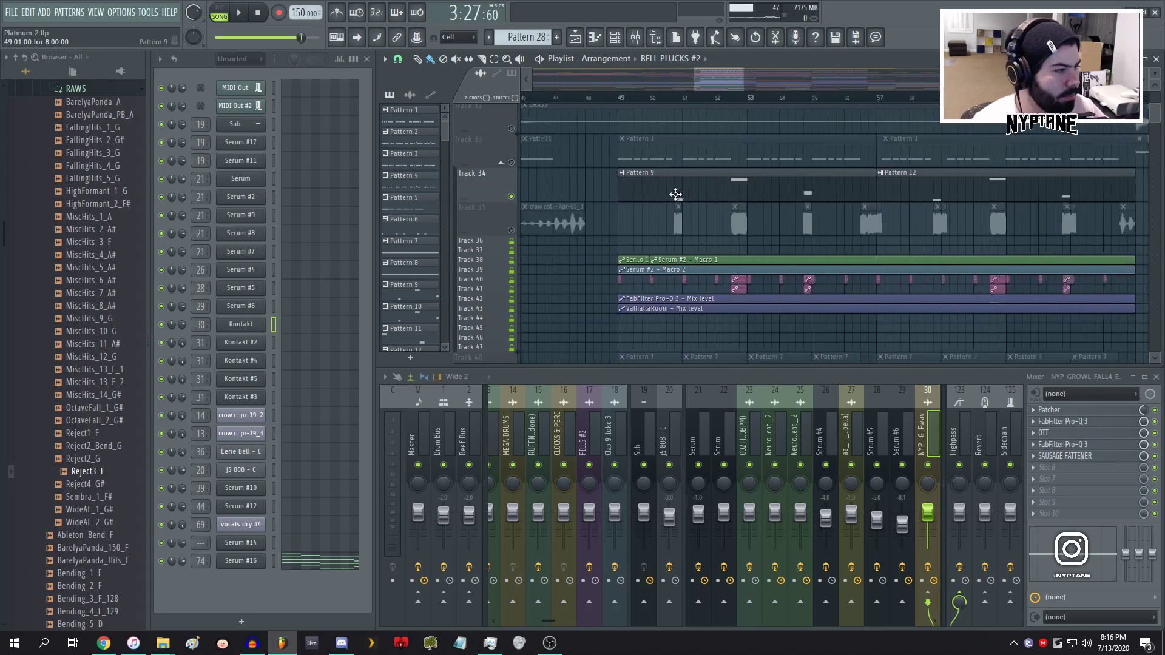
click(228, 58)
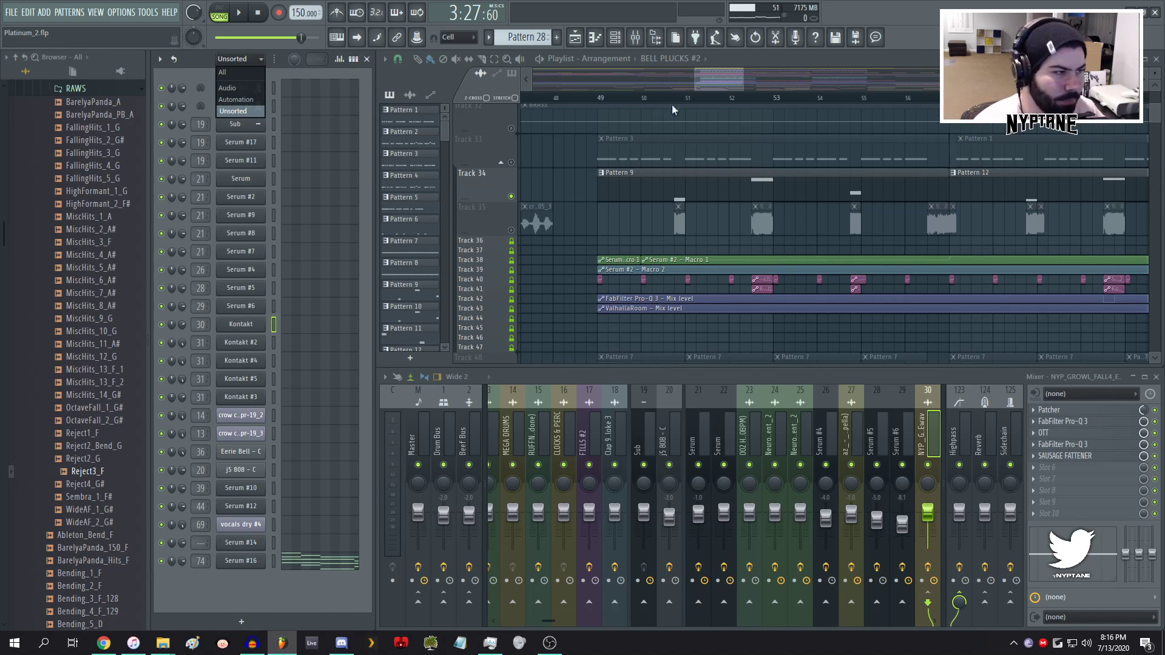
click(726, 76)
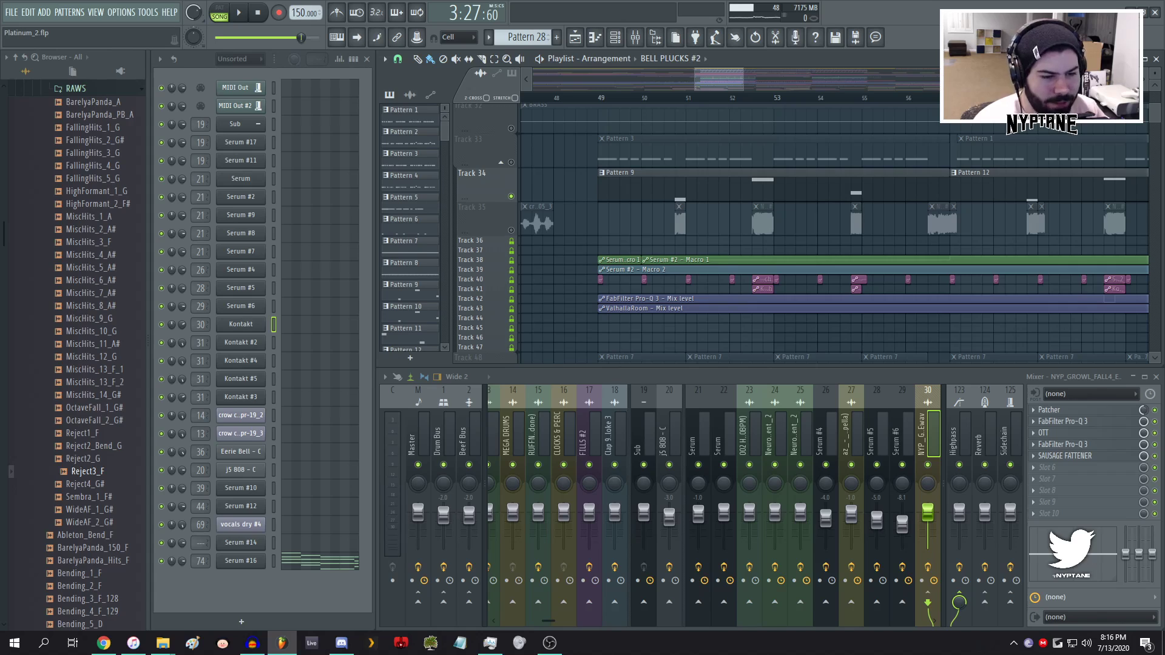
- Show the first Kontakt channel's instrument again, shift its window slightly and close it
click(226, 326)
drag(332, 128, 340, 125)
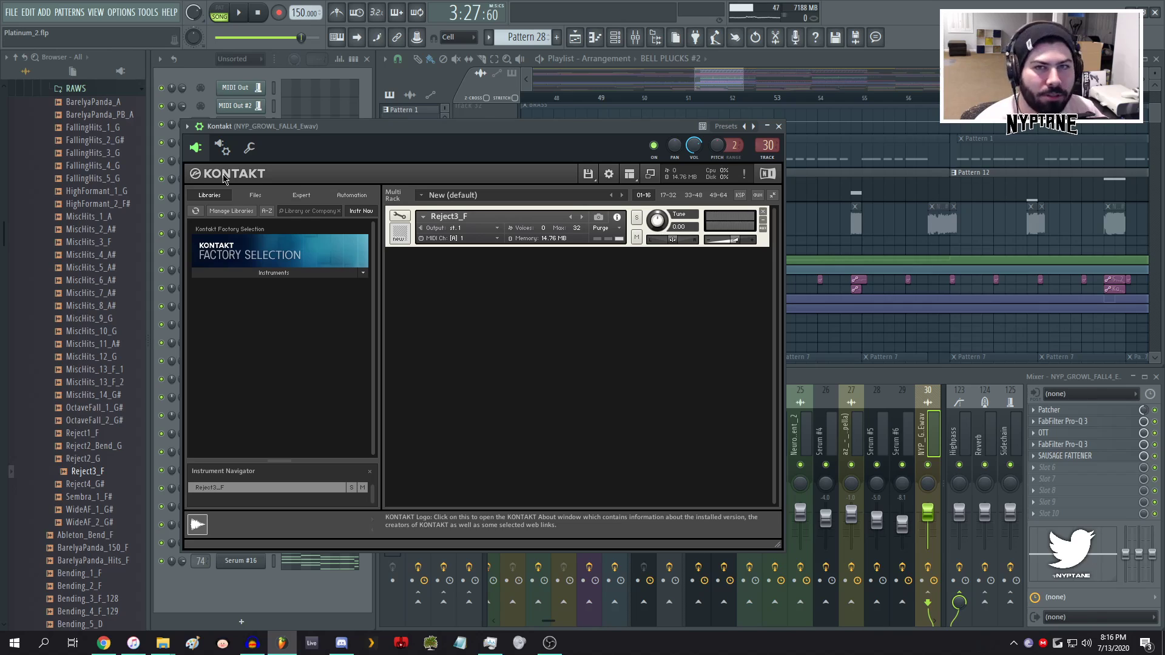
click(779, 127)
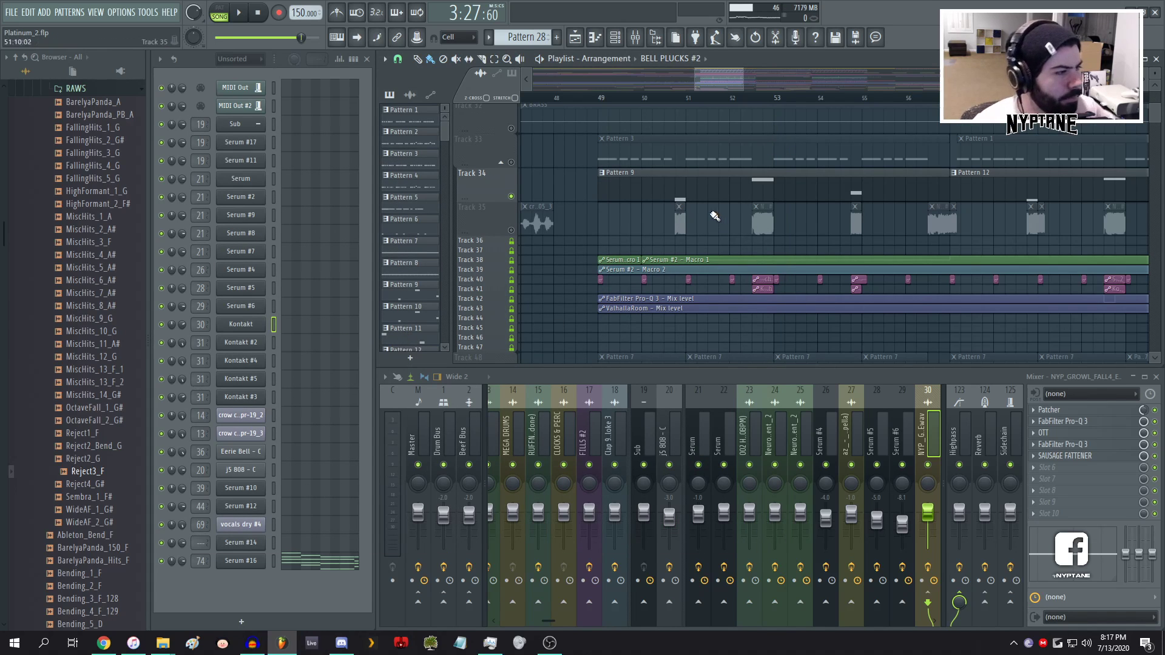
- Solo Track 33 and play its Pattern 3 clip from bar 49
scroll(709, 216, down, 9)
scroll(774, 199, up, 3)
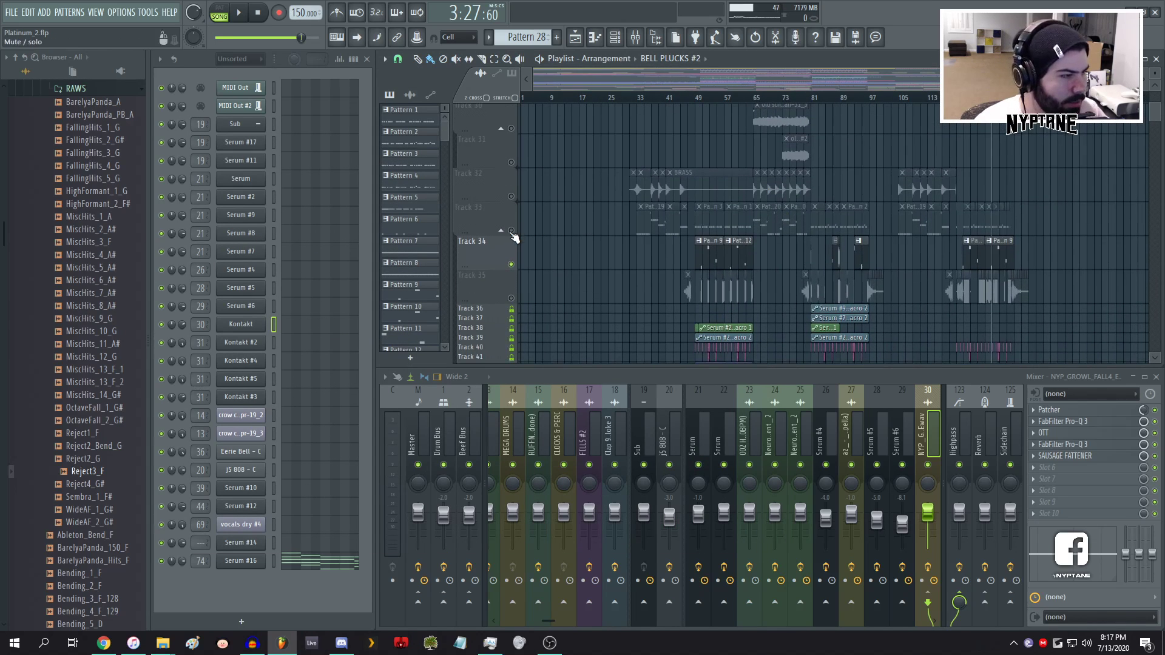
scroll(769, 159, up, 6)
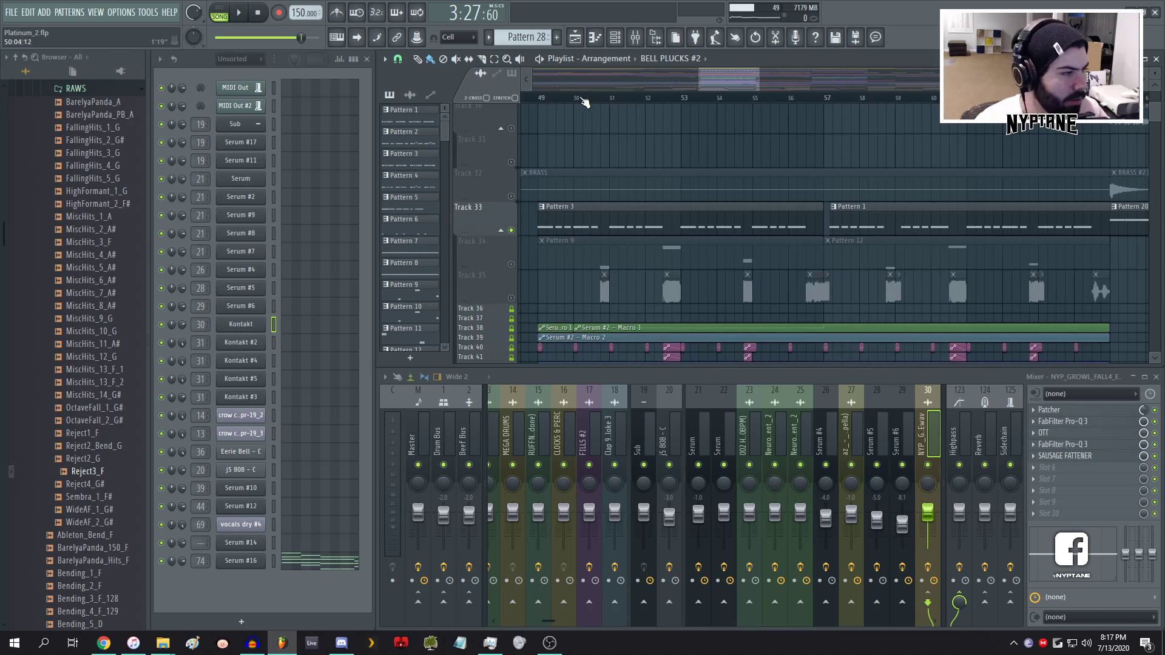
drag(550, 99, 540, 99)
scroll(590, 116, down, 5)
scroll(649, 175, down, 4)
key(space)
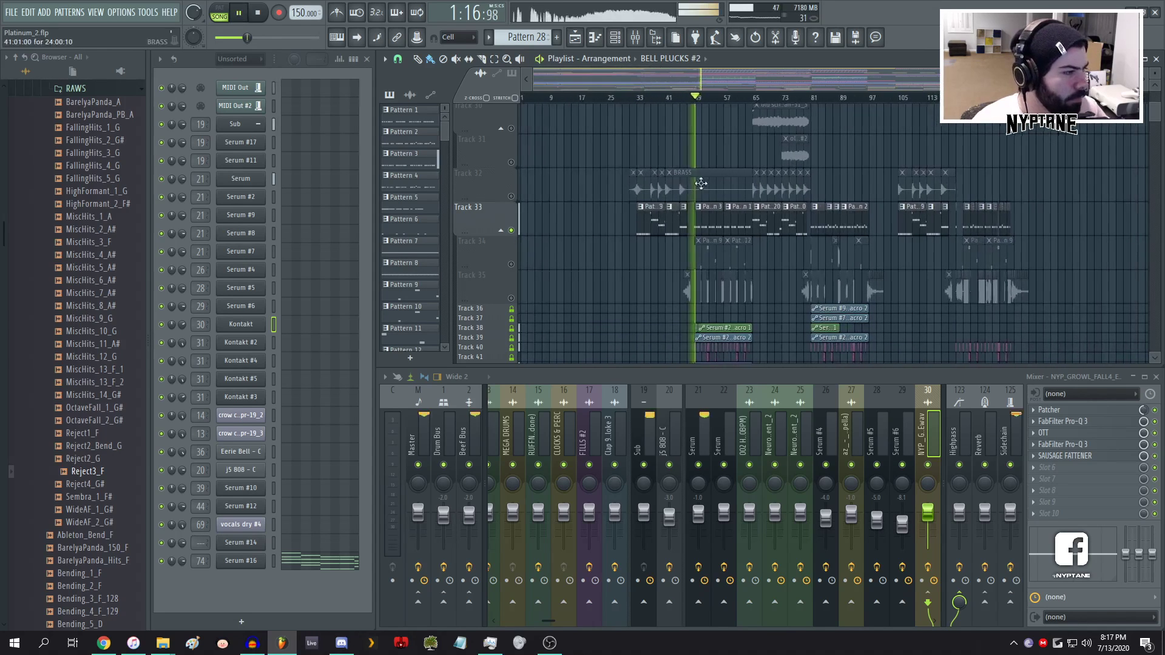
- Examine the Pattern 3 and Pattern 1 clips on Track 33 during playback, and stop it
scroll(744, 274, up, 3)
scroll(744, 274, up, 4)
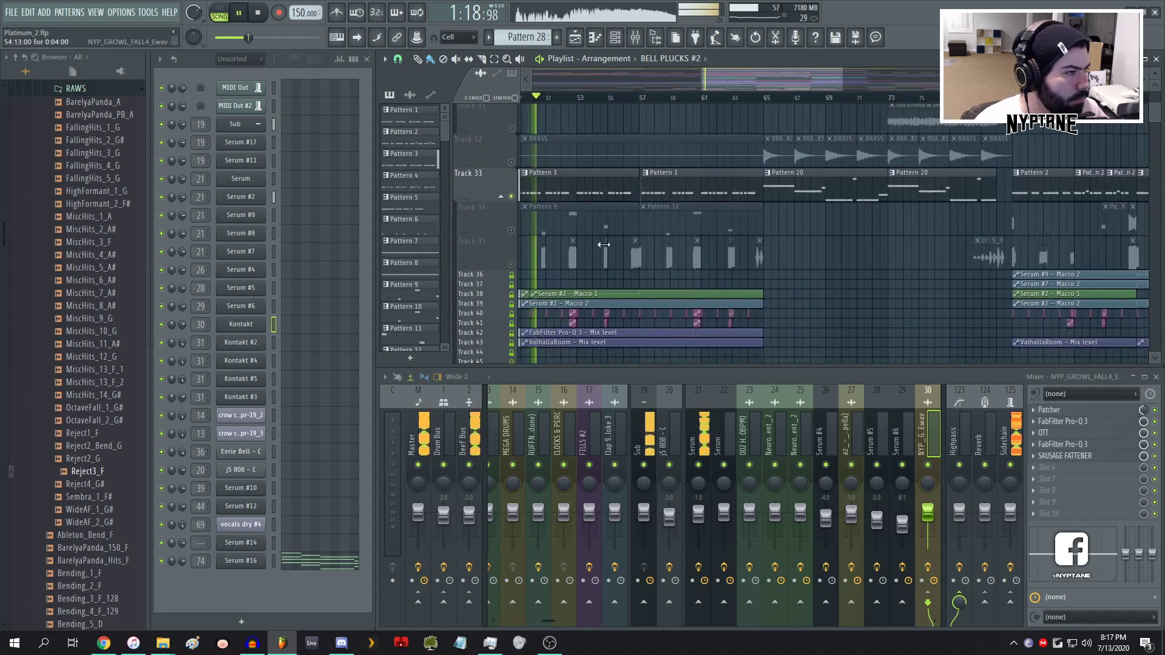
scroll(525, 216, up, 3)
scroll(725, 212, down, 4)
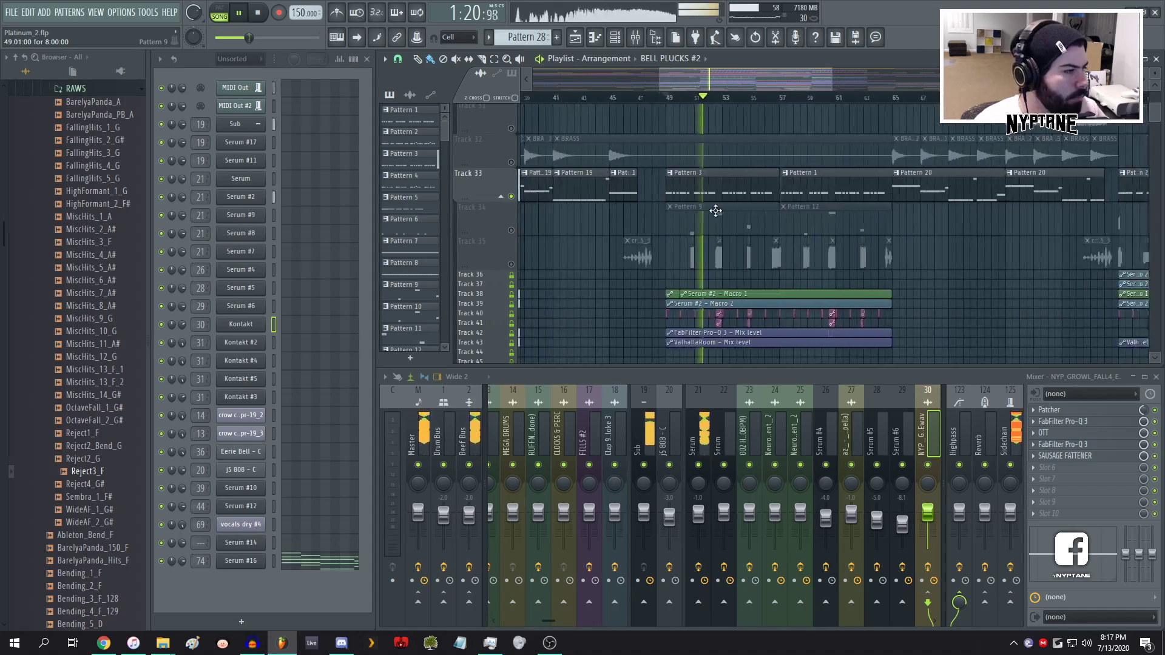
scroll(704, 212, up, 3)
key(space)
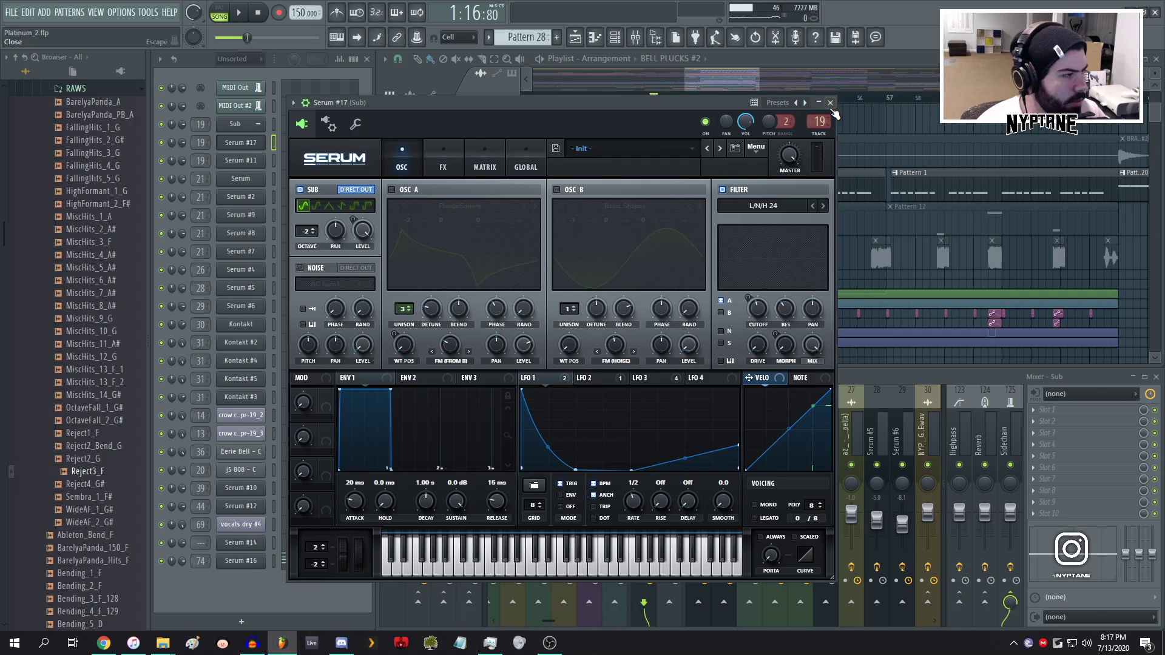
- Audition the Serum #17 sub and the first Serum instrument, close their windows and select the Serum #2 channel
click(831, 103)
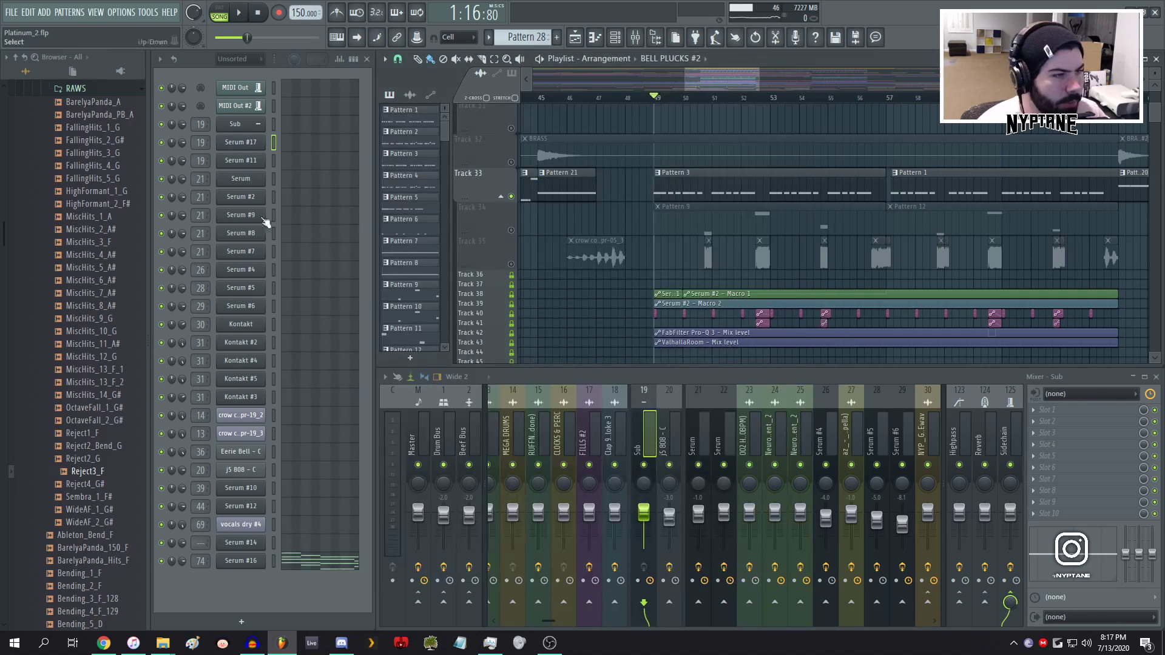
key(space)
key(space)
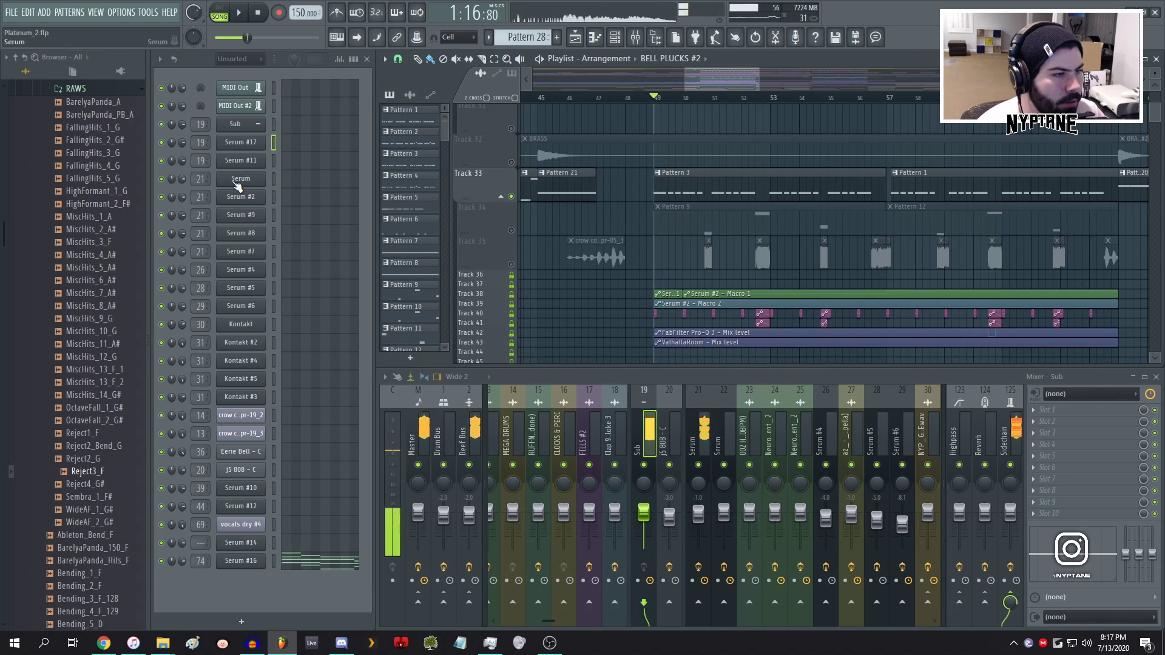
click(237, 182)
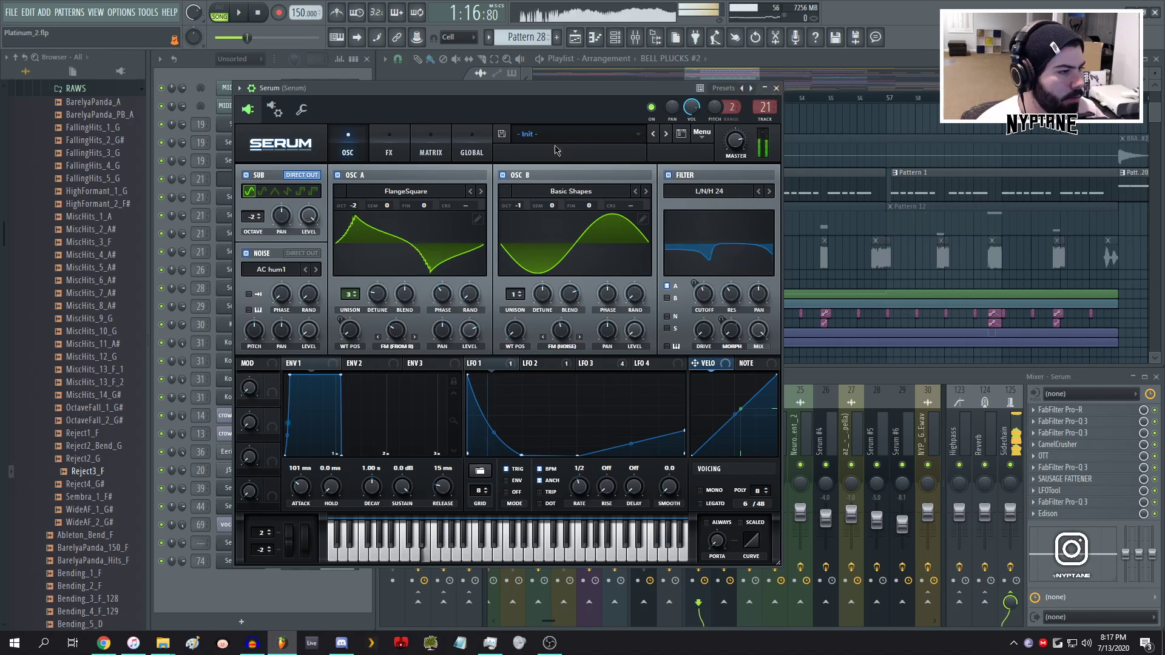
click(777, 89)
click(274, 198)
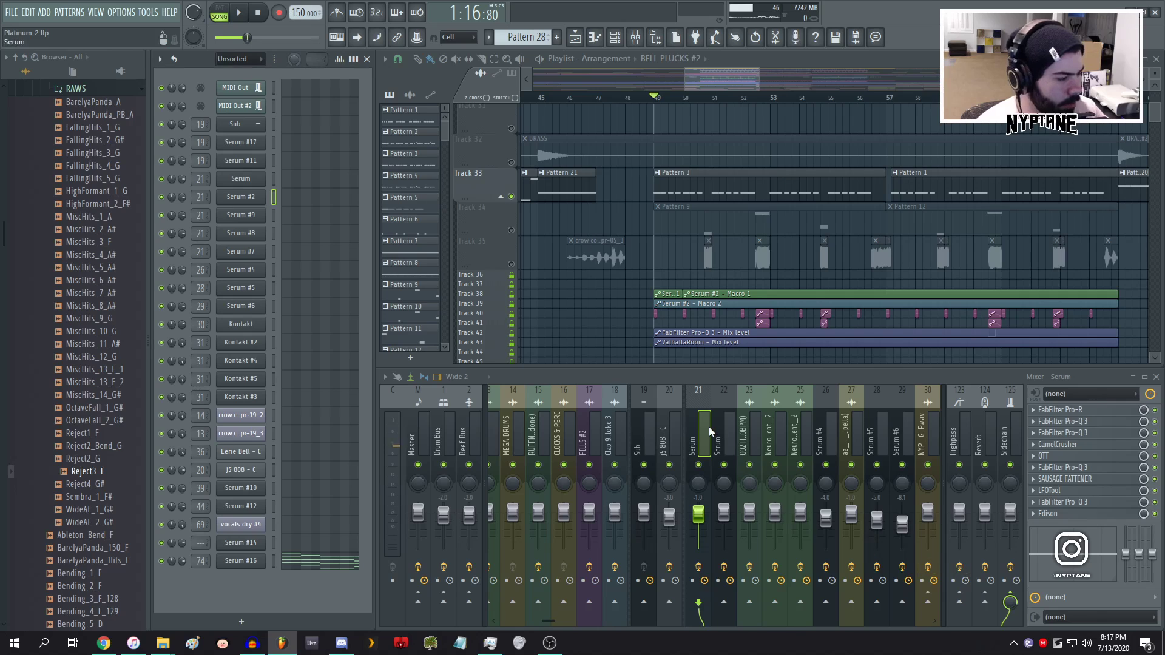
- Show the FabFilter Pro-R reverb and the first two FabFilter Pro-Q 3 equalizers on the Serum mixer track, and close them
click(1084, 412)
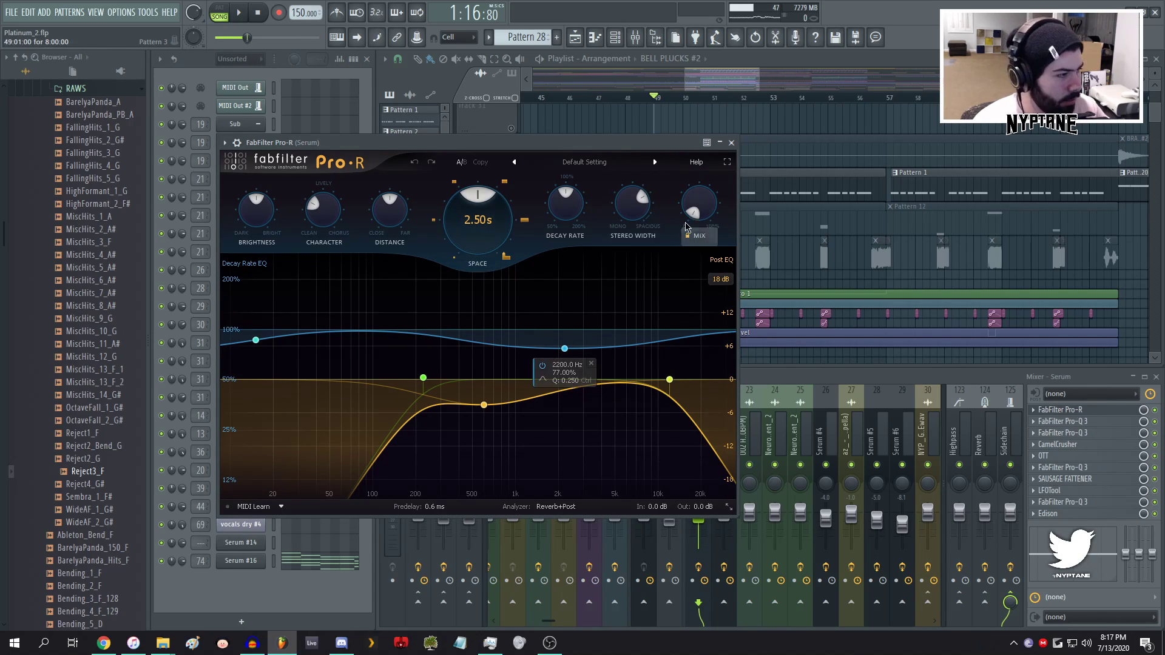
click(731, 143)
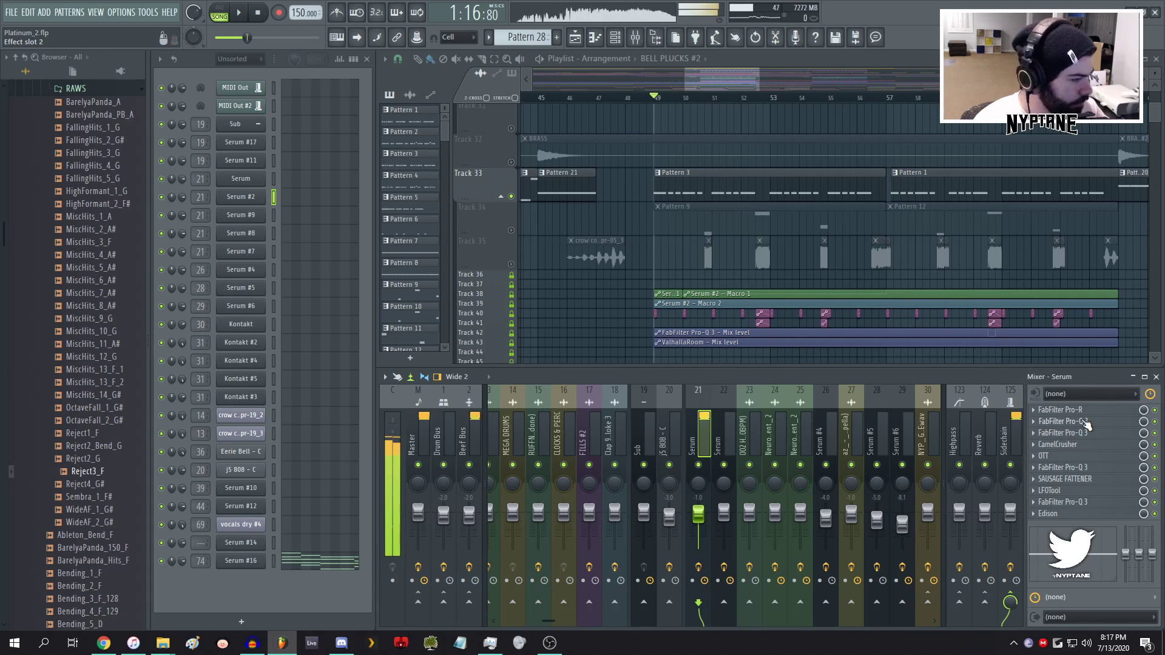
click(1085, 423)
click(1085, 423)
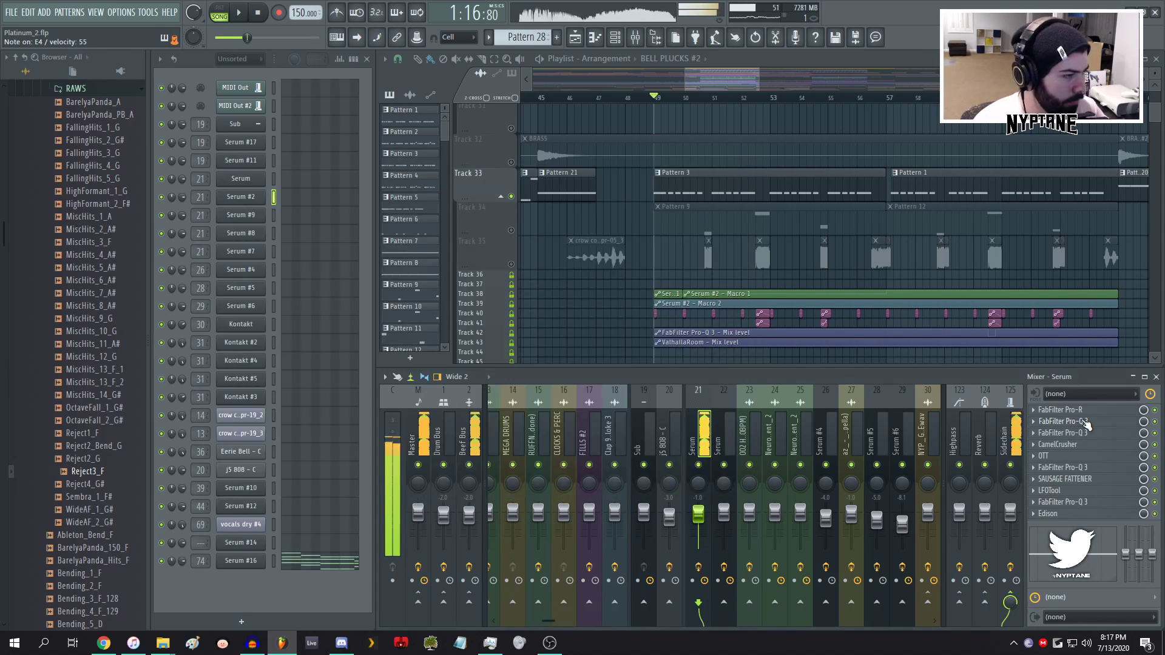
click(1063, 433)
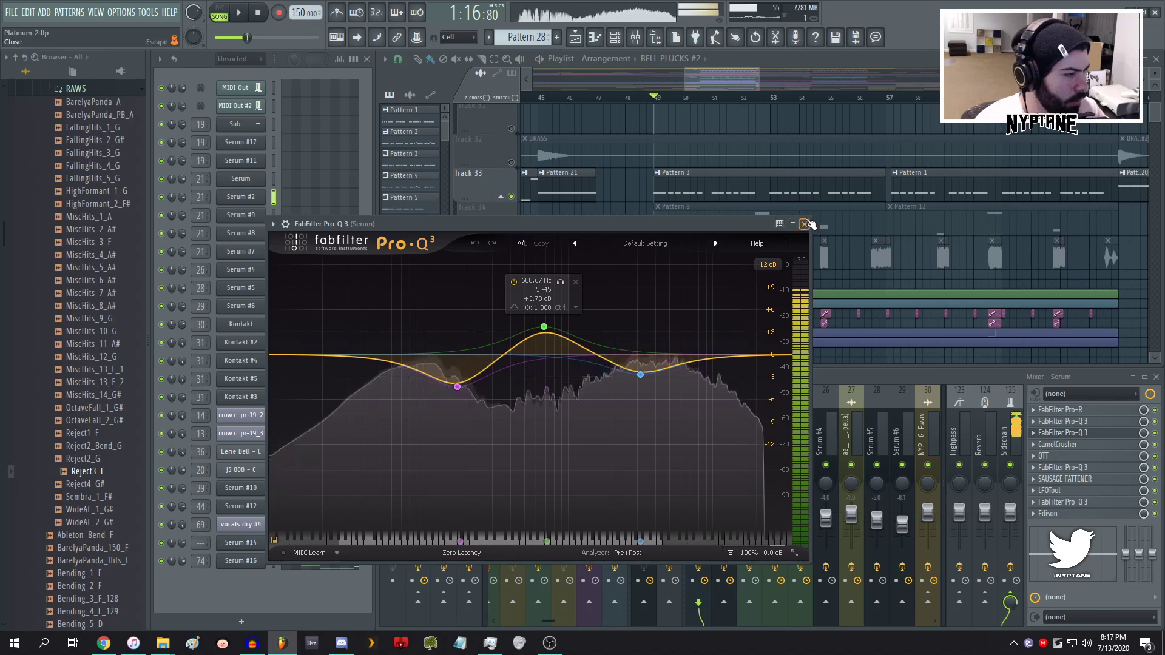
click(805, 224)
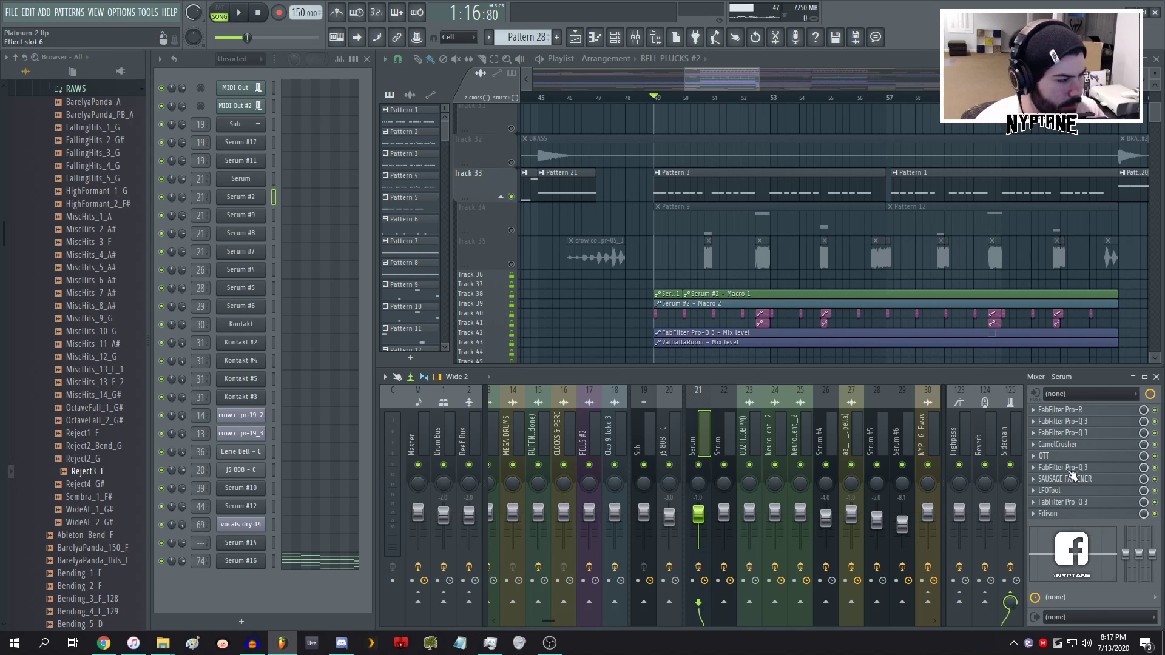
- Show the FabFilter Pro-Q 3 in effect slot 6, compare the sound with it bypassed and enabled, and close it
click(1080, 503)
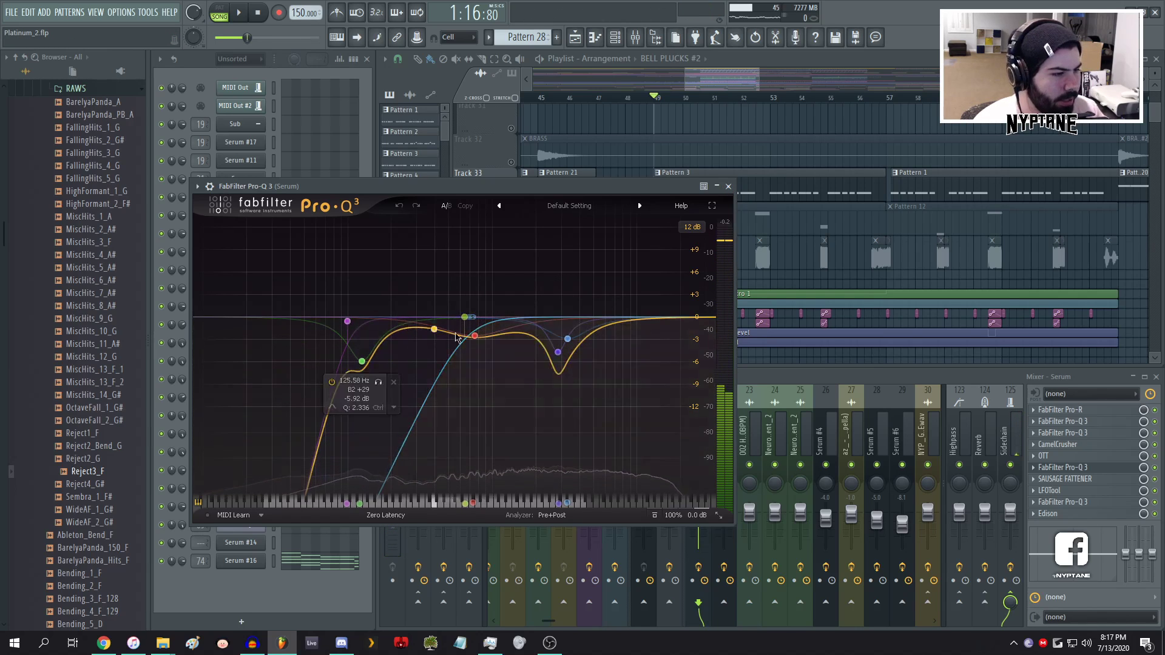
click(1155, 468)
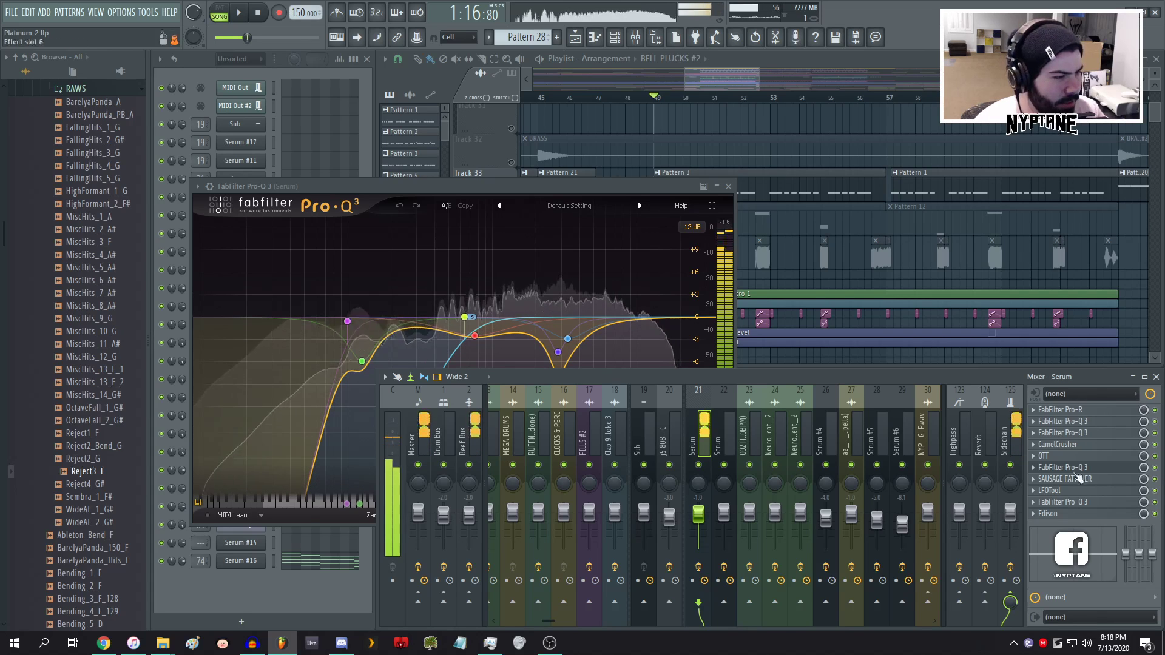
click(1156, 468)
click(1155, 469)
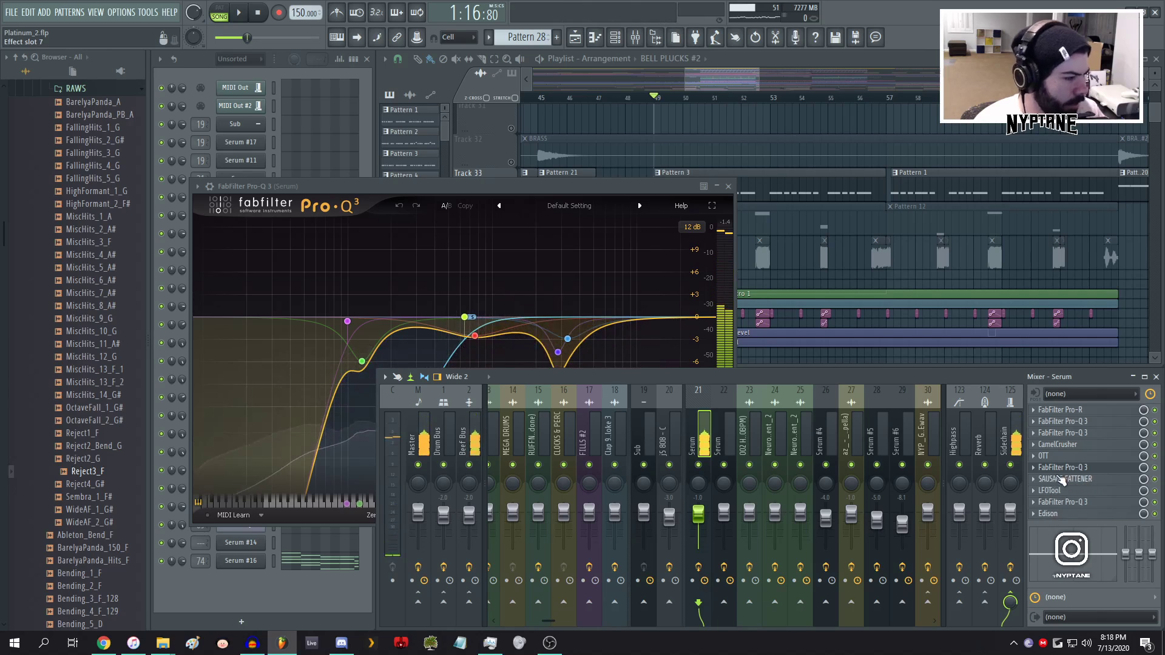
click(727, 188)
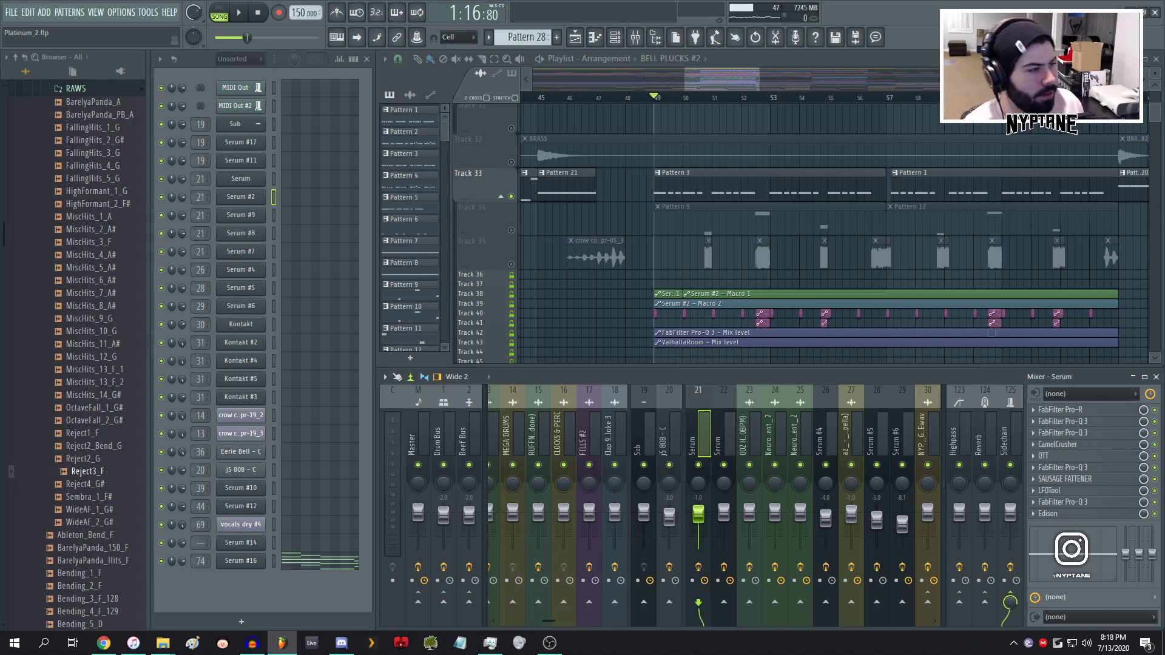
- Unmute Track 34 alongside Track 33 and examine the clips of both tracks from bar 33 onward
click(511, 230)
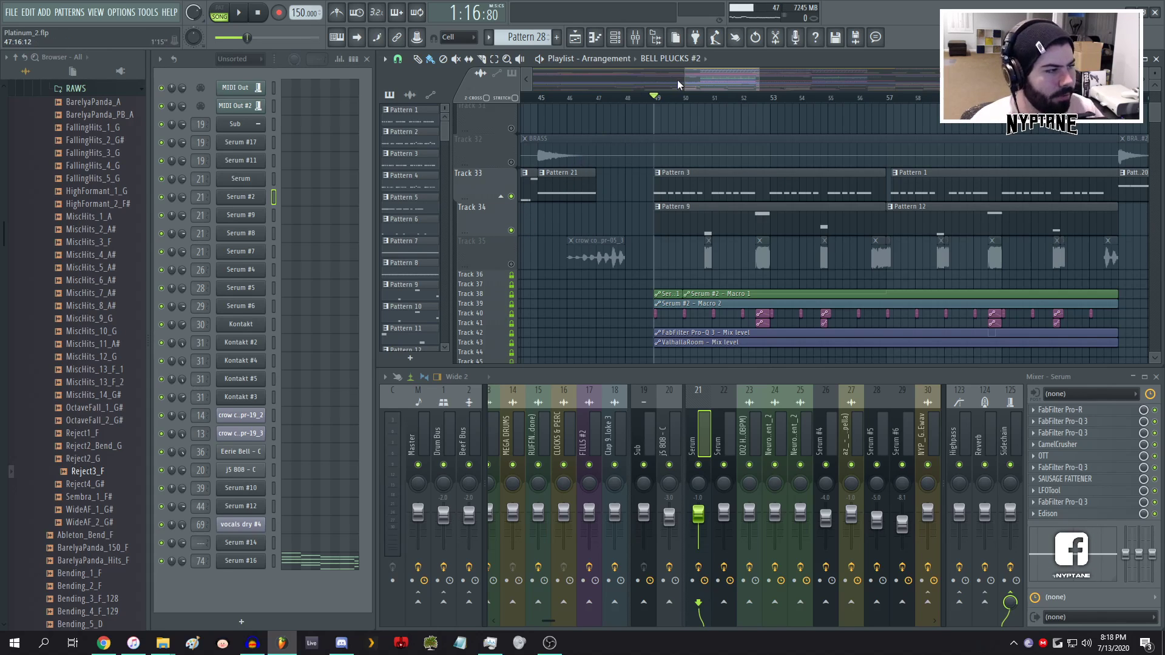
drag(685, 79, 645, 80)
drag(760, 80, 948, 80)
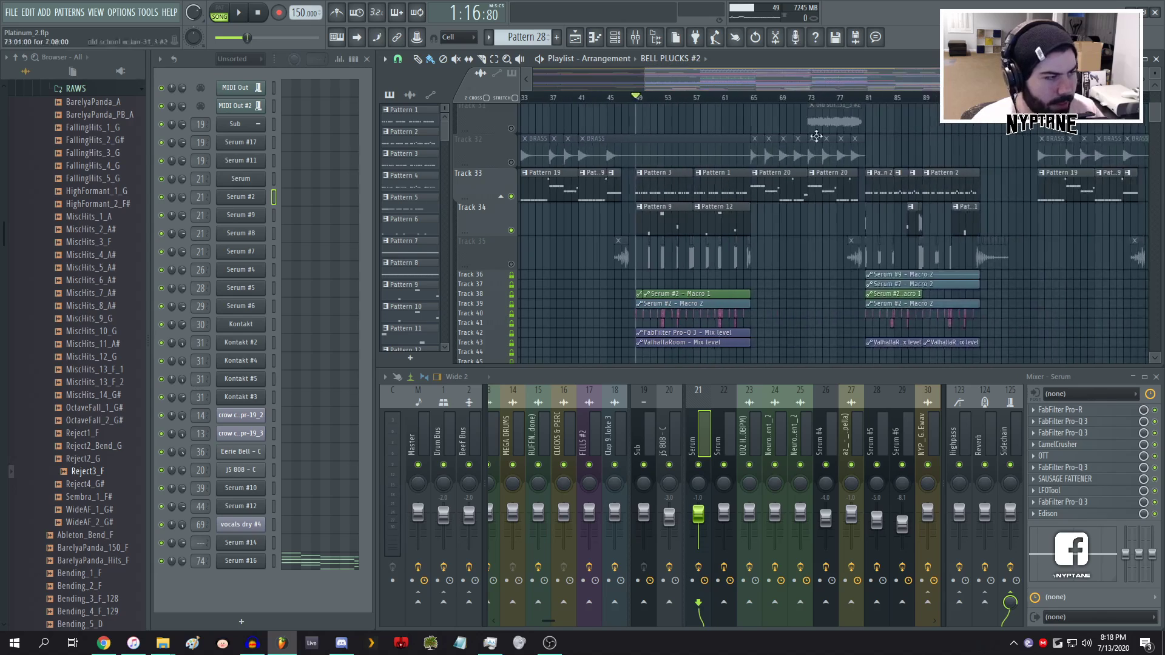
scroll(690, 224, down, 3)
scroll(777, 244, up, 4)
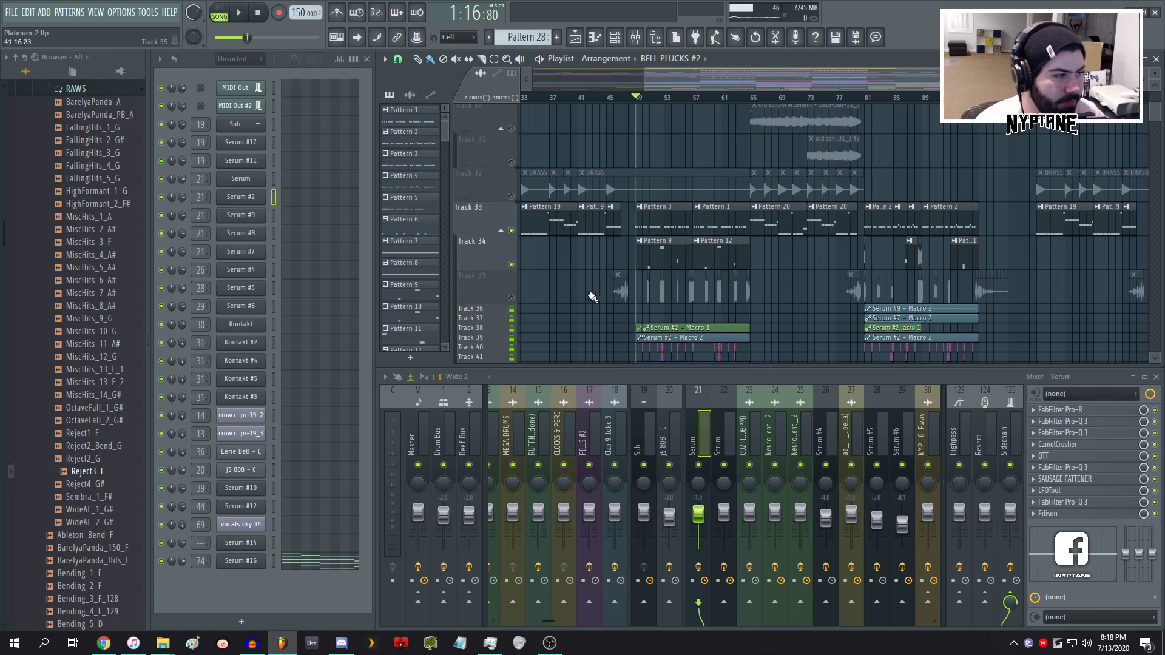
- Examine the muted tracks throughout the arrangement, from the Track 1 automation down to the Claps & Chants and Atmos clips
scroll(593, 297, down, 2)
scroll(614, 243, up, 5)
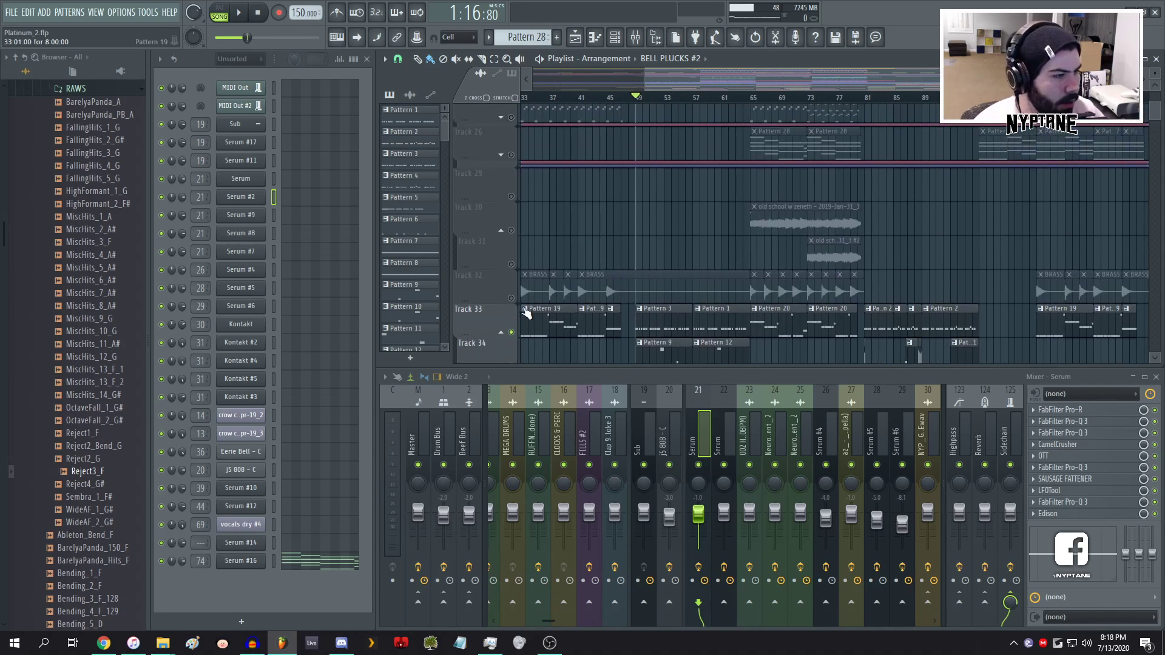
scroll(780, 269, up, 5)
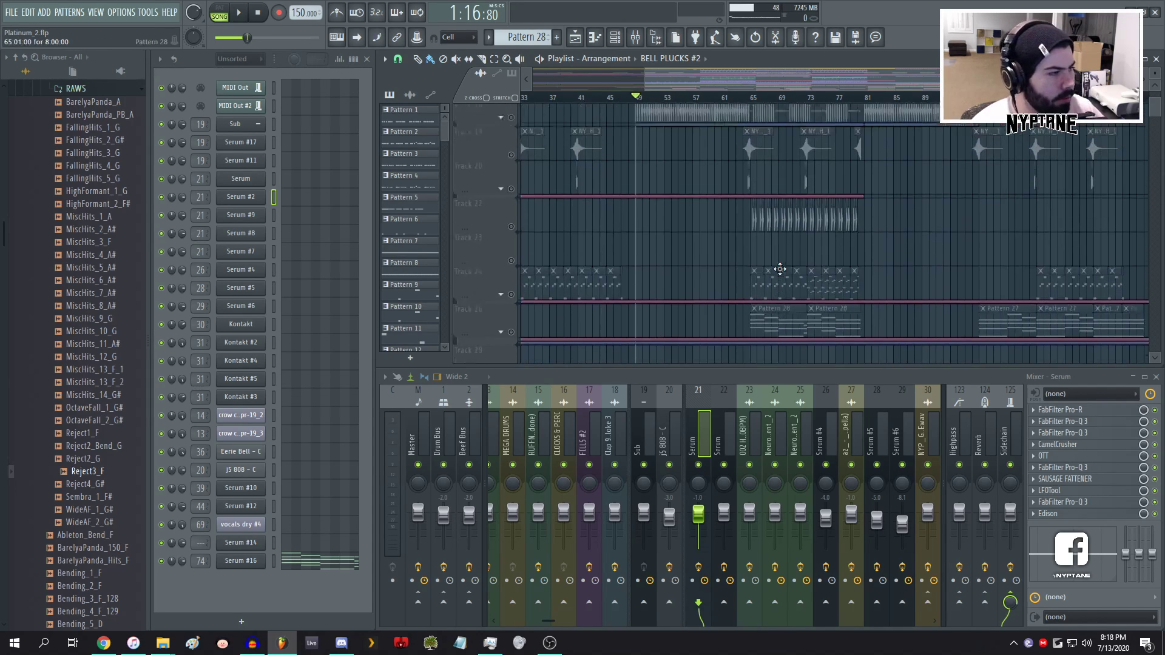
scroll(728, 264, down, 10)
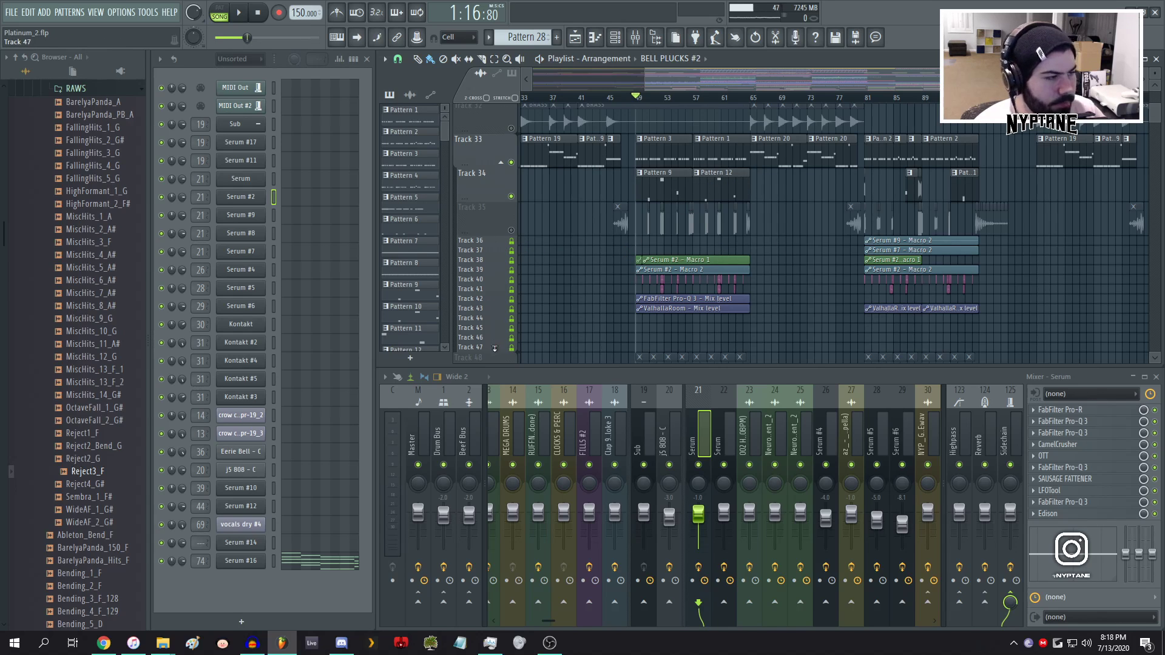
scroll(613, 304, down, 15)
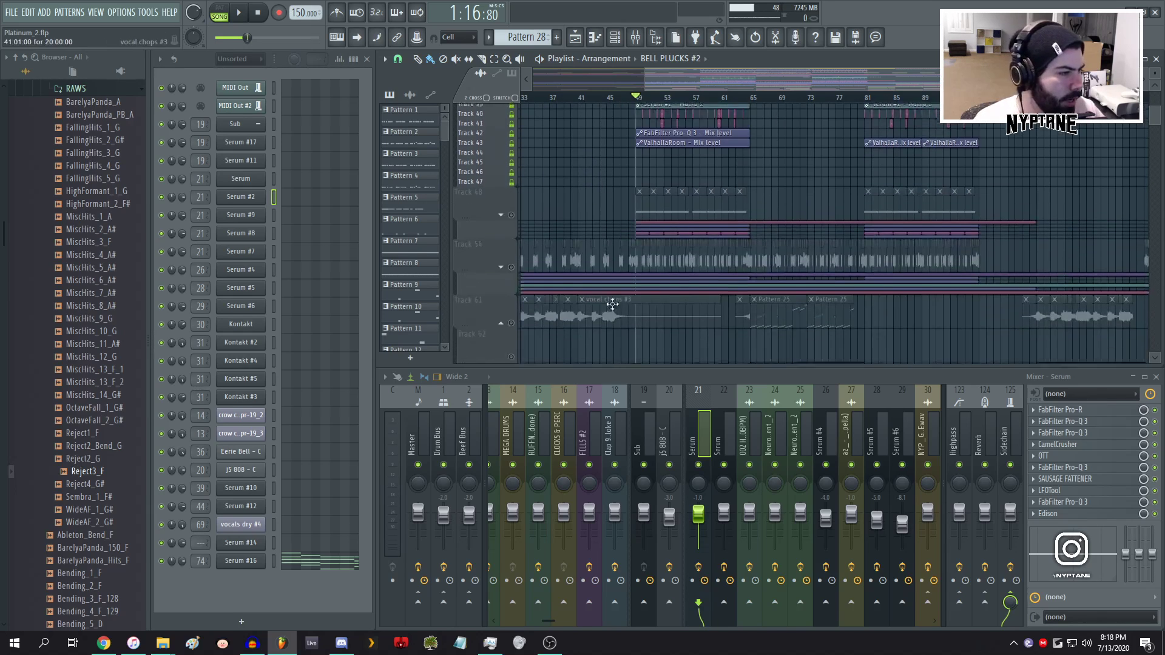
scroll(659, 242, up, 20)
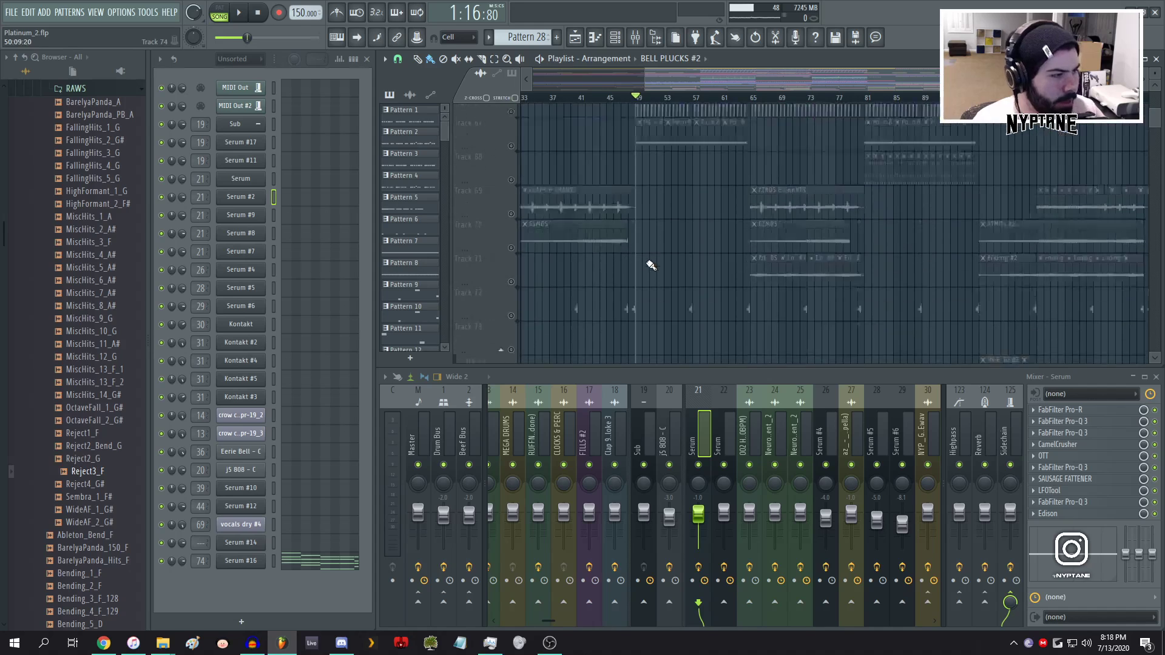
scroll(661, 189, up, 3)
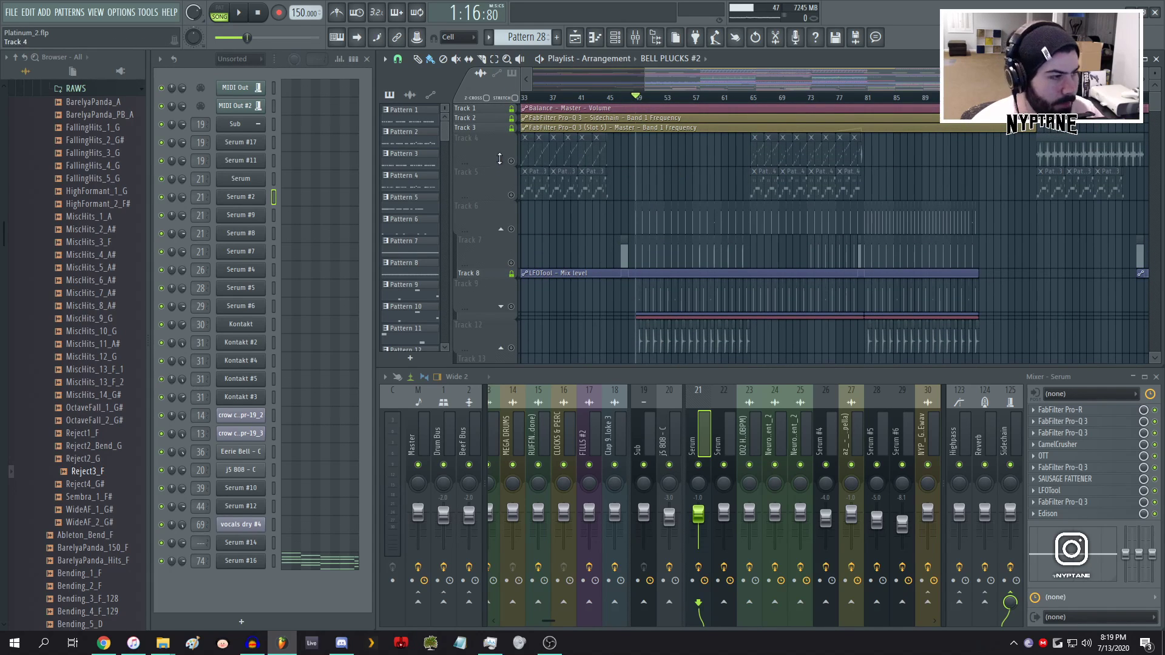
scroll(496, 159, down, 7)
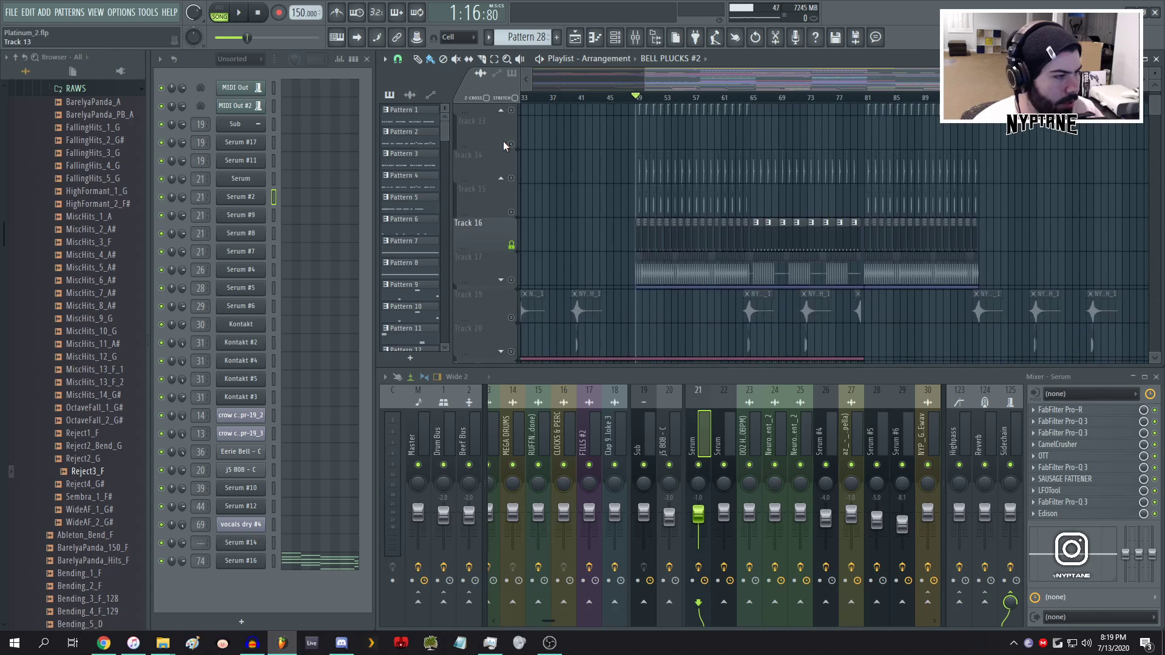
scroll(504, 156, down, 8)
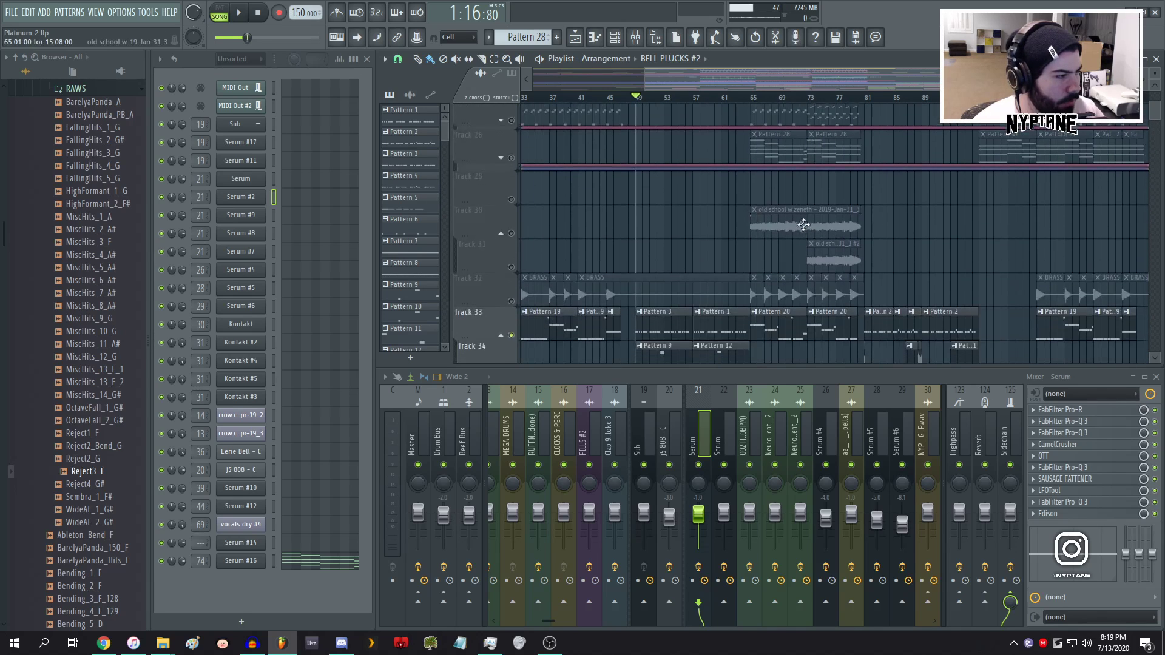
scroll(583, 218, down, 10)
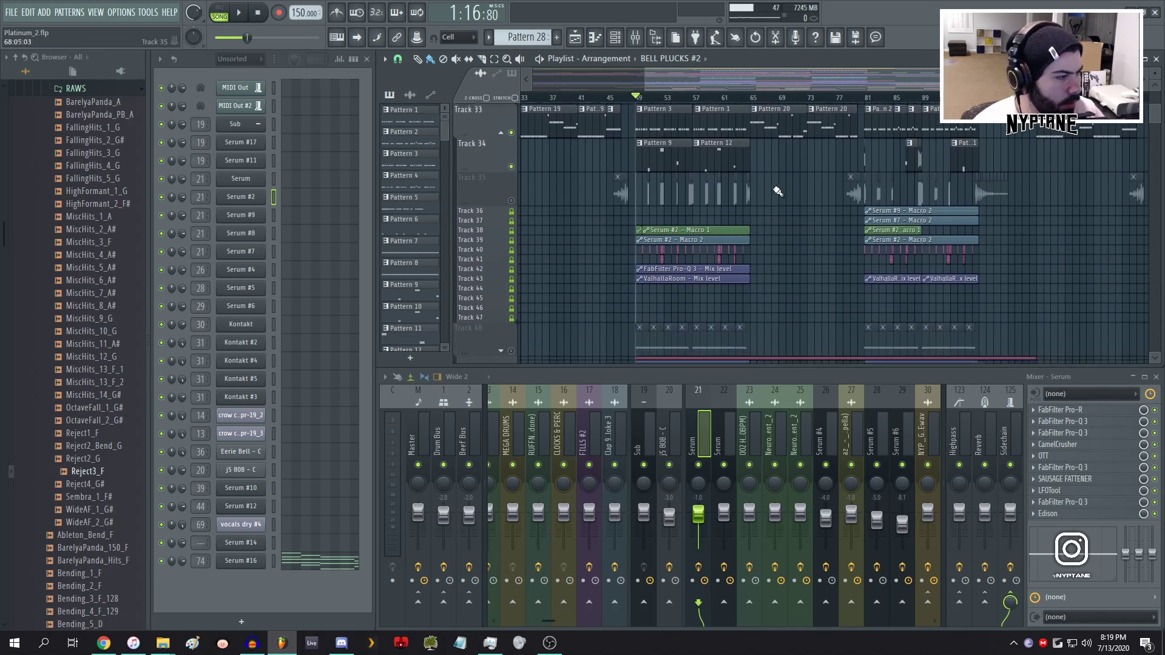
scroll(549, 207, down, 12)
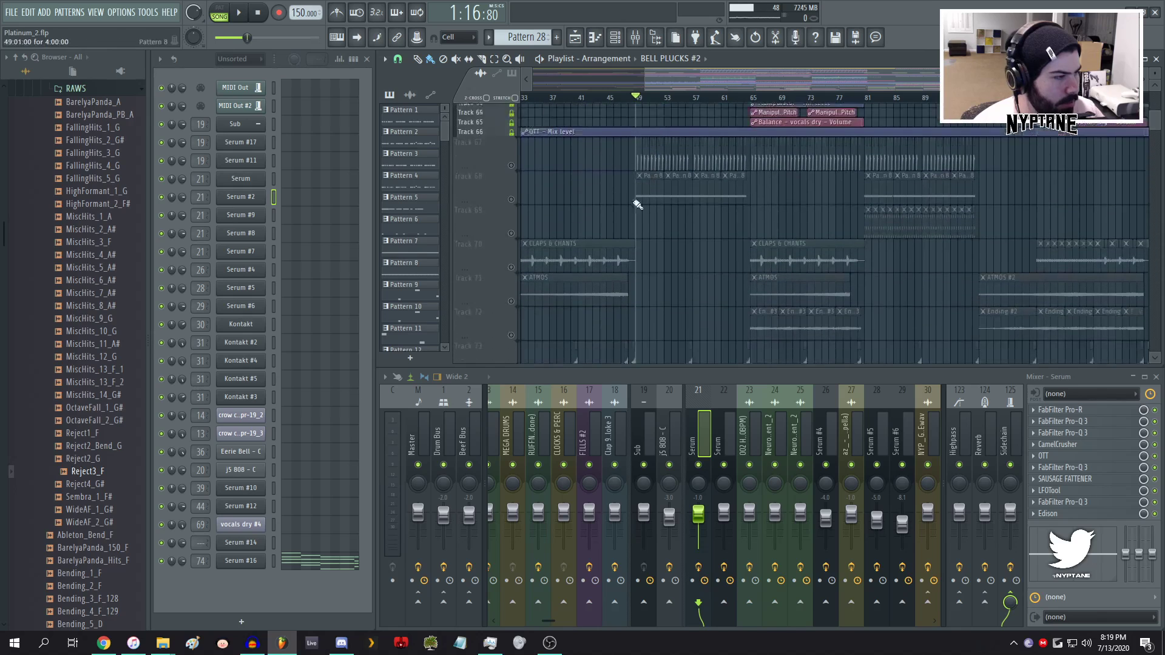
- Unmute all the playlist tracks that were silenced by the solo
scroll(638, 238, up, 13)
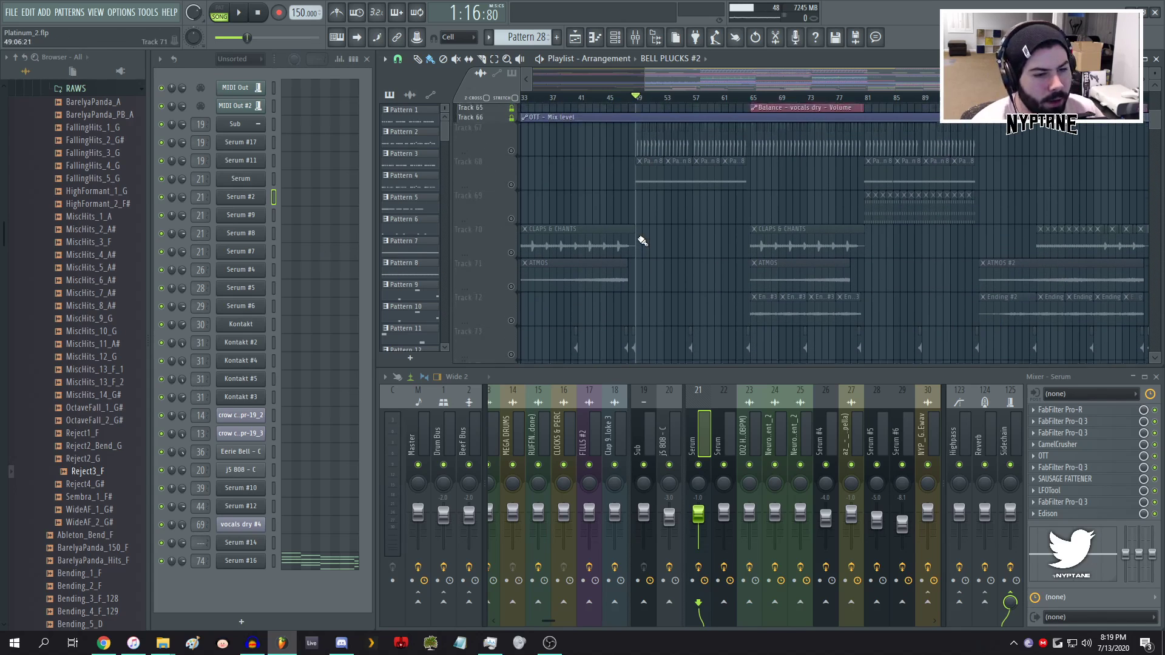
scroll(639, 238, up, 9)
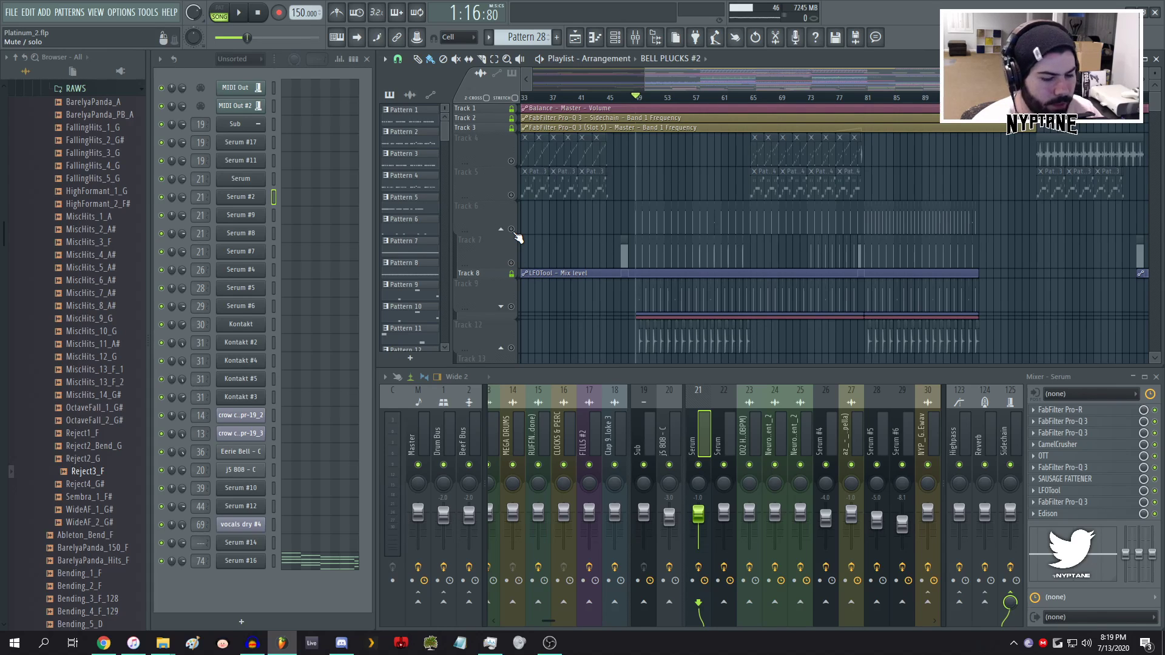
click(511, 229)
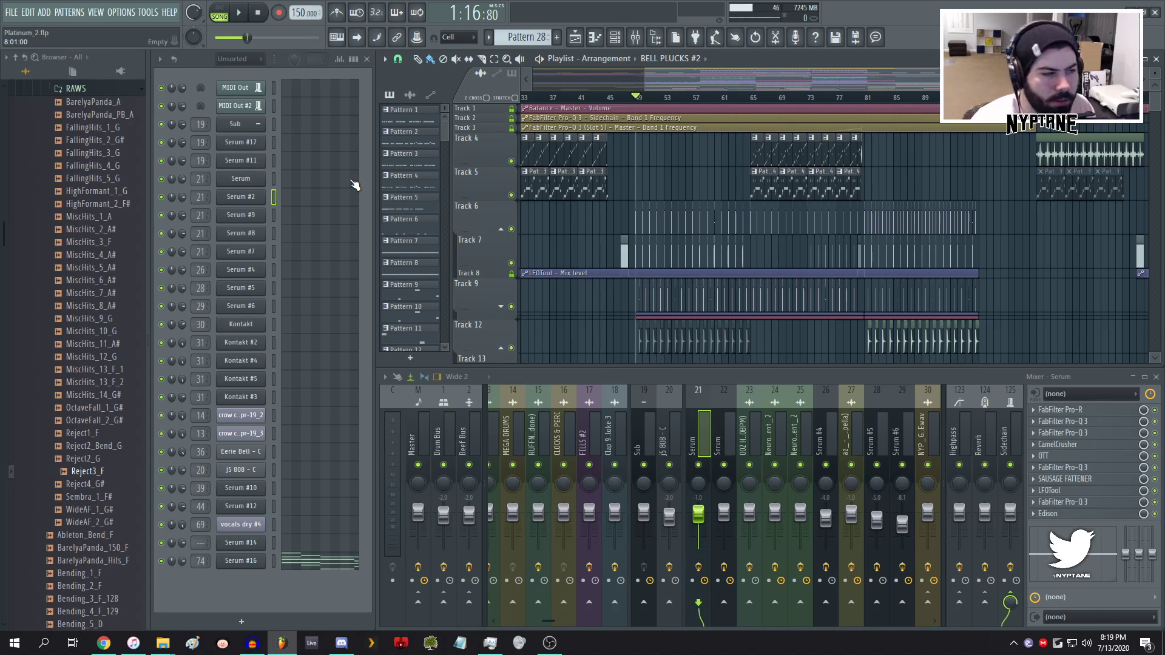
- Play the arrangement with all tracks unmuted from bar 33, and stop playback after a short audition
scroll(745, 142, down, 3)
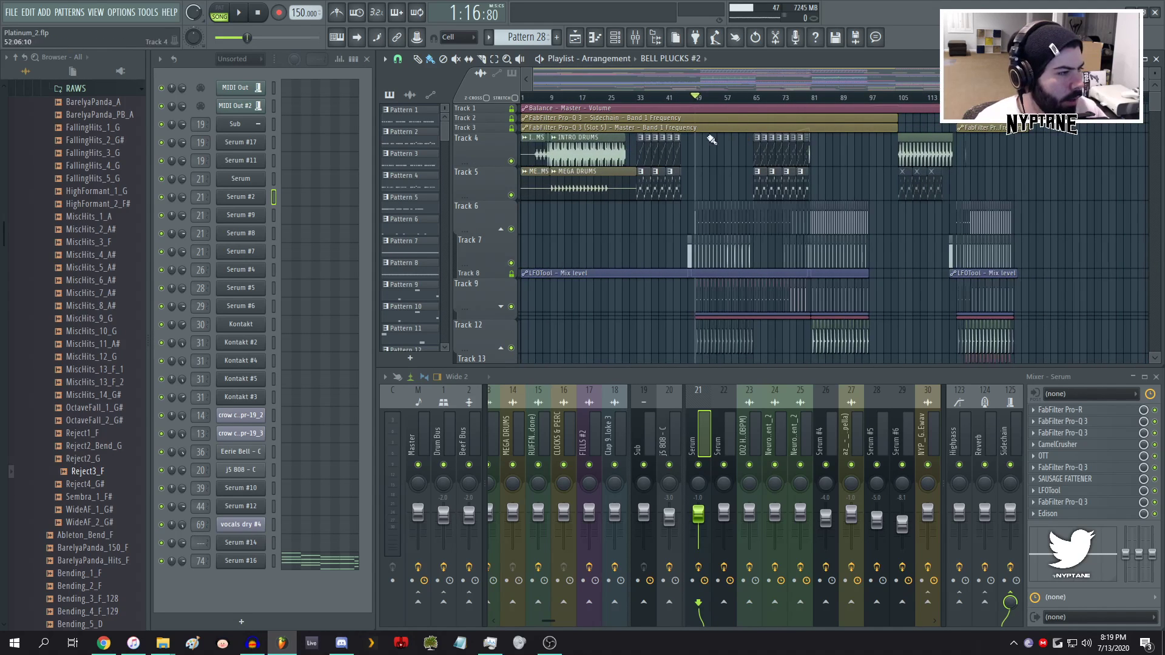
click(644, 99)
scroll(643, 101, up, 3)
click(632, 107)
click(627, 99)
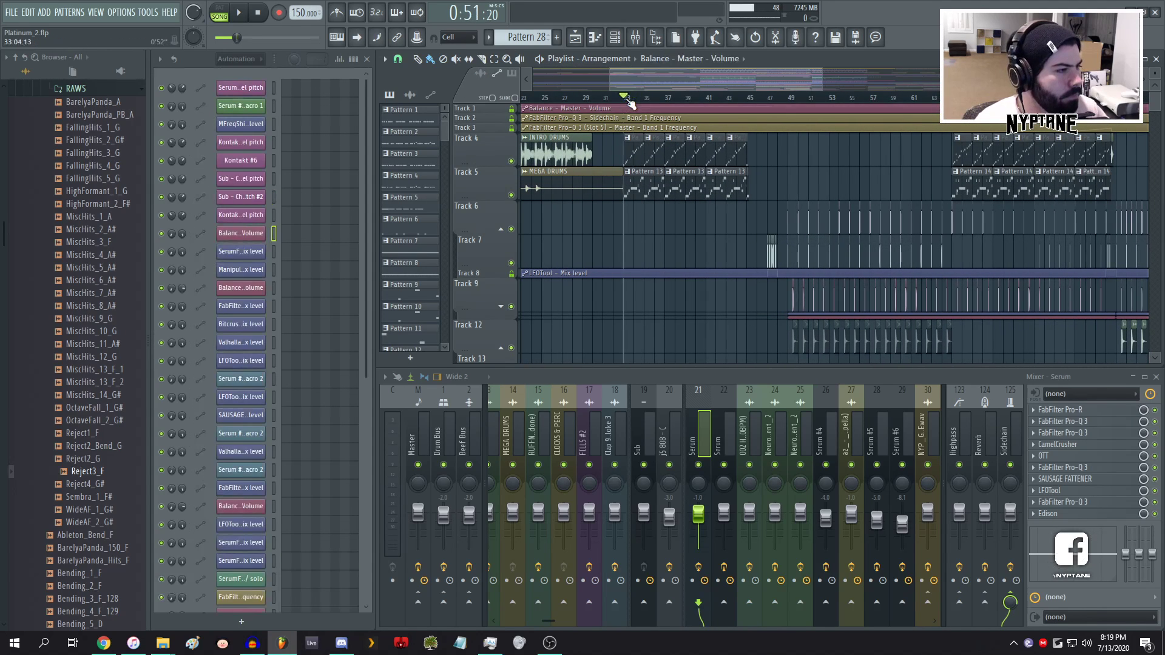
key(space)
scroll(670, 203, down, 1)
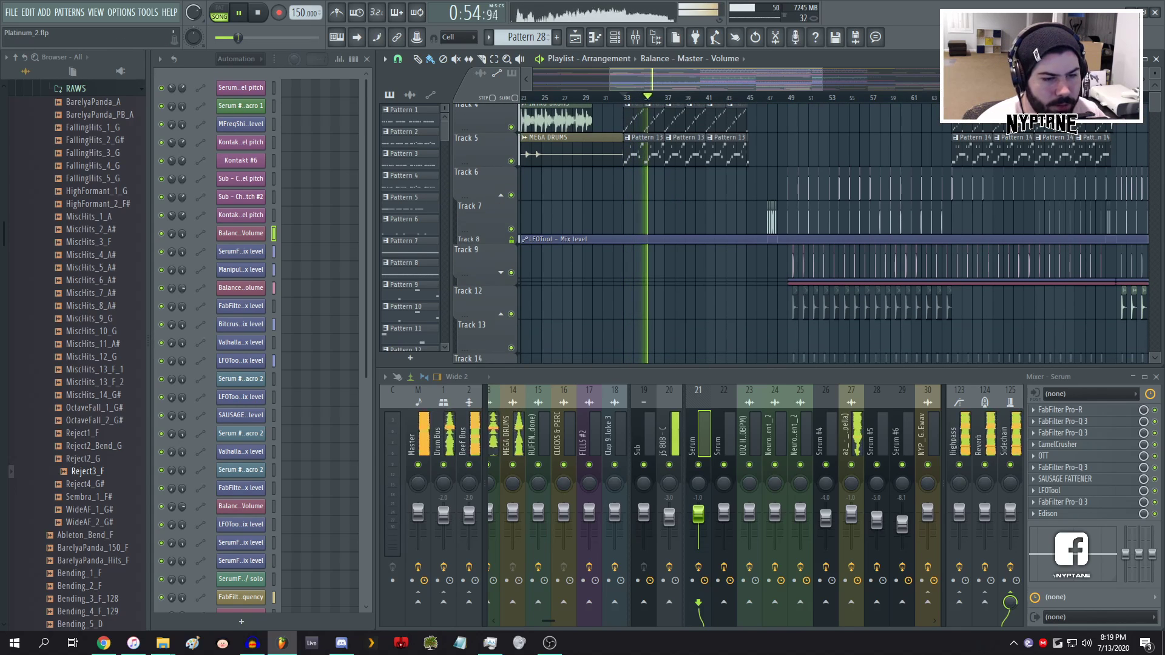
key(space)
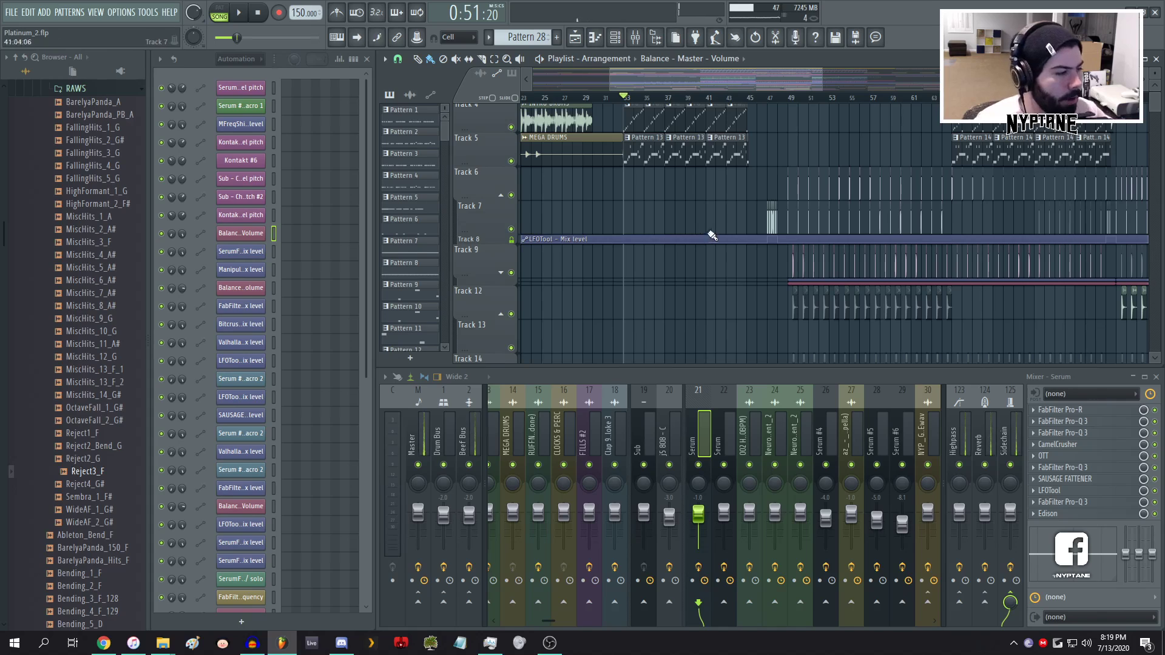
- Save the Platinum_2 project
click(11, 12)
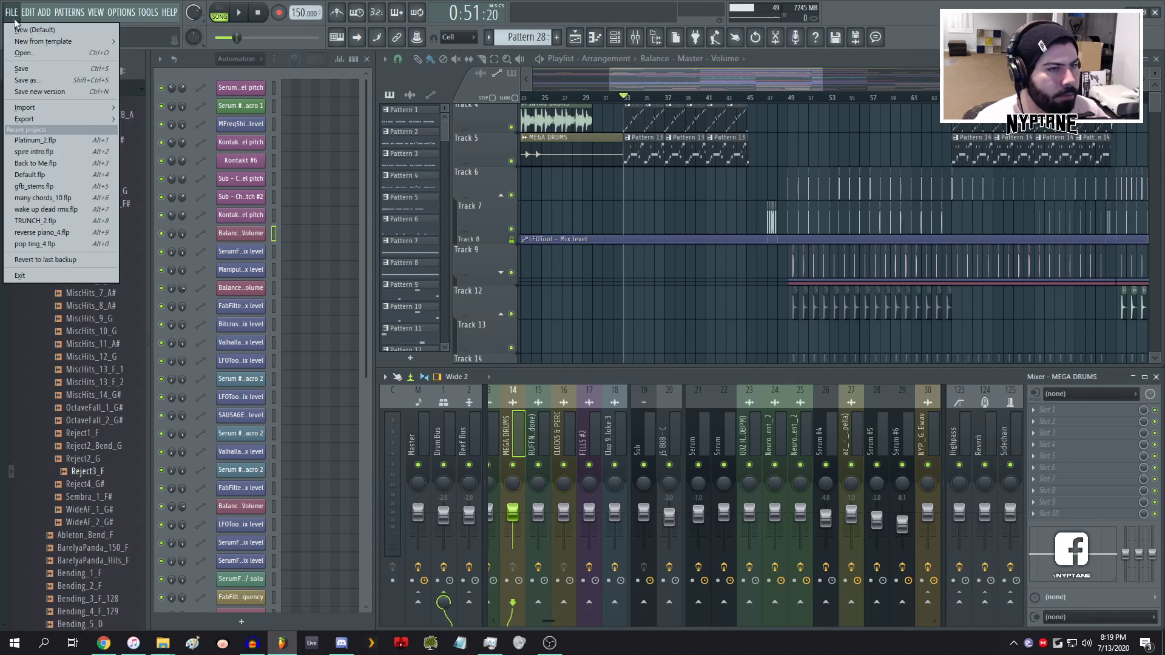
click(28, 70)
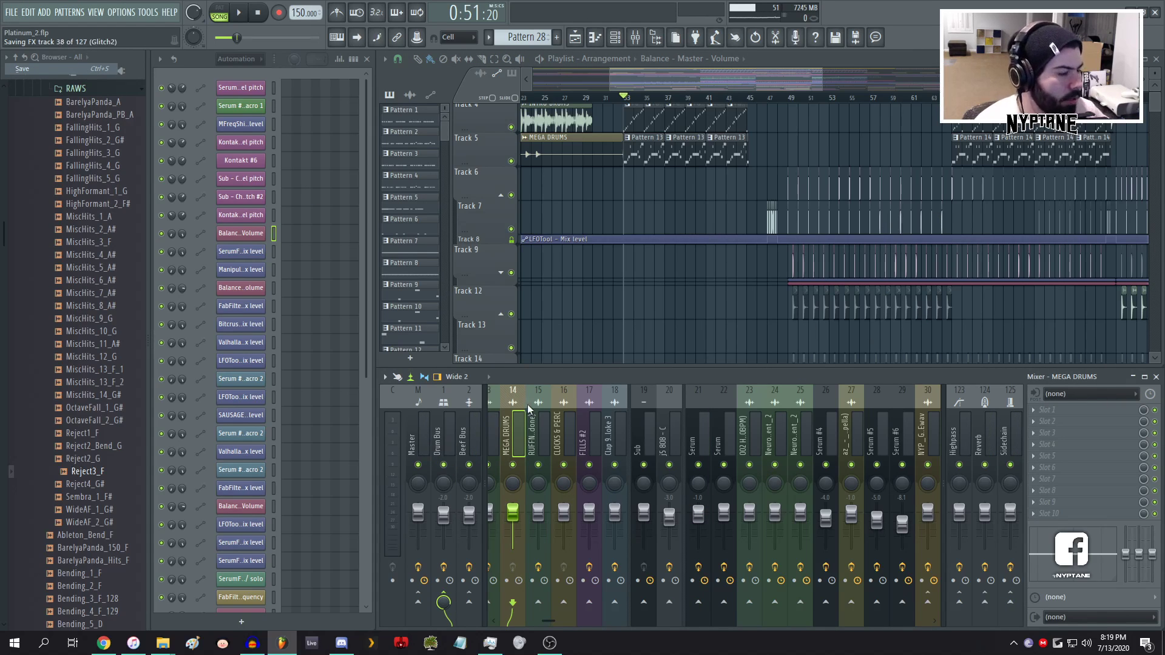
- Look through the mixer tracks from Kick to the Highpass send, show the Highpass track's FabFilter Pro-Q 3, and close it
click(960, 442)
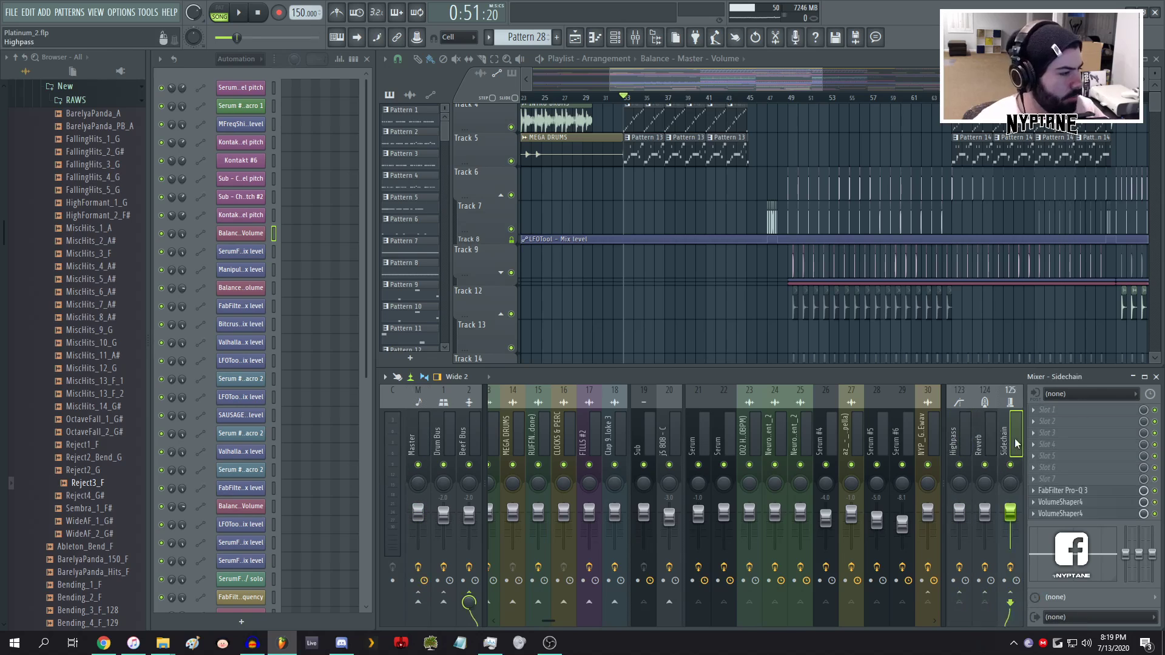
click(975, 439)
drag(542, 441, 416, 441)
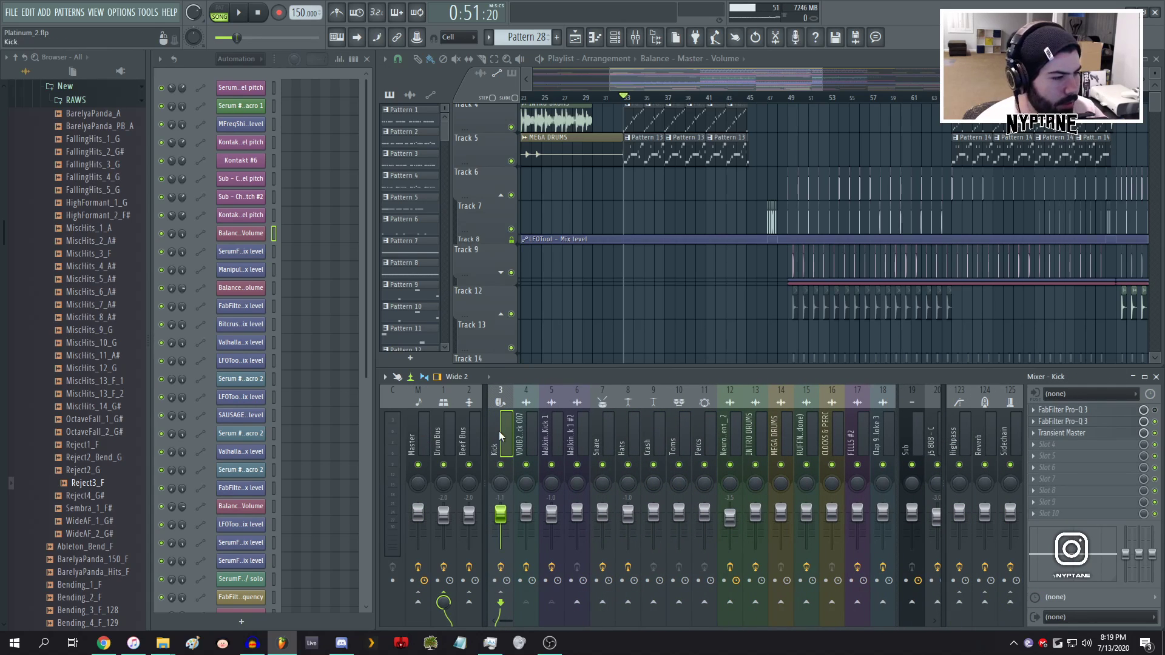
drag(502, 439, 971, 437)
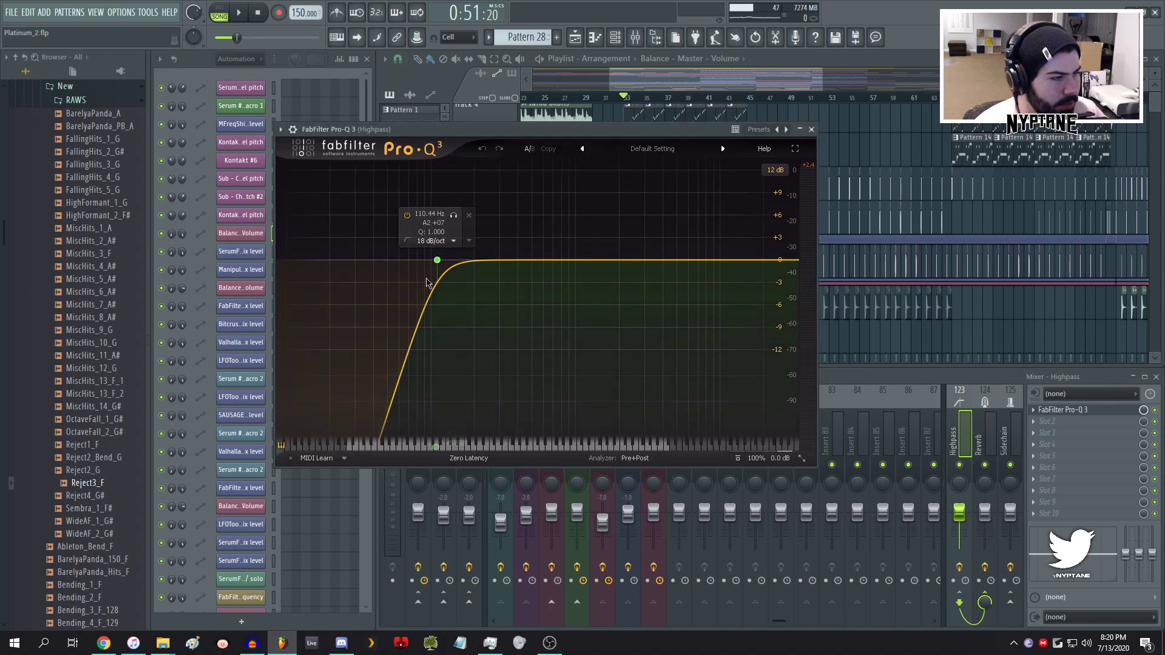
click(812, 128)
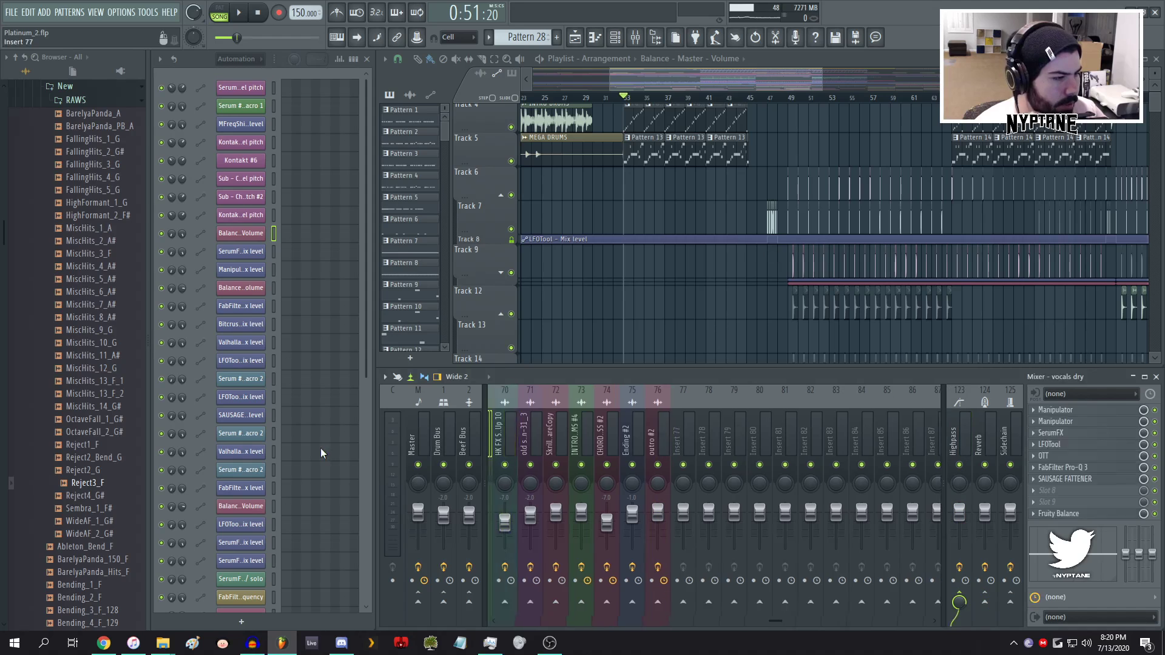
- Examine the INTRO DRUMS and send tracks in the mixer, show the ValhallaRoom on the Reverb track, and close it
scroll(633, 450, up, 8)
click(728, 455)
scroll(729, 455, up, 4)
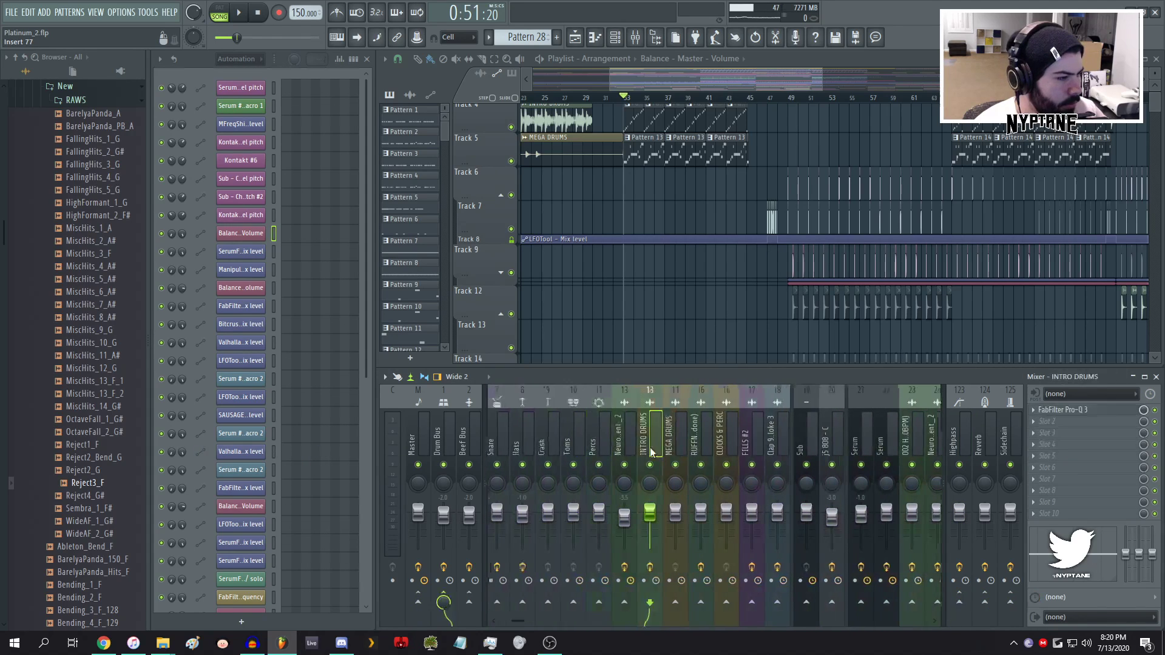
click(824, 432)
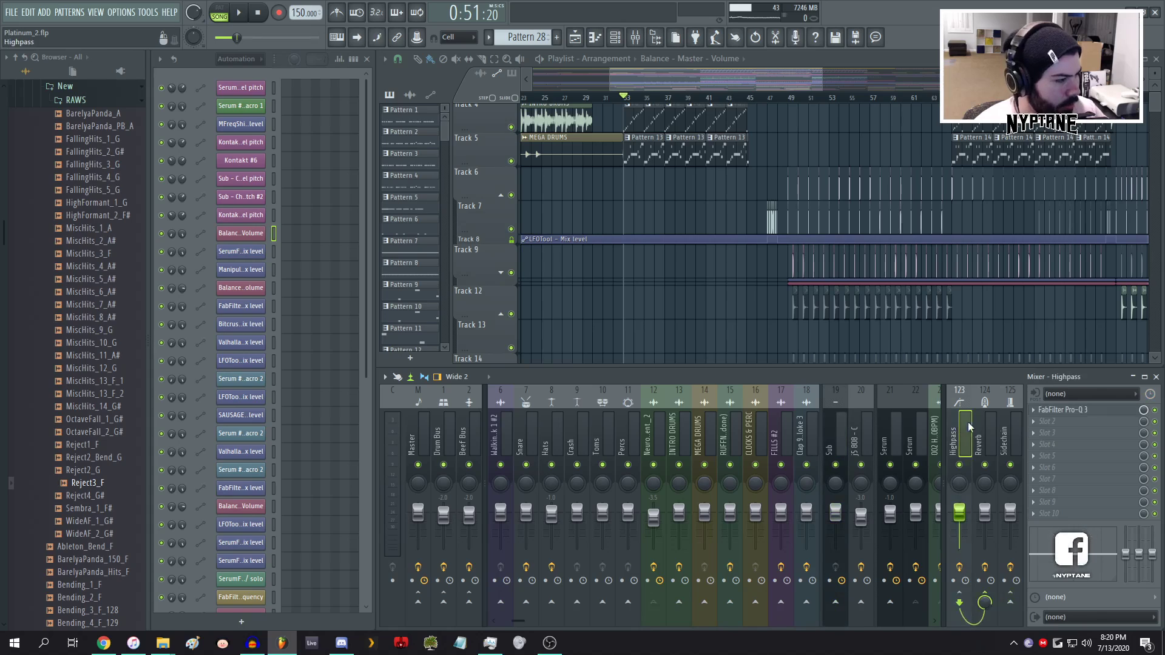
click(985, 437)
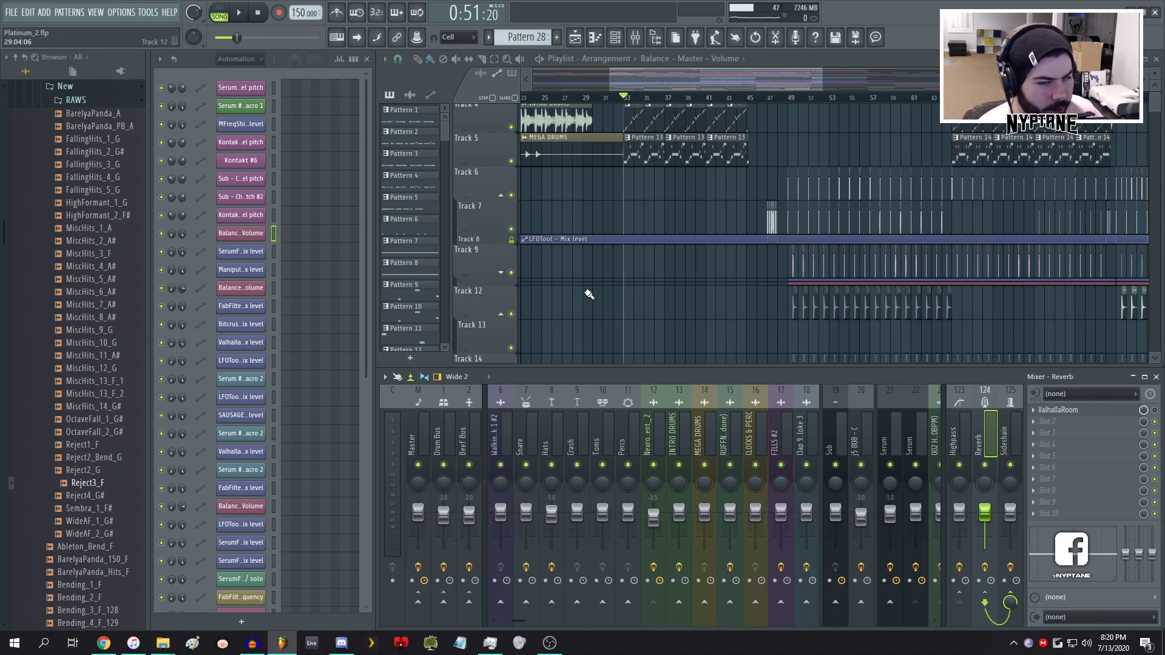
click(1059, 410)
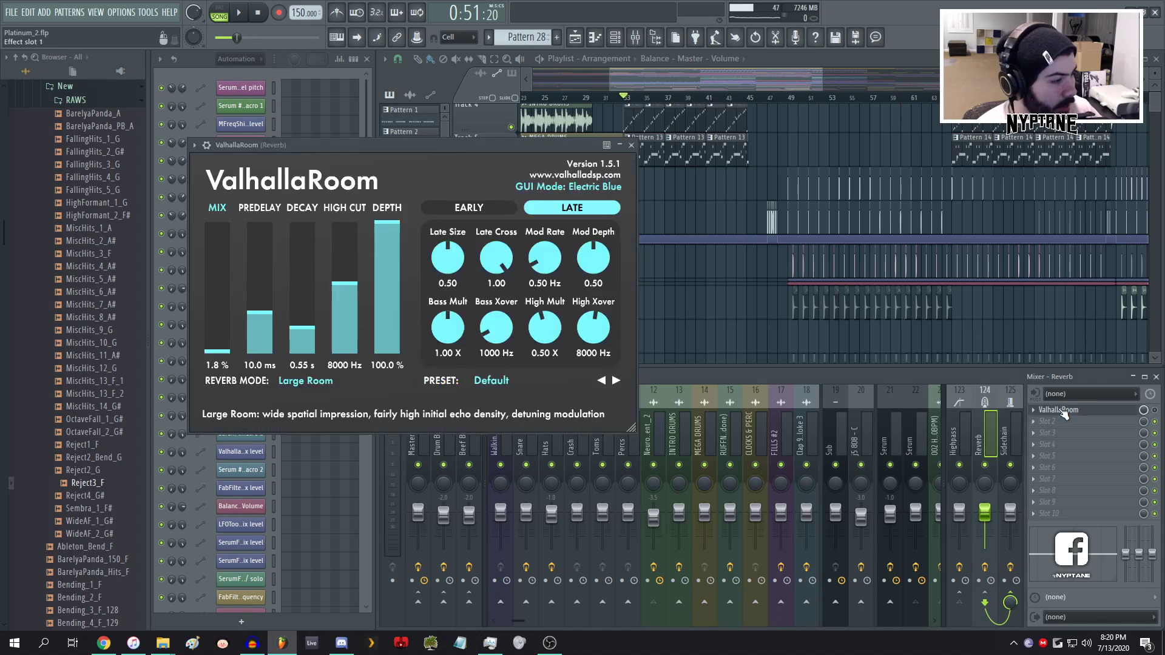
click(631, 145)
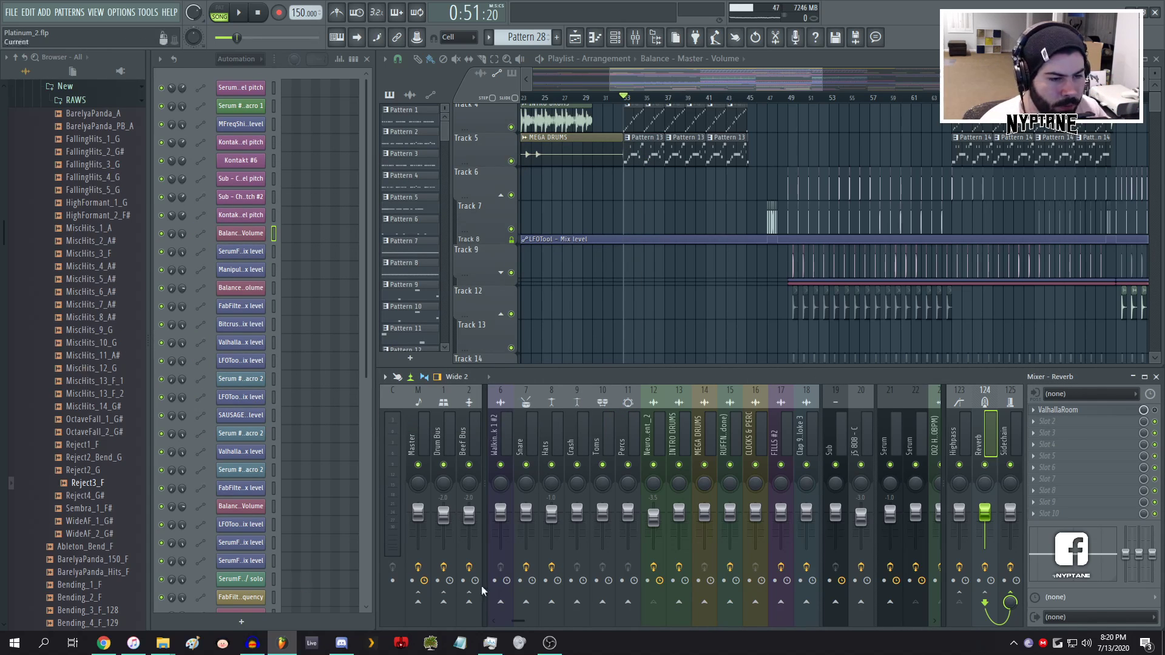
- Examine the effect chains of the Sidechain, Beef Bus, Drum Bus, Toms and Master mixer tracks
click(1017, 436)
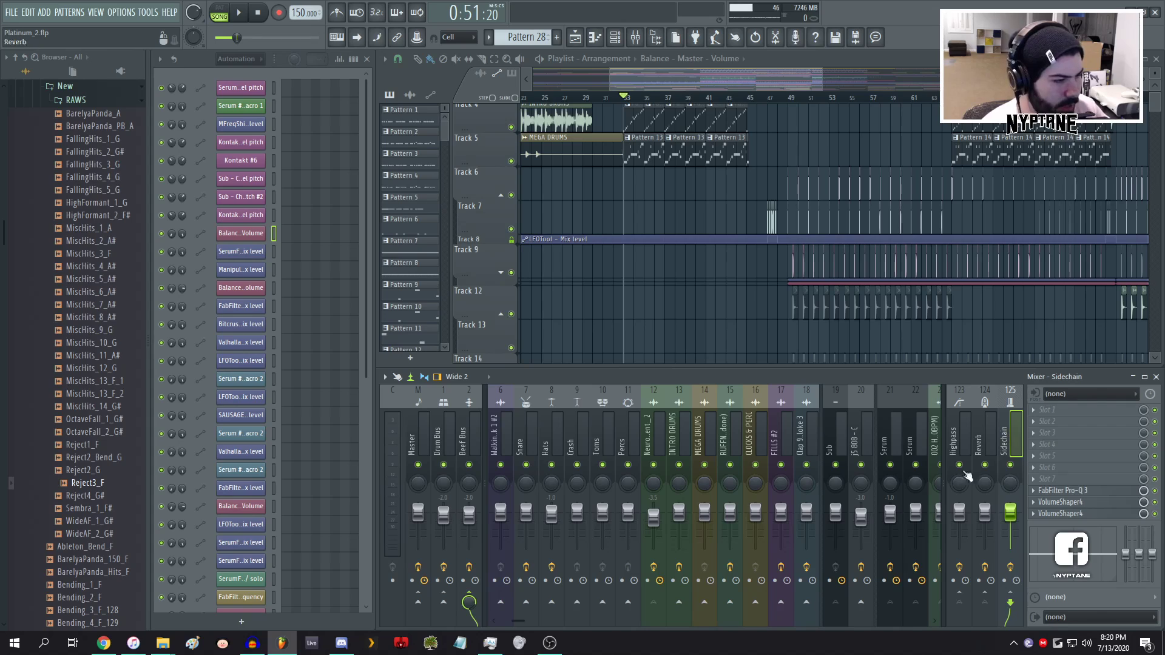
click(471, 439)
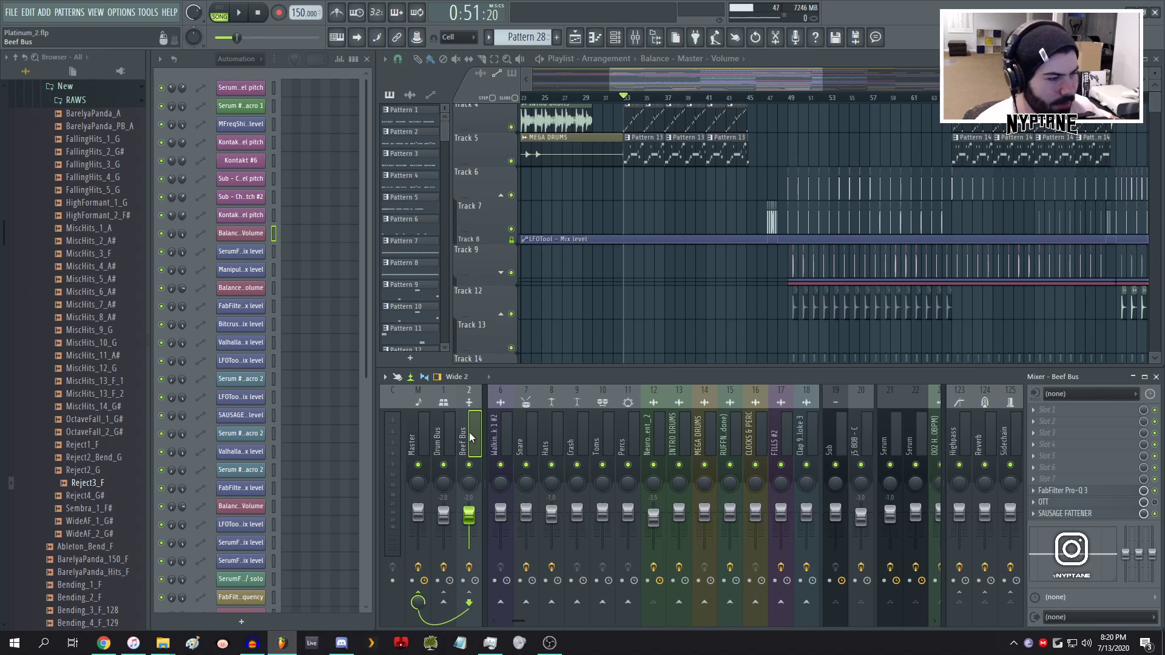
click(446, 441)
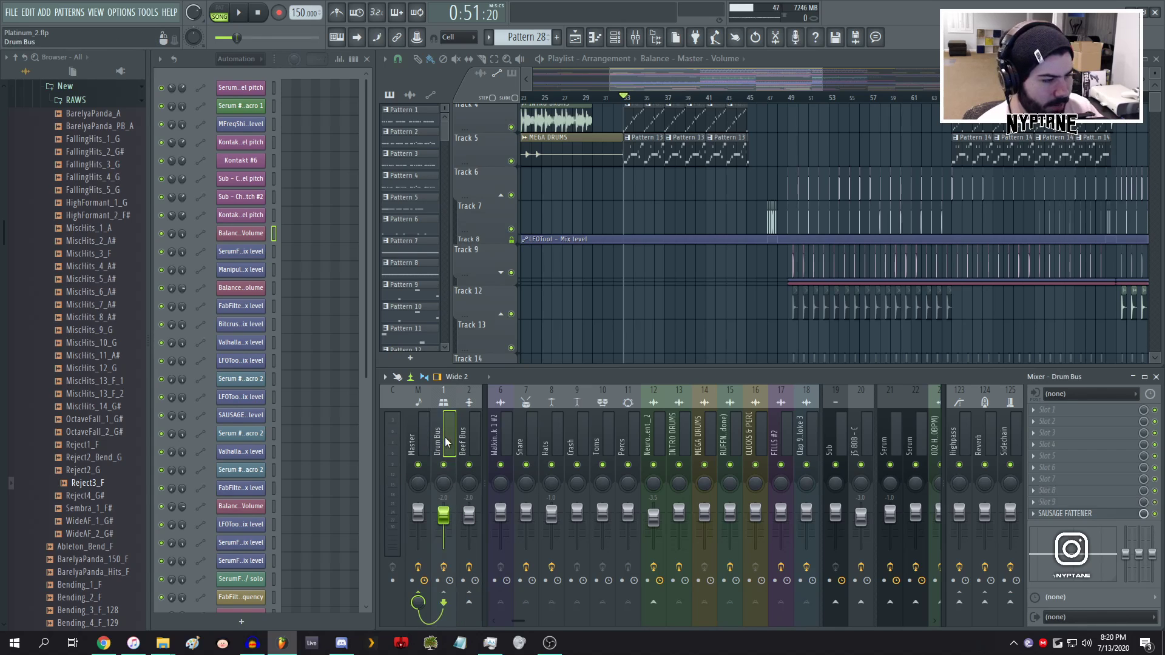
scroll(546, 437, left, 3)
click(681, 437)
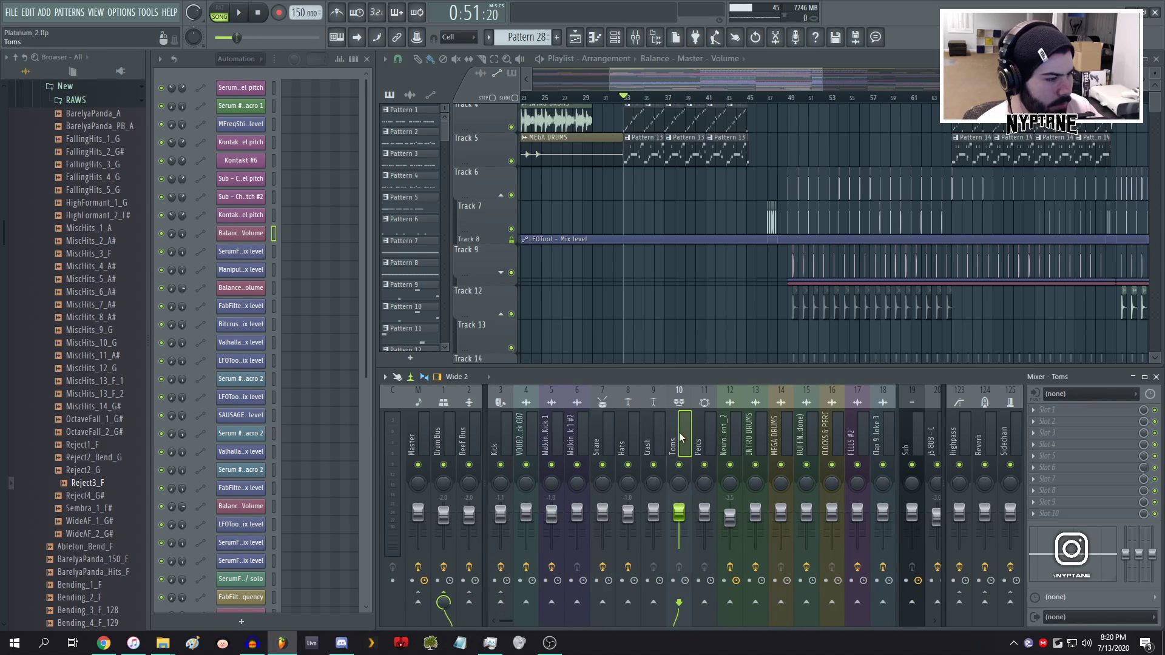
click(449, 431)
click(422, 432)
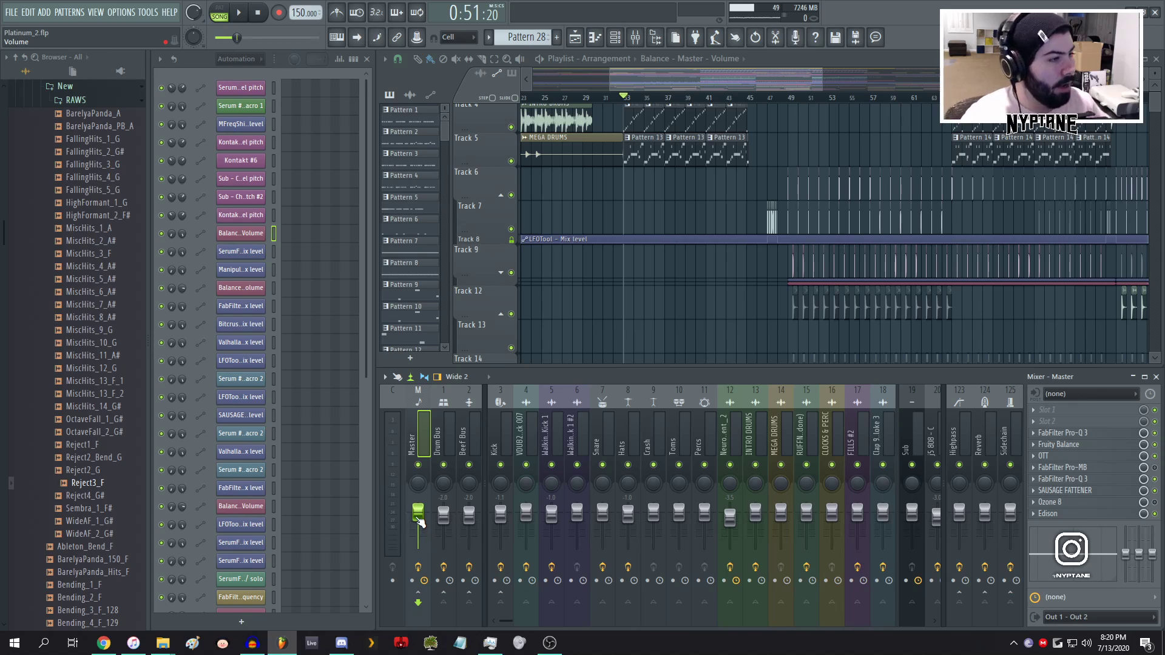
- Move the playhead to the start of the first drop at bar 49 in the playlist
scroll(638, 308, down, 4)
scroll(639, 308, up, 2)
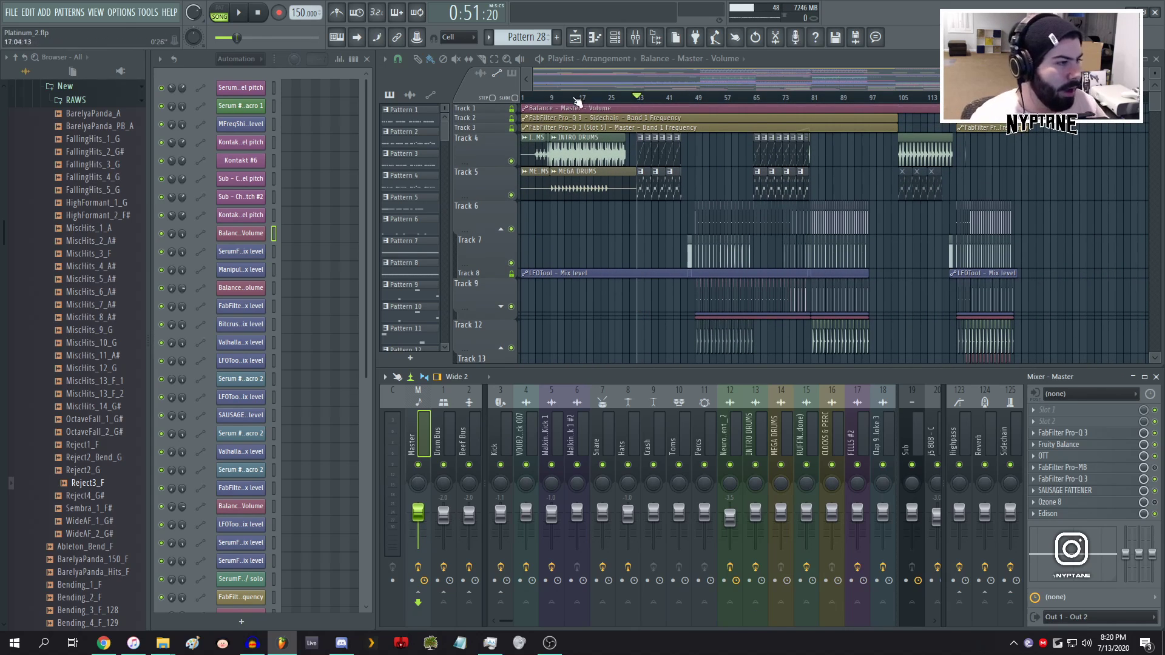
click(553, 100)
click(685, 100)
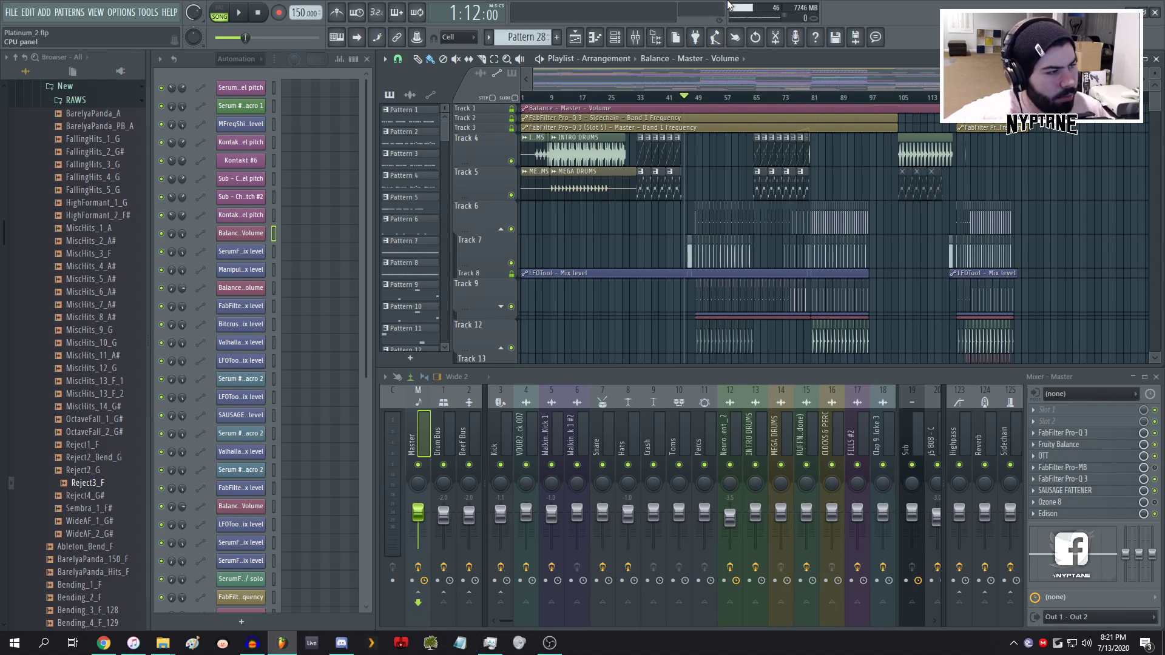
click(694, 99)
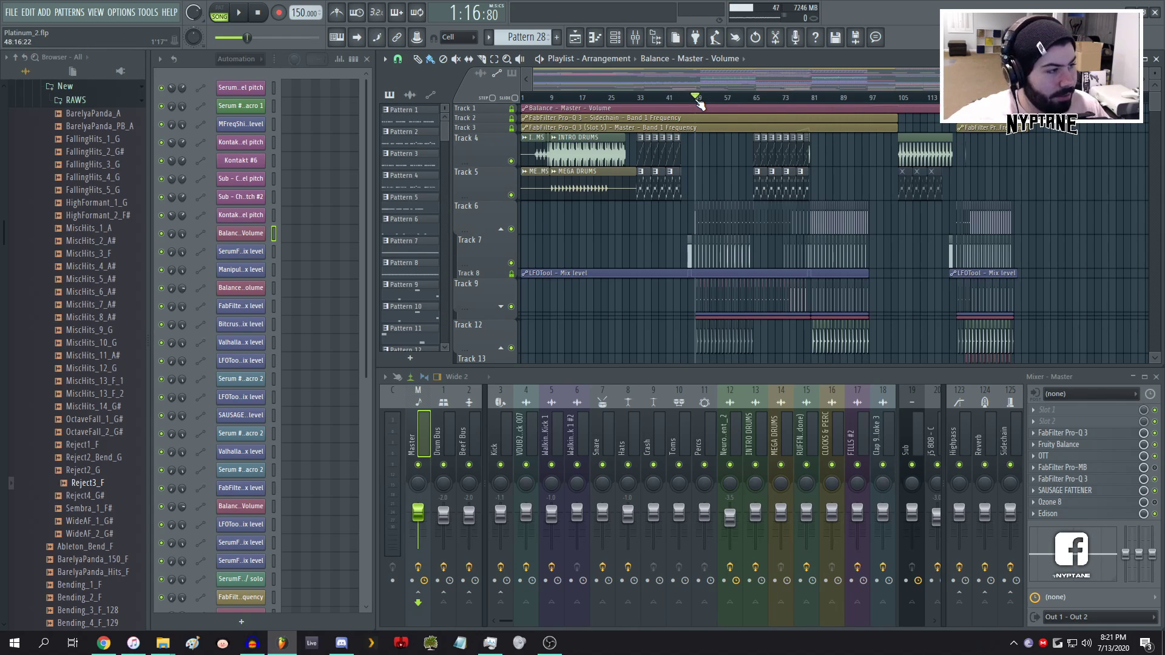
drag(698, 103, 756, 104)
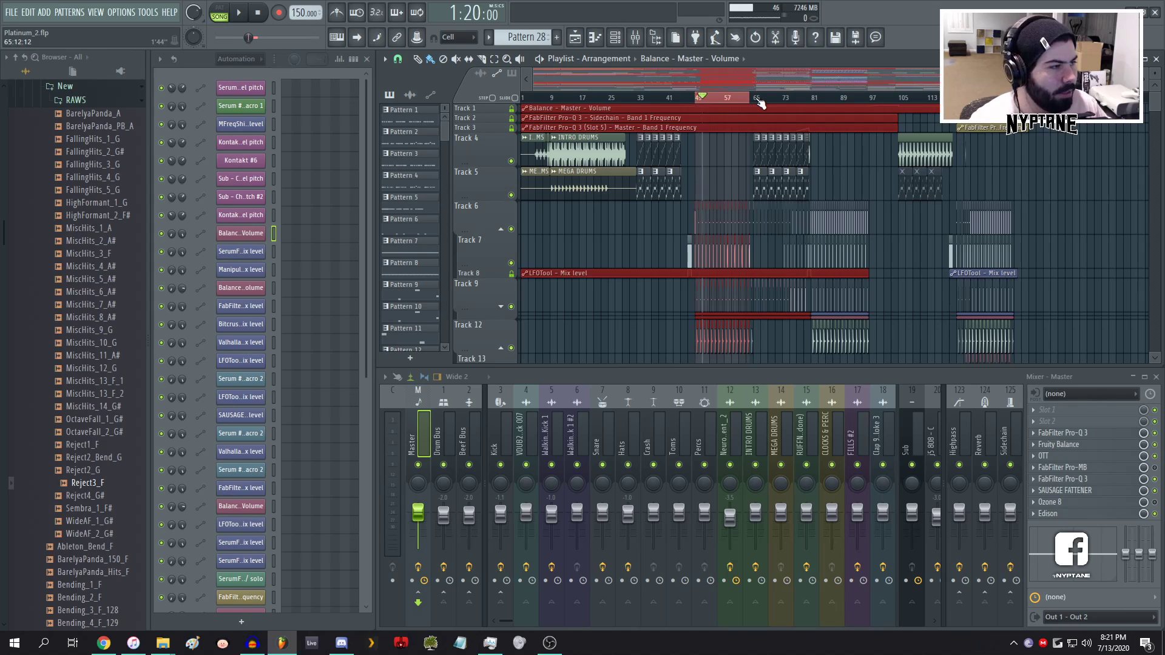
click(701, 100)
click(699, 100)
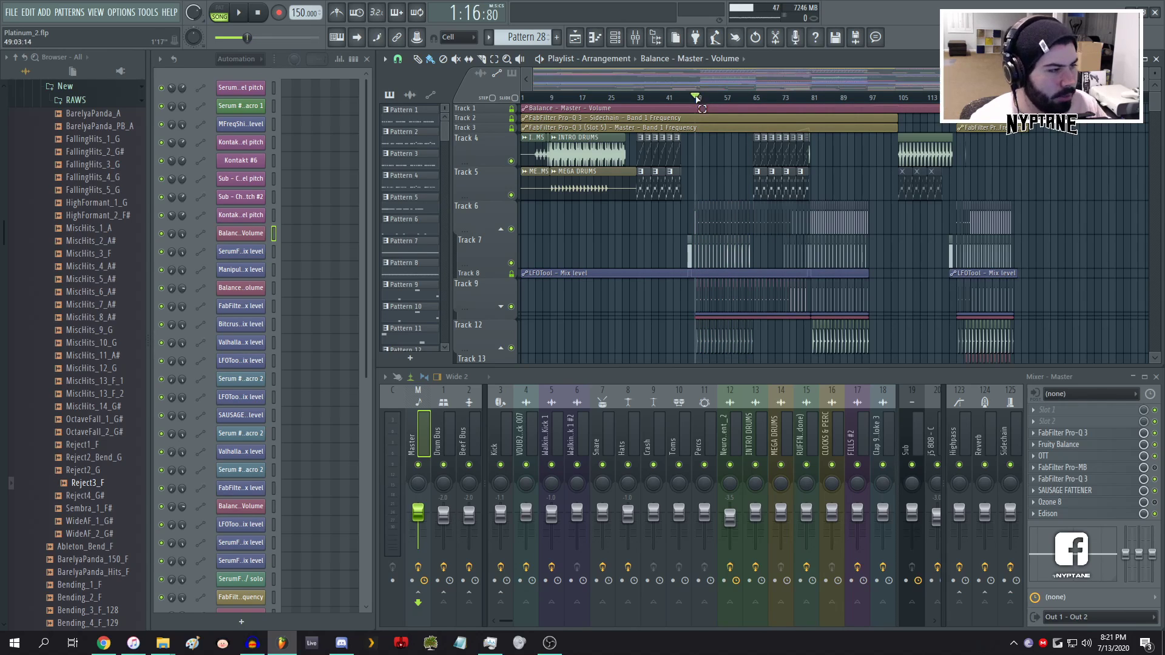
click(698, 100)
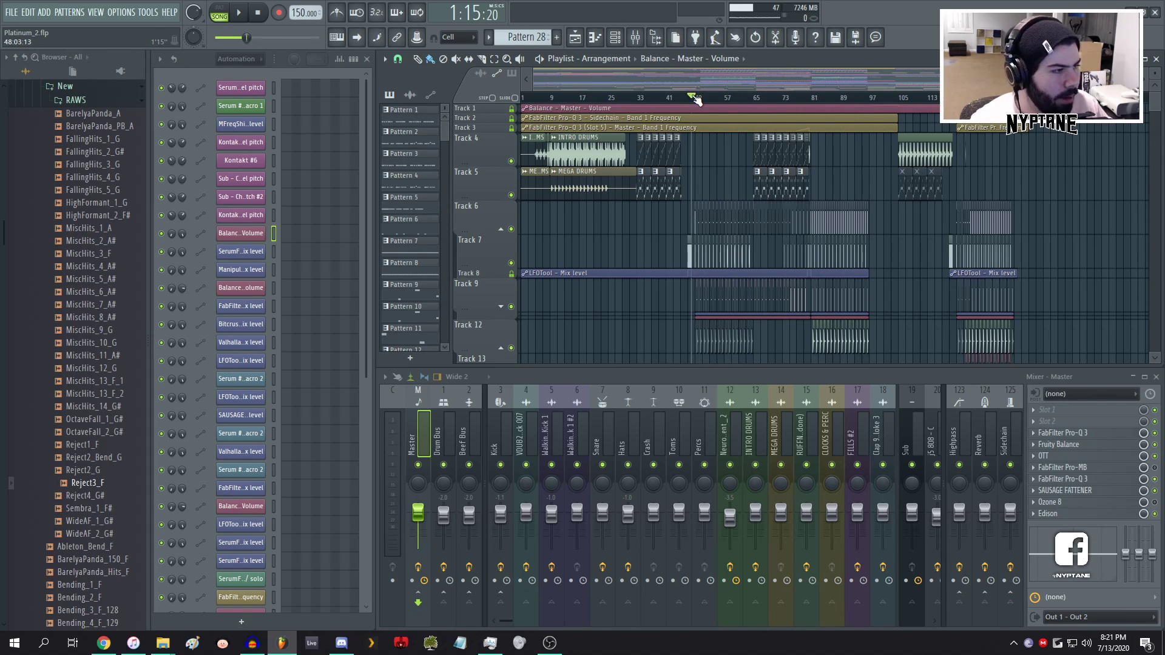
click(699, 102)
- Select bars 49 to 65 on the playlist timeline and examine the drop's clips down to Track 35
drag(701, 101, 754, 100)
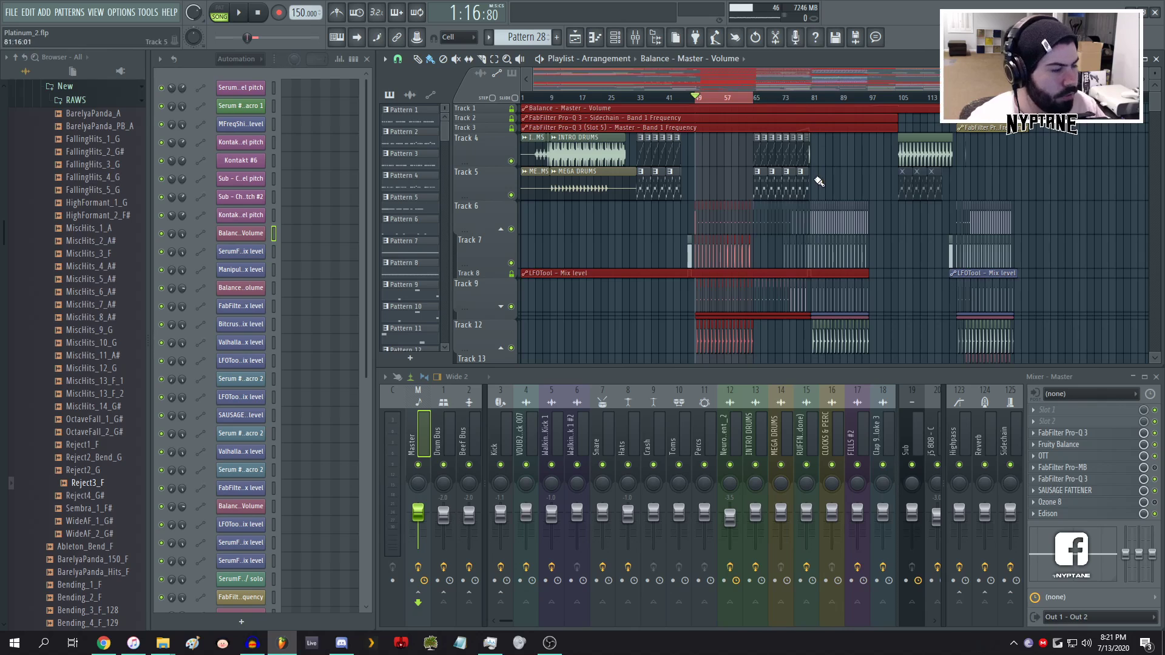
scroll(760, 194, down, 4)
scroll(758, 197, down, 6)
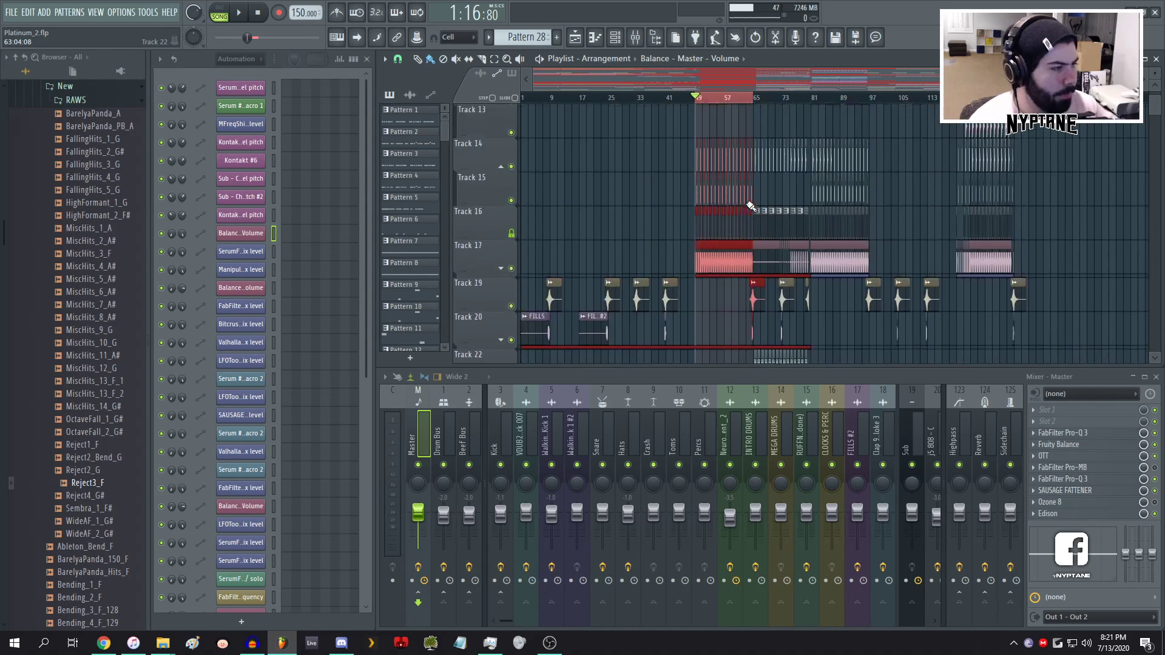
scroll(761, 264, down, 2)
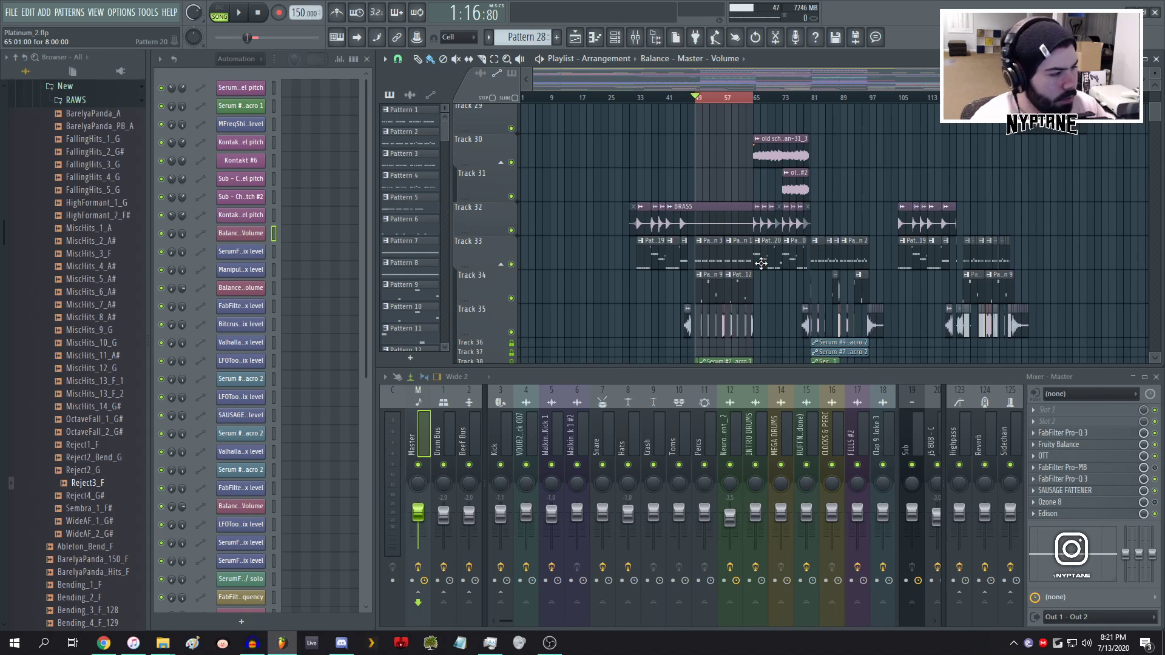
- Compare the clips on Tracks 32 to 35 in the section around bars 121 to 137 with those of the earlier drops
scroll(1031, 230, up, 5)
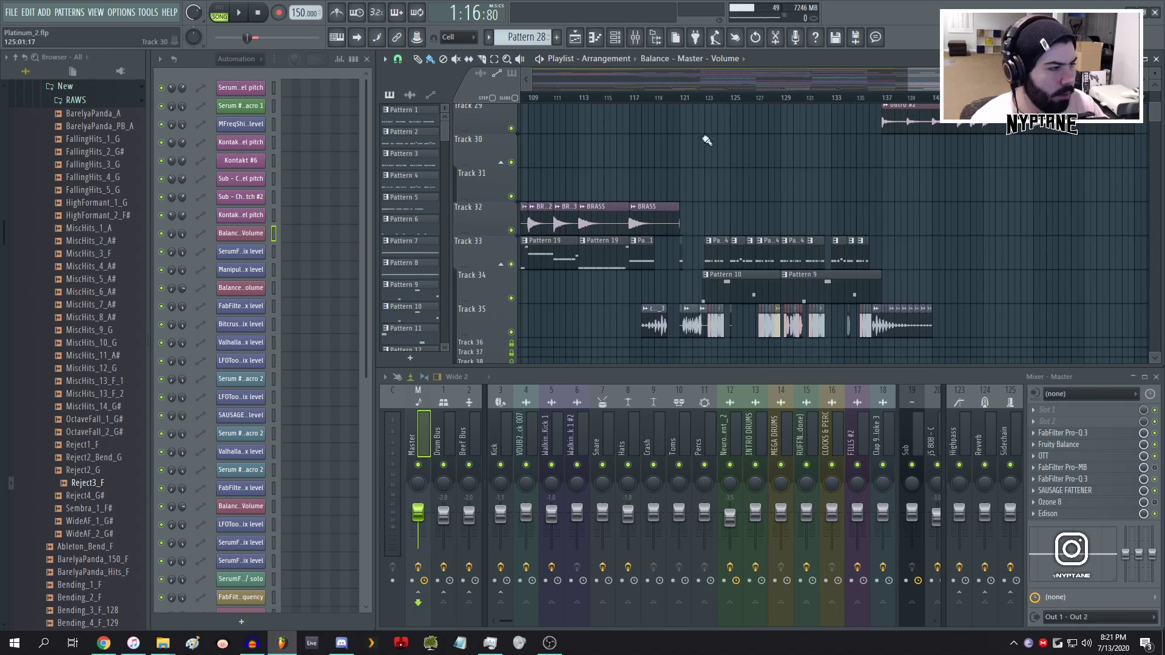
right_click(688, 100)
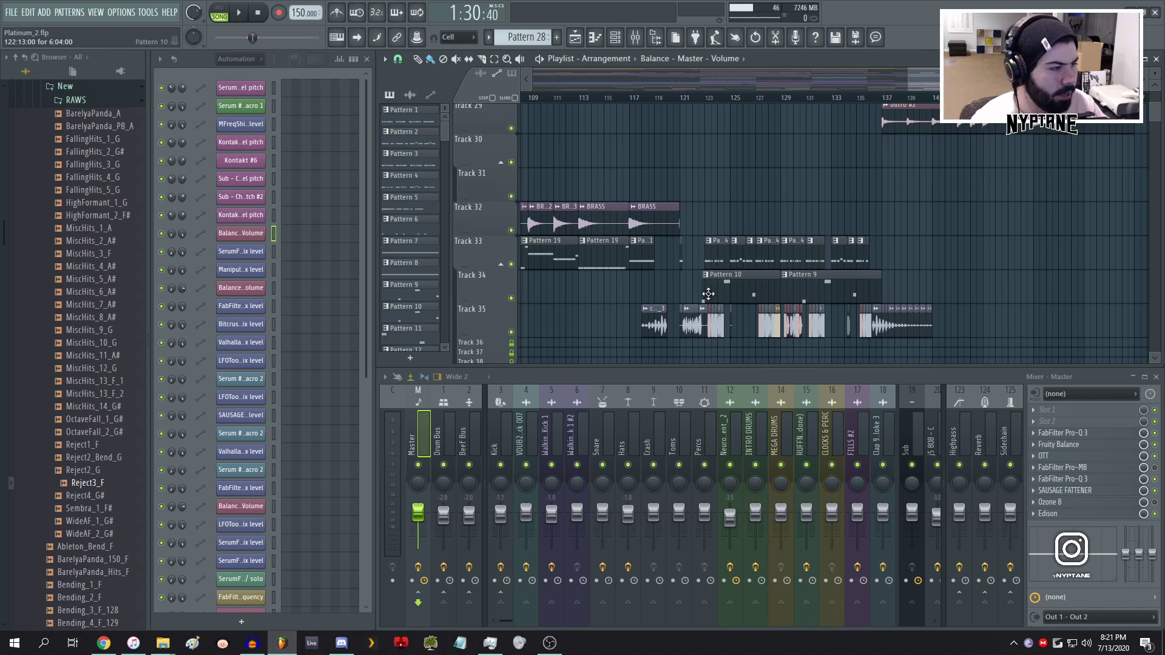
scroll(841, 239, down, 5)
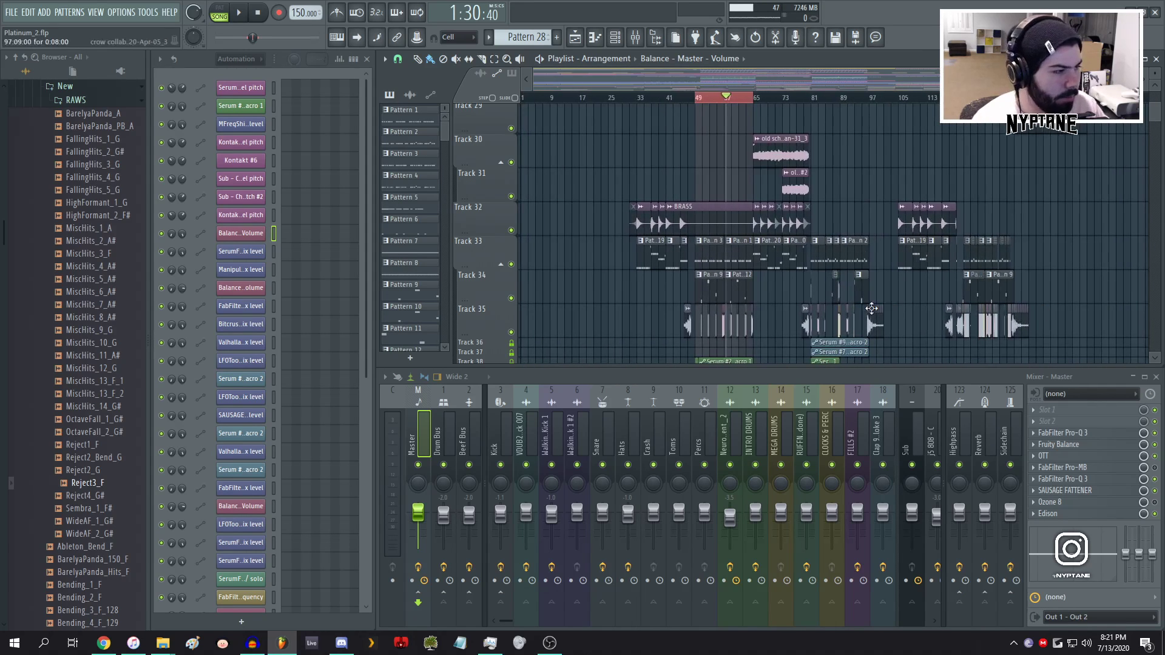
scroll(853, 302, up, 3)
scroll(644, 276, down, 2)
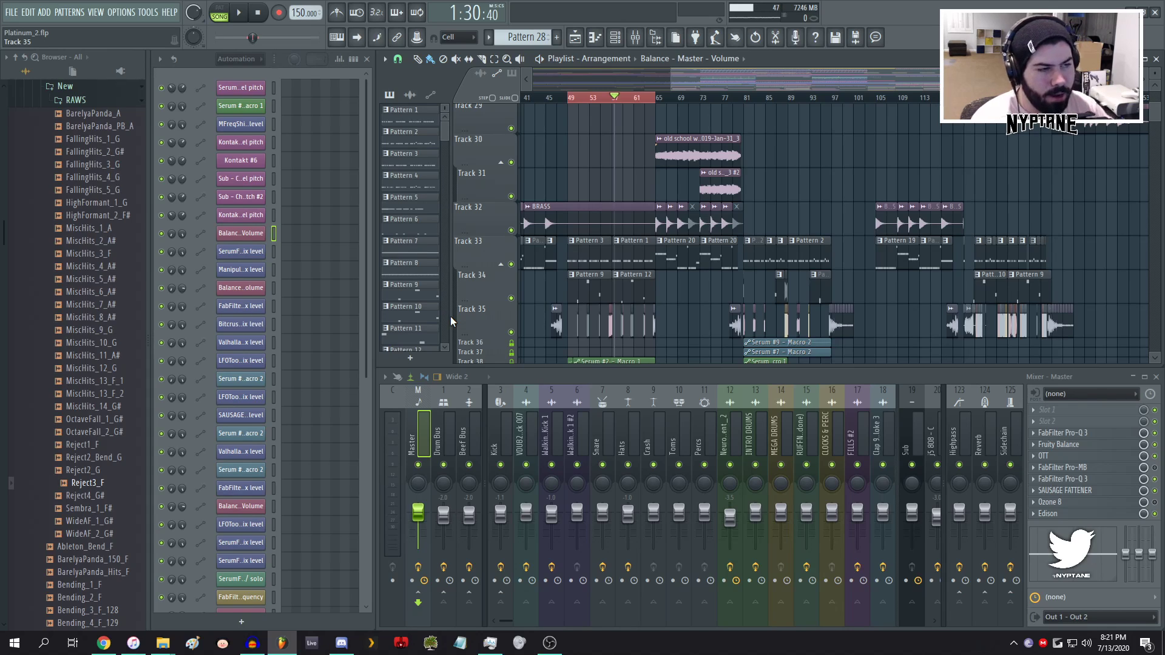
- Show the Unsorted channel group in the channel rack and view the song's clips on Tracks 29 to 35
click(236, 59)
click(241, 111)
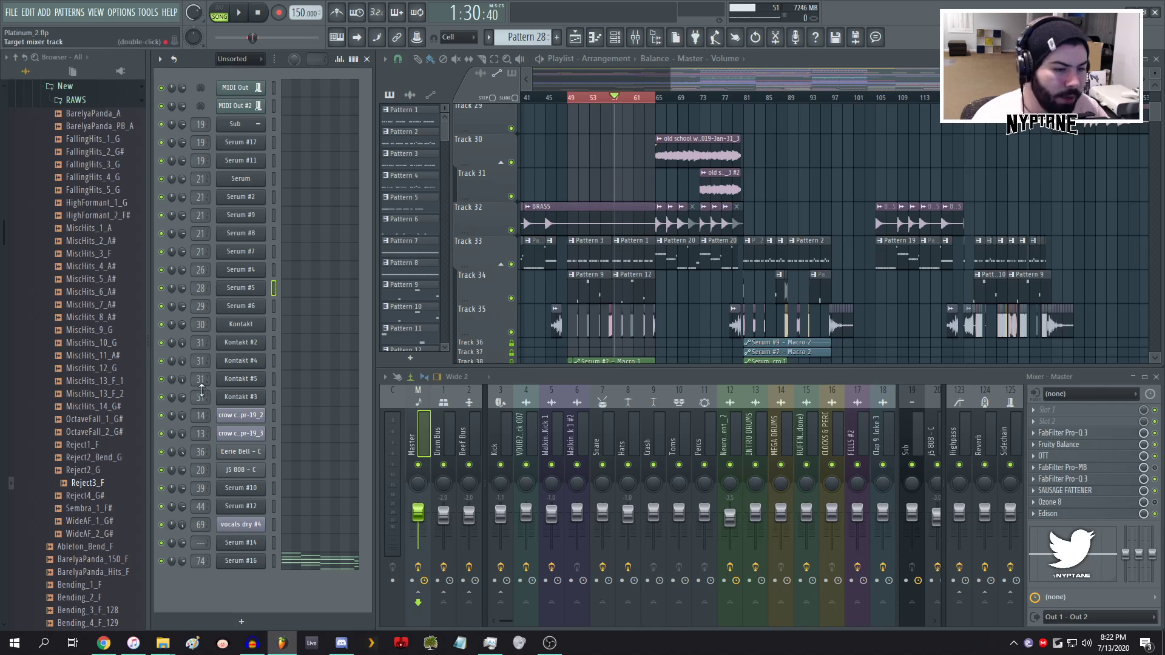
scroll(722, 124, up, 4)
scroll(789, 167, down, 5)
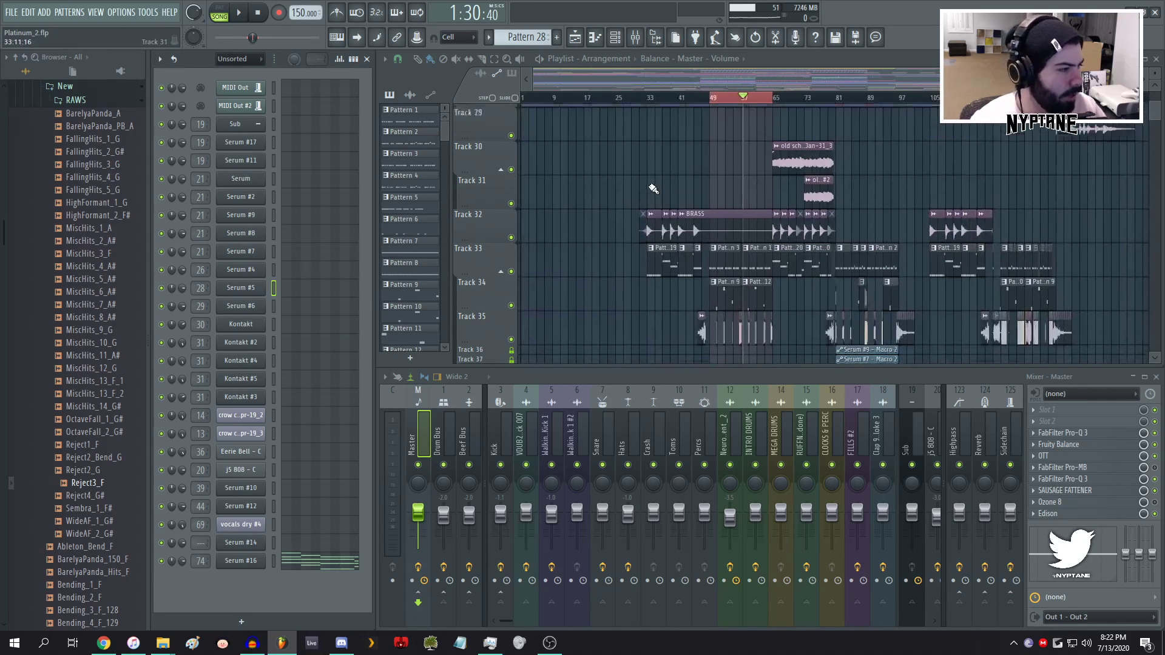
- Play the first drop from the snare hit in bar 49 with the drum clips on Tracks 7 to 16 in view
scroll(653, 187, up, 10)
scroll(744, 188, up, 1)
scroll(729, 206, up, 6)
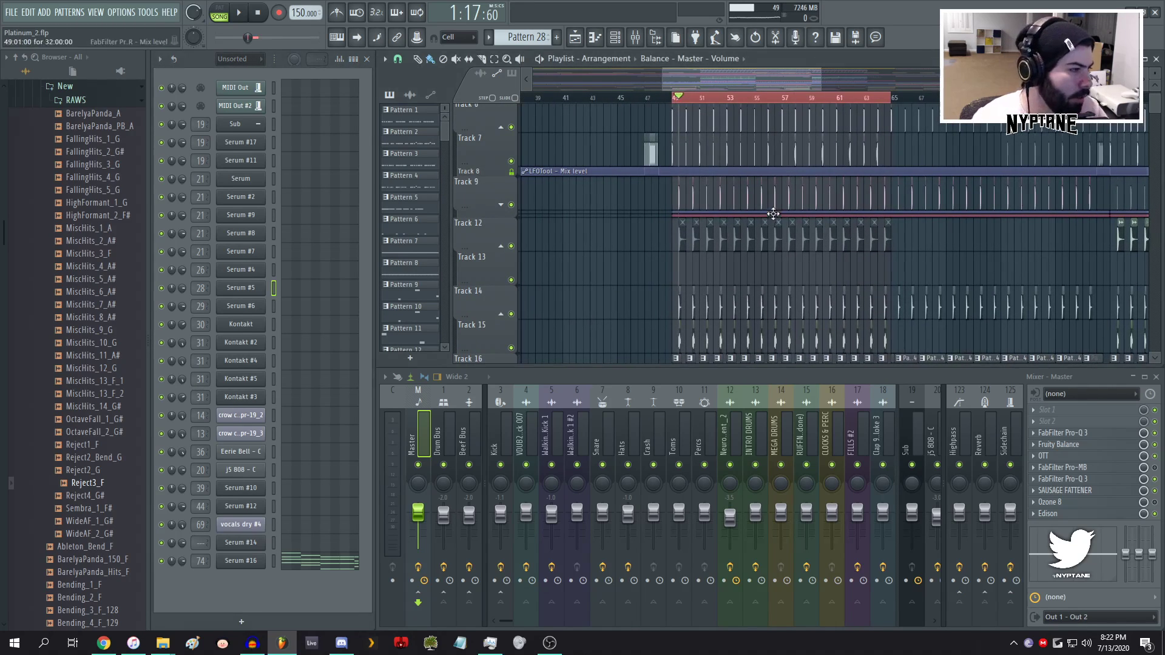
scroll(657, 271, left, 2)
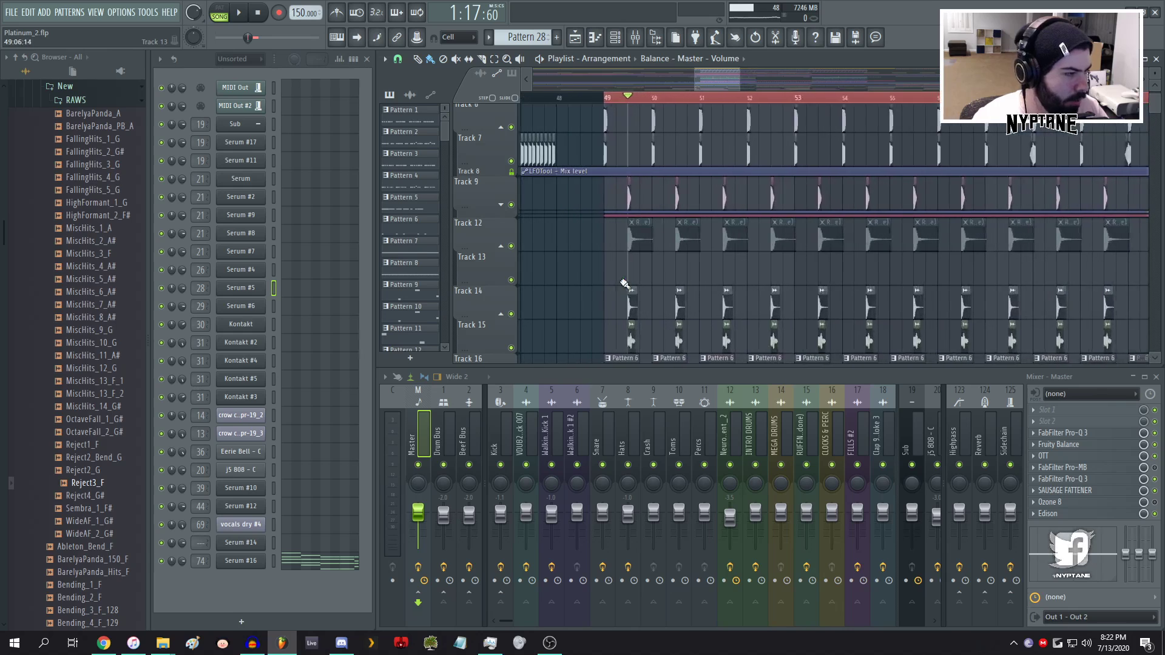
key(space)
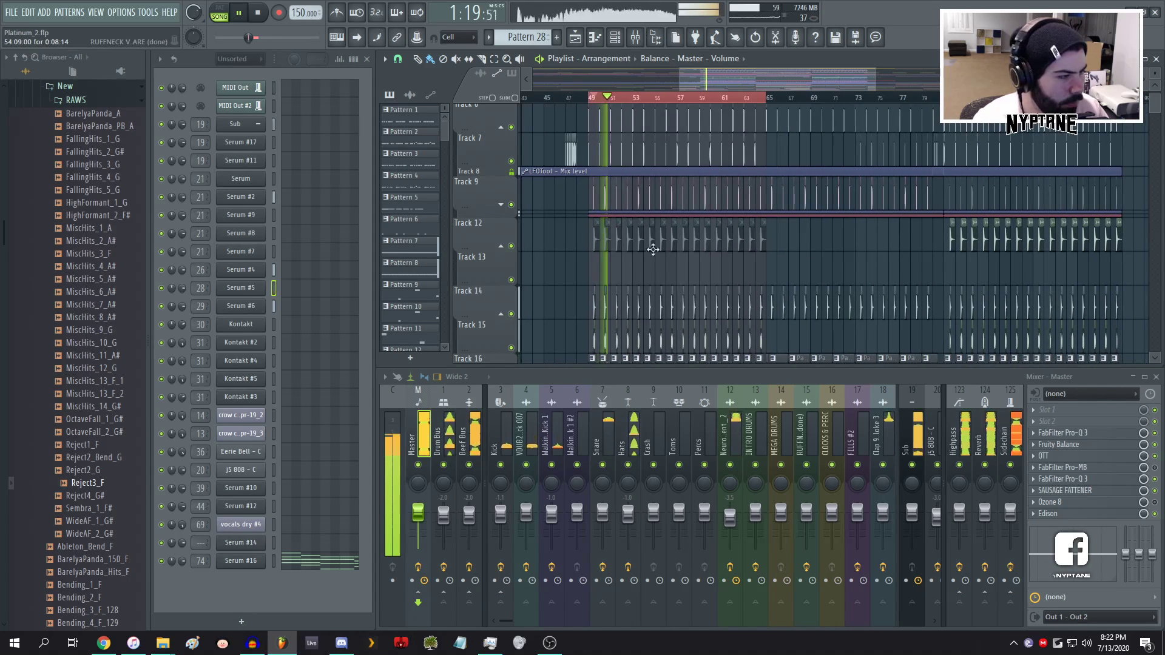
key(space)
- Examine the drop's kick, snare, clap and hat clips on Tracks 6 to 17 around bars 49 to 52
scroll(773, 268, up, 2)
scroll(773, 269, up, 2)
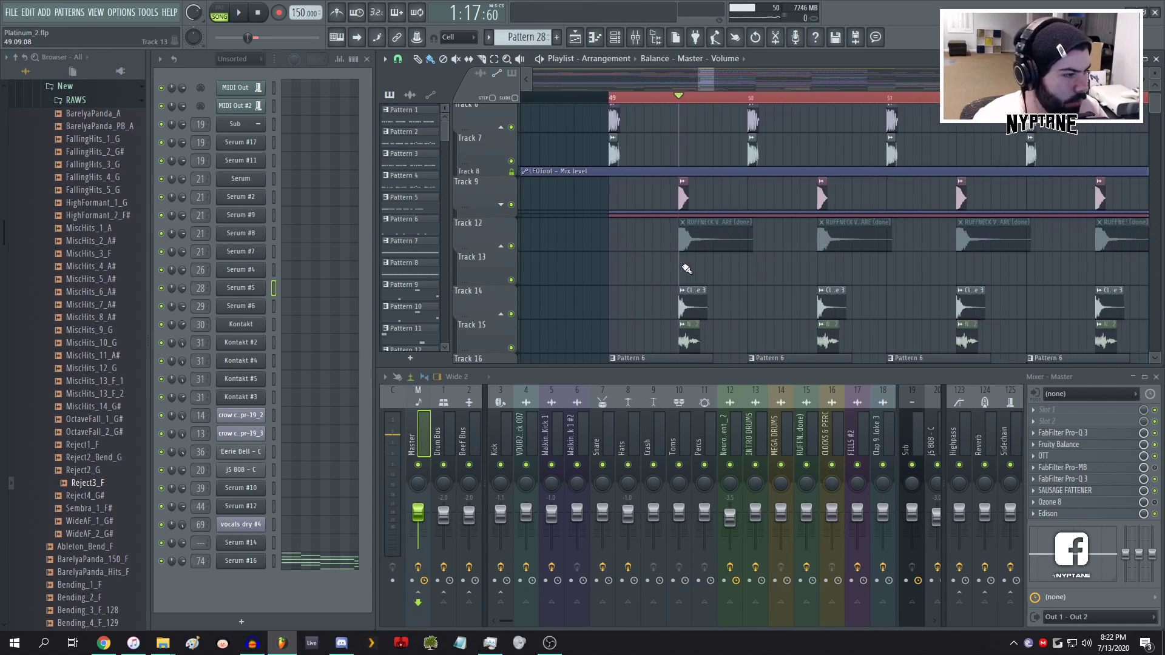
scroll(759, 277, down, 4)
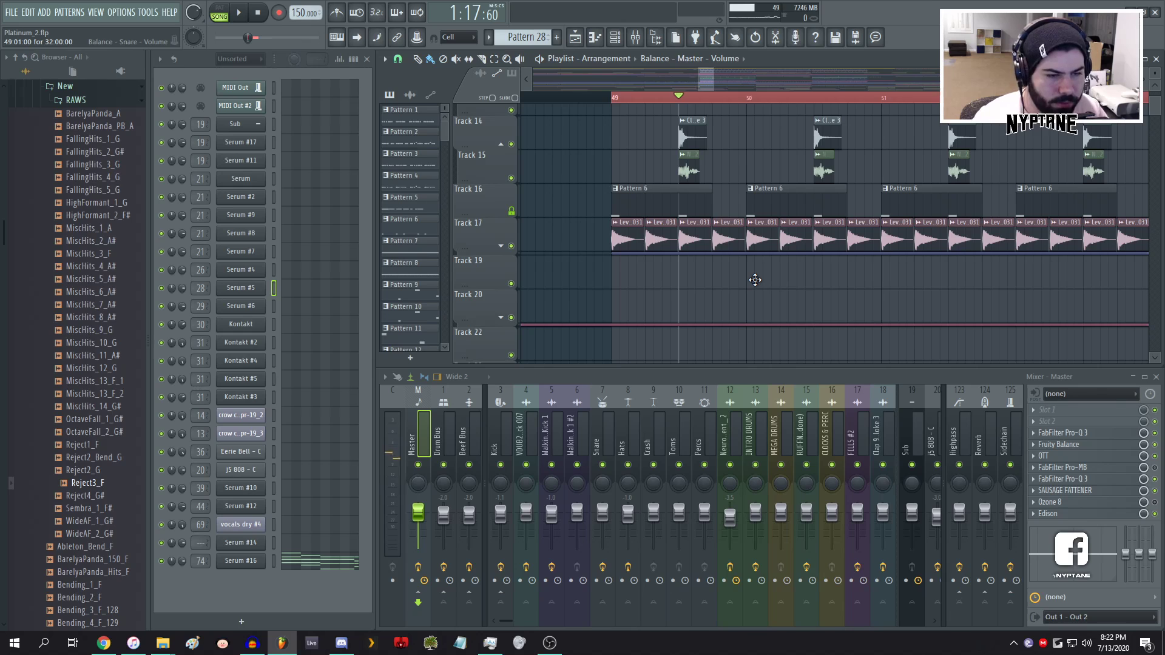
scroll(746, 274, up, 5)
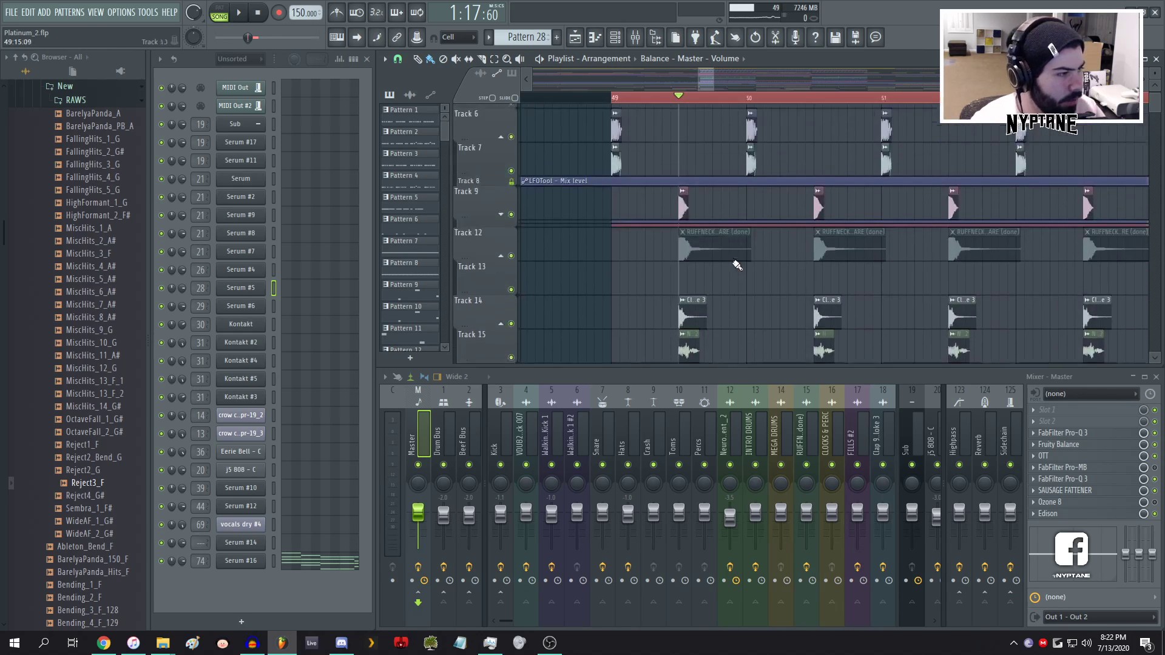
scroll(698, 255, down, 1)
scroll(697, 249, down, 1)
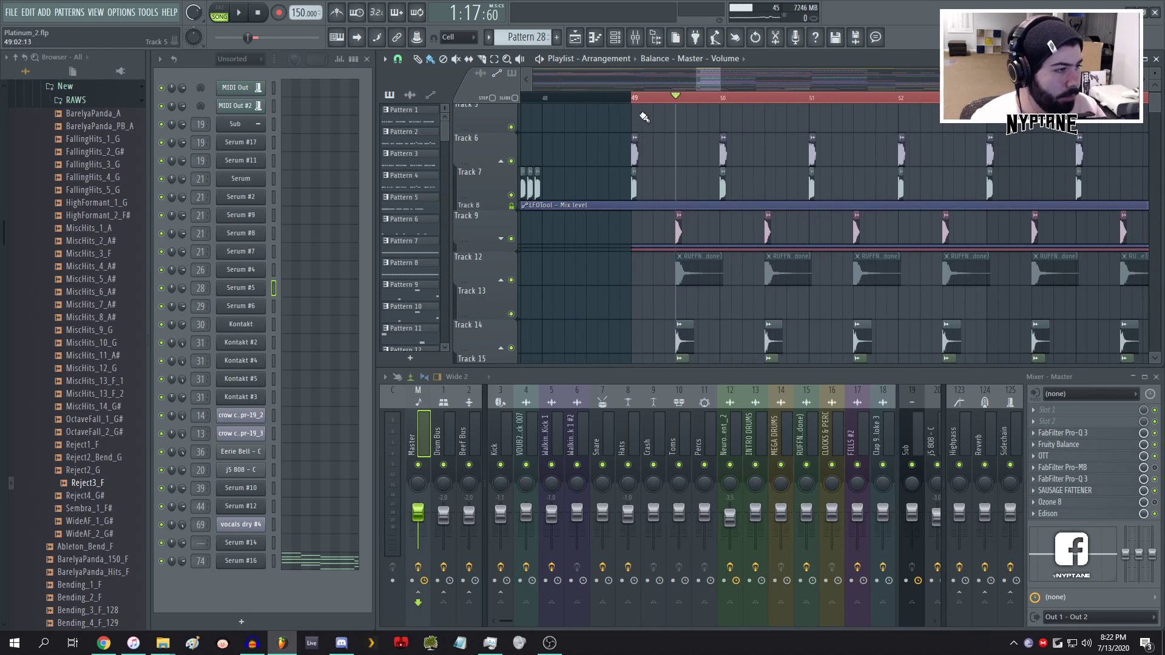
scroll(716, 289, up, 2)
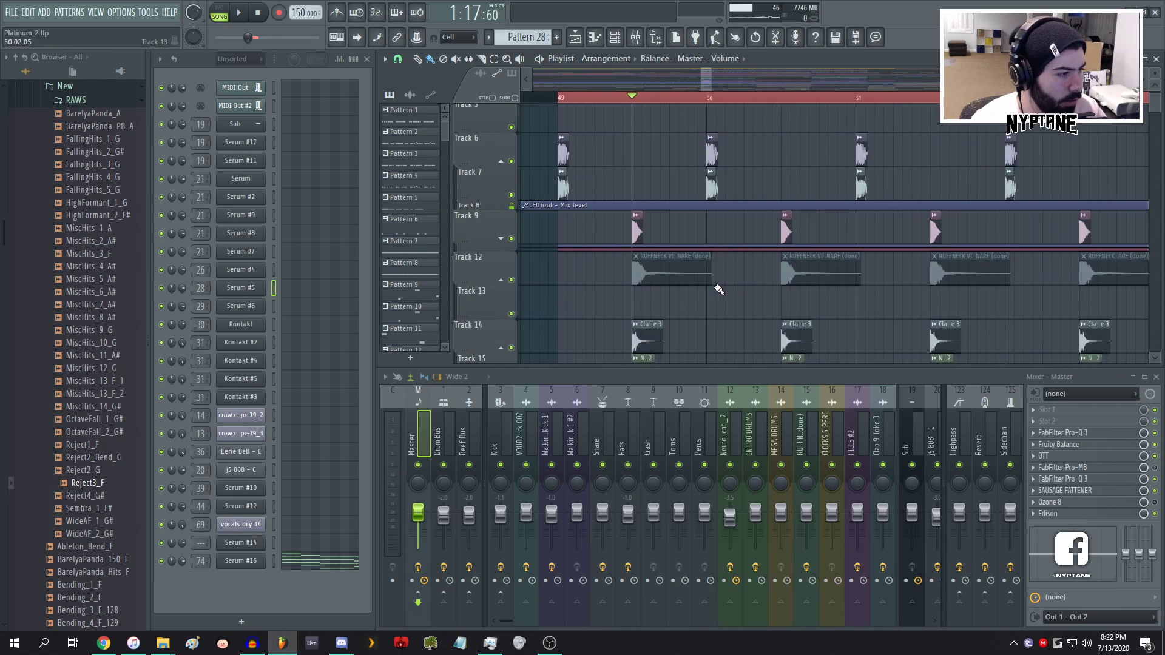
- Solo the dry snare on Track 9 and play it from bar 49
right_click(511, 239)
scroll(665, 235, up, 5)
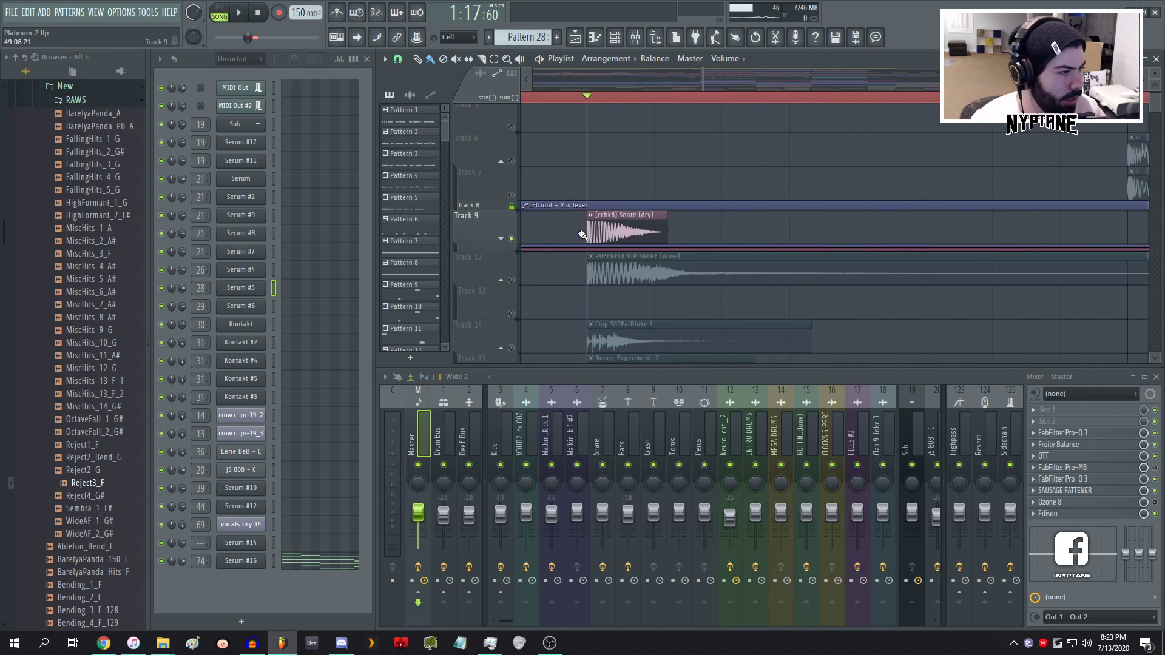
key(space)
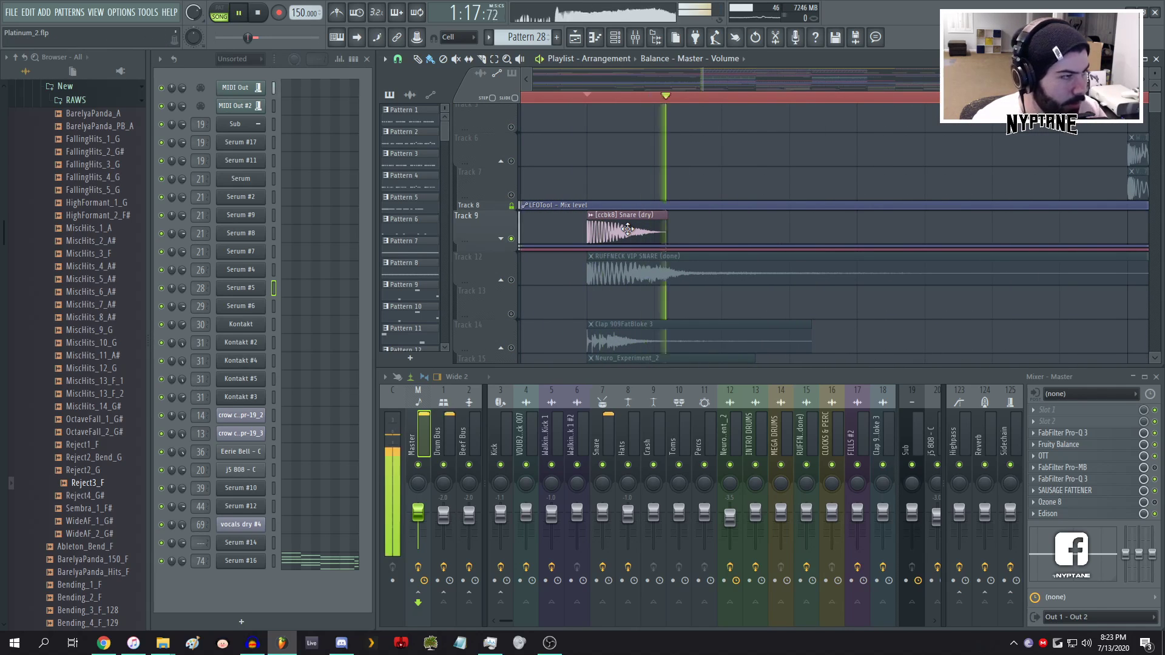
scroll(627, 255, down, 4)
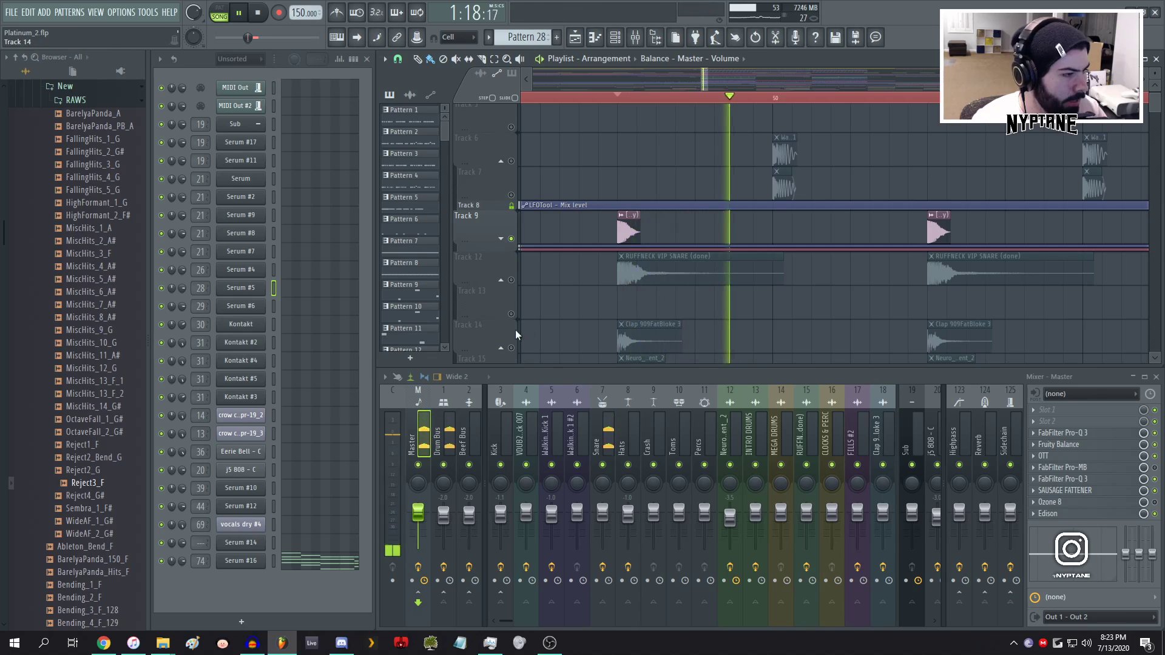
key(space)
- Unmute the Clap 909FatBloke 3 layer on Track 14 and play it together with the snare
click(511, 347)
scroll(585, 307, down, 3)
key(space)
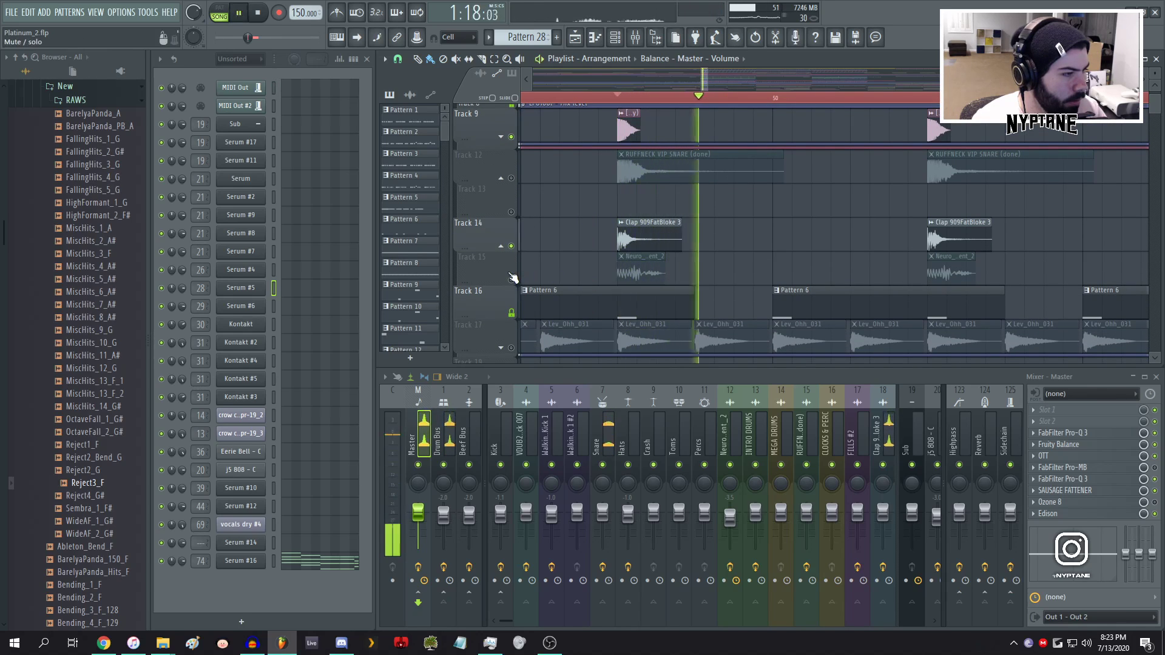
- Solo the Neuro_Experiment_2 layer on Track 15 and play it on its own
click(511, 280)
key(space)
right_click(511, 280)
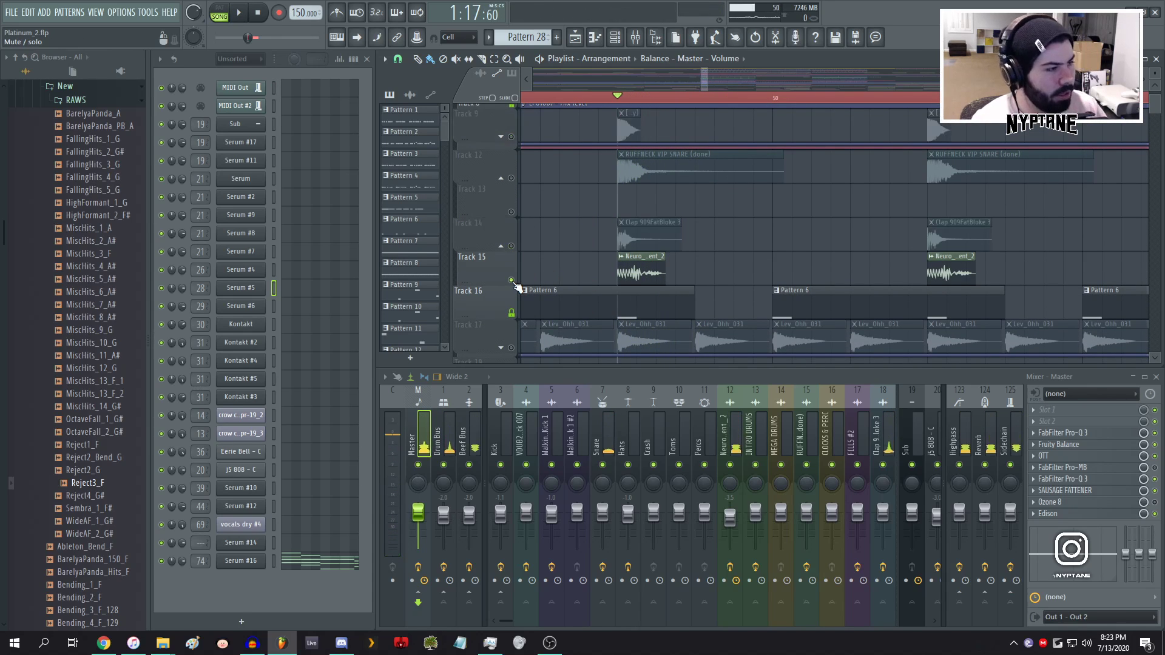
key(space)
key(space)
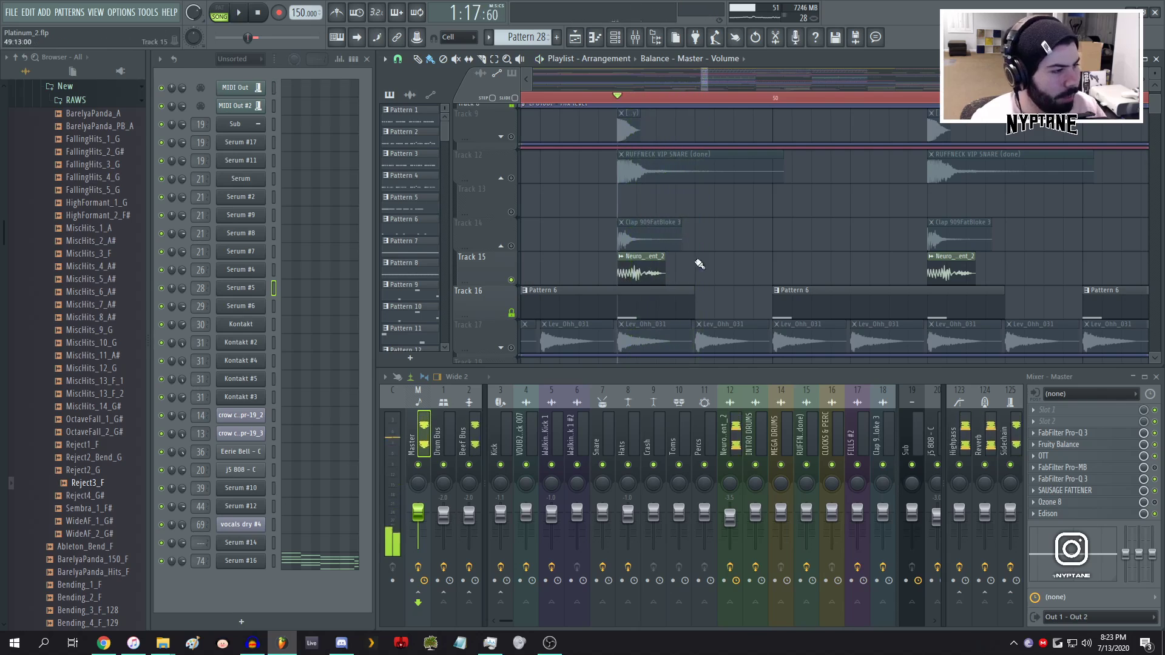
- Open the Neuro_Experiment_2 clip's sample settings and audition the full sample
scroll(696, 261, down, 5)
double_click(680, 262)
click(326, 348)
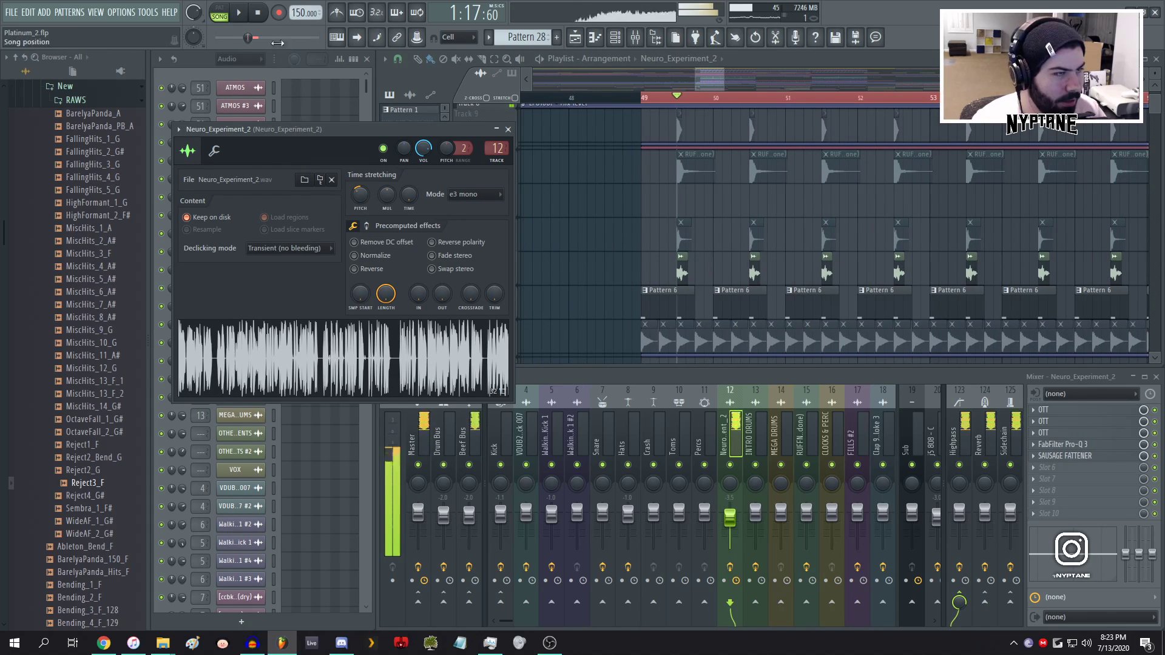
key(space)
- Toggle the effects on the Neuro_Experiment_2 mixer track and audition the sample again for comparison
click(732, 437)
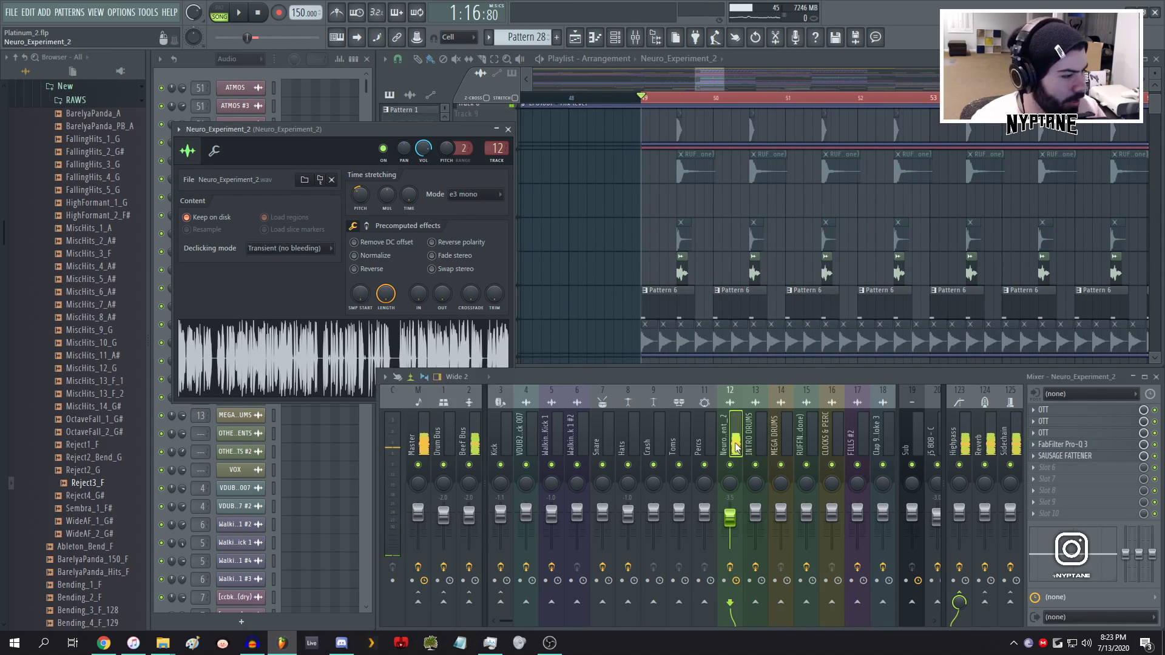
click(733, 568)
click(191, 363)
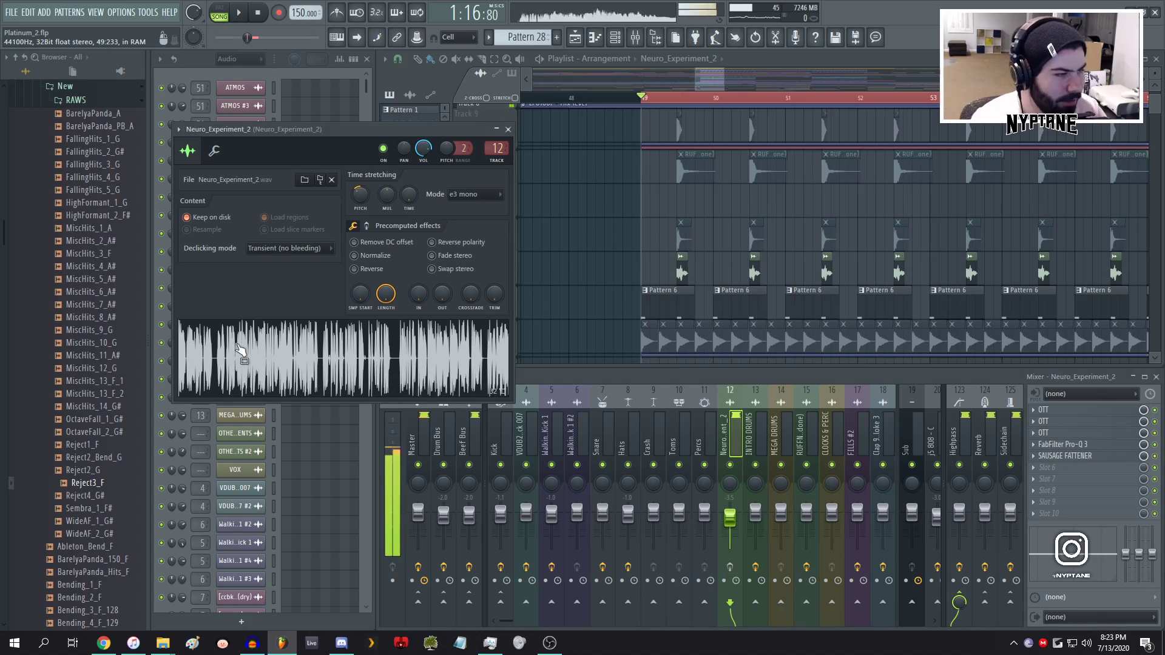
click(260, 14)
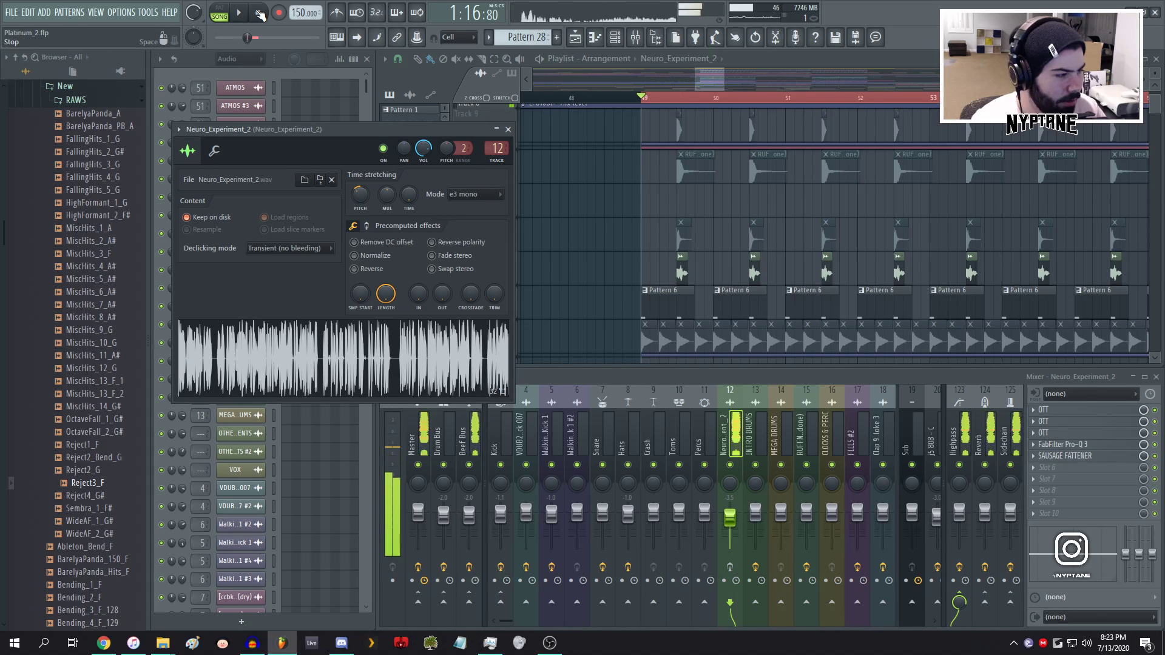
click(733, 569)
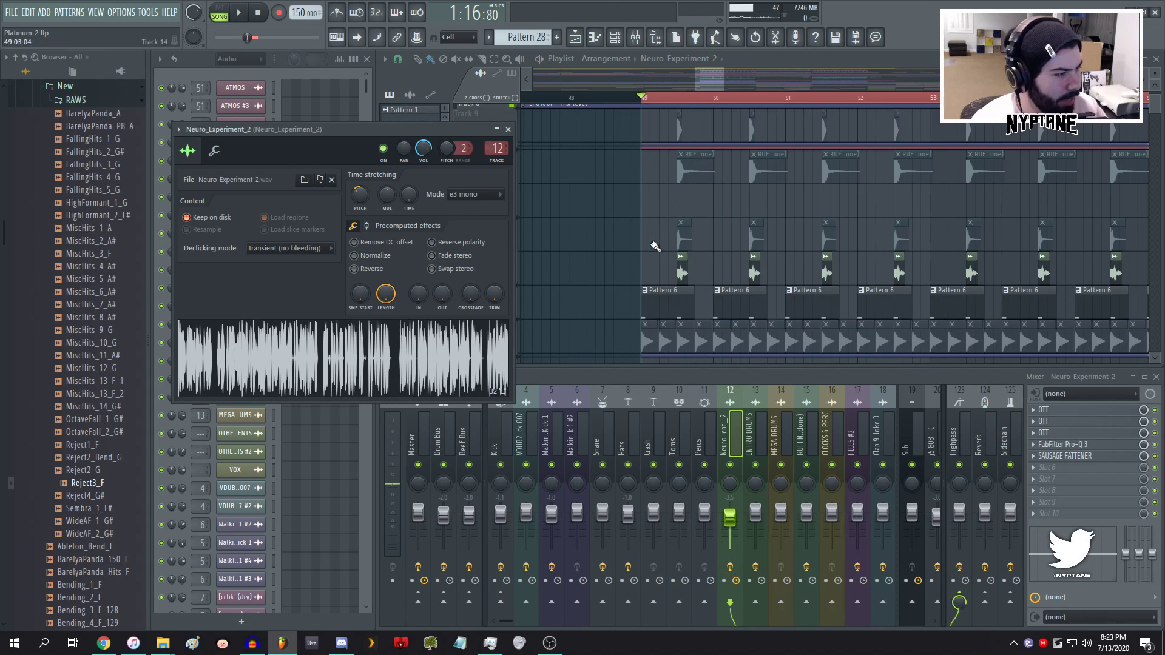
- Replay the Track 15 layer from the snare position in bar 49 and return to the other snare layers
click(678, 104)
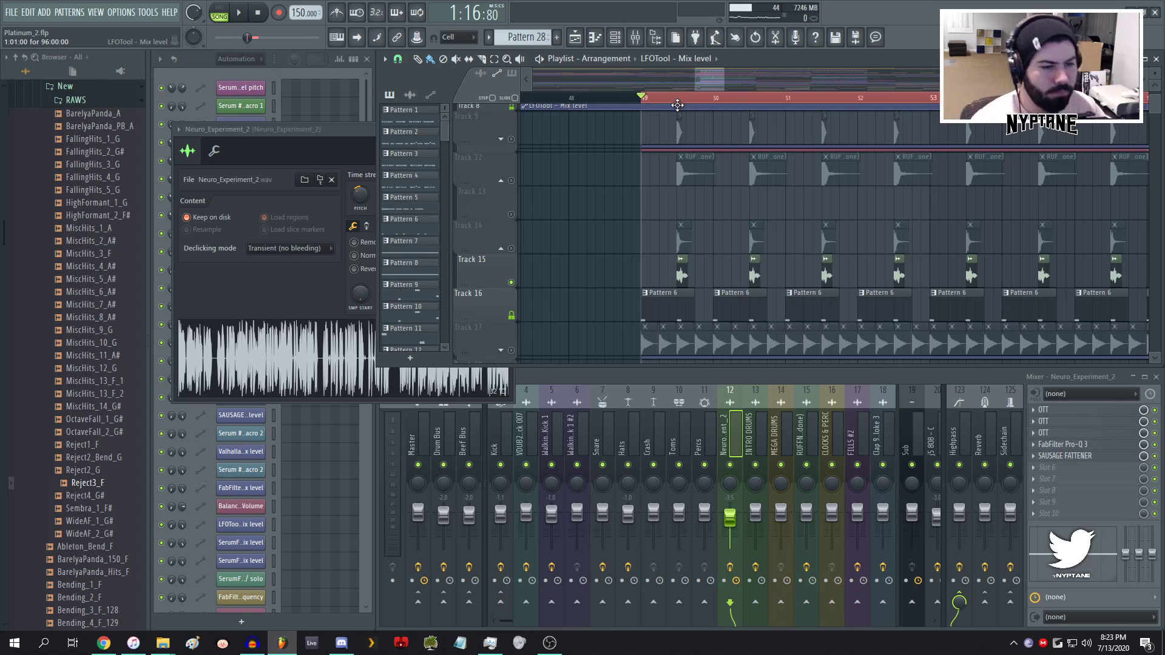
key(space)
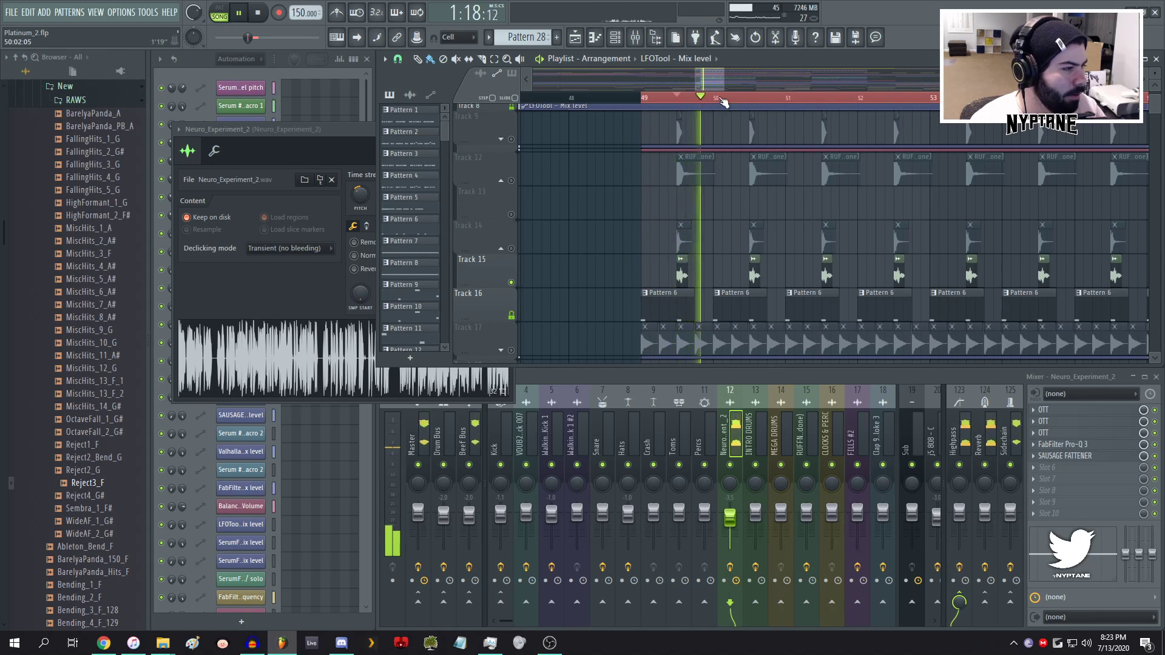
key(space)
scroll(684, 182, up, 2)
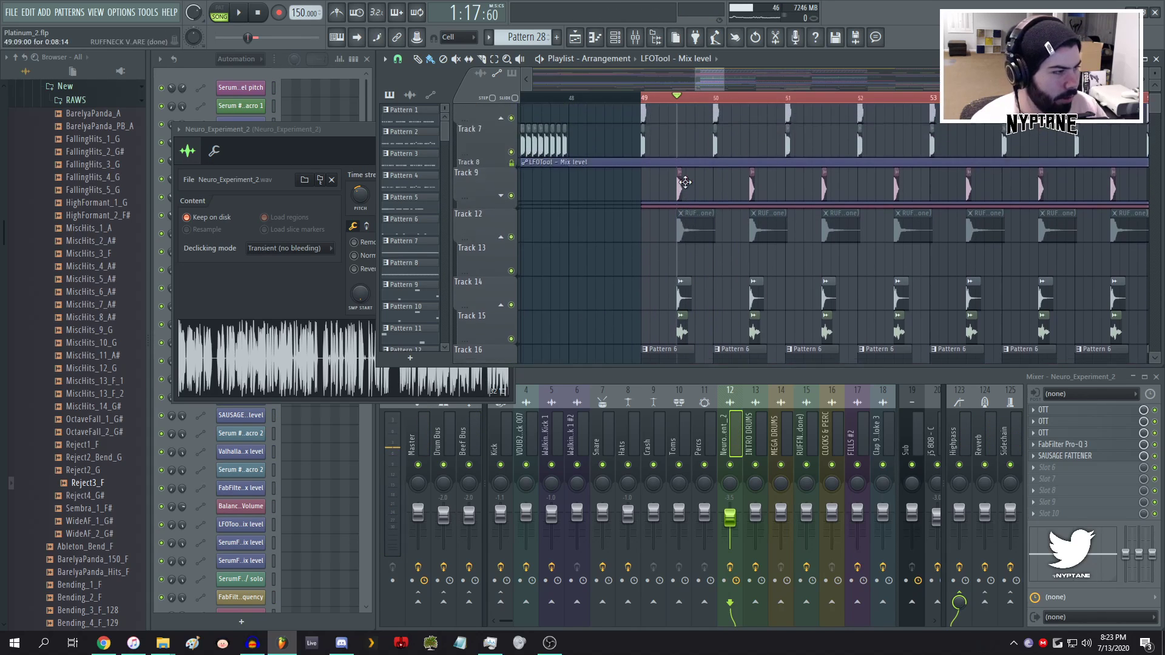
- Solo the clap layer on Track 14 and play it from bar 49
scroll(686, 182, up, 4)
click(633, 308)
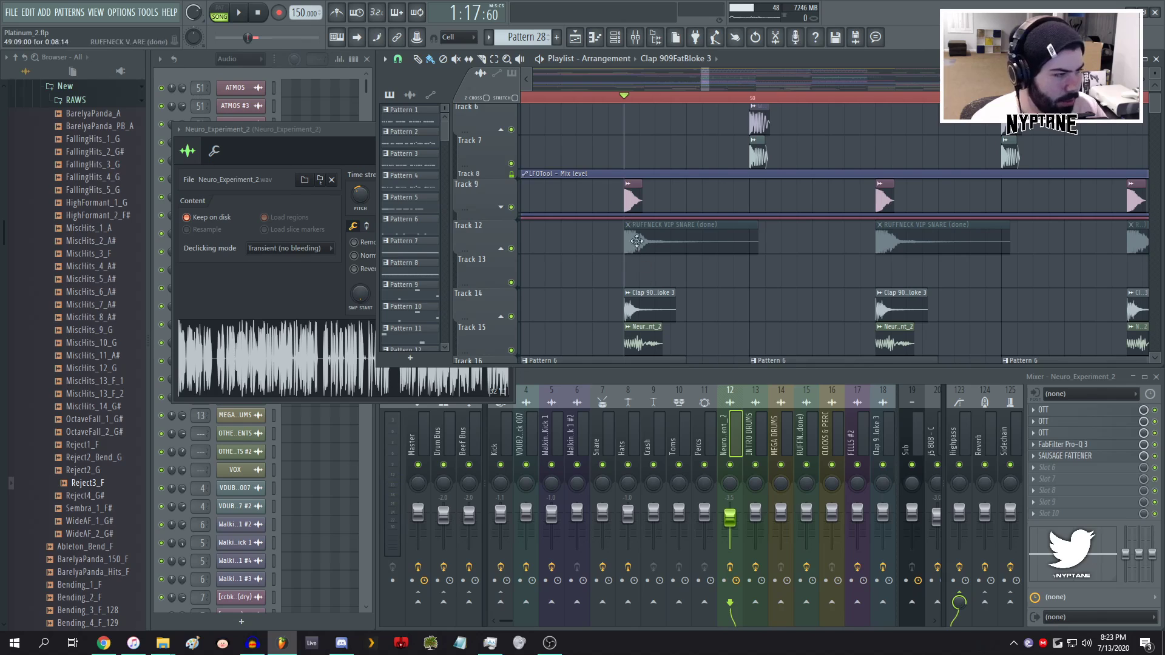
ctrl+click(511, 316)
key(space)
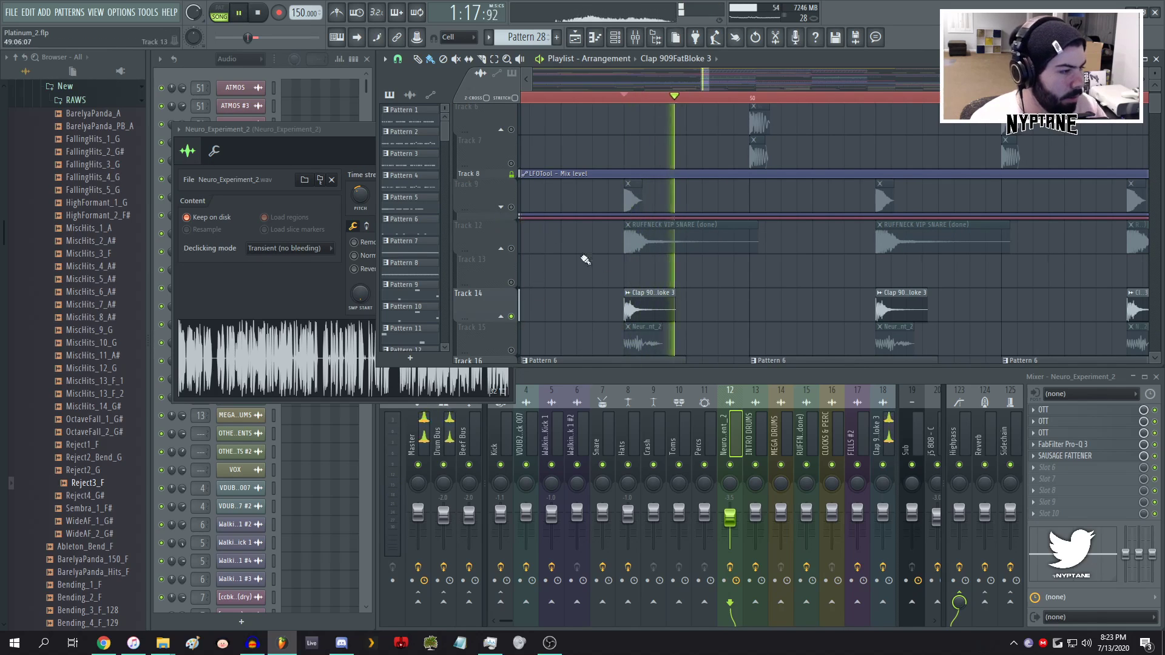
- Select the Clap 909FatBloke 3 mixer track and inspect its FabFilter Pro-Q 3 curve
click(884, 445)
key(space)
click(1061, 423)
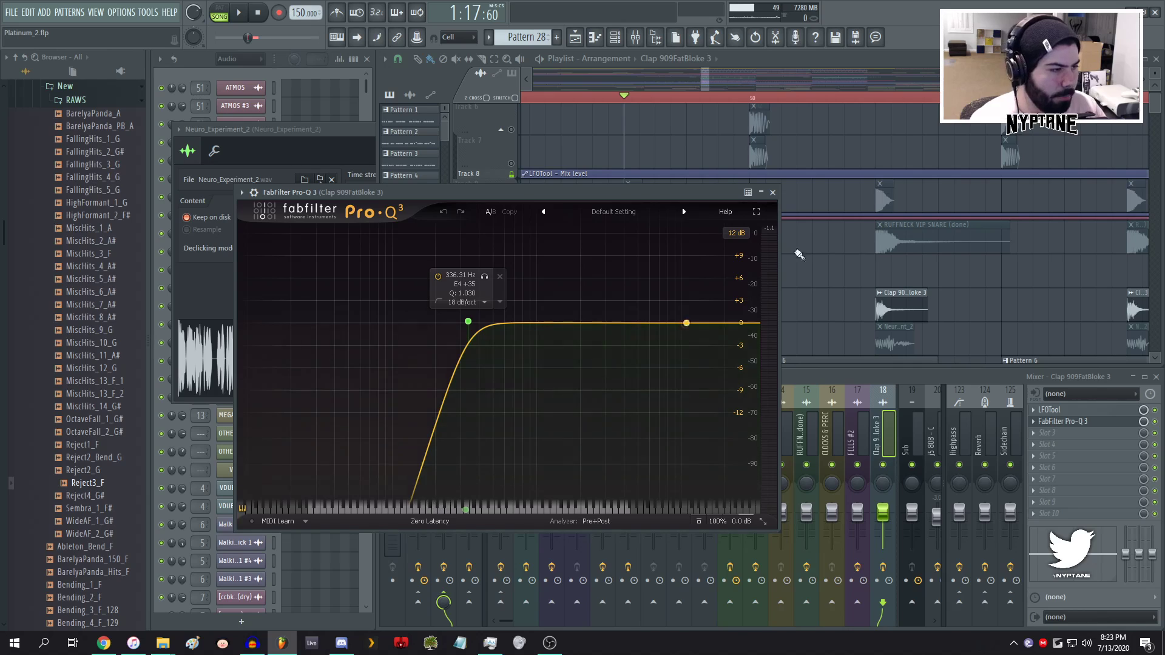
click(773, 192)
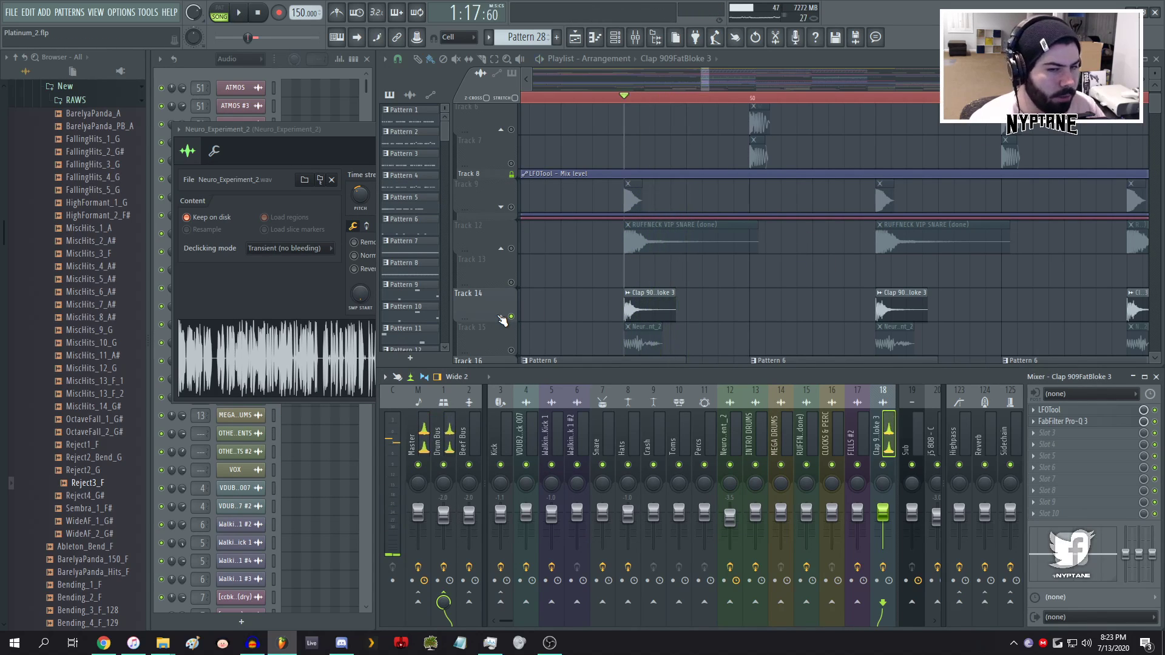
- Unmute Tracks 9 and 15 alongside the clap and play the three snare layers together from bar 49
click(511, 207)
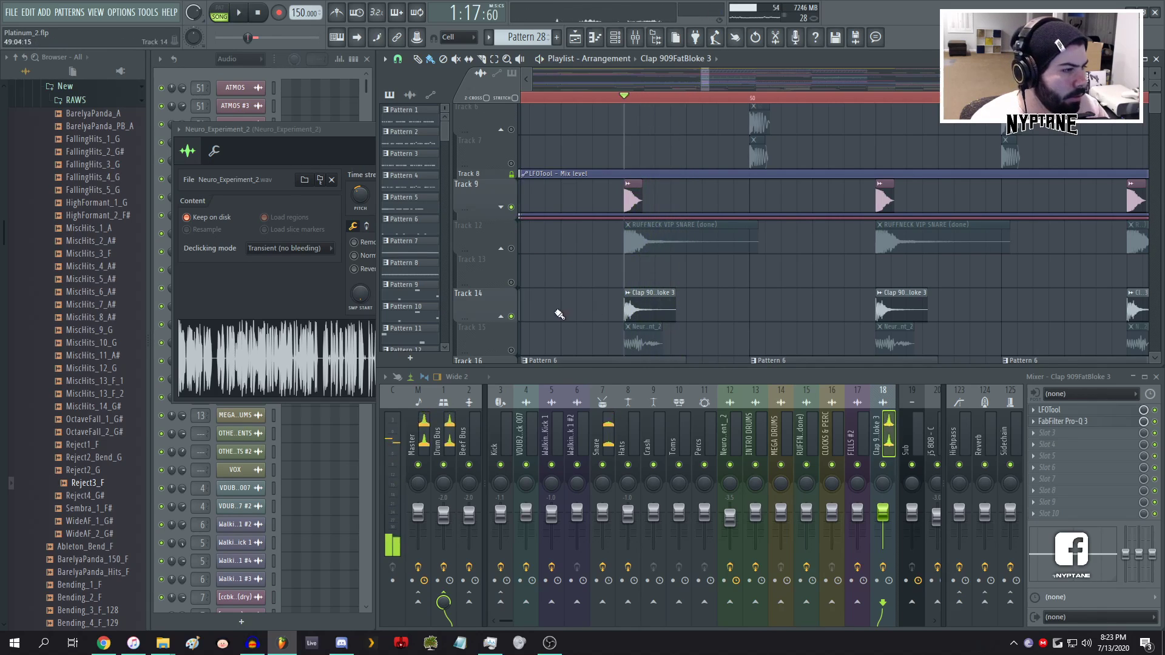
click(511, 350)
key(space)
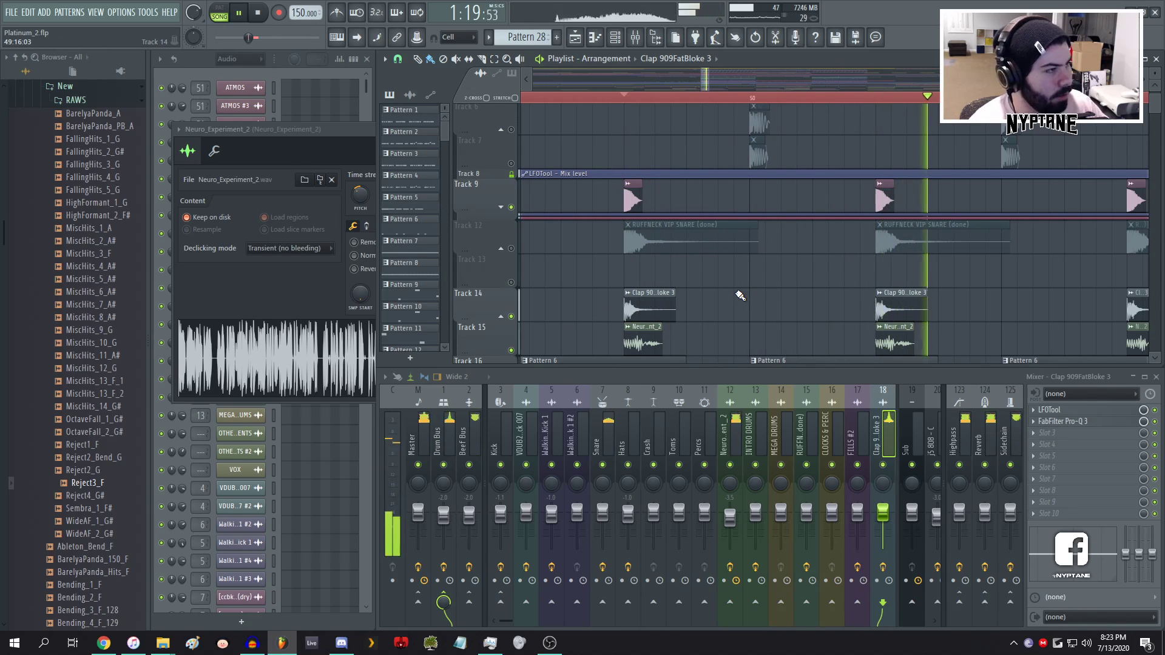
key(space)
scroll(685, 285, down, 2)
scroll(684, 285, down, 3)
key(space)
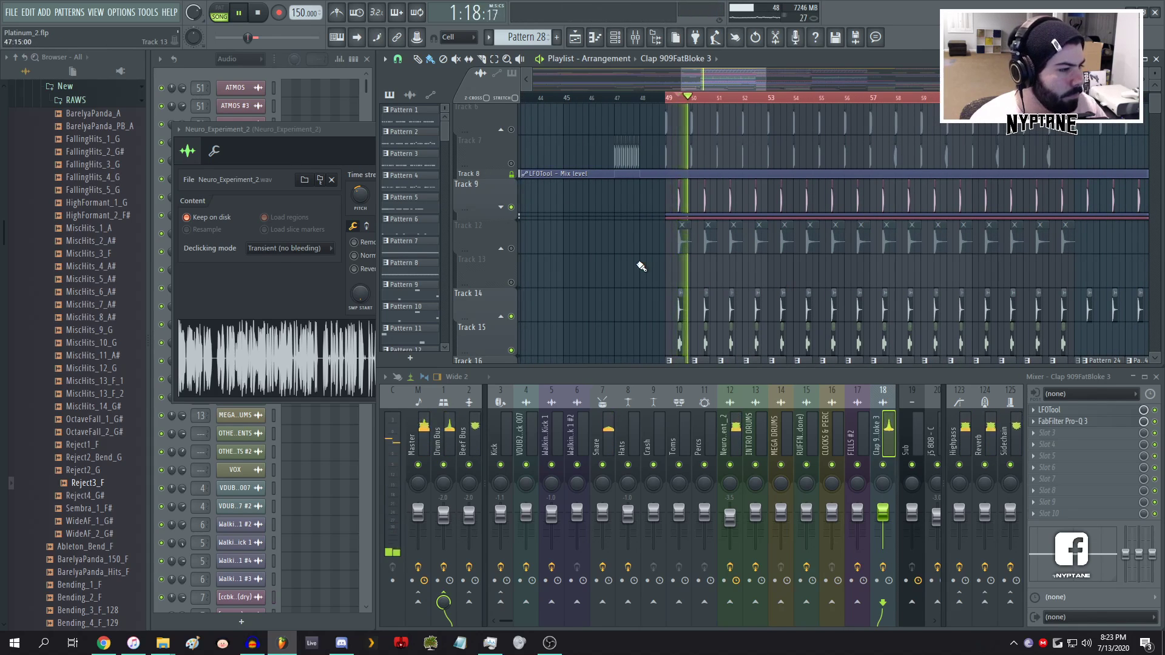
key(space)
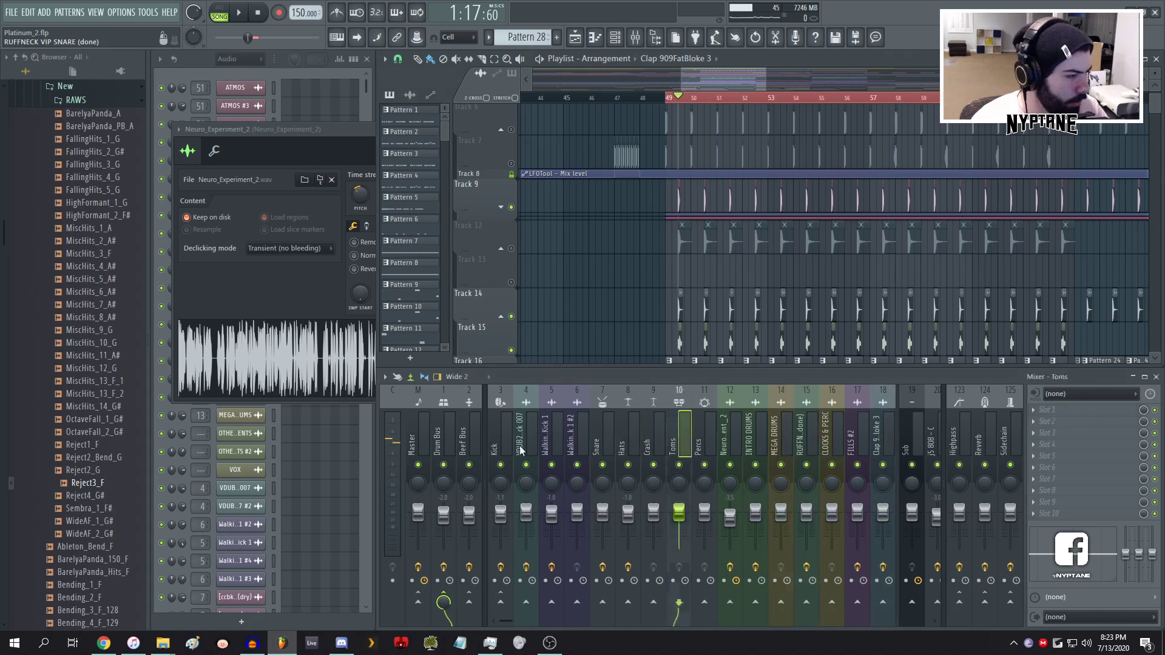
- Show the Snare mixer track's effects chain while replaying the layered snare
click(520, 438)
key(space)
key(space)
click(604, 432)
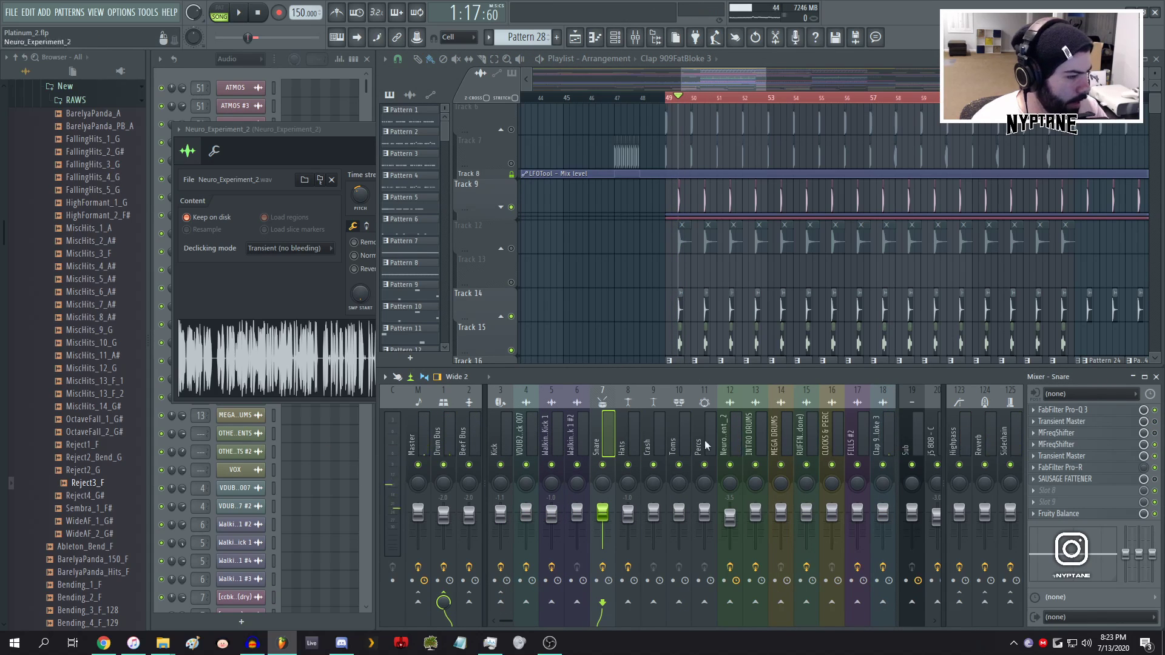
key(space)
key(space)
- Solo the Track 9 snare and replay it to compare it with the layered version
right_click(512, 207)
key(space)
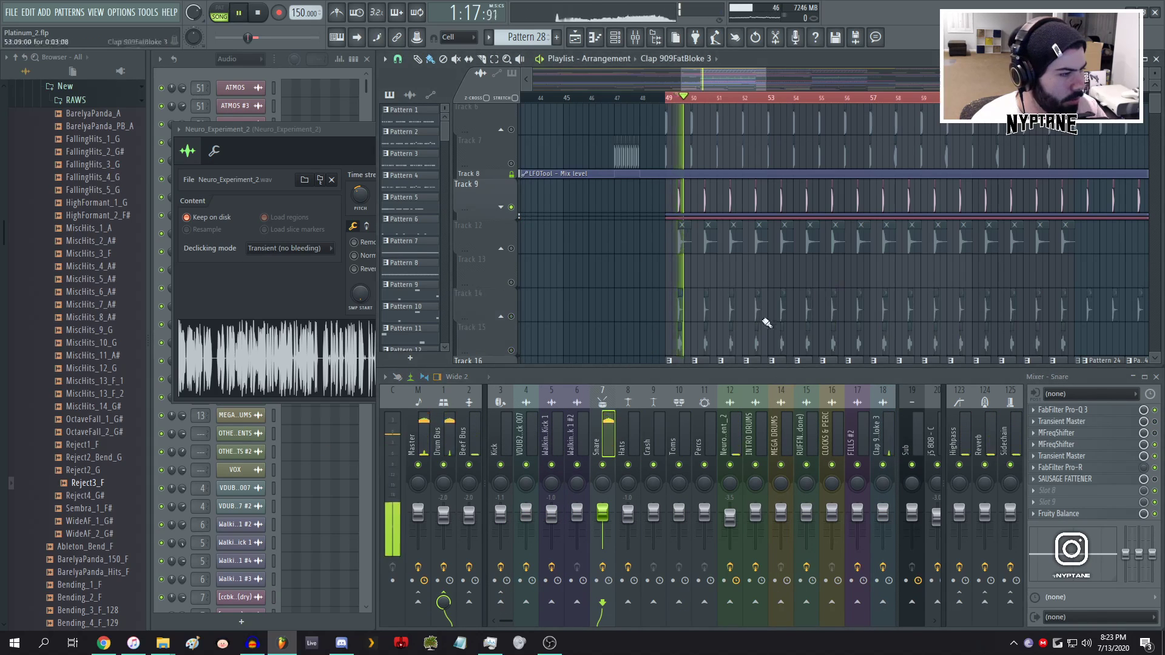
key(space)
key(space)
key(space)
- View the effects chains of the FILLS #2, Clap 909FatBloke 3 and Hats mixer tracks and replay the snare
click(858, 439)
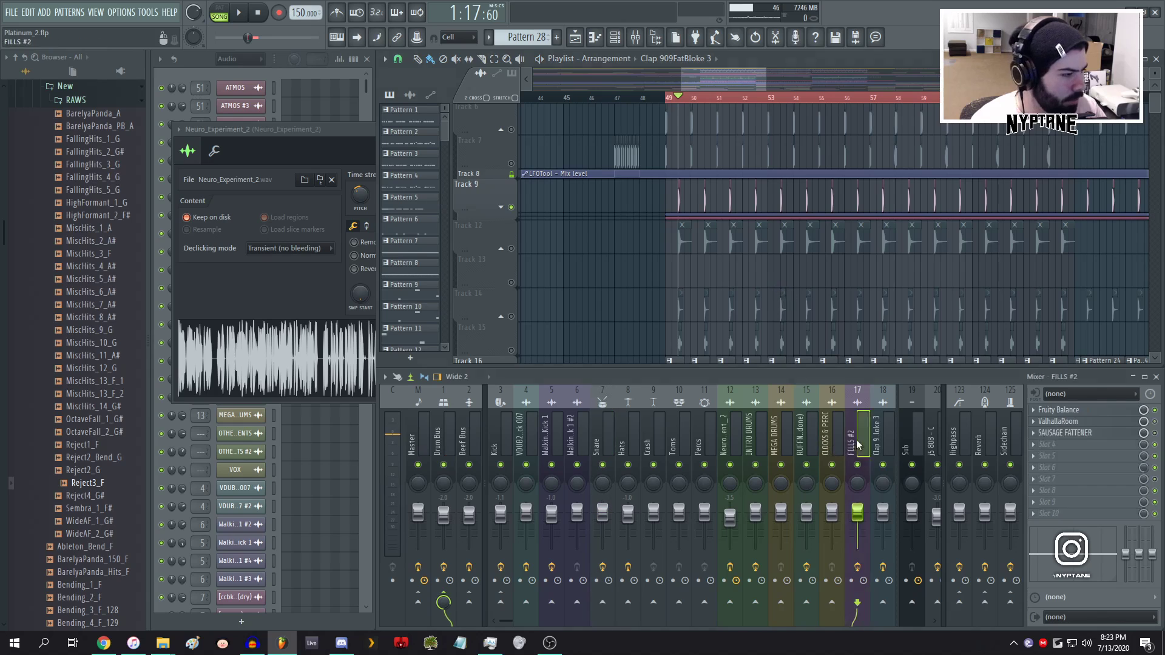
click(885, 443)
drag(884, 439, 637, 431)
scroll(672, 199, up, 5)
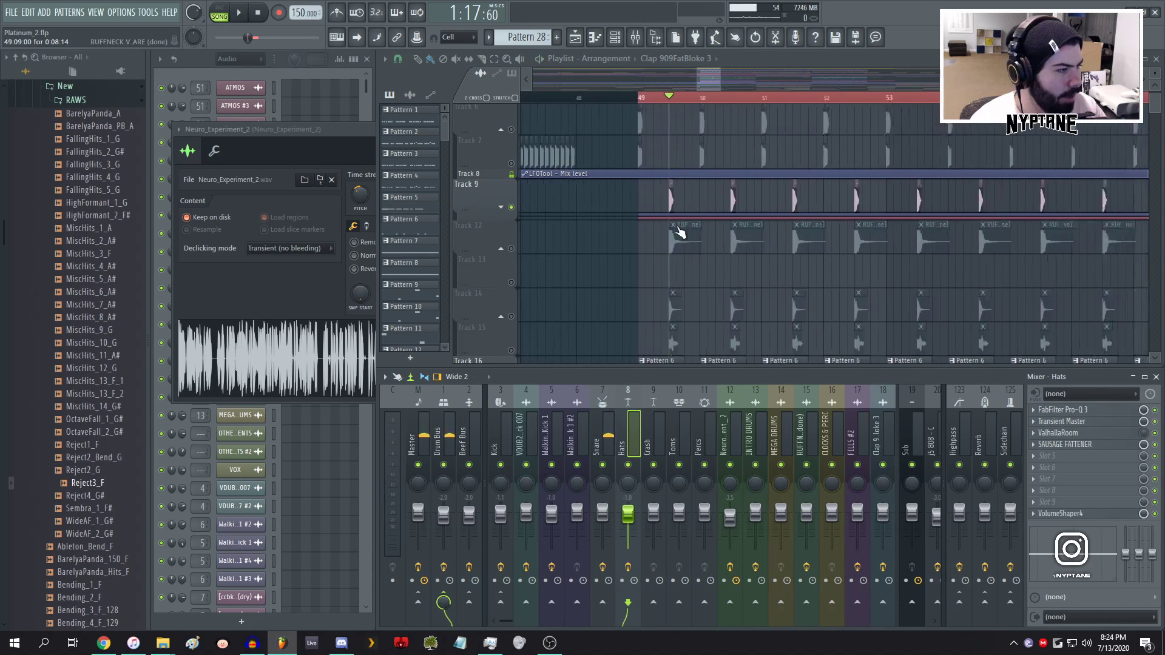
key(space)
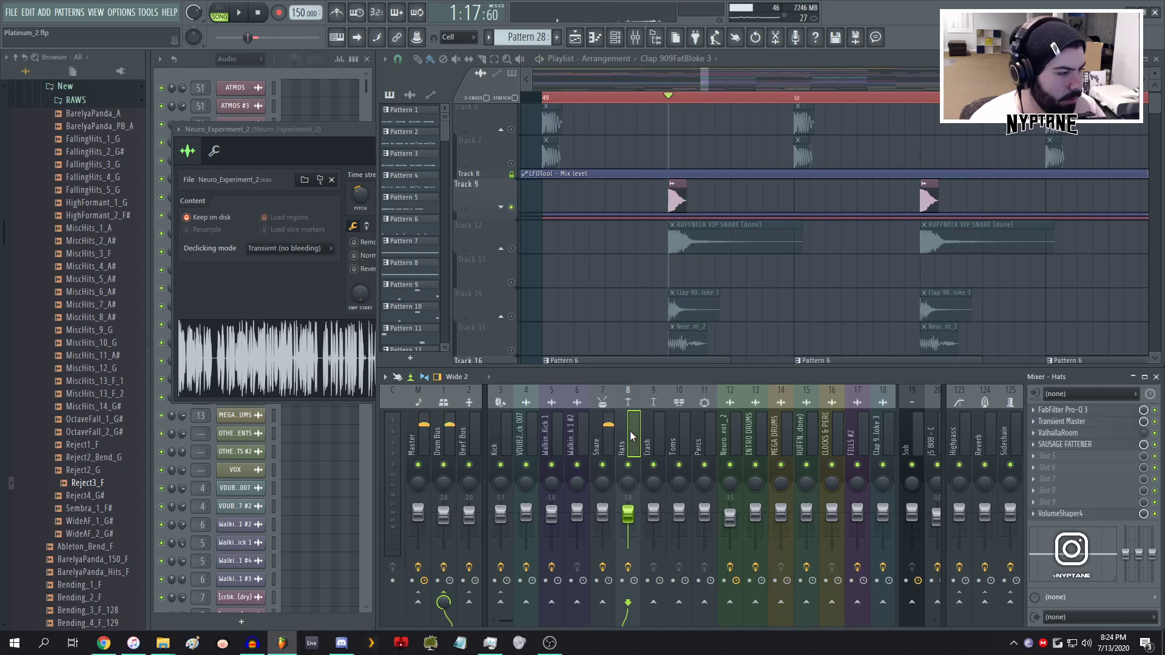
- Remove the unused Transient Master, MFreqShifter and SAUSAGE FATTENER effects from slots 2, 3 and 7 of the Snare mixer track
key(space)
click(607, 432)
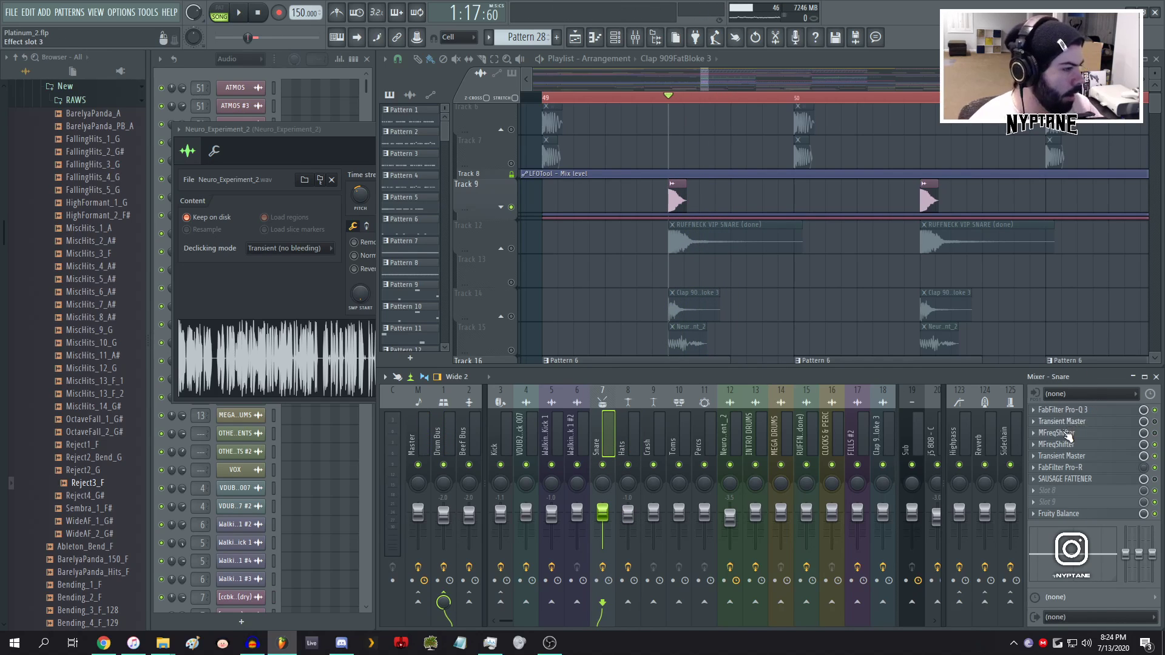
click(1033, 421)
click(1039, 372)
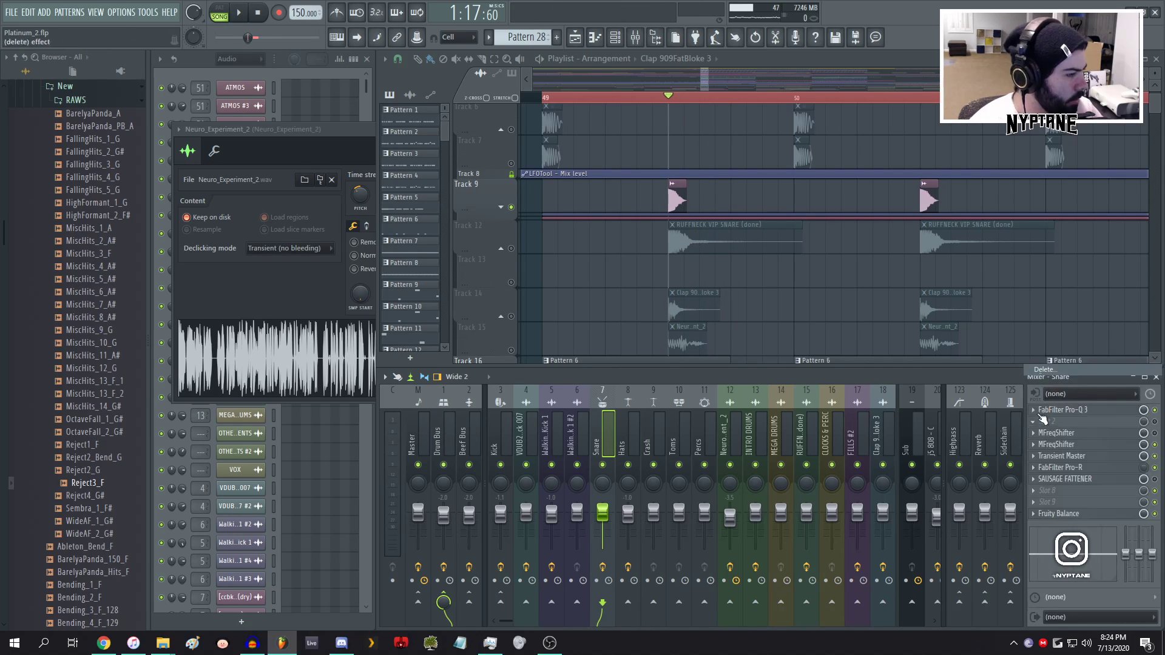
click(1035, 433)
click(1047, 378)
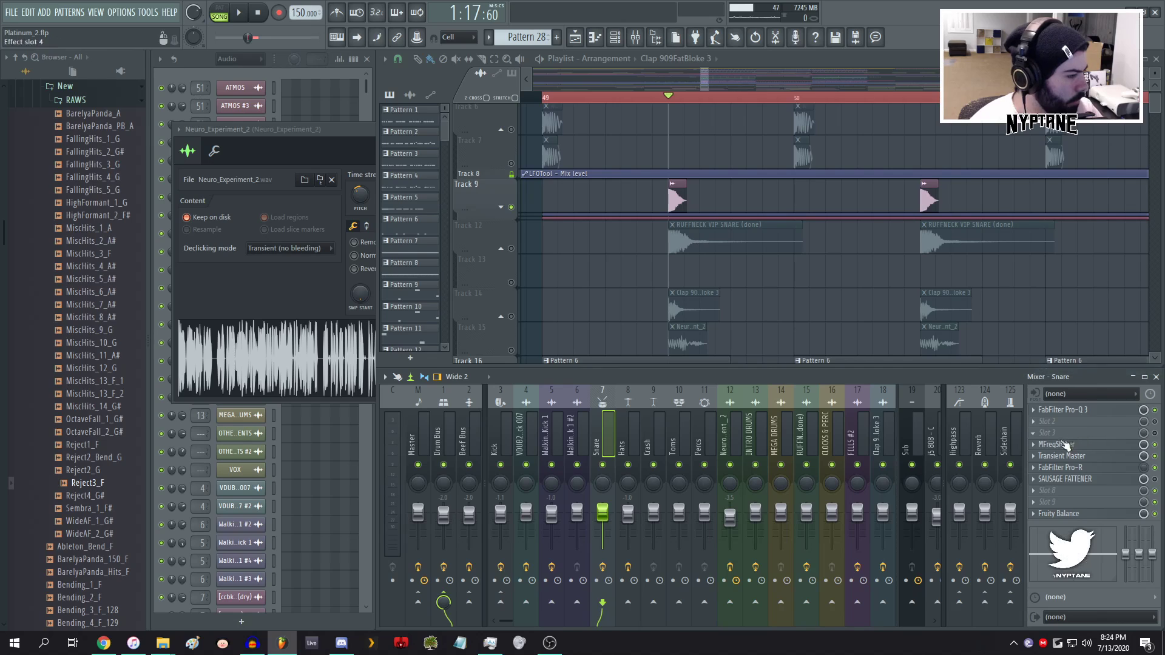
click(1034, 479)
click(1051, 372)
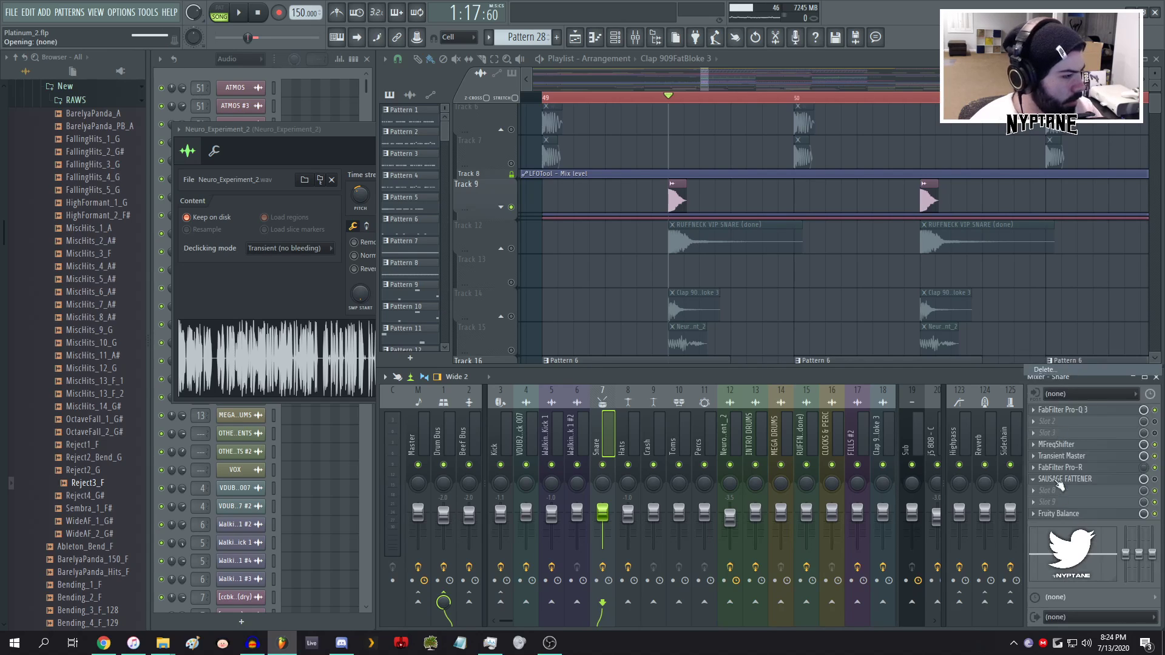
- Move the remaining Snare effects up so MFreqShifter, Transient Master and FabFilter Pro-R follow FabFilter Pro-Q 3 without gaps
scroll(1051, 445, up, 2)
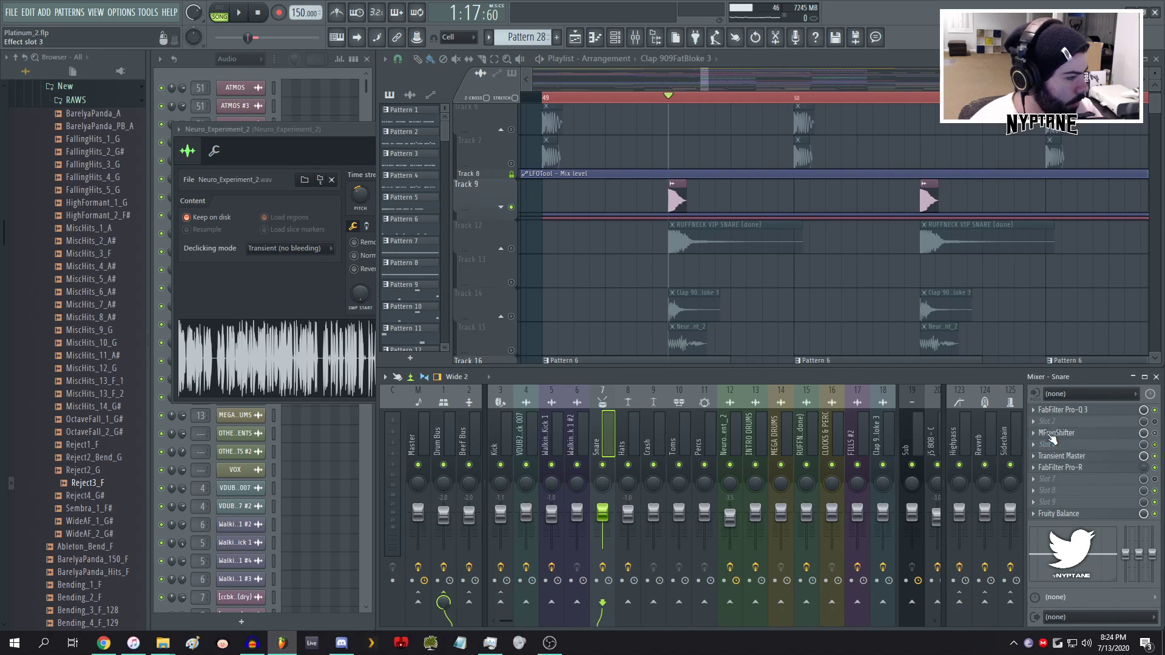
scroll(1051, 457, up, 2)
scroll(1050, 468, up, 2)
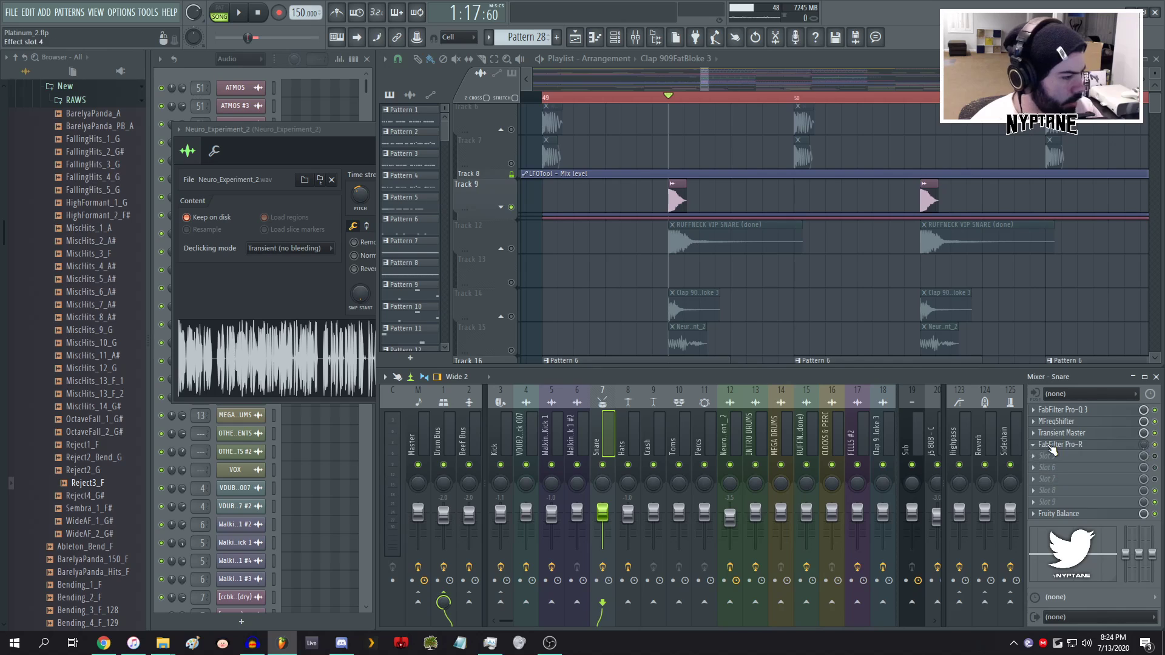
- View the Snare track's FabFilter Pro-Q 3 curve while playing the snare, and close it and replay the sound
key(space)
click(1068, 410)
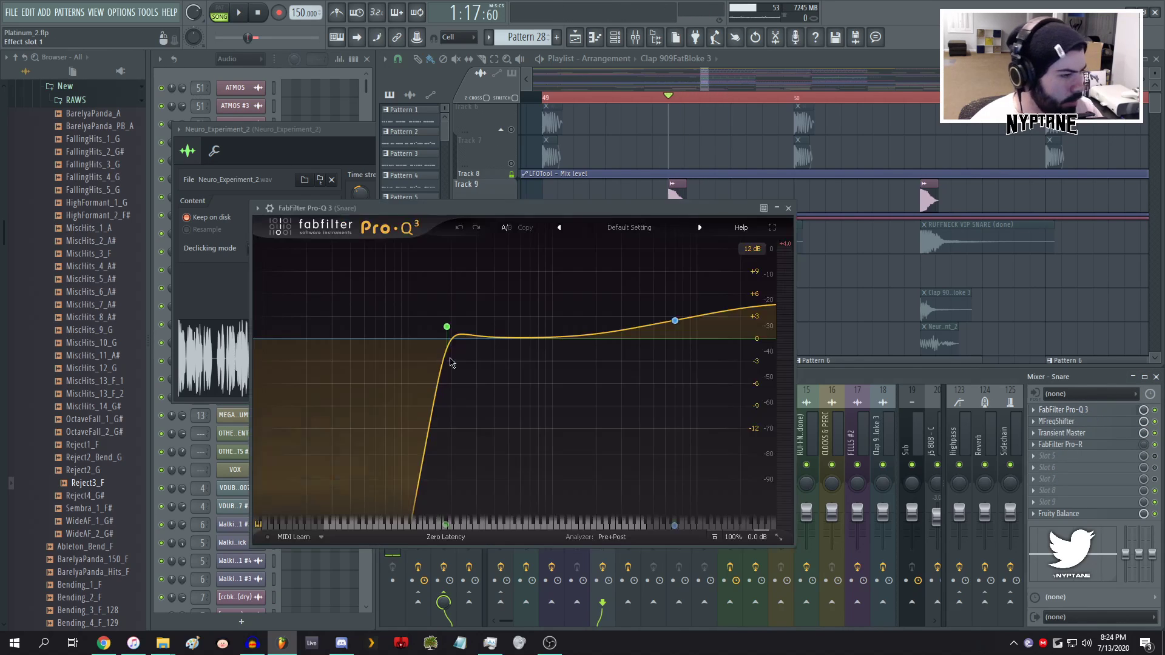
key(space)
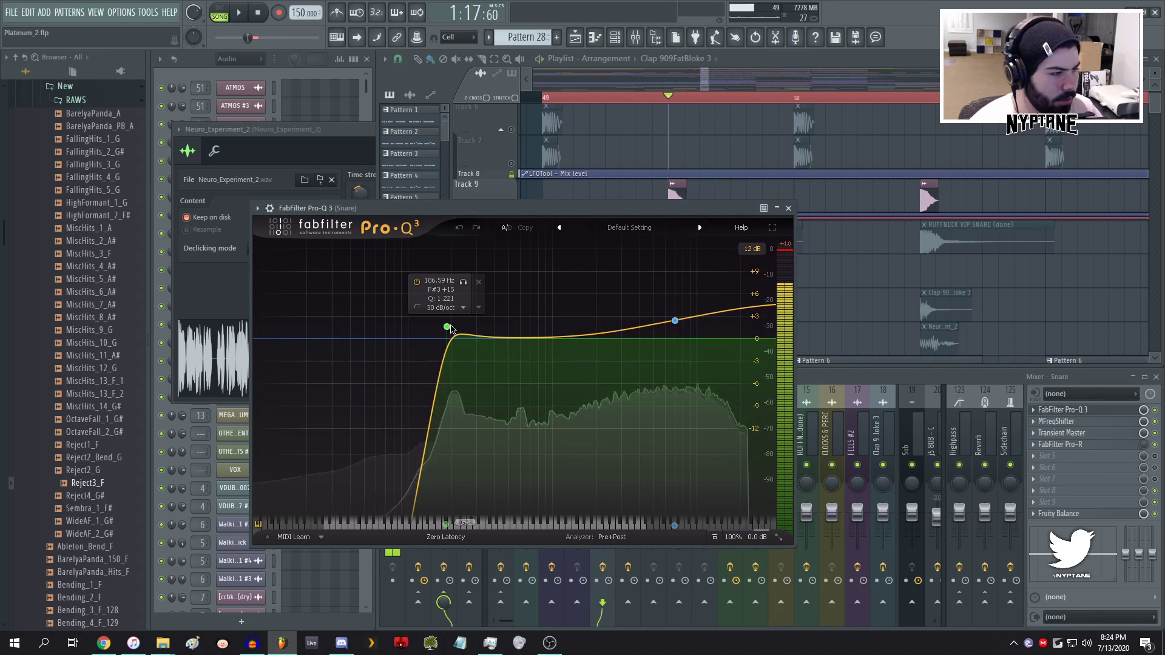
click(788, 208)
key(space)
key(space)
key(space)
key(space)
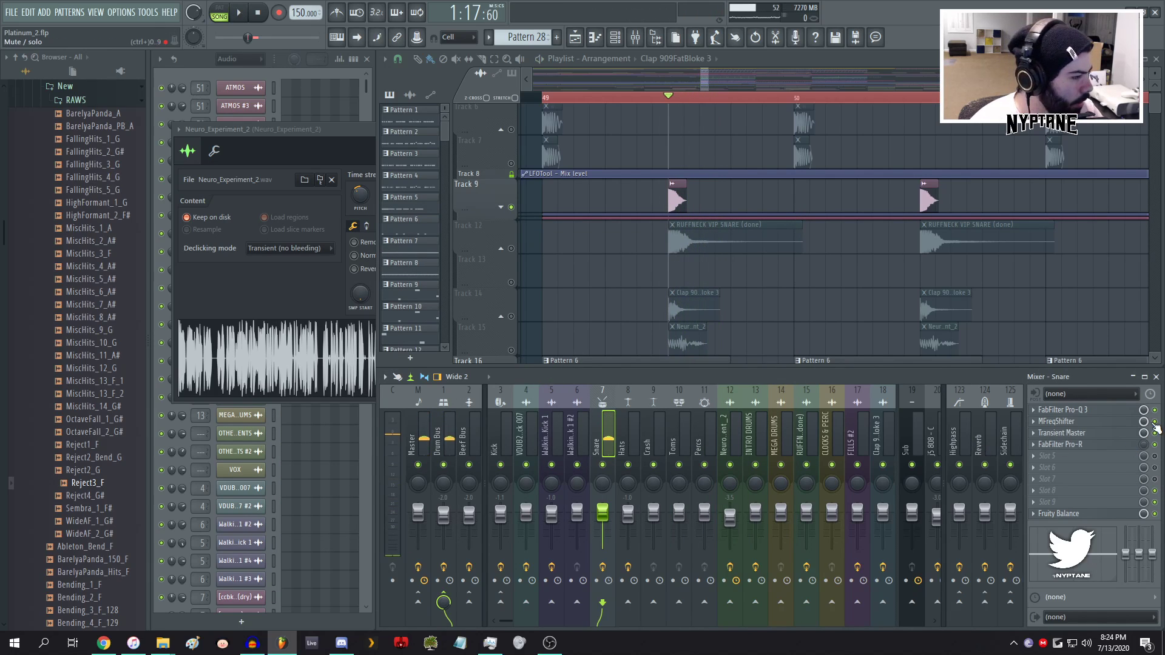
- View the Snare track's MFreqShifter settings during playback and close the plugin
click(1059, 422)
key(space)
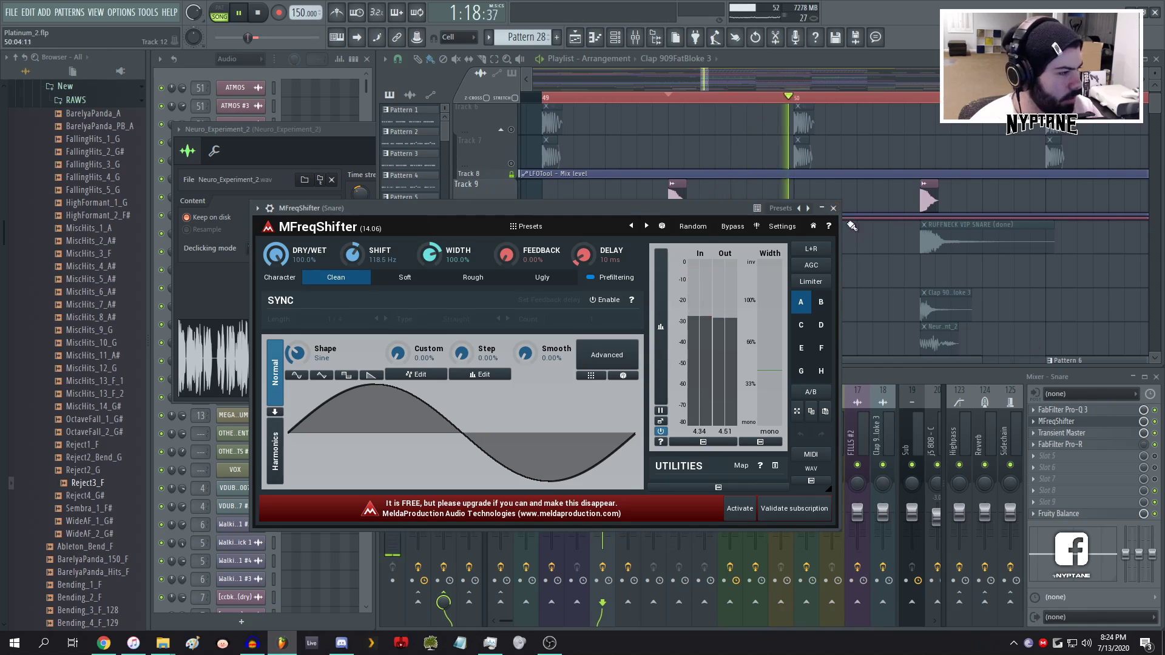
click(834, 208)
key(space)
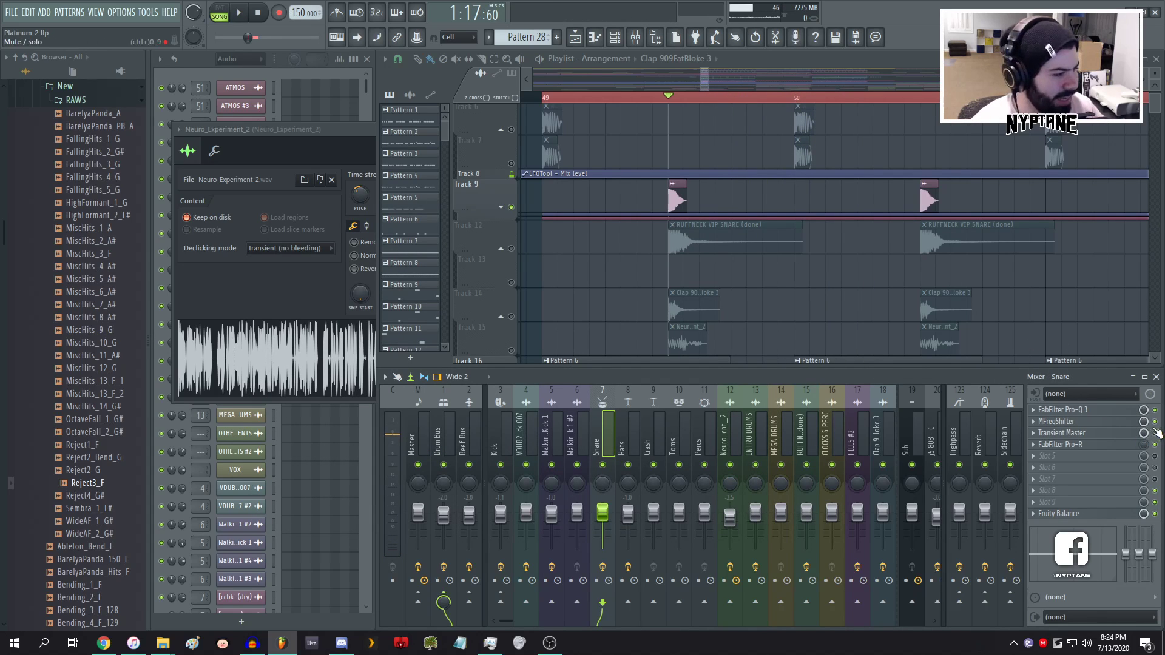
- Replay the snare with and without MFreqShifter to compare the sound
key(space)
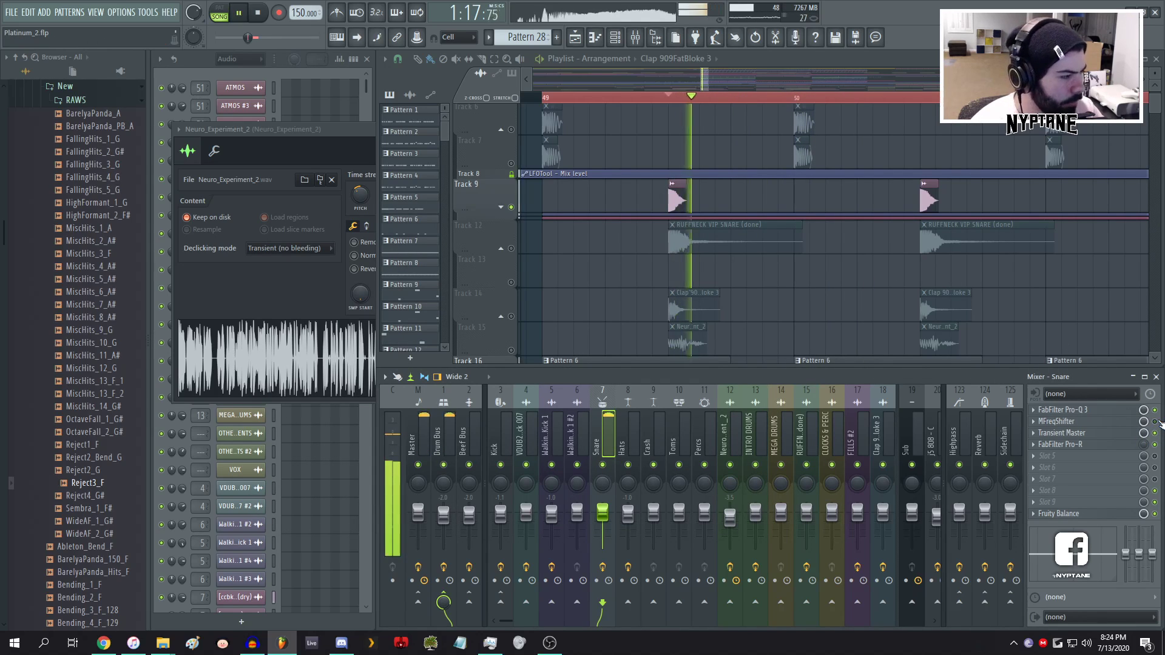
key(space)
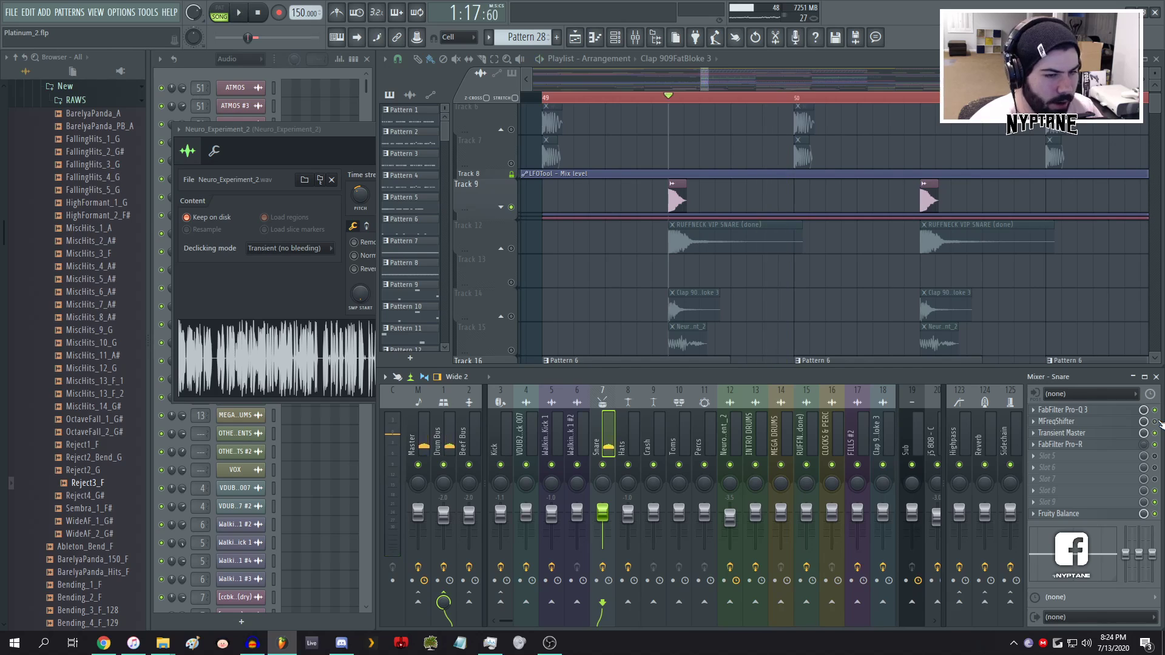
key(space)
key(space)
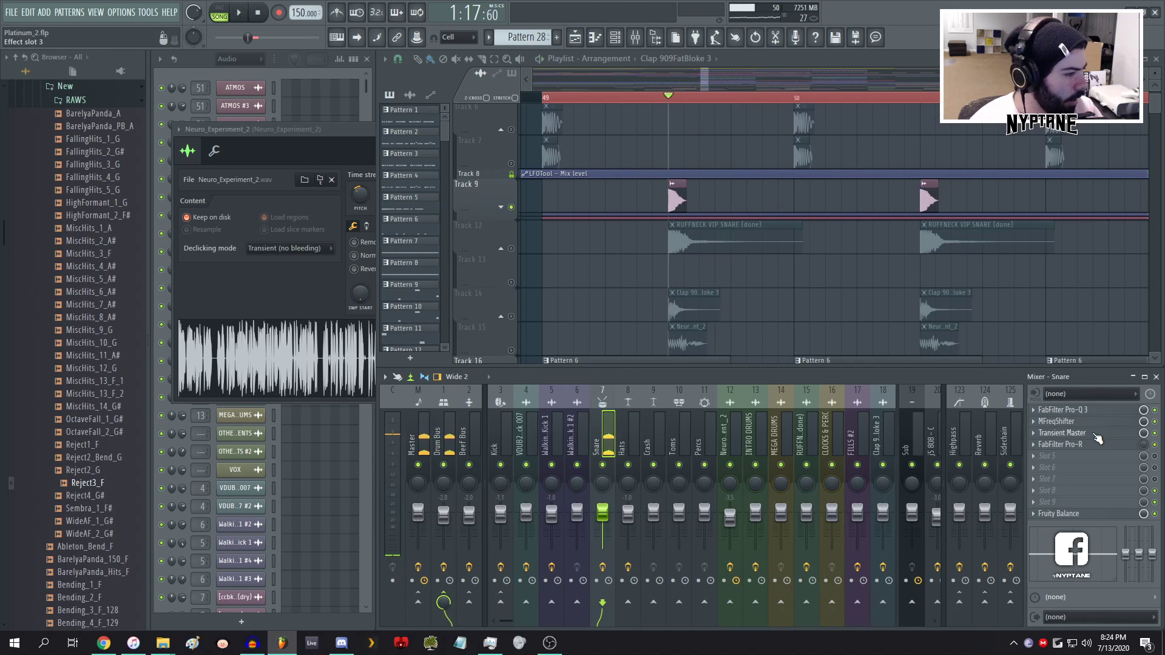
- Open the Snare track's Transient Master and close the Neuro_Experiment_2 sampler window behind it
click(1097, 434)
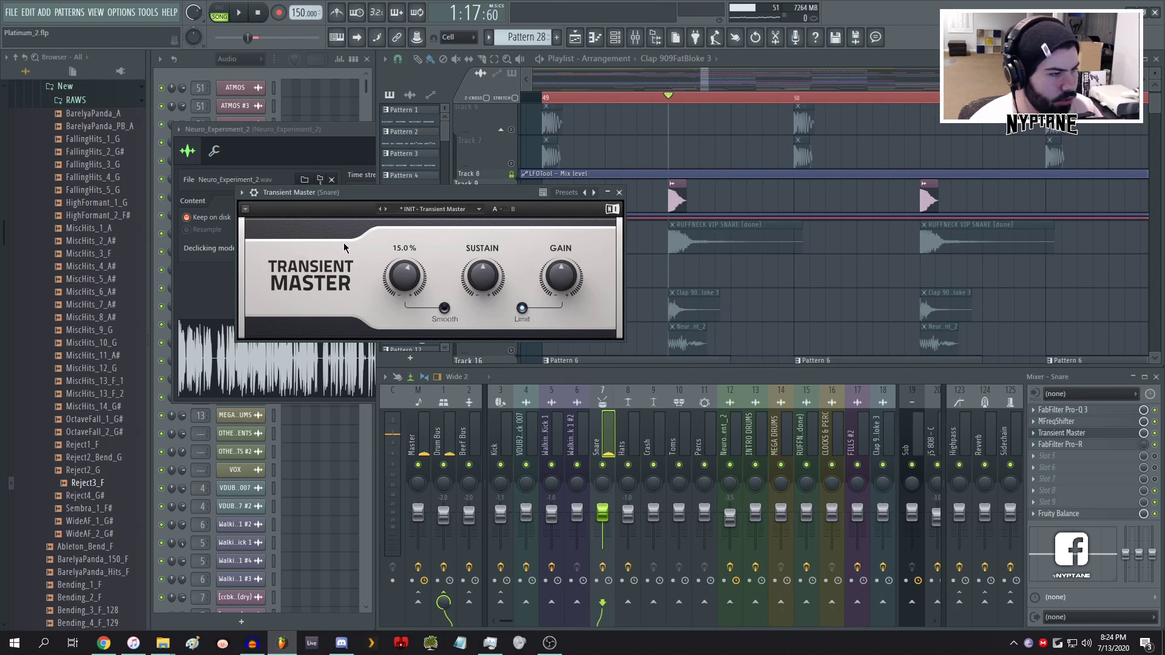
click(311, 145)
click(513, 129)
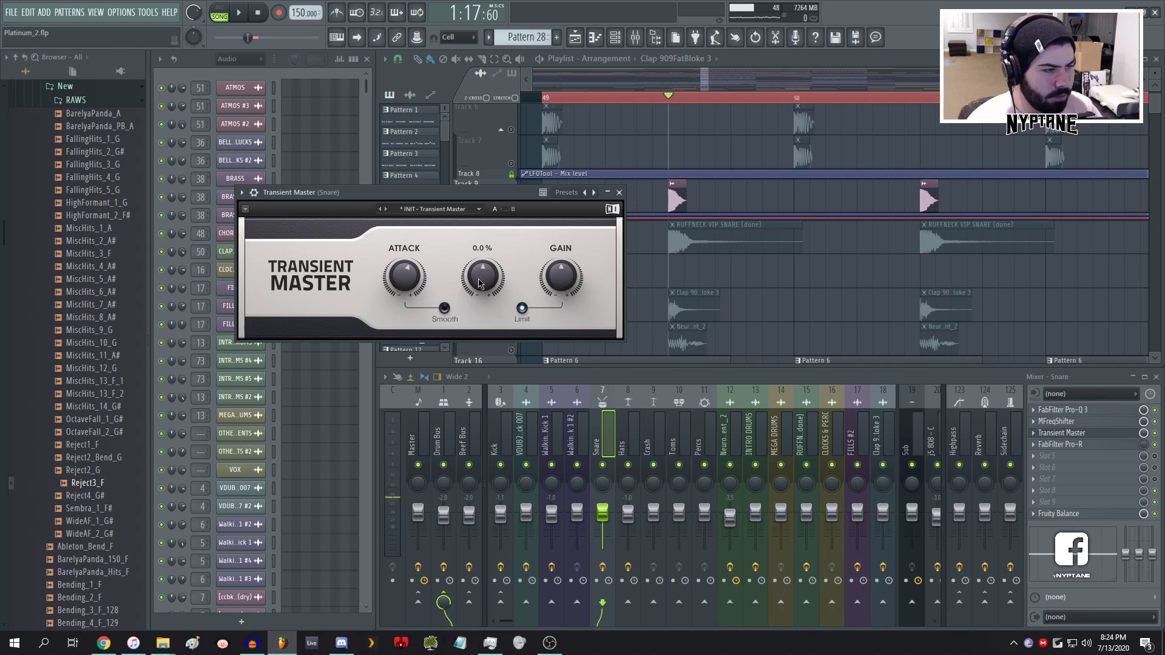
- Raise the Transient Master attack to 100% and play the snare to demonstrate the exaggerated transient
drag(358, 189, 394, 187)
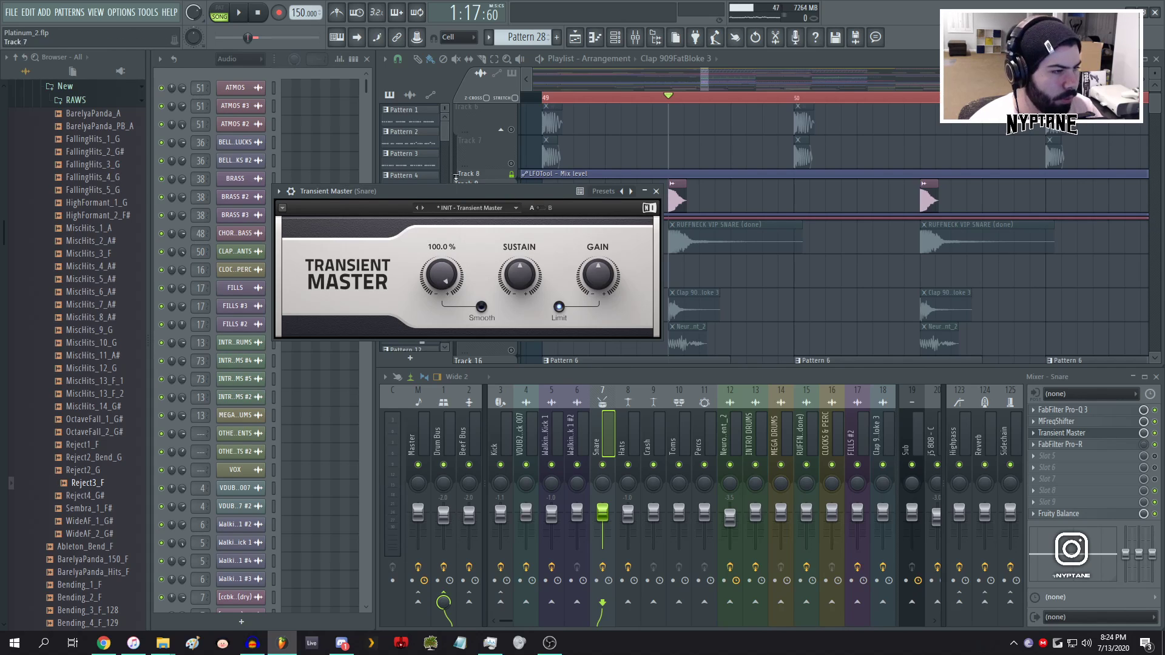
key(space)
click(419, 437)
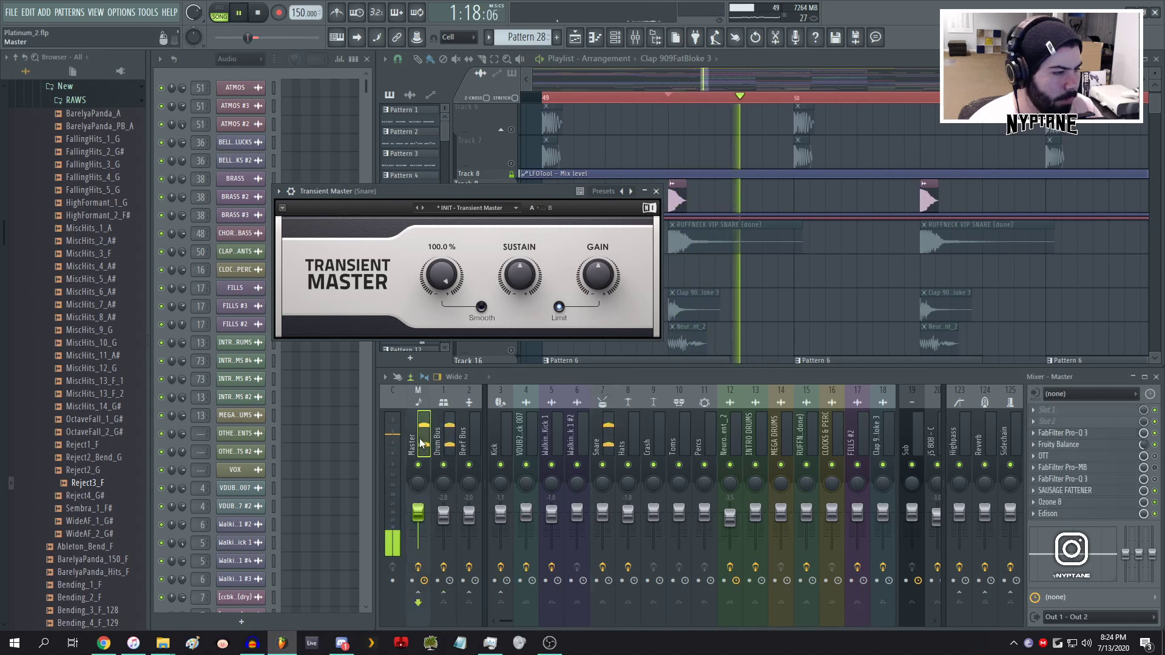
click(455, 194)
key(space)
- Lower the Transient Master attack on the Snare track, close the plugin and replay the snare
drag(423, 344, 418, 357)
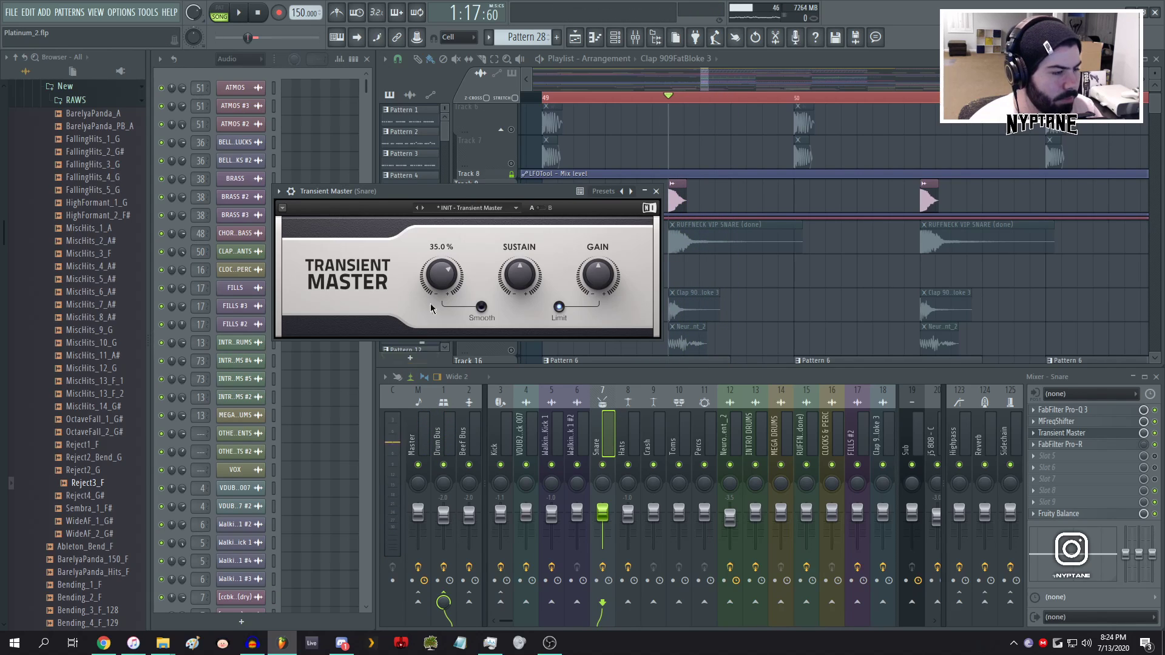
drag(438, 290, 421, 303)
click(657, 192)
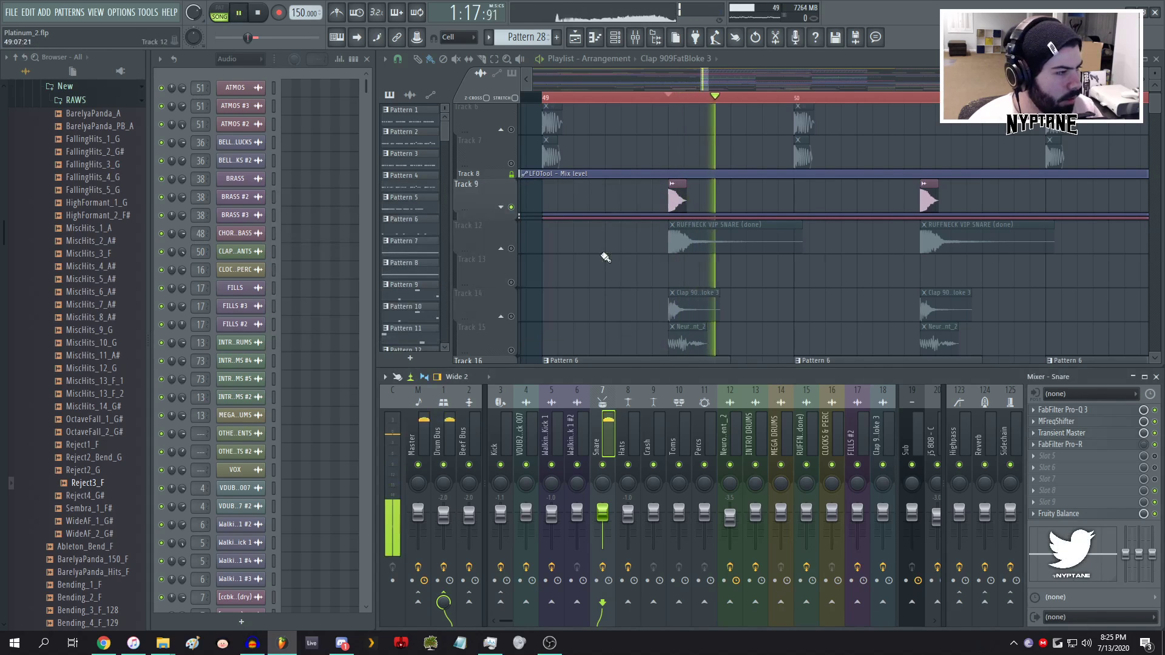
key(space)
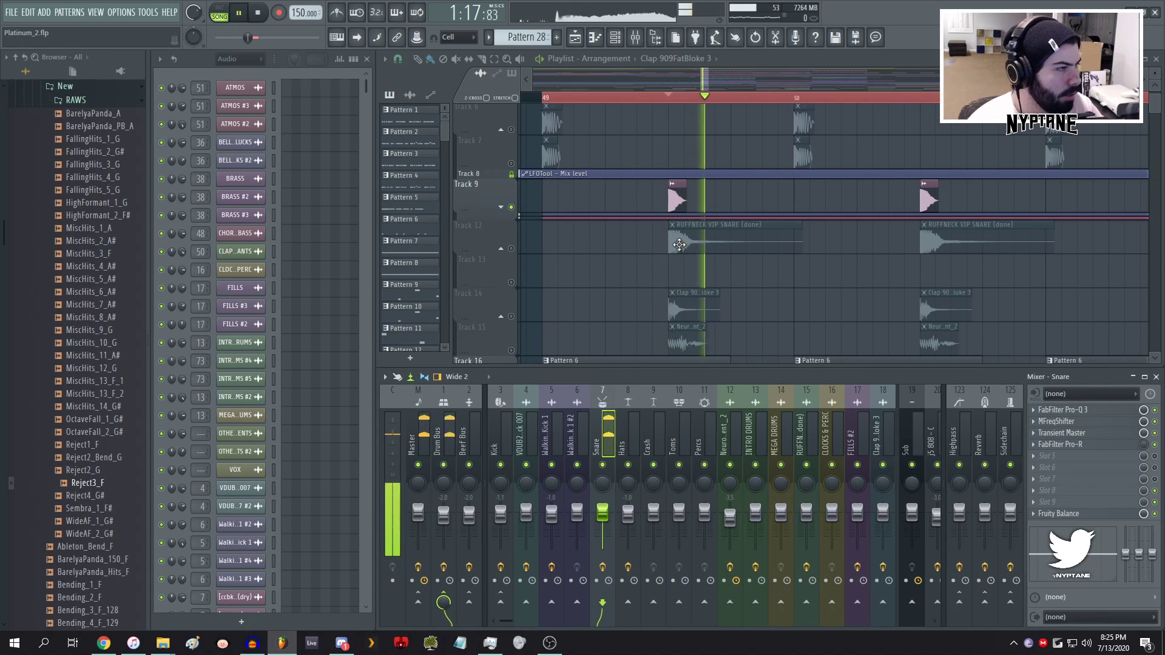
key(space)
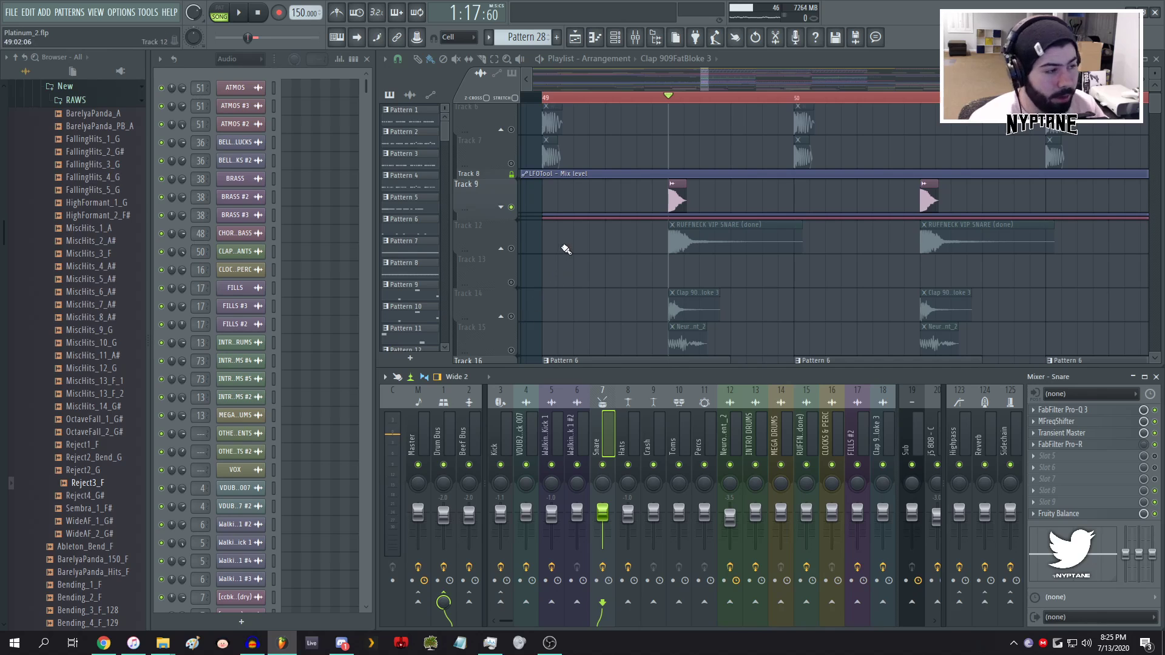
- Clear the playlist time selection that starts at bar 49
scroll(592, 252, down, 3)
scroll(583, 203, down, 7)
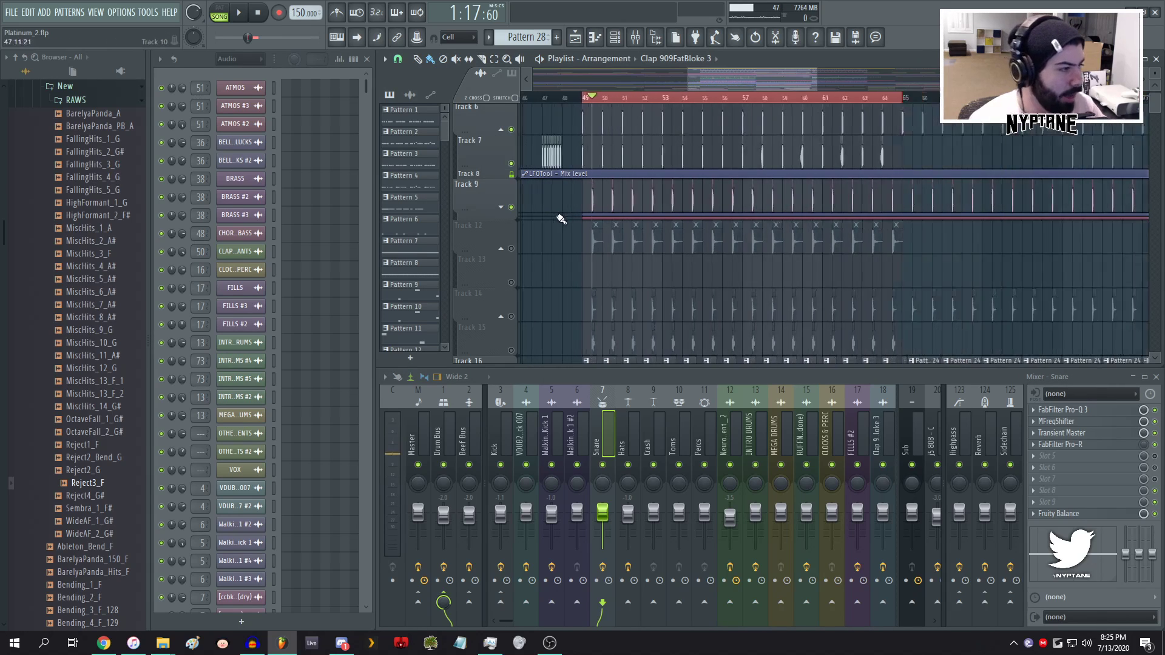
scroll(866, 223, up, 2)
click(683, 99)
ctrl+click(683, 99)
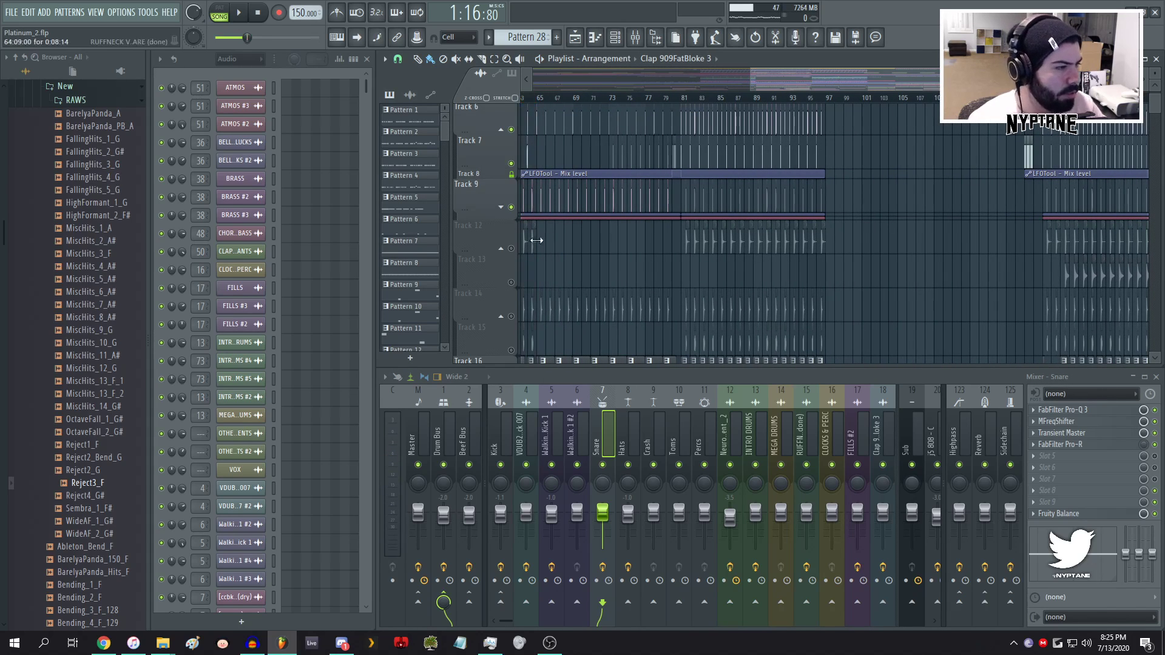
- Unmute all playlist tracks and play the full mix from bar 82
click(513, 248)
click(688, 99)
scroll(717, 164, up, 2)
scroll(698, 182, up, 4)
key(space)
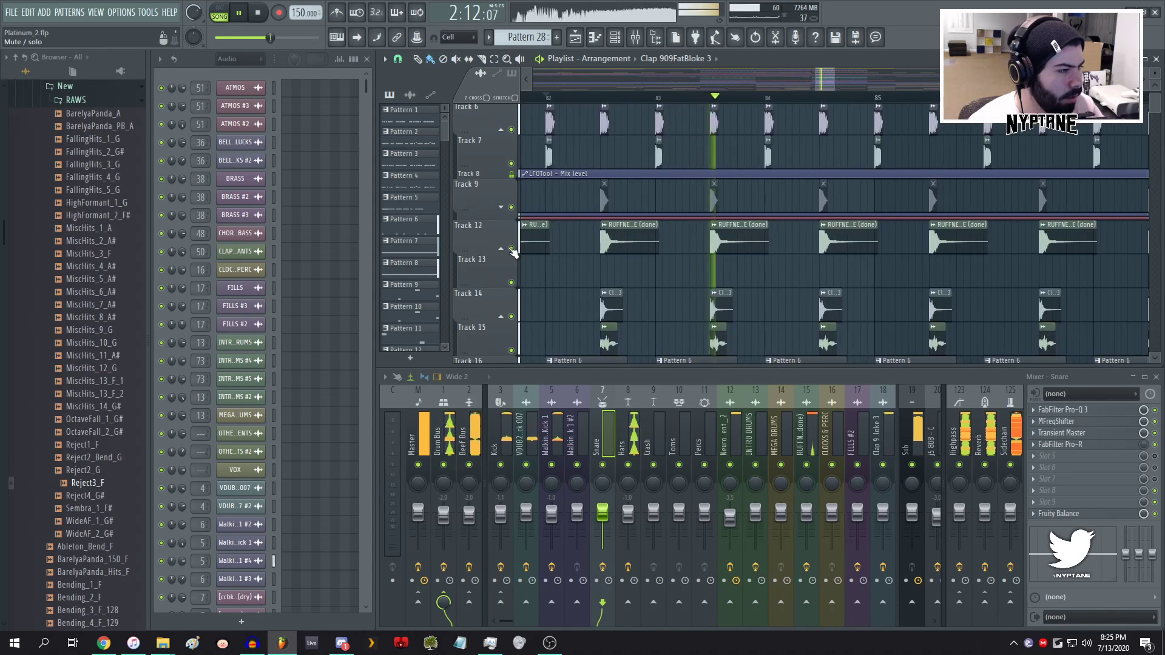
- Solo Track 12 and audition the RUFFNECK VIP SNARE (done) sample in its channel settings
key(space)
scroll(617, 271, up, 1)
double_click(601, 313)
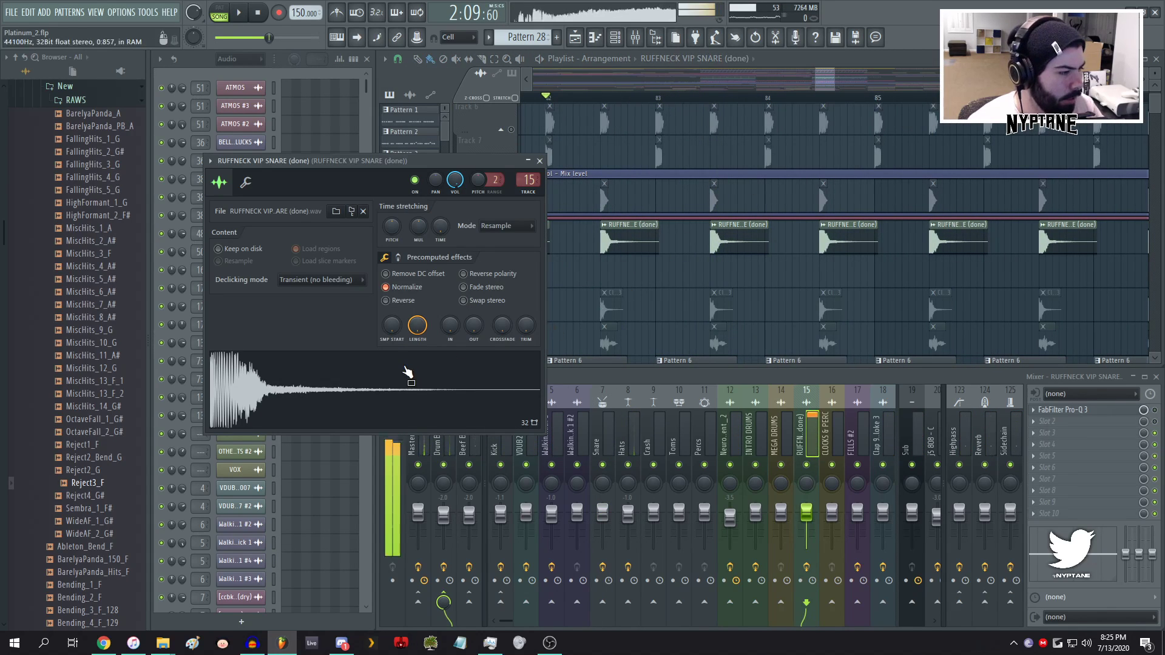
click(540, 161)
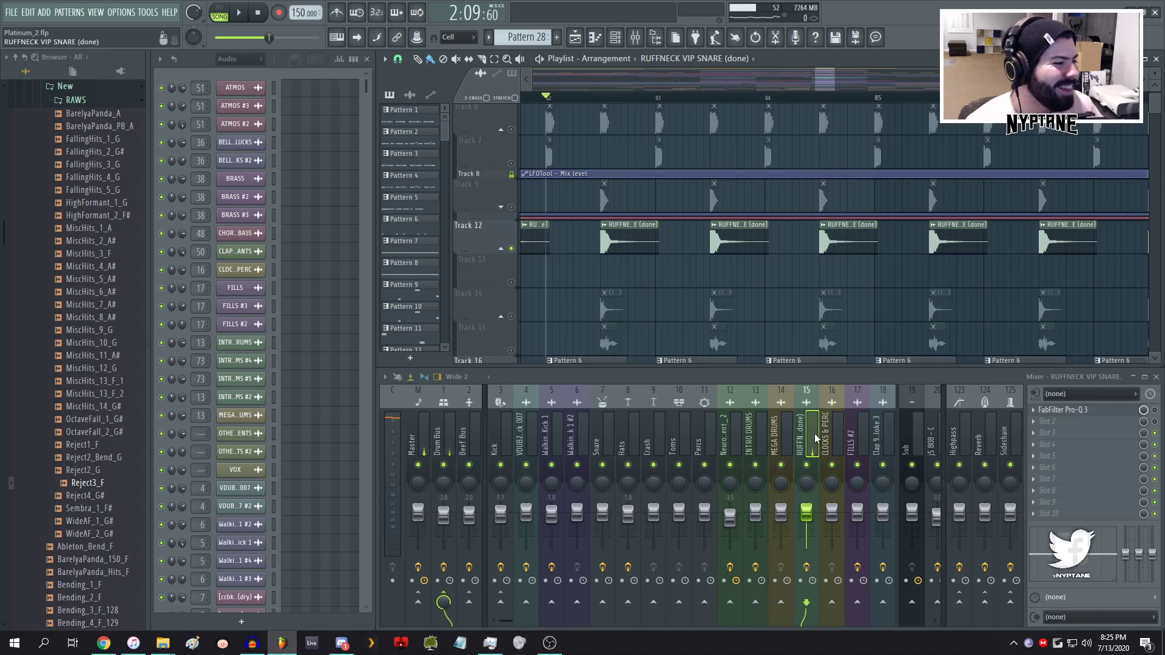
- View the effects chains of the Drum Bus, INTRO DRUMS and Neuro_Experiment_2 mixer tracks and briefly play the soloed snare
click(446, 437)
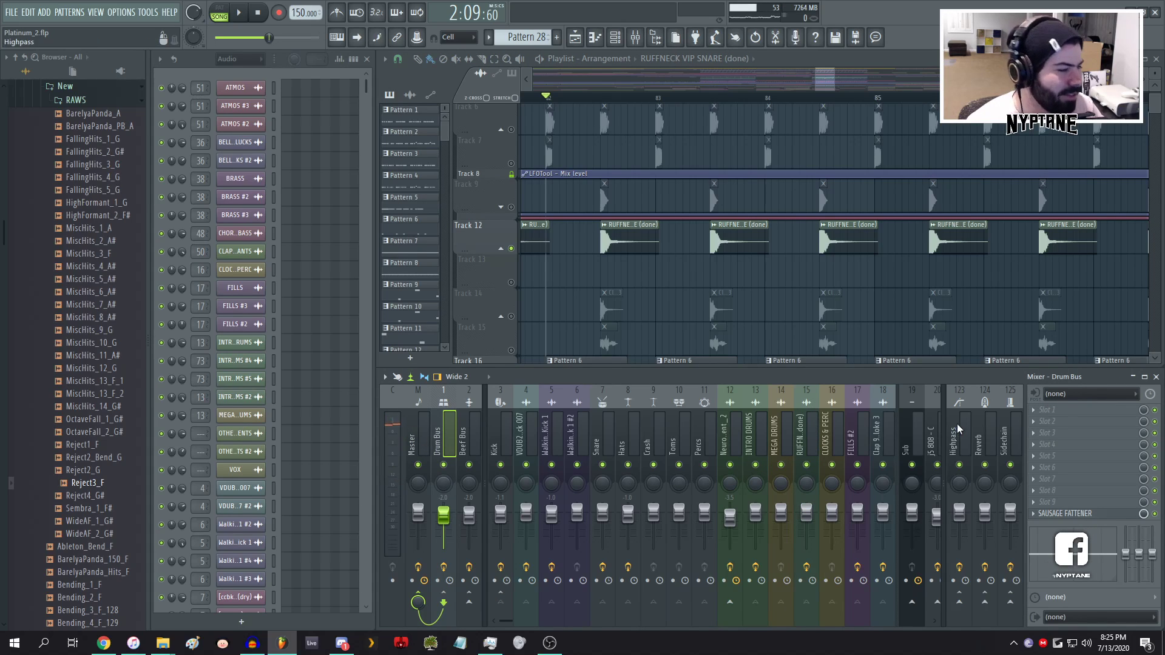
click(745, 430)
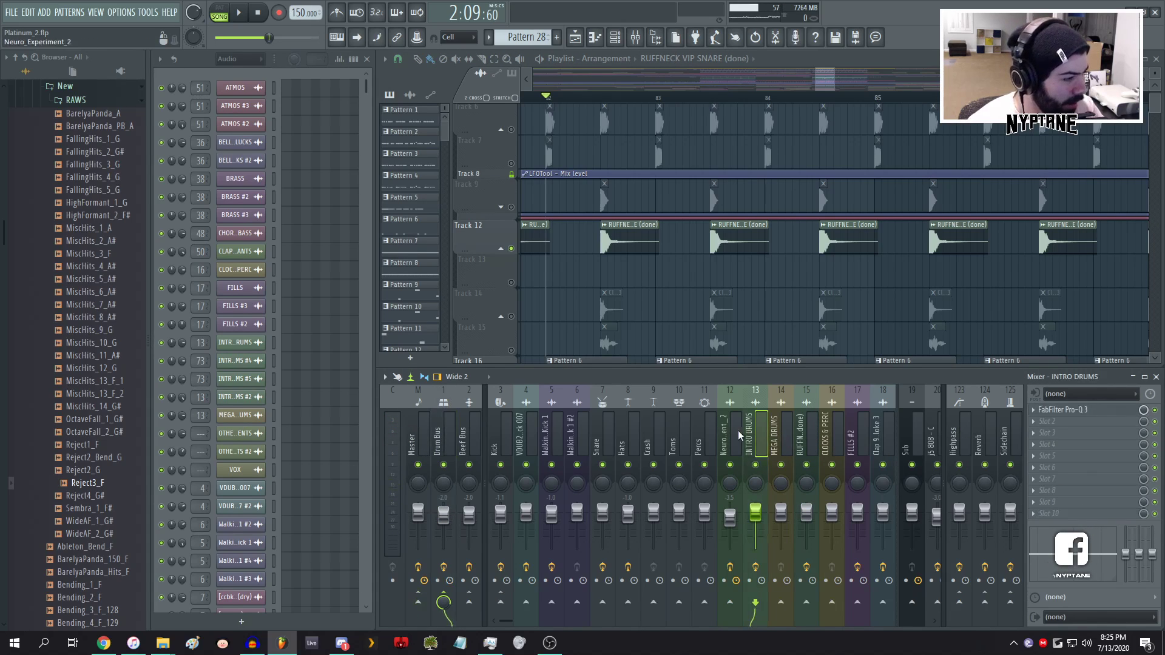
click(738, 433)
key(space)
key(space)
- Check the RUFFNECK VIP SNARE mixer track's FabFilter Pro-Q 3 and close it
click(802, 434)
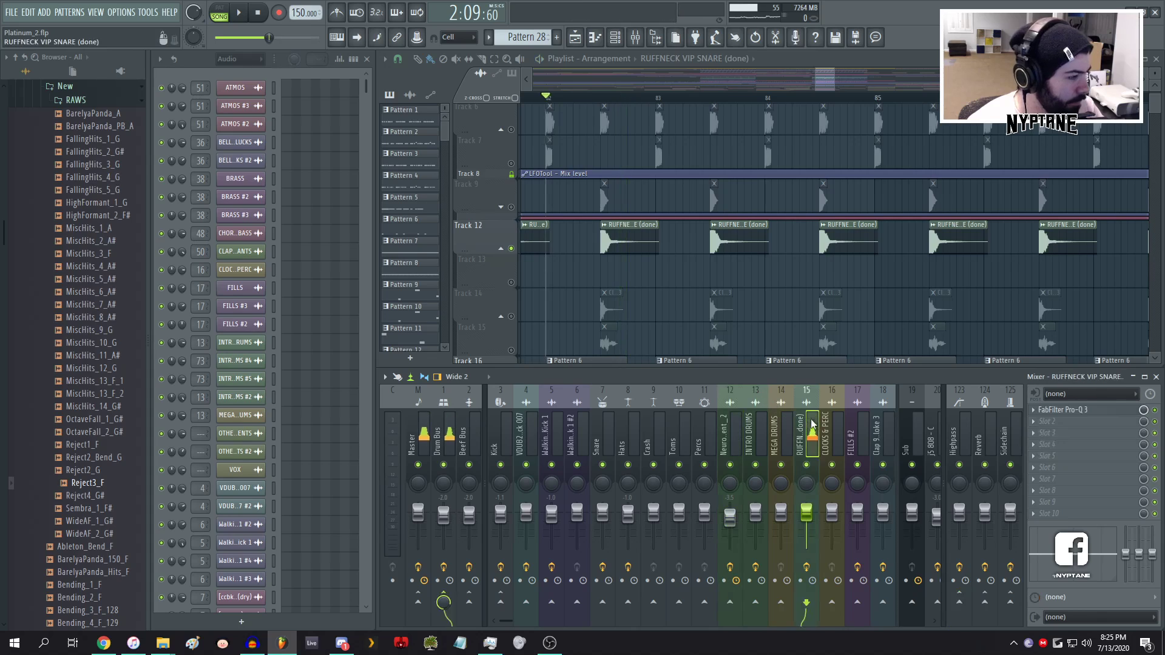
click(1092, 411)
click(1095, 415)
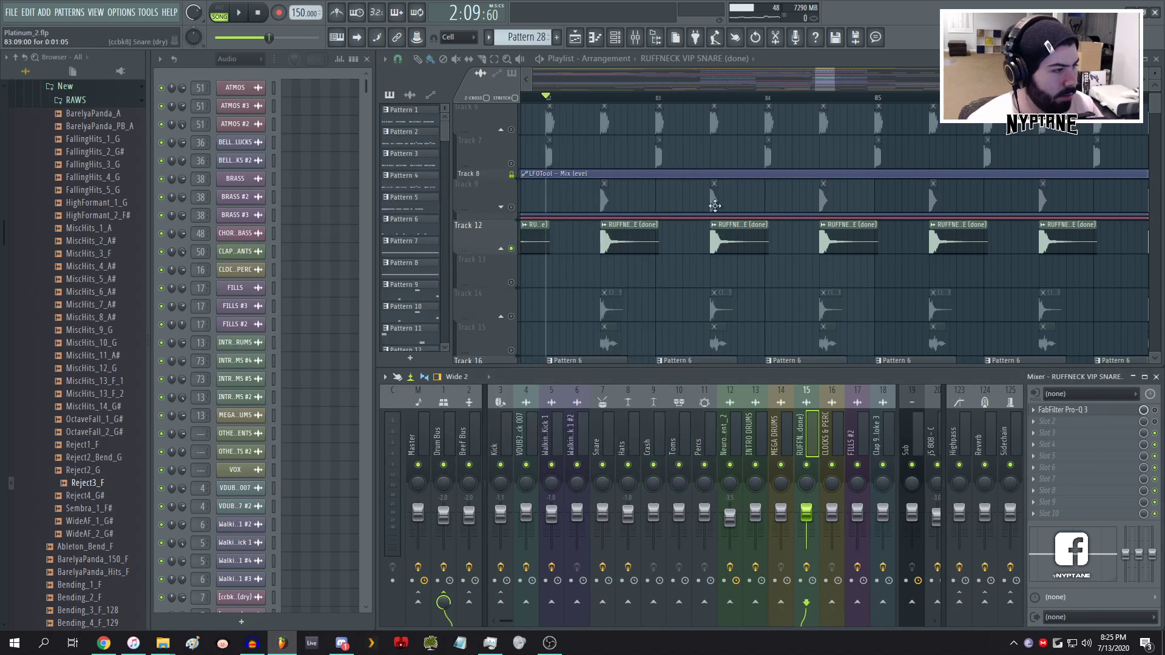
- Reopen the RUFFNECK VIP SNARE (done) sample from Track 12, audition its waveform twice and close it
double_click(640, 251)
click(404, 415)
click(406, 415)
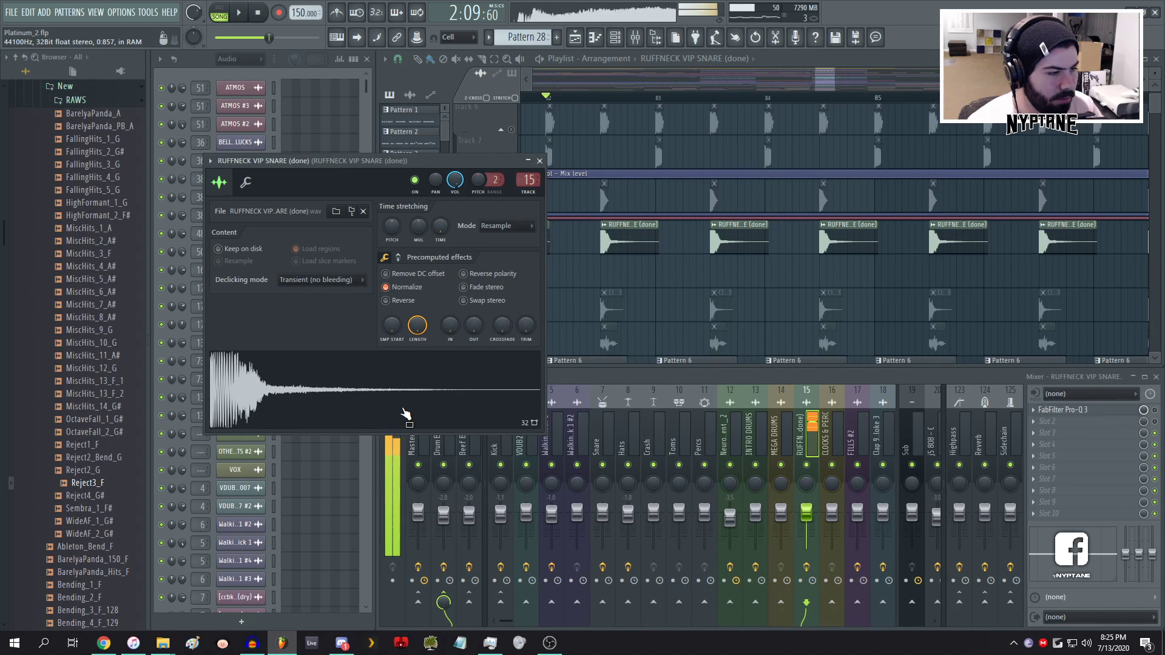
click(541, 161)
- Play the soloed Track 12 snare from bar 82, and unsolo it to hear it in the full mix
scroll(654, 286, down, 5)
key(space)
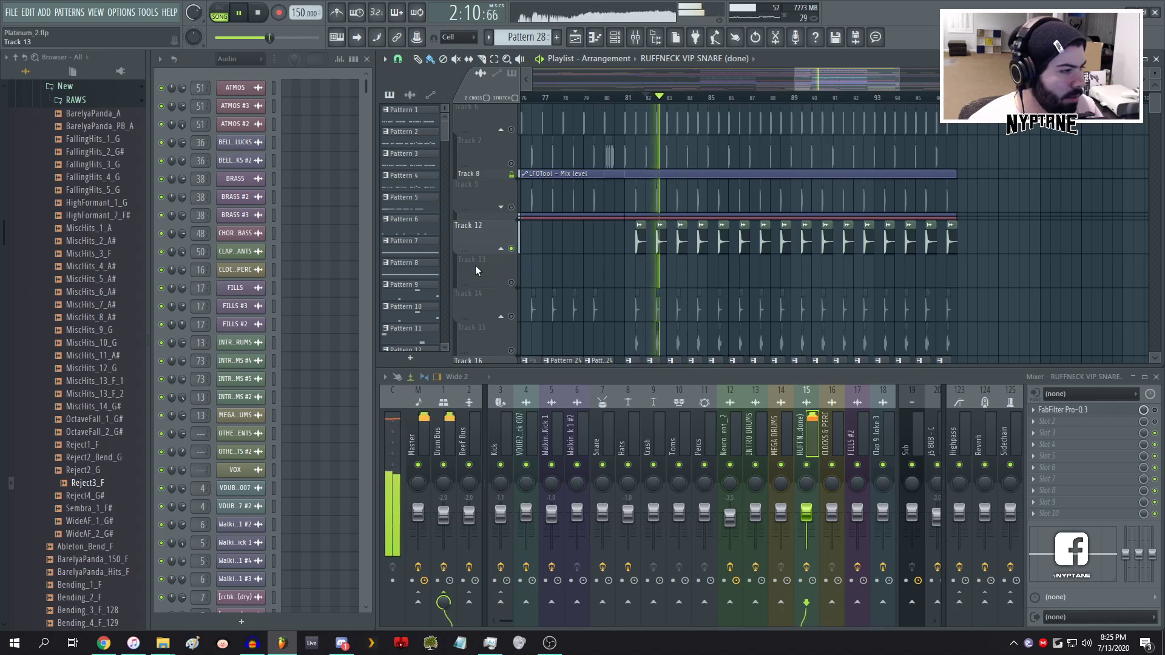
right_click(512, 249)
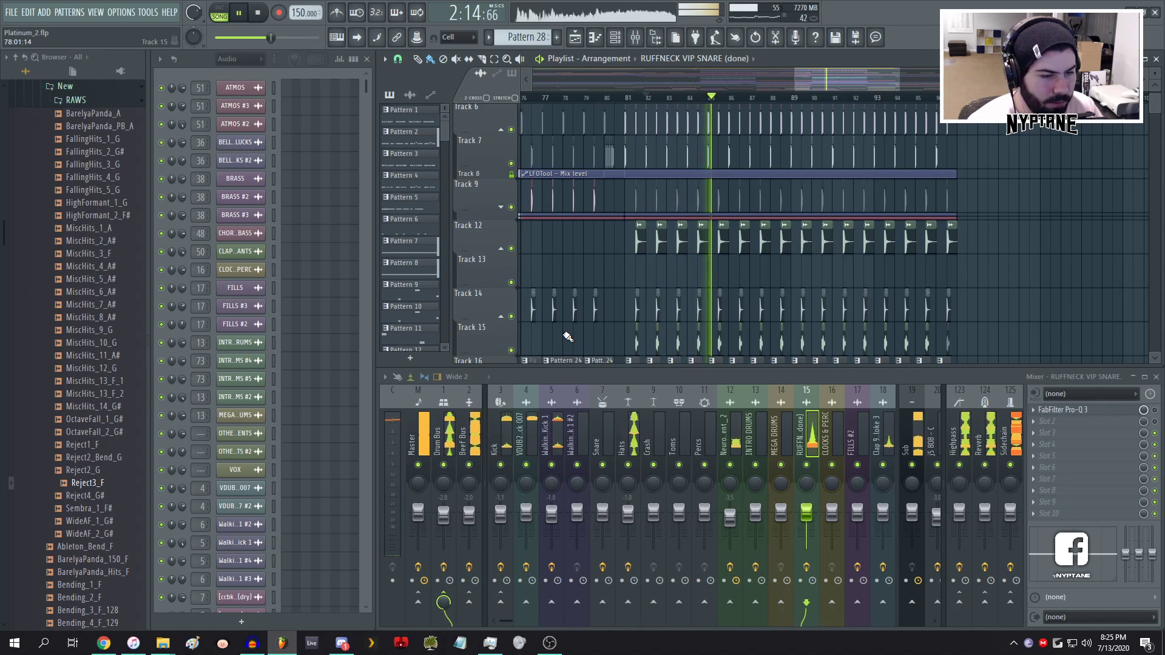
key(space)
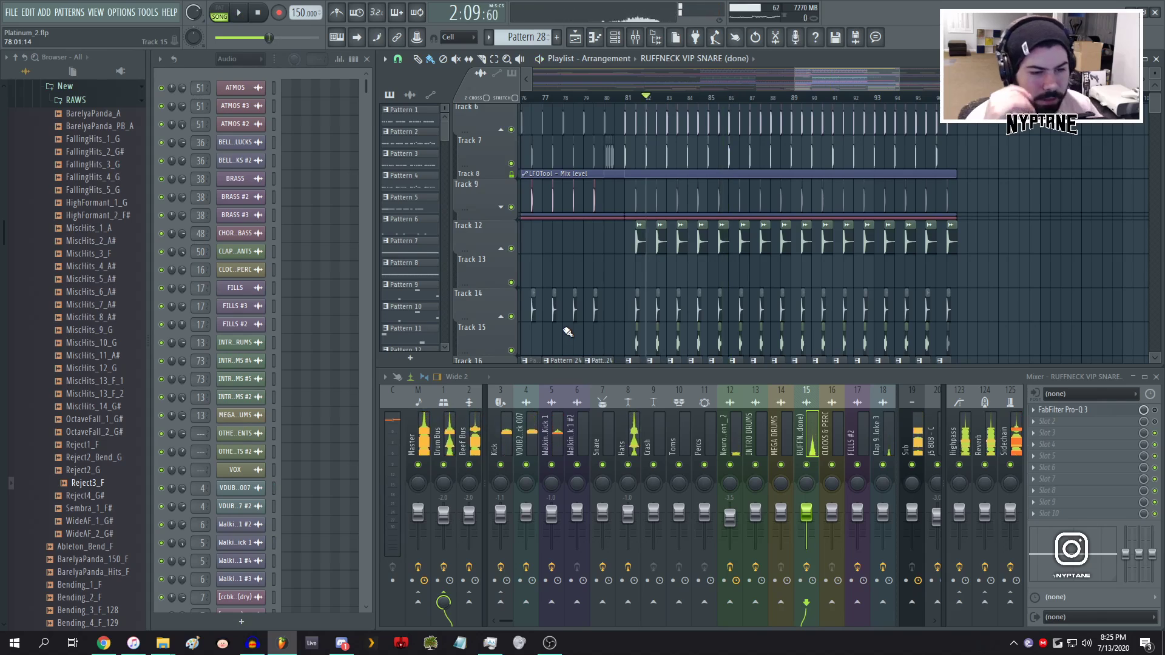
- View the effects chains of the Kick, VDUB2 Kick 007, Walkin Stoopid Kick 1 and Snare mixer tracks, and check the Snare's MFreqShifter
click(501, 434)
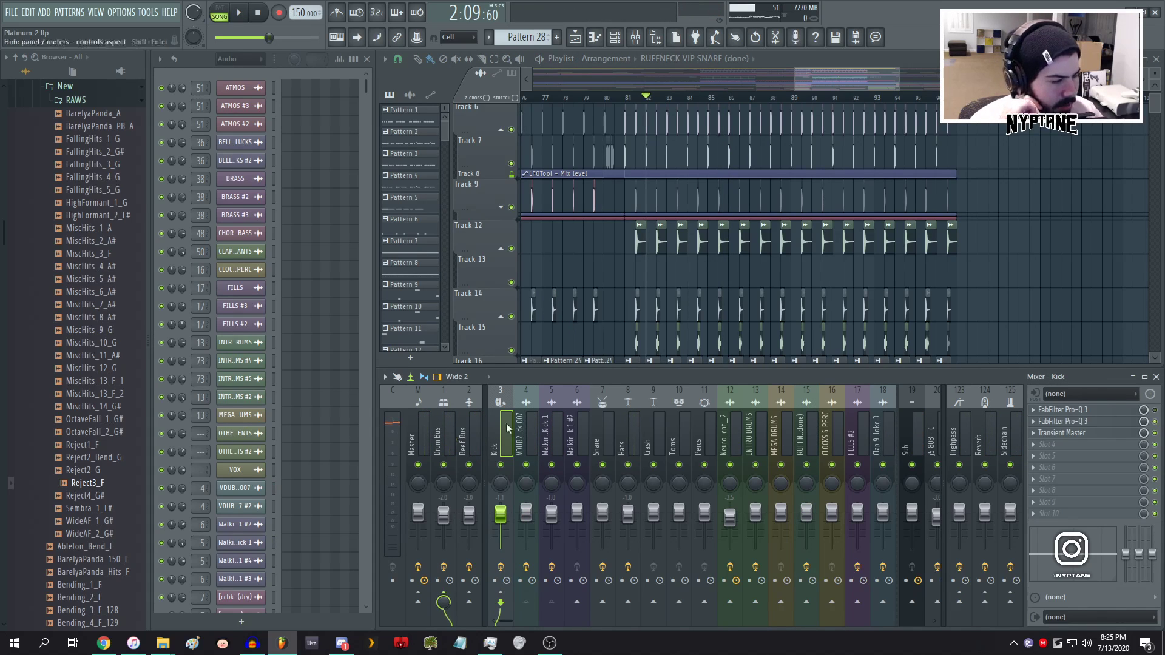
click(556, 432)
click(503, 428)
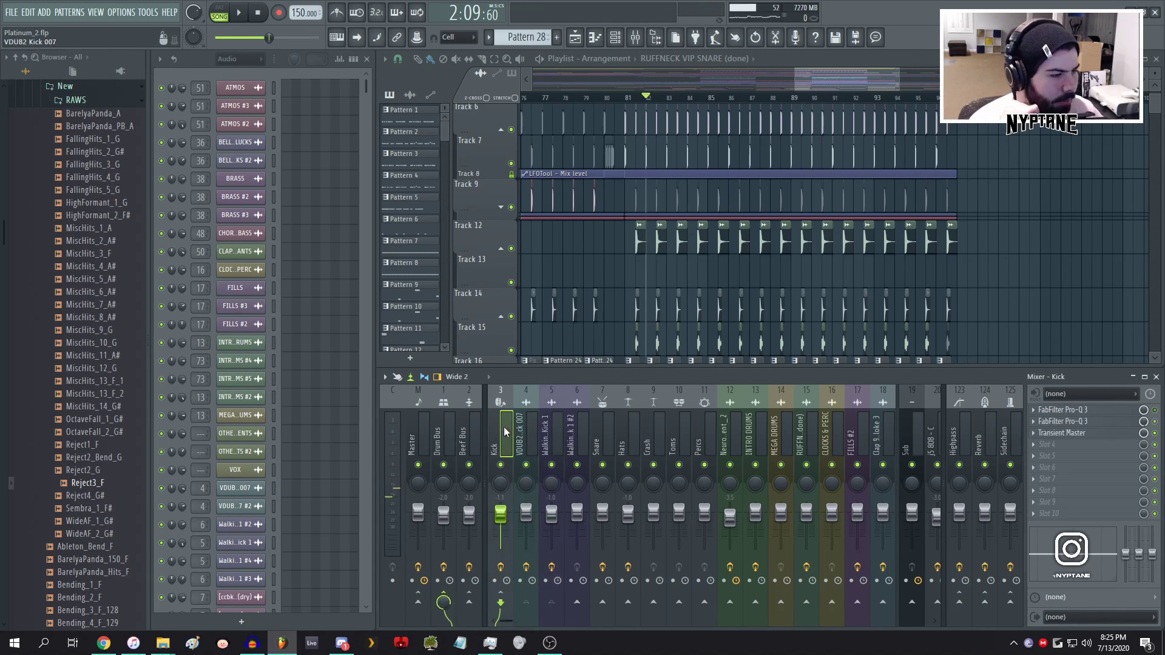
click(526, 429)
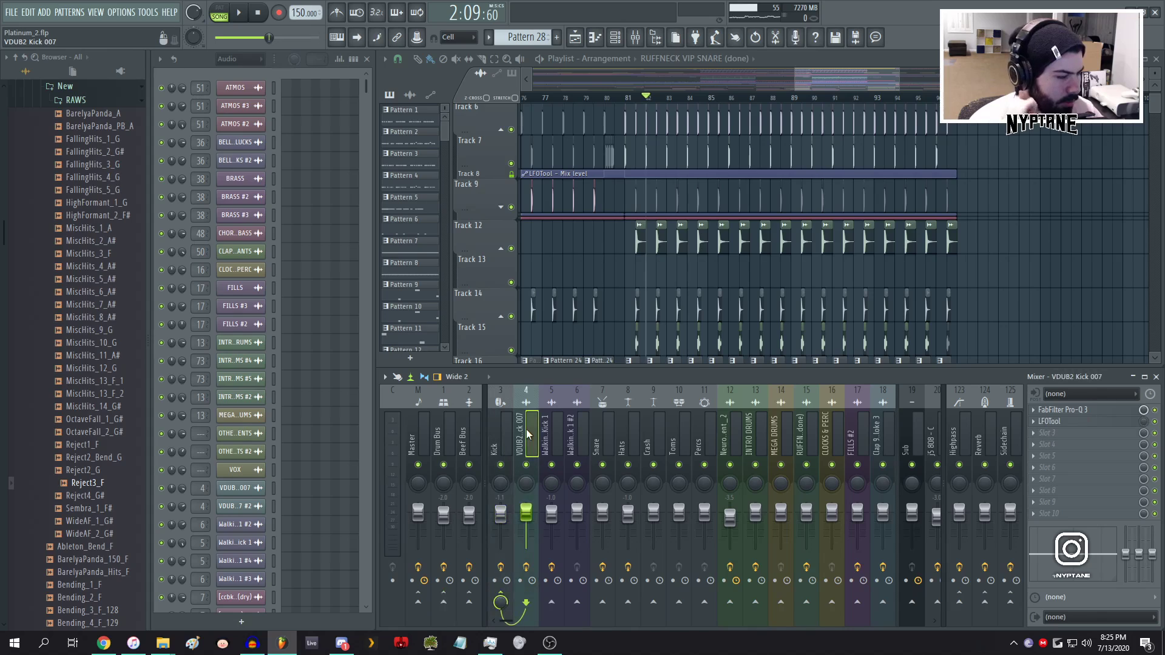
click(505, 428)
click(555, 432)
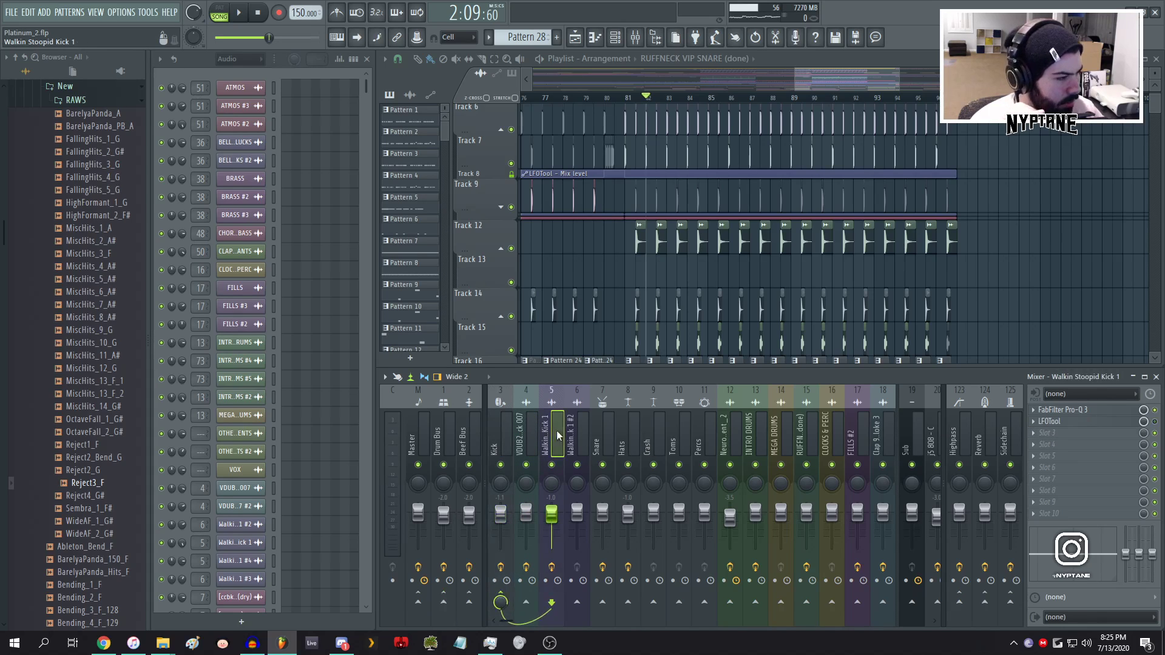
click(601, 431)
click(1056, 421)
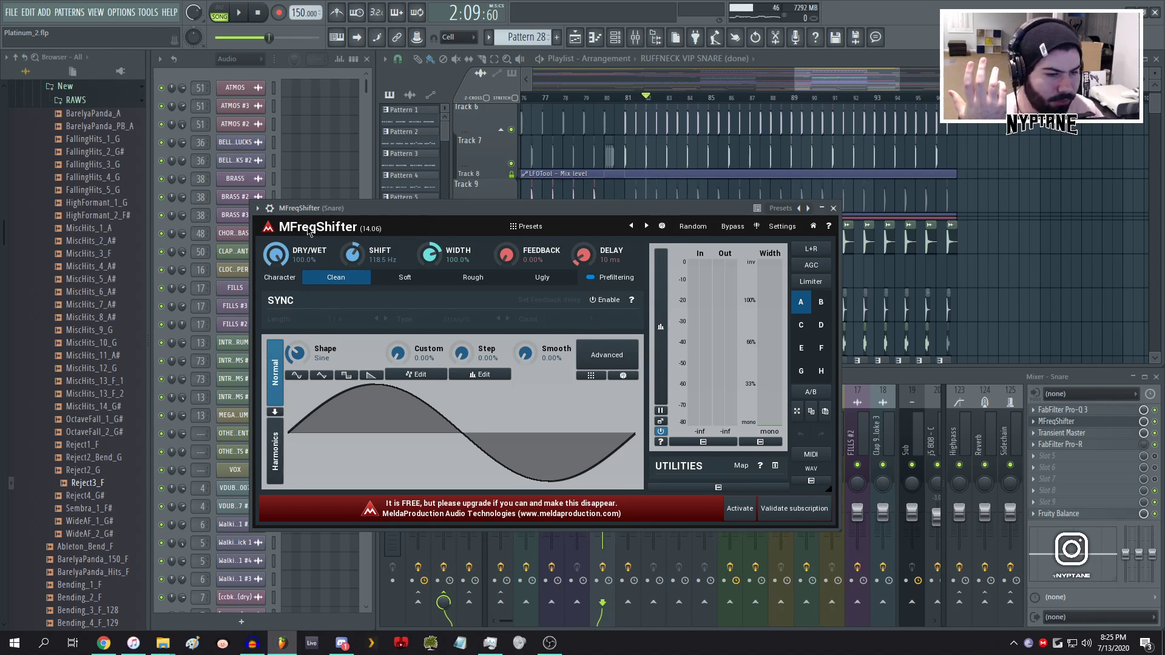
click(834, 208)
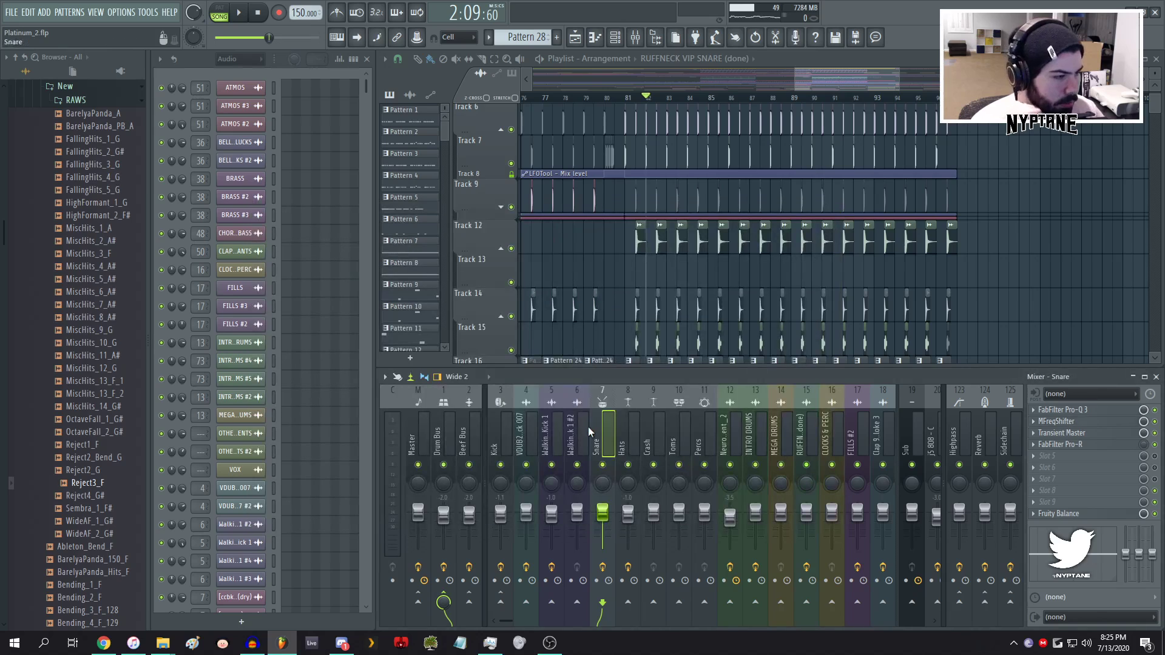
- Try a Frequency Shifter set to -18.3 Hz in slot 5 of the Snare mixer track, and delete it again
click(1059, 456)
click(863, 310)
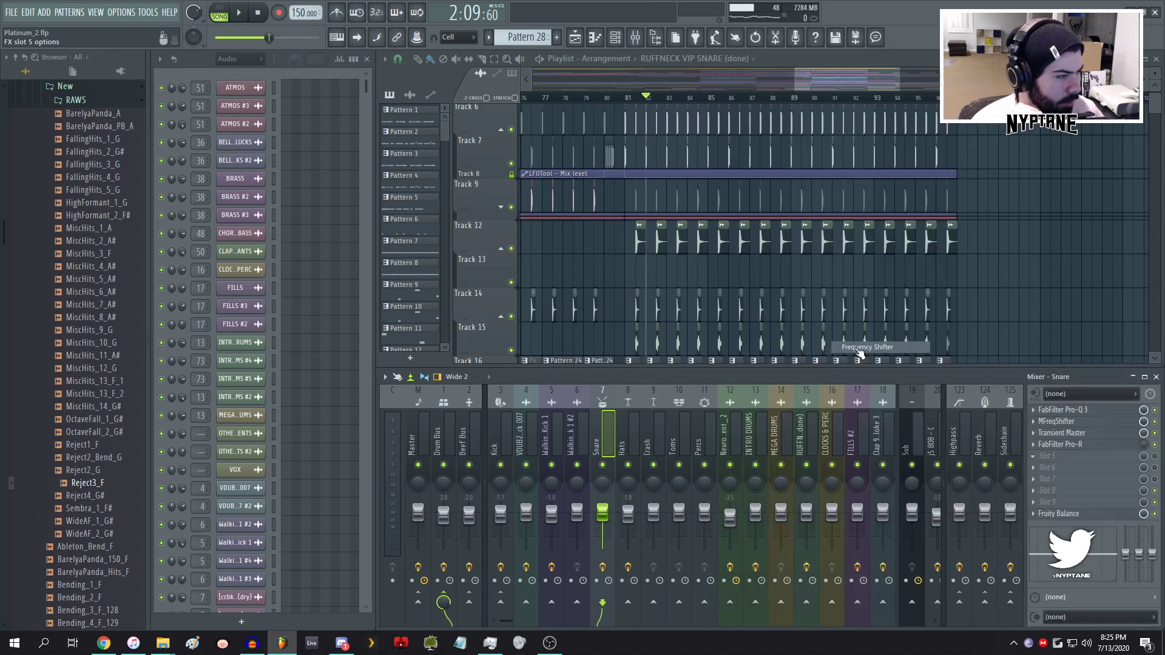
mouse_move(310, 246)
mouse_down()
mouse_move(310, 219)
mouse_move(309, 249)
mouse_up()
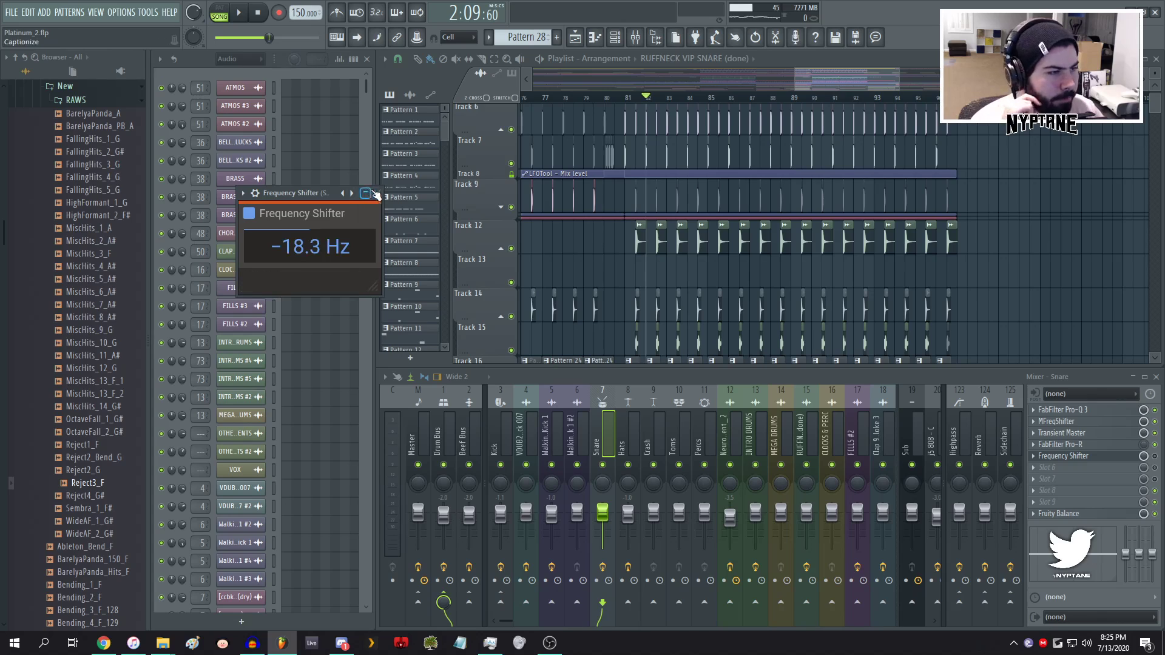
click(377, 193)
right_click(1059, 457)
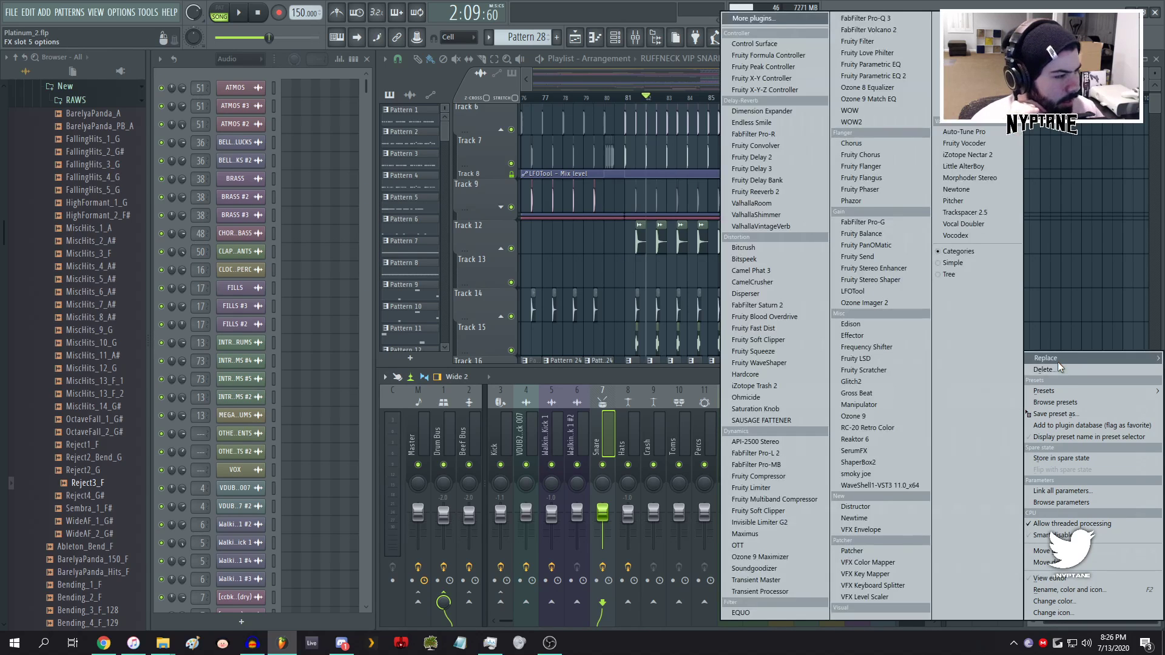
click(1057, 369)
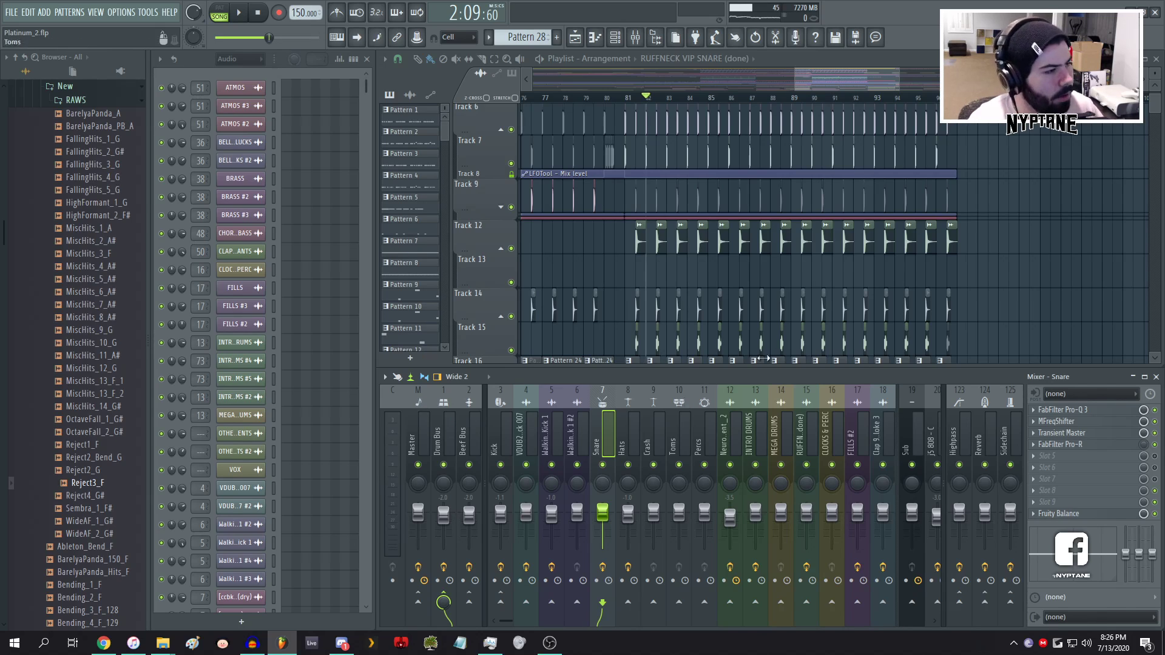
- Briefly play the first drop from bar 49, toggling the solo on Track 12
scroll(830, 161, down, 8)
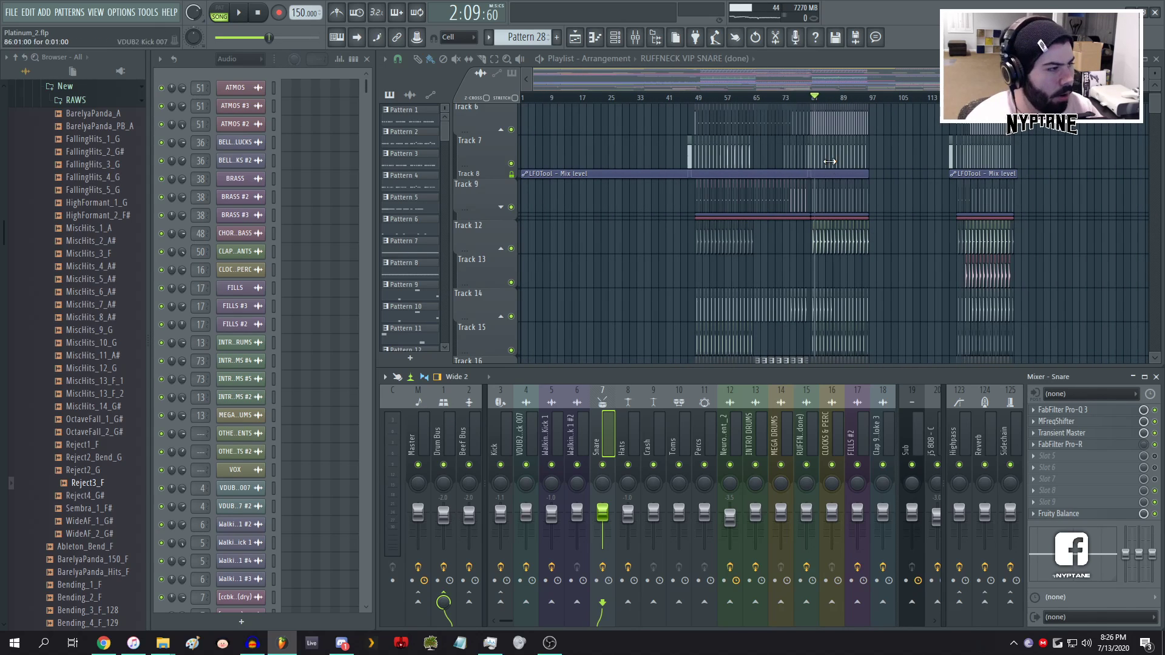
click(695, 96)
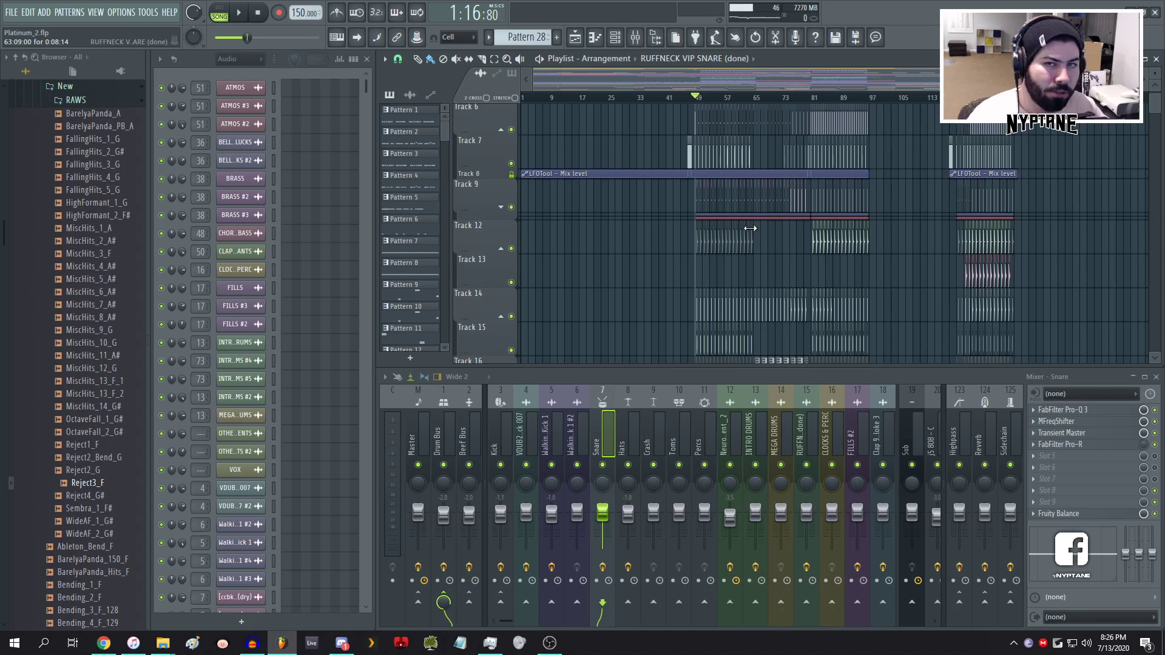
ctrl+click(511, 248)
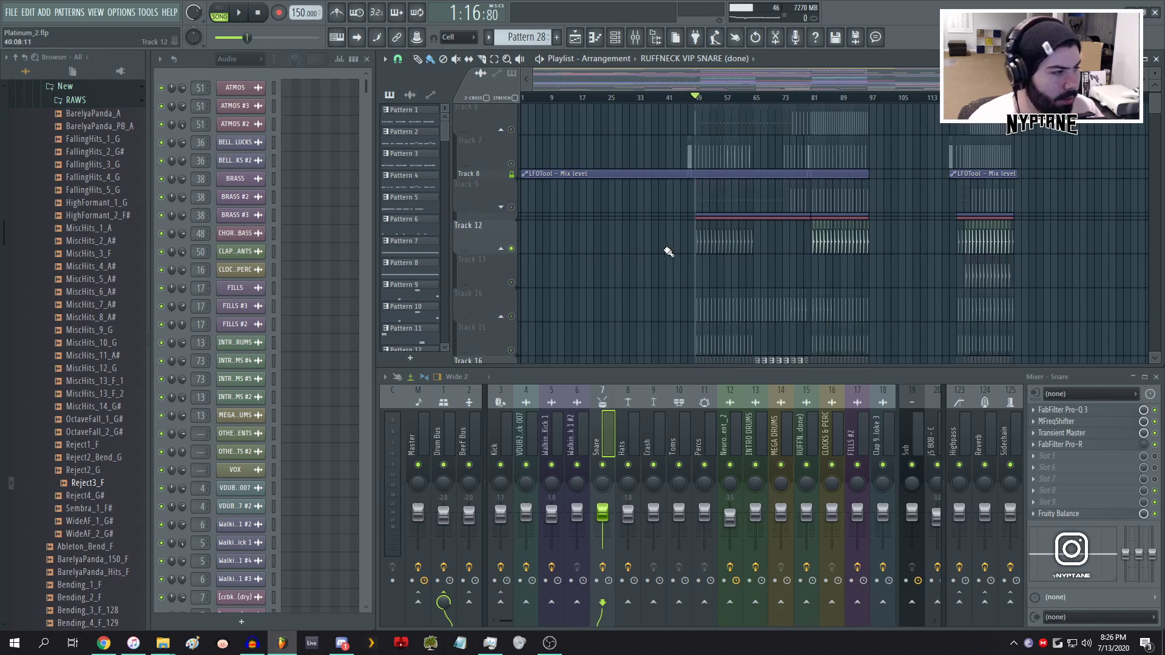
key(space)
scroll(728, 270, down, 5)
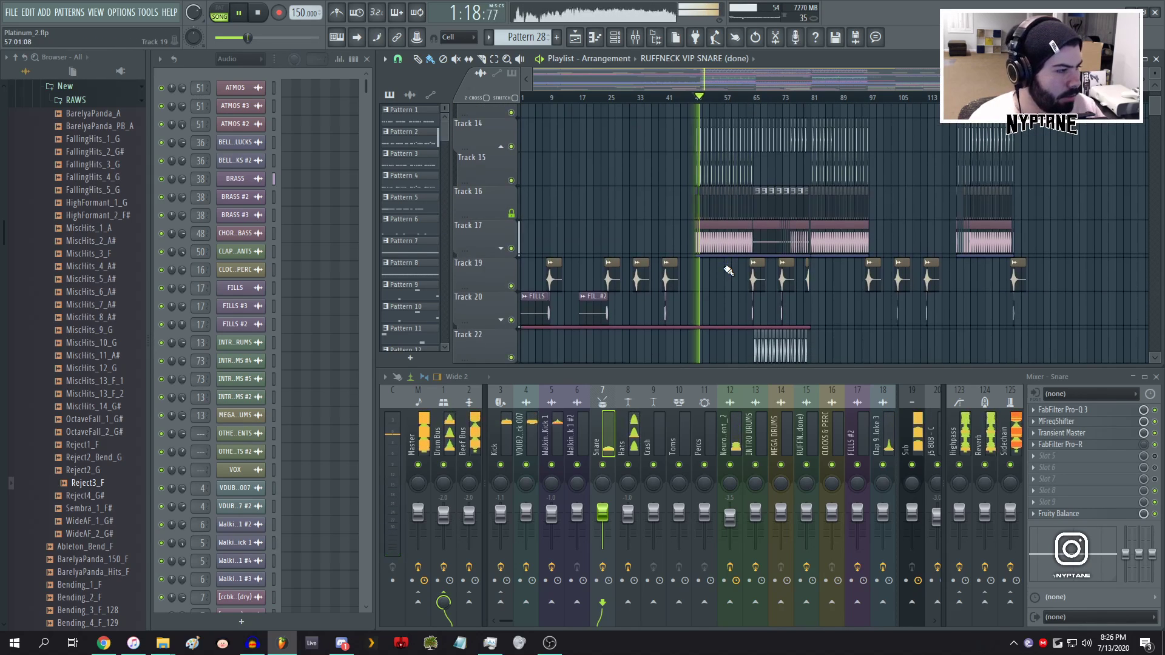
key(space)
- Look over the fill, pluck, chord and bass tracks around both drops, moving the playhead to bar 80 and on to bar 97
scroll(728, 243, down, 3)
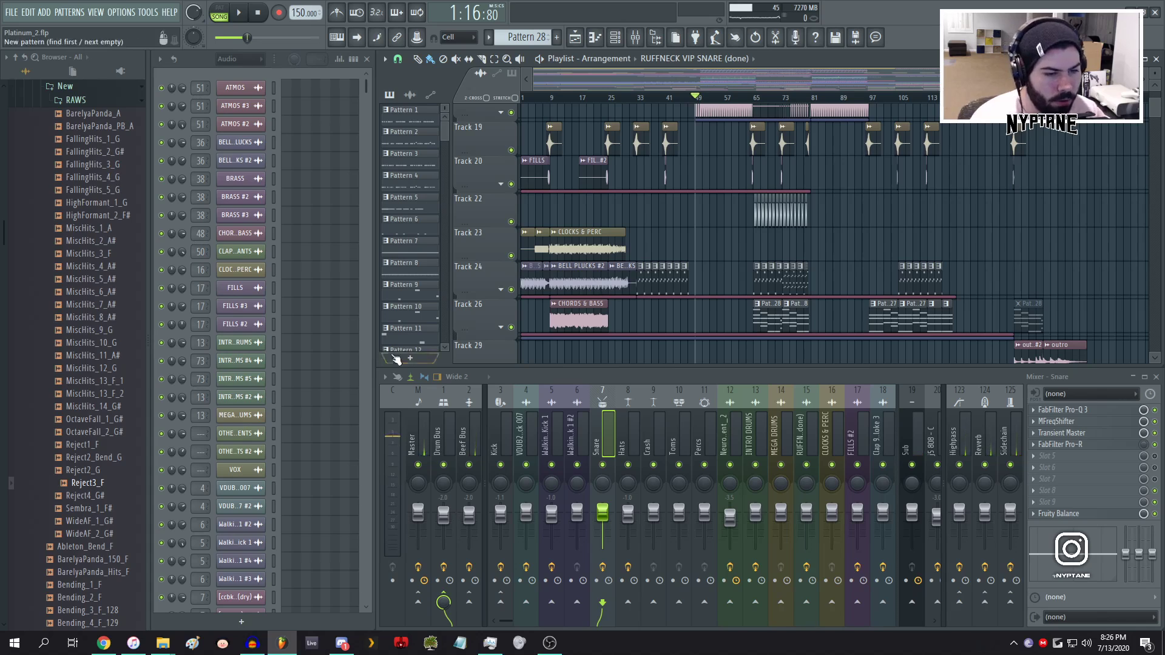
scroll(629, 292, down, 7)
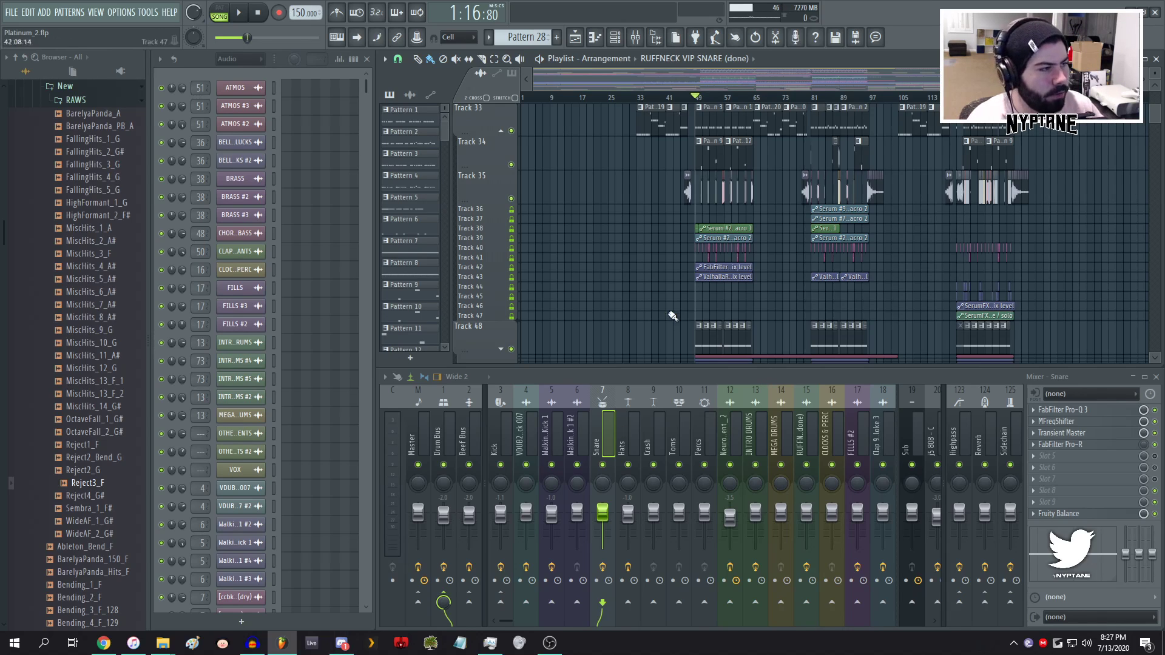
scroll(595, 275, up, 5)
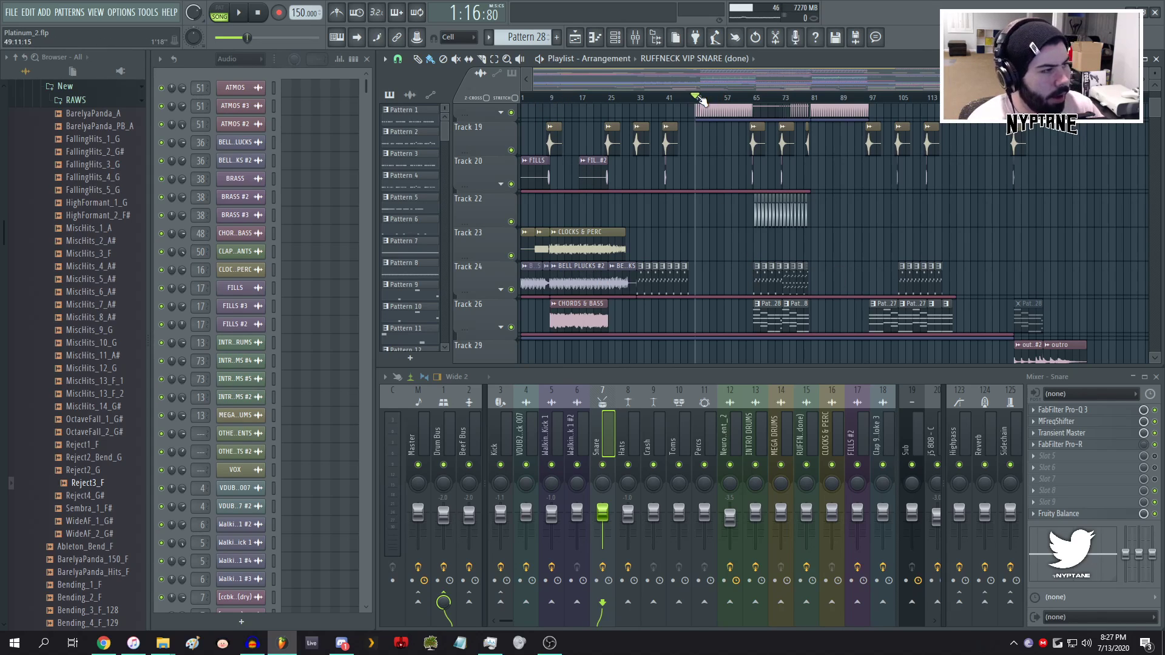
click(809, 102)
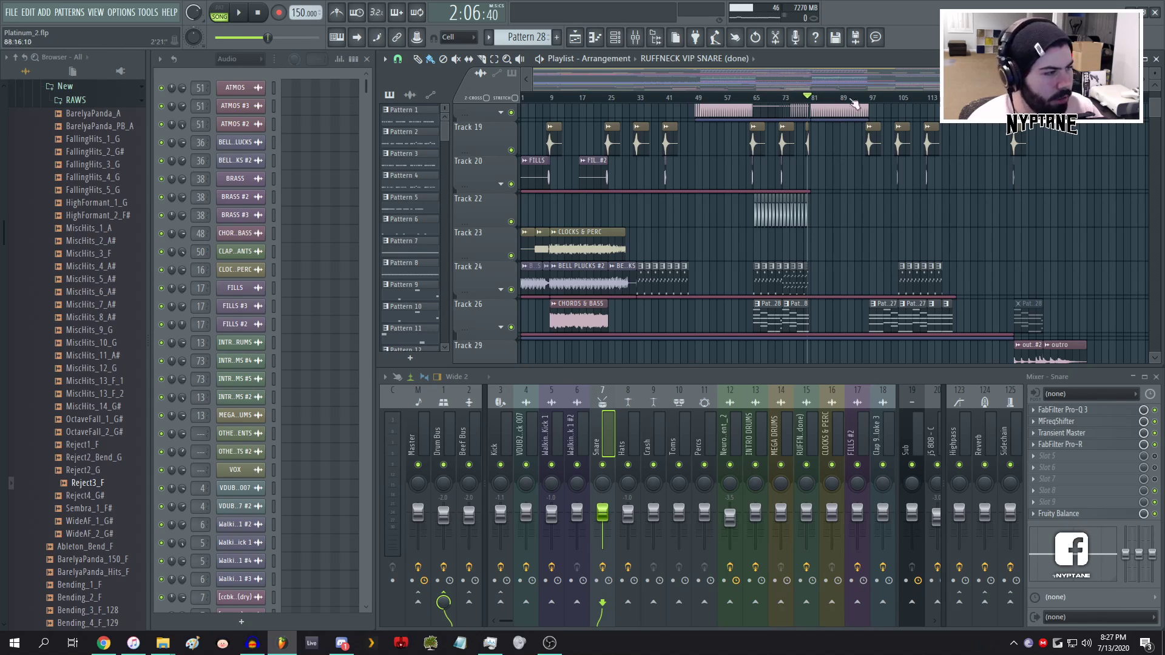
mouse_move(946, 98)
mouse_down()
mouse_move(1026, 98)
mouse_move(968, 98)
mouse_up()
drag(817, 93, 868, 93)
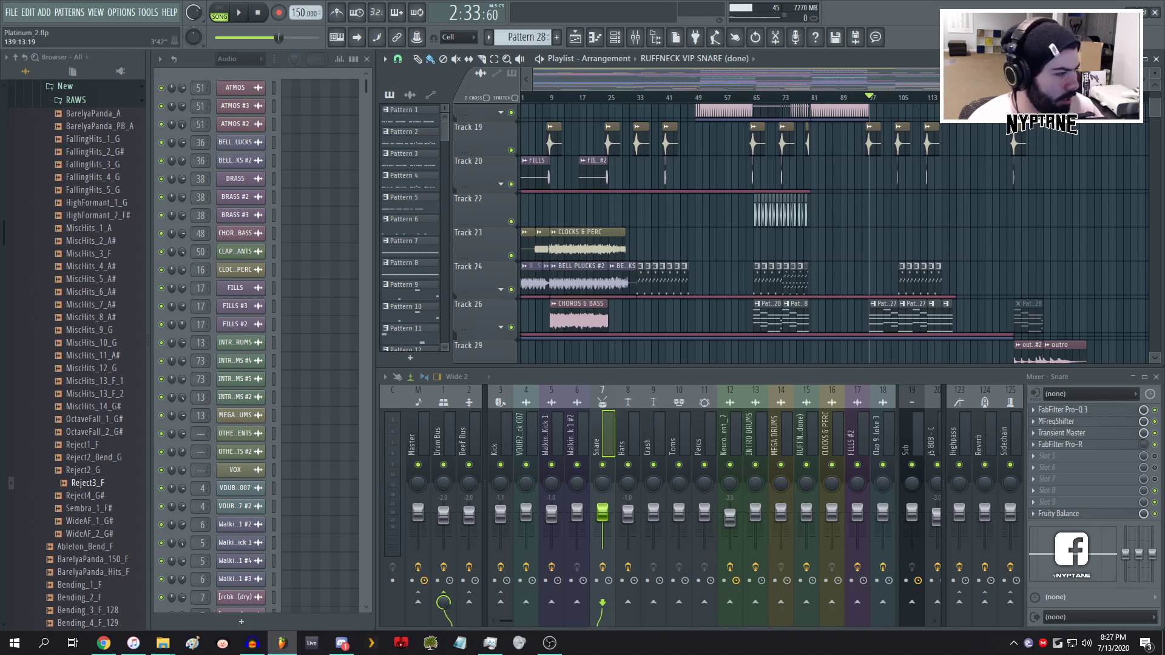
scroll(1038, 241, down, 3)
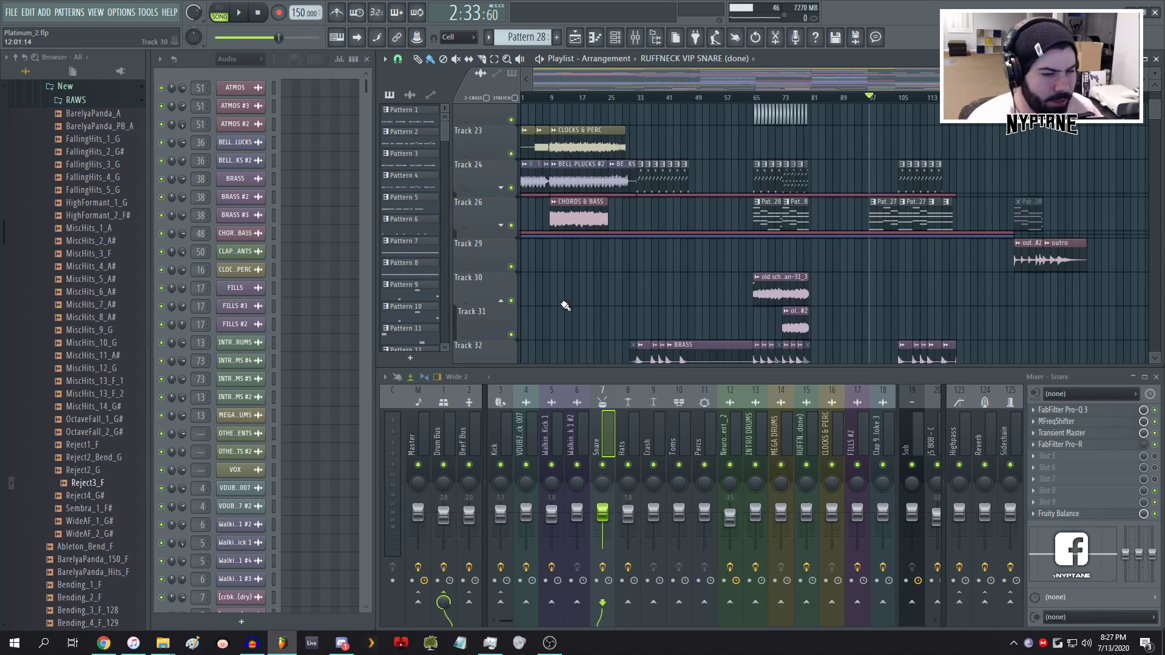
scroll(904, 209, down, 3)
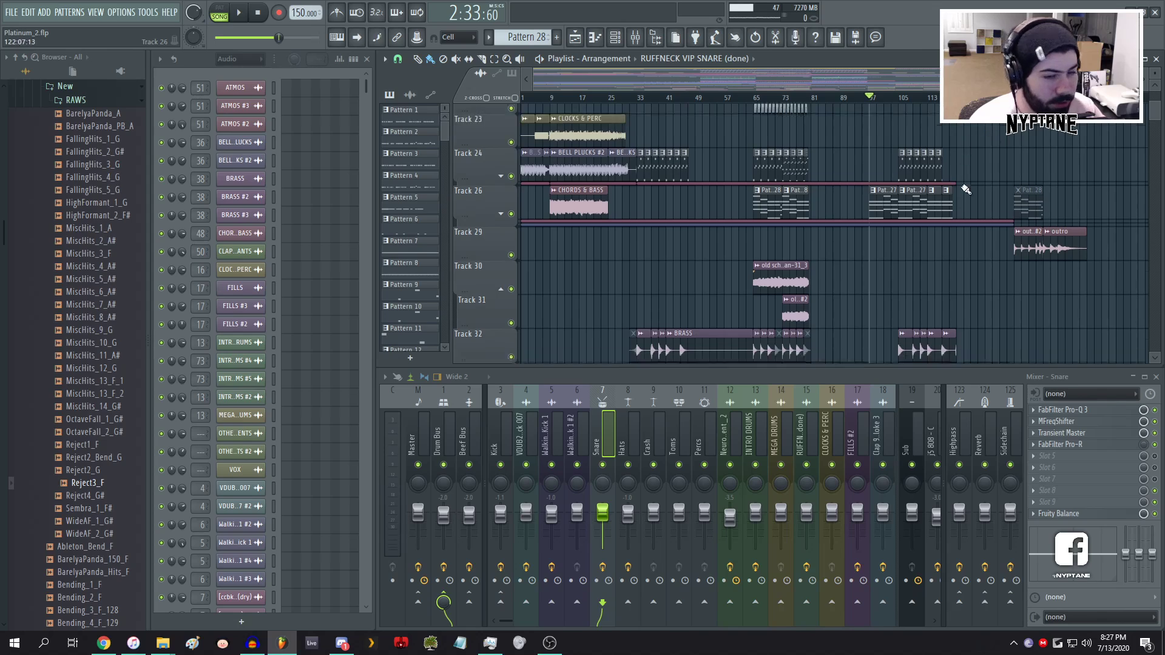
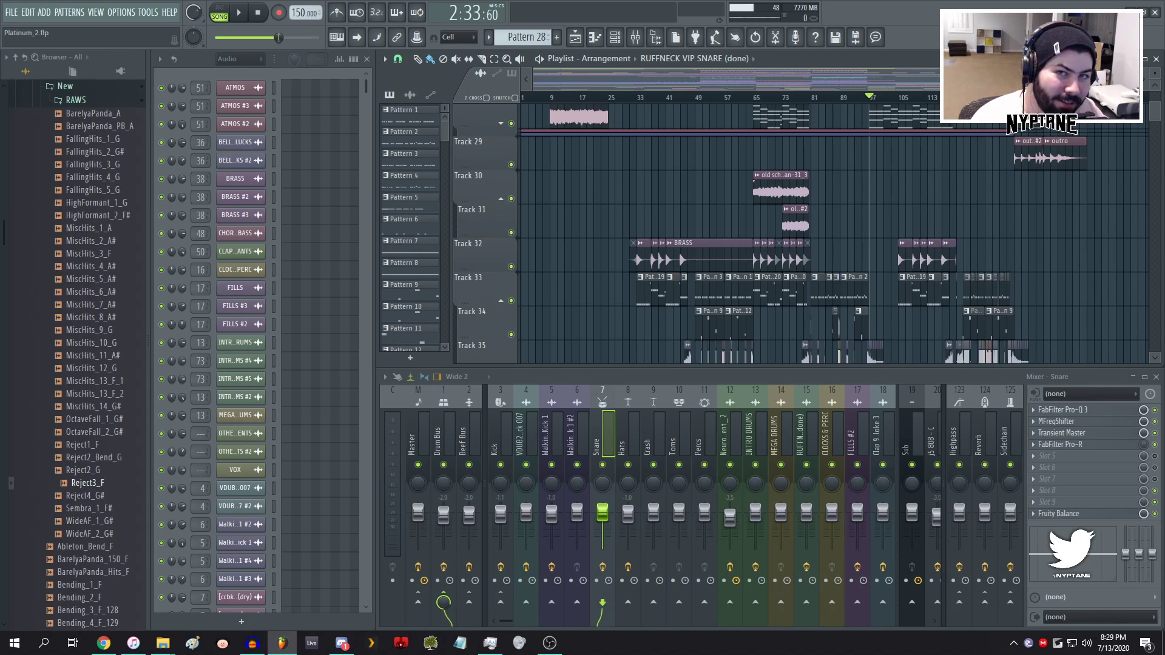
- Examine the whole playlist arrangement, from the drum tracks through the basses, vocals and atmospheres to the effects tracks, and return to the drums
scroll(721, 227, up, 6)
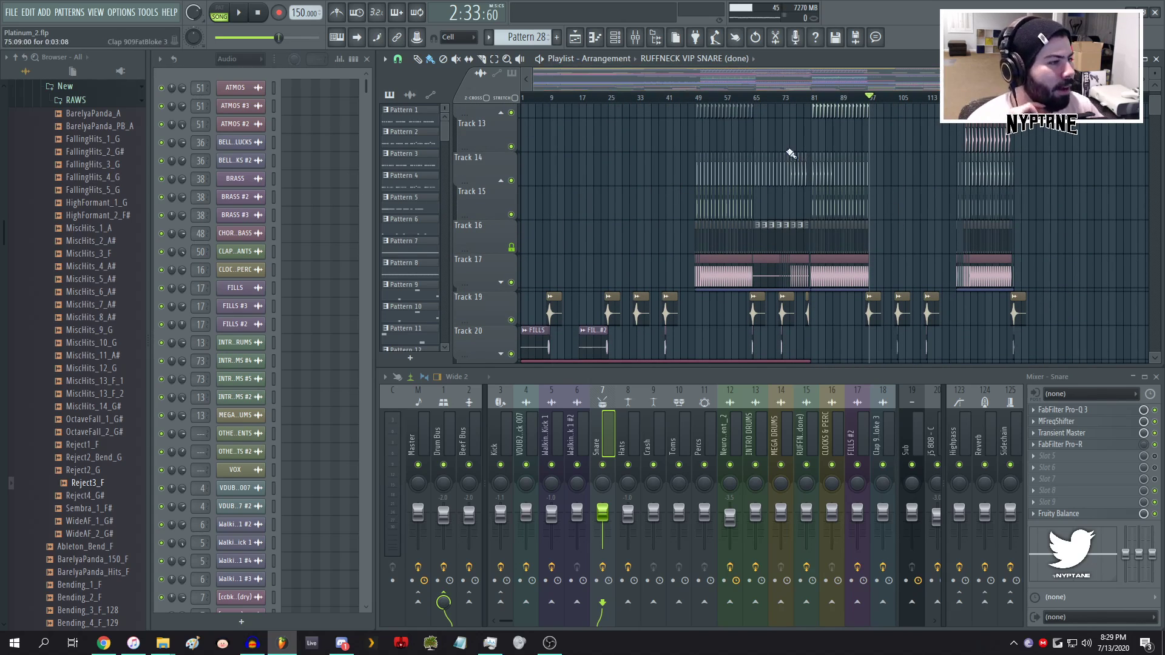
scroll(717, 162, up, 3)
scroll(718, 163, down, 9)
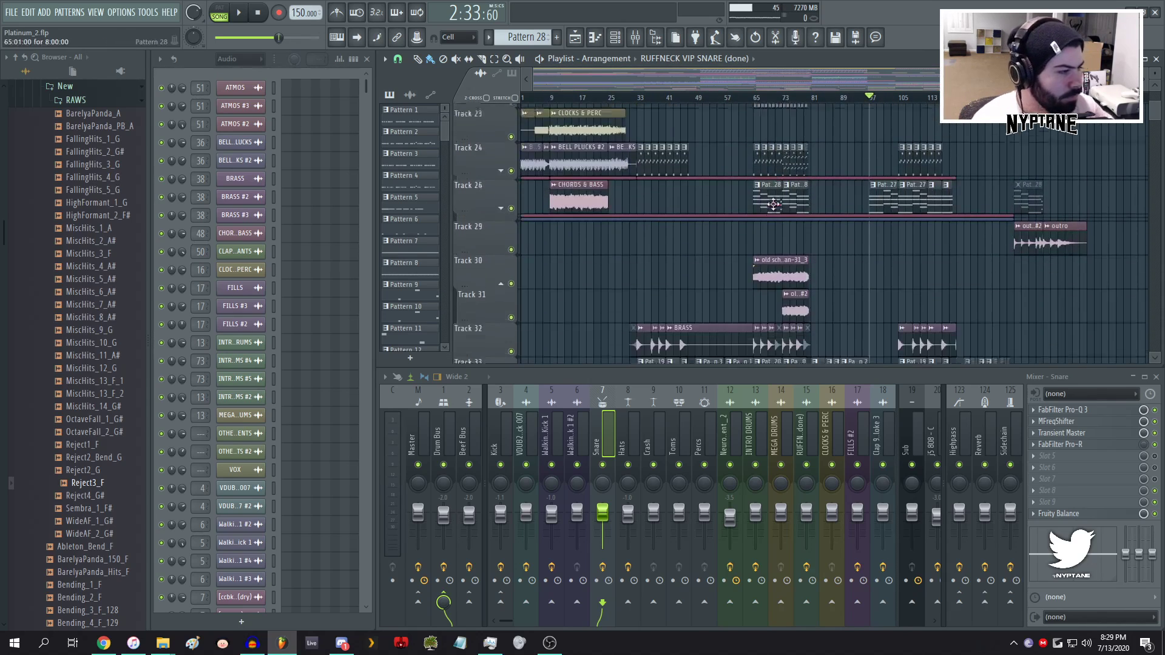
scroll(101, 287, down, 2)
scroll(100, 287, down, 1)
scroll(716, 242, down, 14)
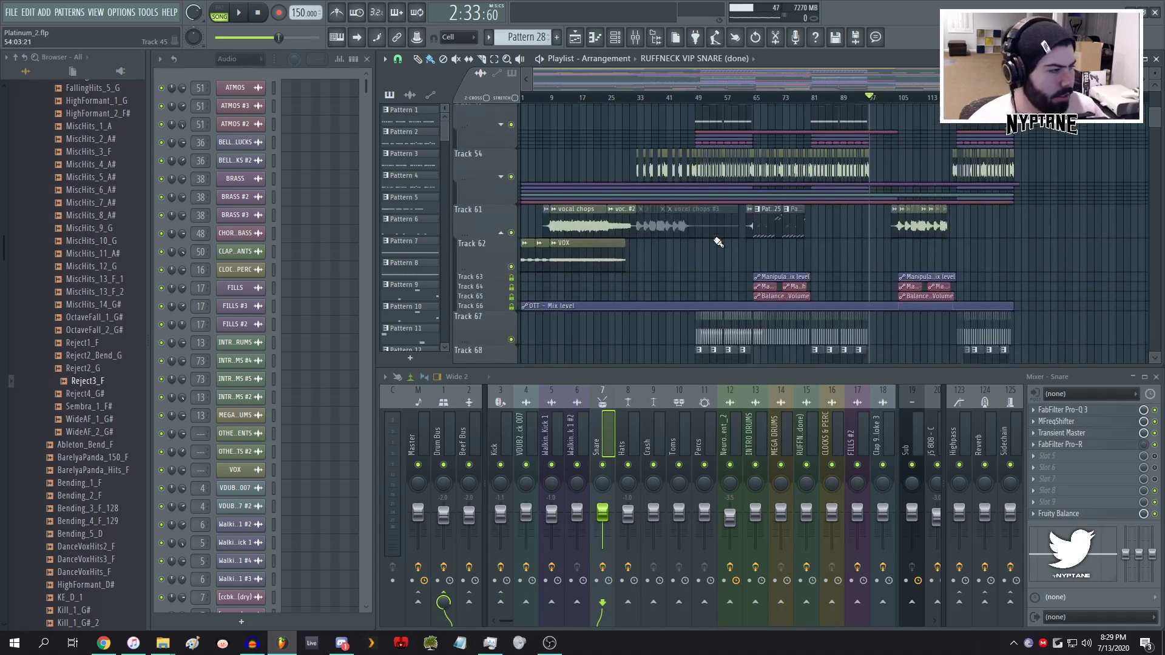
scroll(789, 242, down, 5)
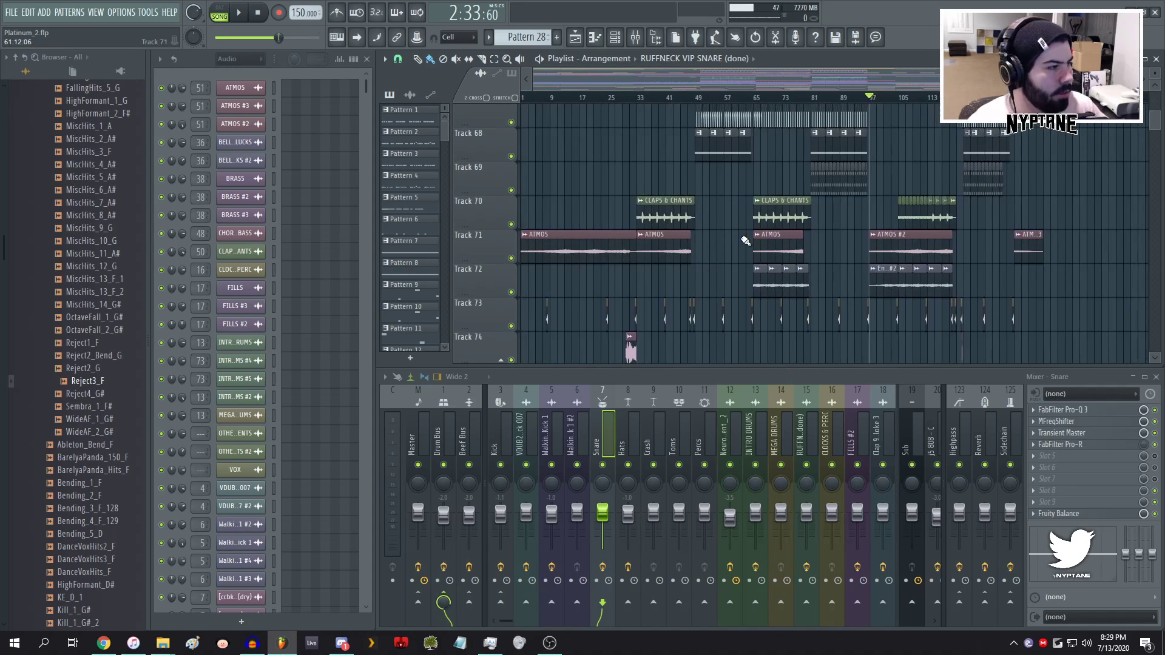
scroll(746, 240, down, 2)
scroll(745, 241, up, 7)
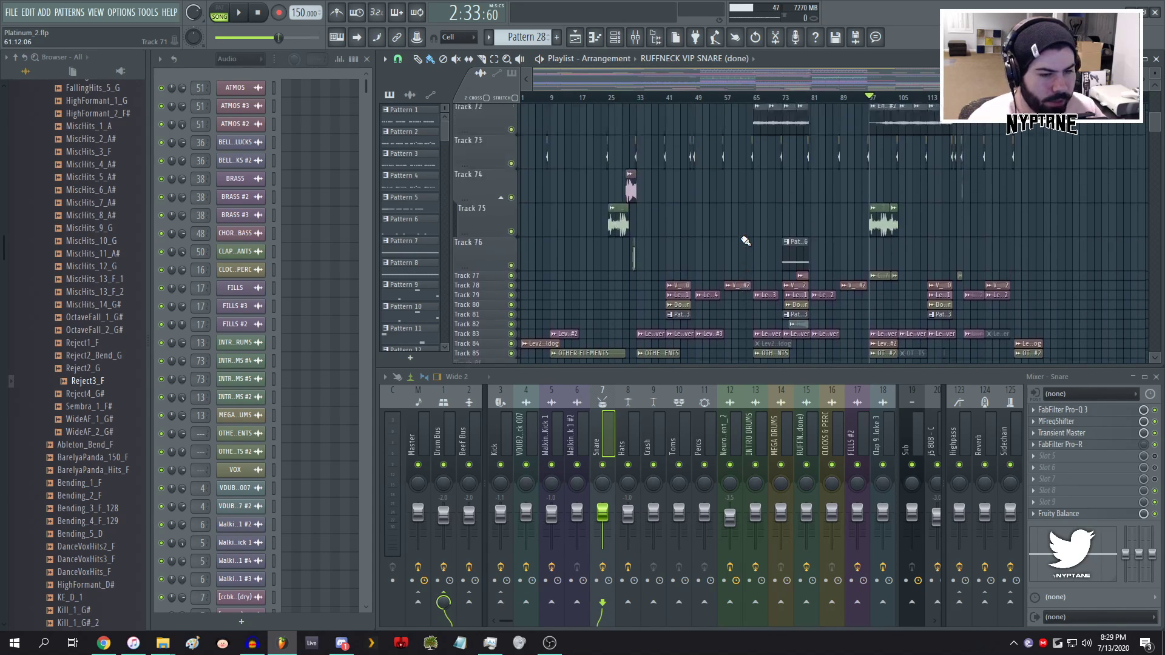
scroll(746, 241, up, 10)
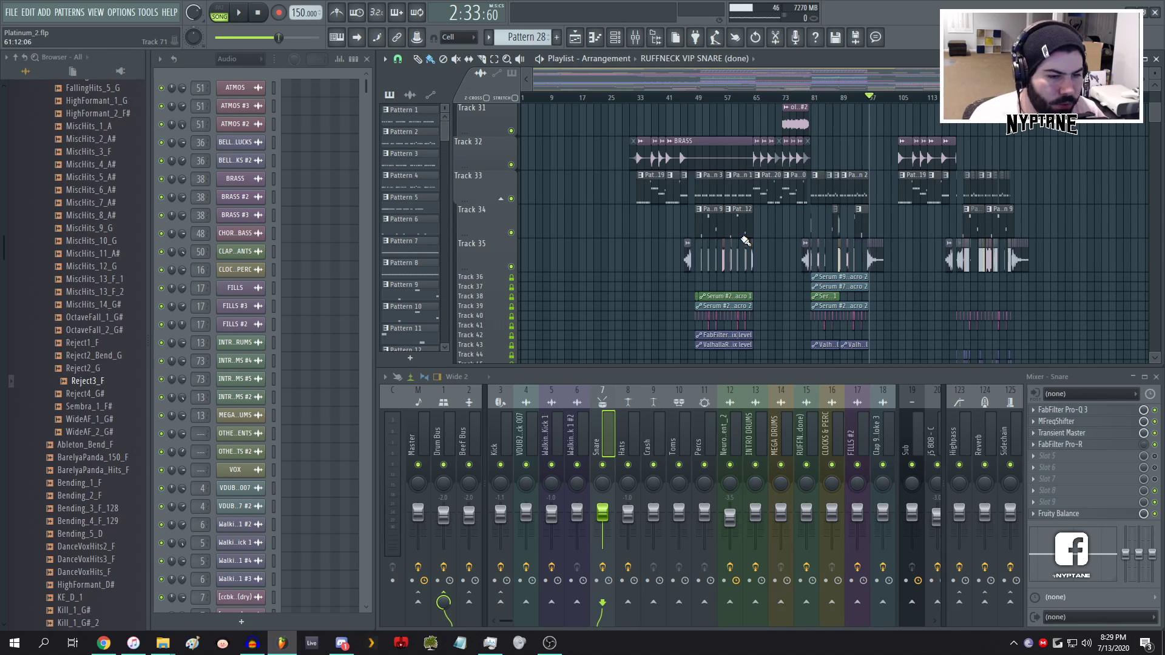
scroll(651, 273, up, 10)
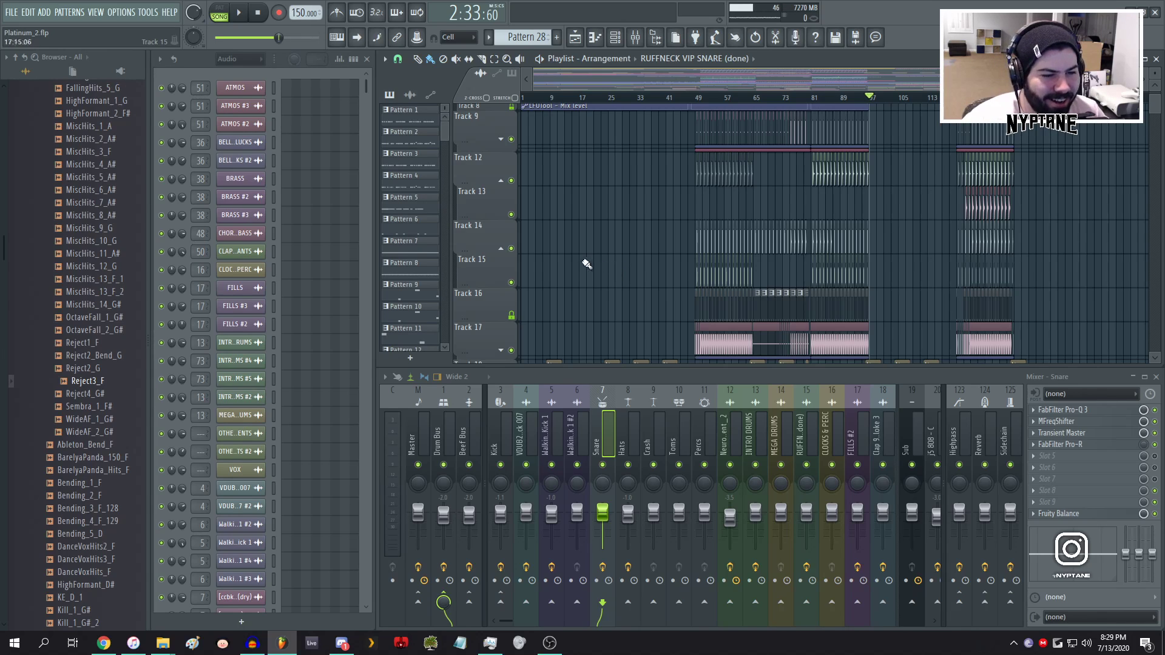
- Solo Track 35 in the second drop and play its bass samples from the middle of bar 88
scroll(583, 261, down, 3)
scroll(584, 263, down, 4)
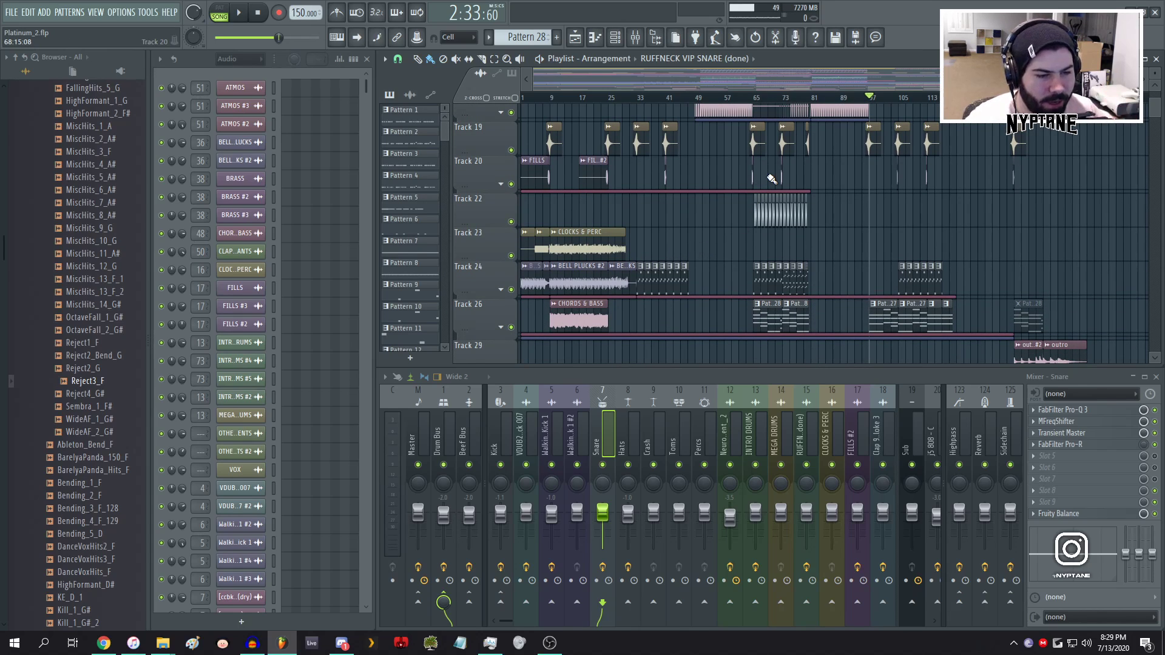
scroll(822, 198, down, 3)
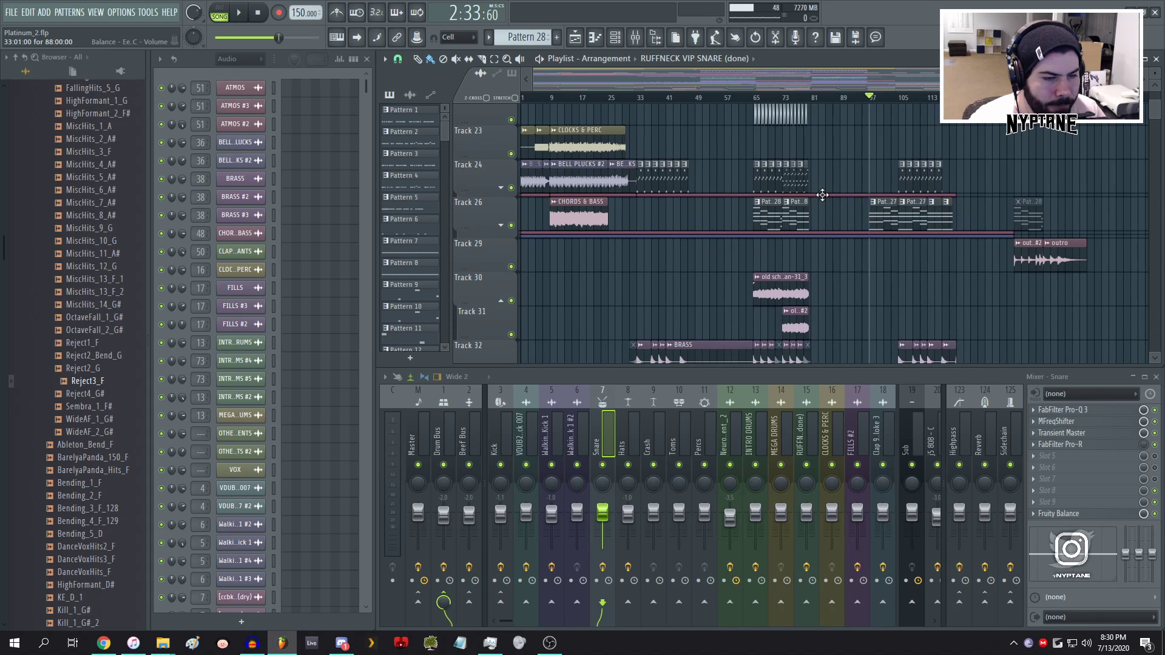
scroll(822, 195, down, 7)
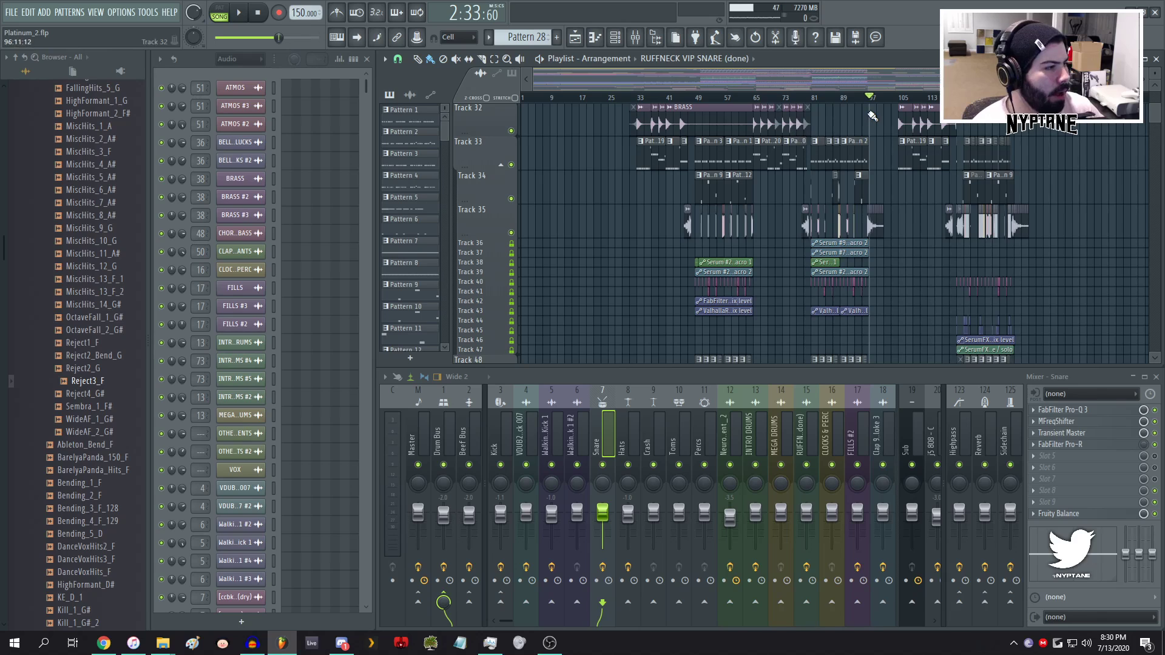
scroll(872, 115, up, 5)
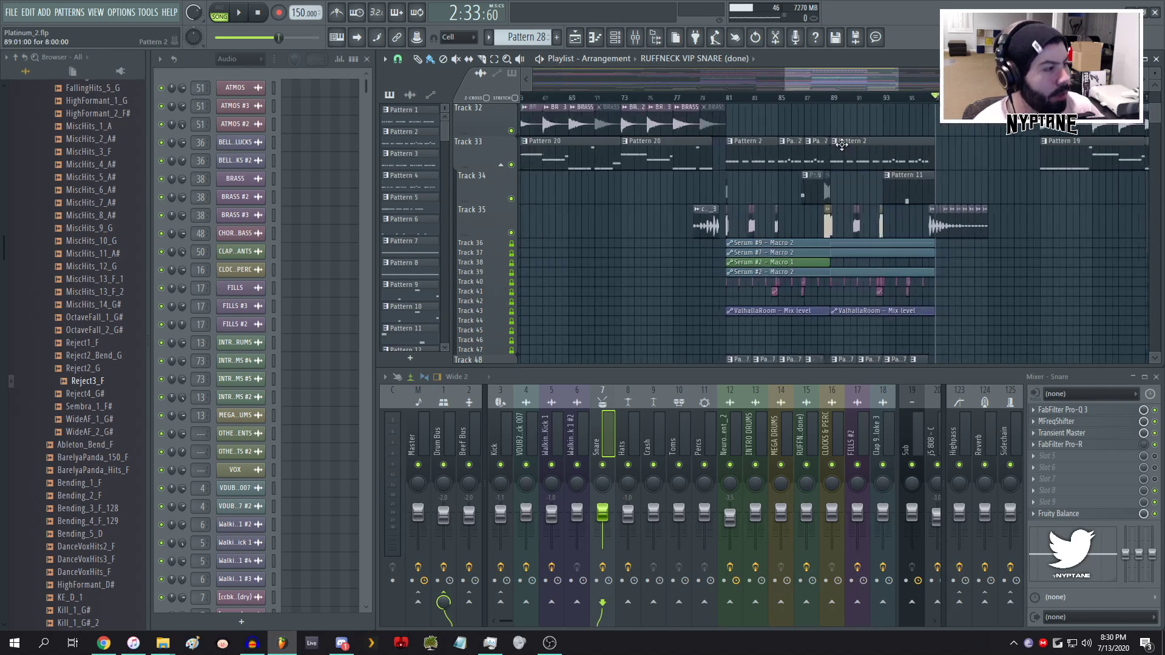
click(778, 99)
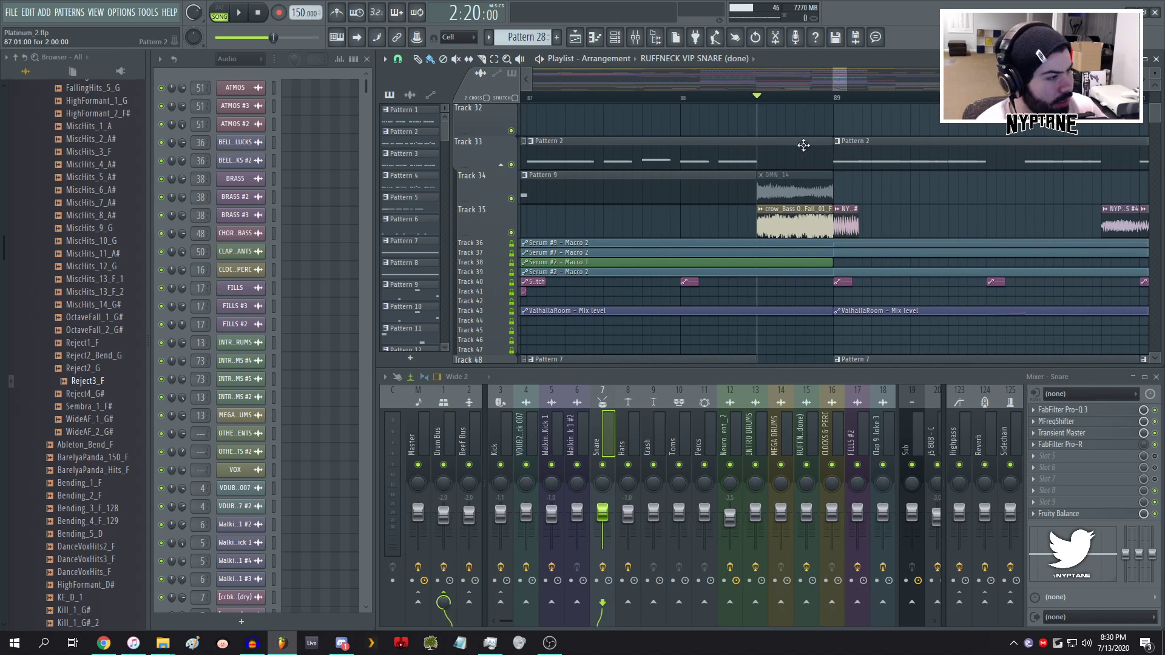
key(space)
key(space)
right_click(511, 233)
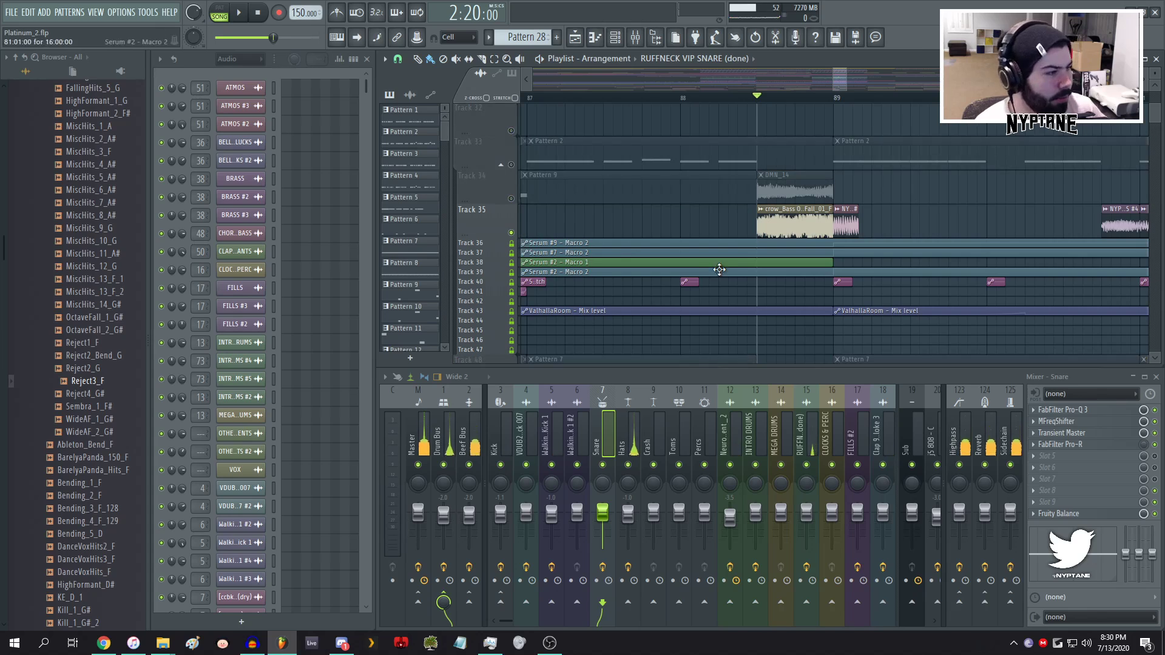
key(space)
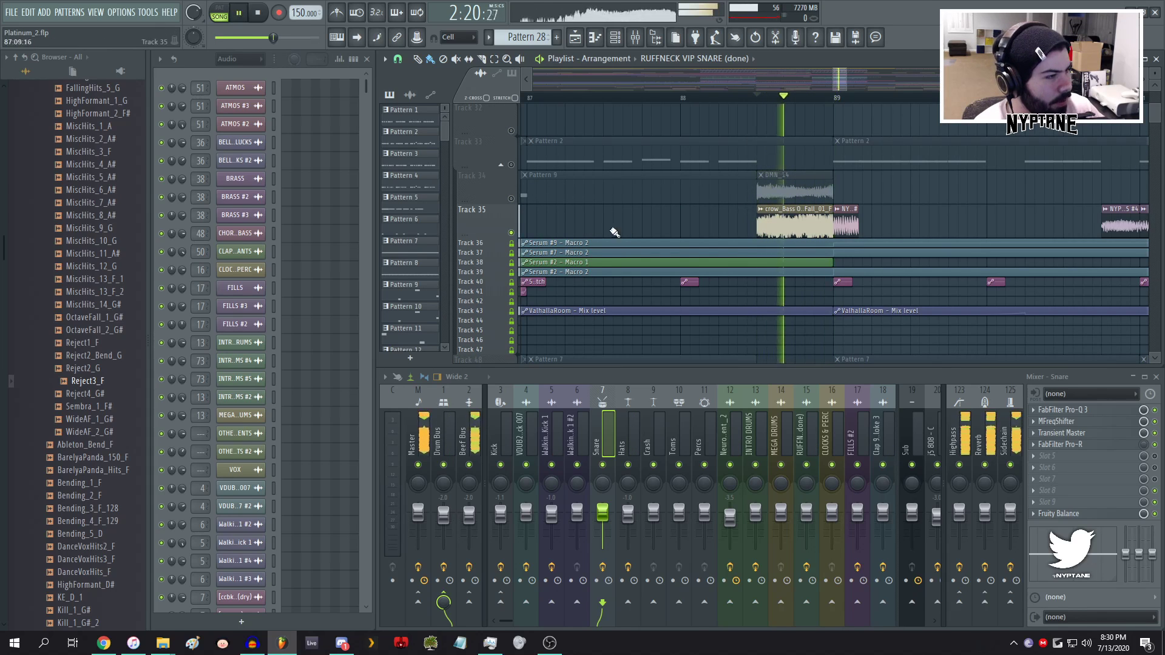
- Stop playback, open the NYP_BASSES #4 clip near the end of bar 90, audition its full sample and close it
scroll(619, 234, down, 2)
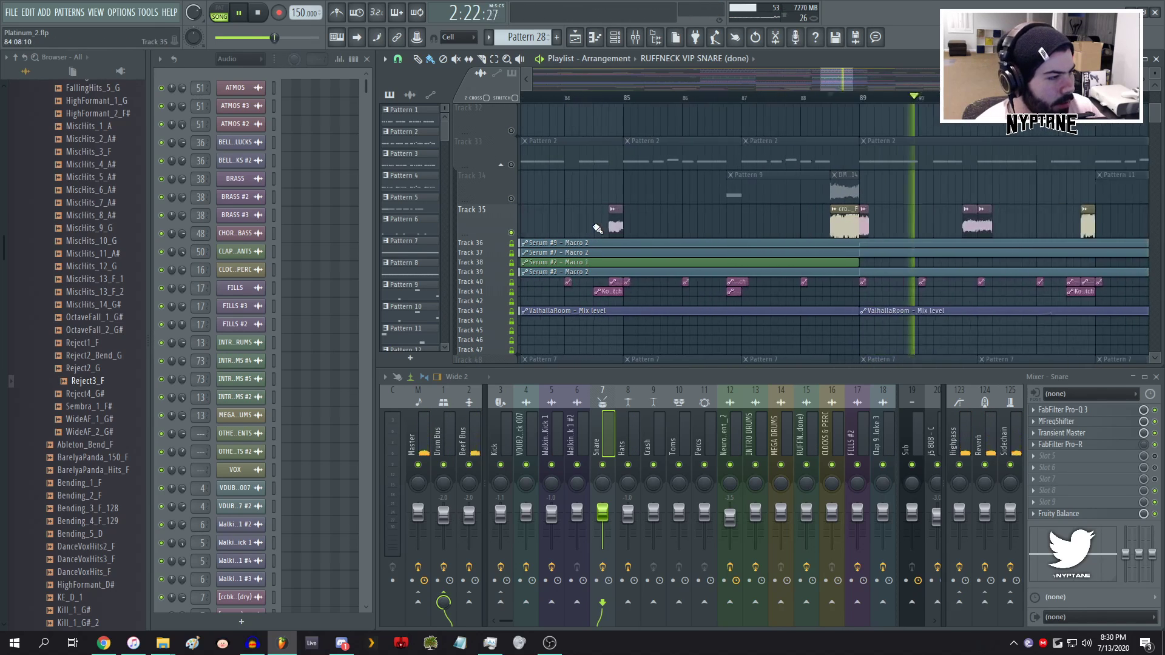
scroll(698, 212, down, 3)
scroll(742, 204, up, 5)
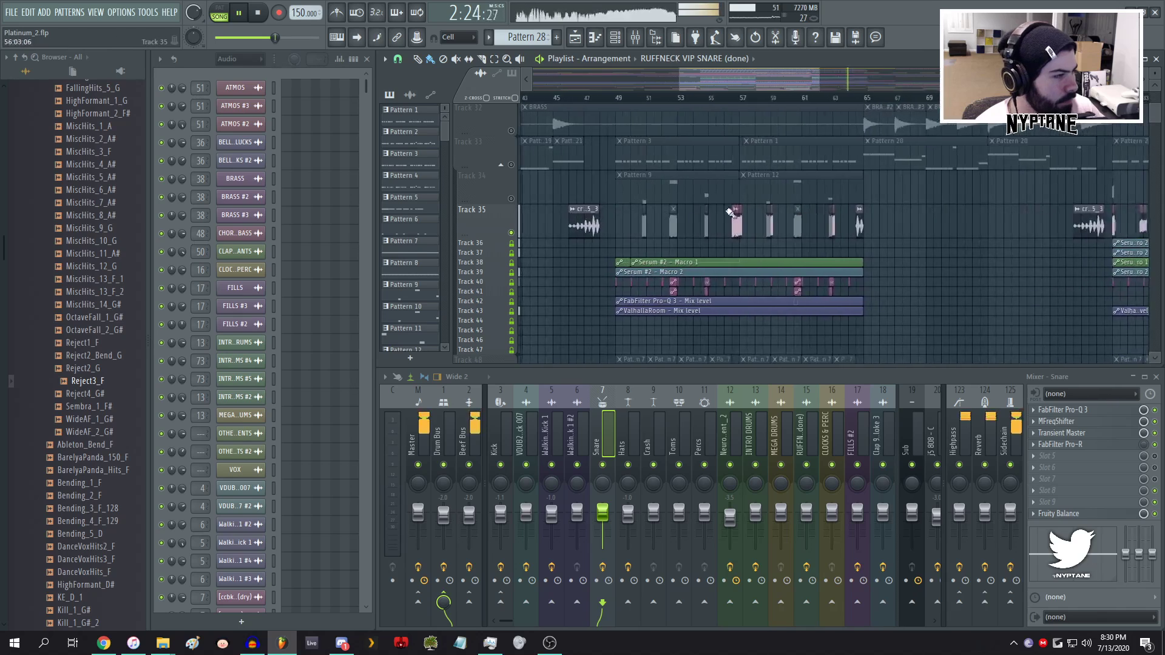
scroll(612, 226, up, 2)
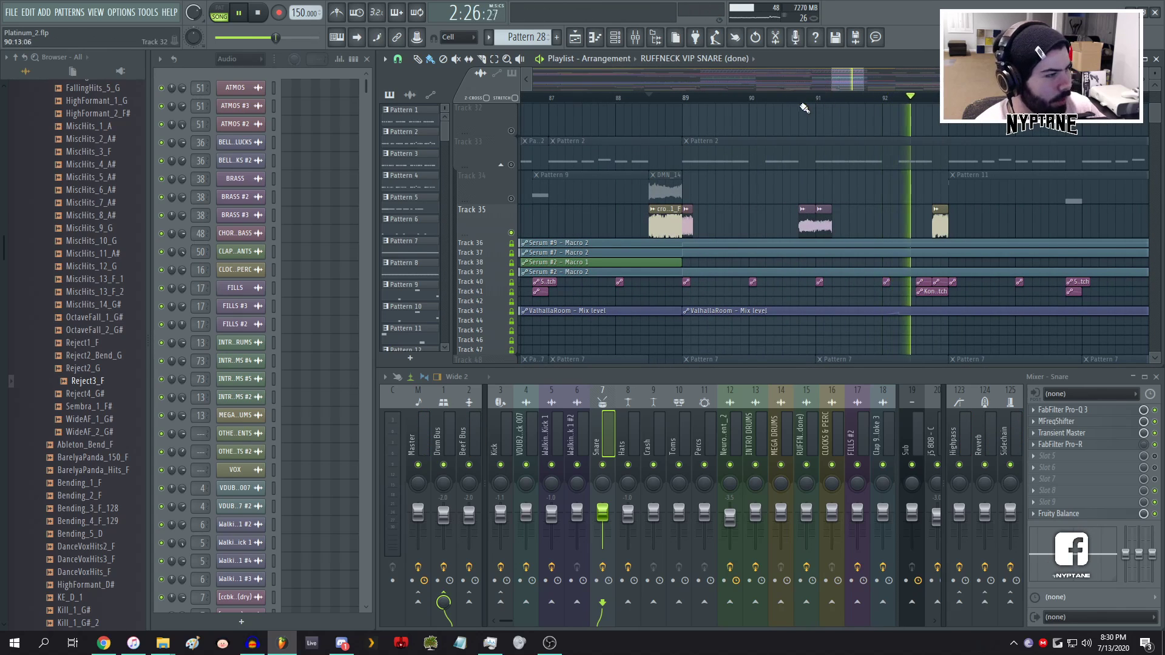
key(space)
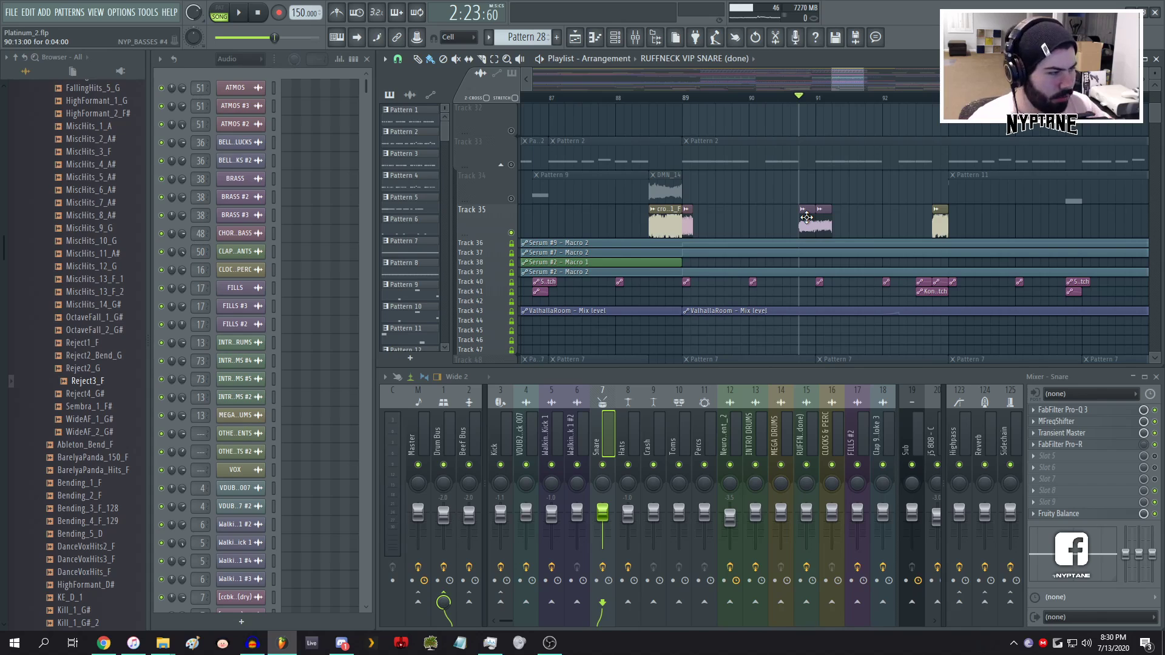
double_click(807, 217)
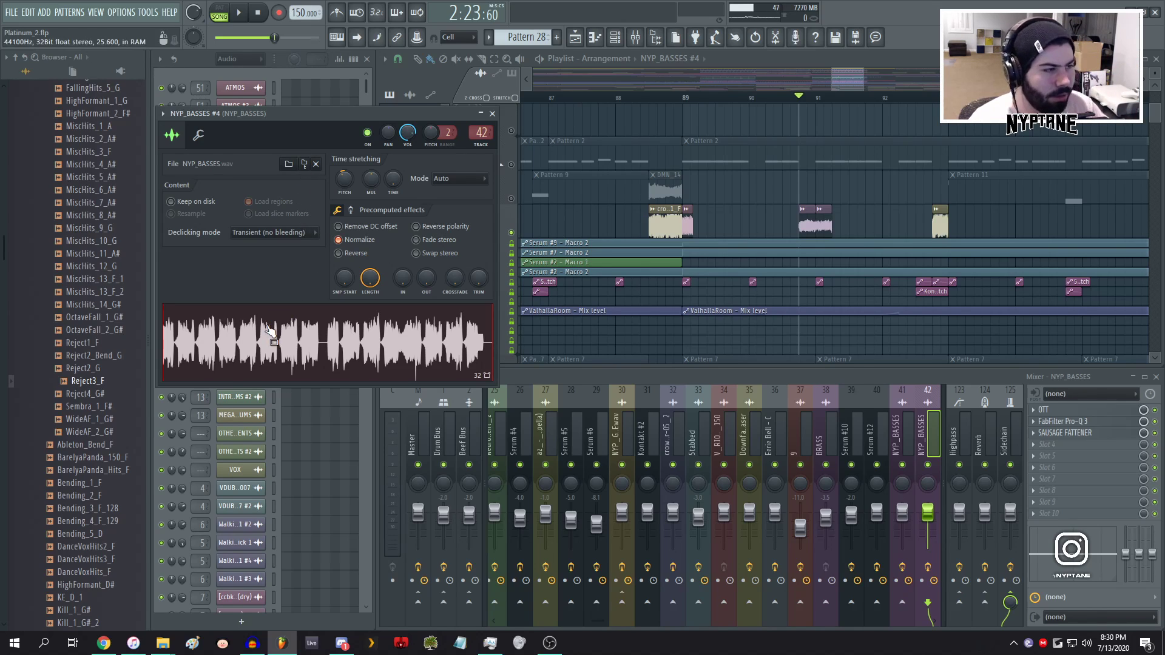
click(242, 343)
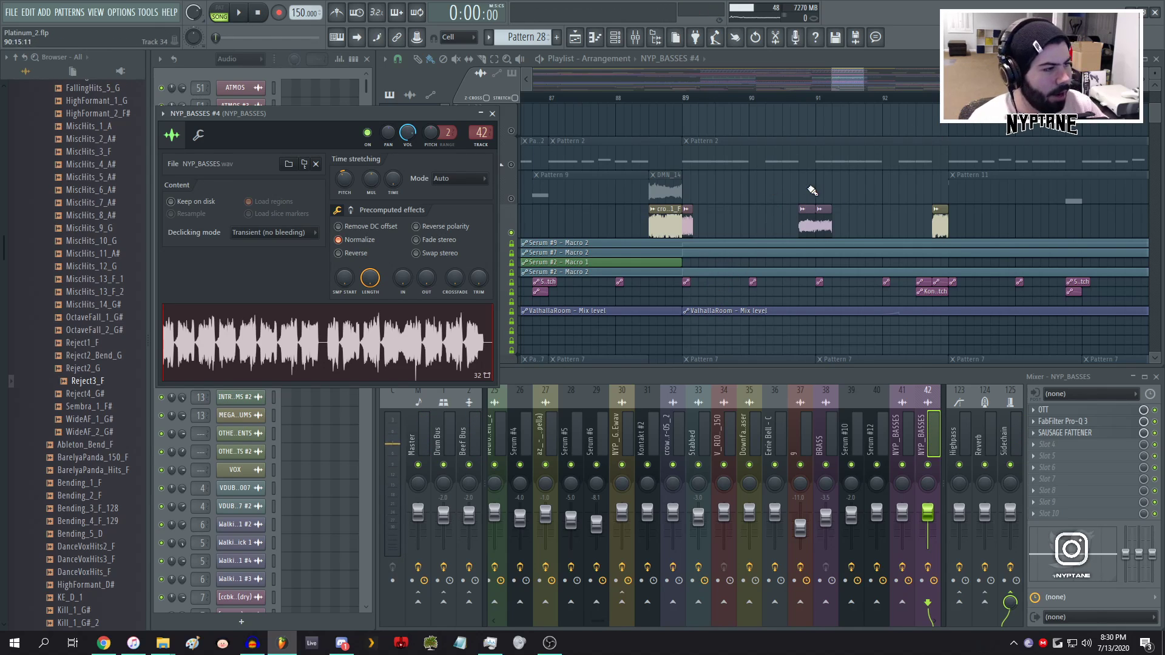
scroll(677, 212, down, 1)
scroll(677, 212, down, 1)
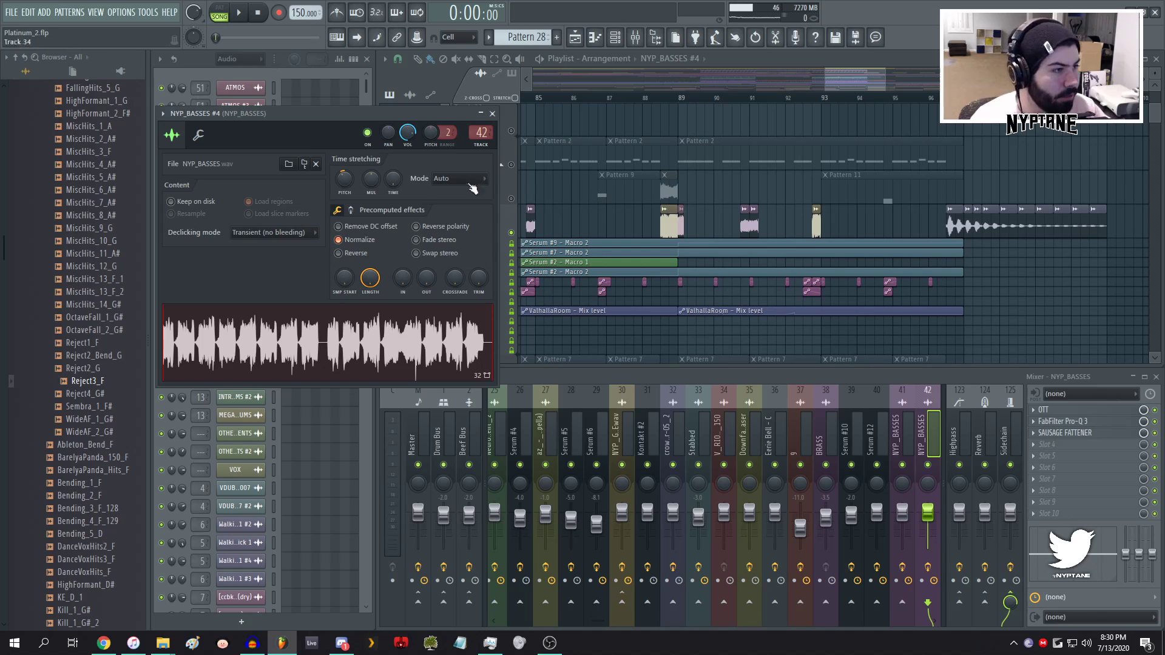
click(492, 114)
- Take Track 35 out of solo and play the second drop with all tracks from bar 89
click(661, 98)
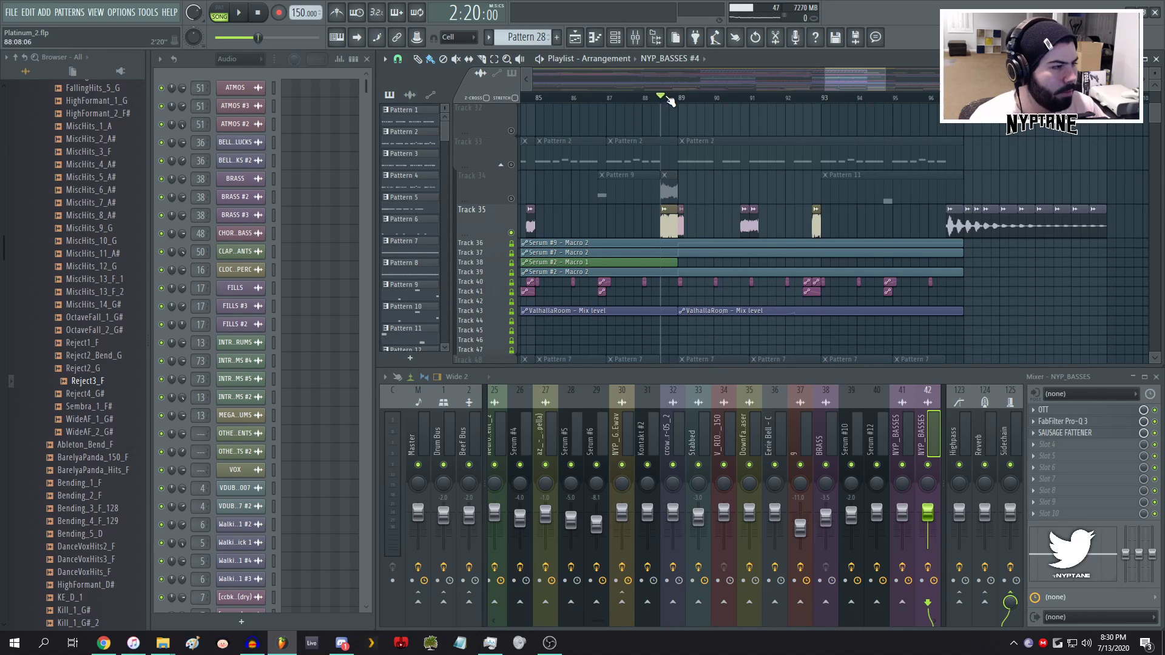
click(742, 100)
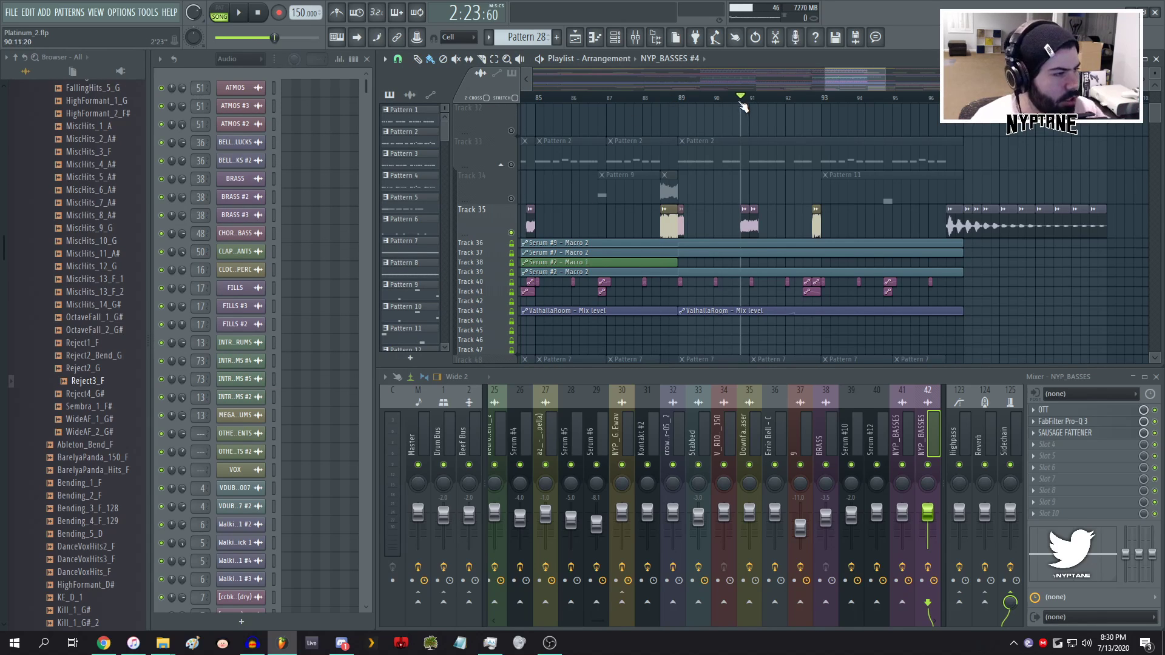
click(513, 167)
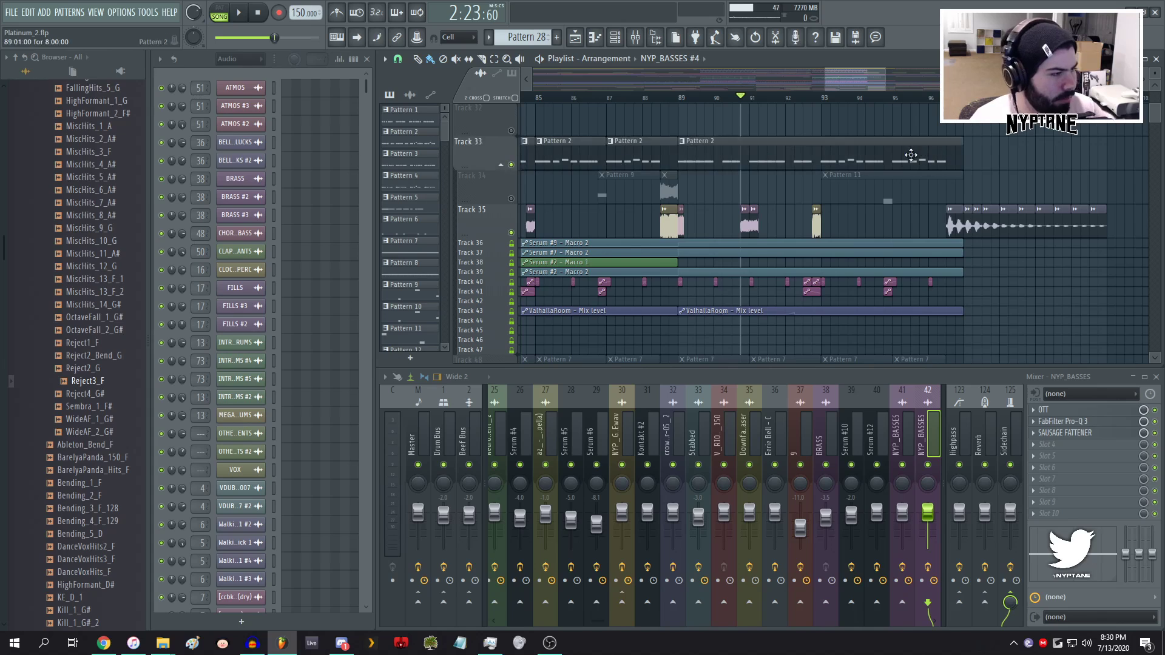
key(space)
click(680, 99)
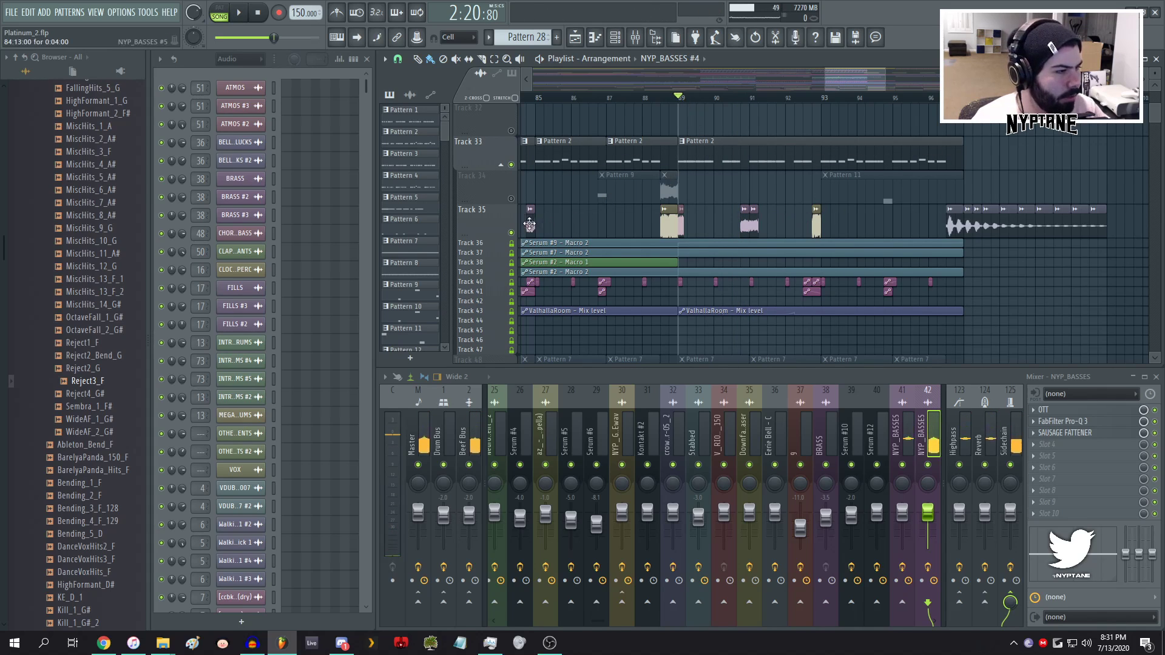
right_click(512, 233)
right_click(512, 233)
key(space)
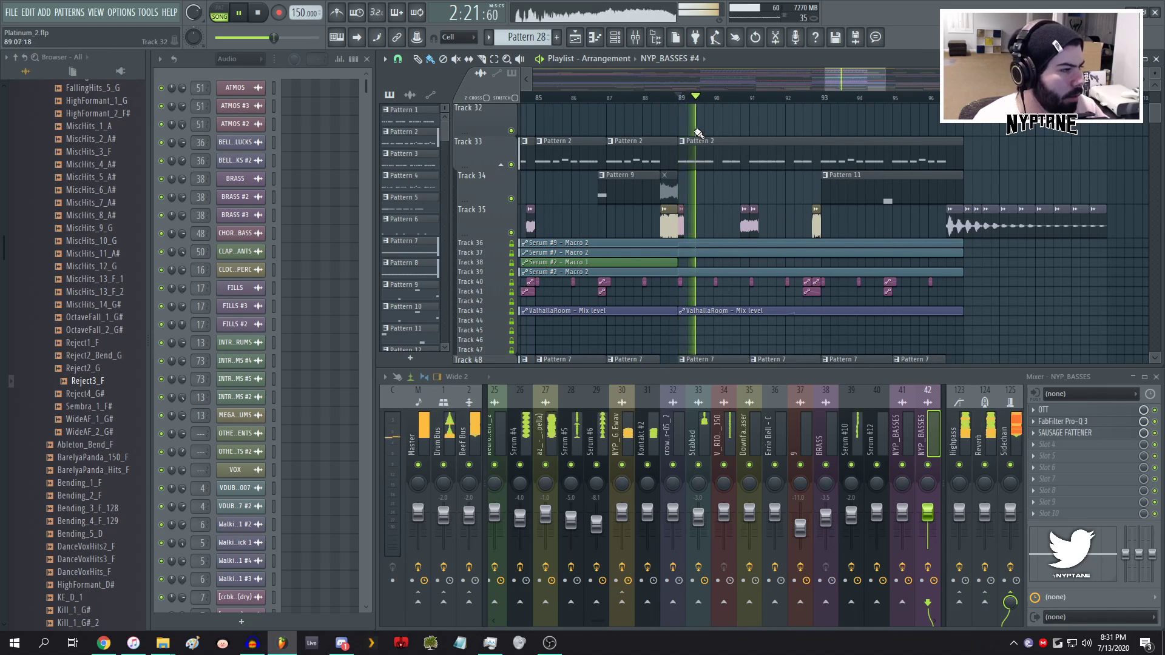
- Inspect the Processed_DMB_01 clip just before bar 93, stop playback, and return to the overview of both drops
scroll(729, 184, up, 3)
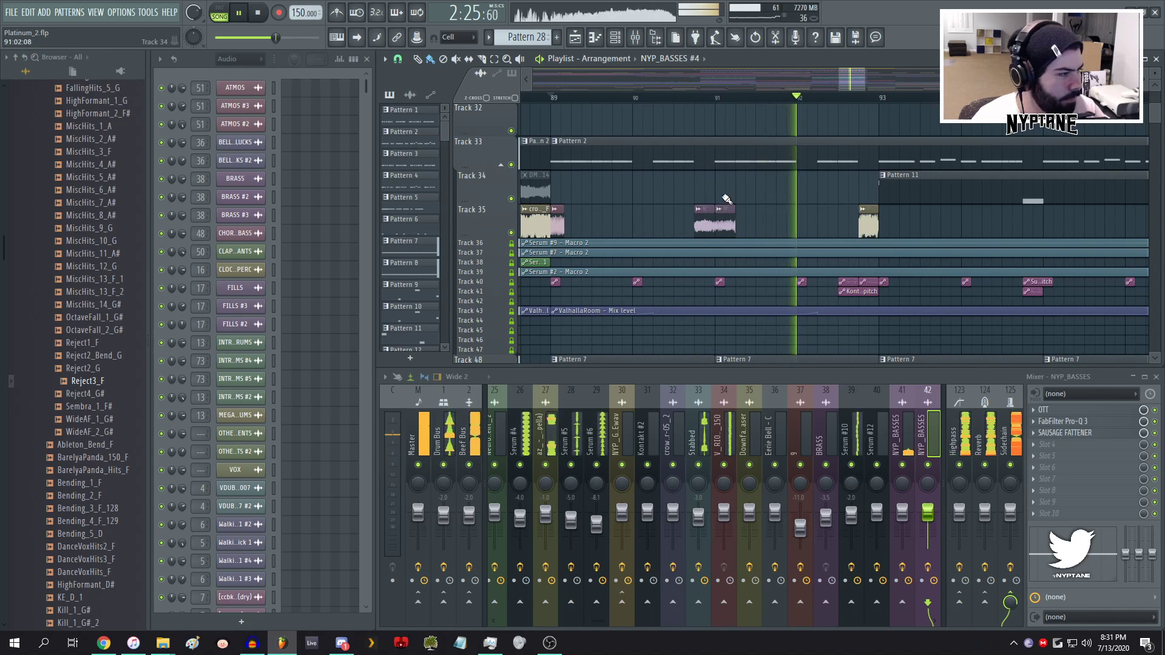
scroll(803, 224, up, 6)
key(space)
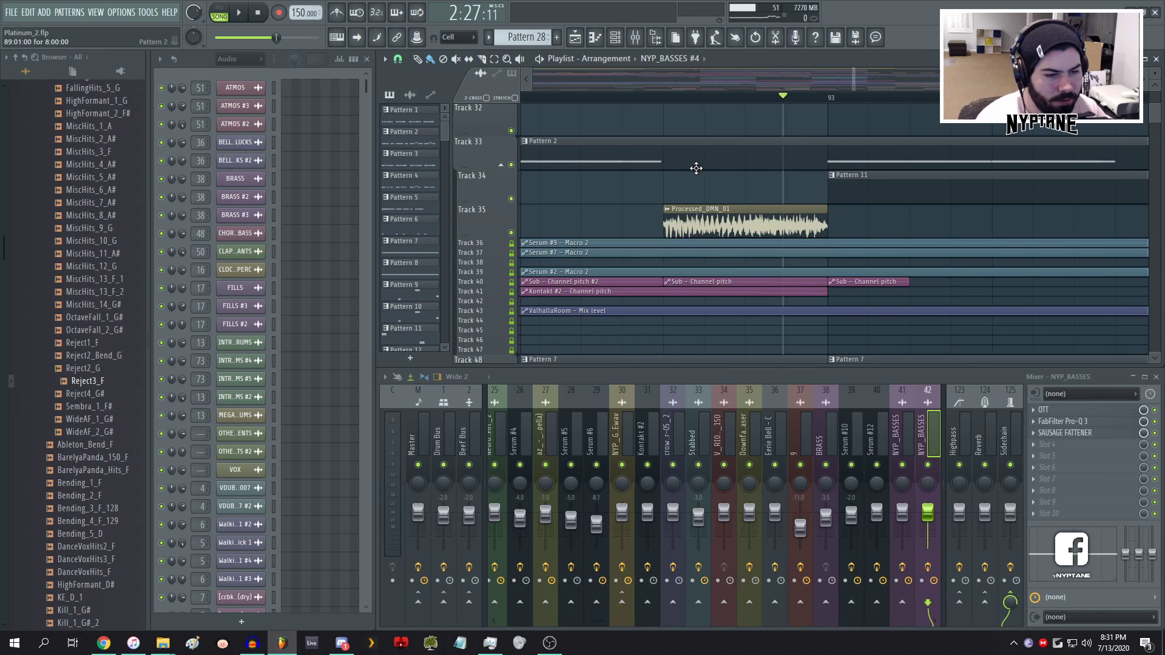
scroll(698, 175, down, 3)
scroll(698, 176, down, 3)
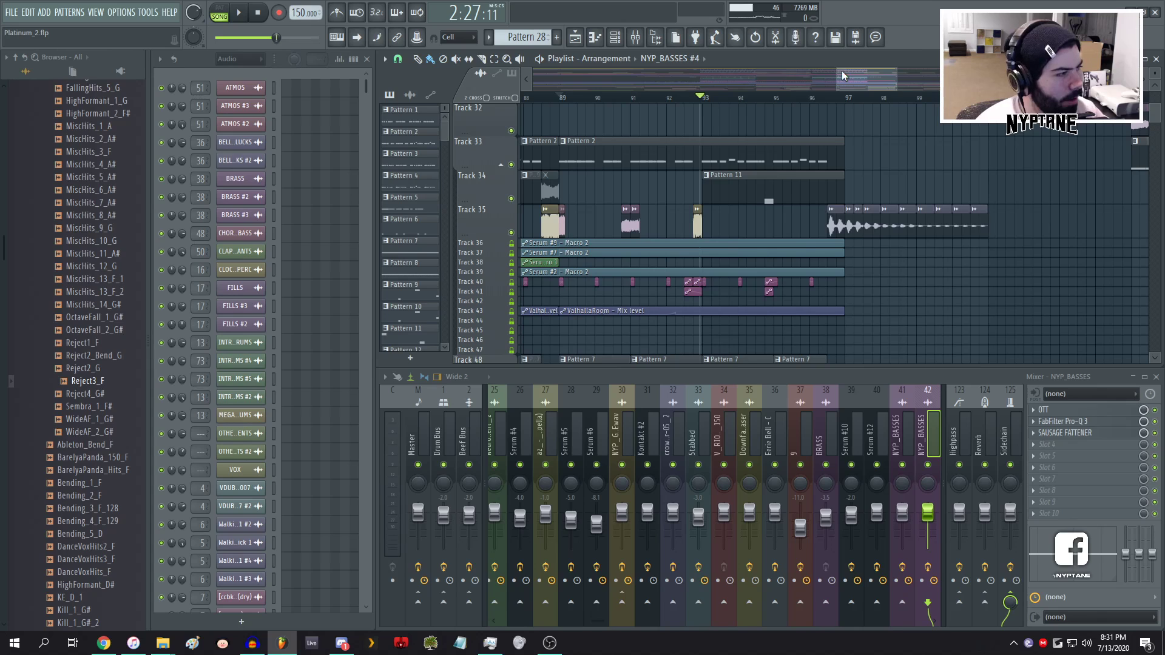
drag(840, 72, 558, 77)
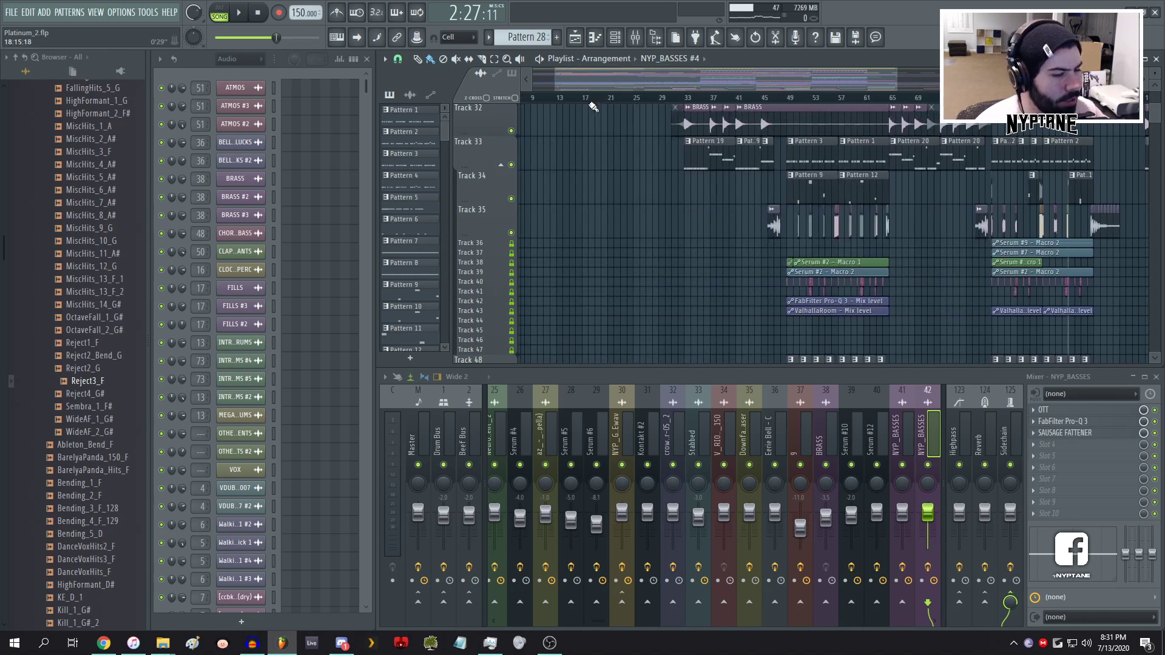
click(13, 12)
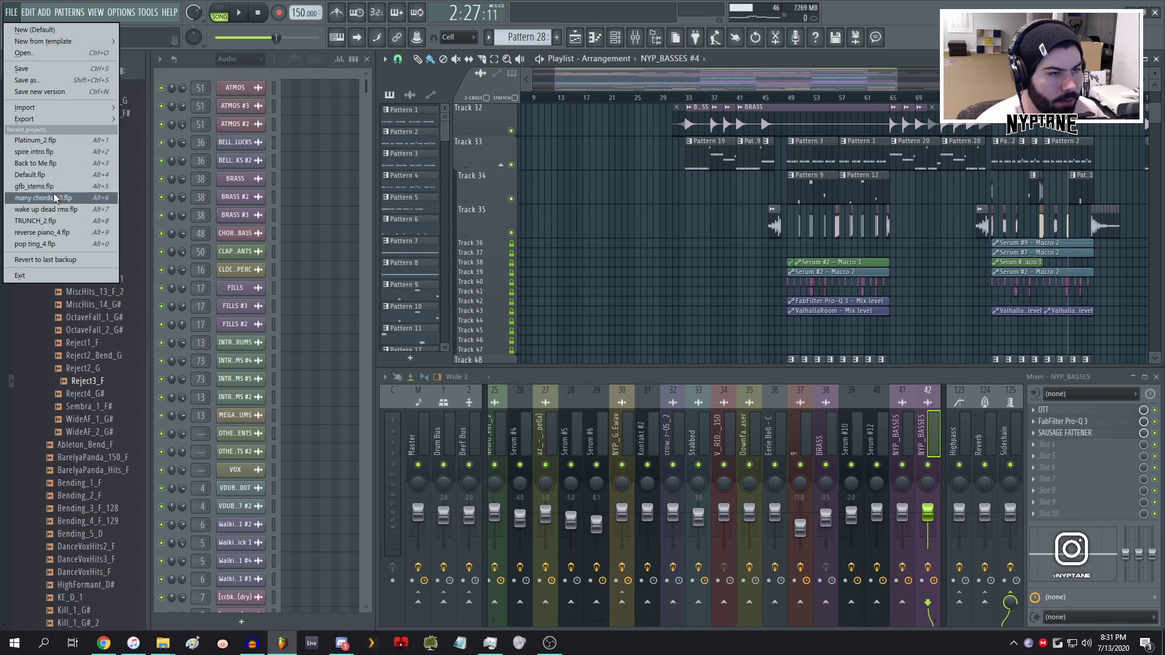
mouse_move(37, 119)
click(148, 129)
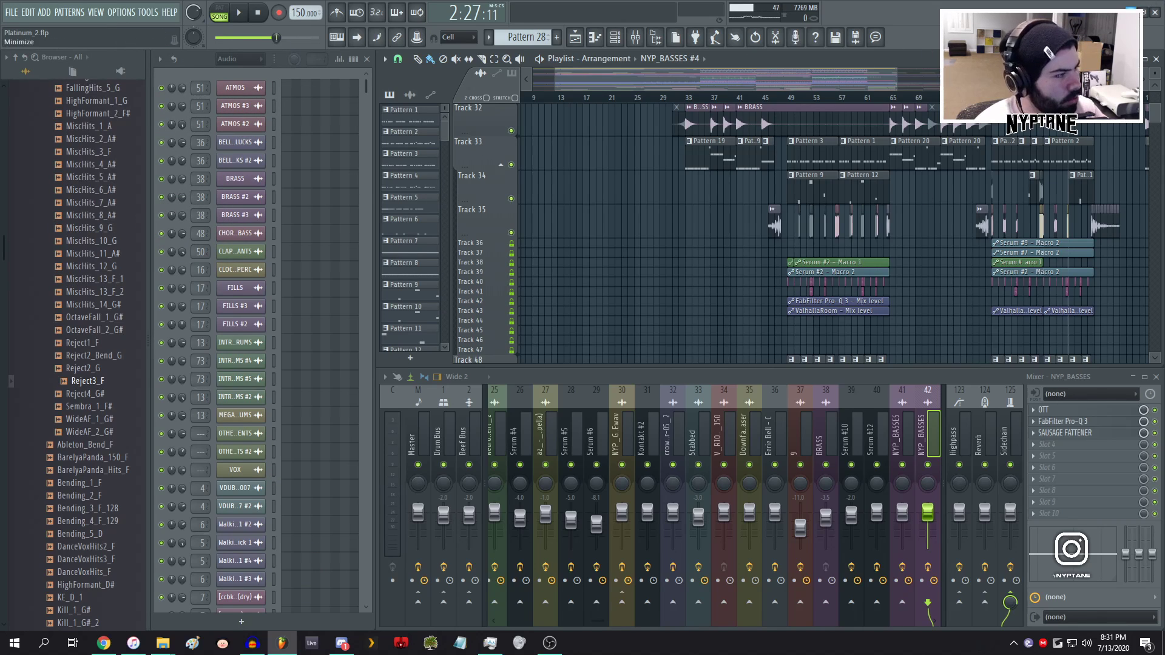
click(259, 644)
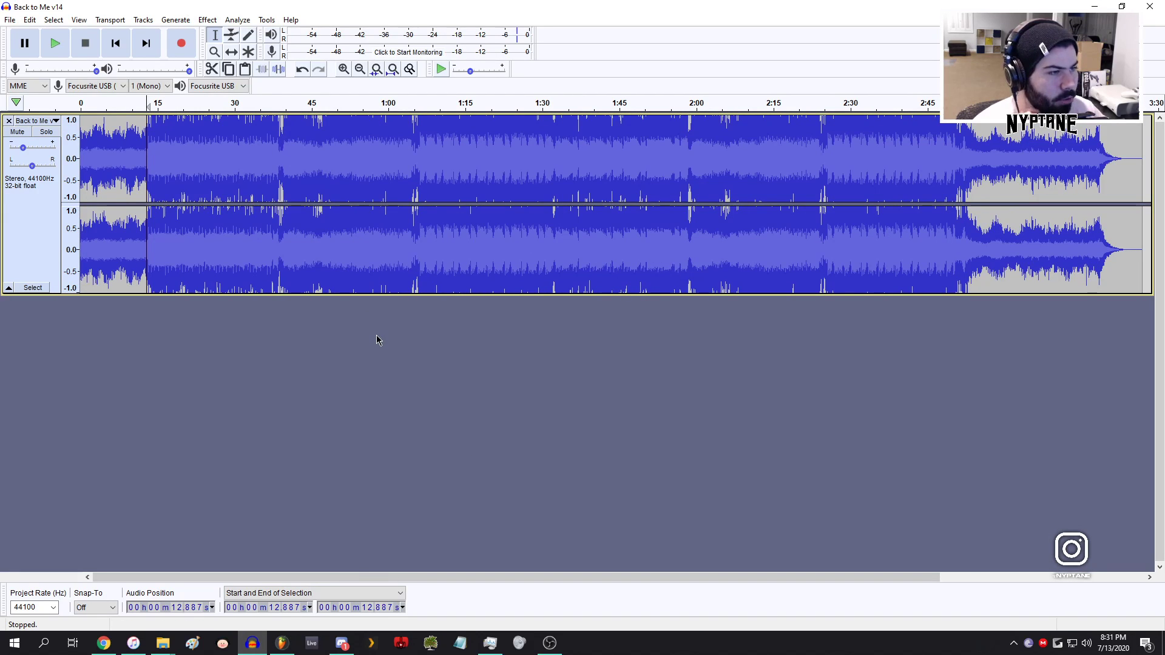
click(288, 652)
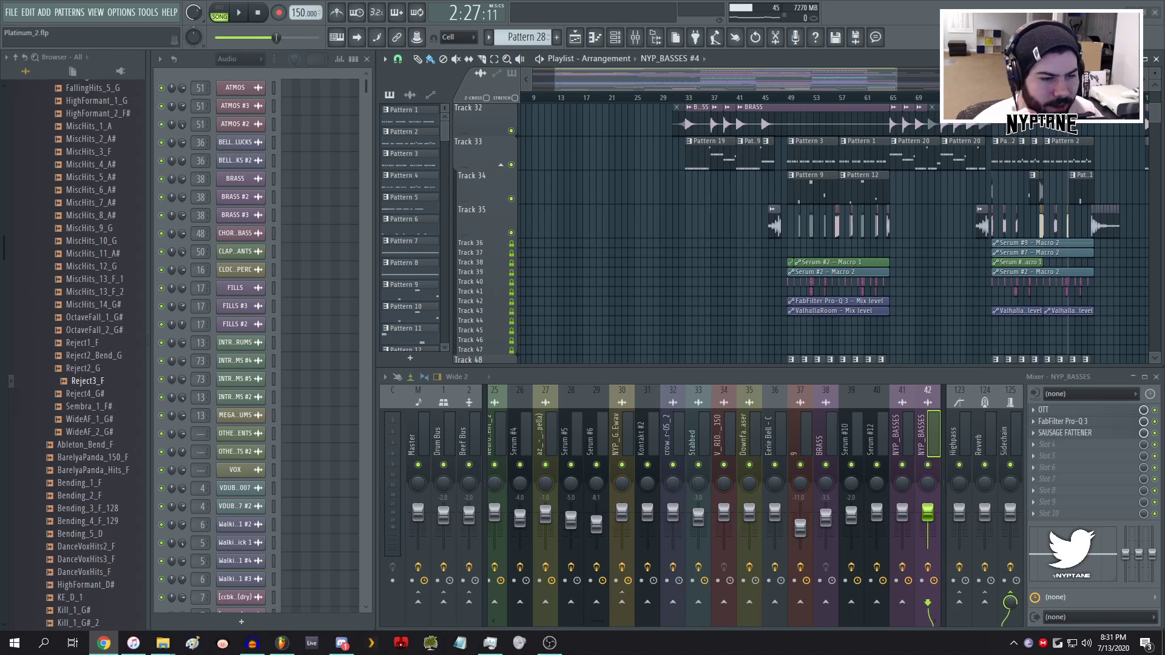
drag(642, 82, 617, 83)
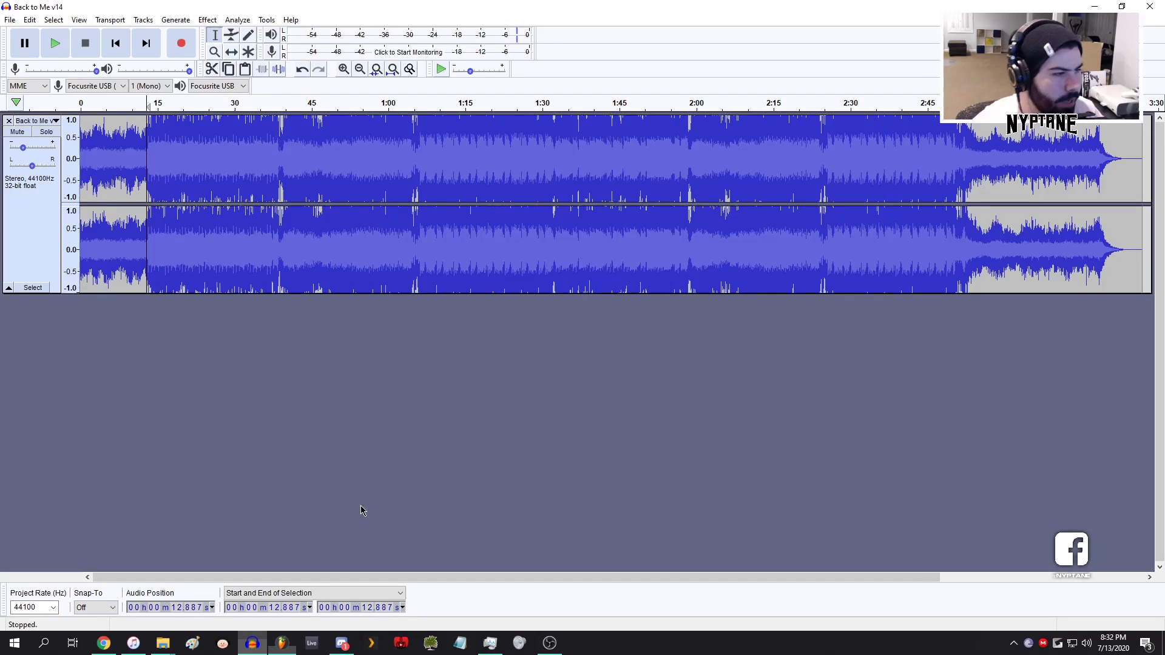
- Switch to Audacity, play Back to Me v14 from about 12.8 seconds, and raise the track's gain
click(253, 643)
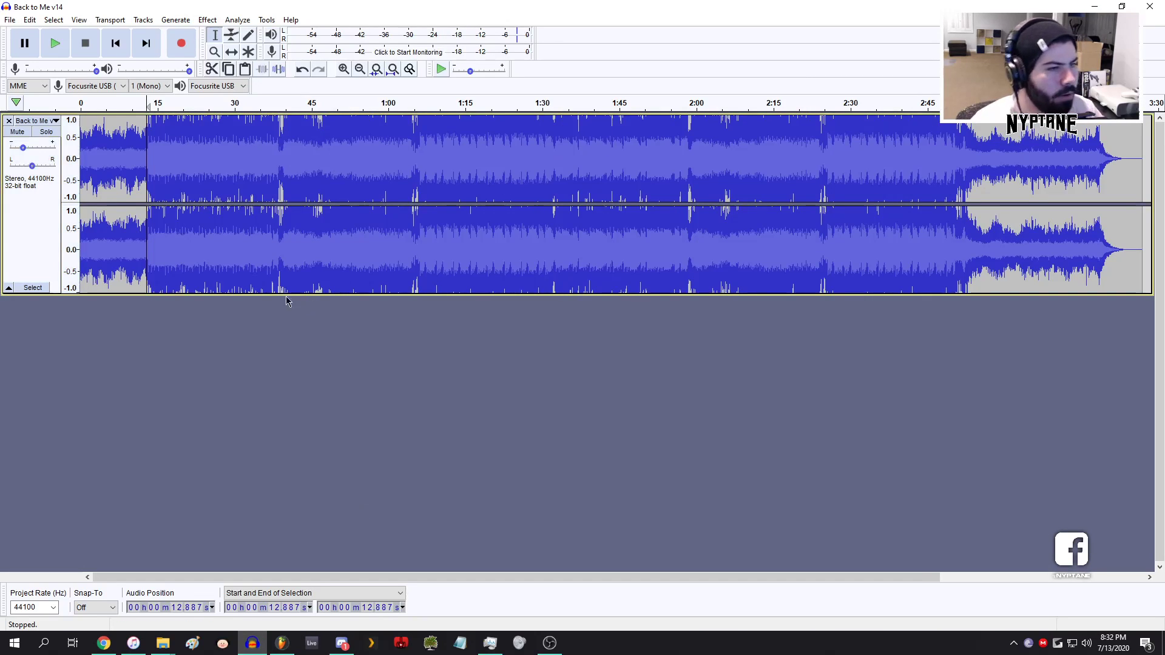
click(127, 51)
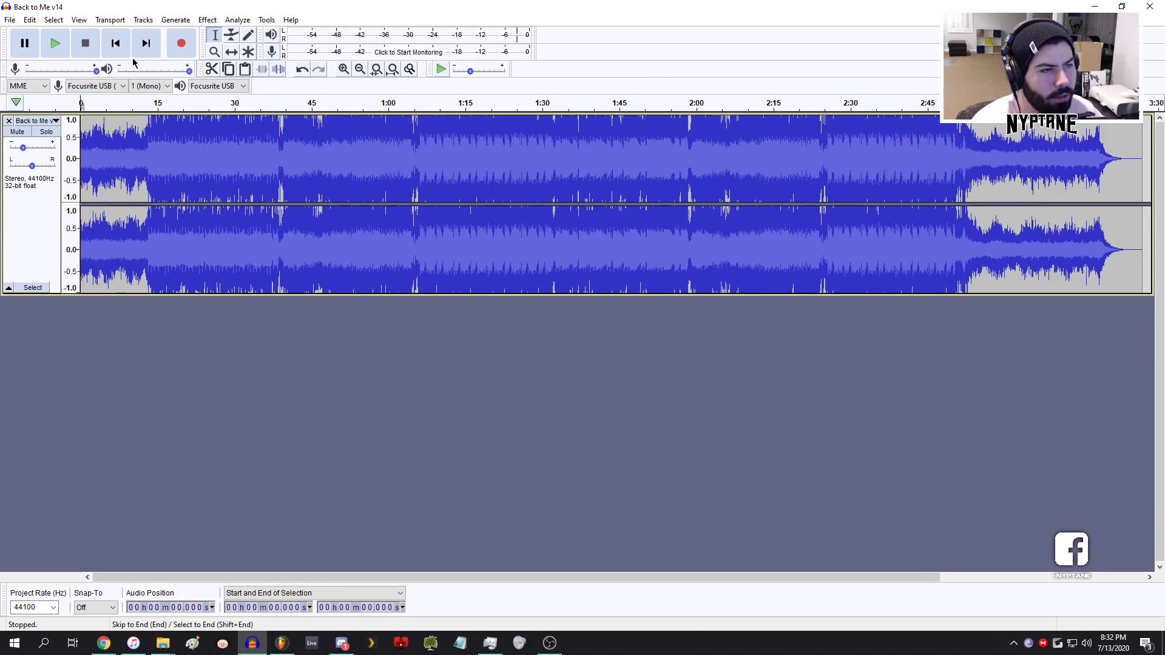
click(147, 144)
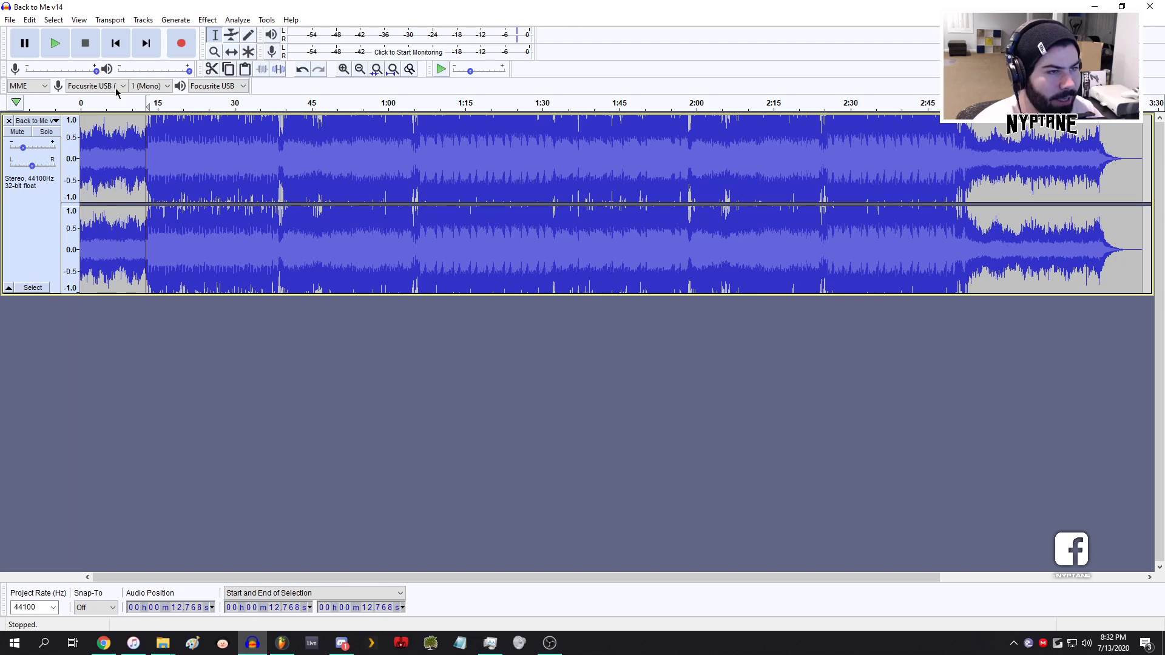
key(space)
drag(27, 148, 39, 150)
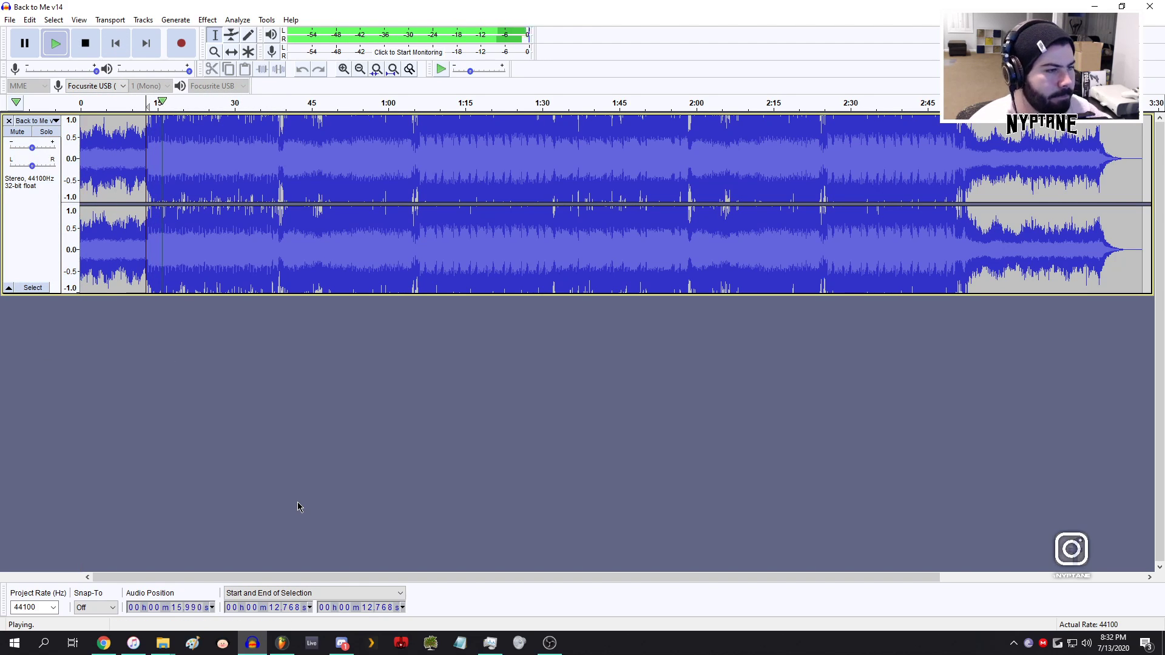
- Listen to Back to Me v14 into its second half and stop the playback
key(alt+Tab)
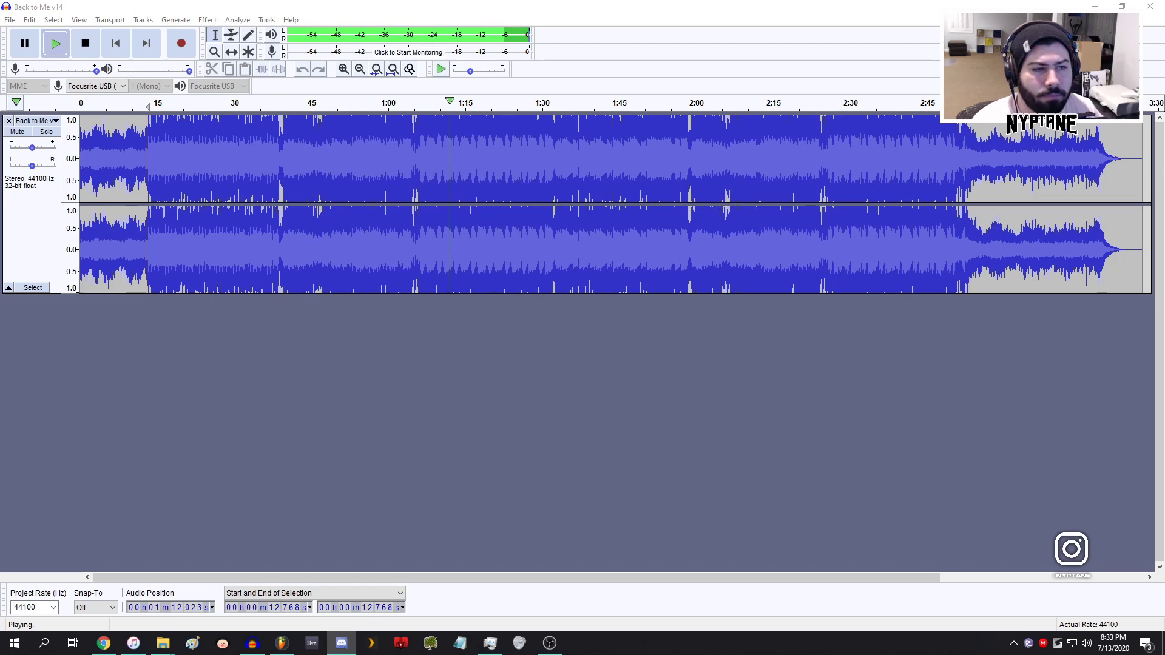
key(alt+Tab)
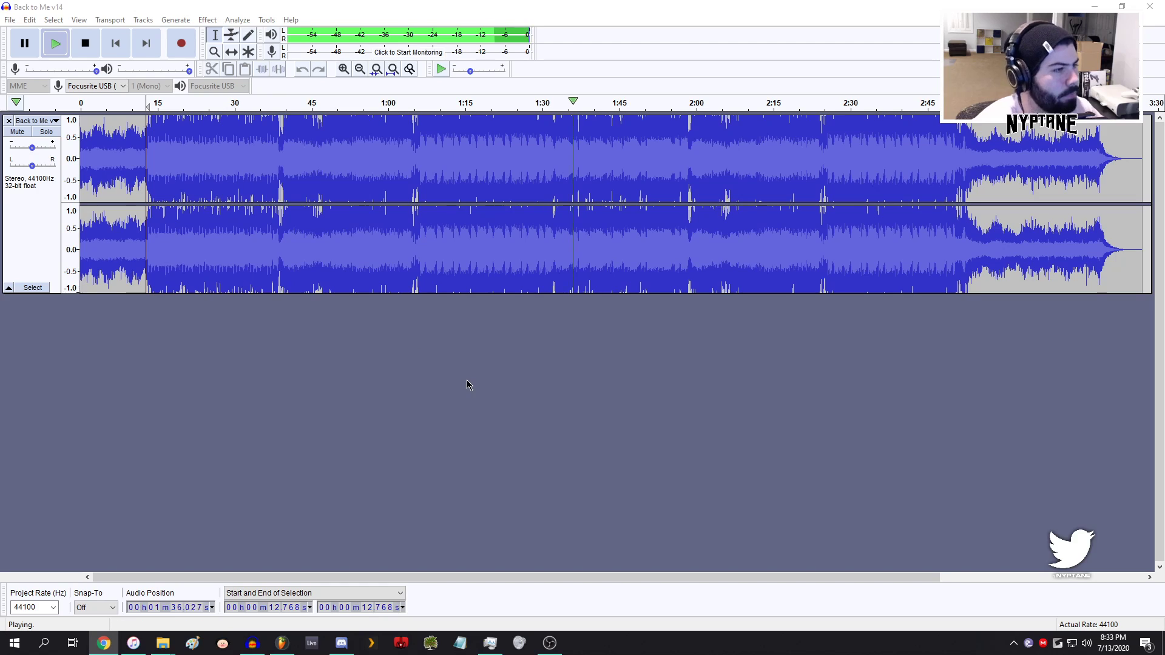
click(577, 393)
key(space)
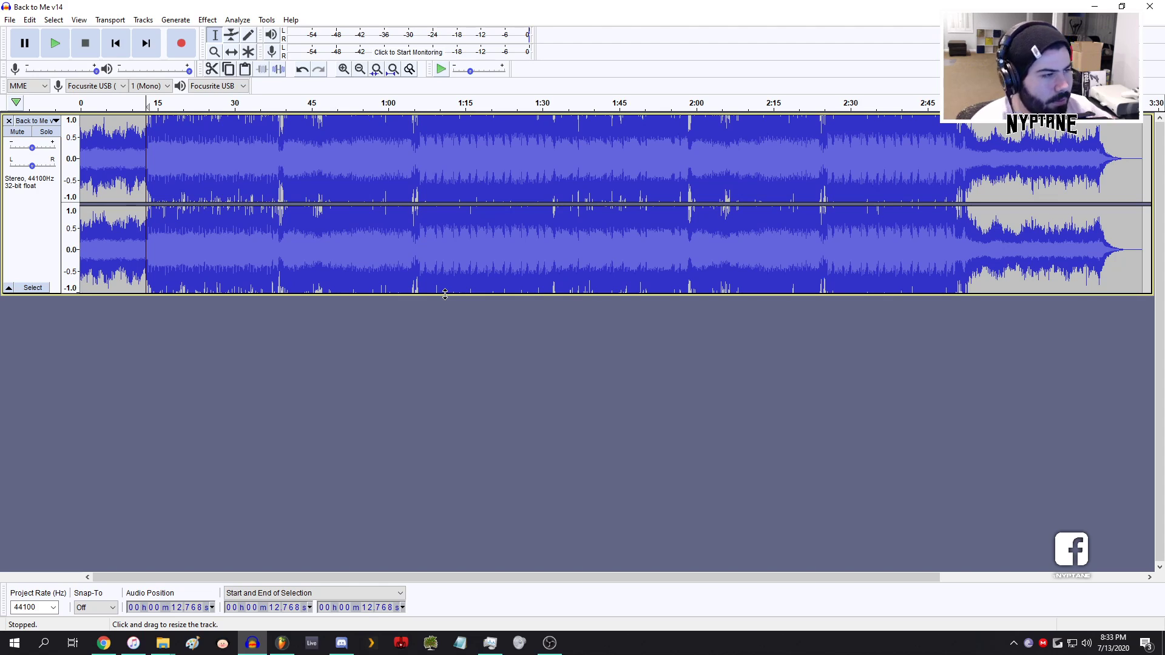
- Place the cursor in Back to Me v14 at about 1:05, and return it to about 13.2 seconds
click(341, 644)
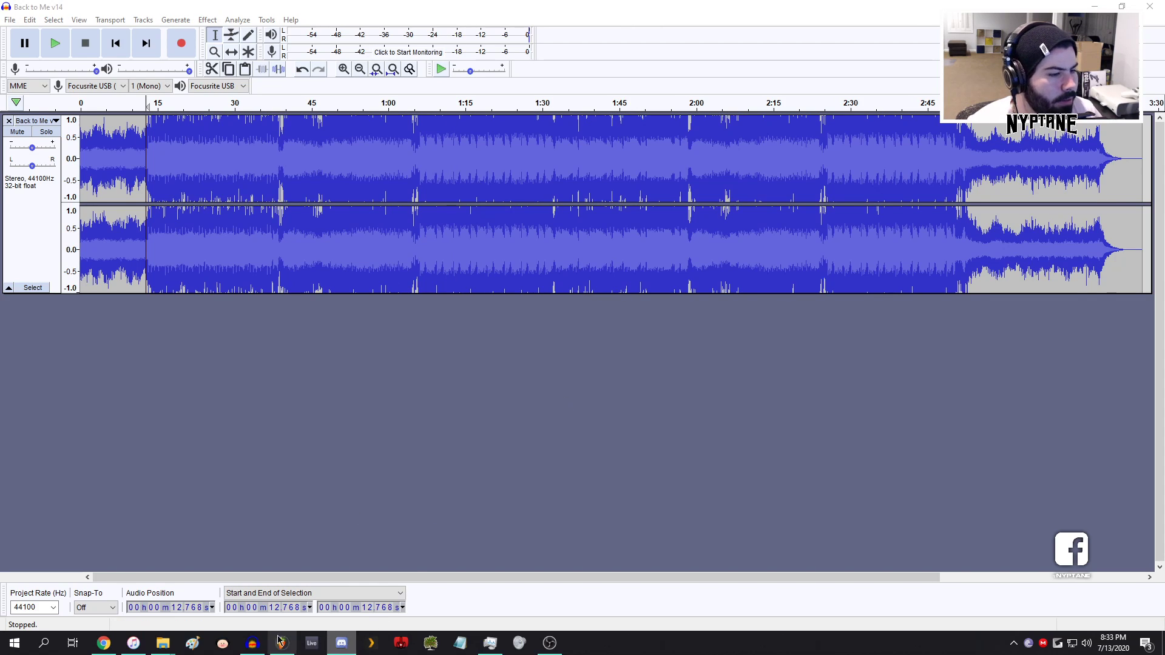
click(297, 511)
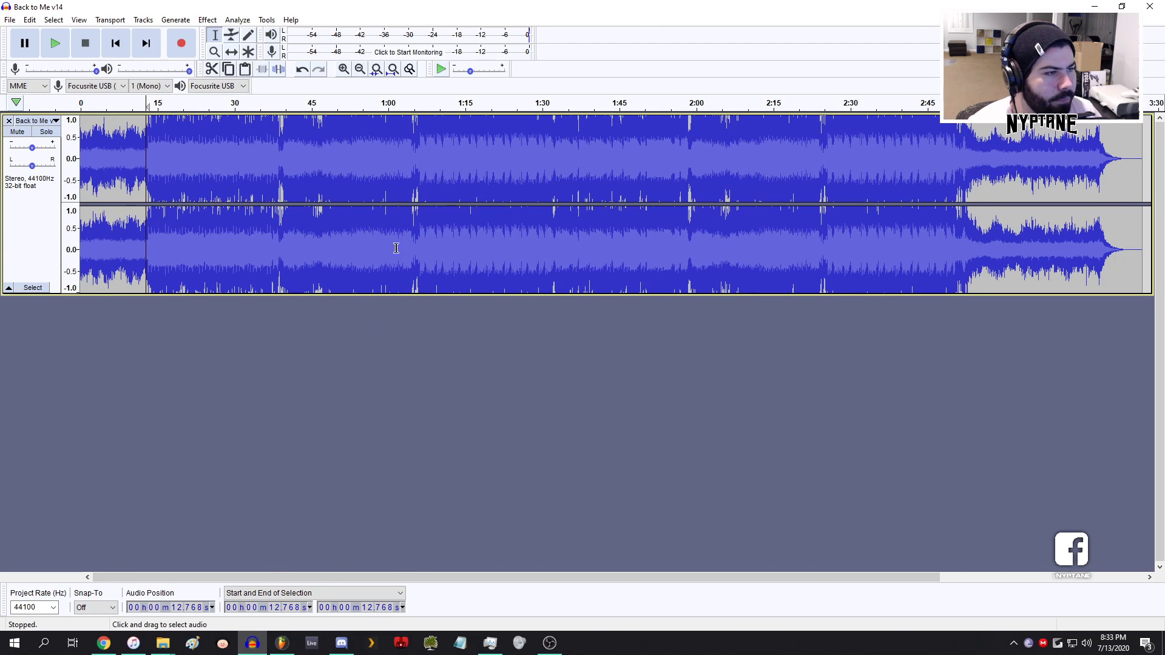
click(411, 160)
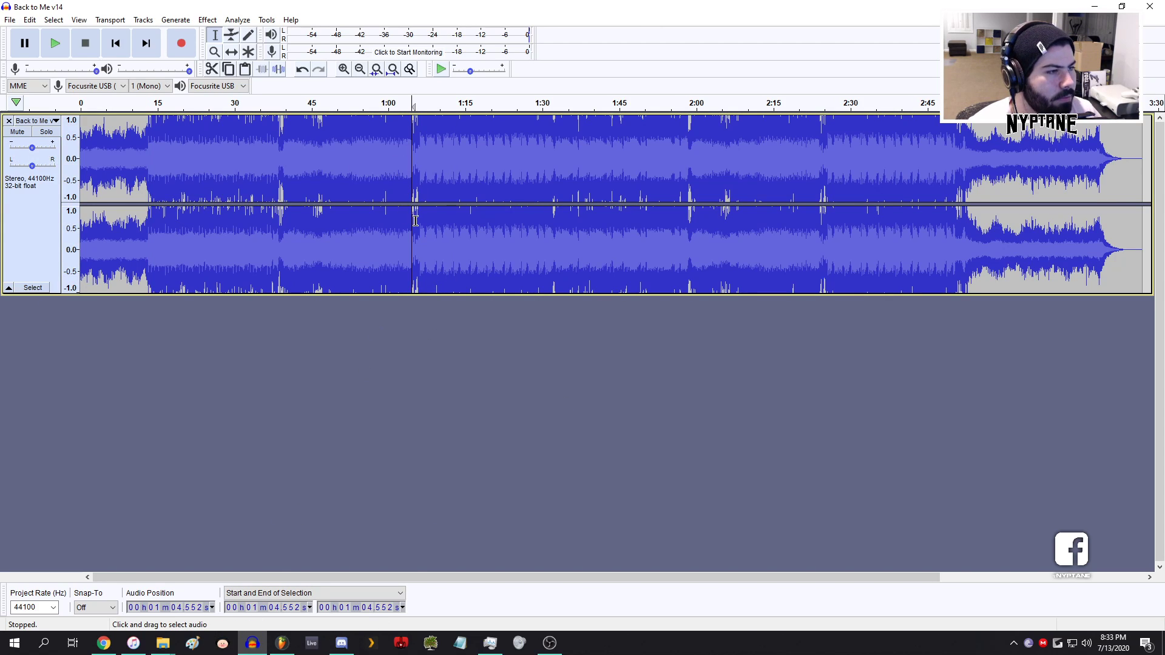
click(416, 157)
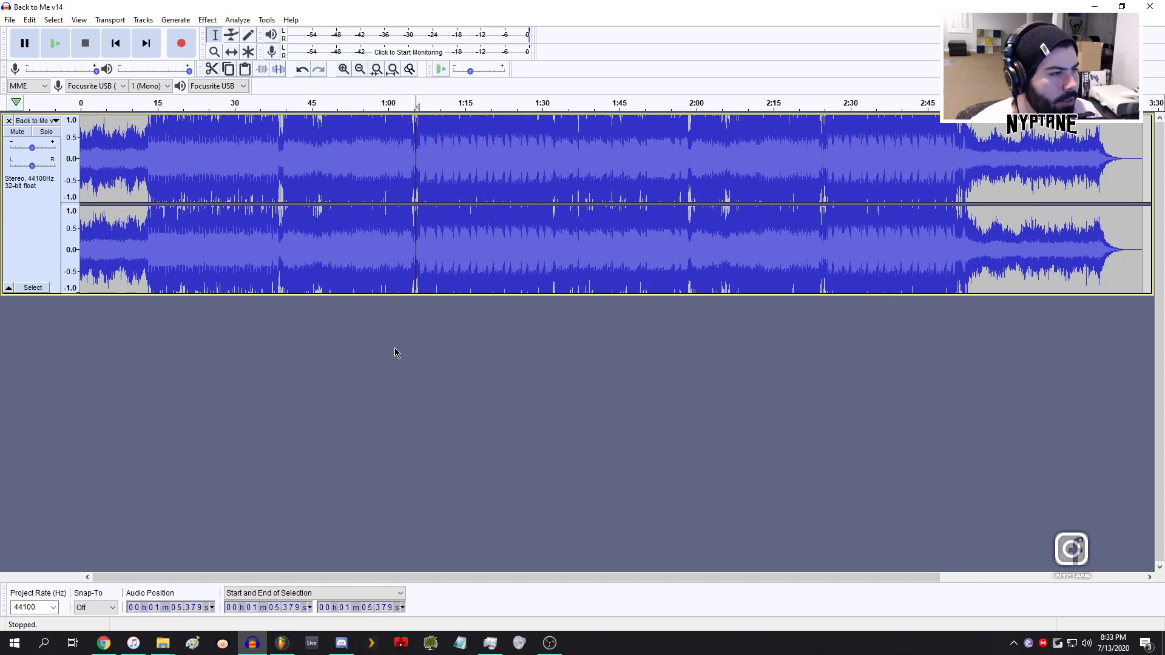
key(alt+Tab)
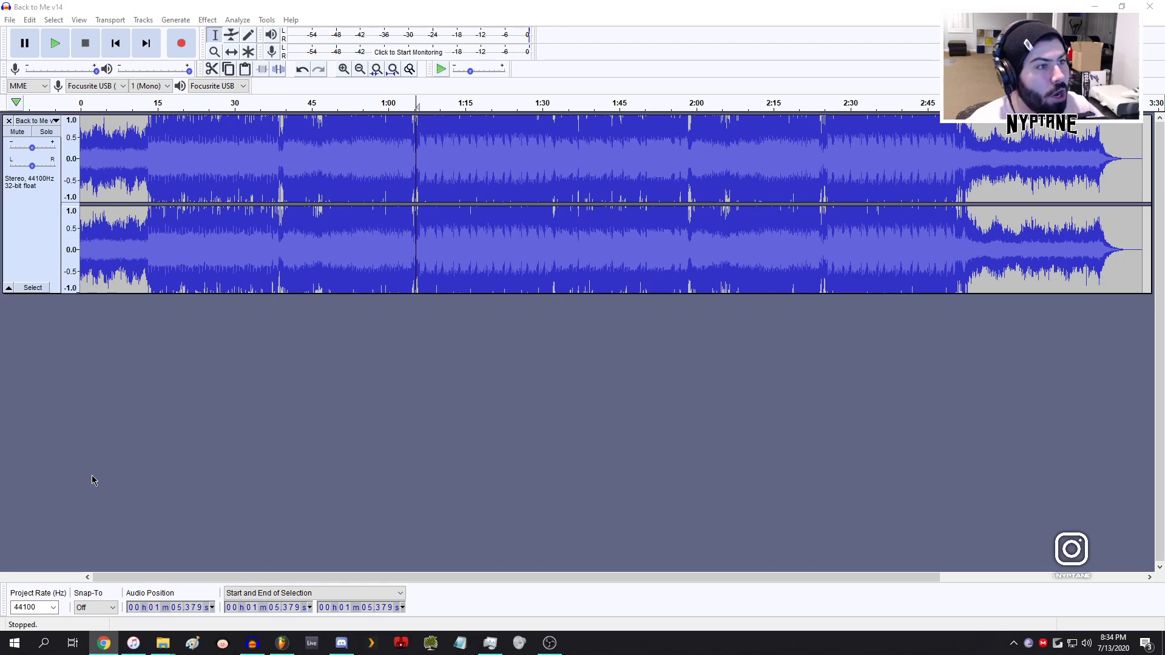
click(149, 162)
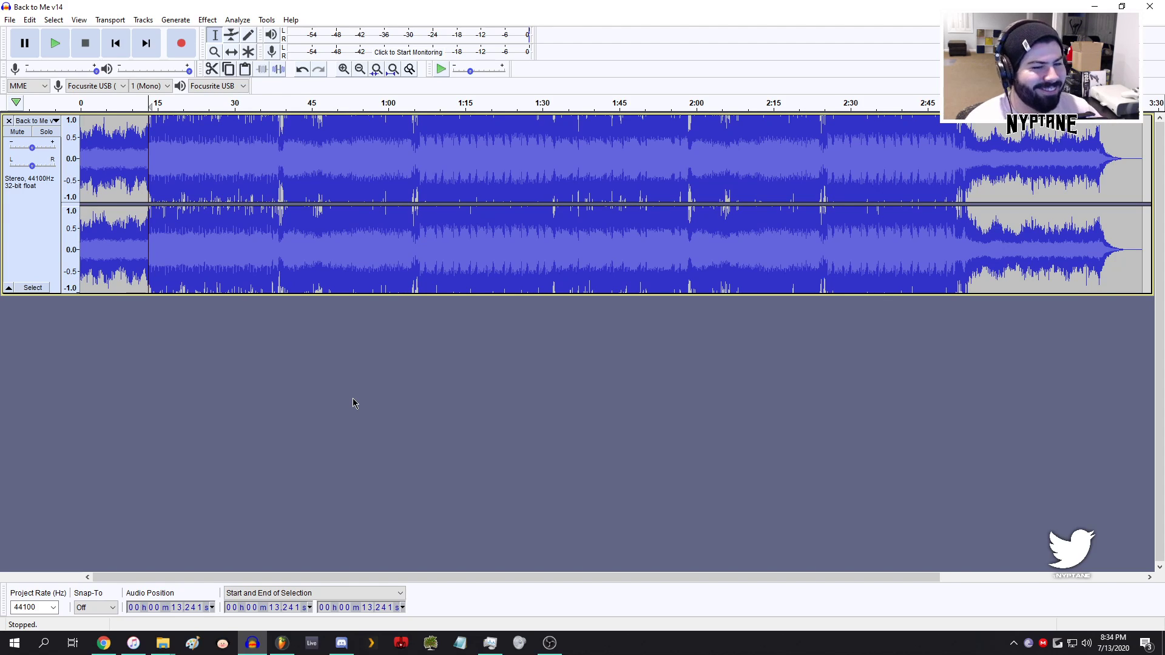
- Switch to FL Studio and open the recent project wake up dead rmx.flp without saving the changes to Platinum_2
click(281, 643)
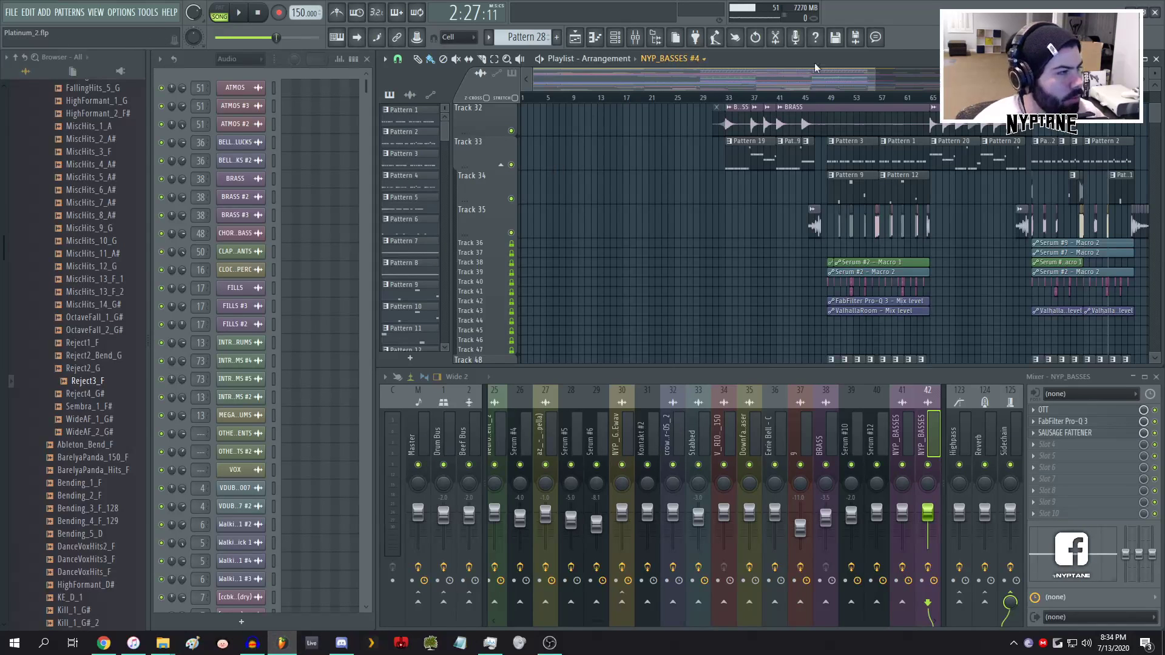
drag(878, 77, 1144, 80)
scroll(841, 218, down, 3)
scroll(841, 242, up, 11)
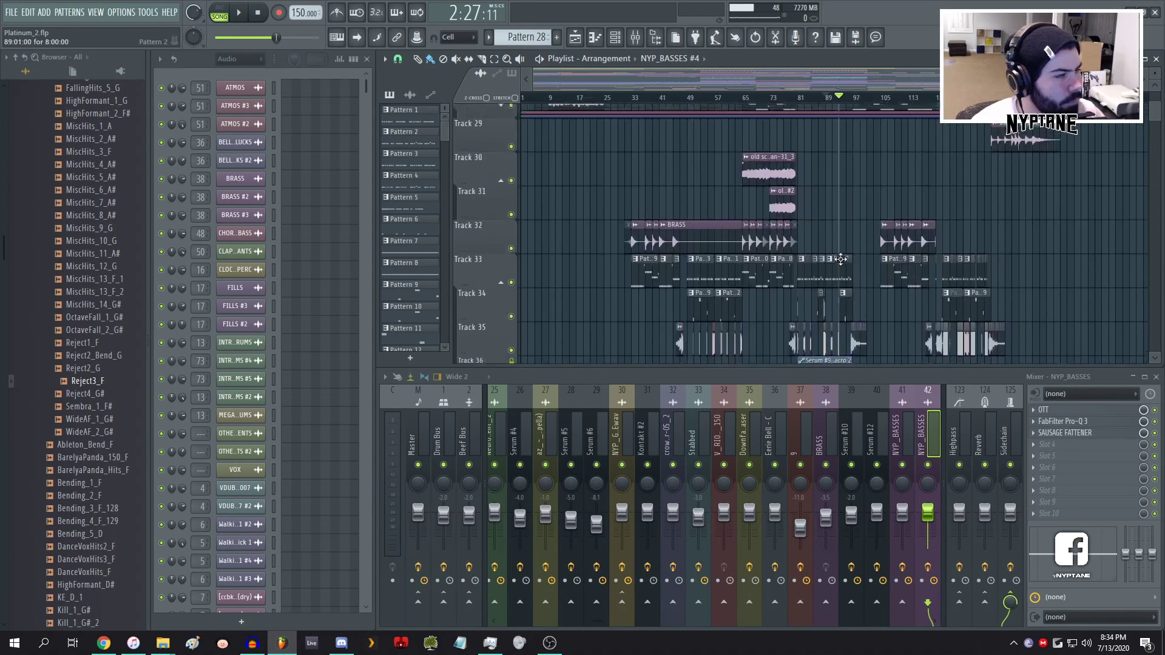
click(17, 14)
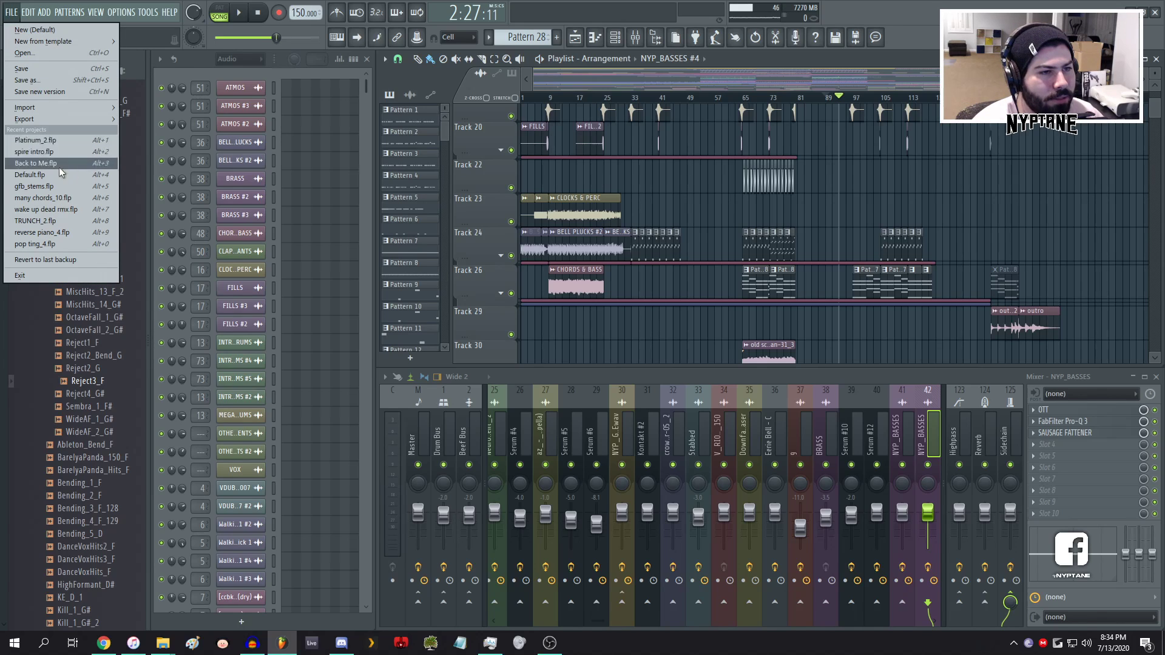
click(79, 211)
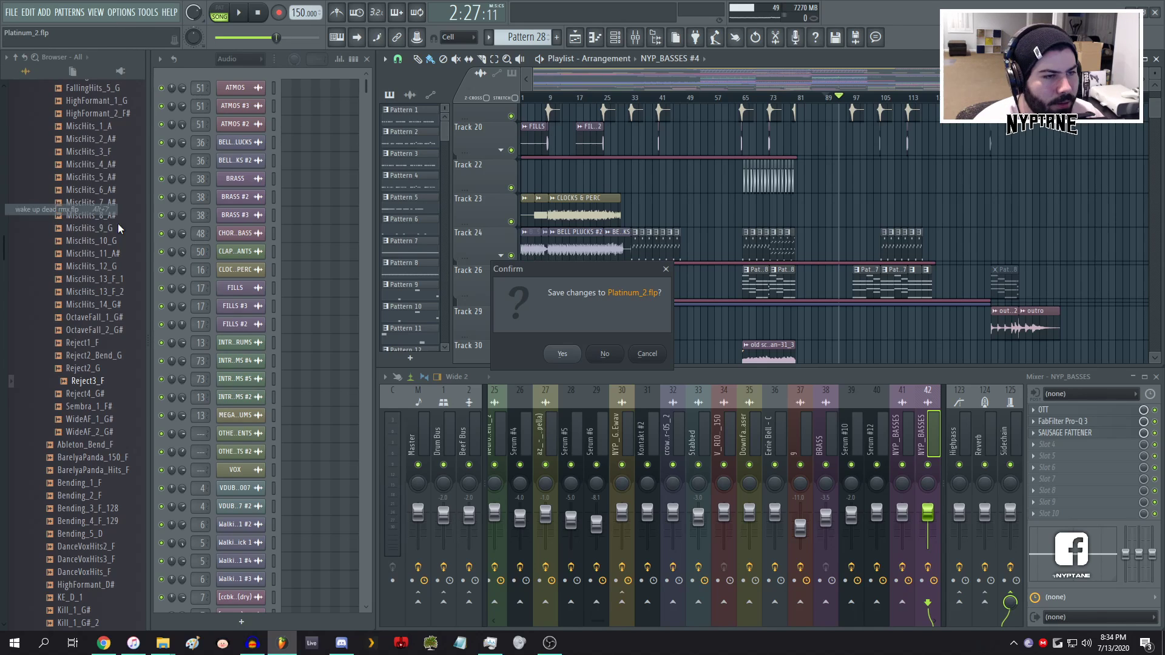
click(605, 357)
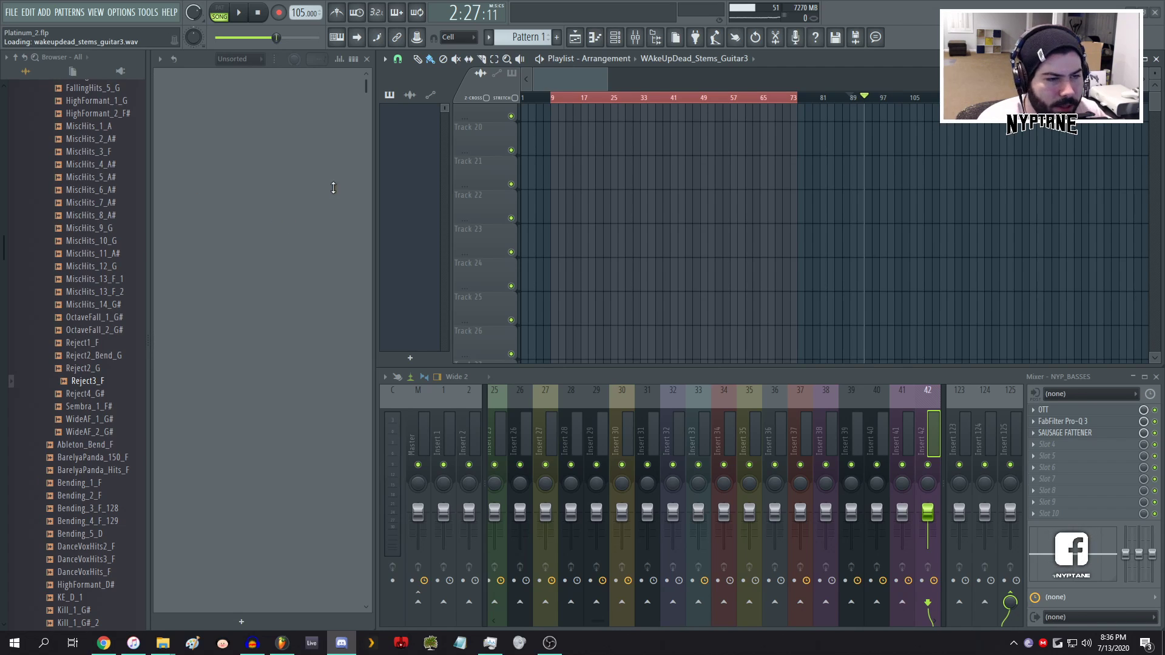
key(alt+Tab)
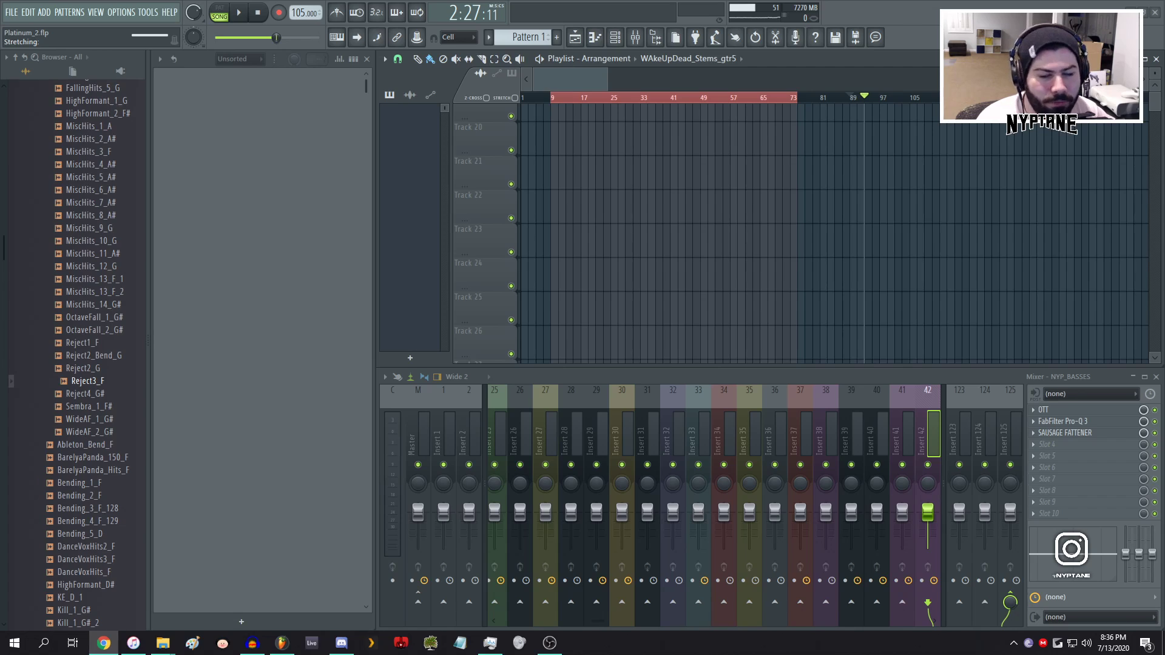
key(alt+Tab)
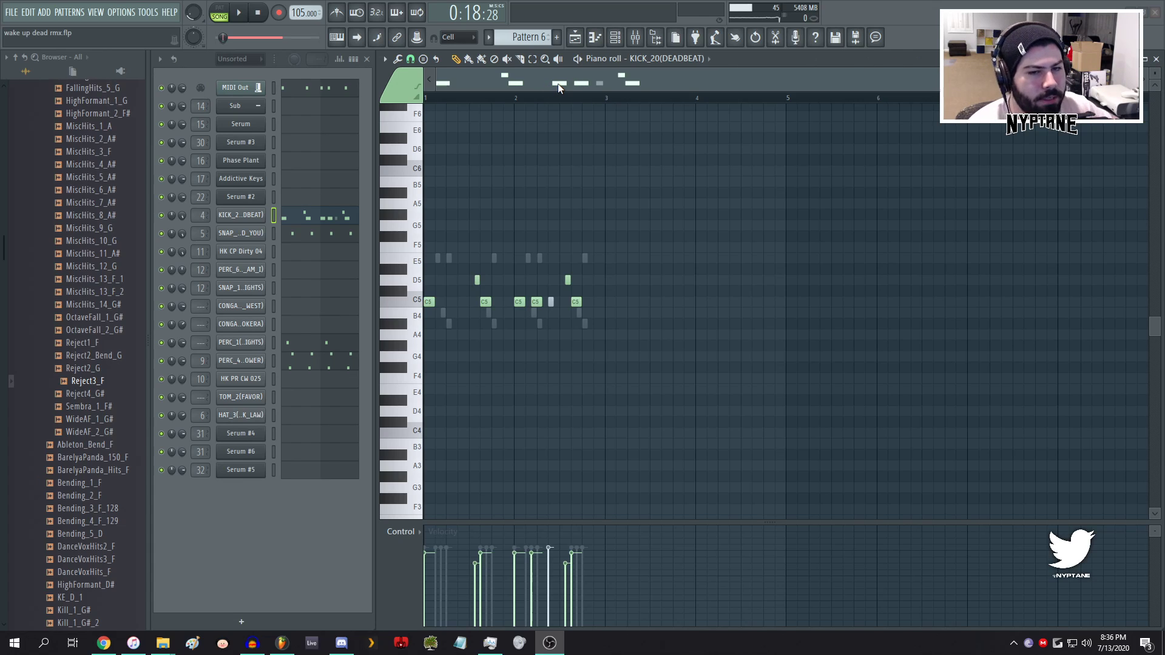
- Close the kick's piano roll and play the arrangement from about bar 9 in an enlarged playlist
click(1156, 59)
scroll(574, 131, down, 6)
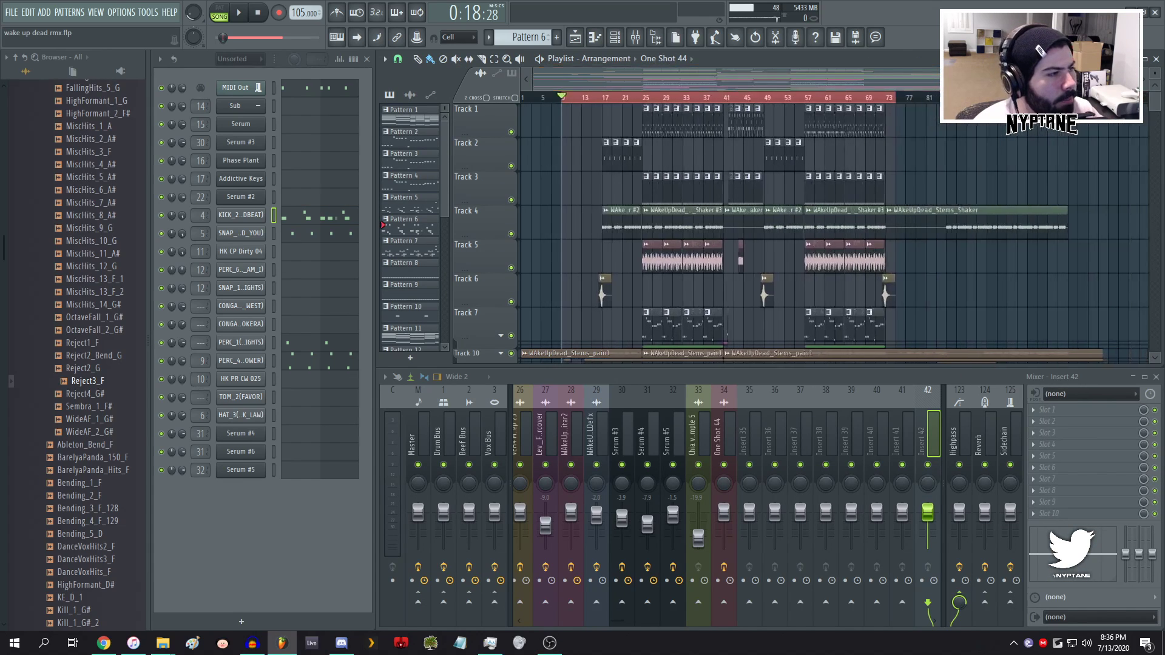
scroll(534, 102, up, 6)
click(535, 102)
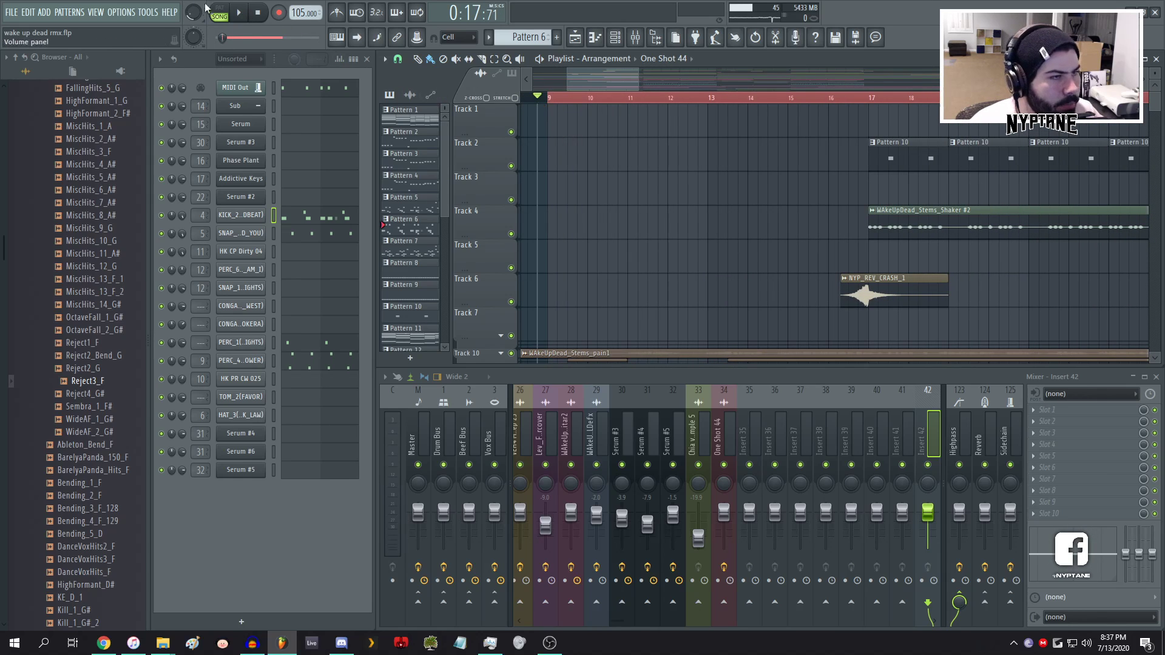
key(space)
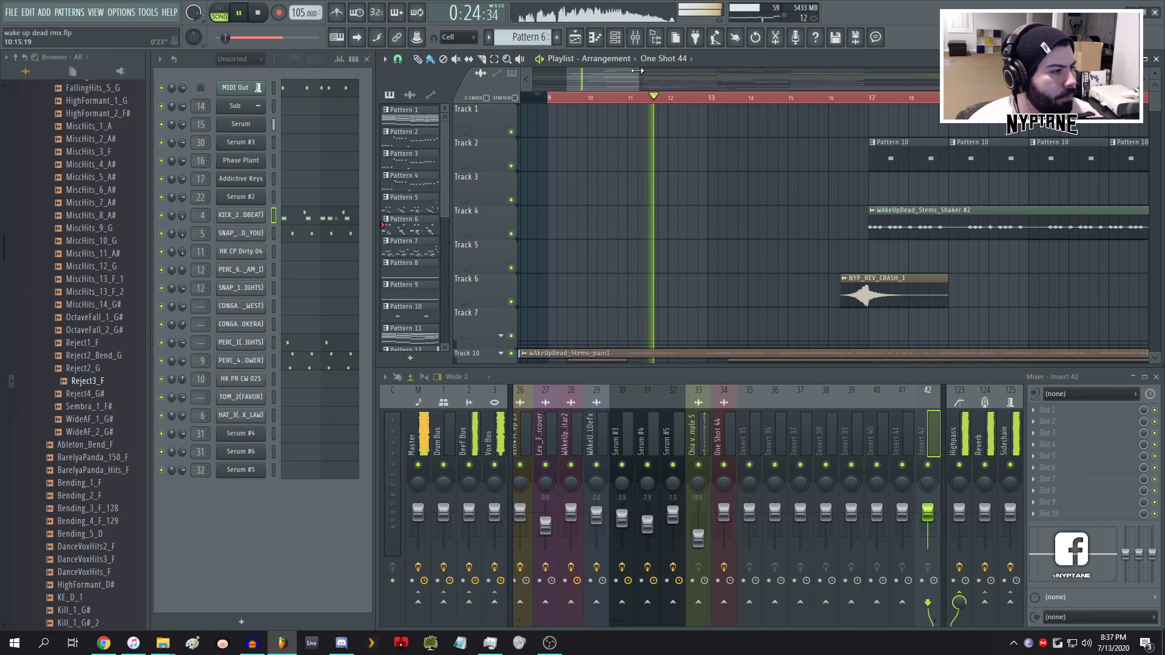
drag(637, 71, 1130, 60)
click(1145, 59)
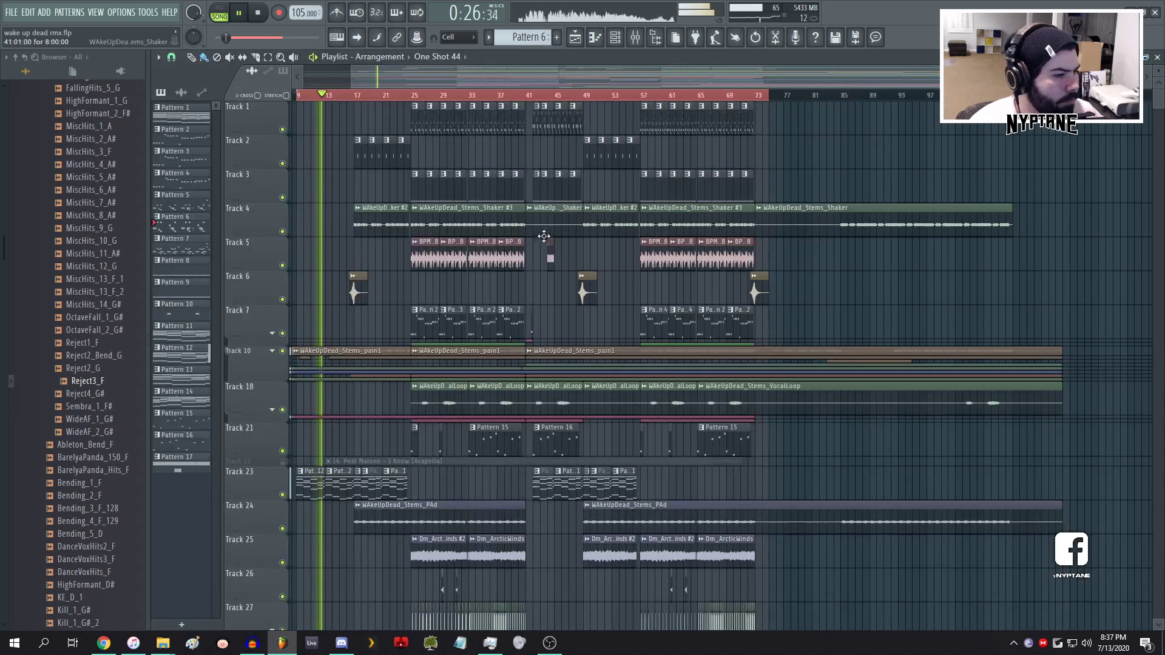
- Look over all playlist tracks while the remix plays through its second drop, and stop the playback near bar 73
scroll(546, 241, down, 5)
scroll(546, 241, down, 2)
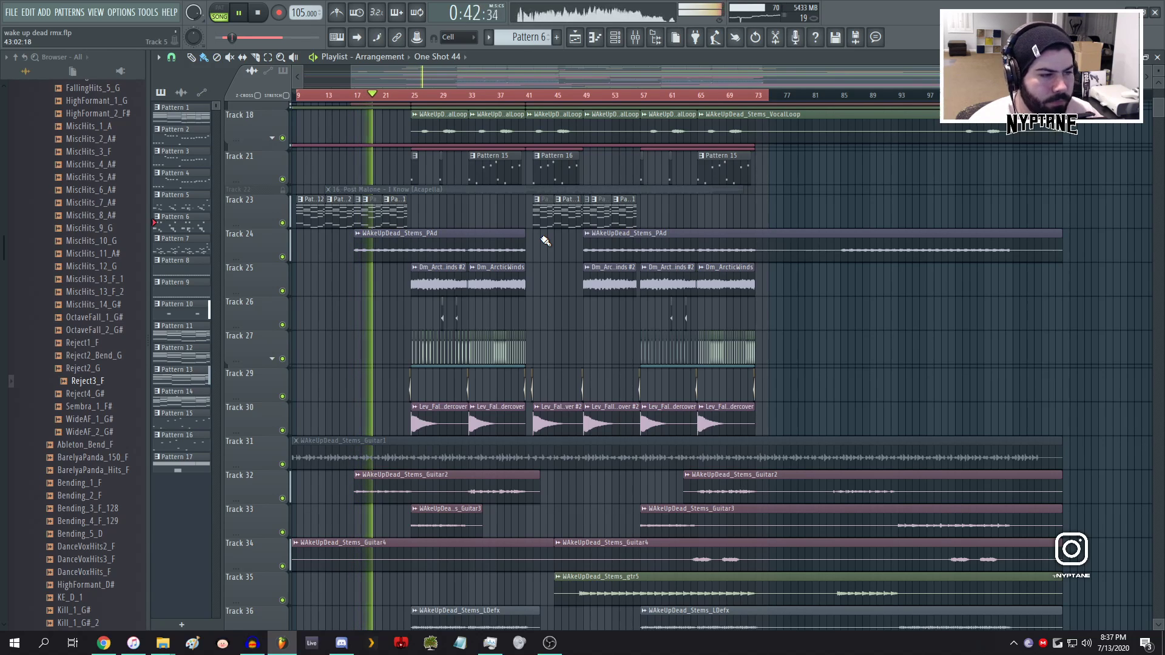
scroll(466, 254, up, 3)
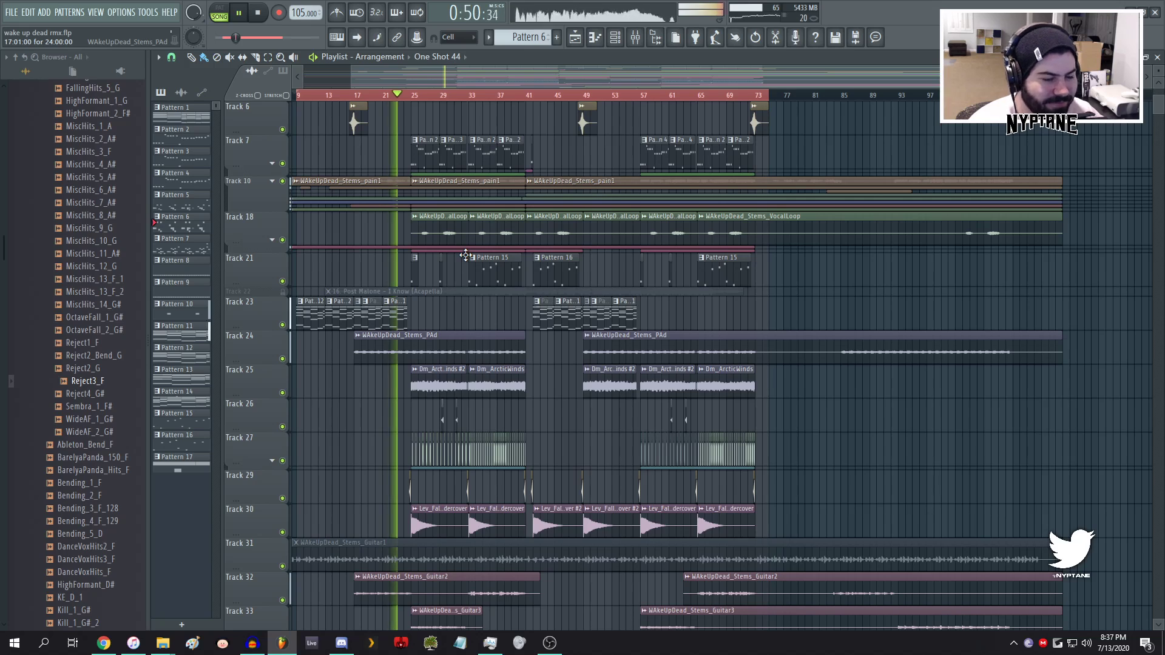
scroll(466, 255, up, 5)
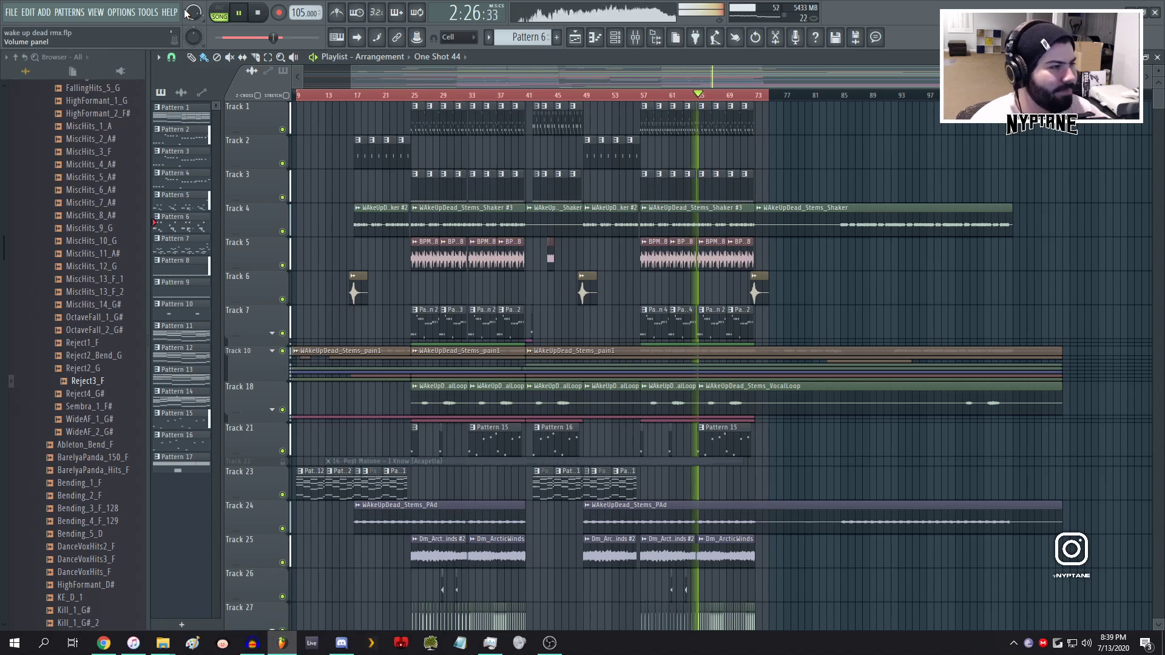
scroll(849, 204, down, 4)
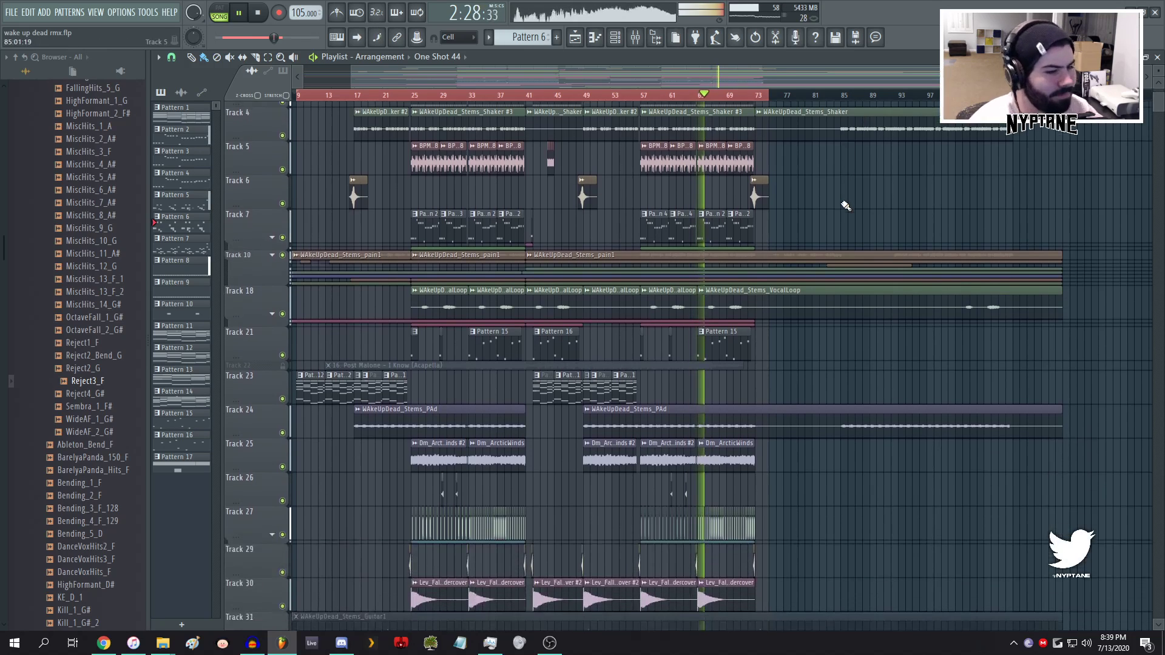
scroll(848, 205, down, 3)
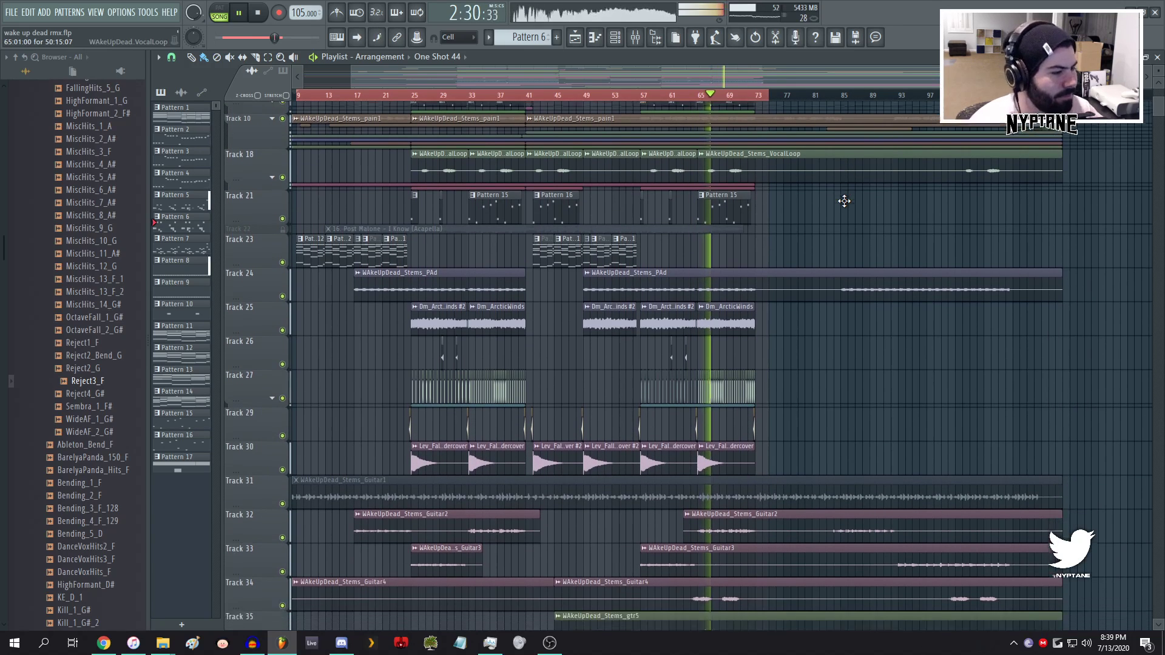
scroll(844, 201, down, 4)
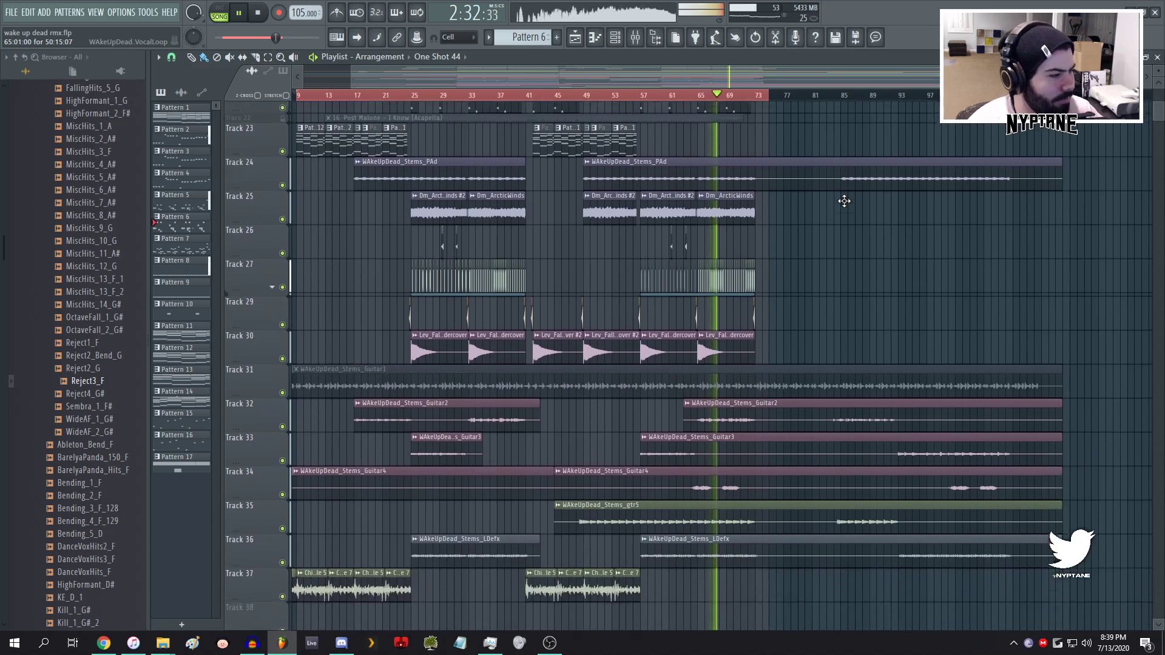
scroll(845, 201, up, 8)
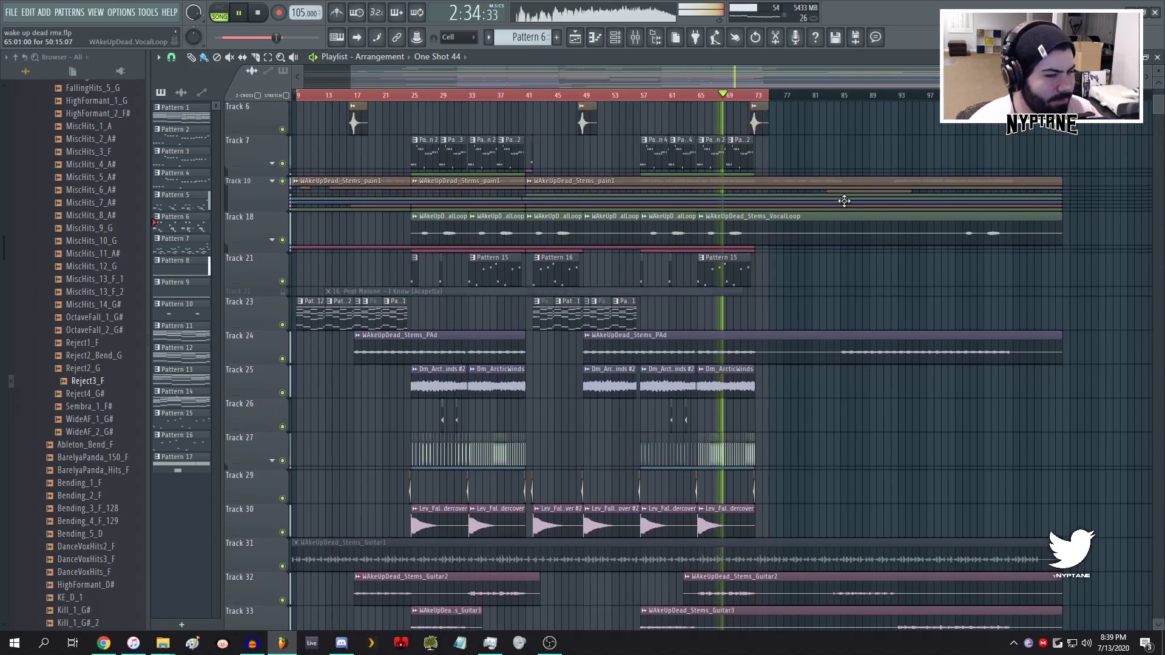
scroll(844, 200, up, 2)
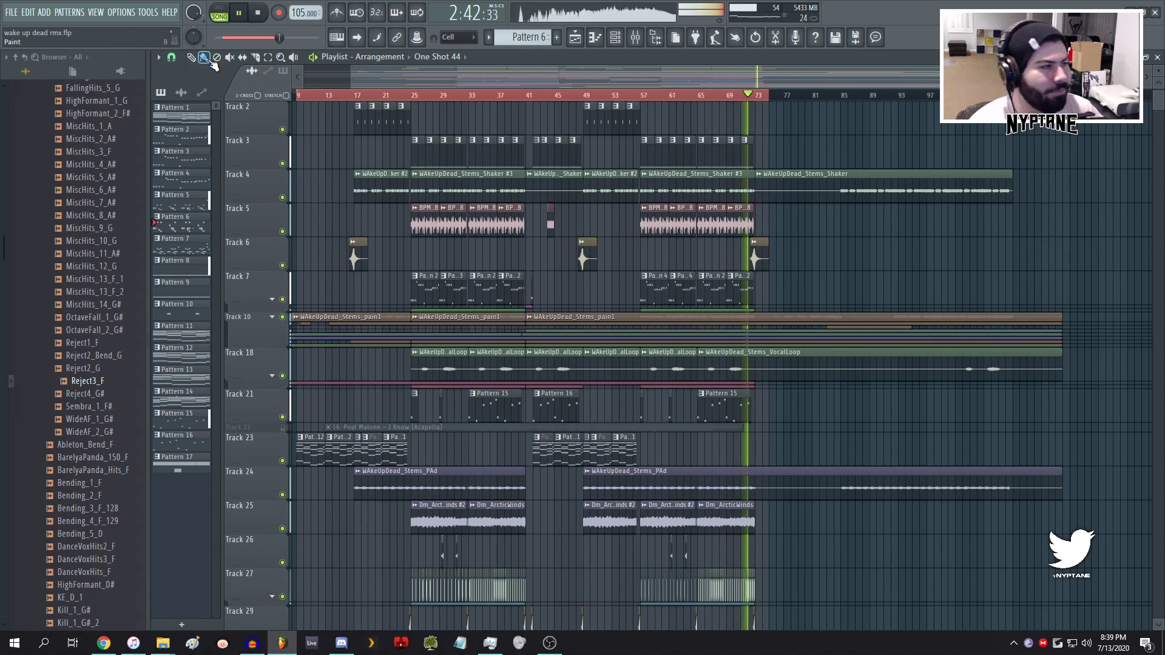
click(261, 14)
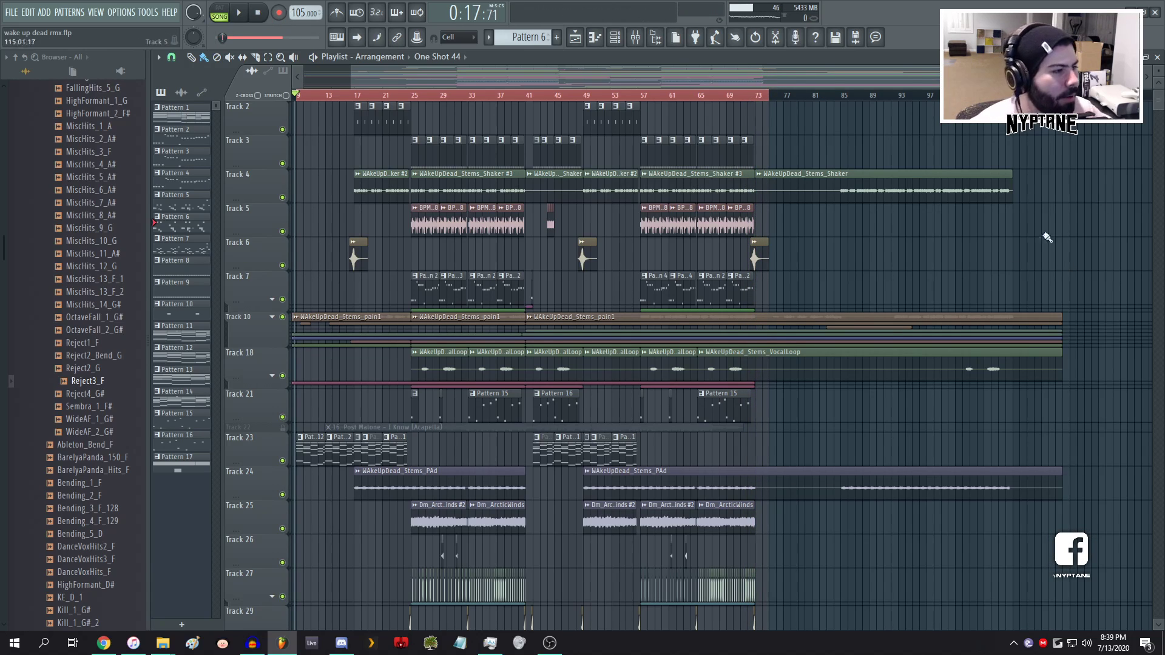
- Clear the playlist's time selection and play the leftover stems after the second drop from about bar 84, briefly
click(758, 97)
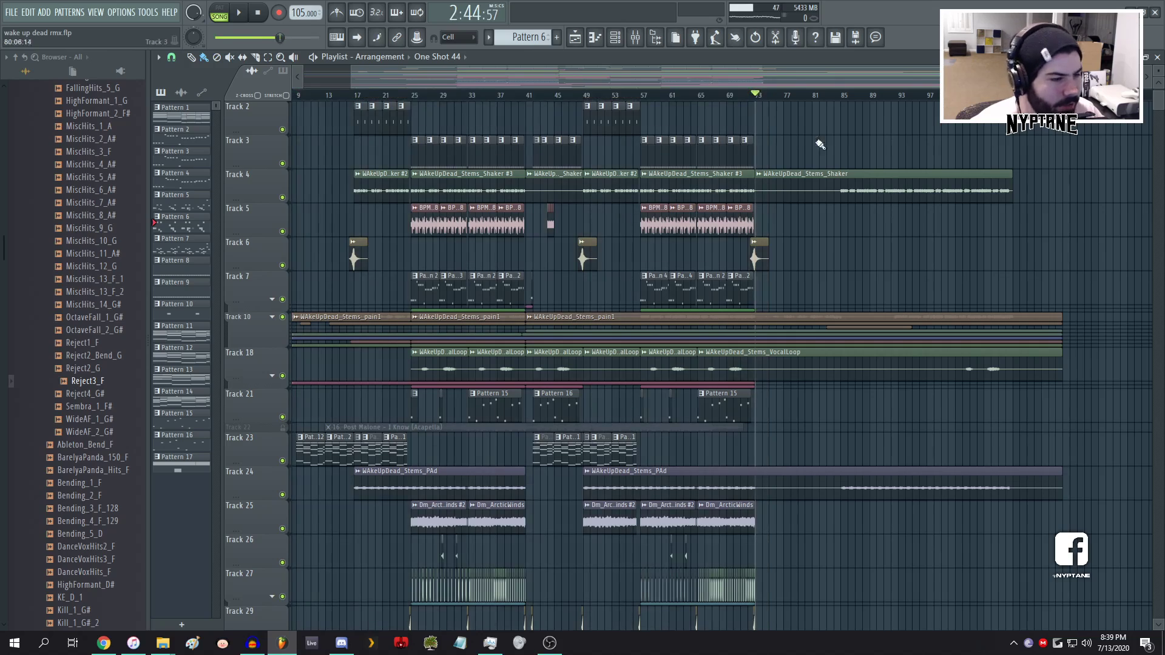
scroll(832, 291, down, 2)
scroll(929, 344, up, 3)
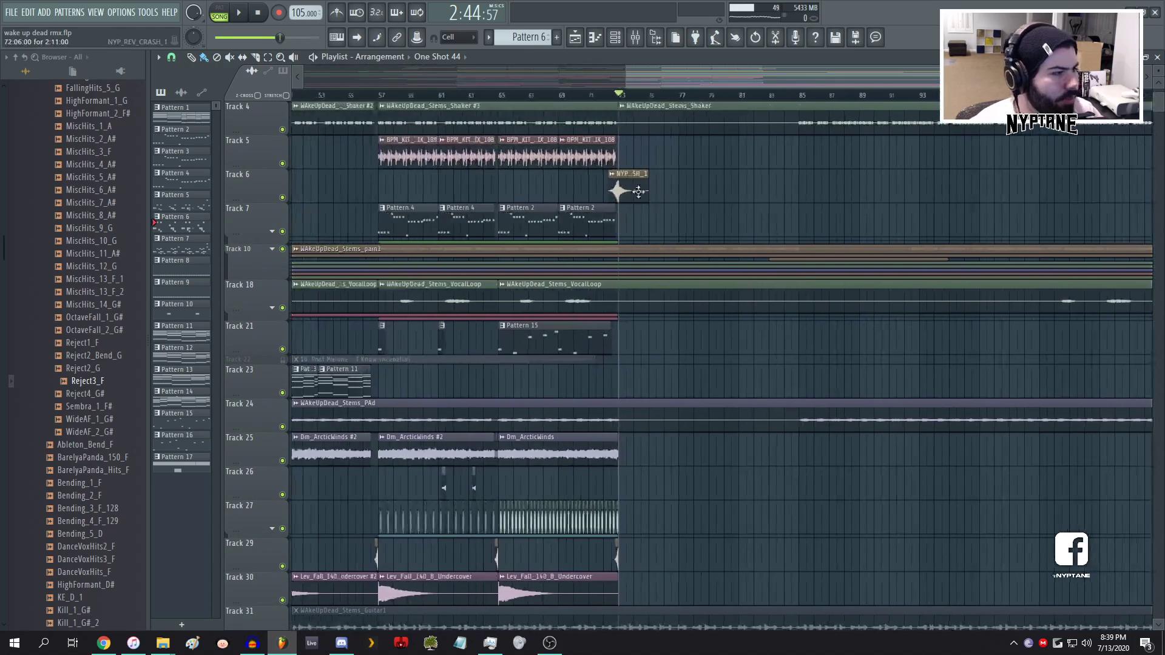
click(796, 94)
key(space)
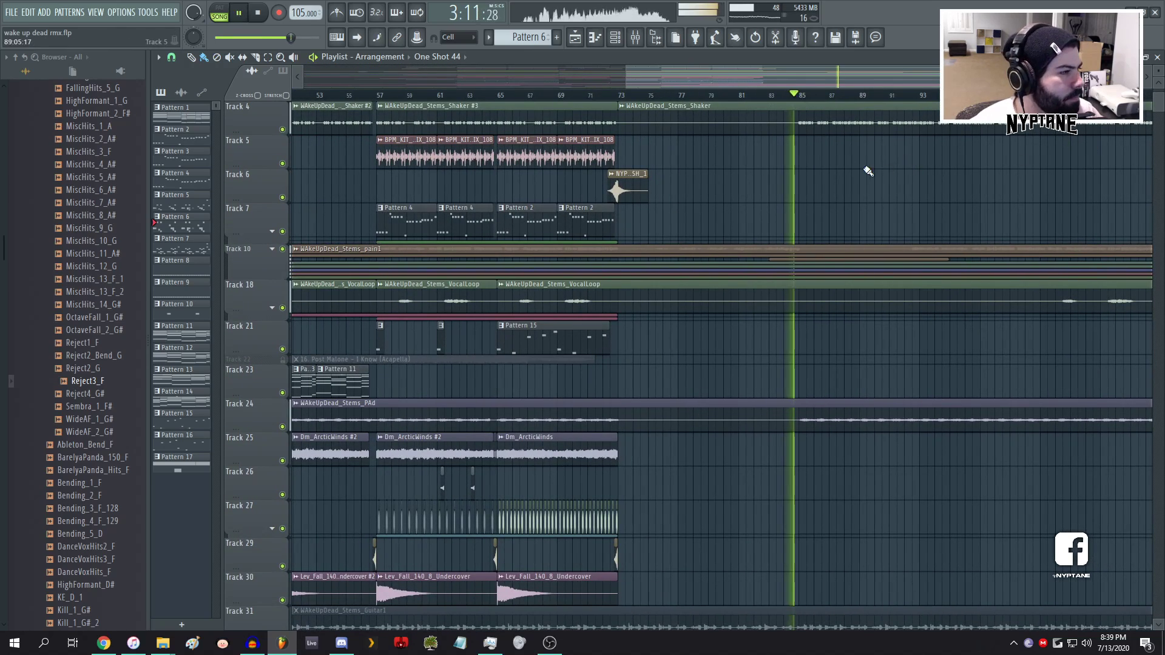
scroll(921, 164, down, 3)
scroll(945, 175, up, 3)
scroll(710, 124, down, 1)
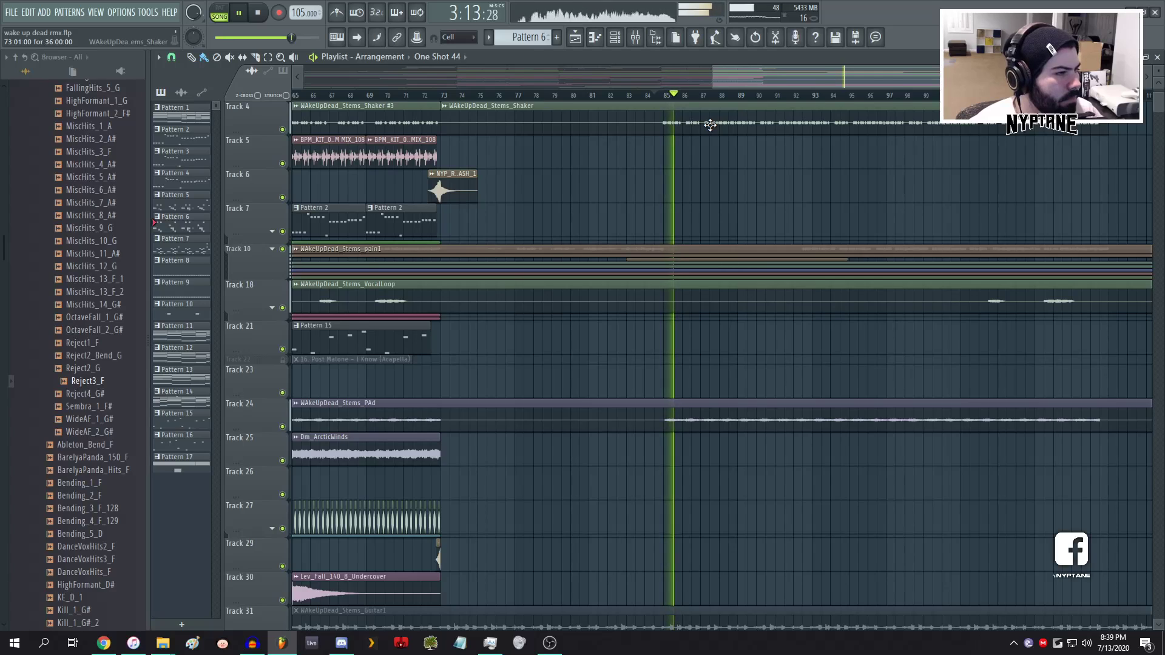
scroll(836, 177, down, 2)
key(space)
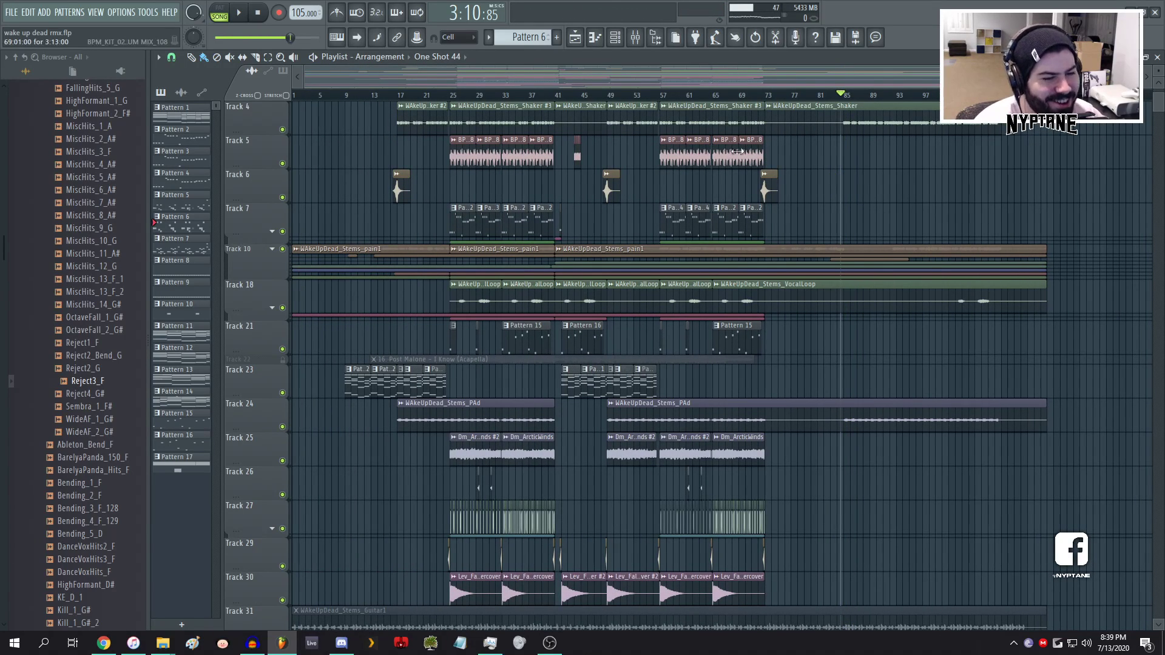
- Move the playhead to the first drop at bar 25 and close the playlist
click(450, 96)
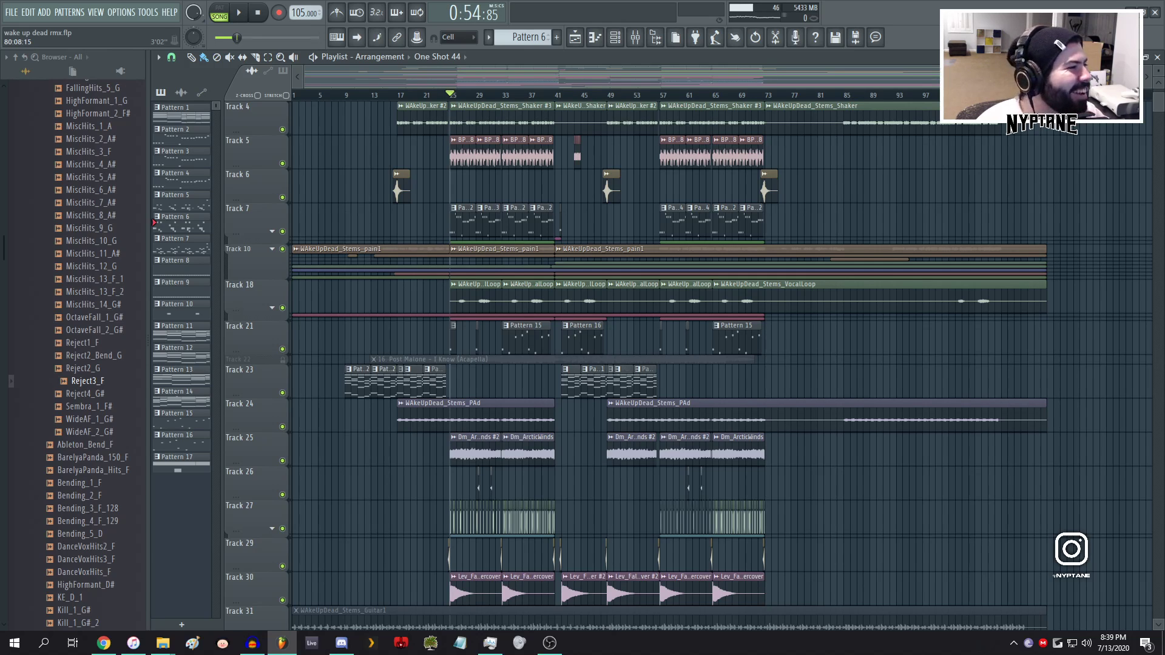
scroll(450, 96, up, 1)
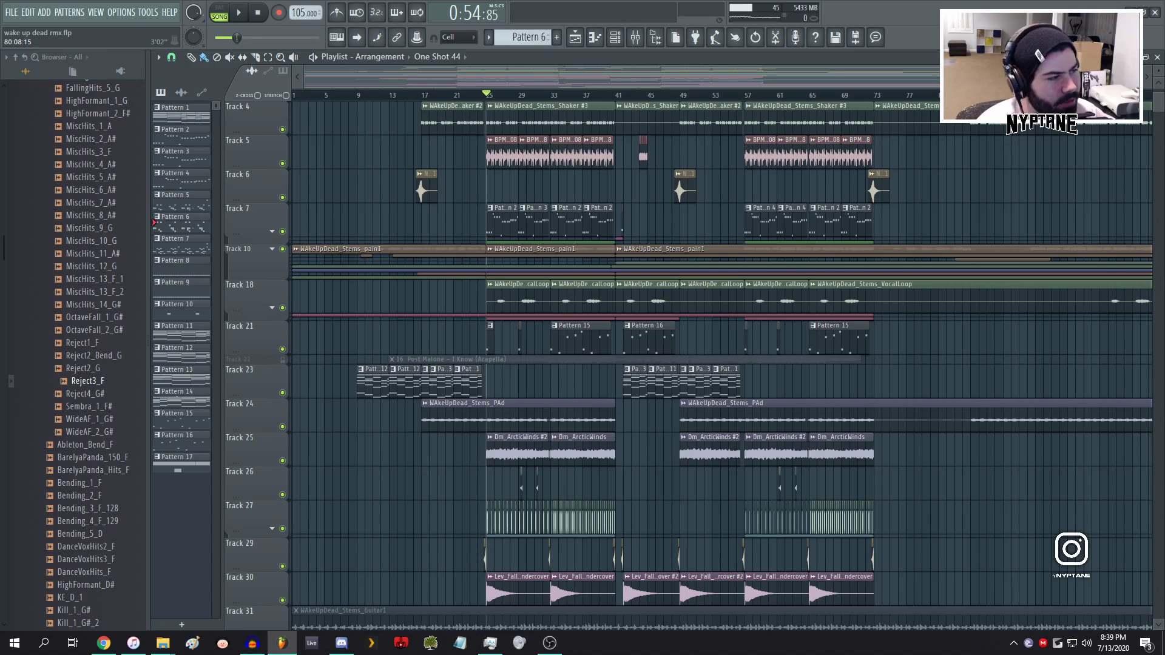
drag(981, 66, 914, 71)
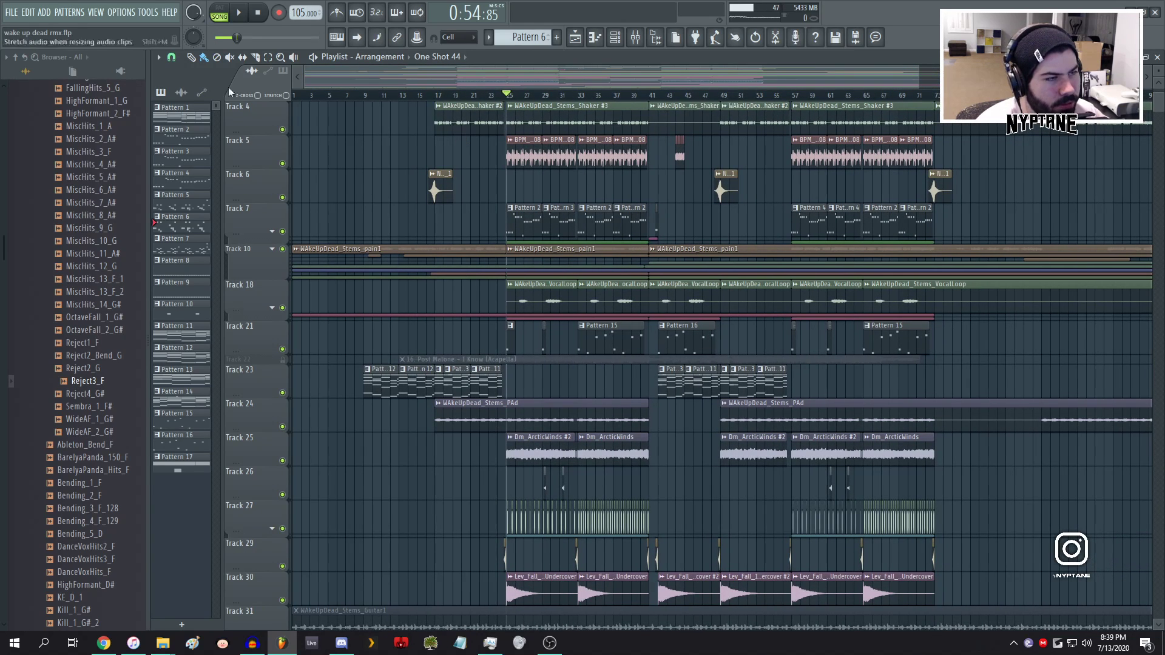
click(1157, 57)
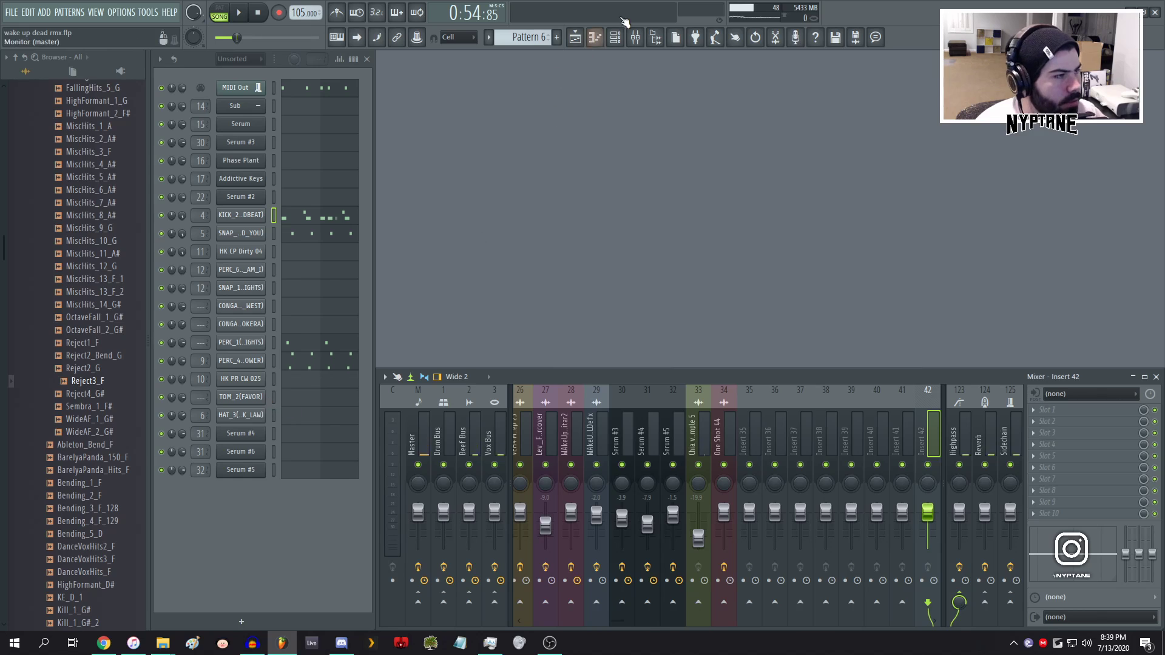
- Reopen the playlist in its smaller window and add a new Serum instrument channel to the project
click(576, 37)
click(1146, 57)
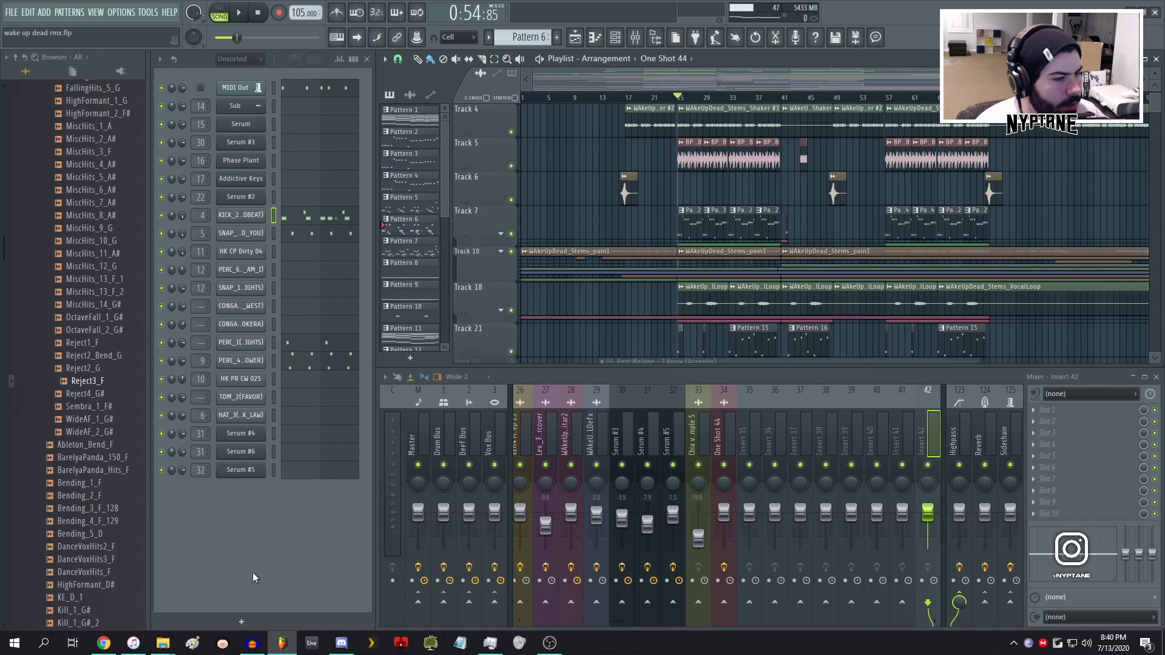
click(241, 621)
click(352, 231)
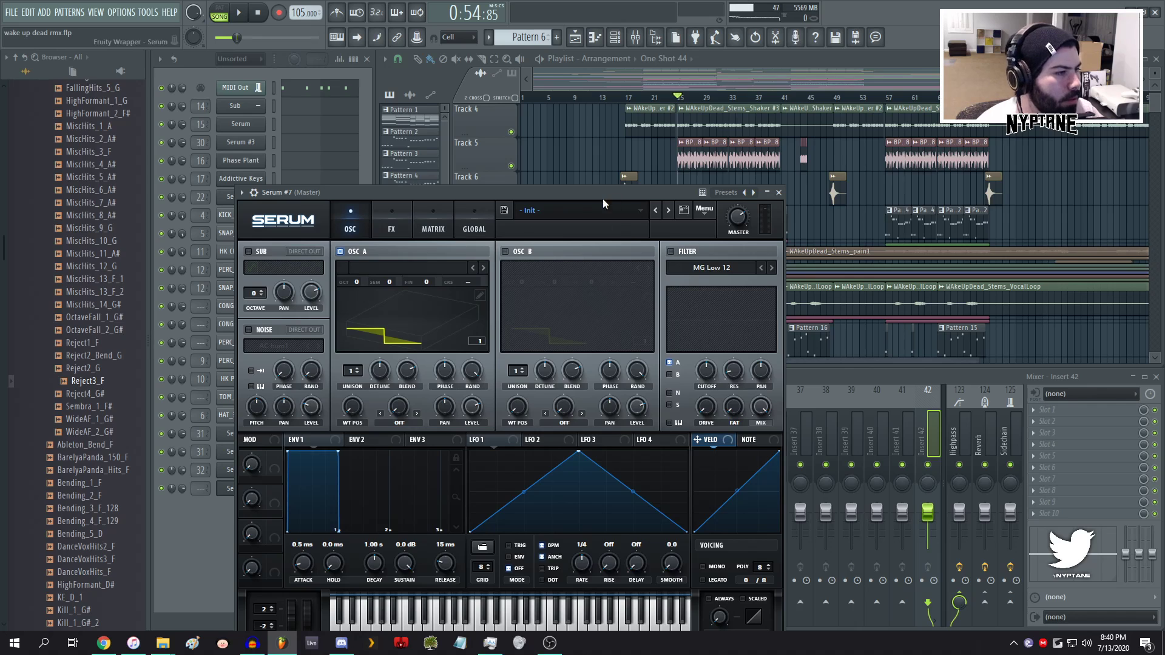
- Load the user preset BA Bounce from the Newest folder into the new Serum and audition it with the wheels
click(604, 206)
mouse_move(587, 260)
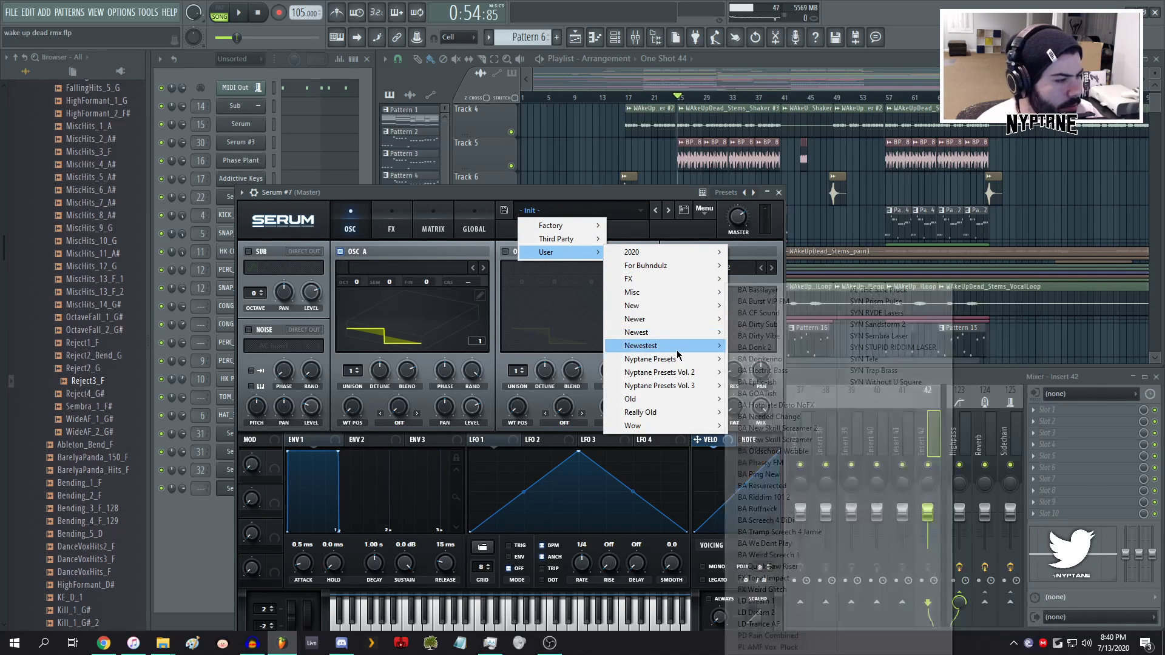
mouse_move(681, 333)
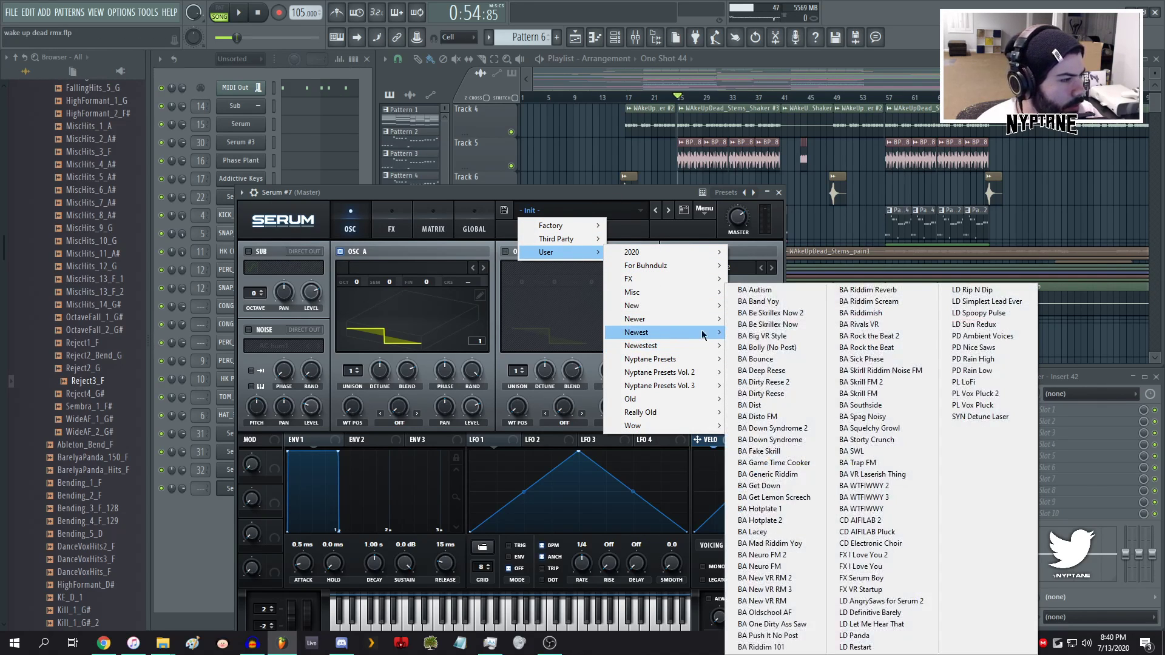
click(780, 359)
drag(464, 195, 461, 115)
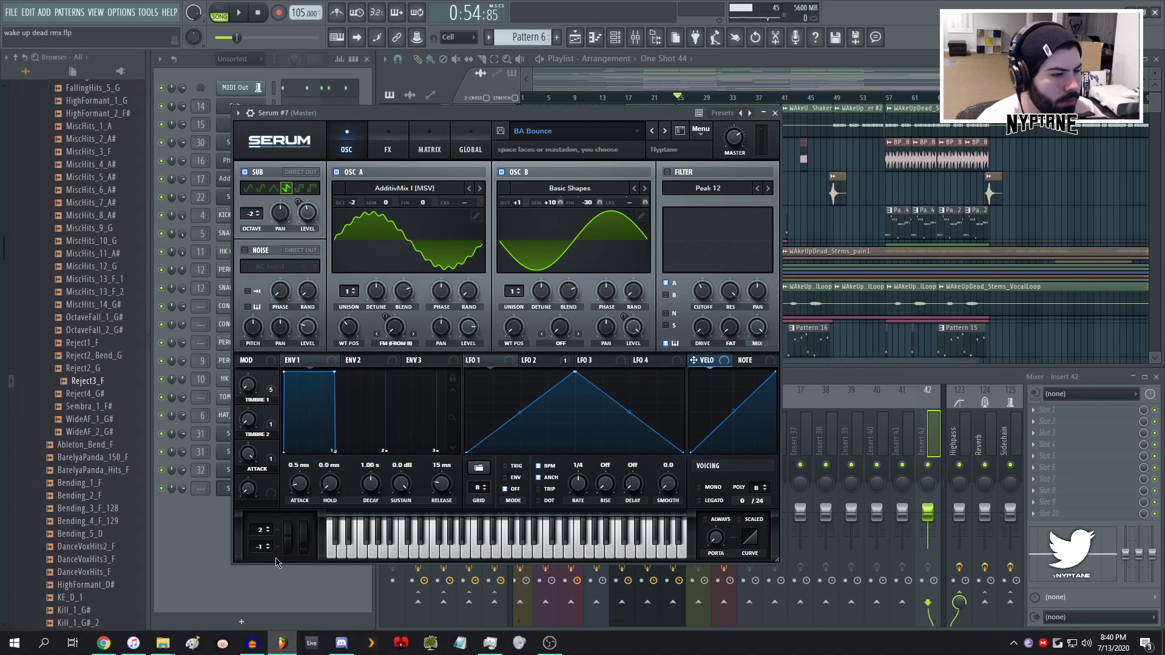
mouse_move(289, 532)
mouse_down()
mouse_move(304, 535)
mouse_move(284, 537)
mouse_up()
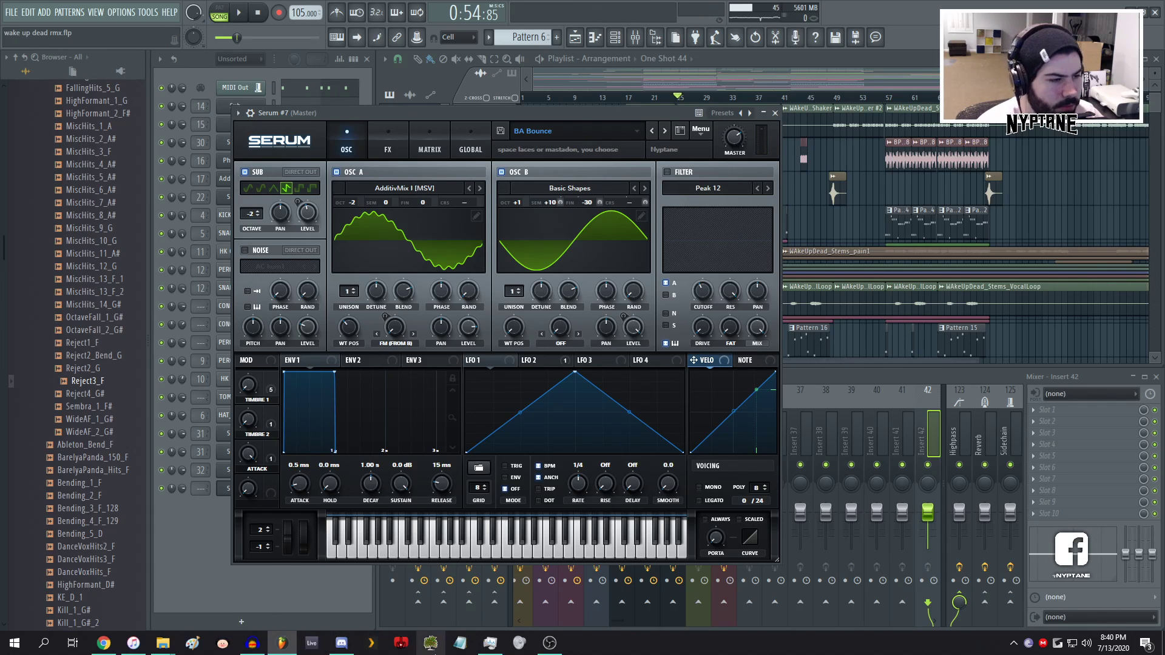
drag(289, 539, 287, 551)
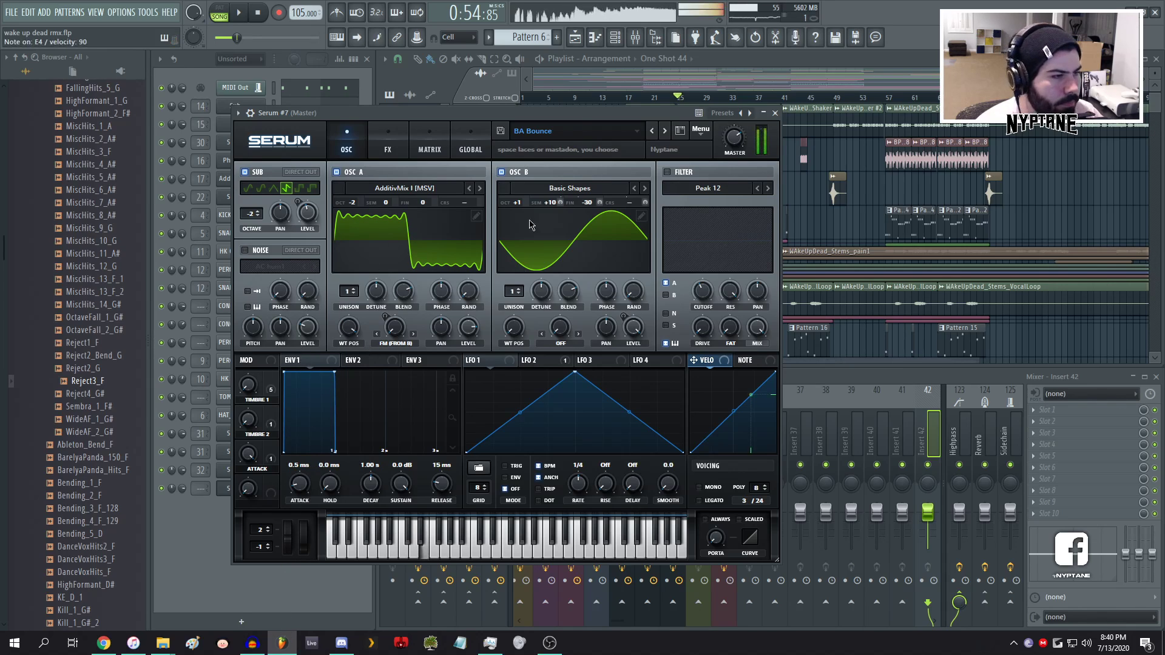
- Audition the neighbouring presets BA Big VR Style, BA Be Skrillex Now and BA Bolly (No Post), and return to BA Bounce
click(654, 132)
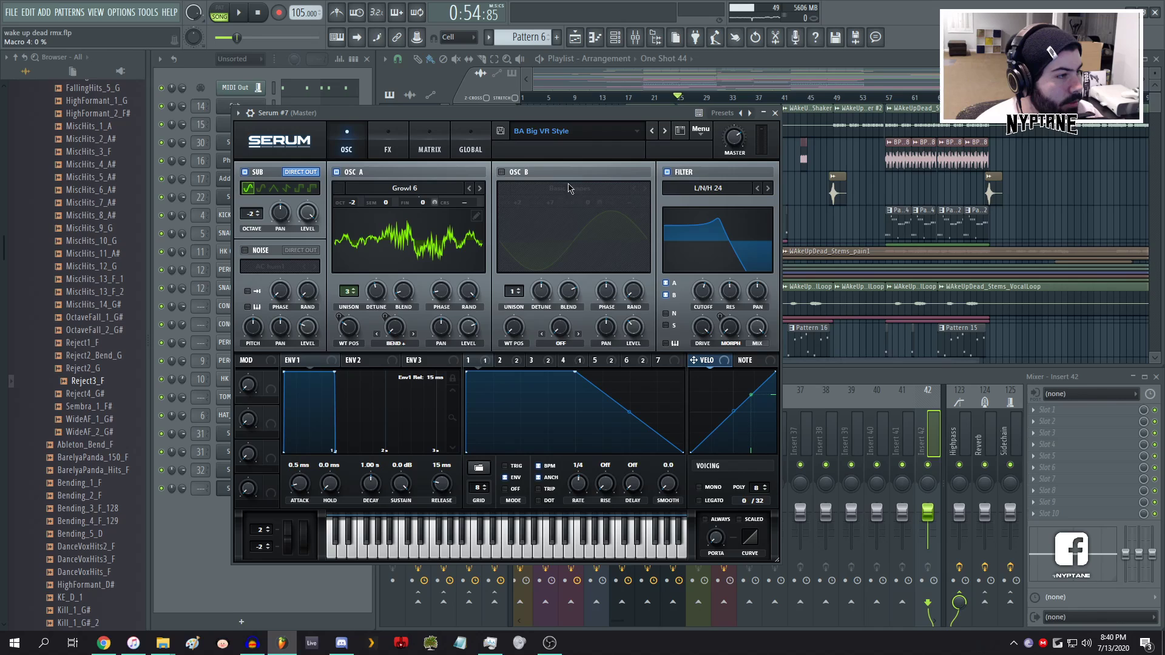
click(654, 132)
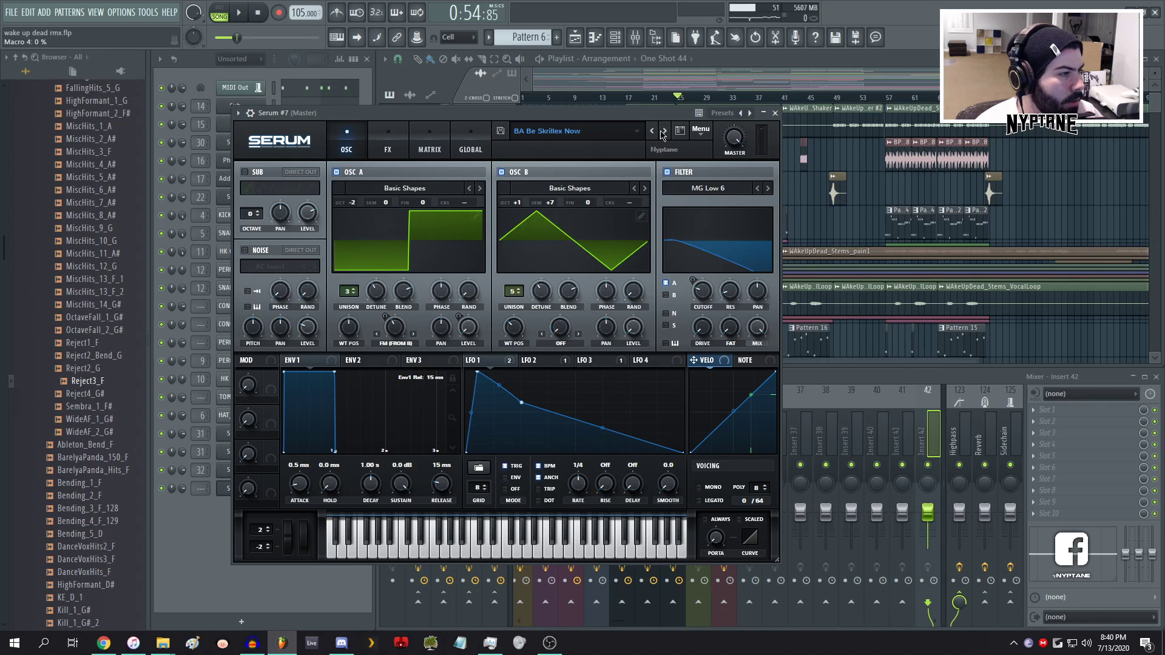
click(663, 132)
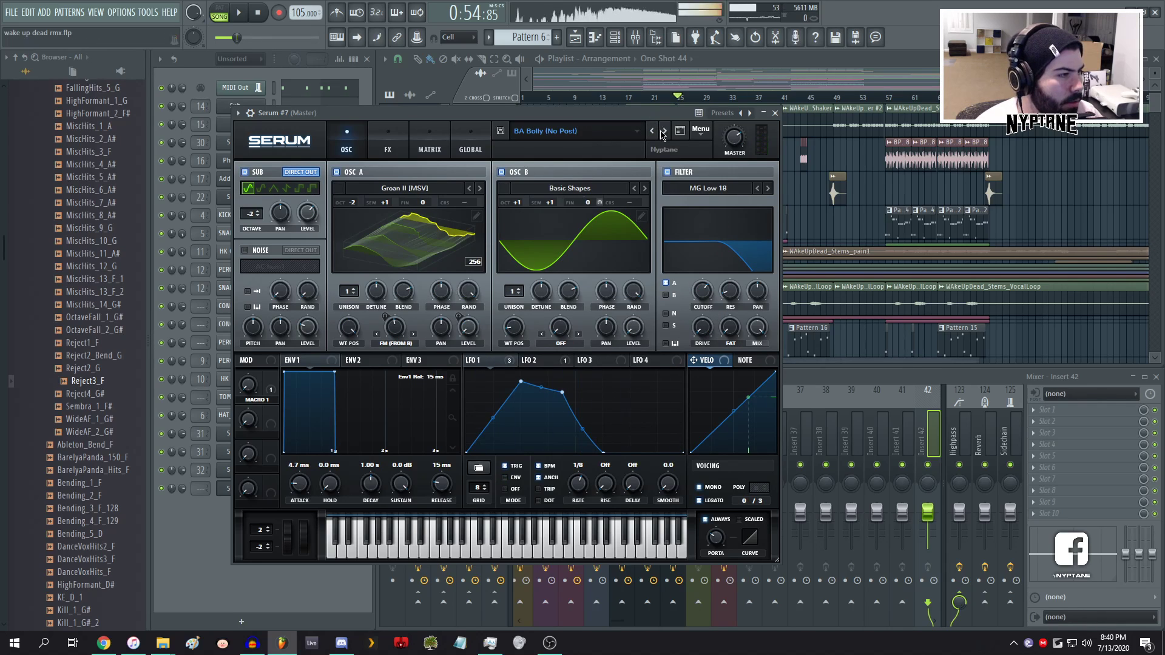
click(664, 132)
- Close the new Serum's window and return to the playlist arrangement
drag(233, 378, 245, 358)
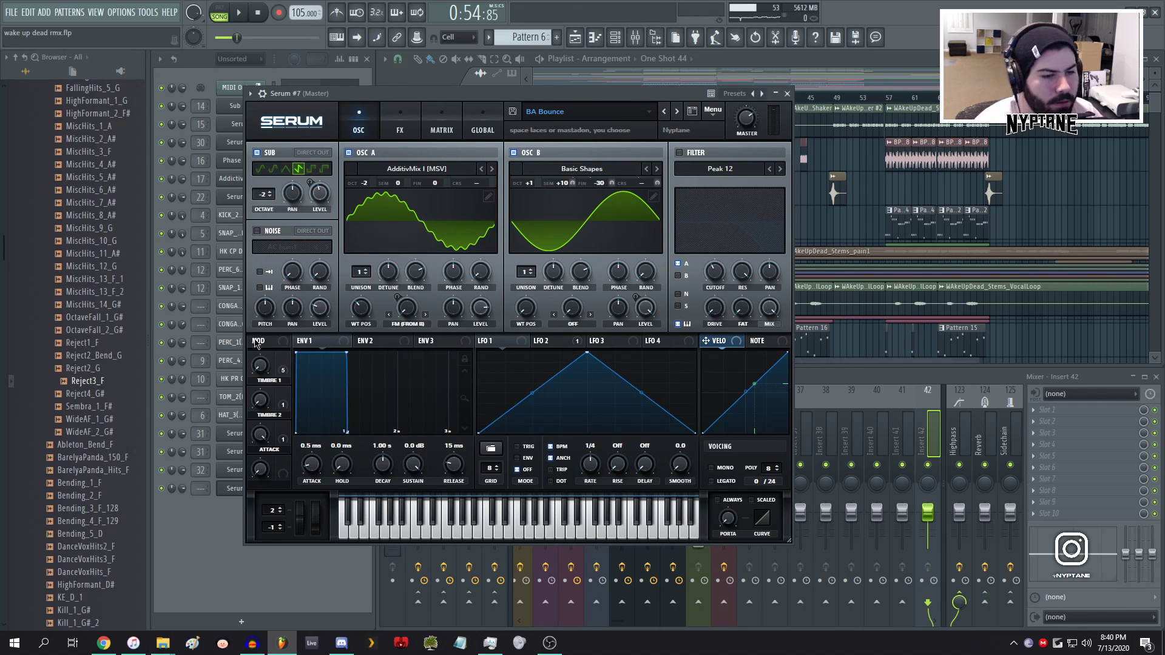
click(788, 93)
scroll(775, 187, down, 2)
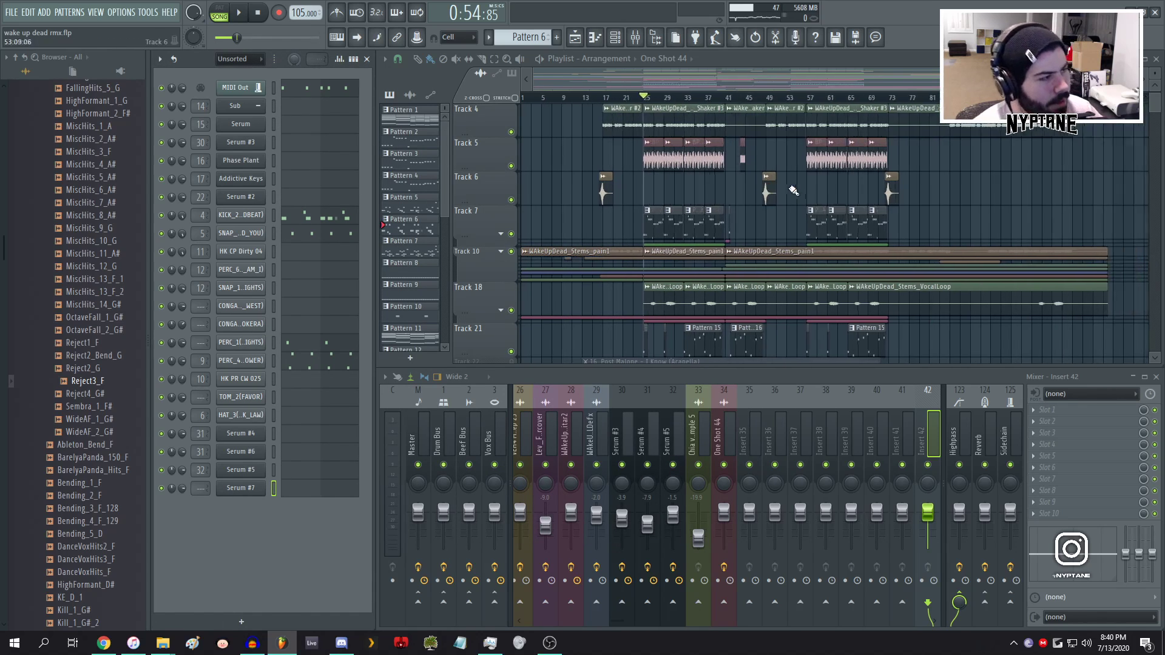
- Set the song position in the arrangement just before bar 57
scroll(911, 180, down, 1)
scroll(911, 180, down, 2)
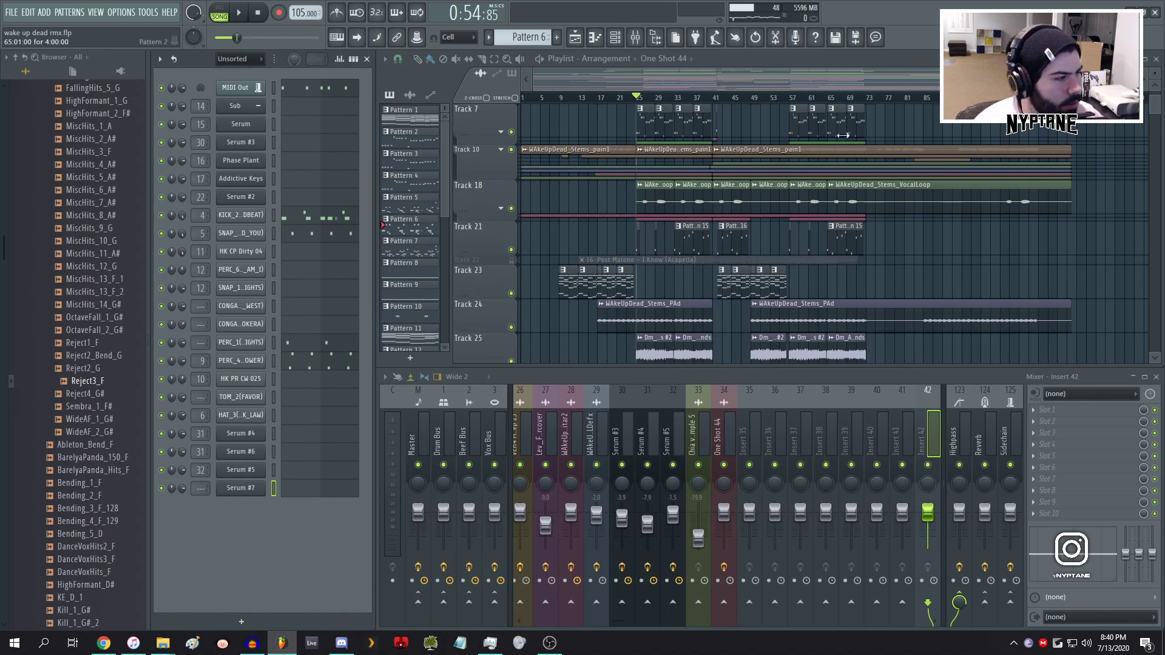
click(791, 97)
- Collapse the Personal sample folder and look through the other folders of the sample library
scroll(71, 310, up, 10)
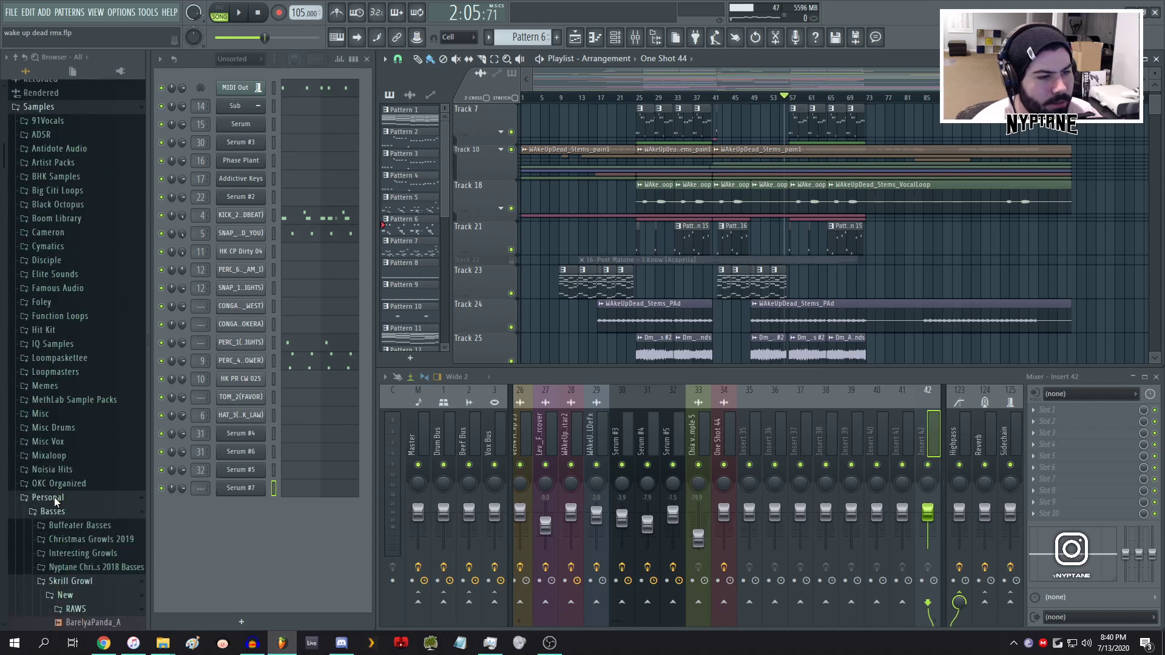
click(57, 498)
scroll(59, 371, down, 3)
scroll(69, 238, up, 5)
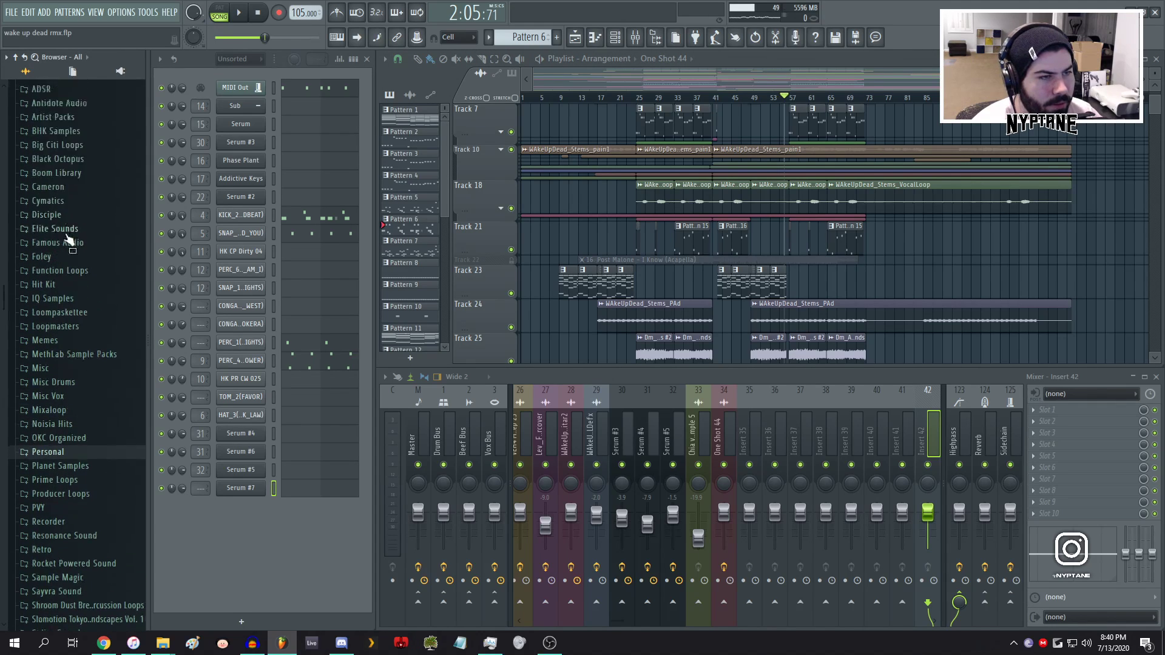
scroll(64, 340, down, 3)
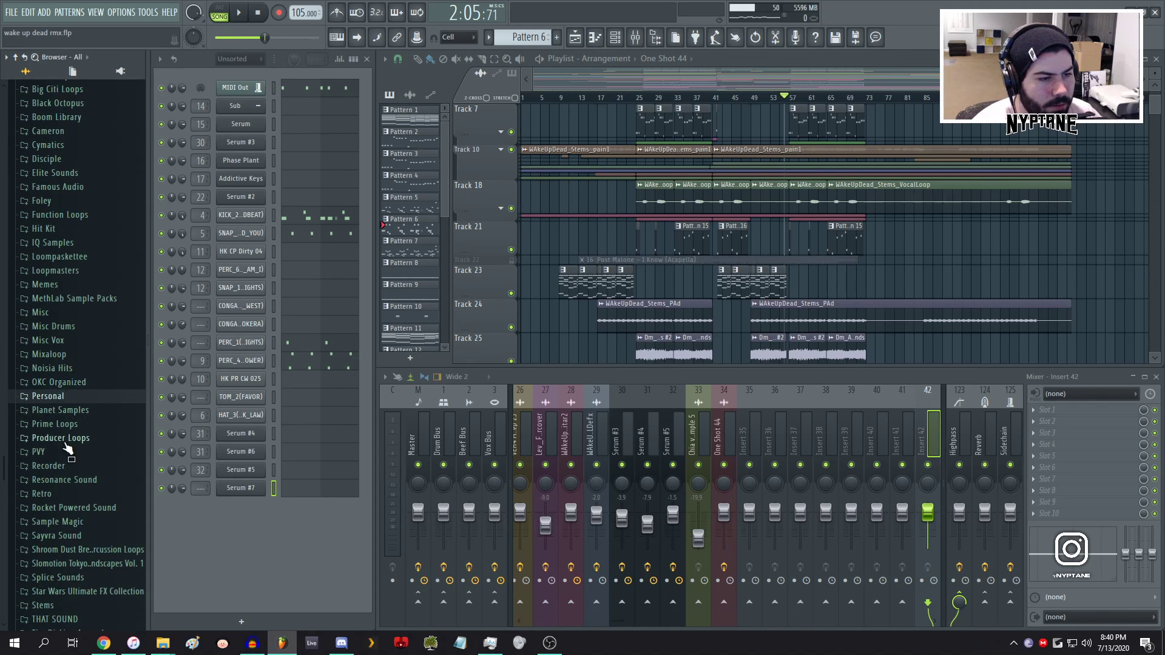
scroll(68, 449, down, 2)
scroll(66, 467, down, 1)
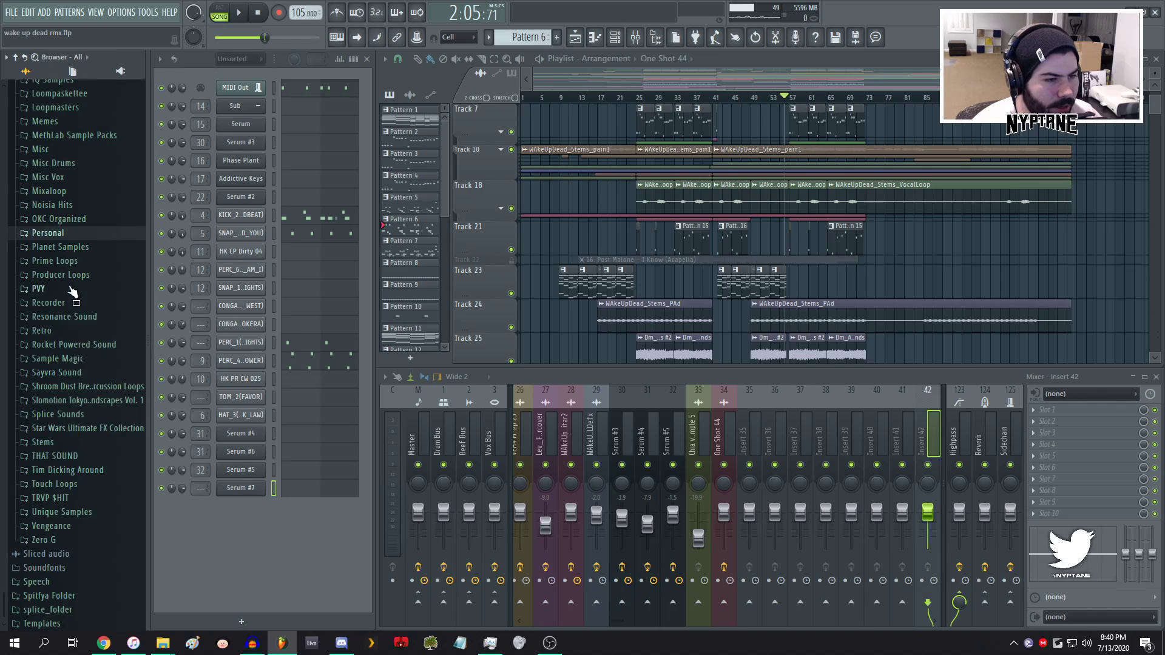
scroll(51, 212, up, 4)
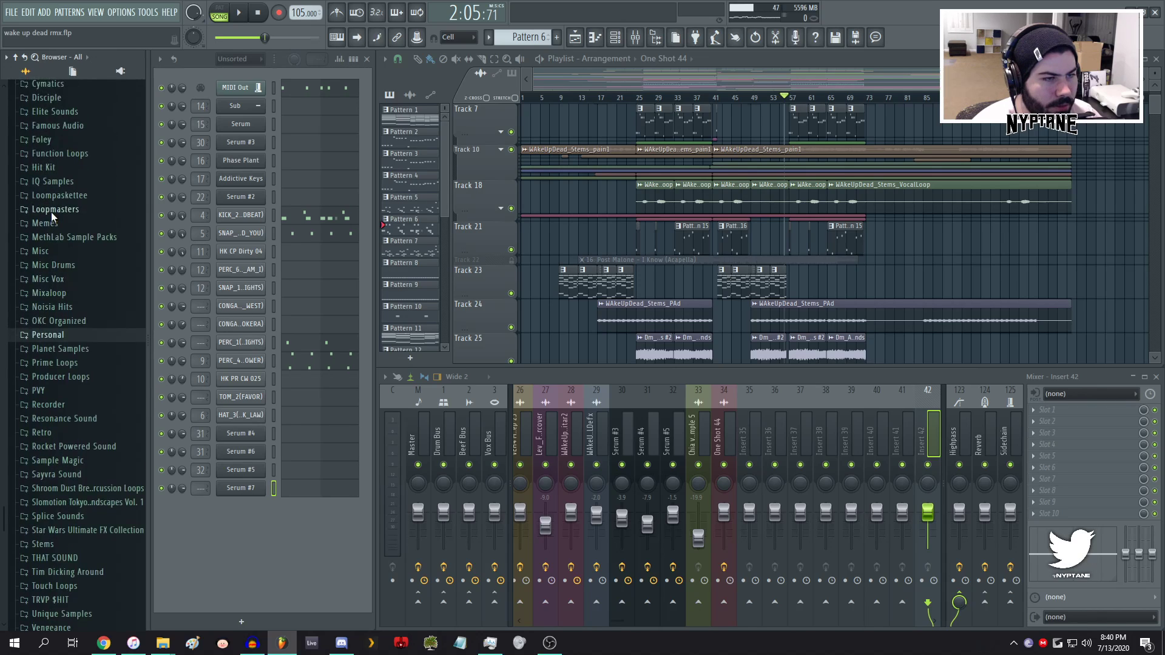
- Open the PR Cajun Box folder inside Hit Kit's HK Percussion samples
click(53, 269)
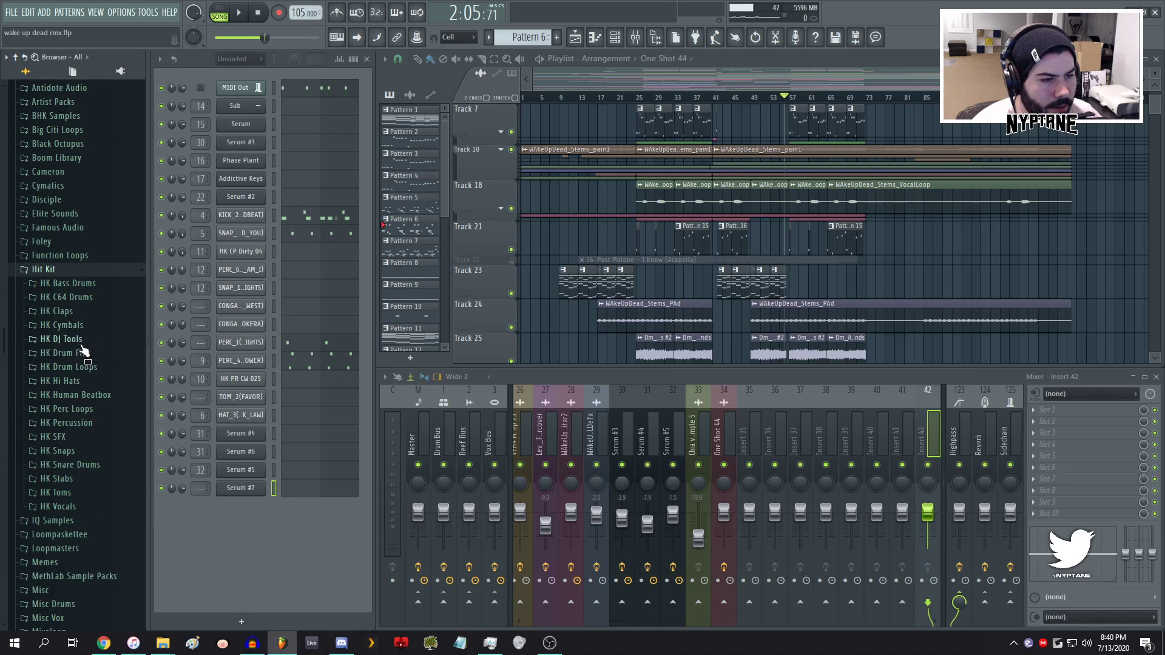
click(76, 422)
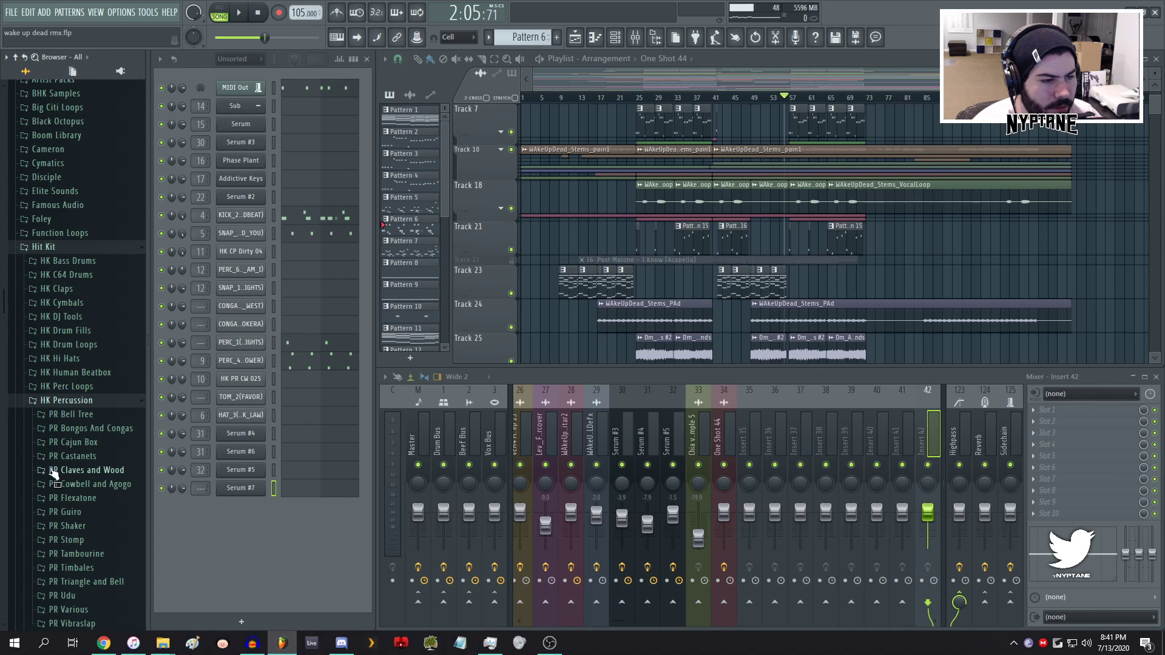
scroll(54, 467, down, 3)
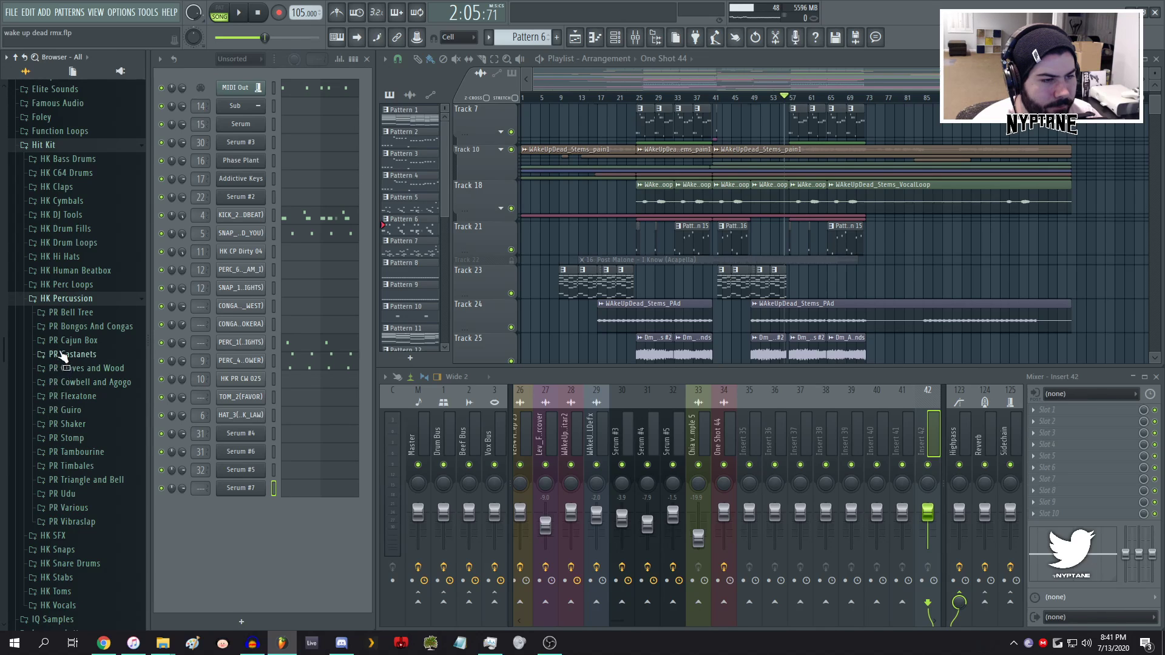
click(70, 341)
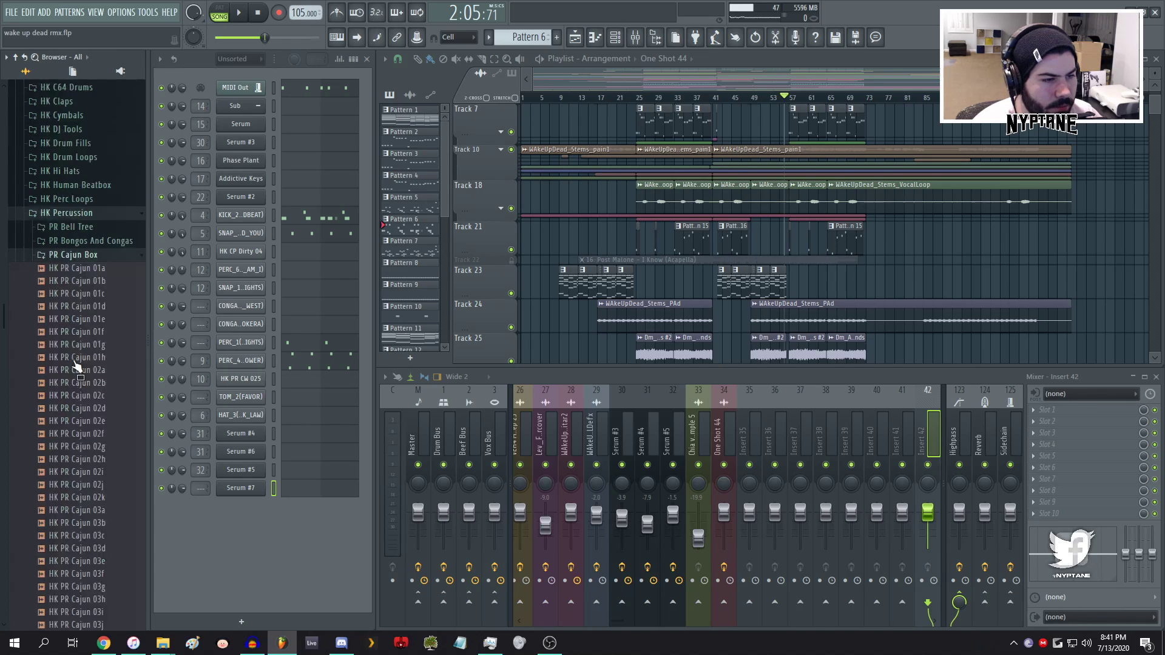
- Preview several Cajun samples, including HK PR Cajun 01a, 01b, 01g, 02b and 02k
click(67, 279)
click(67, 268)
click(70, 344)
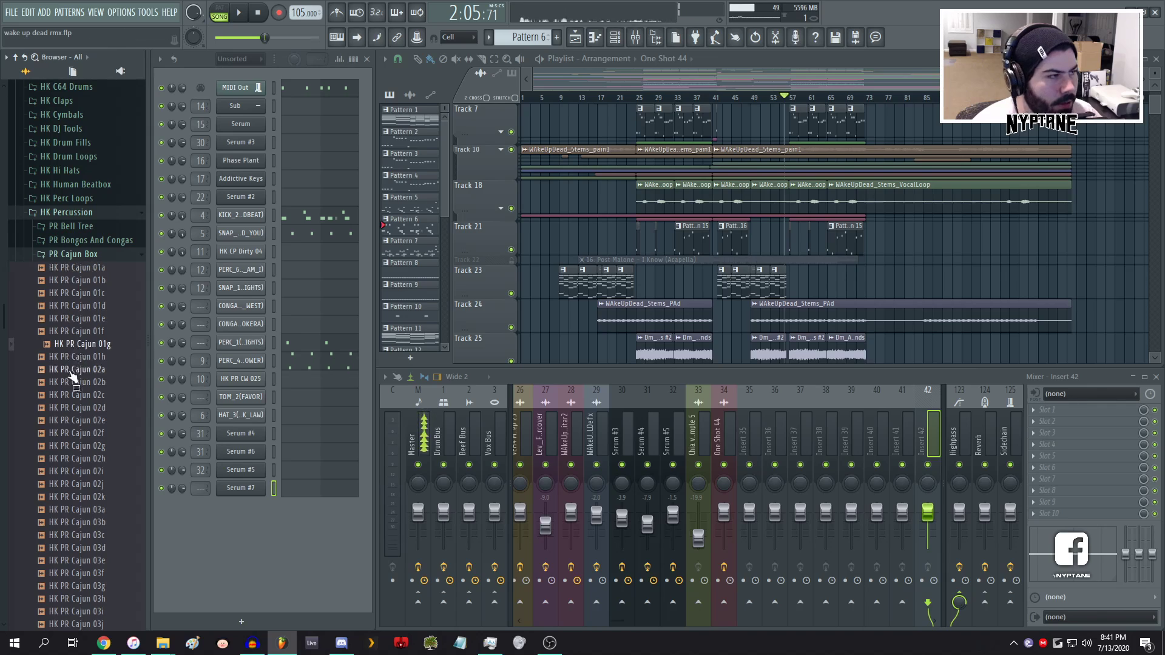
click(71, 382)
click(79, 497)
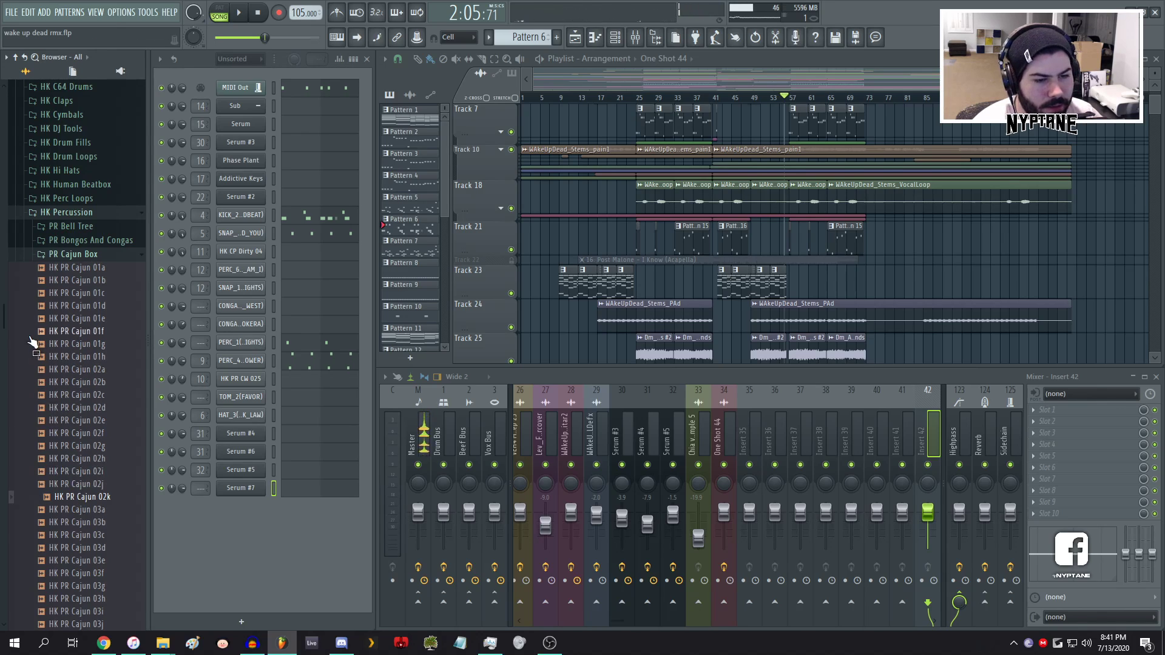
- Collapse the PR Cajun Box folder and preview HK PR Bell Tree 01 to 14 in the PR Bell Tree folder
click(51, 257)
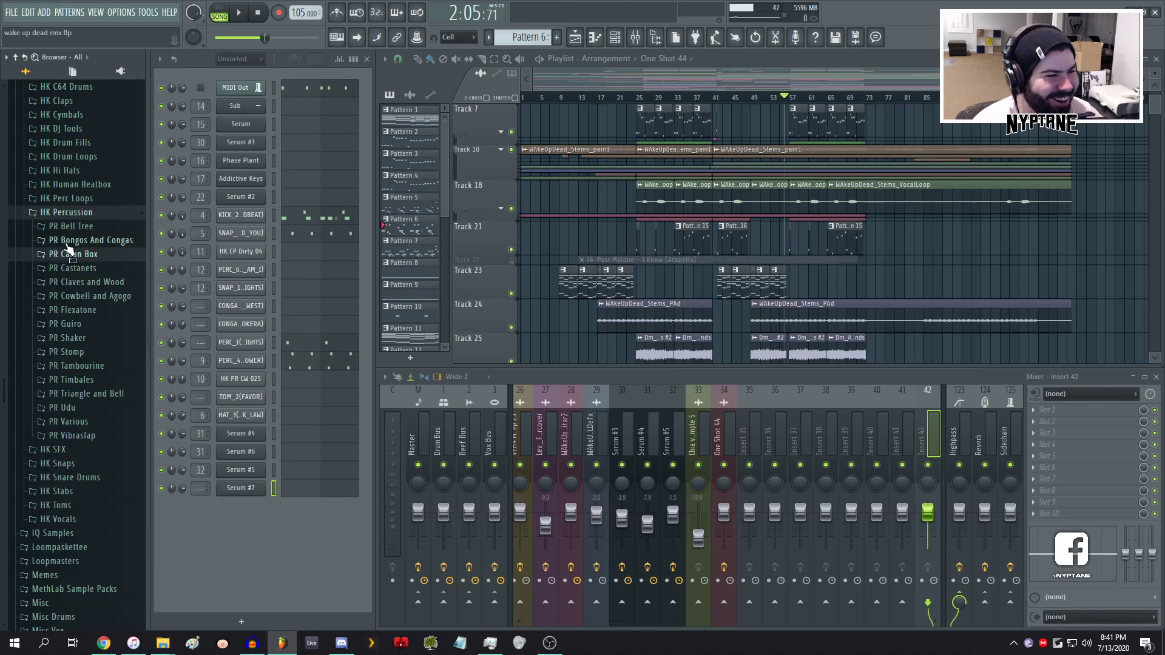
click(67, 226)
click(72, 241)
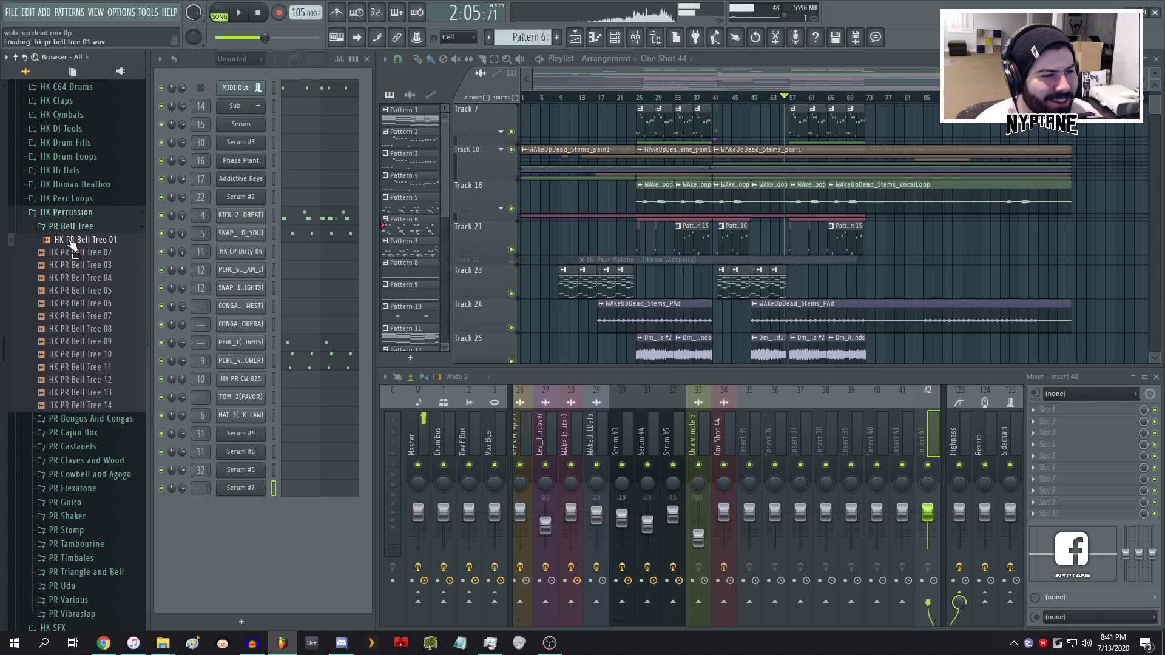
click(75, 252)
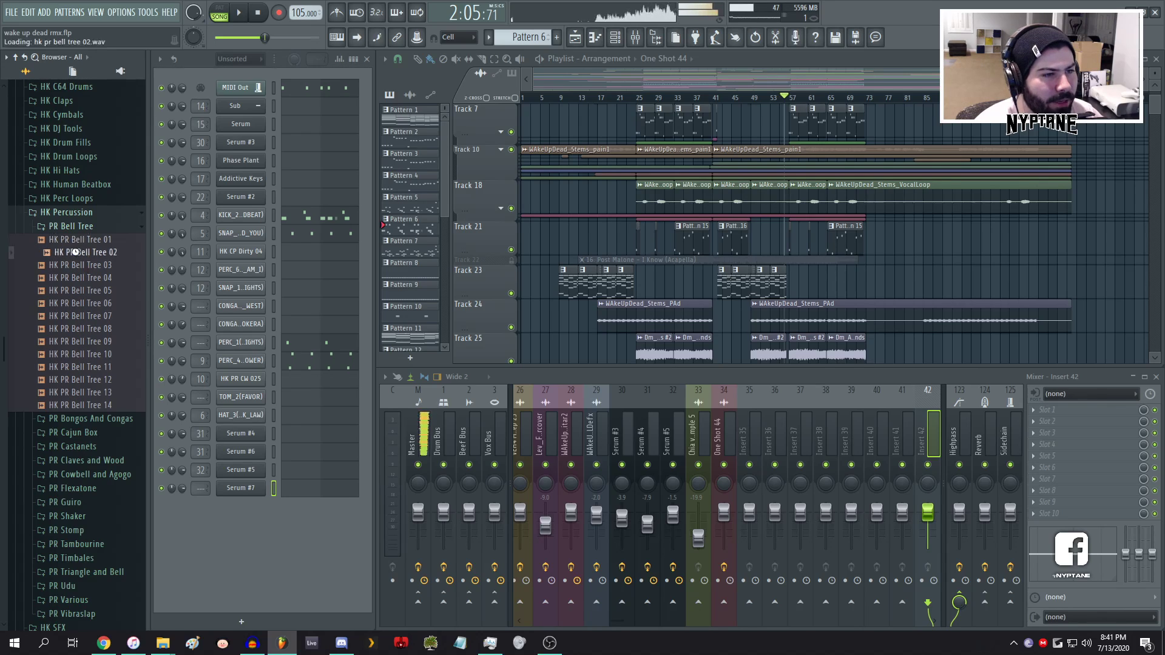
click(74, 265)
click(76, 278)
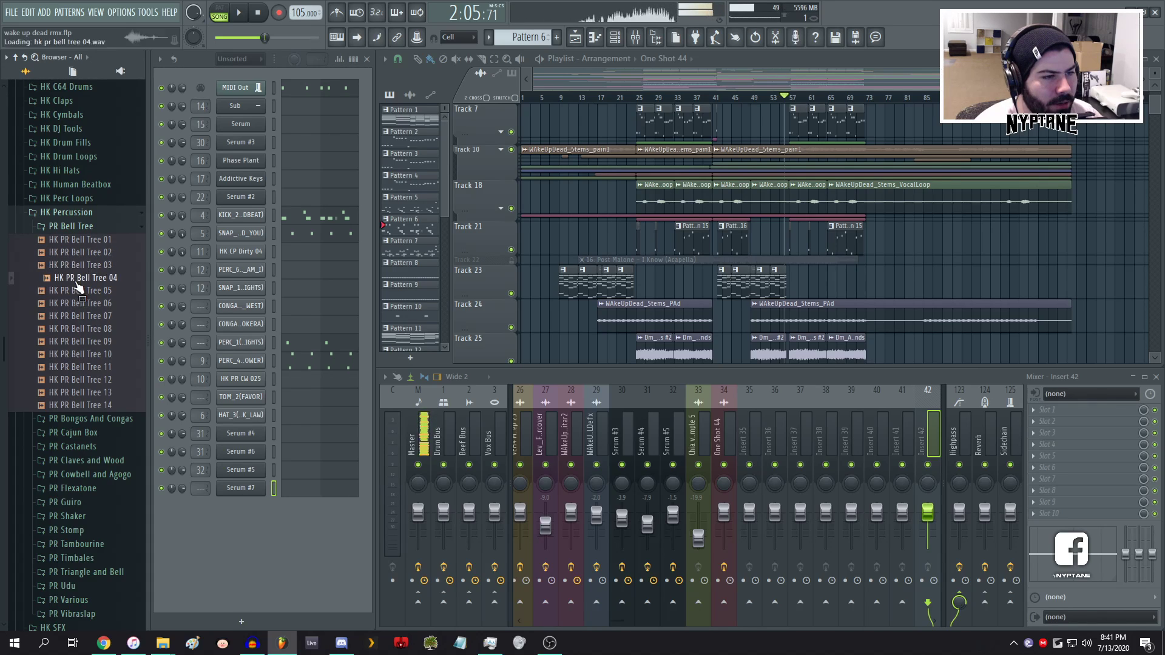
click(79, 291)
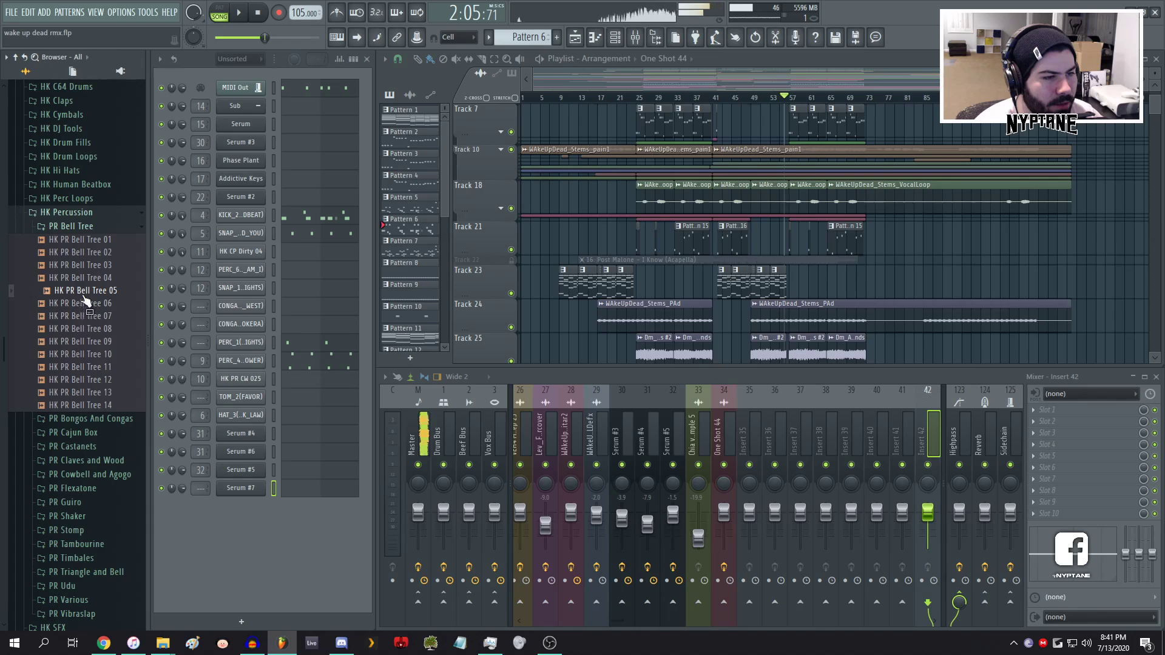
click(88, 305)
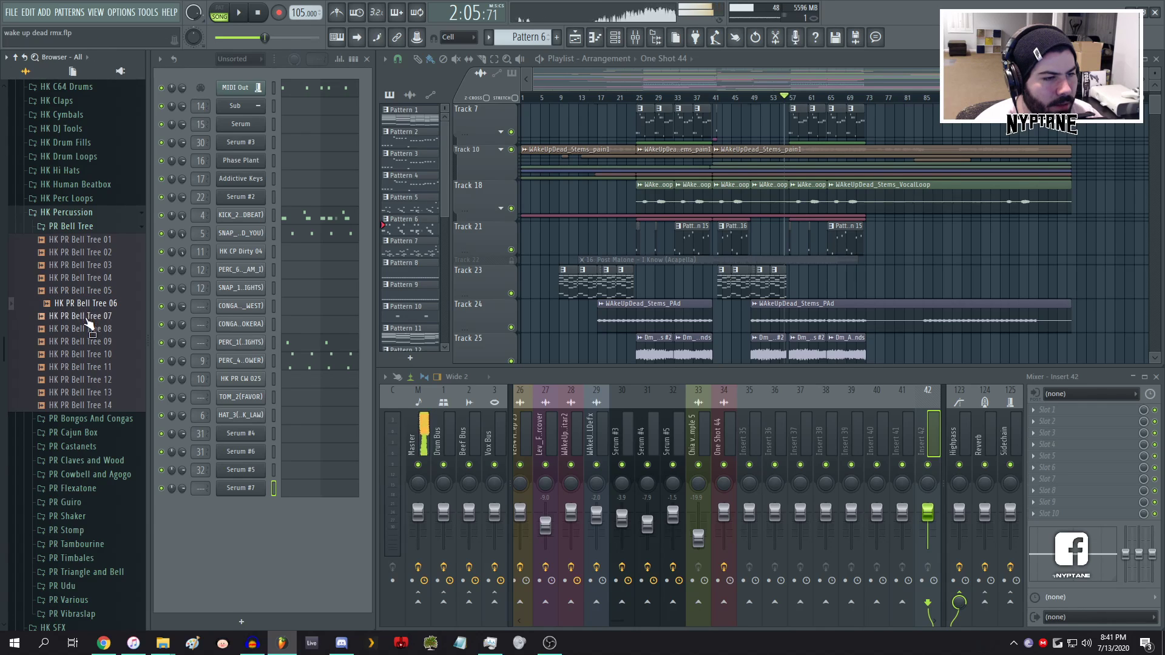
click(84, 316)
click(75, 328)
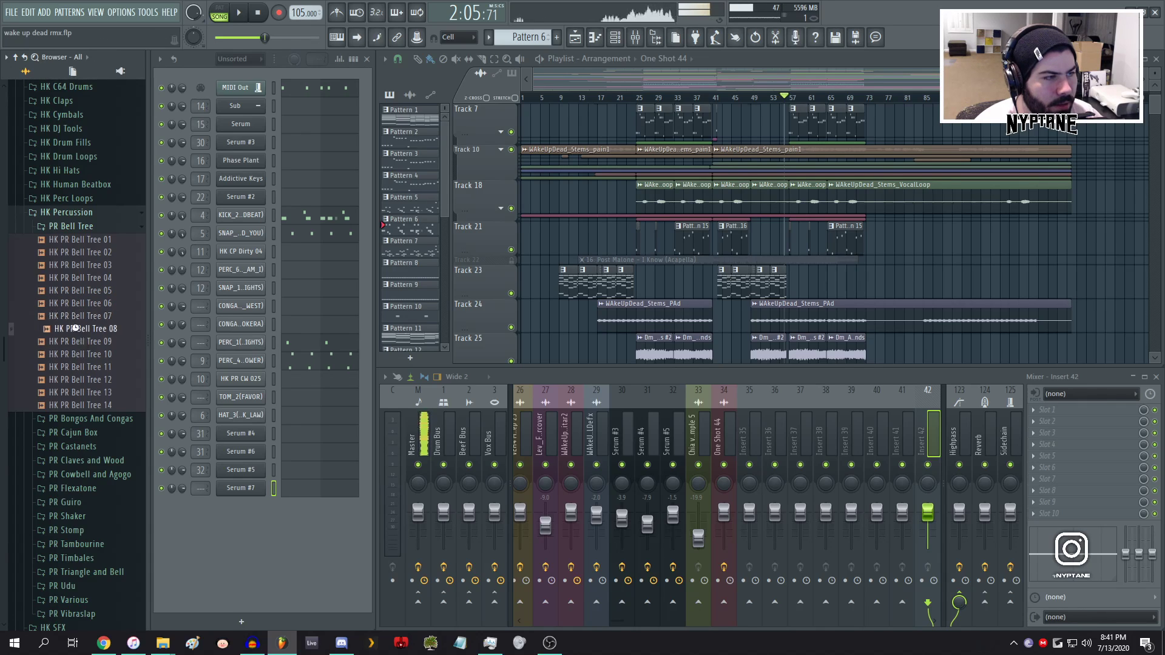
click(74, 341)
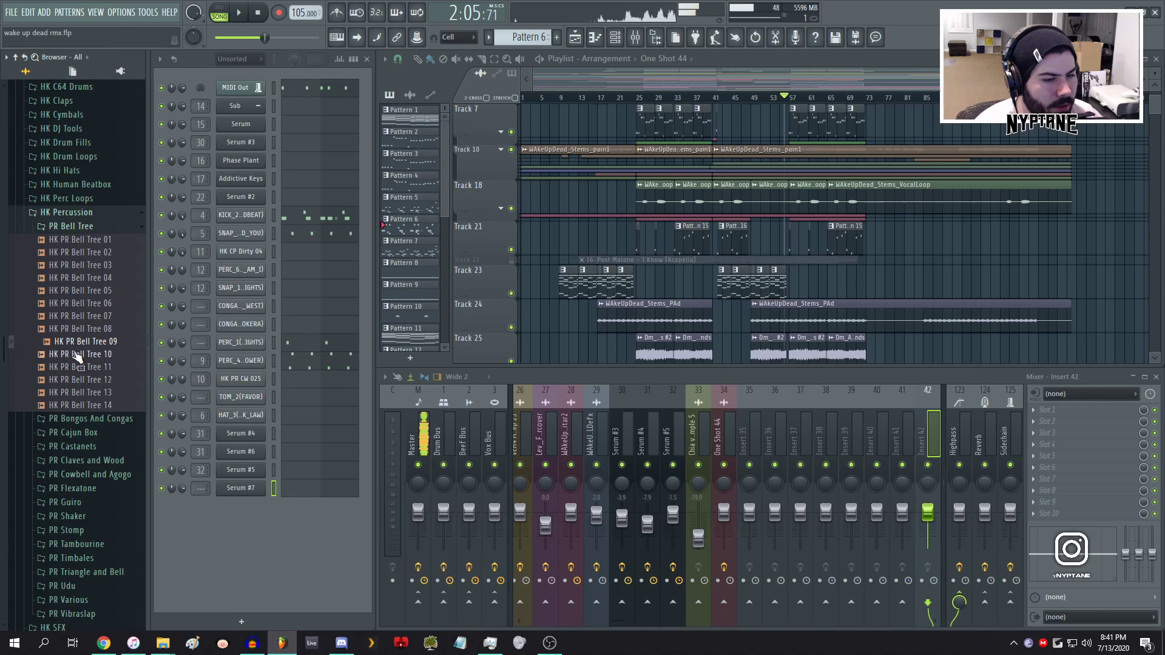
click(75, 357)
click(73, 370)
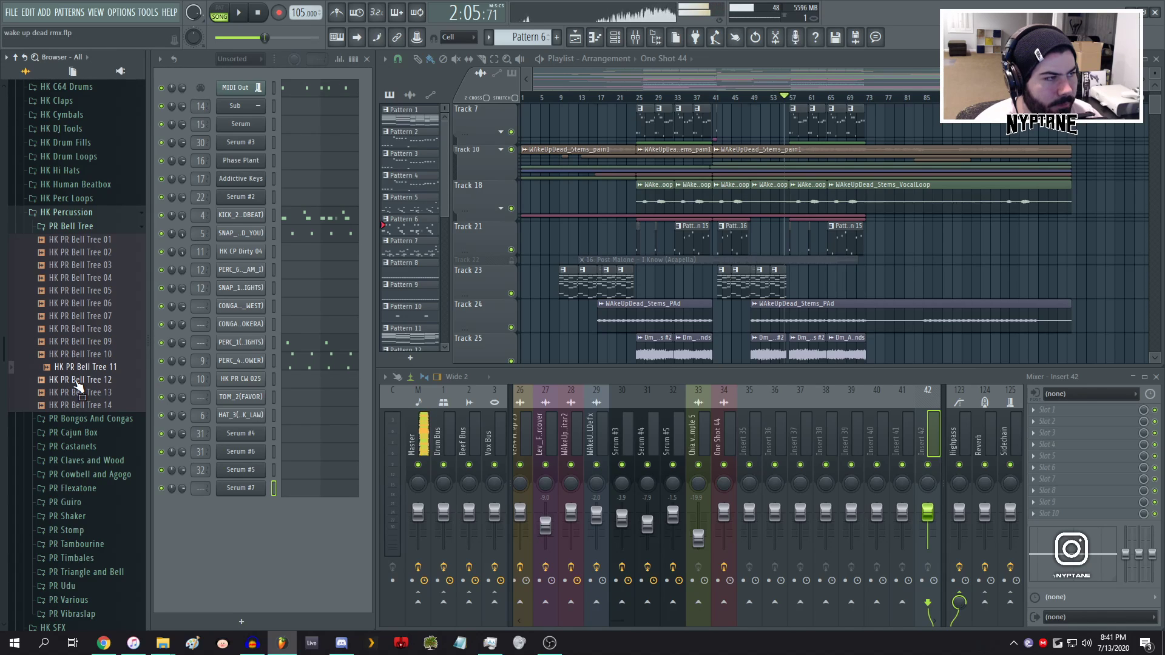
click(77, 381)
click(79, 393)
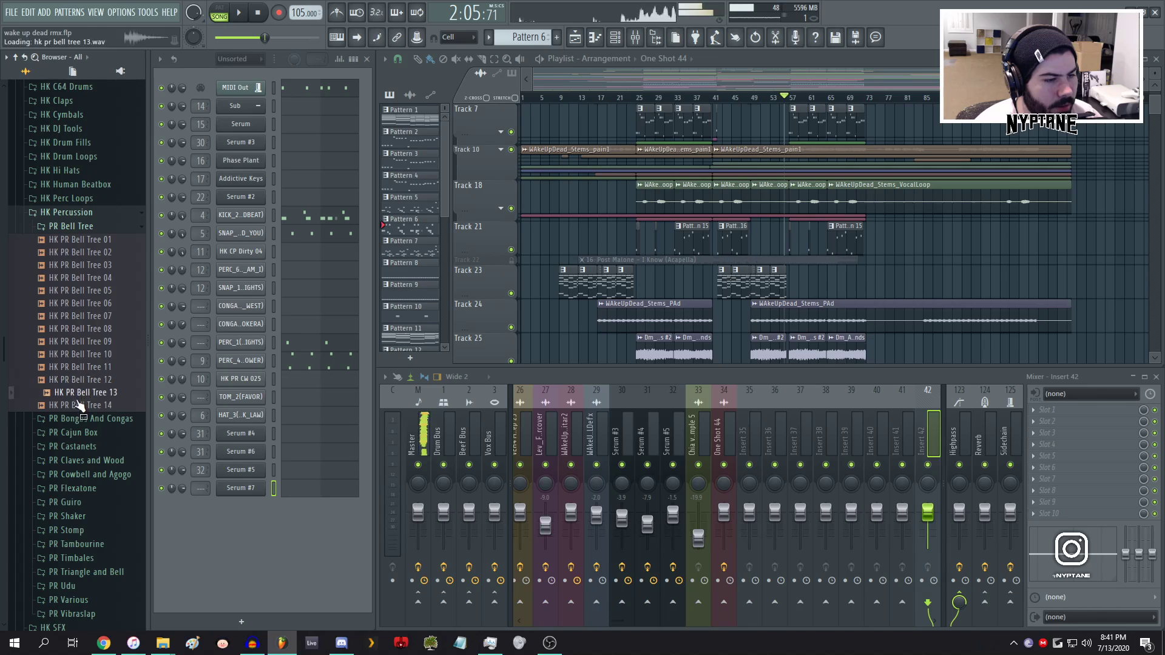
click(78, 406)
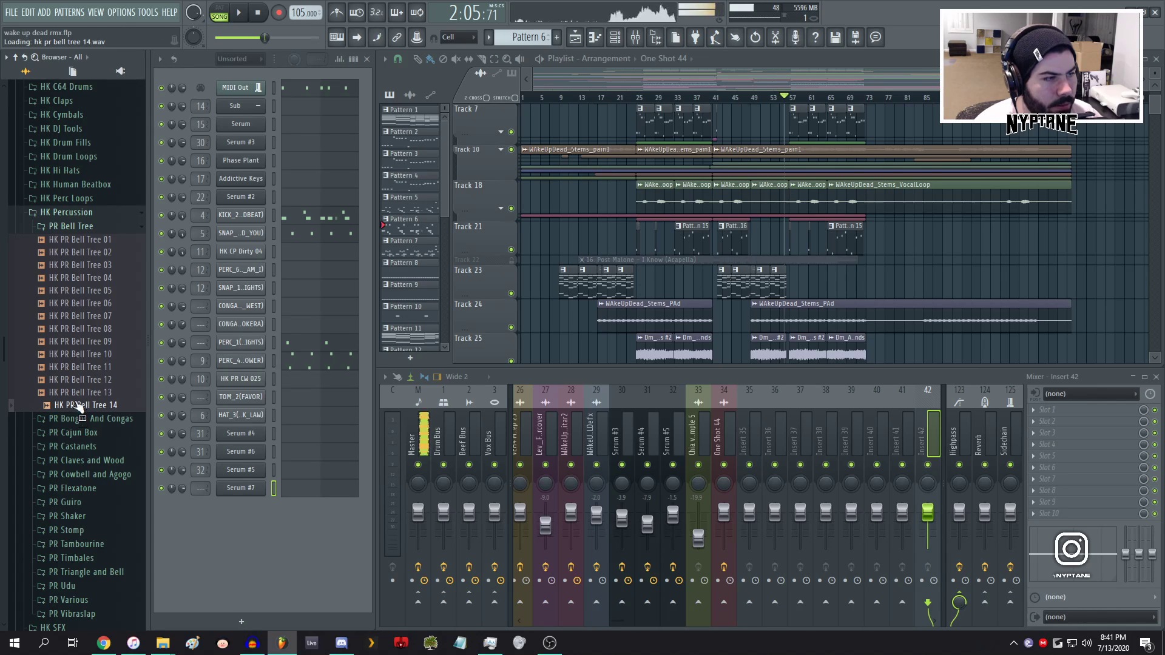
- Place the HK PR Bell Tree 01 sample on Track 38 at bar 57 and open its channel settings
click(91, 240)
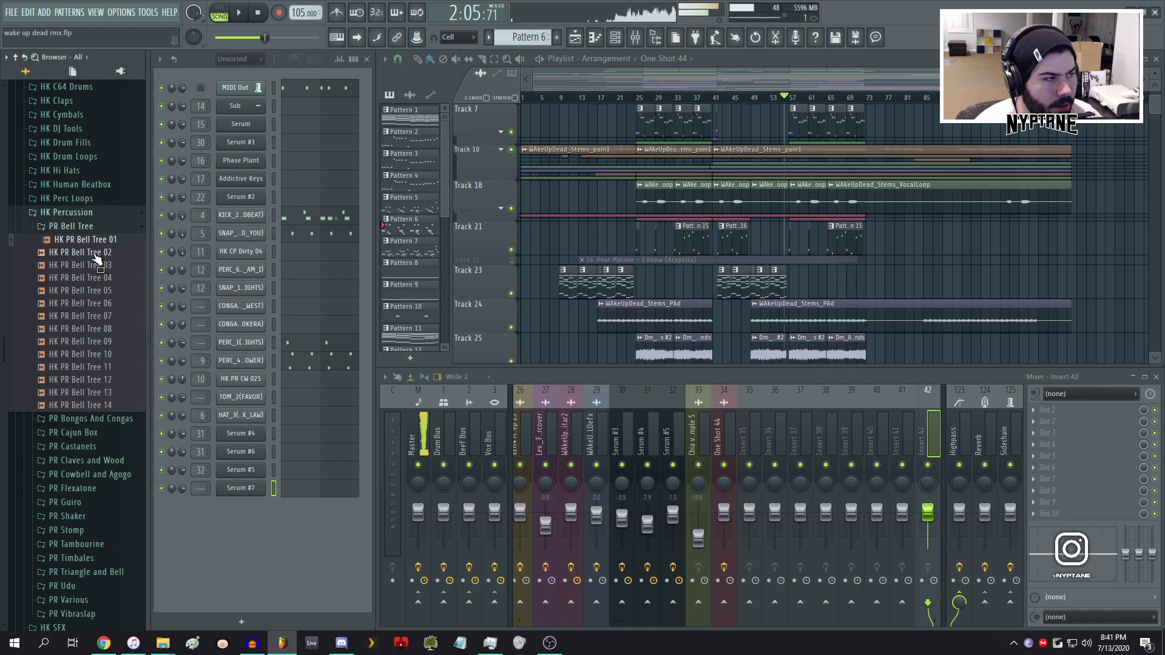
scroll(903, 244, down, 3)
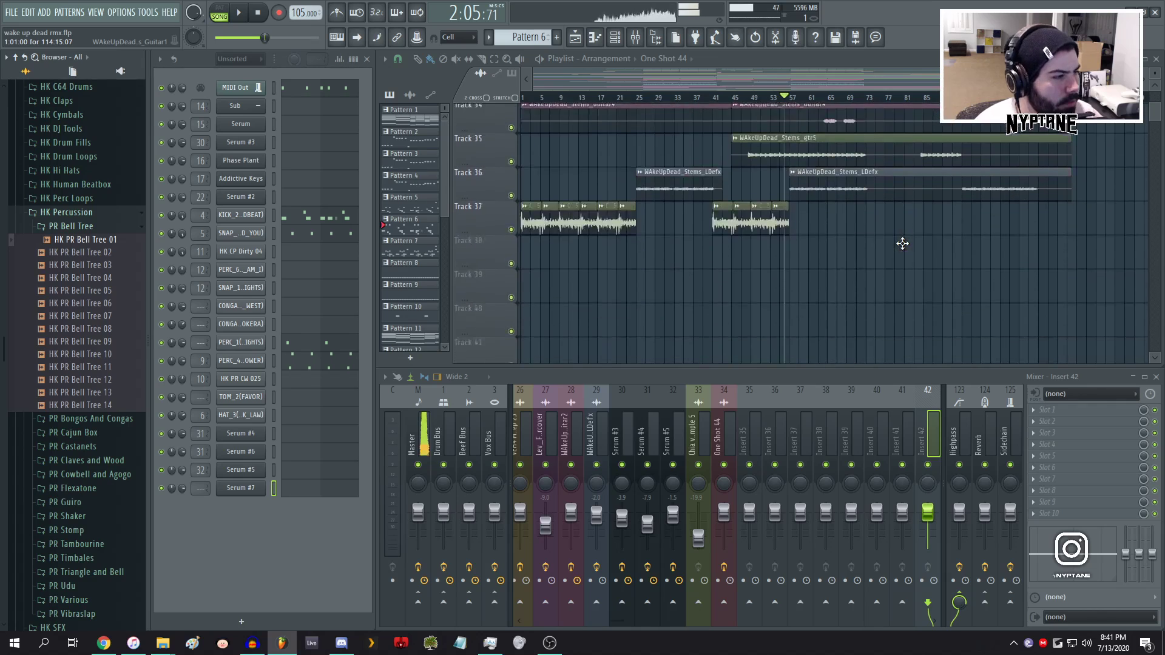
drag(778, 251, 793, 254)
double_click(799, 255)
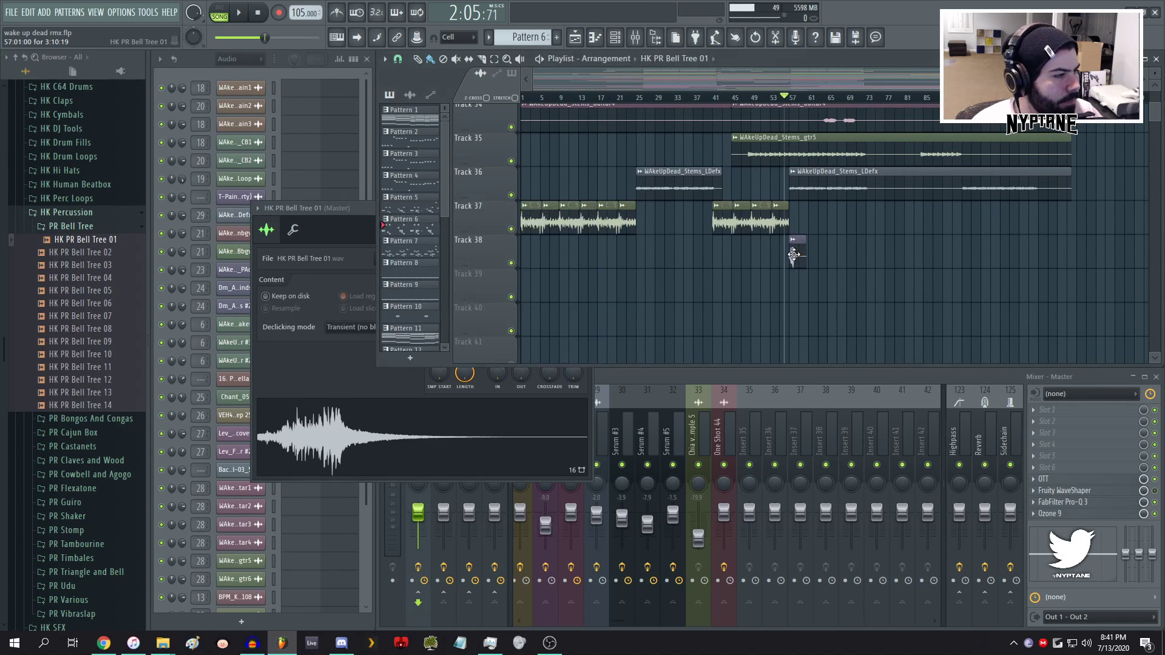
- Play the arrangement from just before bar 57 to hear the bell tree clip in context
click(352, 213)
key(space)
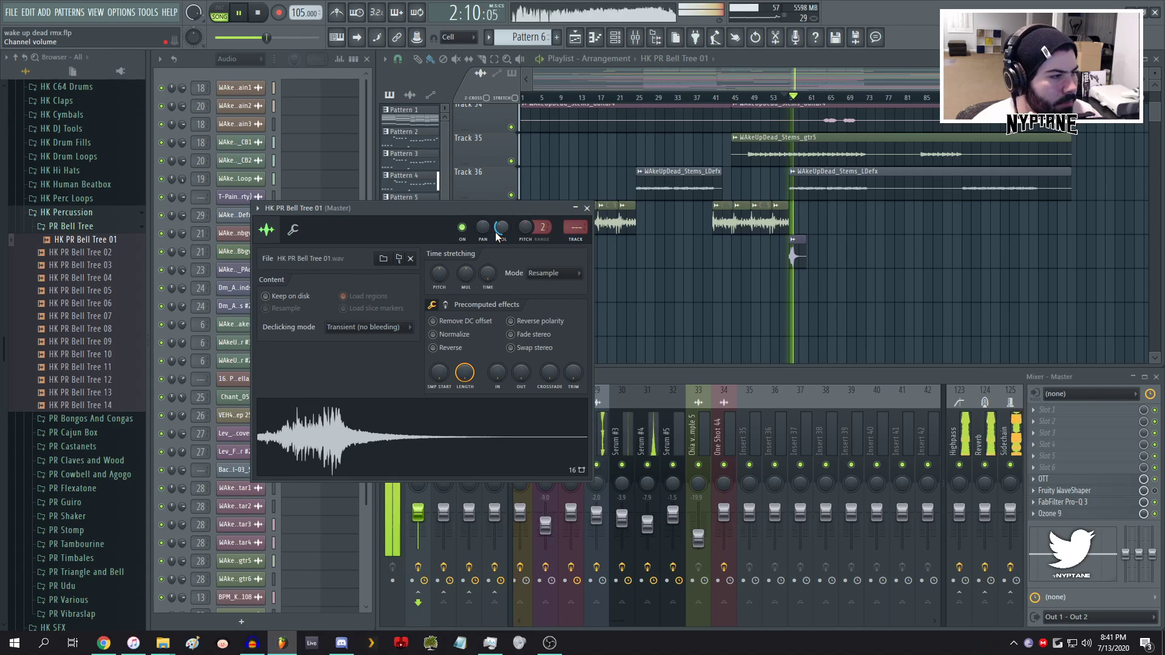
key(space)
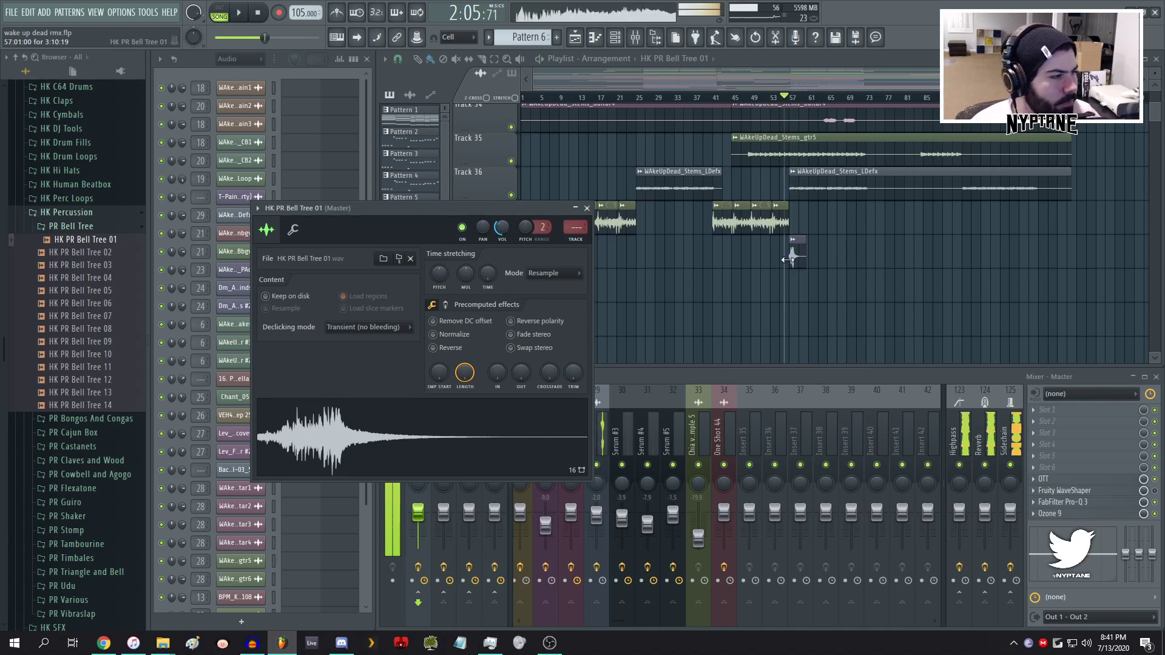
scroll(787, 258, up, 5)
click(805, 257)
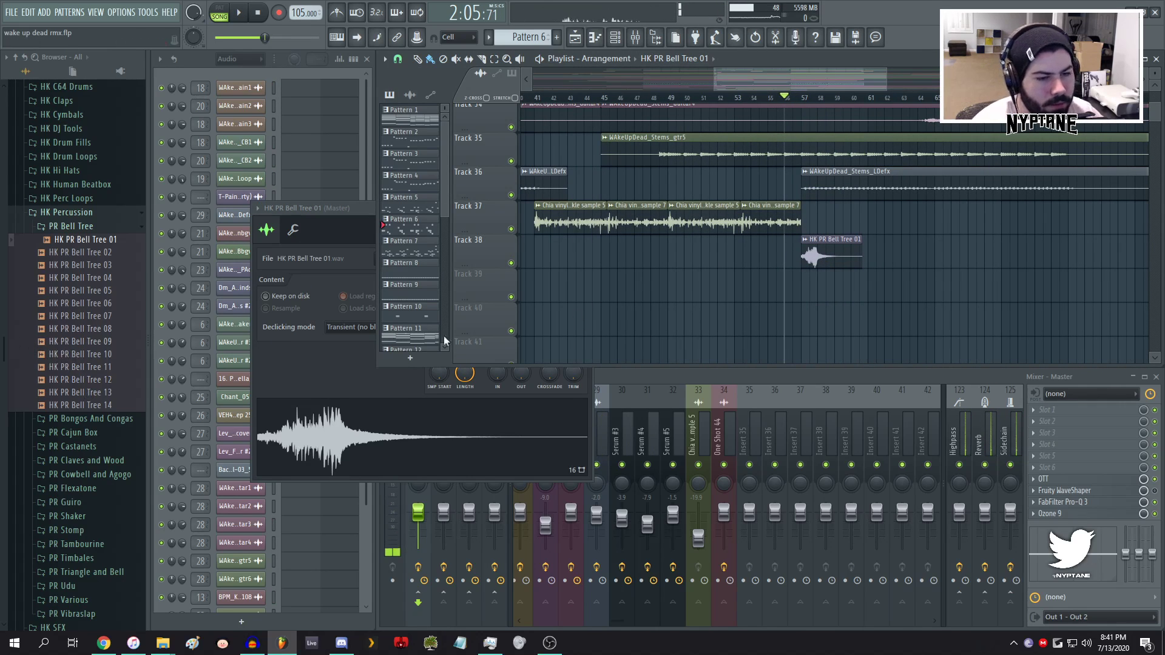
scroll(807, 261, down, 4)
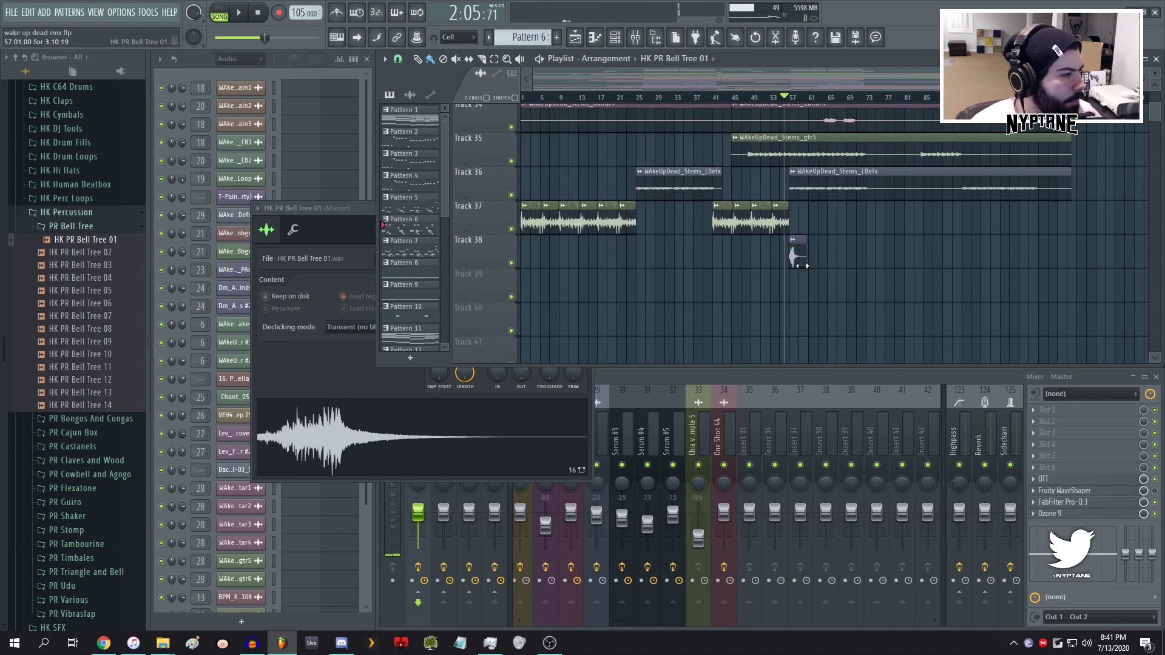
- Try the bell tree clip at bar 85 on Track 38 and play the arrangement from just before it
click(920, 97)
key(space)
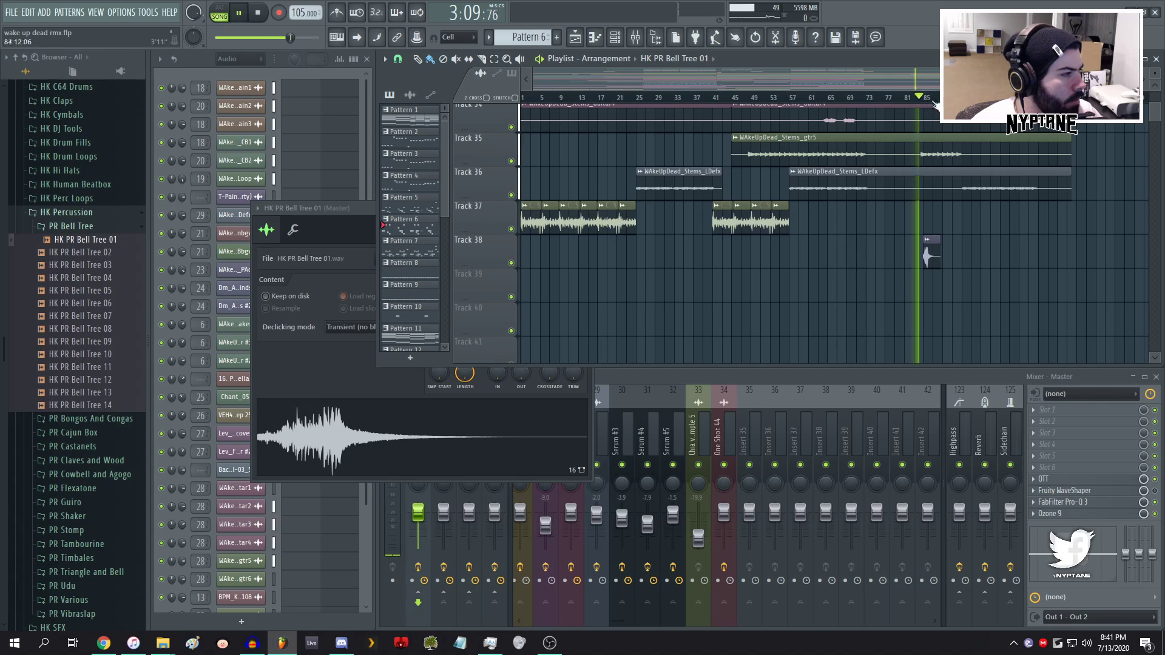
scroll(979, 268, up, 4)
key(space)
- Move the bell tree clip on Track 38 to bar 73, with the song position a few bars before it
click(681, 98)
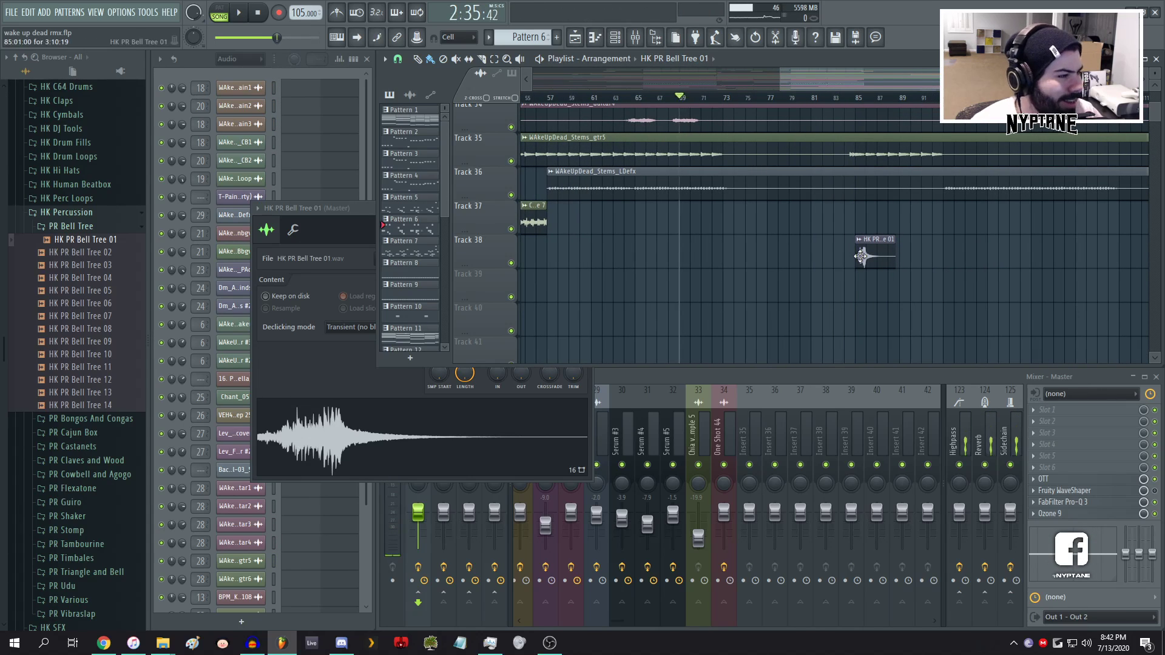
drag(873, 253, 759, 258)
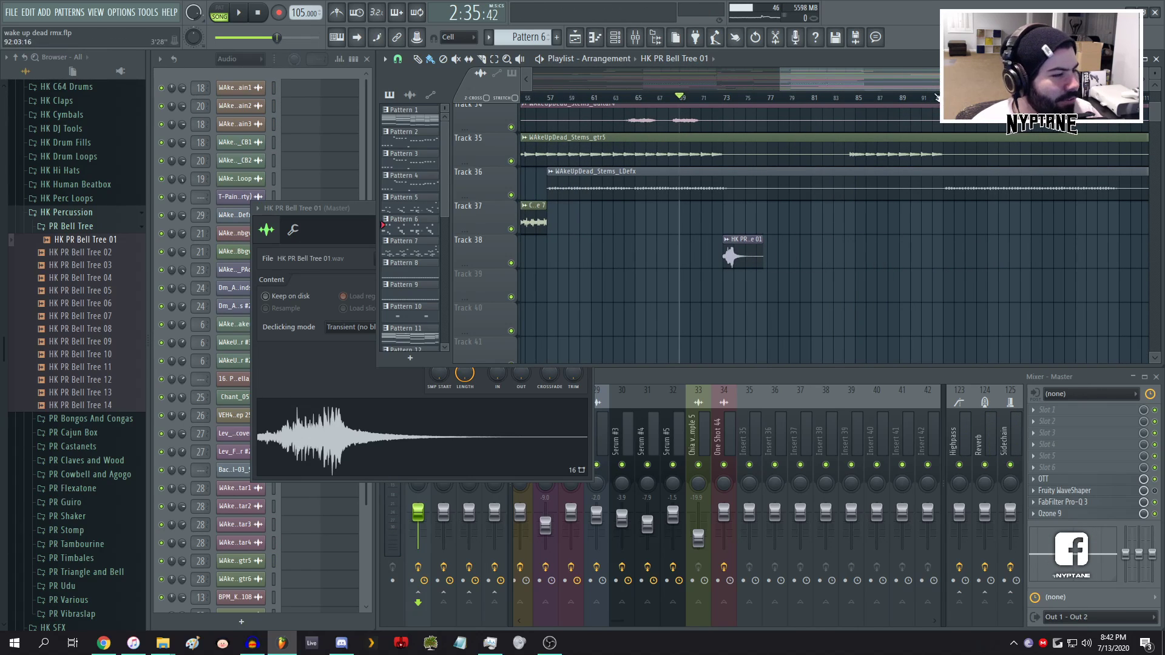
- Play the arrangement from about bar 91 to examine the transition into bar 93
scroll(956, 161, up, 4)
scroll(801, 135, up, 7)
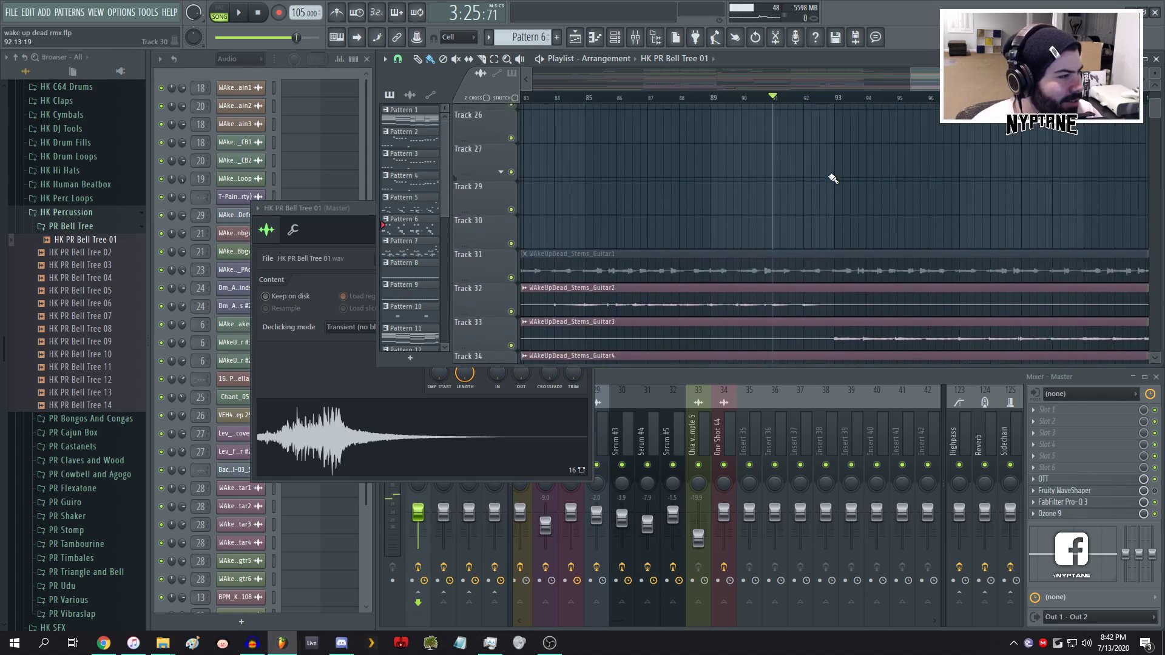
scroll(830, 146, down, 2)
key(space)
scroll(844, 122, down, 2)
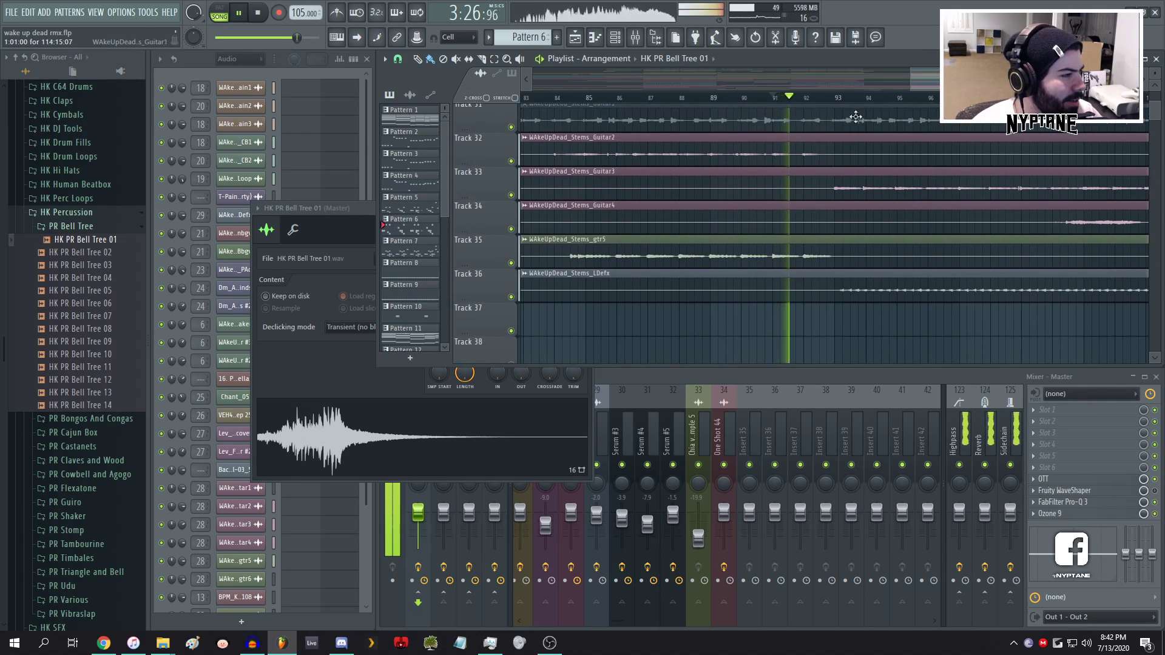
- Listen to the transition at bar 93 and to the bell tree clip at bar 73 for comparison
scroll(851, 164, up, 2)
scroll(856, 199, down, 6)
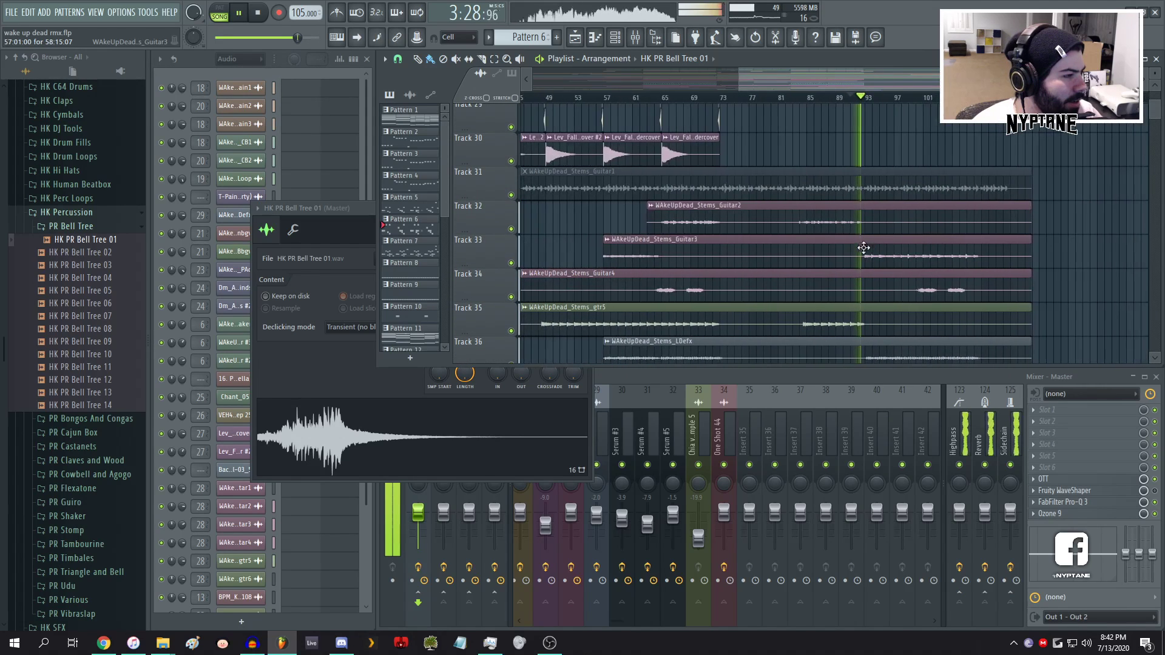
scroll(863, 248, up, 4)
scroll(863, 248, up, 2)
scroll(863, 248, down, 4)
scroll(863, 248, down, 5)
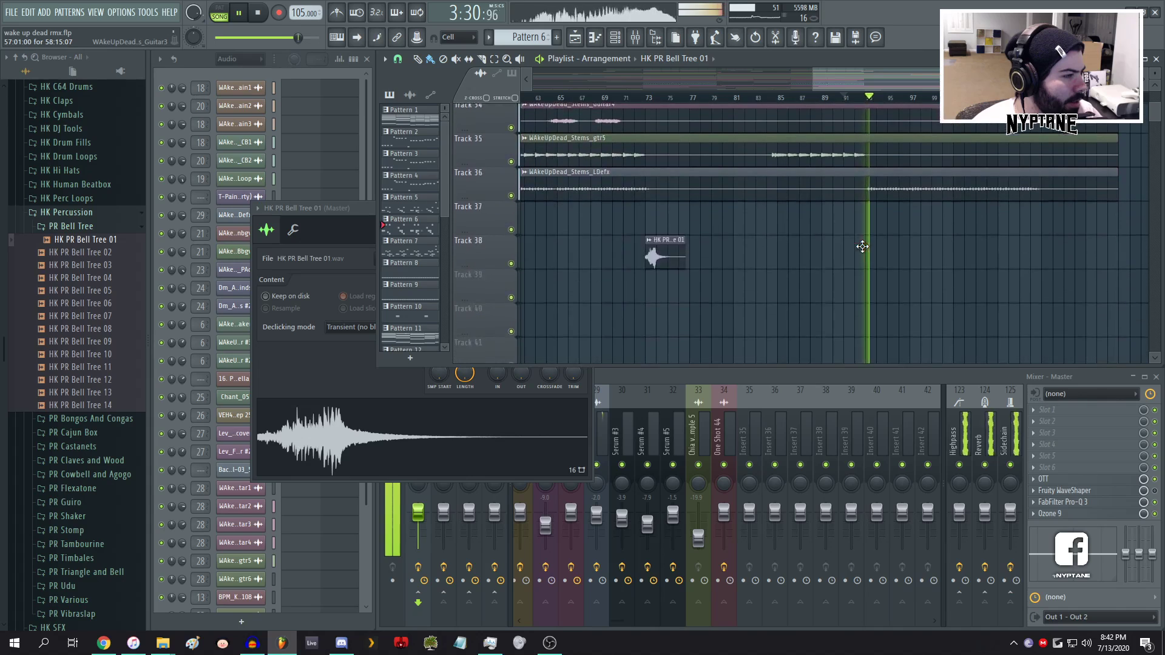
key(space)
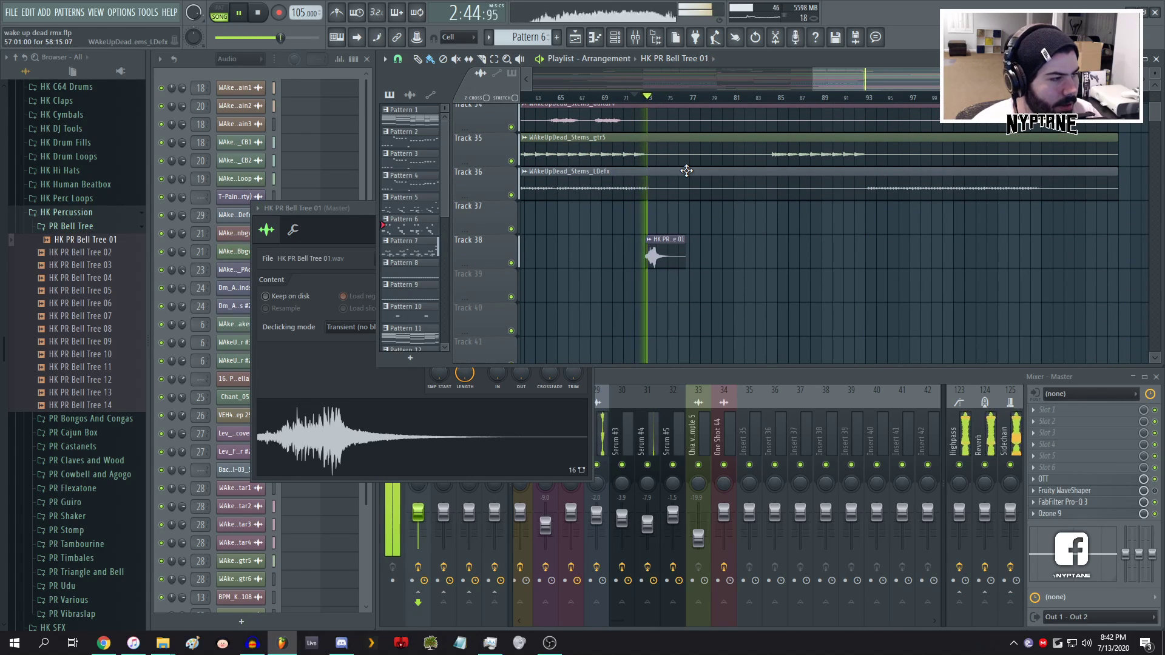
scroll(686, 170, up, 7)
key(space)
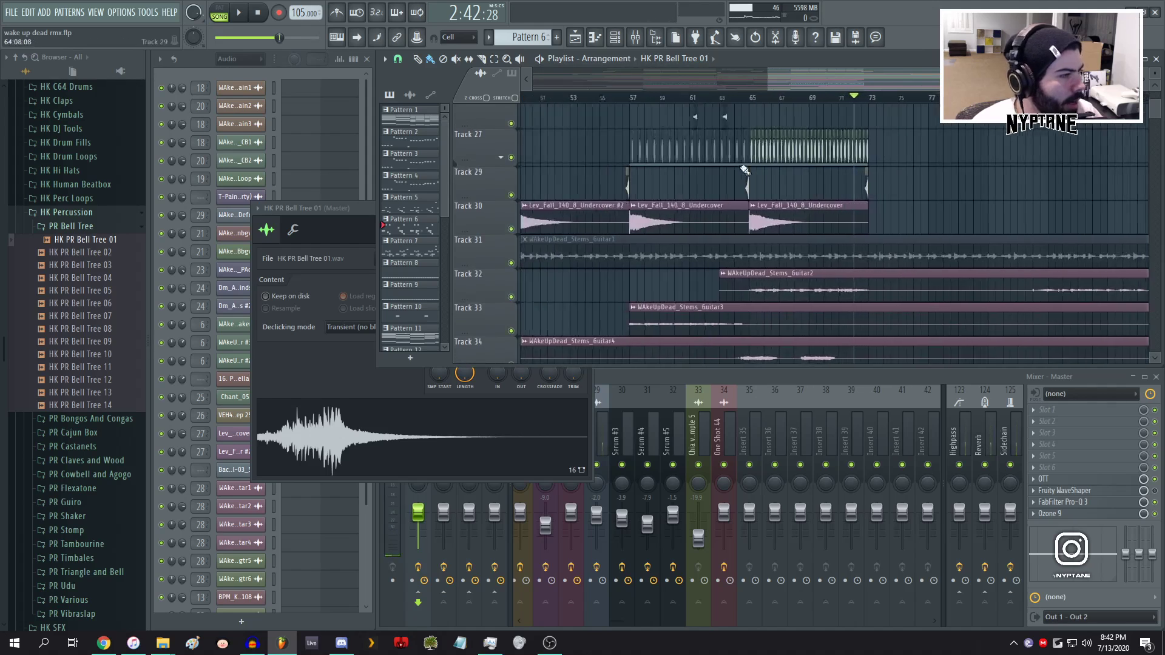
- Solo Track 1 and play its drum patterns from about bar 57
scroll(744, 167, up, 9)
click(782, 98)
scroll(792, 152, up, 5)
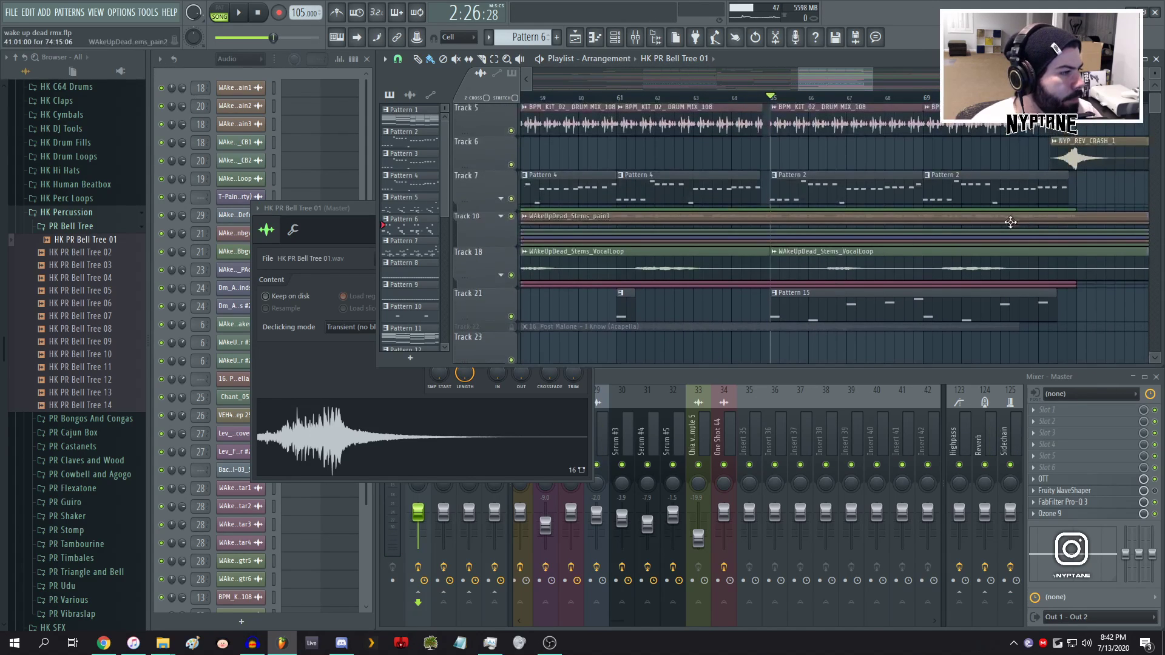
scroll(816, 213, down, 3)
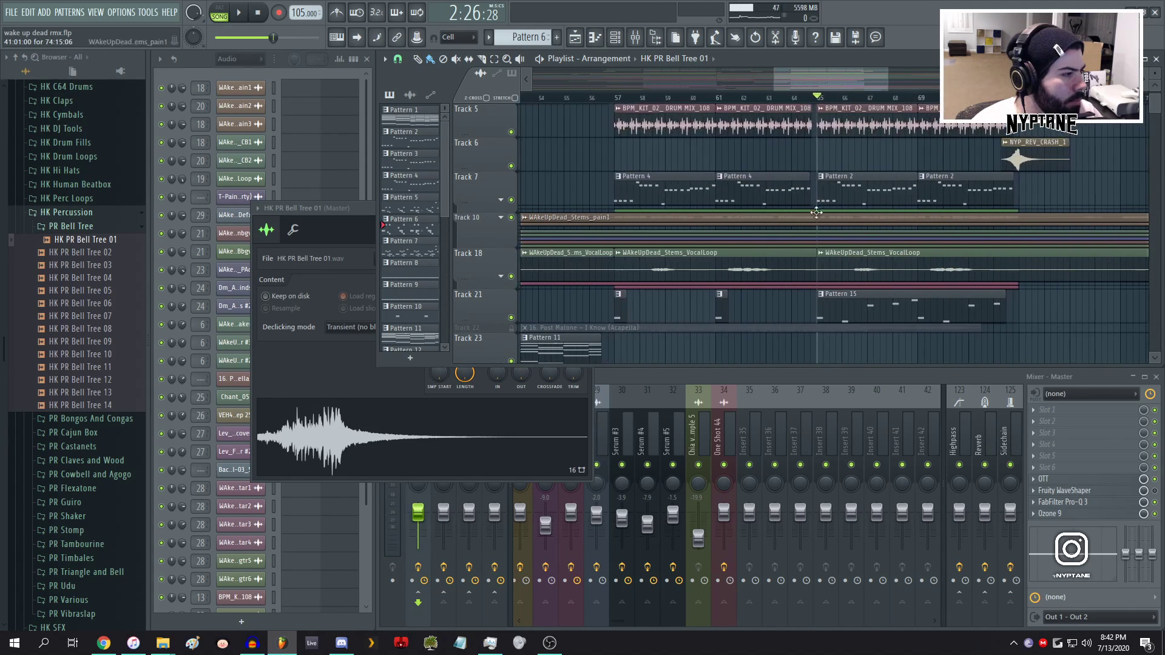
scroll(816, 212, up, 4)
click(825, 122)
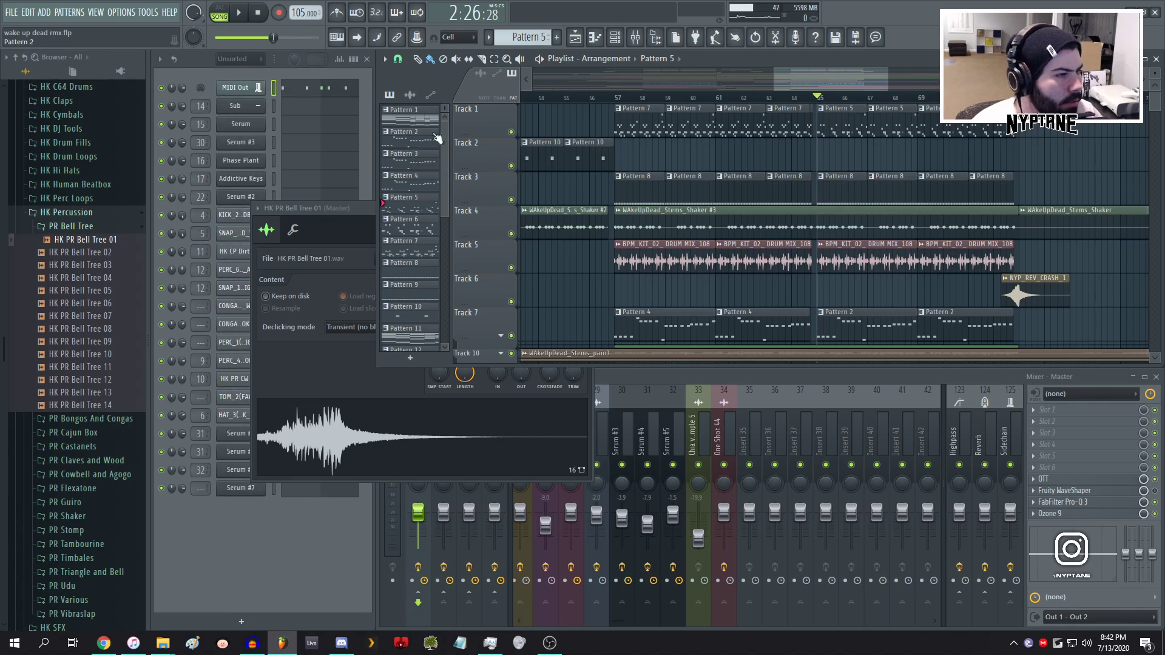
right_click(511, 133)
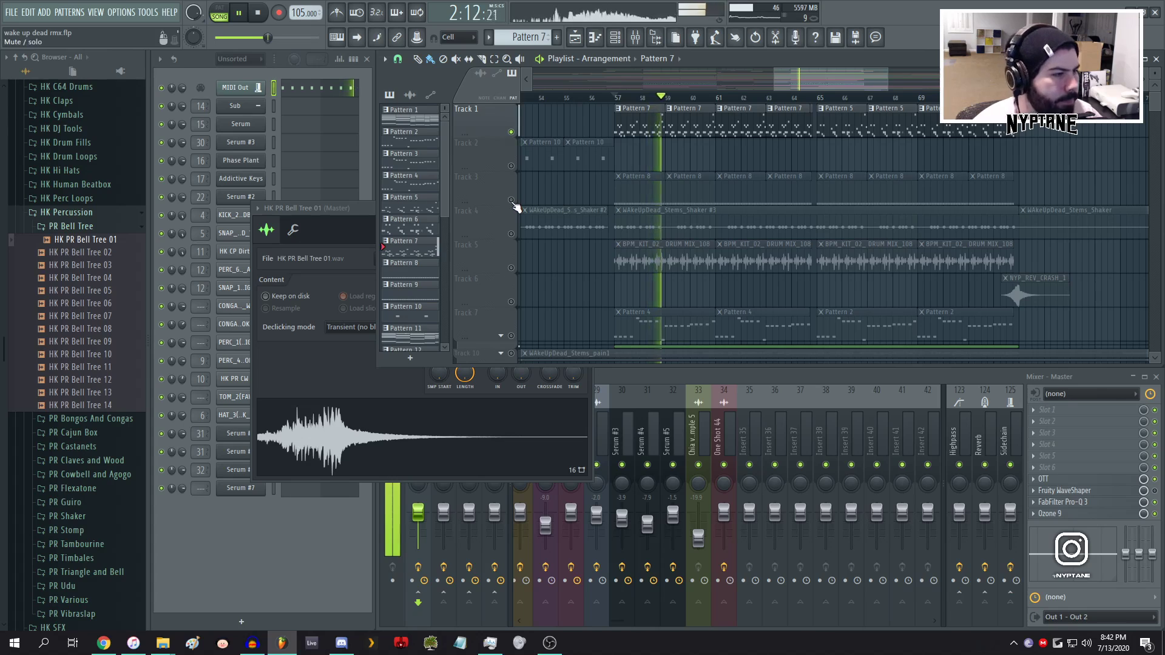
- Add Tracks 3, 4 and 5 to the soloed drum track during playback, close the bell tree sample settings and stop playback
click(511, 201)
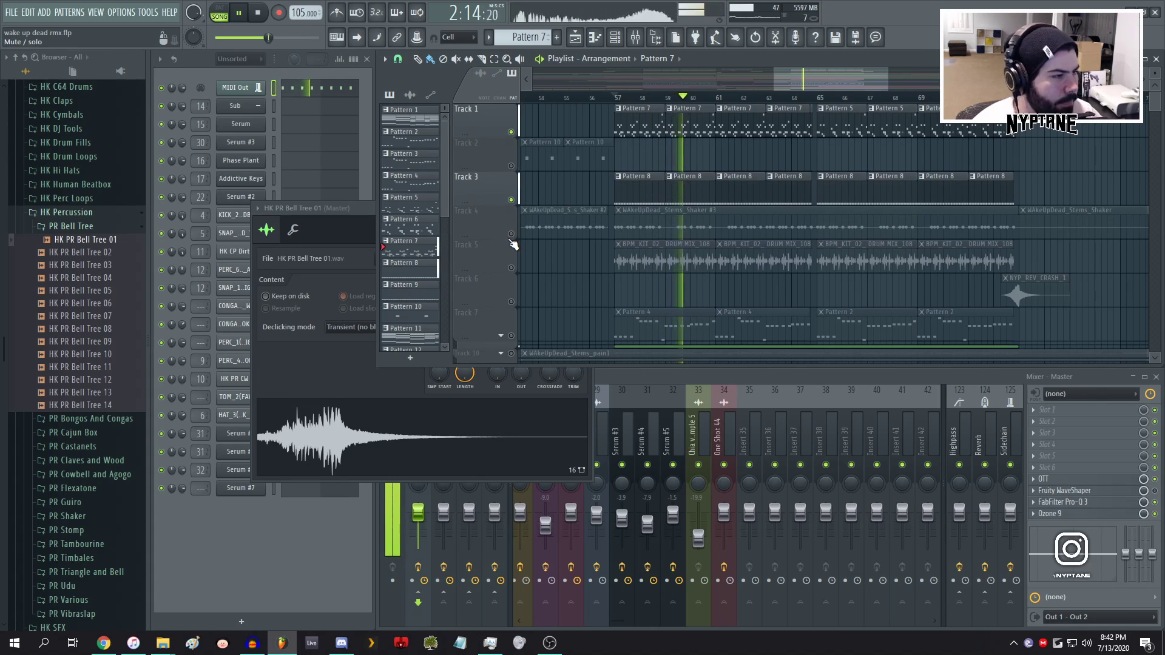
click(511, 234)
click(511, 268)
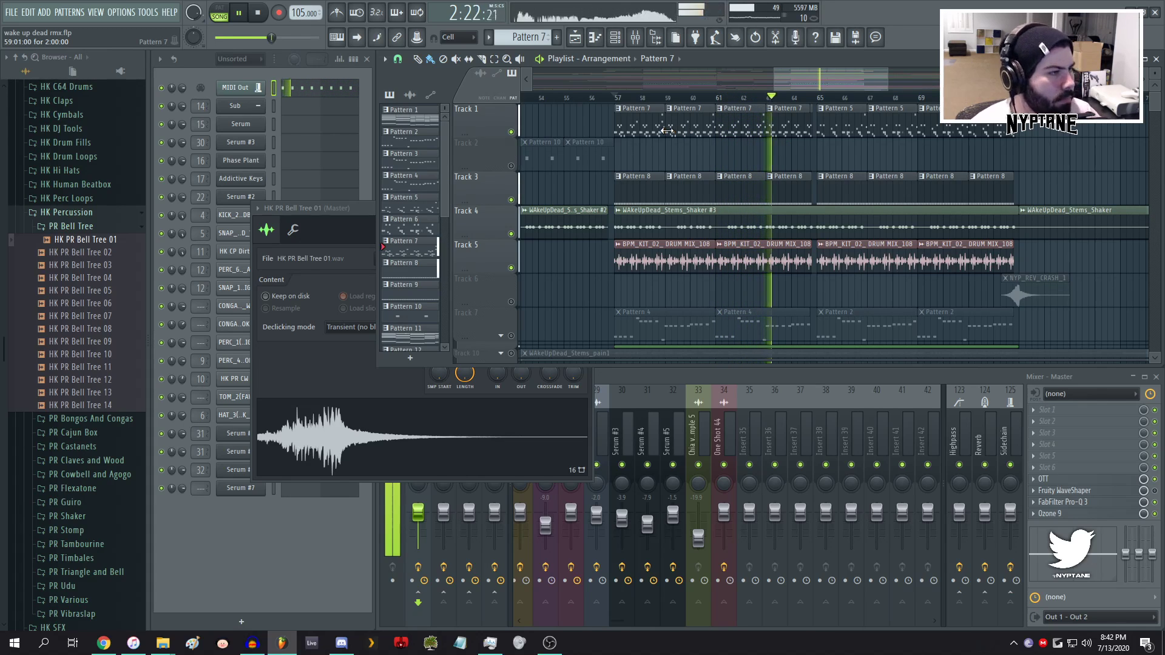
click(360, 214)
key(Escape)
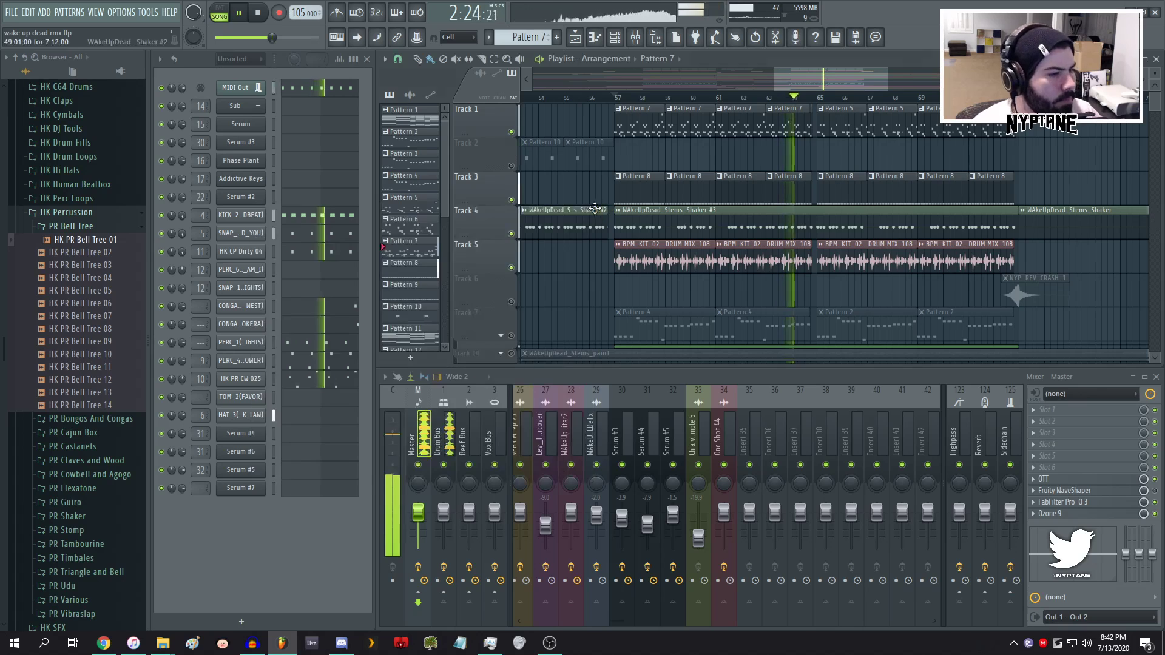
key(space)
- Clear the solo so that all arrangement tracks are audible again
scroll(633, 184, up, 6)
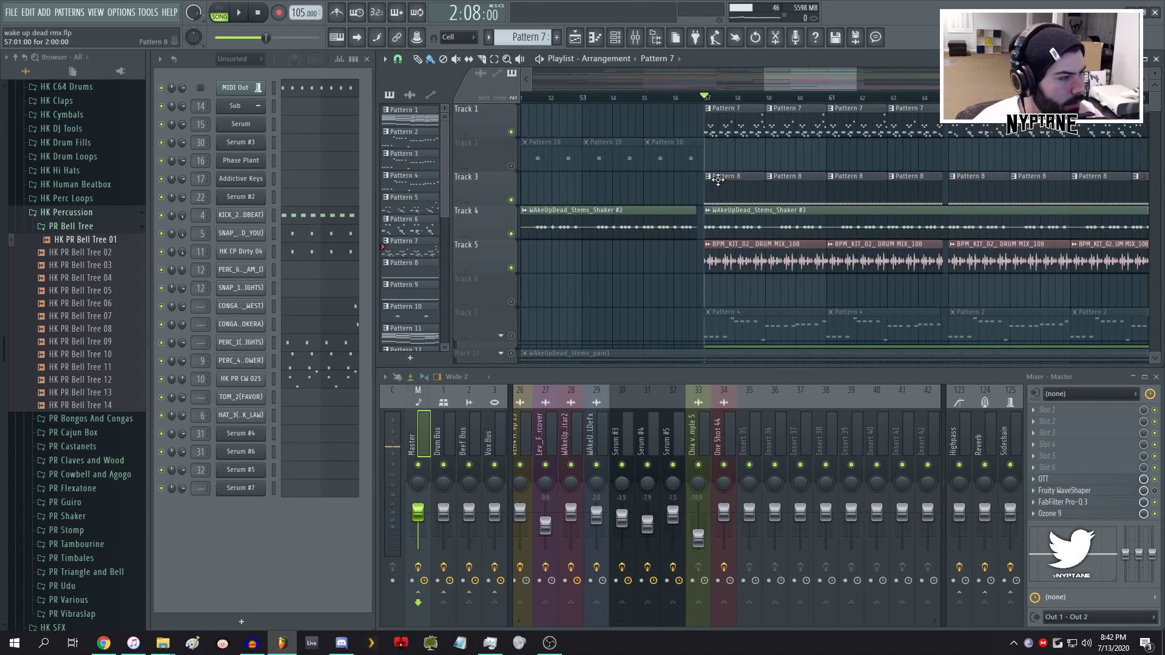
scroll(793, 194, down, 8)
scroll(789, 206, down, 8)
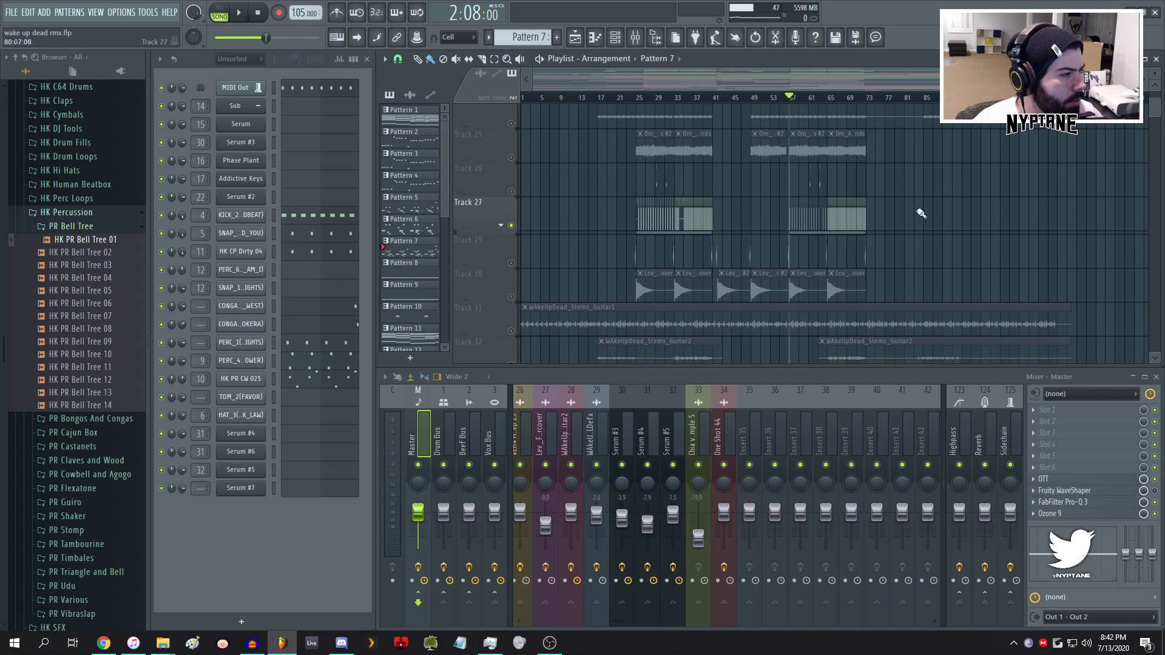
right_click(511, 226)
- Play the arrangement into bar 73 to hear the bell tree clip with the full mix
scroll(996, 258, up, 6)
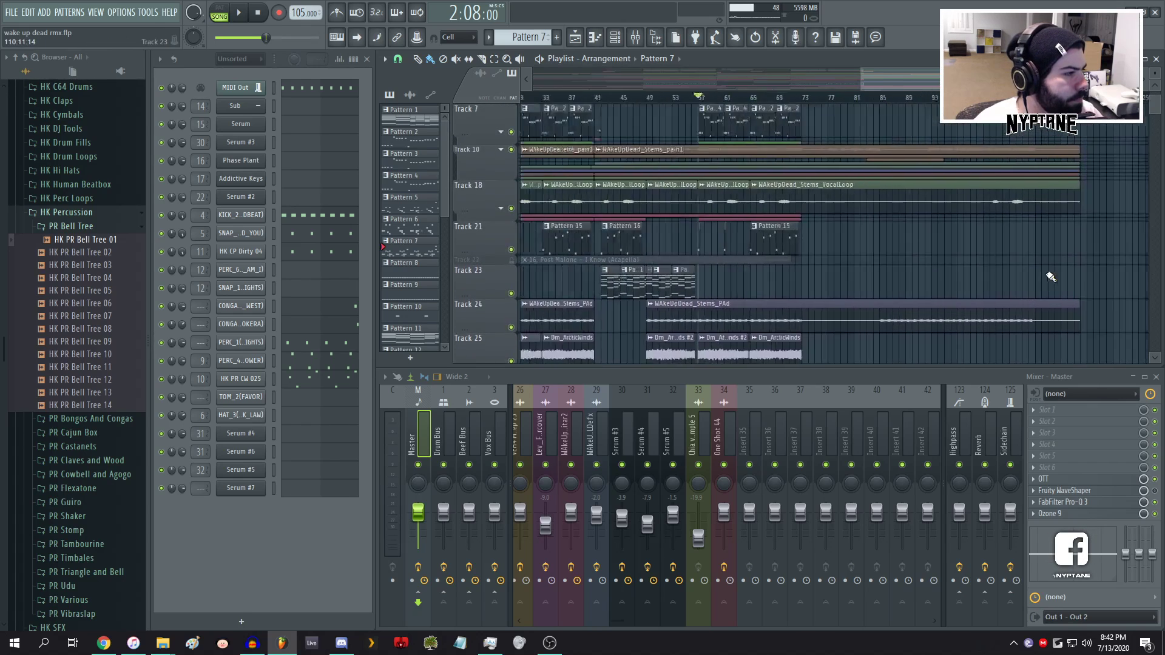
scroll(1051, 276, up, 3)
scroll(697, 94, down, 3)
scroll(739, 247, down, 10)
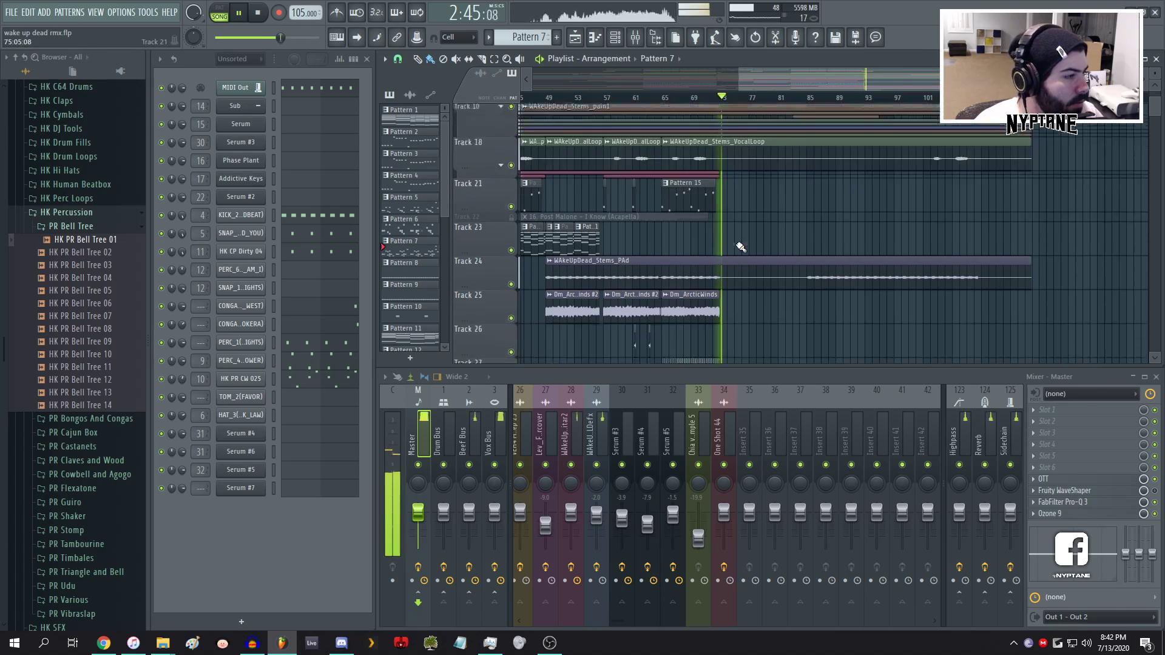
scroll(722, 204, up, 5)
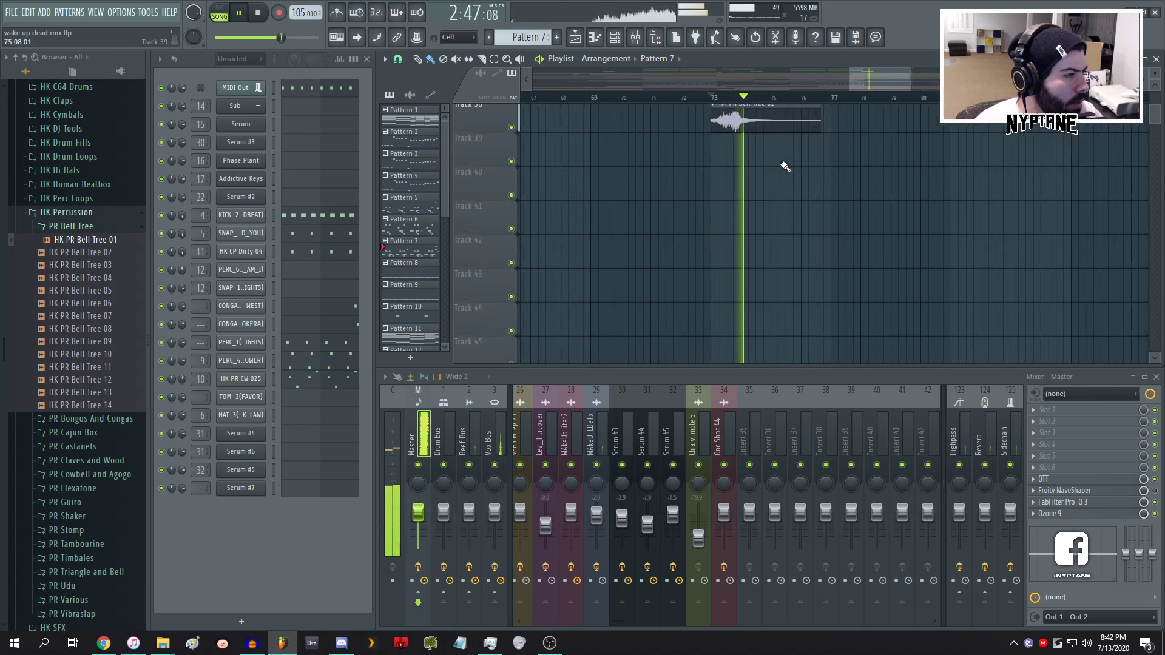
- Set the HK PR Bell Tree 01 channel volume to 30% and close its sample settings
double_click(702, 120)
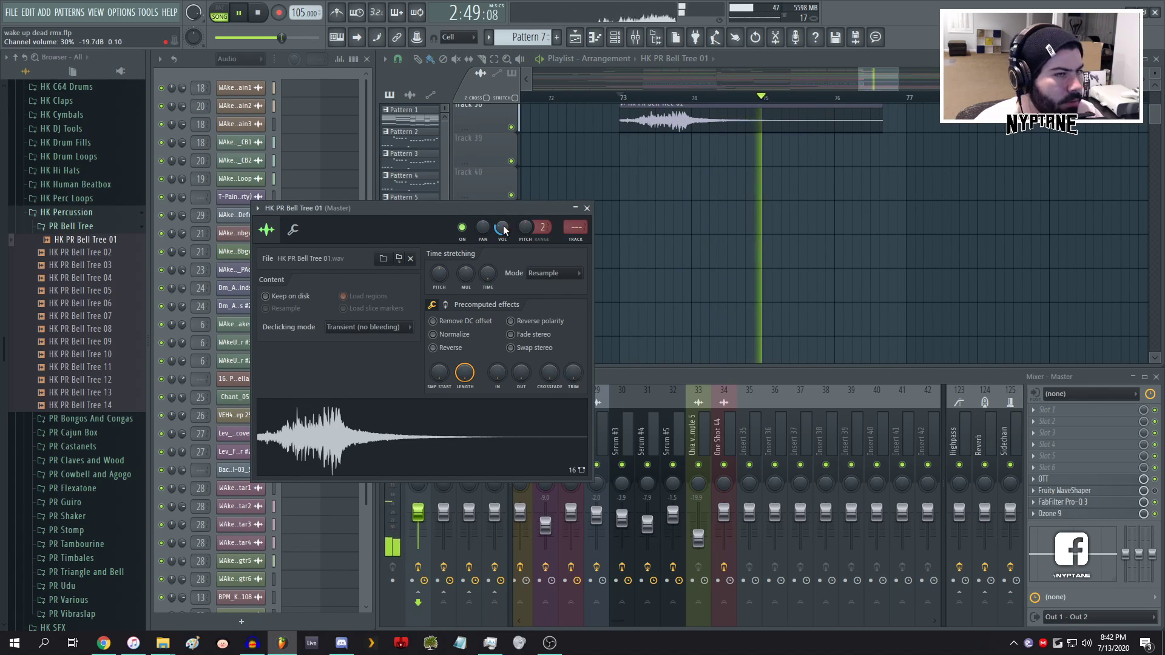
scroll(846, 232, up, 5)
scroll(847, 232, down, 5)
scroll(846, 232, down, 2)
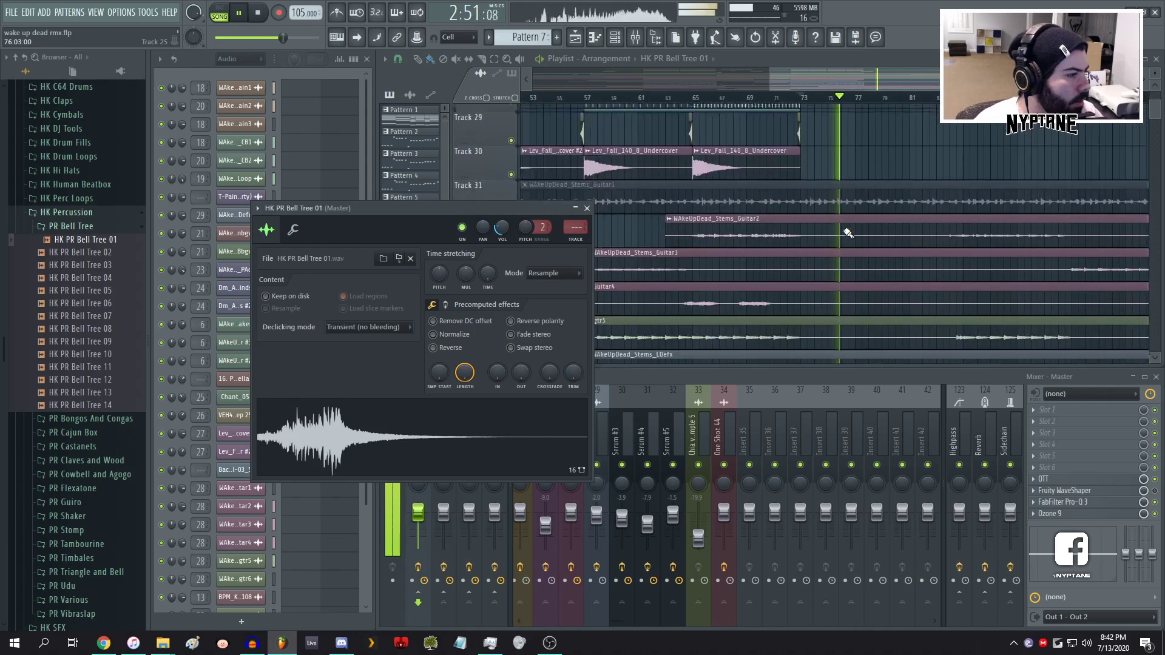
scroll(897, 221, up, 12)
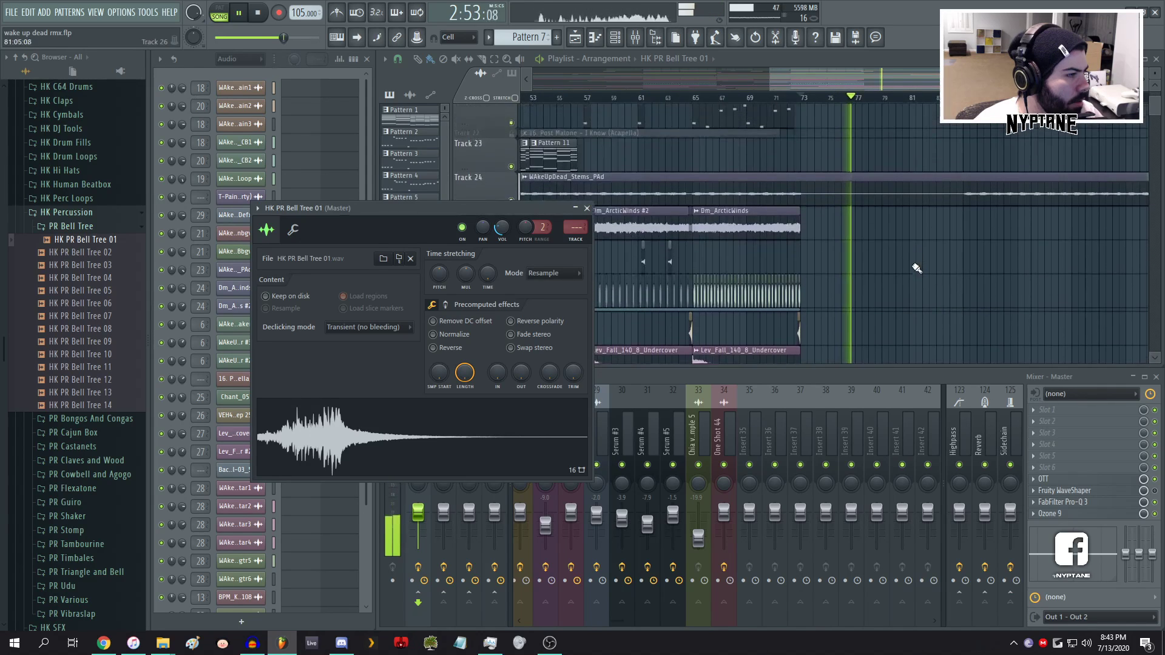
scroll(621, 312, up, 1)
click(586, 208)
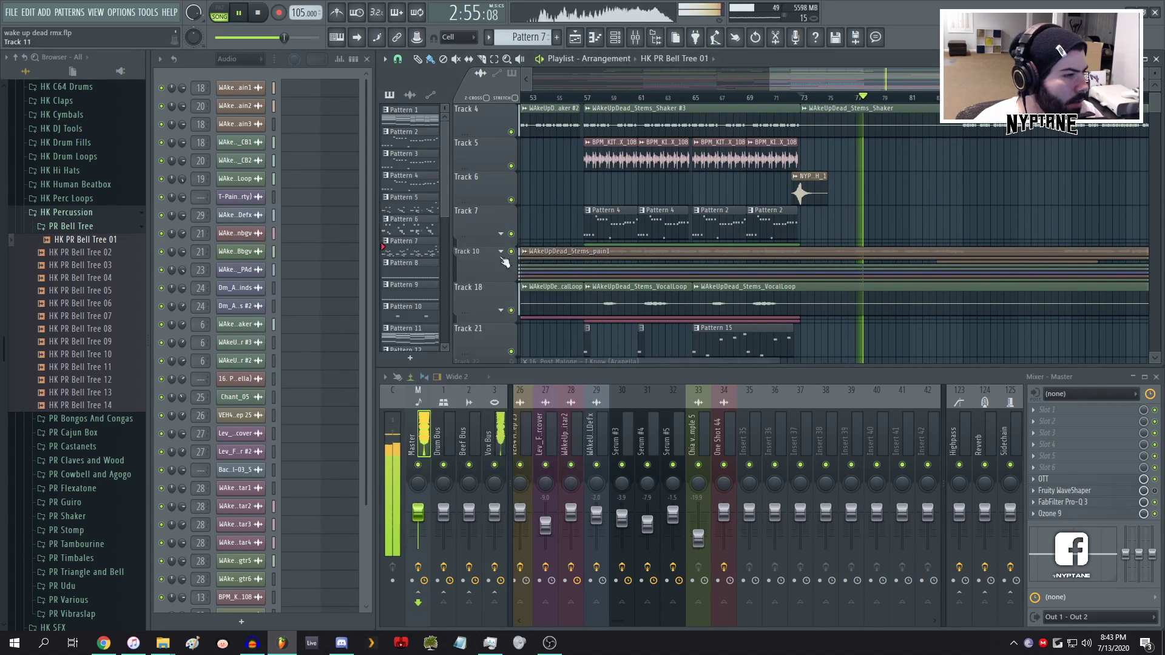
- Enlarge Track 10 to show its vocal waveform and play the section from about bar 86 into bar 93
scroll(934, 259, down, 2)
scroll(934, 259, up, 3)
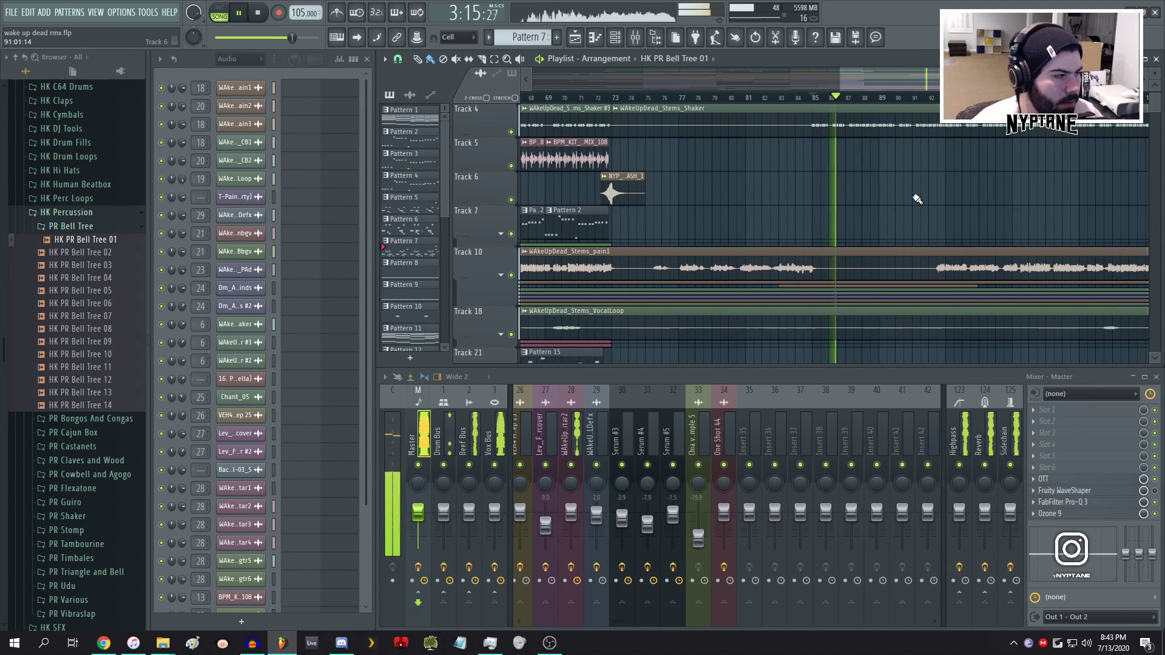
scroll(918, 199, up, 5)
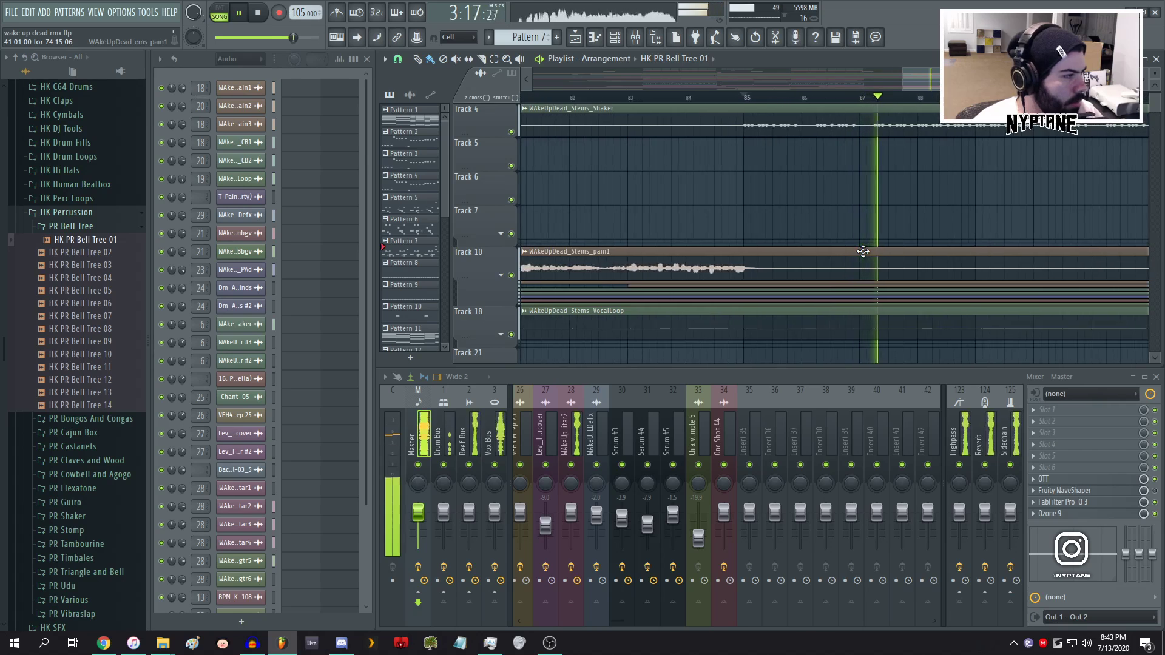
scroll(863, 251, down, 6)
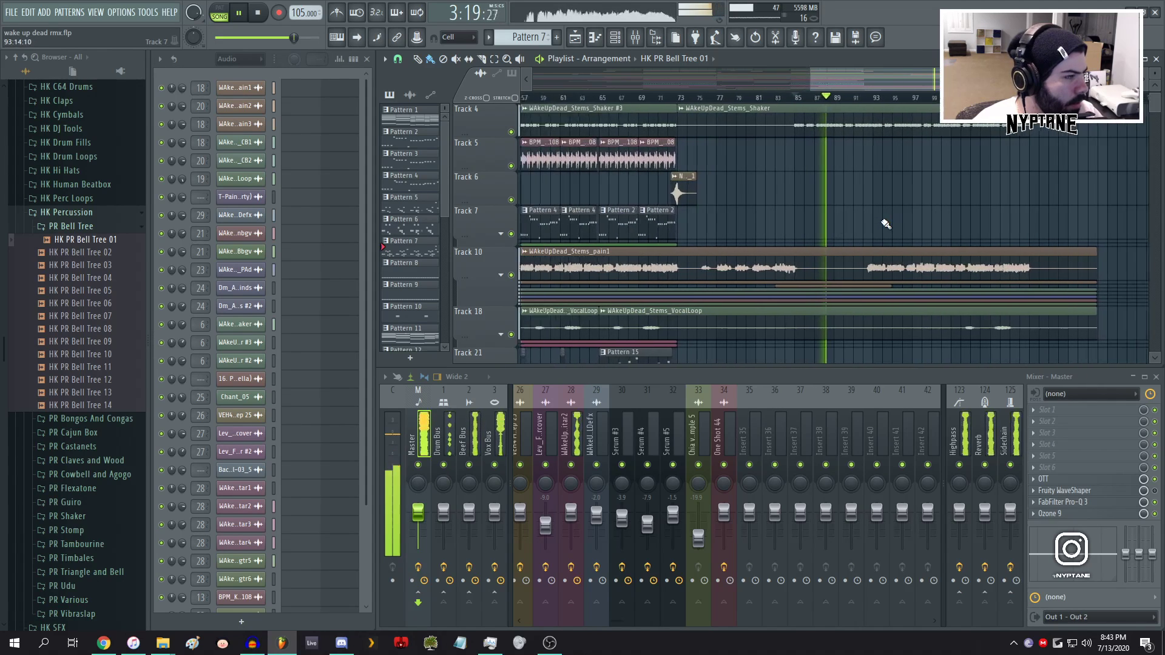
scroll(886, 224, up, 5)
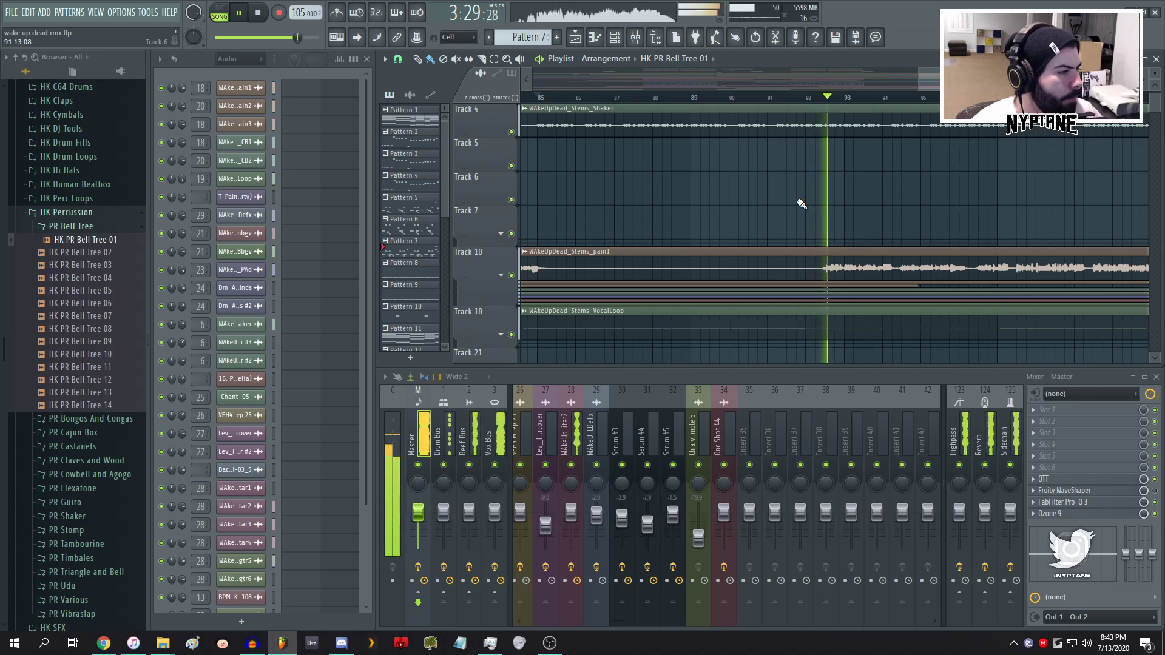
key(space)
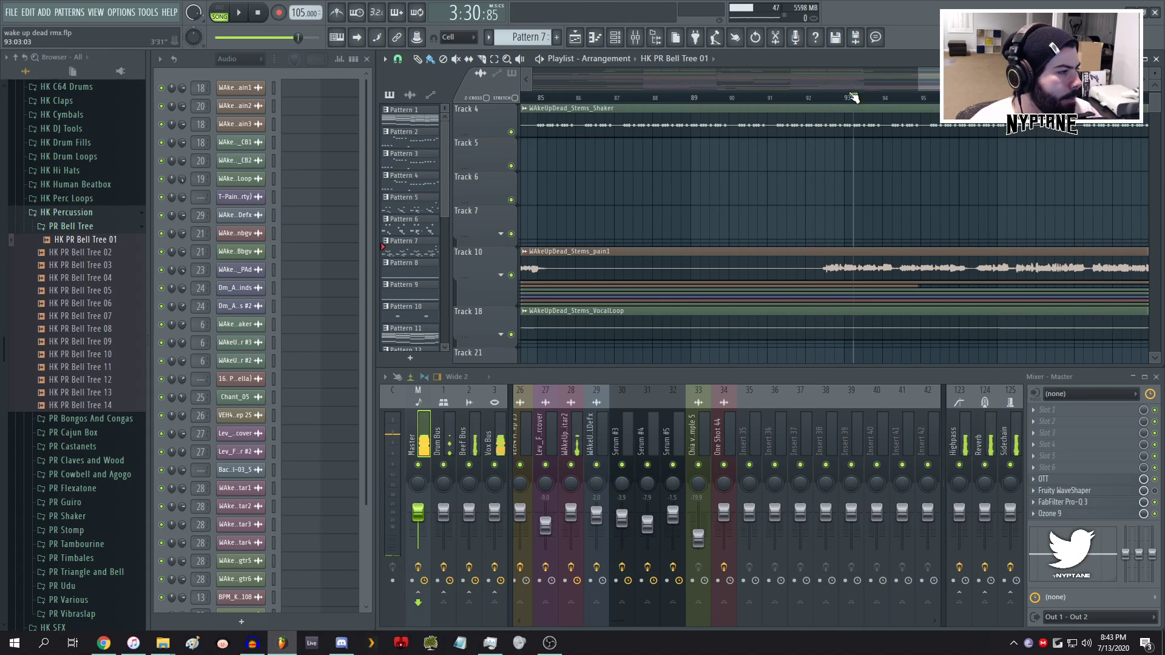
- Collapse the HK Percussion folder and expand the Stems folder in the sample library
scroll(650, 224, down, 4)
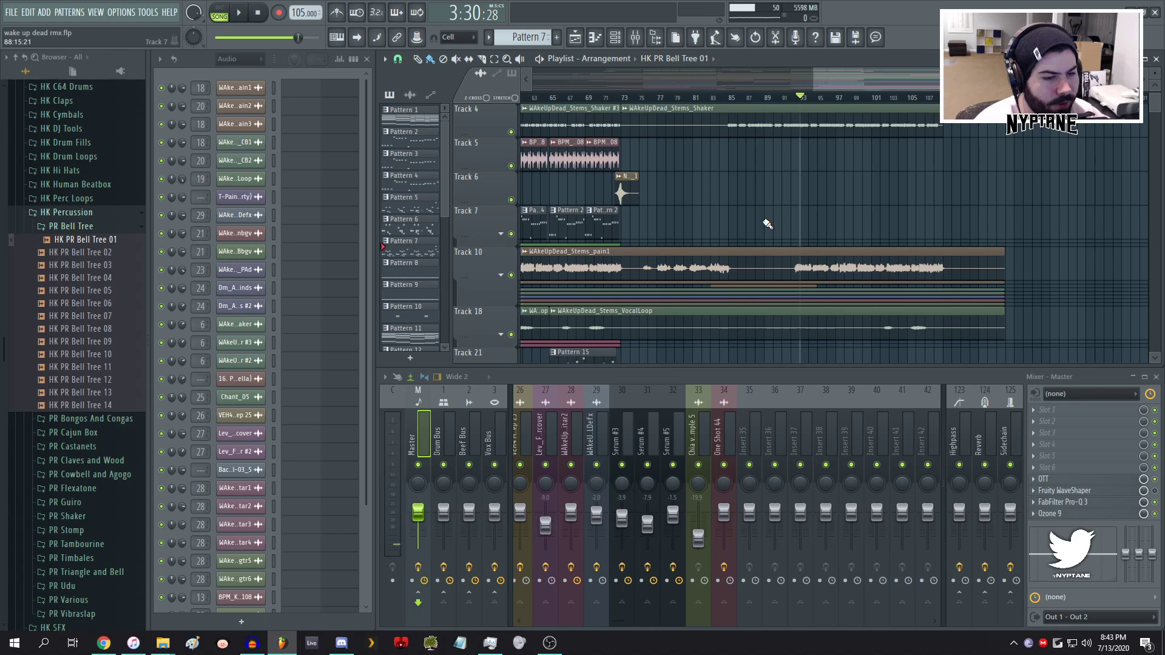
scroll(768, 224, down, 4)
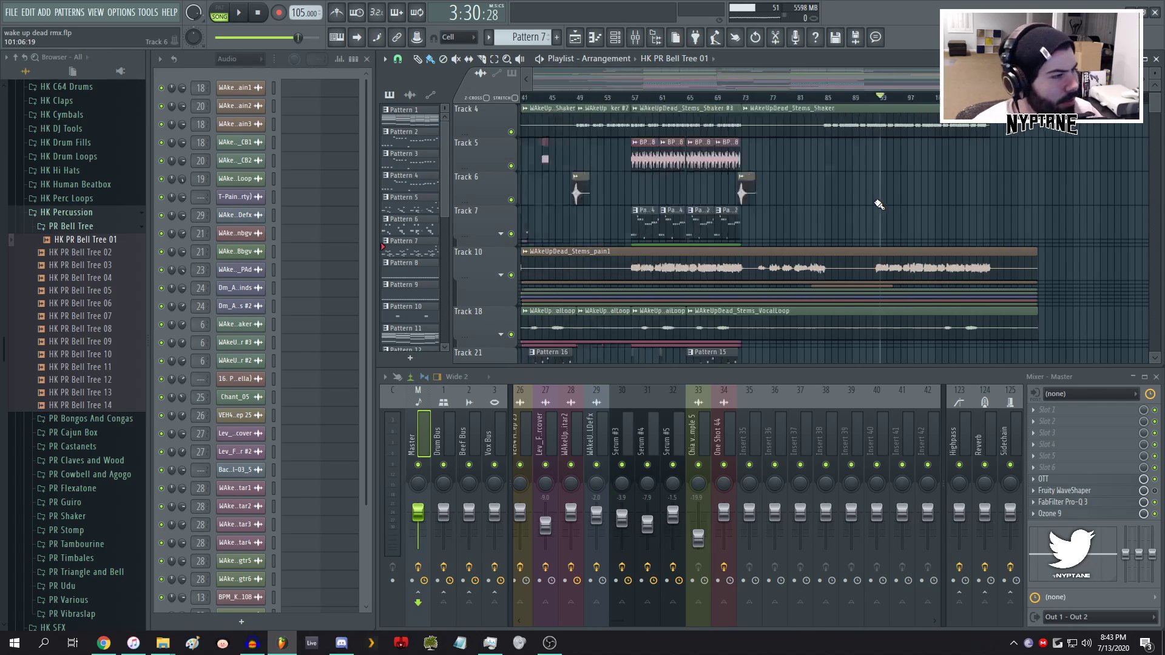
scroll(636, 115, down, 10)
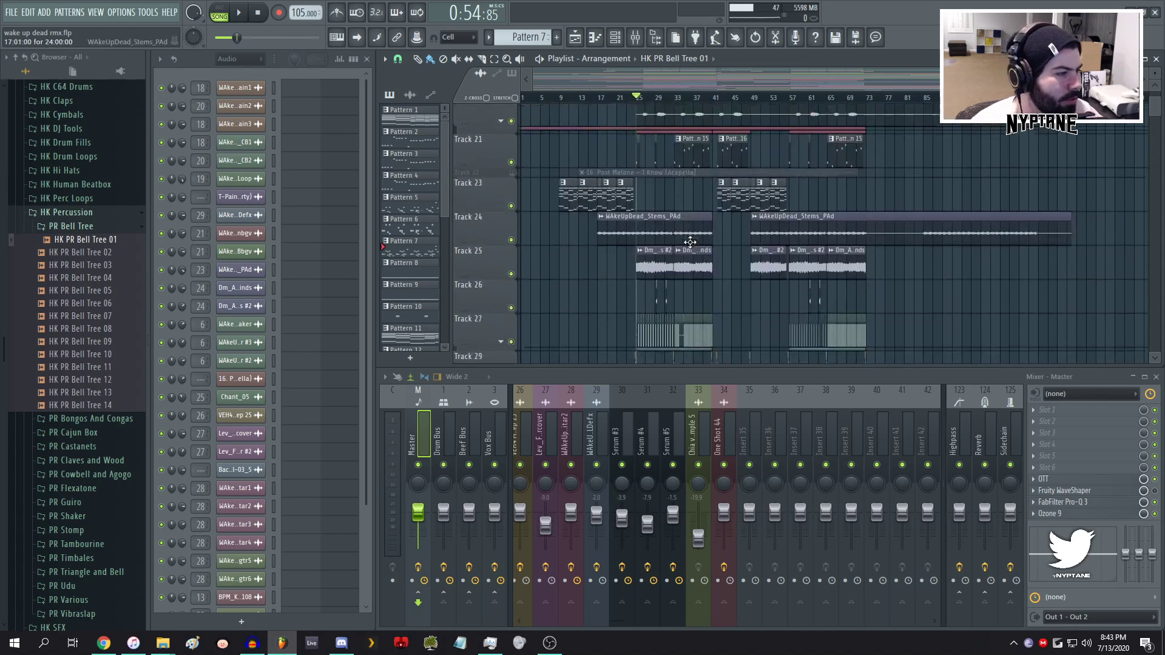
click(59, 214)
scroll(88, 408, down, 4)
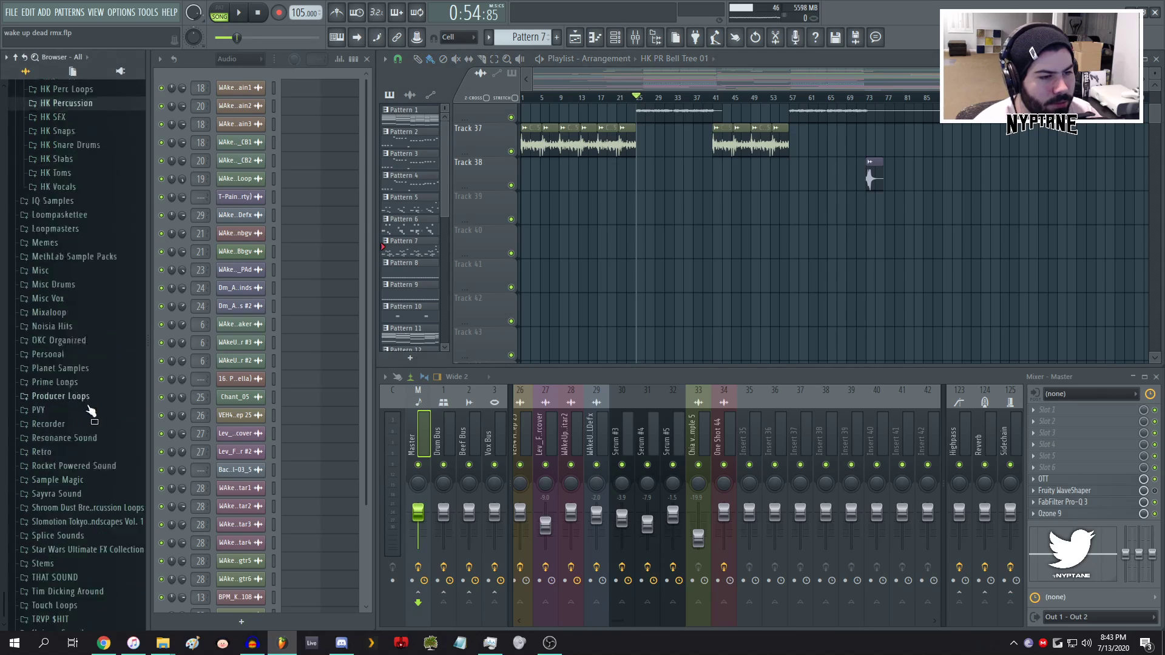
click(72, 445)
scroll(91, 438, down, 1)
scroll(91, 437, down, 20)
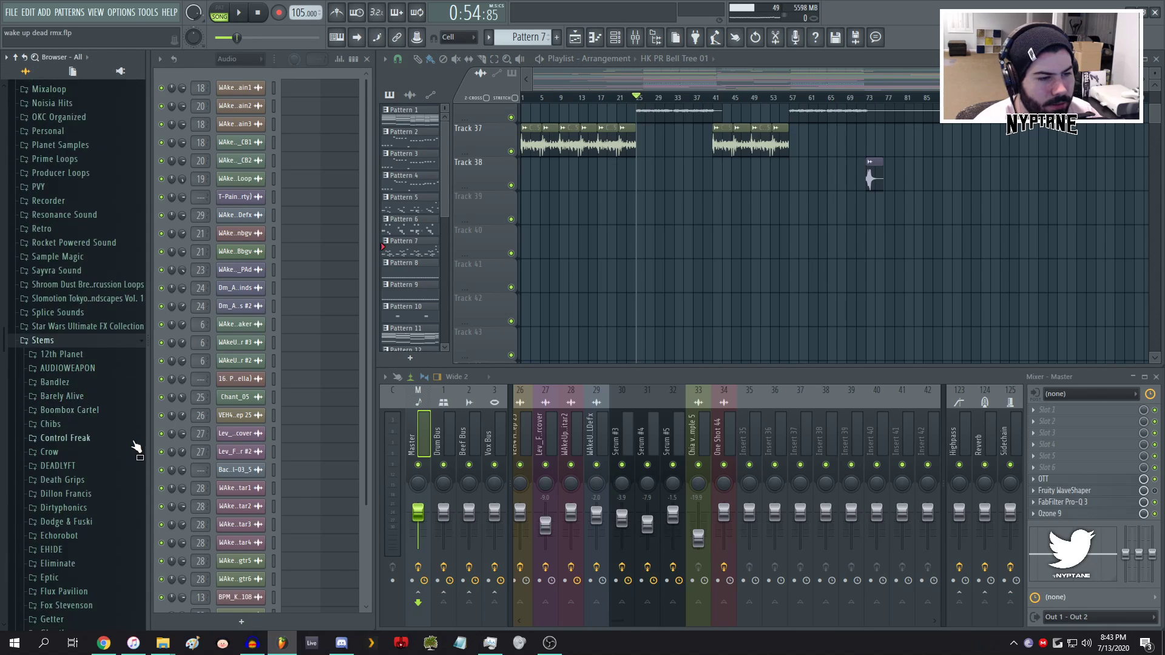
- Open the Gang Shit [150 Bpm] folder inside the Virtual Riot stems
scroll(88, 523, down, 3)
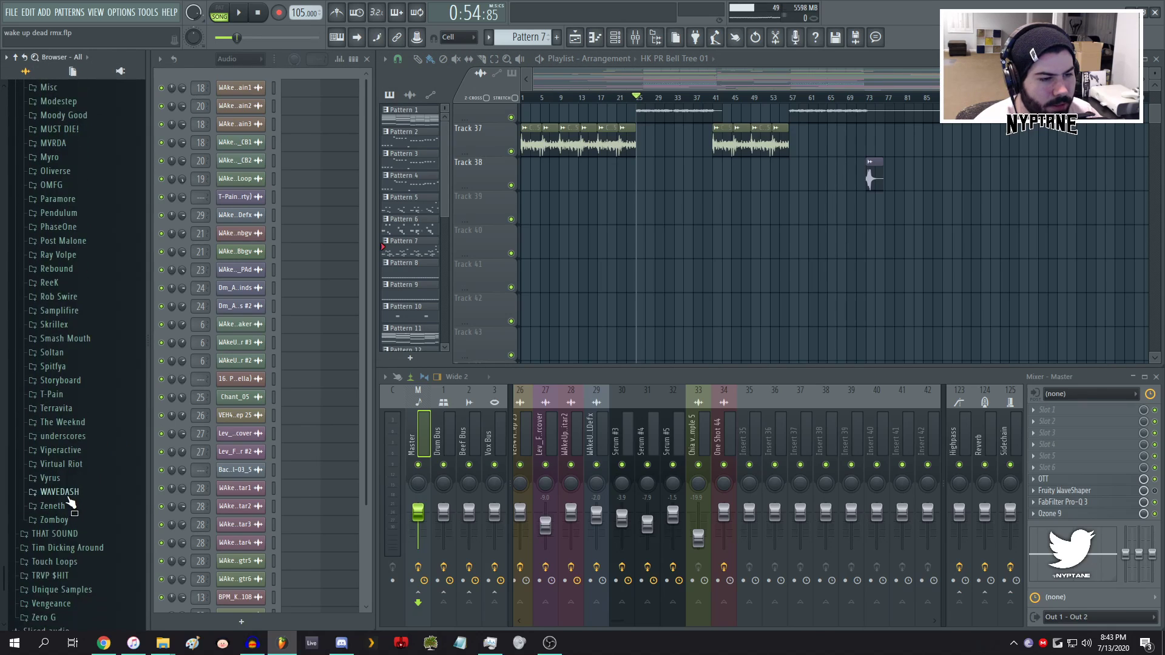
click(72, 465)
scroll(76, 449, down, 7)
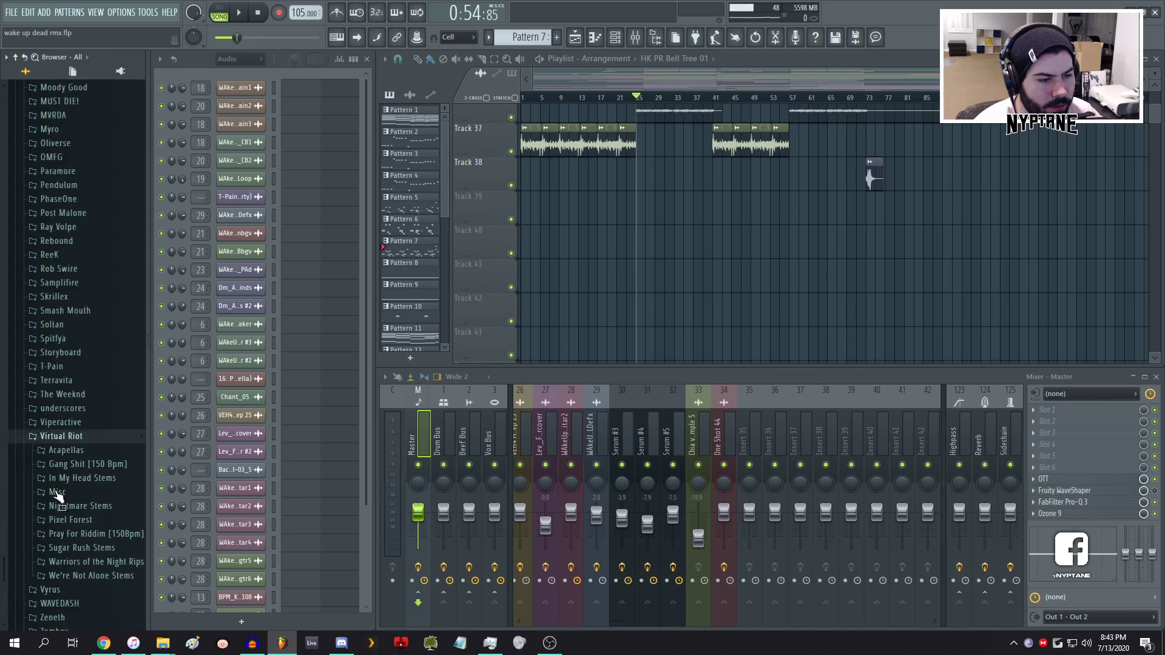
click(78, 390)
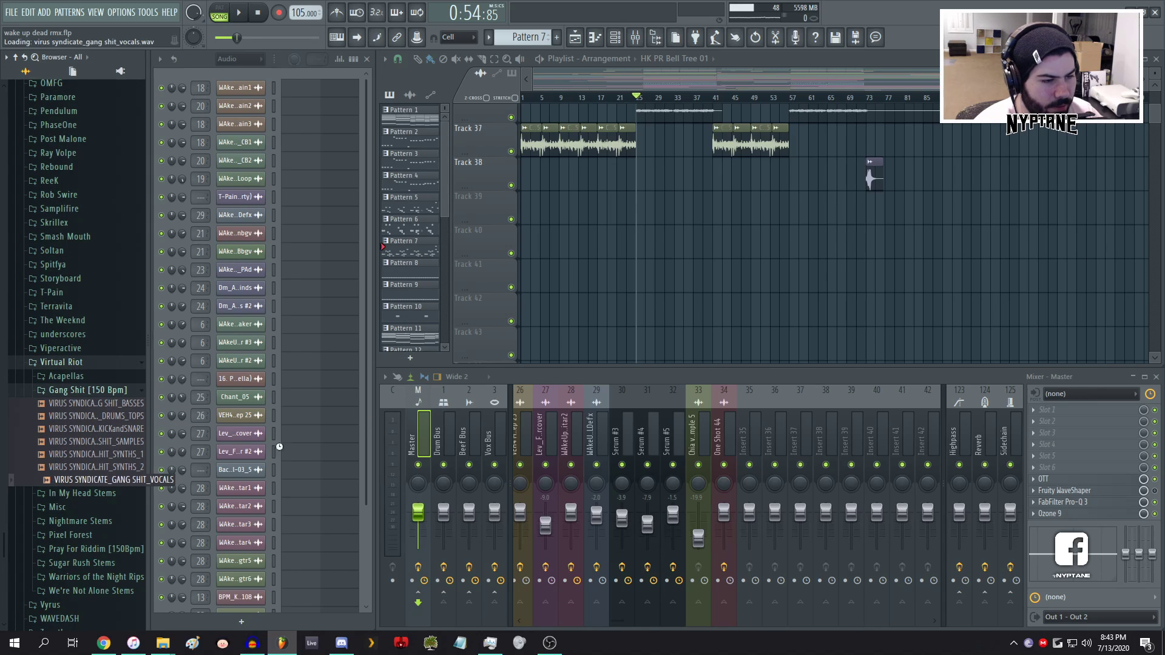
- Place the VIRUS SYNDICATE_GANG SHIT_VOCALS stem at the start of Track 40 and fit it to the project tempo from 150 BPM
drag(718, 245, 523, 243)
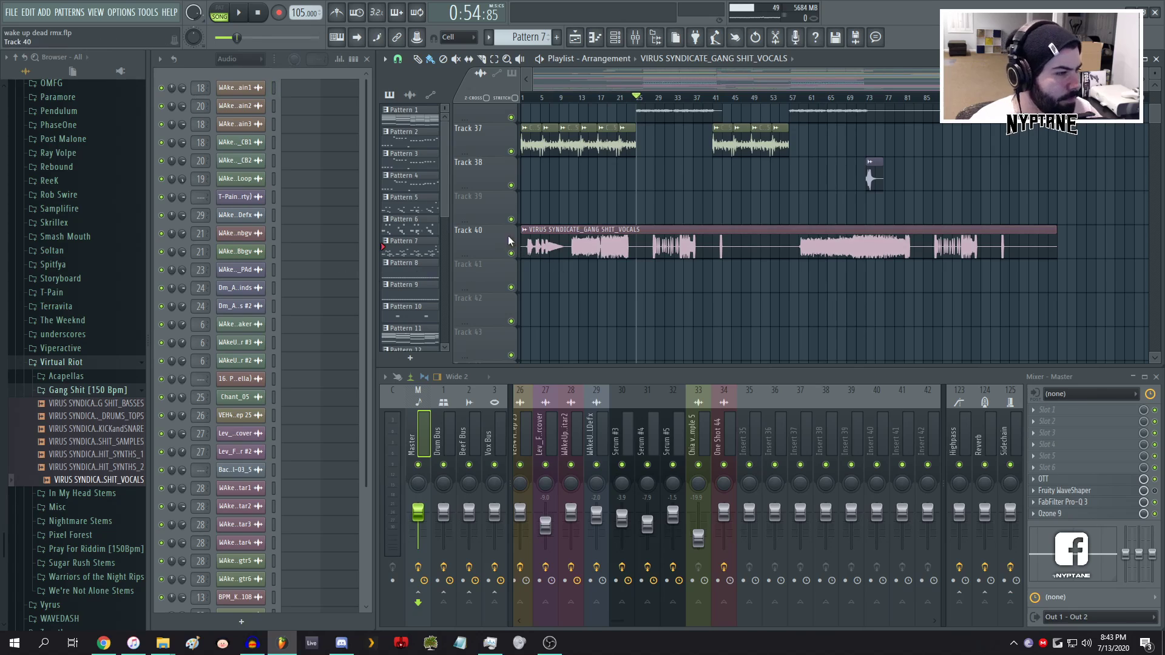
right_click(526, 229)
click(657, 310)
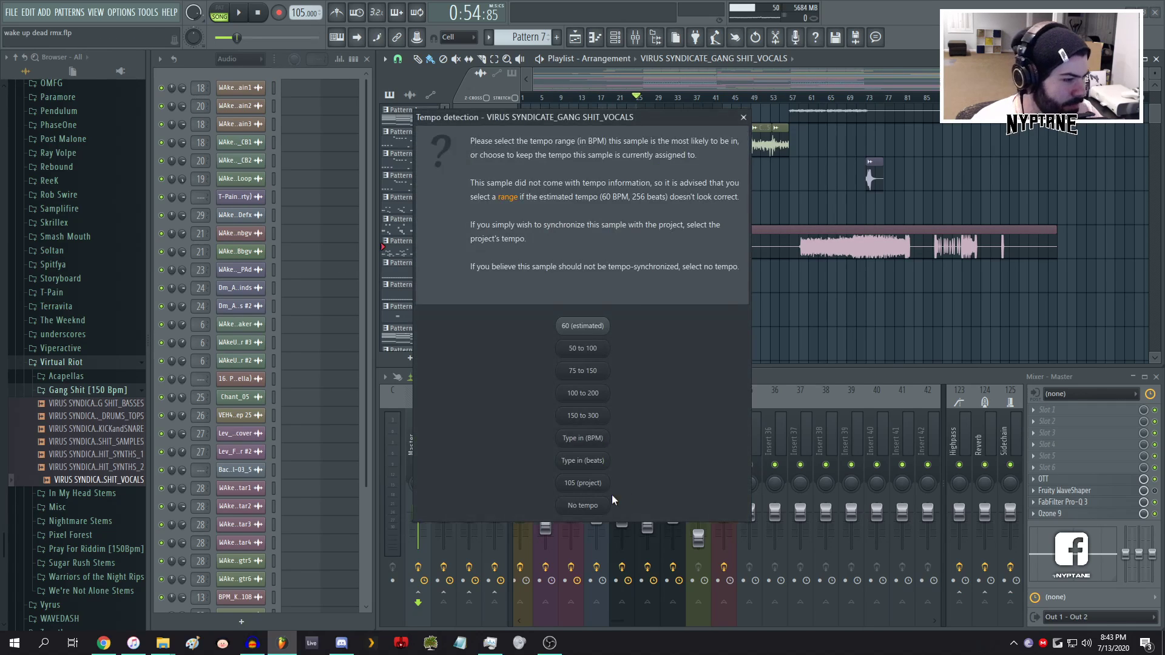
click(587, 437)
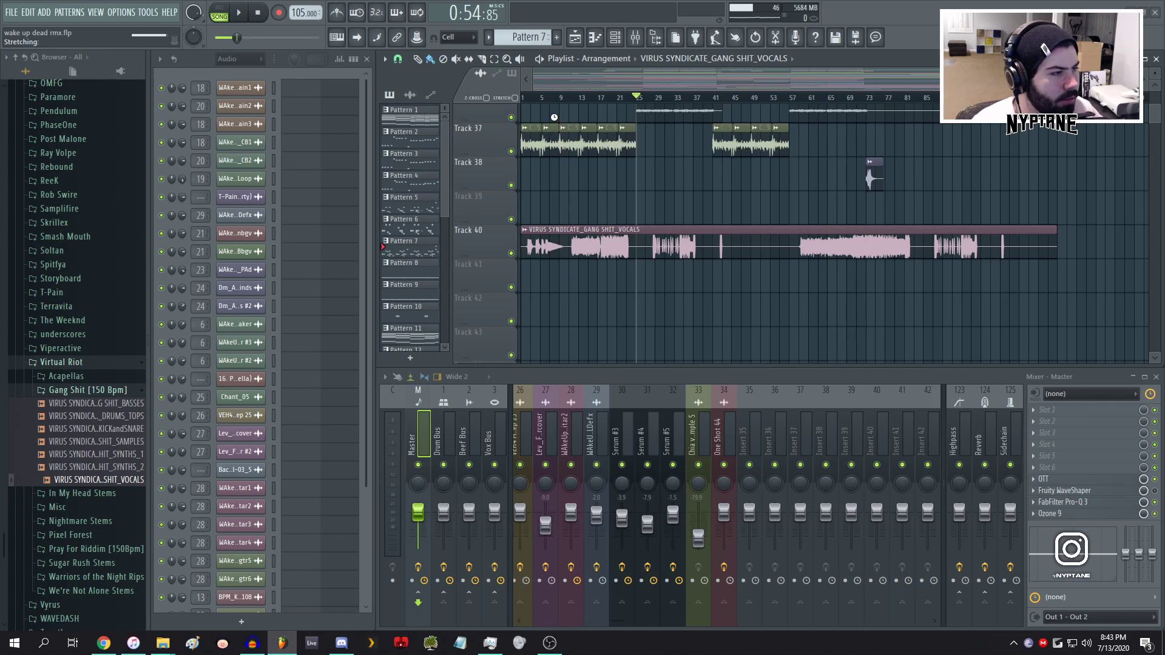
- Play the arrangement with the new vocals from about bar 15 and look through the tracks sounding alongside them
key(space)
key(space)
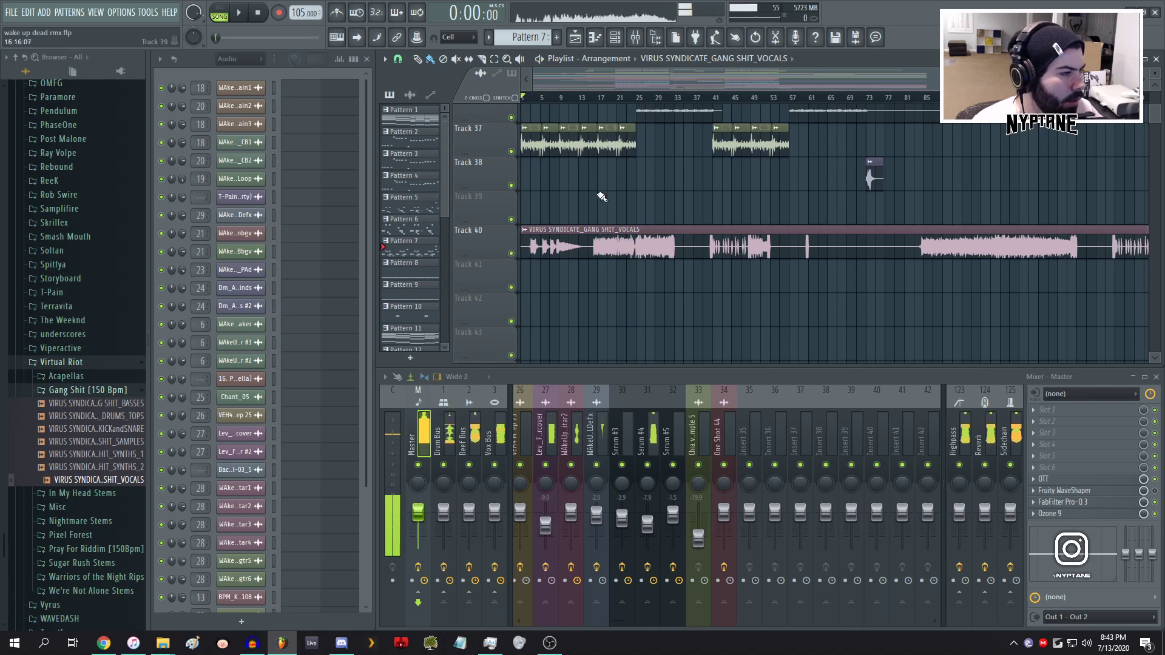
key(space)
scroll(625, 285, up, 4)
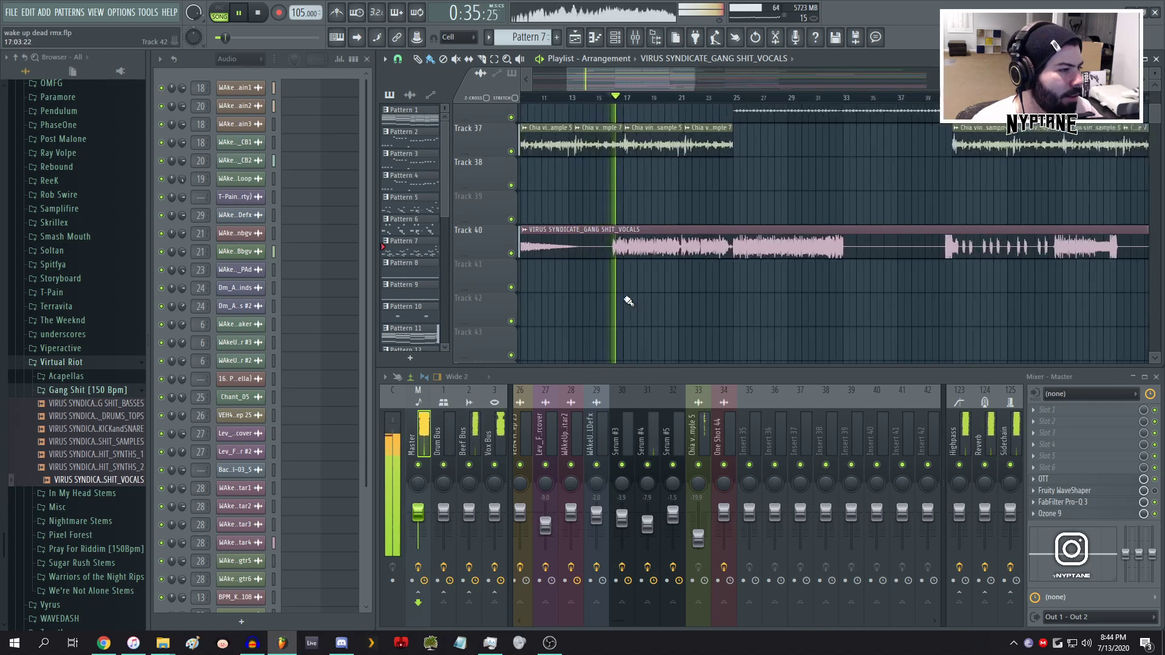
scroll(630, 275, up, 9)
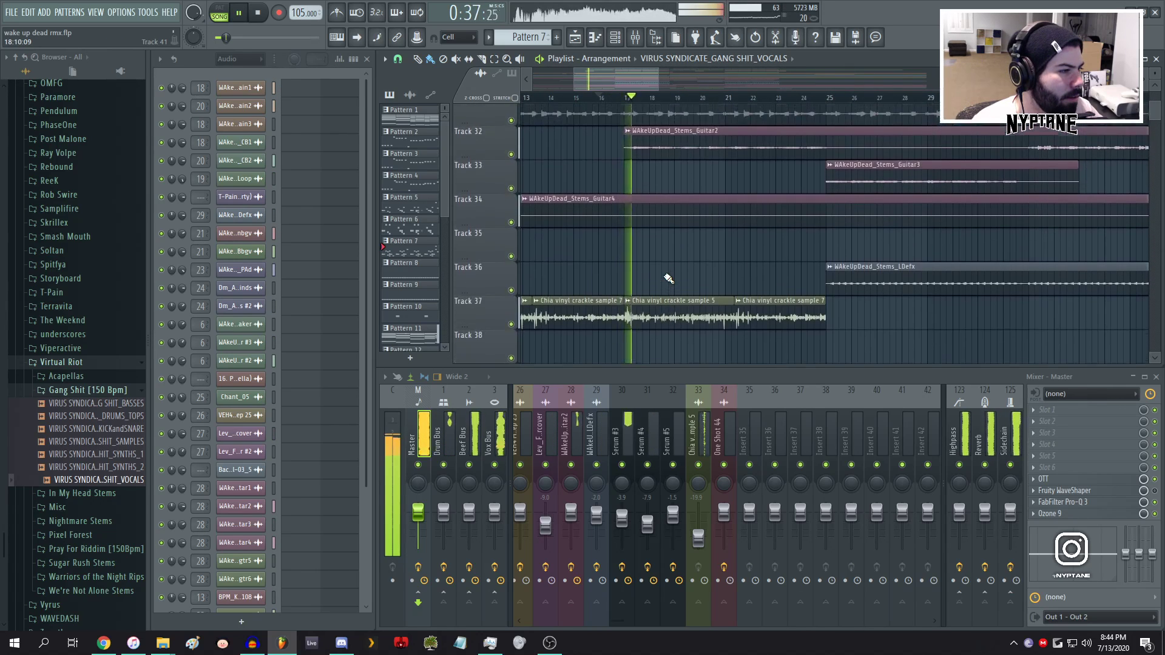
scroll(668, 278, down, 2)
scroll(667, 278, up, 5)
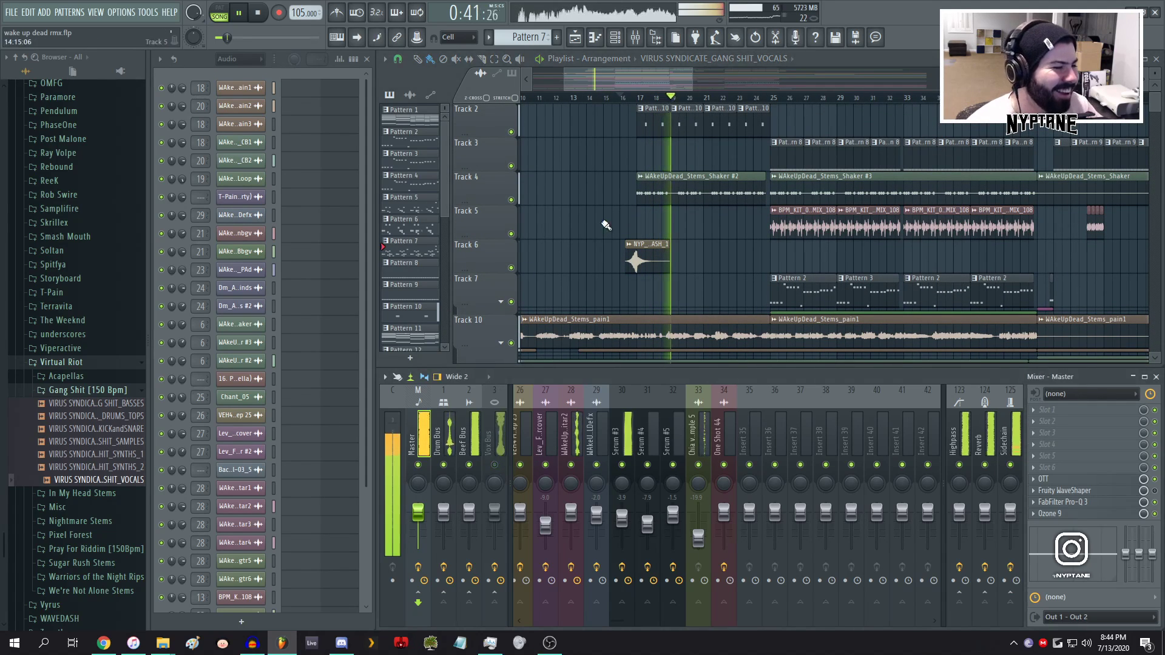
scroll(636, 248, down, 5)
scroll(616, 219, down, 9)
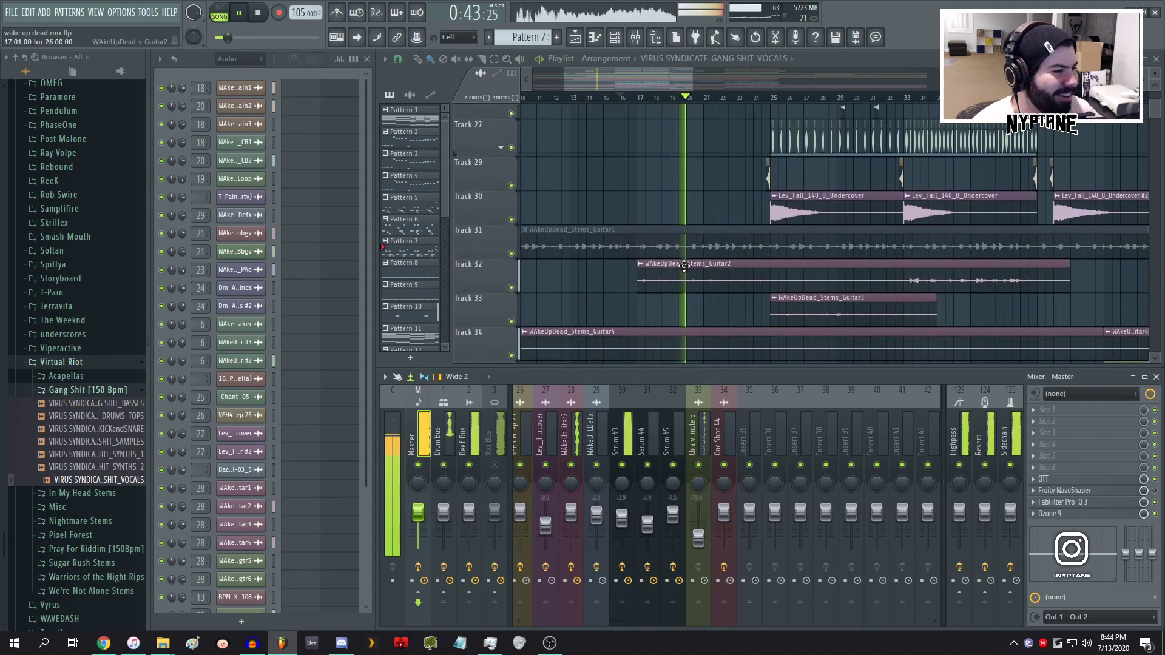
scroll(688, 274, down, 1)
- Adjust the channel volume of the Gang Shit vocals sample during playback, close its settings and stop playback
double_click(681, 183)
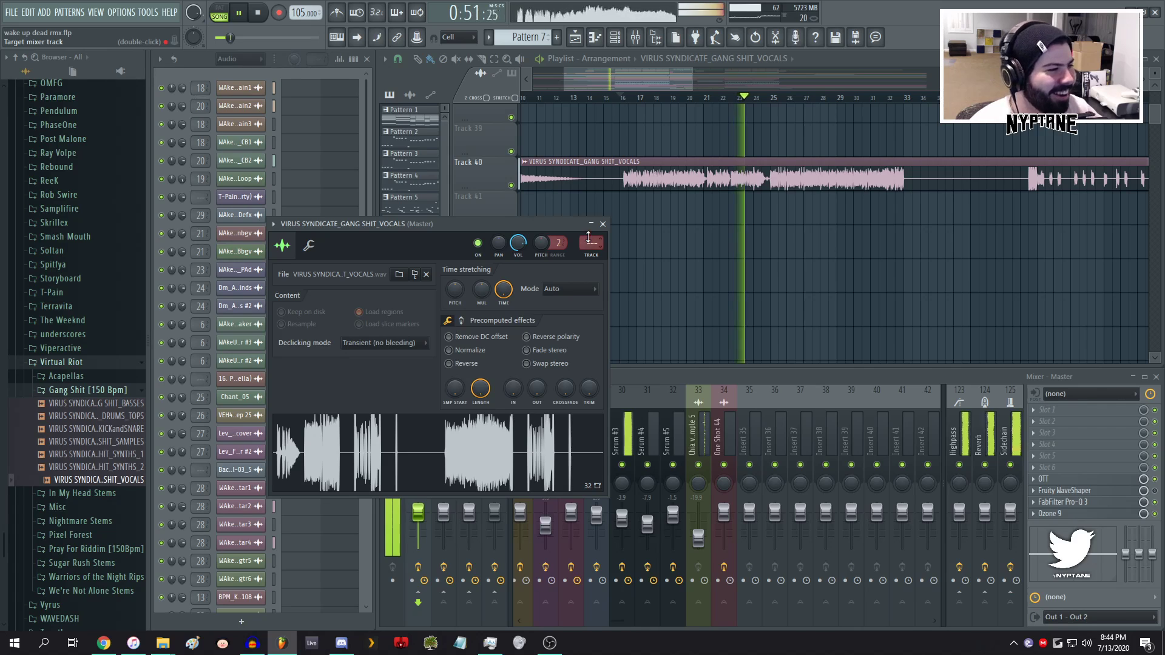
drag(549, 224, 507, 180)
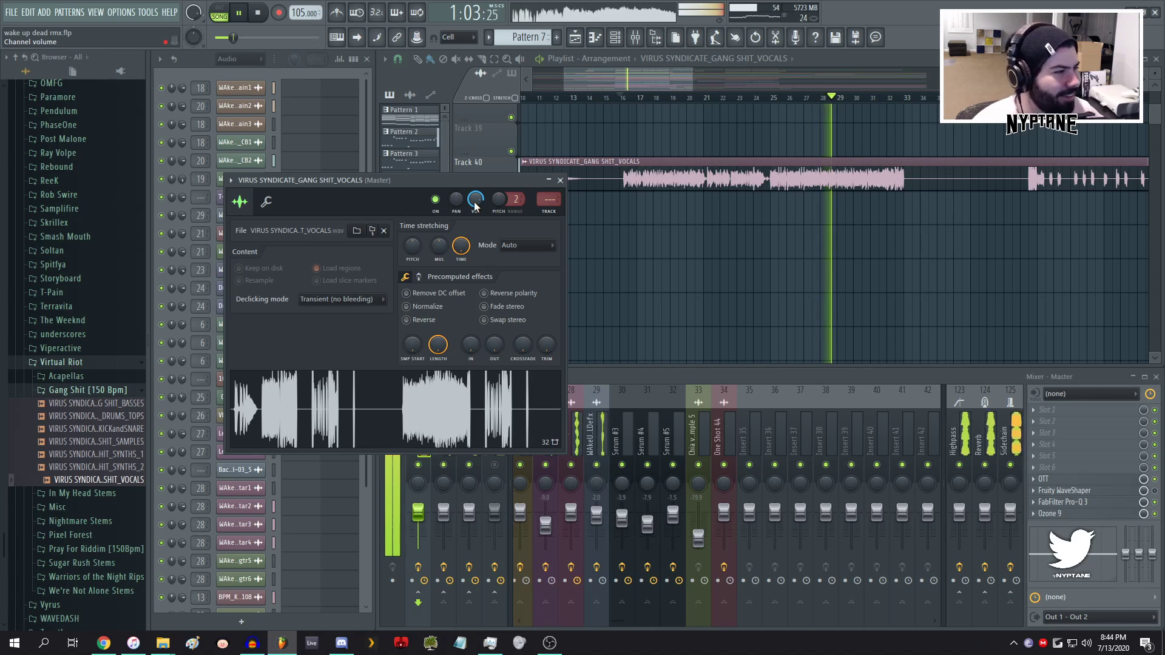
mouse_move(474, 202)
mouse_down()
mouse_move(474, 215)
mouse_move(474, 200)
mouse_up()
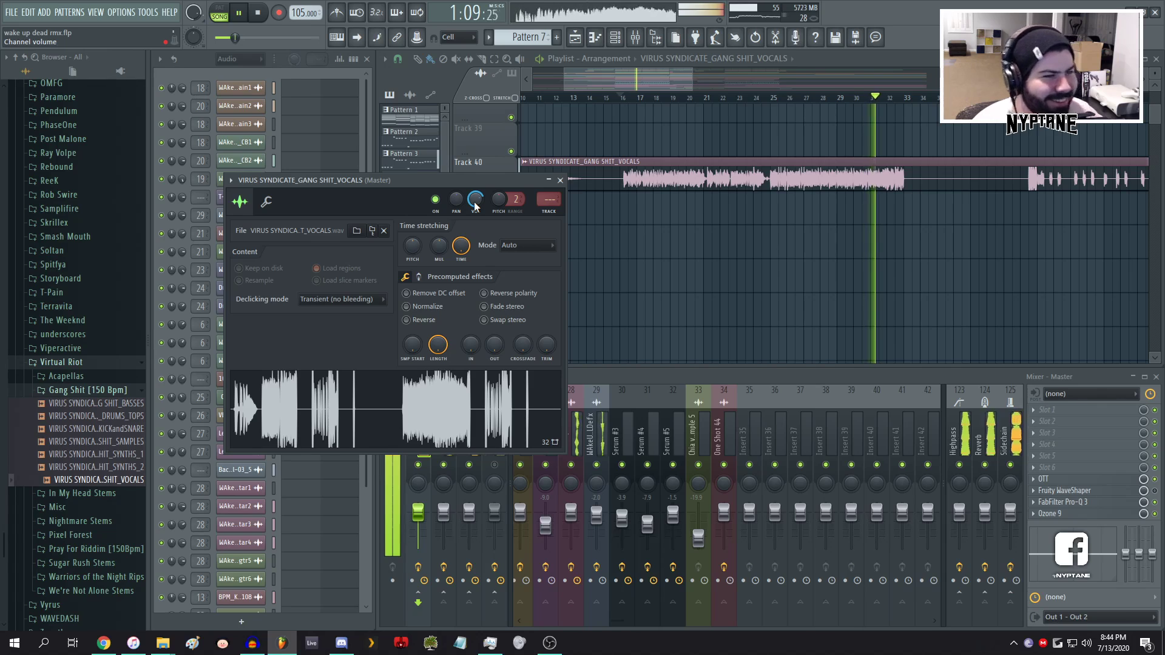
click(560, 180)
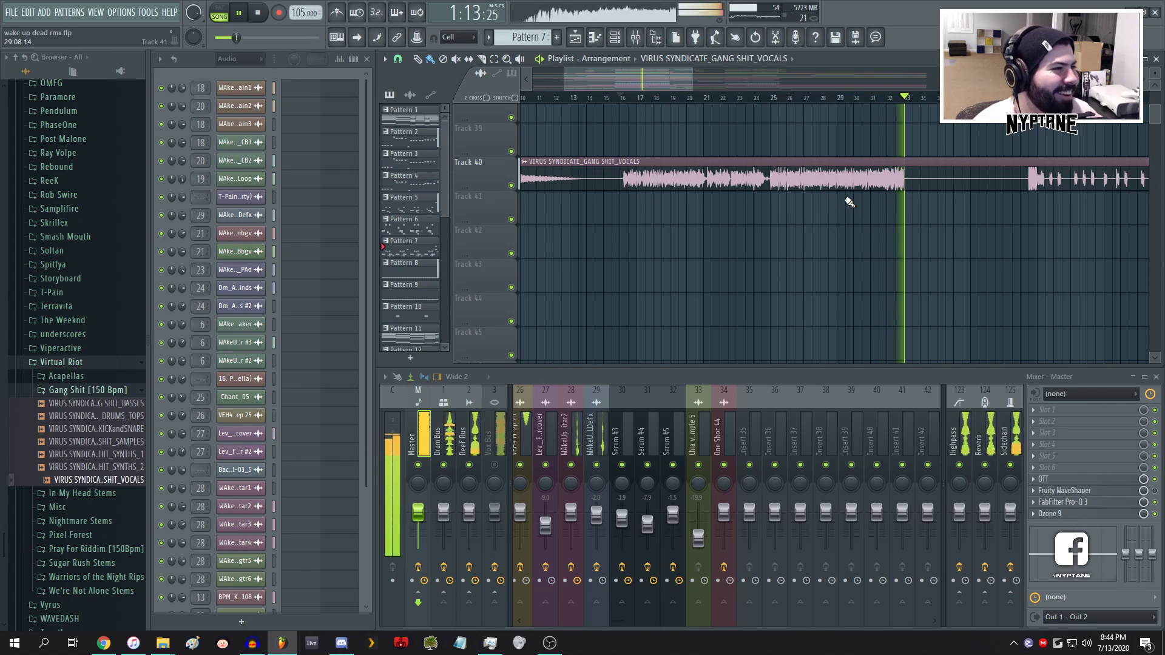
key(space)
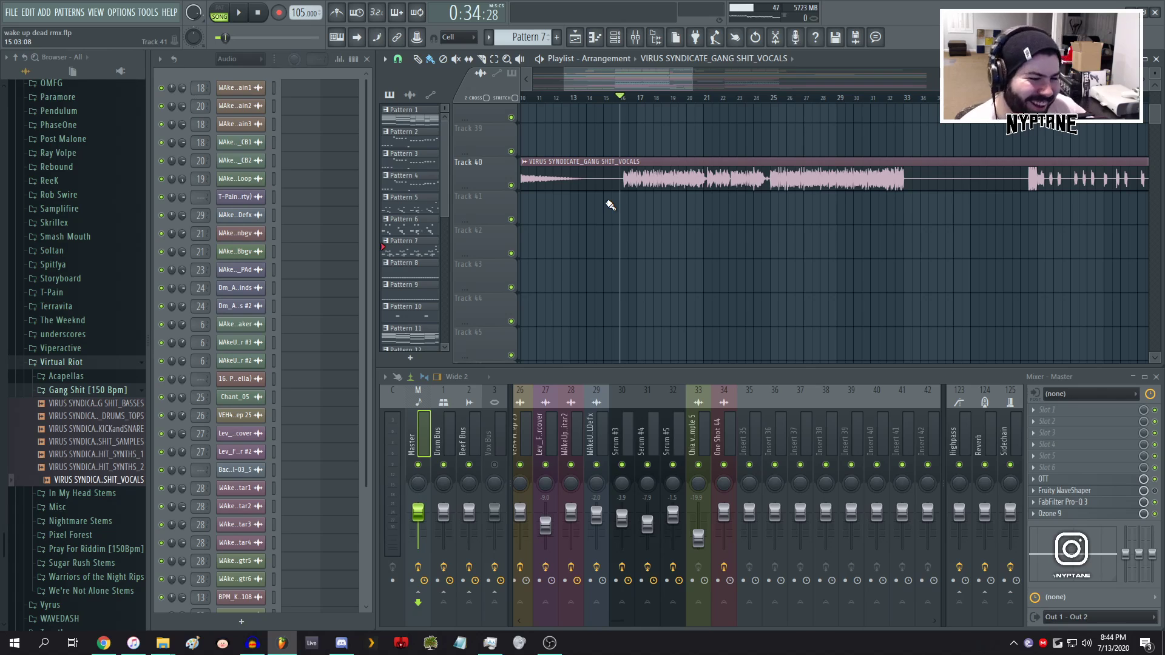
- Move the Gang Shit vocals clip on Track 40 to start at bar 57 and play from about bar 73
ctrl+scroll(609, 209, down, 6)
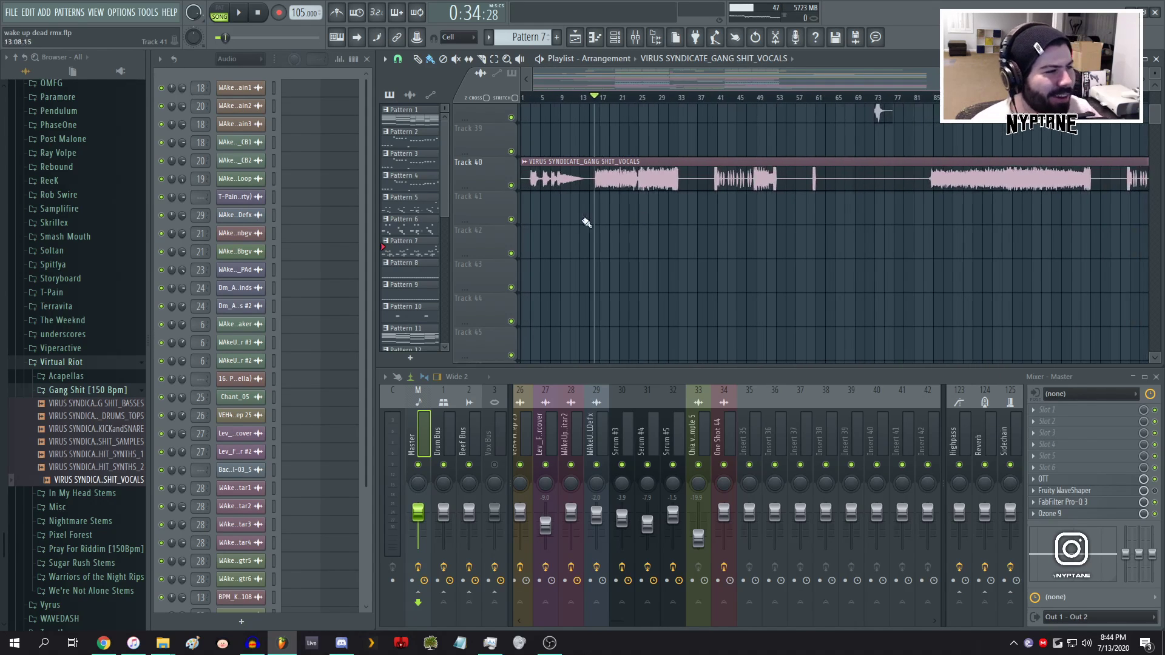
scroll(601, 236, up, 3)
scroll(577, 217, down, 3)
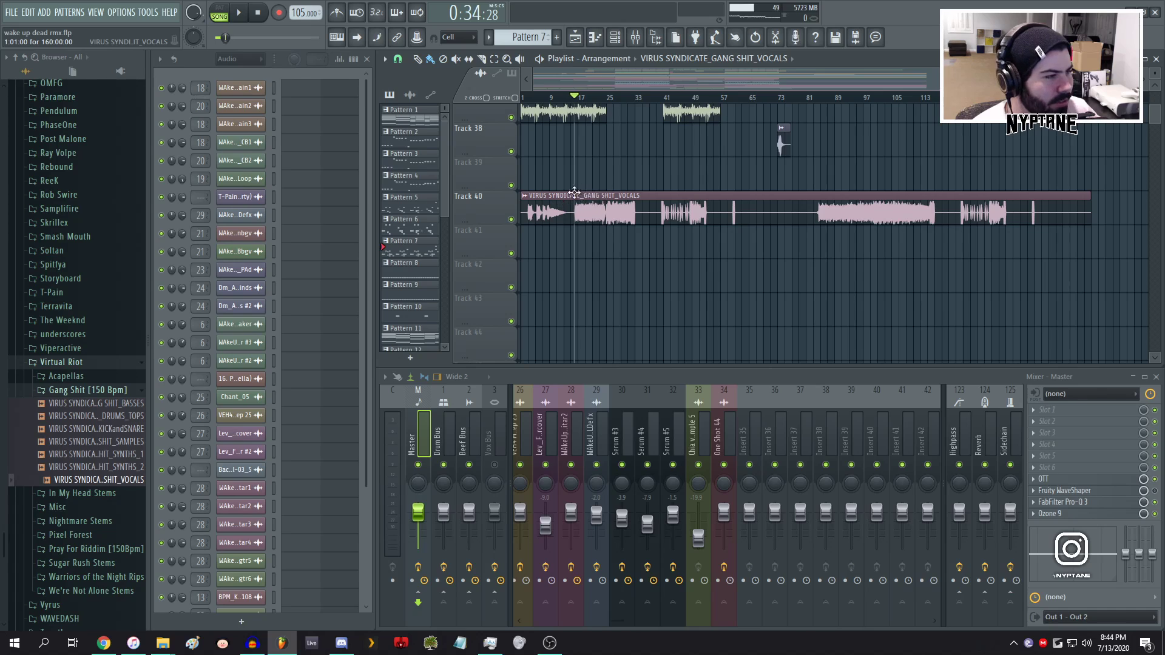
drag(574, 192, 783, 162)
click(781, 105)
key(space)
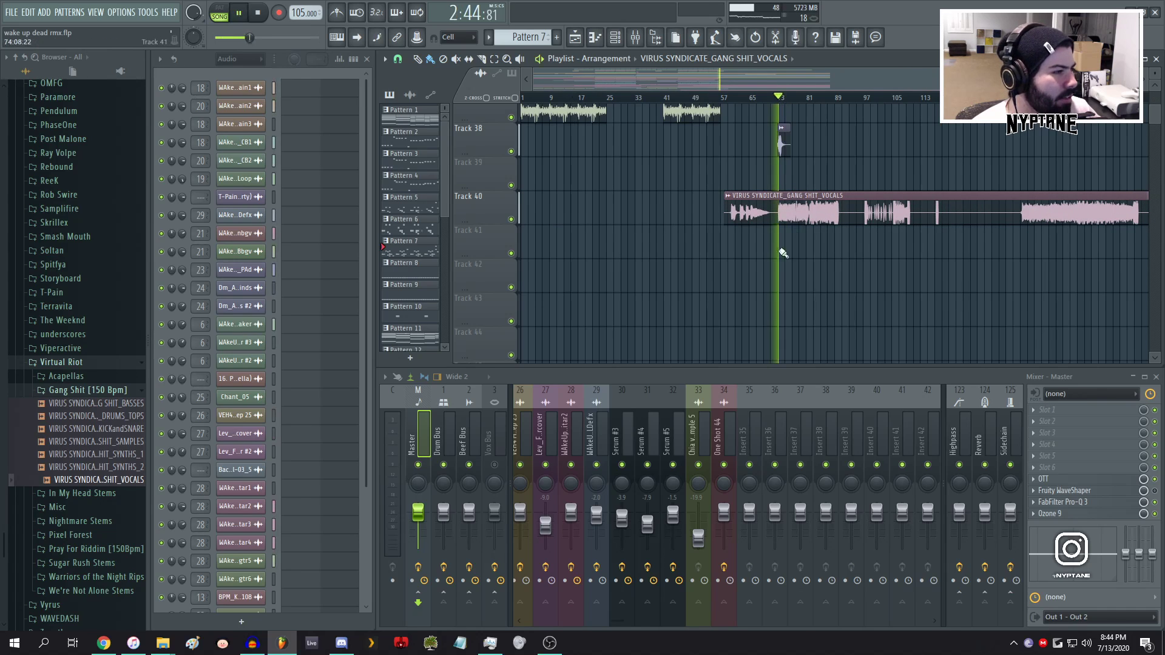
- Replay the section from about bar 73 and examine which tracks have clips after that point
ctrl+scroll(837, 191, up, 6)
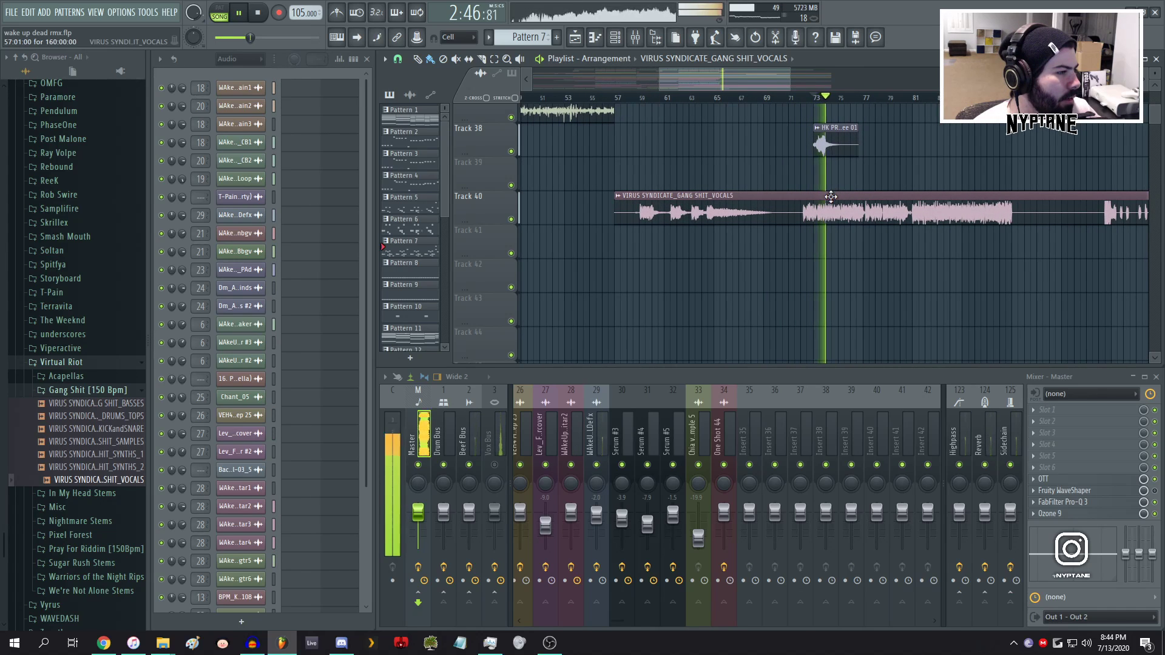
click(815, 100)
ctrl+scroll(819, 104, up, 5)
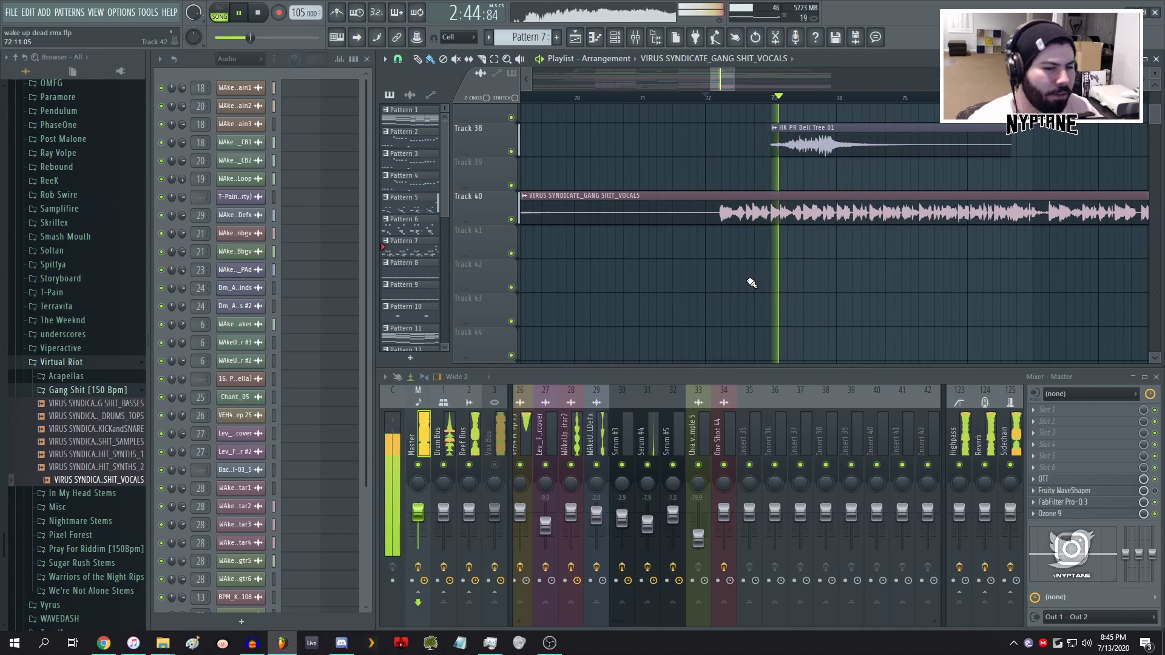
scroll(752, 282, down, 5)
scroll(835, 295, up, 6)
scroll(838, 297, down, 4)
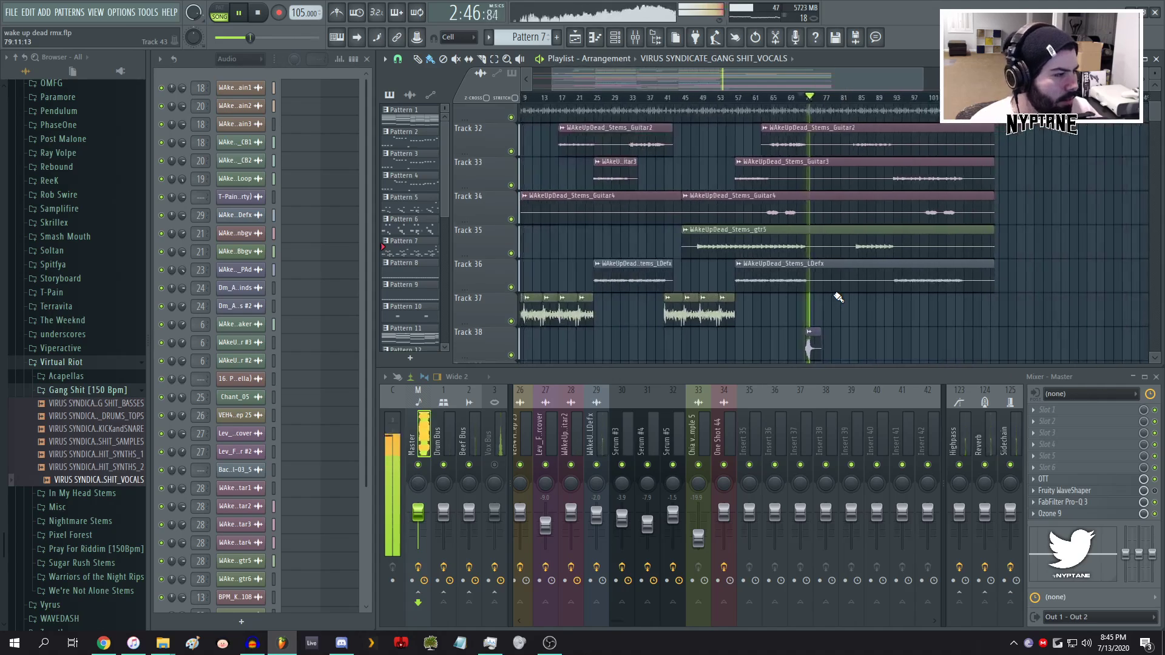
scroll(838, 298, down, 7)
scroll(838, 297, up, 4)
scroll(839, 297, down, 3)
scroll(838, 298, up, 15)
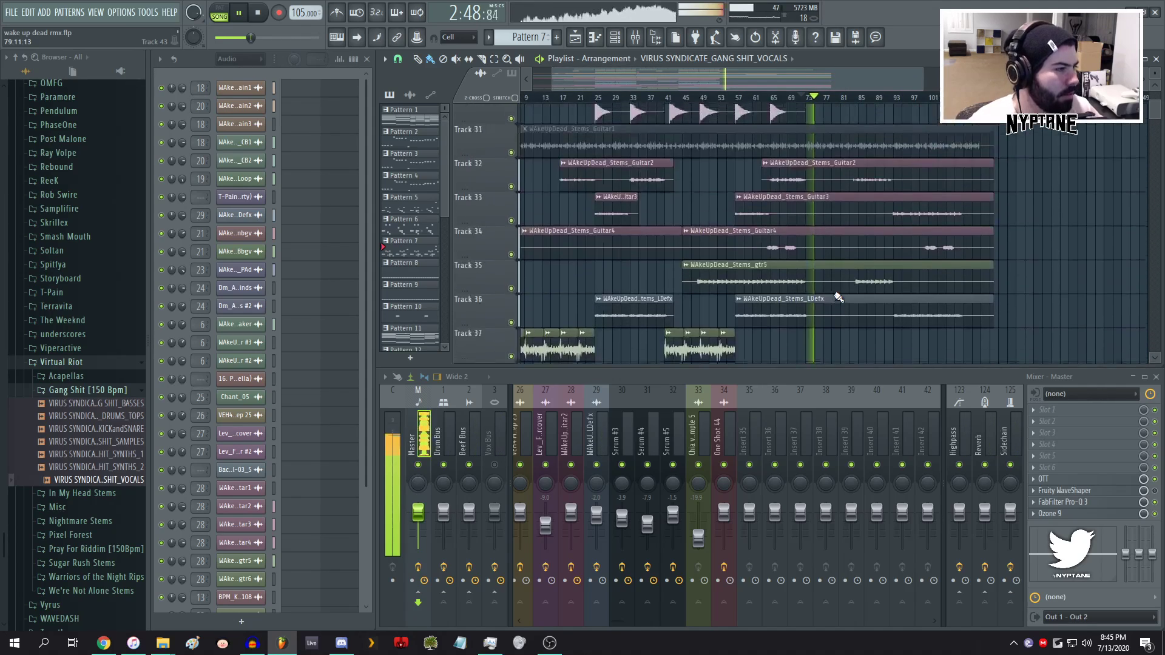
scroll(789, 279, down, 1)
scroll(804, 278, up, 2)
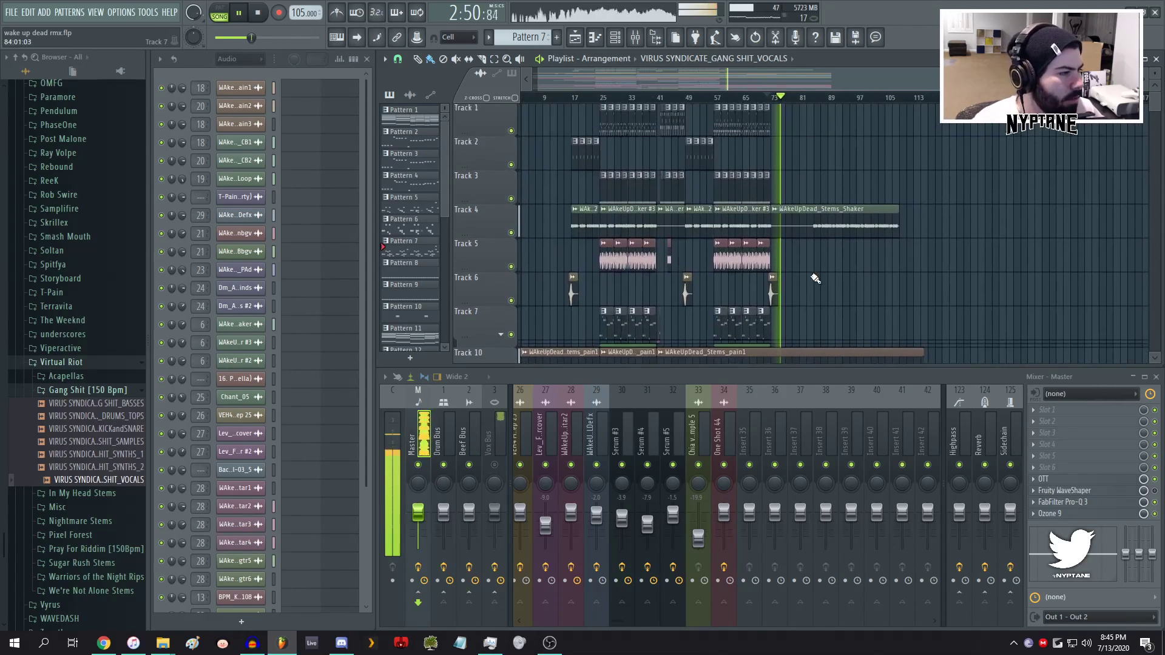
key(space)
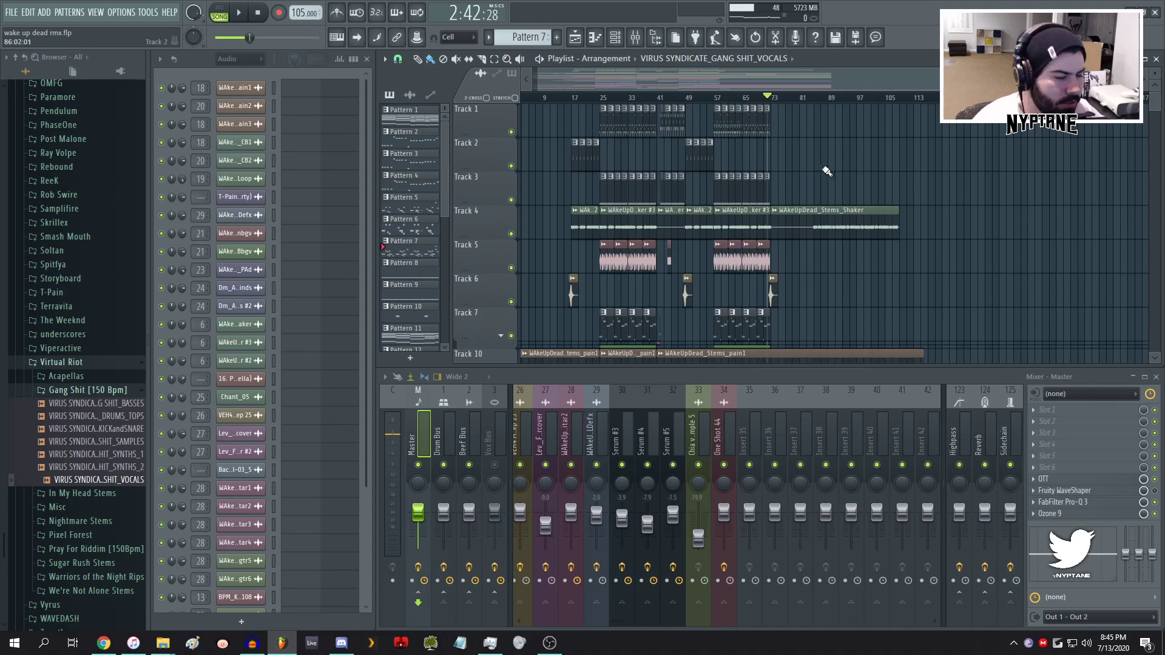
- Trim the start of Track 4's final shaker clip to bar 85 and place a WAkeUpDead_Stems_Shaker #2 clip at bar 73
scroll(826, 172, down, 12)
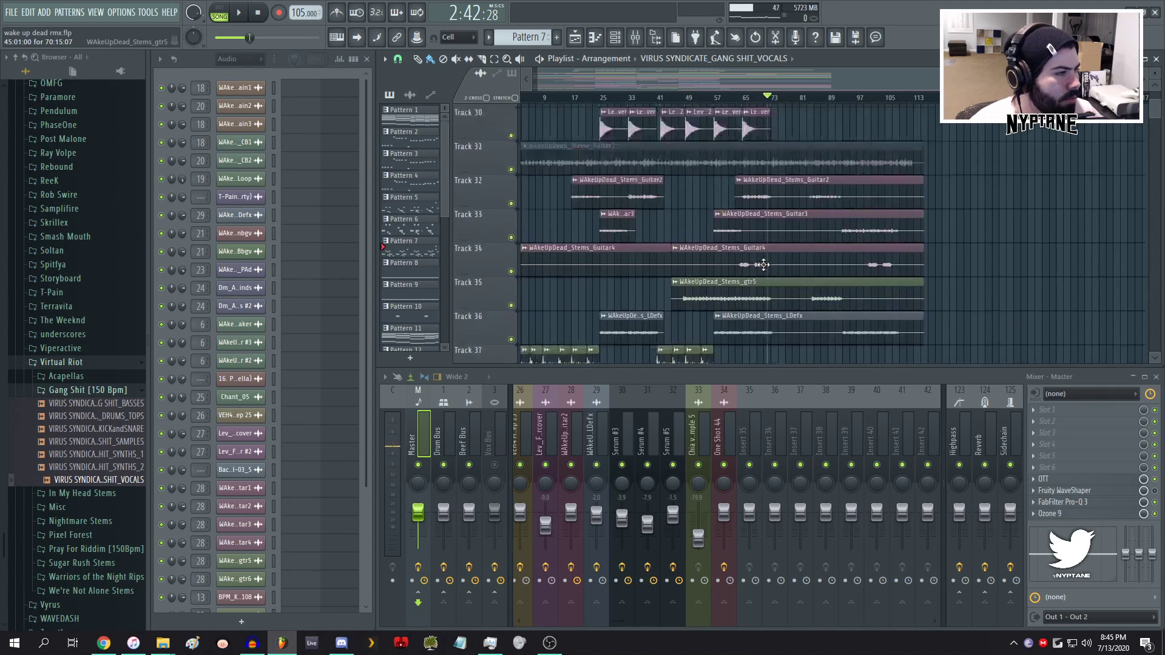
scroll(764, 265, up, 12)
scroll(876, 161, up, 5)
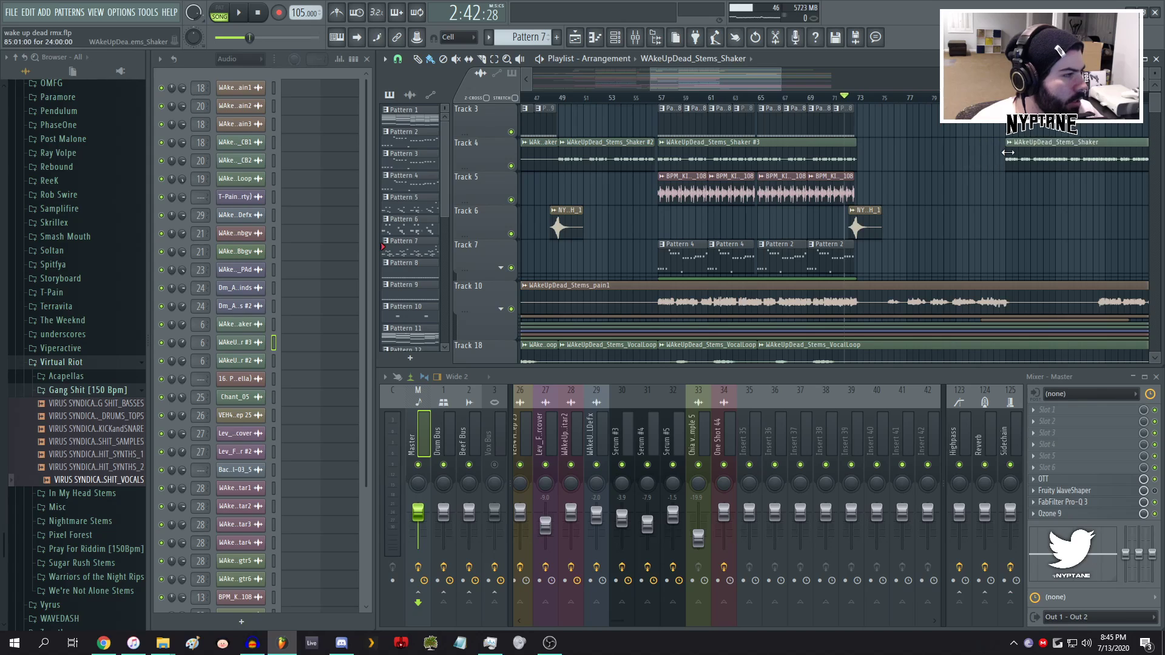
click(649, 160)
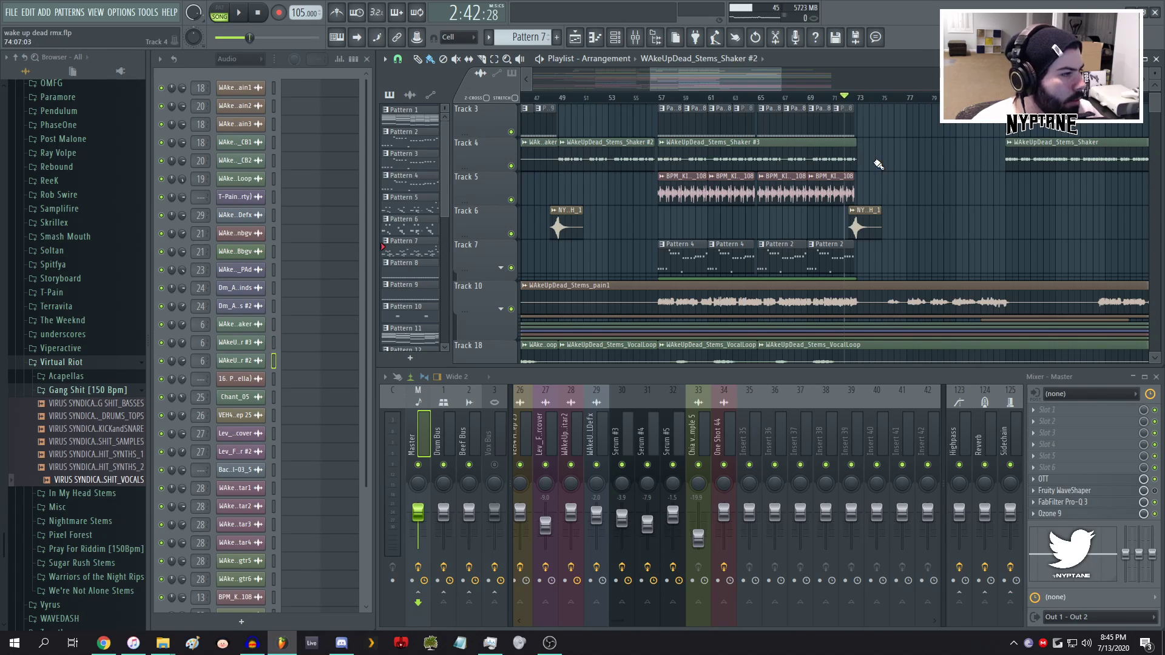
click(876, 160)
drag(886, 154, 869, 150)
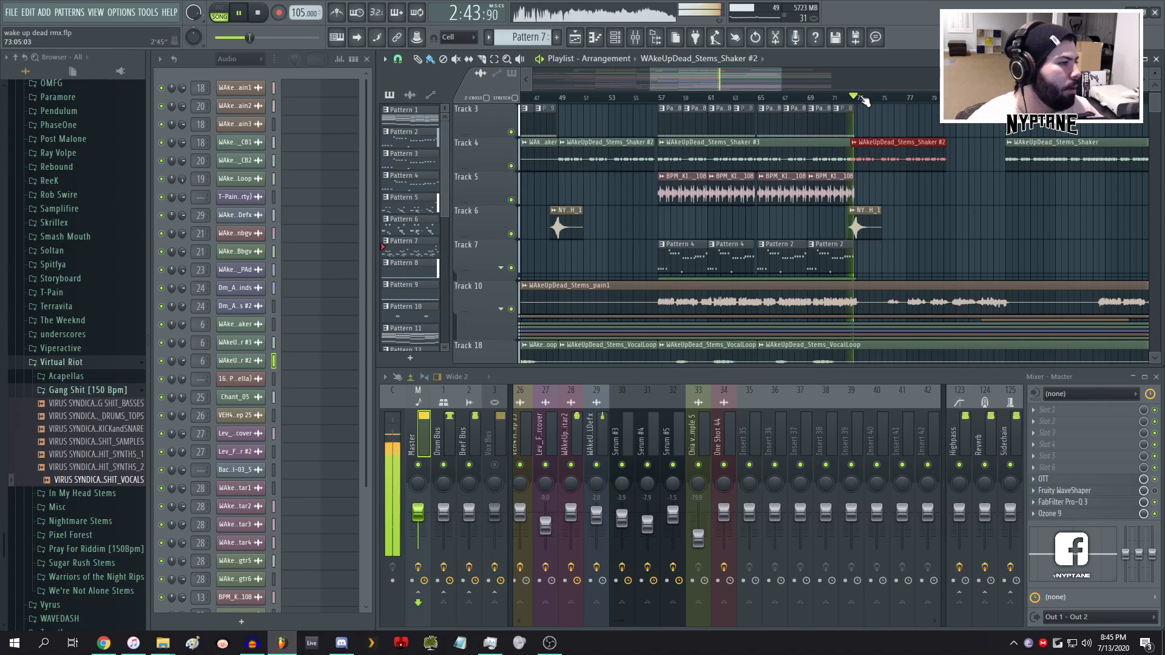
- Mute the Gang Shit vocals clip on Track 40 and listen to the section after bar 73 without it
scroll(881, 159, up, 1)
scroll(882, 159, up, 3)
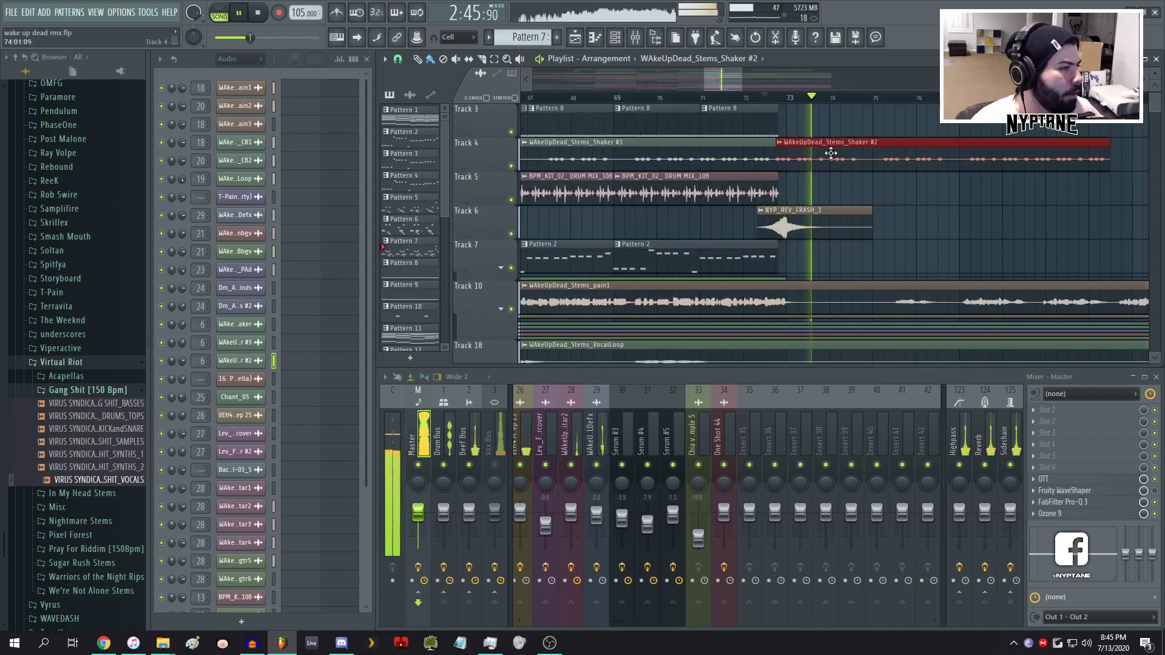
scroll(835, 189, down, 4)
scroll(832, 189, down, 6)
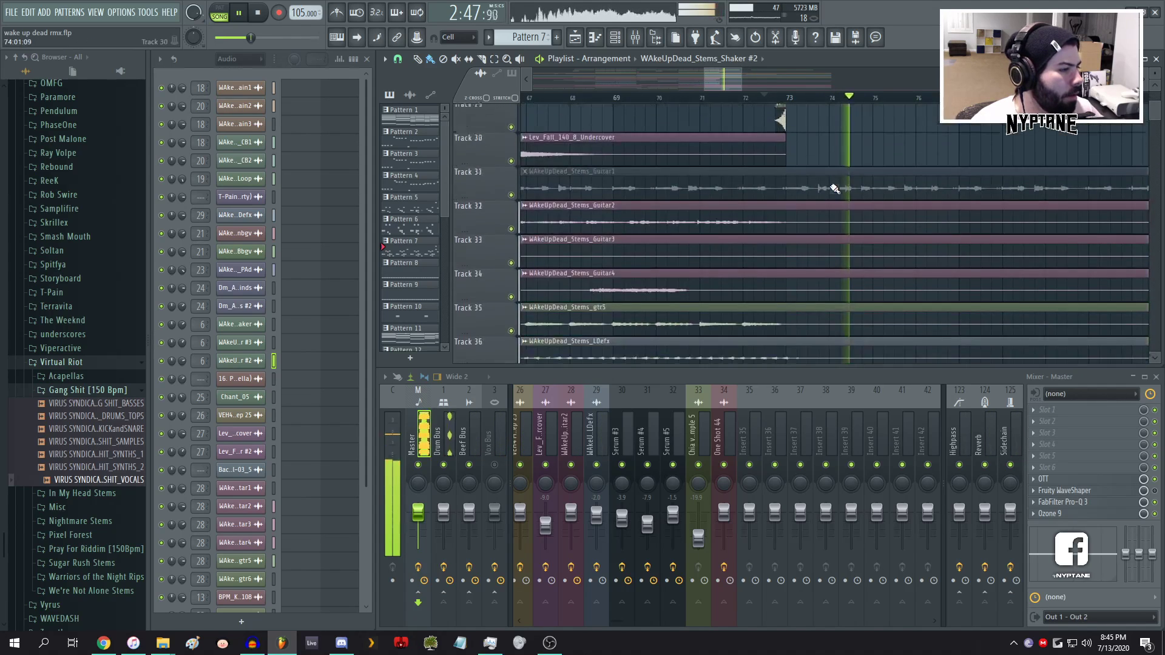
scroll(833, 189, down, 3)
alt+right_click(732, 176)
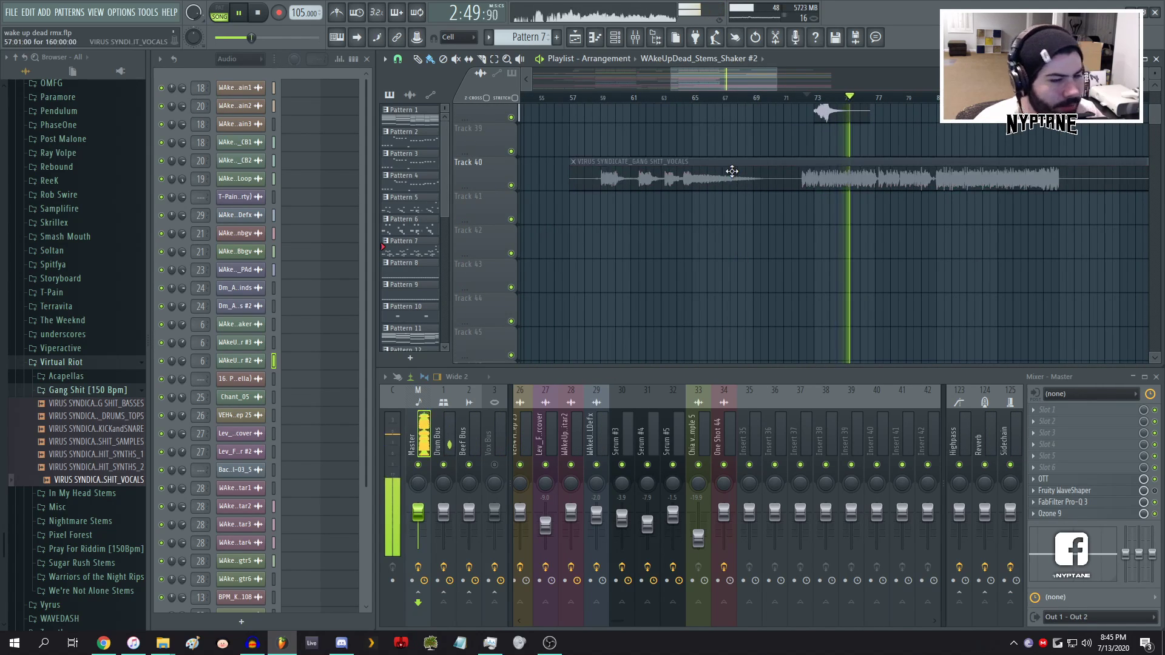
scroll(864, 218, down, 2)
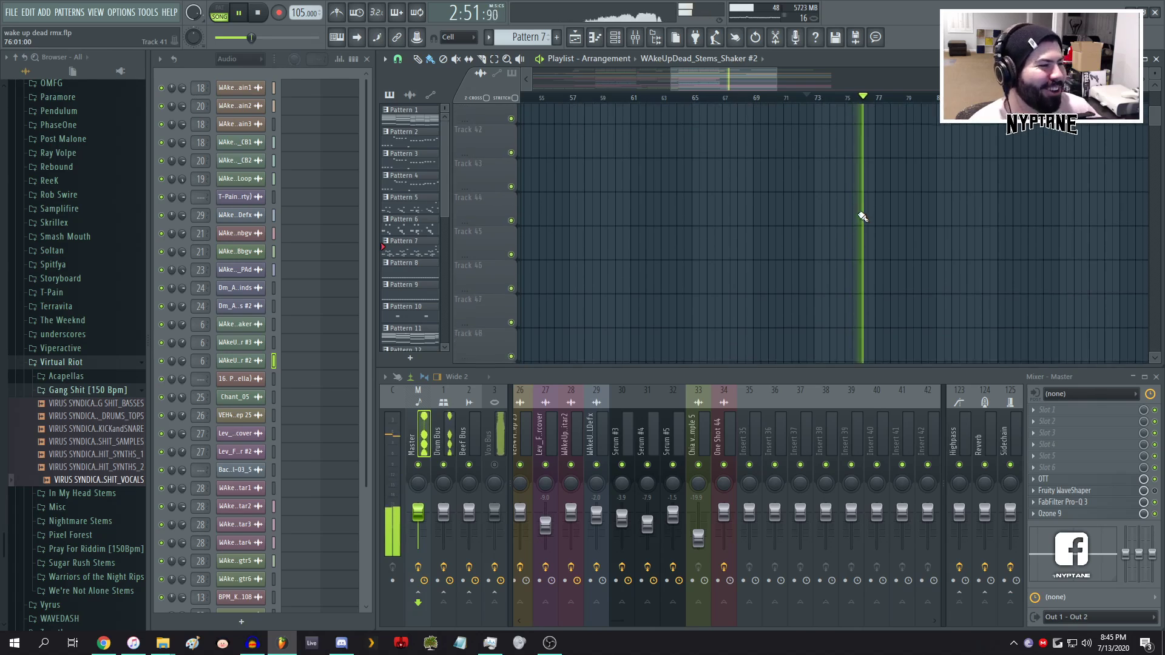
scroll(868, 213, up, 6)
scroll(875, 202, up, 12)
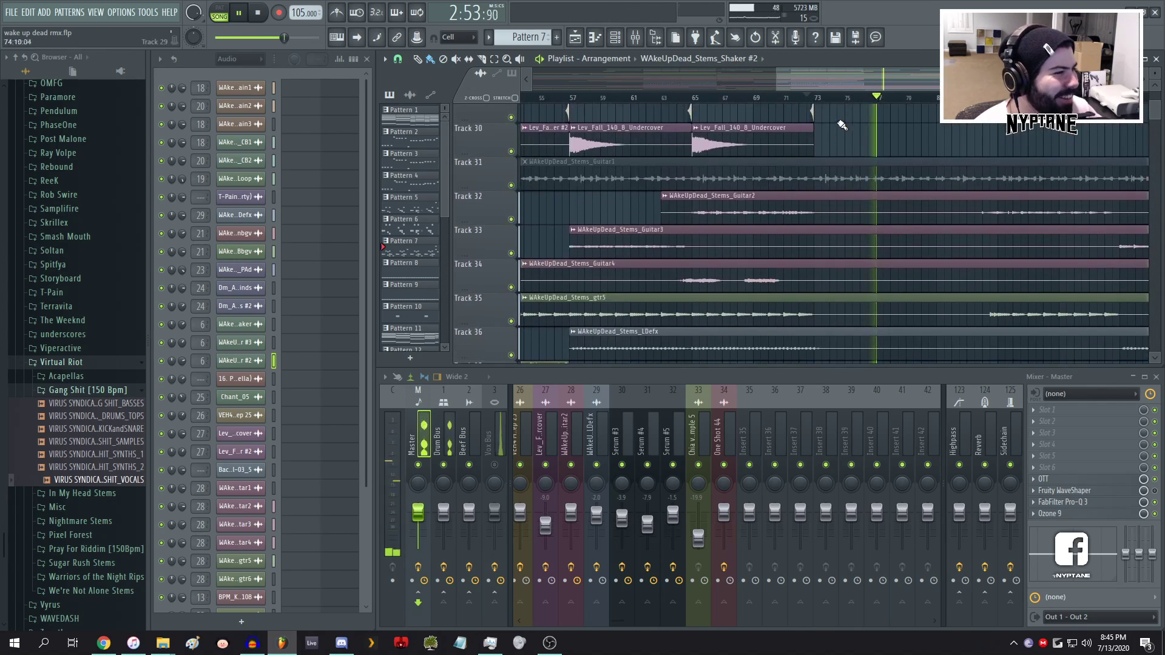
key(space)
- Place two consecutive Pattern 12 clips on Track 23 starting at bar 73 and play the section
scroll(848, 181, down, 9)
scroll(838, 206, up, 4)
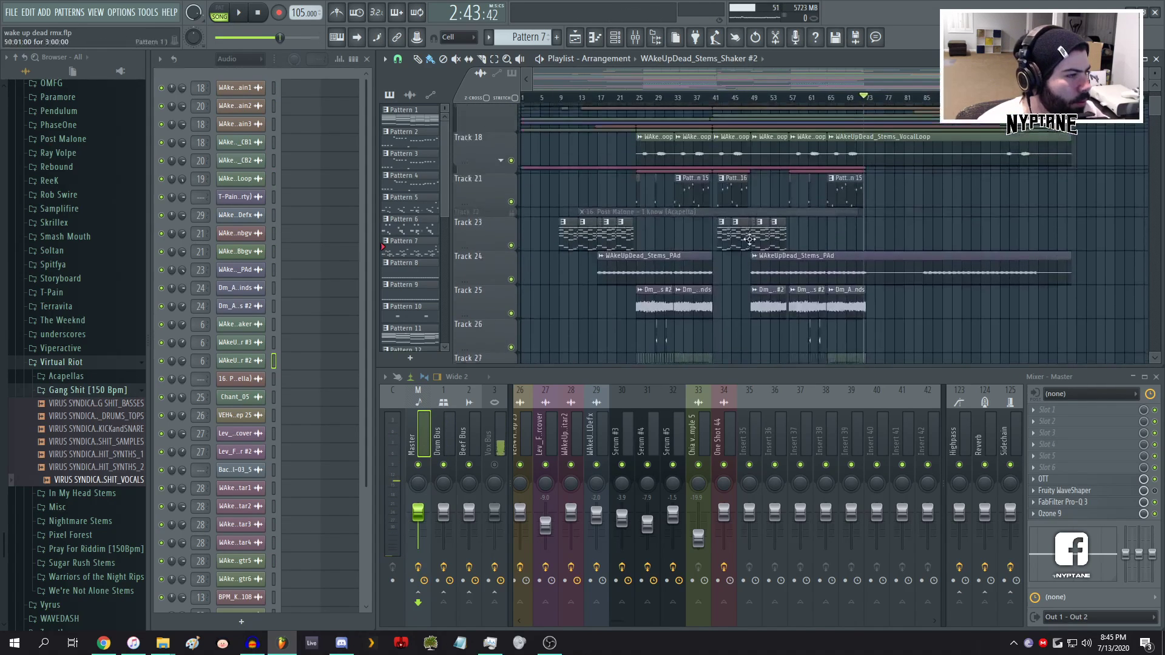
click(741, 234)
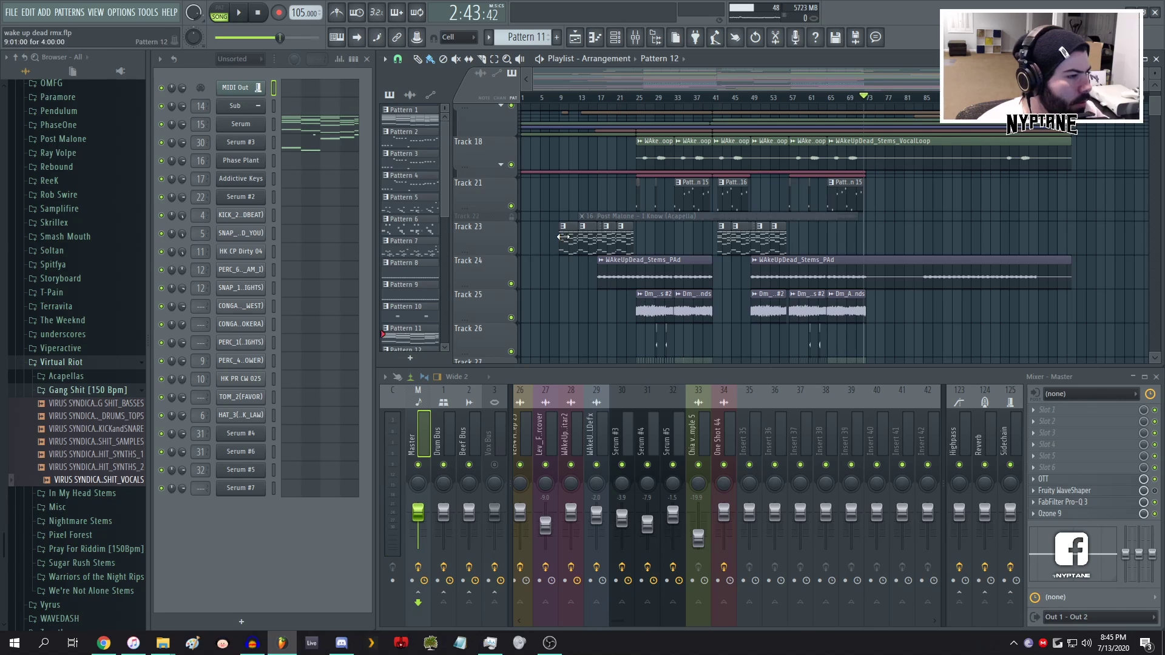
key(space)
click(874, 234)
click(891, 238)
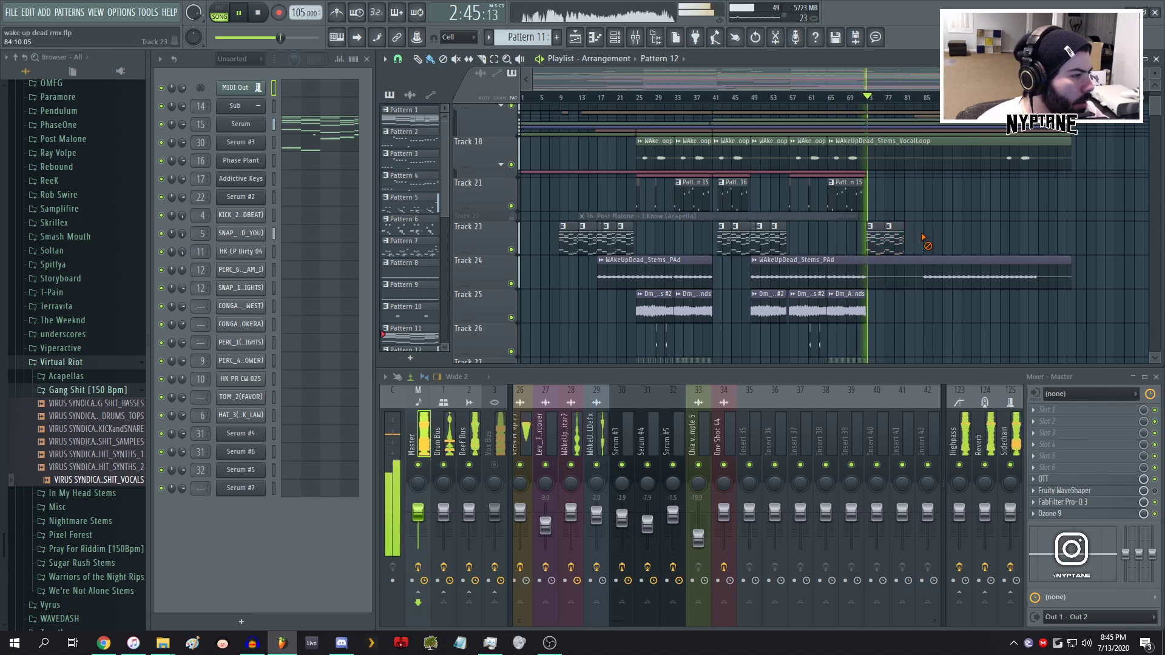
scroll(923, 234, up, 3)
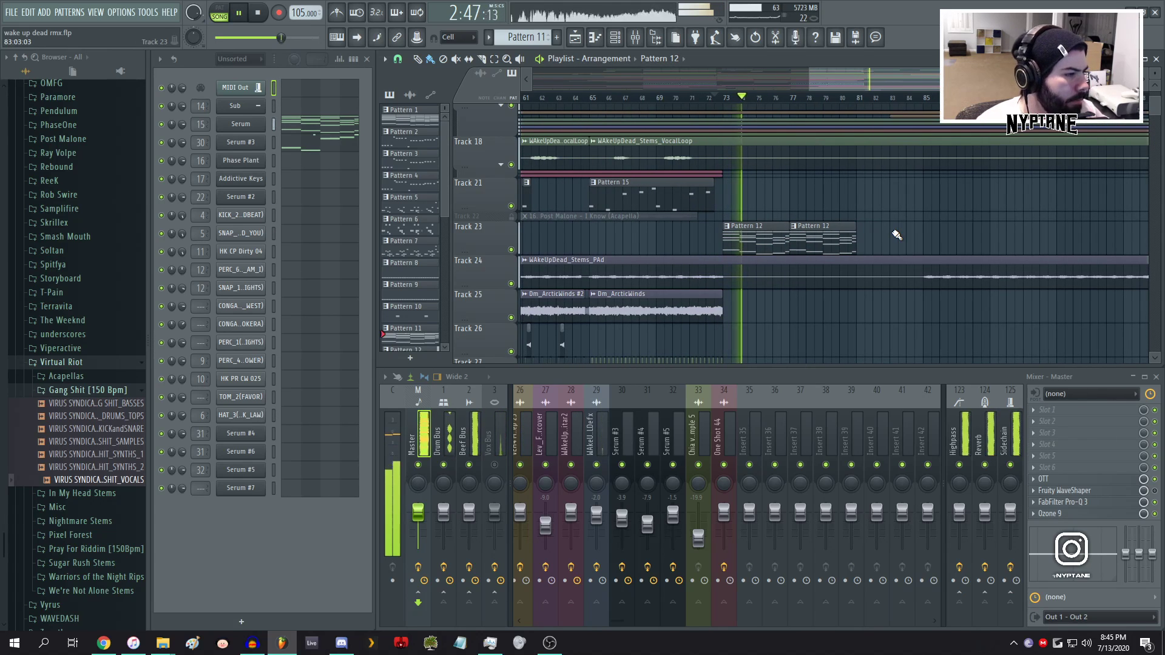
- Add a third Pattern 12 clip on Track 23 at bar 81
scroll(844, 208, down, 2)
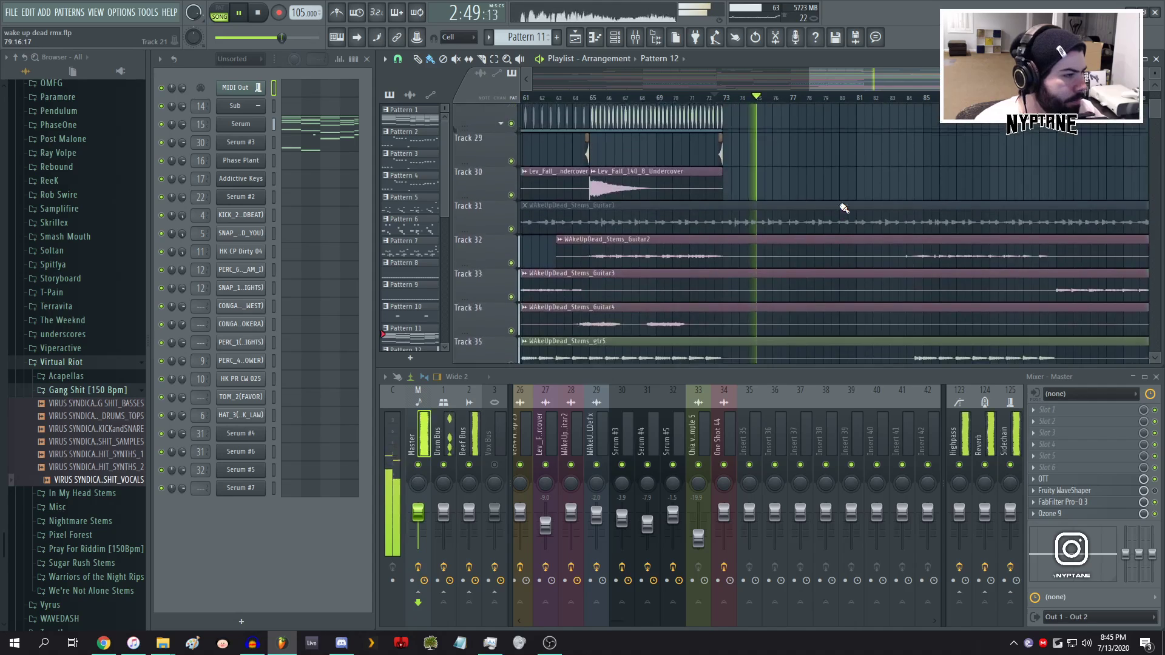
scroll(844, 209, up, 3)
scroll(843, 209, down, 3)
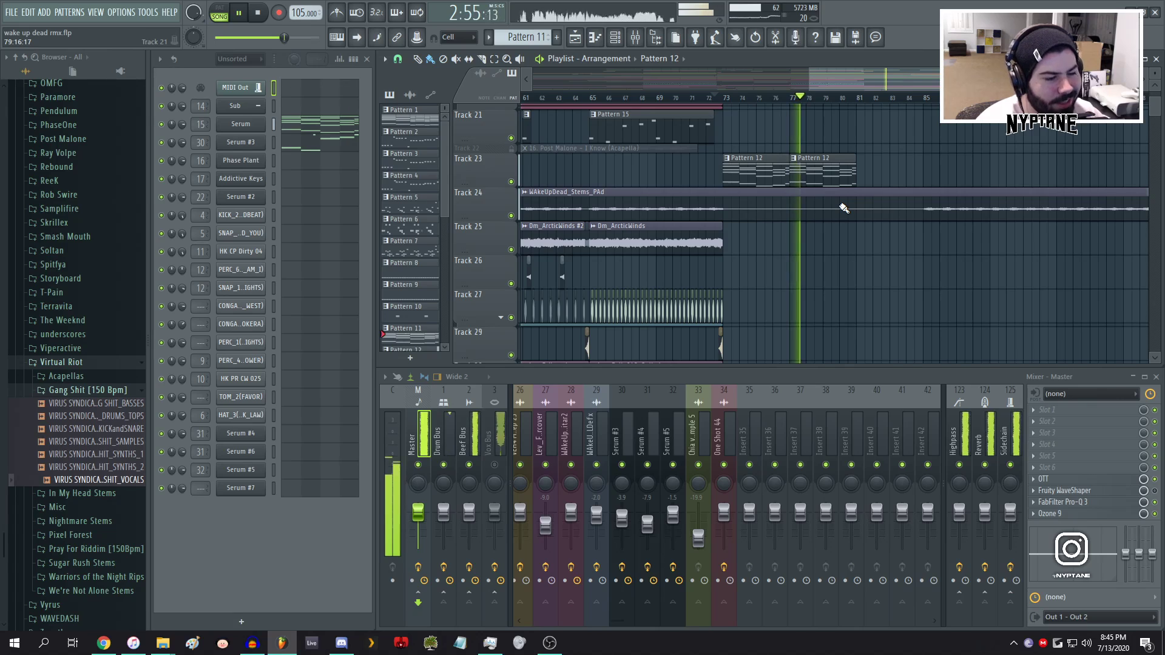
click(864, 176)
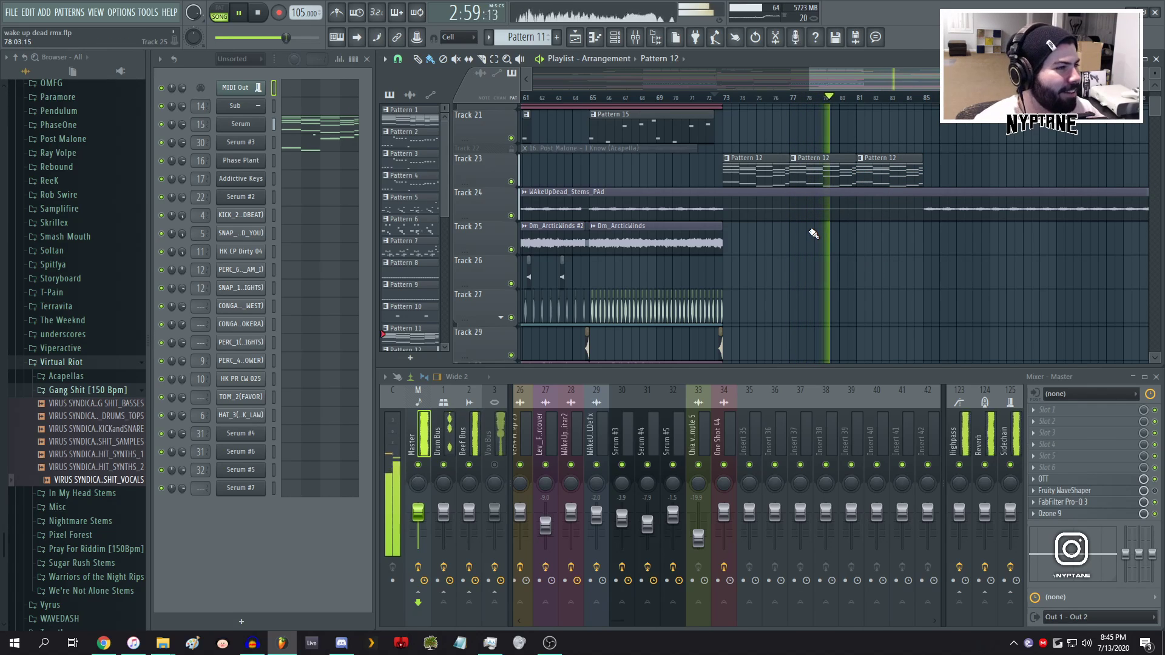
- Pick Pattern 13 from Track 23's earlier chord clips and delete the three Pattern 12 clips after bar 73
scroll(812, 234, down, 4)
scroll(720, 190, up, 3)
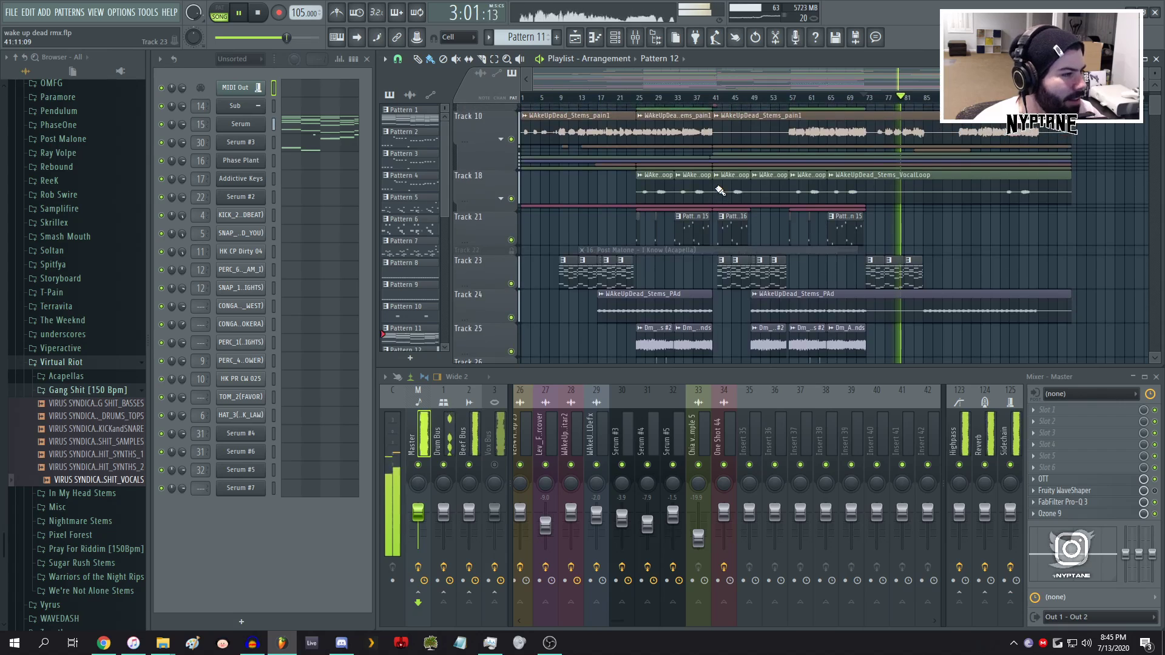
scroll(557, 276, up, 4)
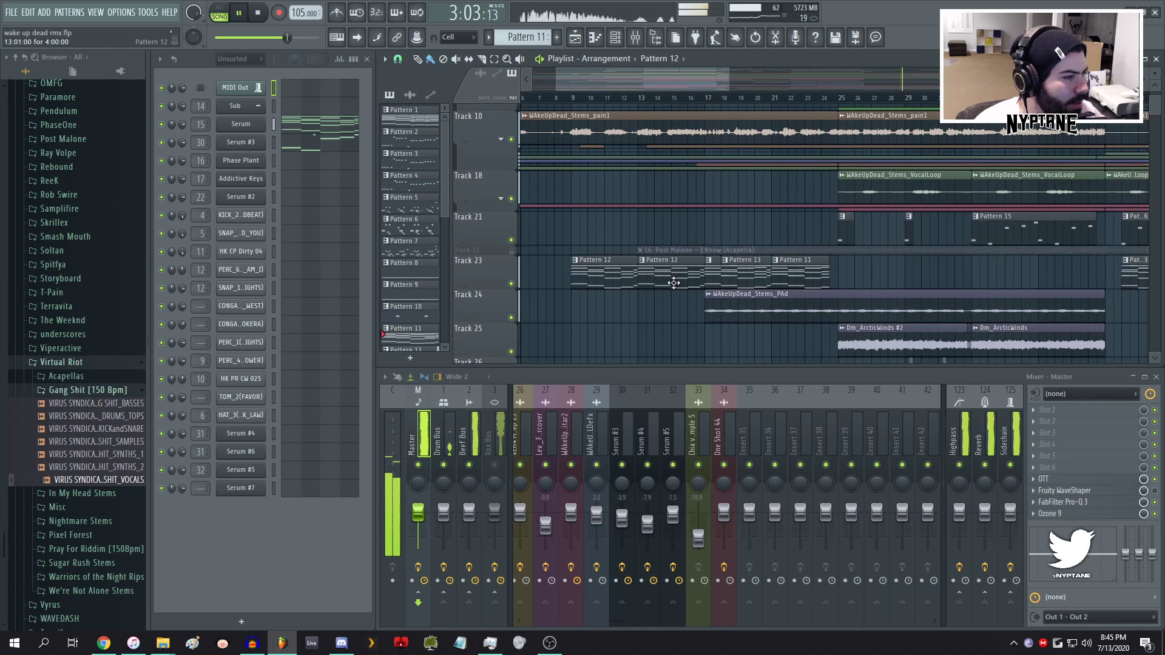
click(744, 271)
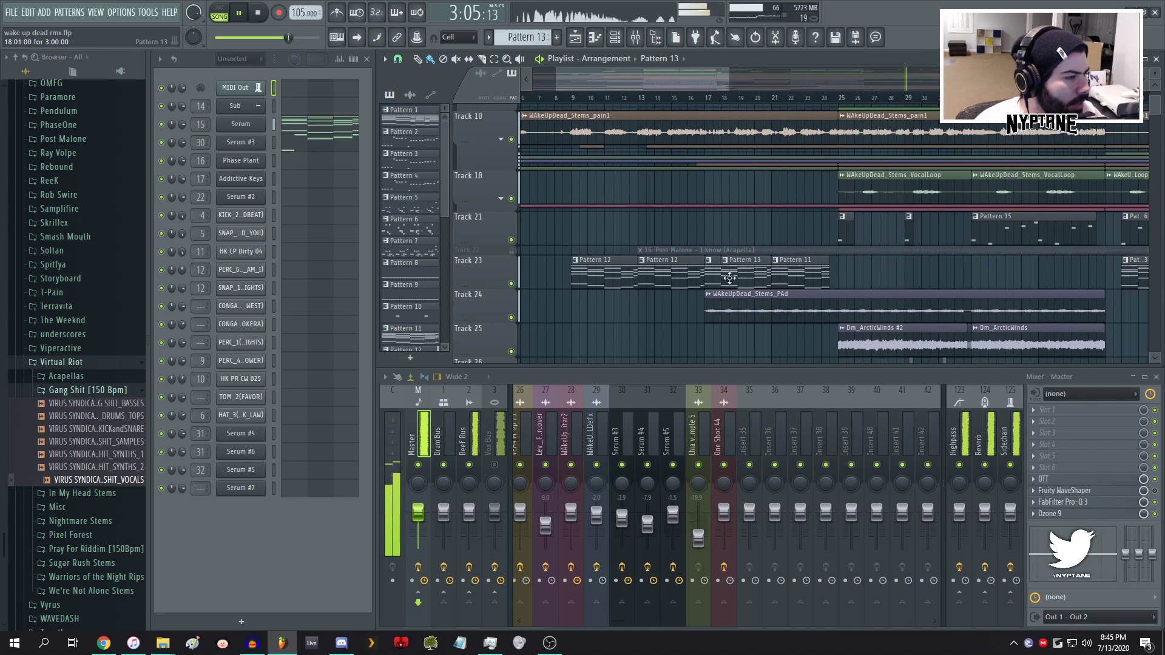
scroll(740, 274, down, 4)
scroll(910, 283, up, 3)
scroll(794, 292, up, 1)
right_click(716, 276)
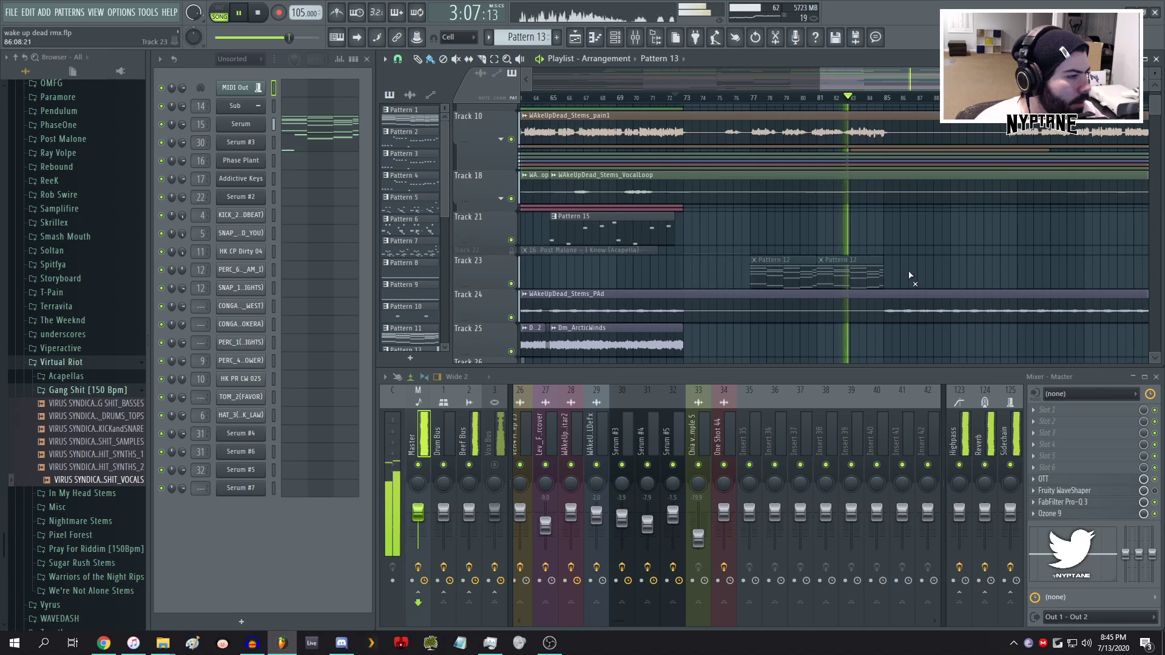
right_click(777, 278)
- Try a Pattern 13 clip on Track 23 near bar 73 and remove it again
click(699, 276)
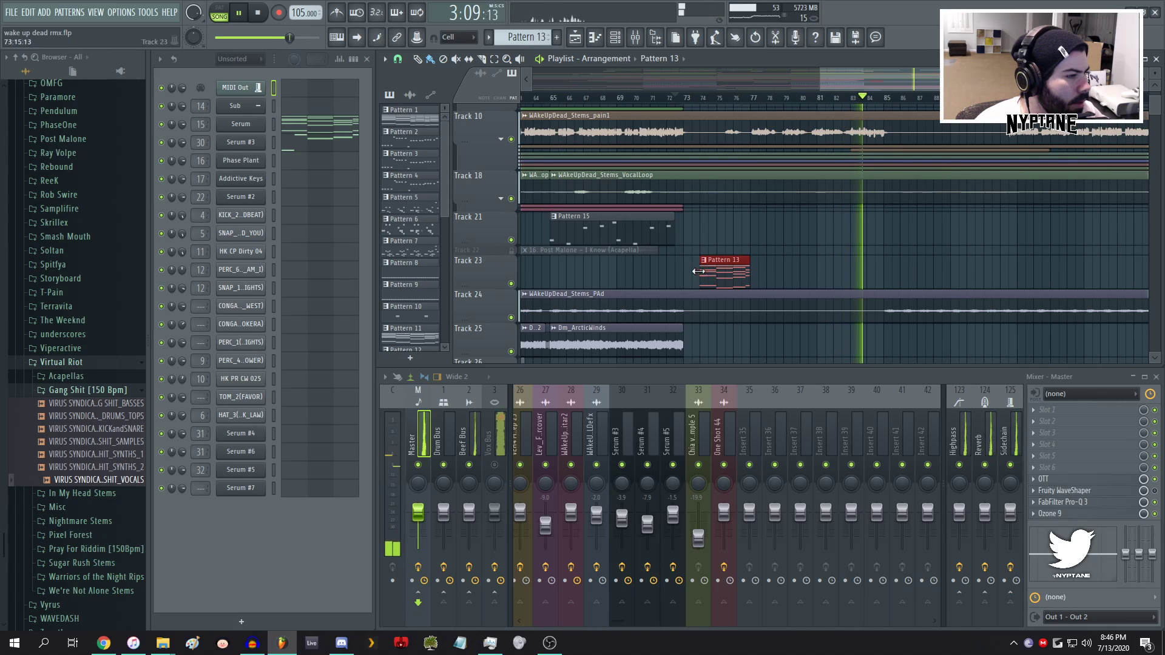
drag(741, 267, 716, 267)
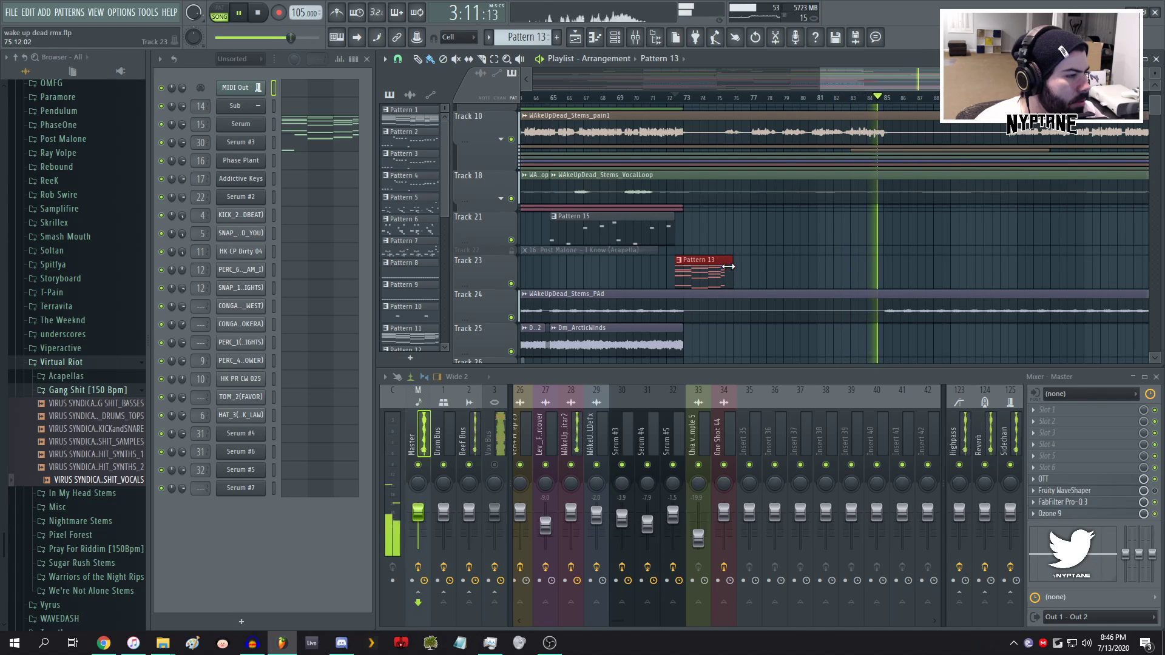
scroll(728, 272, down, 4)
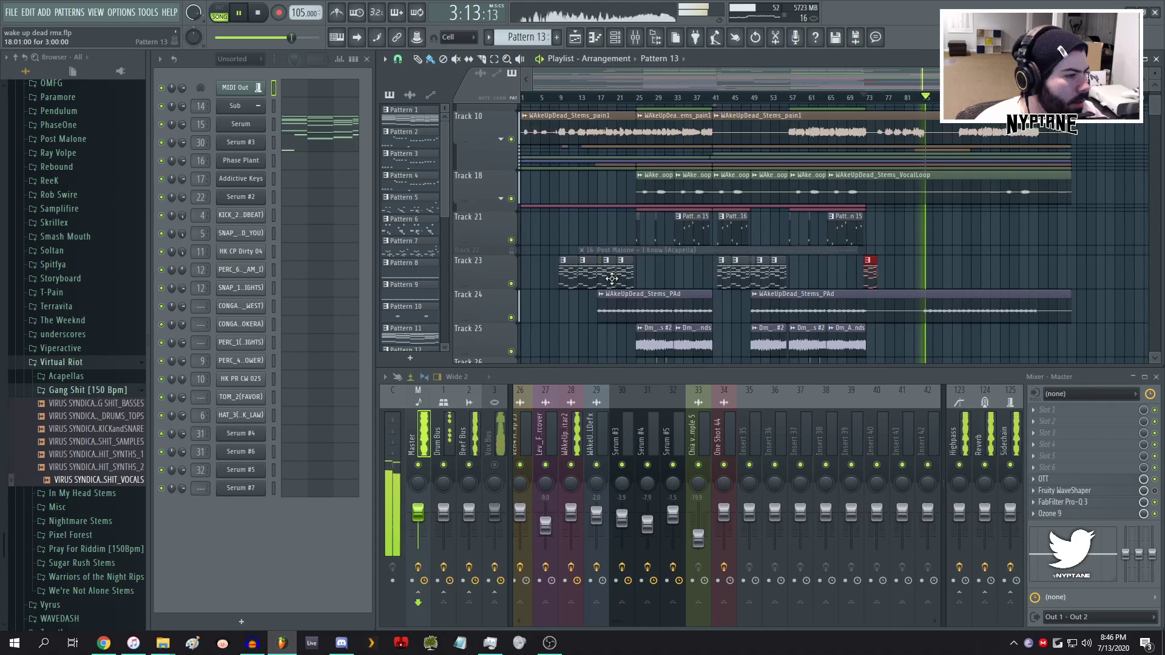
scroll(612, 279, up, 2)
scroll(753, 250, down, 2)
scroll(728, 246, up, 3)
right_click(1094, 306)
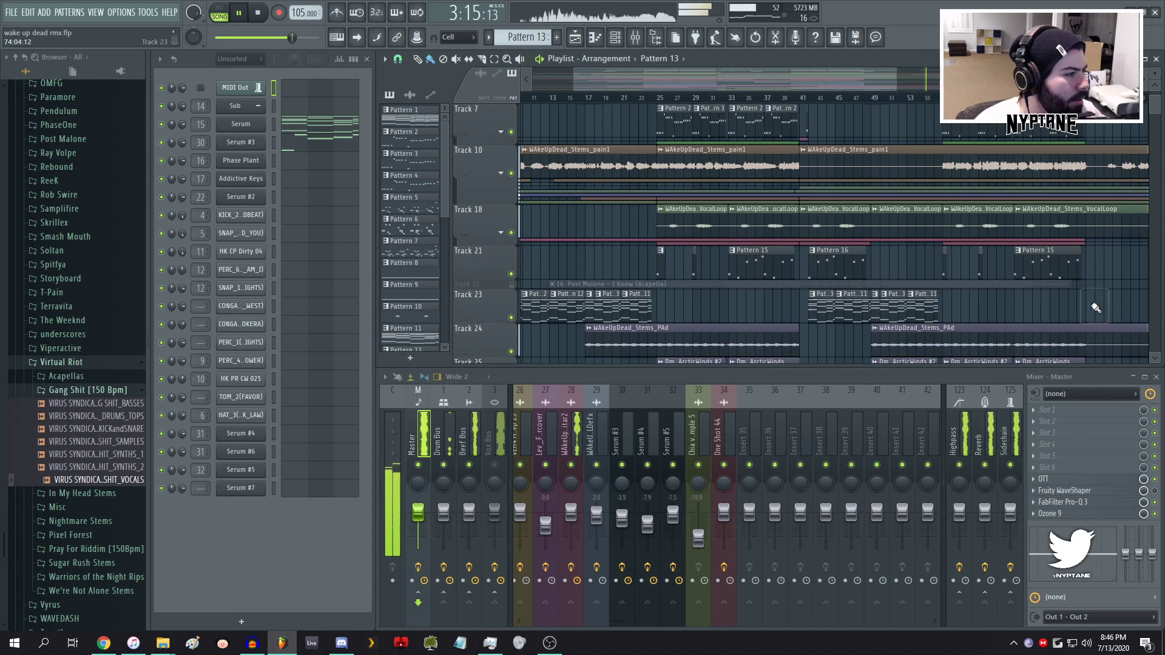
- Slice the WAkeUpDead_Stems_PAd clip on Track 24 at bars 85 and 73
scroll(1081, 306, down, 2)
scroll(1032, 297, up, 2)
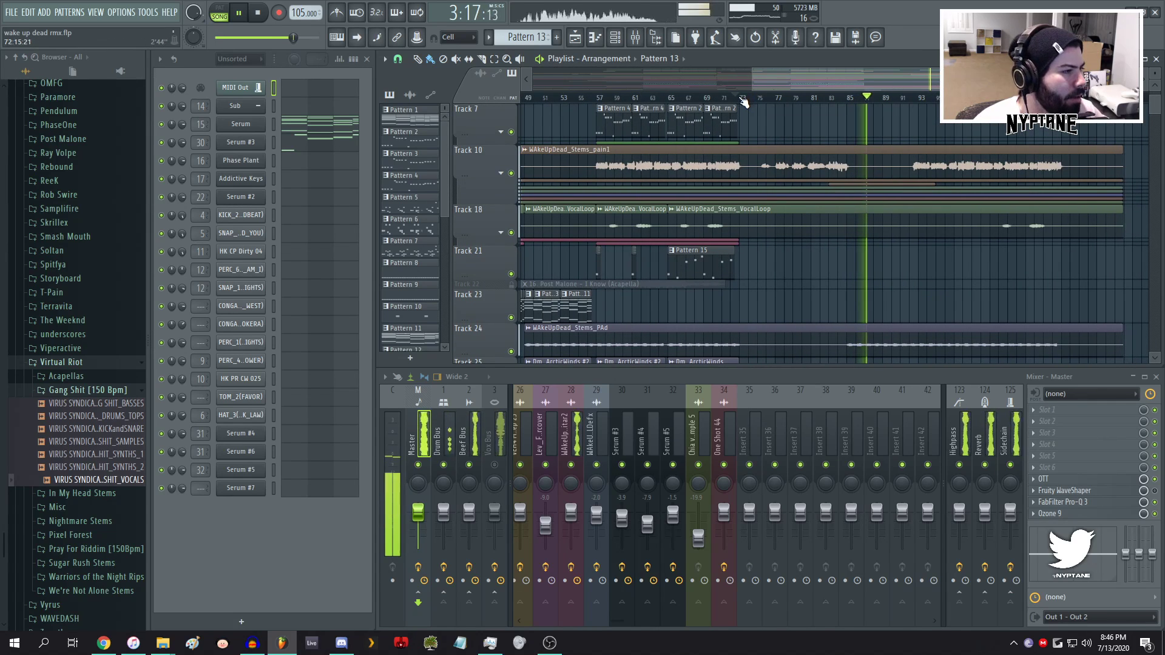
scroll(848, 263, down, 4)
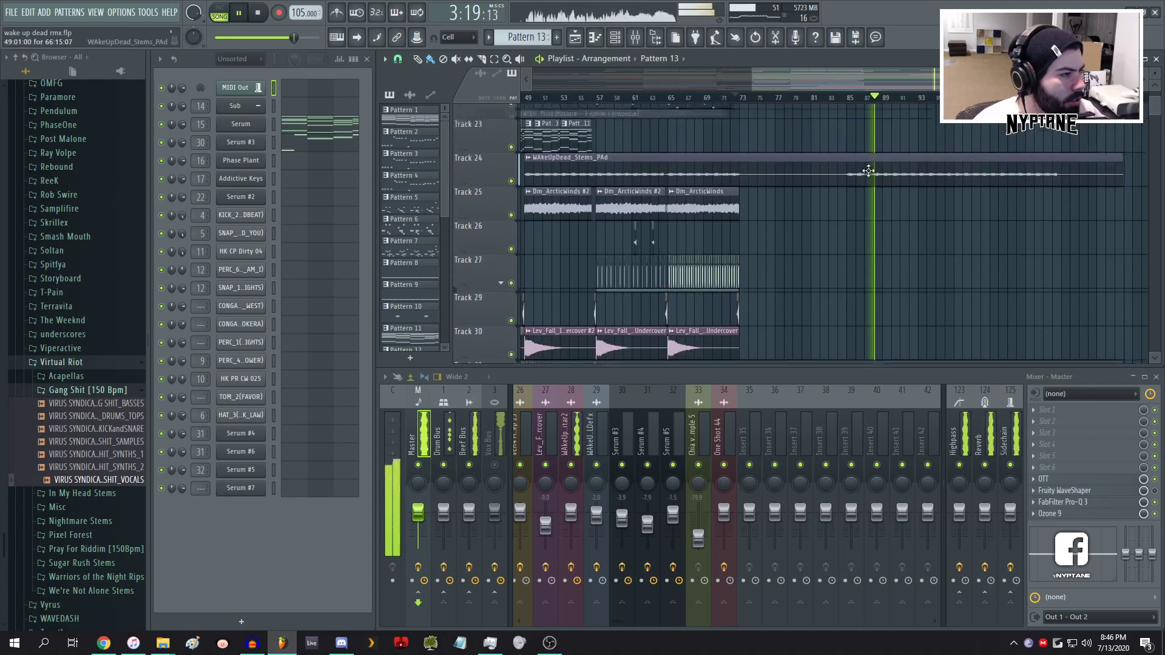
scroll(869, 171, up, 1)
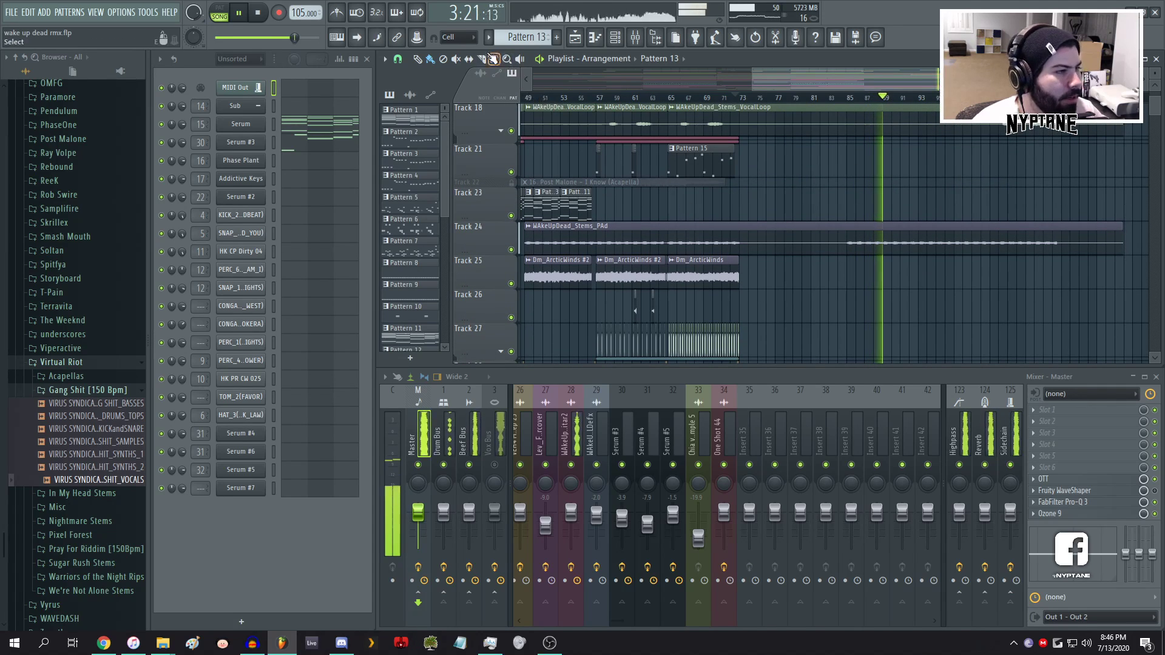
click(483, 59)
drag(848, 221, 849, 257)
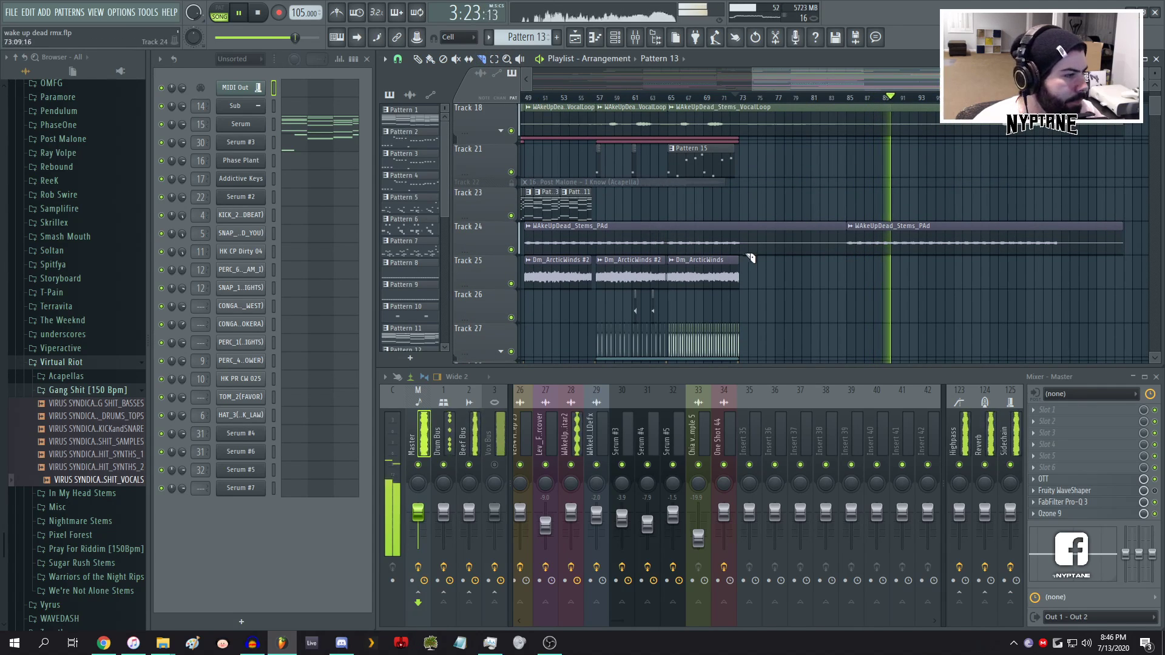
drag(745, 255, 741, 219)
- Delete the middle slice of the Track 24 pad, move the last slice to bar 73 and stop playback
click(431, 59)
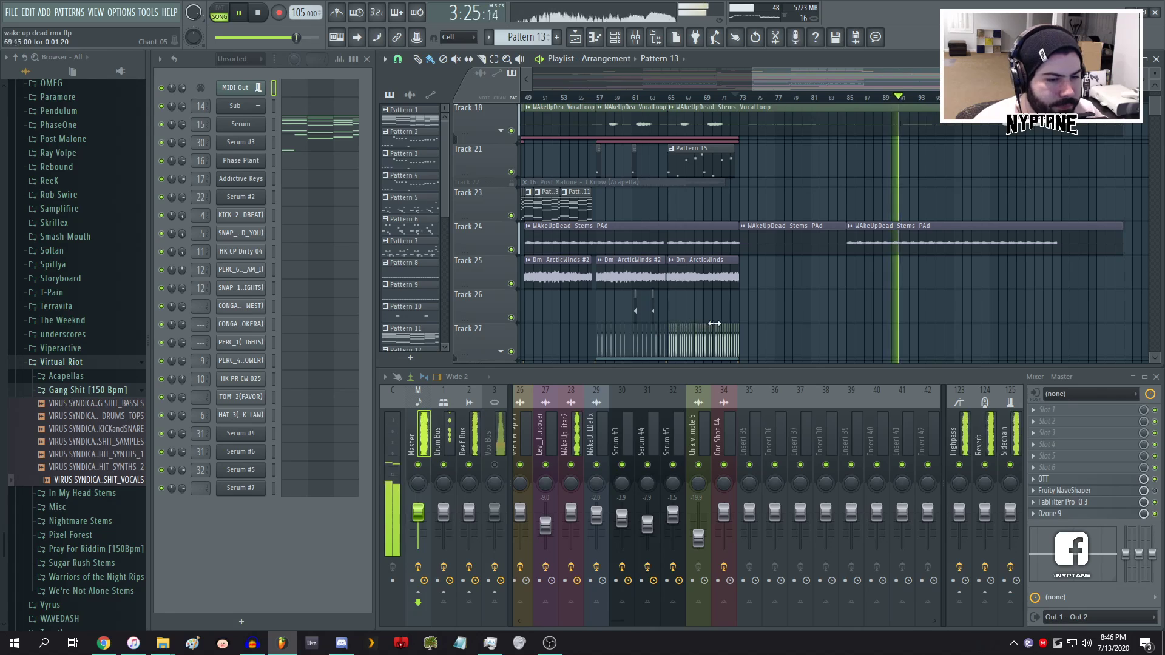
right_click(790, 246)
drag(875, 240, 768, 242)
key(space)
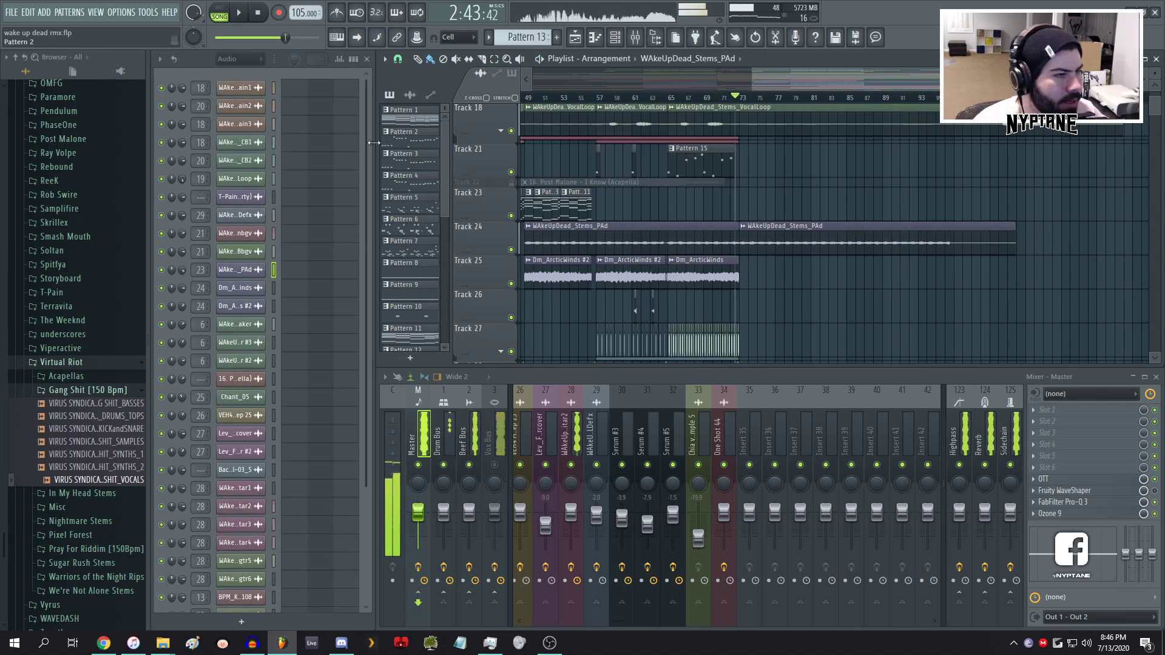
- Show the Unsorted channel group and inspect the Serum #5 synth's settings
click(246, 60)
click(249, 113)
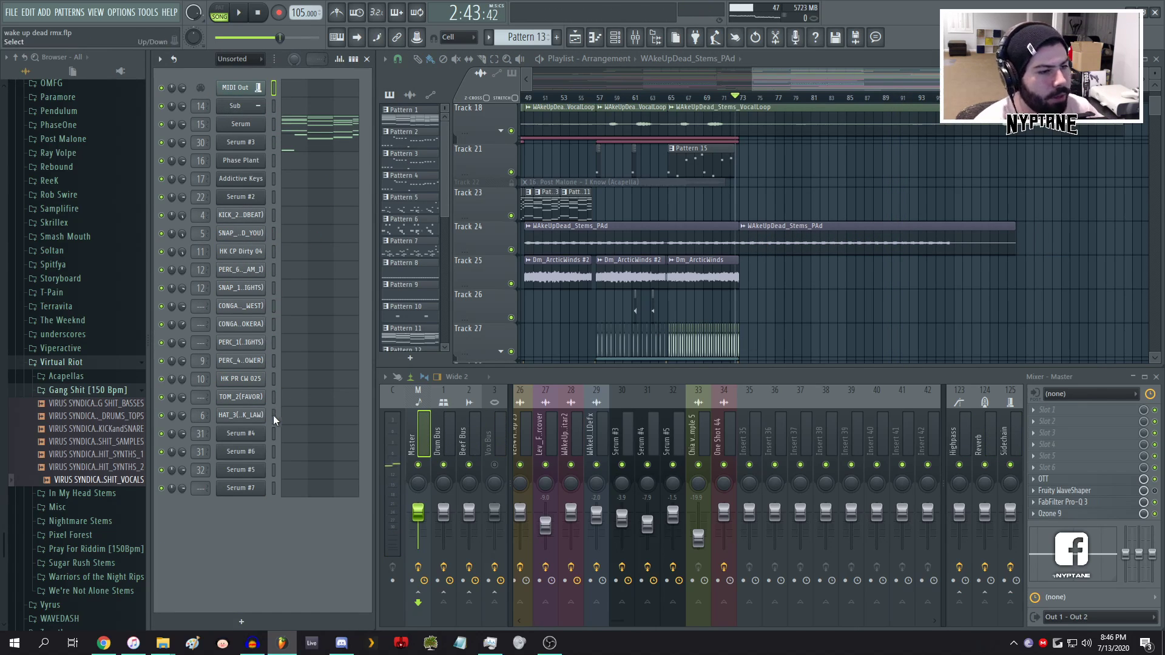
click(273, 452)
click(273, 470)
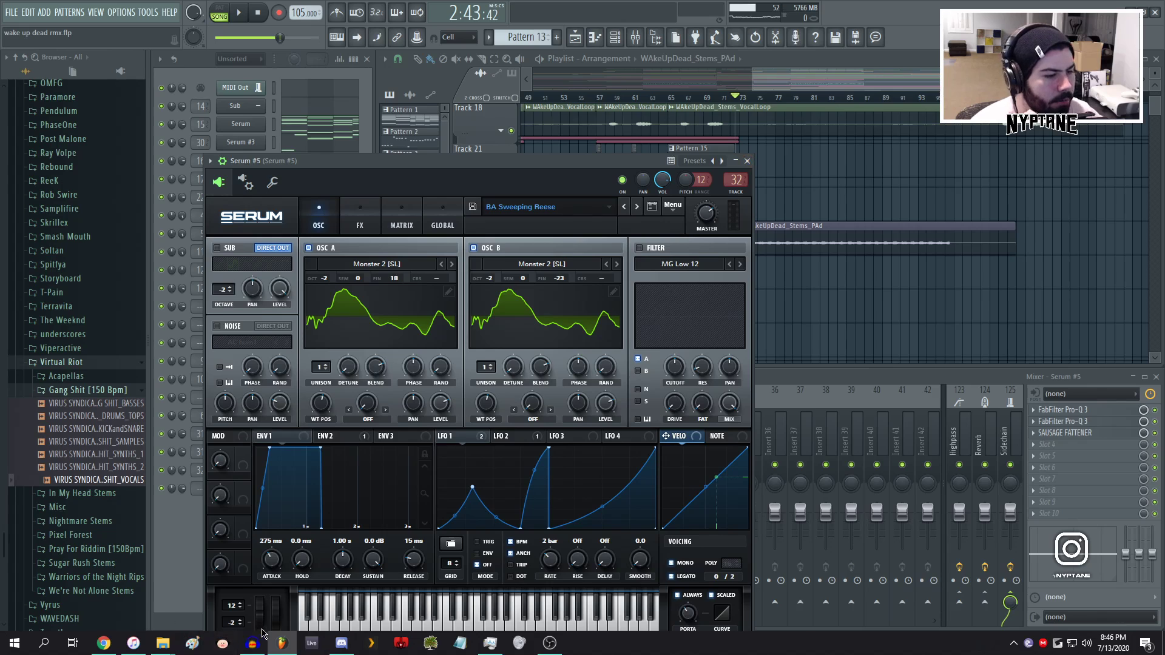
click(257, 650)
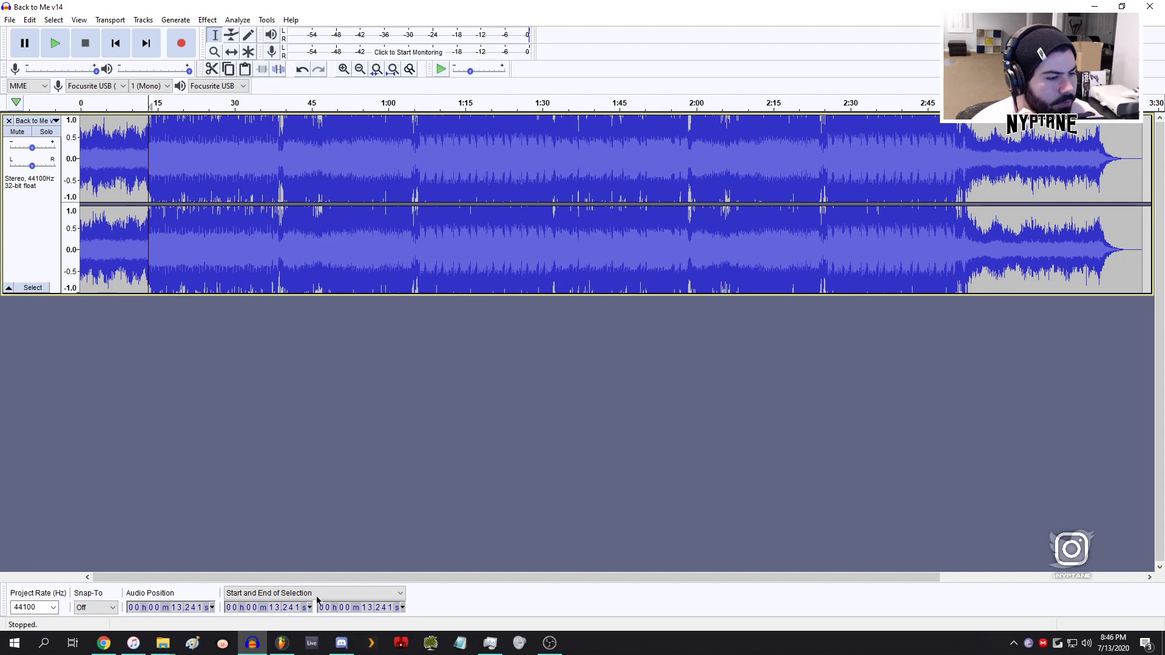
click(281, 645)
click(748, 161)
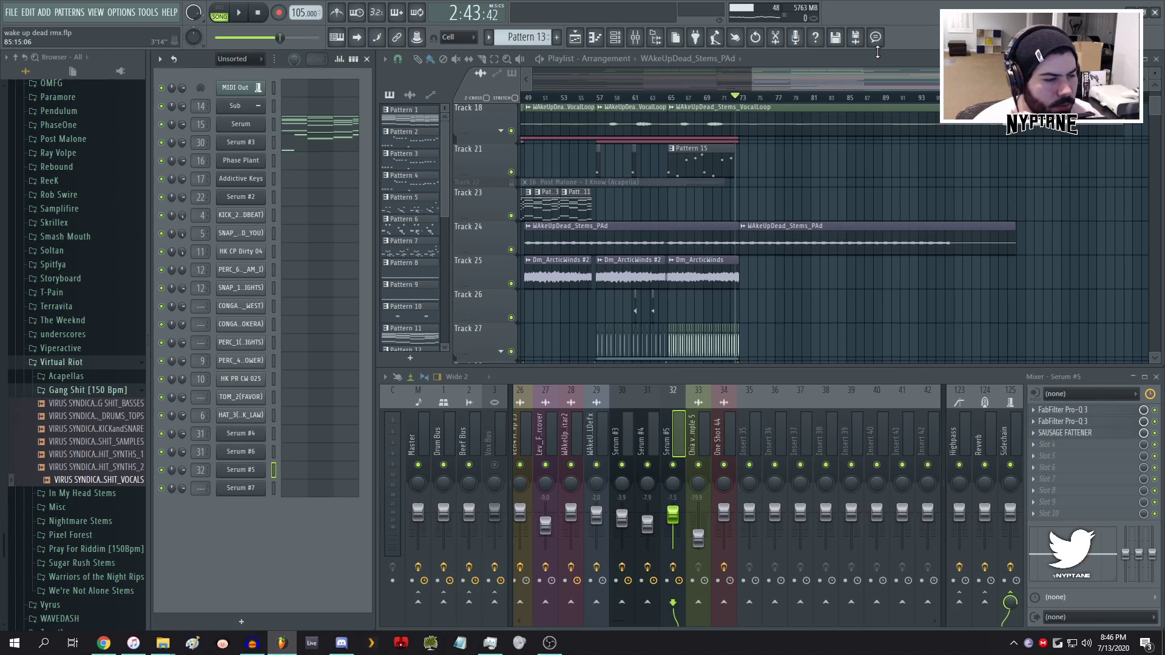
- Set the playback position to bar 85 and save the project
scroll(859, 188, up, 5)
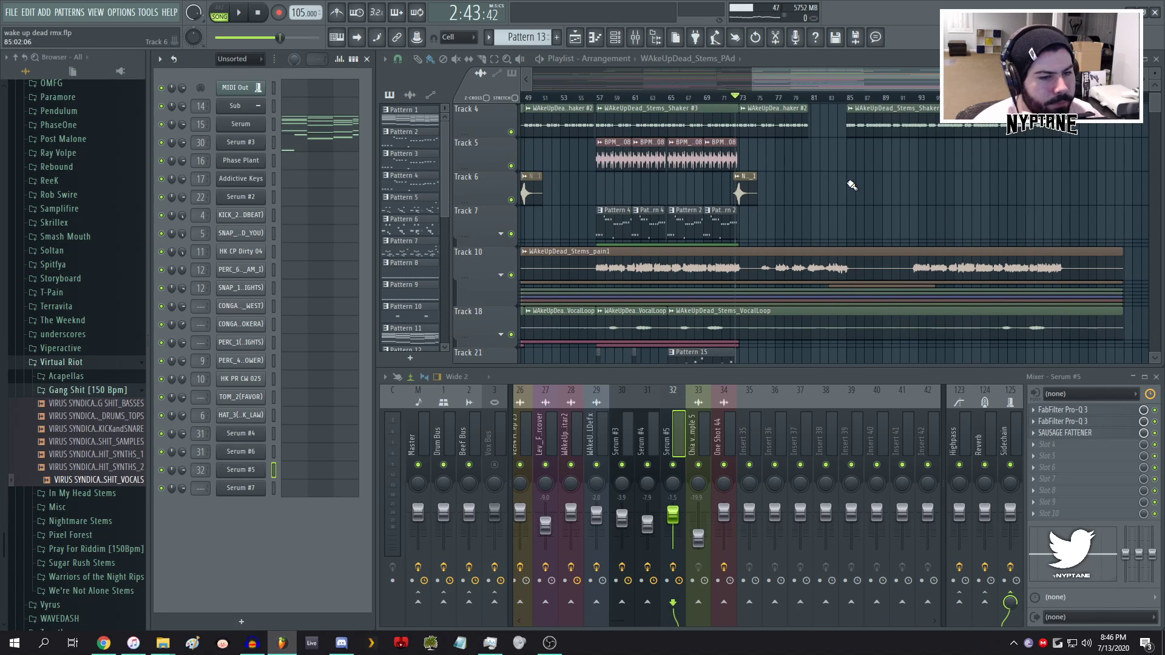
click(849, 97)
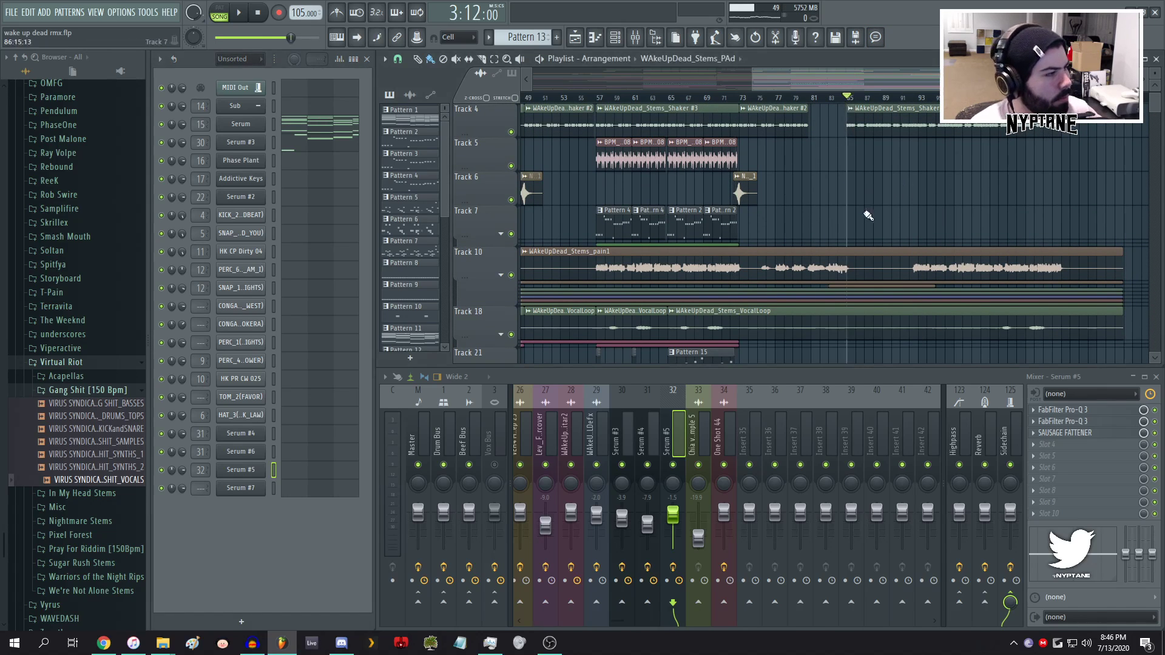
click(12, 13)
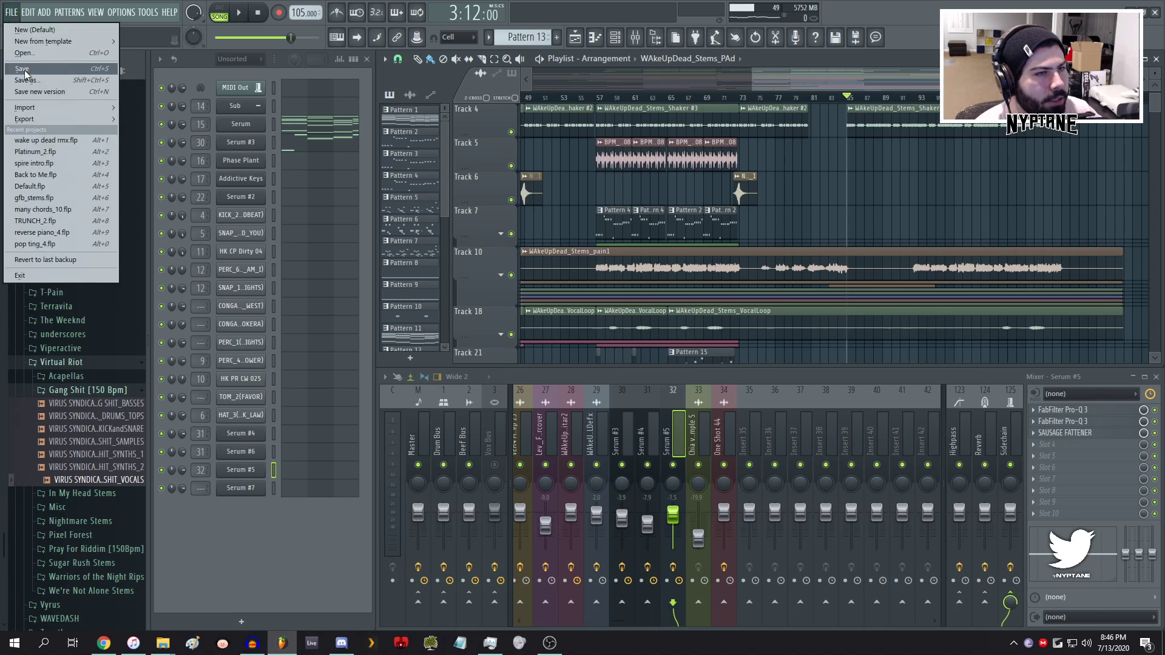
click(22, 68)
- Try to open the project reckless_6.flp from the Finished Songs > Originals > DSV > Reckless folder
click(12, 14)
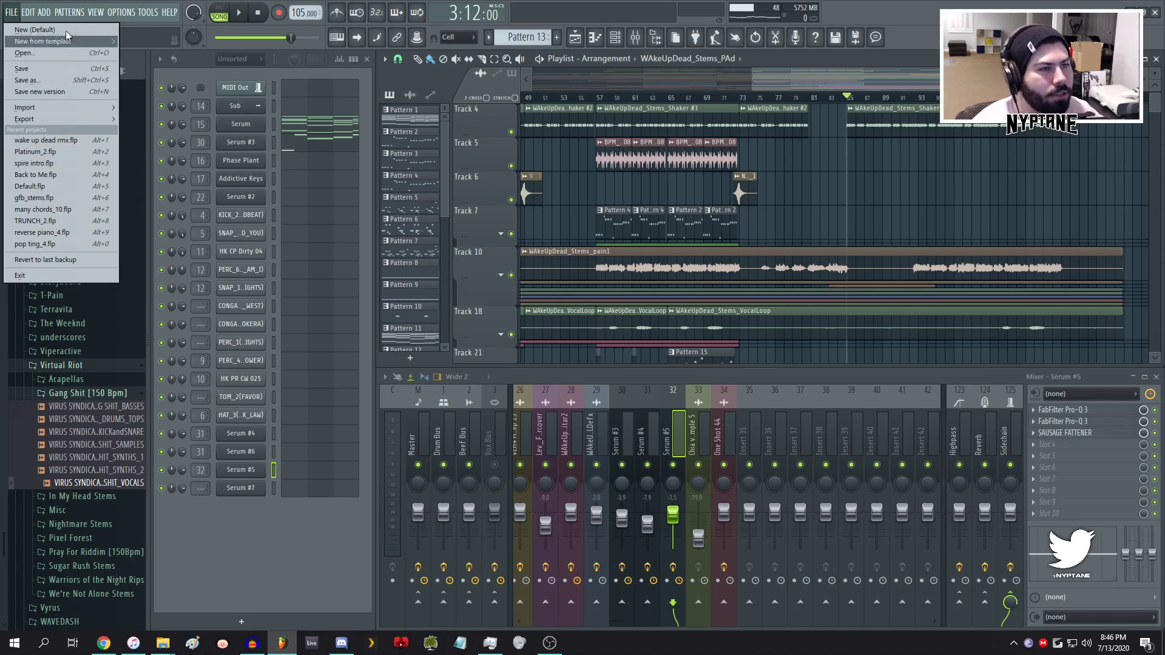
click(43, 56)
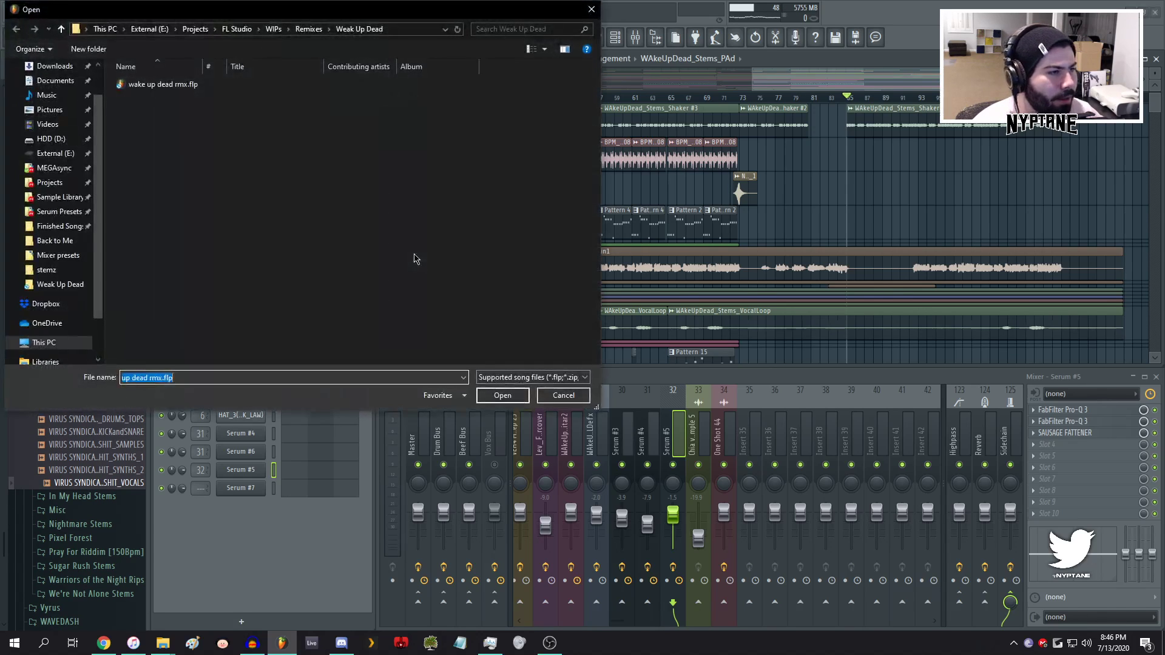
click(306, 33)
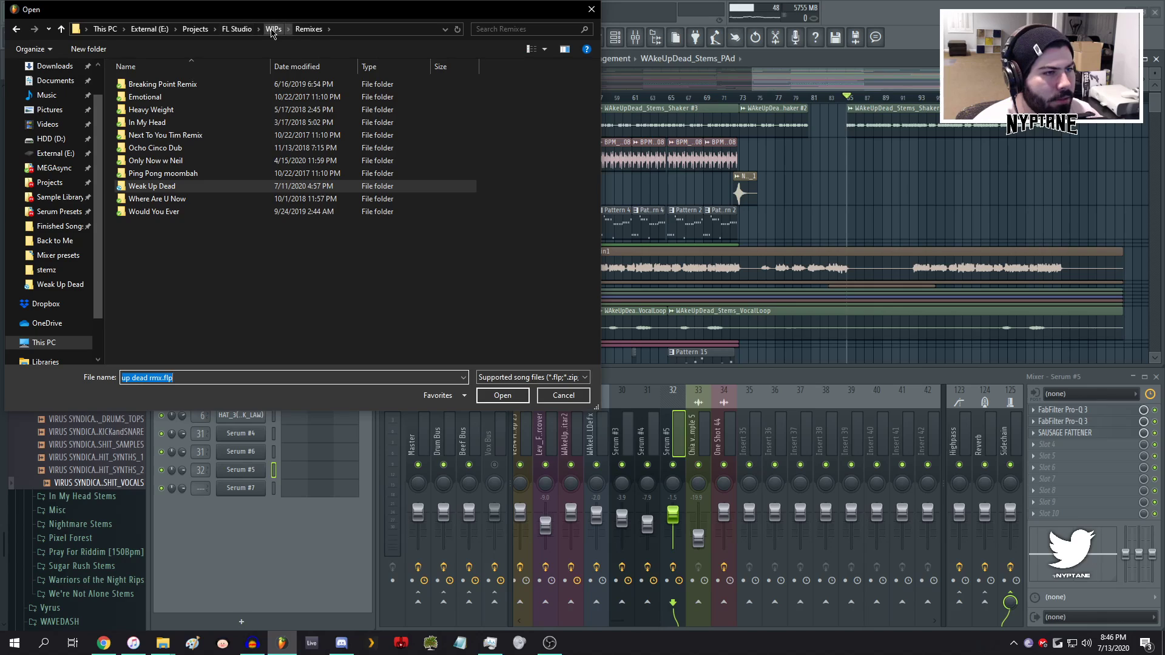
click(234, 29)
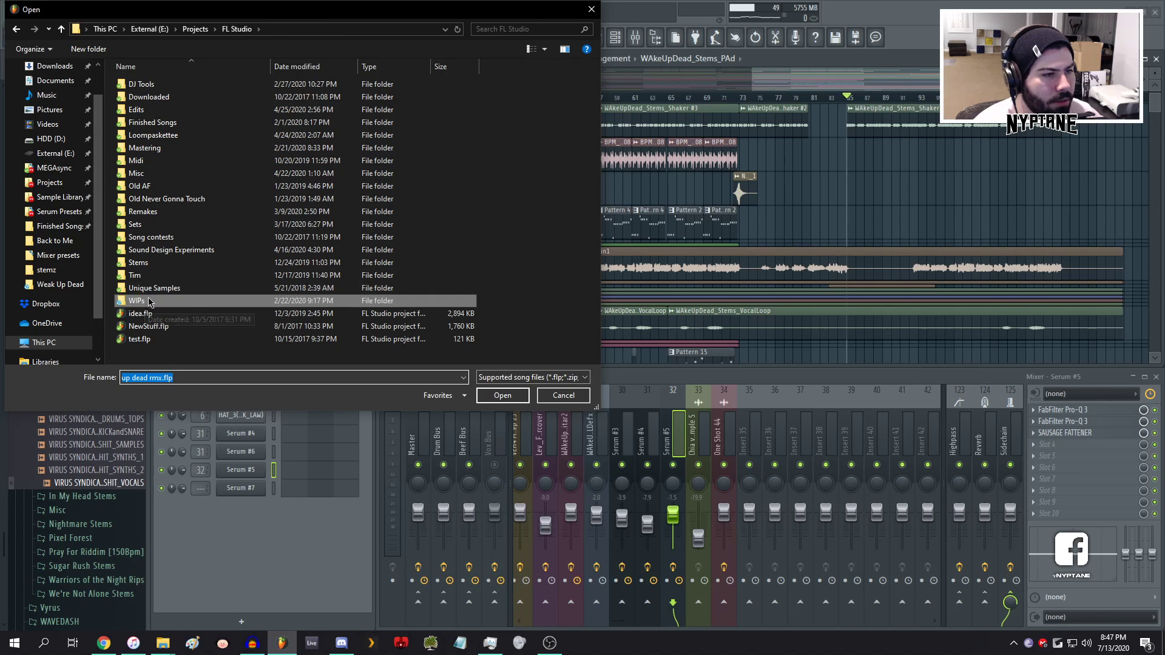
double_click(175, 121)
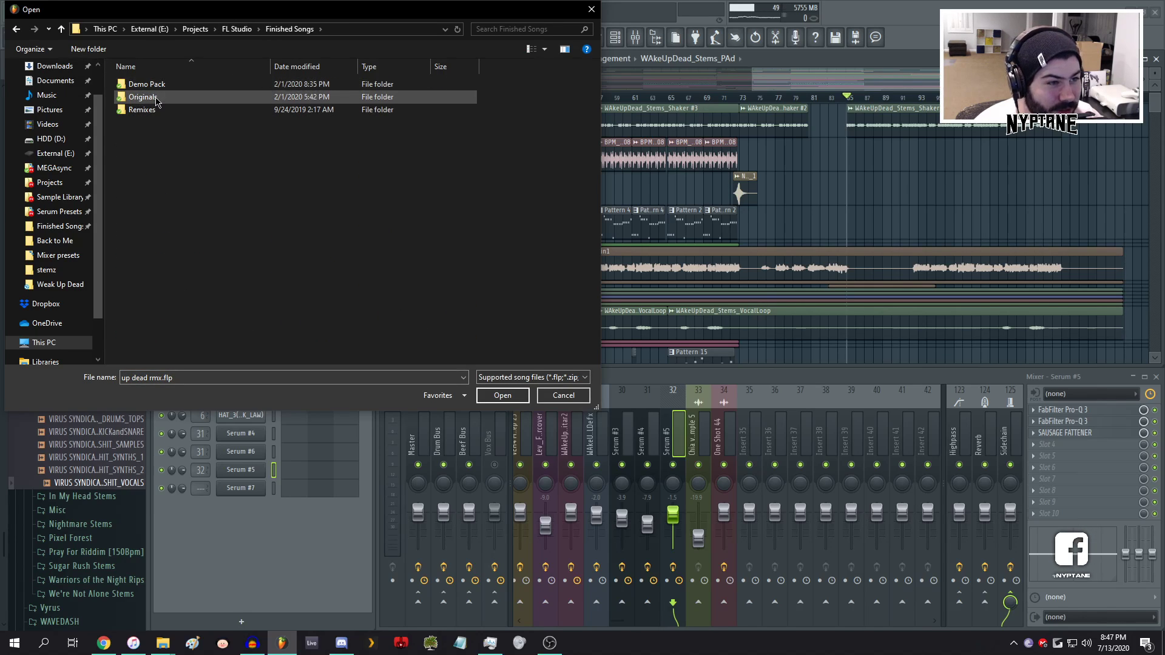
double_click(159, 98)
double_click(169, 98)
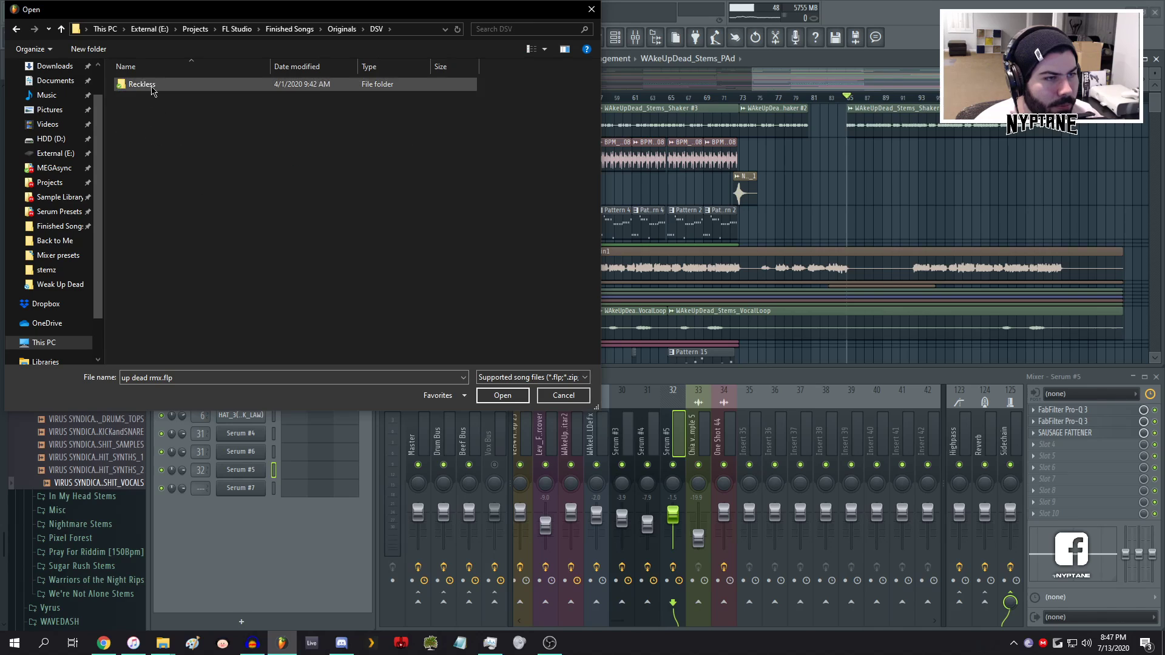
key(Return)
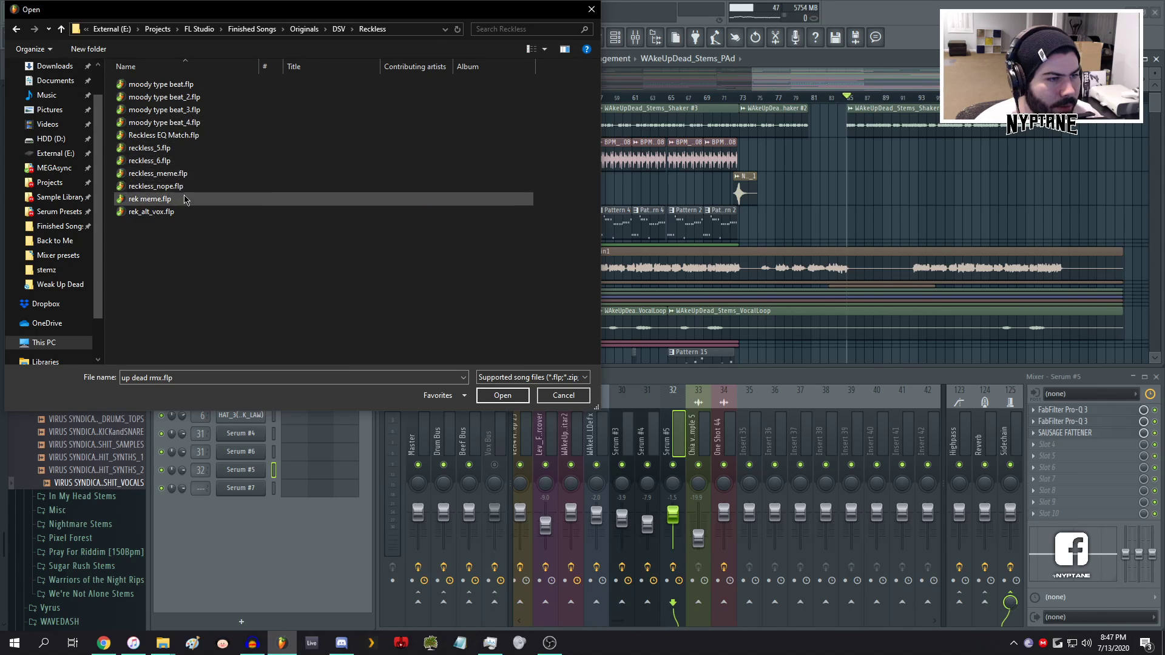
double_click(177, 163)
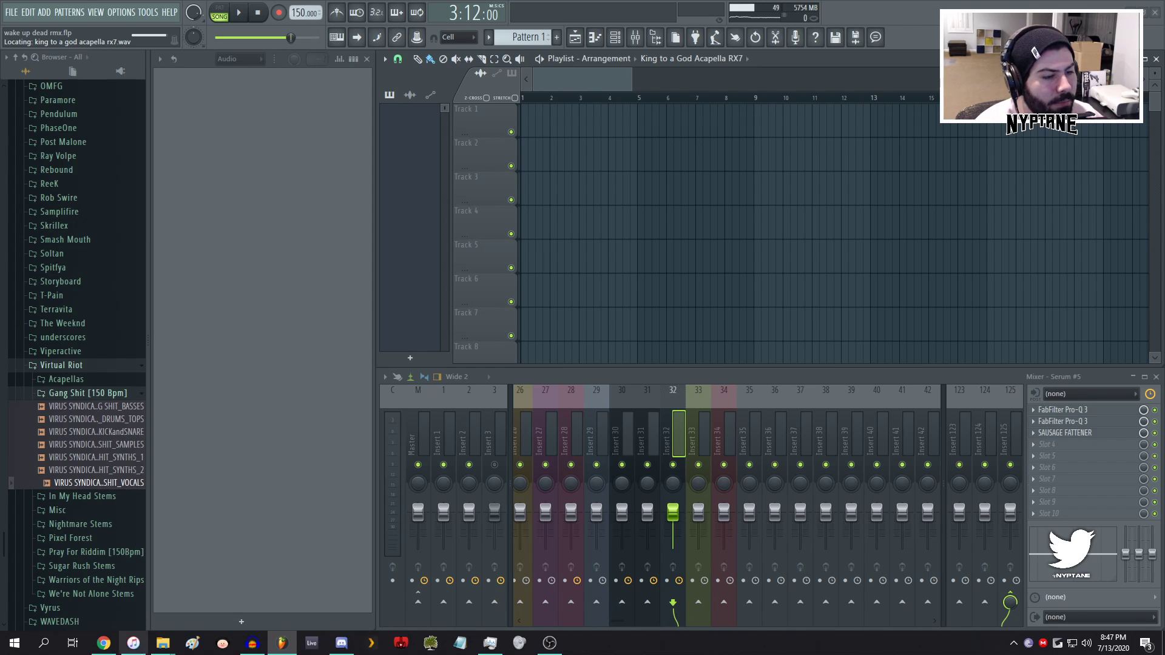
click(163, 643)
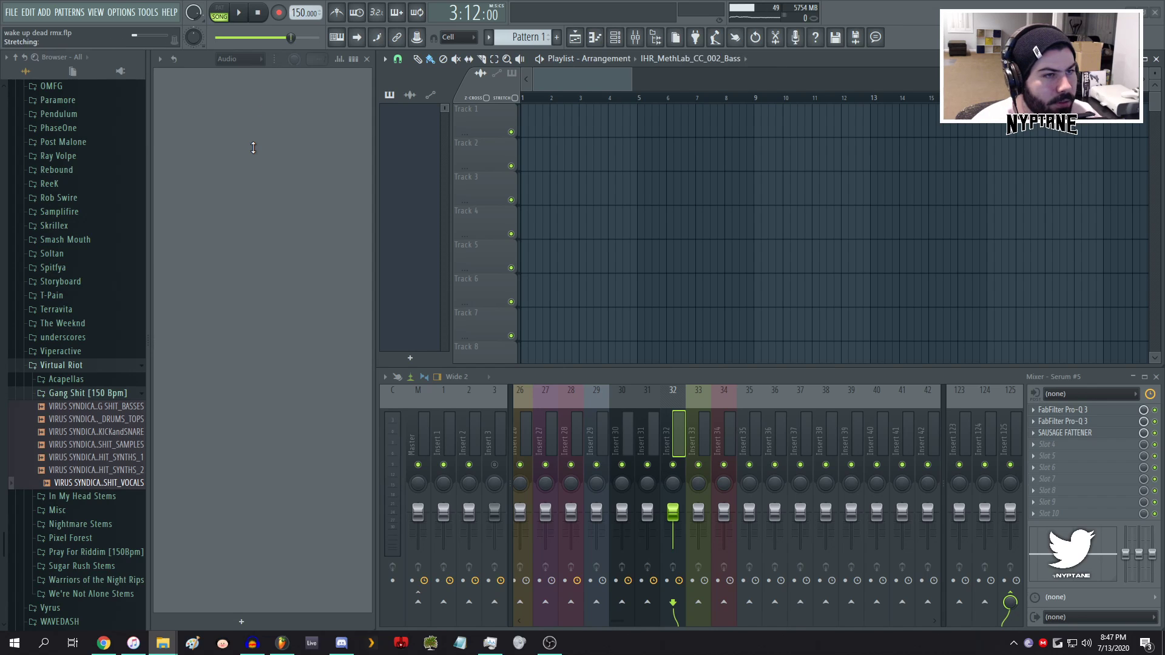
- Start a new default project, then bring up the list of Reckless project files and dismiss it without opening one
click(11, 13)
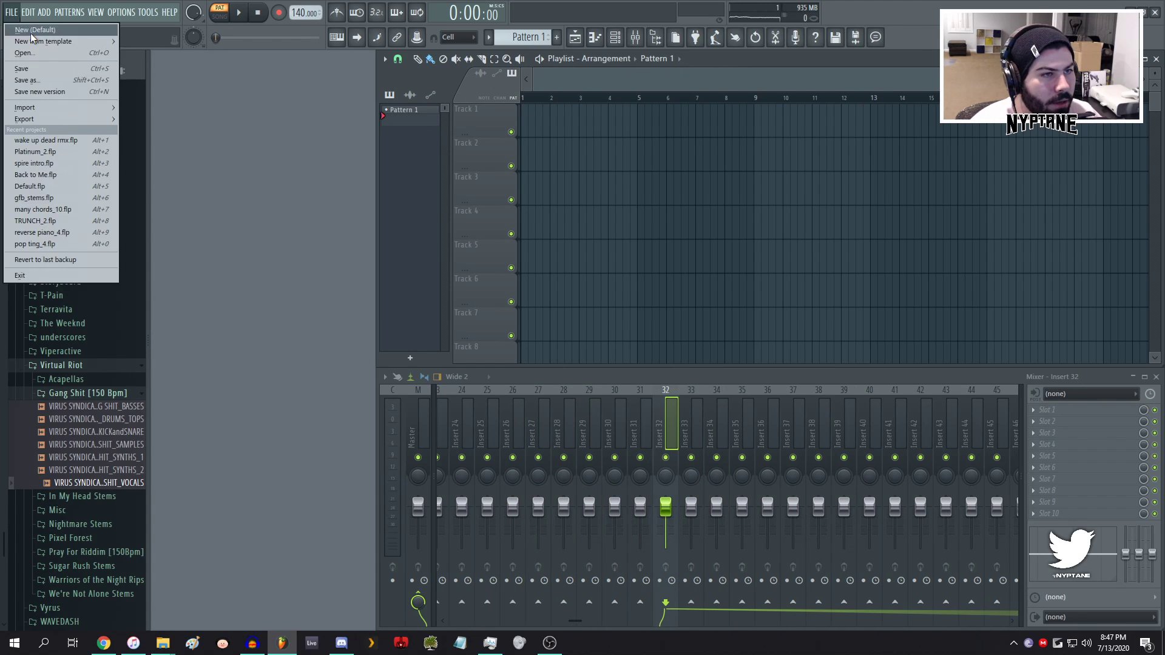
click(24, 53)
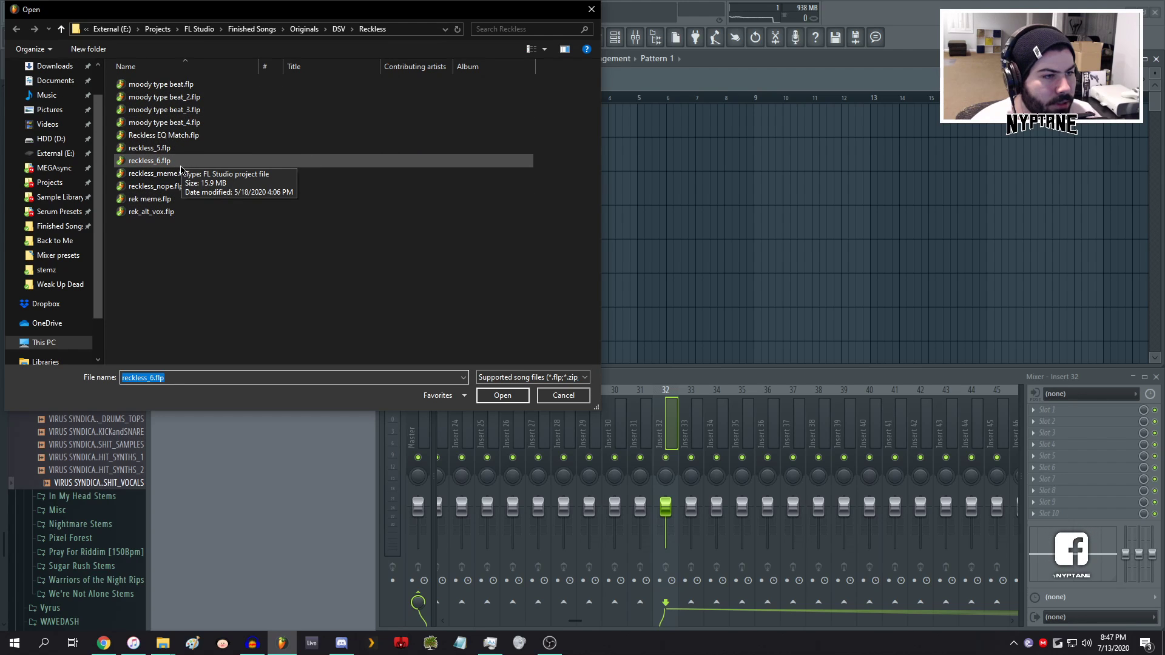
click(563, 395)
- Switch to Audacity, close the Reveal Sound Spire folder window and import the finished Reckless song as a track below Back to Me v14
key(alt+Tab)
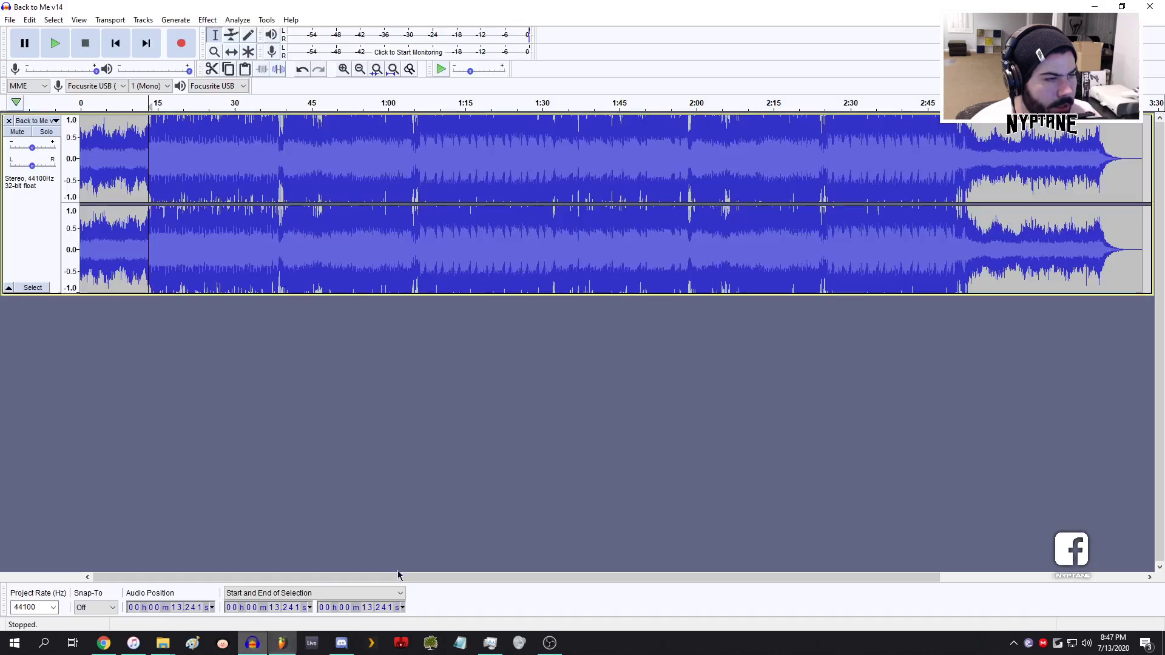
click(163, 643)
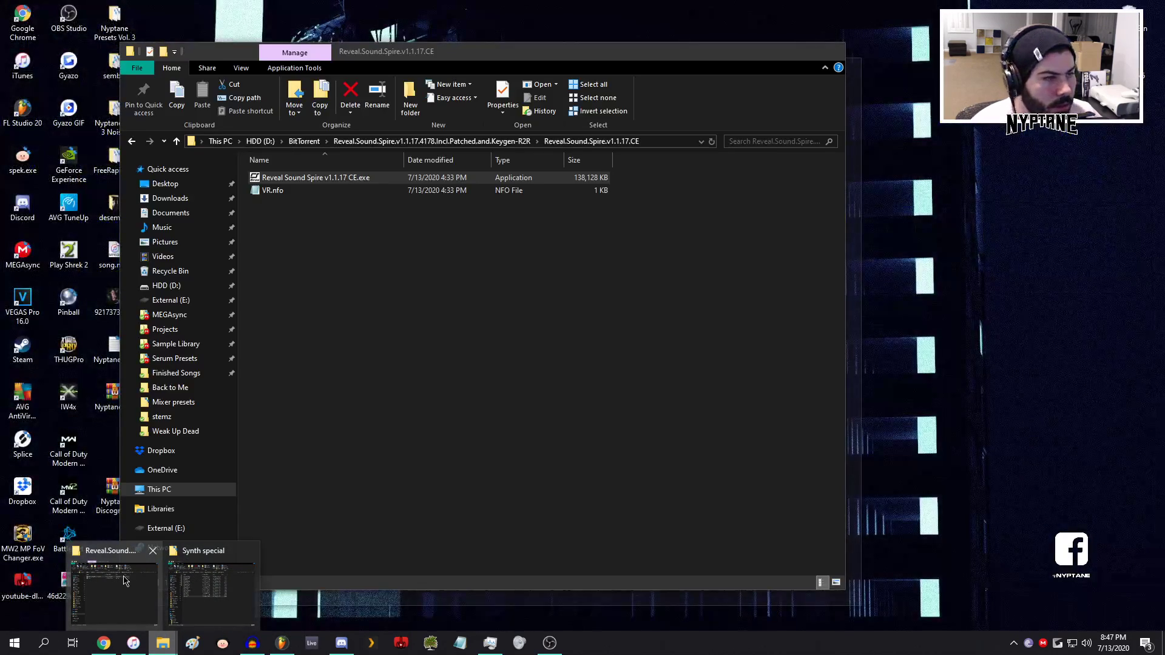
click(152, 551)
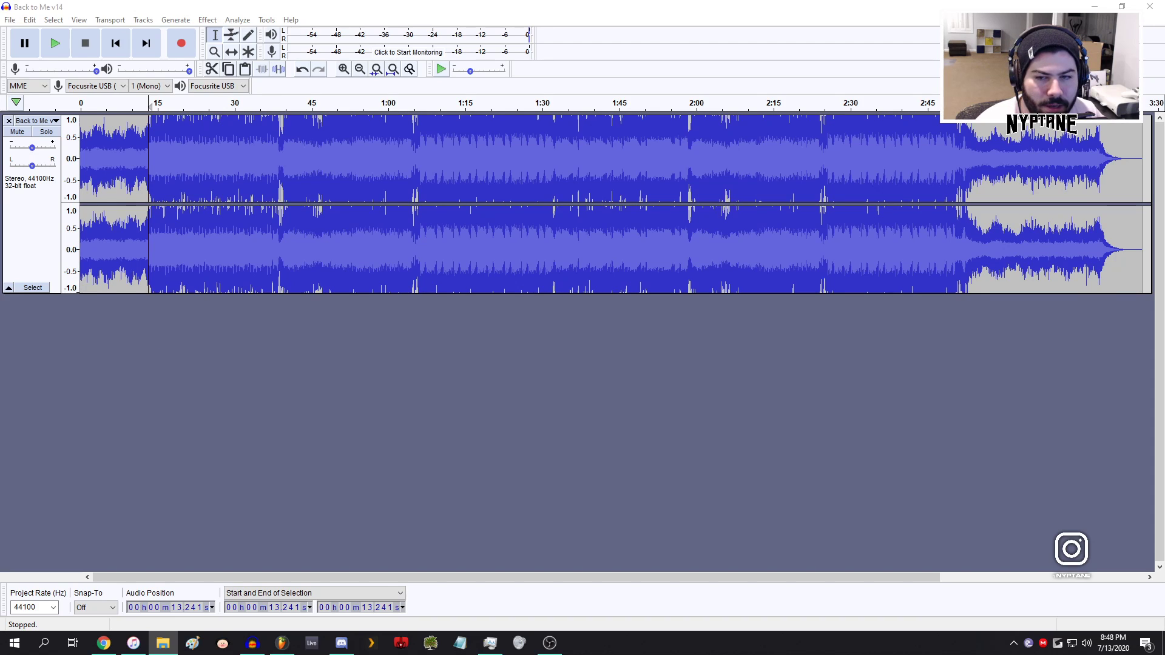
drag(295, 484, 290, 484)
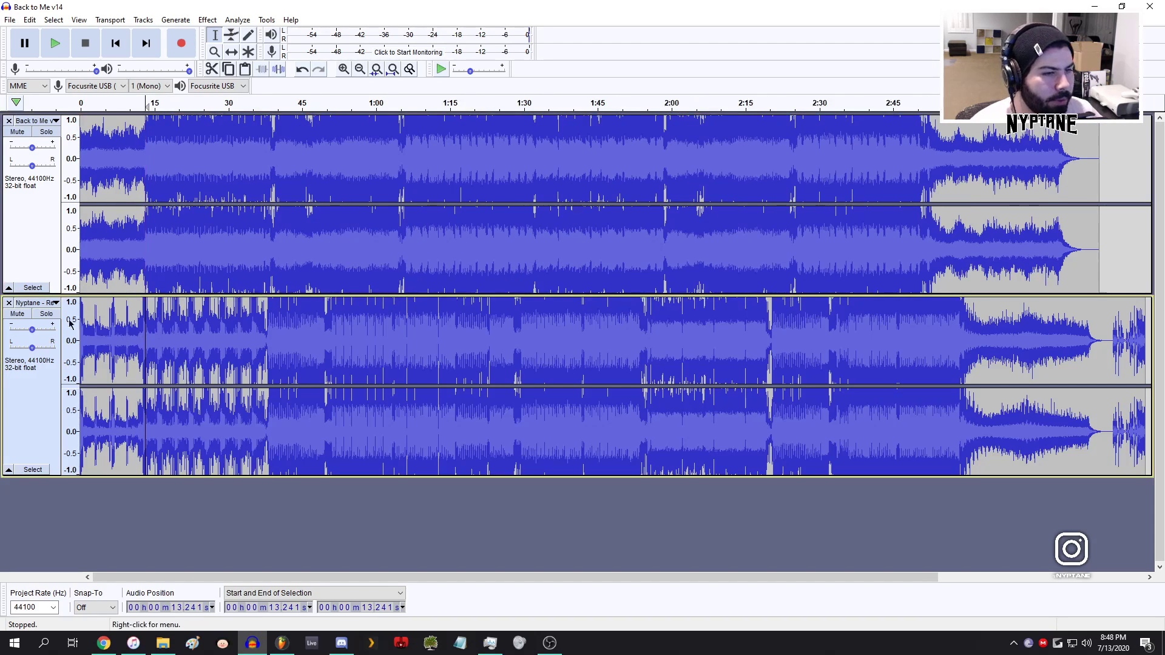
- Solo the imported Reckless track and play it from the beginning
click(44, 316)
click(115, 43)
click(56, 43)
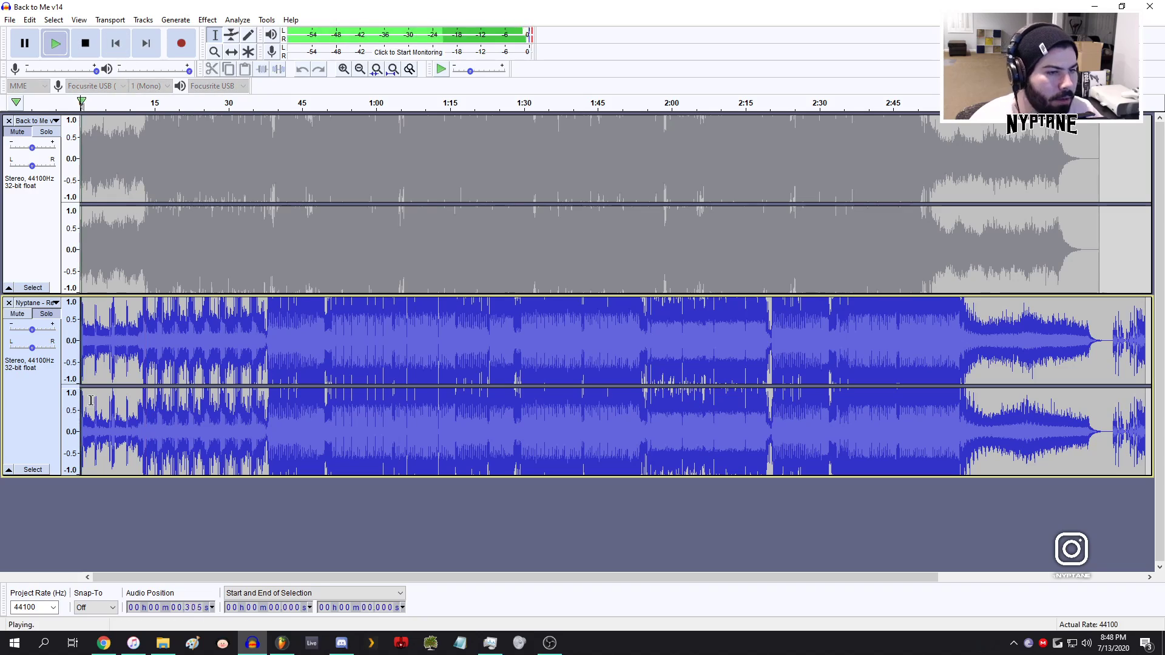
- Turn the Reckless track's gain down to about -17 dB during playback and bring it back up
drag(32, 330, 10, 333)
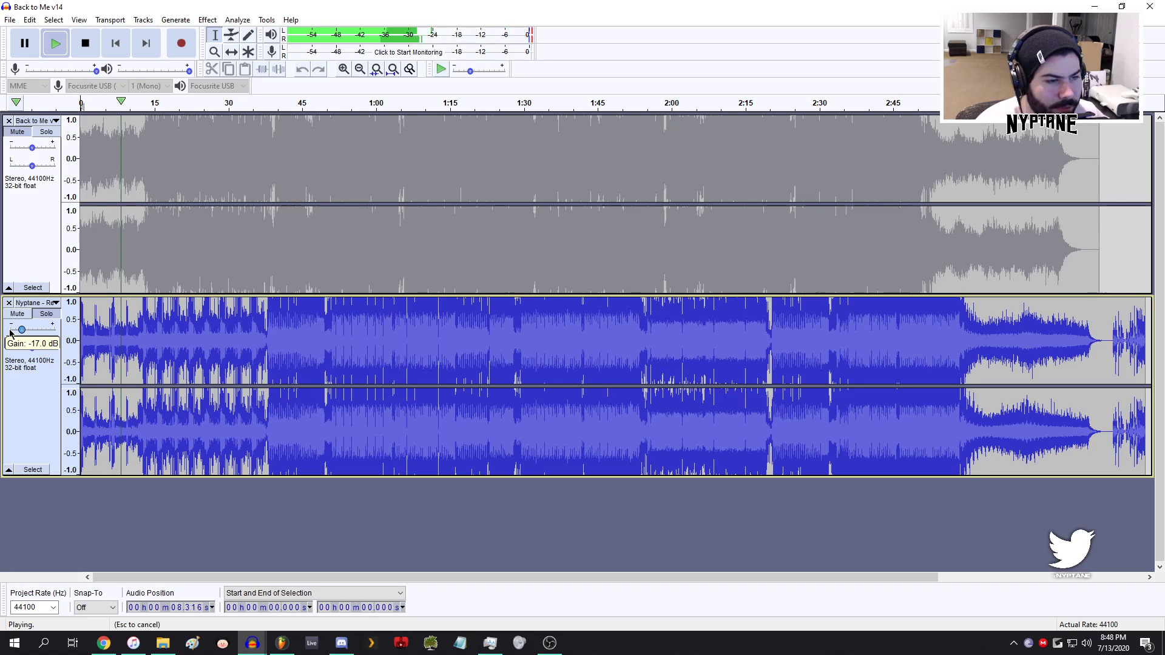
drag(11, 333, 12, 333)
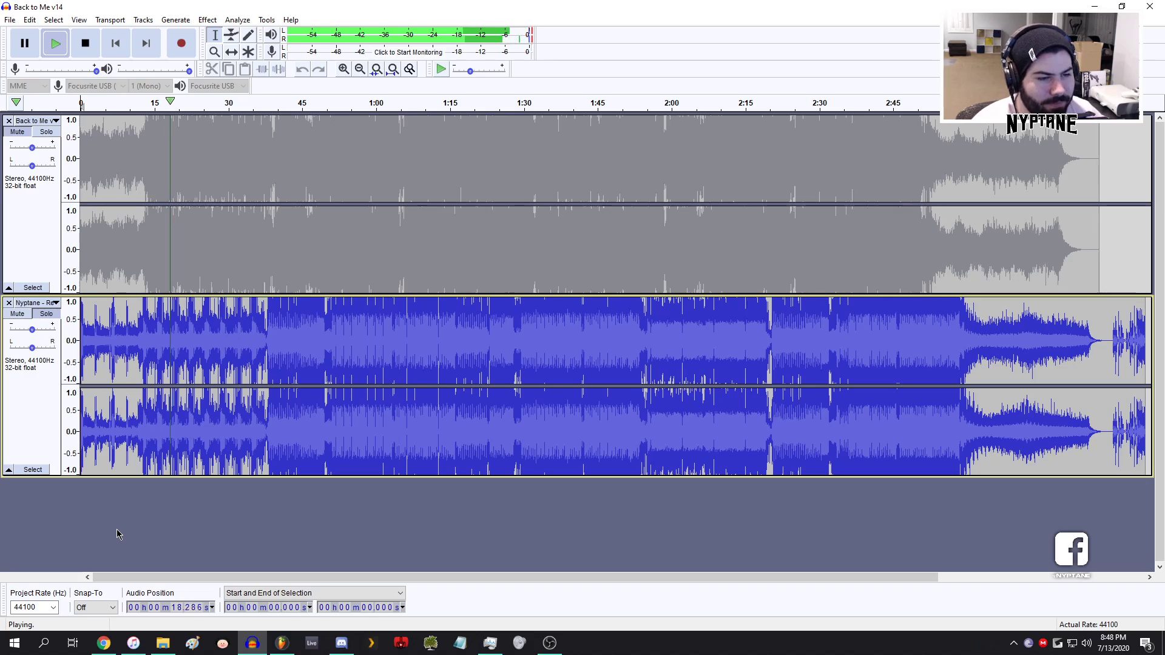
mouse_move(46, 332)
mouse_down()
mouse_move(8, 338)
mouse_move(33, 336)
mouse_up()
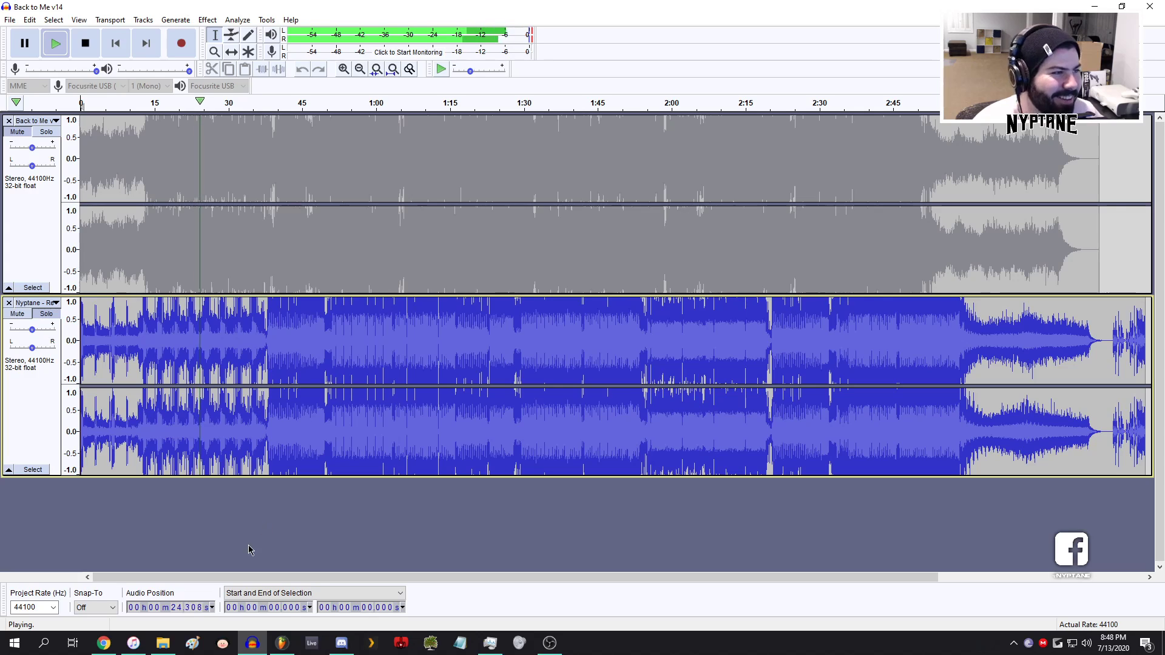
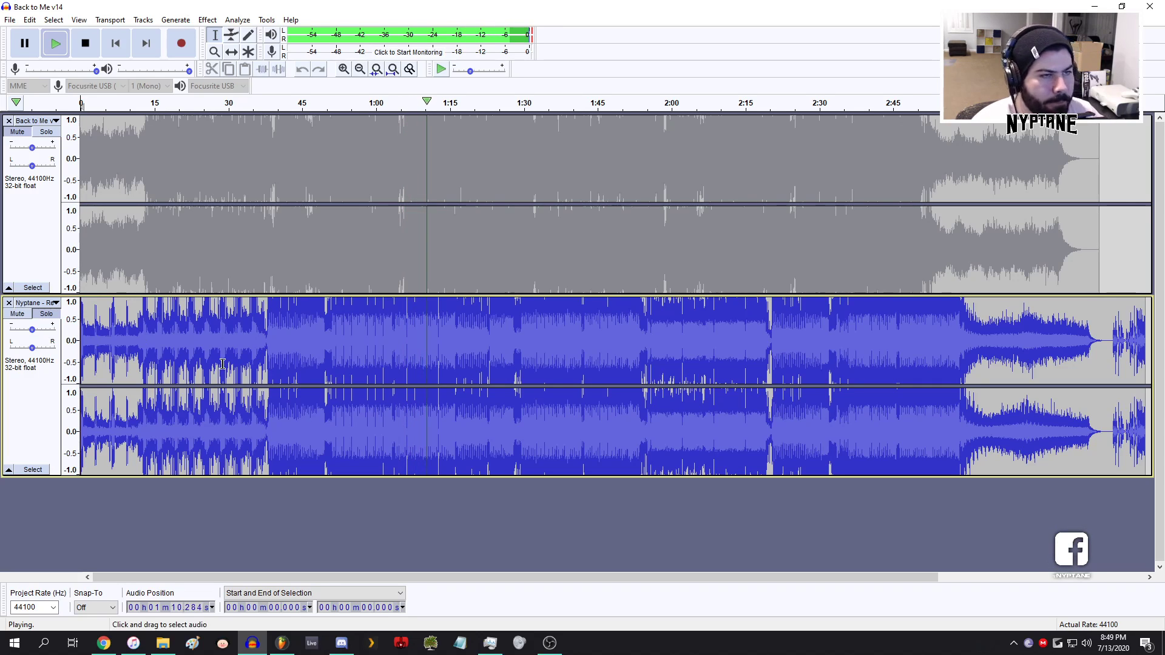
- Dip the Reckless track's gain to about -16 dB, raise it again and stop playback
drag(32, 329, 12, 334)
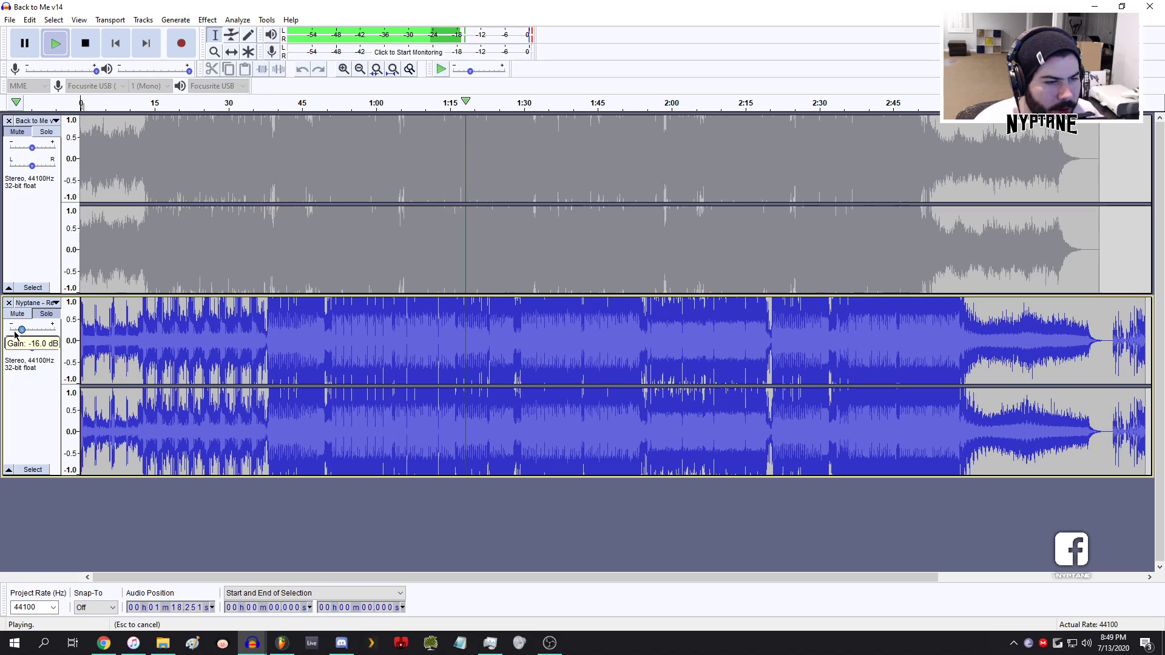
drag(28, 333, 29, 334)
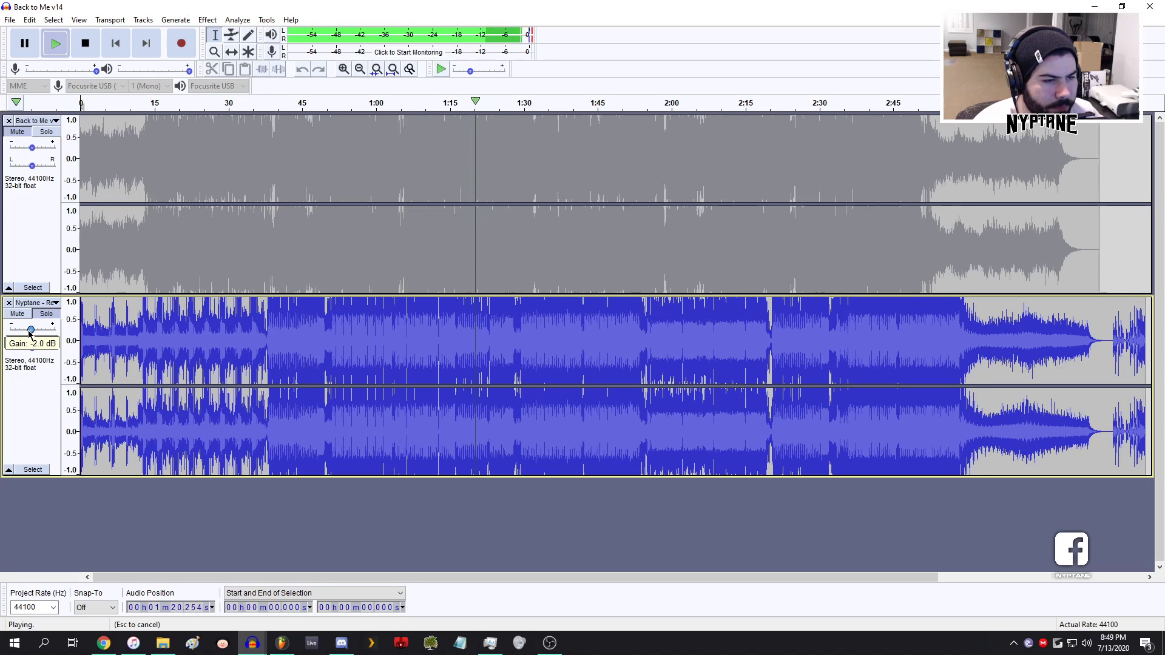
drag(29, 334, 31, 333)
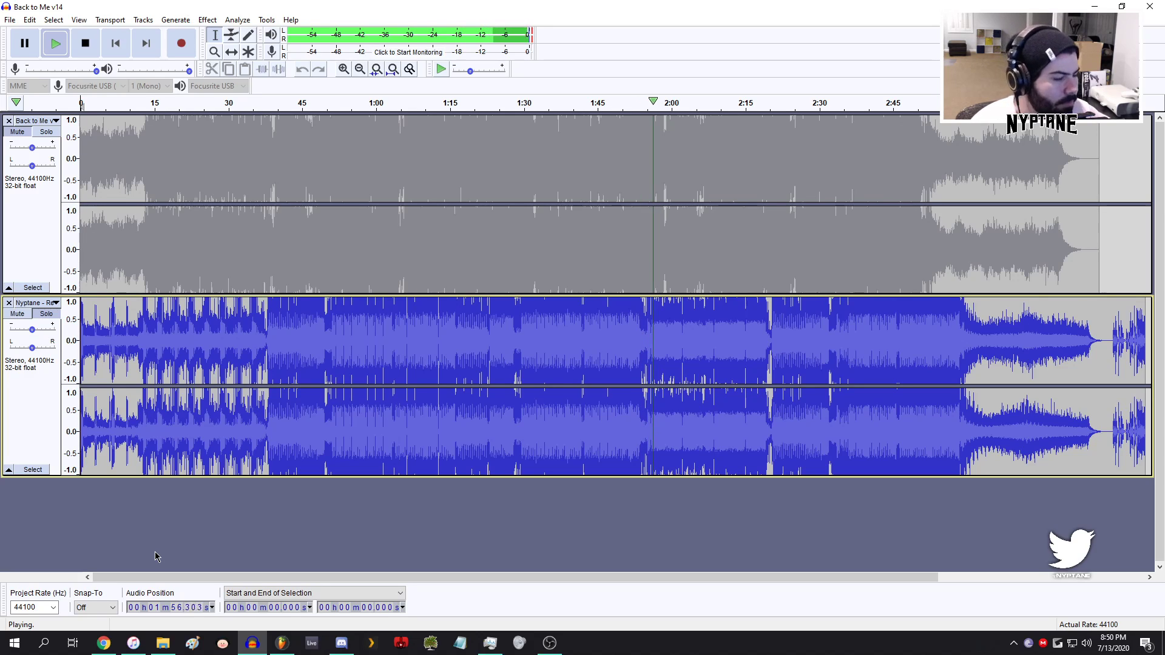
key(space)
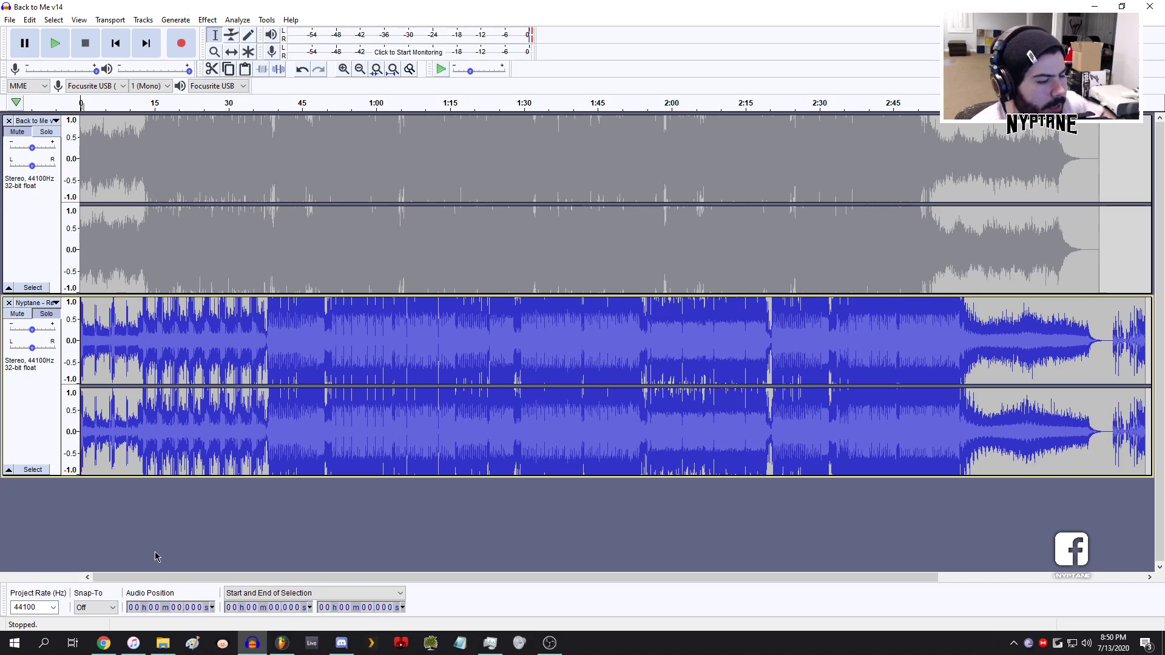
- Place the cursor at about 51 seconds in the Reckless track, just after the short gap in the waveform
mouse_move(276, 651)
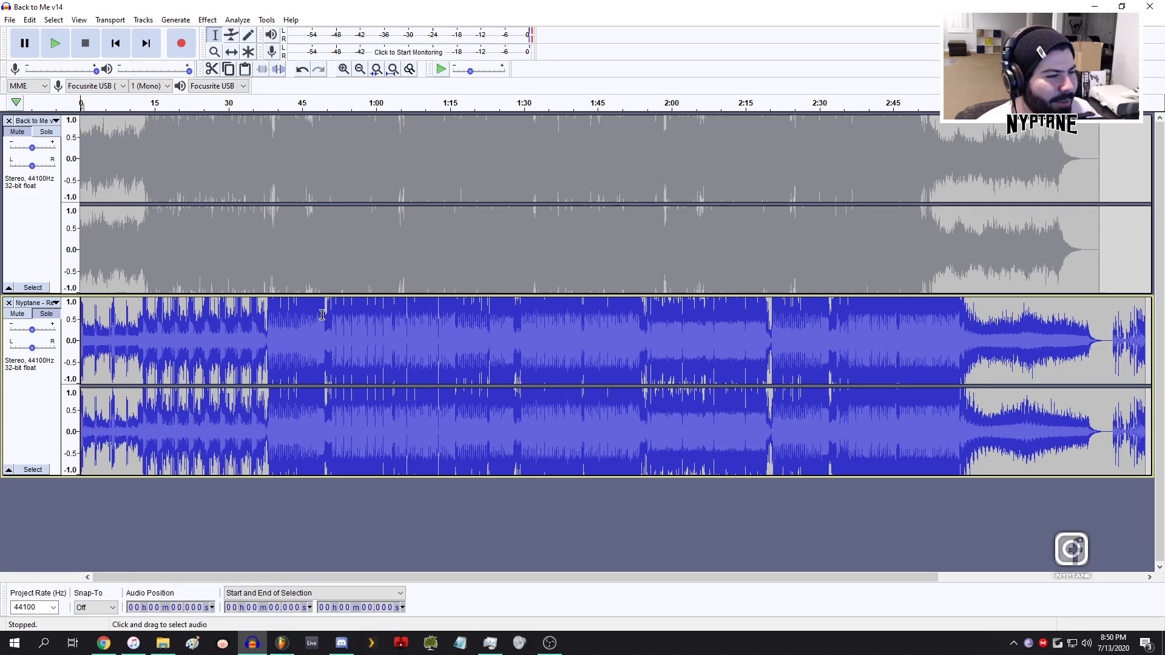
click(328, 340)
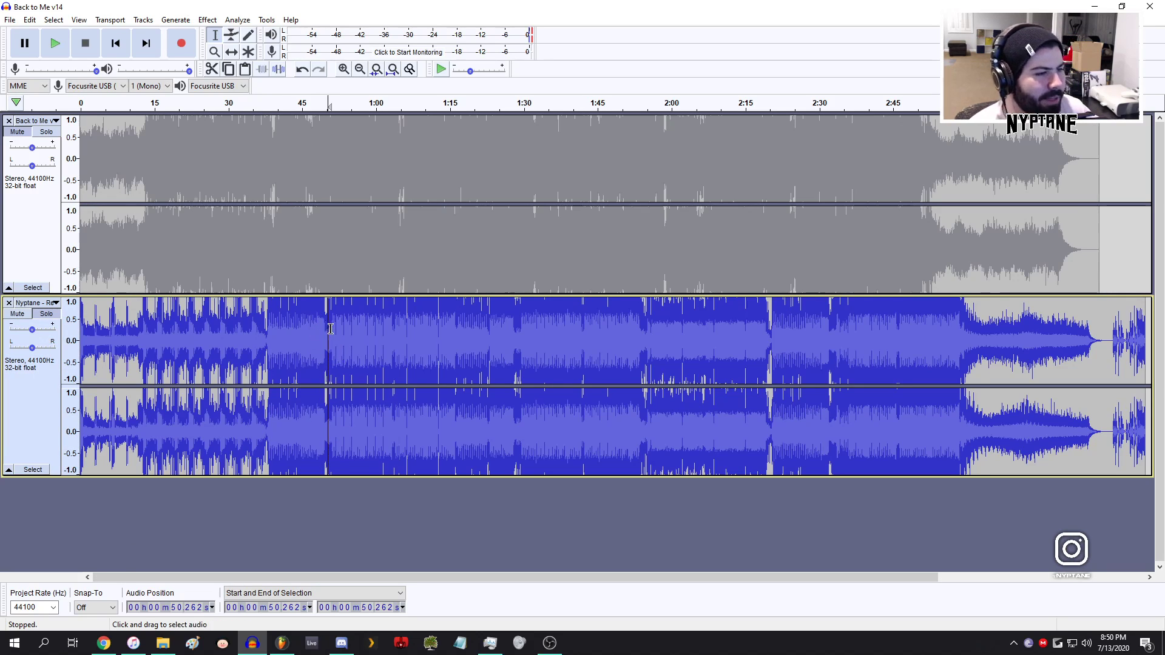
click(332, 330)
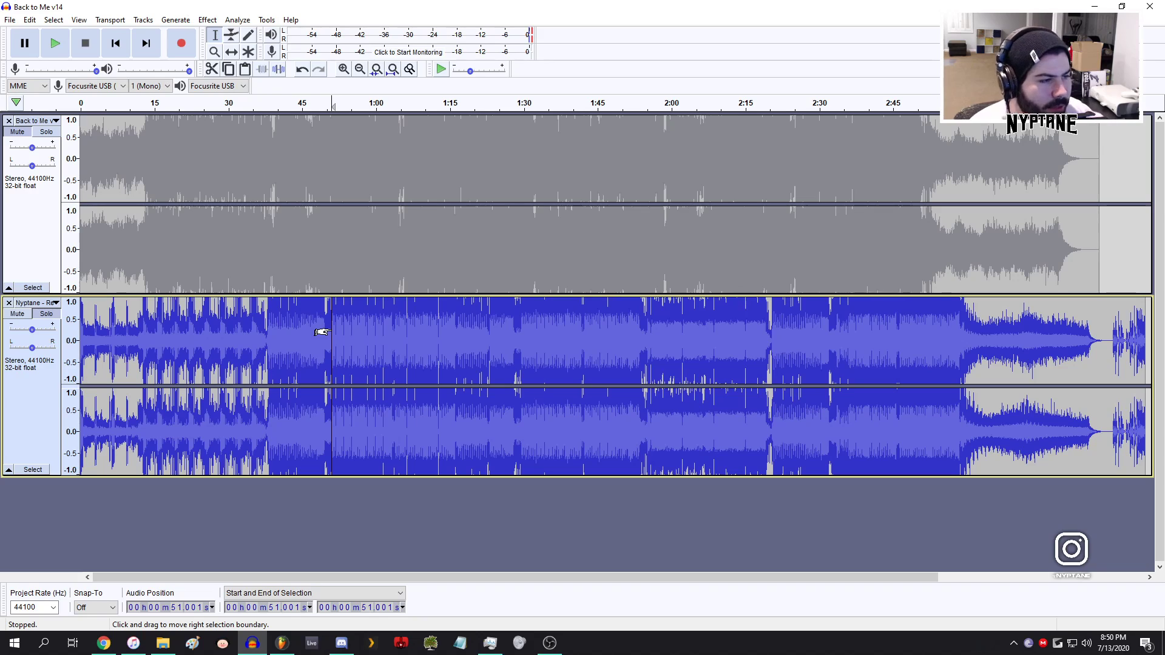
click(287, 520)
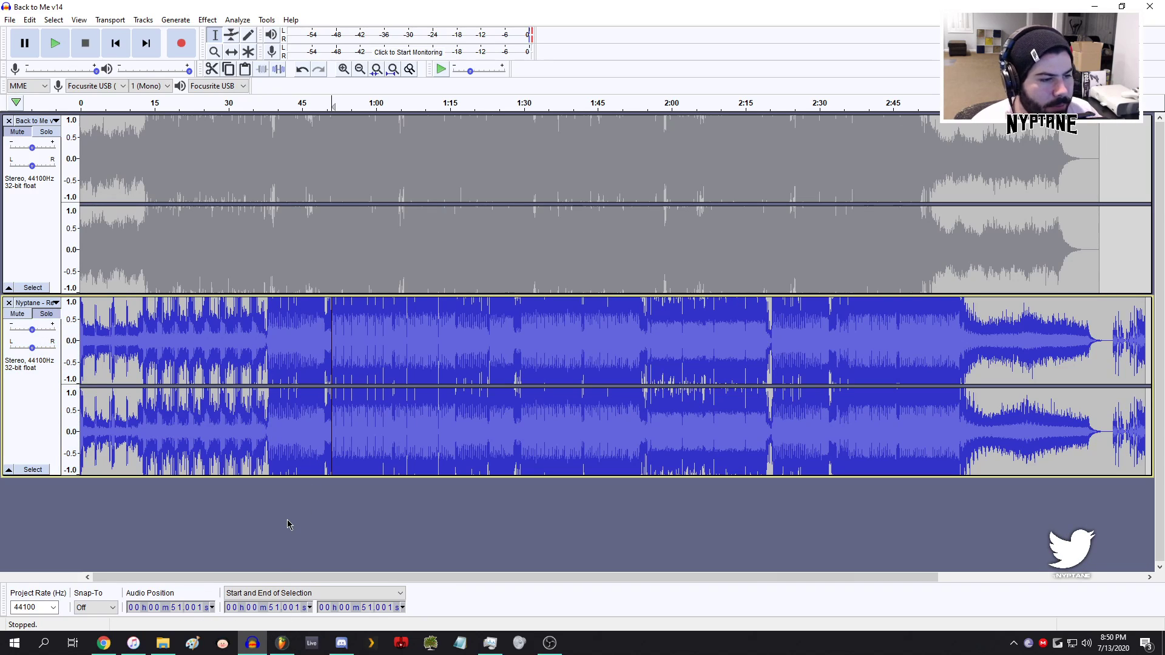
- Import the hypnotized song as a new track and remove the Reckless track
click(192, 645)
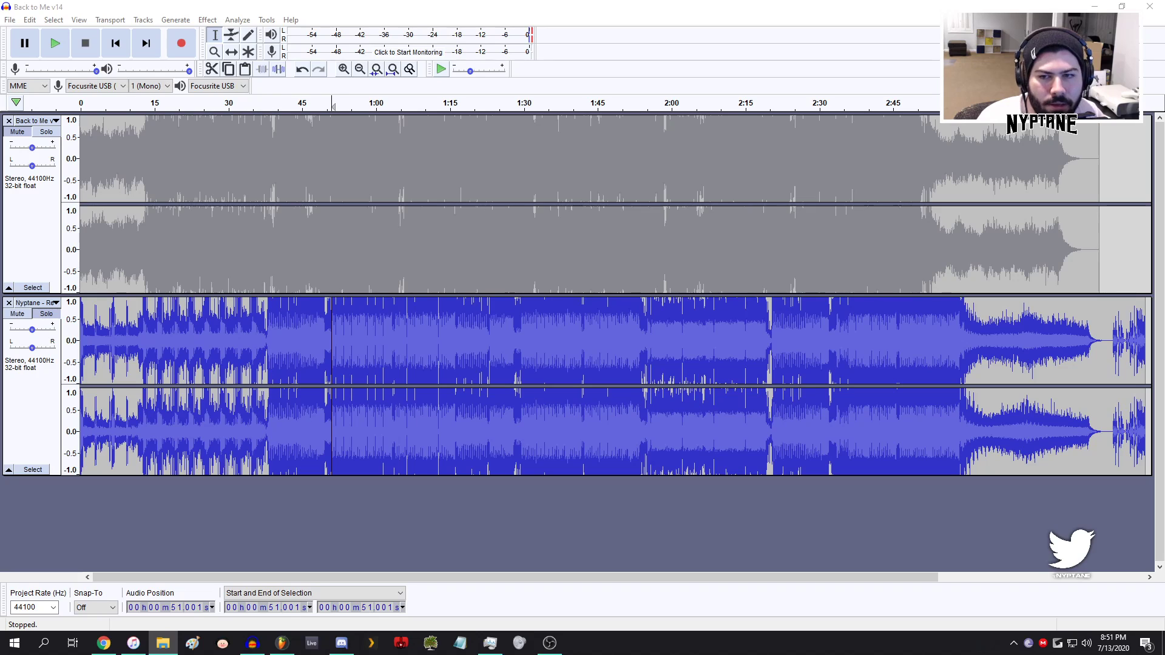
drag(0, 449, 116, 503)
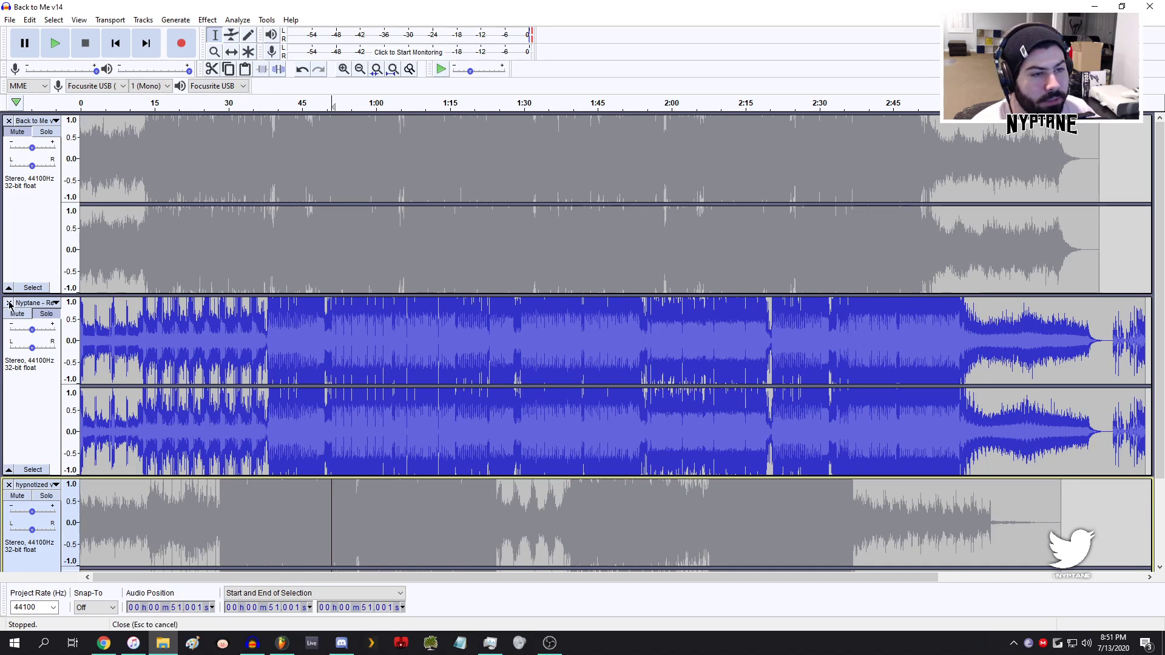
click(9, 302)
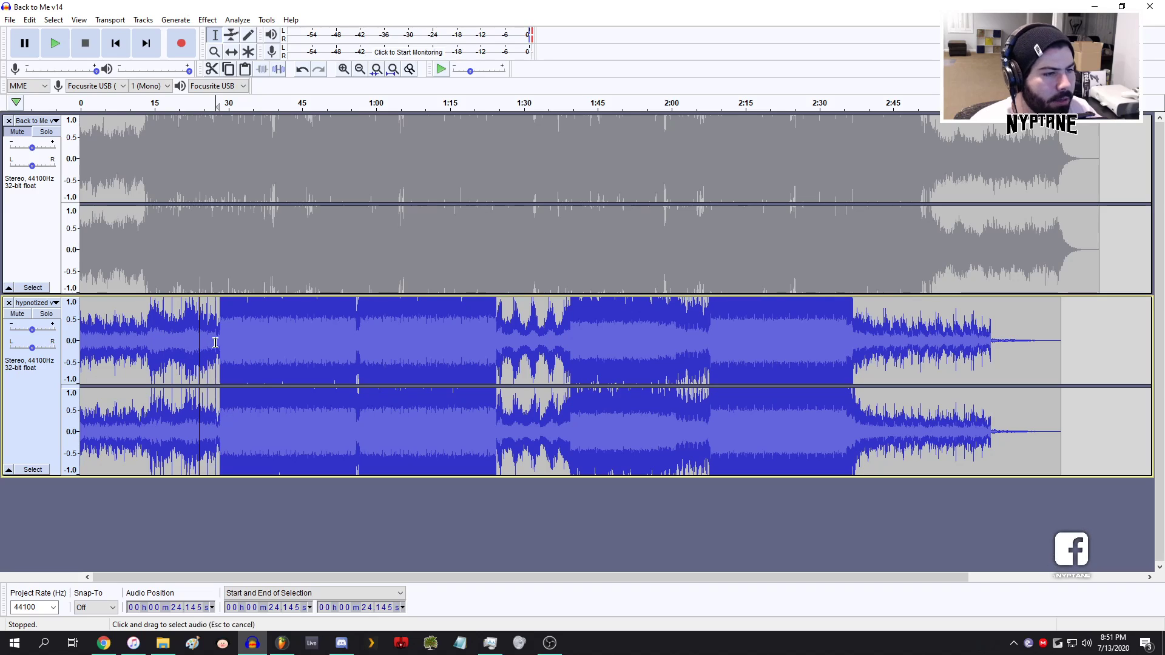
- Listen to the hypnotized track from about 21 seconds through its first drop, then stop playback
click(216, 364)
click(213, 335)
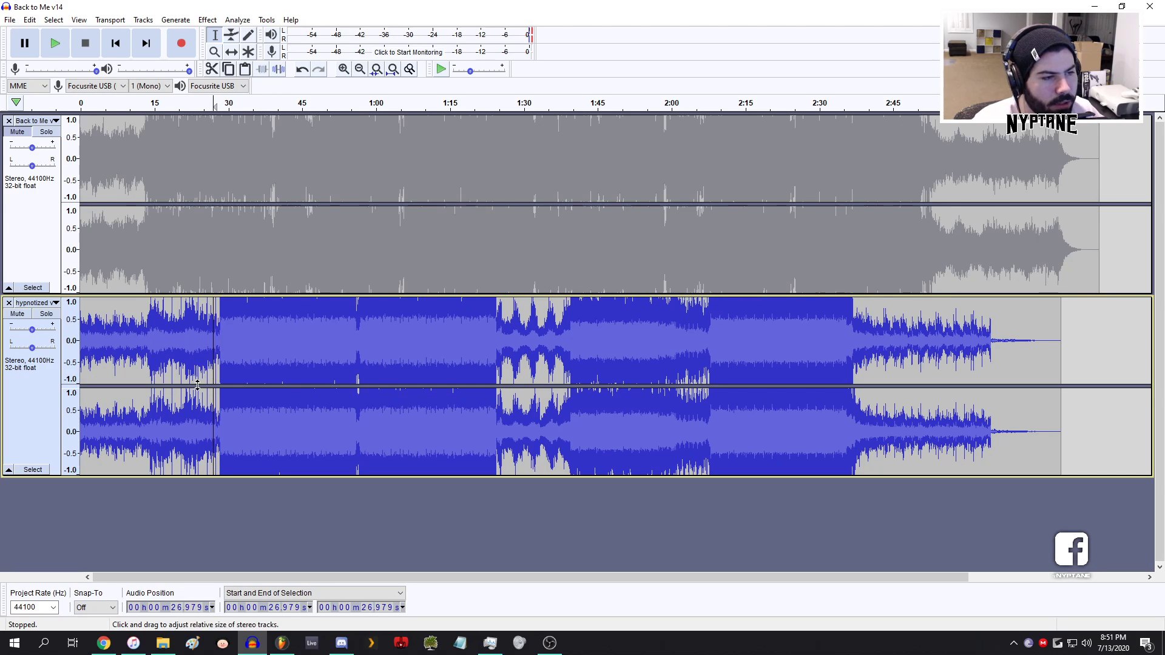
click(149, 331)
click(185, 332)
key(space)
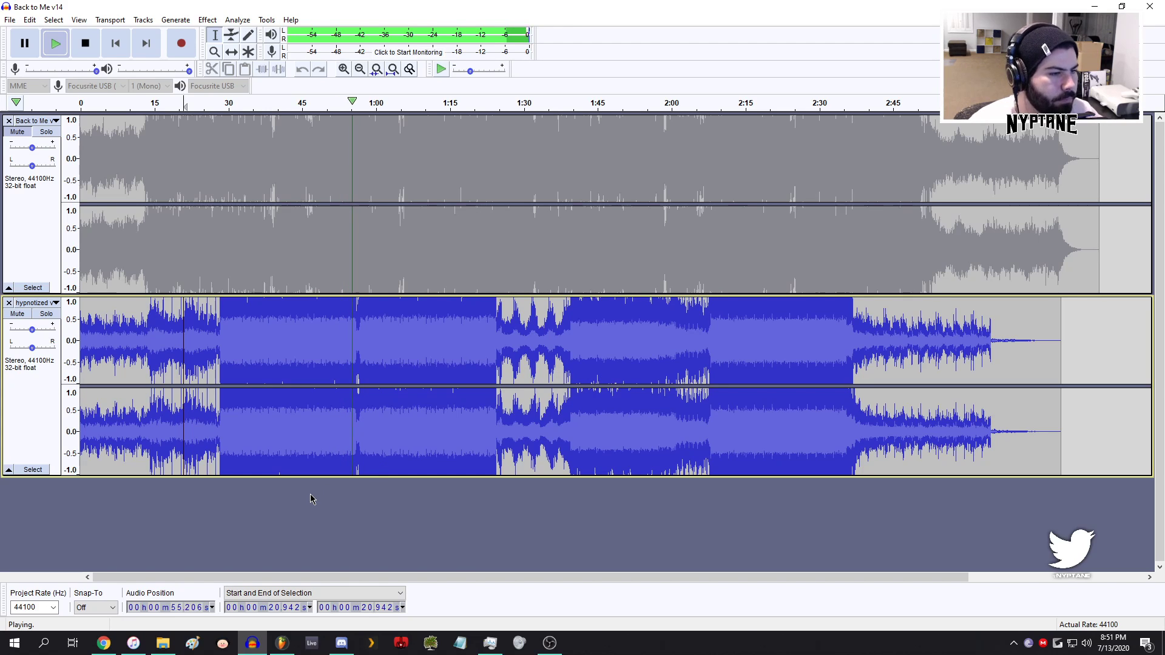
key(space)
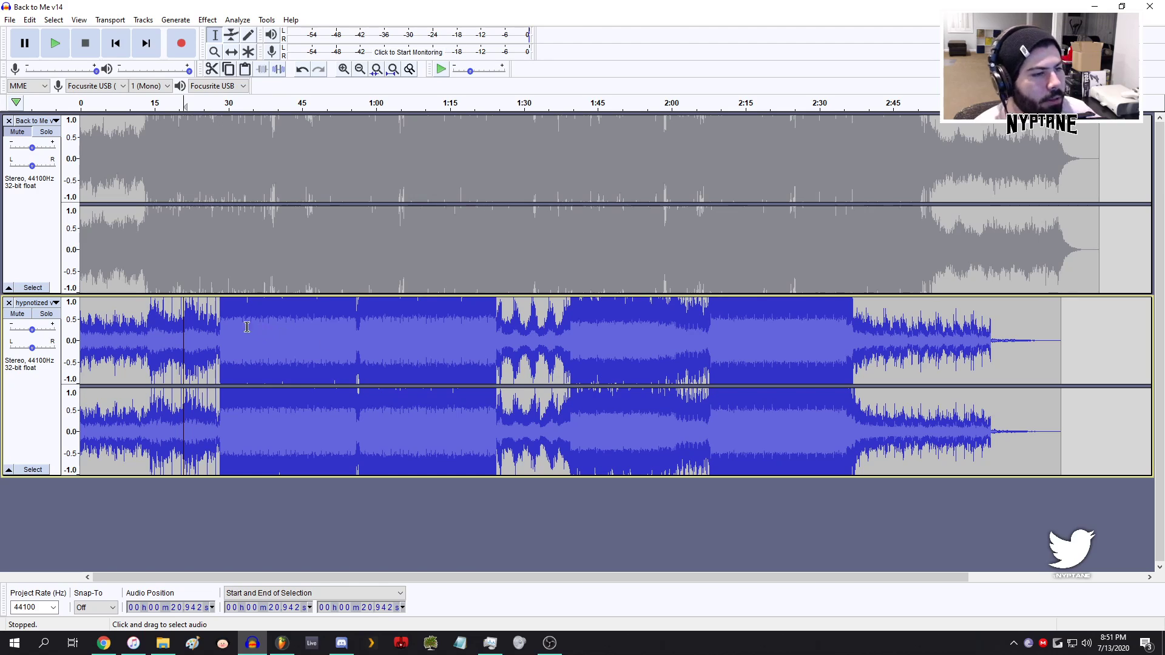
- Listen to the hypnotized track's second drop from about 2:07, then stop playback
click(218, 319)
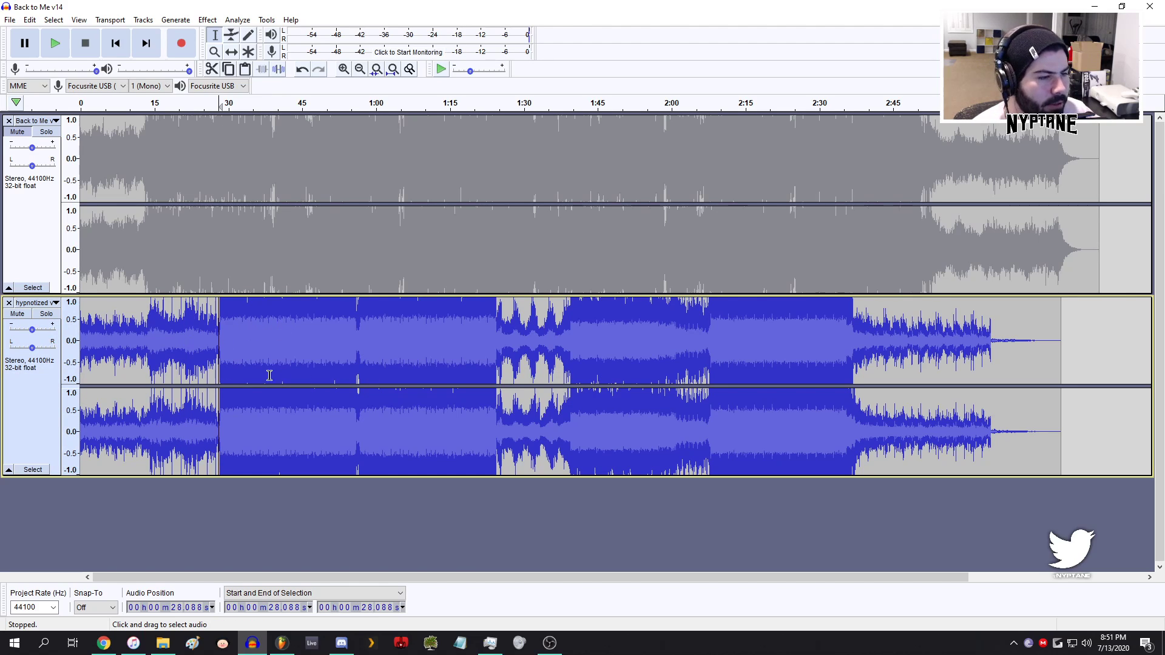
click(703, 337)
click(706, 358)
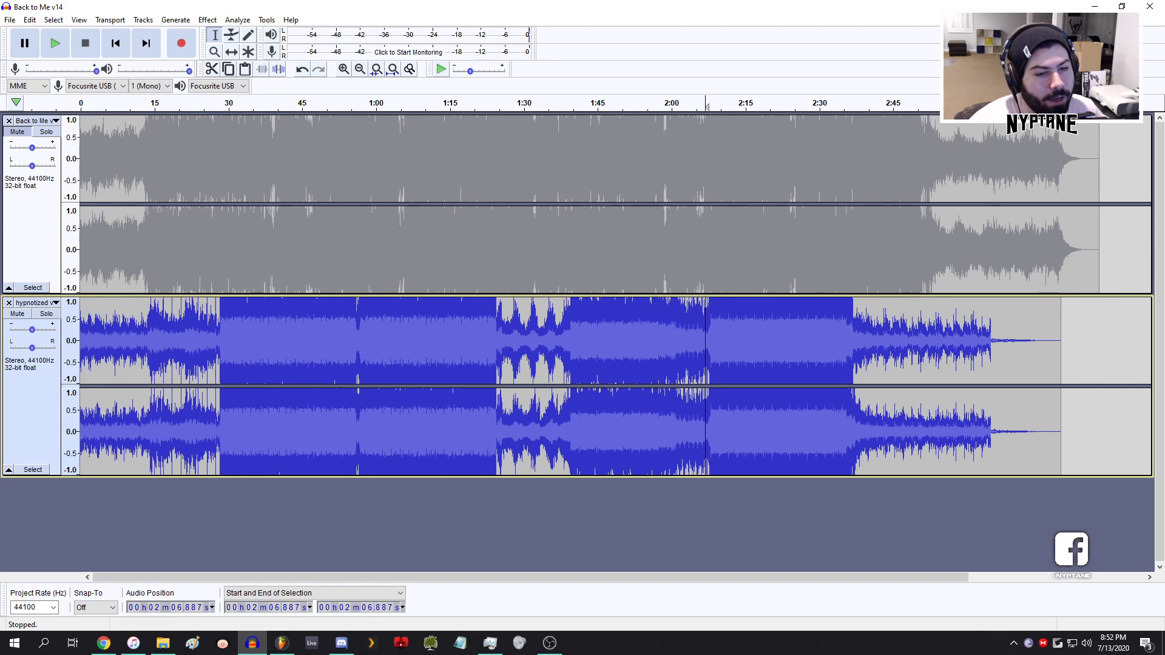
key(space)
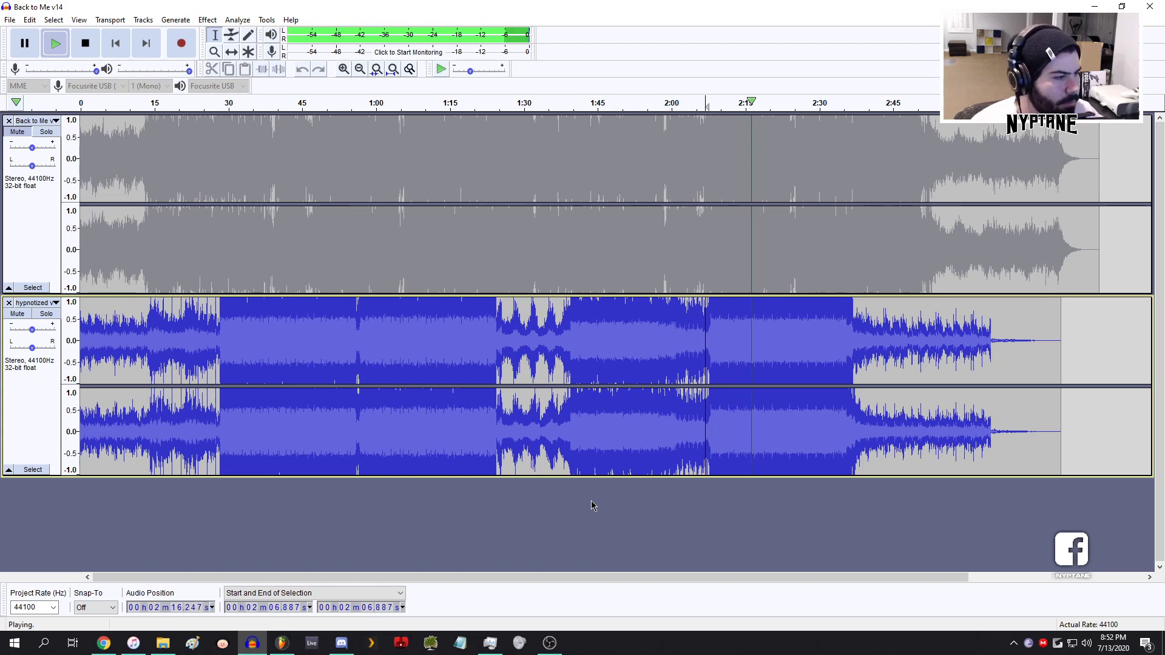
key(space)
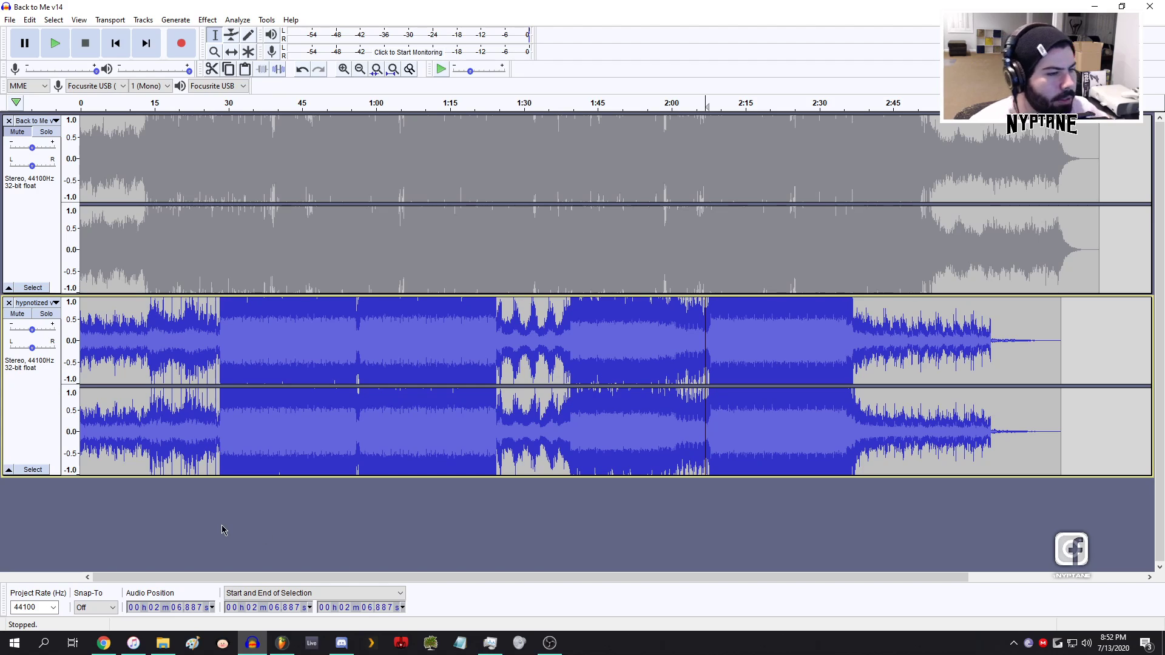
- Switch back to FL Studio and show the channel rack
click(282, 643)
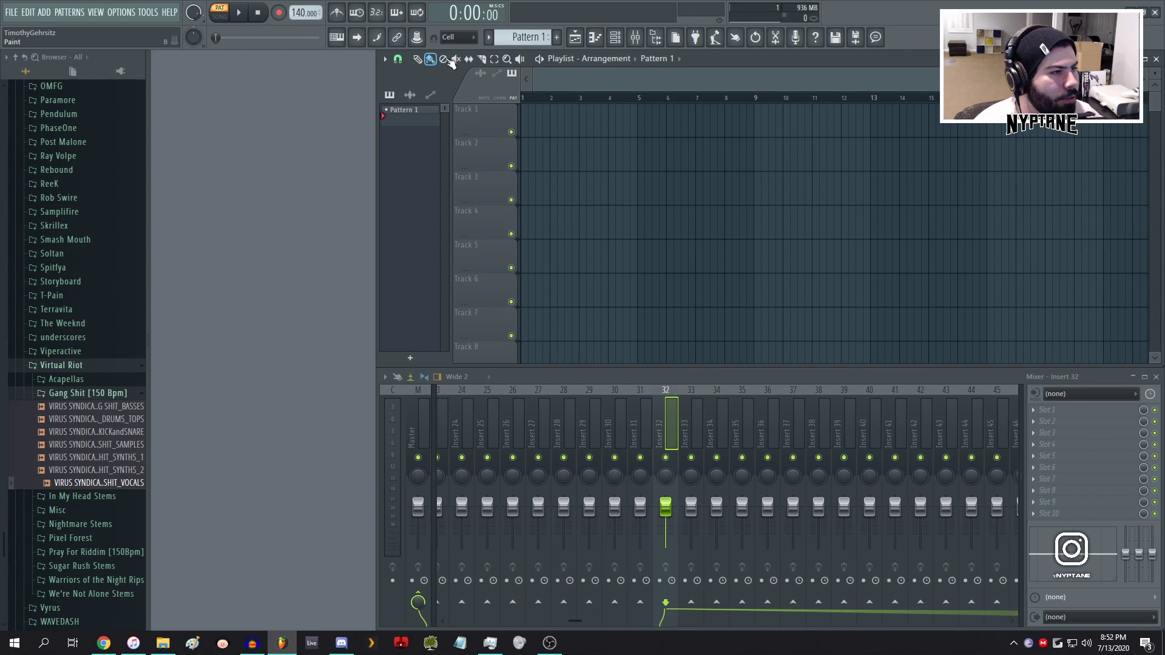
click(579, 43)
click(581, 42)
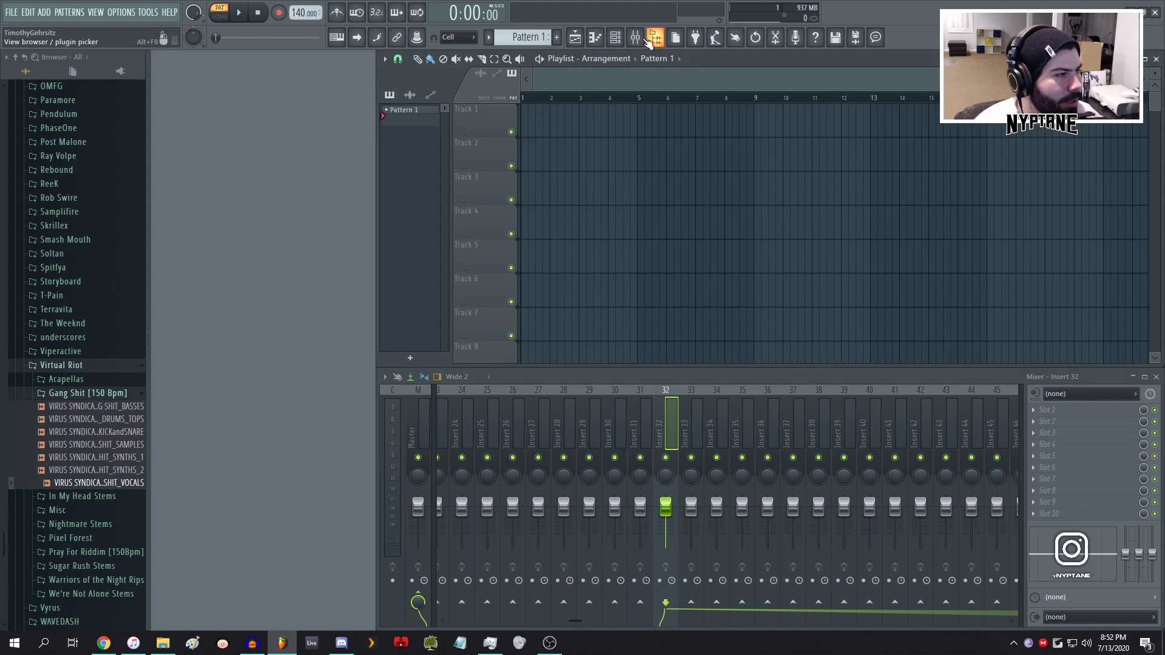
click(655, 40)
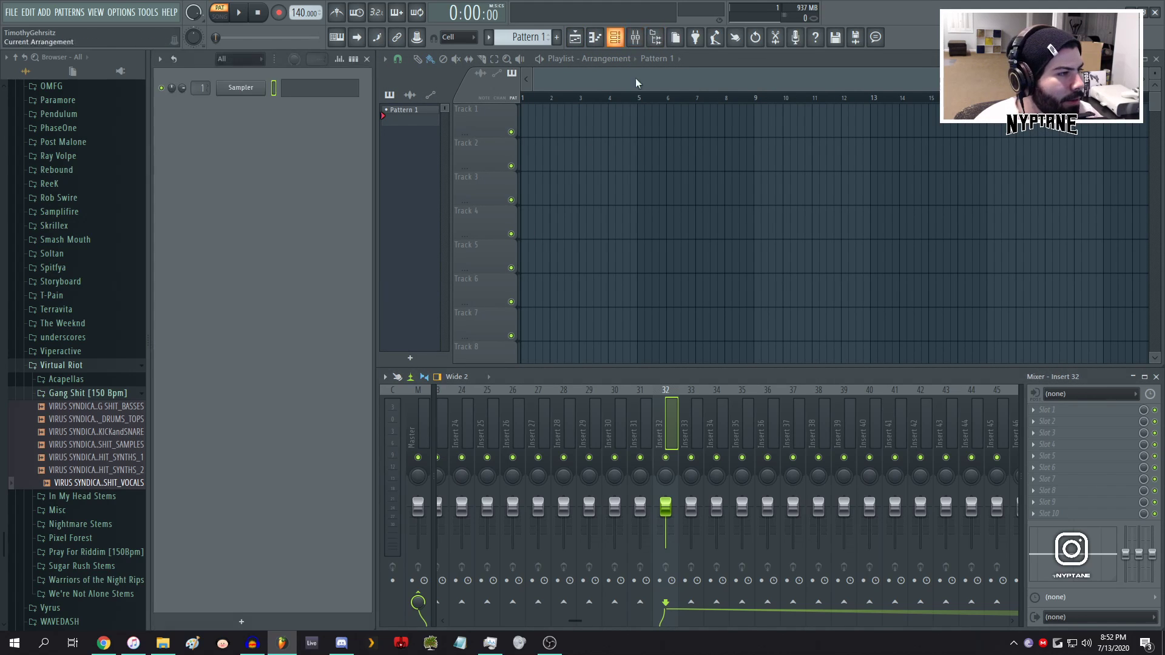
- Replace the default Sampler channel with Serum and move the synth window up to the top of the workspace
right_click(240, 90)
mouse_move(307, 193)
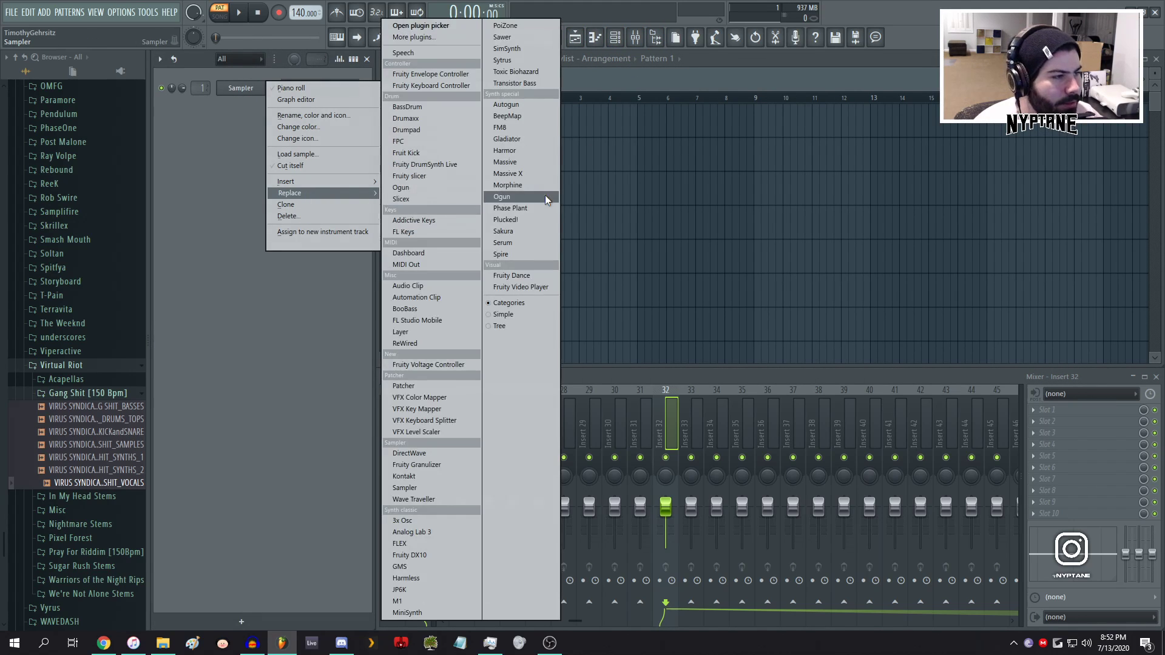
click(522, 243)
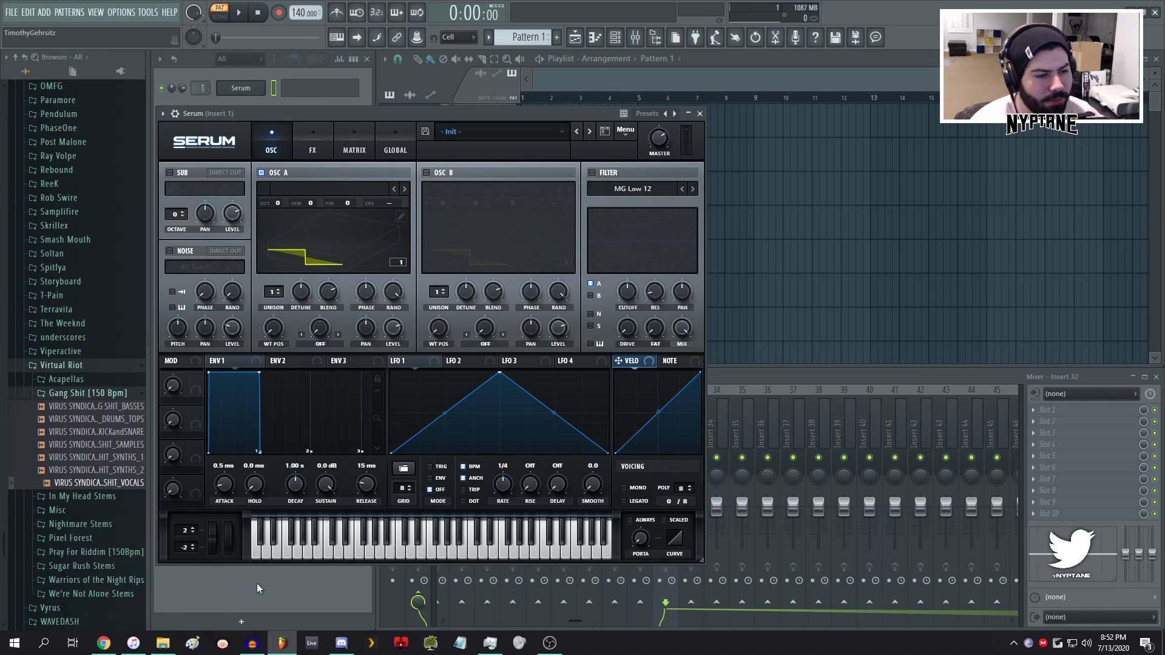
drag(330, 112, 323, 53)
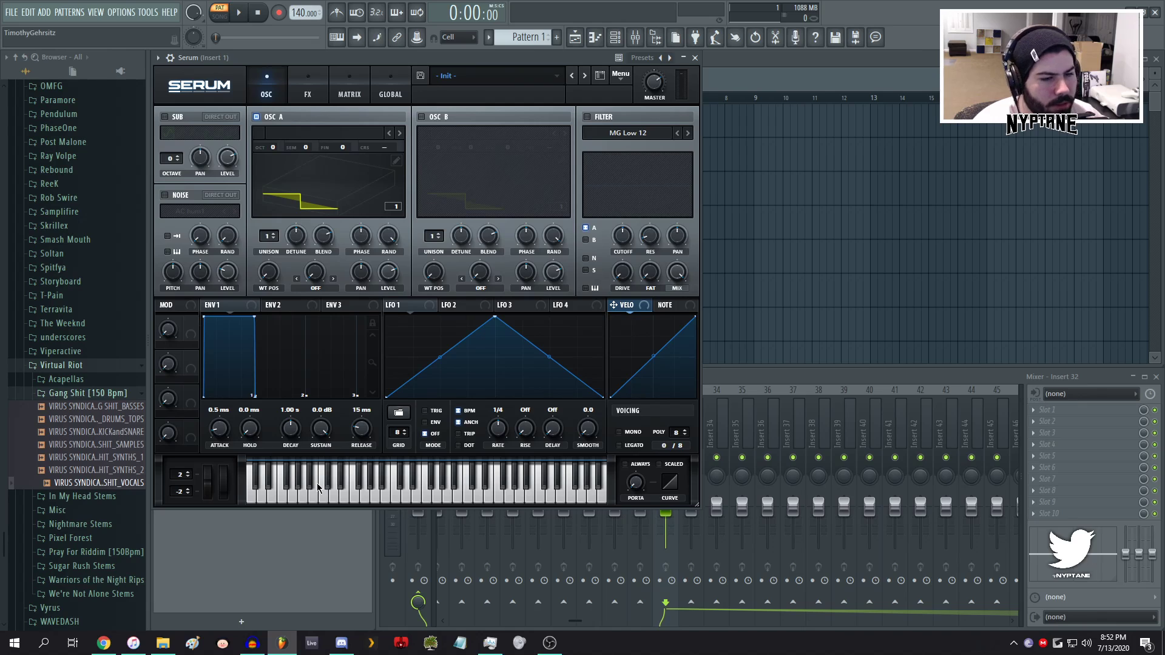
click(494, 76)
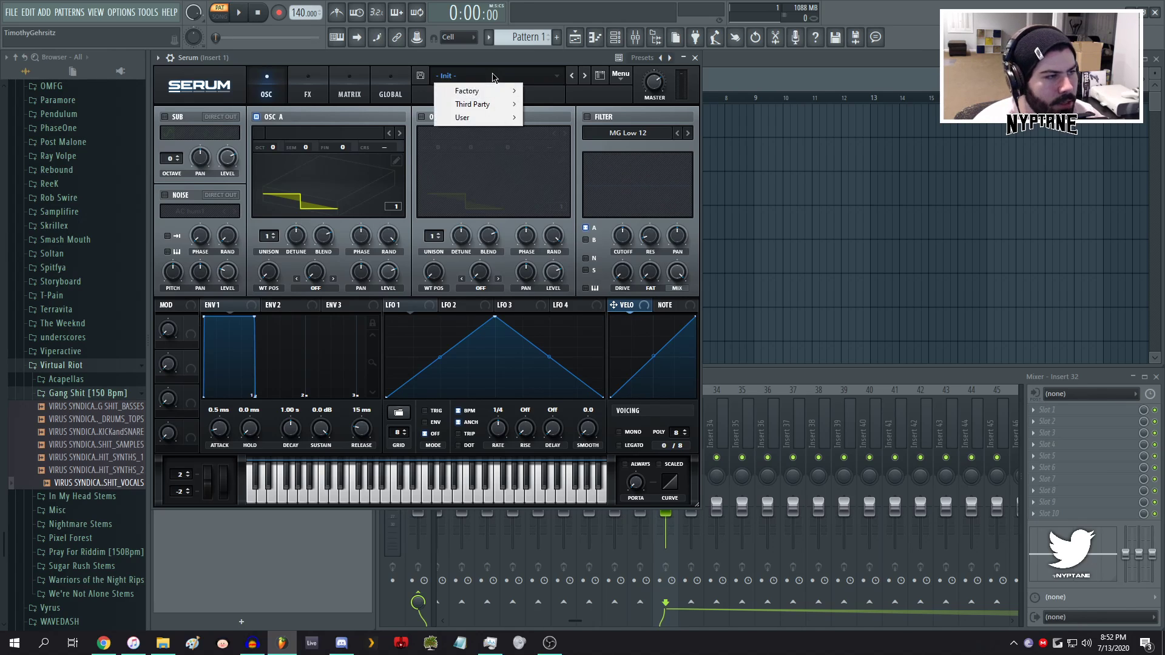
mouse_move(479, 117)
mouse_move(562, 231)
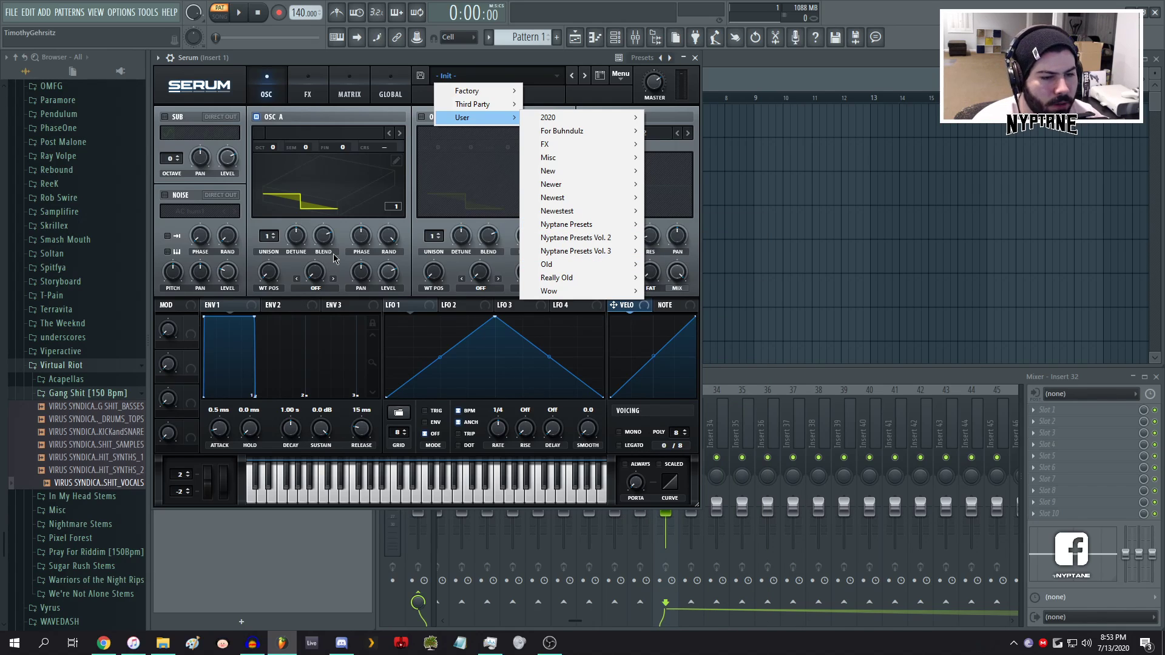
click(447, 62)
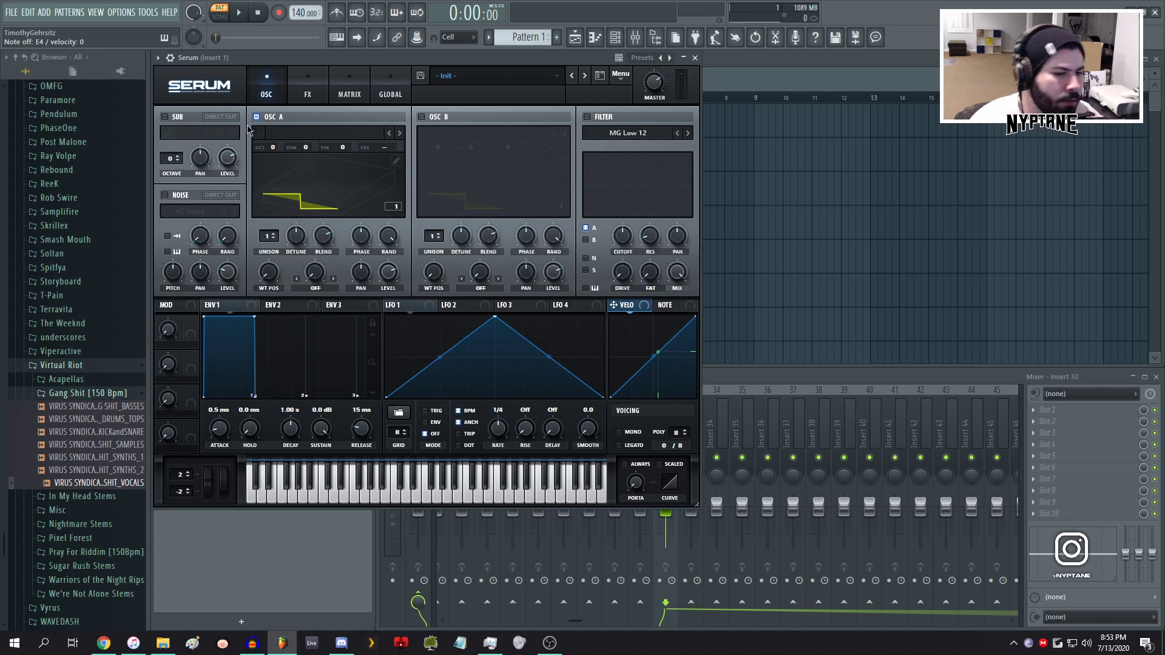
click(291, 137)
click(337, 124)
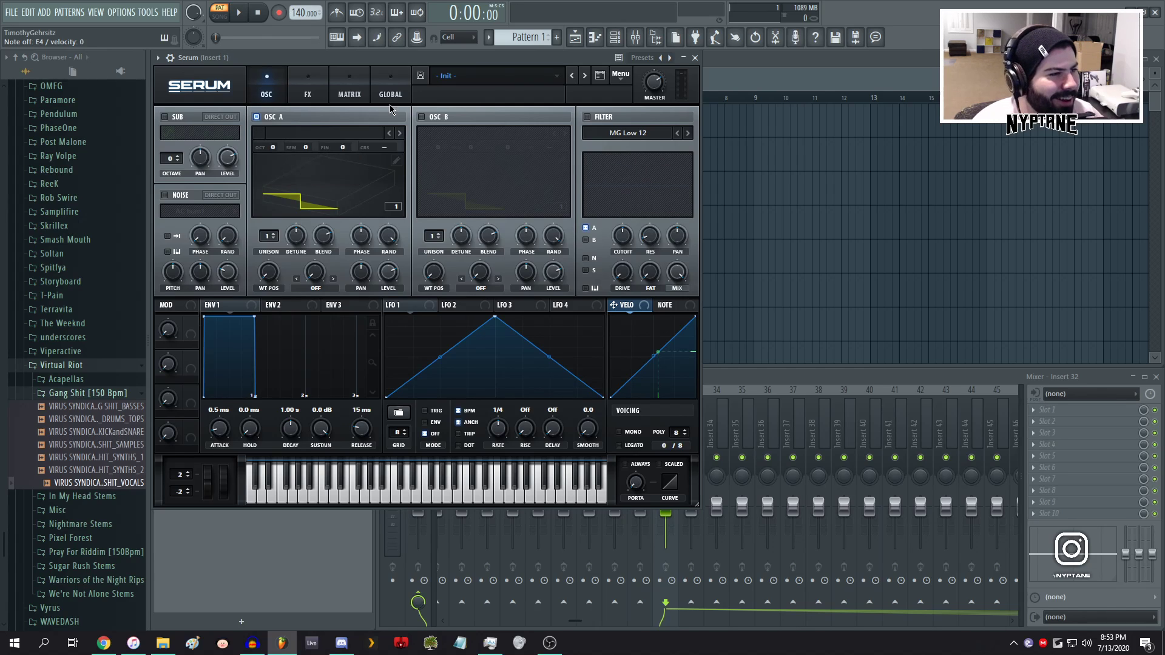
click(291, 131)
mouse_move(300, 147)
mouse_move(384, 147)
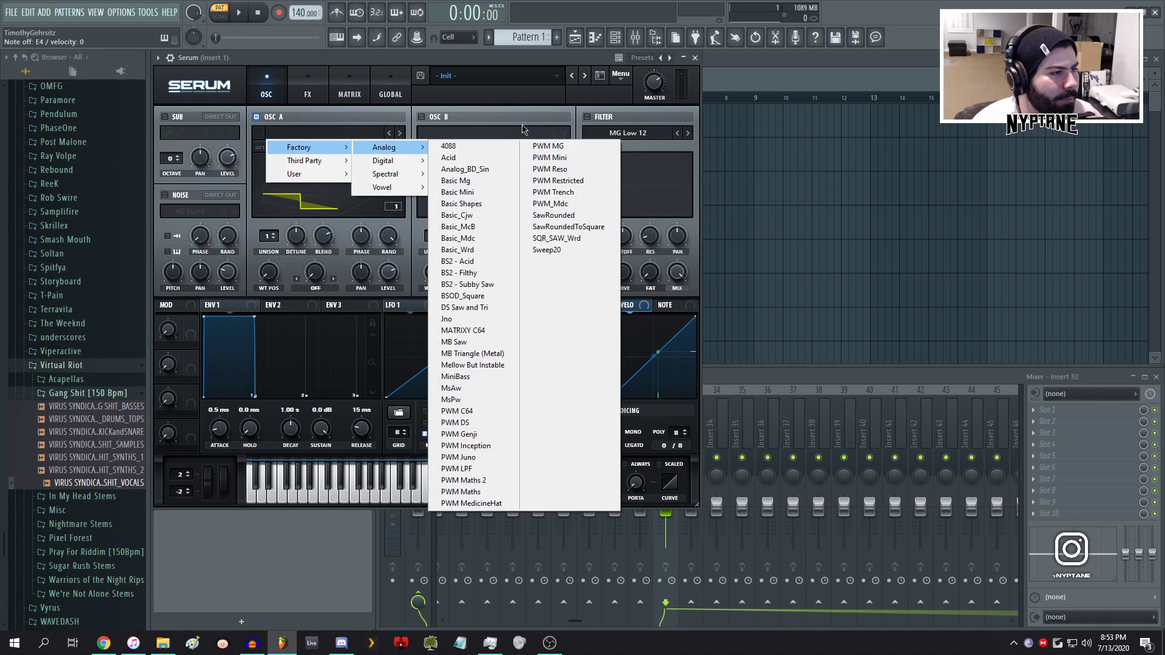
click(451, 65)
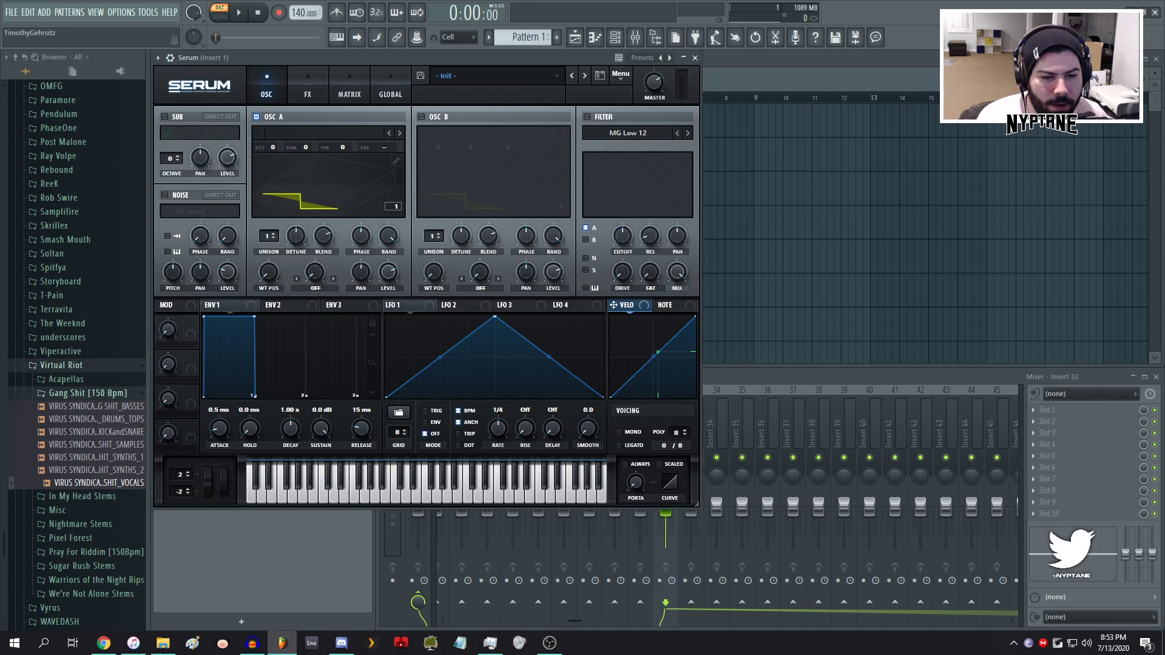
key(alt+Tab)
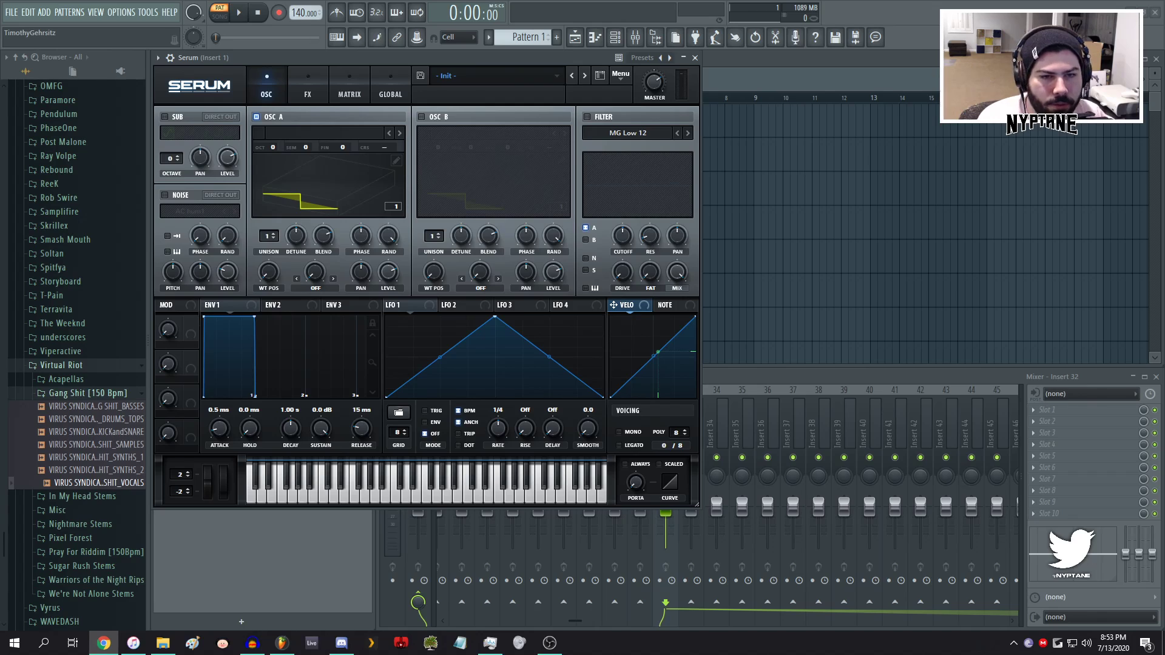
click(342, 643)
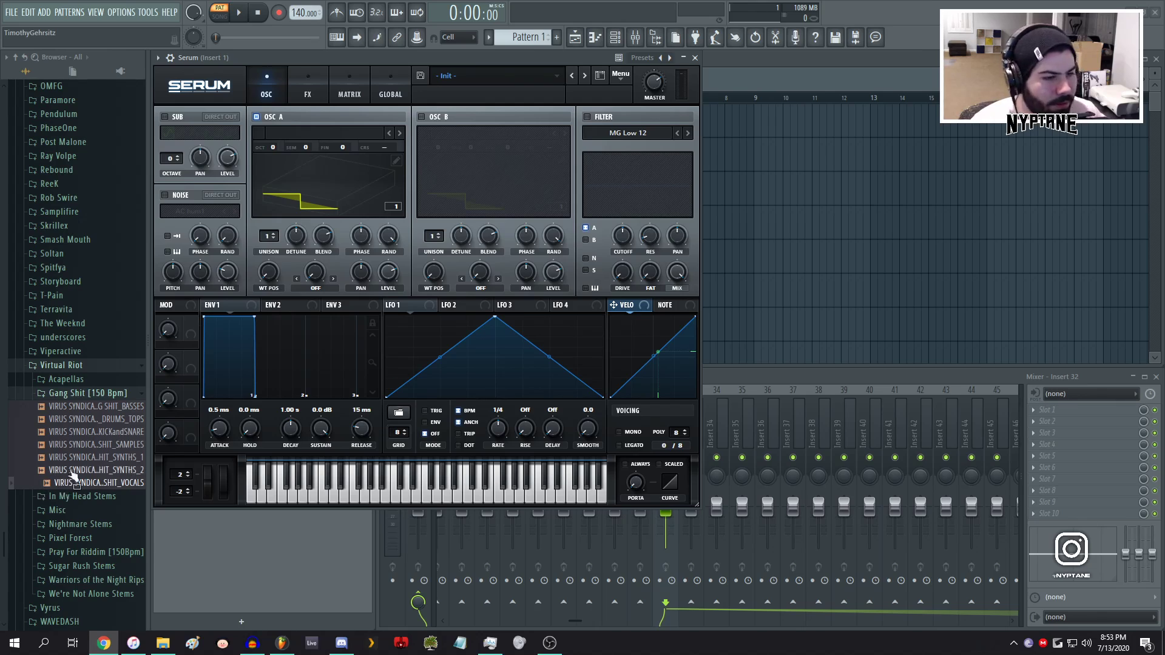
- Collapse the Virtual Riot folder in the sample browser
click(60, 365)
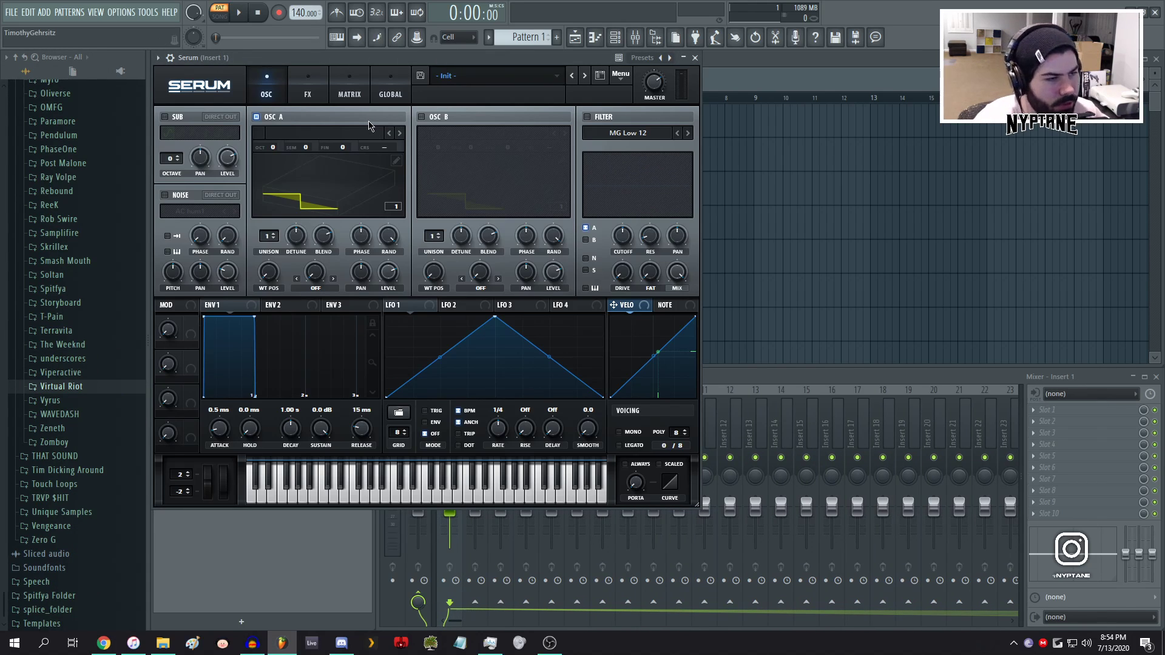
- Load the factory analog wavetable BSOD_Square into oscillator A
click(270, 135)
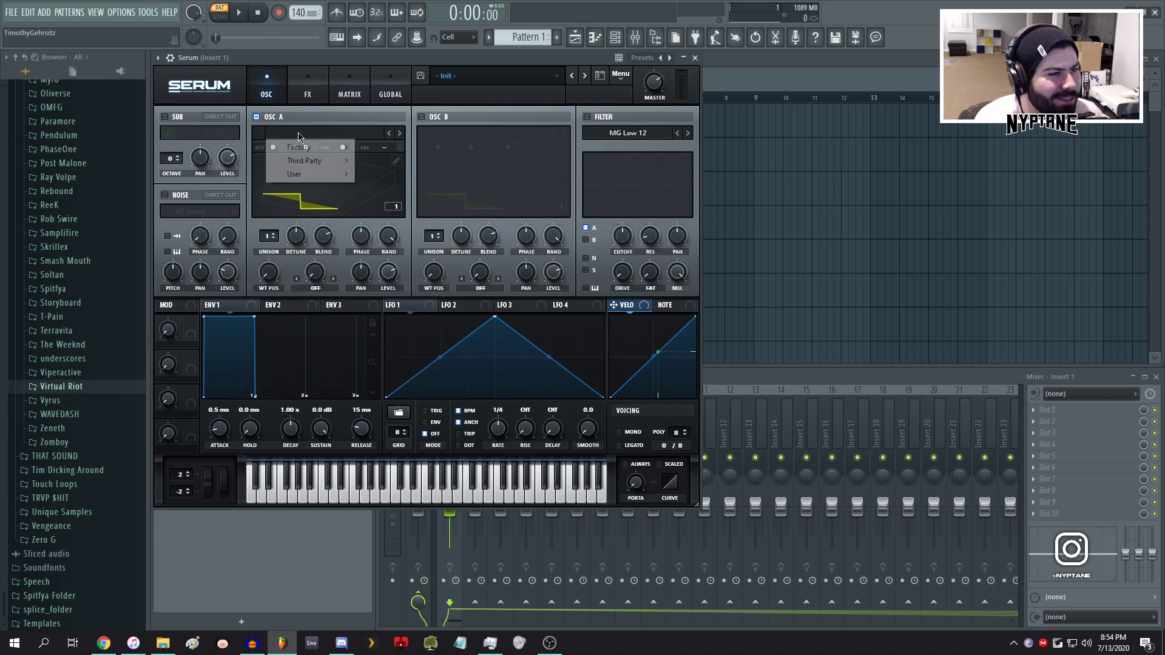
mouse_move(317, 175)
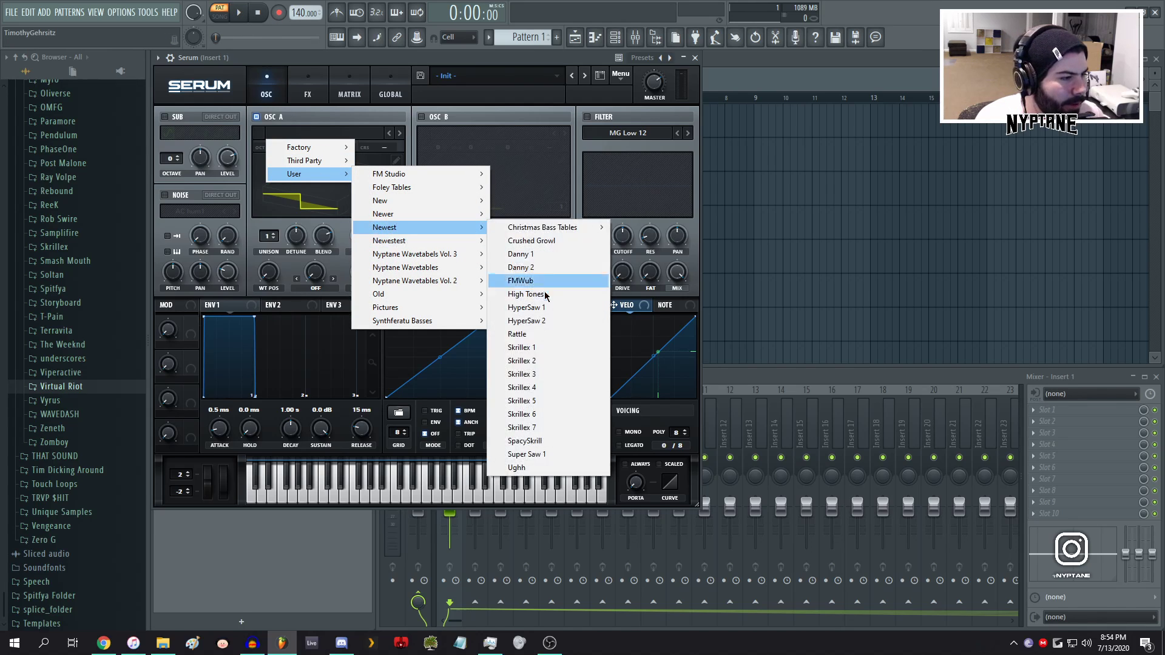
mouse_move(303, 147)
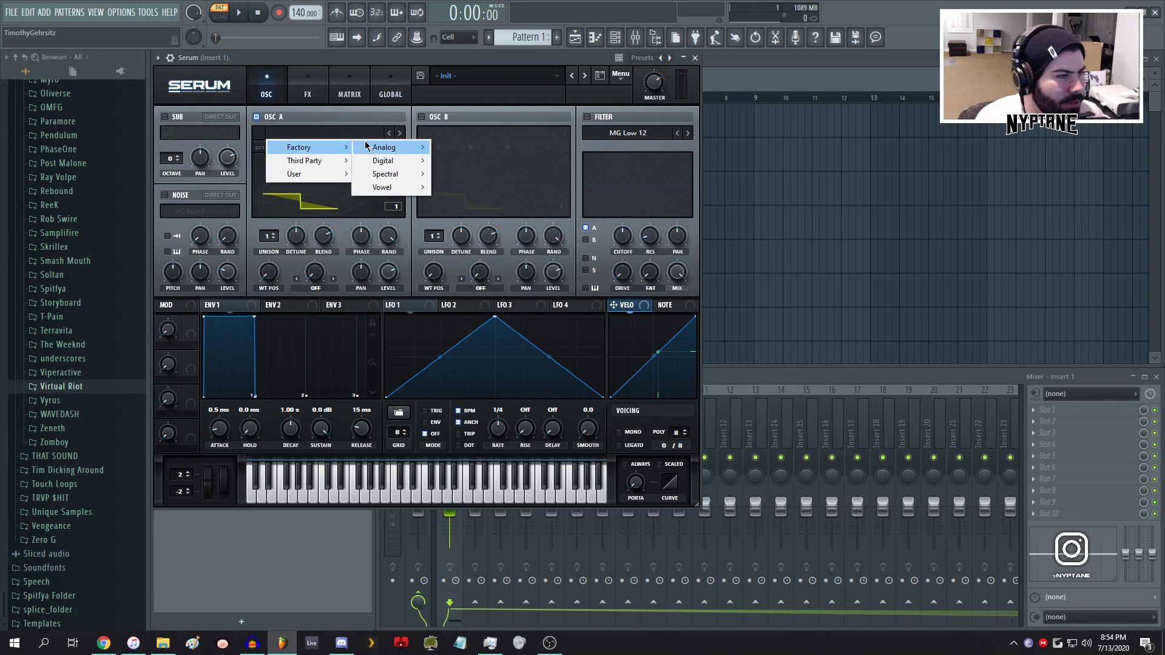
mouse_move(384, 147)
click(462, 296)
- Load the factory spectral wavetable Oddpass [SN] into oscillator A at octave -2, with its wavetable position at 105
click(321, 133)
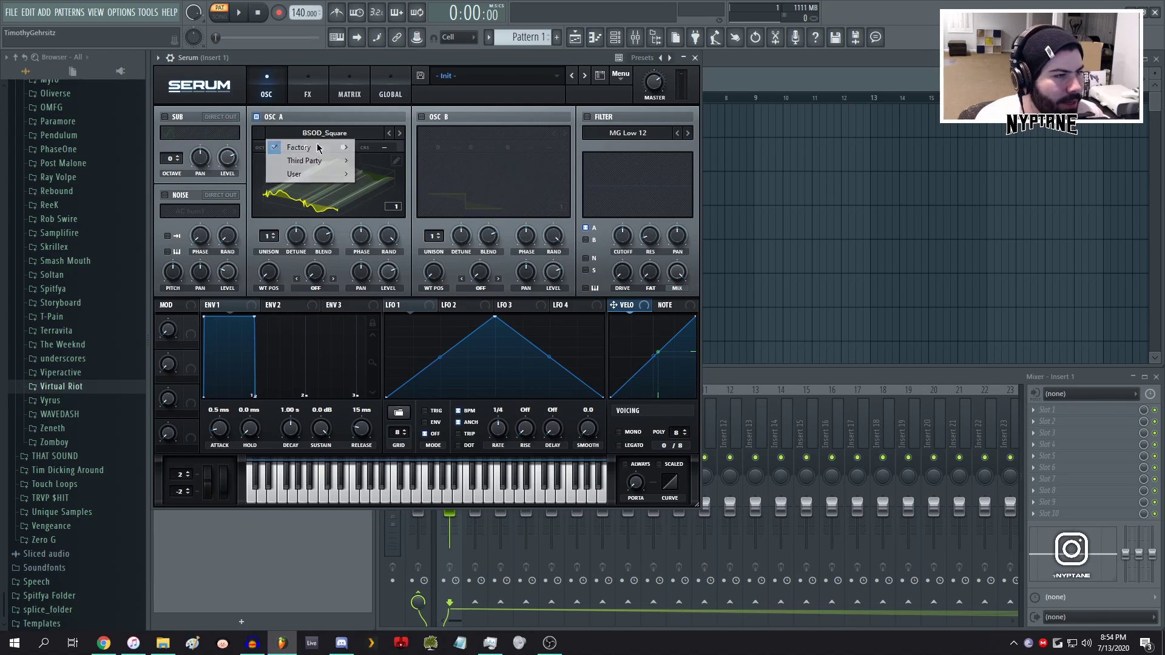
mouse_move(304, 148)
mouse_move(403, 174)
click(470, 361)
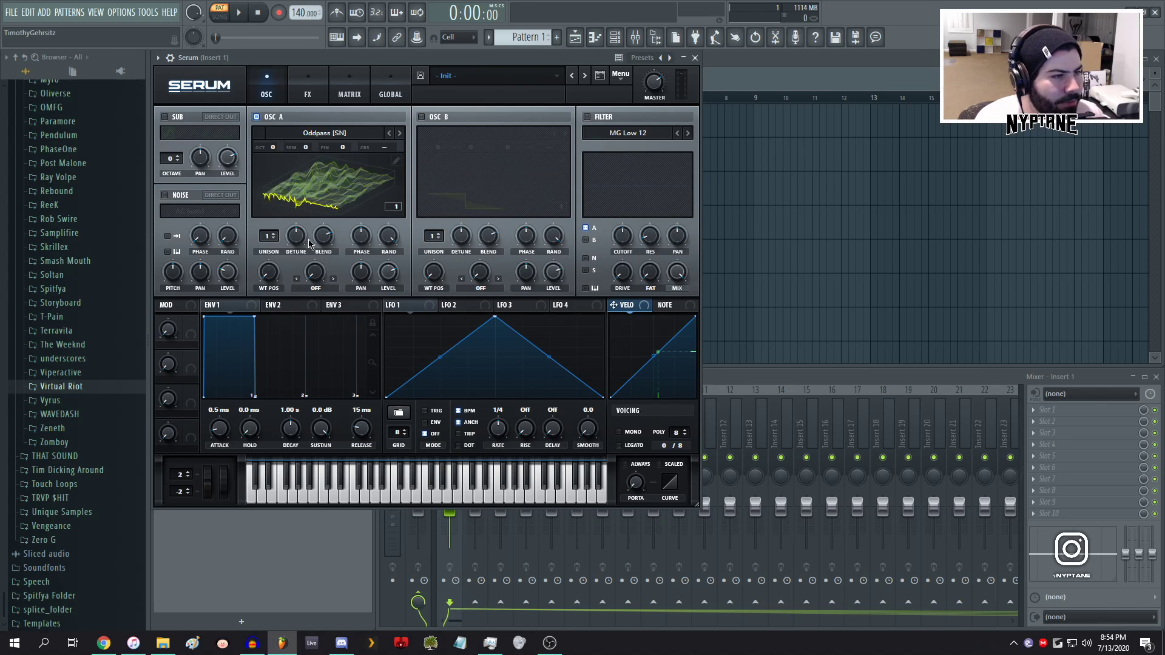
drag(271, 279, 315, 200)
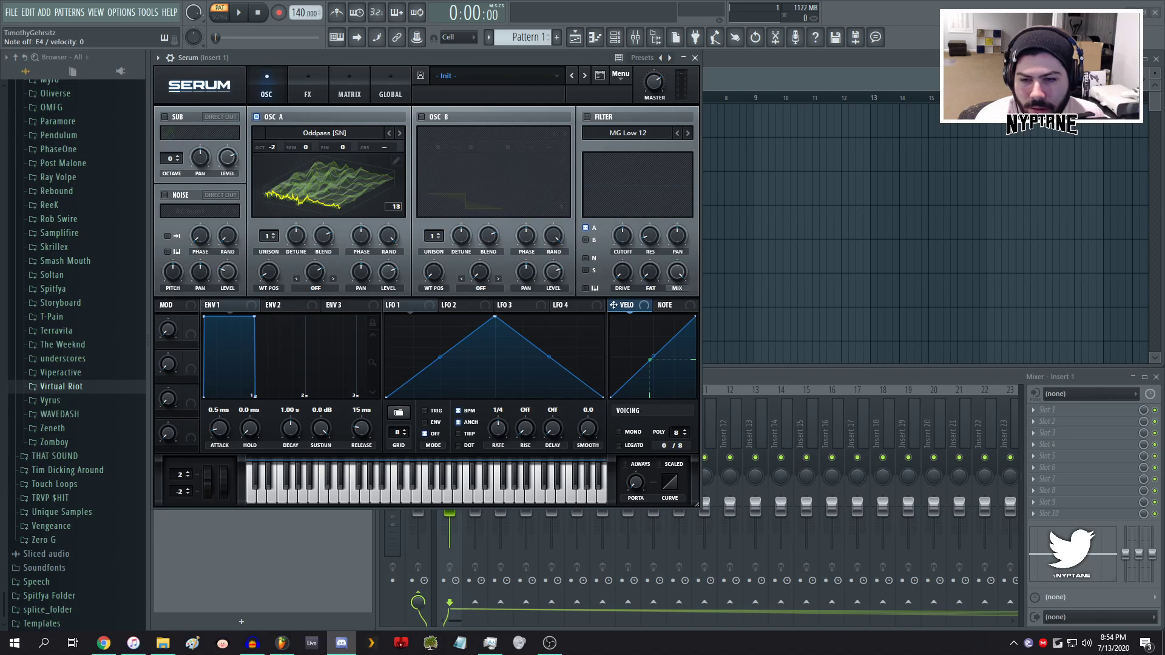
mouse_move(286, 201)
mouse_down()
mouse_move(286, 170)
mouse_move(287, 187)
mouse_up()
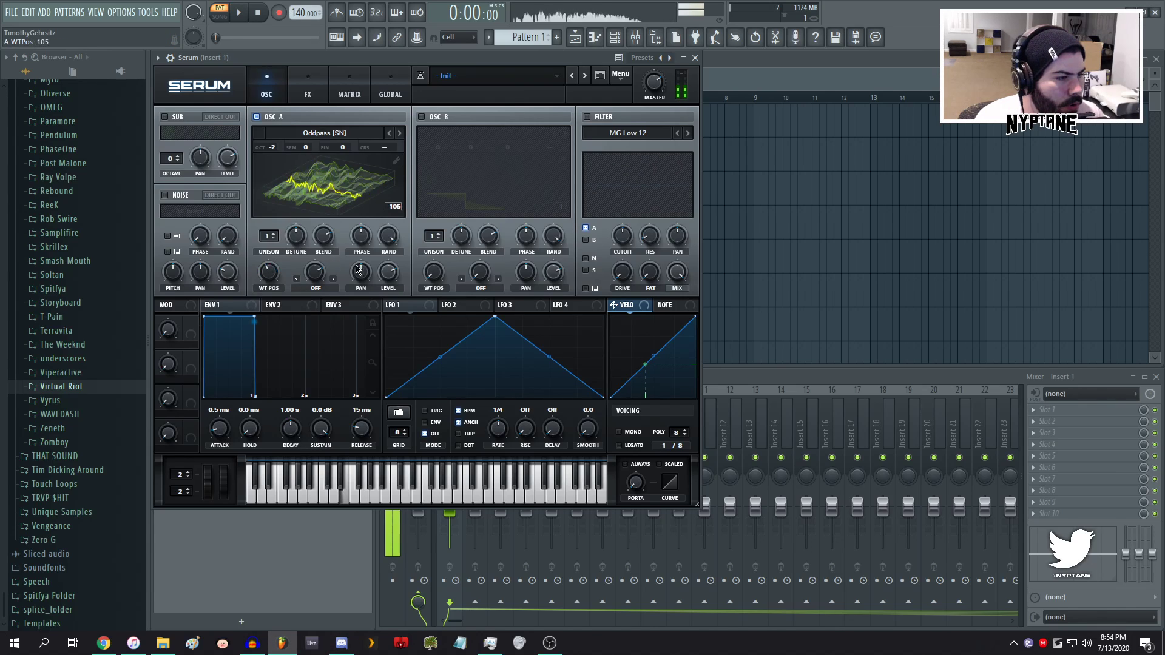
- Modulate oscillator A's wavetable position with LFO 1 at a 1/2 rate and a modulation amount of 25
drag(389, 306, 269, 272)
drag(498, 428, 499, 450)
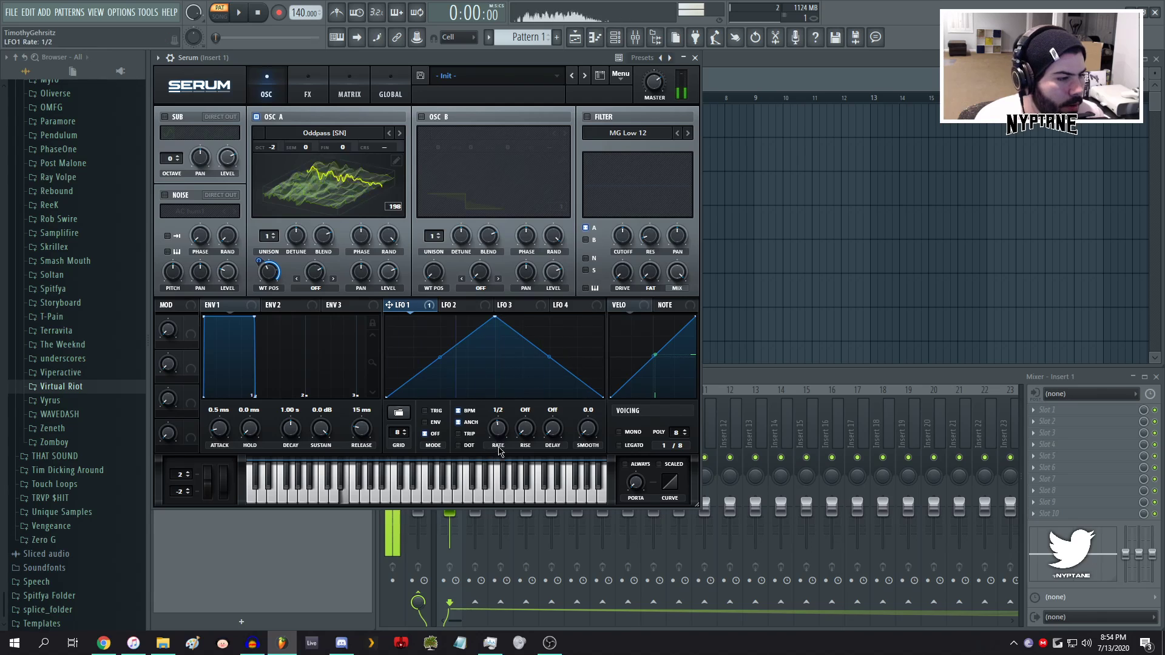
drag(267, 269, 256, 211)
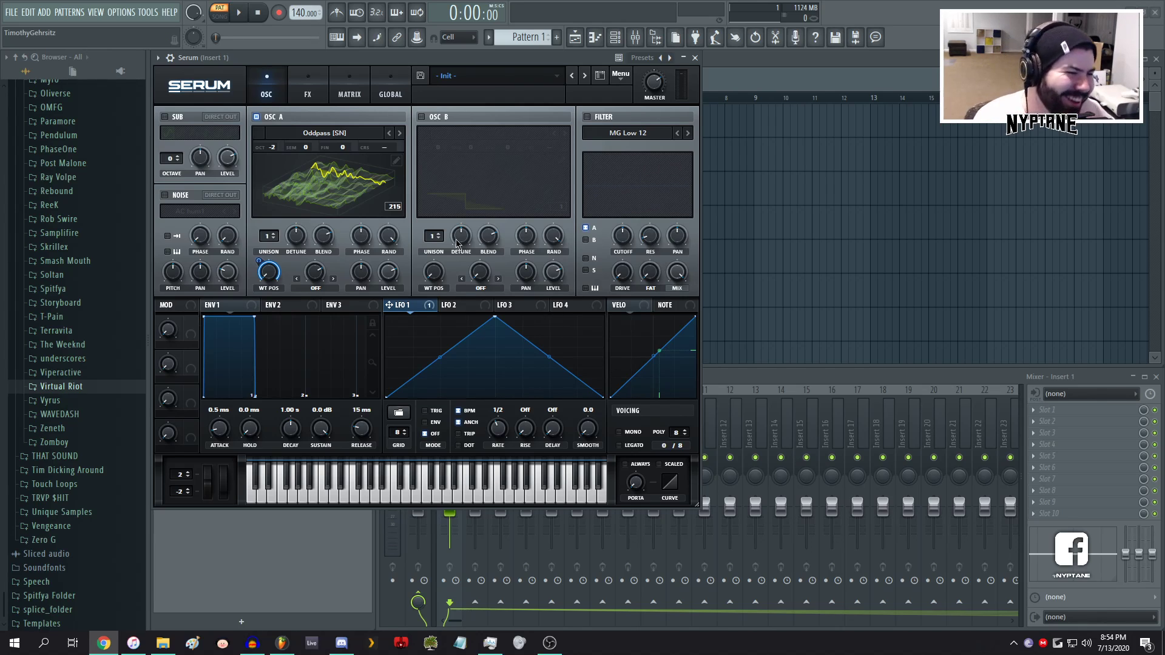
mouse_move(249, 290)
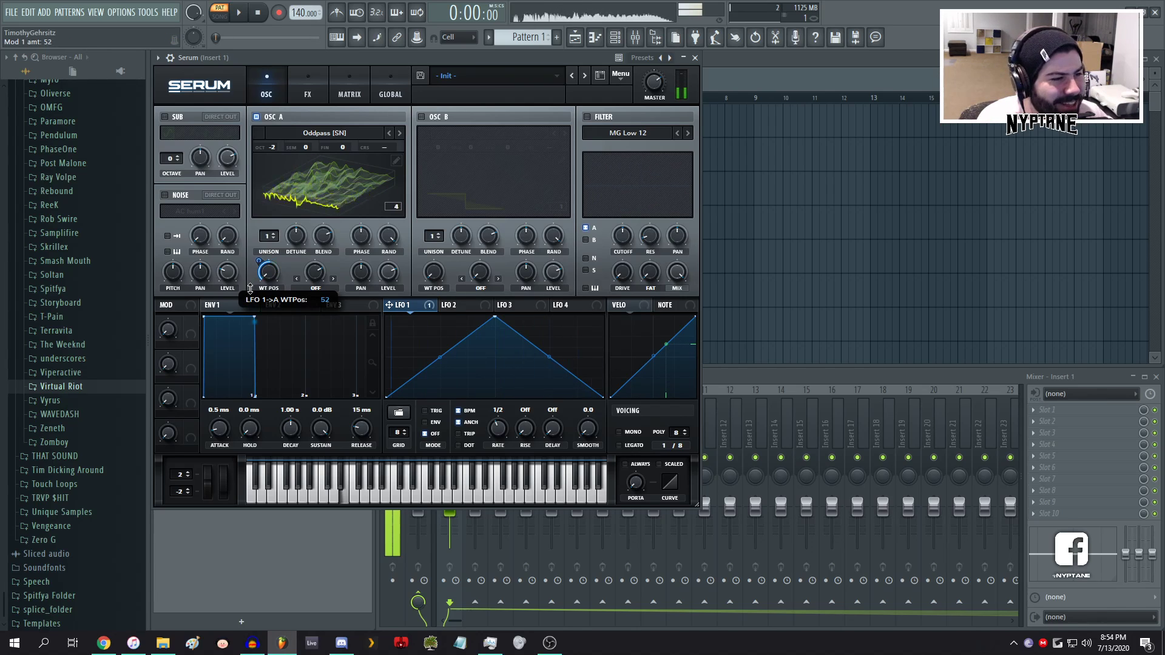
mouse_move(258, 261)
mouse_down()
mouse_move(272, 261)
mouse_move(280, 224)
mouse_move(258, 274)
mouse_up()
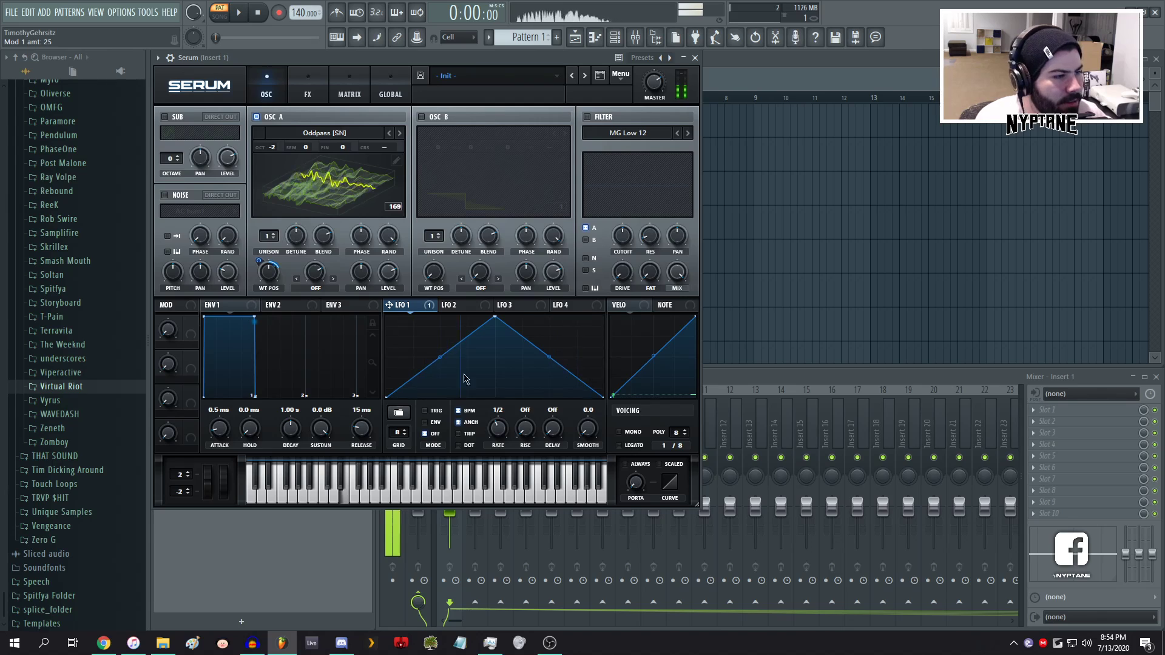
- Set oscillator A's warp mode to FM (from B) and enable oscillator B
click(314, 289)
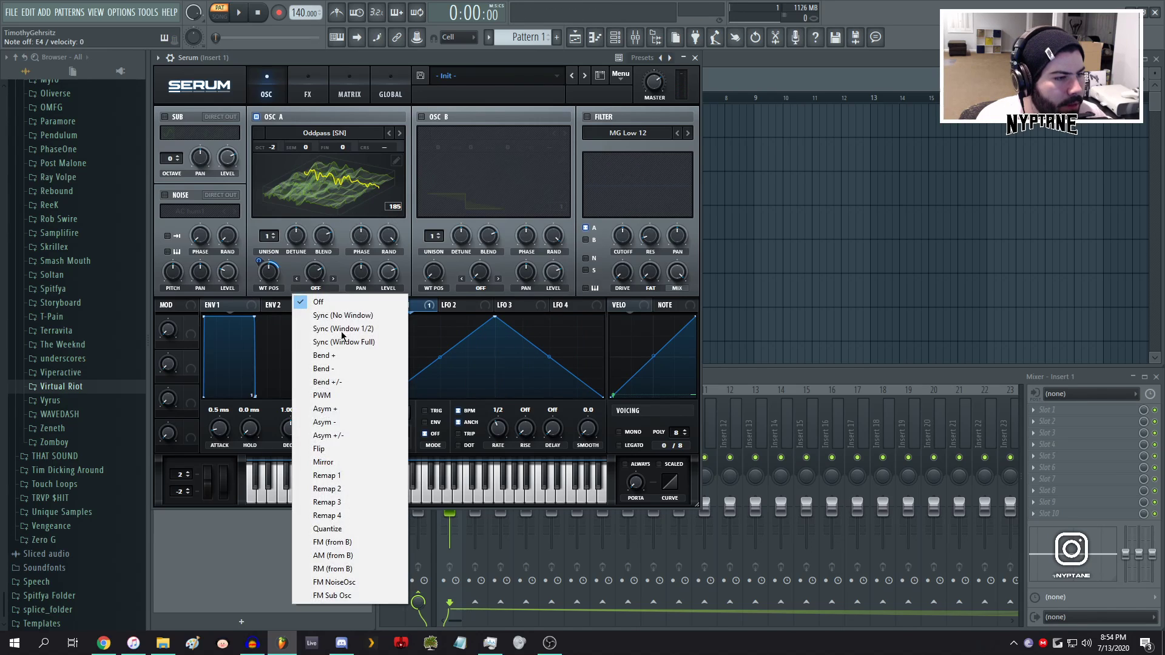
click(330, 542)
click(422, 117)
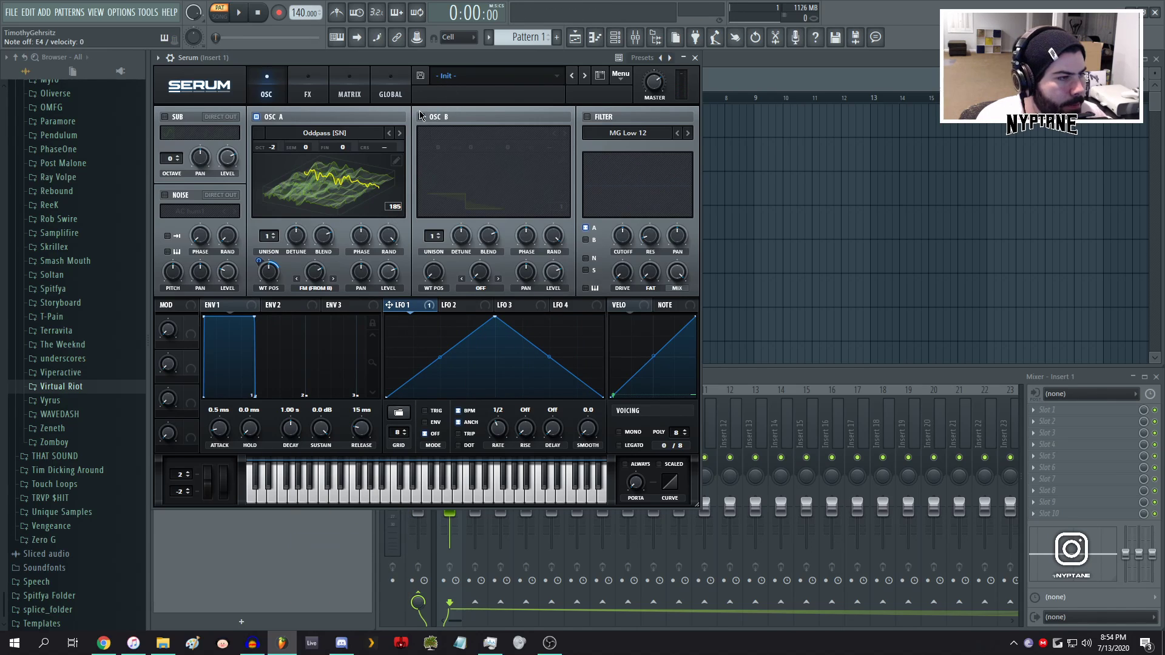
- Load the third-party wavetable Cymatics - Chill Table 04 into oscillator B and set its octave to -2
click(448, 132)
mouse_move(548, 160)
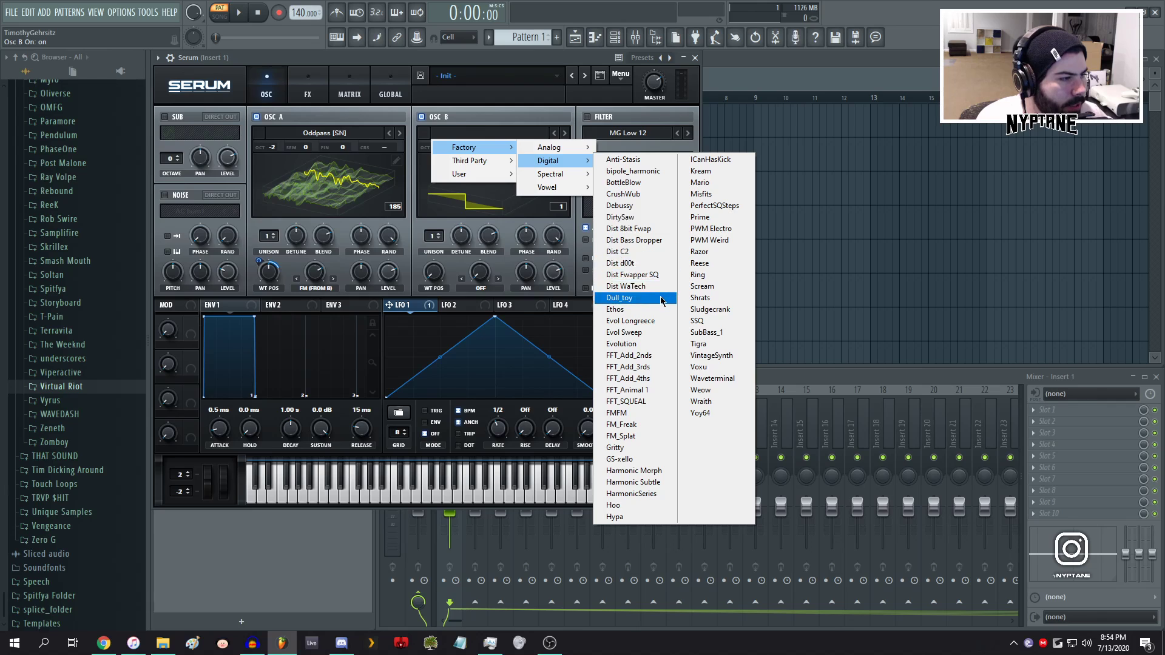
mouse_move(479, 161)
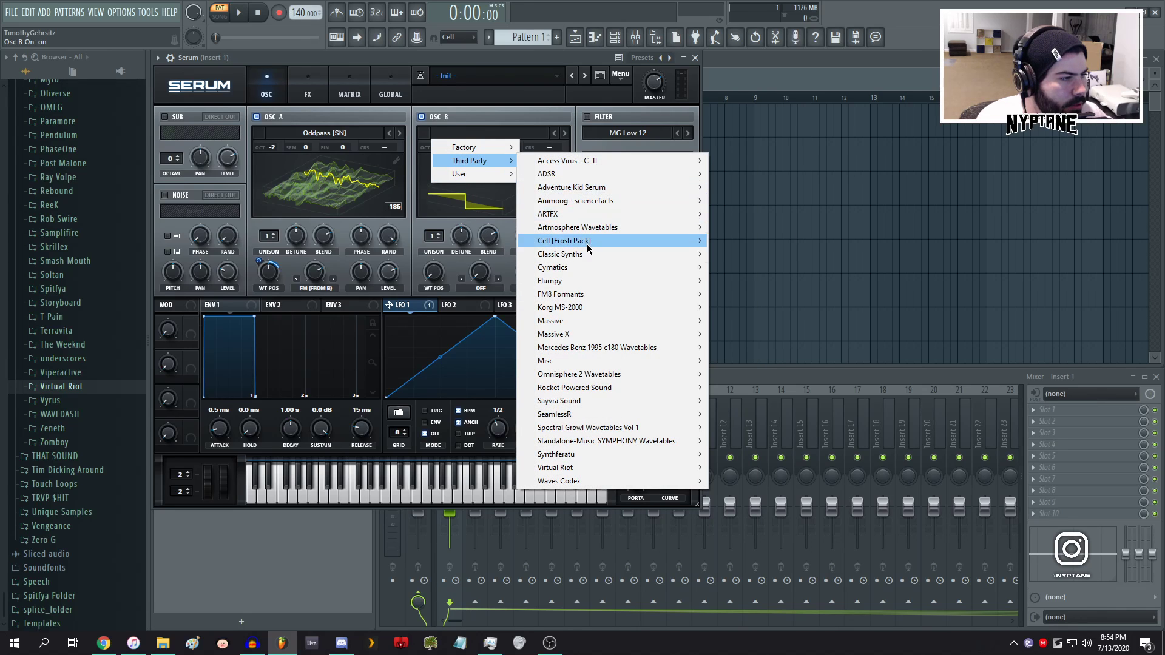
mouse_move(558, 270)
mouse_move(760, 328)
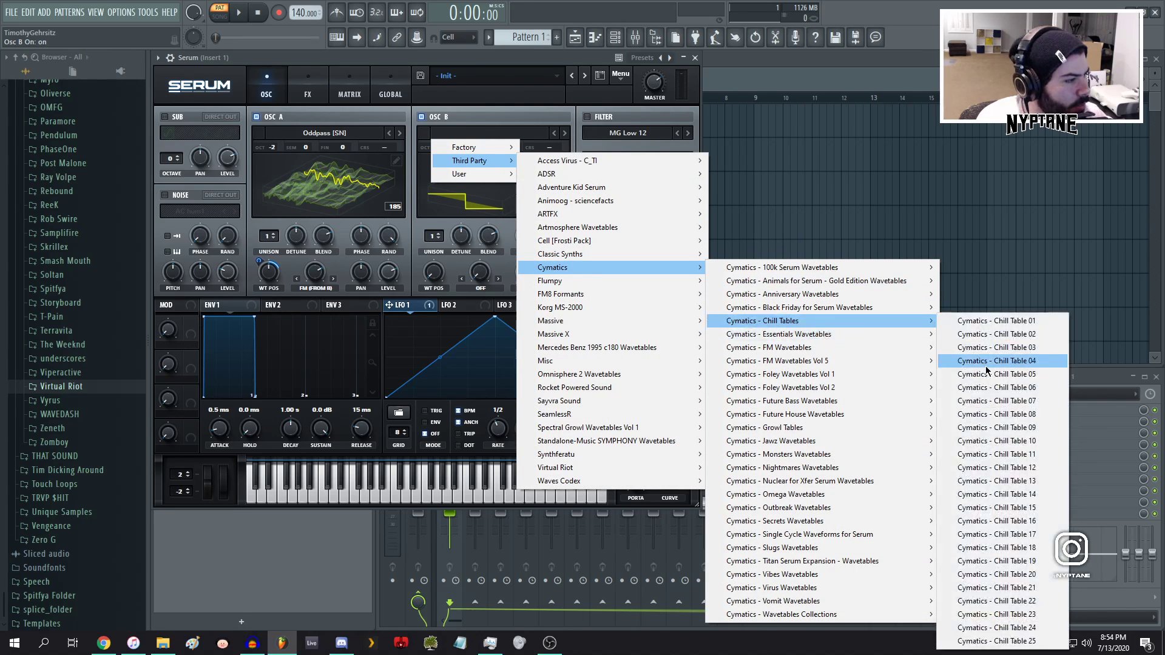
click(977, 361)
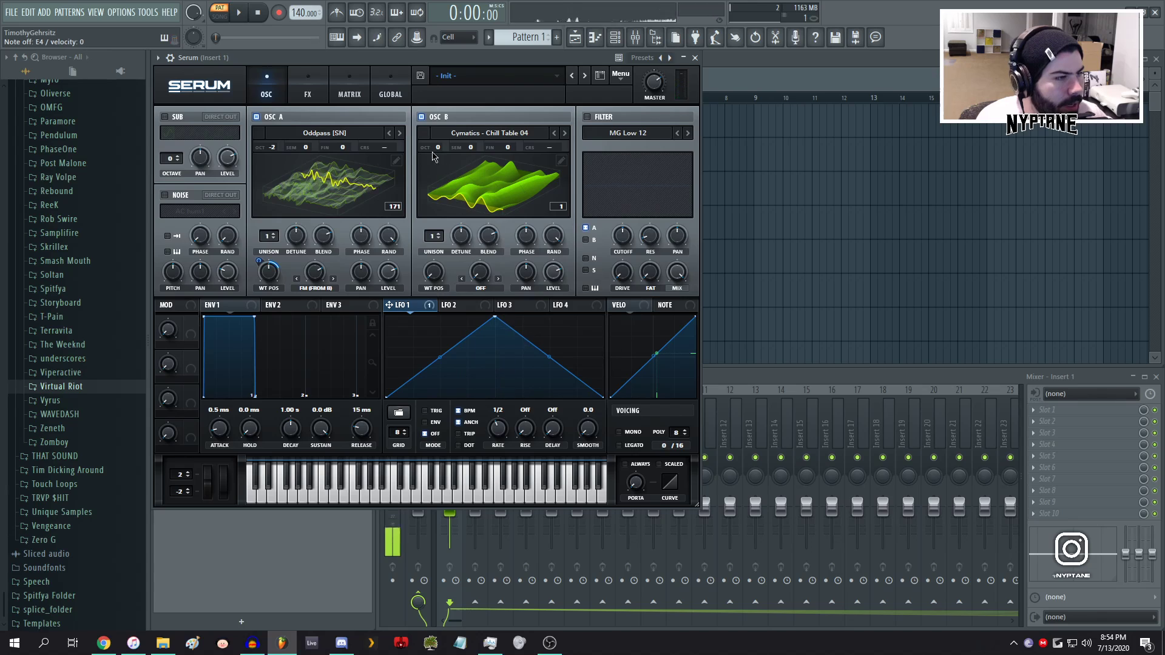
drag(437, 147, 423, 185)
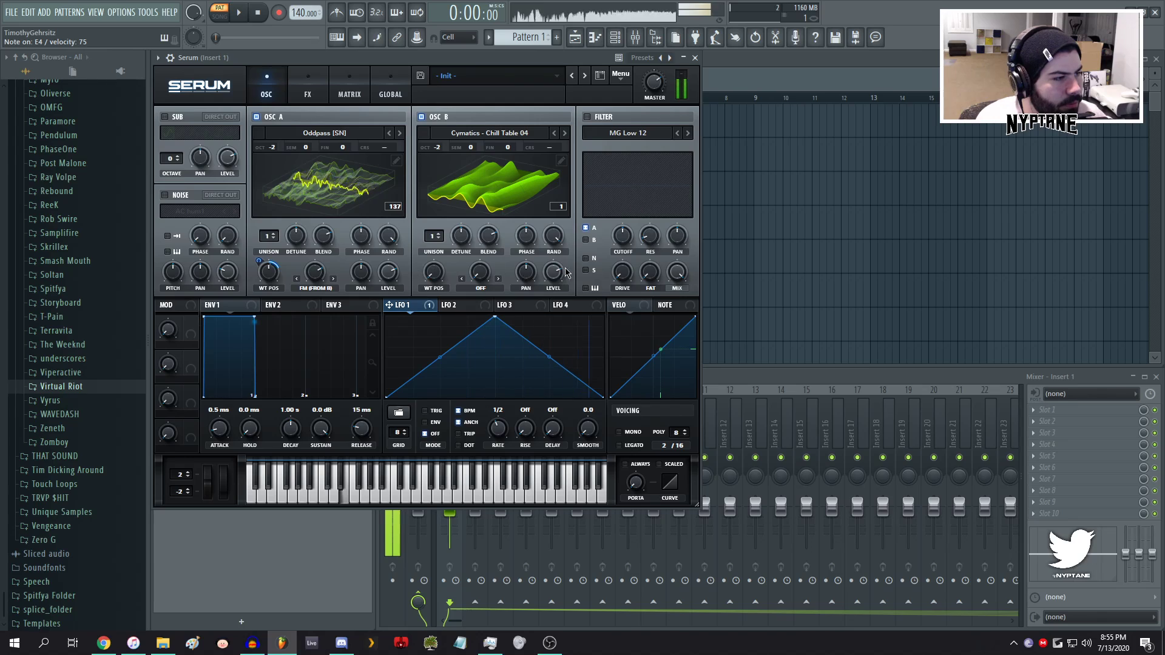
- Set oscillator B's level to 61% and modulate oscillator A's FM warp, set at 42%, with LFO 1
drag(567, 272, 509, 389)
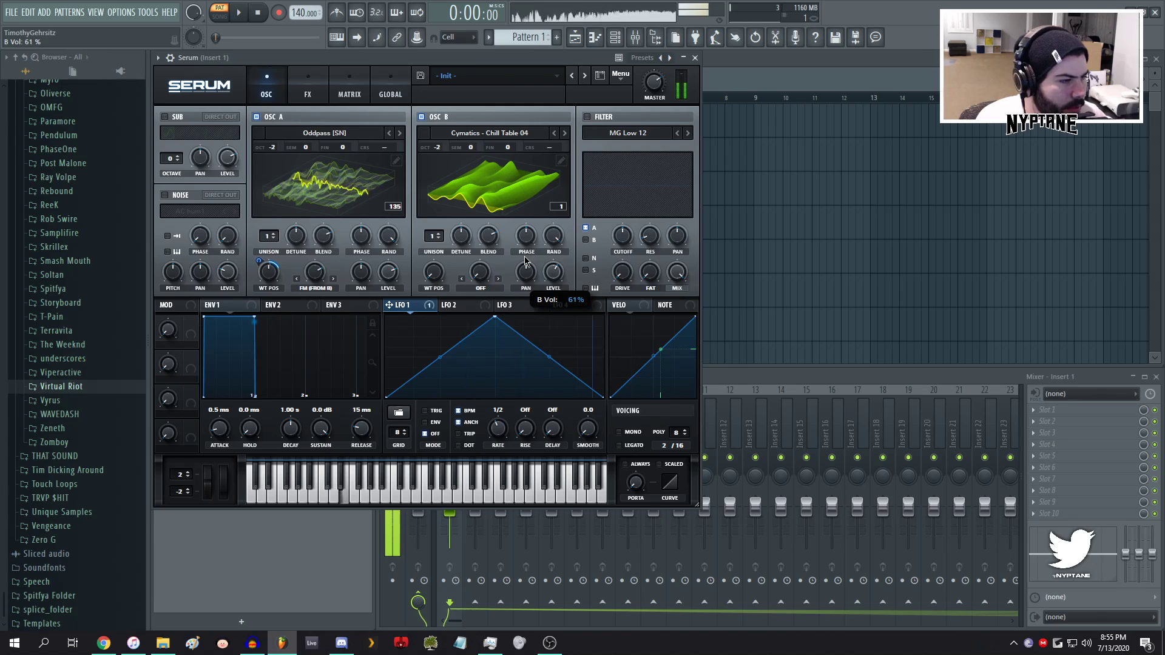
drag(322, 274, 308, 318)
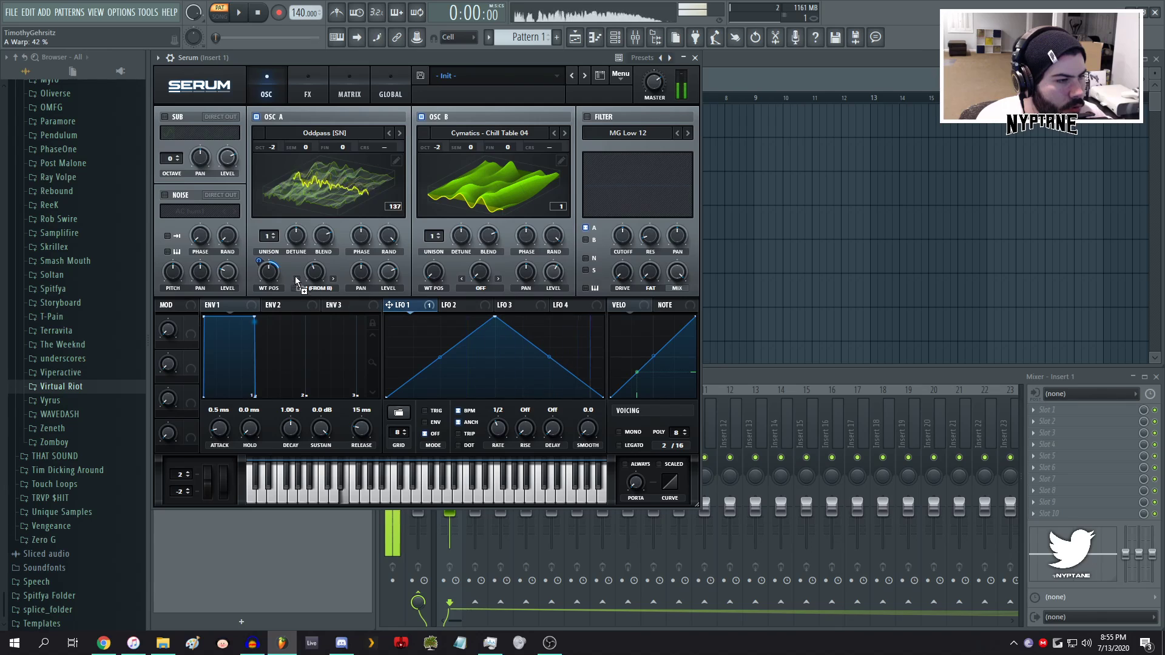
drag(297, 281, 314, 274)
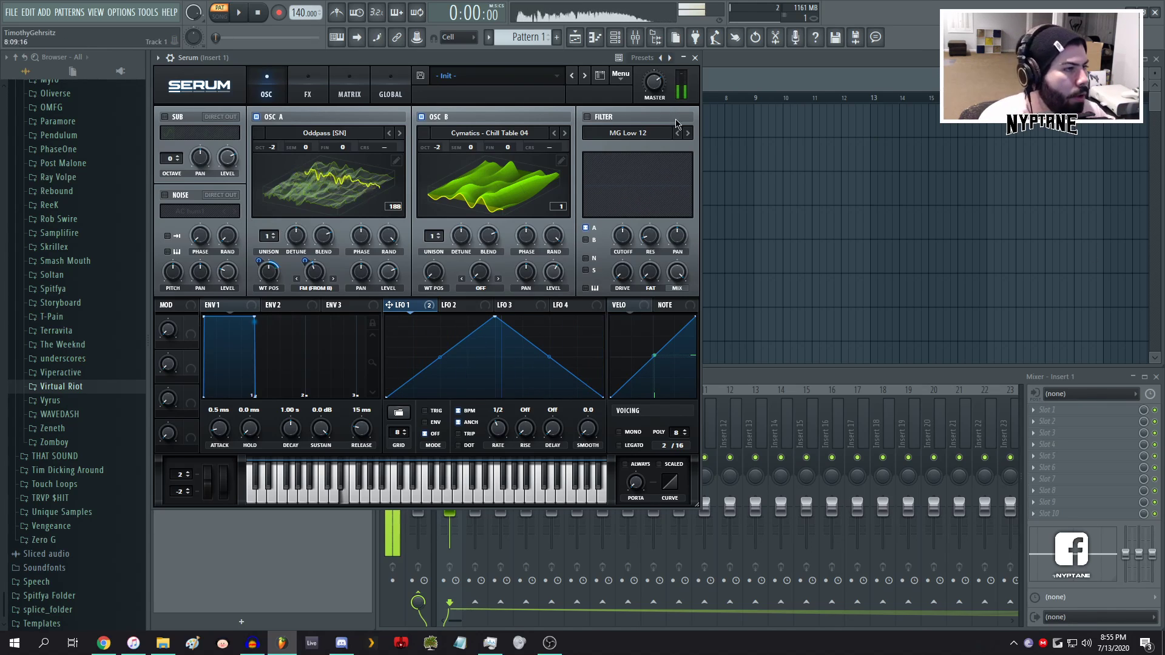
- Enable the filter and set its type to Band 24
click(587, 116)
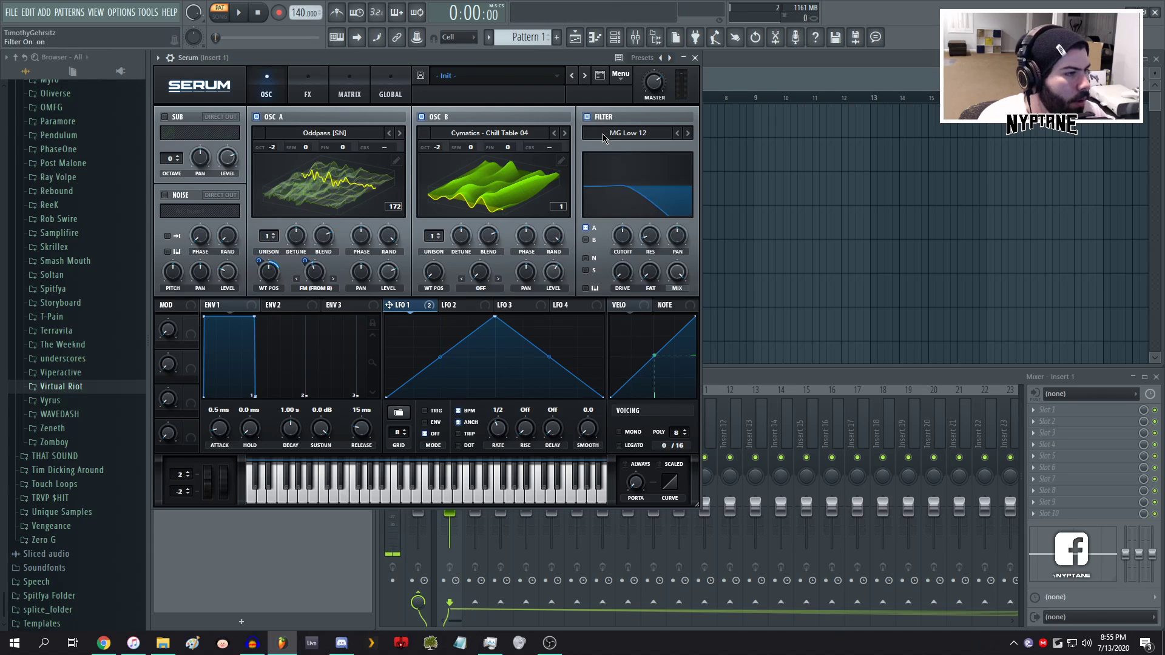
click(608, 134)
click(599, 128)
click(609, 137)
mouse_move(613, 148)
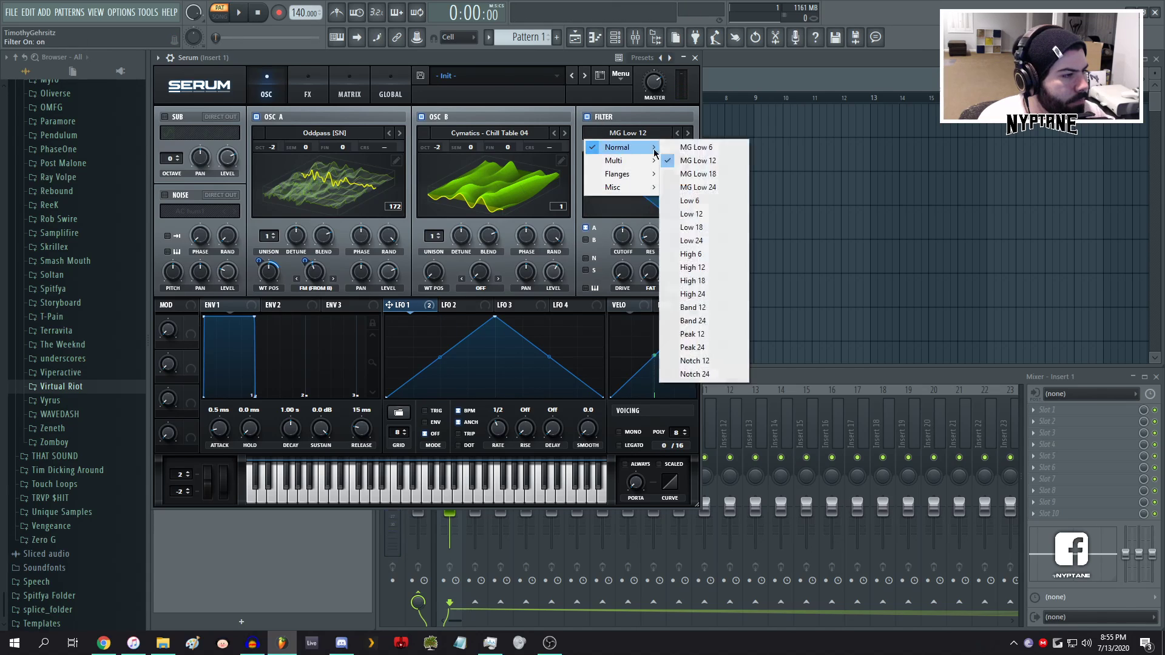
click(731, 320)
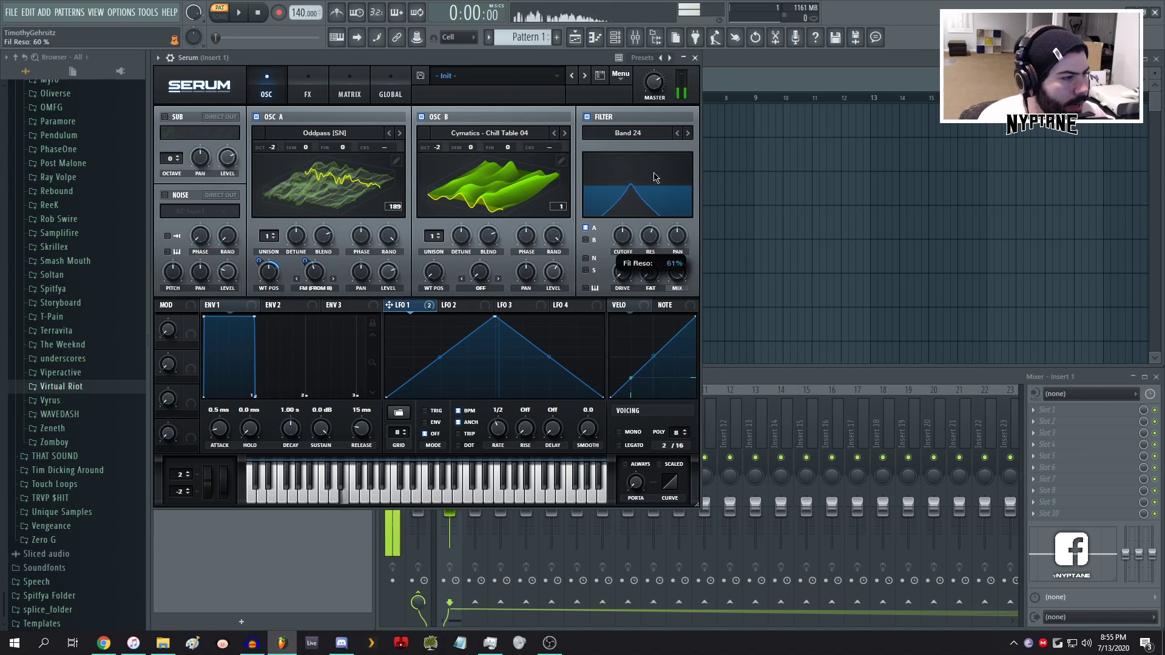
- Lower the filter's cutoff with resonance at 58% and route oscillator B through the filter as well
mouse_move(623, 236)
mouse_down()
mouse_move(623, 276)
mouse_move(618, 241)
mouse_up()
click(586, 240)
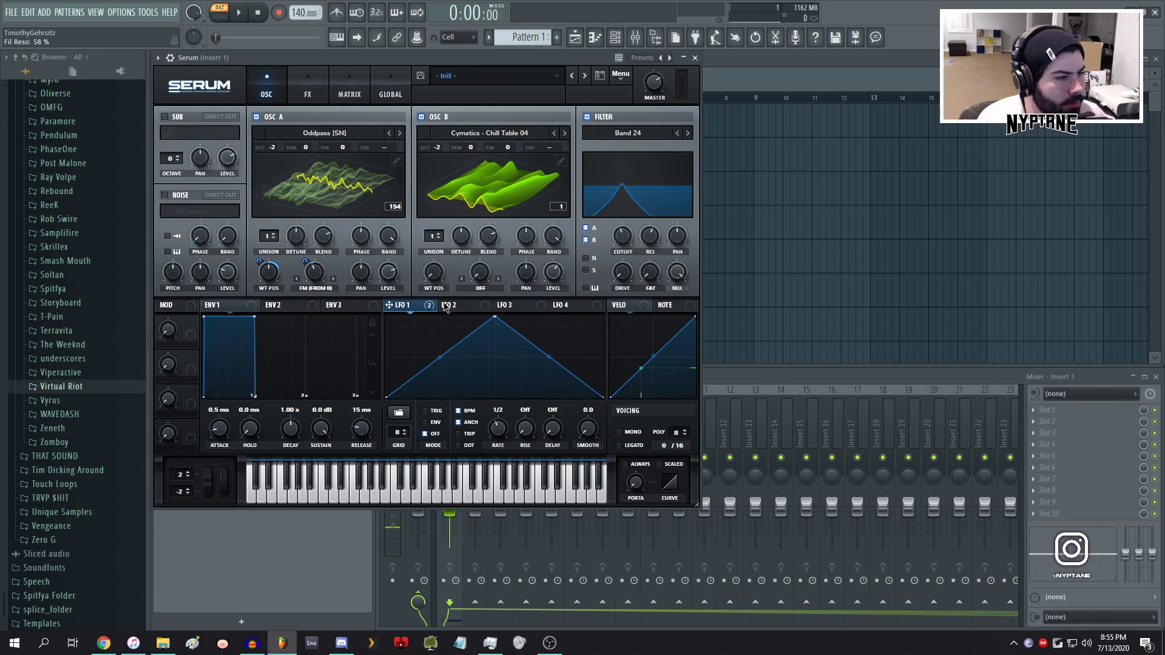
- Reshape LFO 2 with an added low point before an earlier peak, and modulate the filter cutoff with it
click(448, 305)
double_click(437, 380)
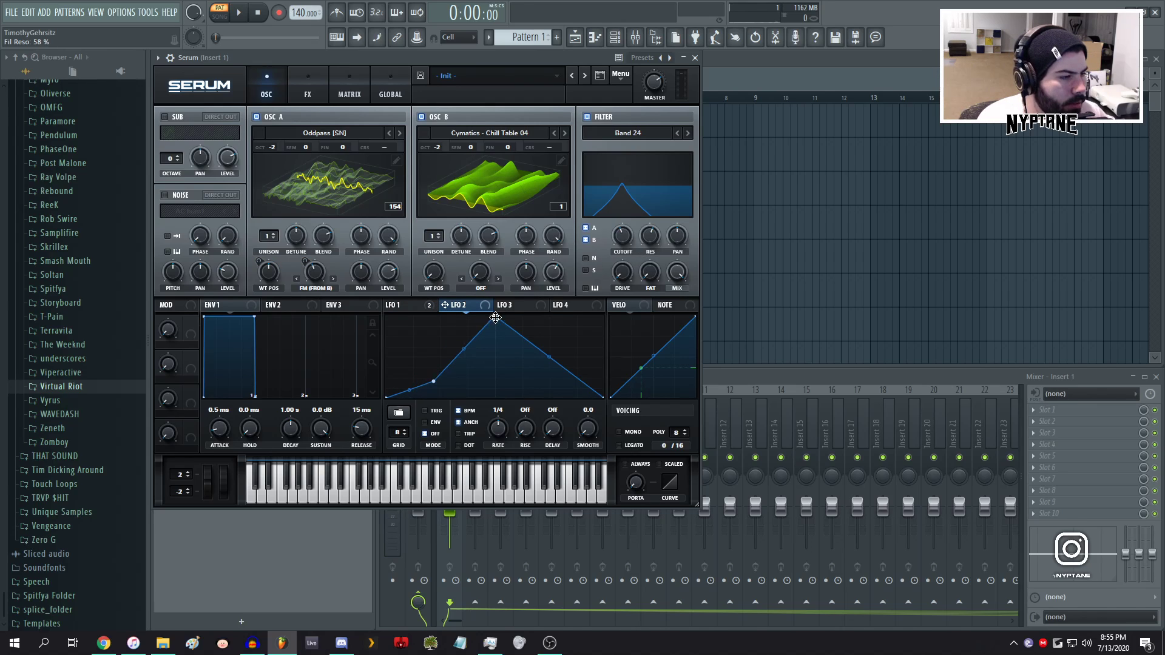
drag(495, 318, 464, 316)
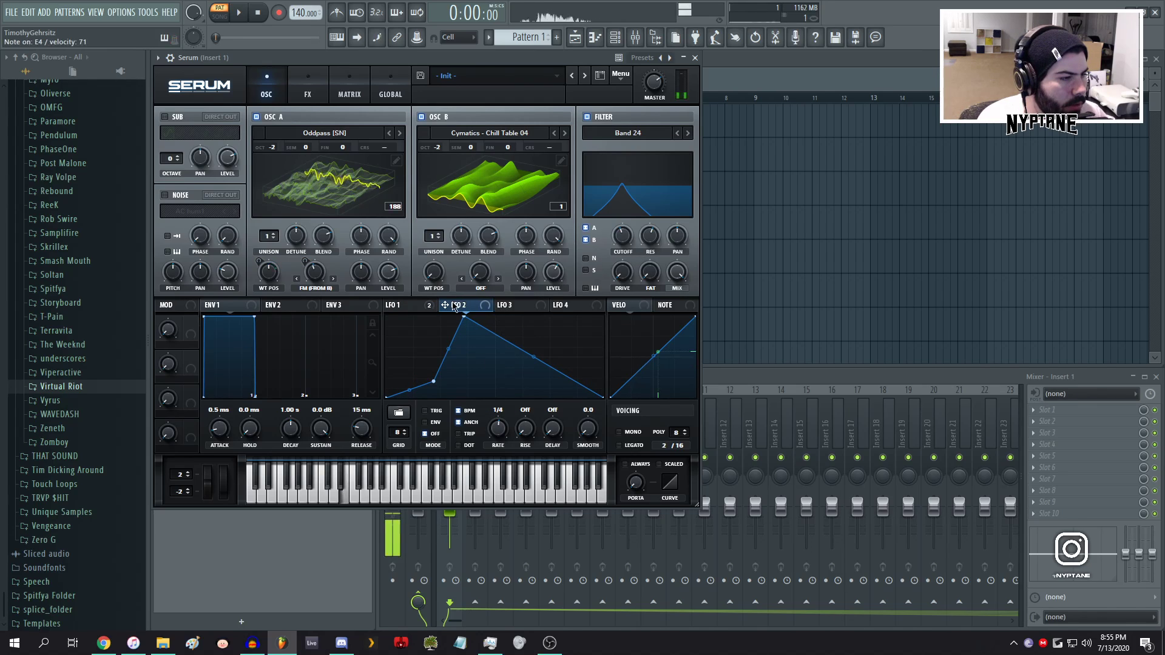
mouse_move(600, 245)
mouse_down()
mouse_move(622, 238)
mouse_move(623, 225)
mouse_move(612, 230)
mouse_up()
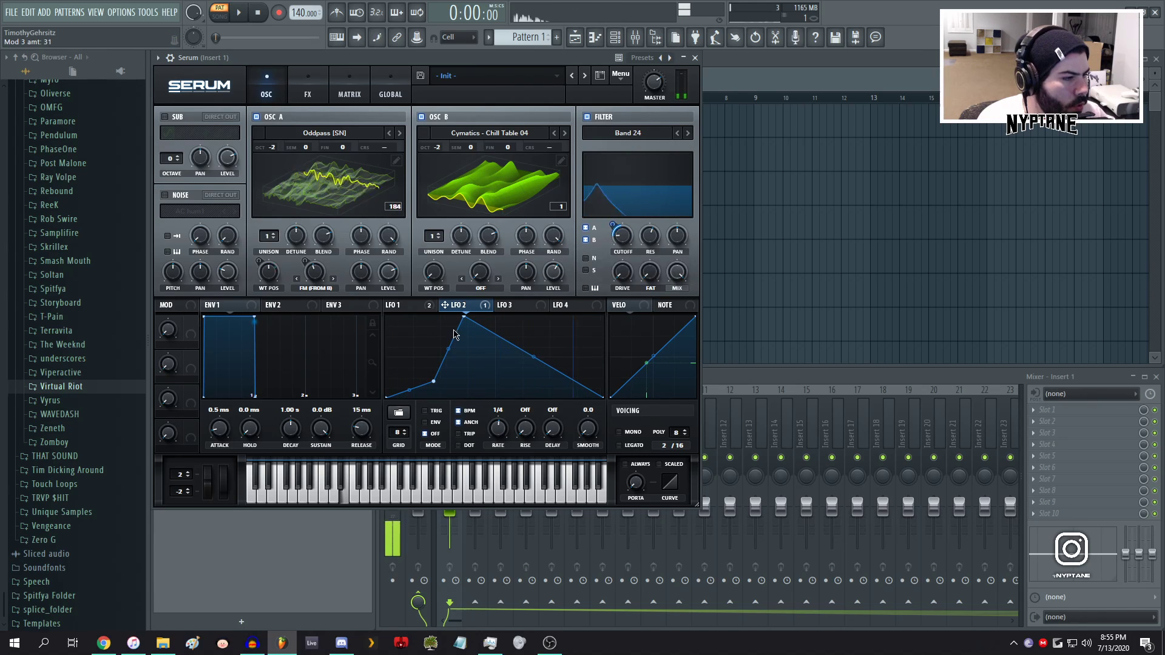
- Add a dip and a second peak to LFO 2's shape, set its rate to 1/2 and fine-tune the filter cutoff
double_click(512, 383)
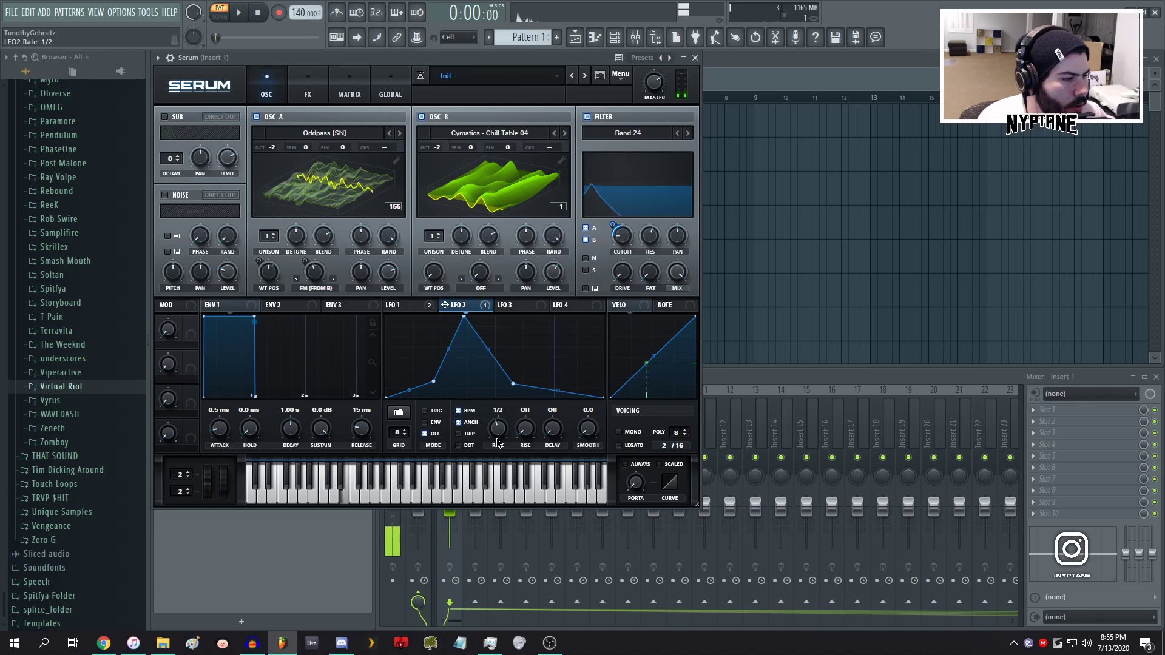
drag(558, 392, 564, 321)
drag(513, 384, 504, 362)
drag(625, 240, 625, 244)
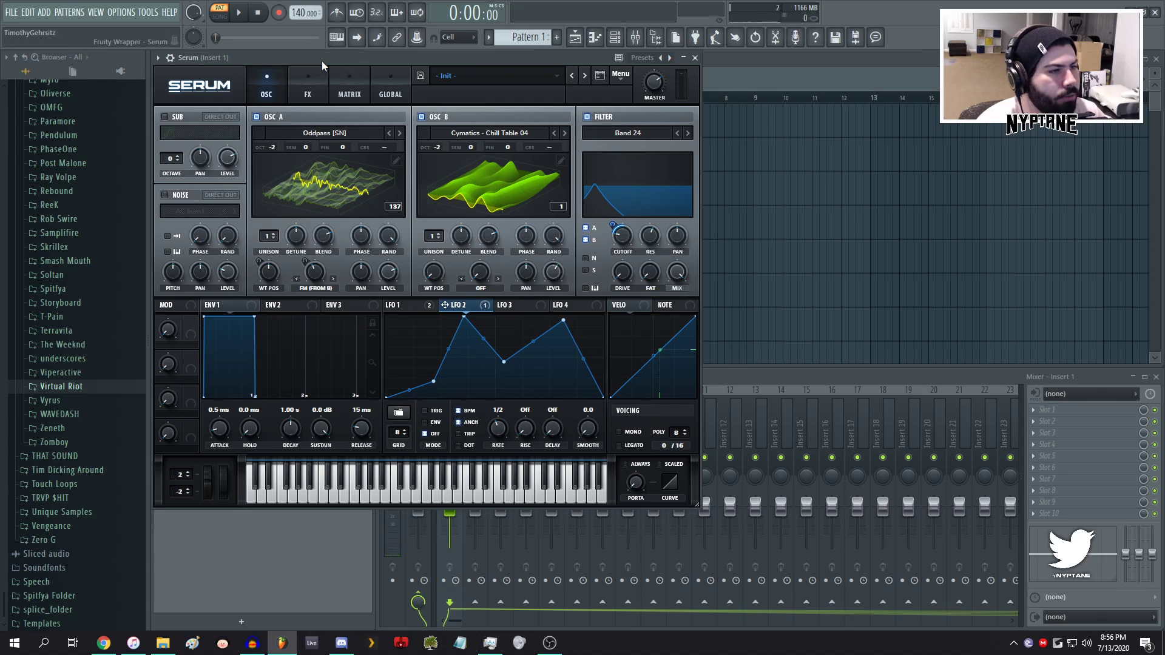
- Enable the sub oscillator as a sine with direct out, set its octave to -2 and raise its level
click(312, 81)
click(266, 85)
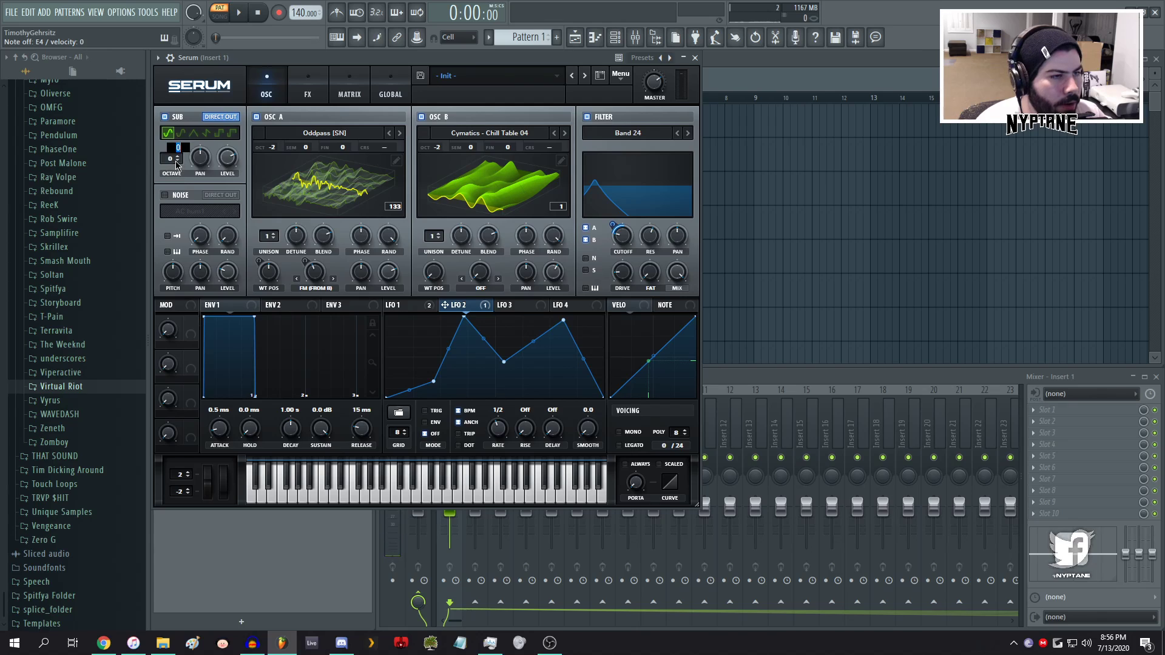
drag(172, 158, 173, 183)
drag(227, 158, 241, 102)
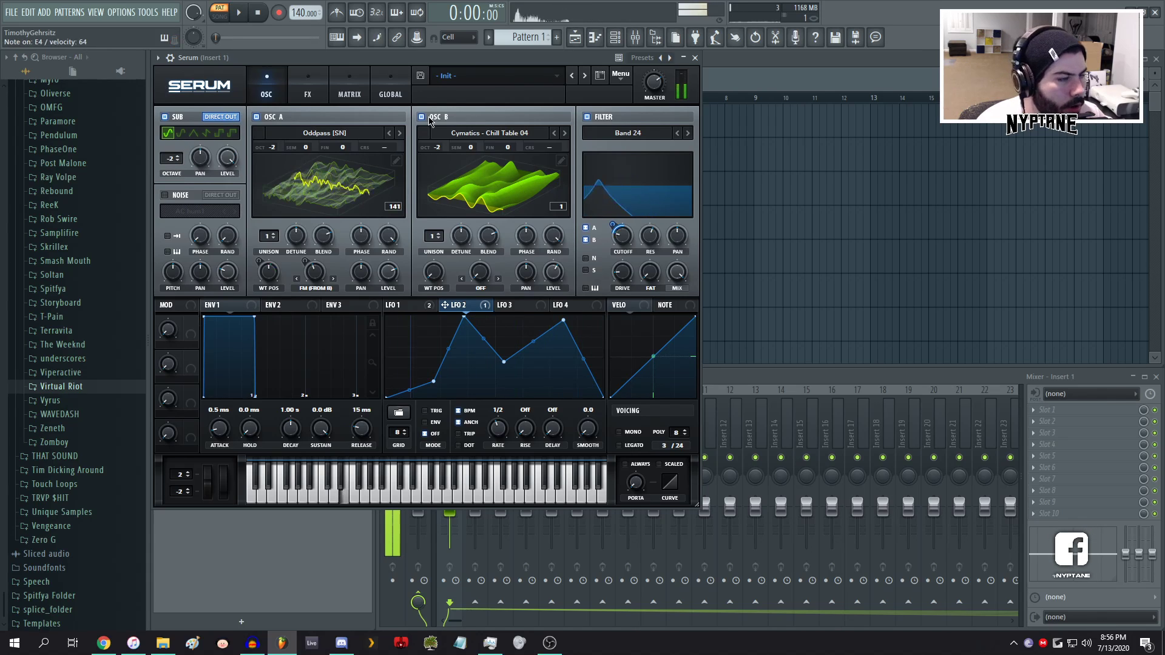
- Bypass the filter to compare the bass without it, and re-enable it
click(308, 94)
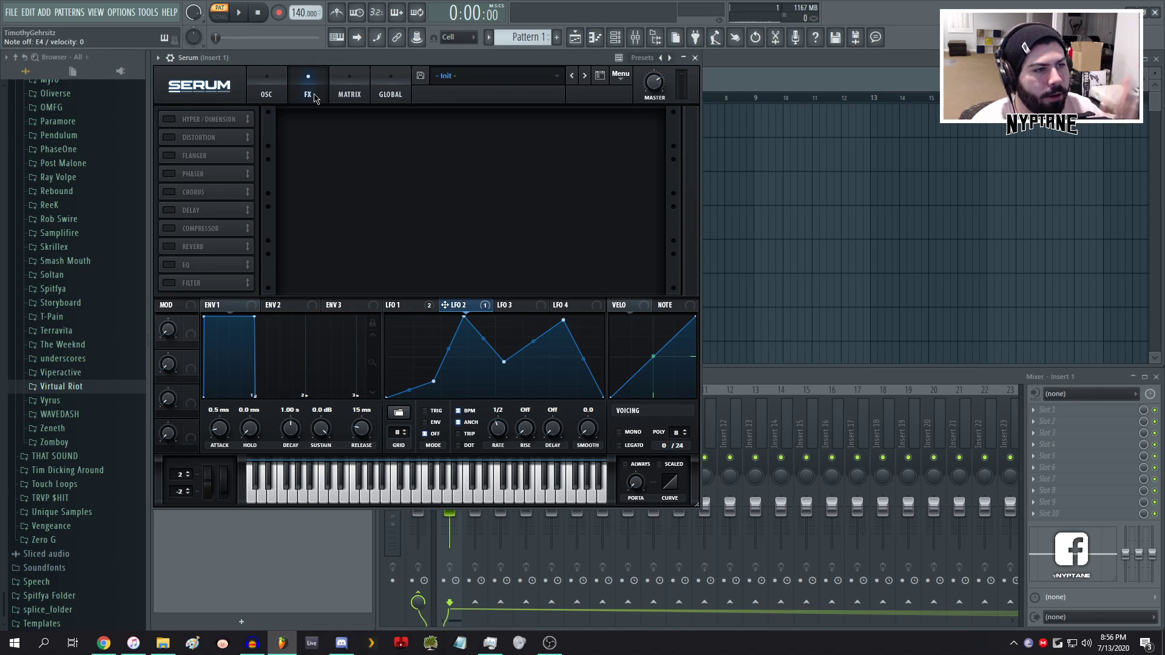
click(279, 82)
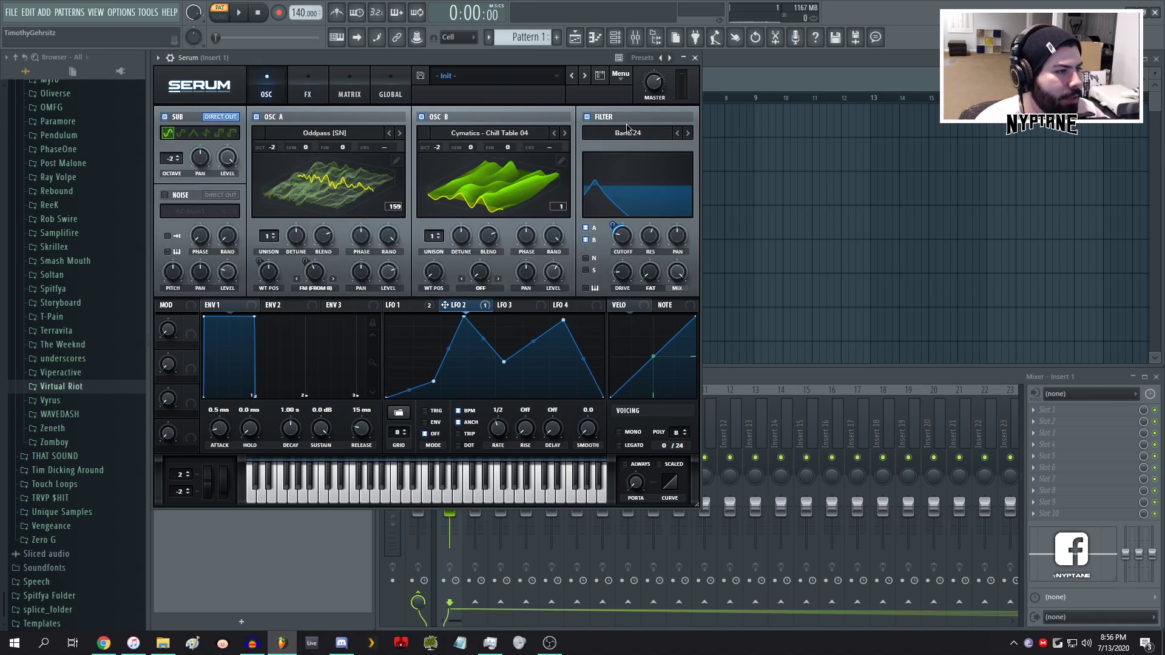
click(597, 119)
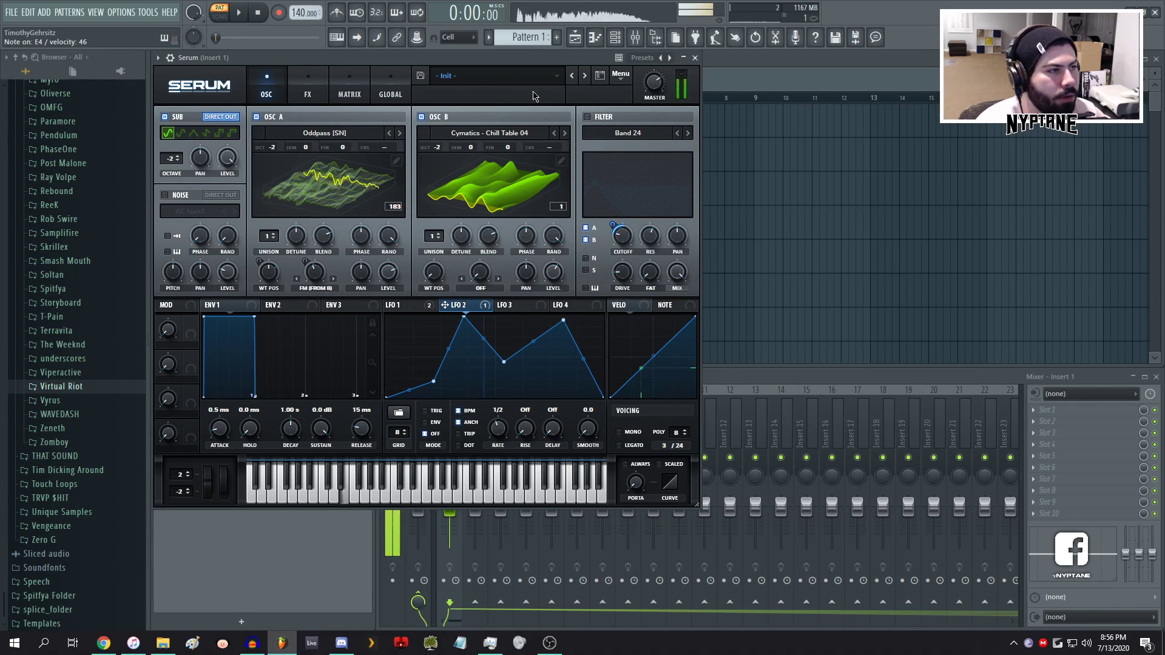
click(587, 117)
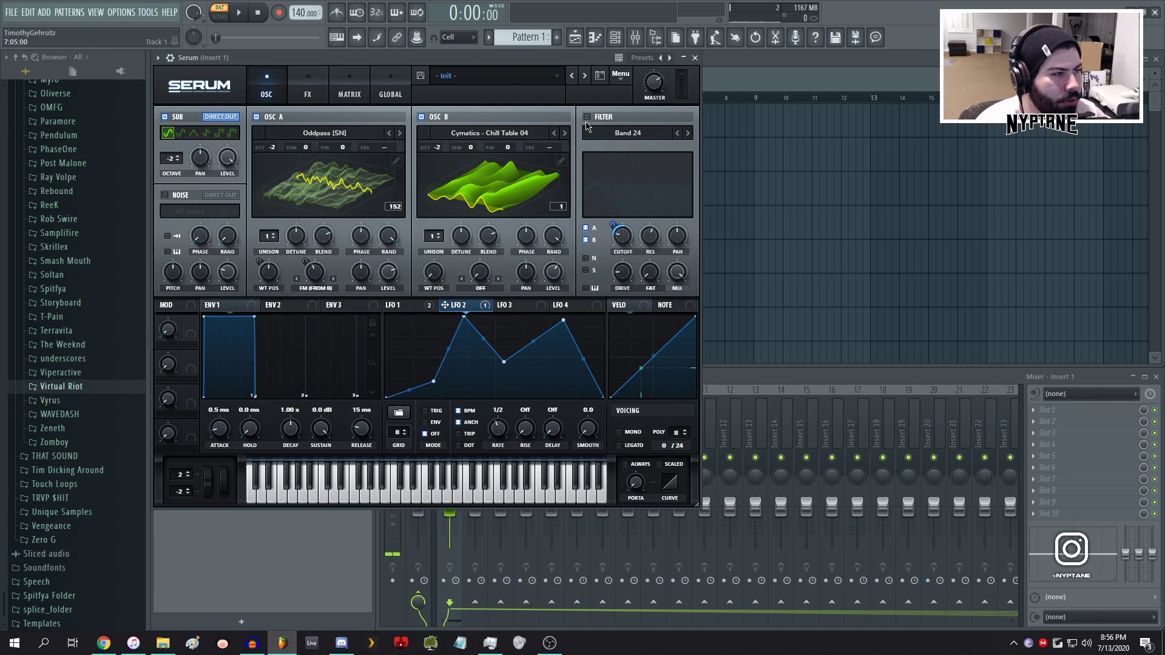
- Try other filter types, including High 24, and return to Band 24
click(687, 133)
click(678, 133)
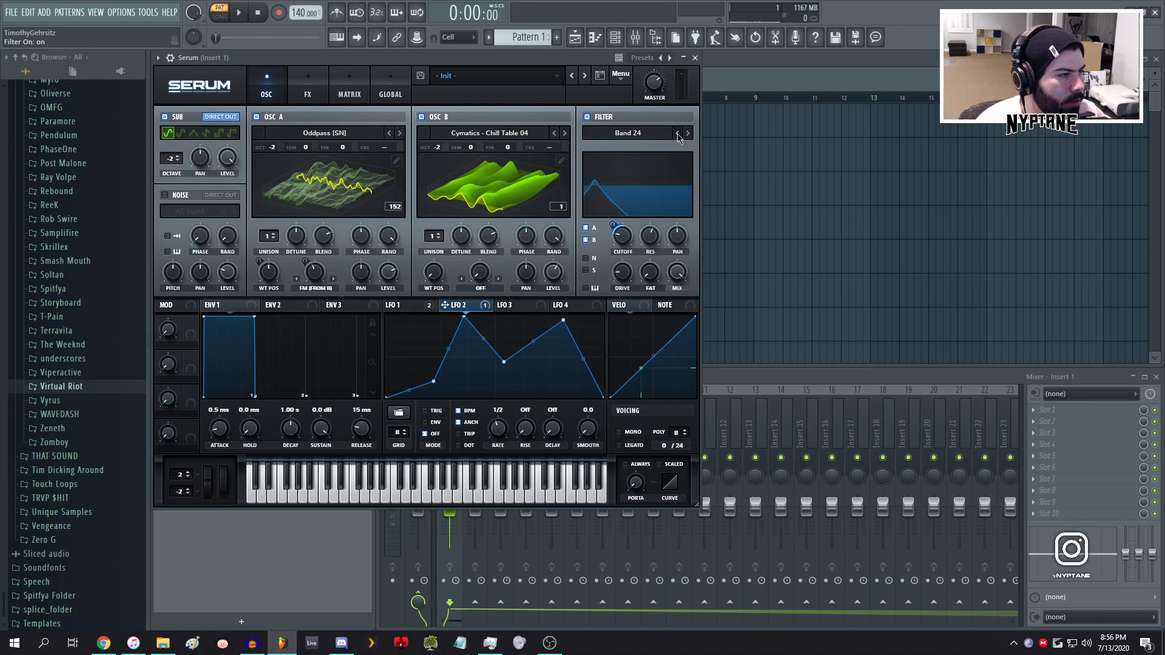
click(677, 133)
click(678, 133)
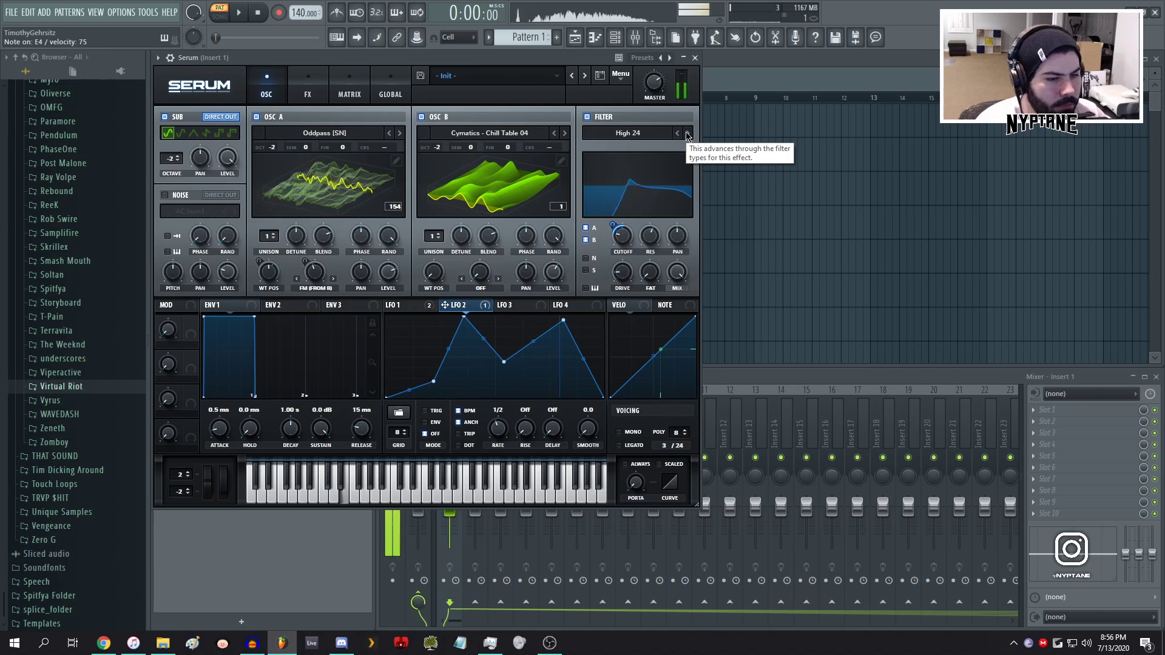
click(688, 133)
click(688, 133)
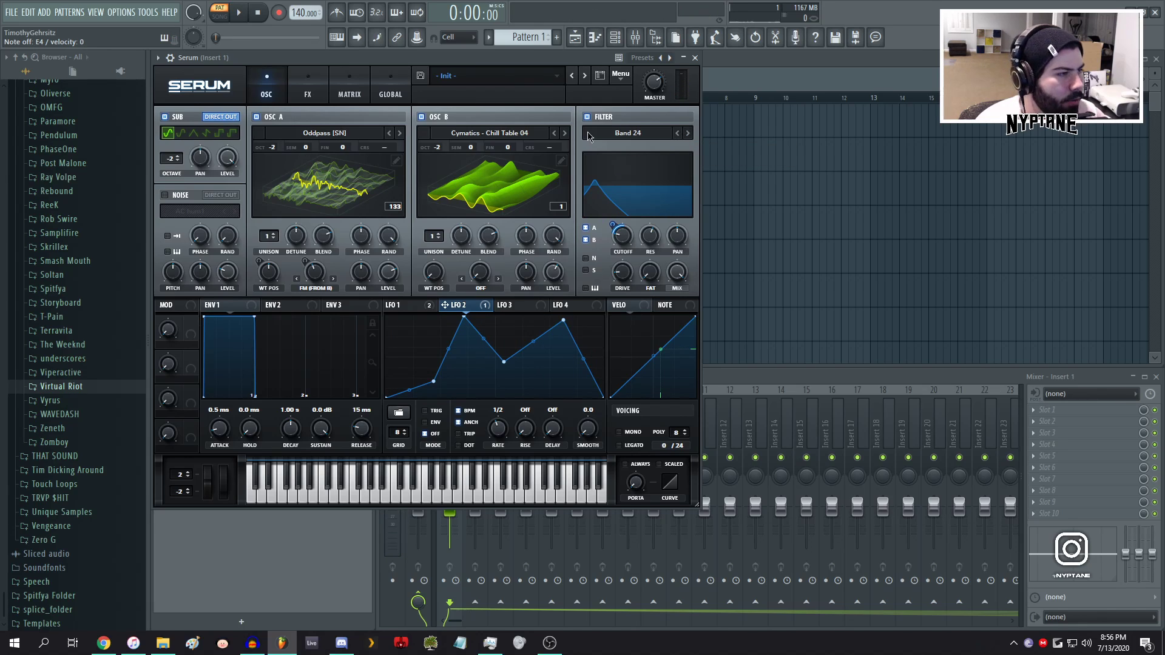
- Enable the distortion and compressor effects, with the compressor set to multiband and its gain at 17.4 dB
click(315, 97)
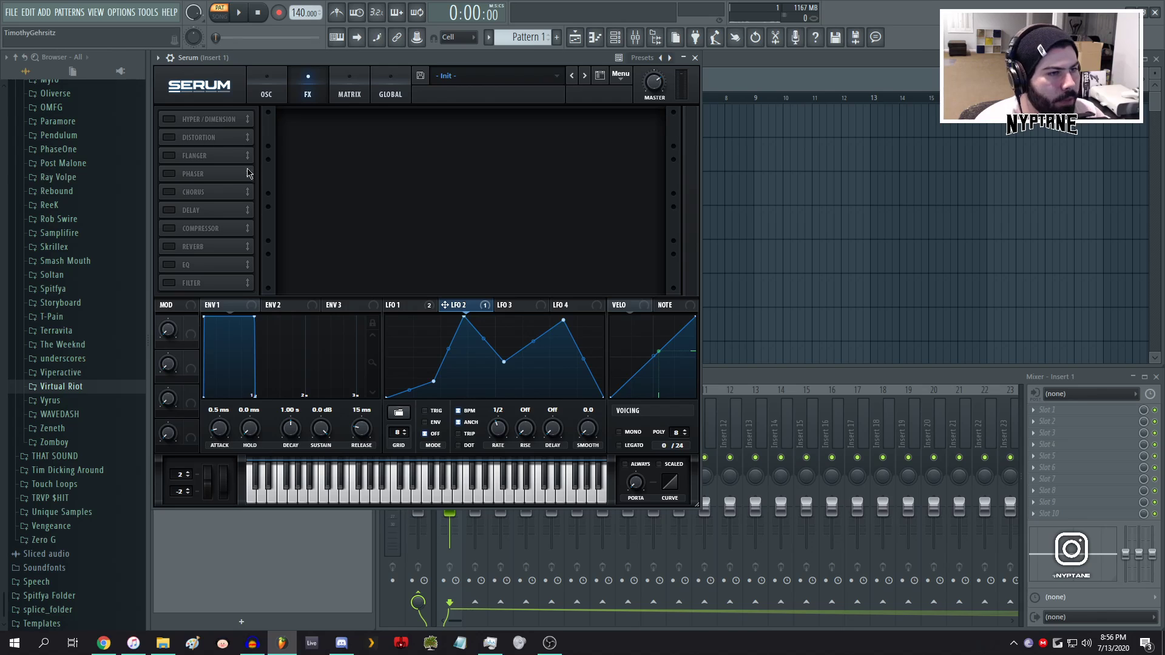
click(170, 138)
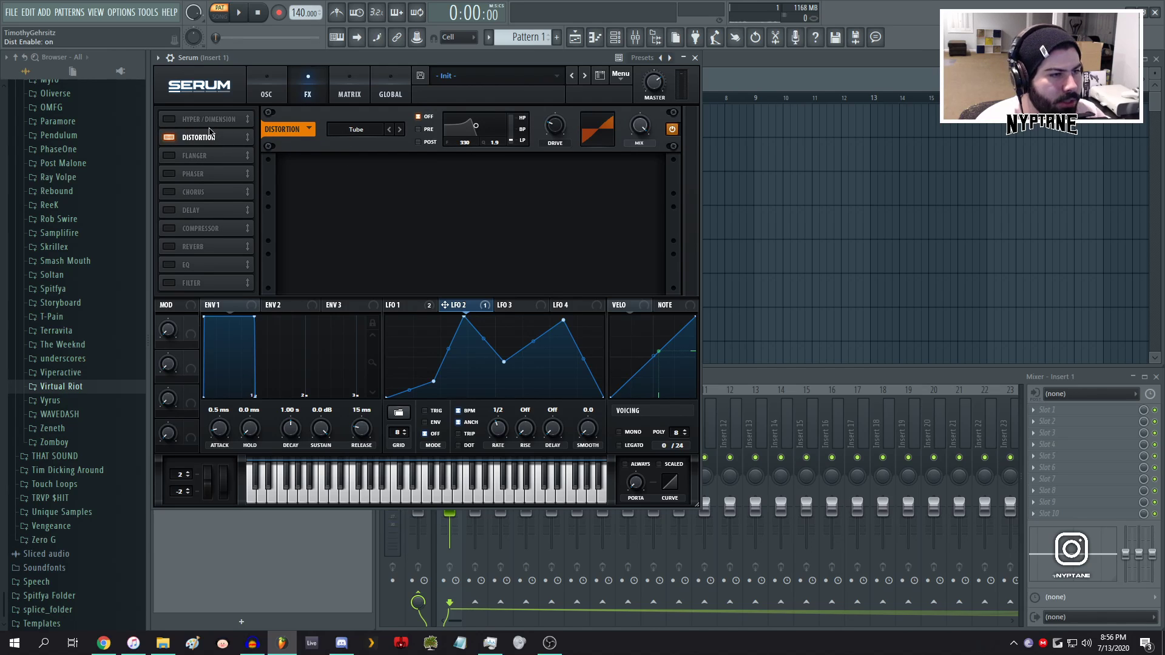
click(170, 229)
drag(488, 175, 487, 96)
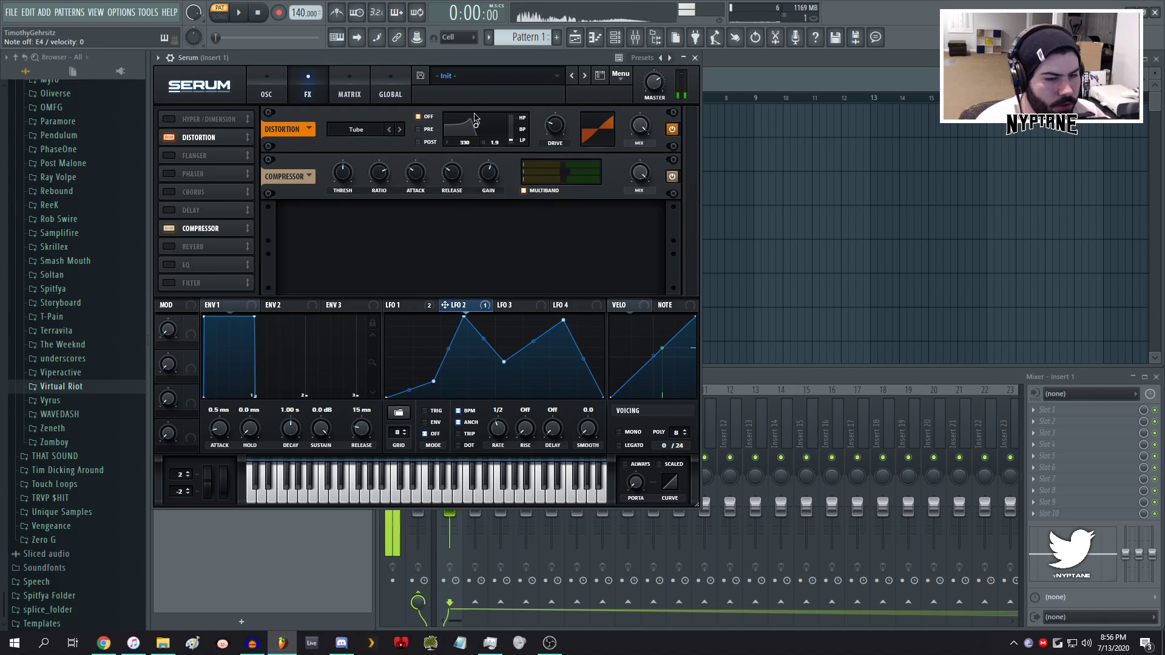
drag(493, 168, 487, 182)
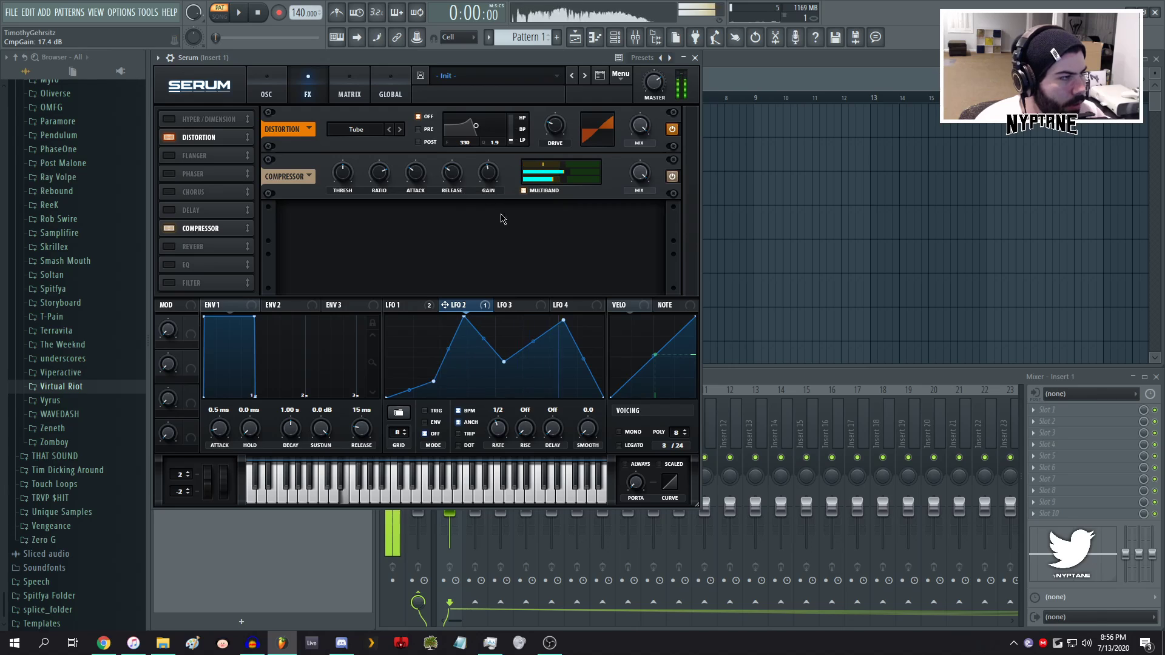
- Set the distortion type to Zero-Square with a pre low-pass filter at 582 and 0.1, and fine-tune the filter cutoff
click(297, 129)
click(331, 154)
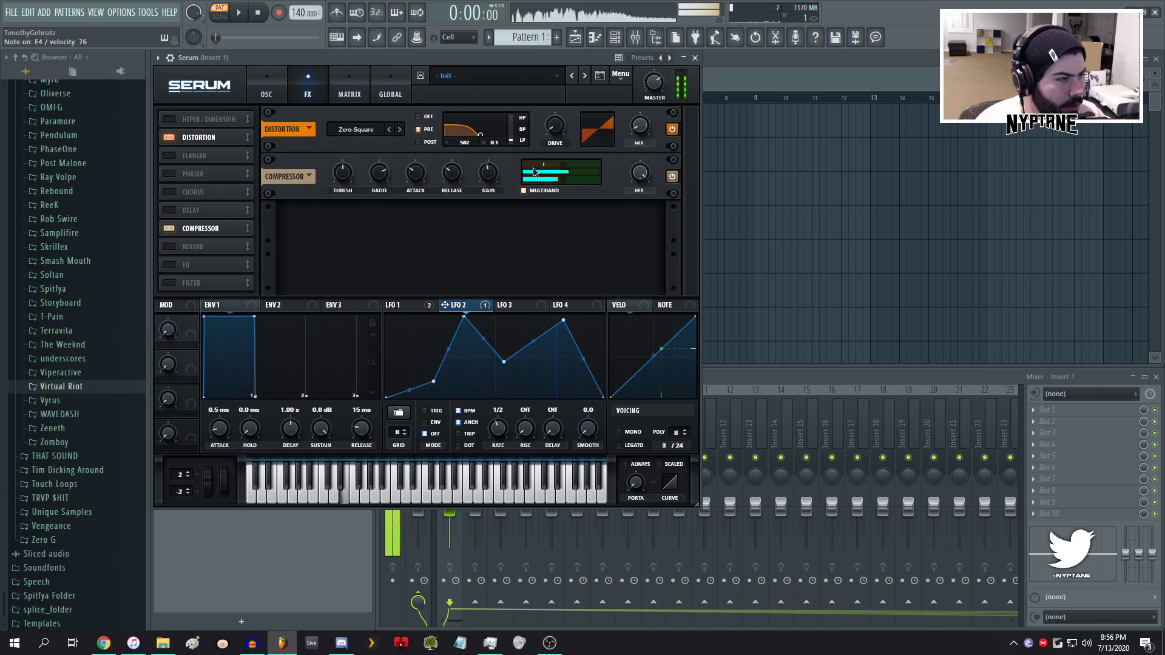
mouse_move(489, 166)
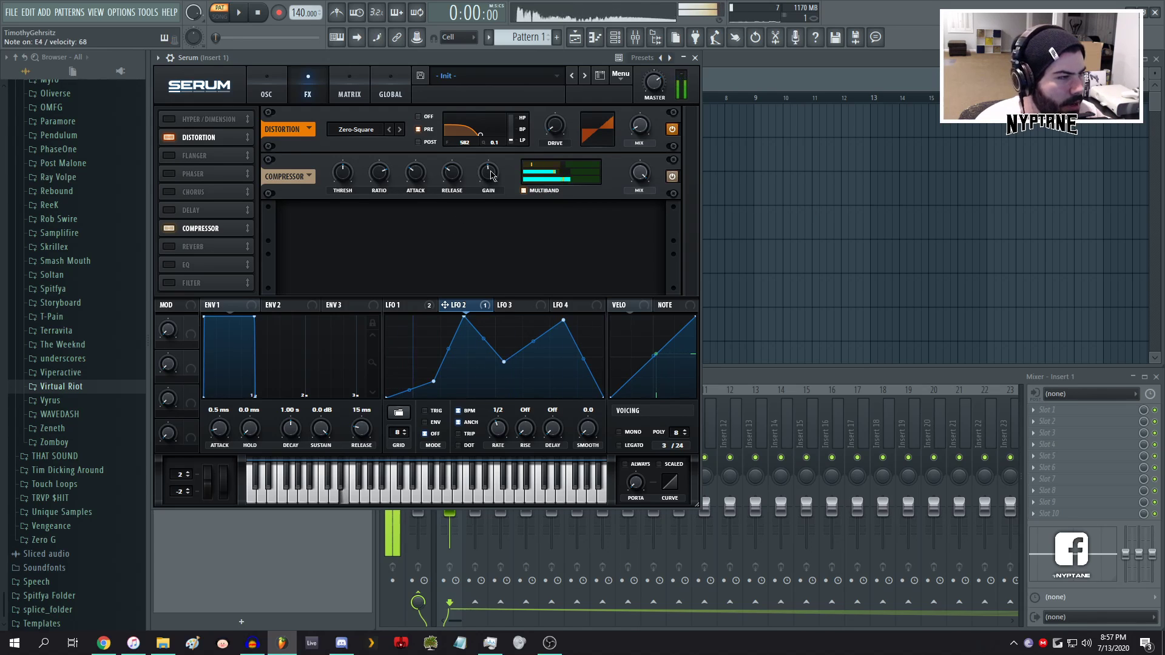
click(267, 88)
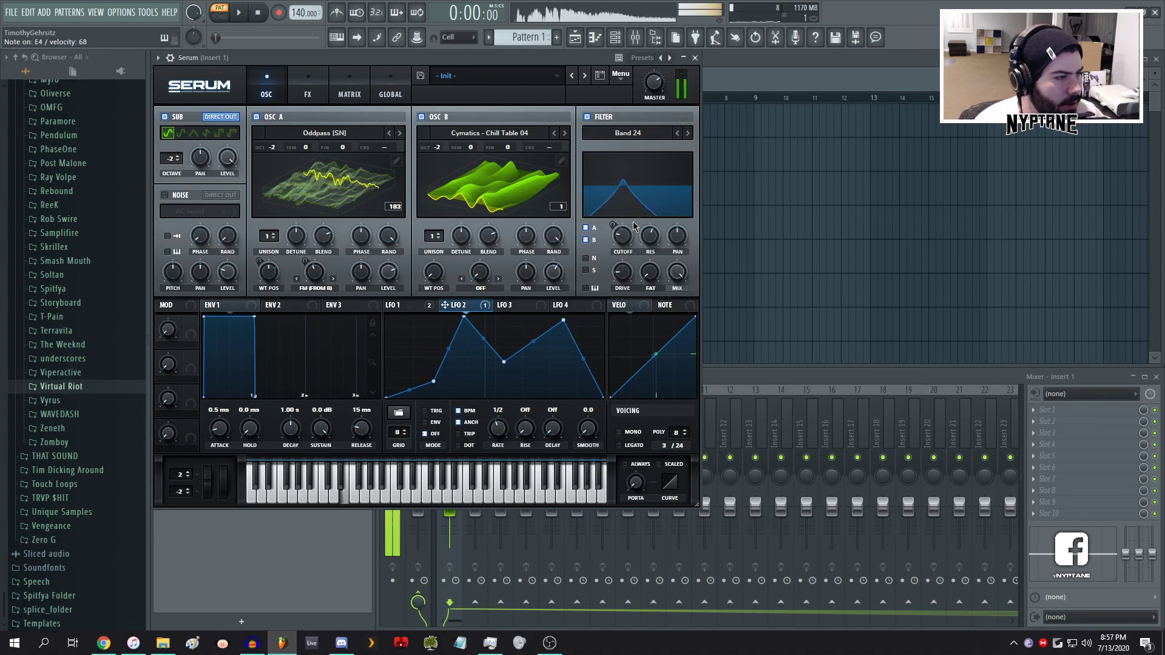
drag(633, 238, 630, 237)
- Enable the phaser with rate 0.03 Hz and frequency about 119 Hz, and lower its depth, feedback and mix
click(308, 90)
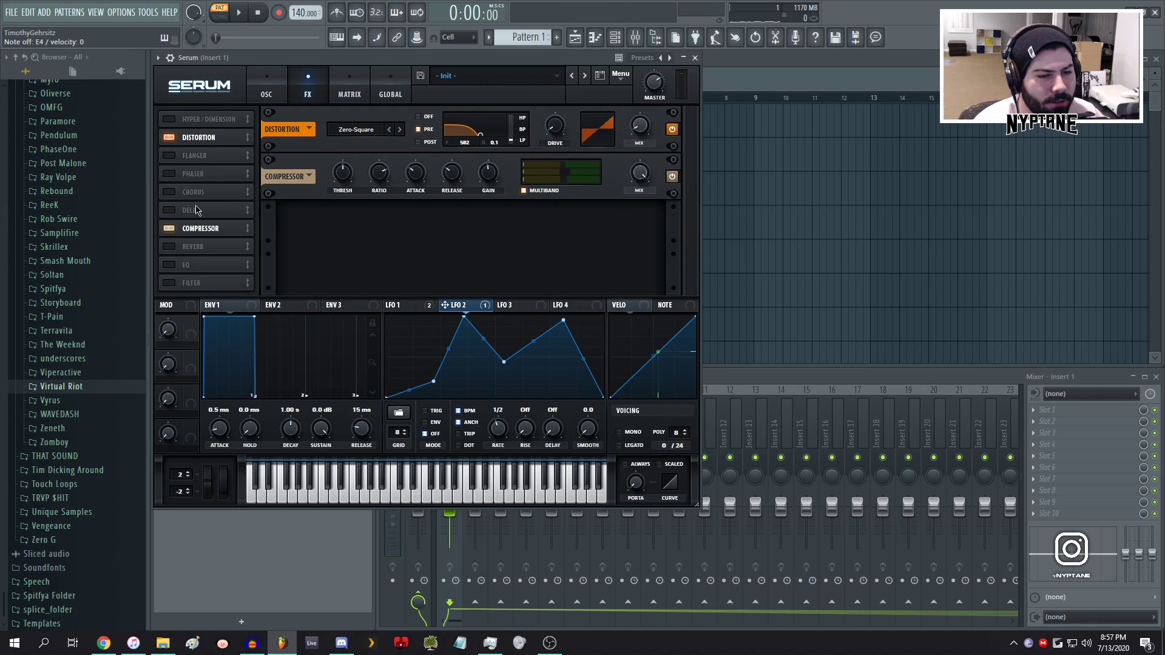
click(169, 174)
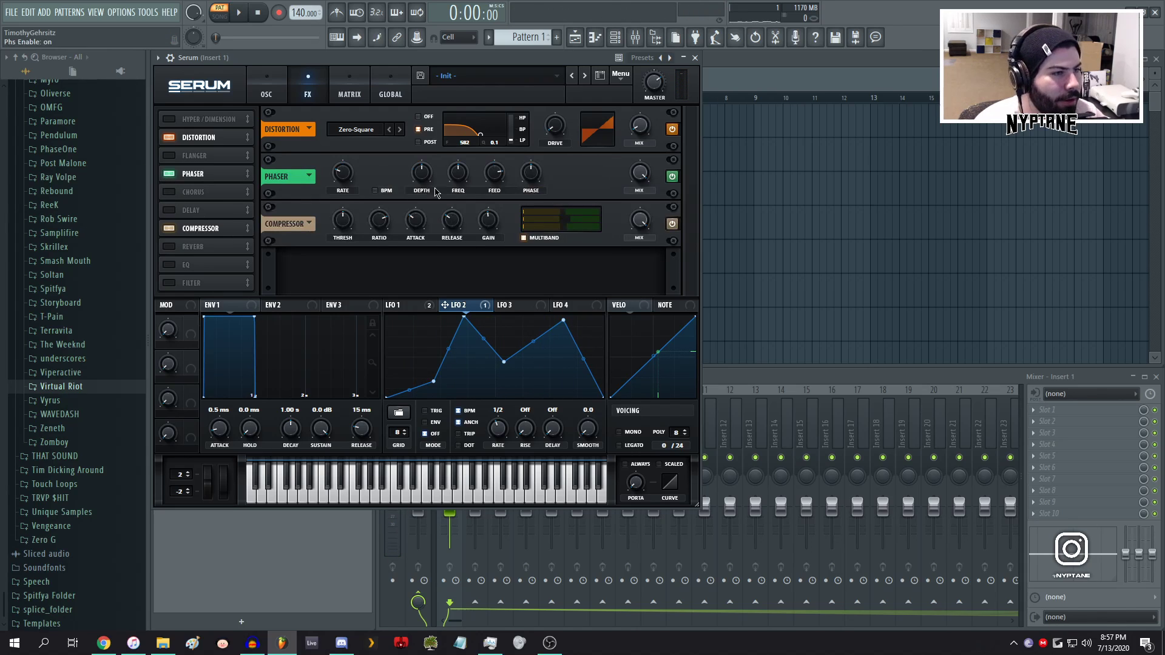
drag(426, 178, 415, 197)
drag(342, 173, 367, 180)
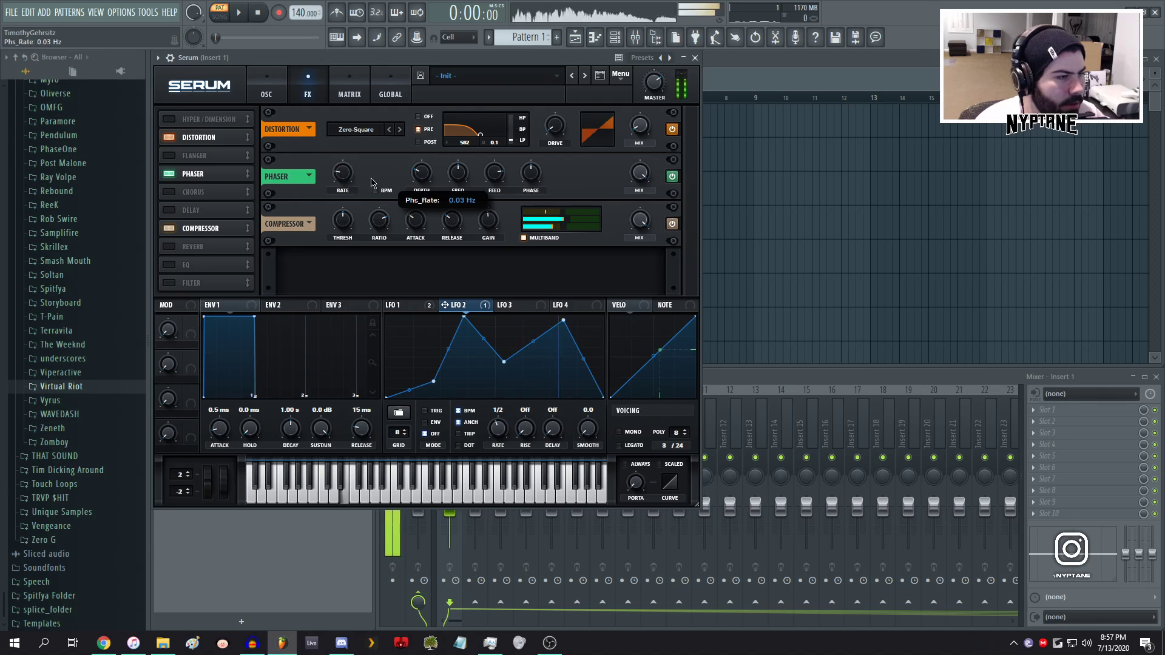
drag(458, 174, 448, 206)
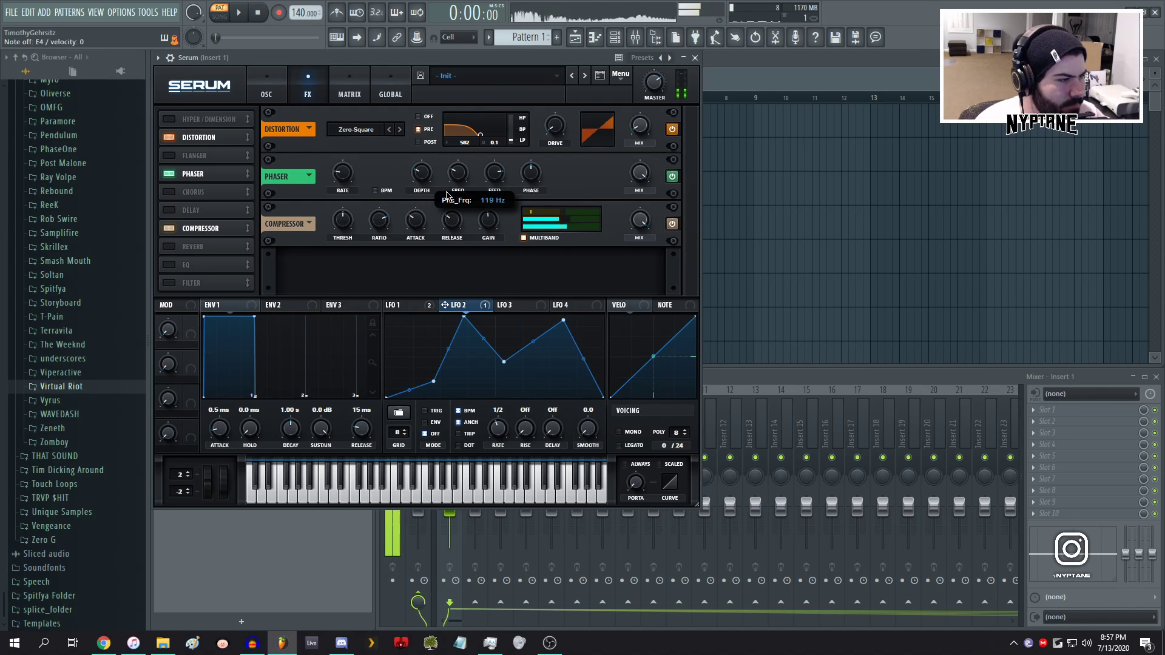
drag(494, 174, 491, 205)
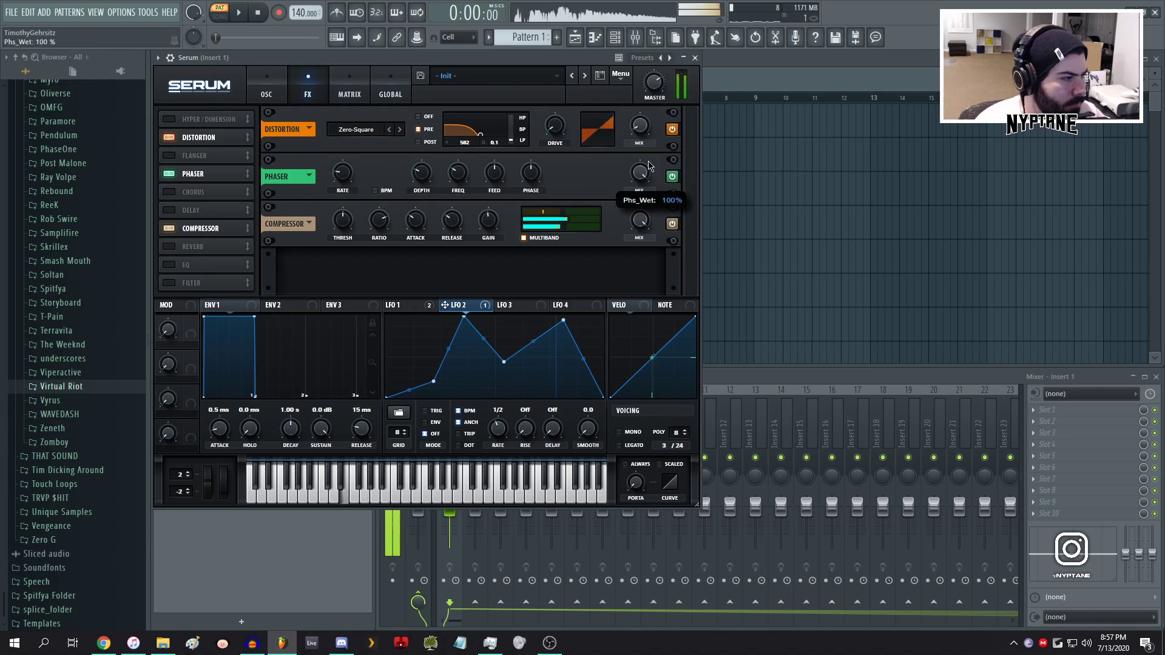
drag(649, 165, 631, 192)
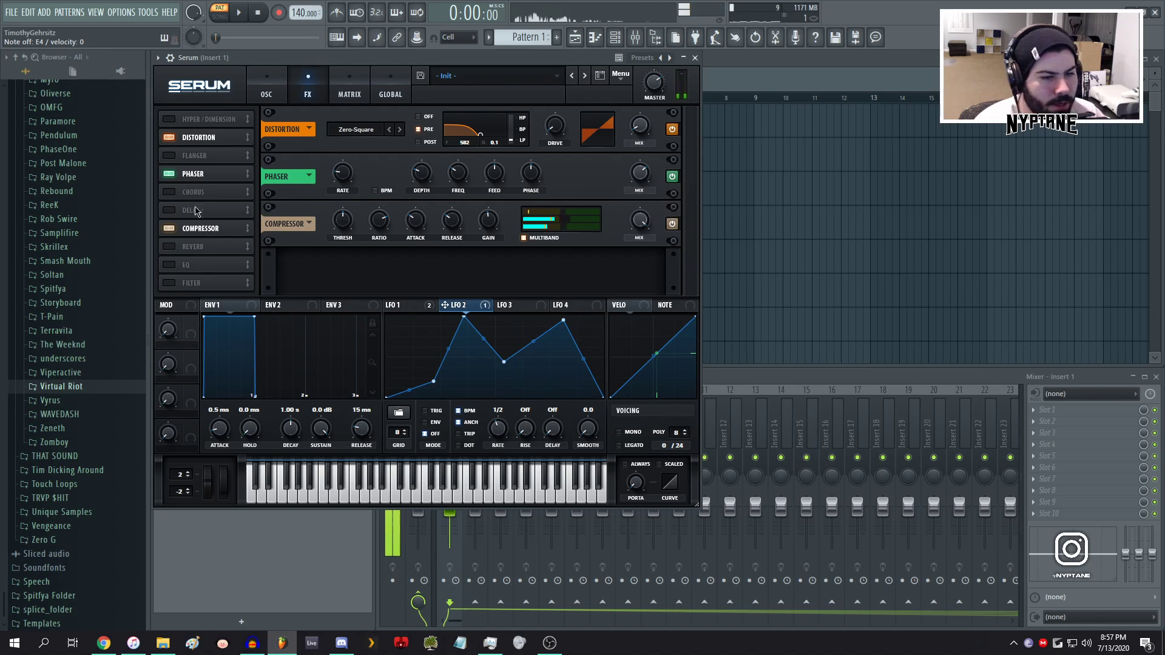
- Set oscillator B's unison to 3 voices and lower its detune and level
click(267, 94)
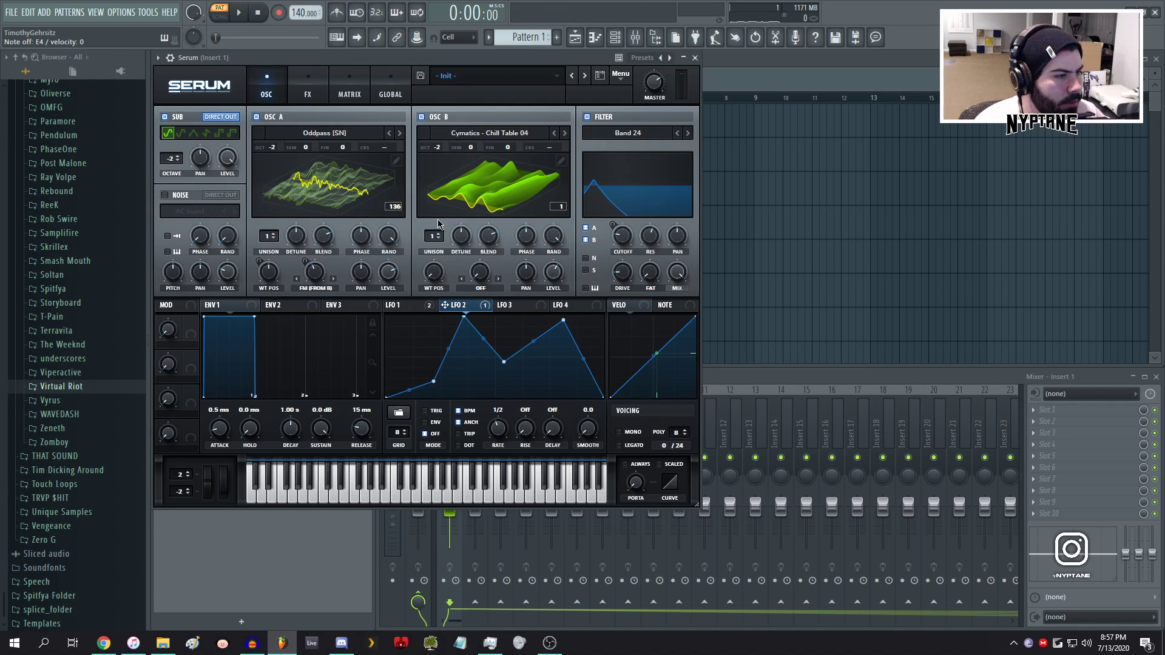
click(438, 234)
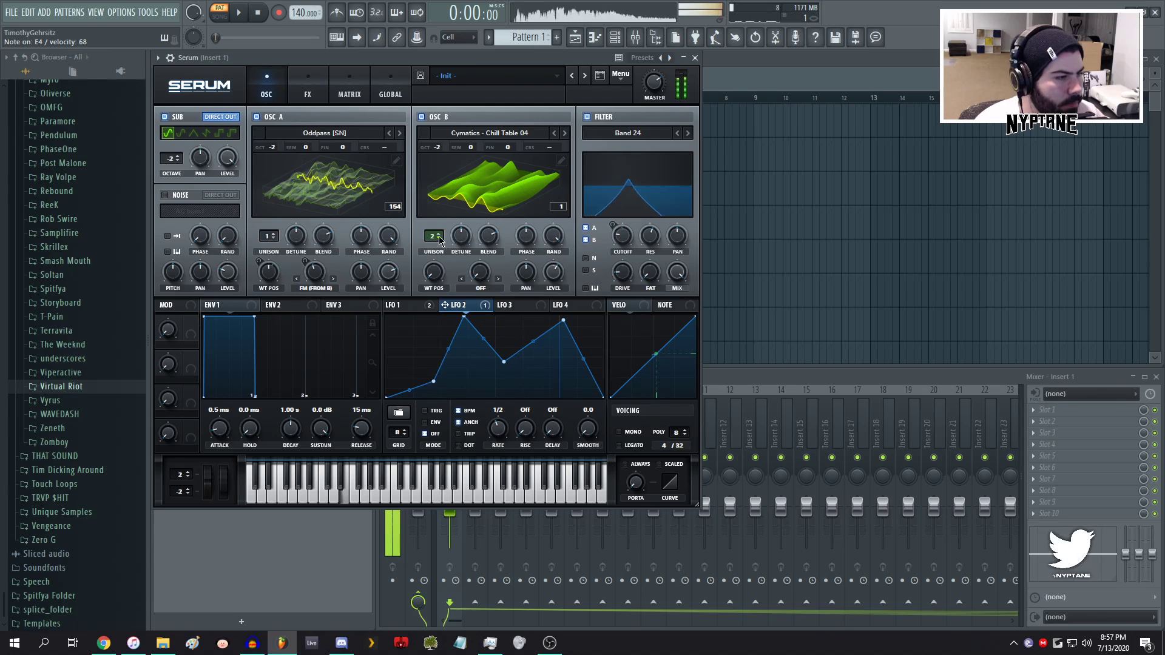
click(438, 234)
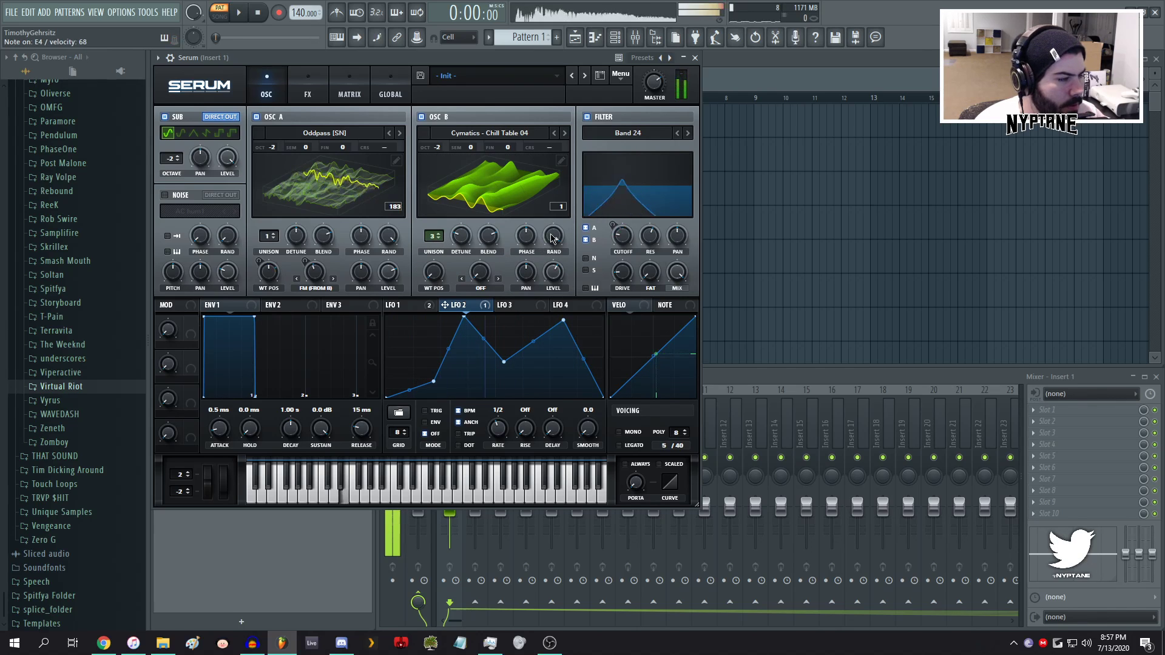
mouse_move(548, 294)
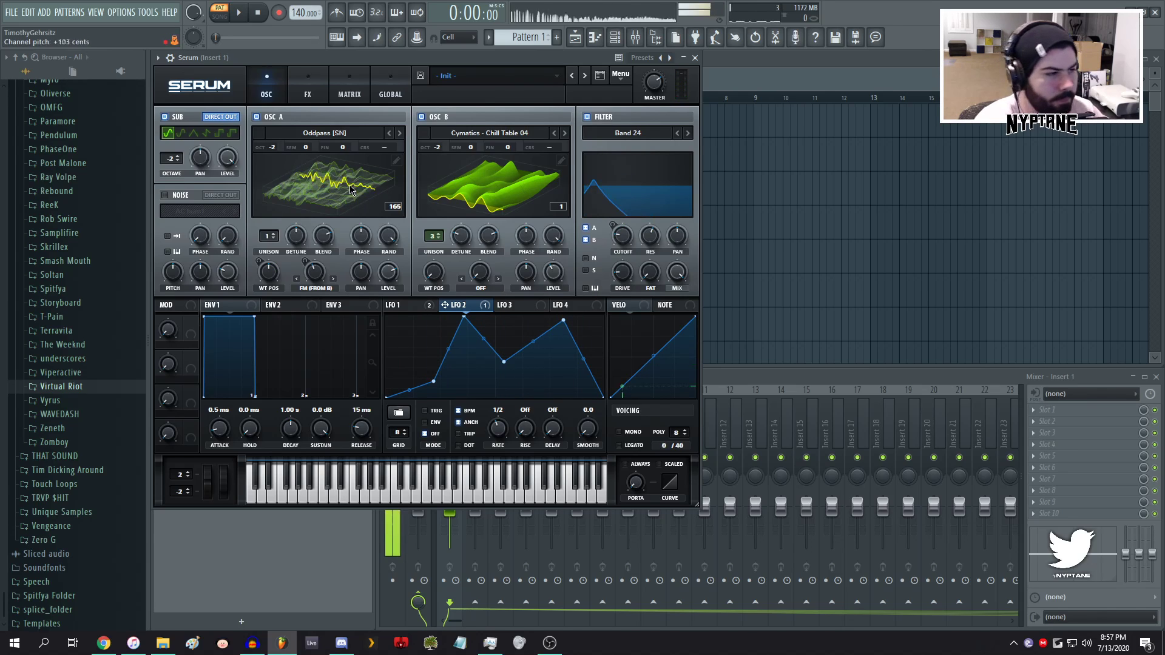
- Set both the channel's pitch range and Serum's upward pitch-bend range to 12 semitones
click(159, 58)
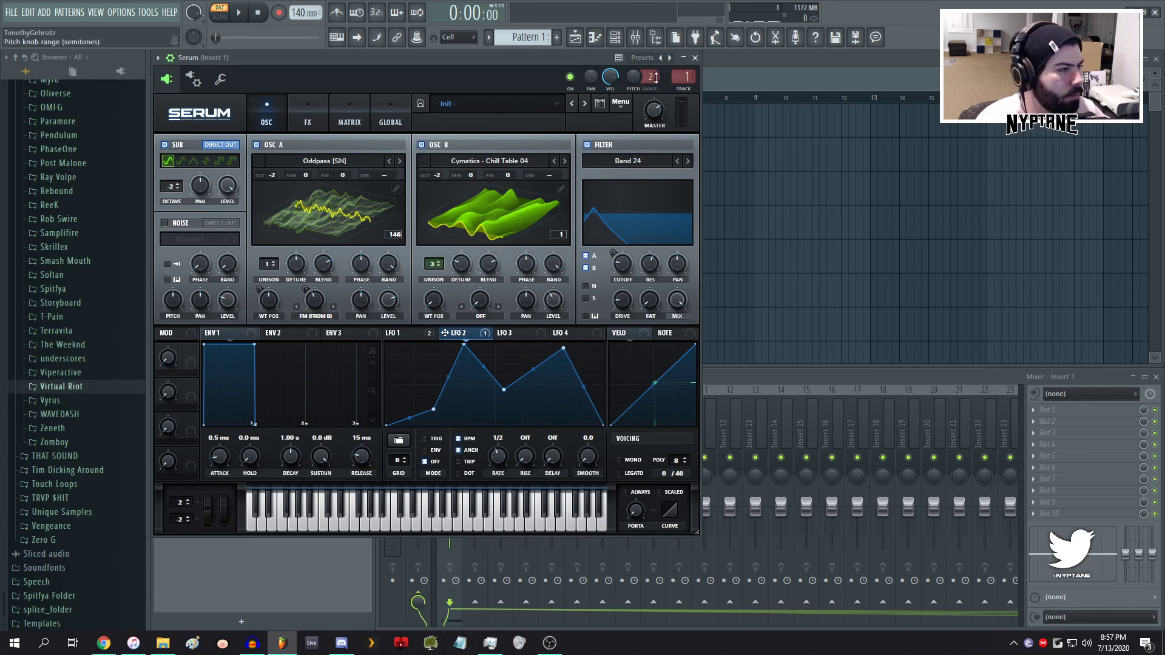
drag(649, 77, 649, 72)
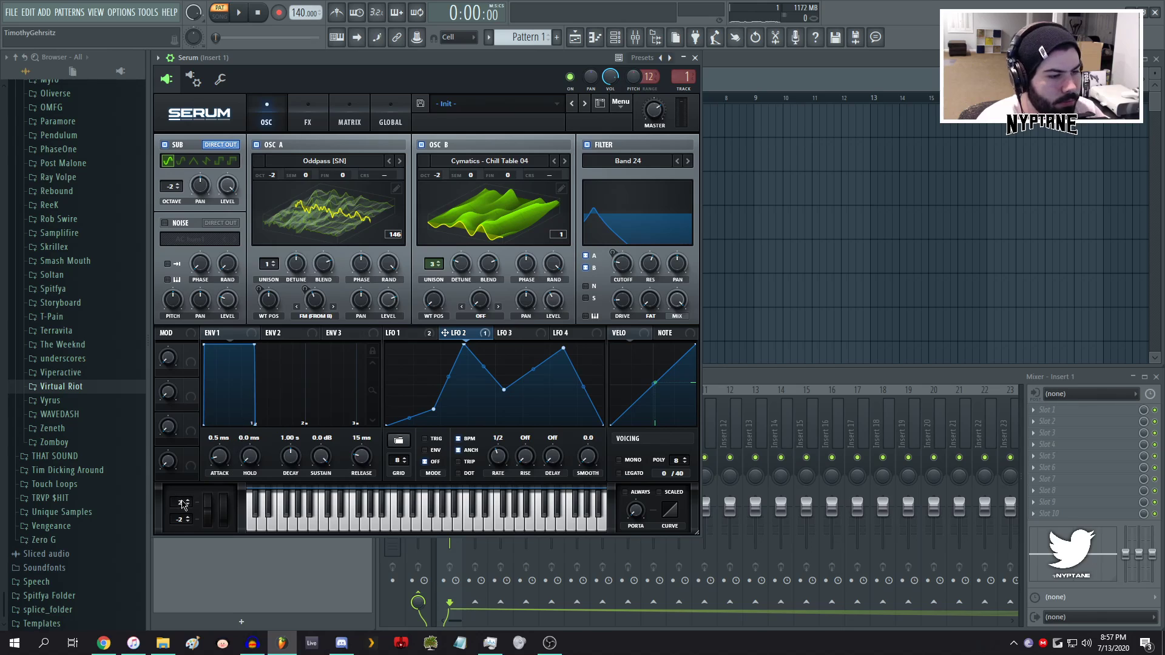
drag(183, 505, 189, 477)
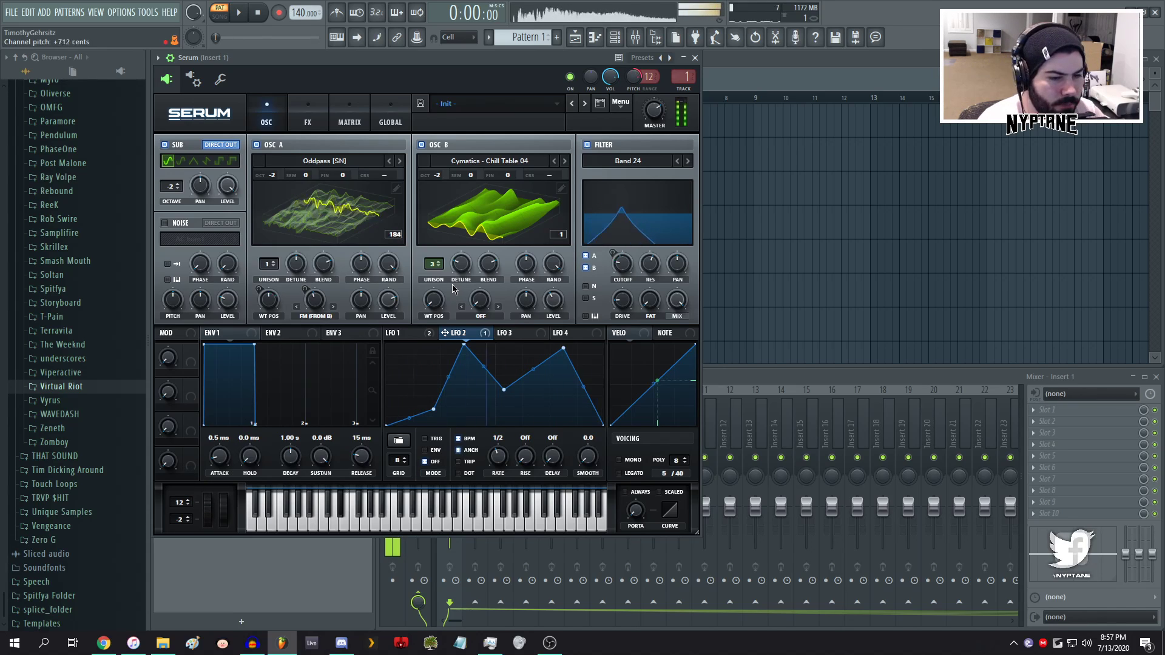
- Add an EQ ahead of the compressor, set its high band to Peak, boost the gain and broaden the Q
click(310, 120)
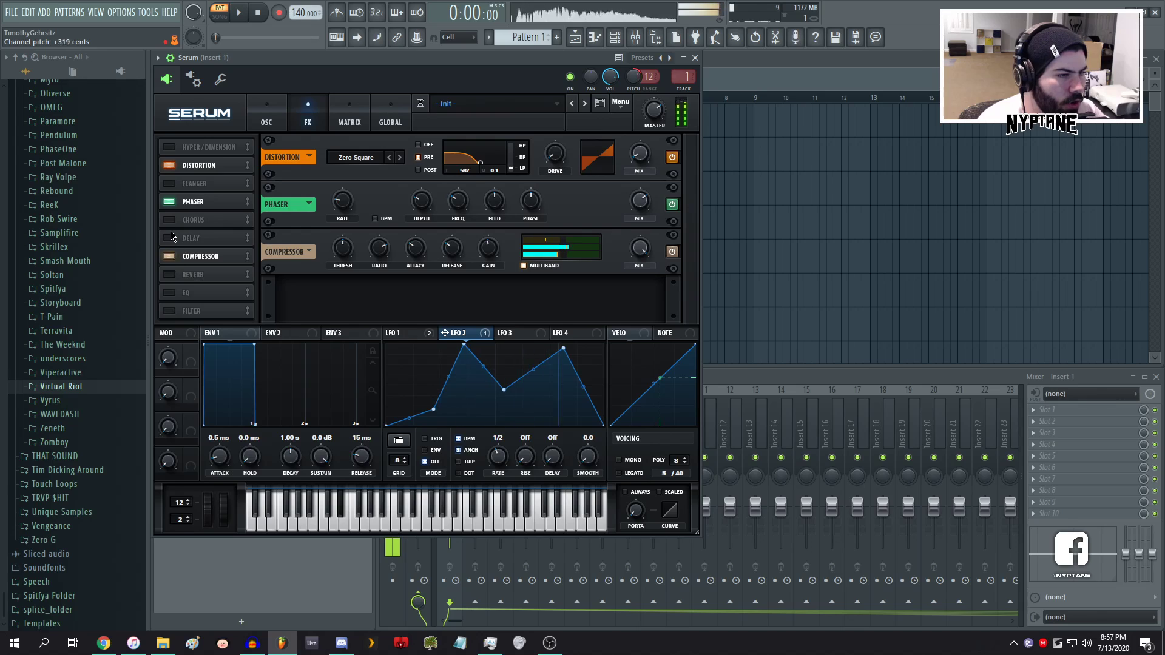
click(182, 293)
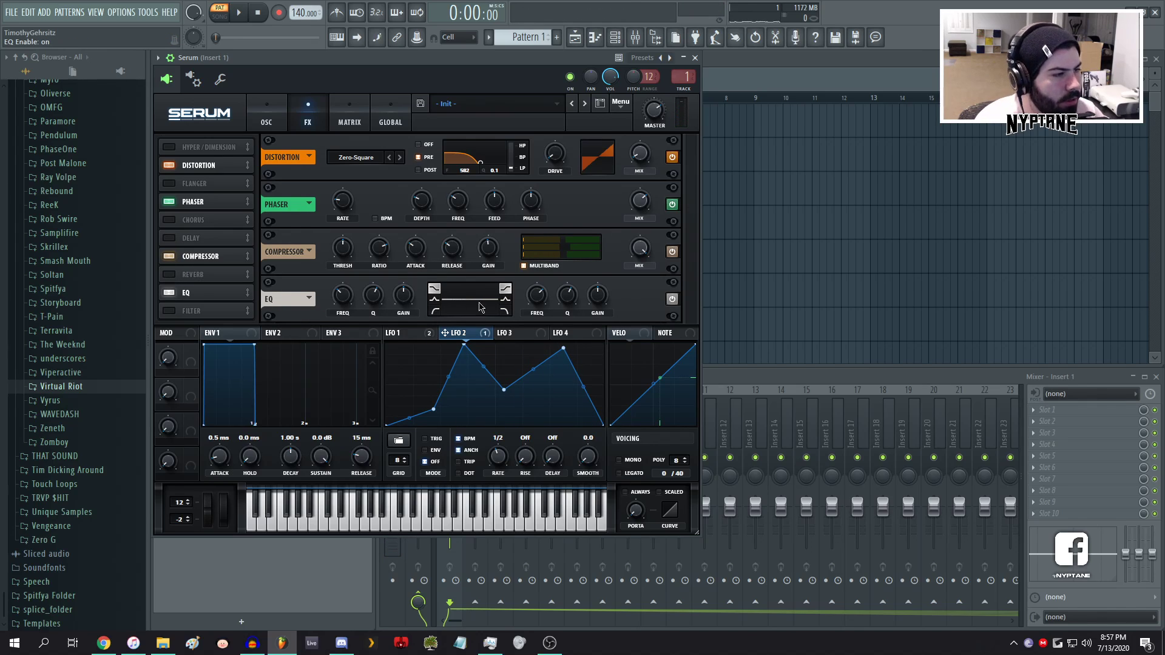
drag(184, 294, 183, 258)
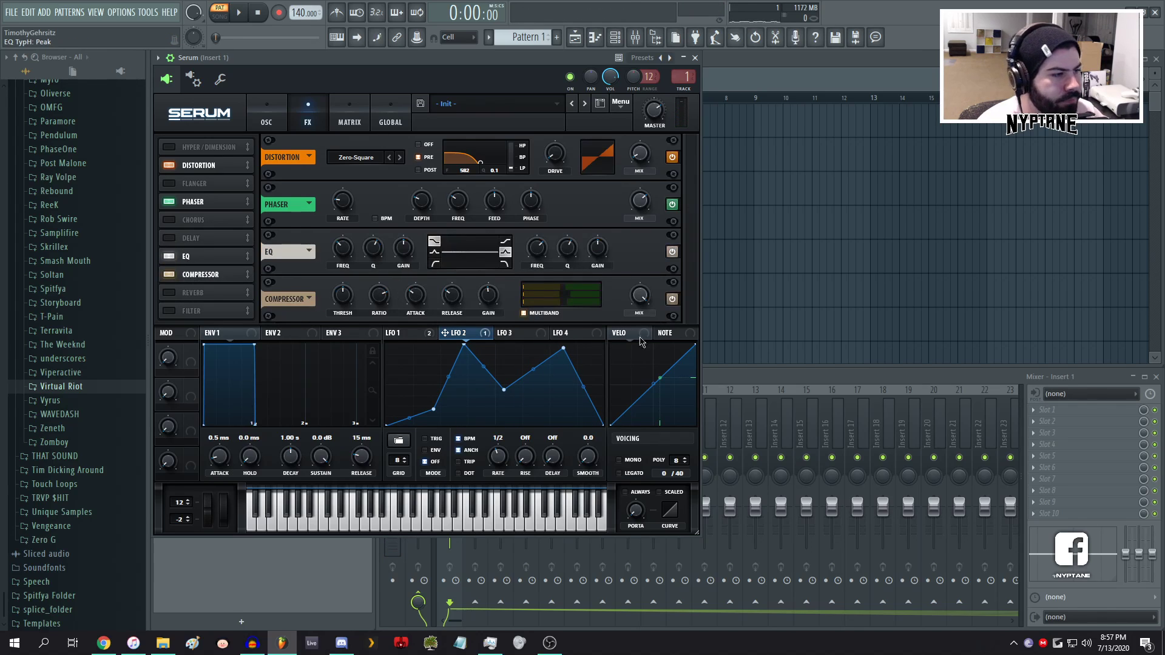
drag(605, 249, 616, 184)
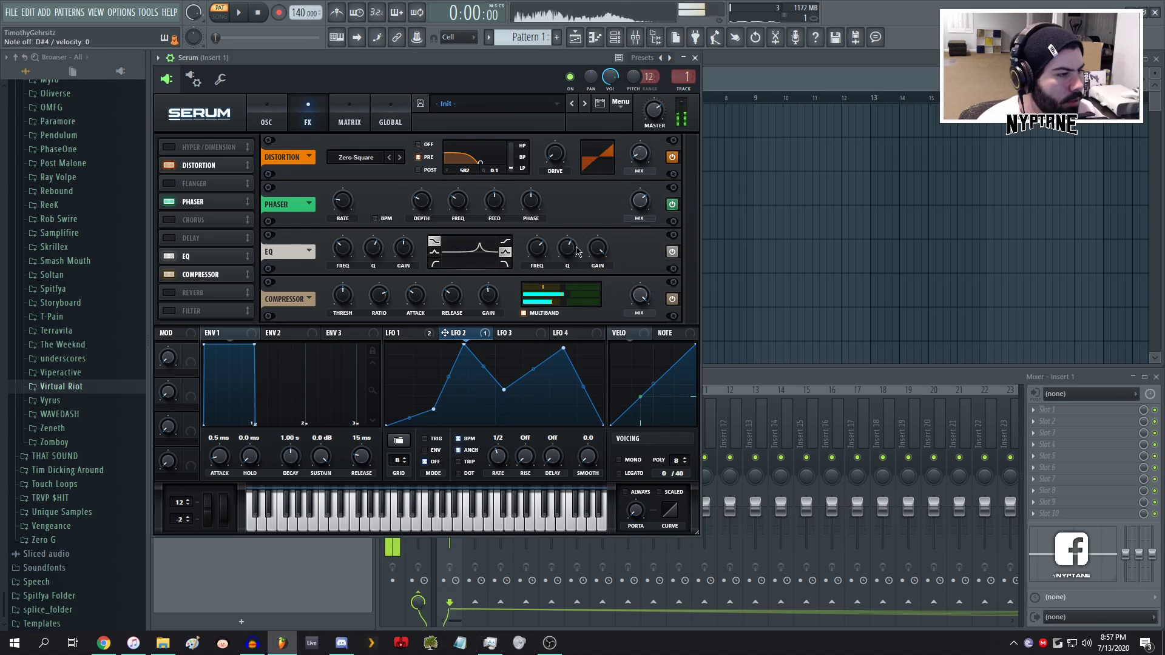
mouse_move(572, 250)
mouse_down()
mouse_move(540, 281)
mouse_move(567, 237)
mouse_up()
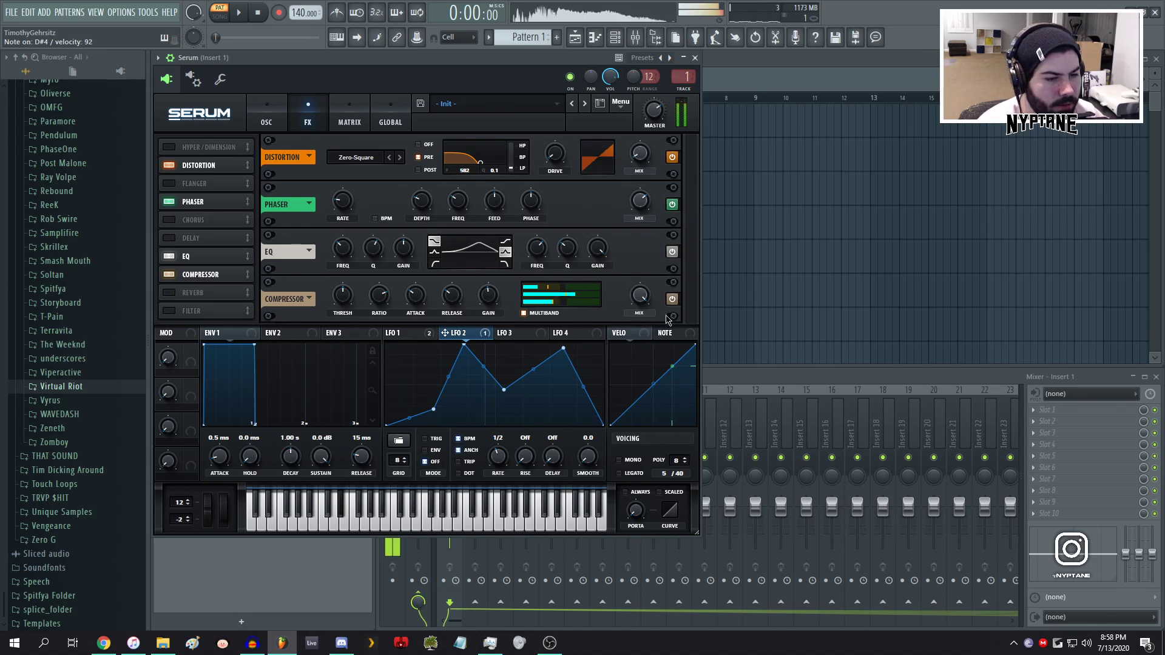
drag(567, 249, 590, 265)
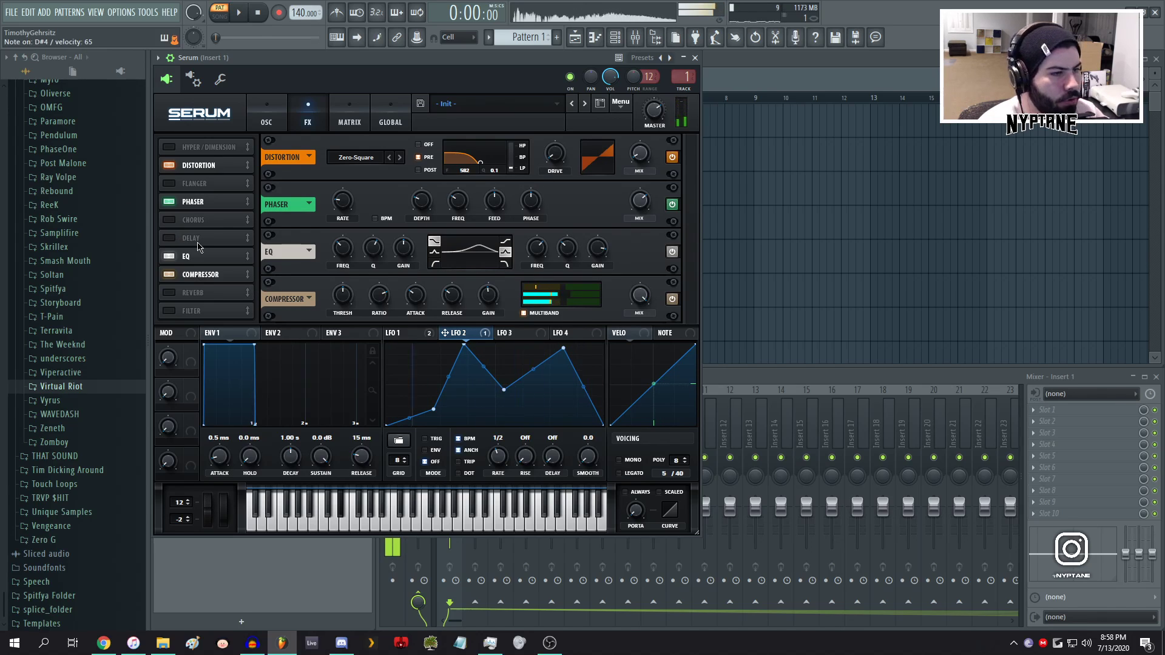
- Enable the chorus, lower its mix to about 16% and set its depth to about 3.2 ms
click(167, 221)
drag(643, 249, 617, 270)
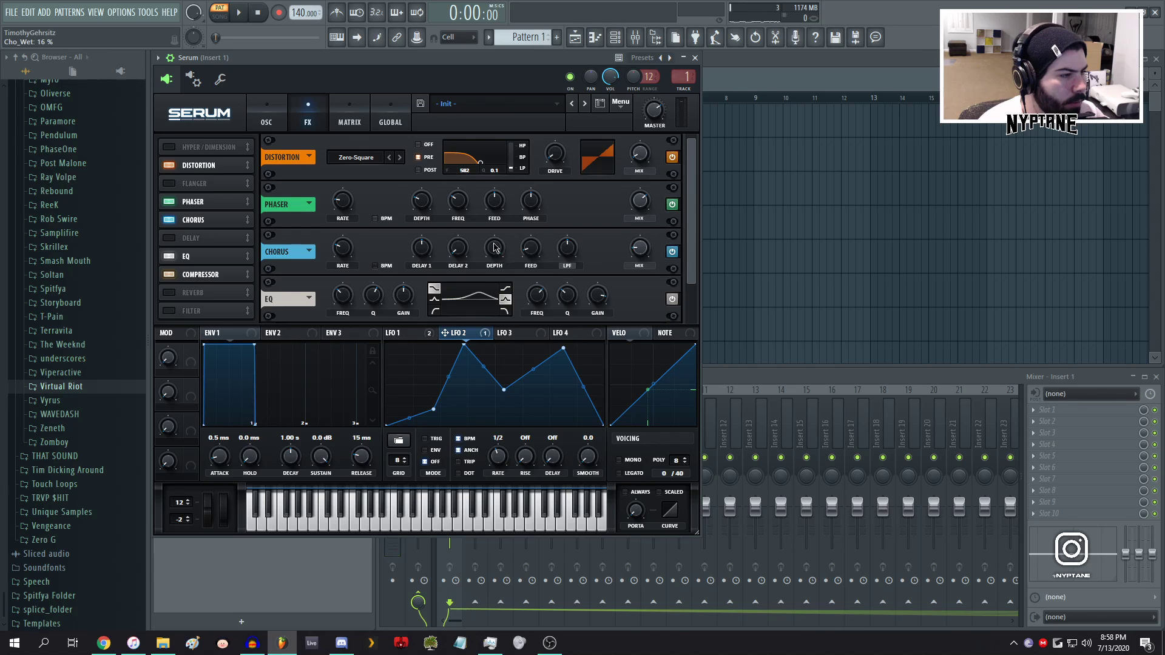
drag(494, 247, 473, 316)
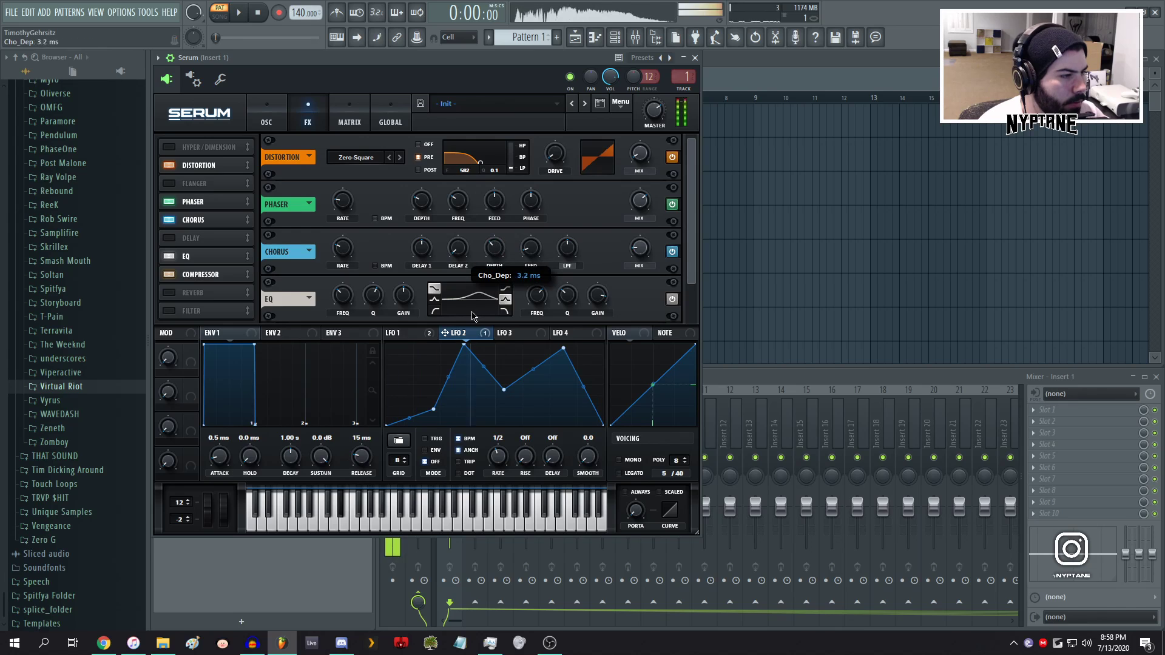
click(266, 119)
click(303, 119)
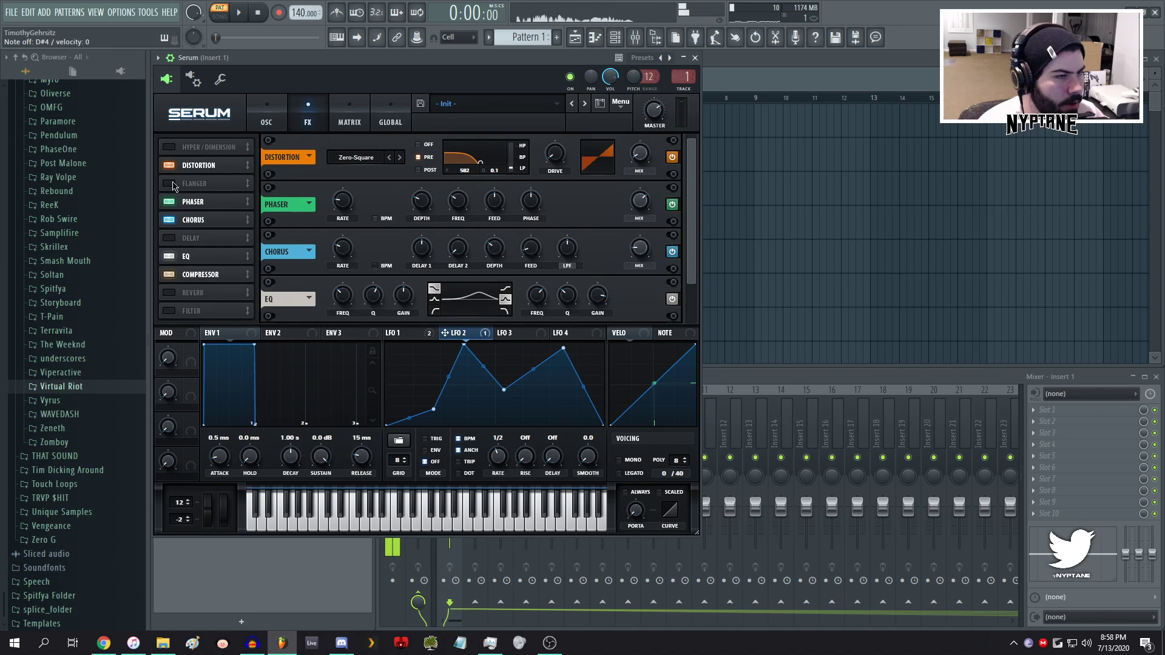
- Enable Hyper/Dimension after the distortion, set the hyper mix to about 8%, reduce the dimension size and adjust its mix
click(169, 147)
drag(206, 147, 206, 165)
drag(492, 153, 499, 185)
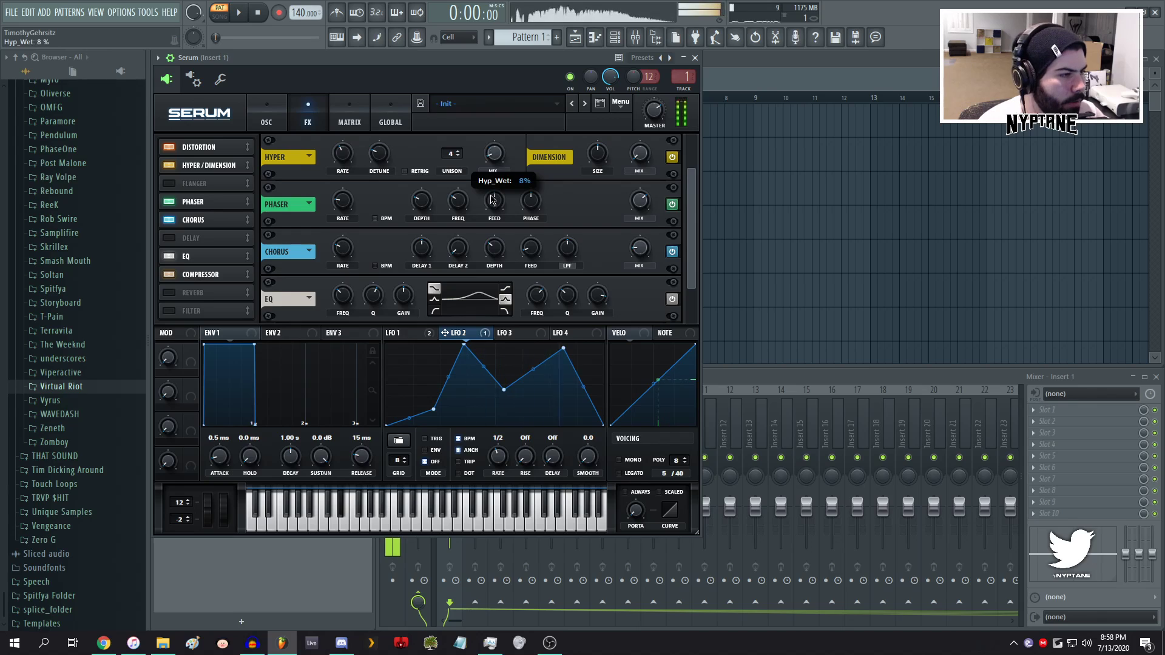
drag(598, 153, 598, 192)
drag(639, 154, 633, 115)
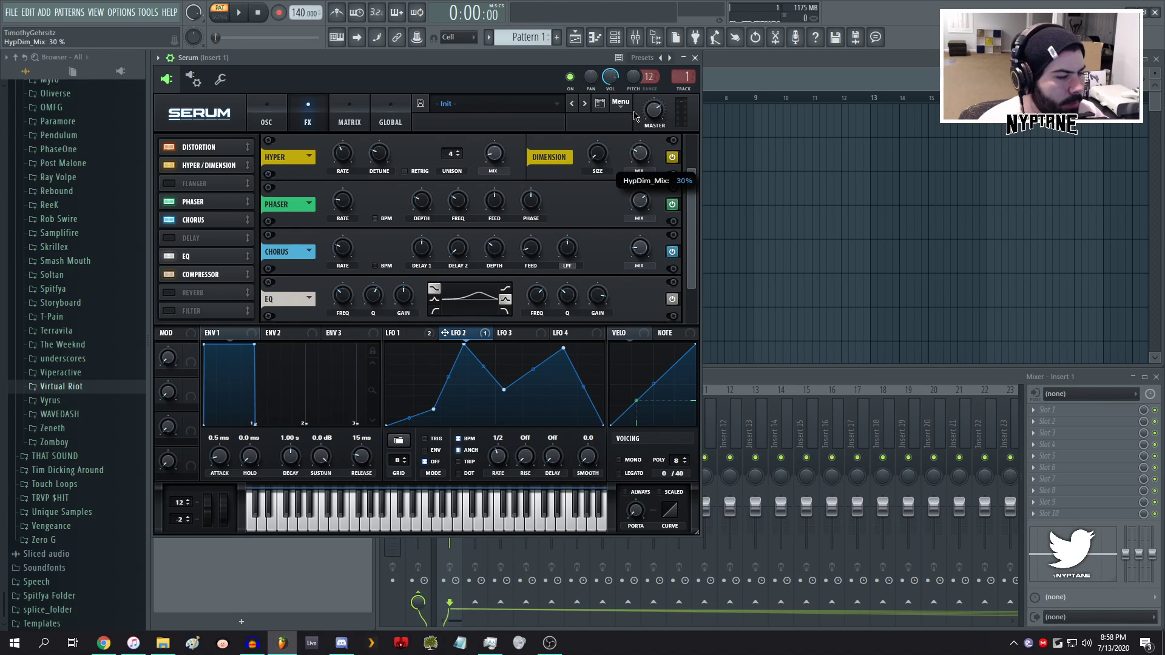
drag(597, 182, 635, 176)
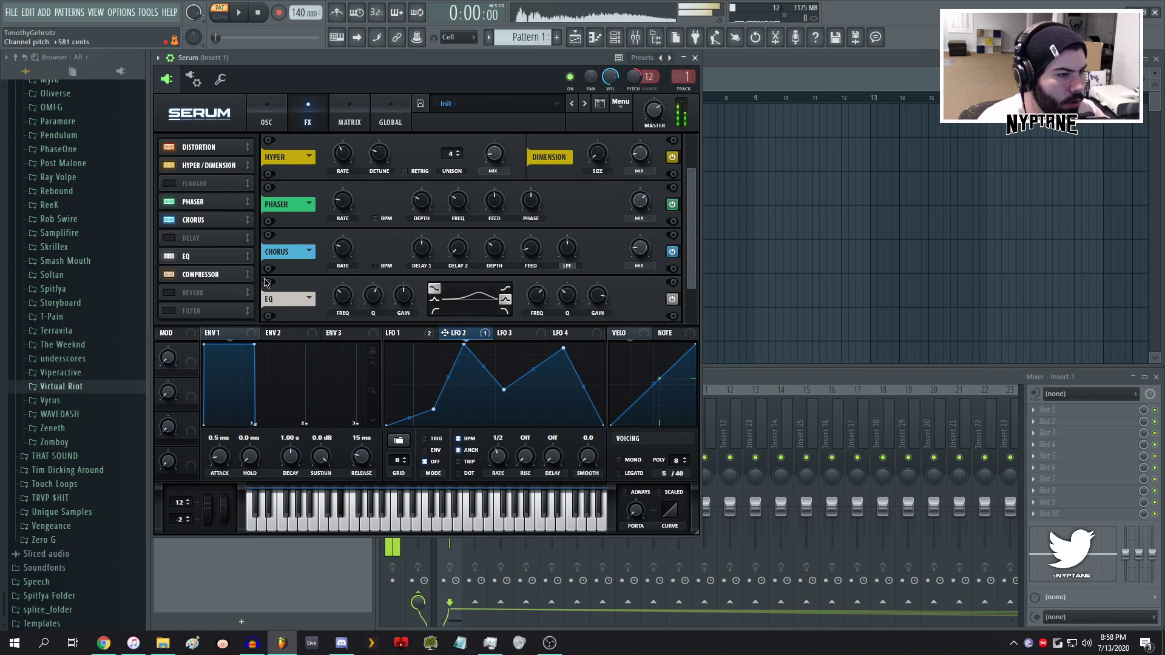
- Switch the EQ's low band to a low cut and bring its frequency to about 151 Hz
click(434, 311)
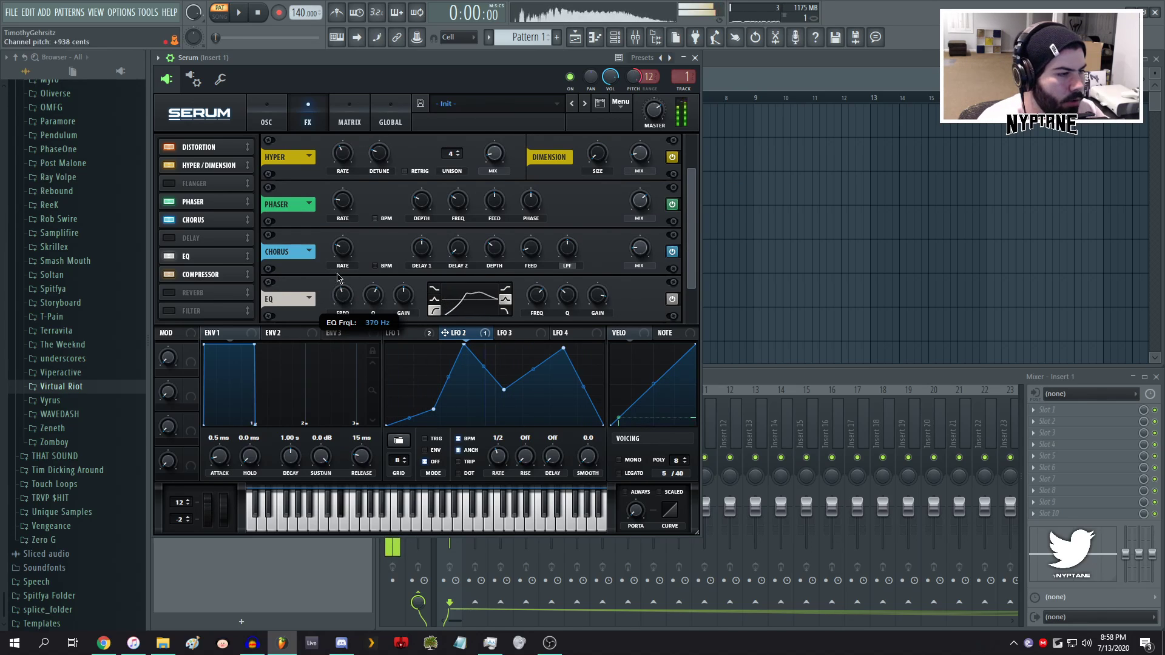
drag(338, 279, 340, 311)
drag(401, 333, 339, 274)
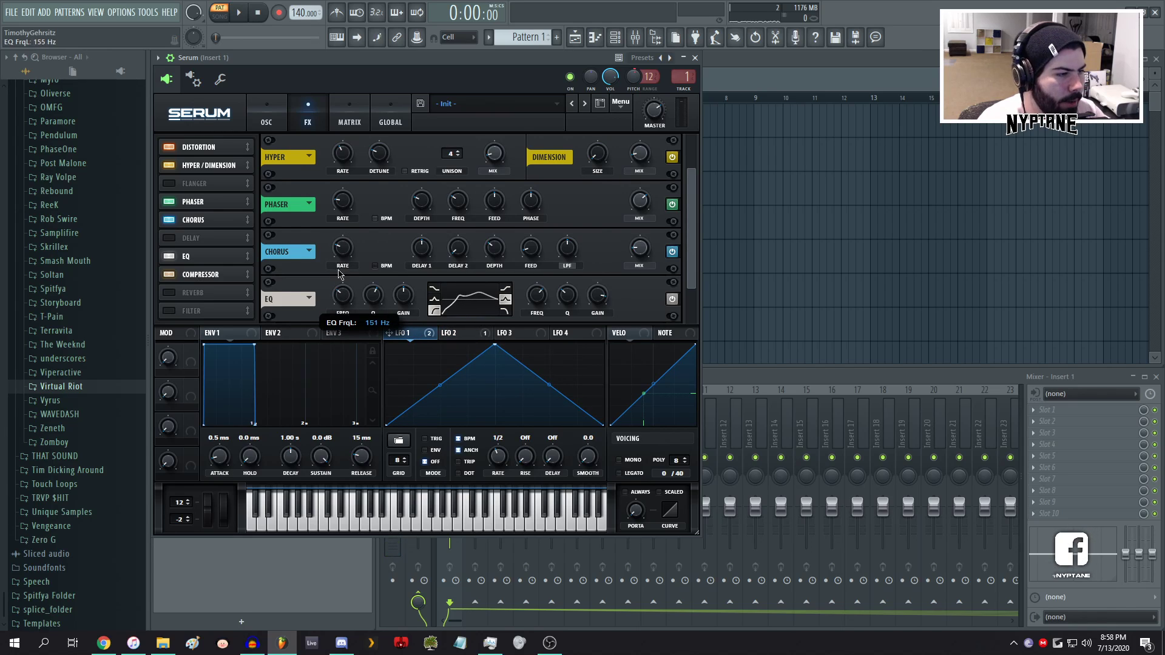
- Assign LFO 2 to the EQ's low-cut frequency and fine-tune the base frequency
click(450, 333)
drag(445, 333, 342, 296)
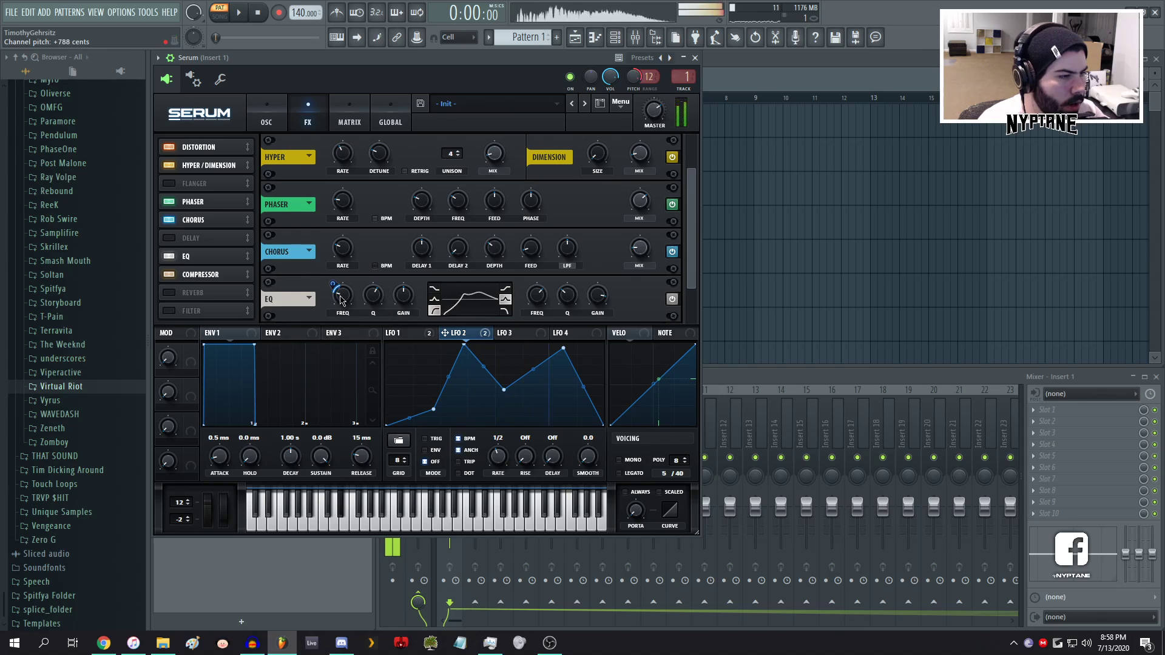
double_click(341, 299)
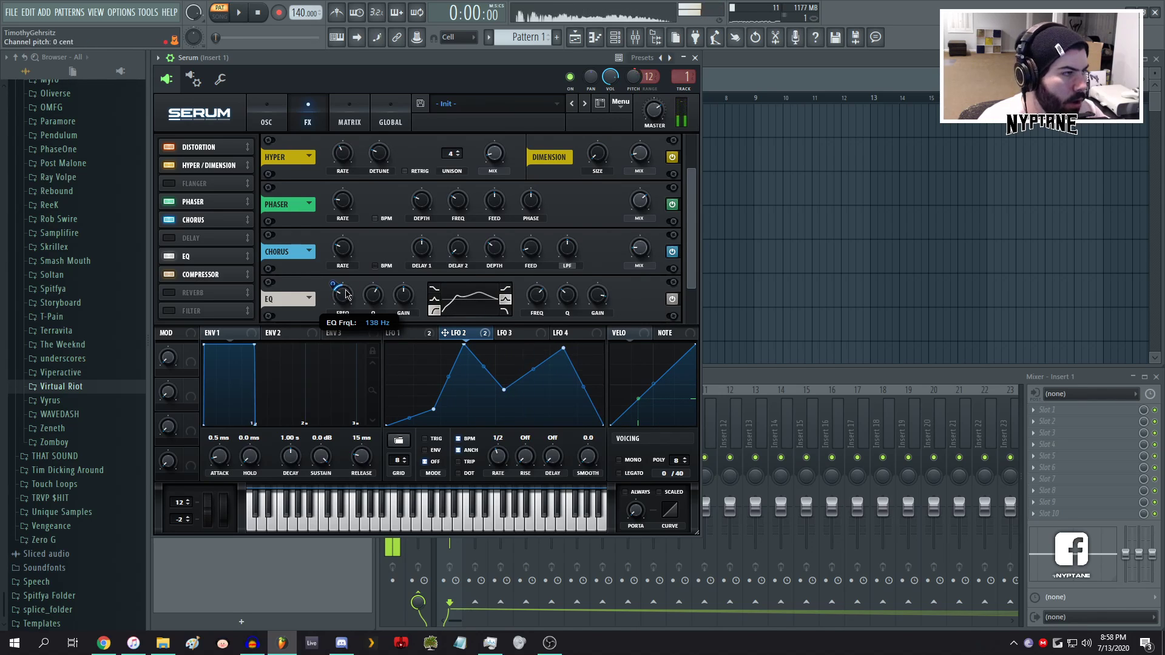
drag(345, 307, 345, 305)
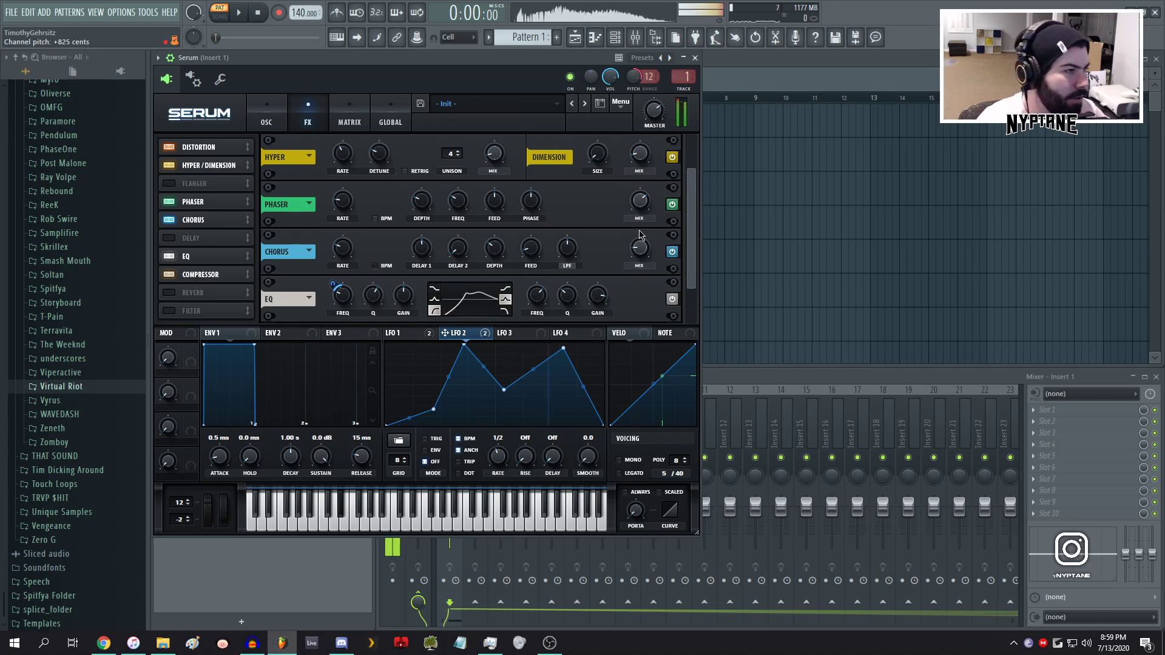
- Enable the effects filter after the compressor and set its type to Bandreject
drag(688, 200, 688, 240)
click(168, 311)
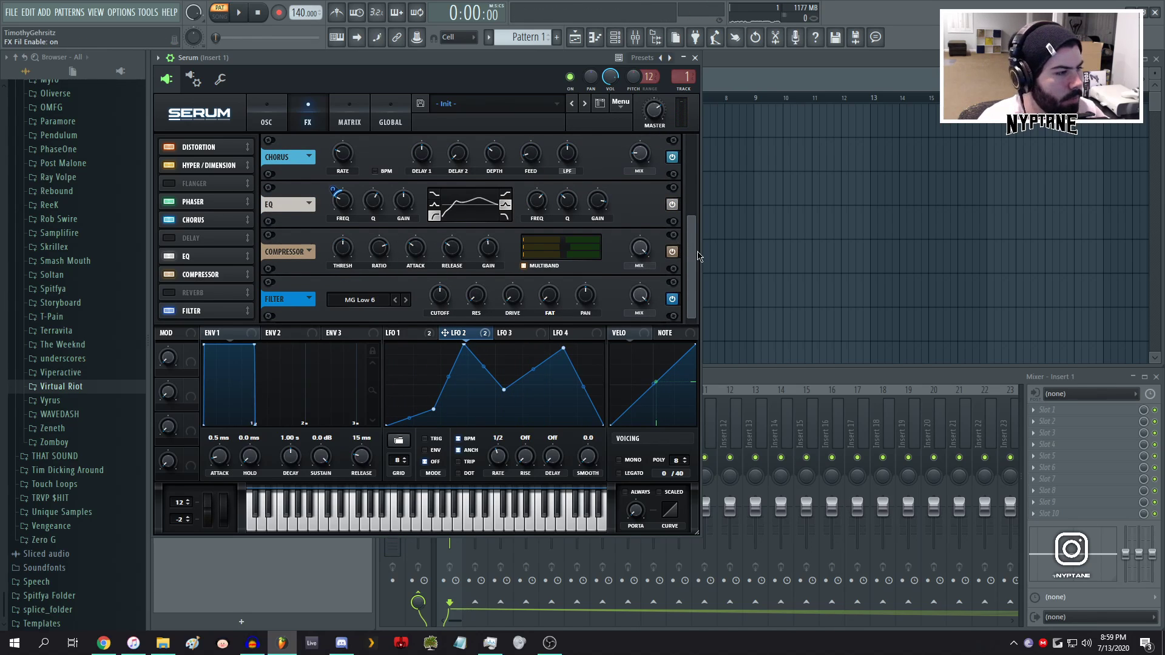
click(355, 301)
mouse_move(358, 353)
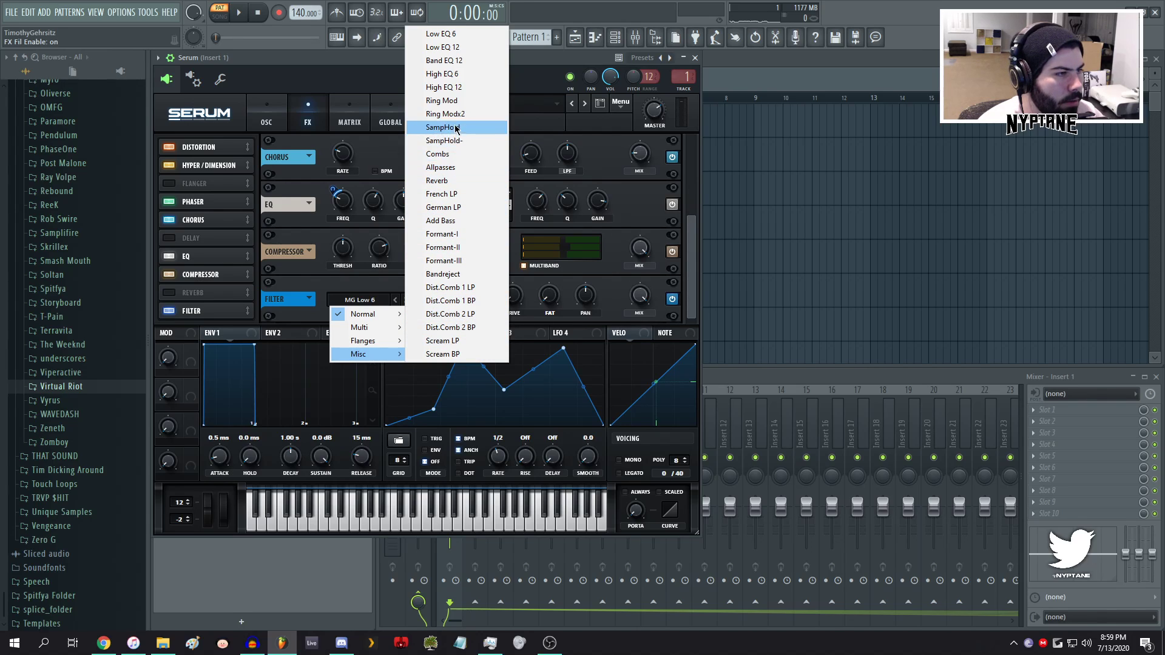
click(443, 273)
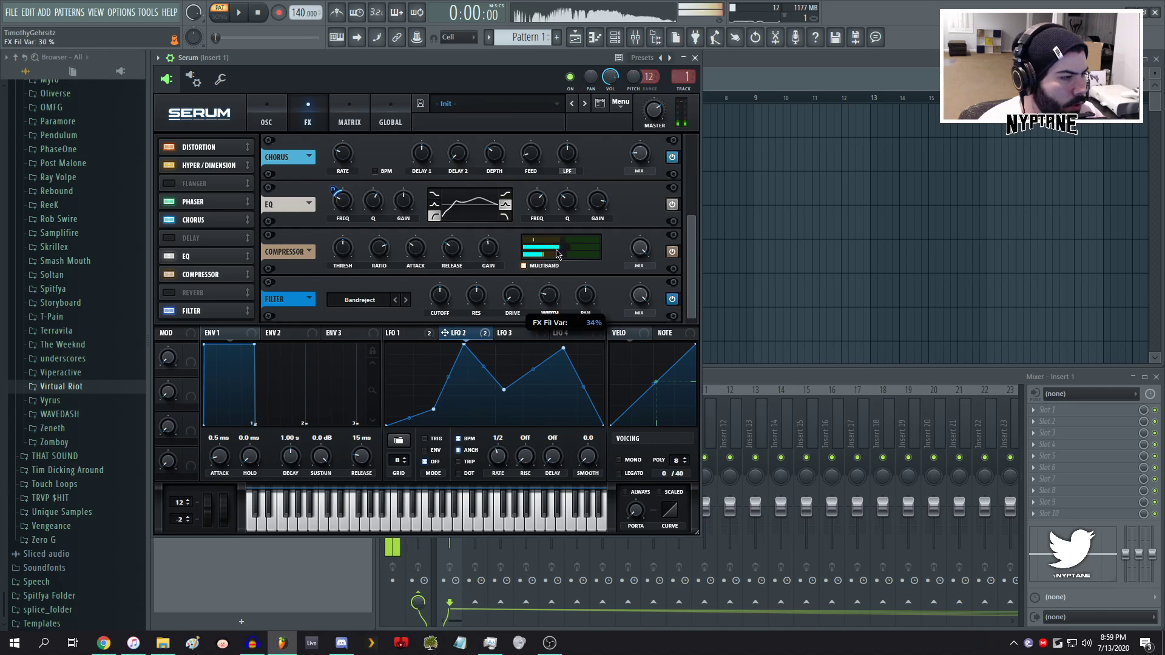
- Set the Bandreject filter's cutoff to about 611 Hz, adjust its width and lower its mix
drag(446, 293, 446, 293)
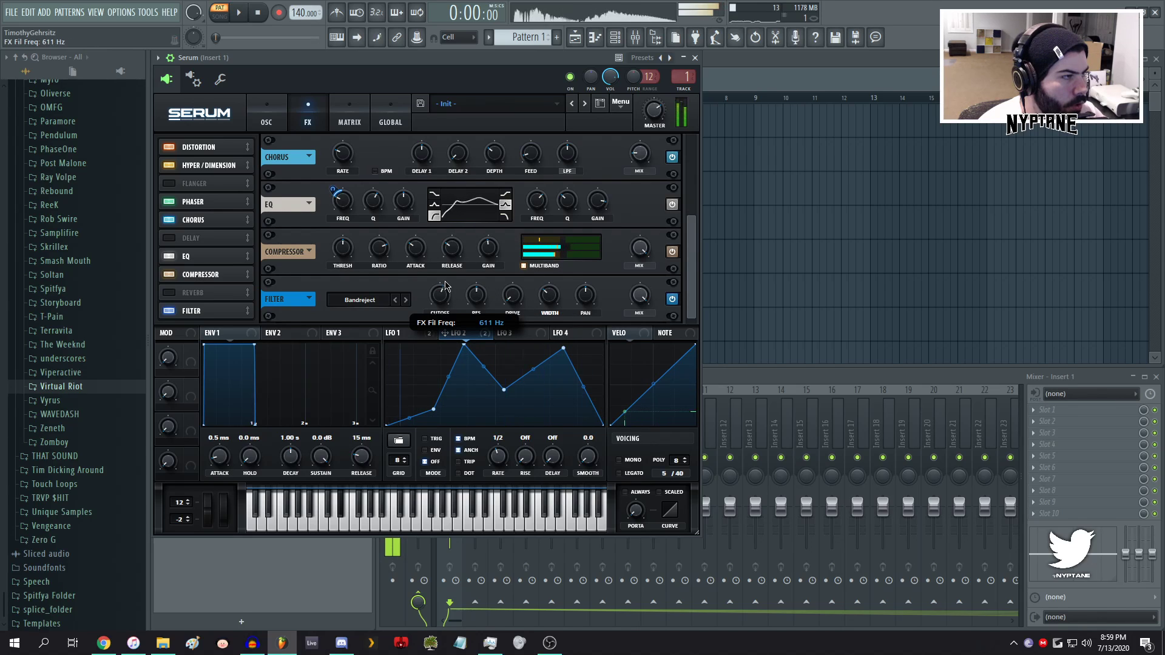
drag(548, 296, 548, 304)
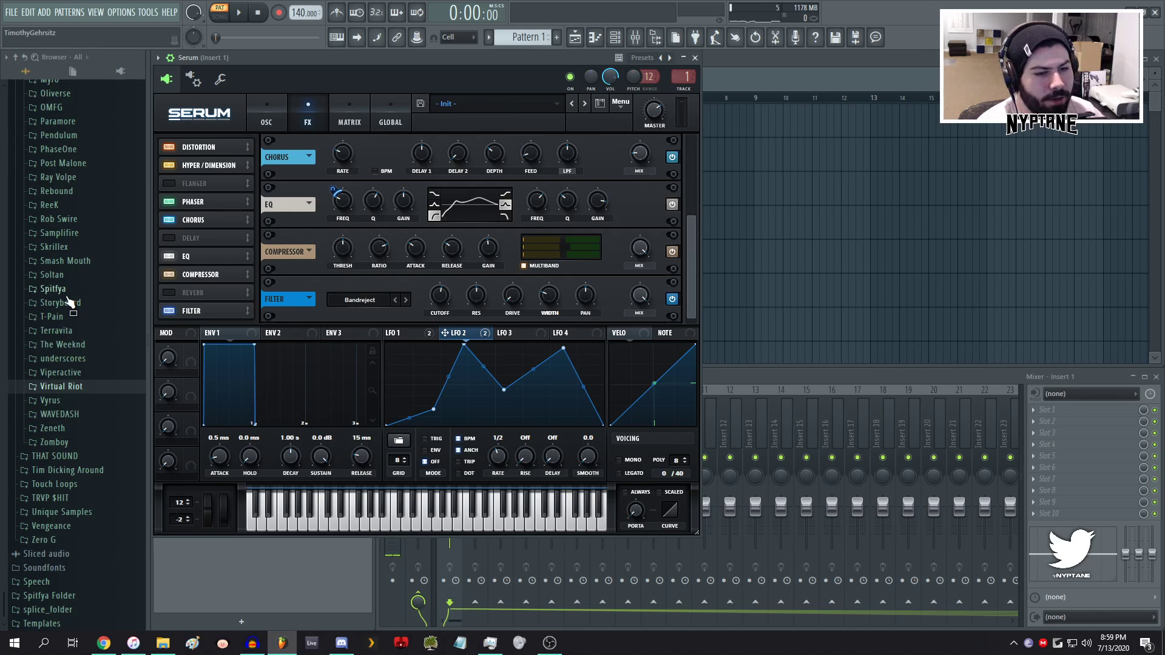
drag(632, 297, 632, 318)
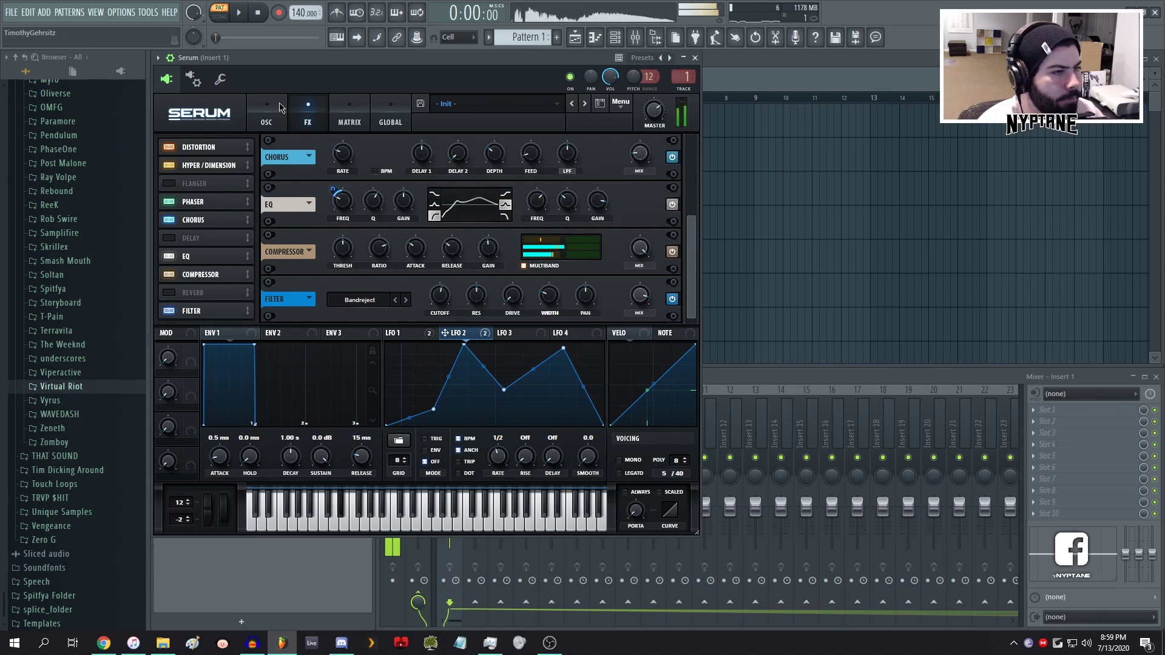
- Fine-tune the amount of oscillator A's FM from B
click(266, 117)
drag(318, 296, 315, 300)
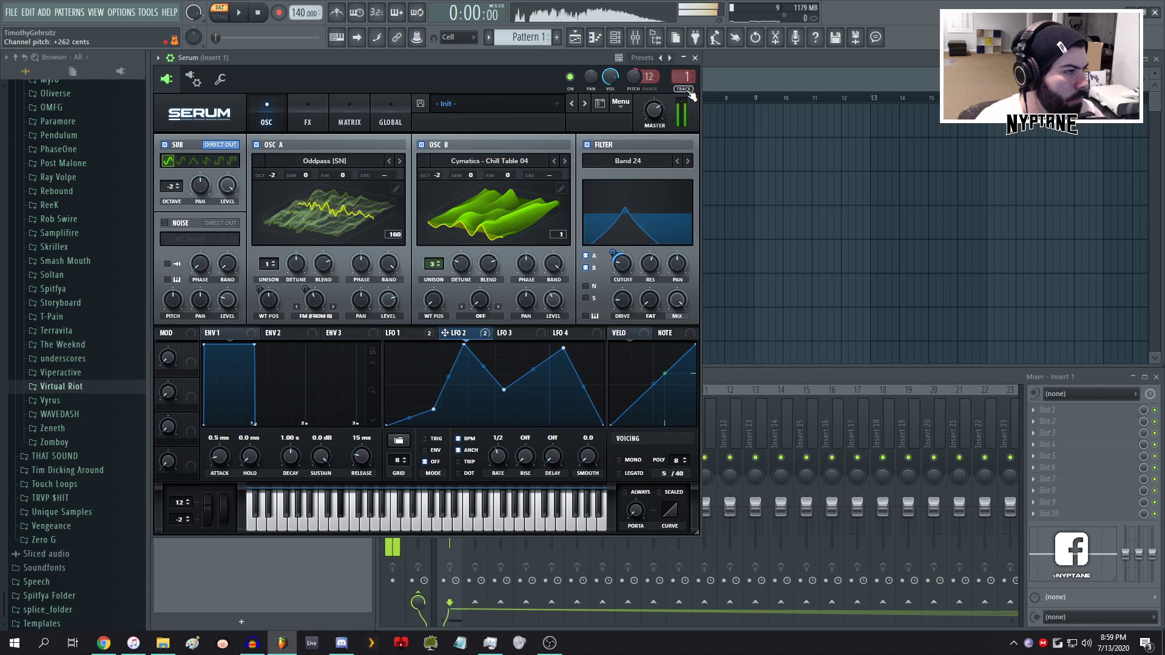
- Load OTT in the first effect slot of Insert 1, with depth at 62% and output gain at 3.9 dB
click(775, 374)
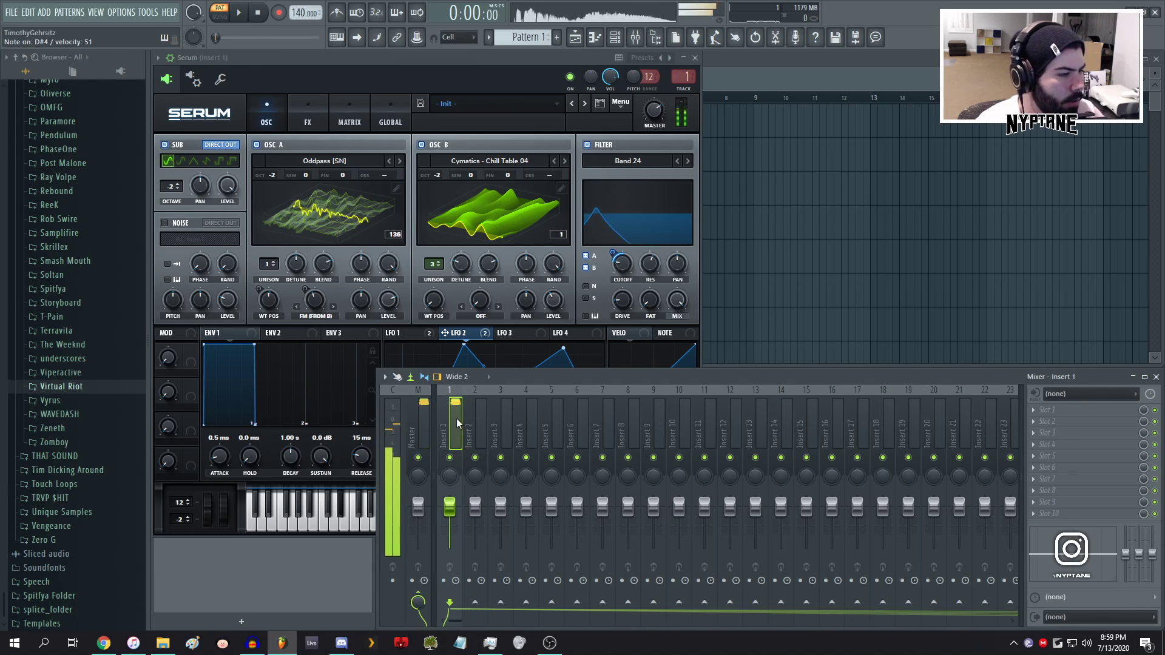
drag(485, 431, 448, 416)
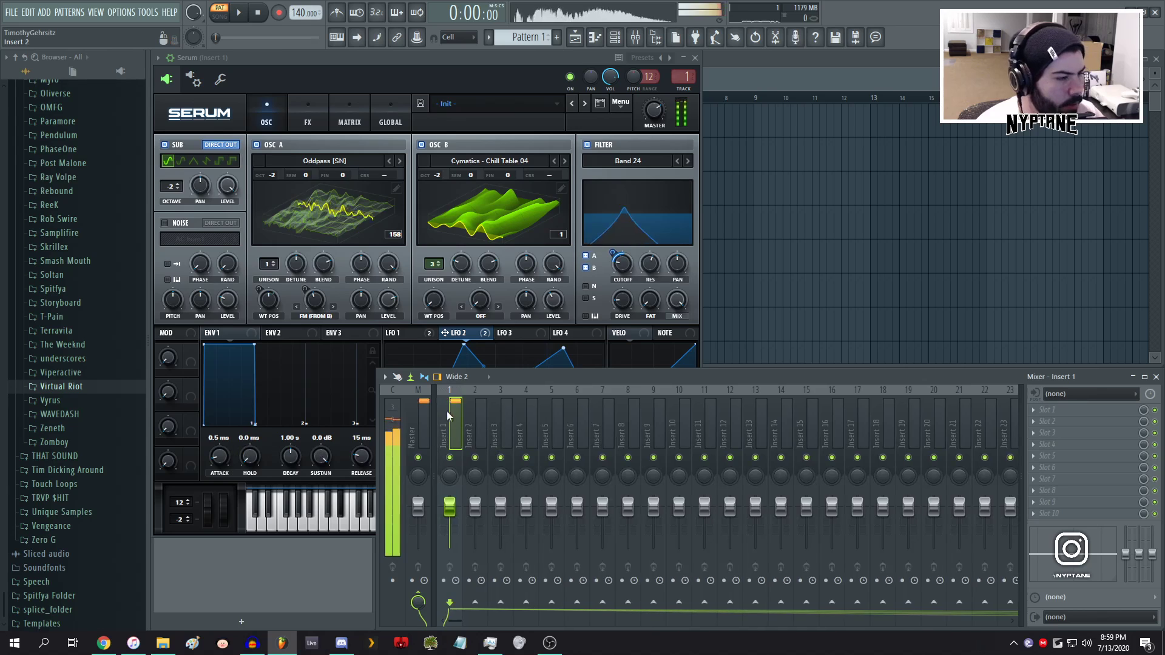
click(1034, 410)
click(737, 546)
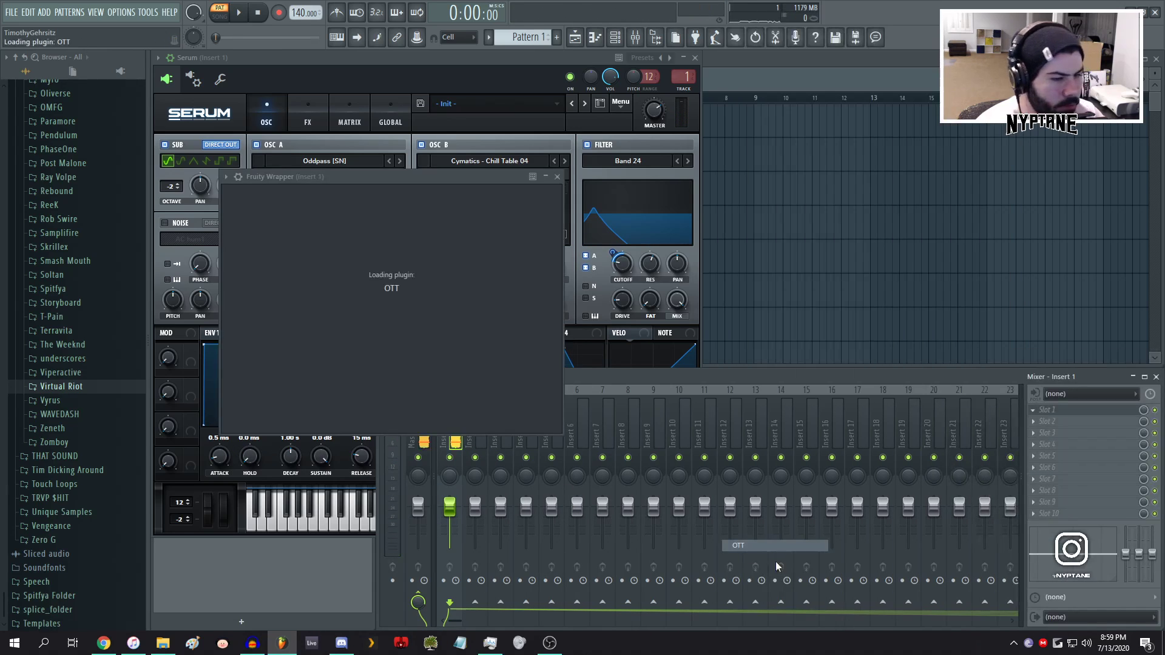
drag(246, 270, 235, 289)
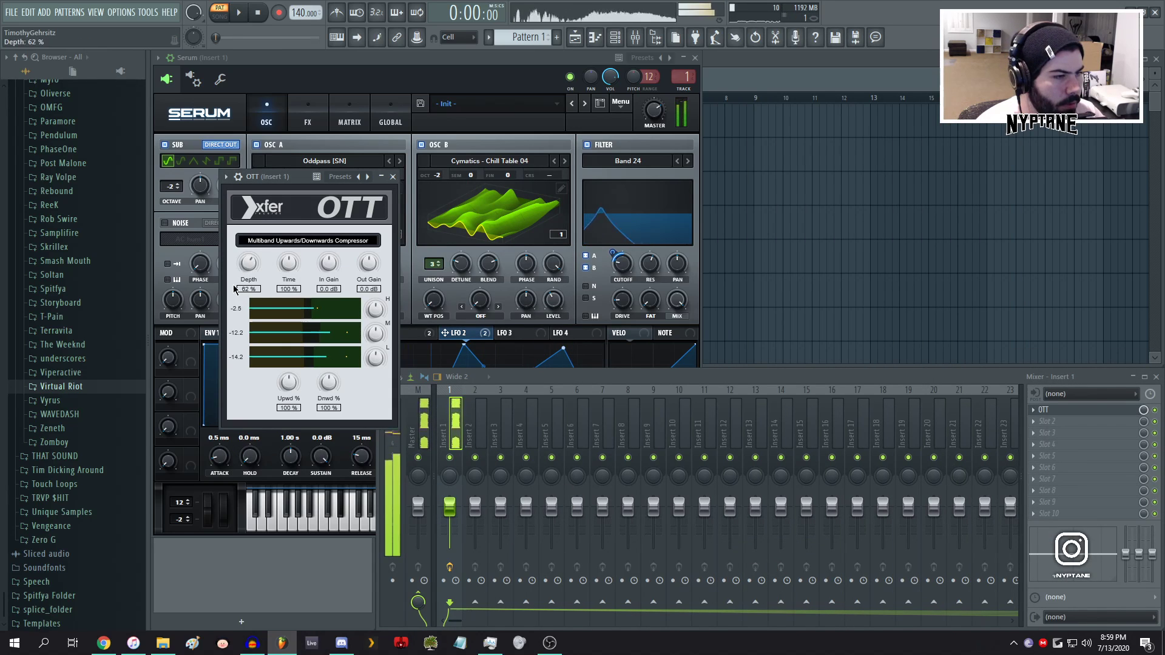
drag(369, 269, 414, 338)
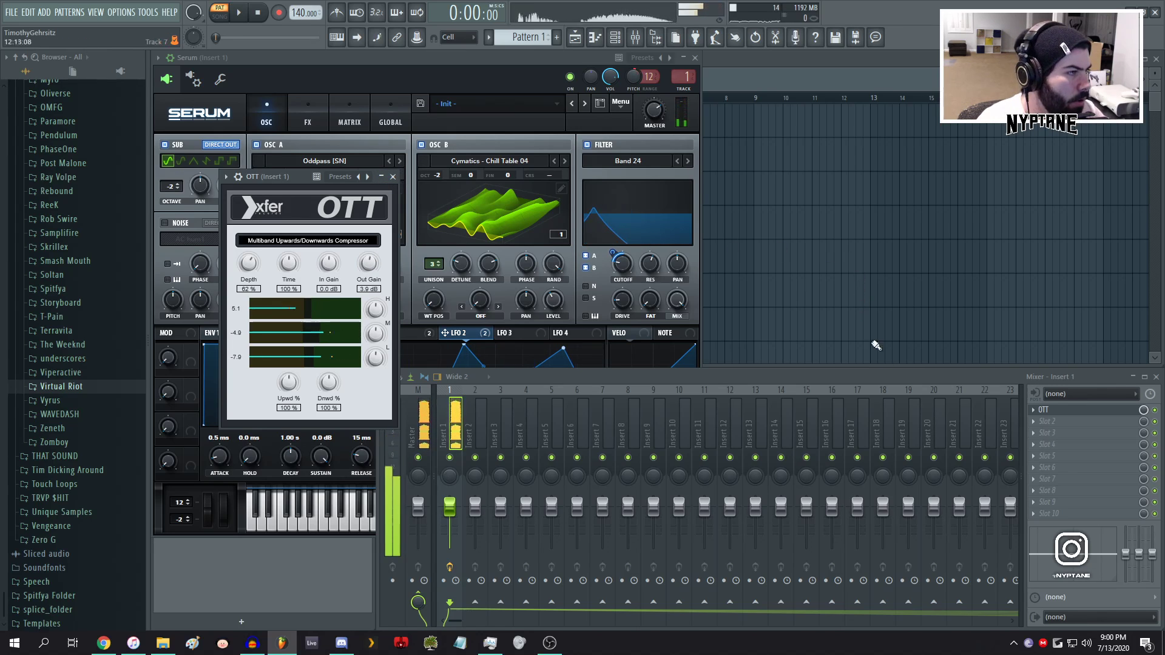
- Load CamelCrusher in the second effect slot of Insert 1
click(1090, 420)
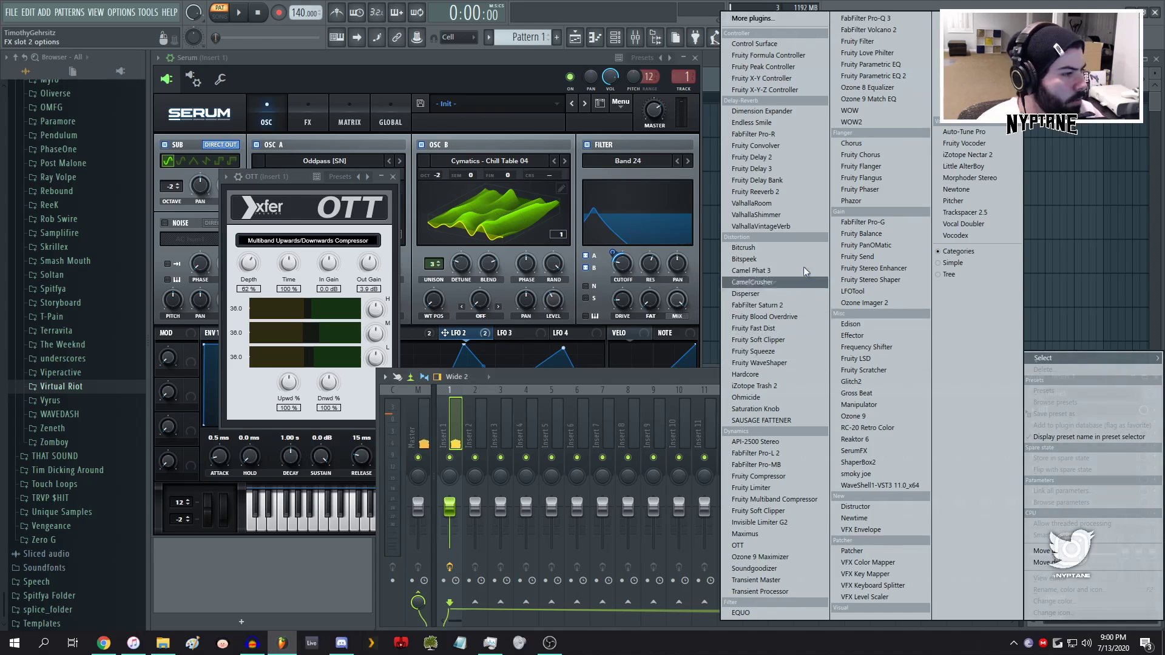
click(759, 281)
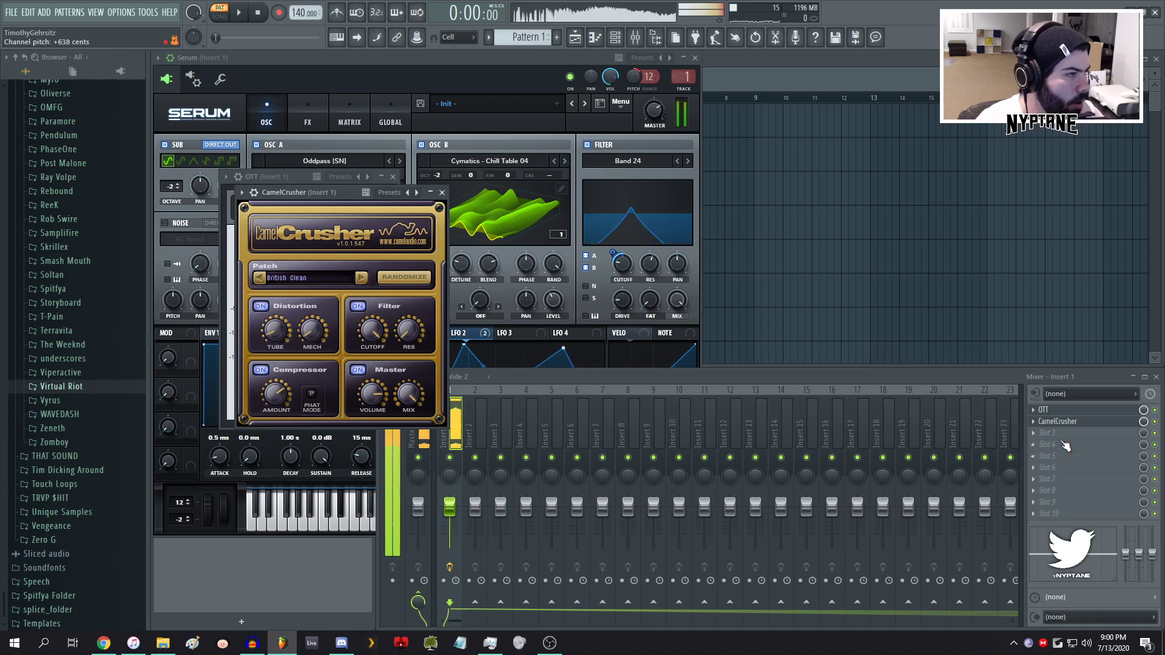
click(1077, 460)
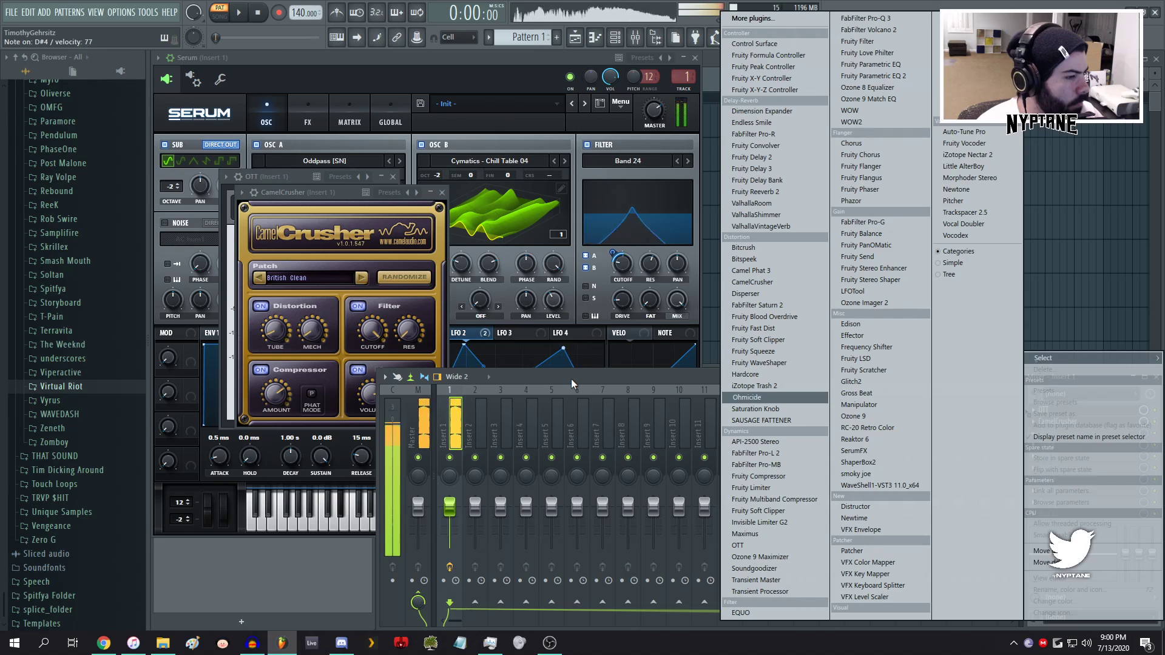
click(618, 378)
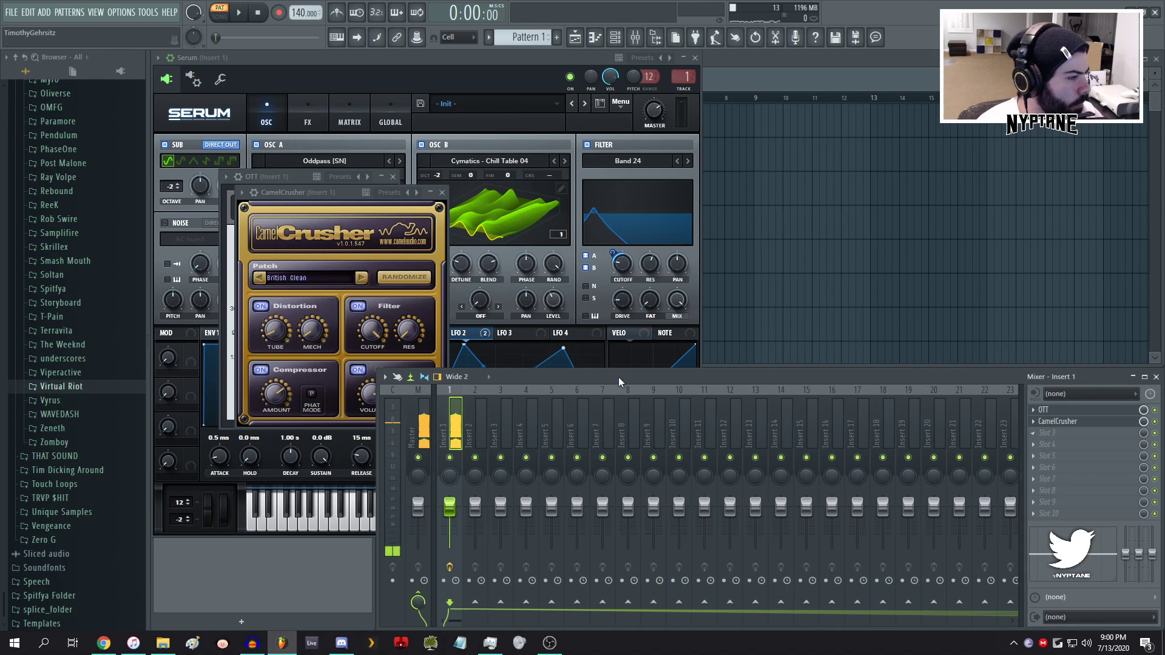
- Load FabFilter Pro-Q 3 with the IFTK Phaser preset on Insert 1 and place it ahead of OTT
click(1068, 437)
click(895, 30)
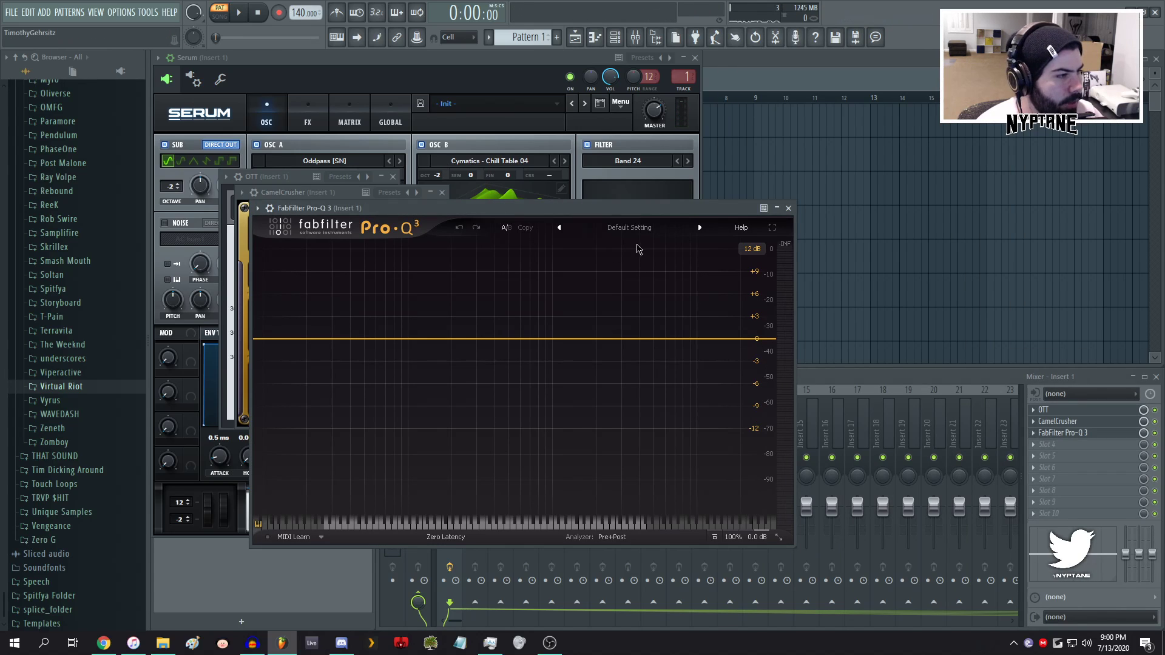
click(629, 228)
mouse_move(601, 248)
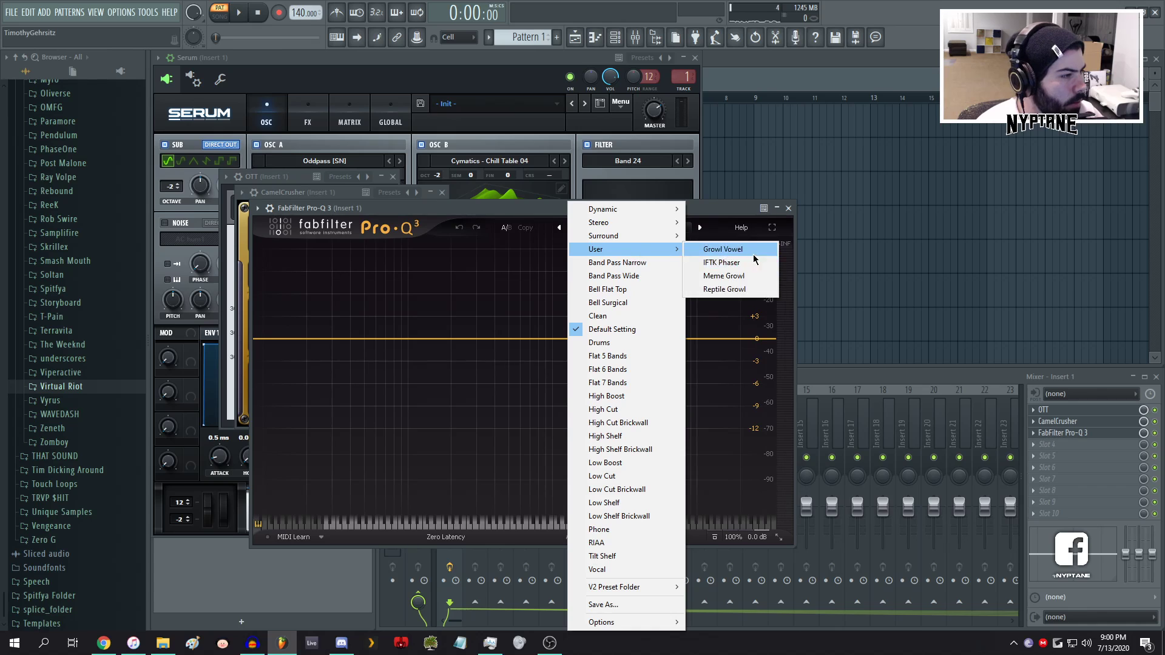
click(722, 262)
drag(1063, 433, 1072, 411)
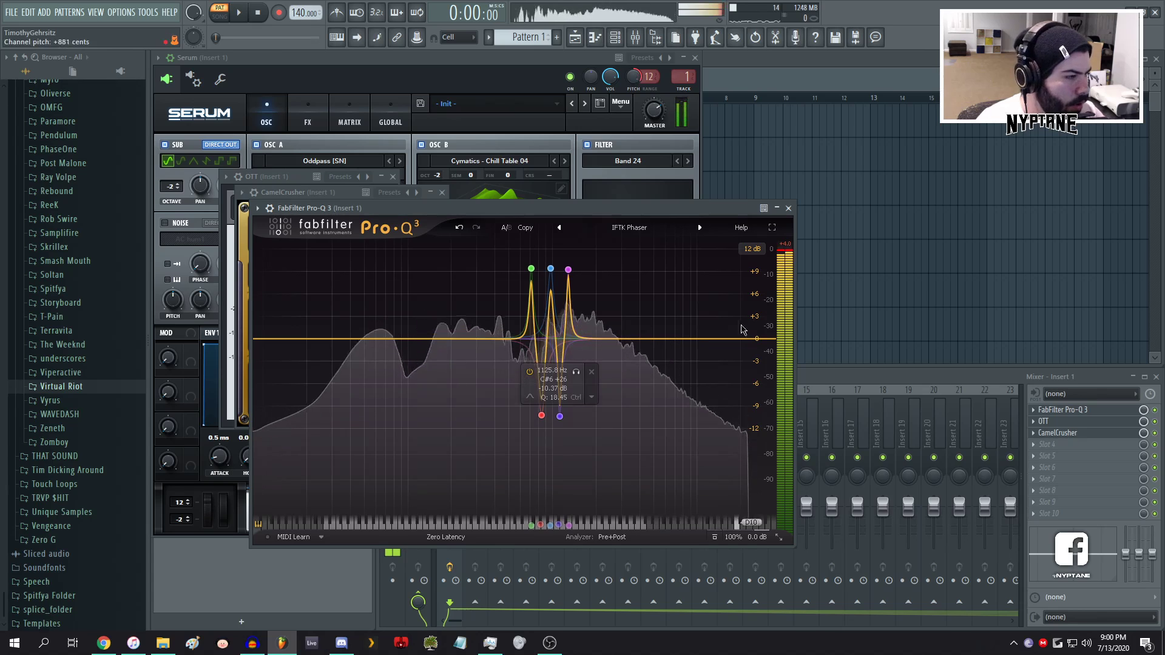
- Close the open Pro-Q 3, CamelCrusher, OTT and Serum windows
click(788, 208)
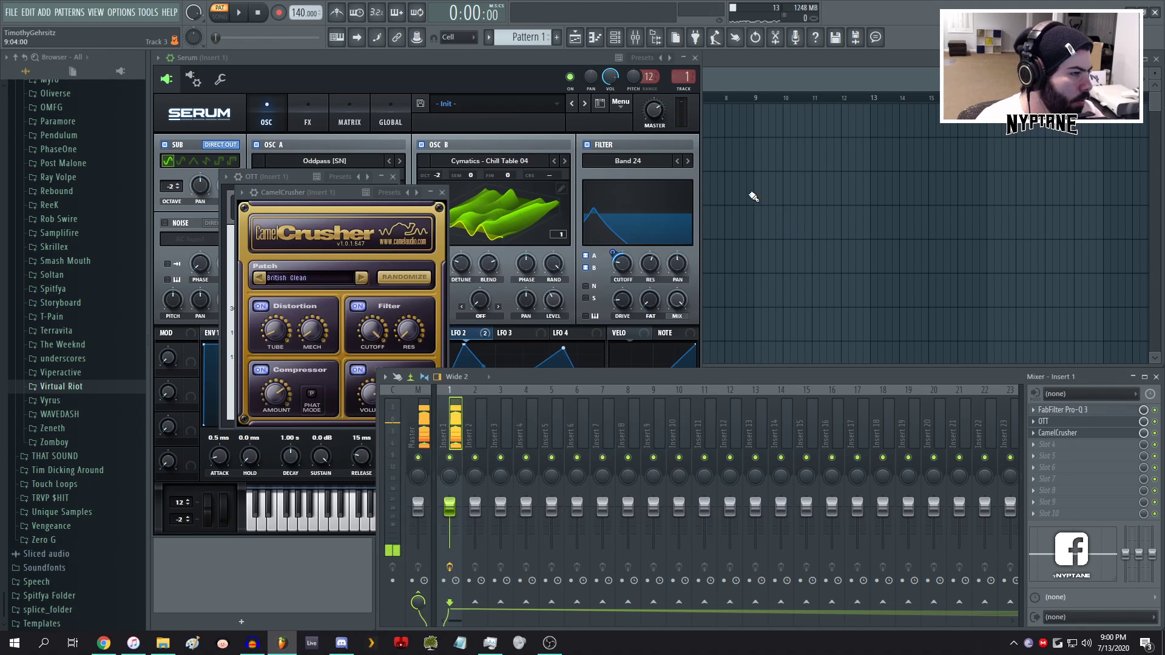
click(442, 193)
click(393, 177)
click(695, 58)
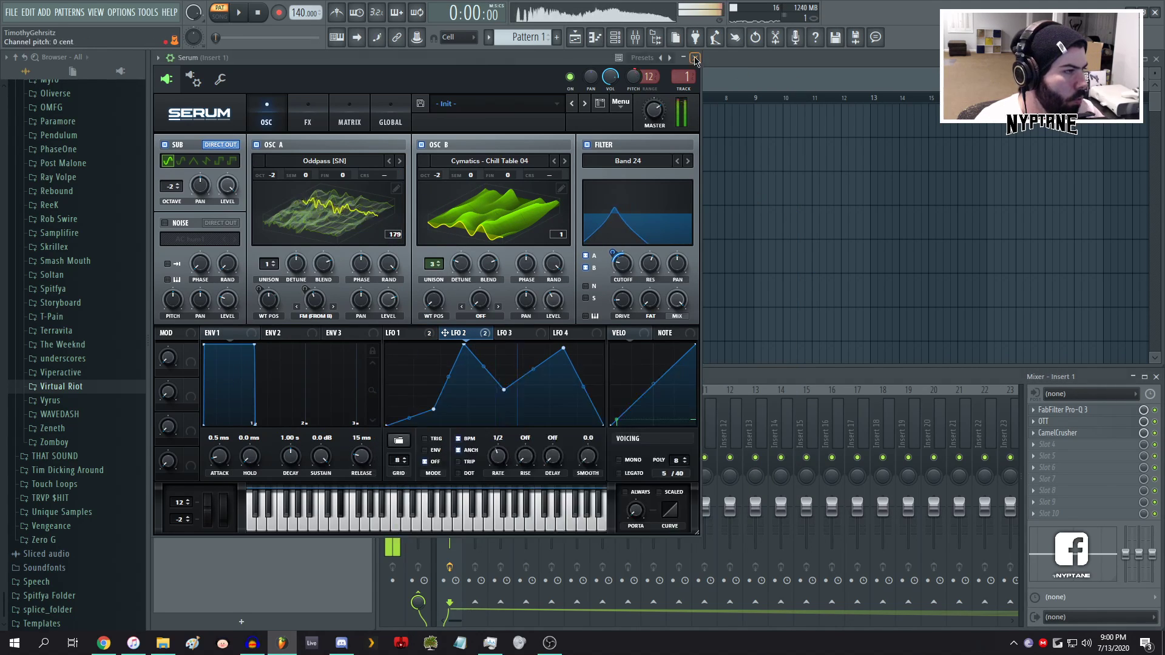
click(696, 58)
- Load FabFilter Saturn 2 in slot 4 of Insert 1, split off a high band and adjust its drive
click(1068, 444)
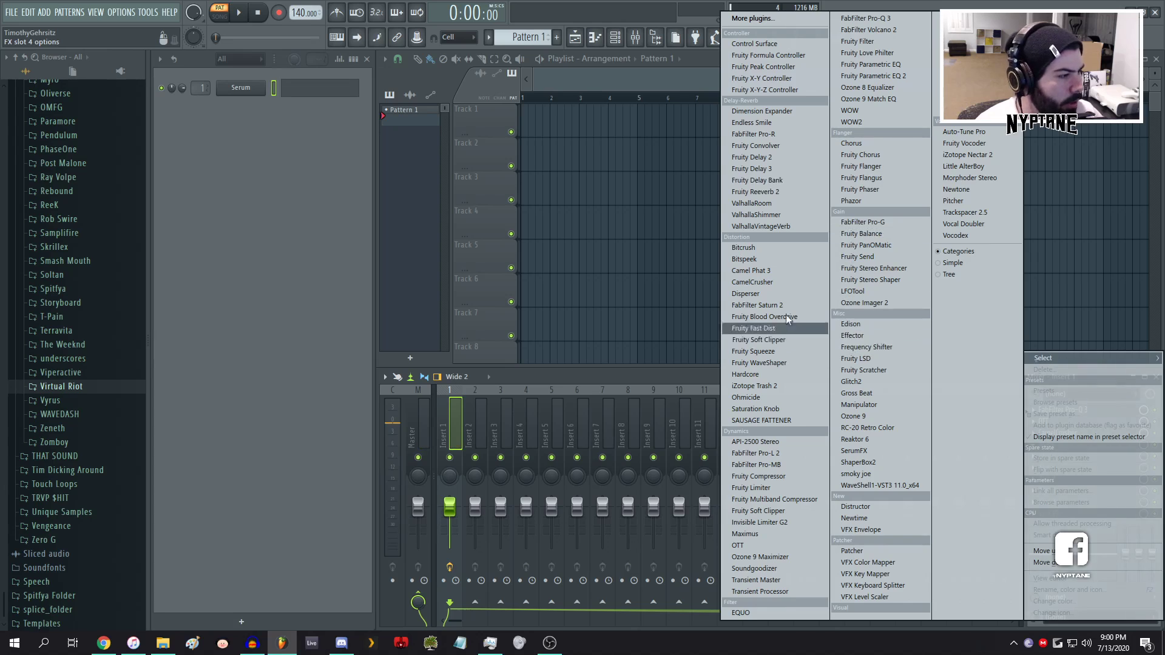
click(758, 305)
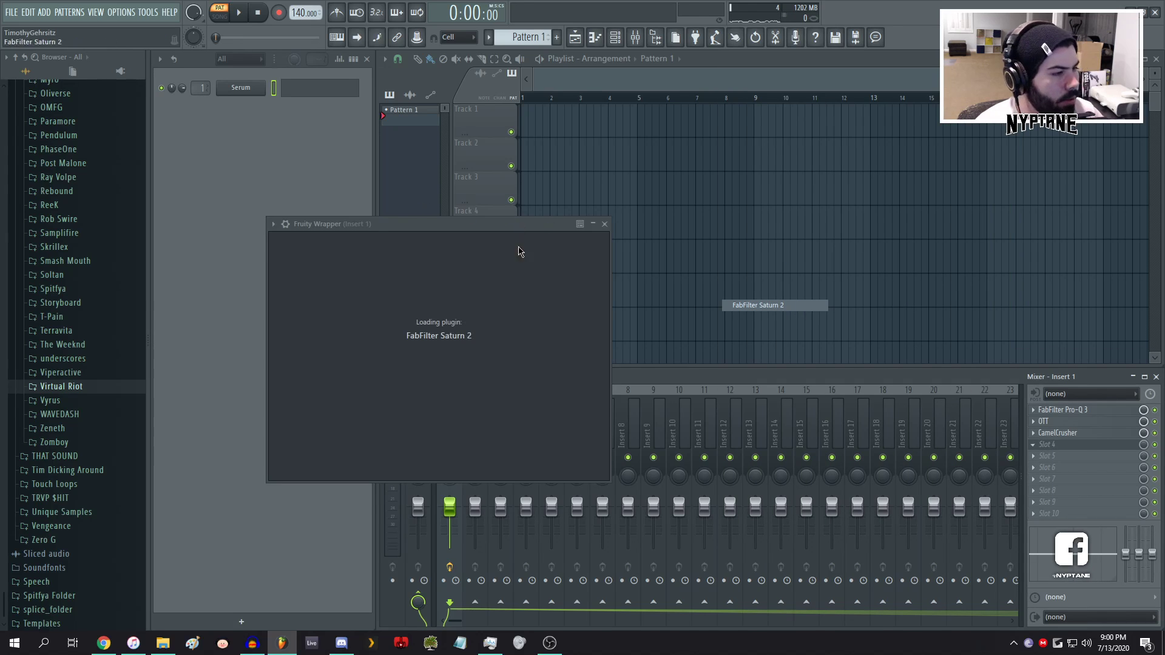
click(665, 263)
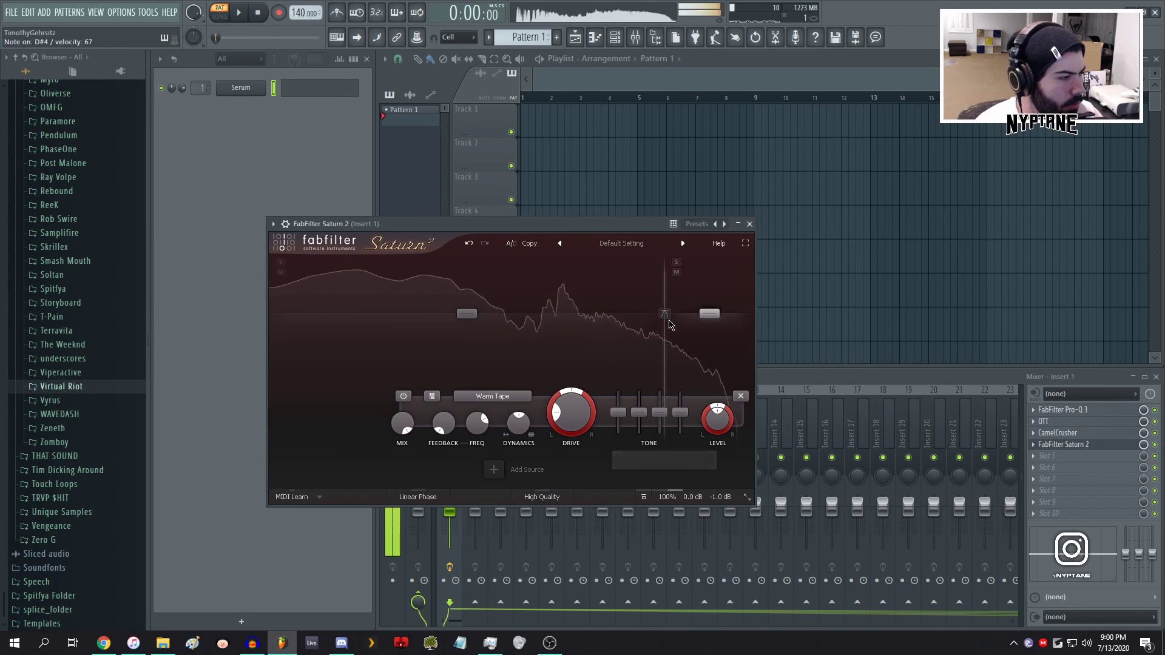
drag(669, 319, 636, 289)
drag(577, 408, 634, 267)
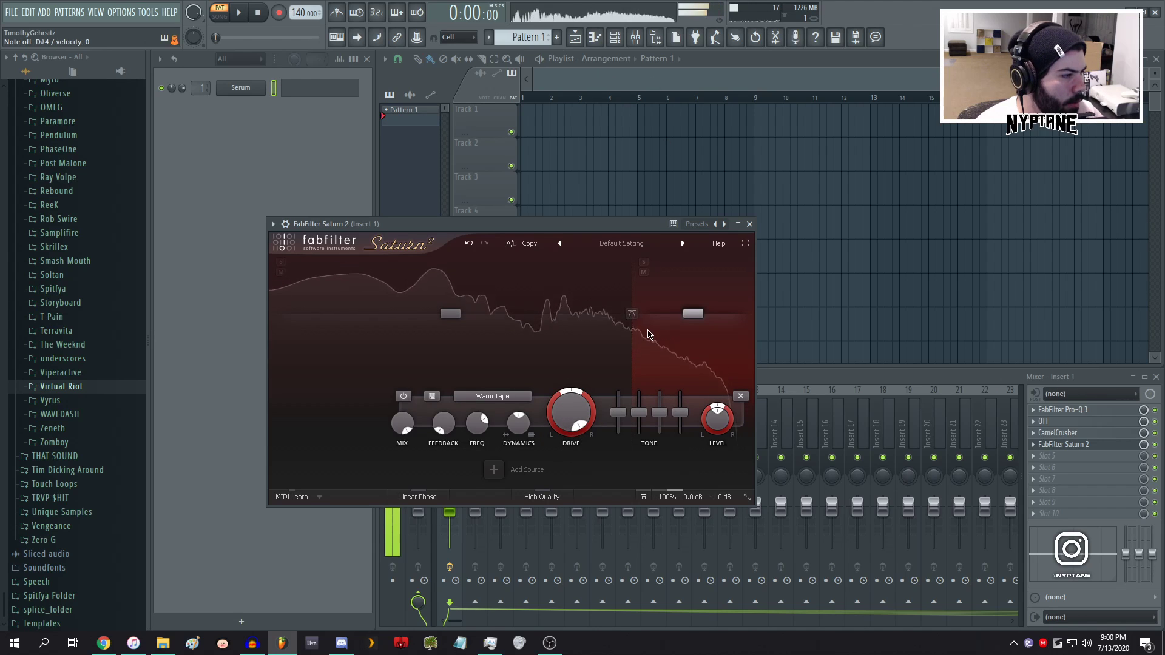
drag(570, 416, 554, 434)
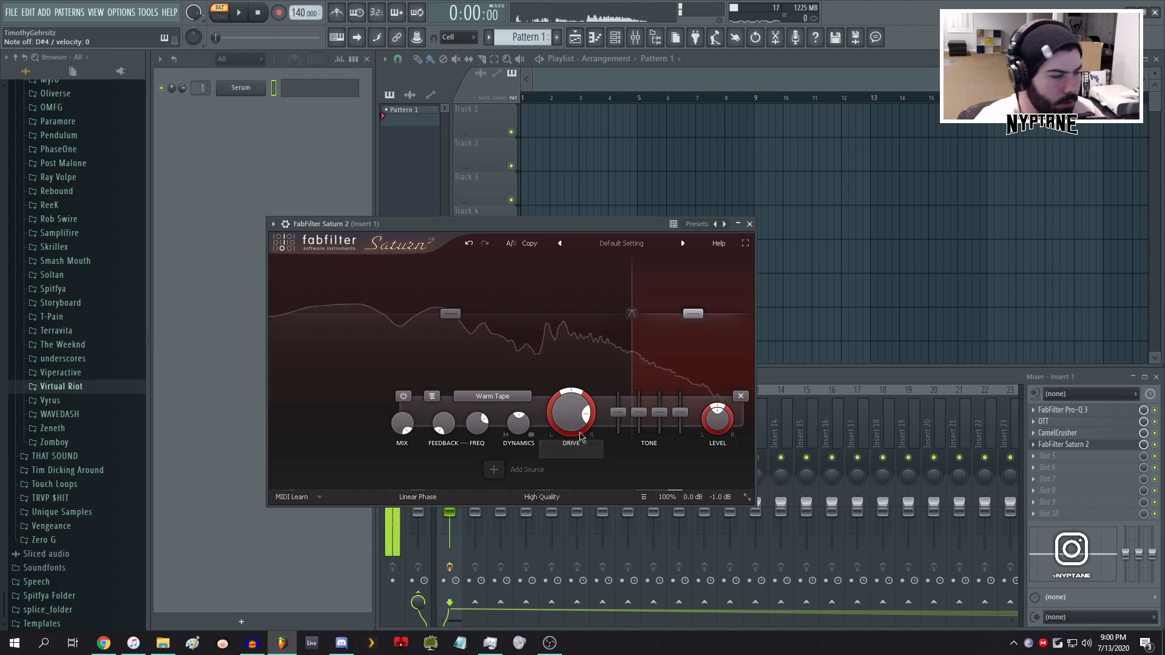
click(749, 224)
- Reopen Serum, fine-tune oscillator A's wavetable position and review the effects rack
click(242, 91)
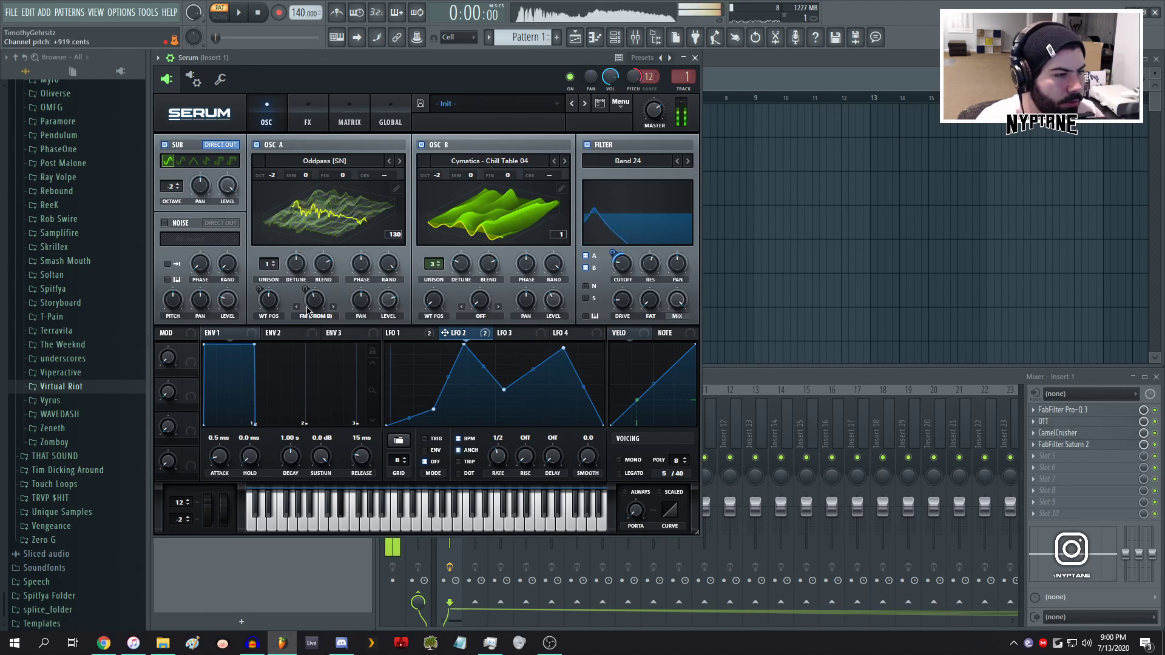
drag(264, 301, 259, 297)
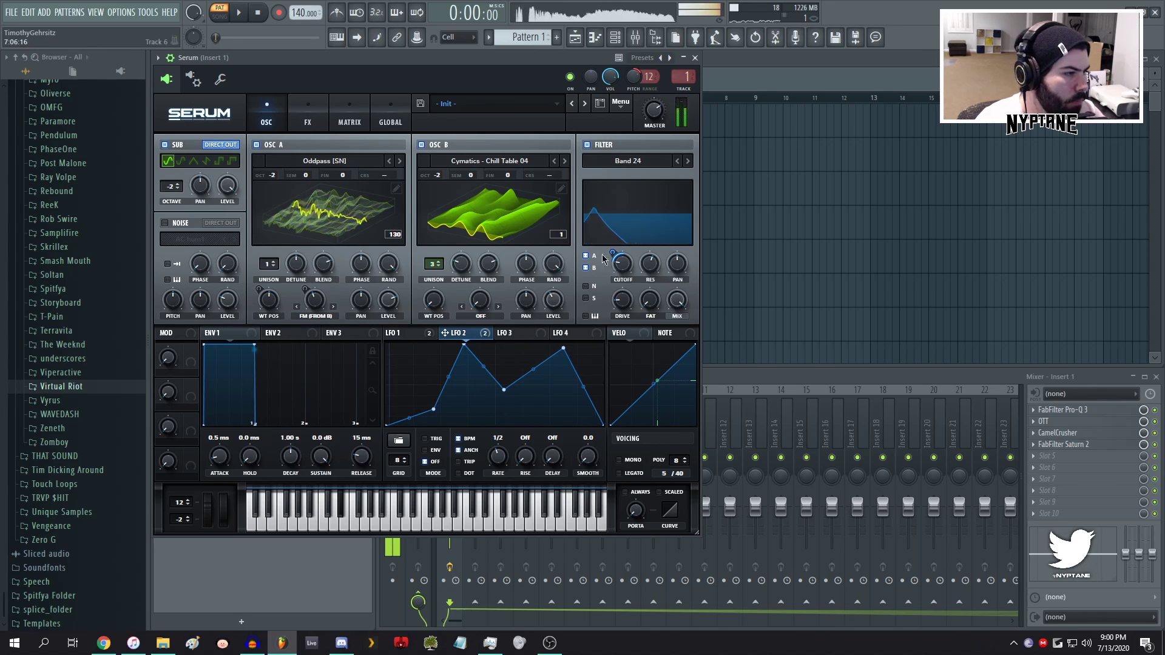
click(308, 116)
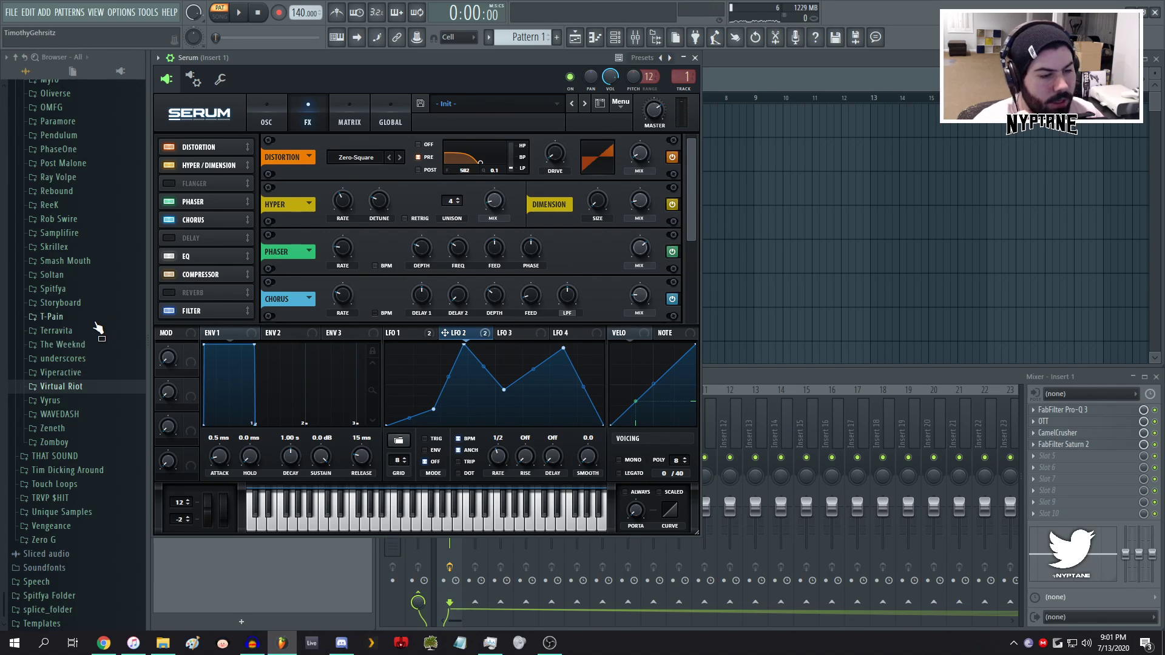
scroll(675, 290, down, 3)
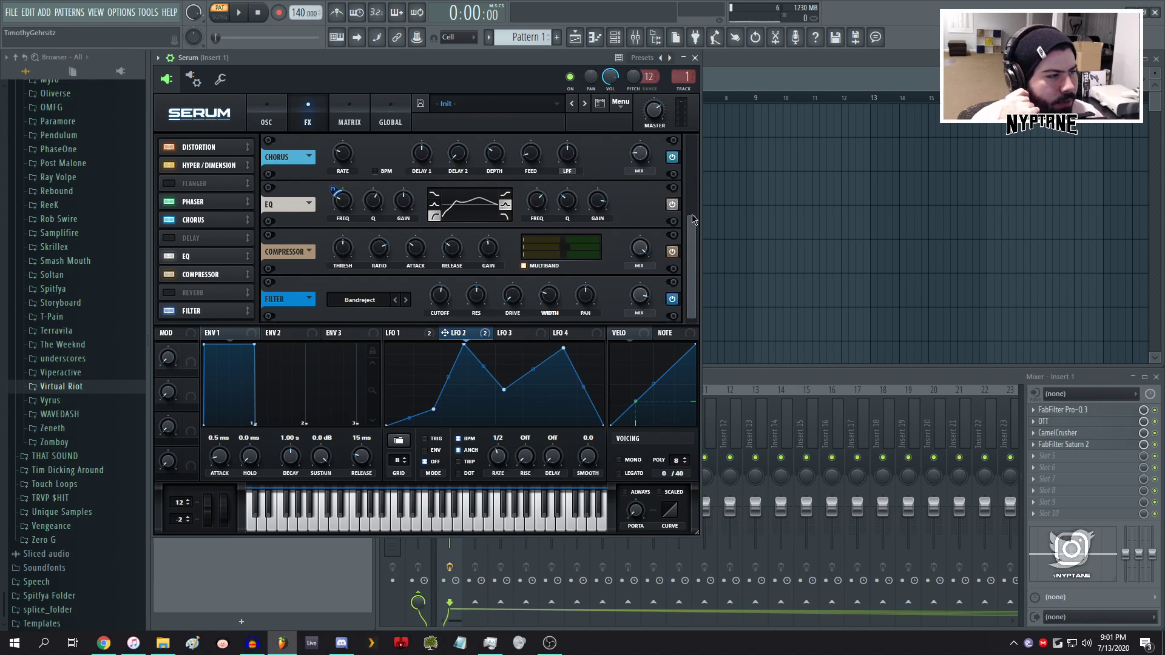
drag(688, 237, 672, 117)
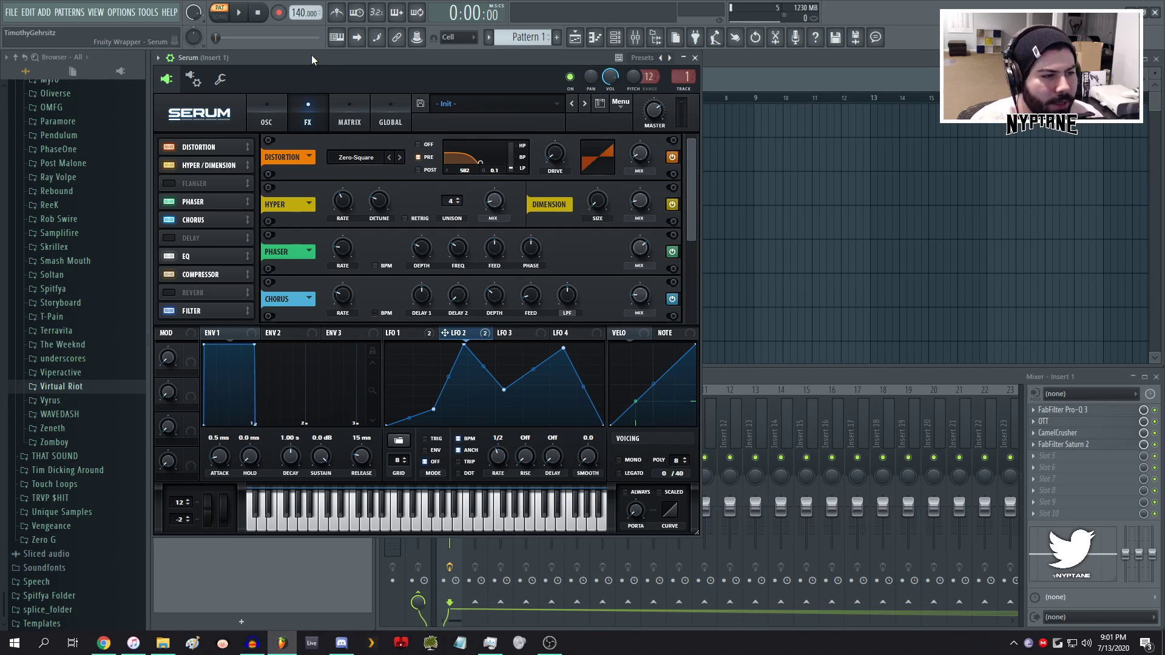
drag(692, 160, 691, 256)
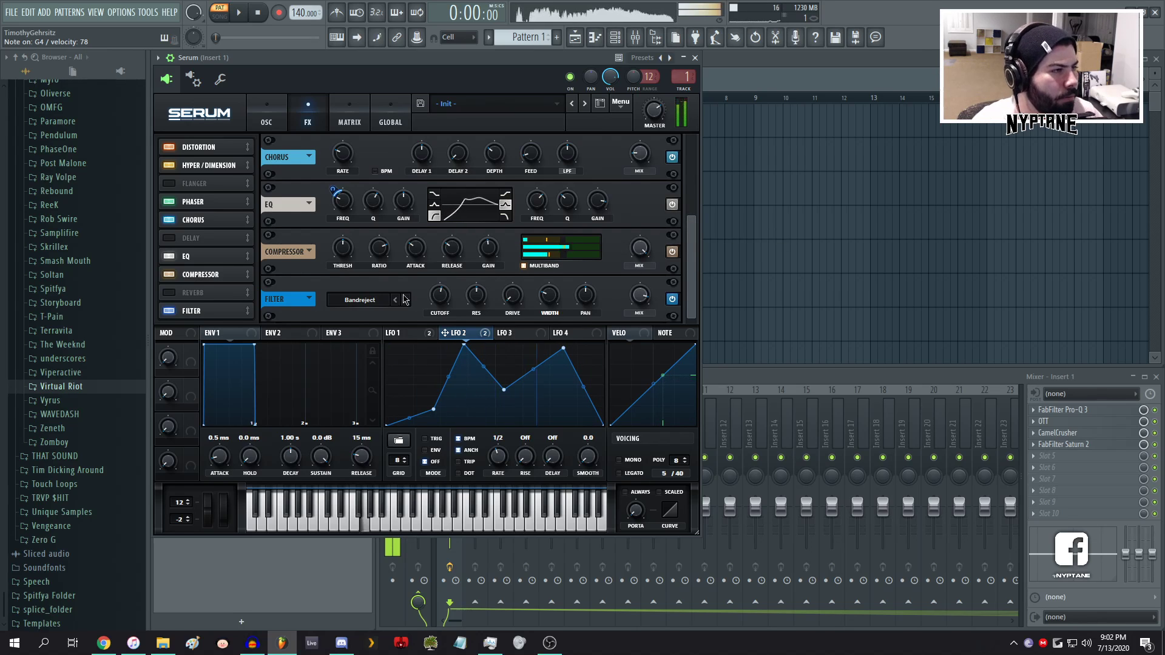
- Change oscillator A's wavetable to the factory spectral table Phase Werb [SL]
click(267, 115)
click(325, 161)
mouse_move(331, 175)
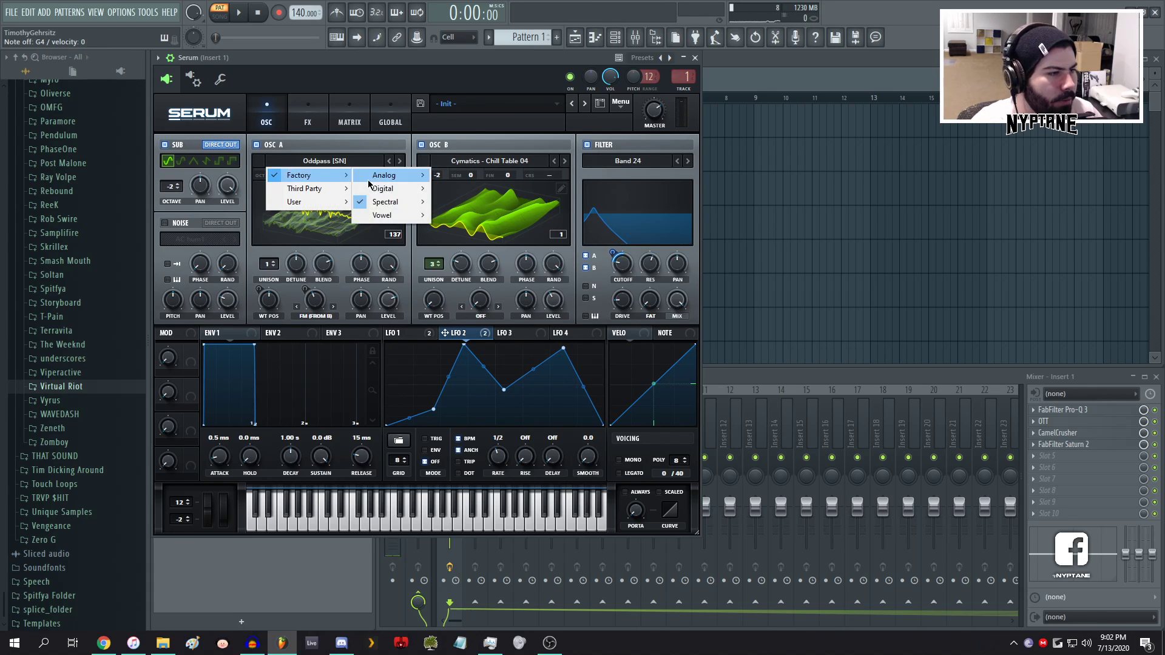
mouse_move(388, 202)
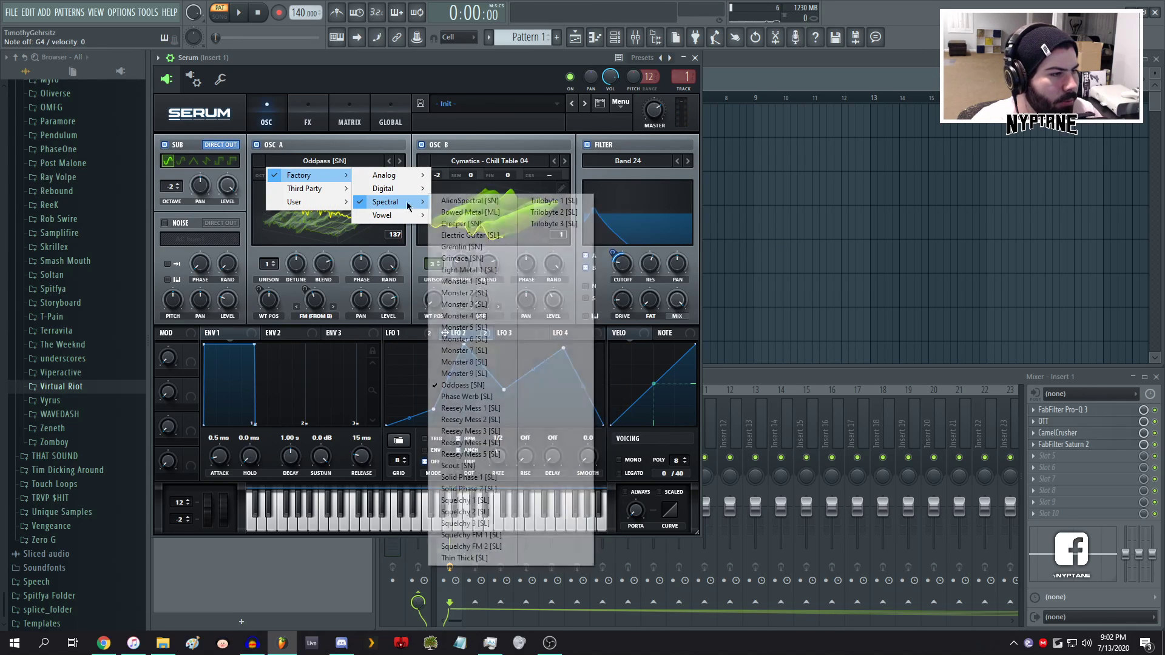
click(464, 396)
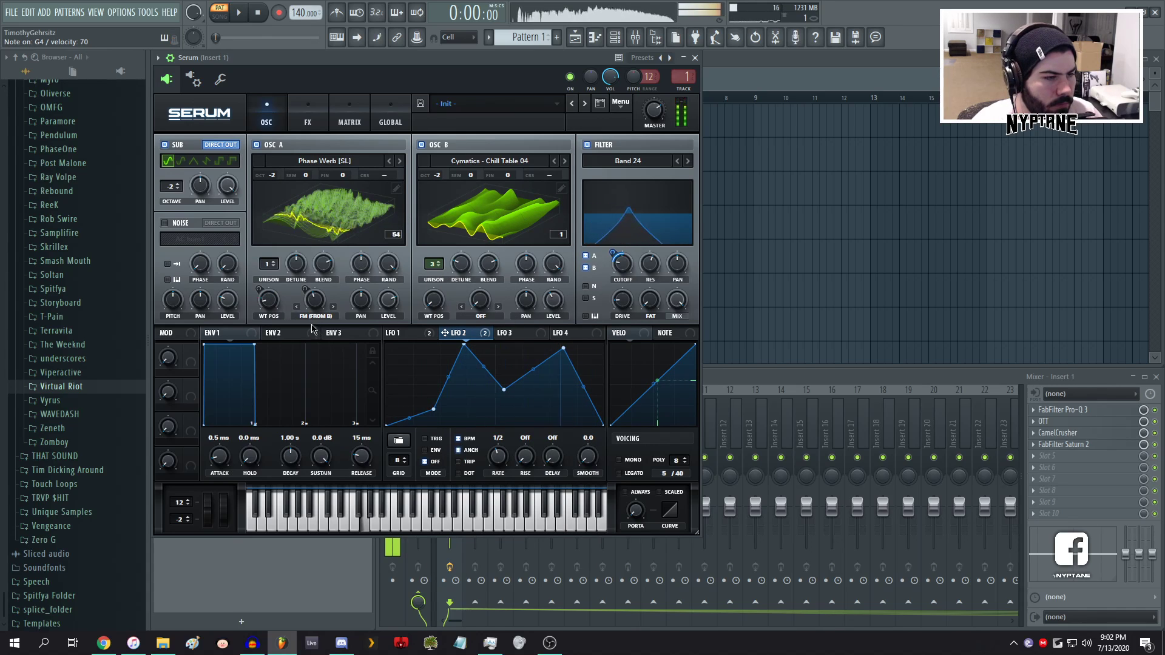
- Set Serum's distortion type to Downsample, with drive at about 61%, and fine-tune its mix
click(309, 114)
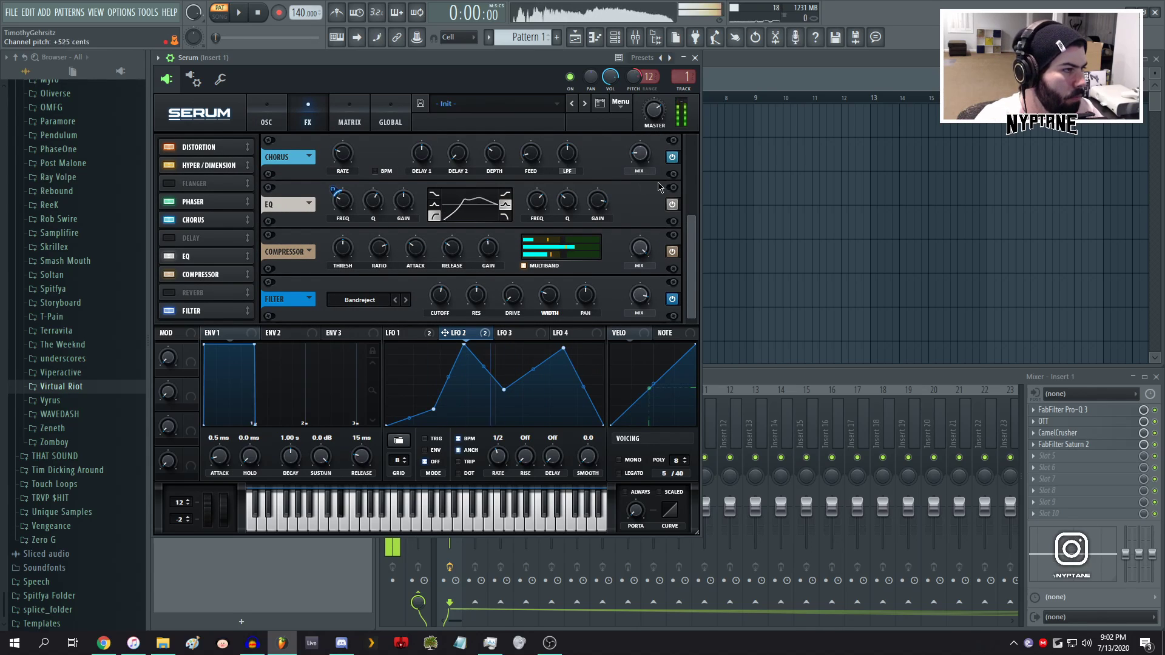
scroll(343, 161, up, 3)
click(343, 159)
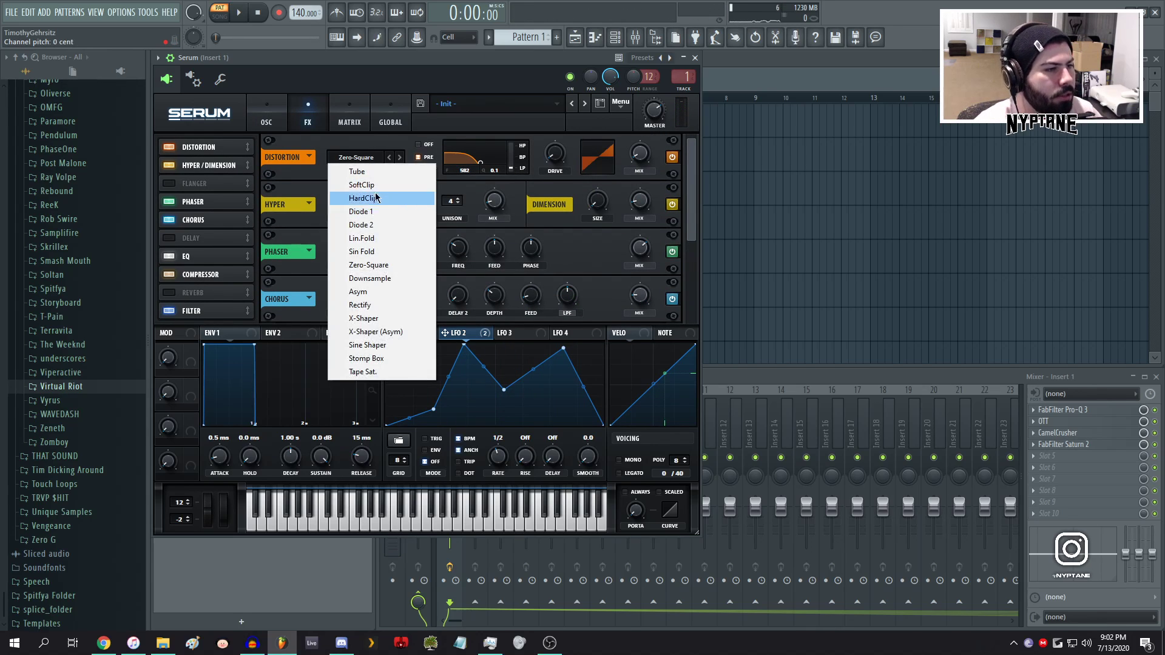
click(376, 278)
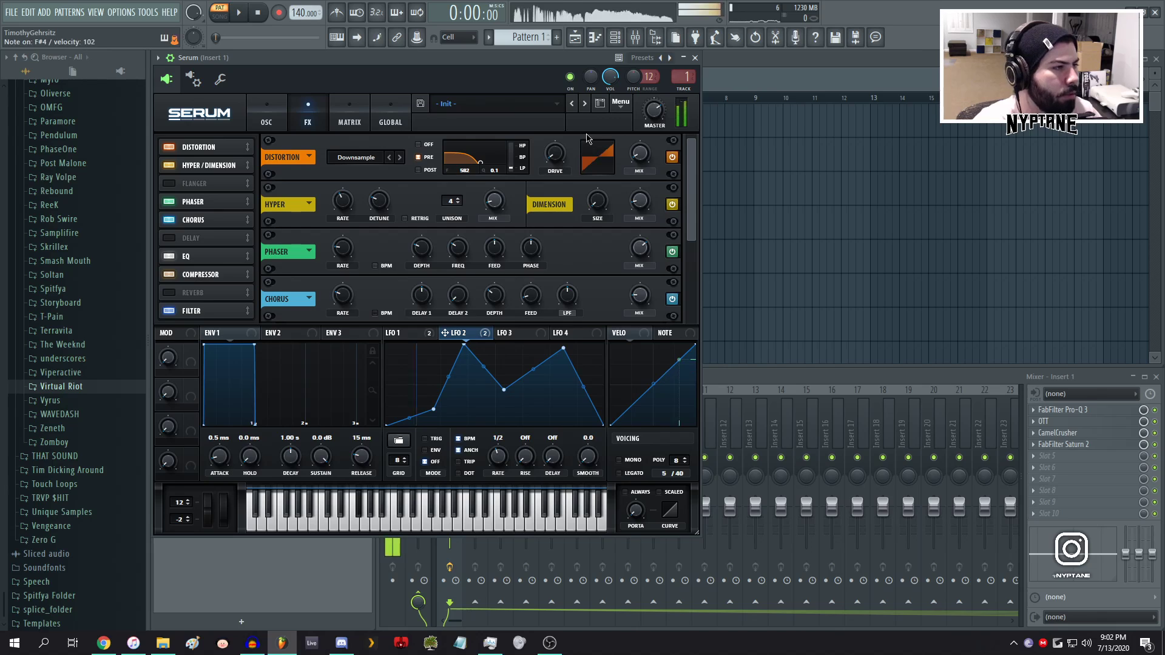
drag(554, 159, 552, 153)
drag(559, 79, 560, 69)
mouse_move(548, 149)
mouse_down()
mouse_move(553, 166)
mouse_move(557, 157)
mouse_up()
drag(643, 154, 644, 159)
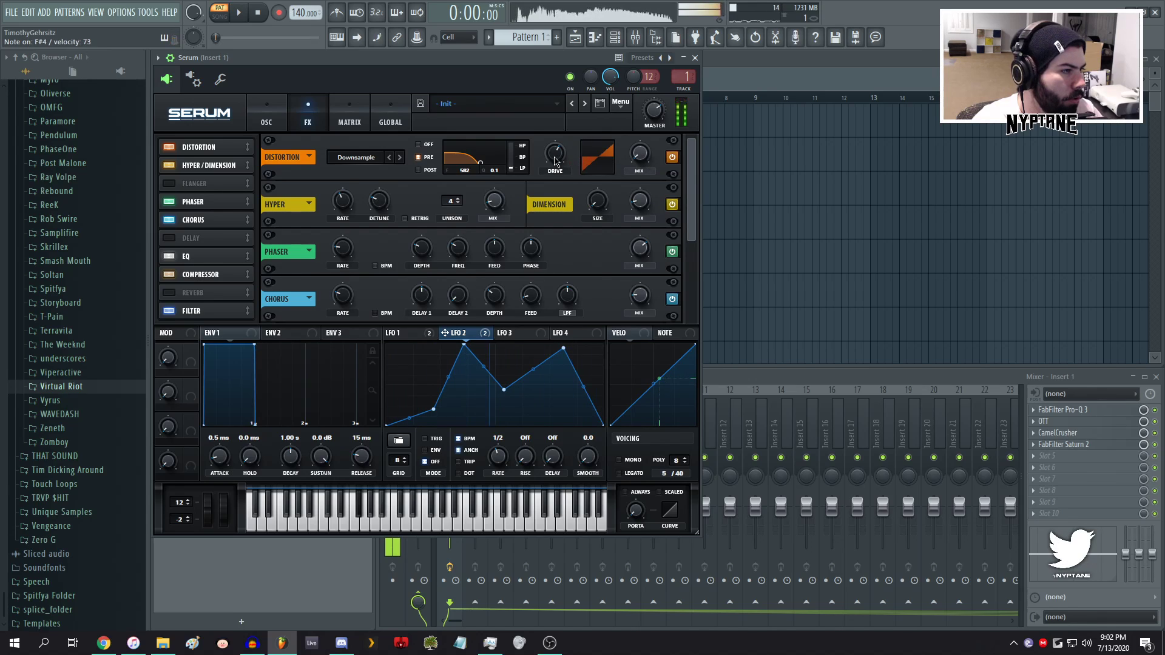
drag(554, 160, 555, 157)
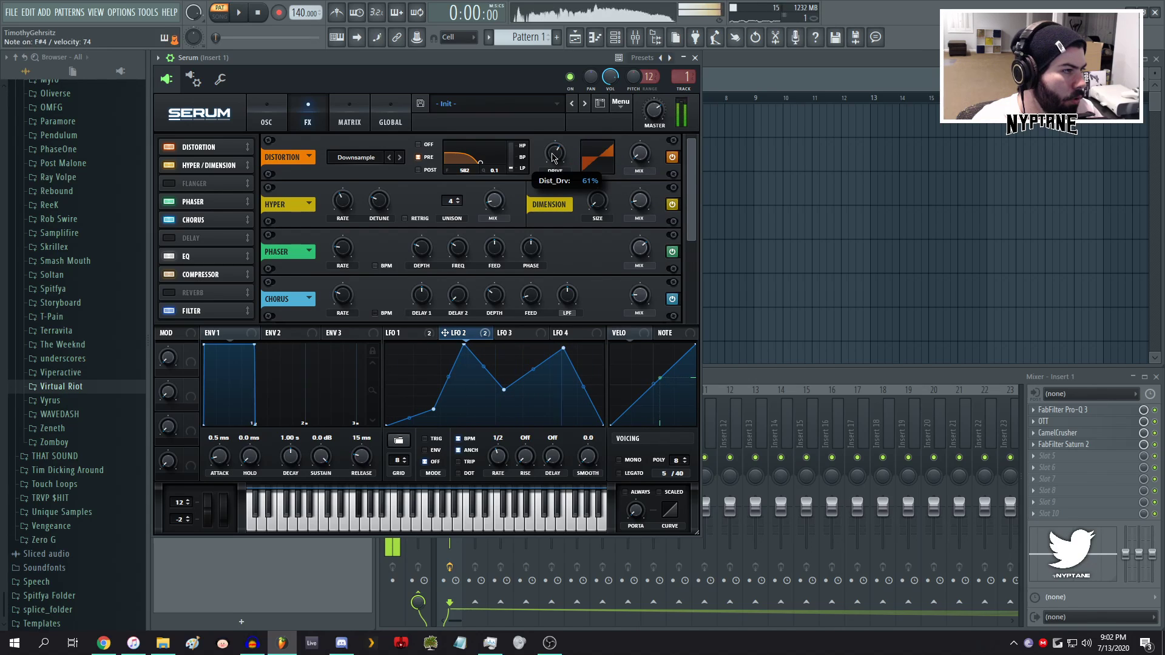
drag(639, 162, 639, 159)
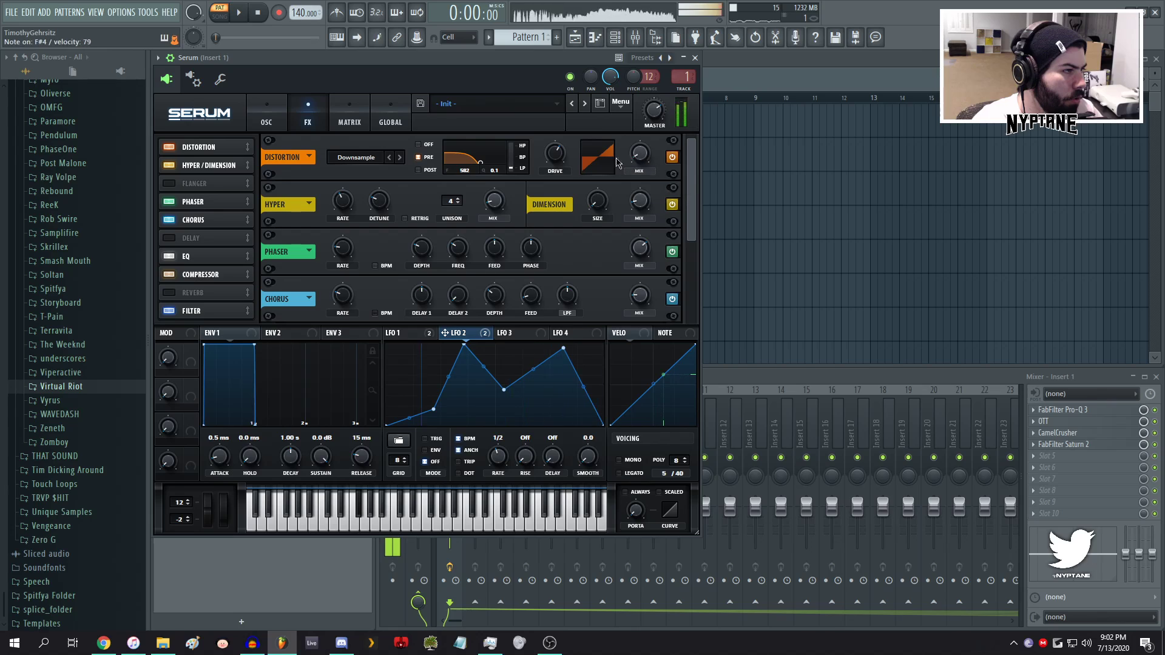
- Bypass Saturn 2 on Insert 1 and add a bell cut of about -5.8 dB near 6.3 kHz in Pro-Q 3
click(1155, 445)
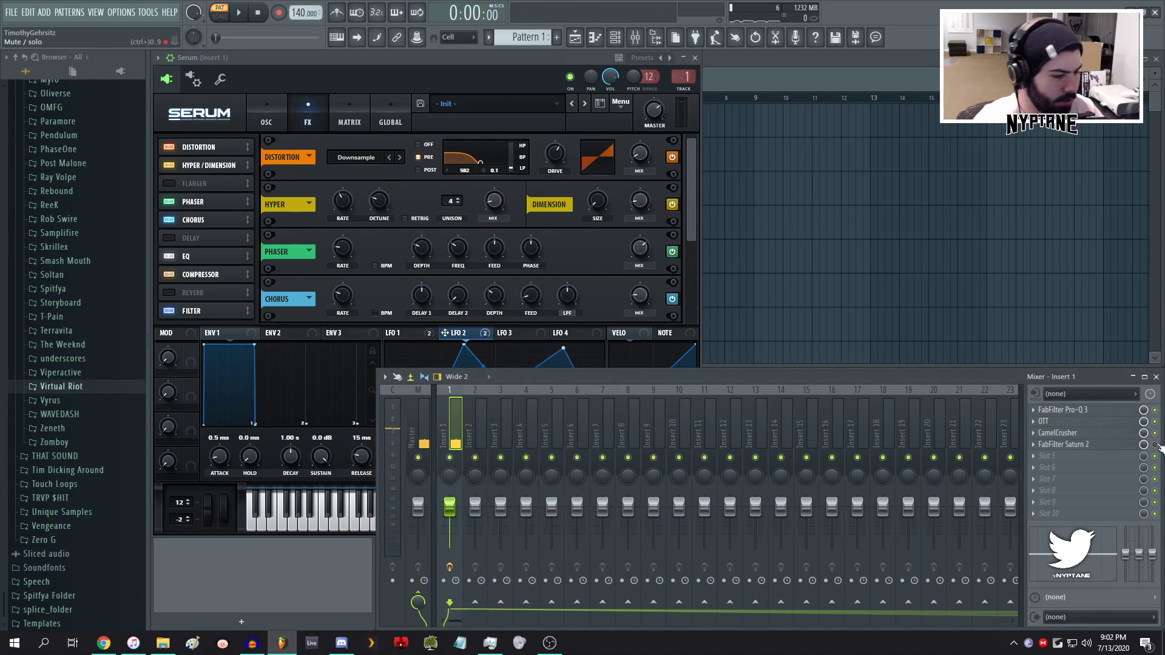
drag(559, 150, 557, 149)
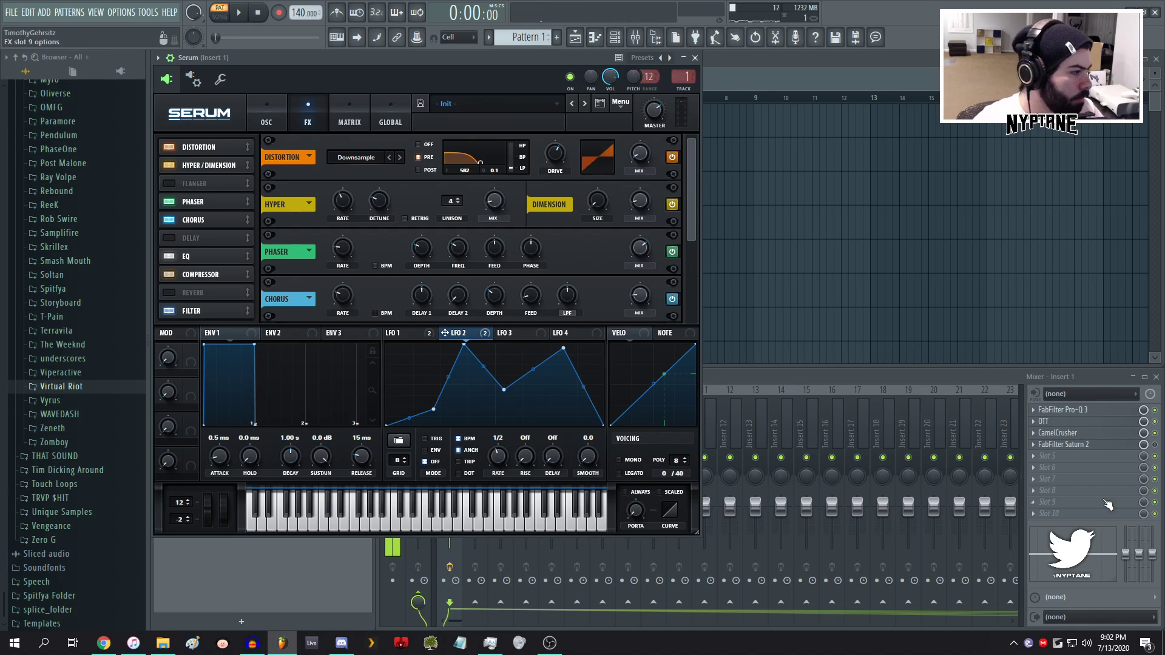
click(1066, 410)
drag(664, 340, 664, 380)
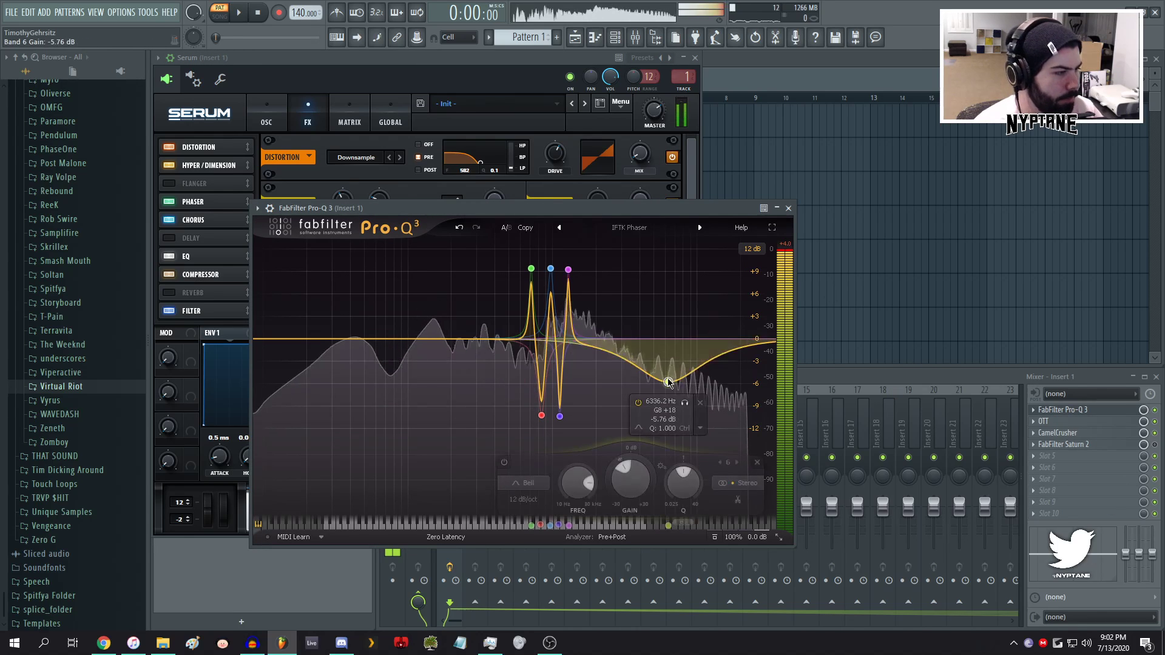
- Lower the low band frequency of Serum's EQ to about 102 Hz
click(490, 71)
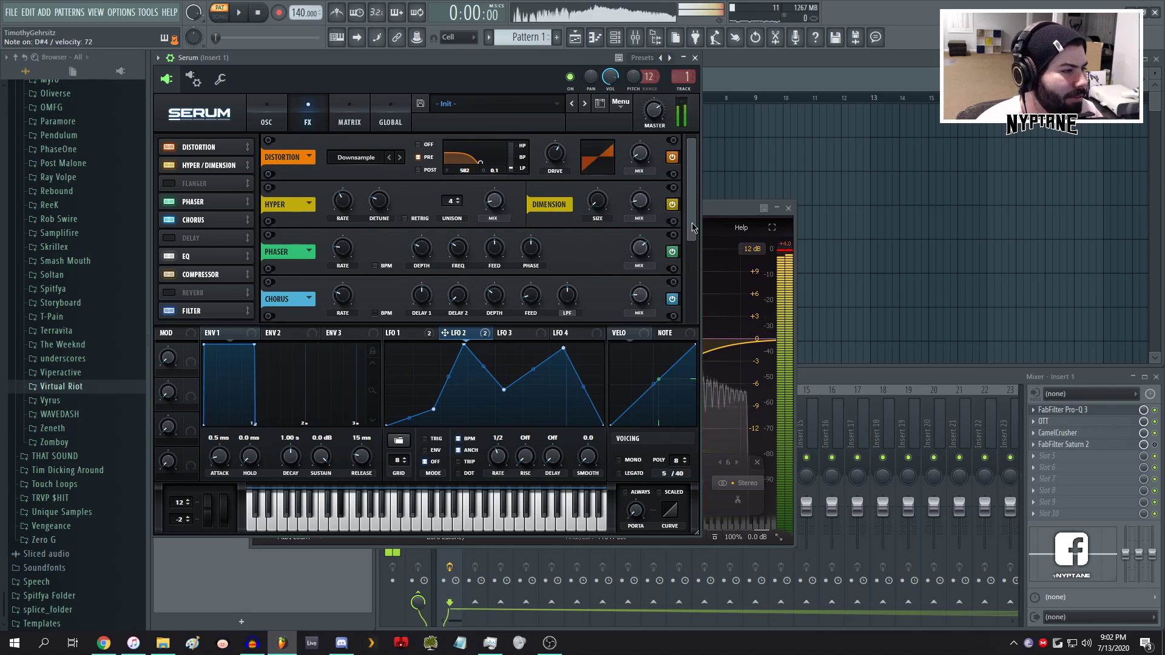
drag(693, 228, 694, 305)
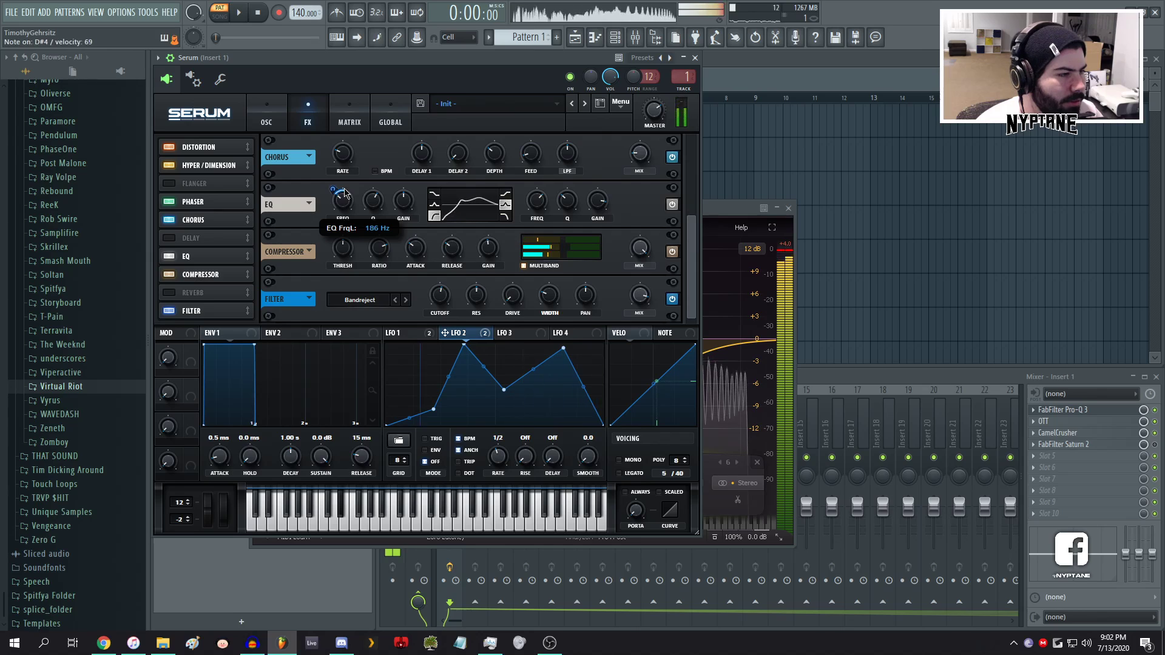
drag(344, 193, 341, 215)
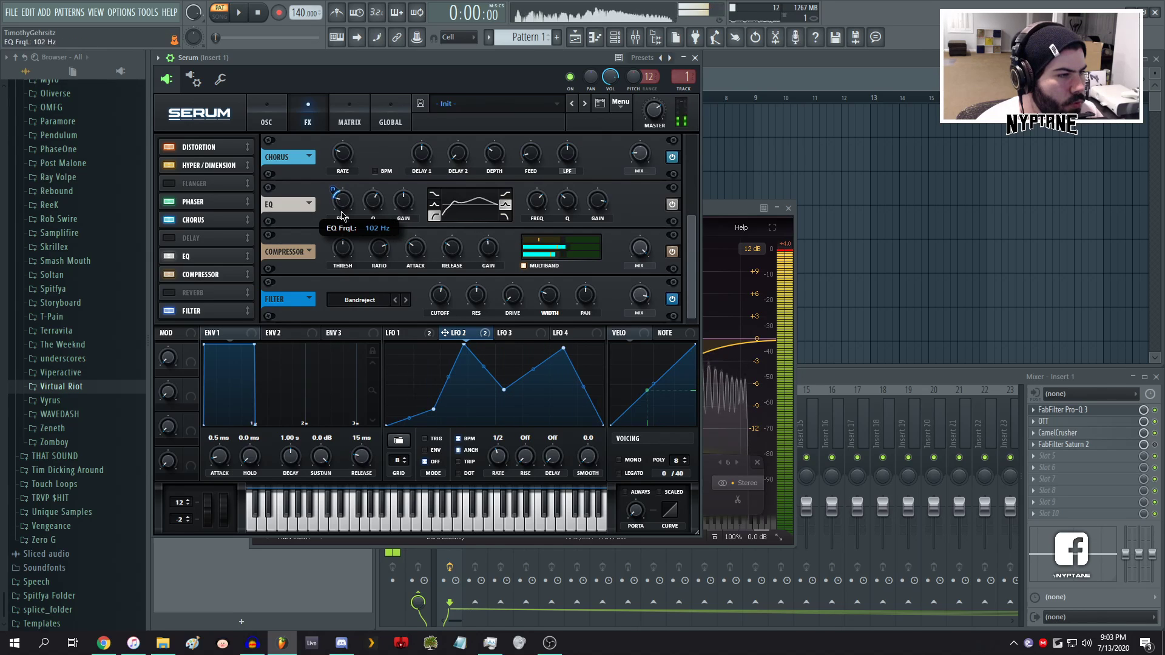
- Fine-tune the wavetable position of oscillator A's Phase Werb table
click(250, 109)
drag(266, 300, 266, 296)
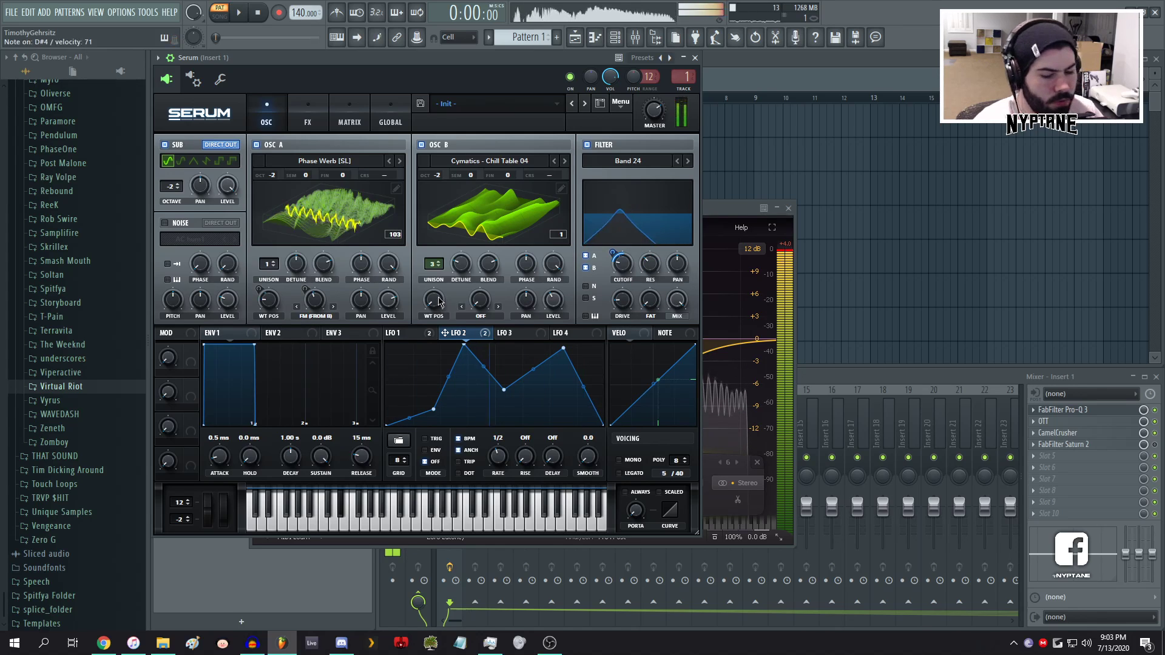
mouse_move(317, 303)
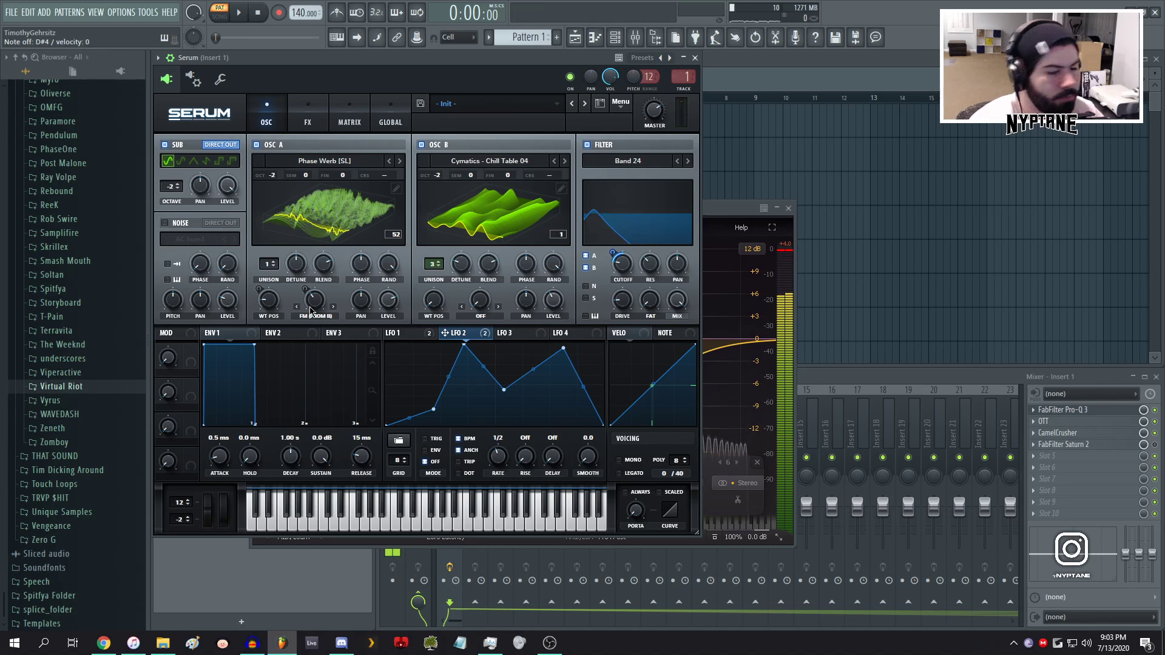
- Lower the cutoff of Serum's Bandreject effects filter to about 103 Hz and modulate it with LFO 1
click(308, 122)
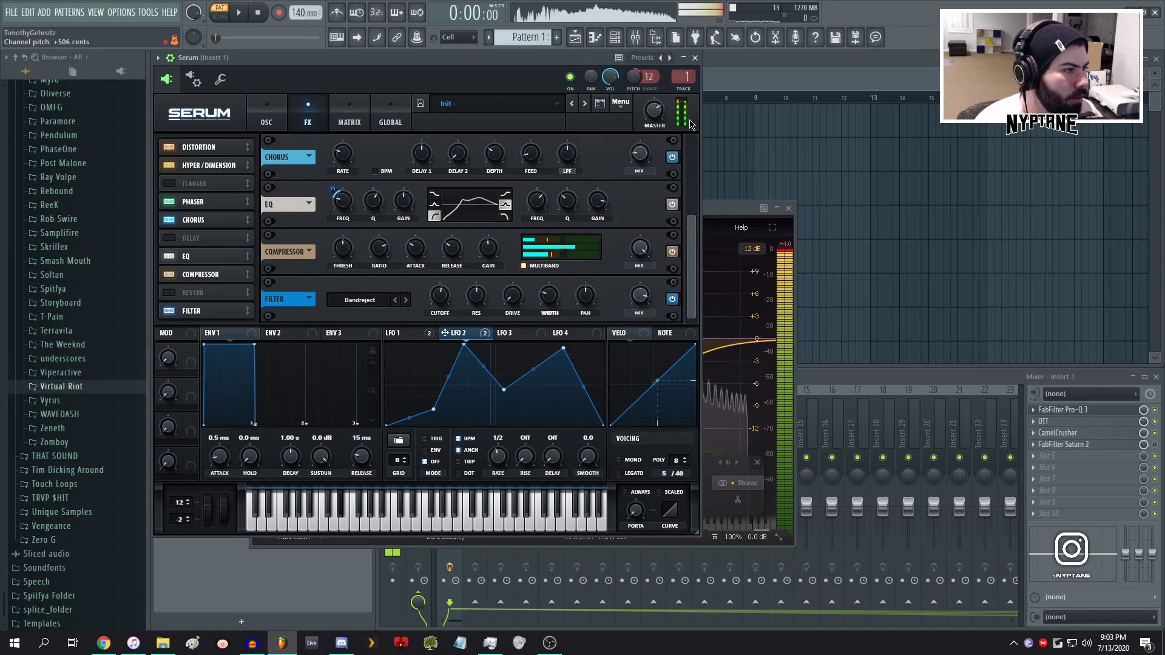
drag(694, 227, 695, 193)
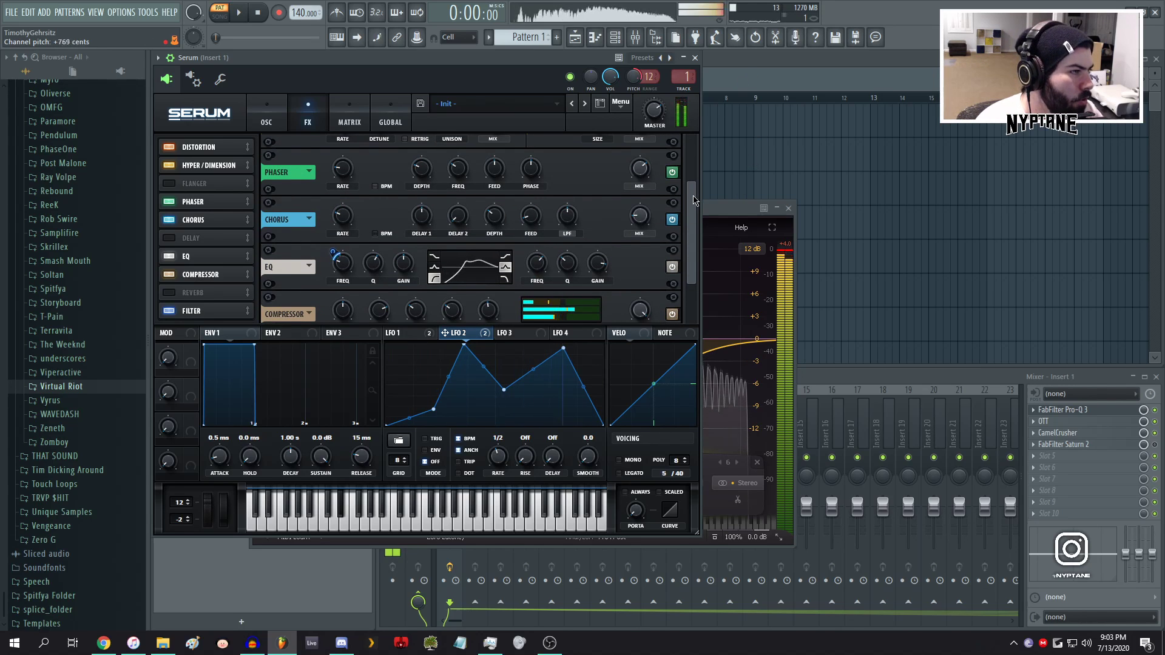
scroll(687, 264, down, 2)
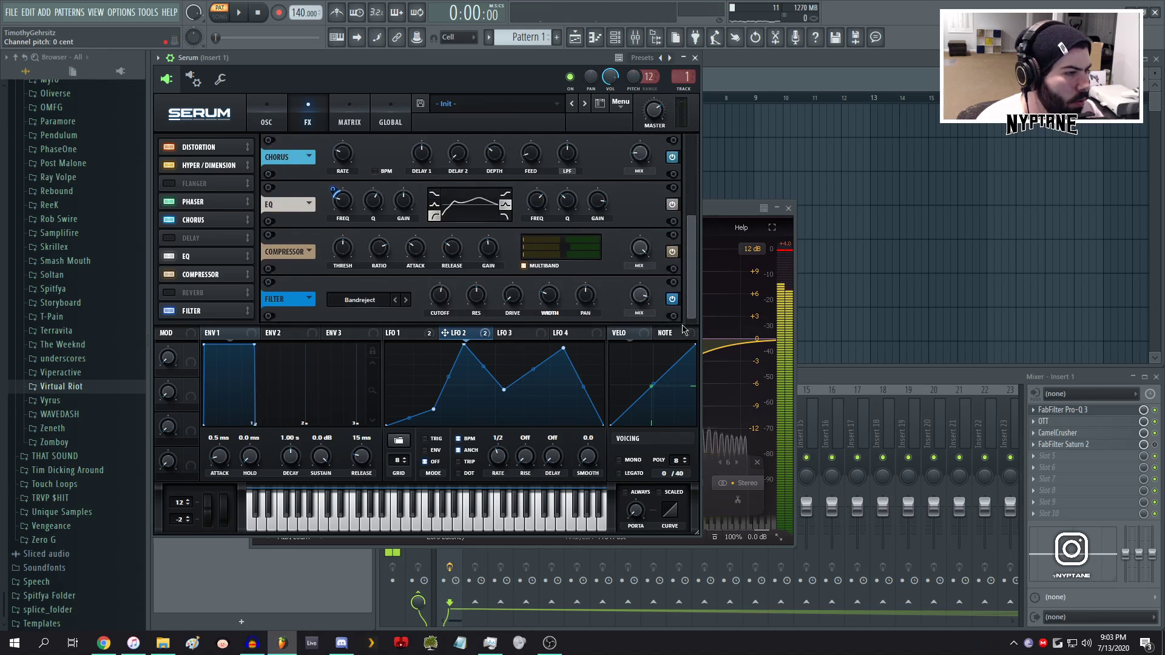
drag(430, 297, 429, 298)
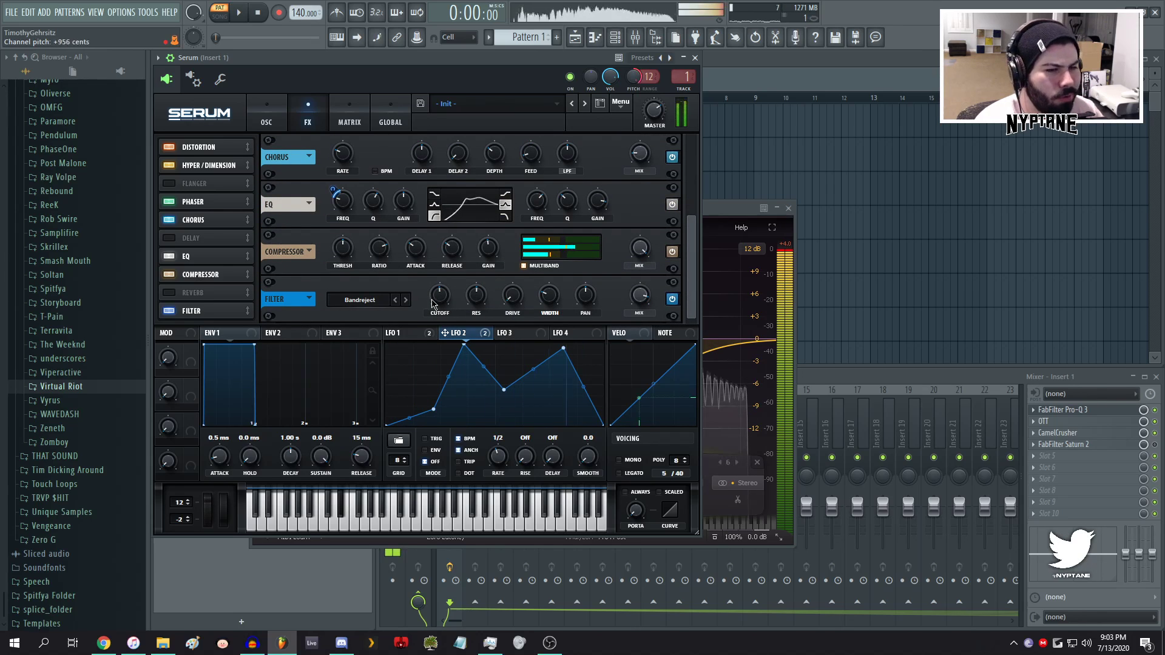
double_click(435, 298)
drag(438, 302, 435, 301)
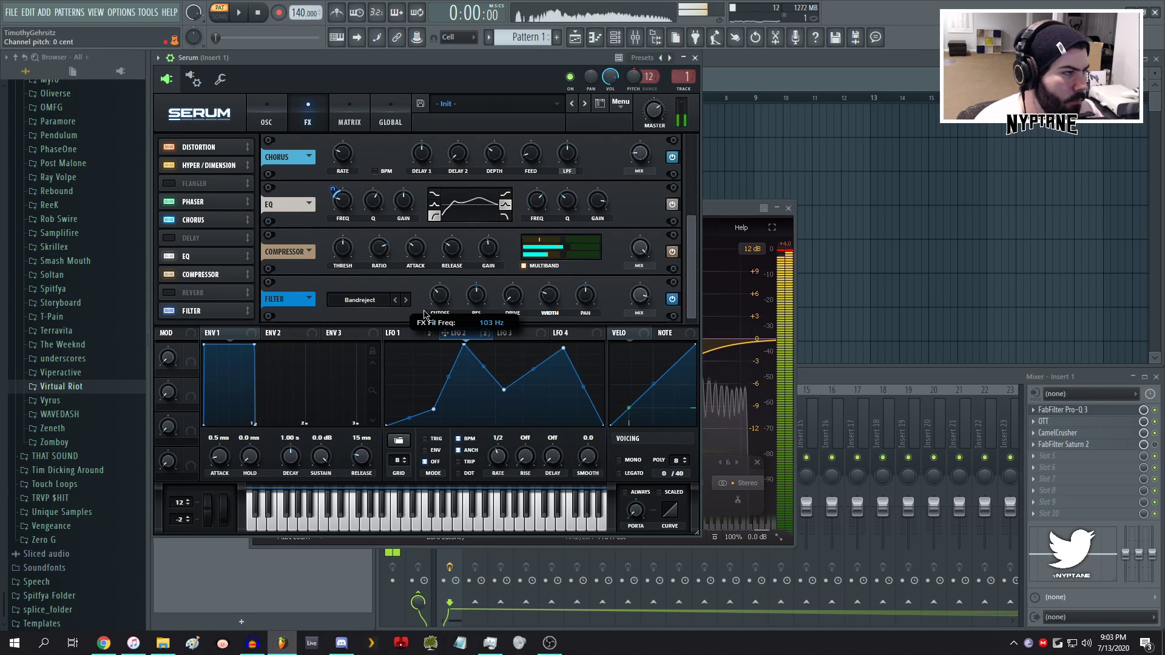
mouse_move(426, 314)
mouse_down()
mouse_move(428, 300)
mouse_move(441, 305)
mouse_up()
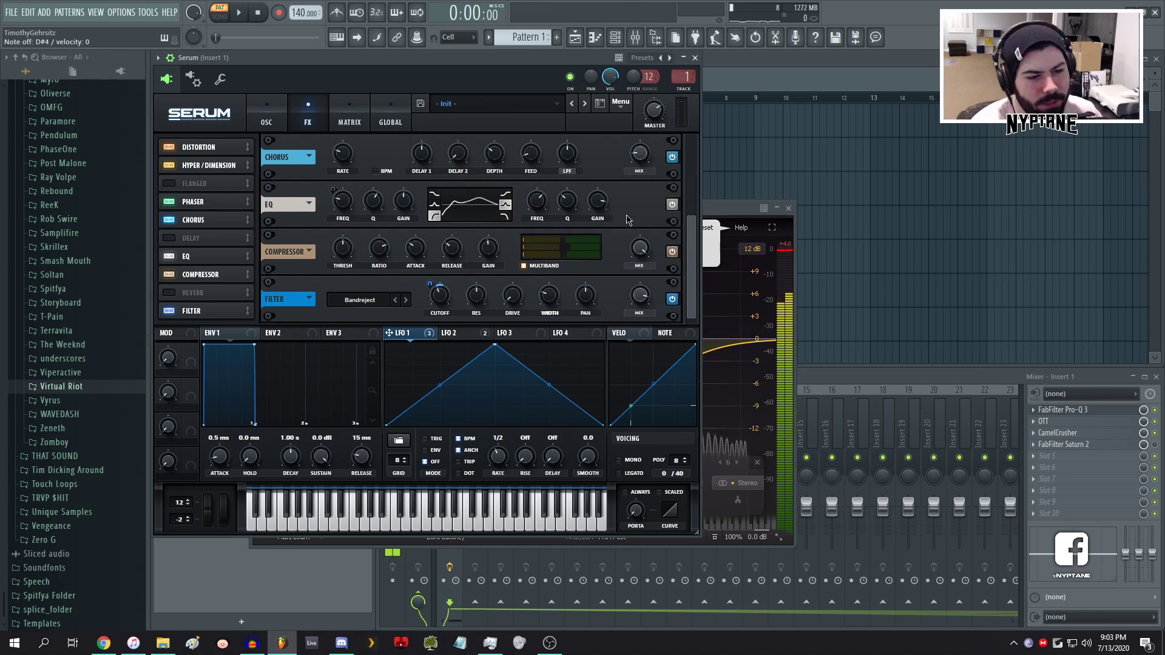
- Change Serum's distortion type to Zero-Square
drag(695, 236, 690, 152)
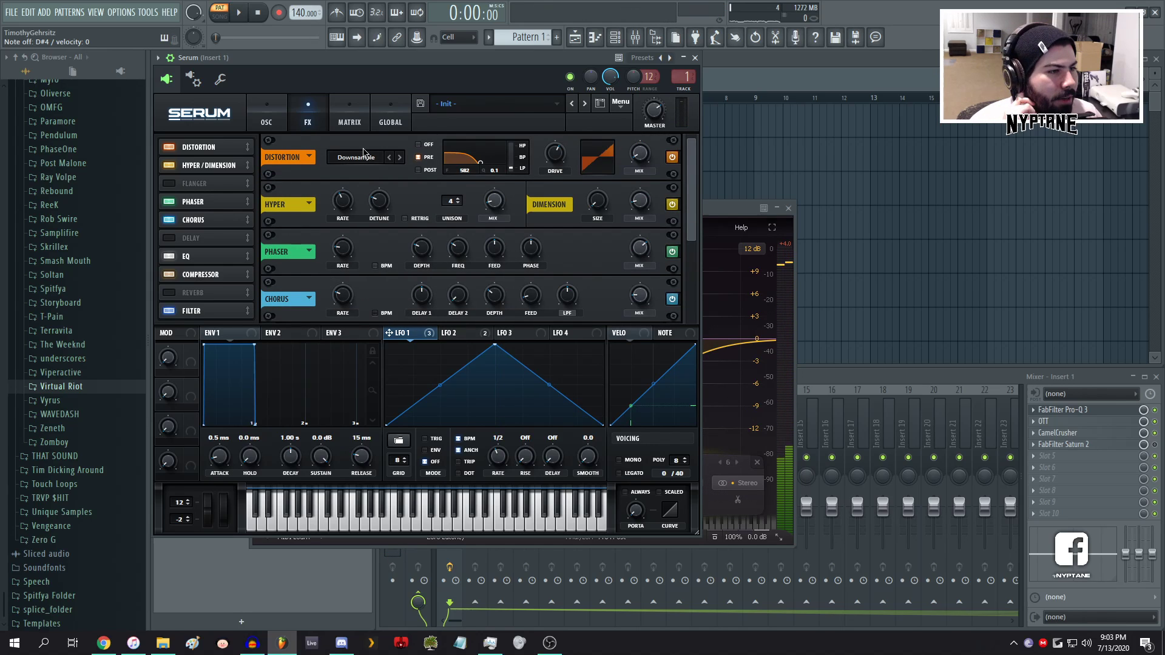
click(332, 157)
click(349, 182)
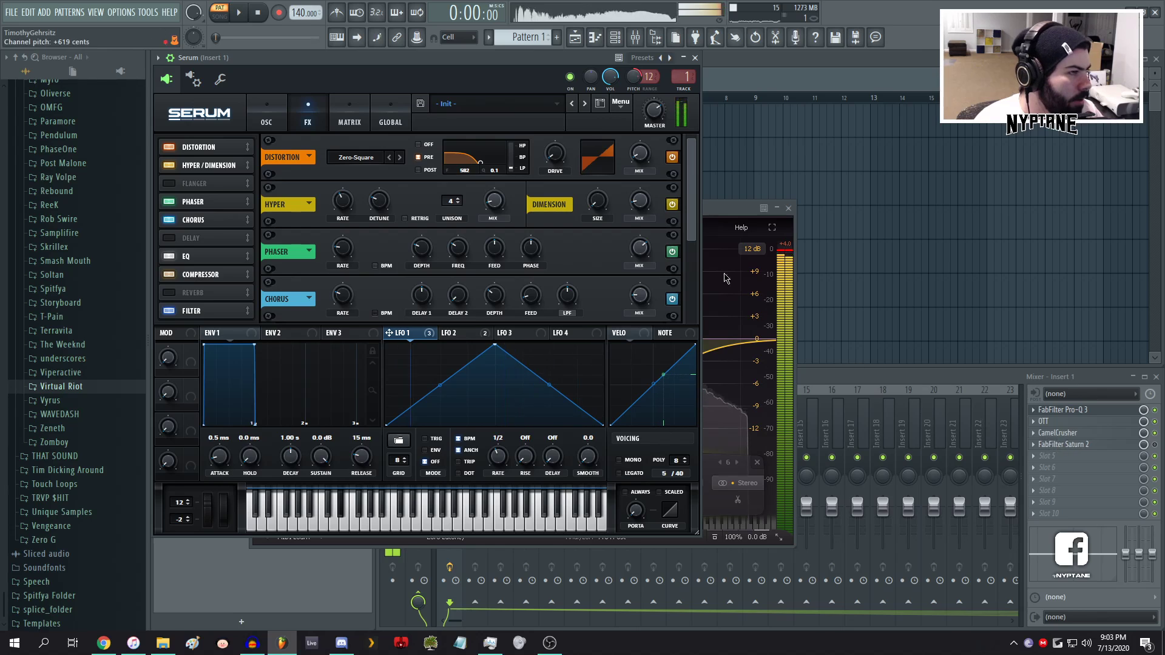
- Switch FabFilter Saturn 2 back on in Insert 1 and check its settings
click(1155, 445)
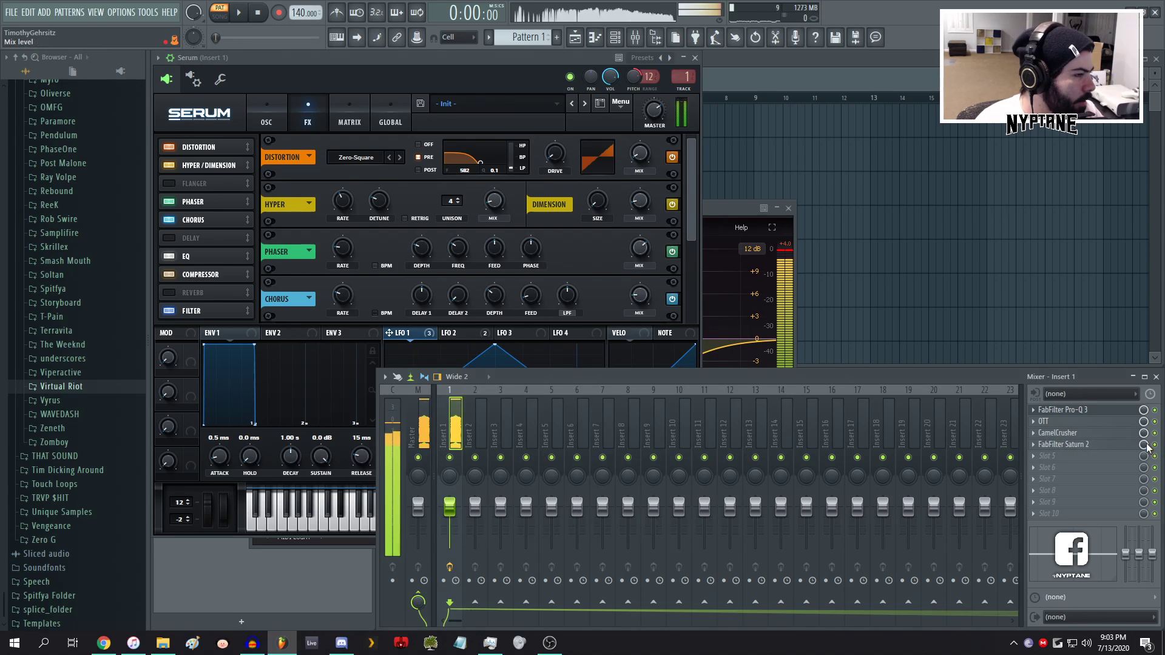
click(1081, 445)
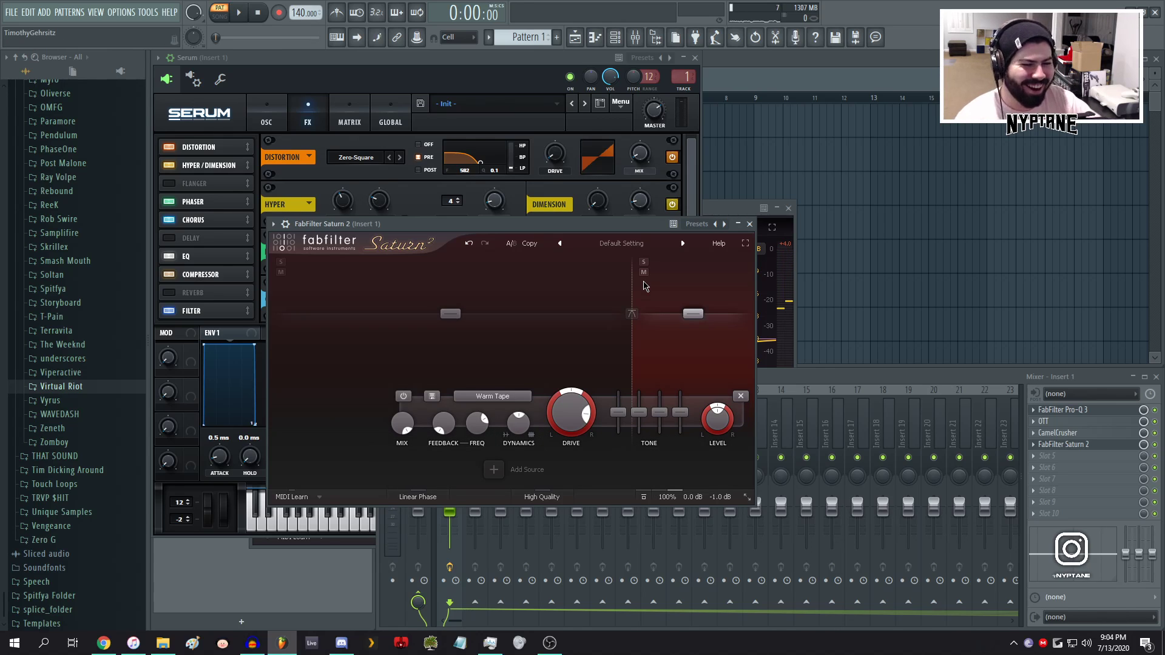
click(751, 224)
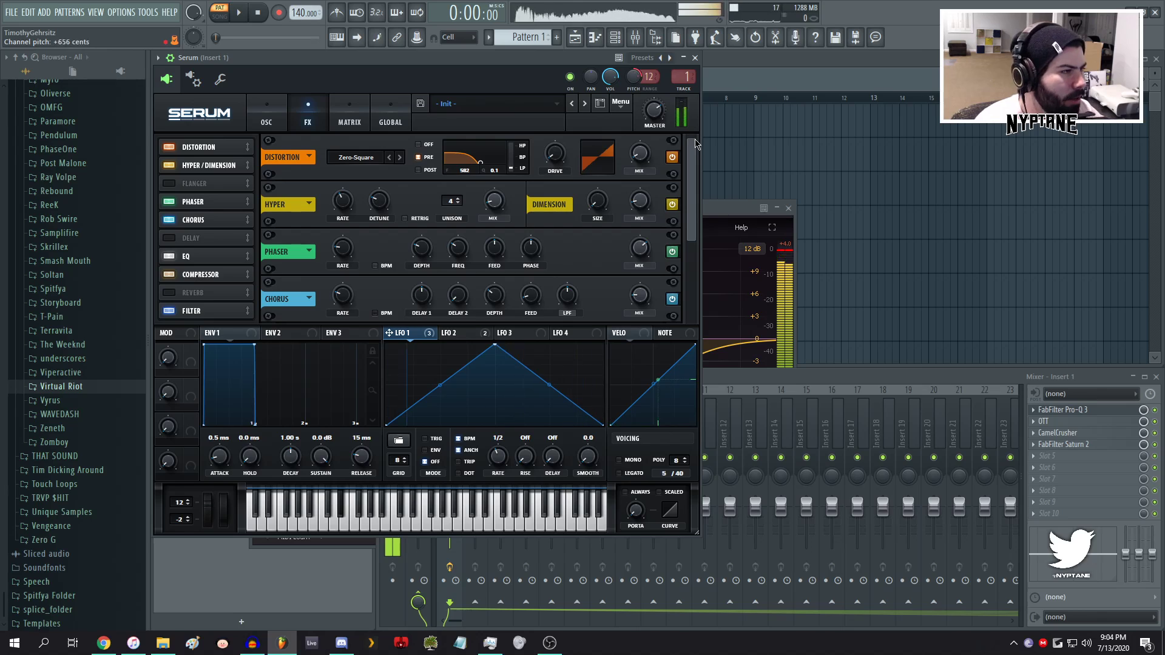
- Add a bell cut of about -9.2 dB near 350 Hz with a Q of about 2.9 in Pro-Q 3 on Insert 1
drag(694, 198, 693, 273)
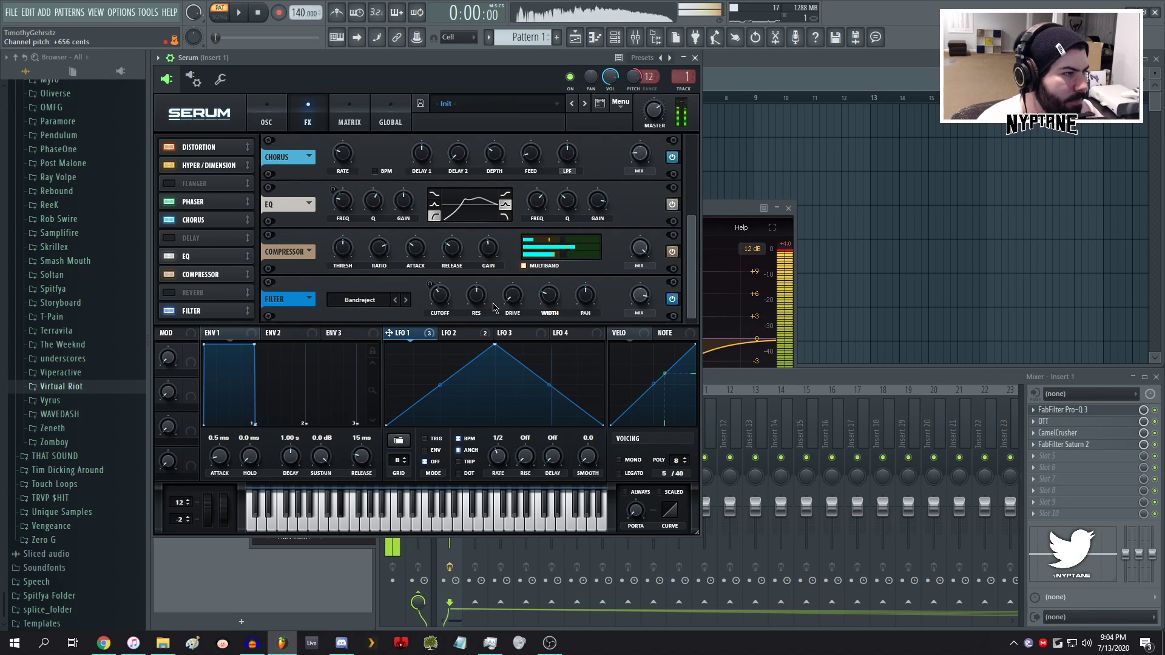
click(1096, 445)
click(1064, 410)
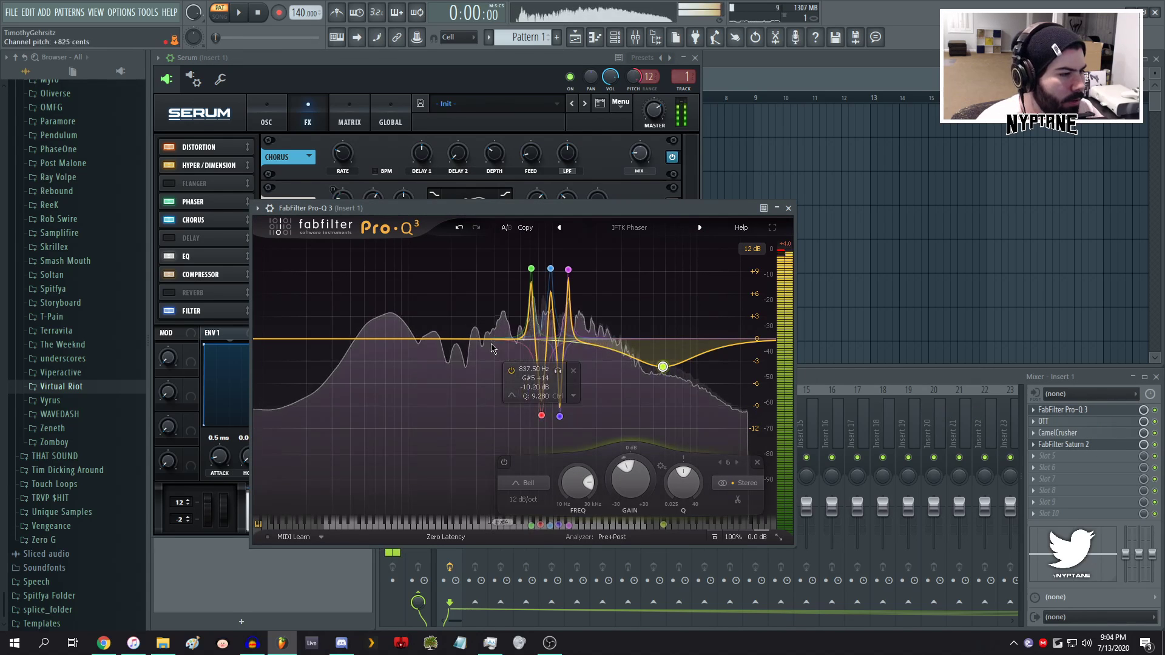
drag(479, 340, 489, 407)
scroll(480, 407, up, 4)
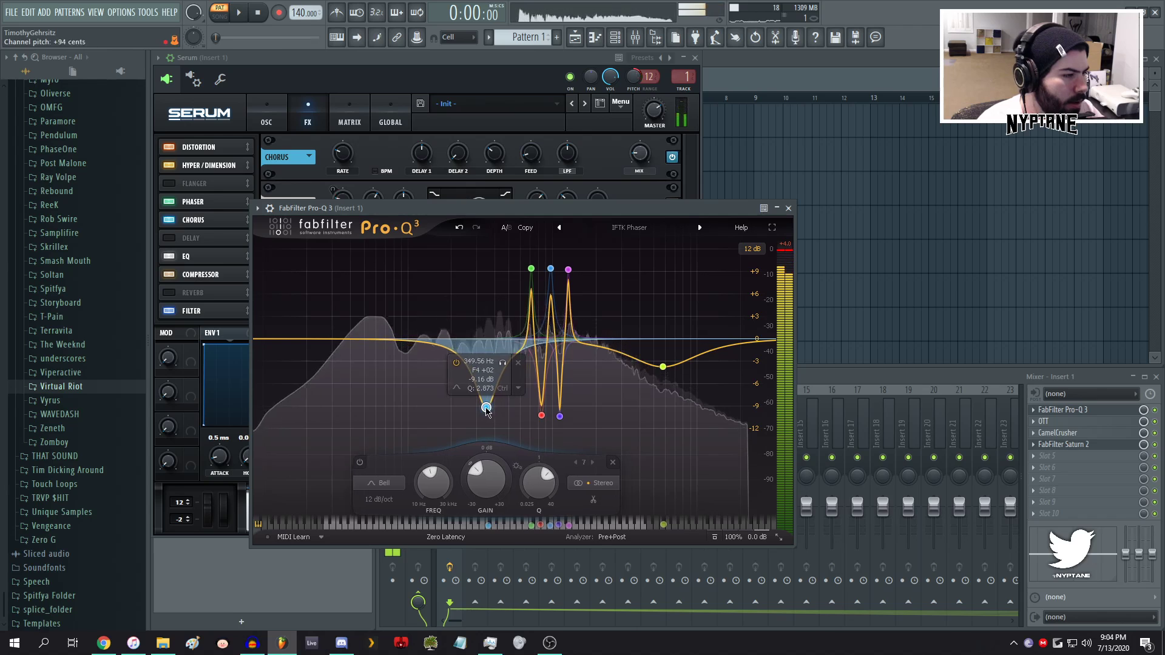
mouse_move(750, 540)
drag(746, 510, 741, 510)
click(788, 208)
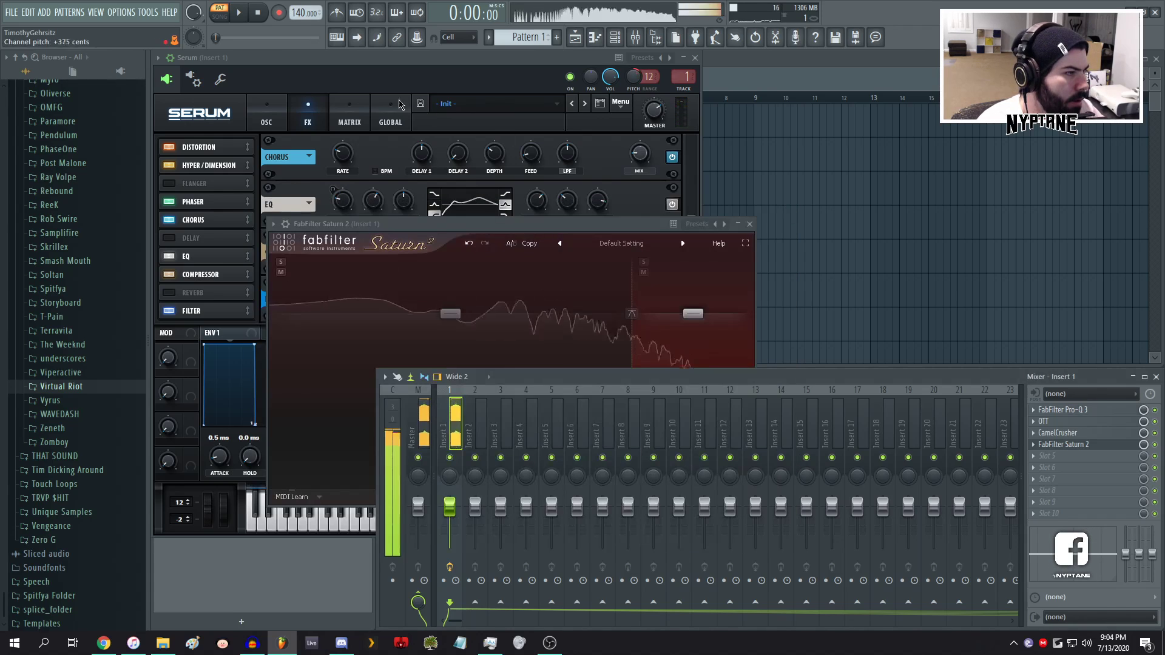
click(751, 225)
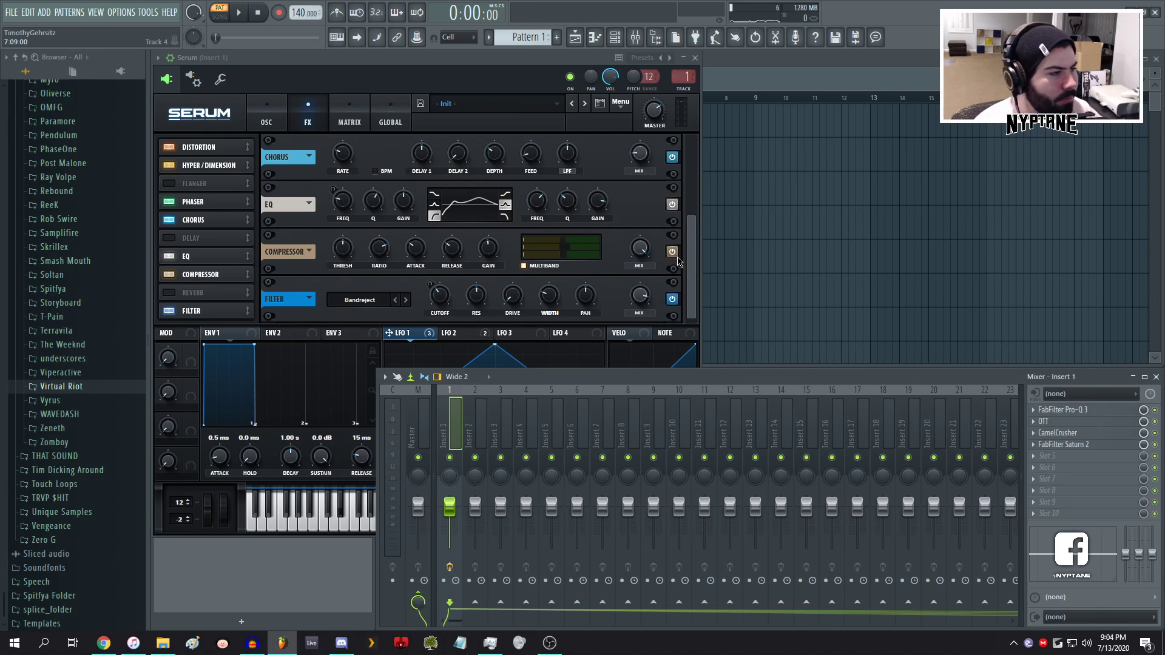
click(360, 300)
mouse_move(364, 354)
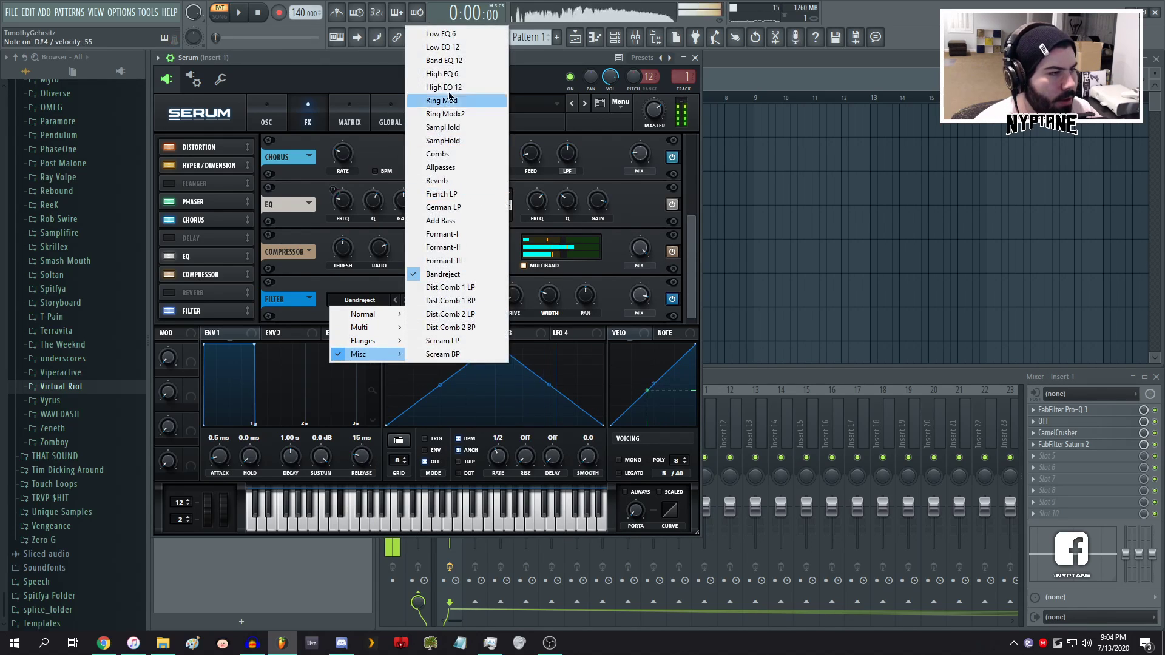
click(358, 63)
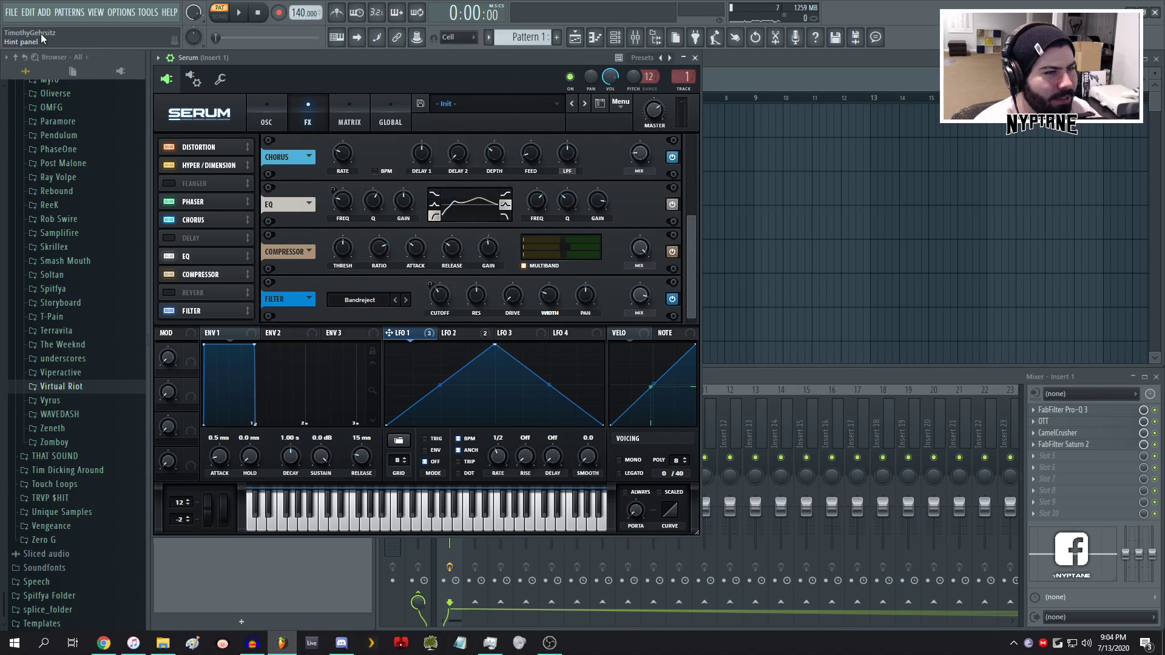
- Save the project as "stream growl" in the FL Studio projects' Sound Design Experiments folder
click(11, 13)
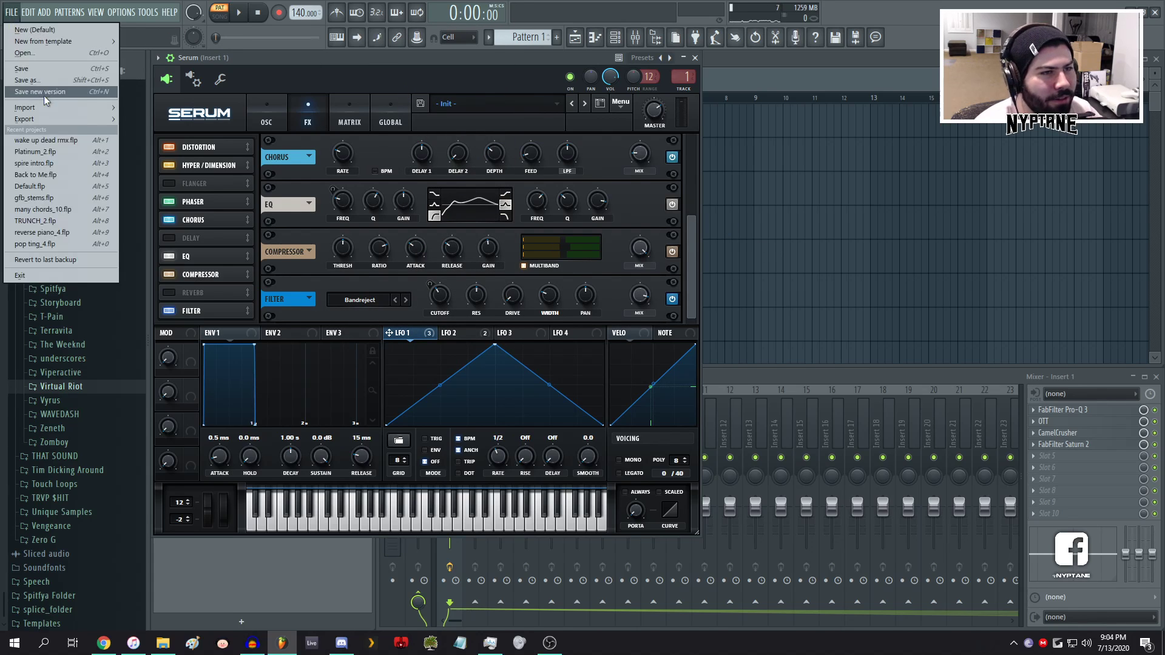
click(36, 88)
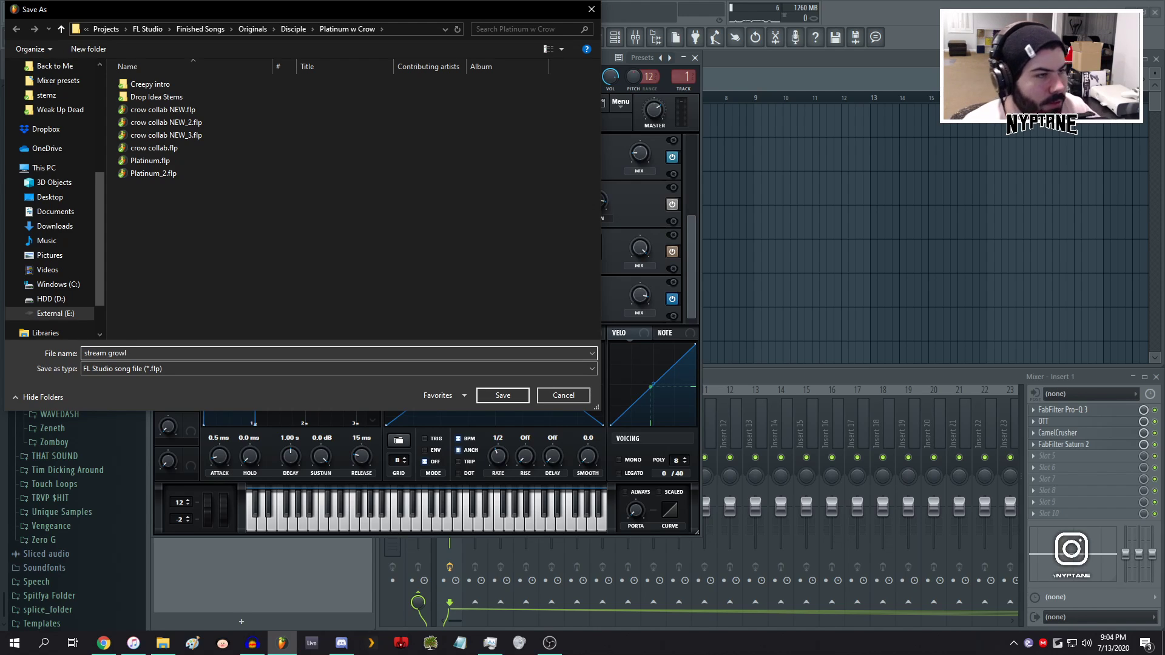
click(200, 30)
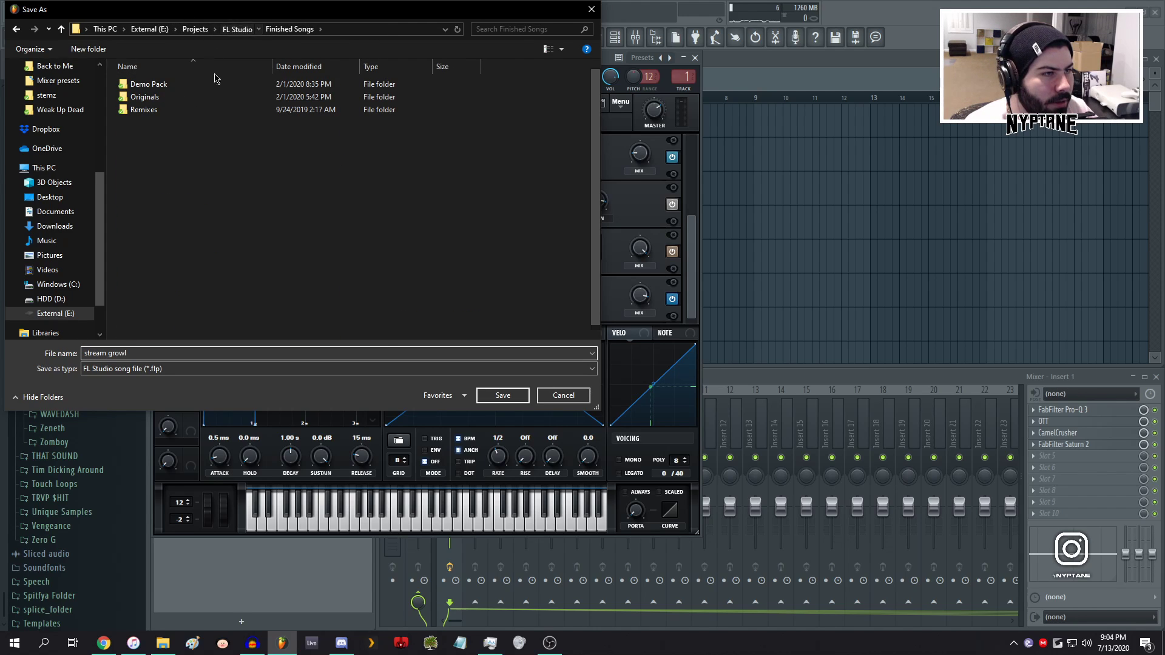
click(237, 30)
double_click(176, 251)
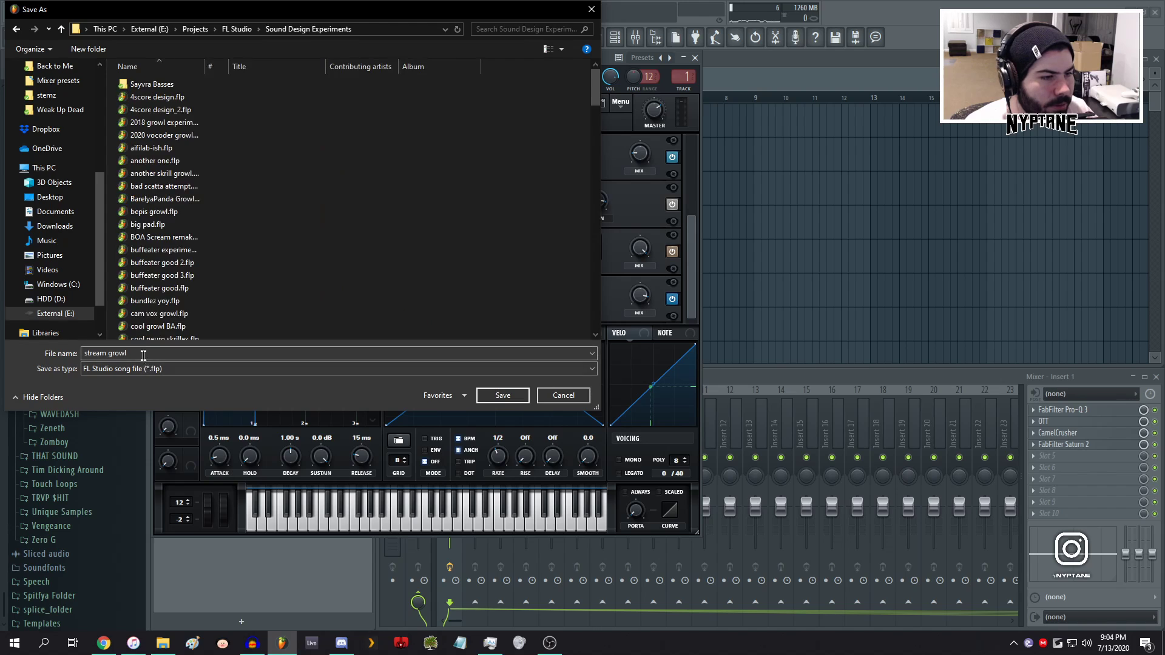
click(503, 395)
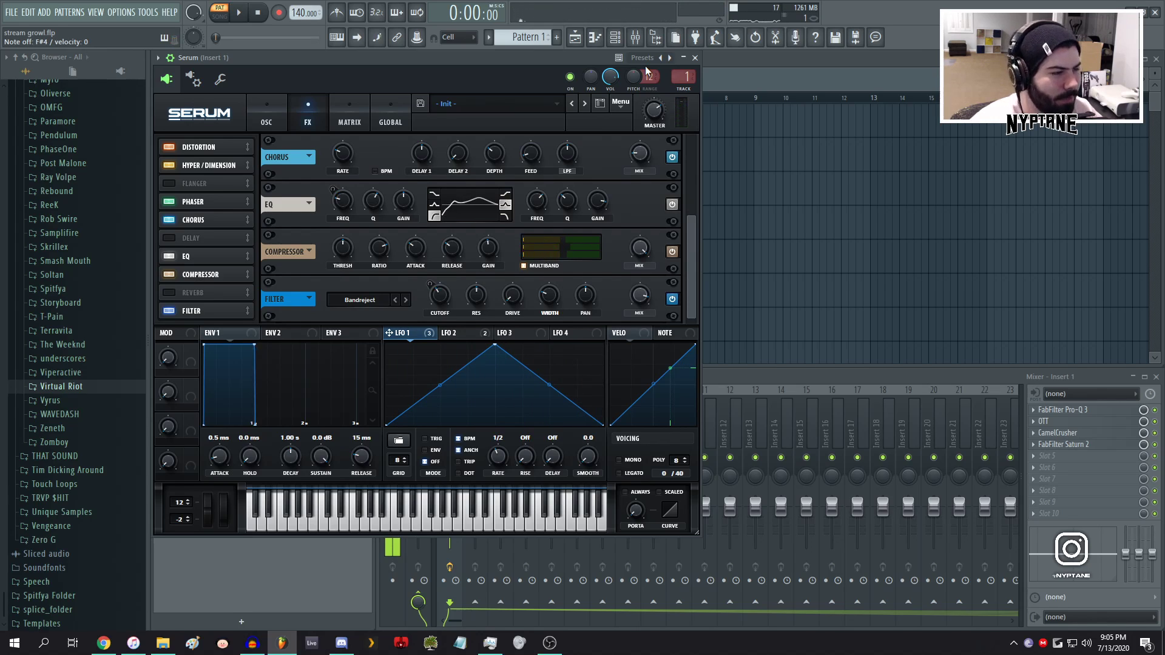
- Set Serum's effects filter type to Reverb and adjust its resonance
click(360, 299)
mouse_move(369, 335)
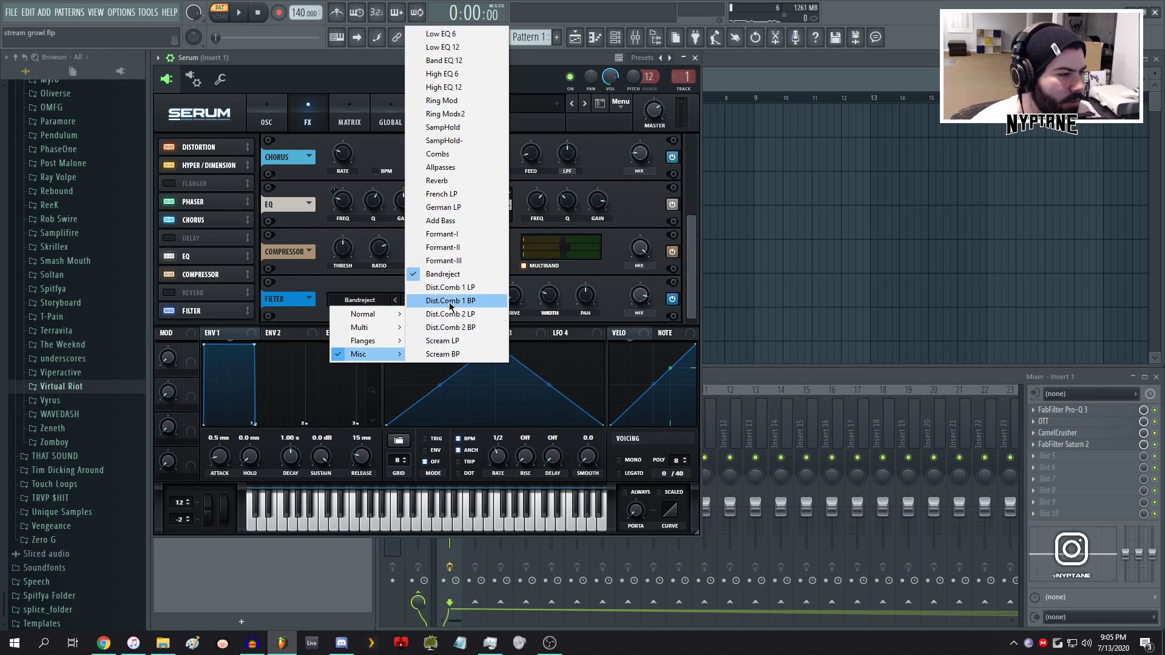
click(446, 180)
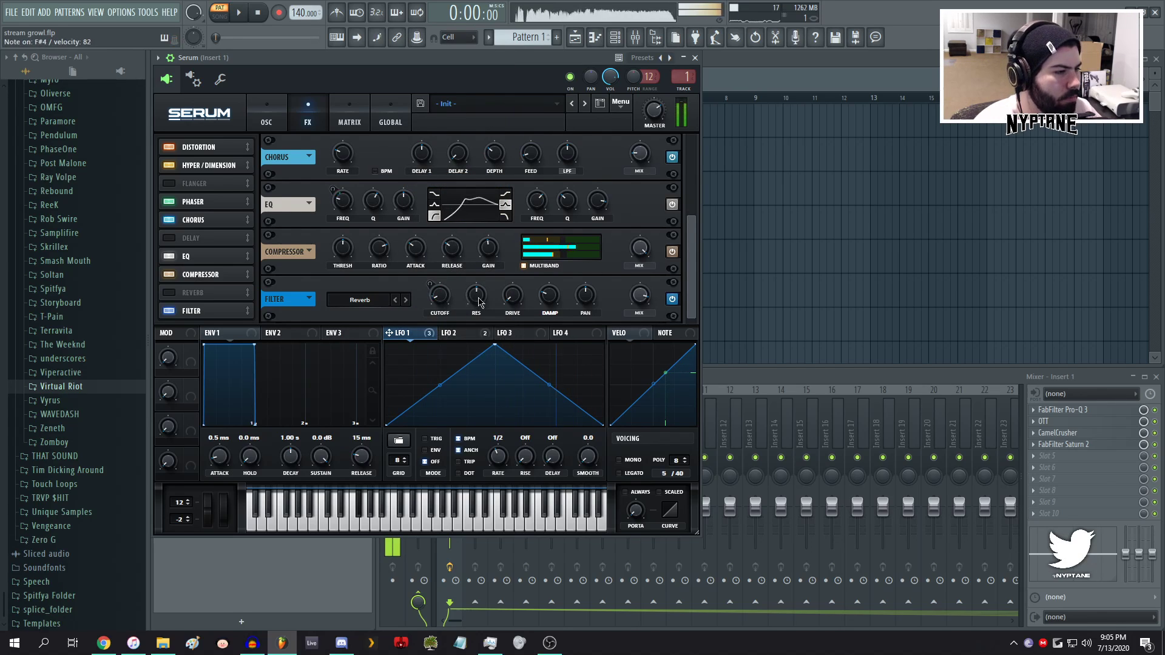
drag(476, 297, 474, 333)
- Remove the LFO 1 modulation from the effects filter's cutoff and tune the cutoff to about 22 Hz
right_click(440, 289)
click(466, 337)
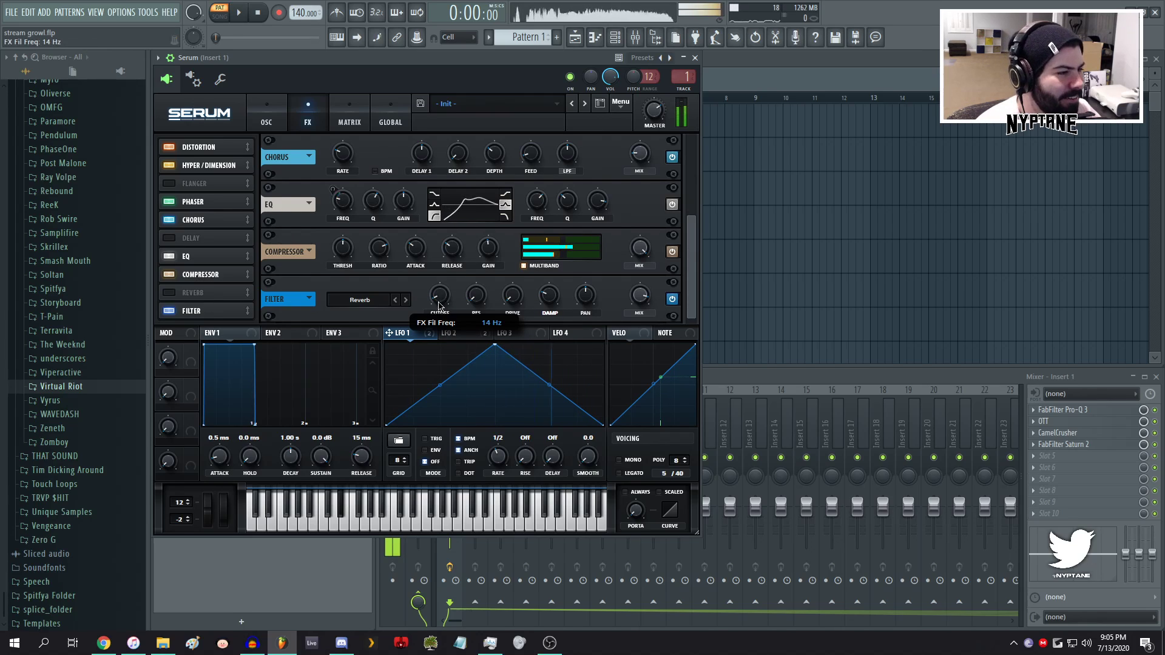
mouse_move(441, 305)
mouse_down()
mouse_move(443, 241)
mouse_move(441, 294)
mouse_move(431, 291)
mouse_move(447, 222)
mouse_move(436, 313)
mouse_up()
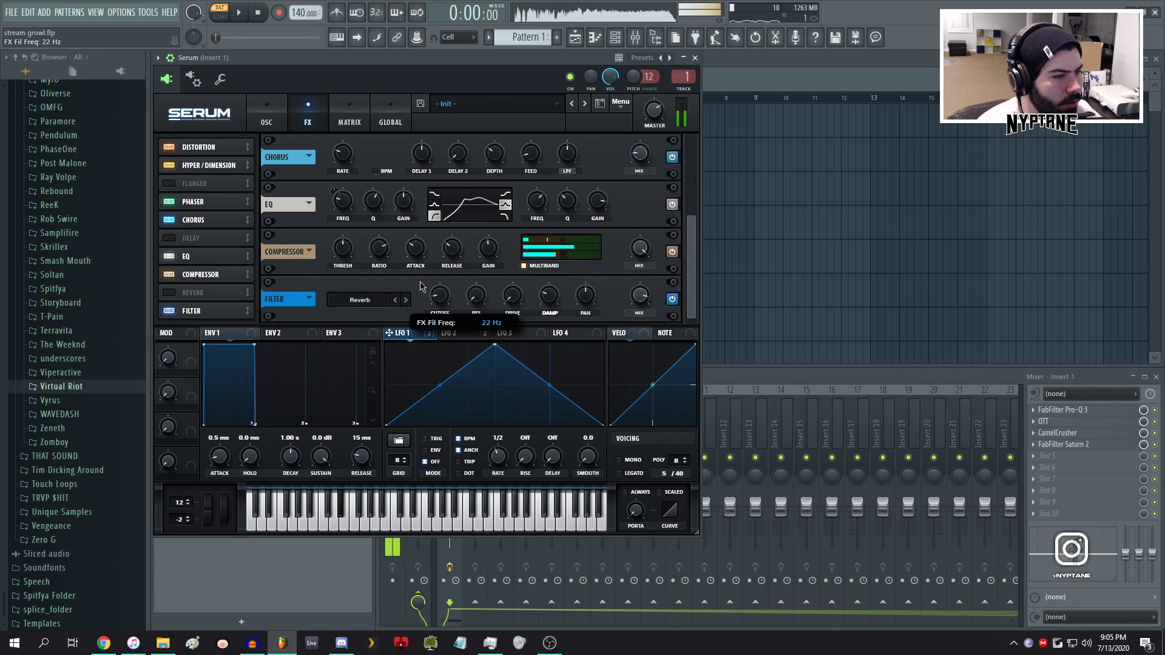
- Change the effects filter type to Allpasses and sweep its cutoff frequency
click(364, 300)
mouse_move(369, 315)
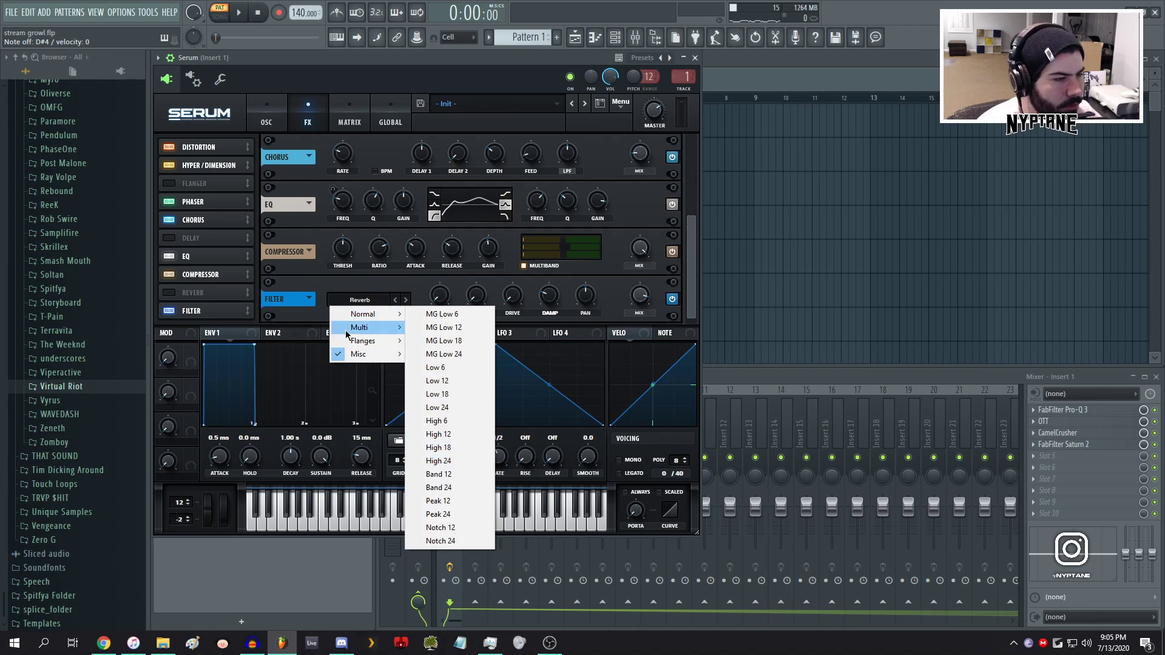
mouse_move(364, 354)
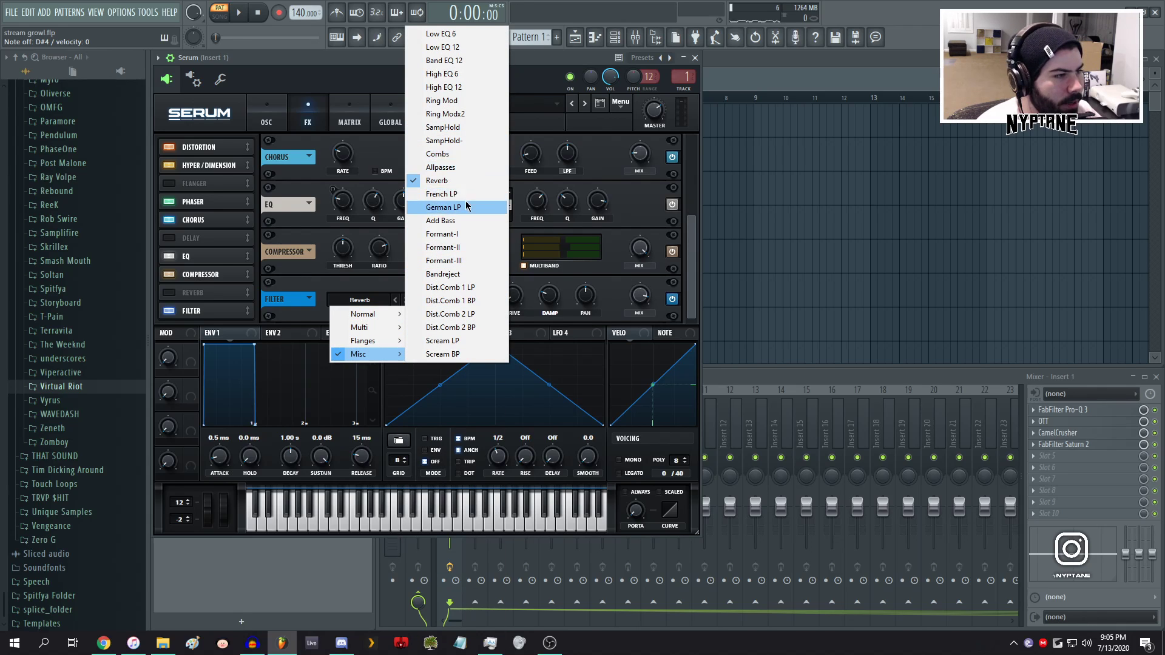
click(456, 169)
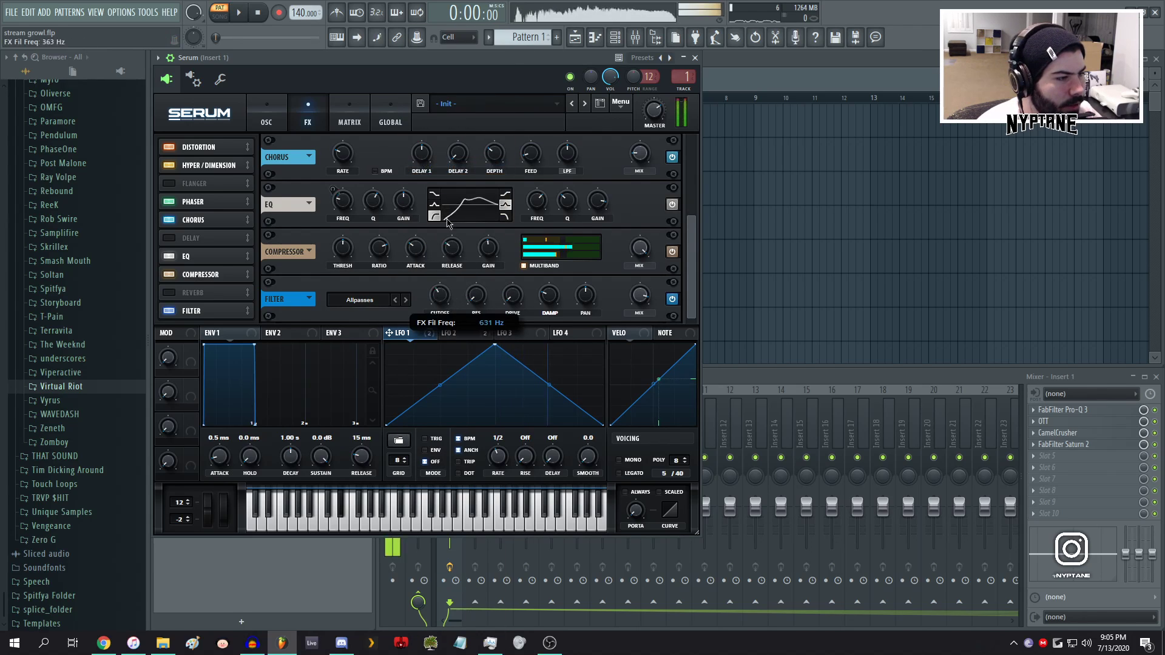
- Modulate the Allpasses filter's cutoff with LFO 3 at an amount of 100
click(447, 333)
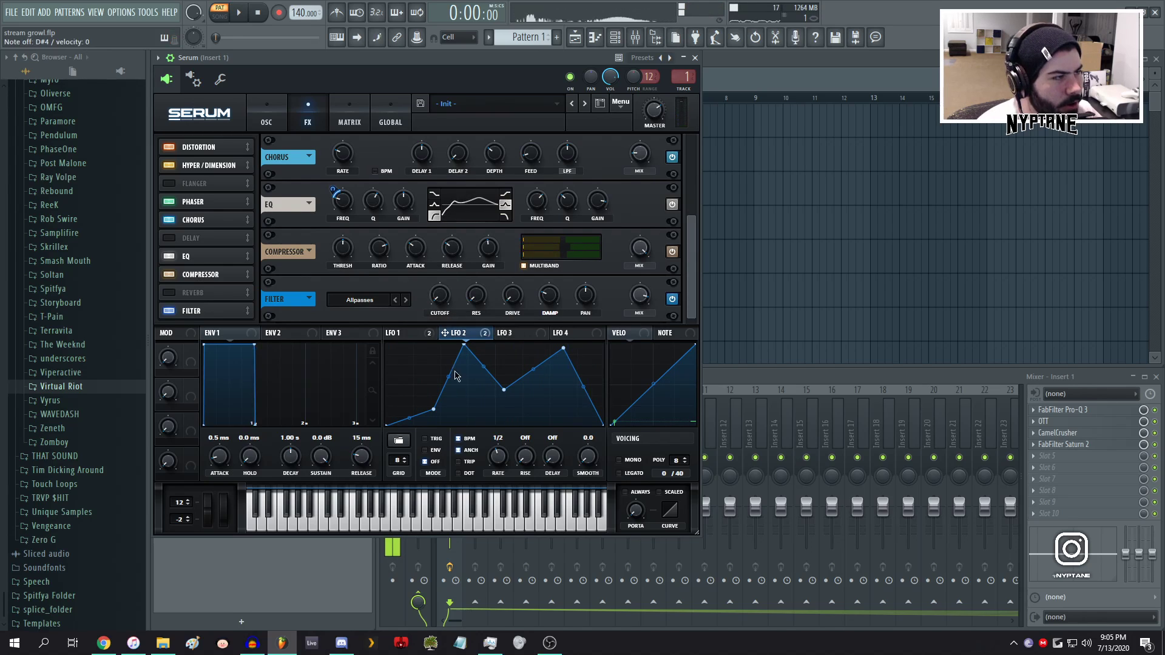
click(513, 334)
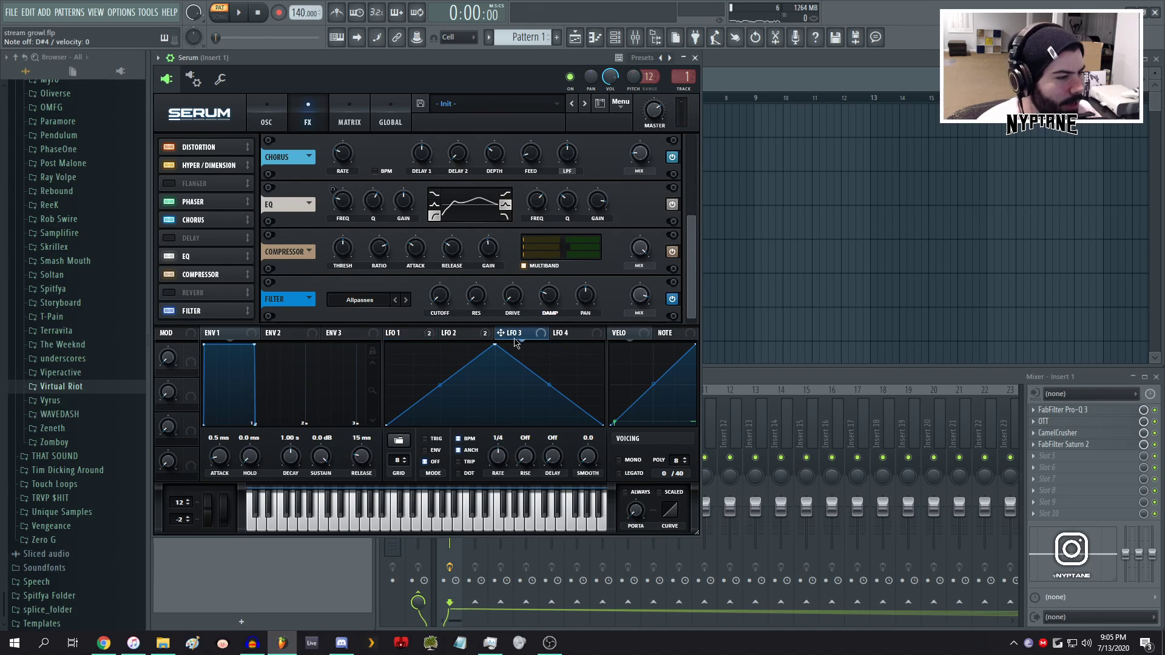
drag(432, 283, 434, 287)
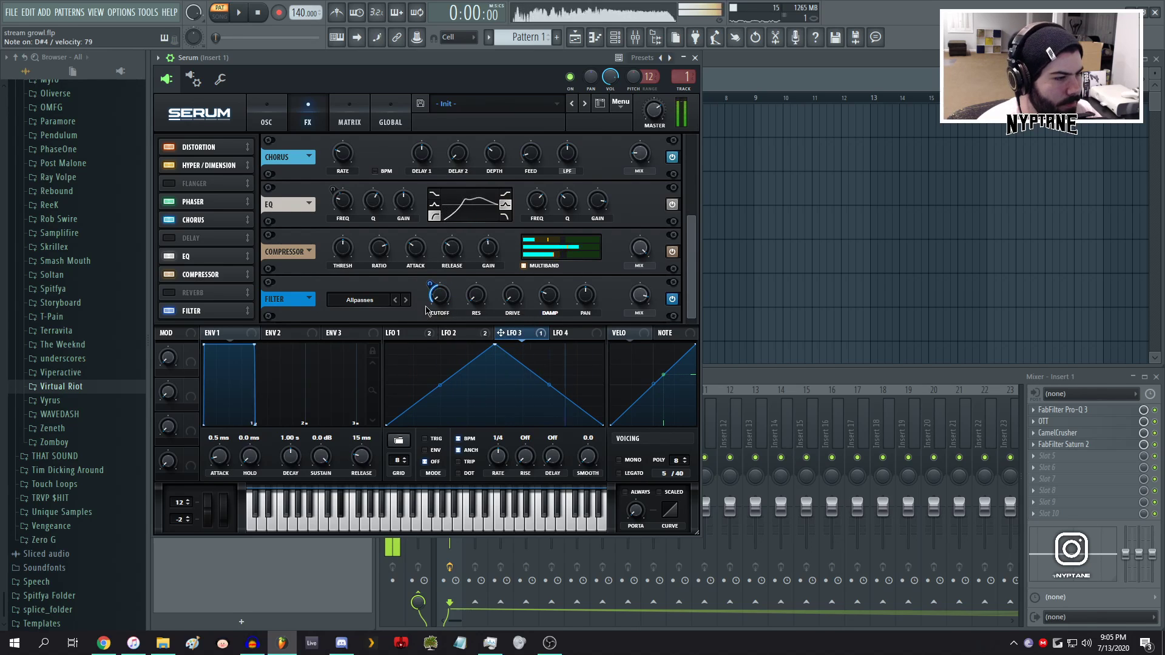
mouse_move(433, 288)
mouse_down()
mouse_move(429, 257)
mouse_move(434, 301)
mouse_up()
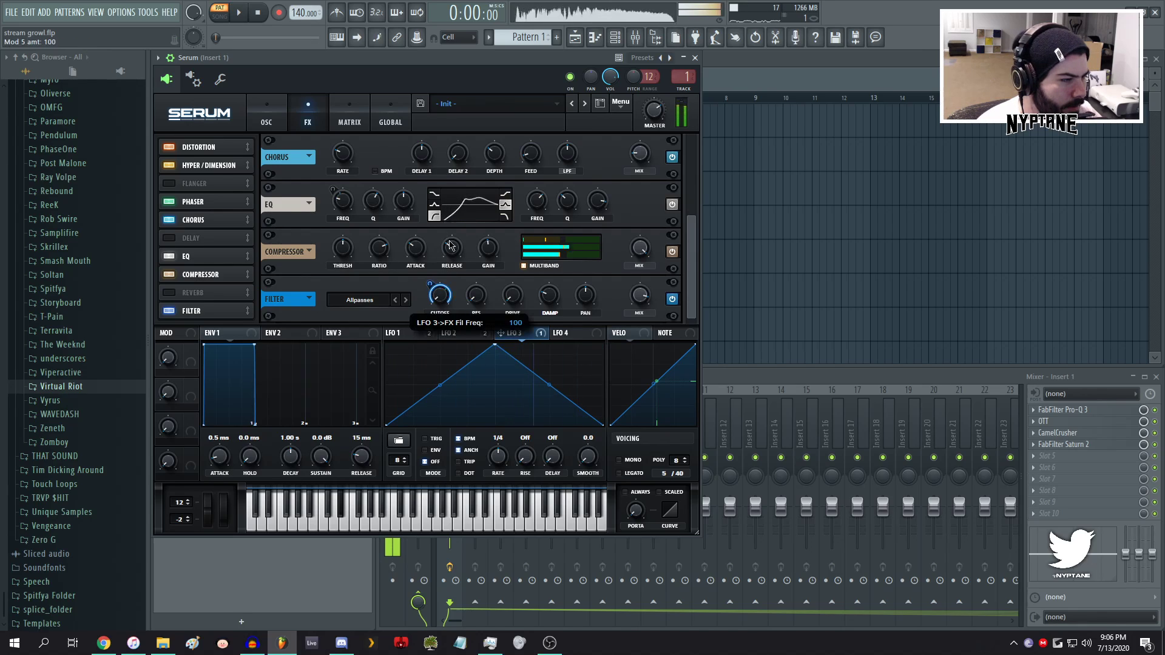
- Remove the LFO 3 modulation from the Allpasses filter's cutoff in the effects rack
right_click(434, 283)
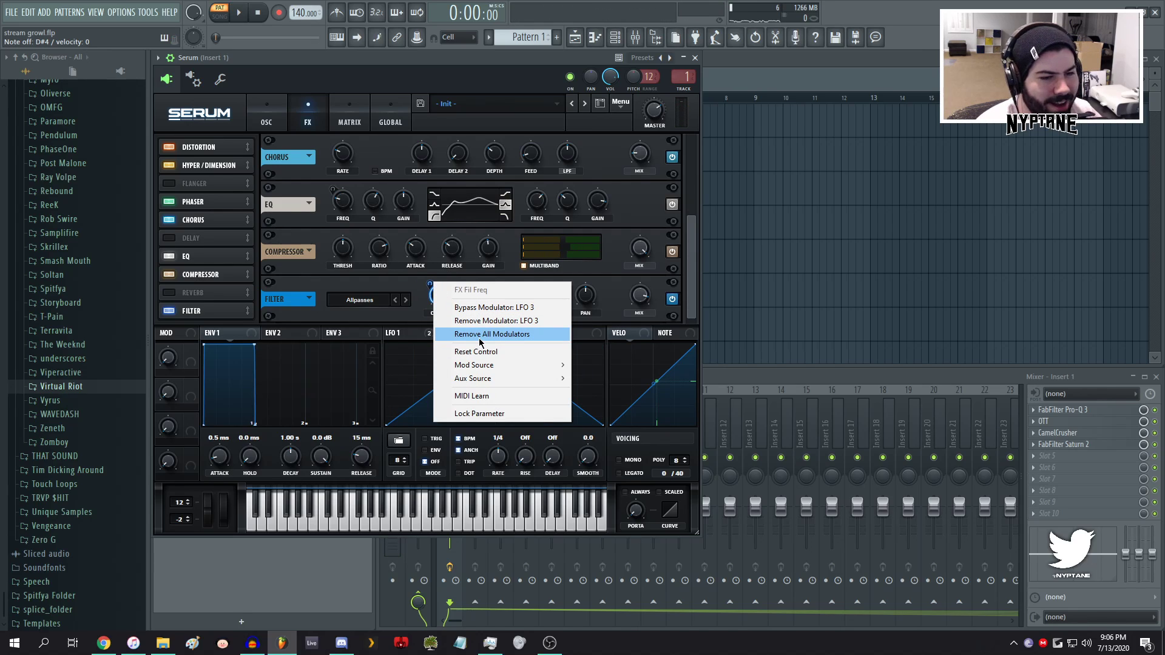
click(412, 279)
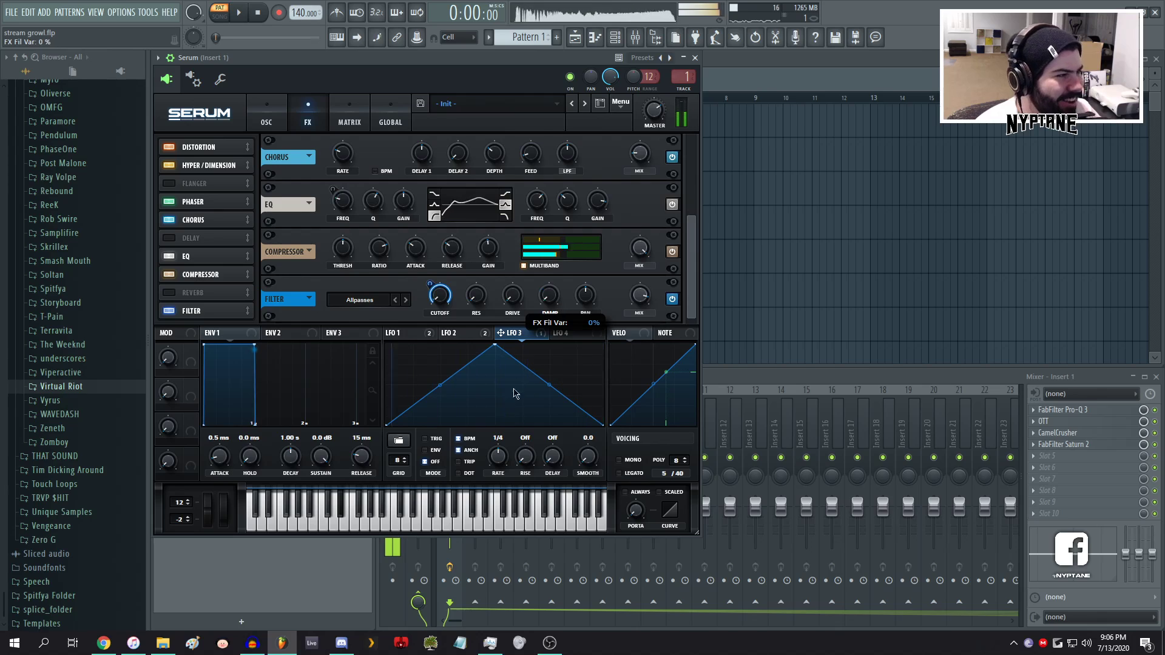
click(377, 309)
right_click(419, 296)
right_click(429, 283)
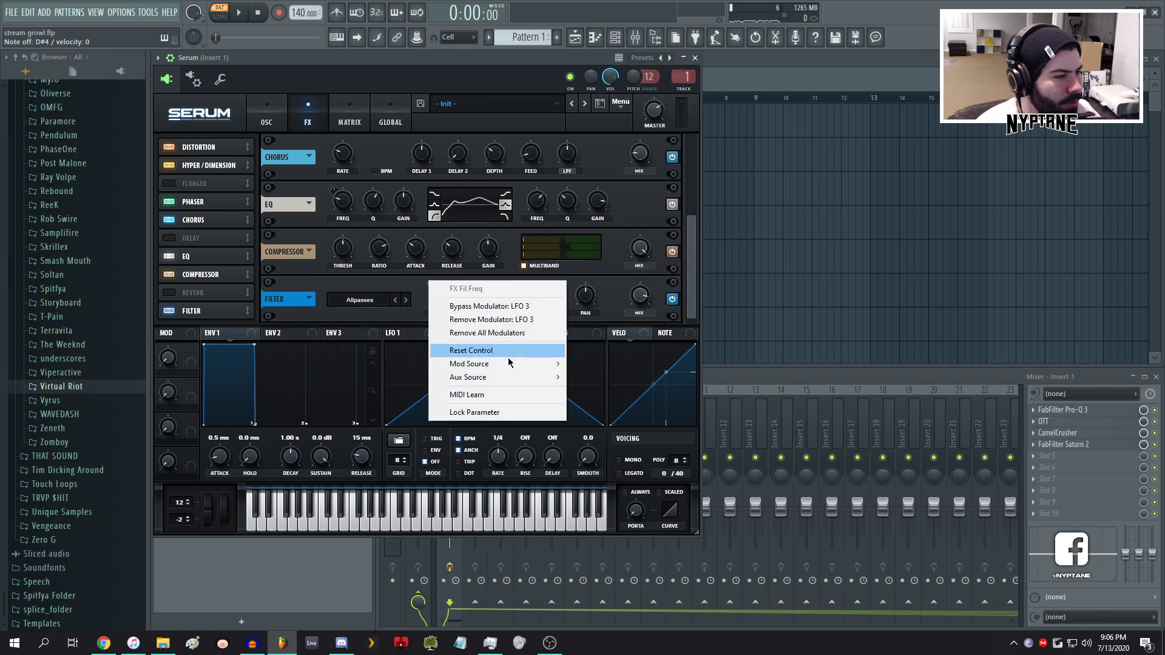
click(476, 320)
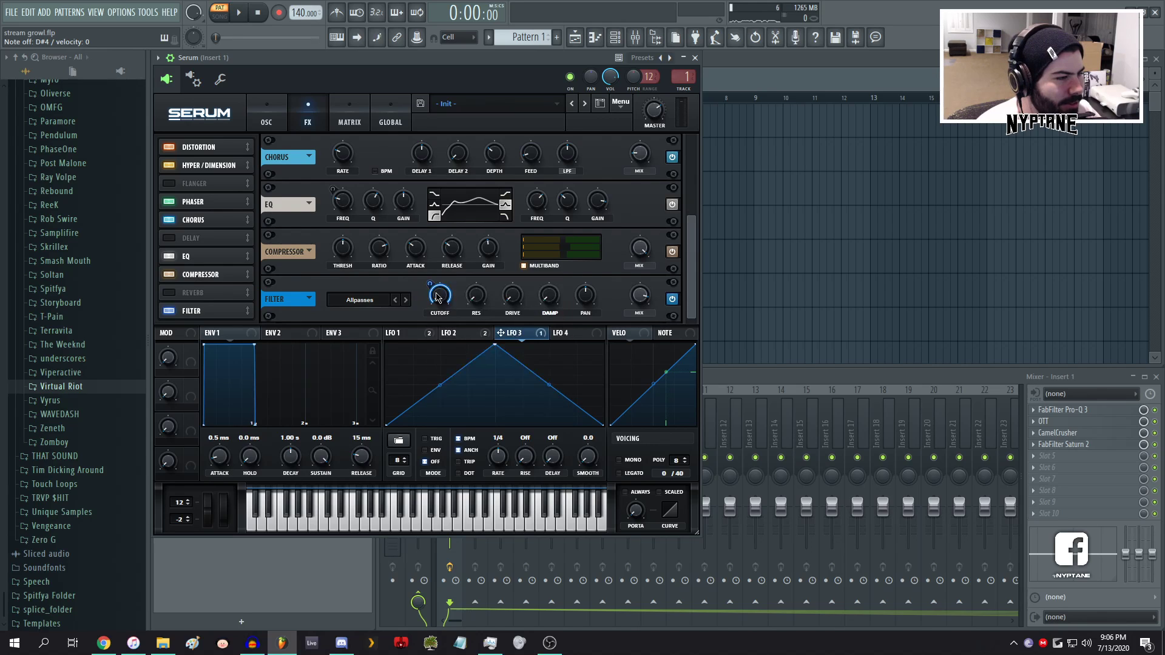
- Try NoteOn Rand1 as the modulation source for the Allpasses filter's cutoff, and remove it again
right_click(432, 281)
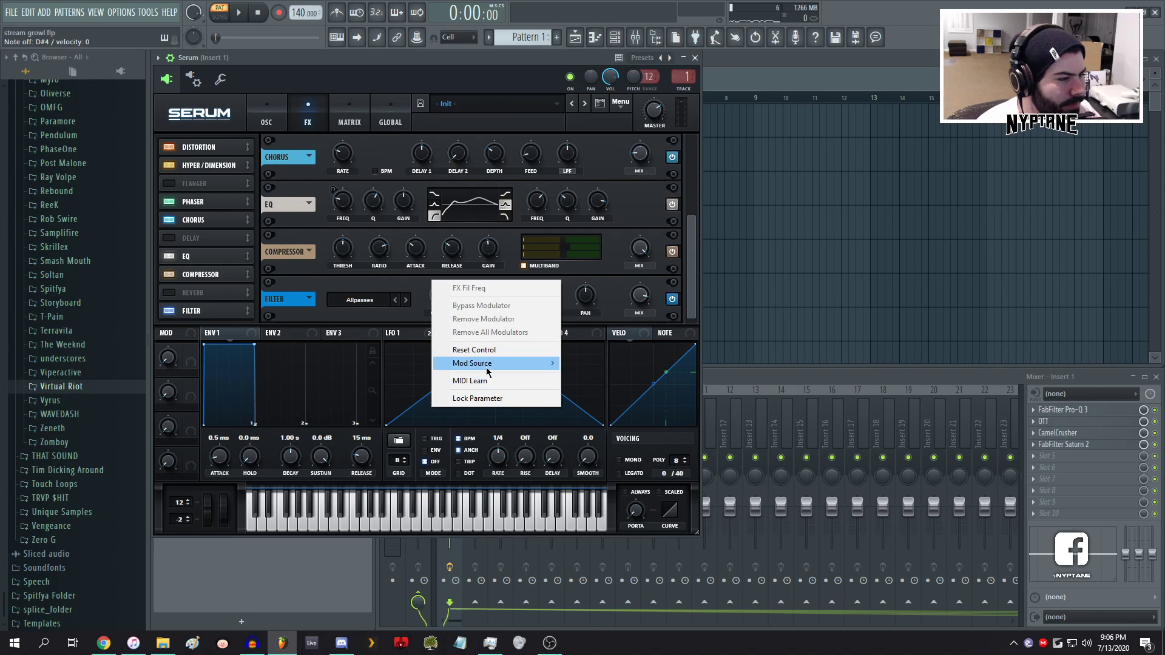
mouse_move(477, 363)
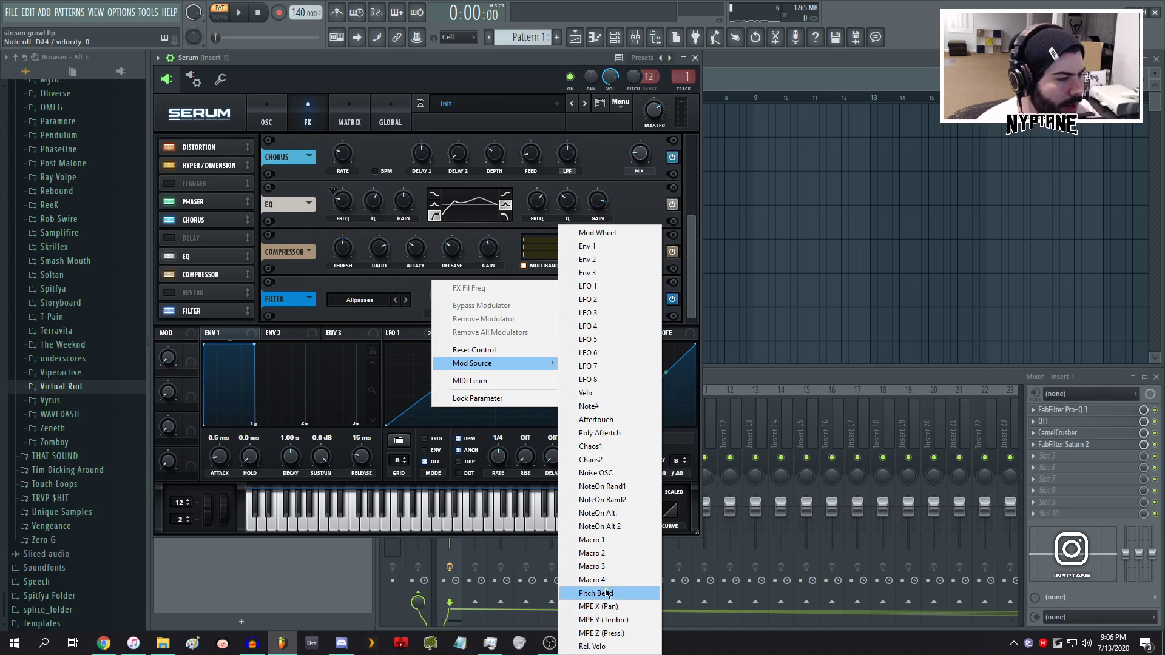
click(628, 489)
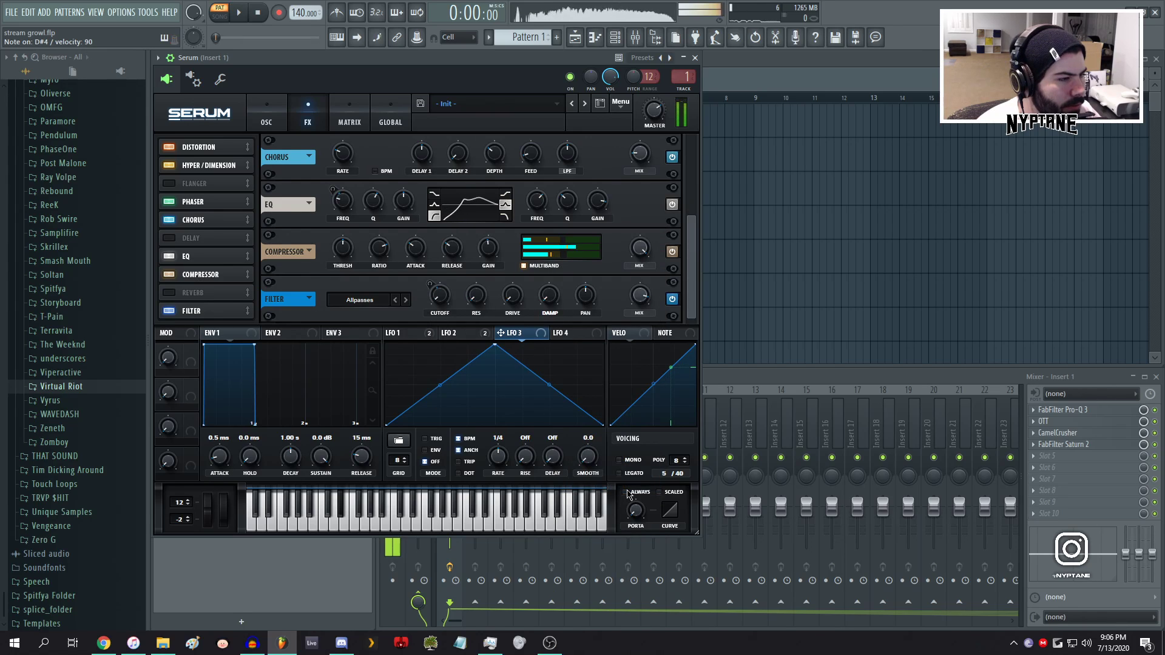
right_click(439, 285)
click(484, 339)
- Assign Chaos1 as the modulation source of the Allpasses filter's cutoff and bring up the global chaos settings
right_click(440, 283)
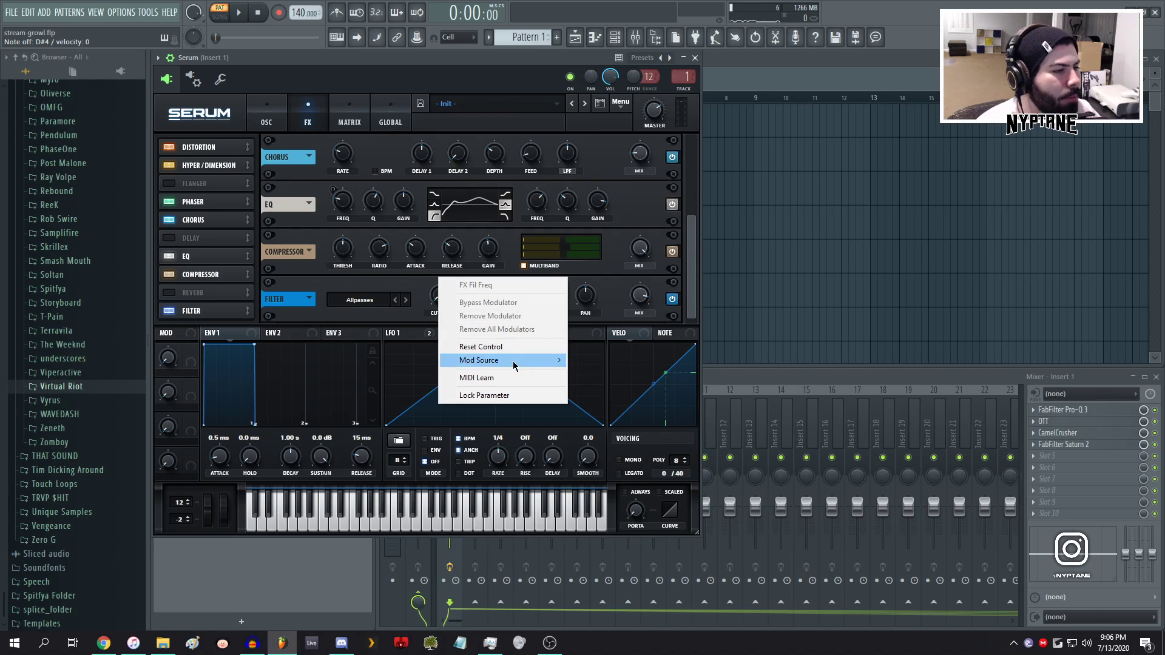
mouse_move(512, 362)
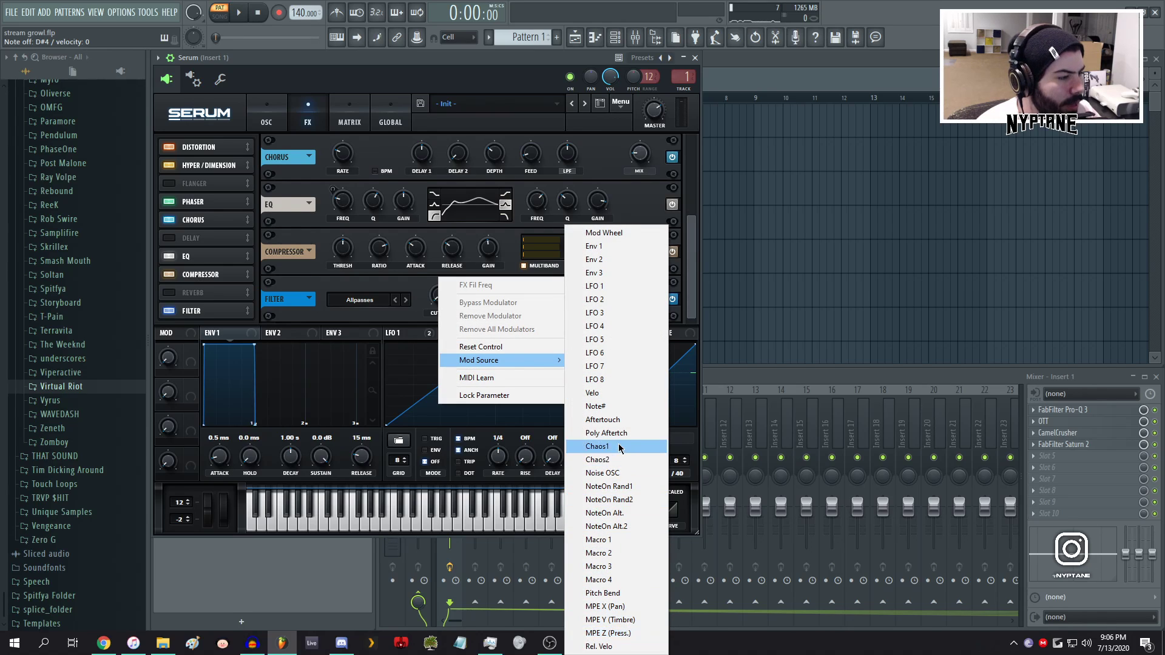
click(598, 447)
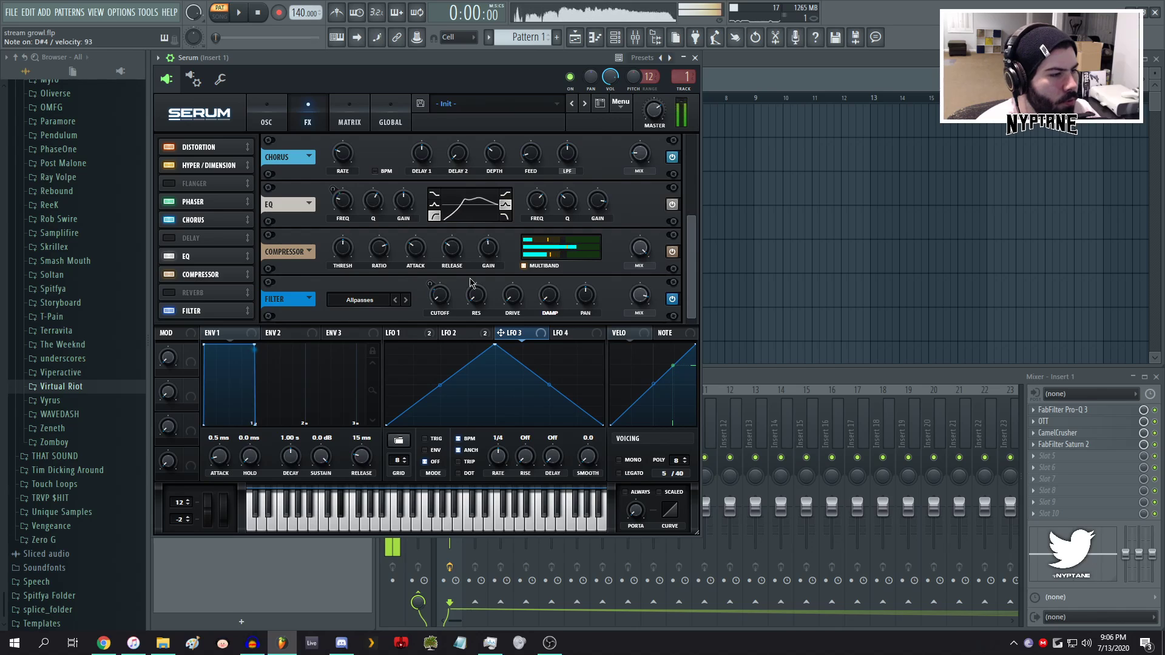
click(391, 117)
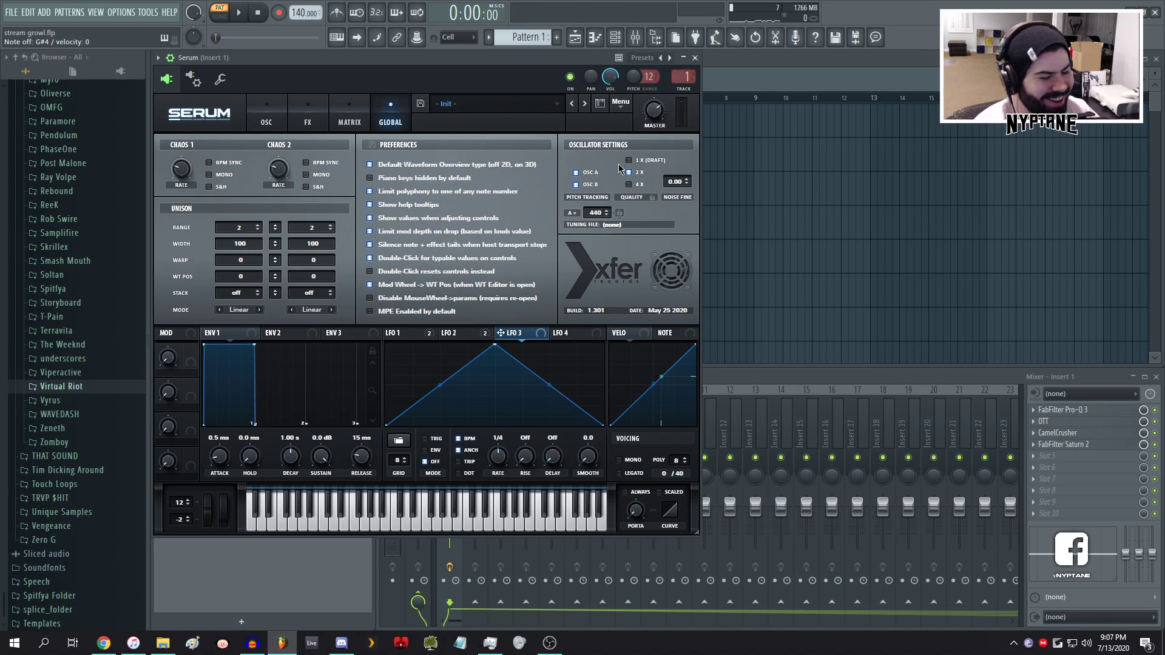
- Lower oscillator B's wavetable position to 1 and modulate it with LFO 3
click(283, 120)
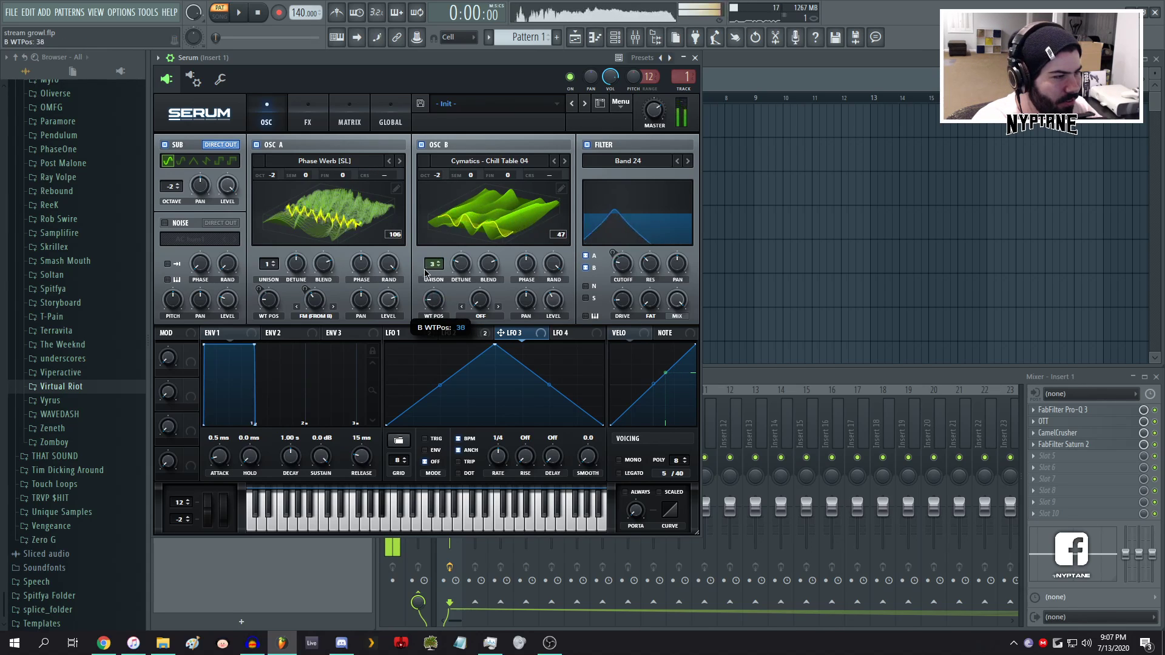
drag(425, 273, 426, 374)
click(409, 338)
click(454, 337)
click(507, 338)
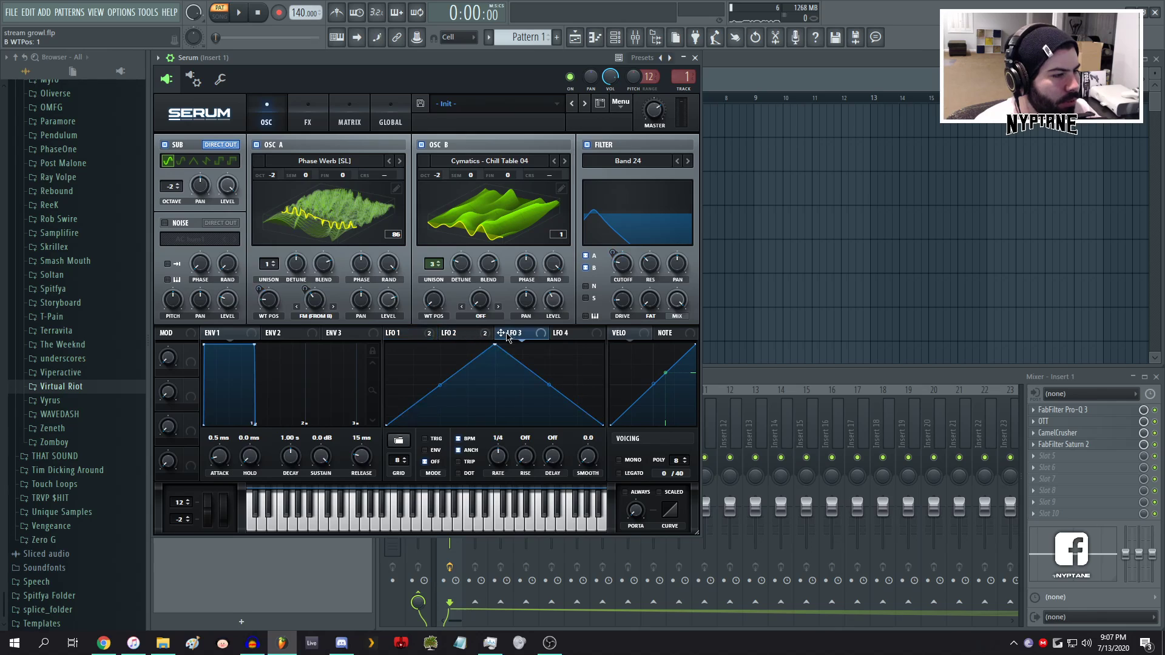
- Bypass the Allpasses filter in the effects rack and return to the oscillator page
click(307, 118)
click(674, 299)
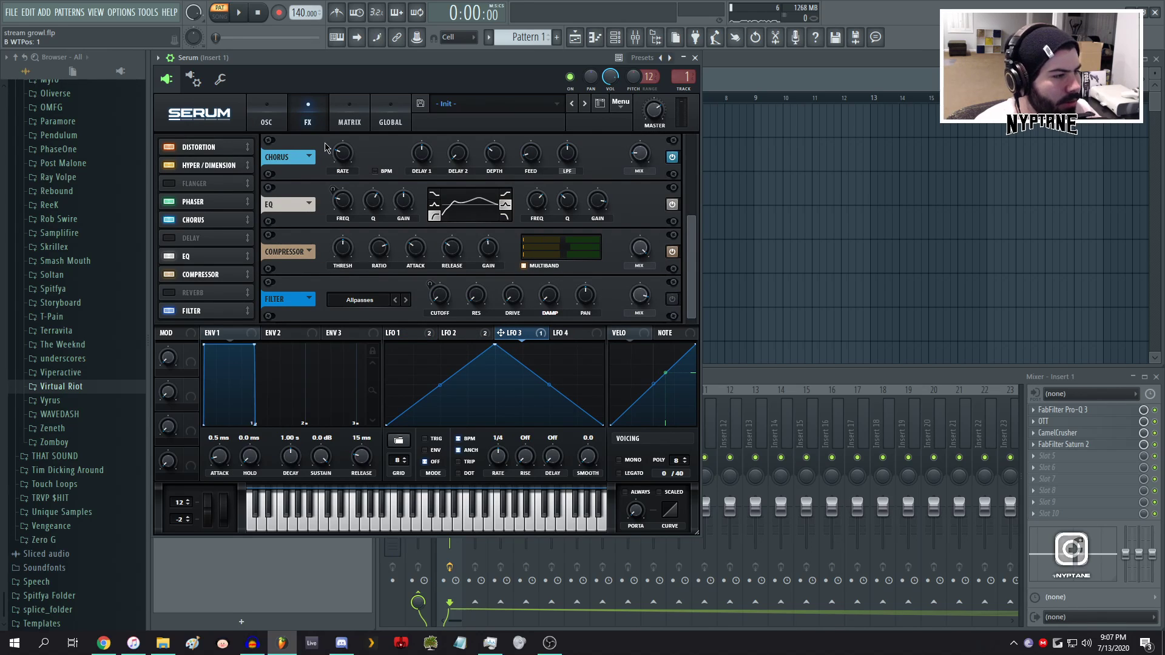
click(266, 119)
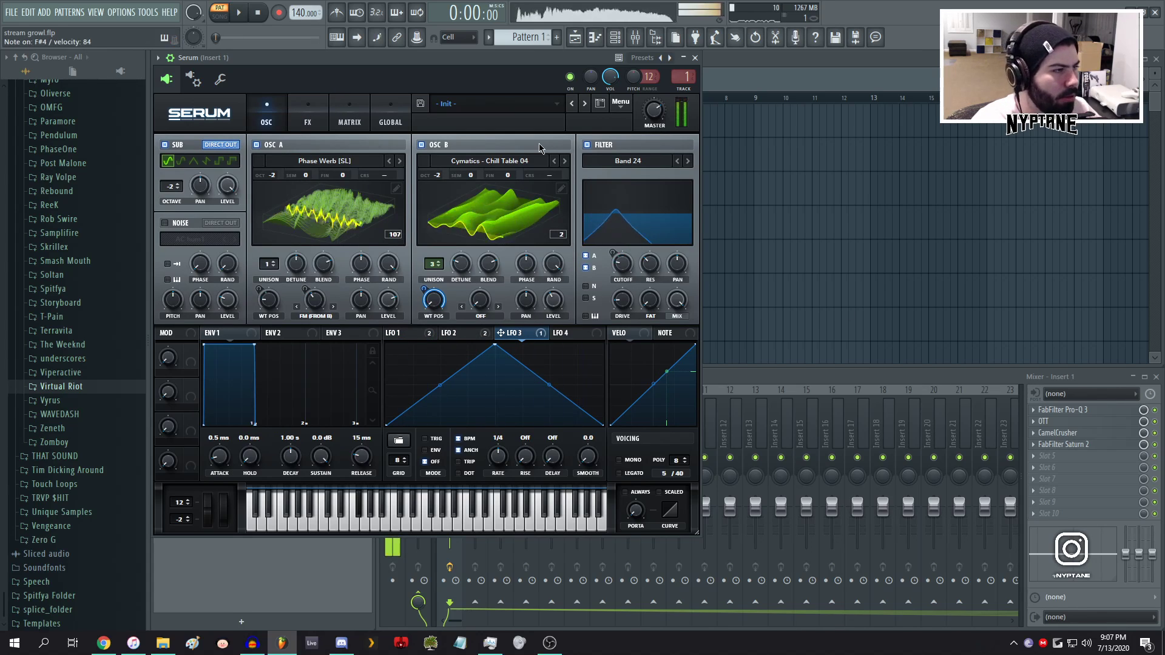
- Set LFO 3's rate to 2 bar
drag(494, 460, 491, 477)
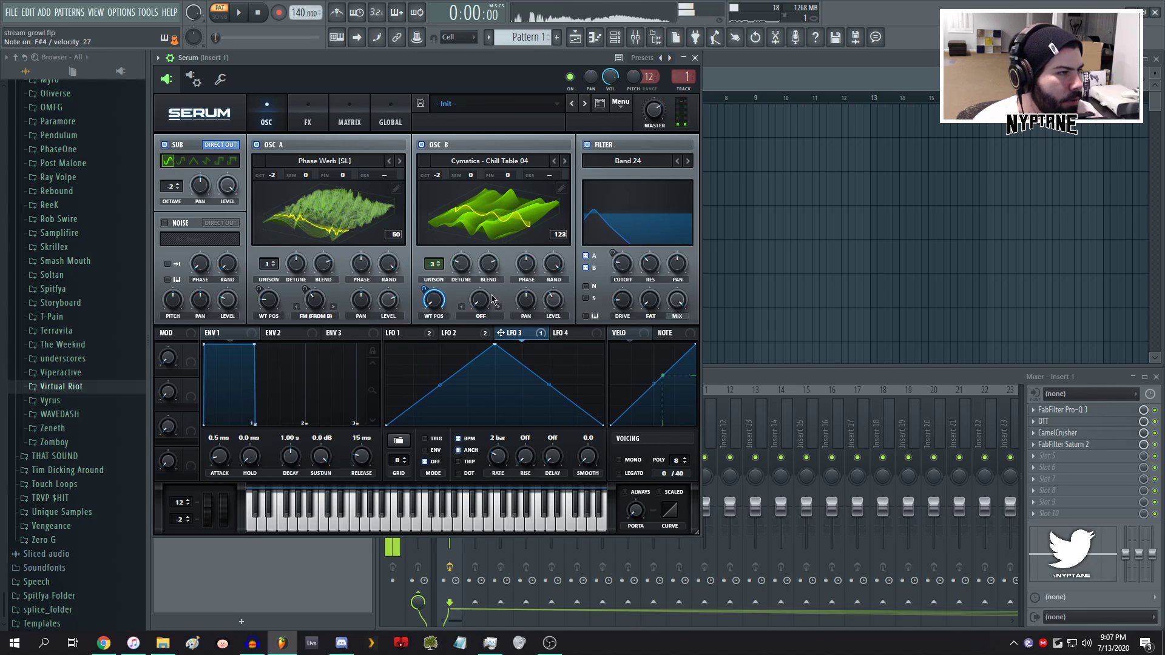
- Change the effects filter type to Bandreject and remove all modulators from its cutoff
click(308, 116)
click(360, 300)
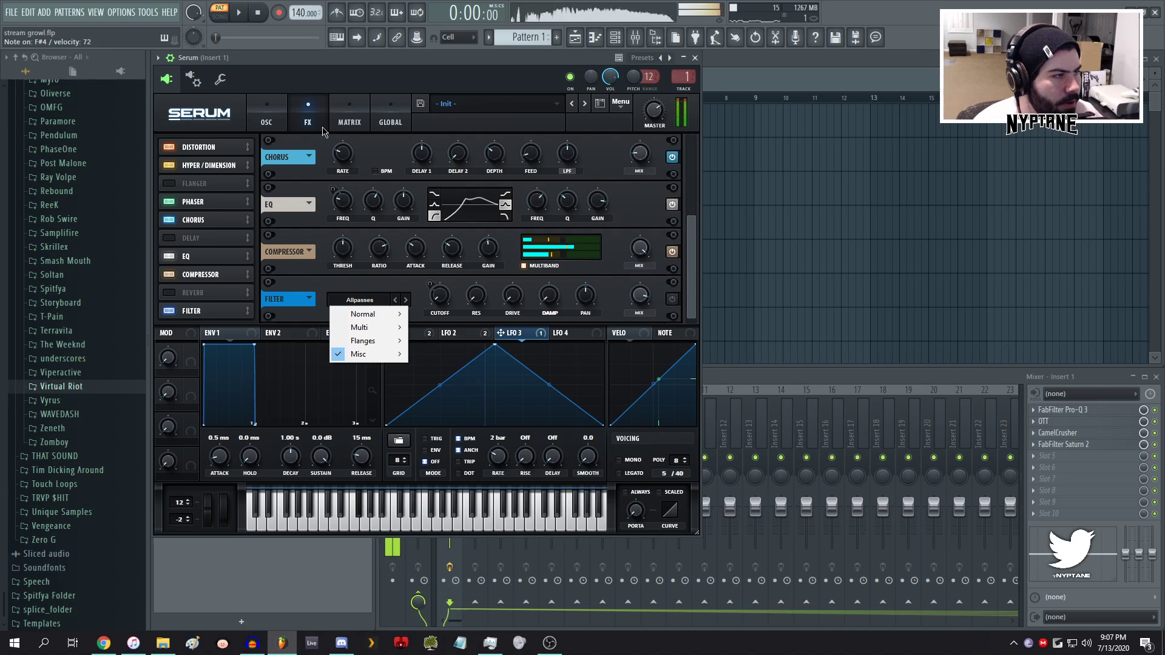
mouse_move(364, 354)
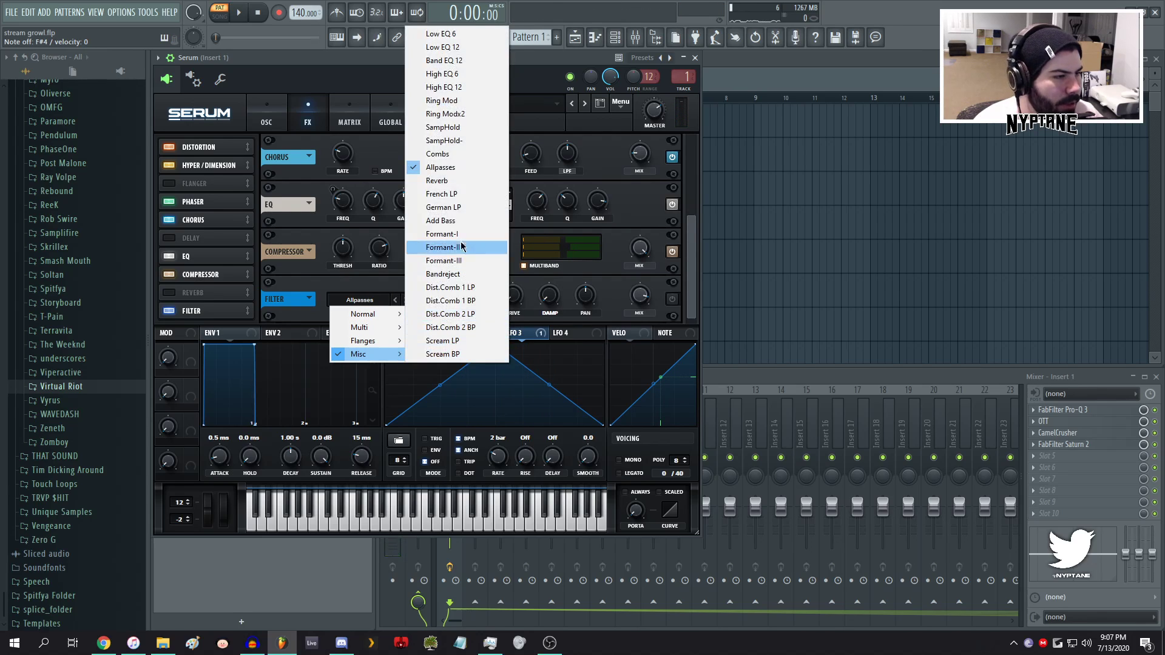
click(468, 275)
right_click(445, 288)
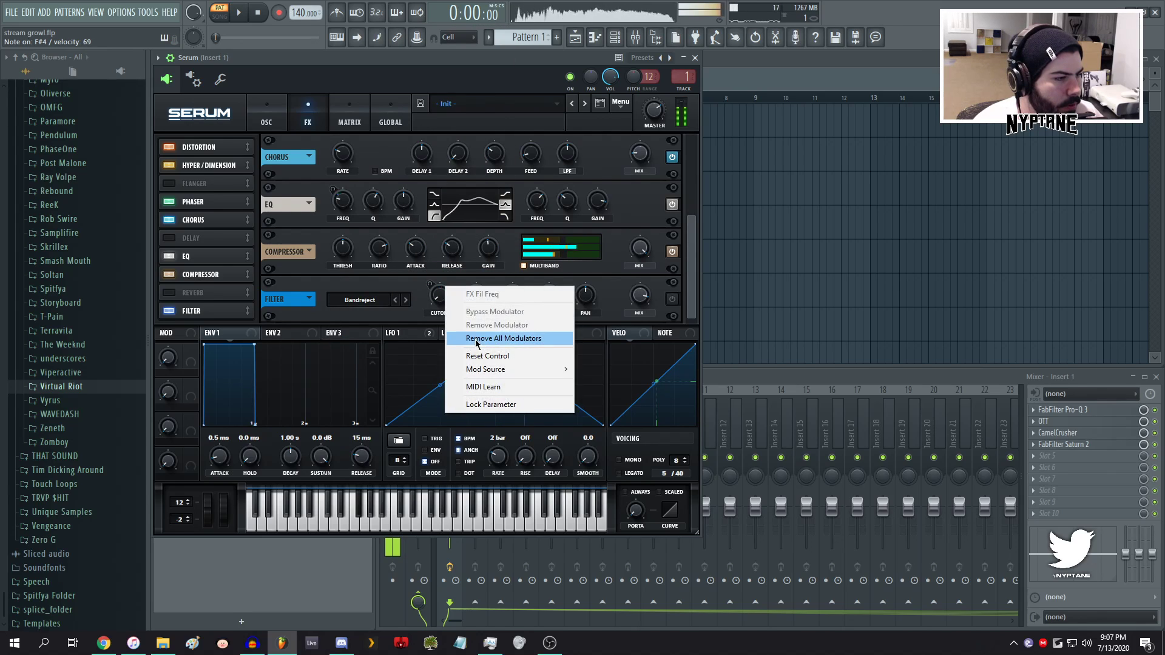
click(471, 340)
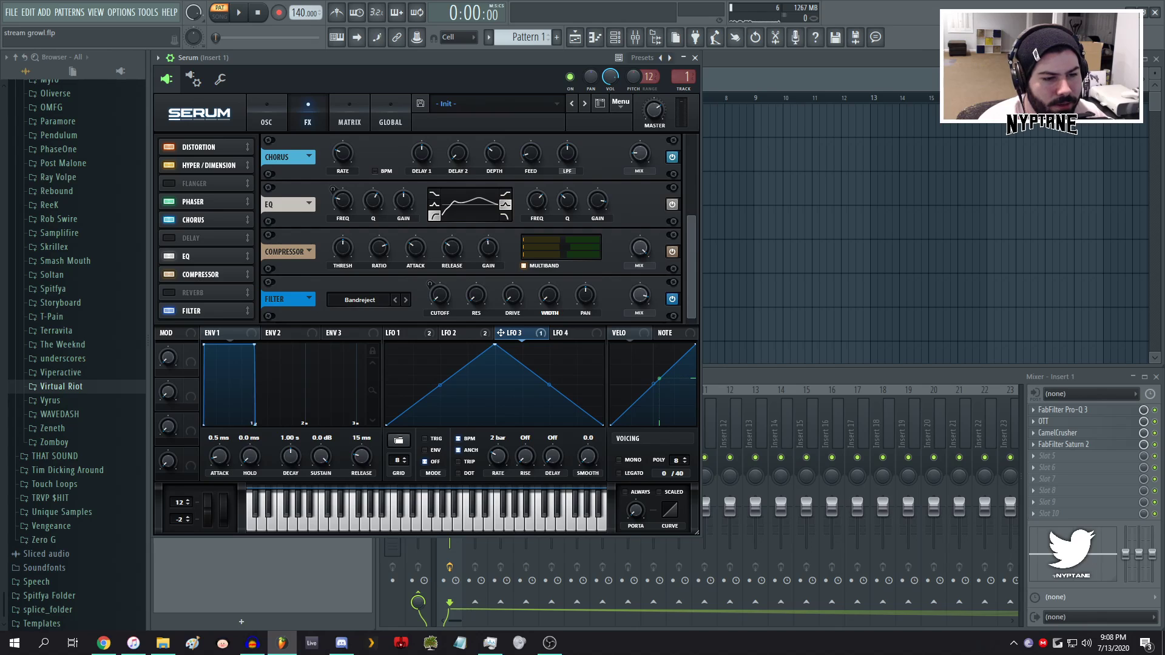
- Close the Serum window and add a new Massive channel to the project
click(696, 59)
click(241, 622)
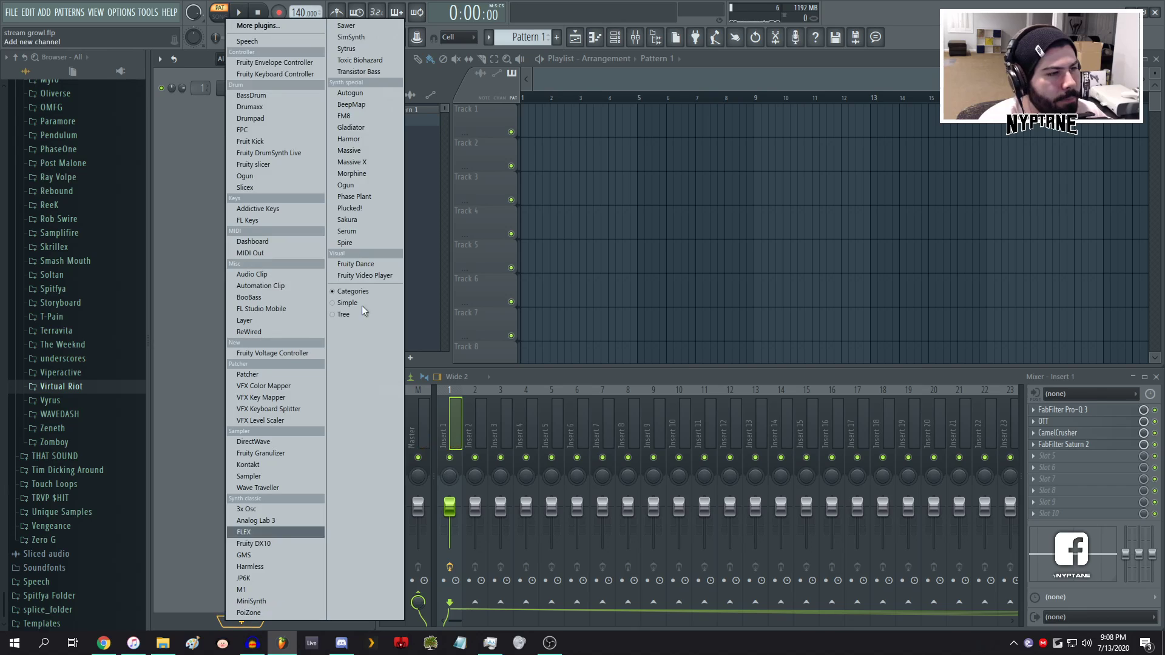
click(355, 150)
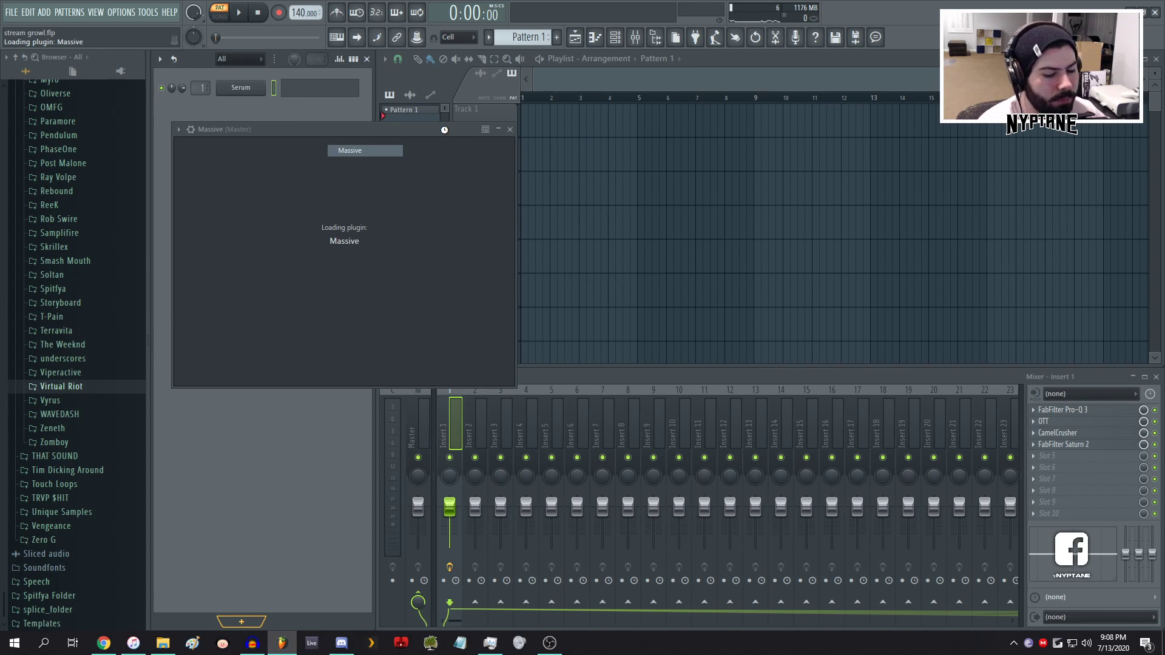
- Set OSC1's pitch to -24.00 and try the Modern Talking wavetable while sweeping its wavetable position
drag(199, 206, 196, 238)
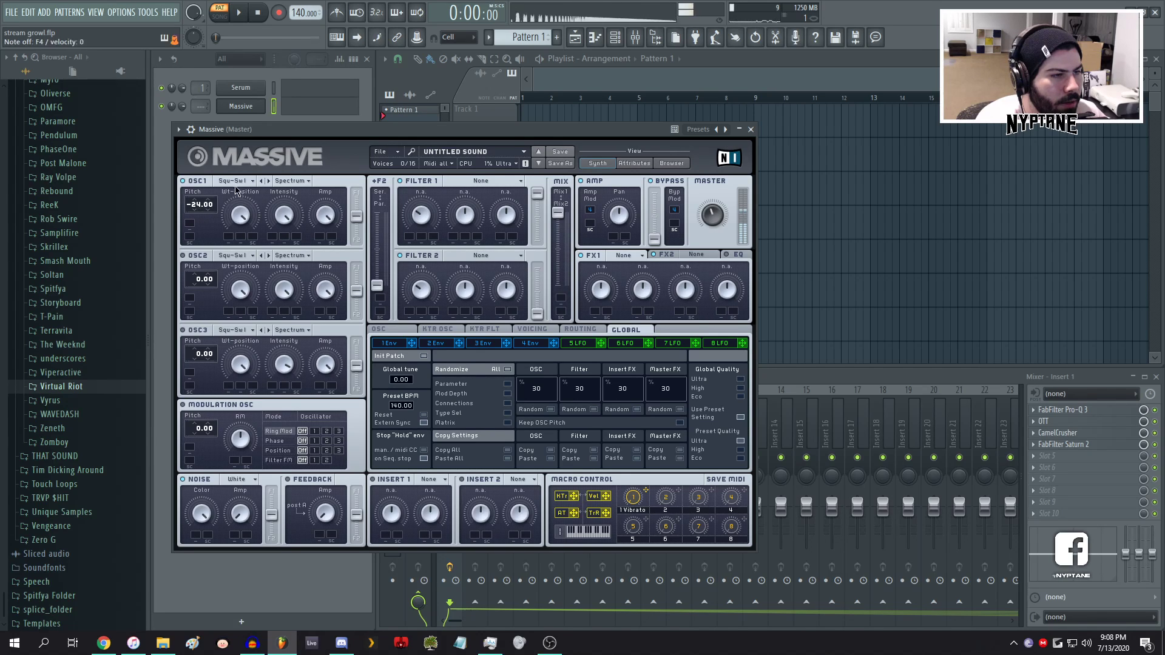
click(232, 181)
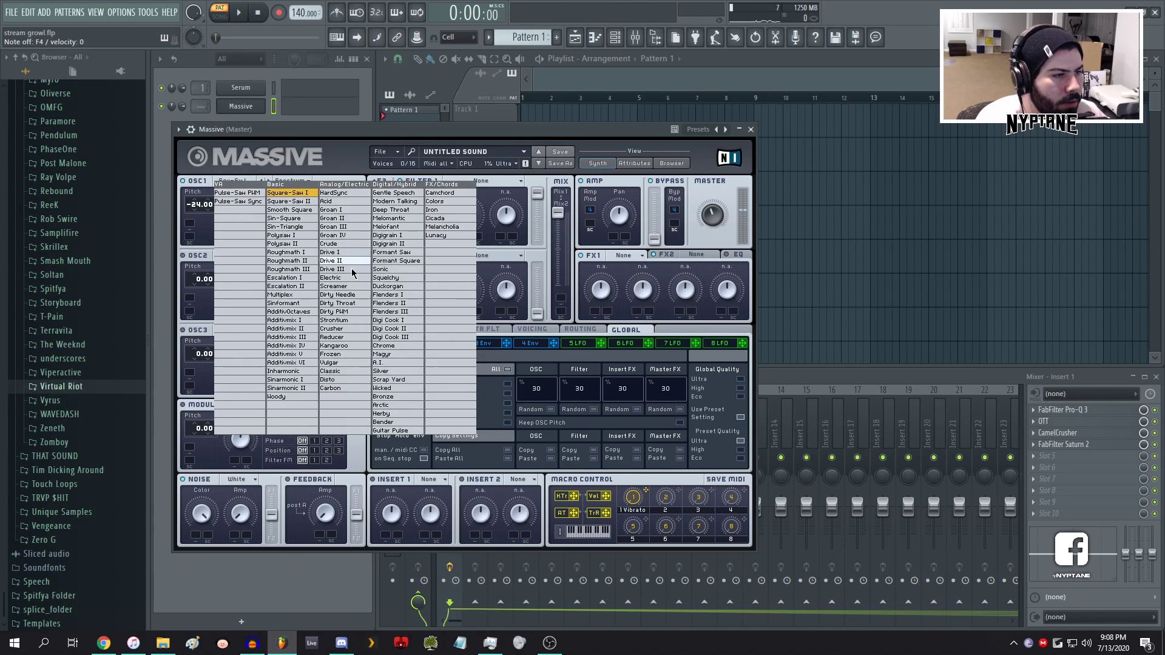
click(394, 201)
drag(242, 214, 244, 188)
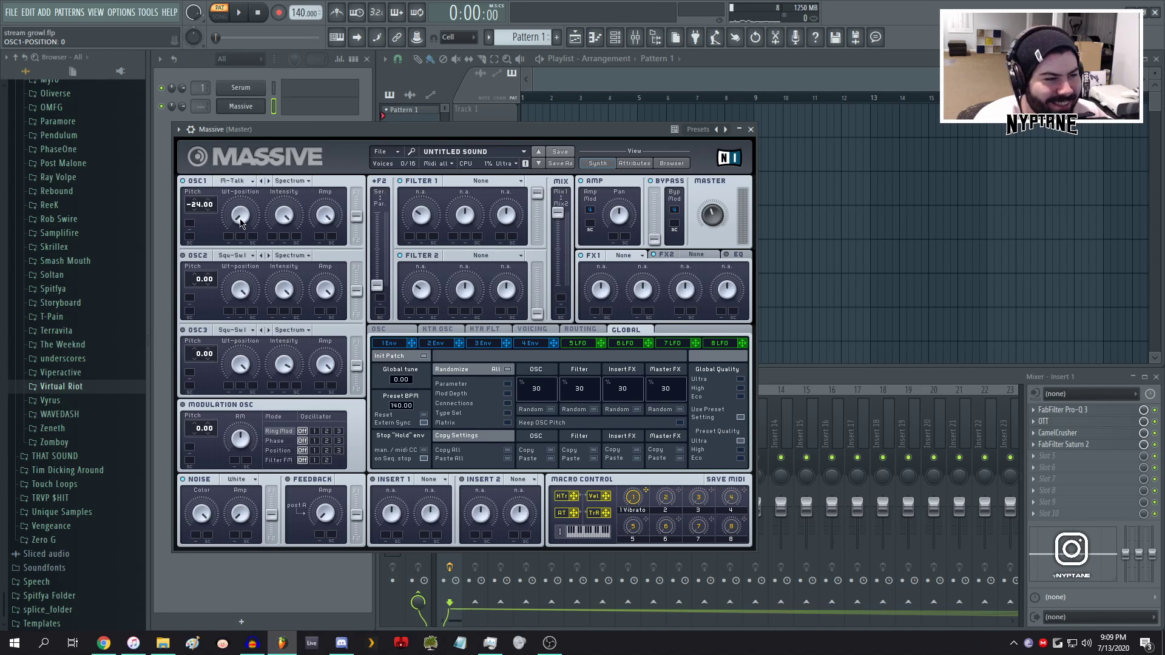
- Switch OSC1 to the Sonic wavetable and sweep its wavetable position, ending at 0
click(236, 181)
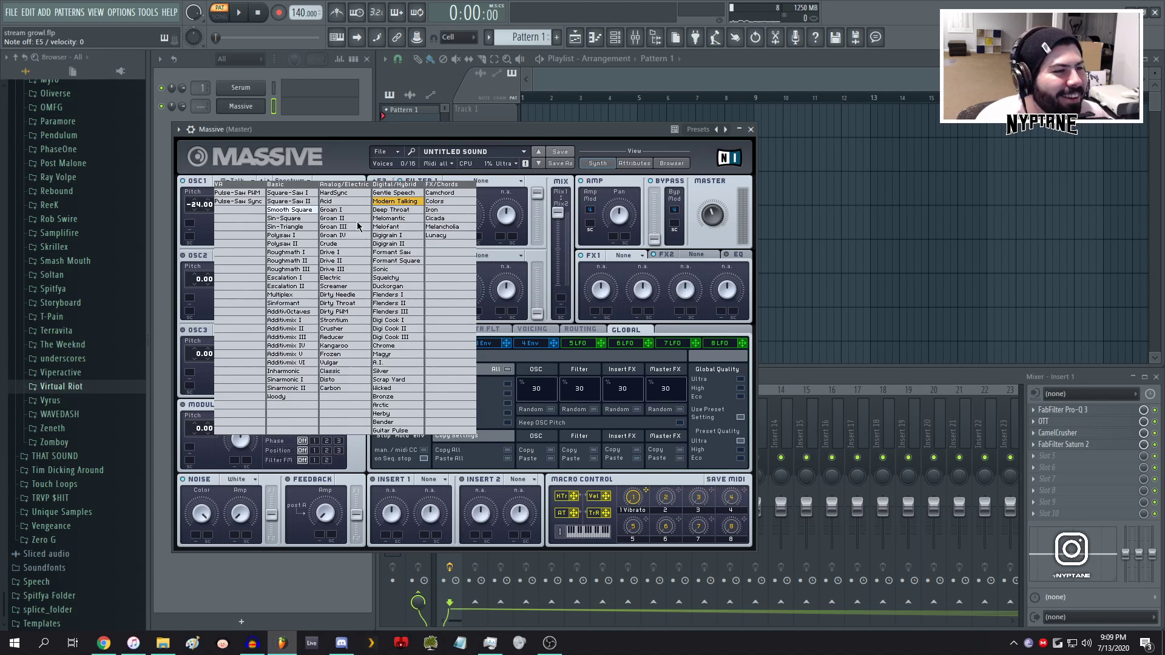
click(378, 270)
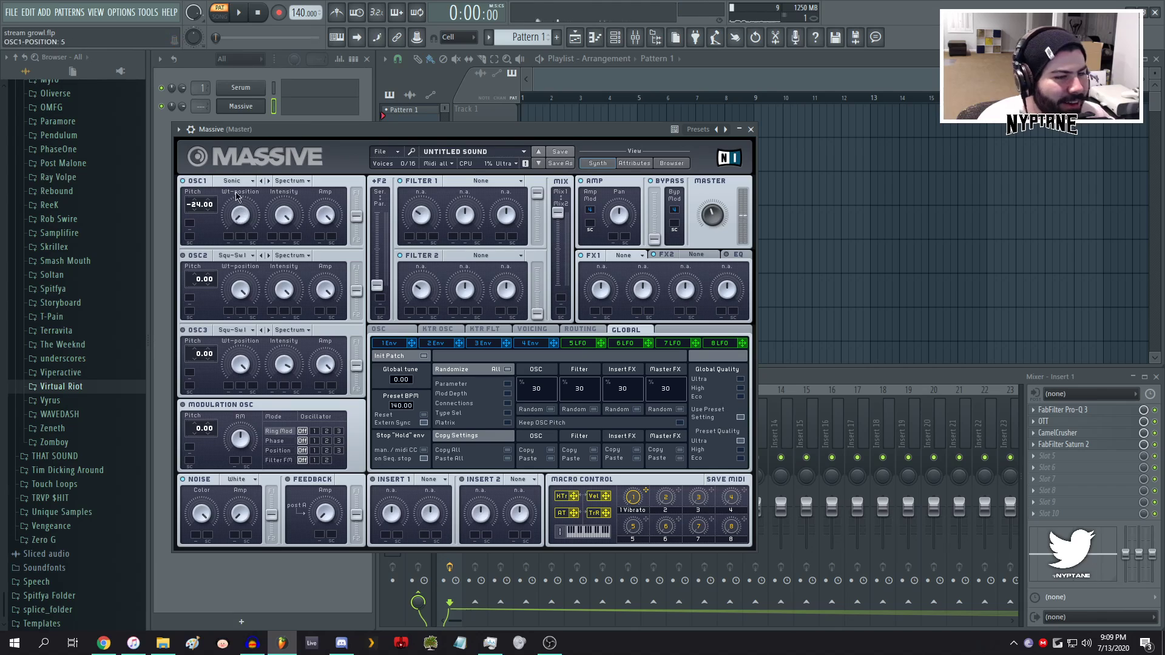
drag(237, 196, 244, 112)
drag(237, 185, 242, 224)
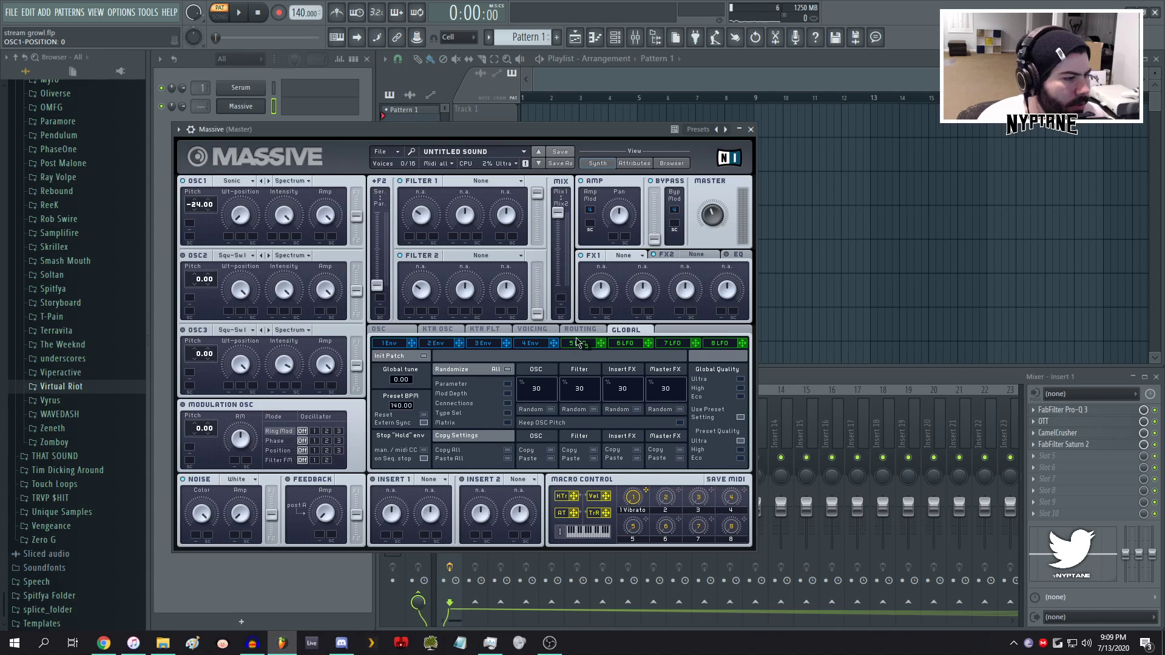
- Assign LFO 5 to OSC1's wavetable position and sync the LFO at a ratio of 1/8
click(598, 345)
drag(264, 258, 229, 282)
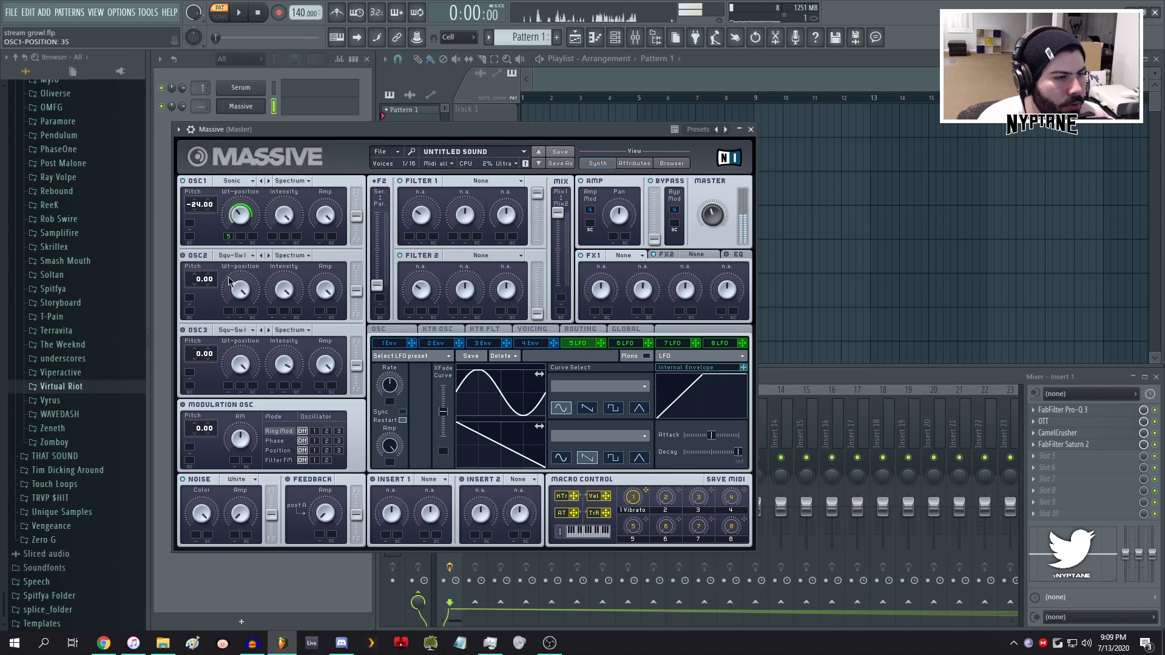
click(402, 412)
drag(407, 393, 399, 399)
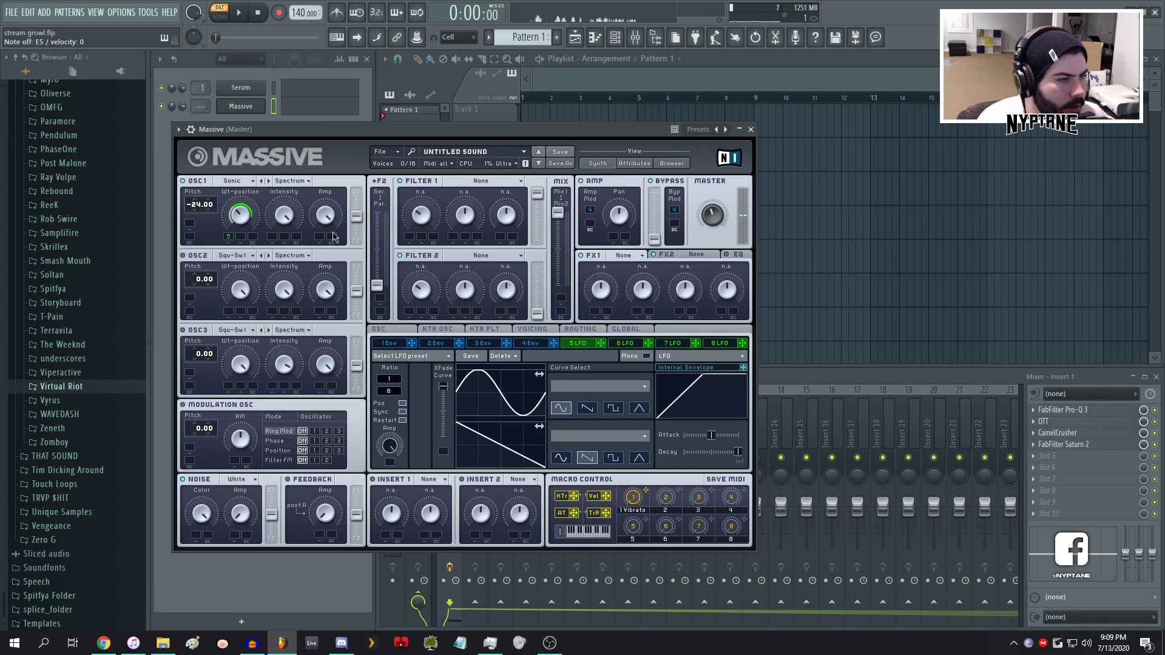
- Set OSC1's wavetable mode to Bend+ and adjust its intensity to about 48
click(292, 181)
click(293, 189)
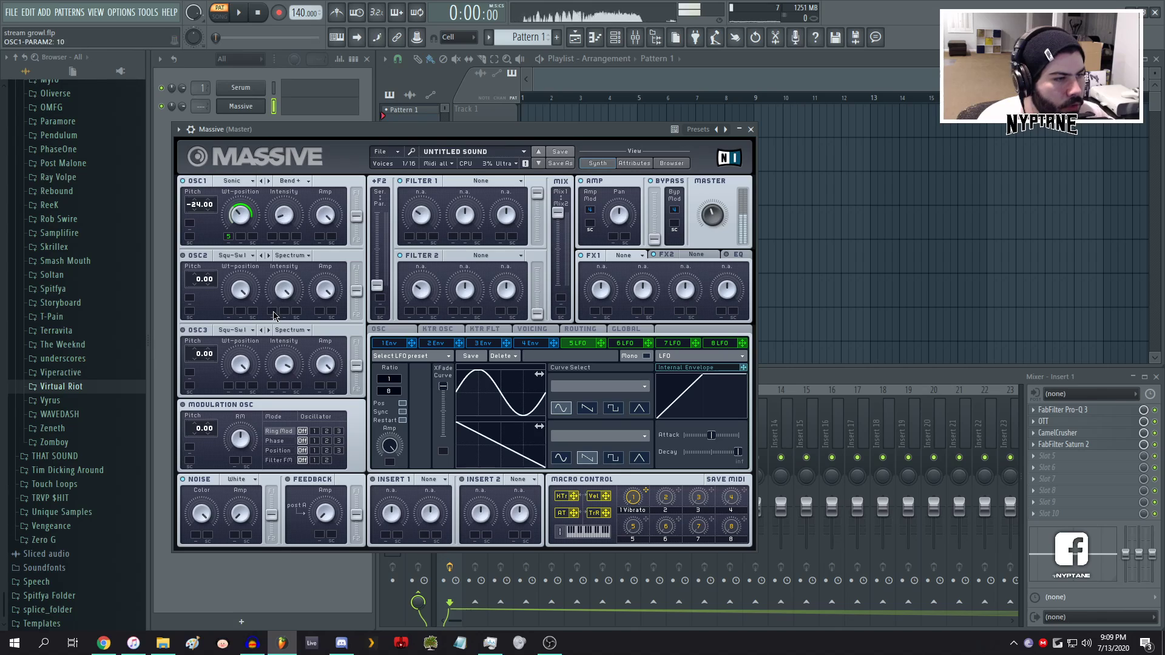
scroll(199, 210, down, 2)
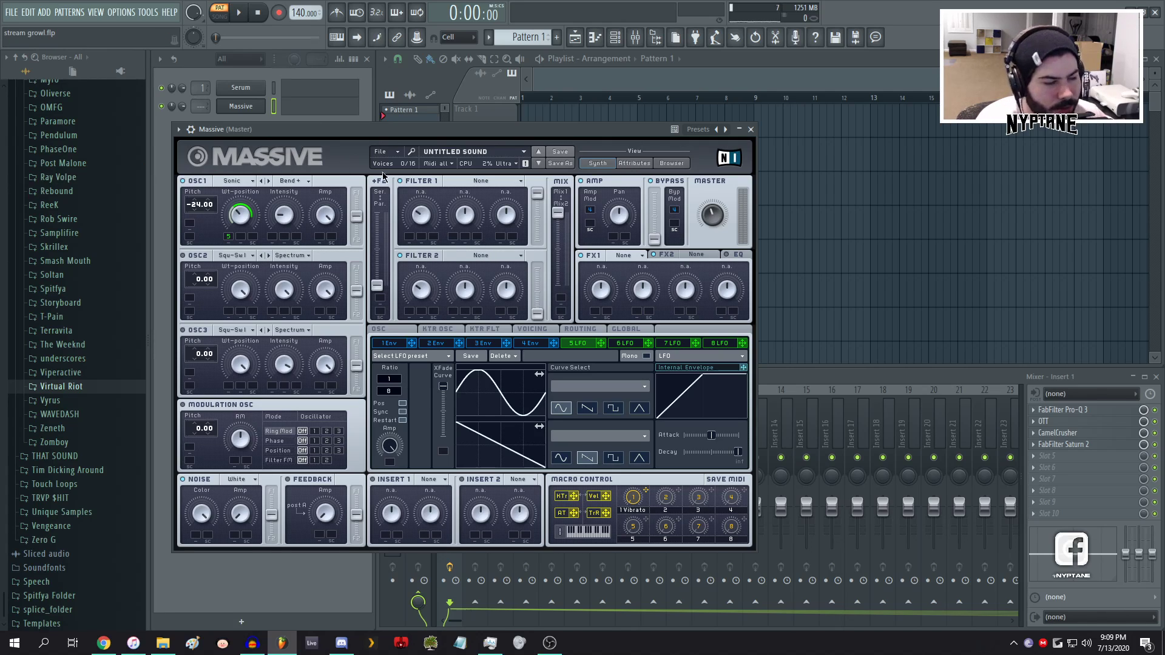
drag(318, 130, 323, 109)
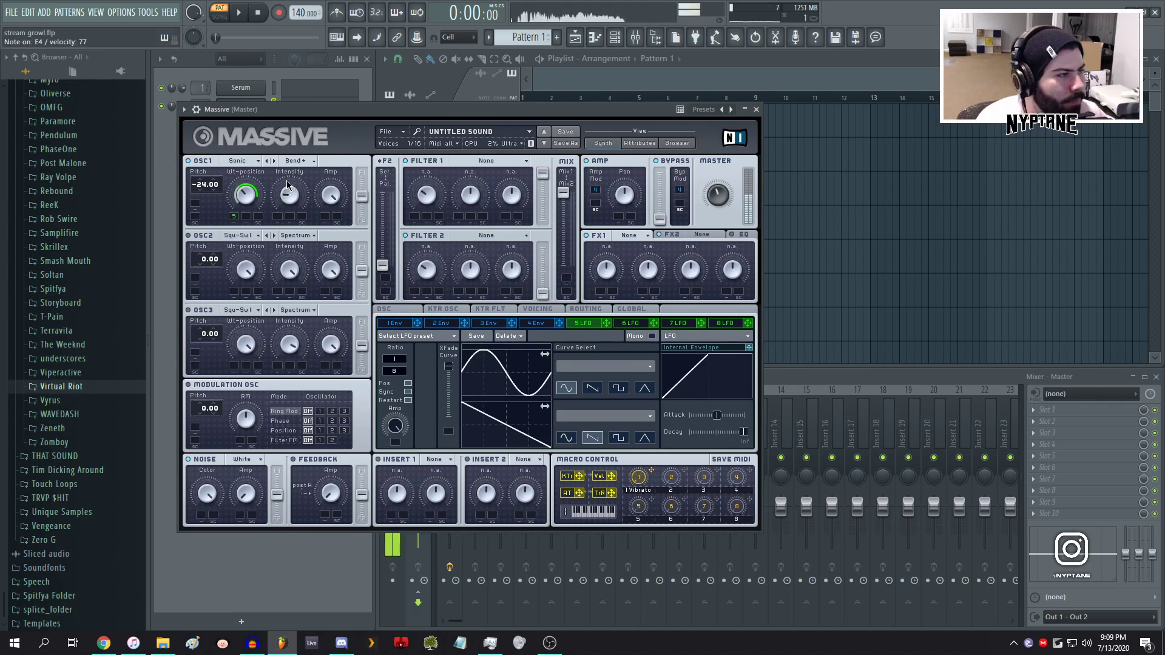
mouse_move(289, 193)
mouse_down()
mouse_move(301, 164)
mouse_move(291, 210)
mouse_move(250, 163)
mouse_move(248, 176)
mouse_move(278, 176)
mouse_move(289, 193)
mouse_up()
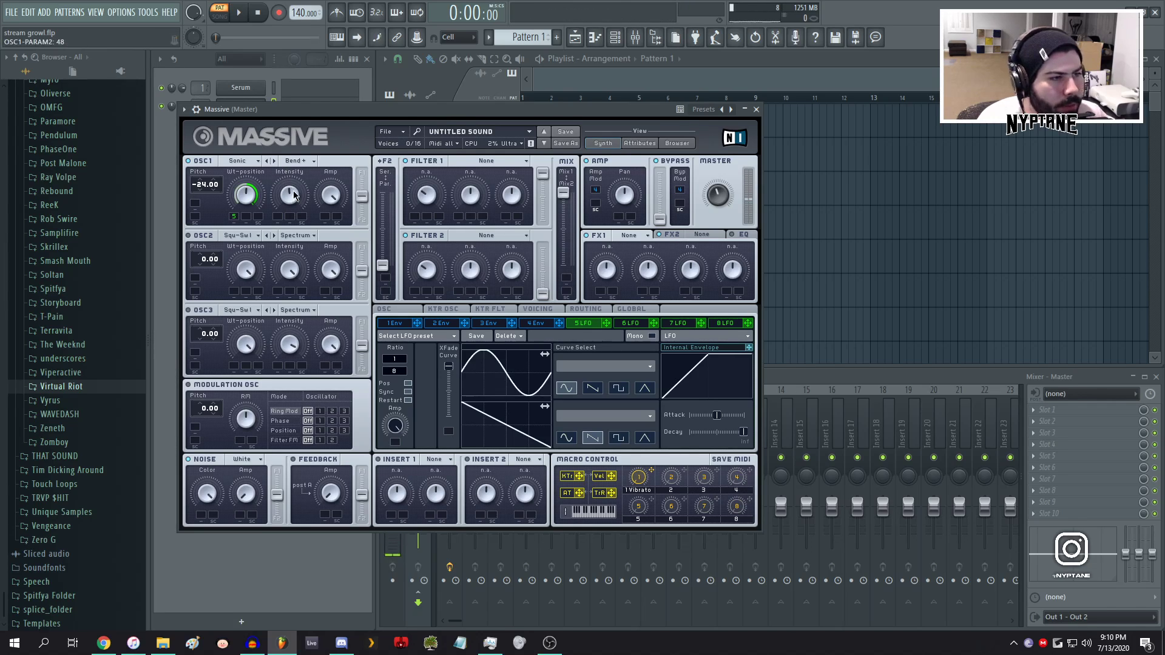
- Switch OSC1 to the Squelchy wavetable and raise its pitch to -12.00
click(267, 160)
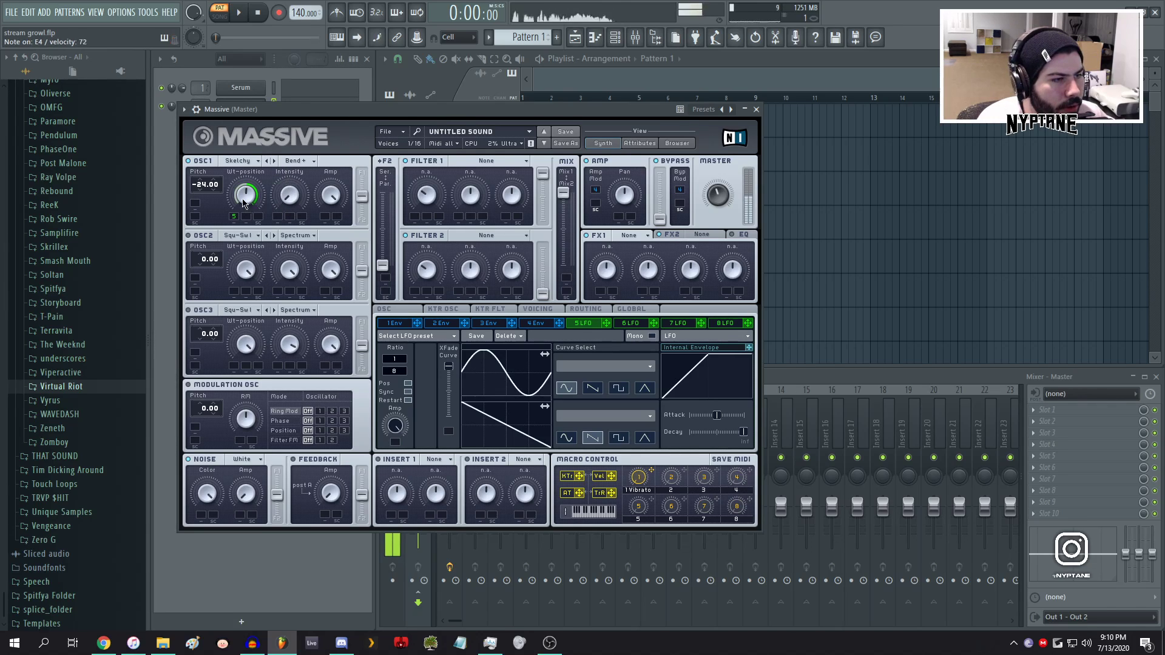
drag(202, 189, 202, 174)
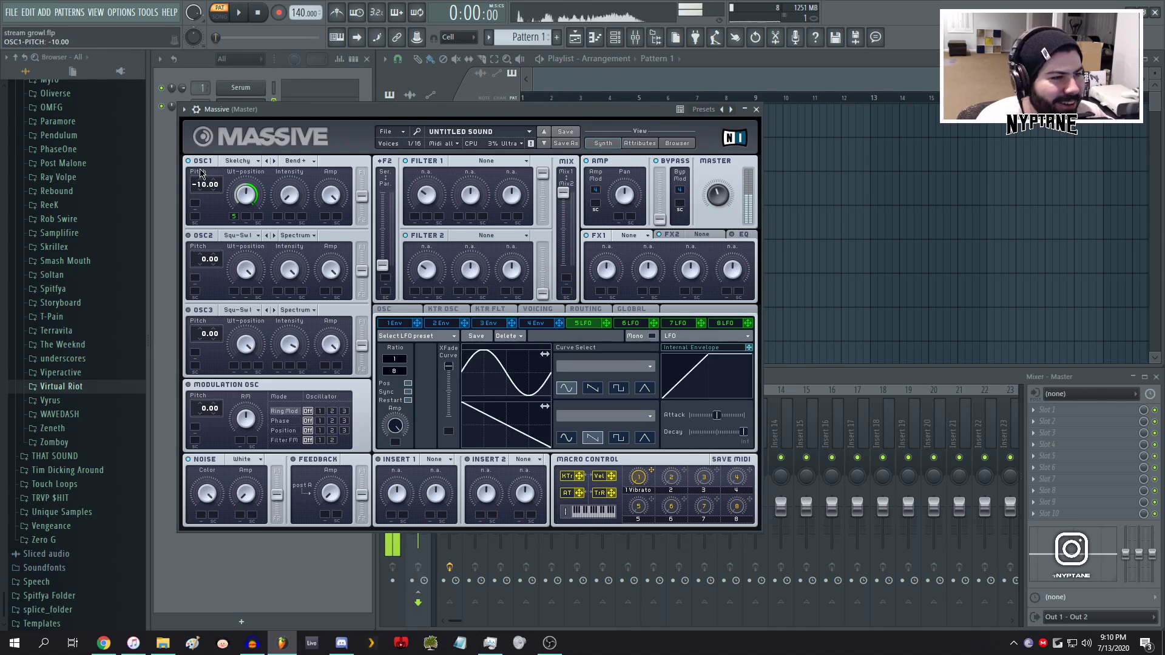
- Set OSC1 to the Bend -/+ mode with the Flenders I wavetable and raise its intensity past the midpoint
click(295, 161)
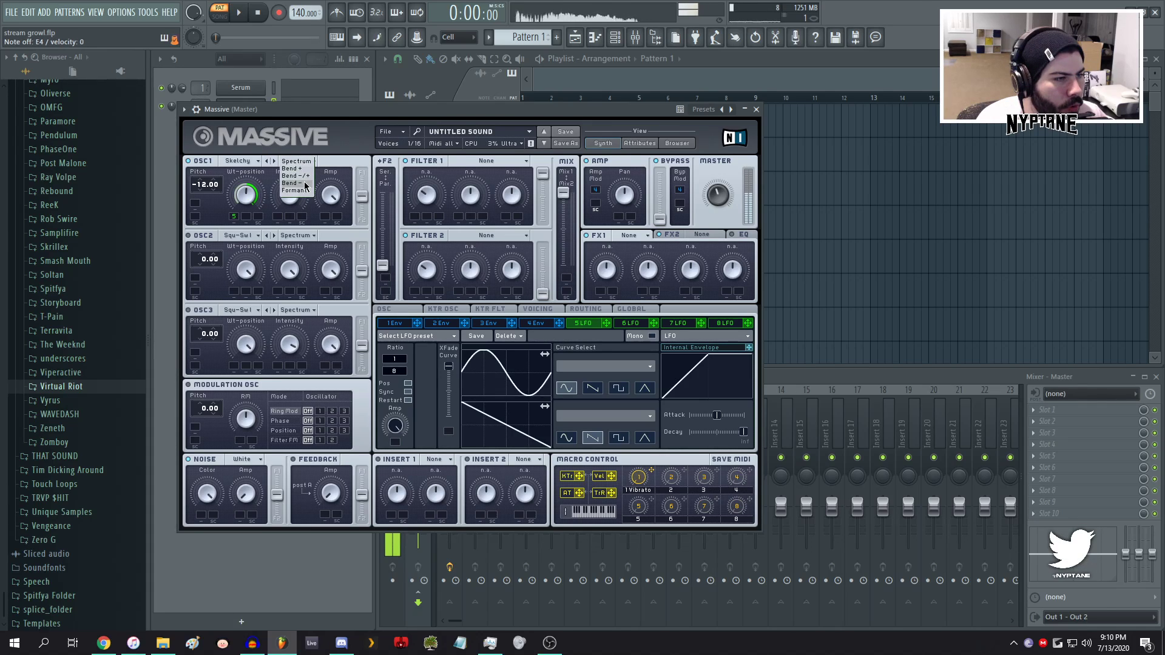
click(303, 190)
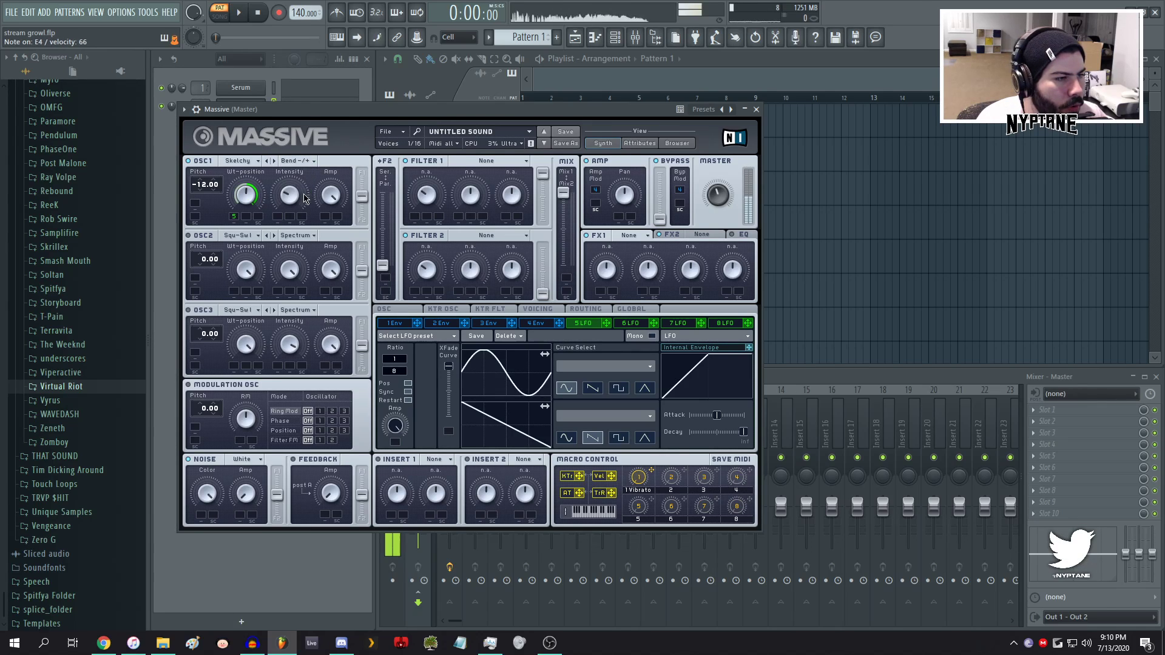
click(274, 162)
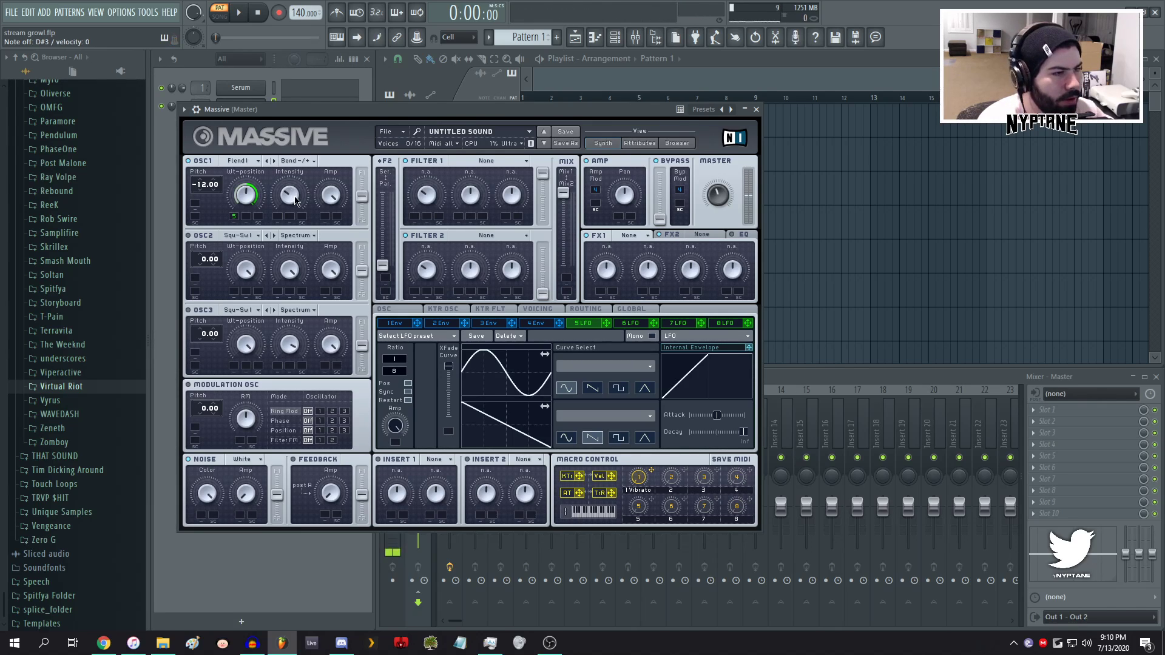
mouse_move(288, 197)
mouse_down()
mouse_move(289, 233)
mouse_move(291, 173)
mouse_move(293, 191)
mouse_up()
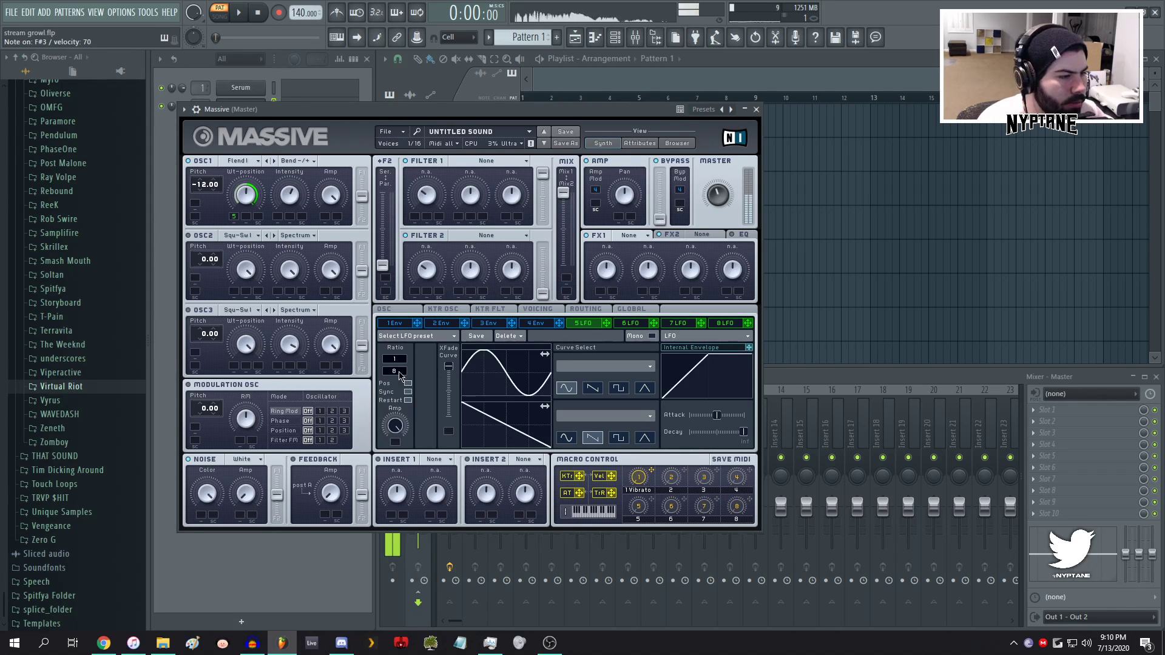
- Set LFO 5's synced ratio to 1/2
drag(398, 371, 399, 378)
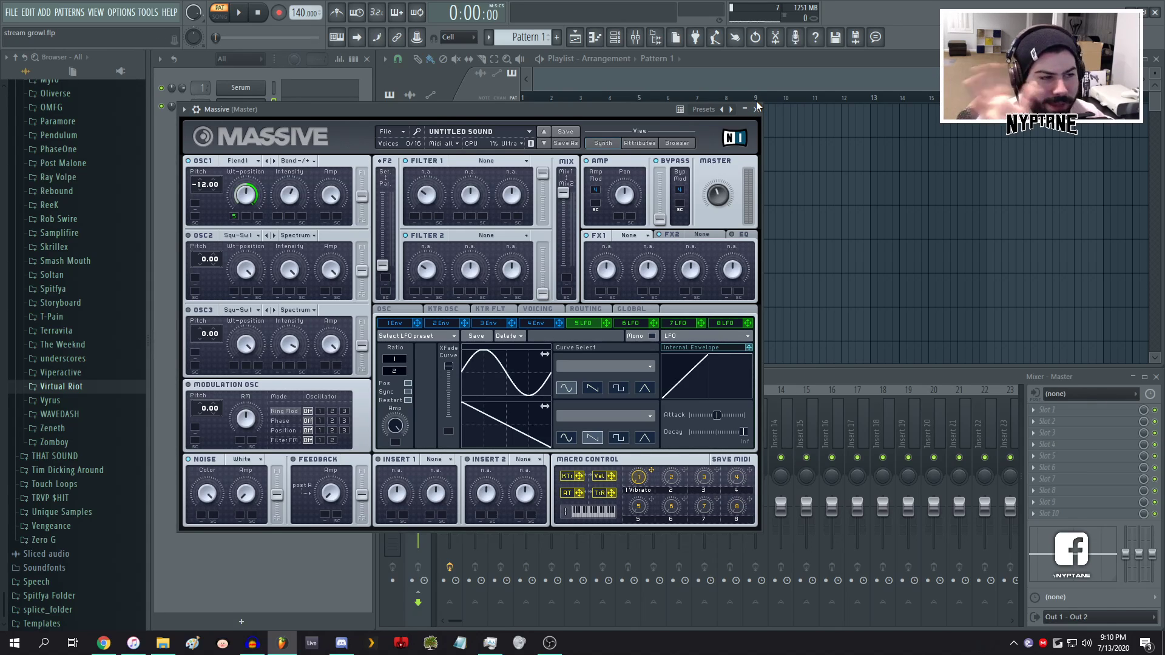
- Find Reject3_F in the Personal samples under Basses, Skrill Growl, New, RAWS, and place it at the start of playlist Track 1
scroll(67, 376, up, 6)
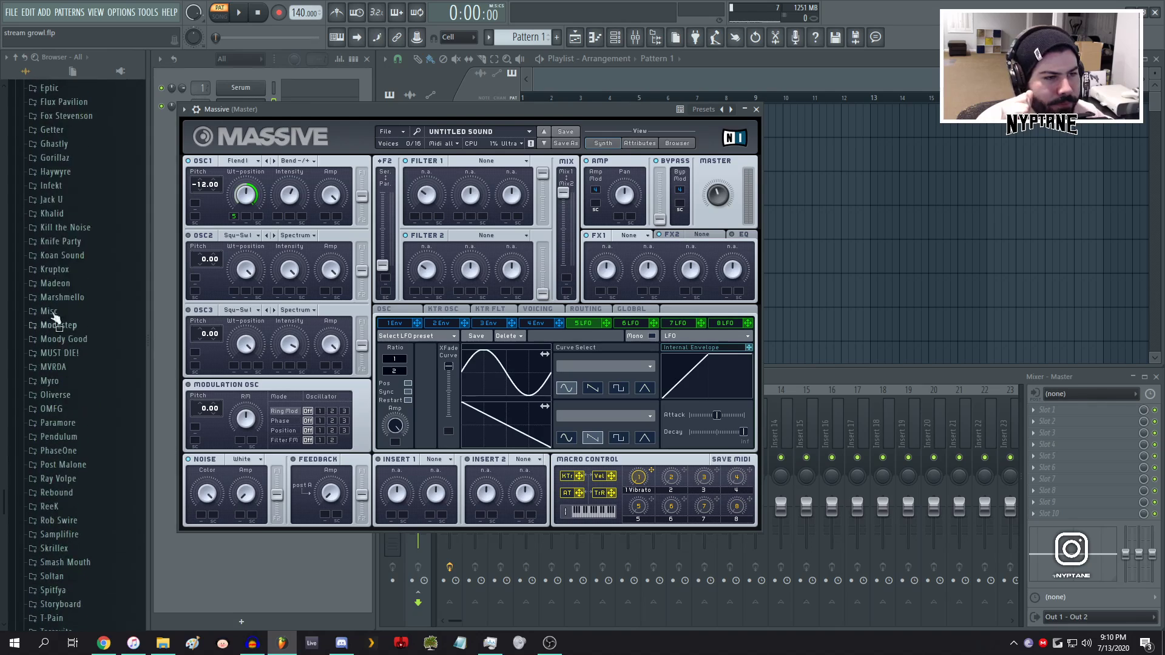
scroll(56, 315, up, 8)
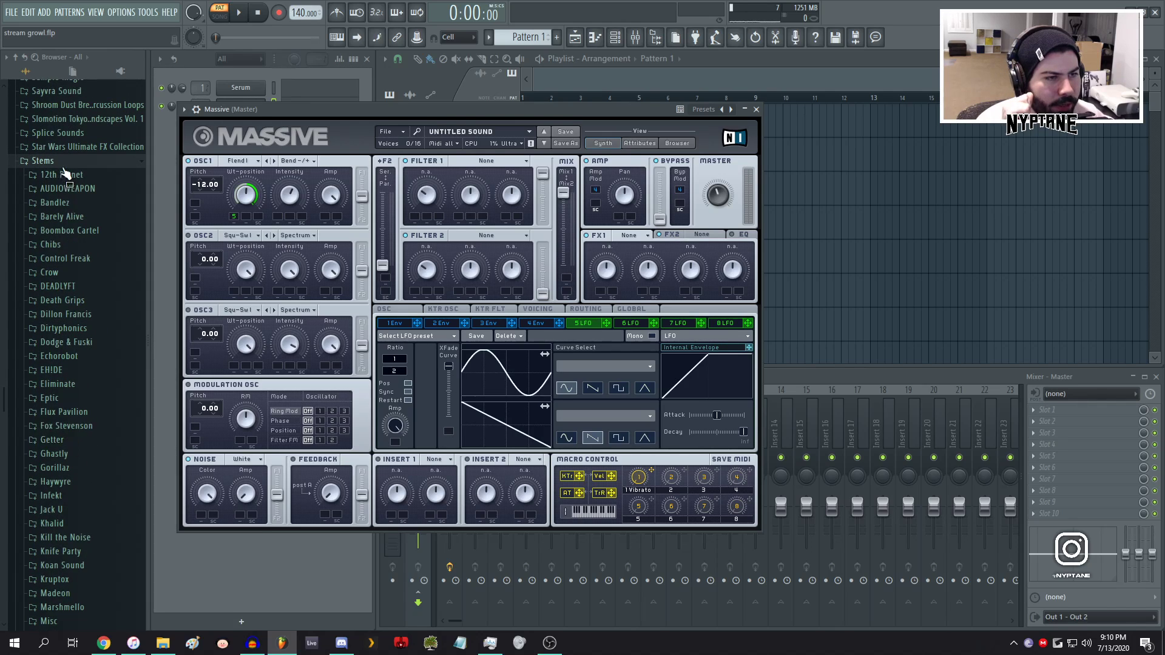
scroll(64, 170, up, 10)
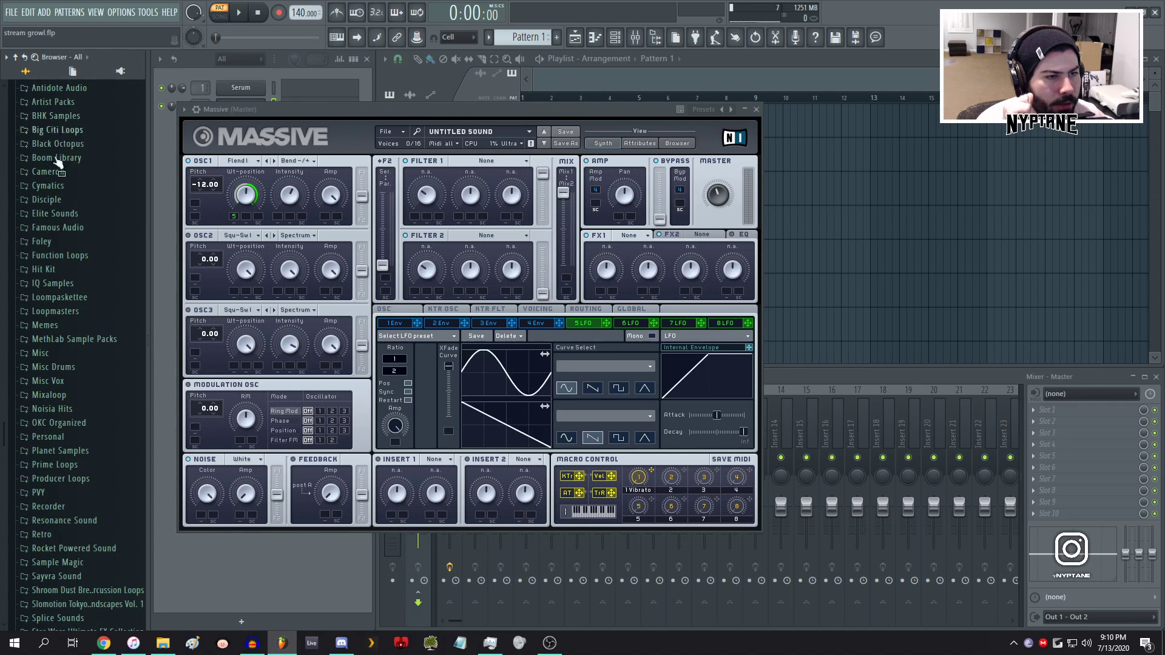
scroll(57, 159, up, 3)
click(58, 542)
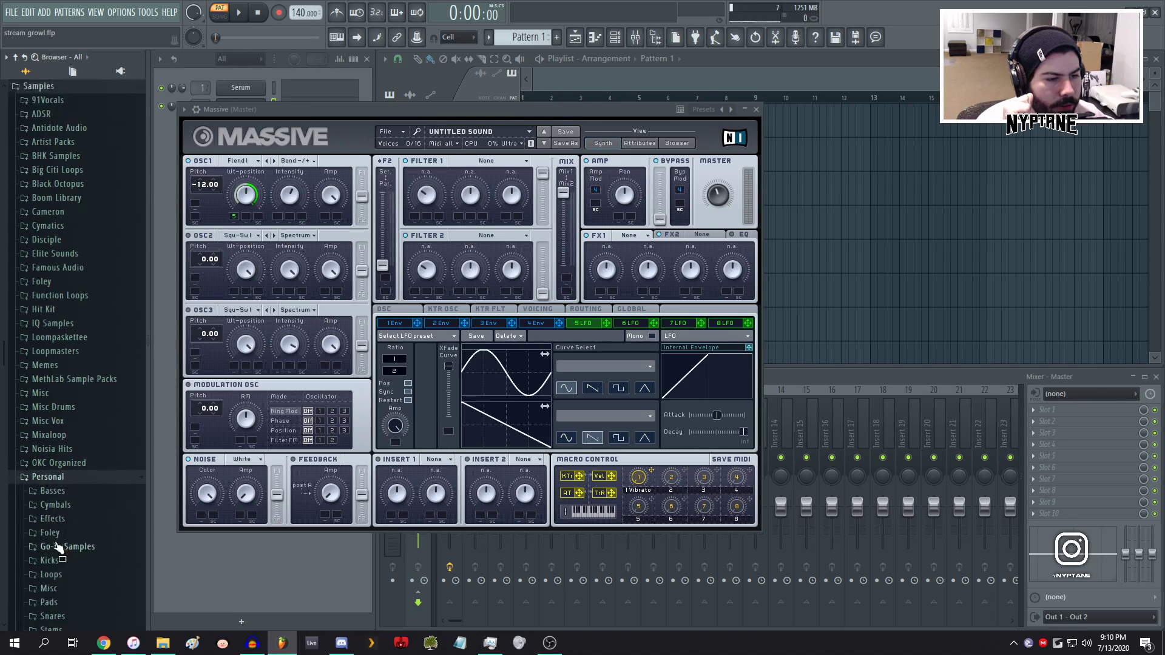
scroll(57, 542, down, 6)
click(77, 261)
click(74, 156)
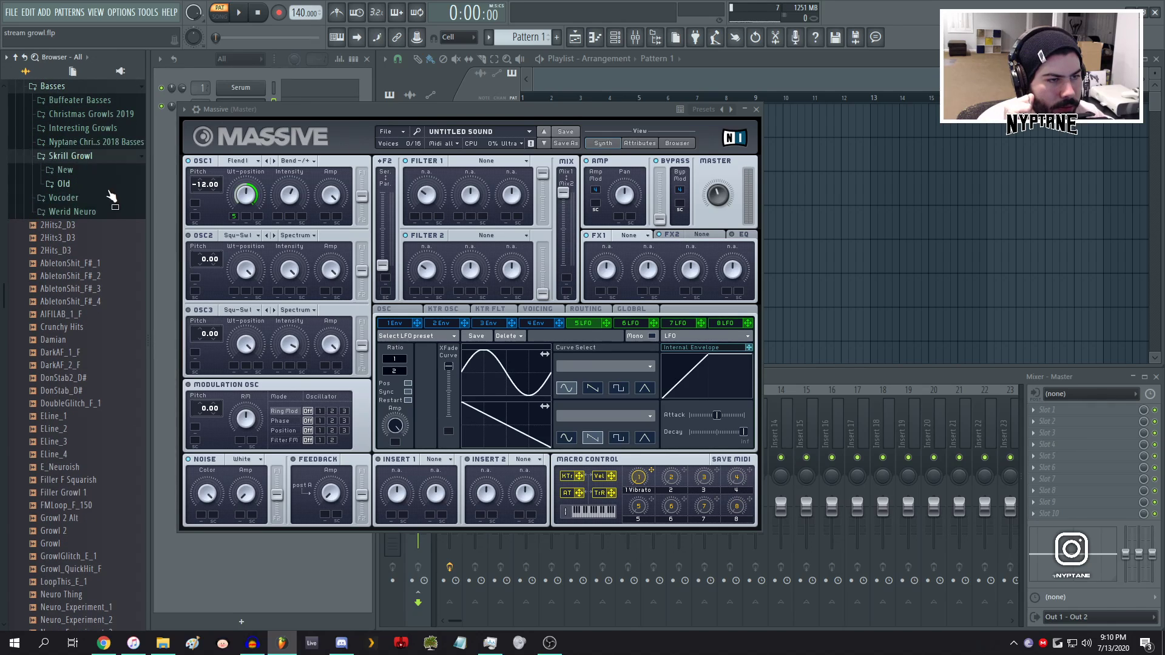
click(65, 170)
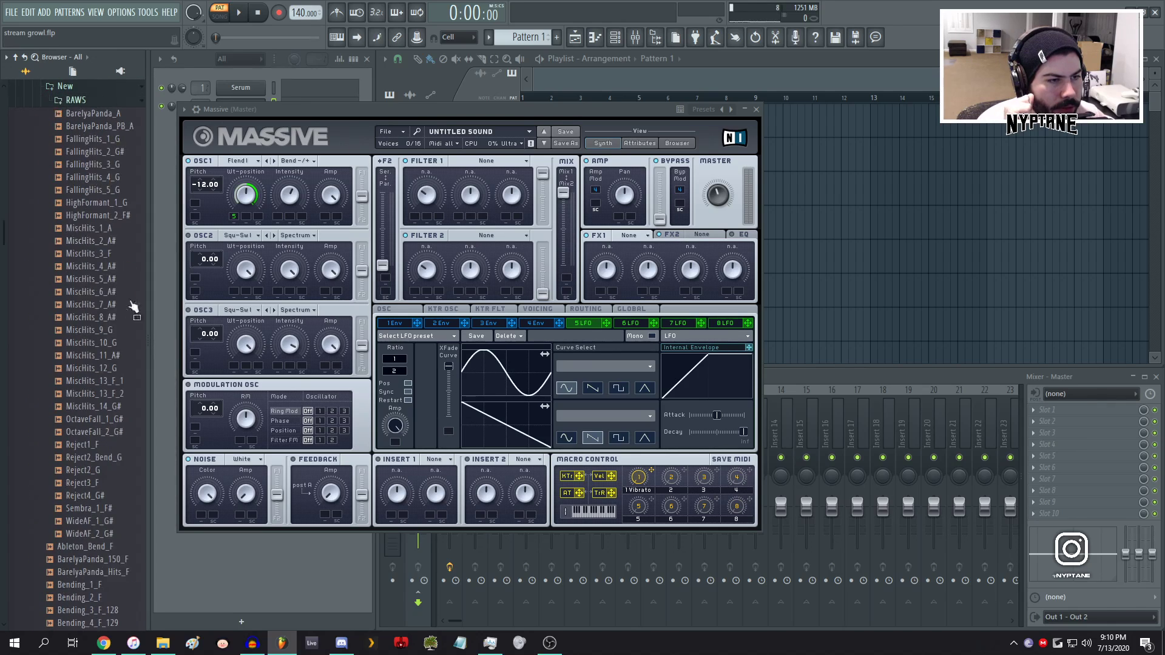
drag(76, 483, 708, 110)
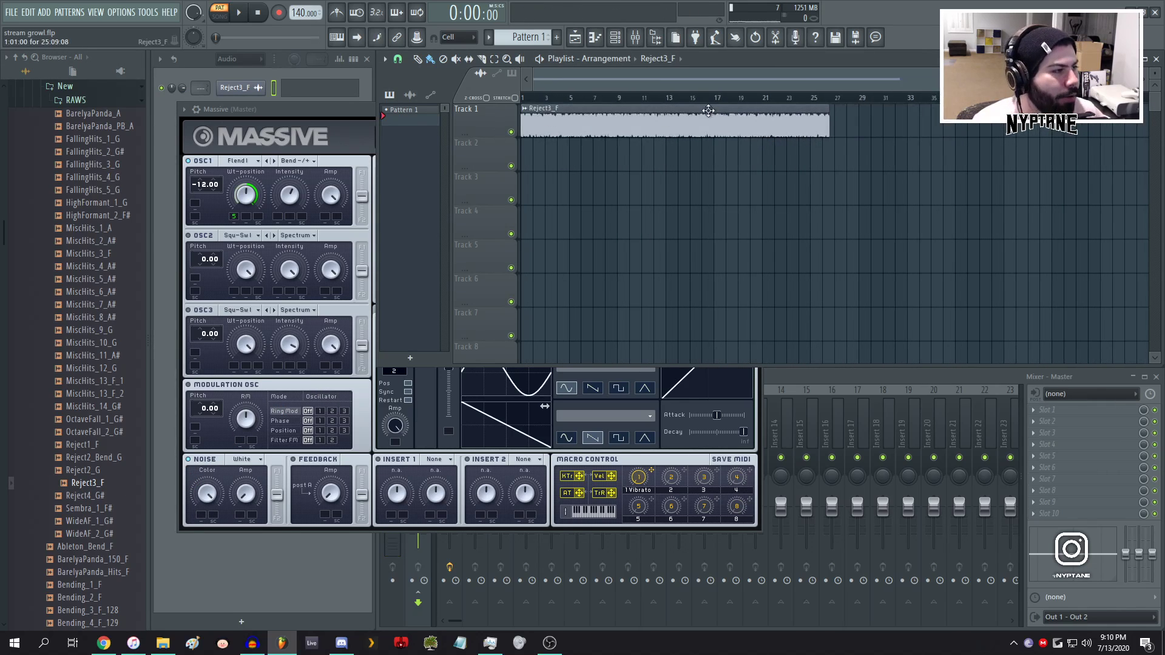
- Play the Reject3_F clip in the playlist and listen at several points along its length
click(544, 98)
key(space)
click(605, 99)
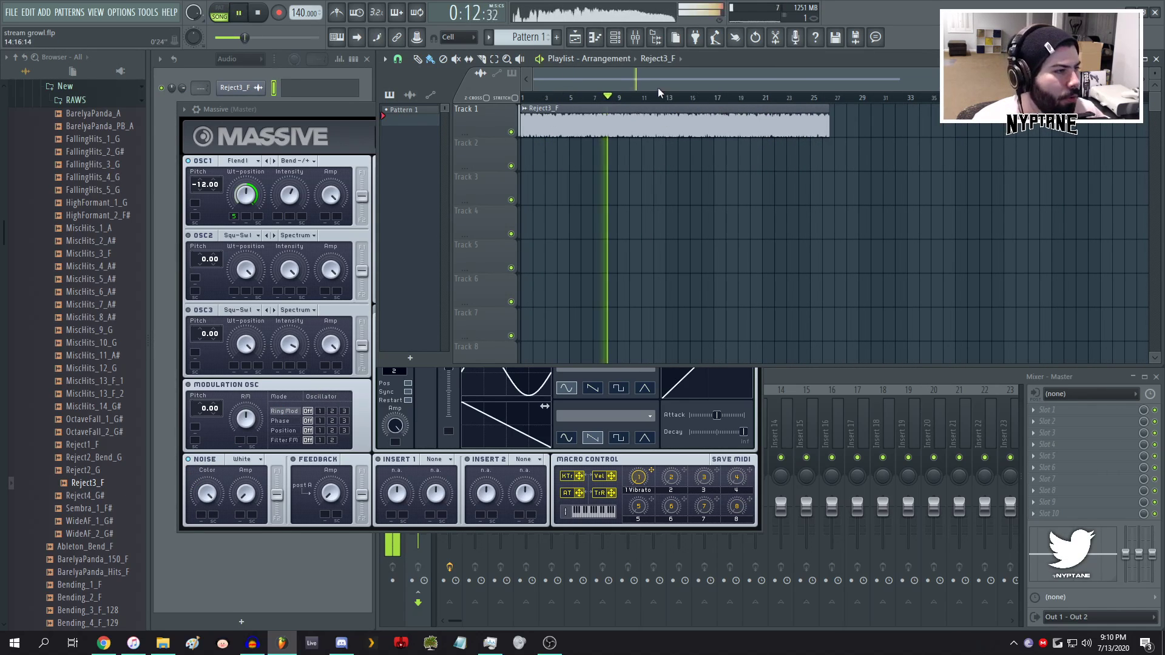
click(690, 98)
click(730, 97)
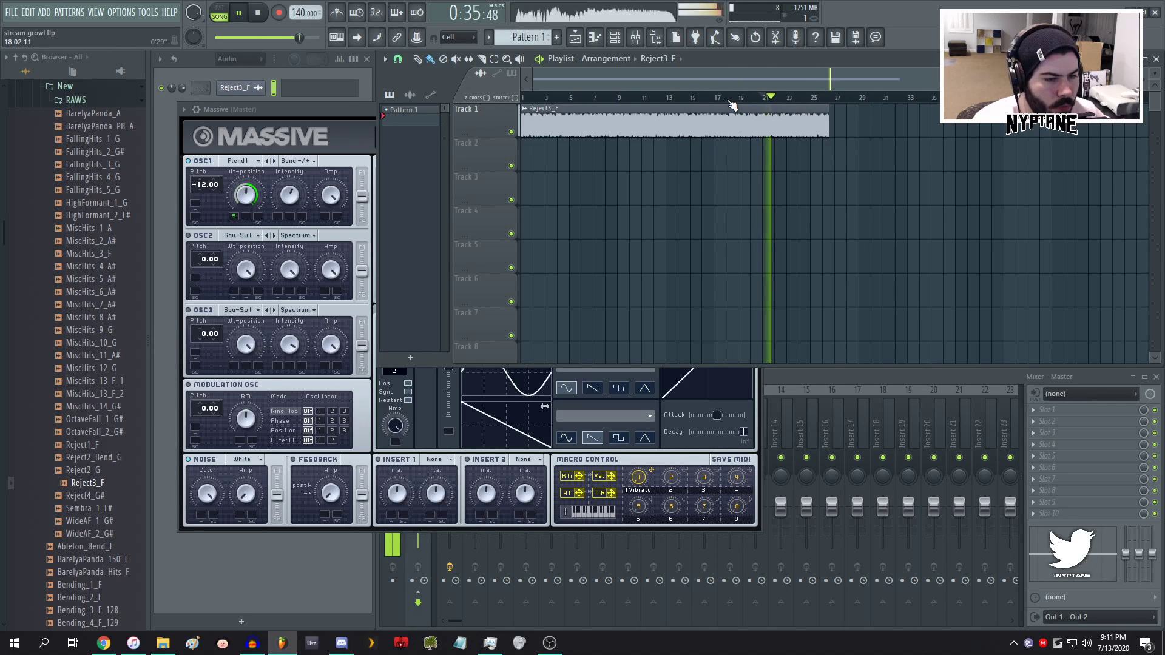
- Replay the Reject3_F clip in the playlist from around bars 6 and 9 as a sound reference
key(space)
click(336, 124)
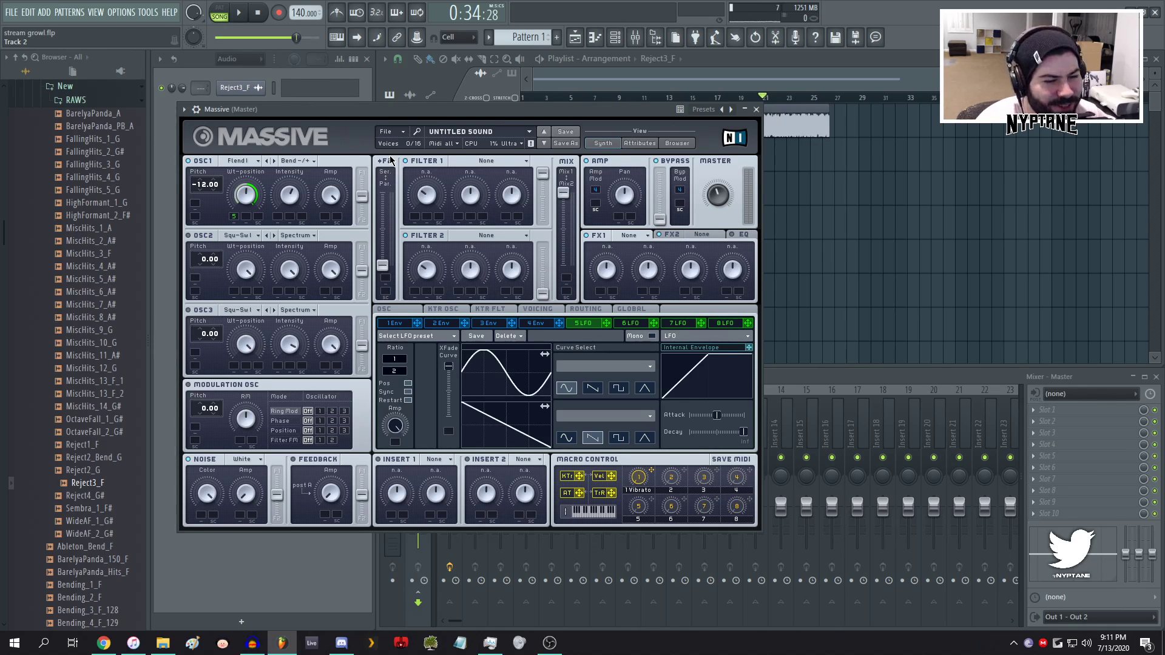
click(757, 60)
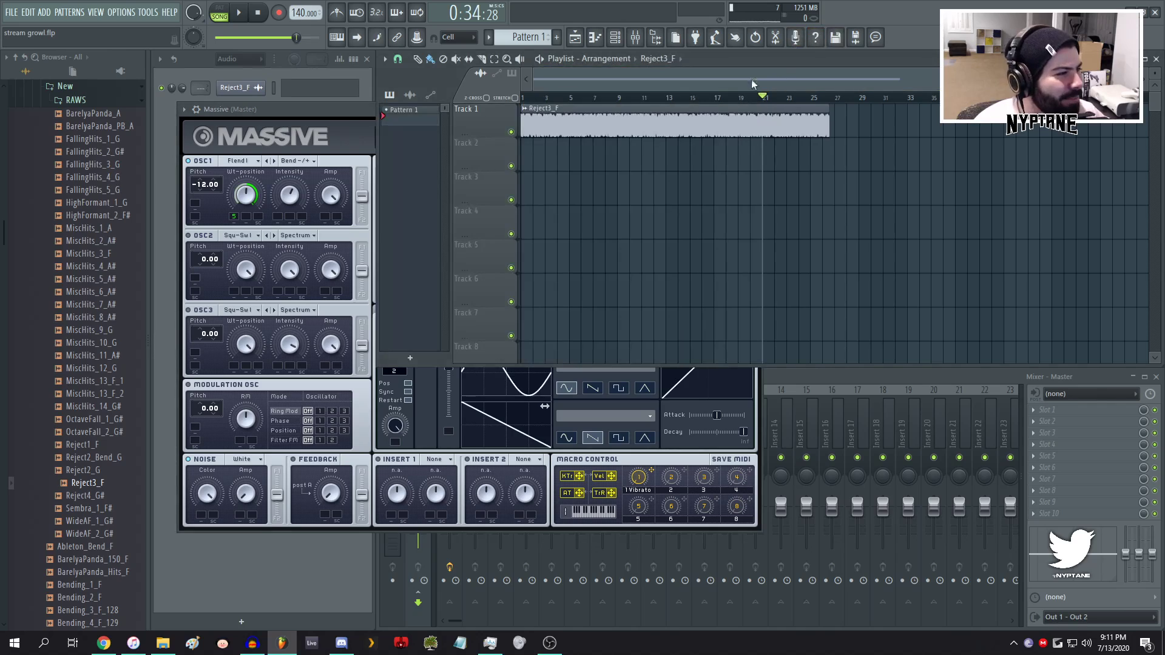
click(580, 101)
key(space)
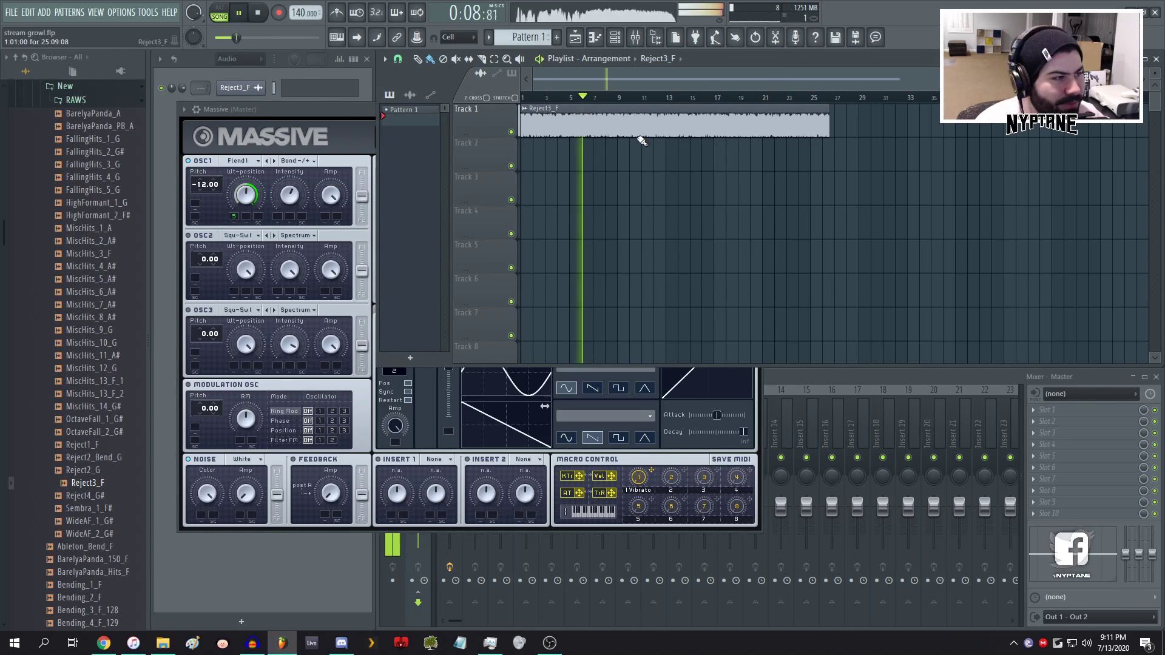
key(space)
click(623, 102)
key(space)
key(space)
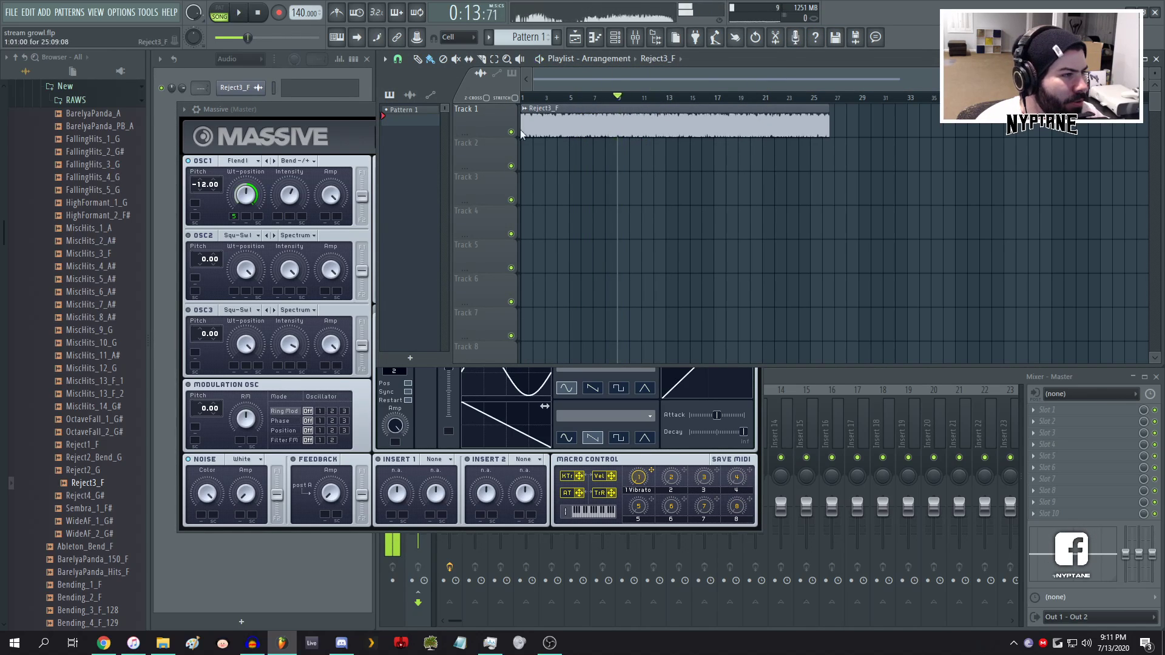
- Return to the Massive window, reposition it, and set Filter 1 to Bandpass
click(340, 111)
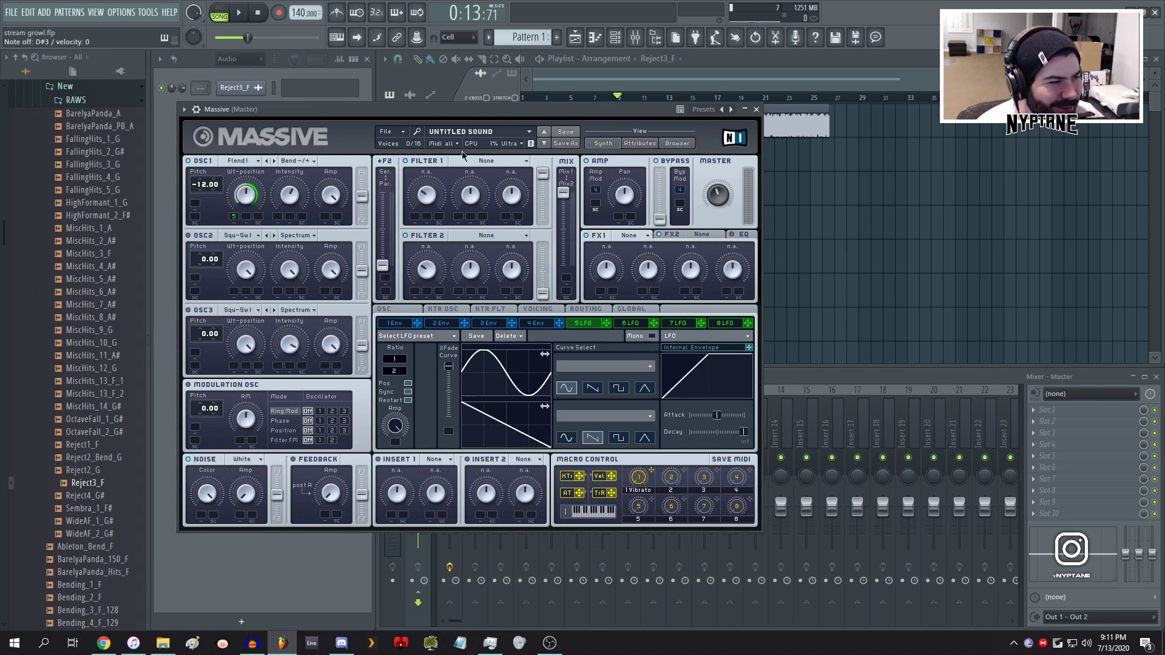
drag(370, 107, 374, 108)
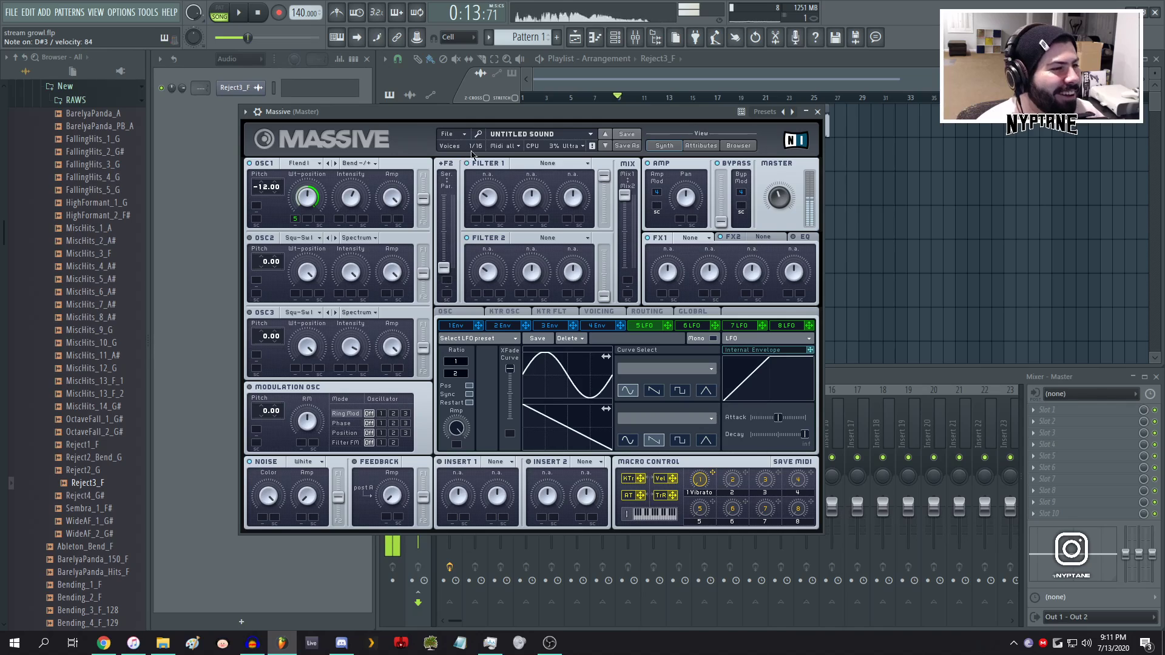
click(547, 164)
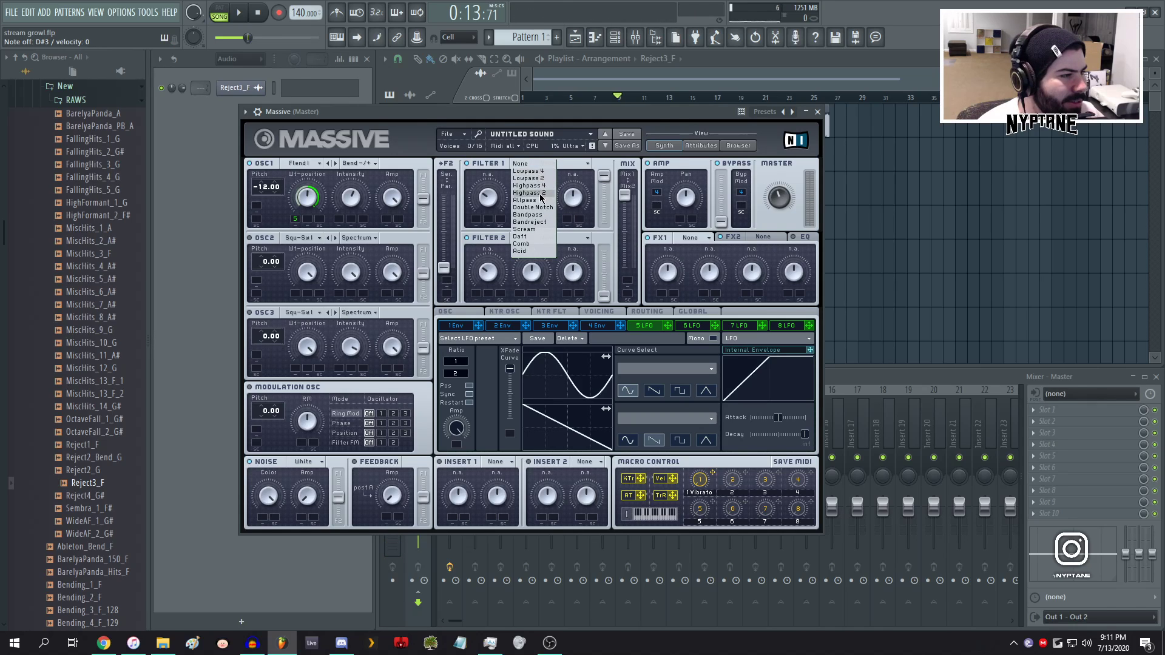
click(542, 217)
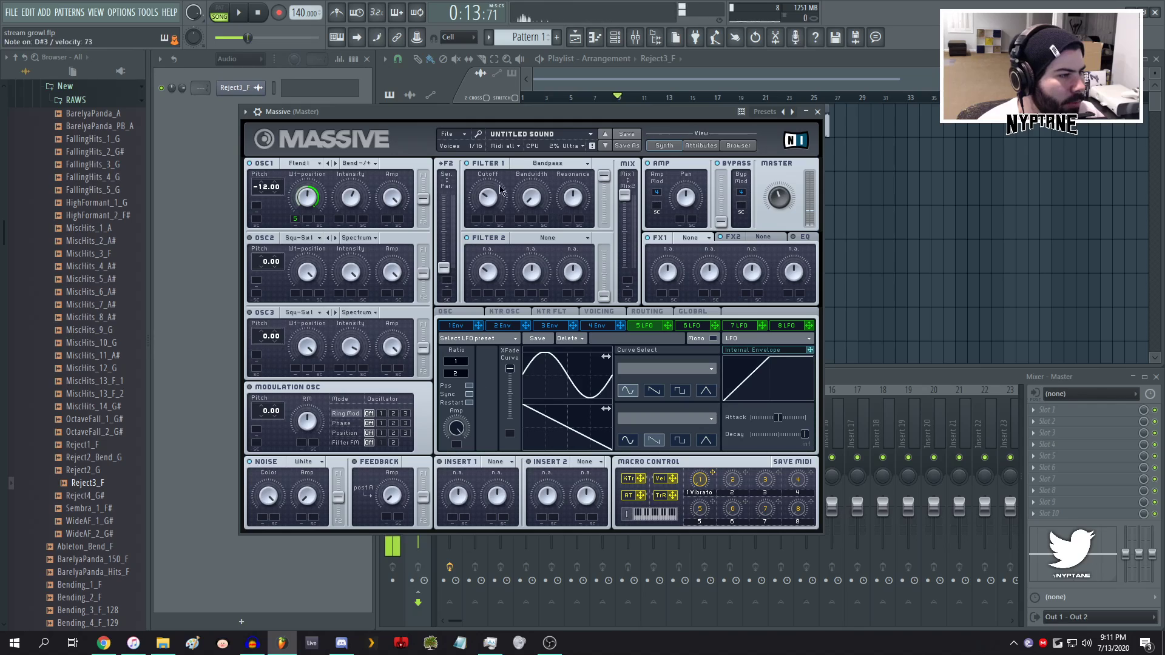
- Raise Massive's master volume to 100 and set Filter 1's cutoff to 37
click(565, 199)
drag(477, 199, 475, 177)
drag(769, 201, 789, 123)
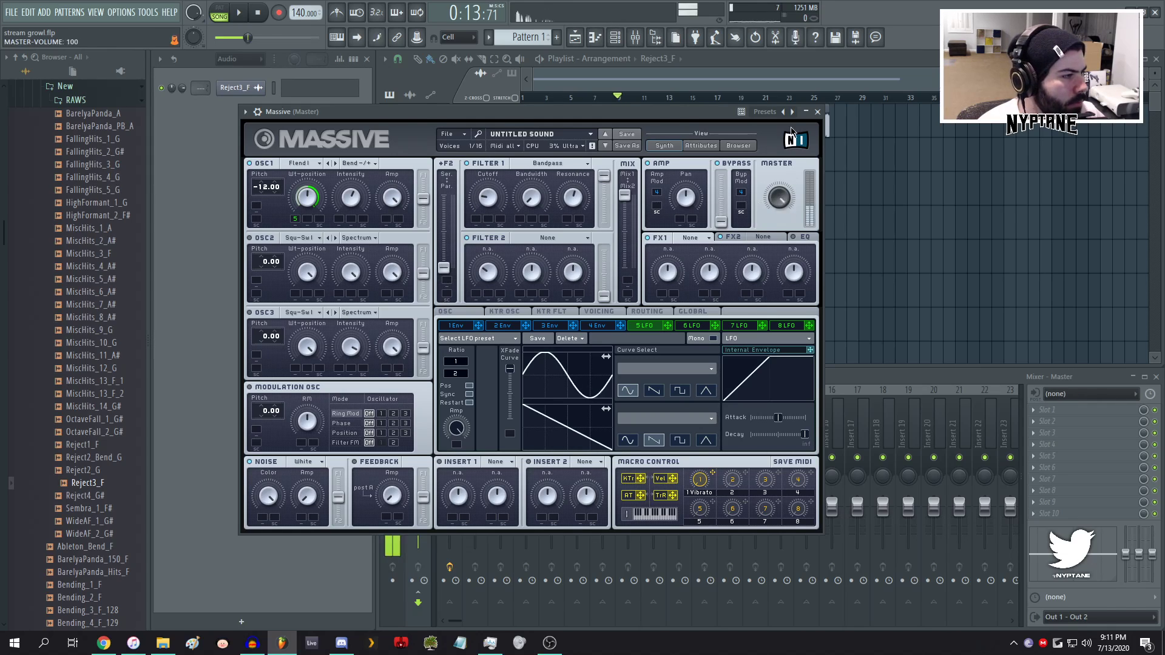
mouse_move(493, 194)
mouse_down()
mouse_move(495, 171)
mouse_move(484, 196)
mouse_up()
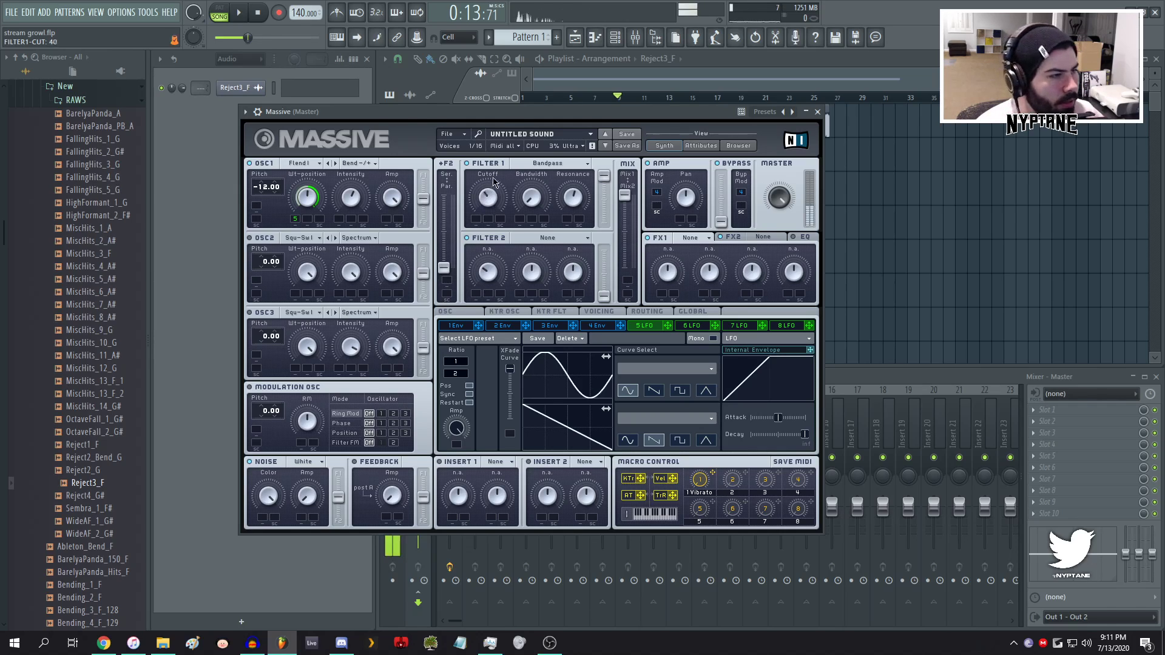
- Try the Fall 3, Chinese Roof, Sinus uni and Expo Shuffle shapes as LFO 5's upper curve
click(690, 374)
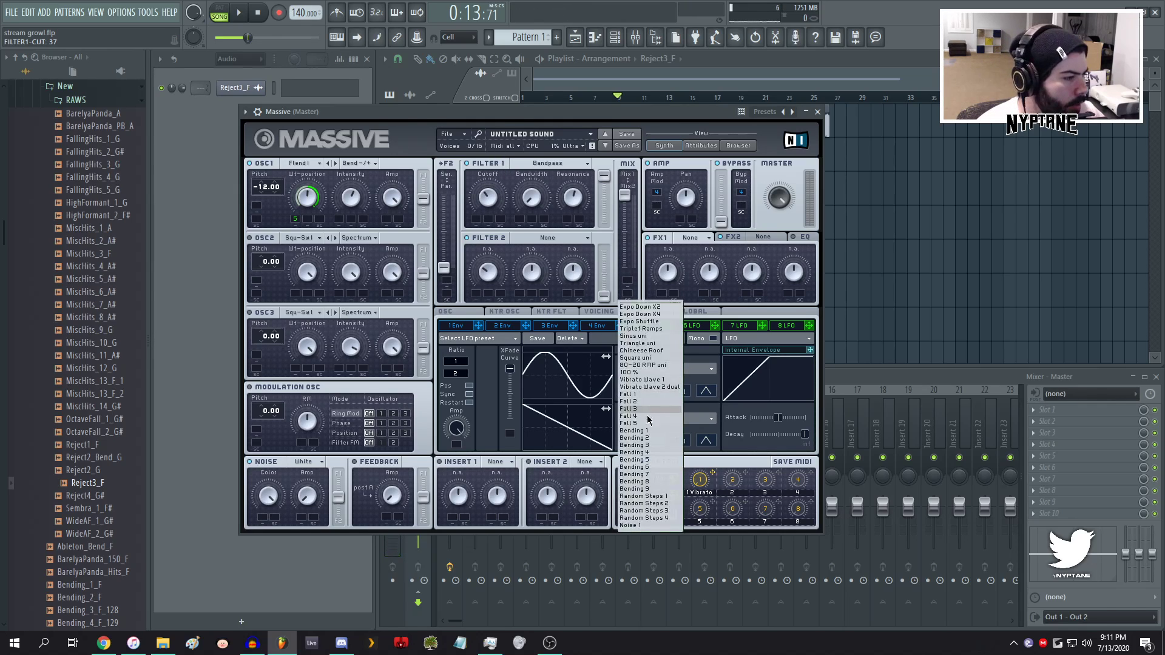
click(629, 455)
click(663, 373)
click(651, 364)
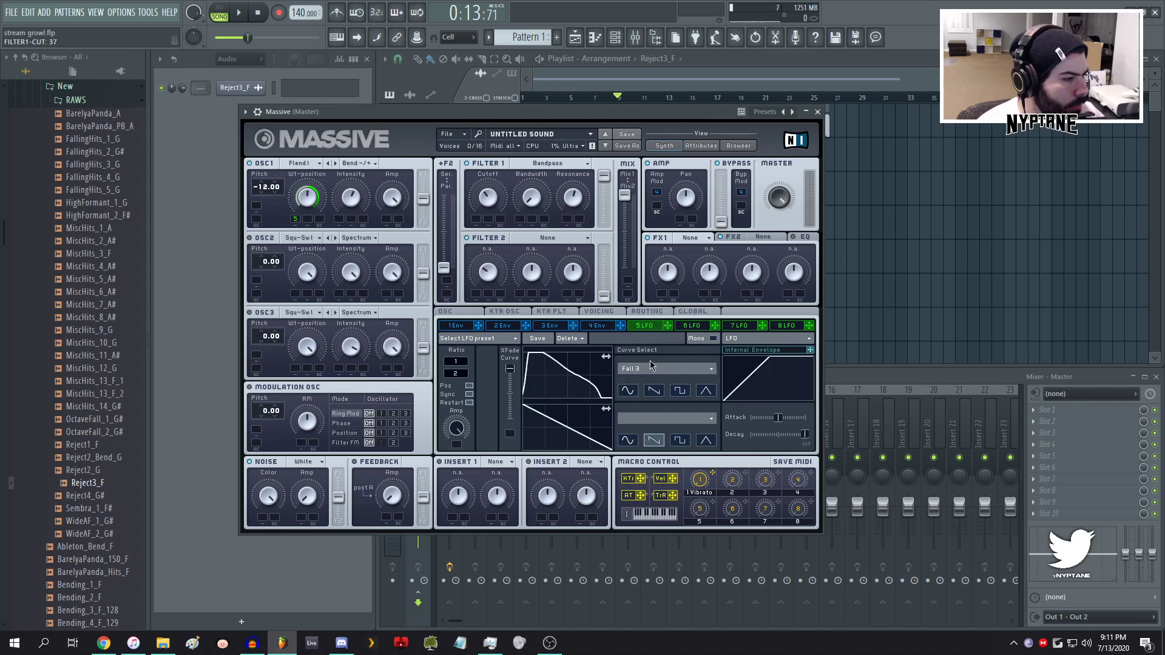
click(650, 373)
click(641, 358)
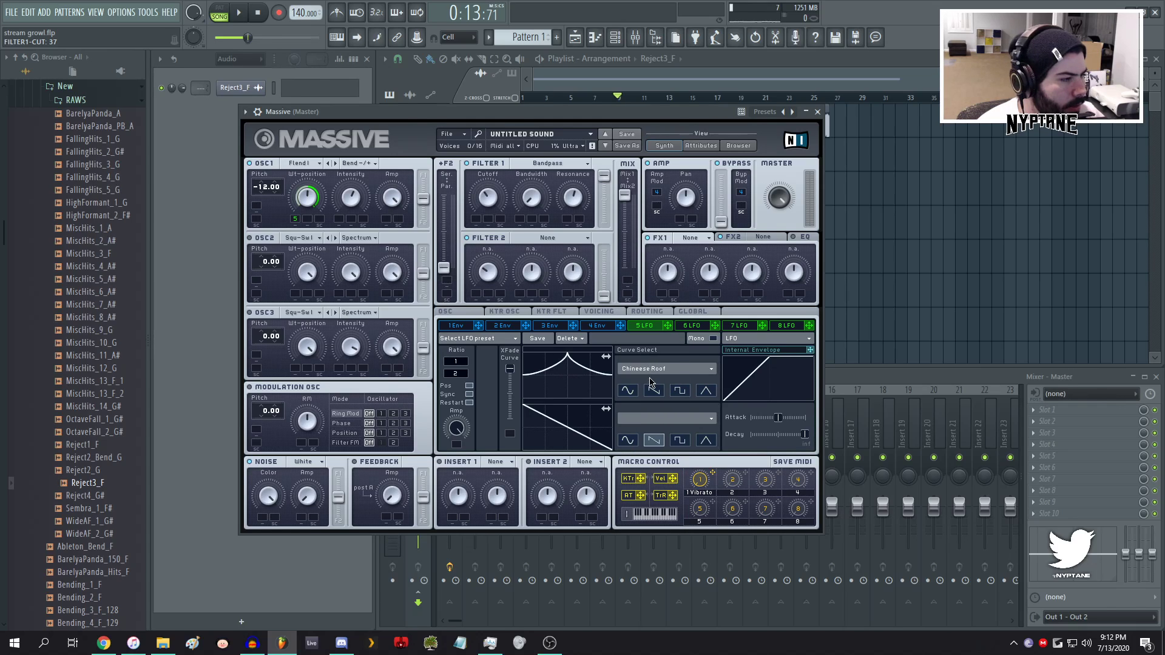
click(650, 369)
click(646, 349)
click(646, 372)
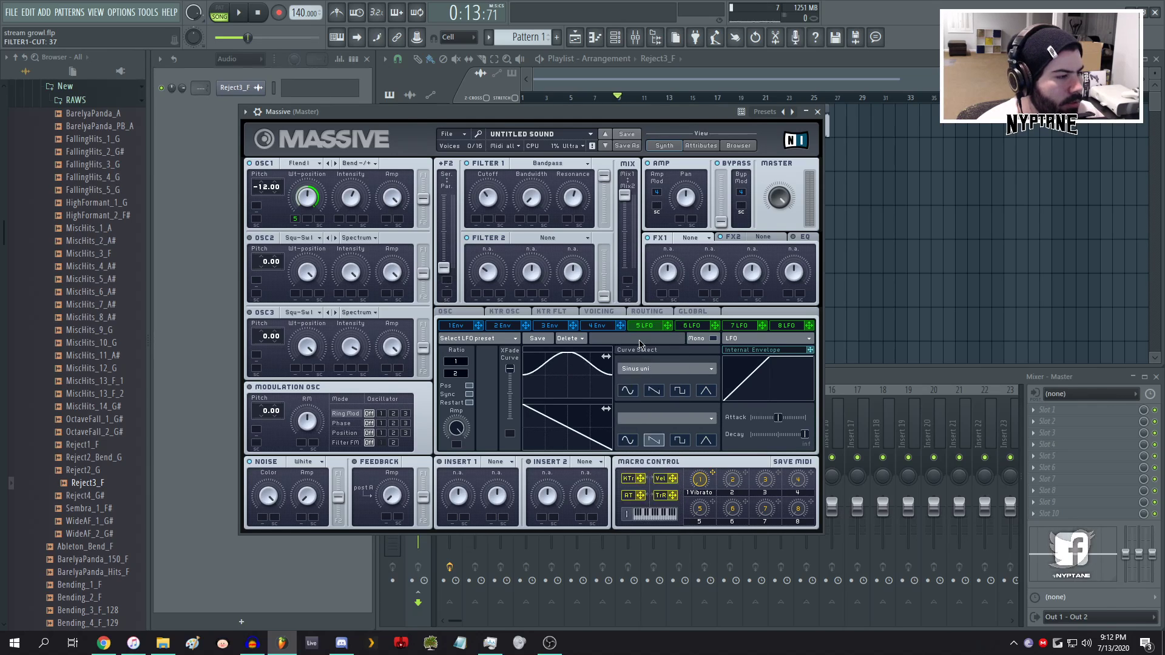
click(639, 345)
click(655, 372)
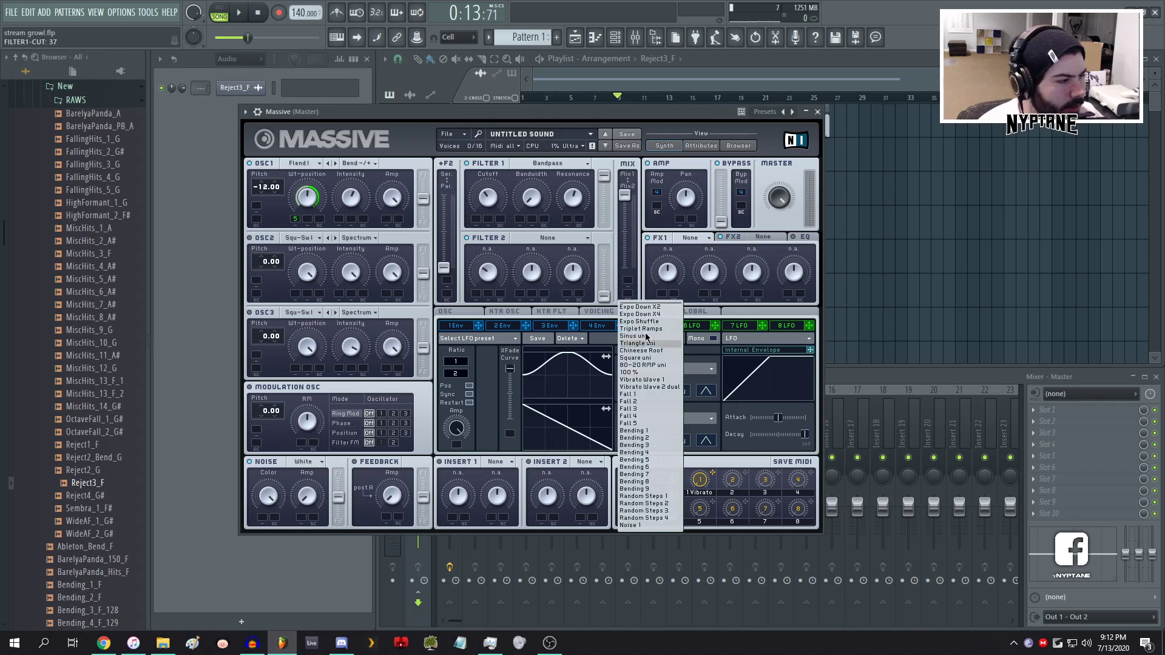
click(647, 334)
click(650, 370)
click(648, 326)
- Try several Bending shapes as LFO 5's upper curve, including Bending 2, Bending 8 and Bending 9
click(649, 370)
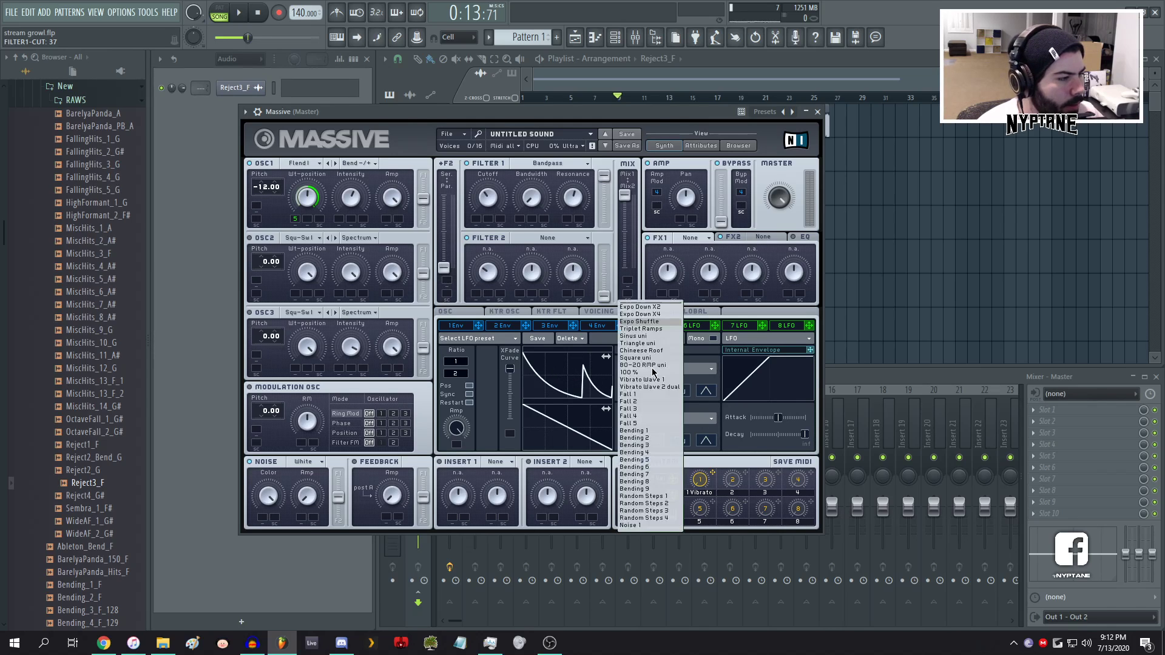
click(645, 416)
click(654, 371)
click(638, 441)
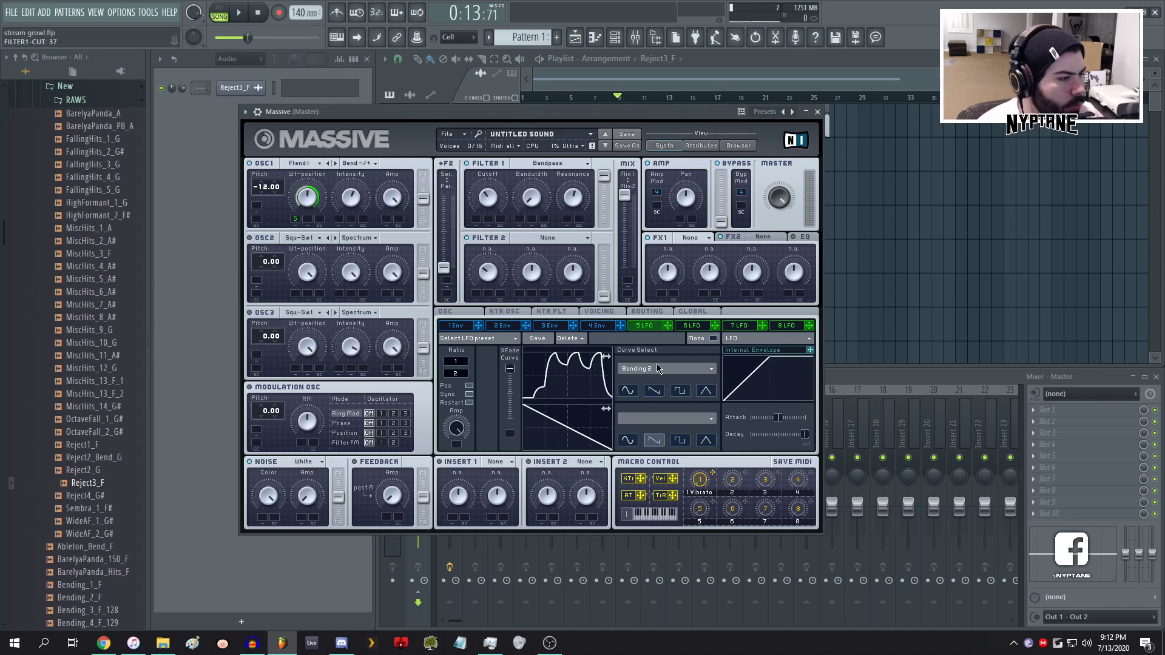
click(658, 368)
click(635, 461)
click(660, 371)
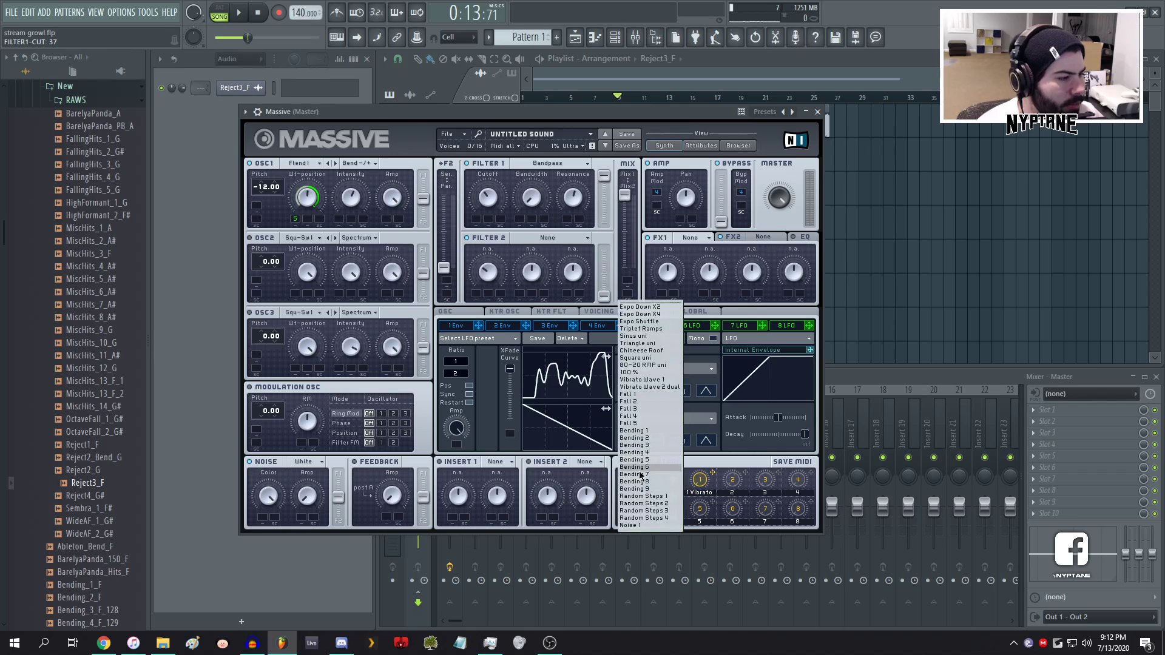
click(642, 477)
click(660, 369)
click(640, 482)
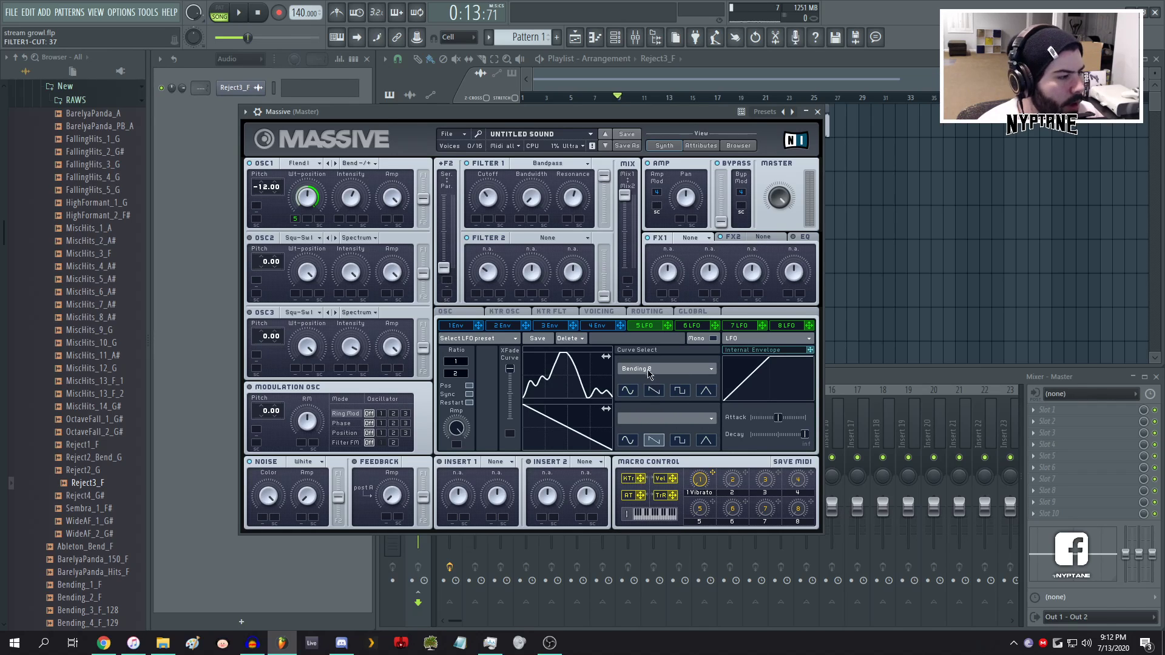
click(648, 372)
click(642, 489)
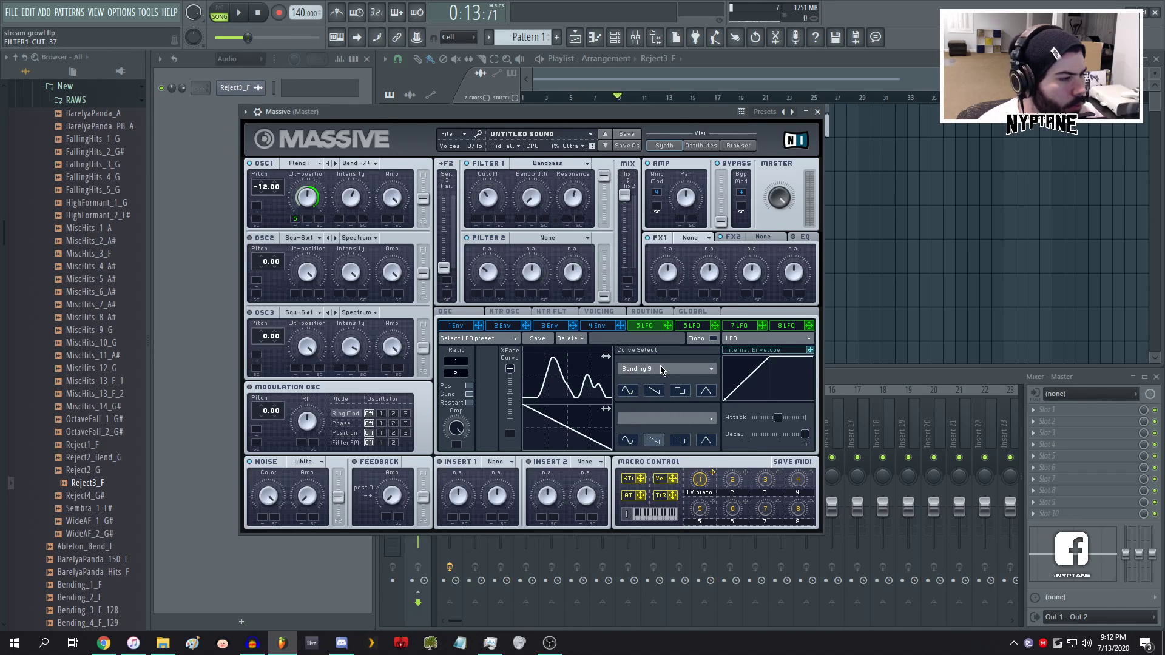
click(661, 369)
click(642, 380)
click(660, 369)
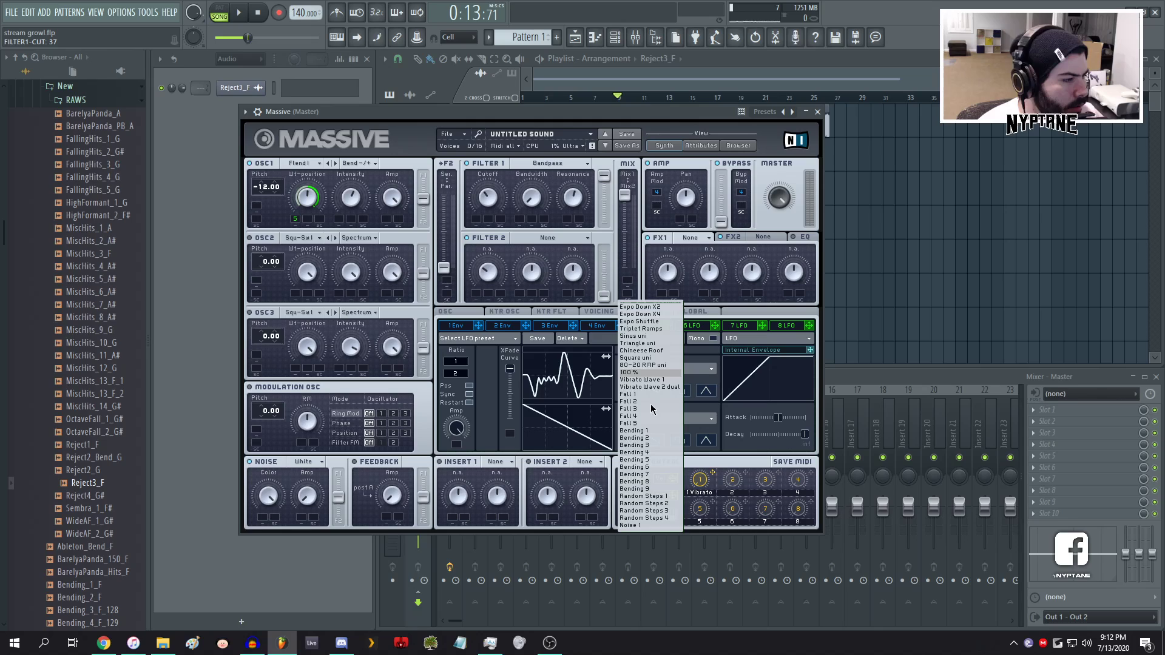
click(647, 489)
click(660, 370)
click(642, 445)
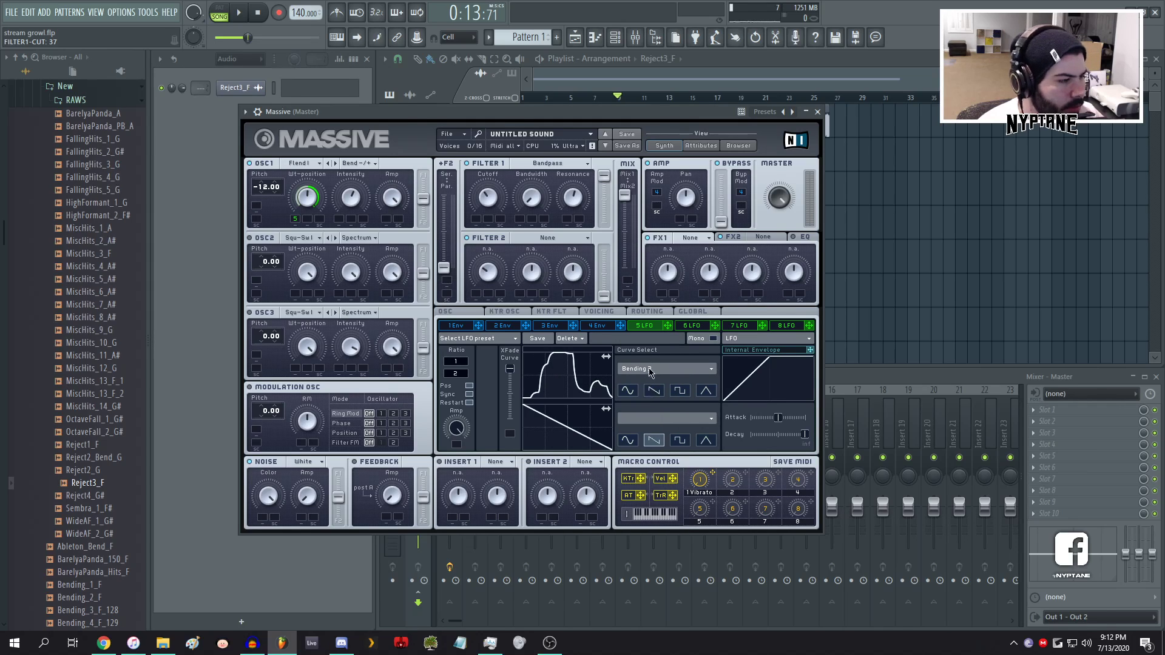
- Try the Random Steps shapes as LFO 5's upper curve, including Random Steps 2
click(656, 370)
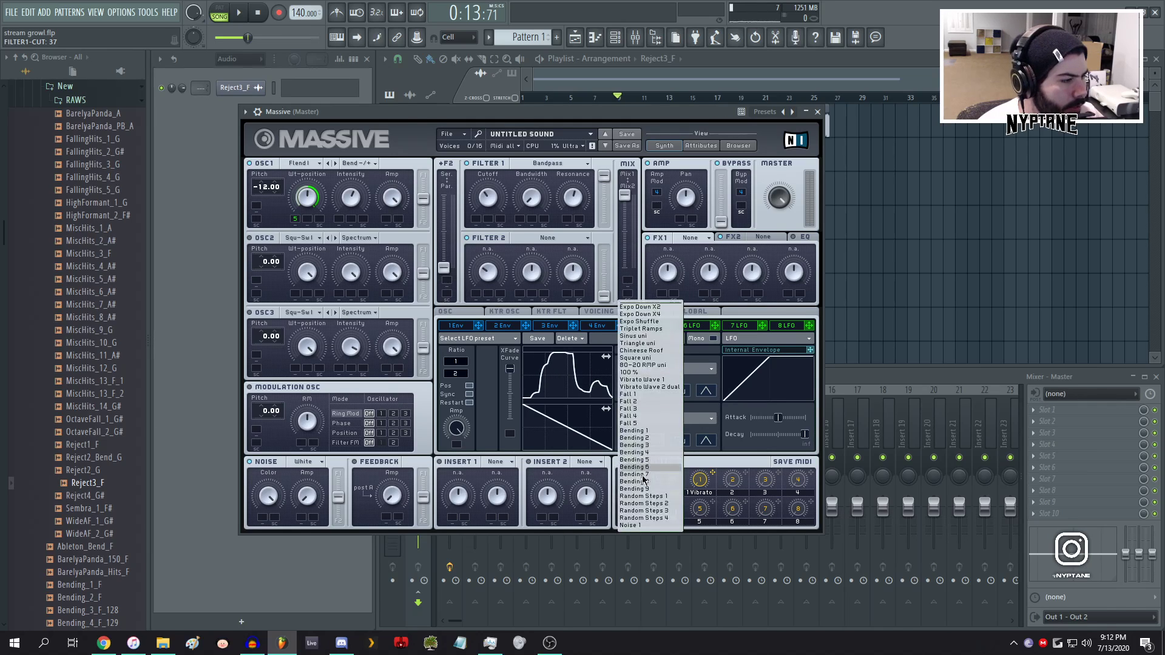
click(641, 498)
click(658, 371)
click(660, 504)
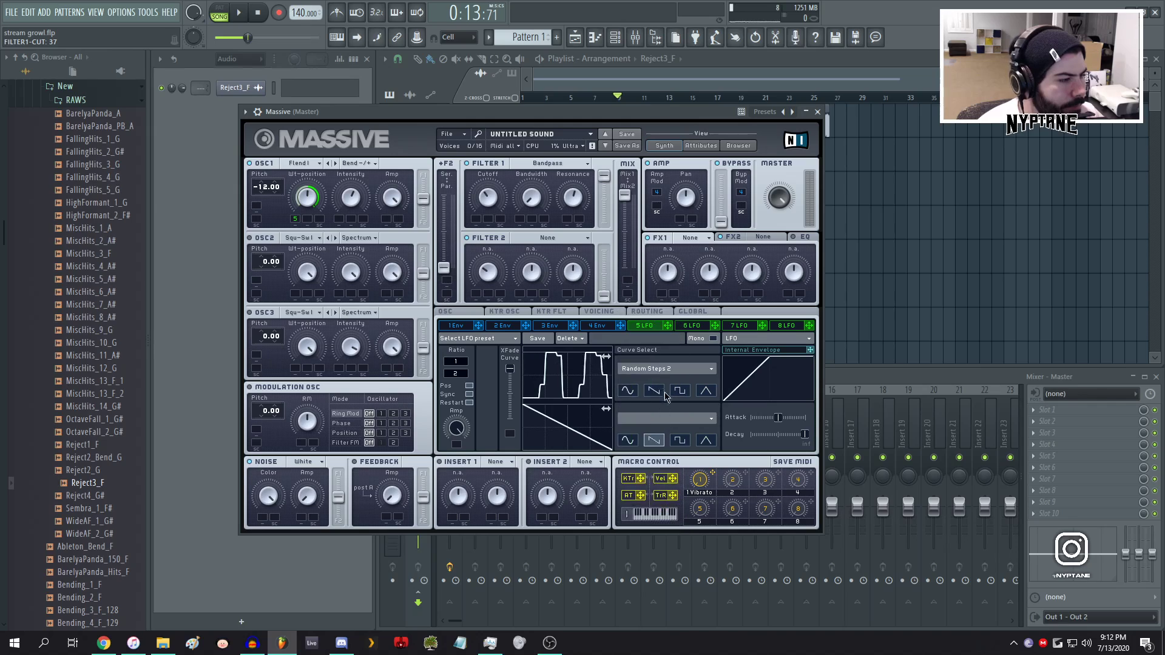
click(659, 370)
click(649, 513)
- Compare the Fall shapes, including Fall 4, as LFO 5's upper curve
click(661, 371)
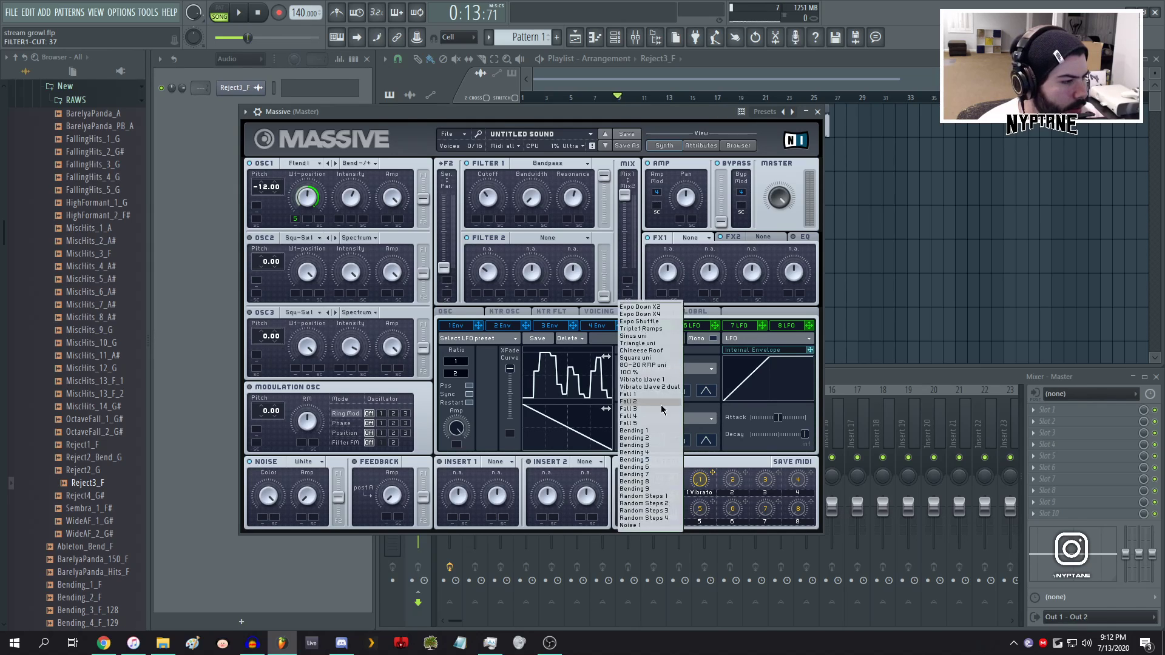
click(660, 405)
click(660, 371)
click(653, 423)
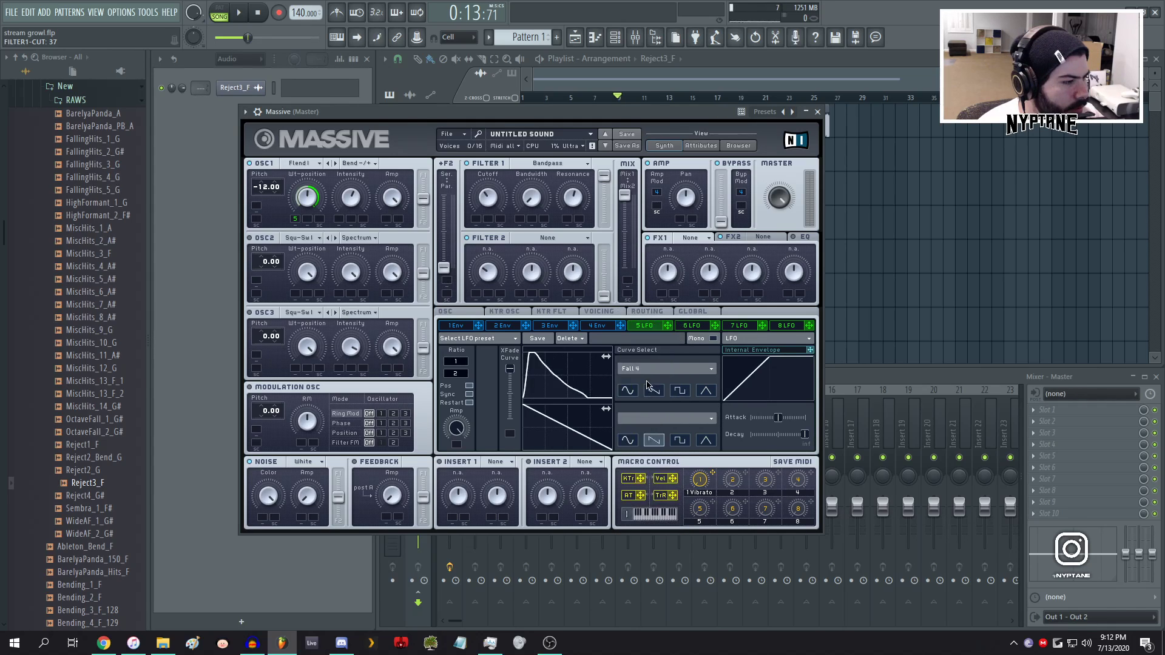
click(651, 370)
click(649, 416)
click(645, 372)
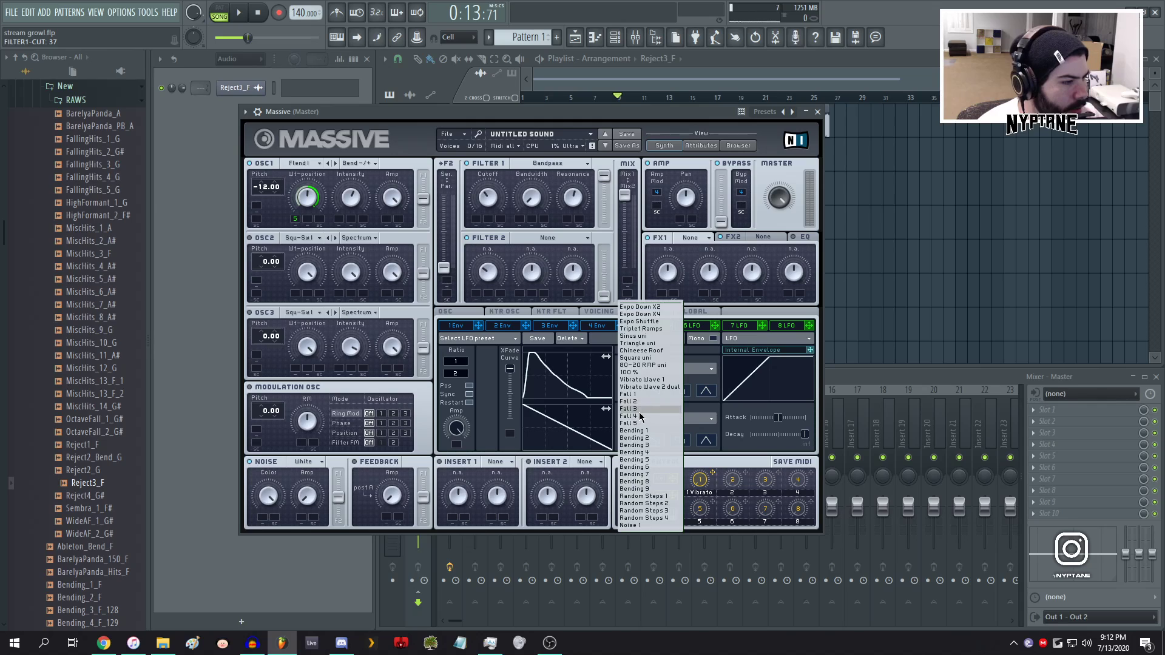
click(647, 410)
click(645, 372)
click(645, 404)
click(647, 371)
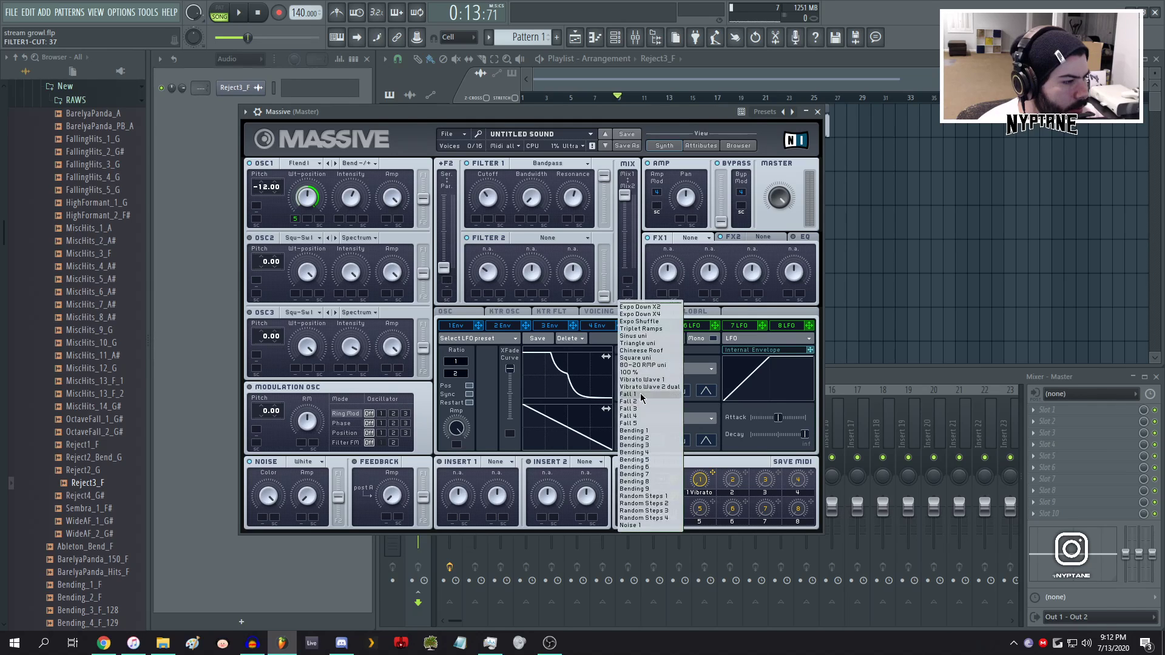
click(644, 399)
- Set LFO 5's upper curve to Vibrato Wave 2 dual and assign LFO 5 to modulate Filter 1's cutoff
click(648, 370)
click(647, 387)
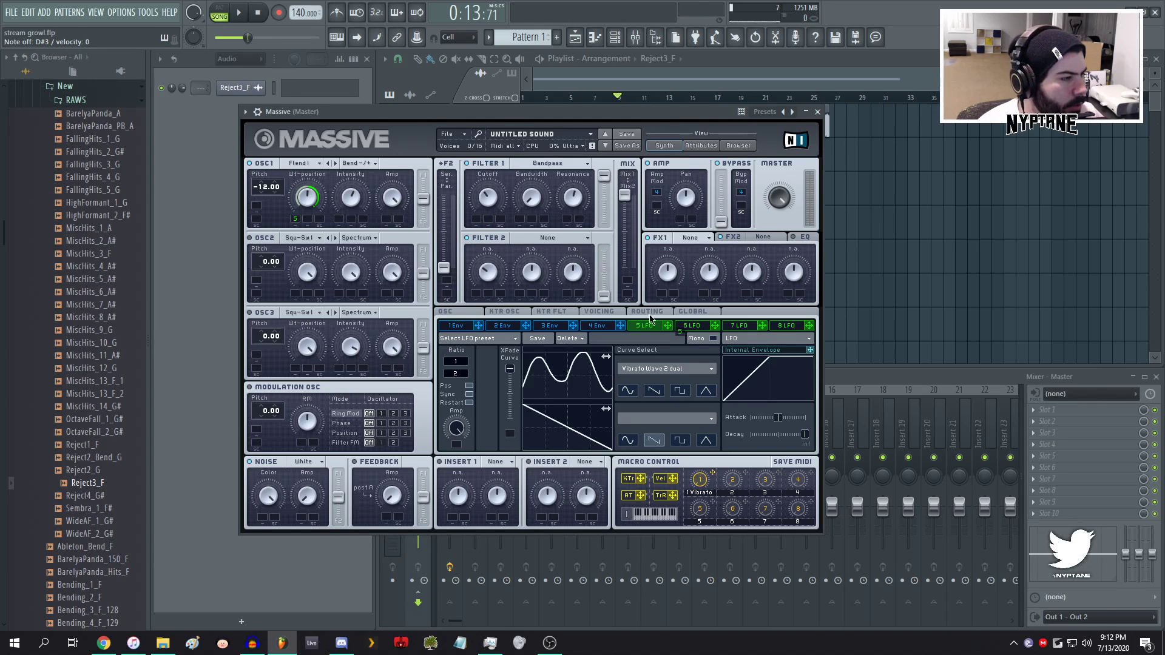
drag(479, 222, 487, 208)
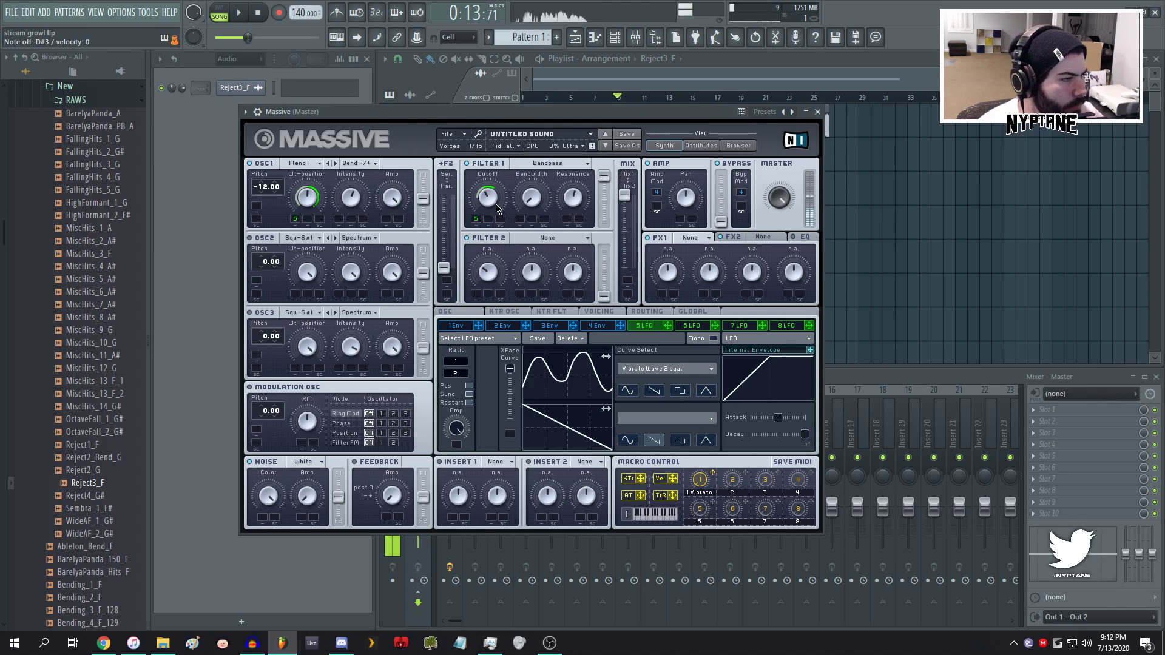
- Load the Bitcrusher into Insert 1 and turn down its Crush amount
click(454, 465)
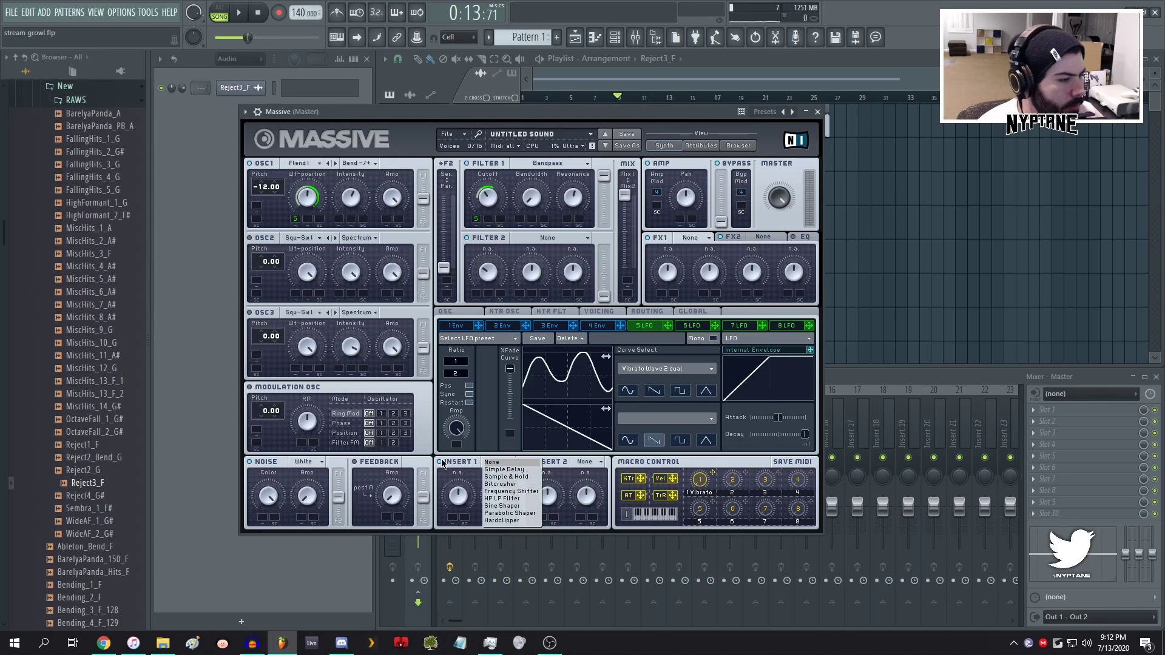
click(523, 485)
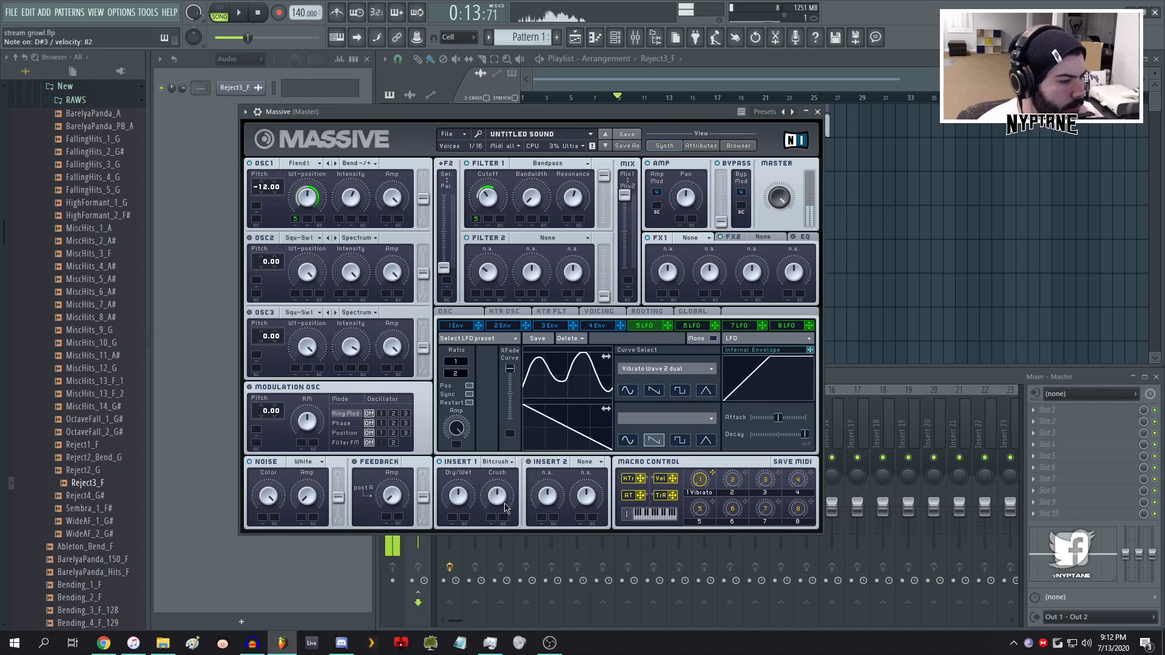
drag(495, 514, 493, 602)
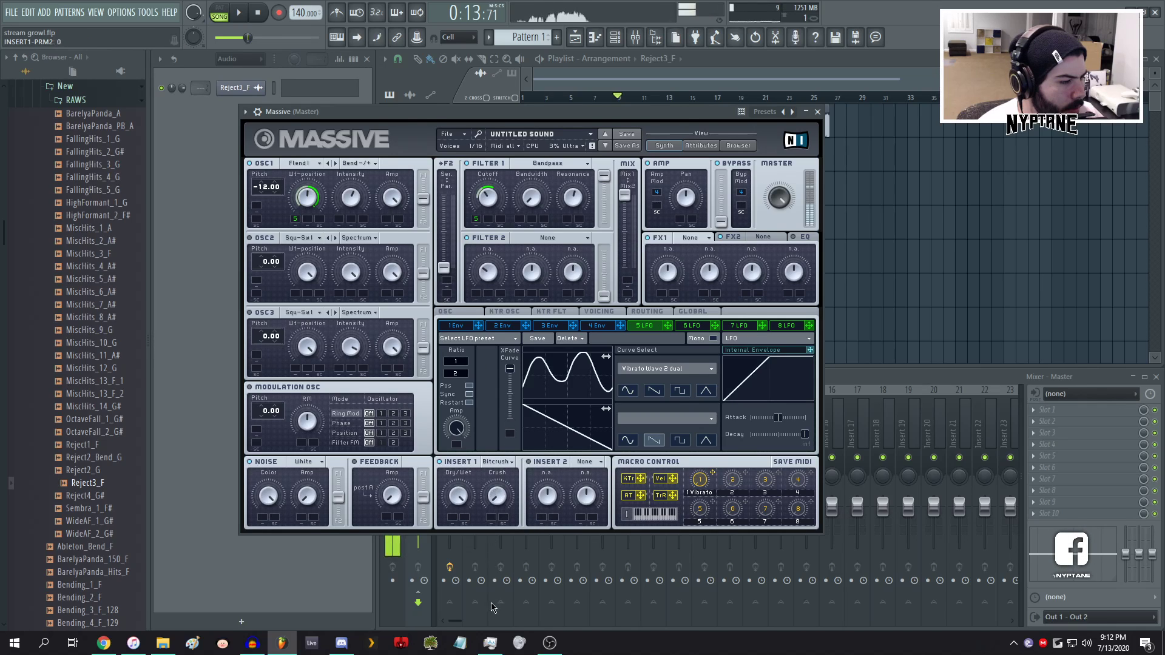
click(492, 602)
click(449, 116)
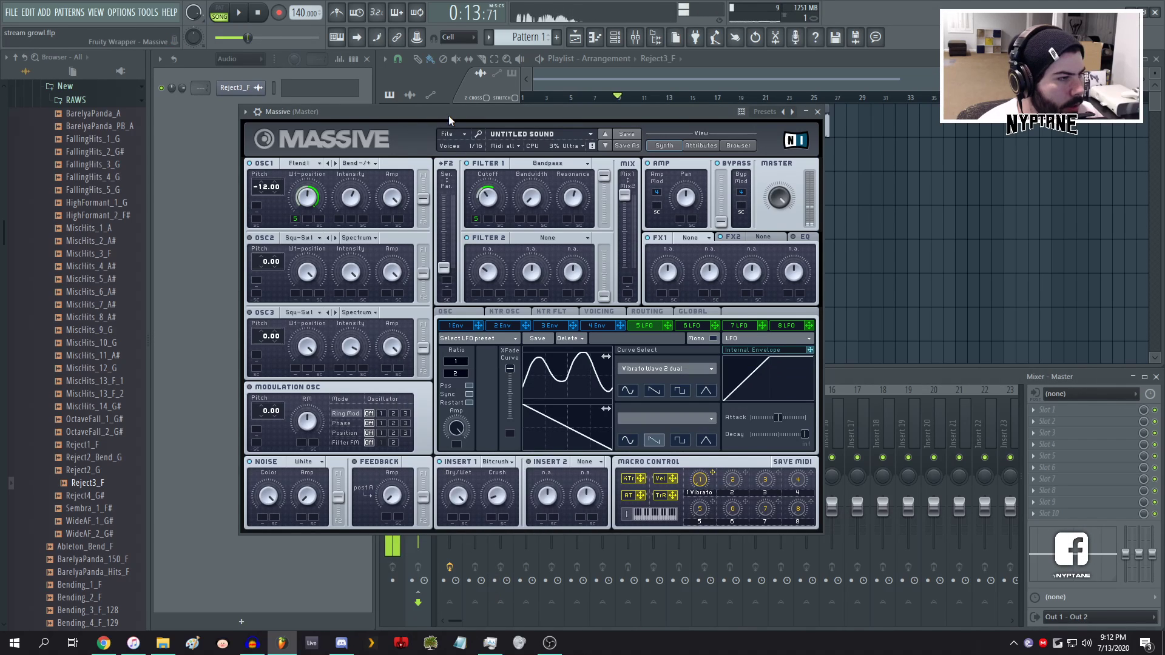
- Load Sample & Hold into Insert 2 and turn up its Dry/Wet
click(496, 462)
click(577, 465)
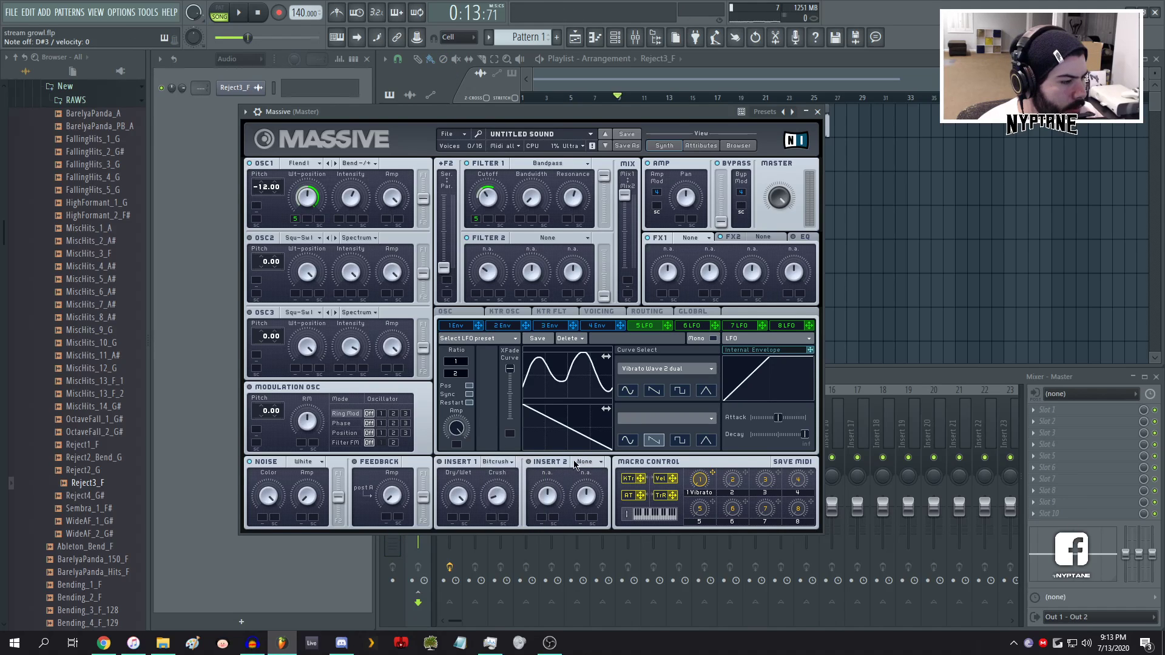
click(591, 463)
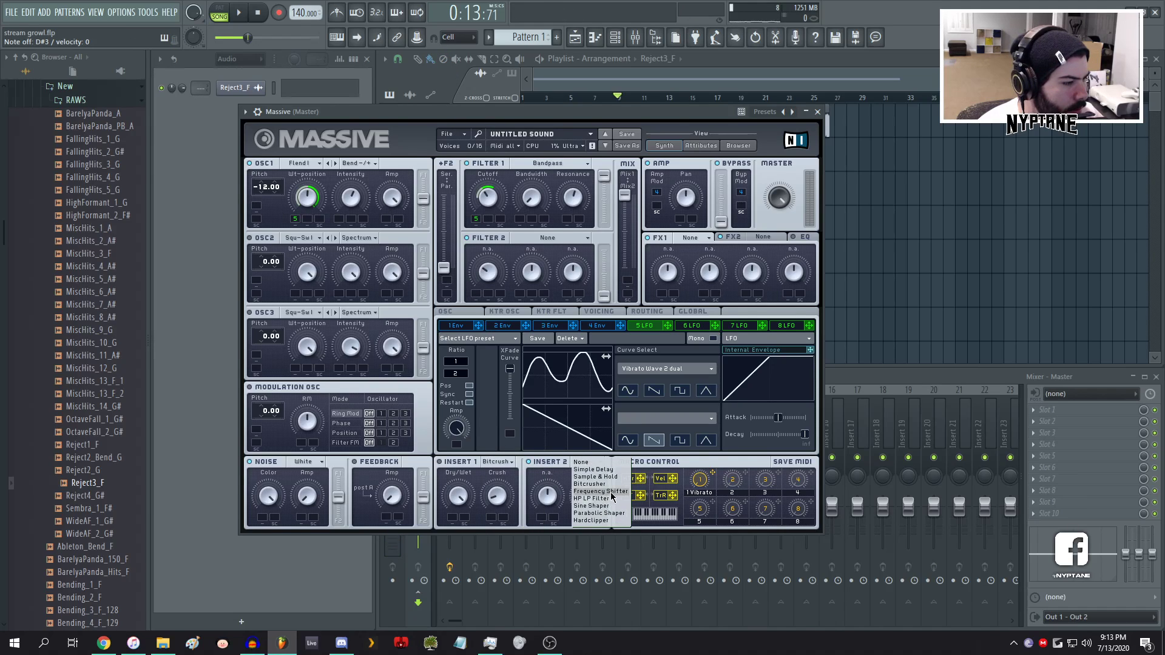
click(607, 477)
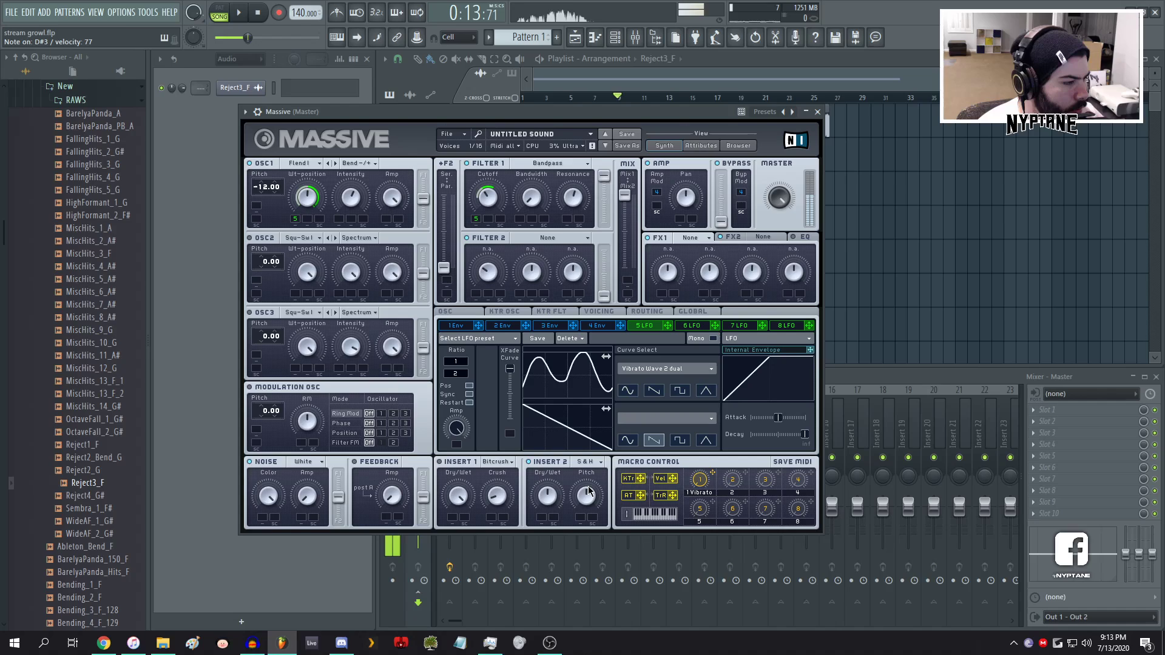
click(546, 496)
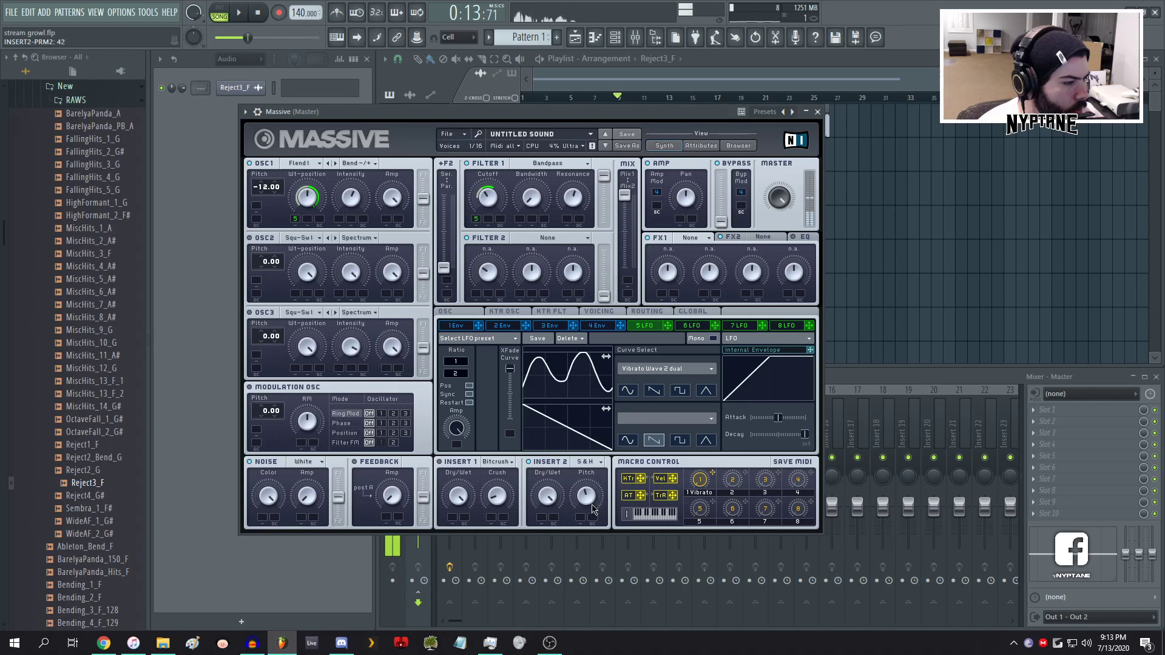
- Route the filters in series and shift the filter mix fully to Mix2
drag(444, 268, 446, 164)
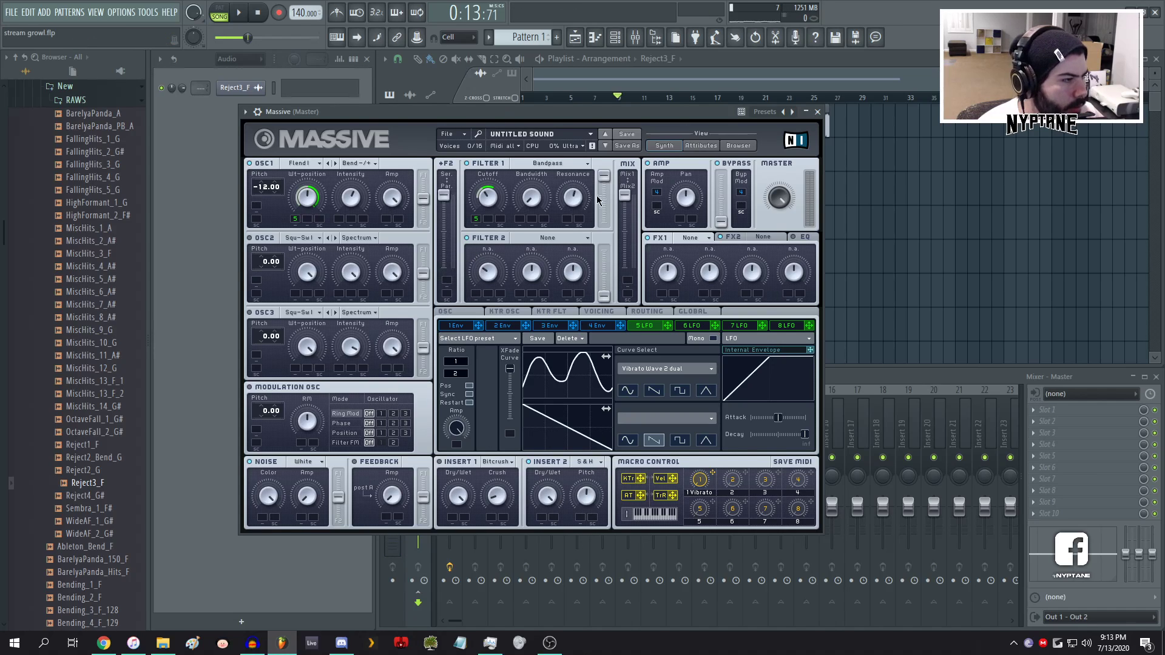
drag(624, 195, 590, 113)
- Raise the Pitch of Insert 2's Sample & Hold and lower its Dry/Wet amount
drag(586, 497, 587, 440)
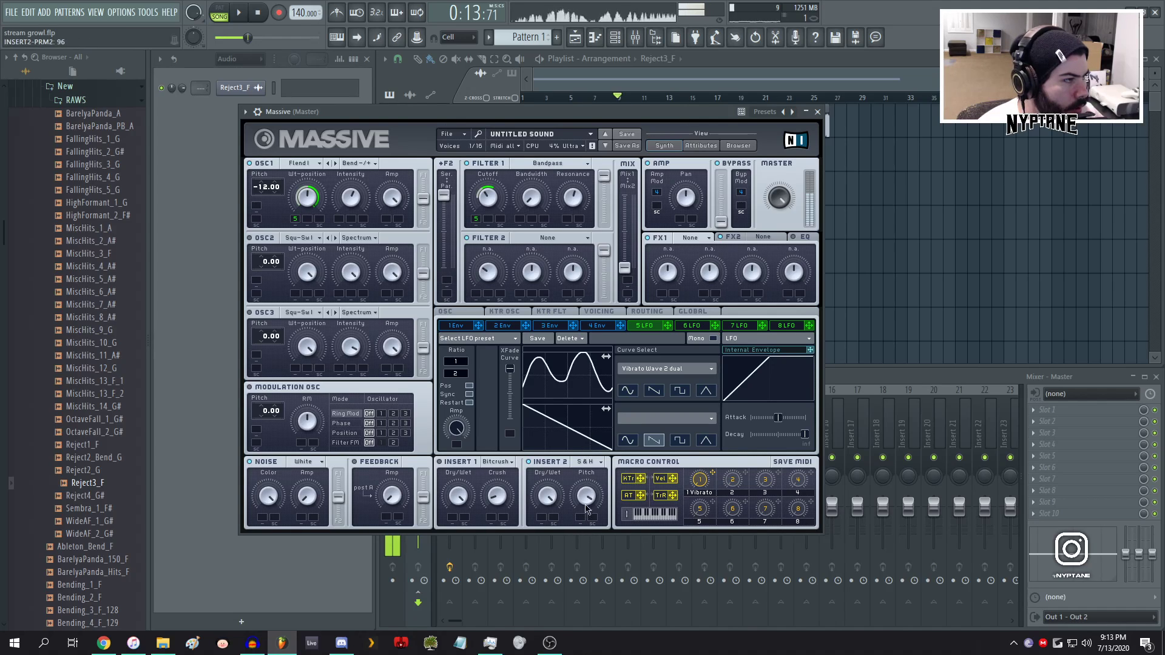
drag(587, 532, 526, 573)
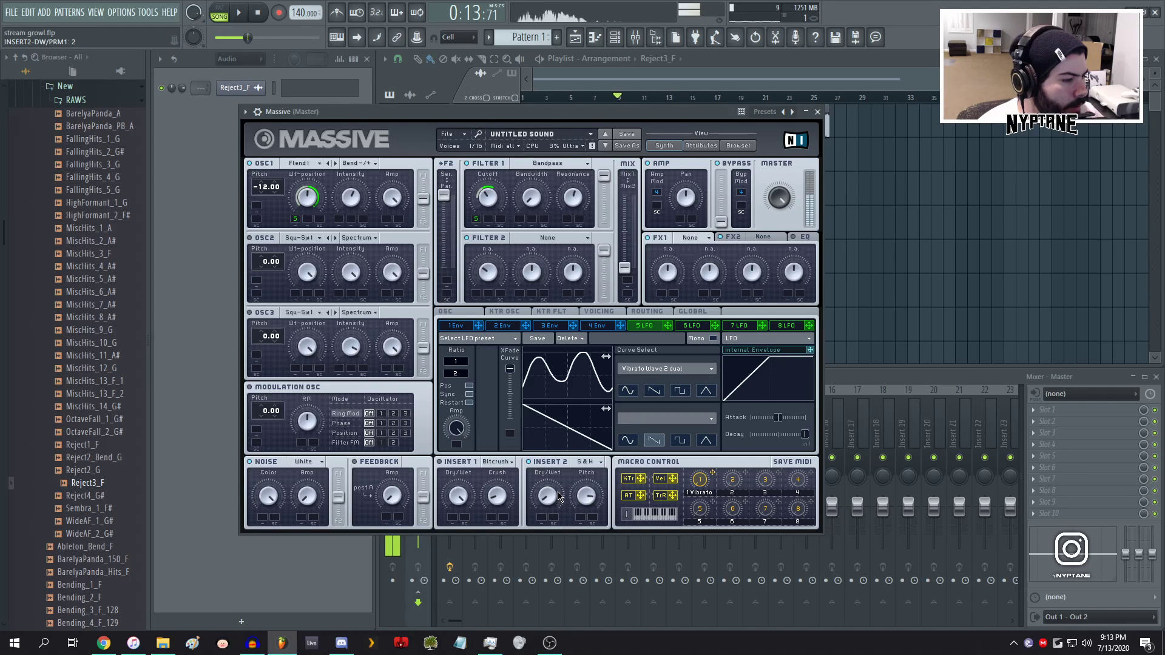
drag(585, 500, 586, 498)
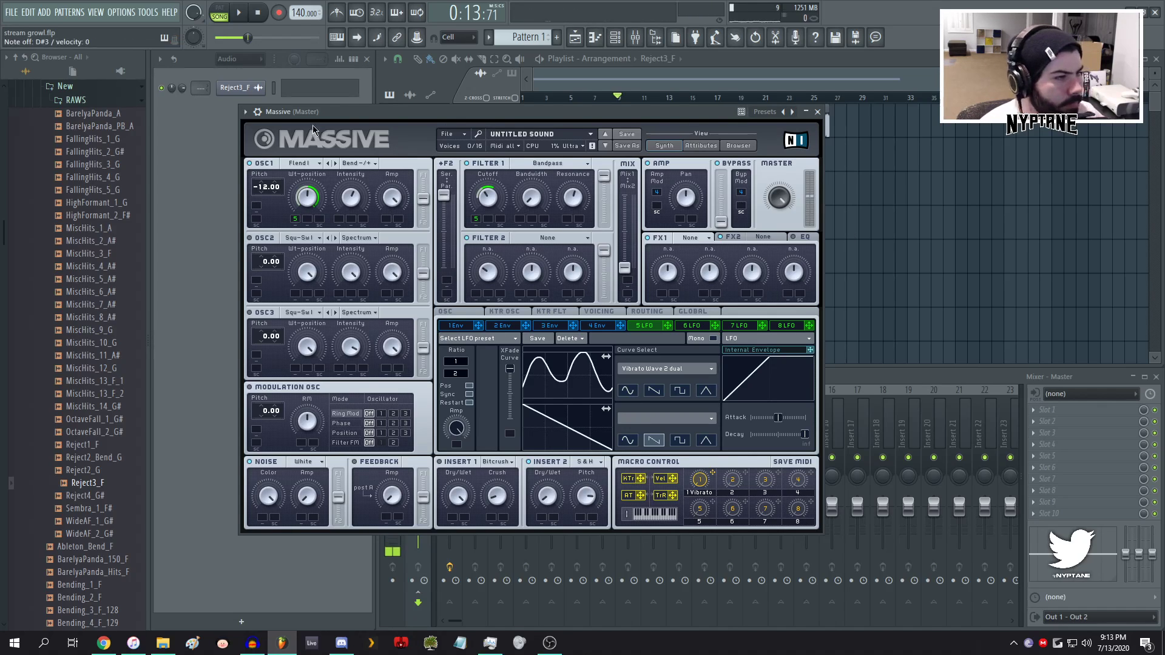
- Set Filter 2 to Bandreject, assign LFO 5 to its Bandwidth and adjust that knob
click(519, 238)
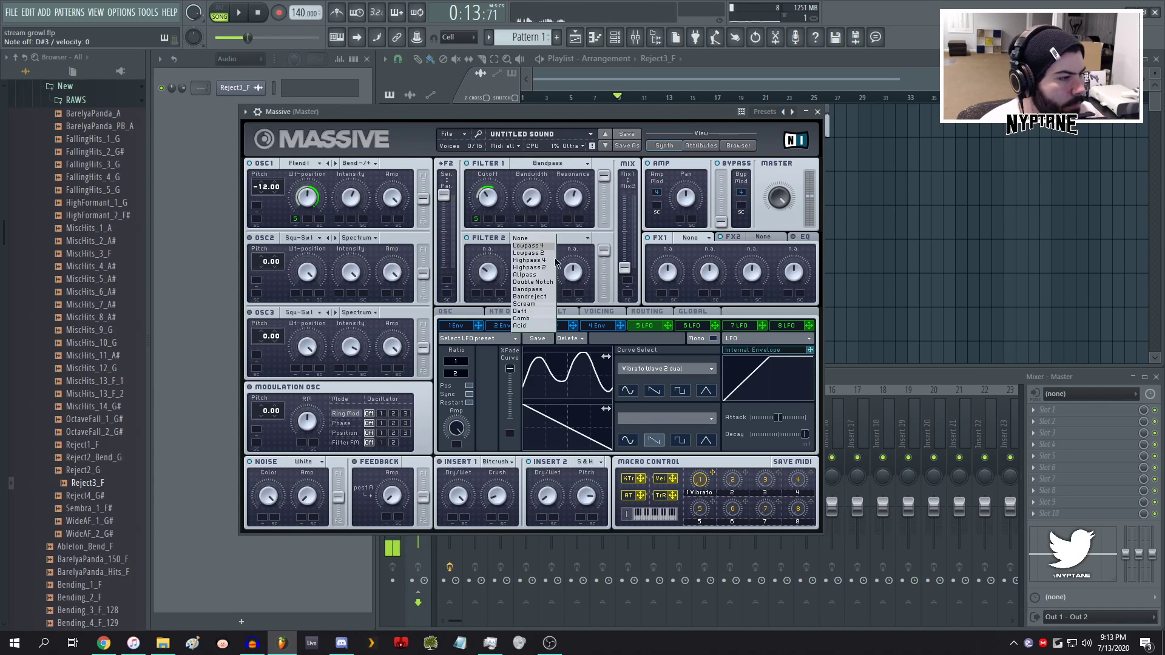
click(542, 298)
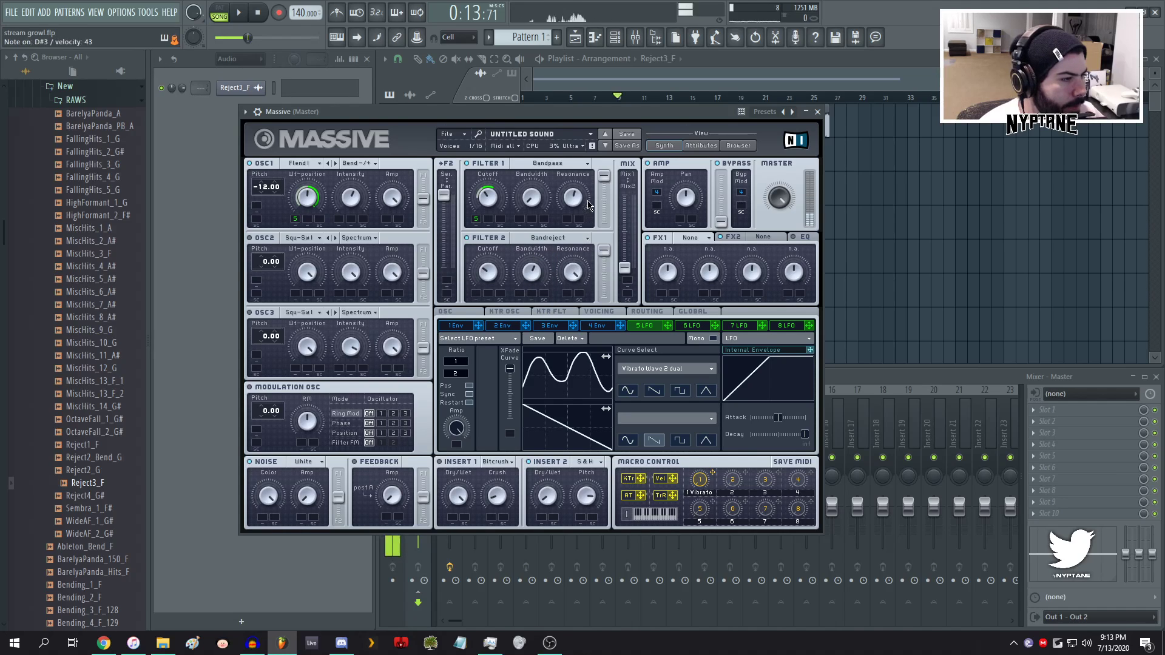
drag(501, 234, 496, 258)
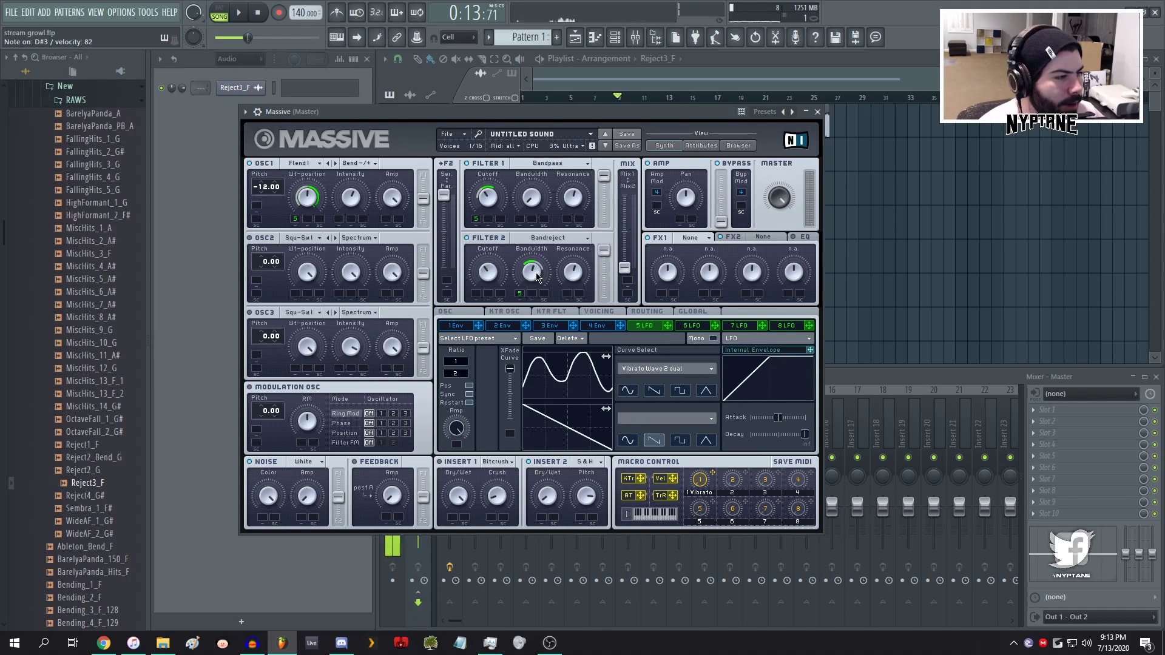
mouse_move(533, 269)
mouse_down()
mouse_move(534, 283)
mouse_move(538, 262)
mouse_up()
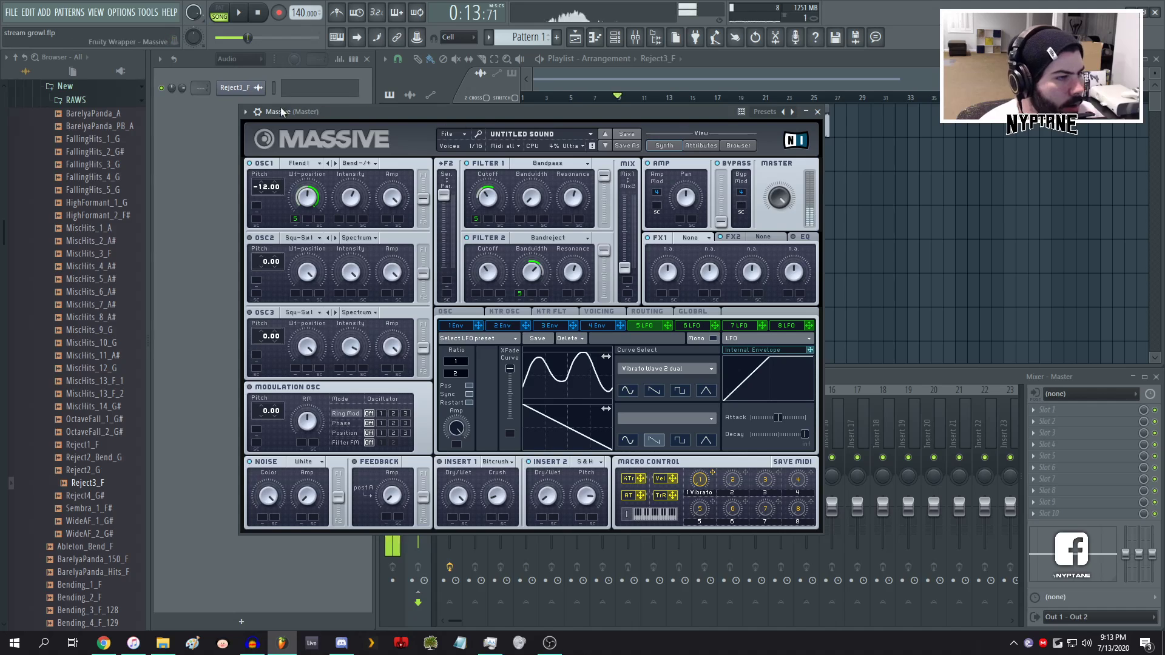
- Route the Massive channel to mixer track 2 and load OTT in that track's first effect slot
click(257, 112)
double_click(806, 139)
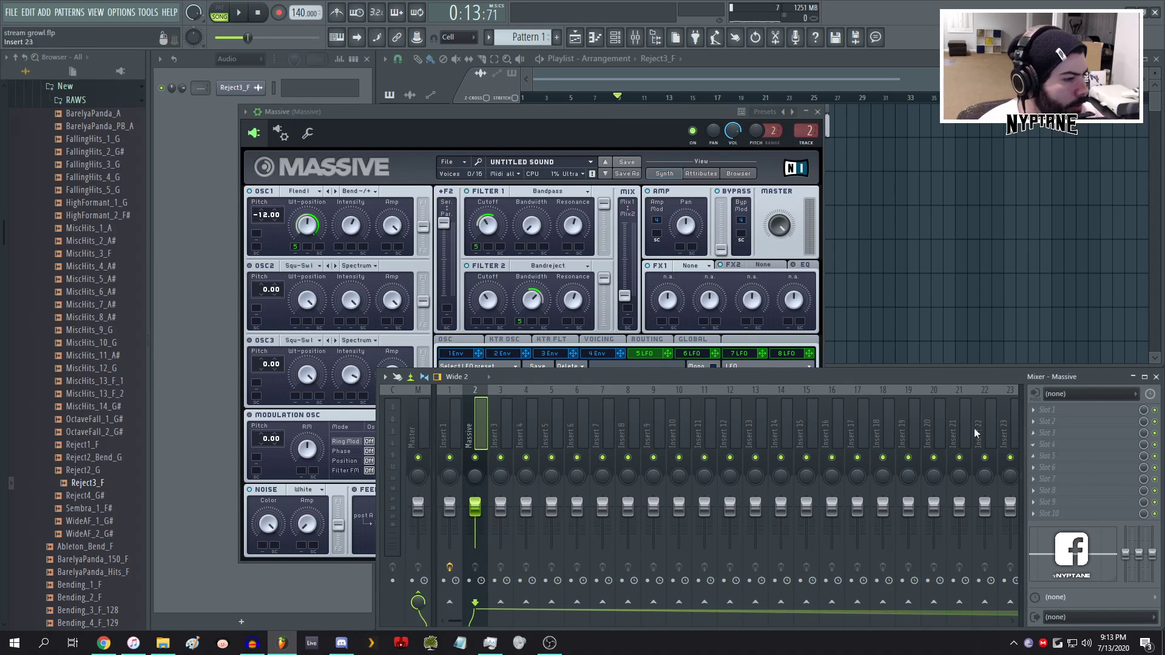
click(1093, 414)
click(749, 545)
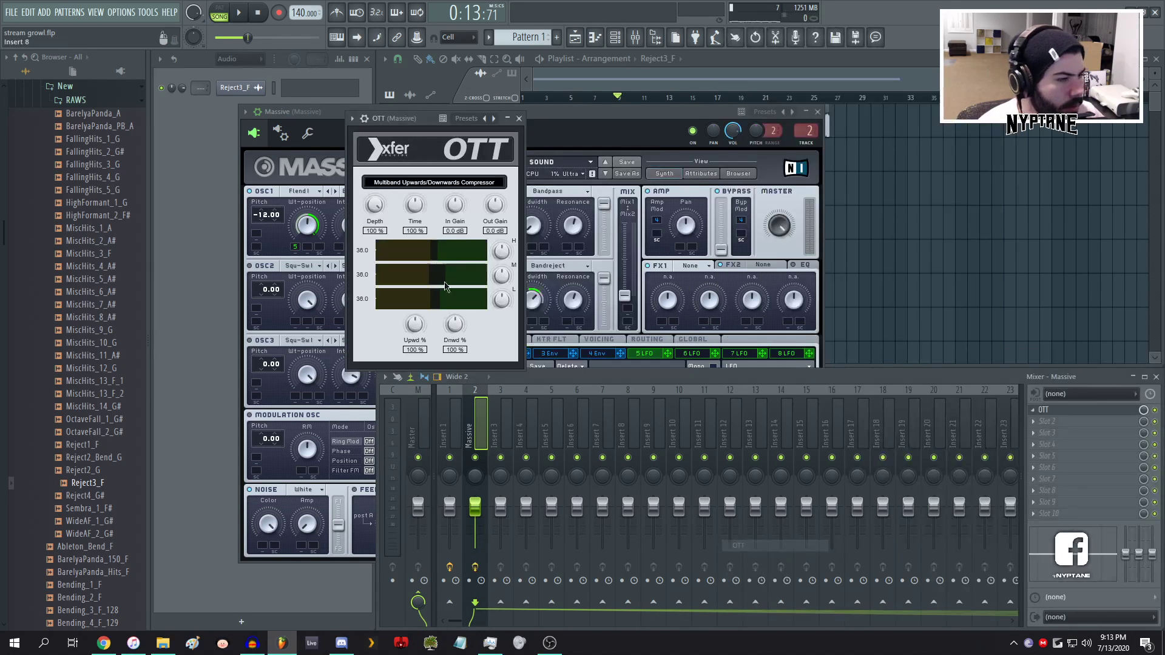
click(565, 124)
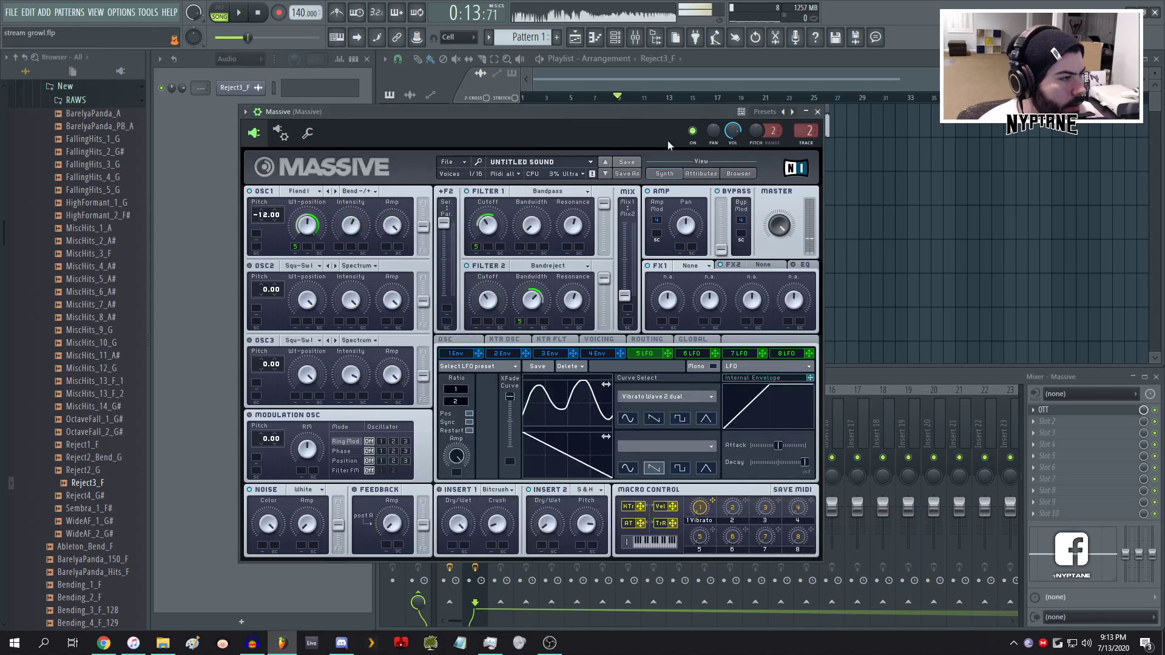
- Add a second OTT in the track's second effect slot with an Out Gain of 7.2 dB
click(1031, 421)
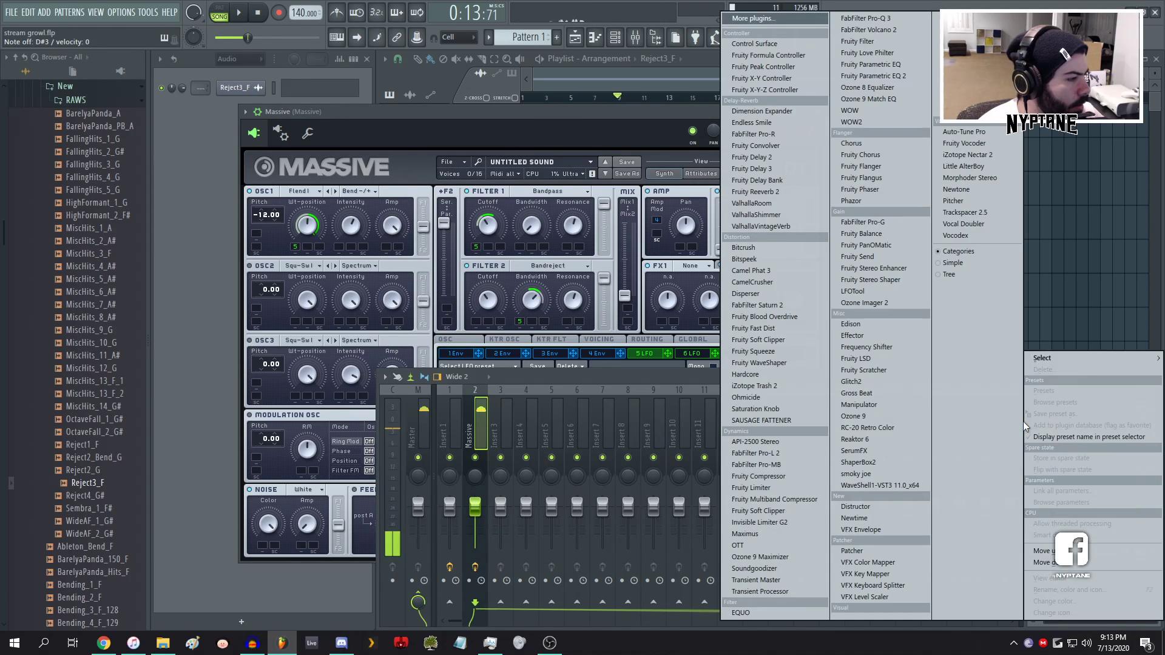
click(753, 546)
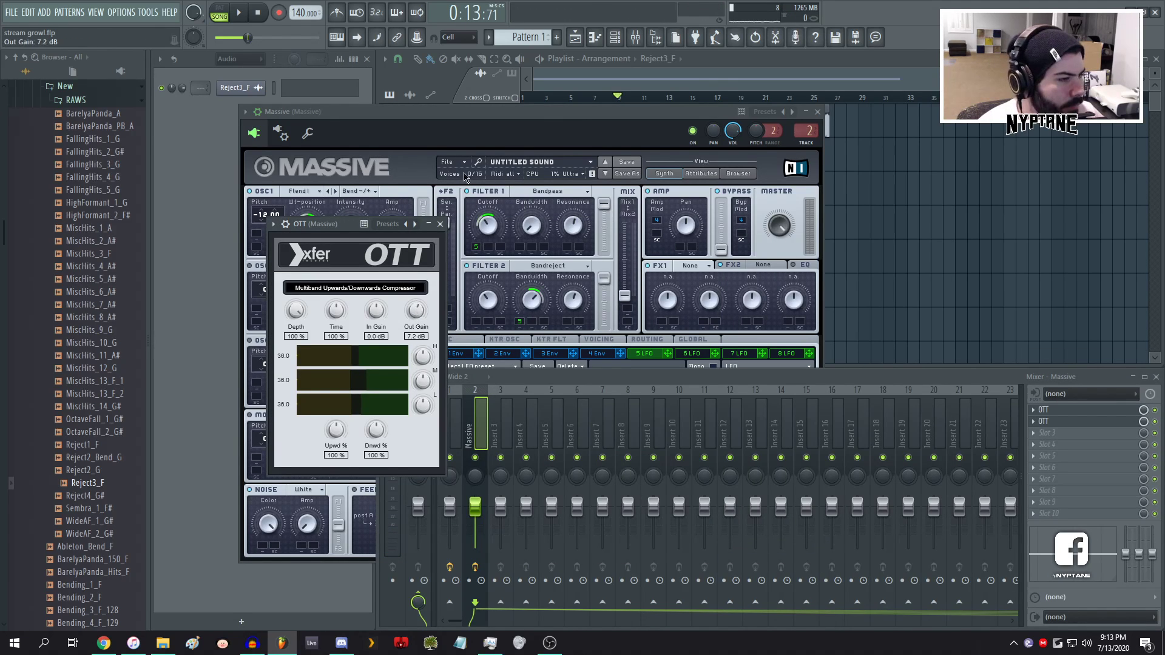
click(465, 137)
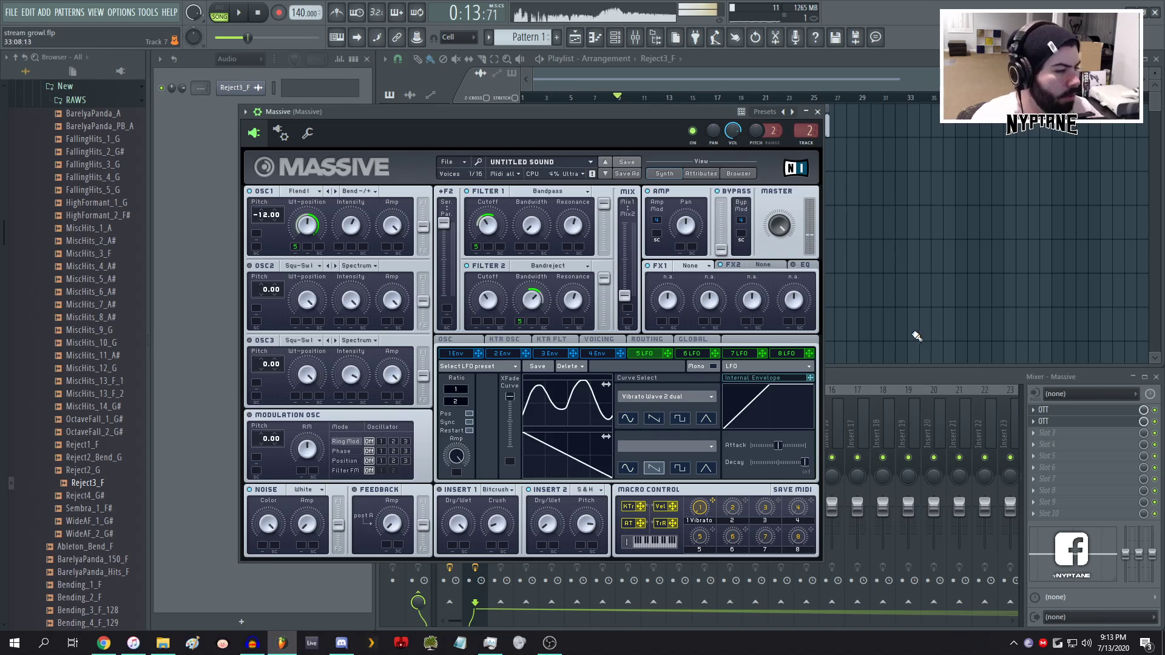
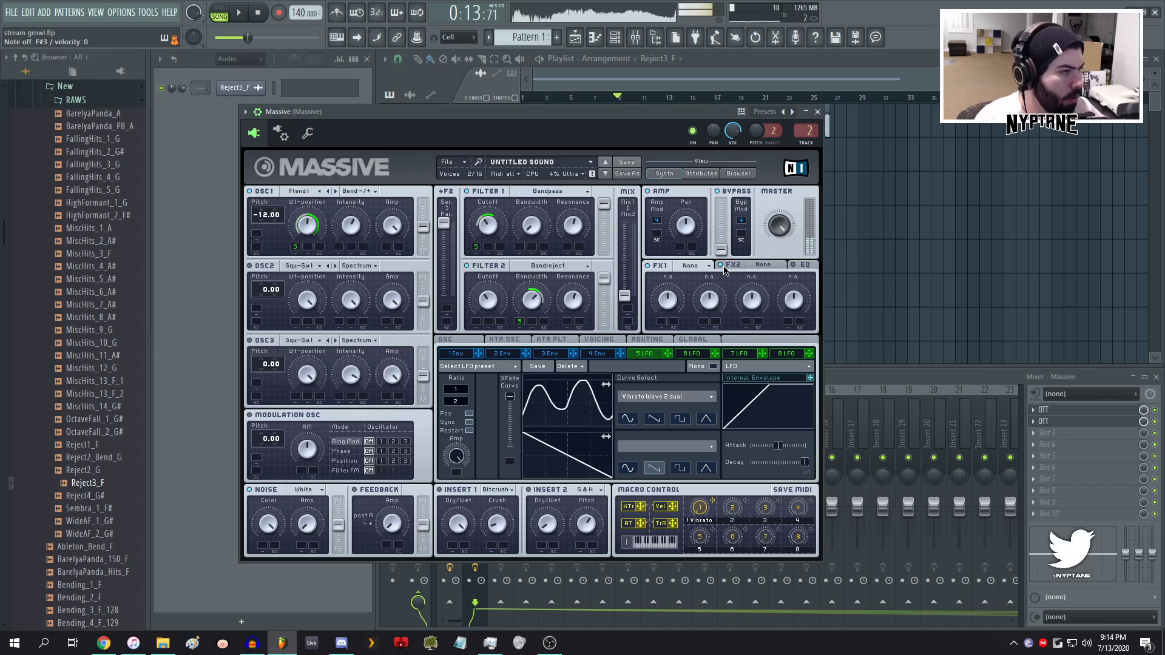
- Replace the OTT in the Massive track's first effect slot with Patcher
click(967, 385)
click(1033, 411)
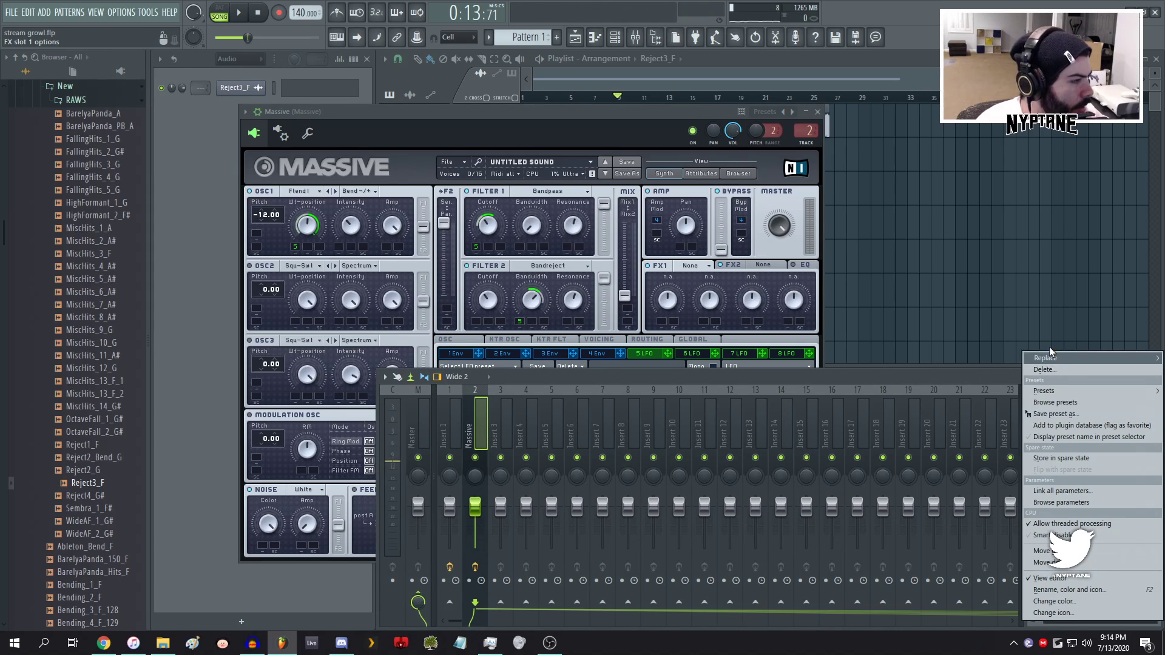
mouse_move(1044, 358)
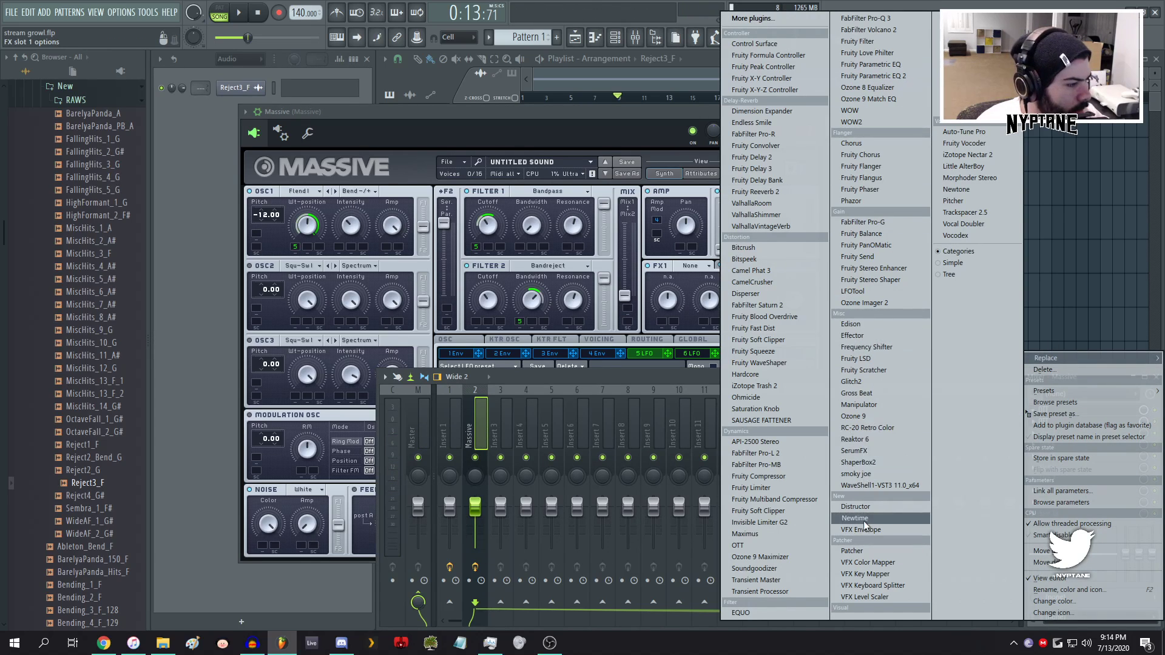
click(861, 551)
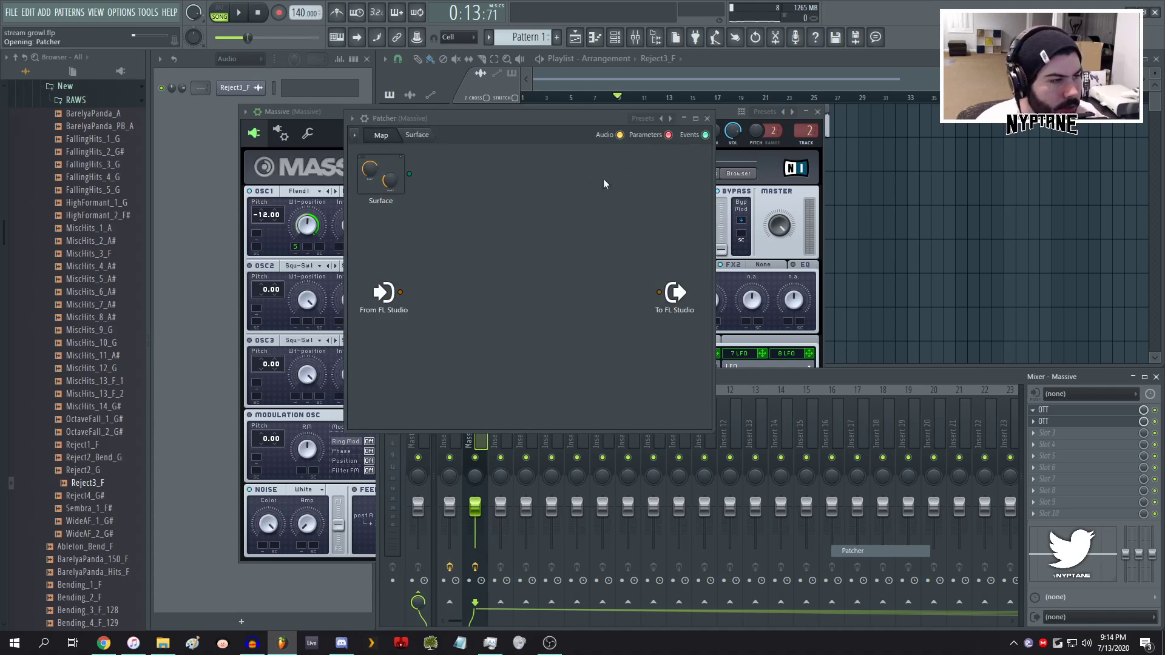
- Load the Secret Sauce 1 preset in Patcher and show its control surface
click(353, 120)
mouse_move(425, 133)
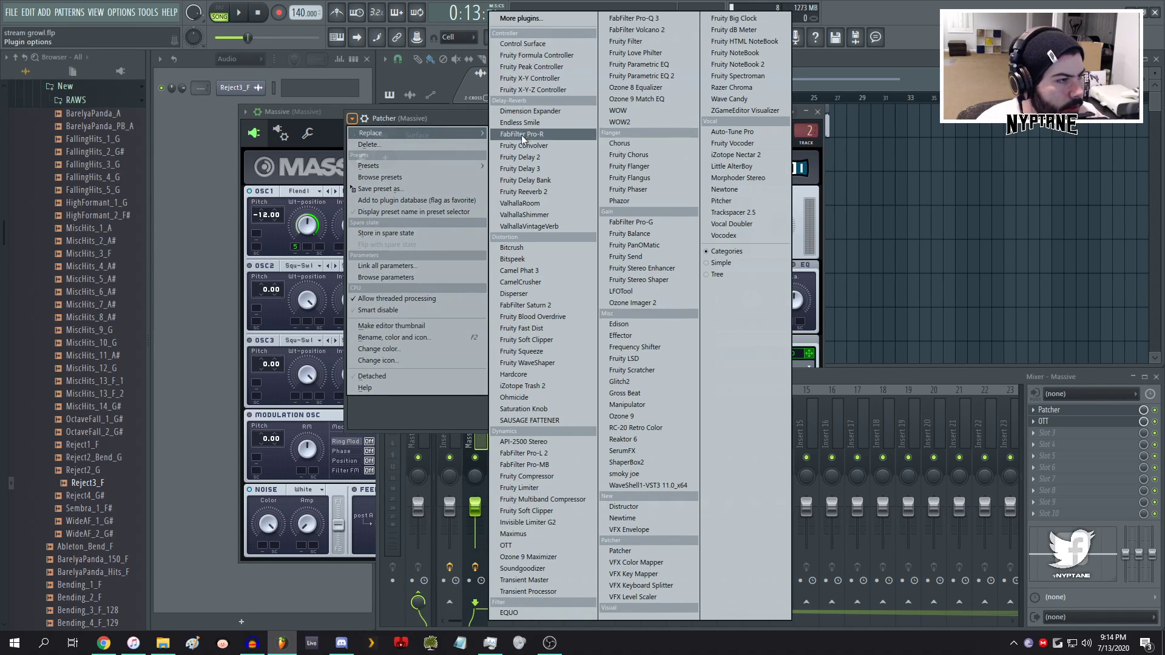
mouse_move(425, 166)
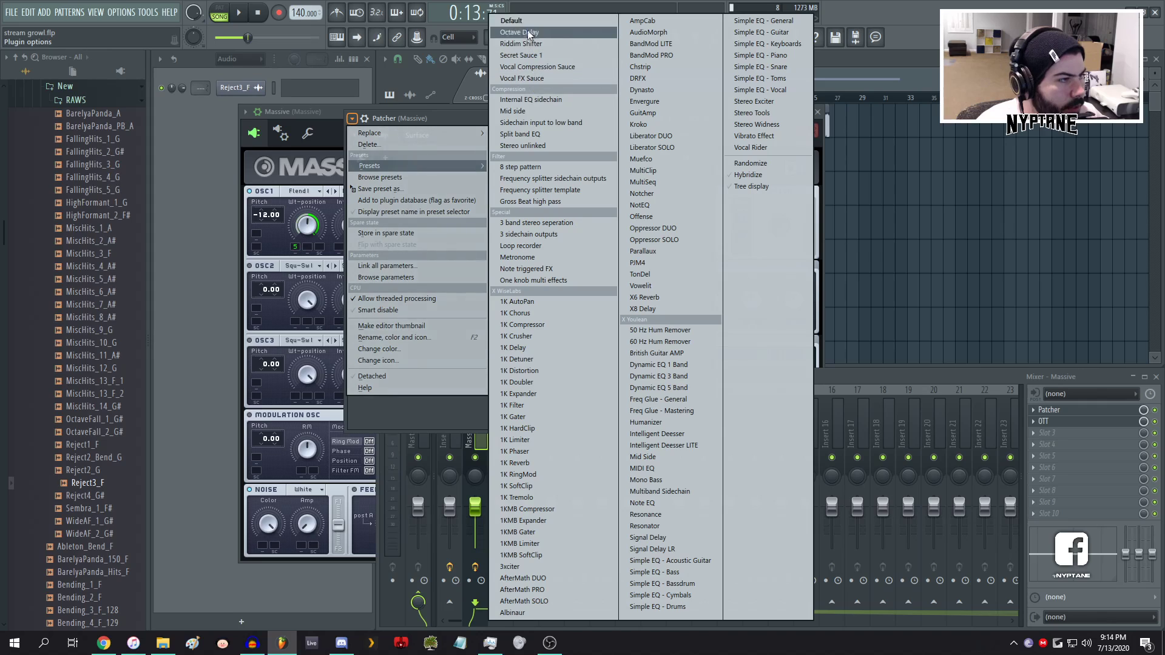
click(555, 53)
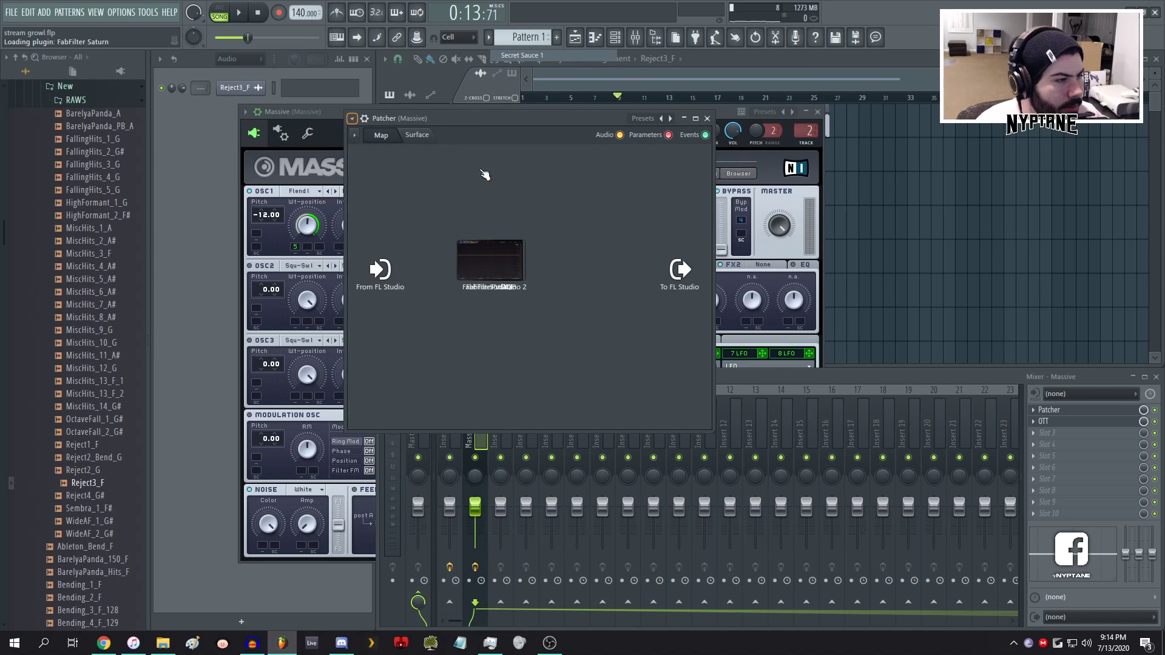
click(418, 134)
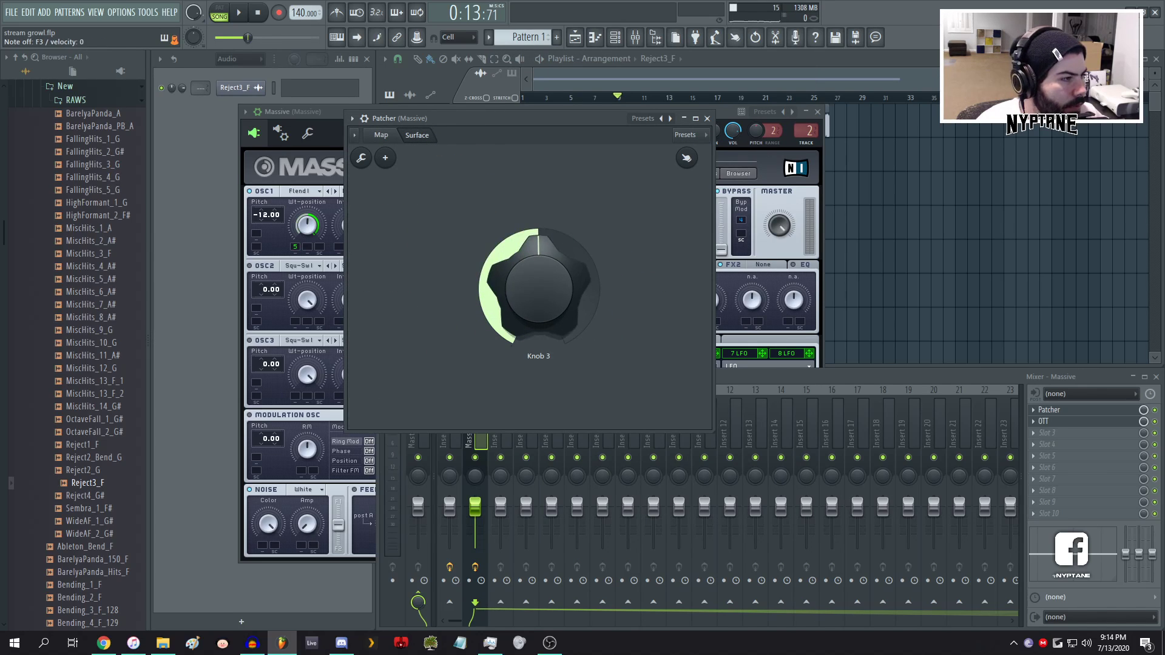
- Move the Massive window clear of Patcher and adjust Knob 3 on the Patcher surface
click(746, 135)
drag(384, 116, 511, 166)
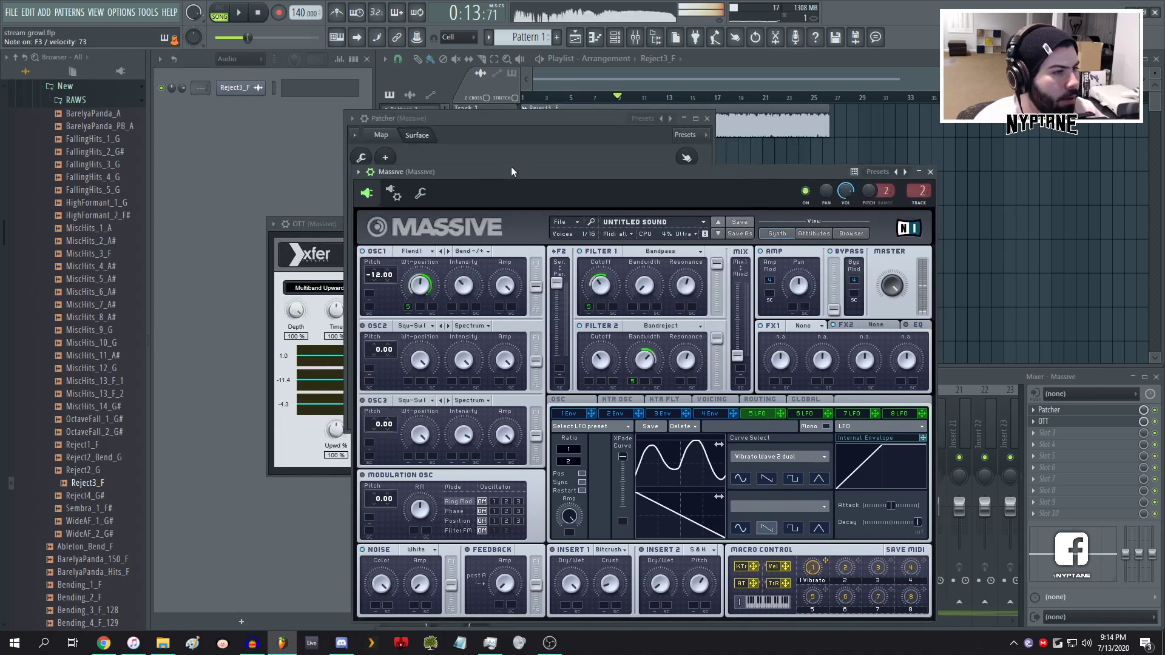
click(540, 243)
drag(541, 243, 529, 319)
- Stop playback, show the Unsorted channel group and bring the Massive window back to the front
click(258, 12)
click(255, 59)
click(236, 102)
click(274, 107)
click(547, 156)
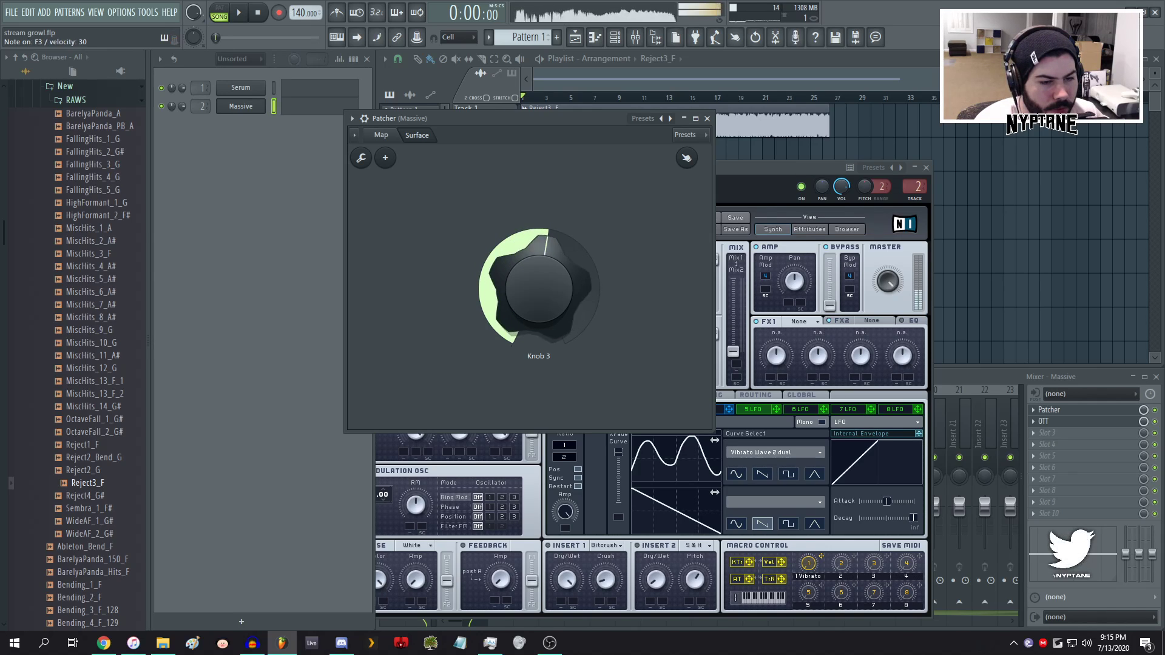
click(761, 187)
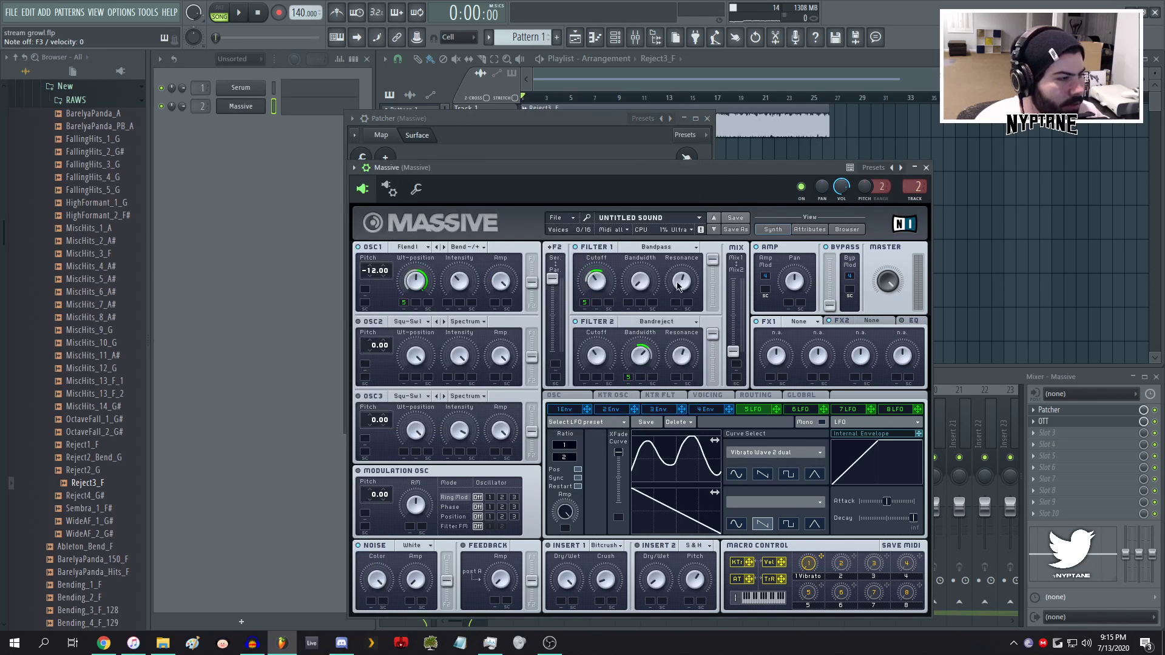
click(558, 159)
click(732, 194)
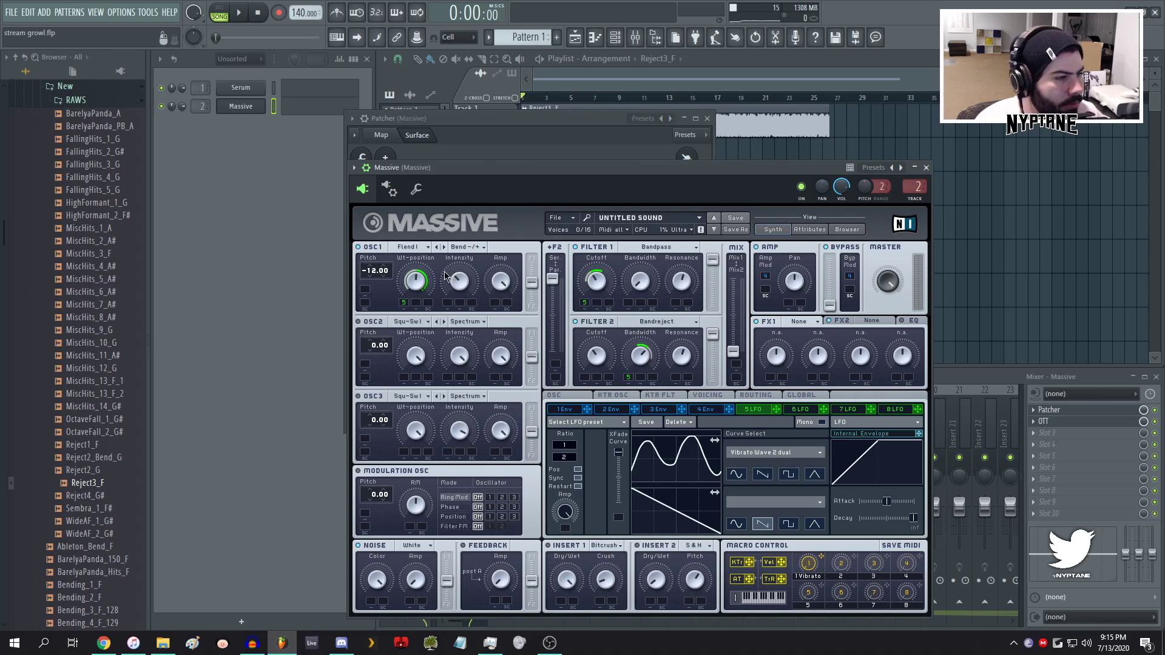
- Set OSC2's wavetable to Crusher
click(408, 247)
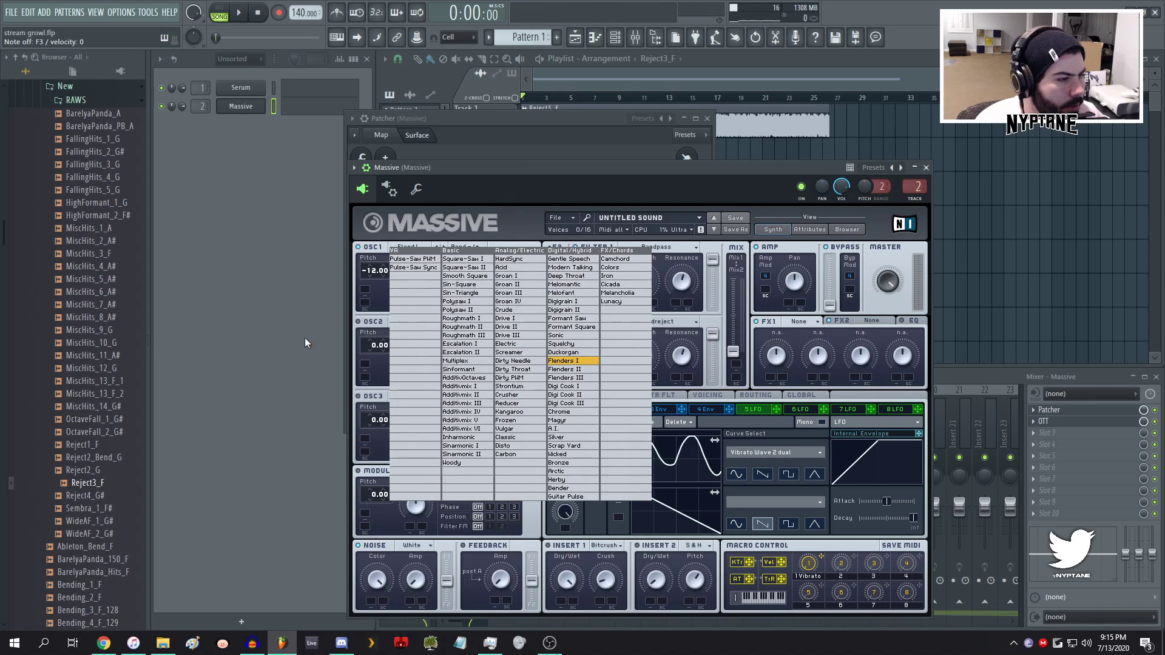
click(366, 326)
click(408, 322)
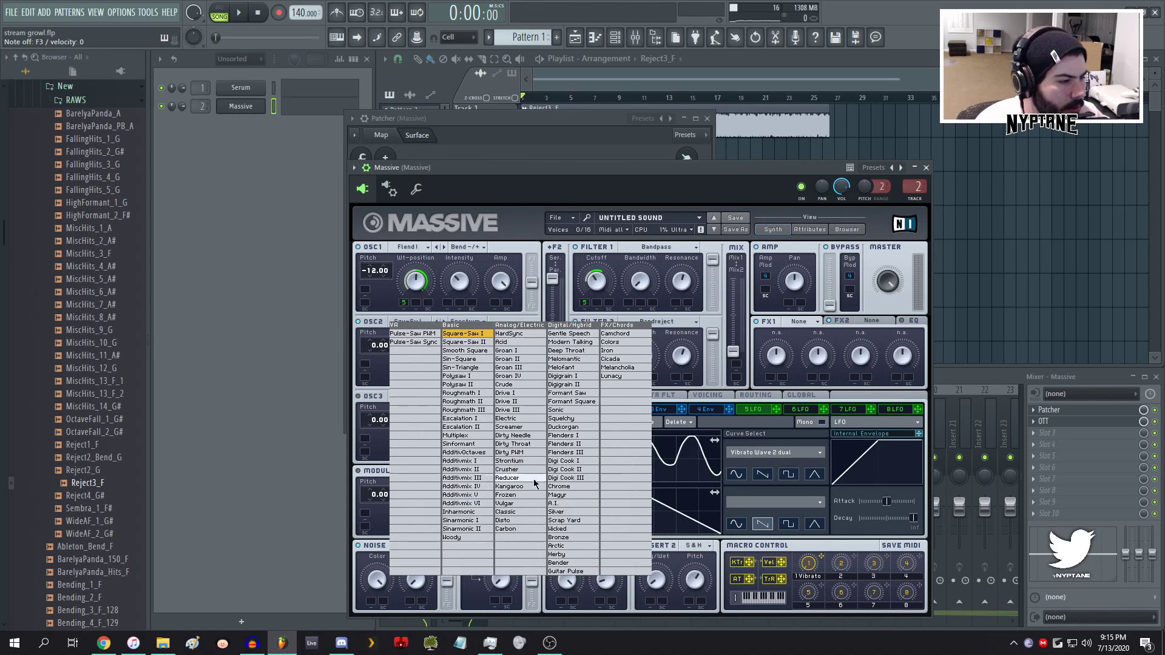
click(520, 471)
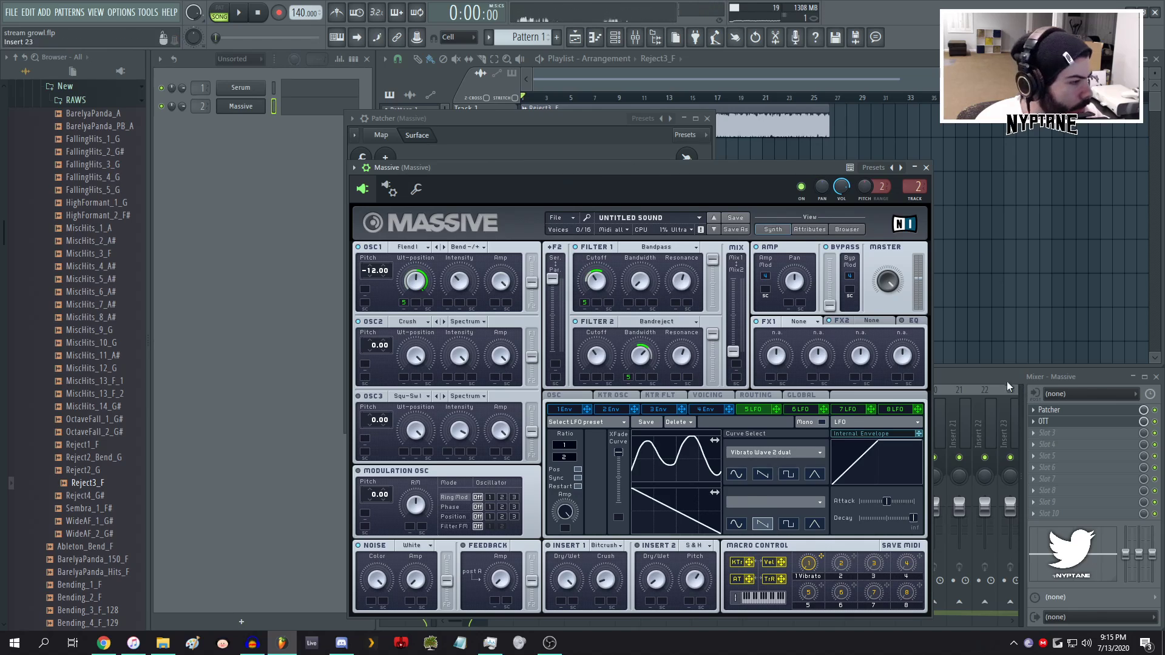
- Adjust OSC2's Wt-position and set its pitch to -12.00
click(1009, 387)
click(425, 355)
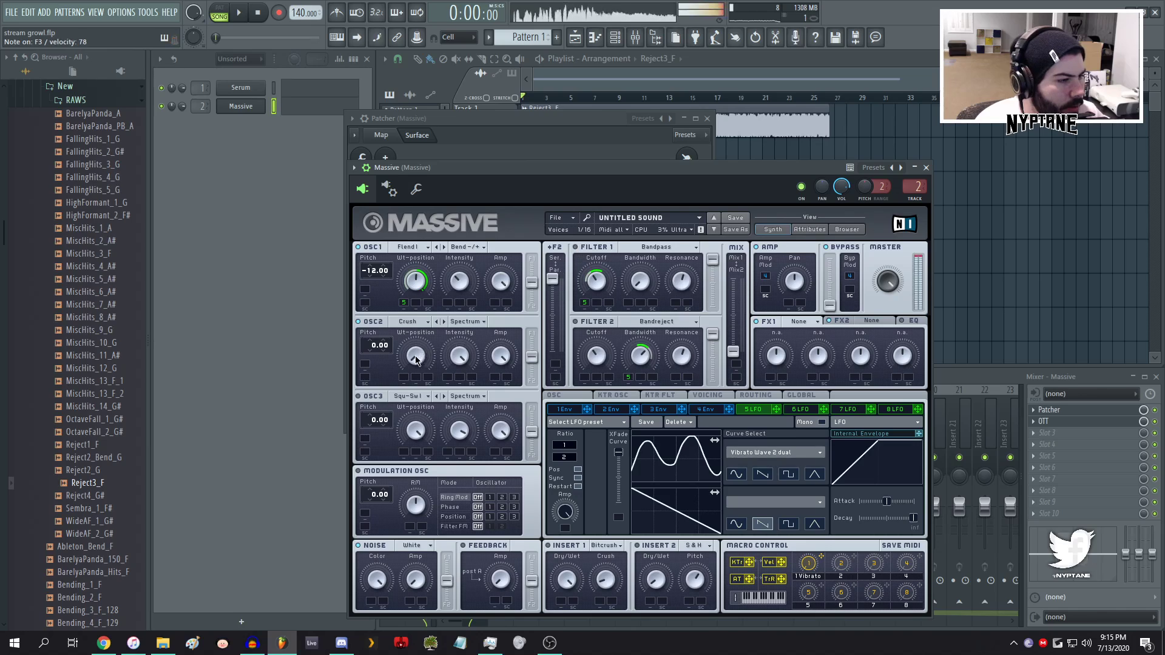
drag(370, 350, 435, 299)
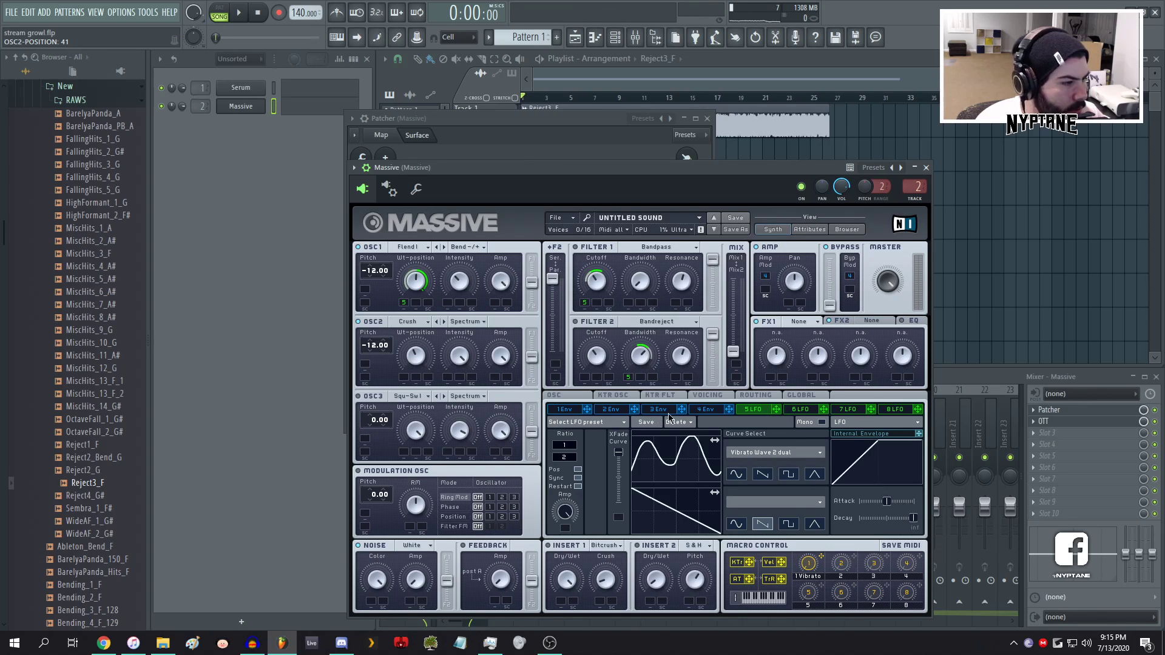
- Assign LFO 5 to OSC2's Wt-position, then raise LFO 6's XFade Curve fader and turn on its Sync
click(794, 412)
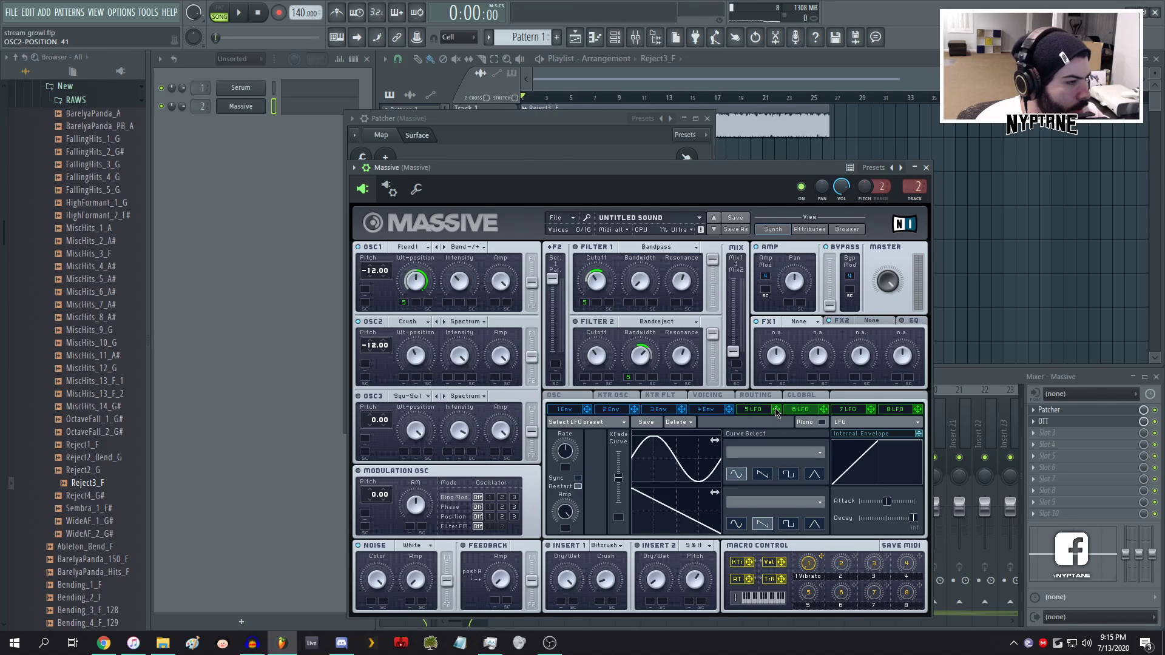
drag(777, 410, 414, 333)
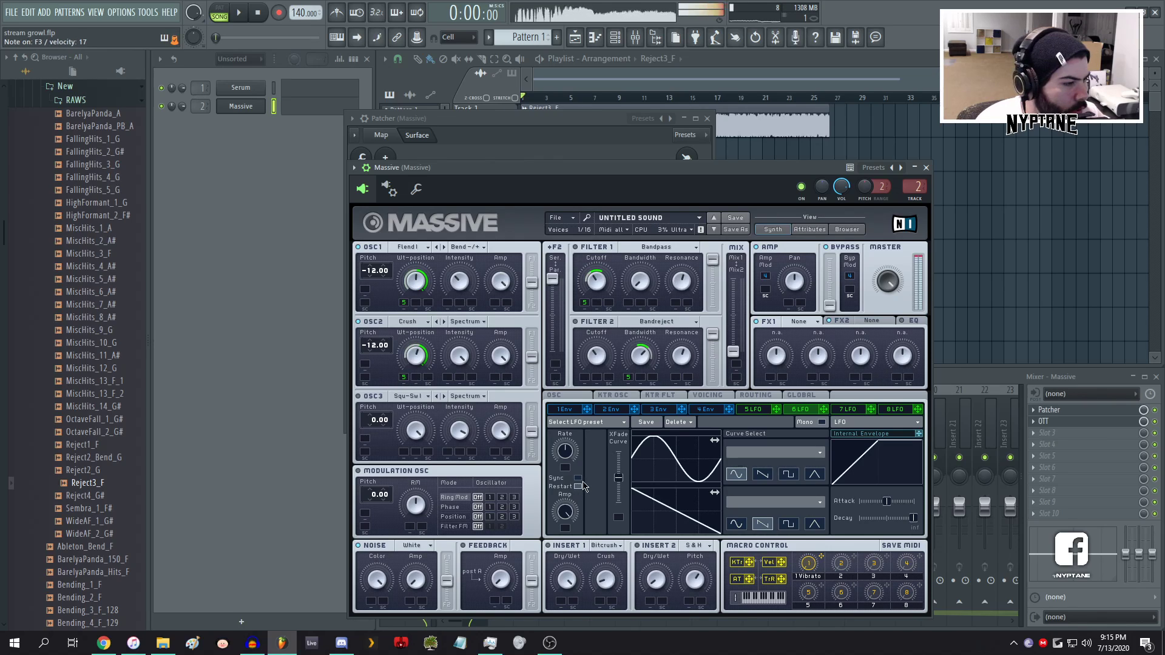
drag(620, 478, 619, 455)
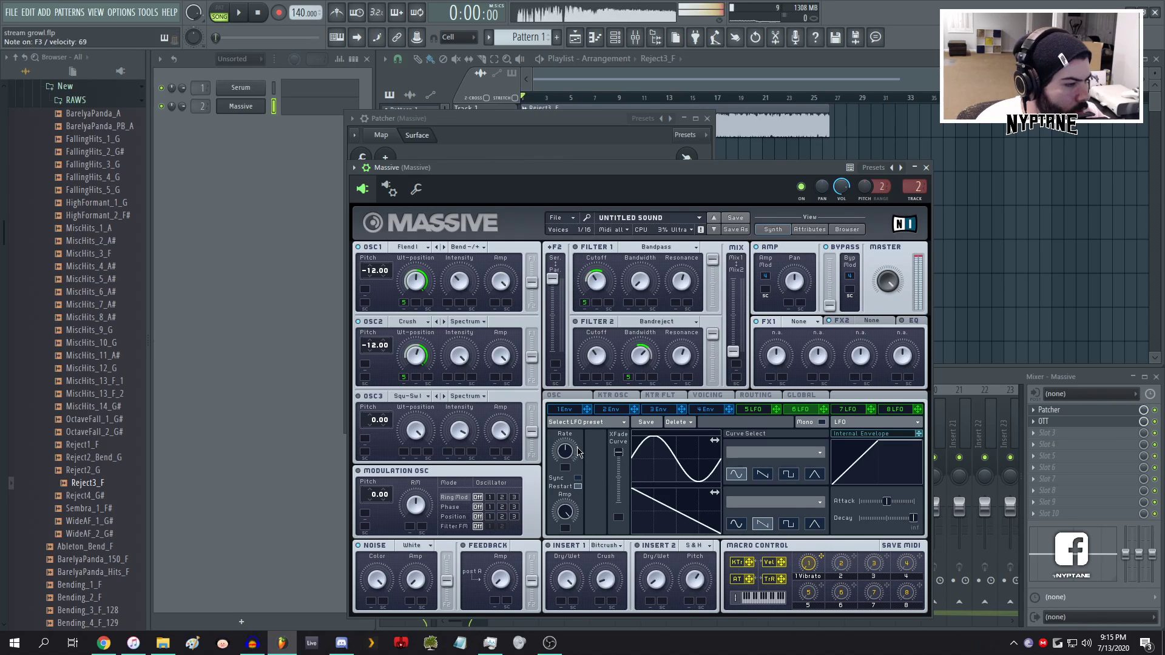
click(577, 478)
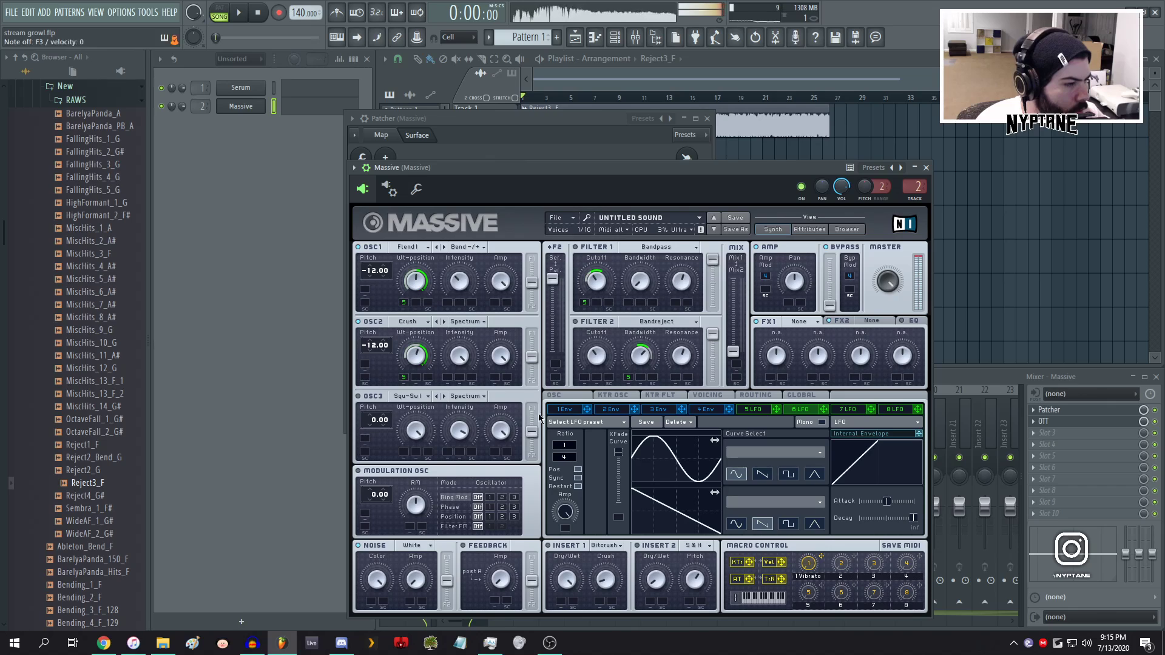
- Lower OSC1's Amp and switch OSC2 to the Hanga wavetable
drag(502, 283, 496, 399)
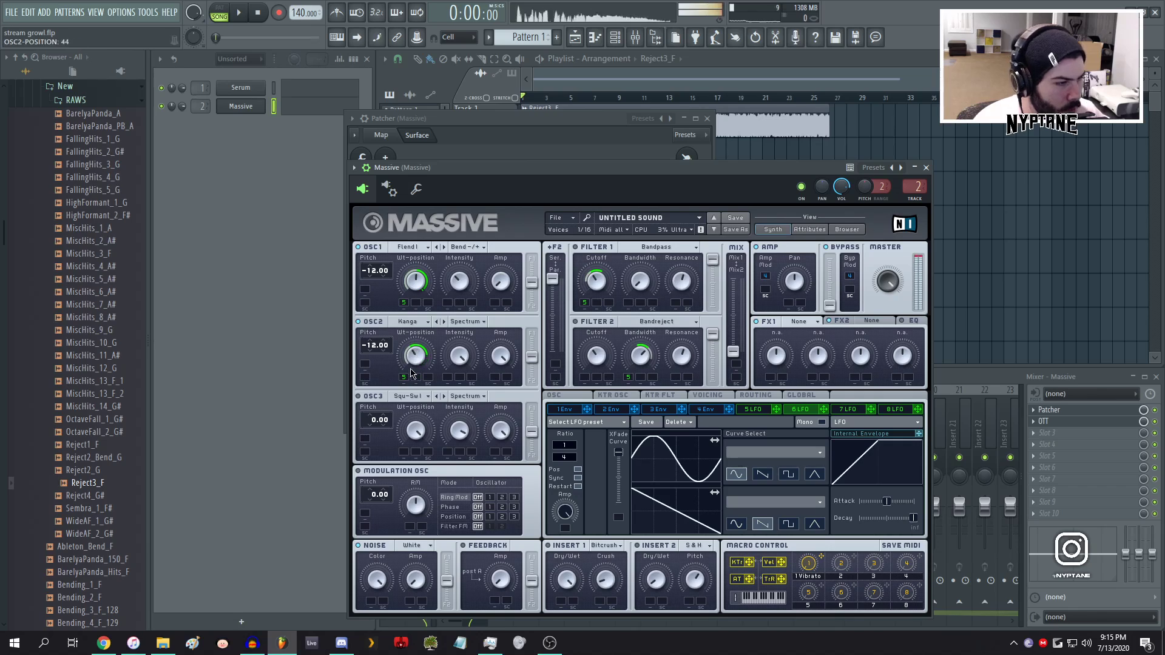
click(465, 322)
click(497, 359)
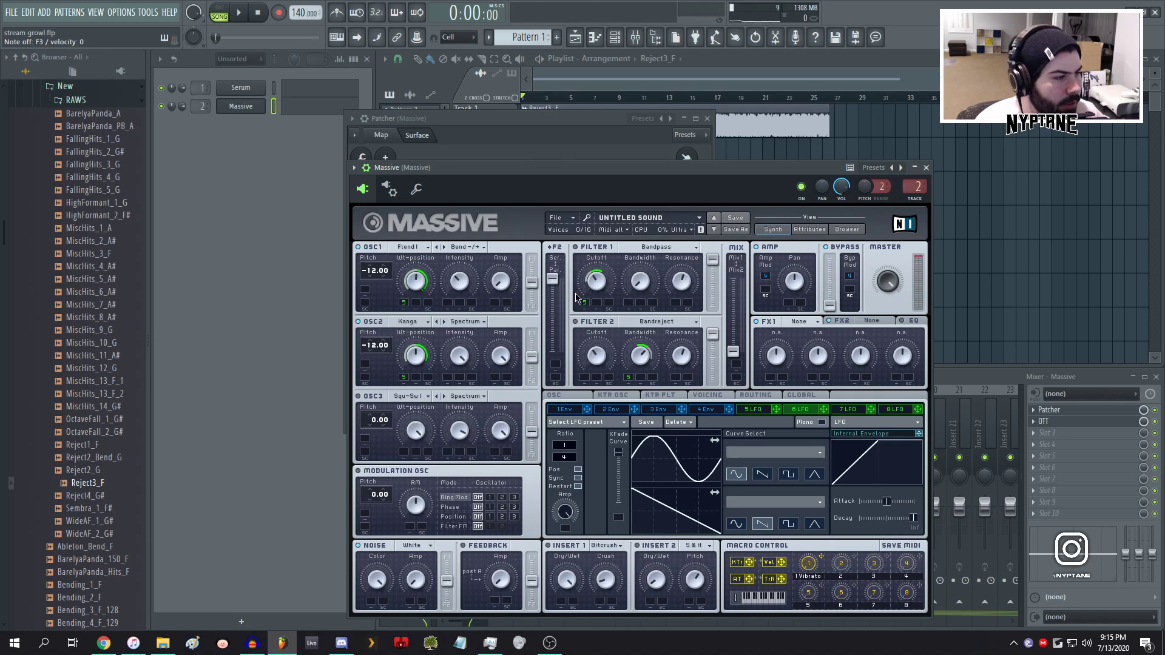
click(579, 247)
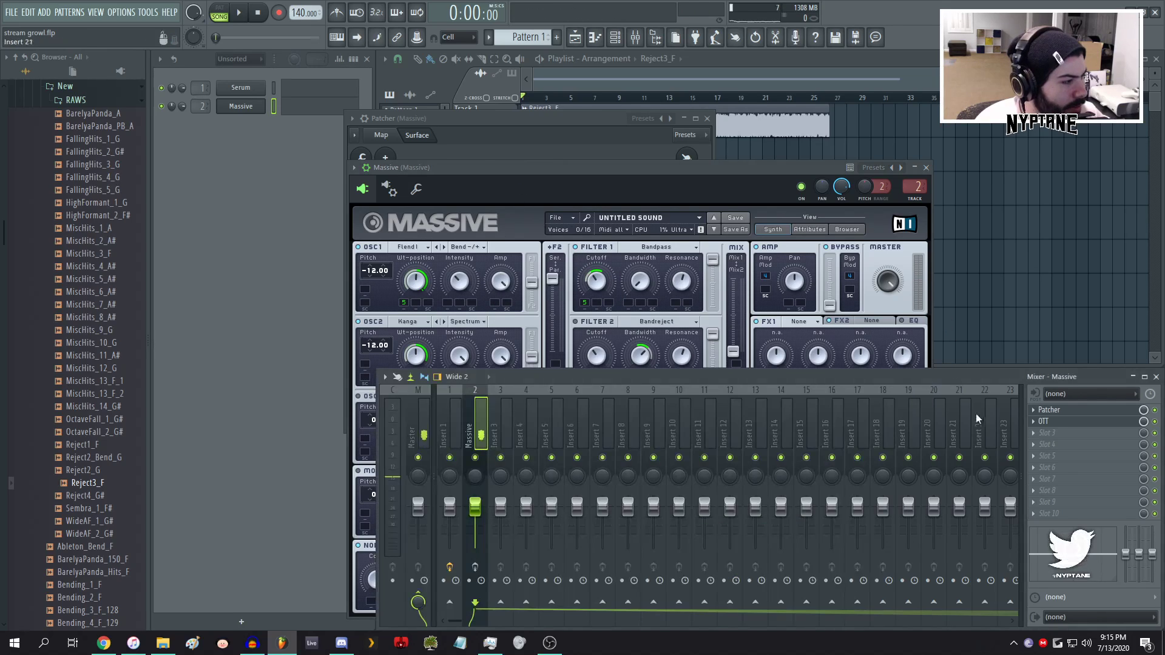
- Open Patcher on the Massive mixer track and adjust Knob 3 on its surface
click(976, 413)
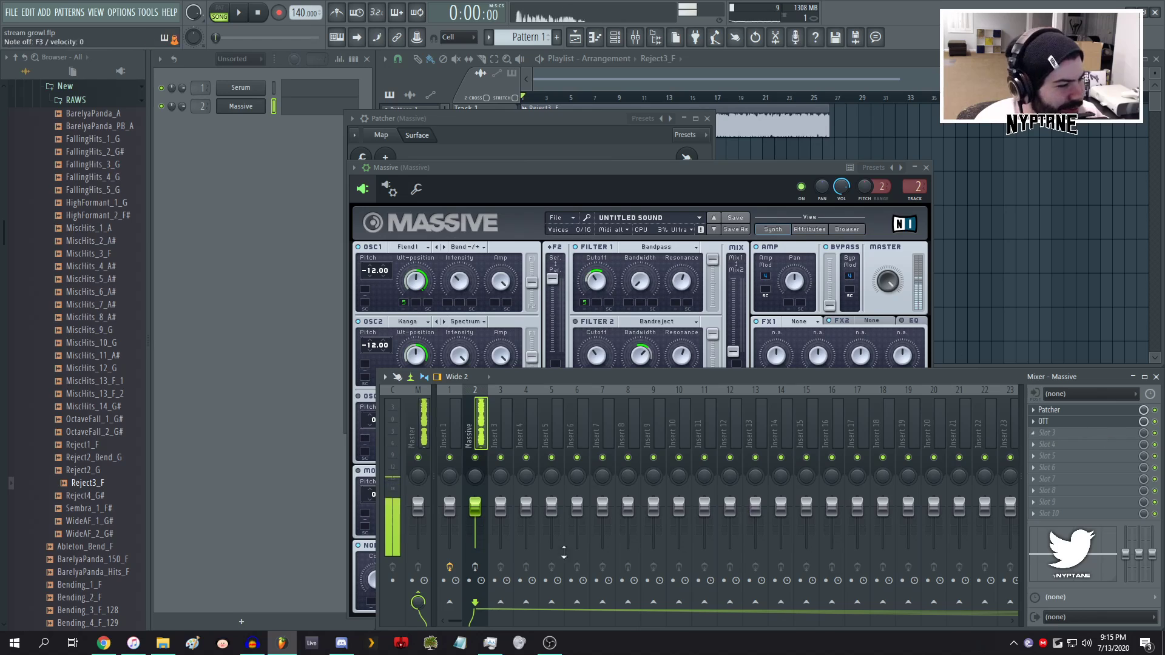
click(1066, 411)
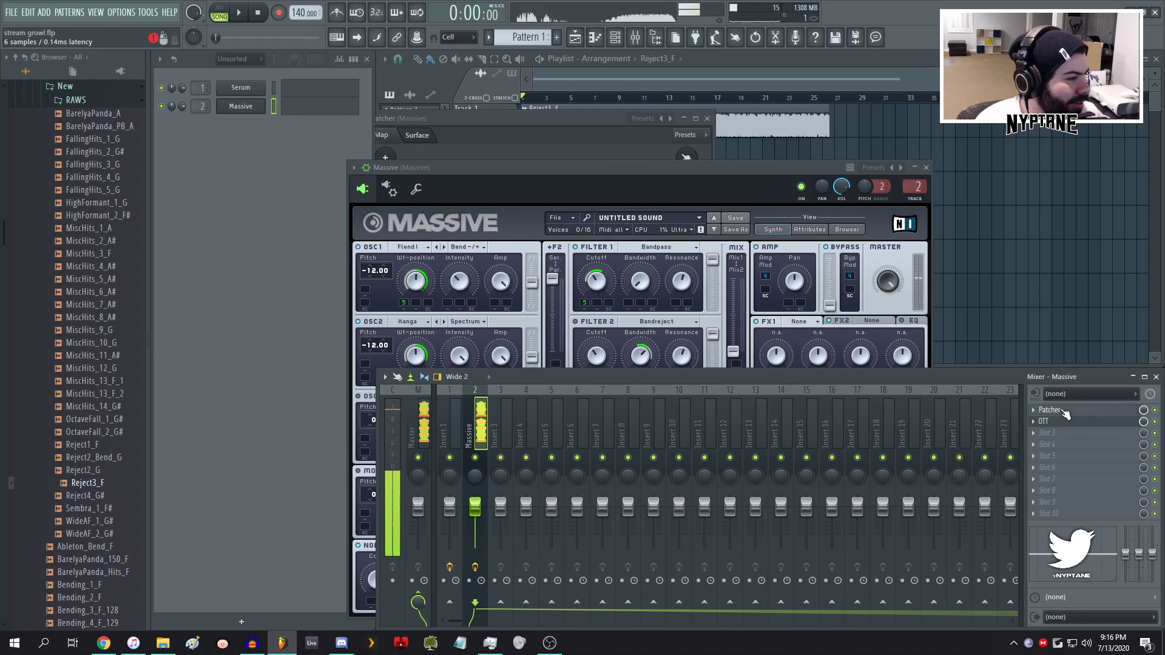
click(1061, 411)
drag(539, 288, 539, 254)
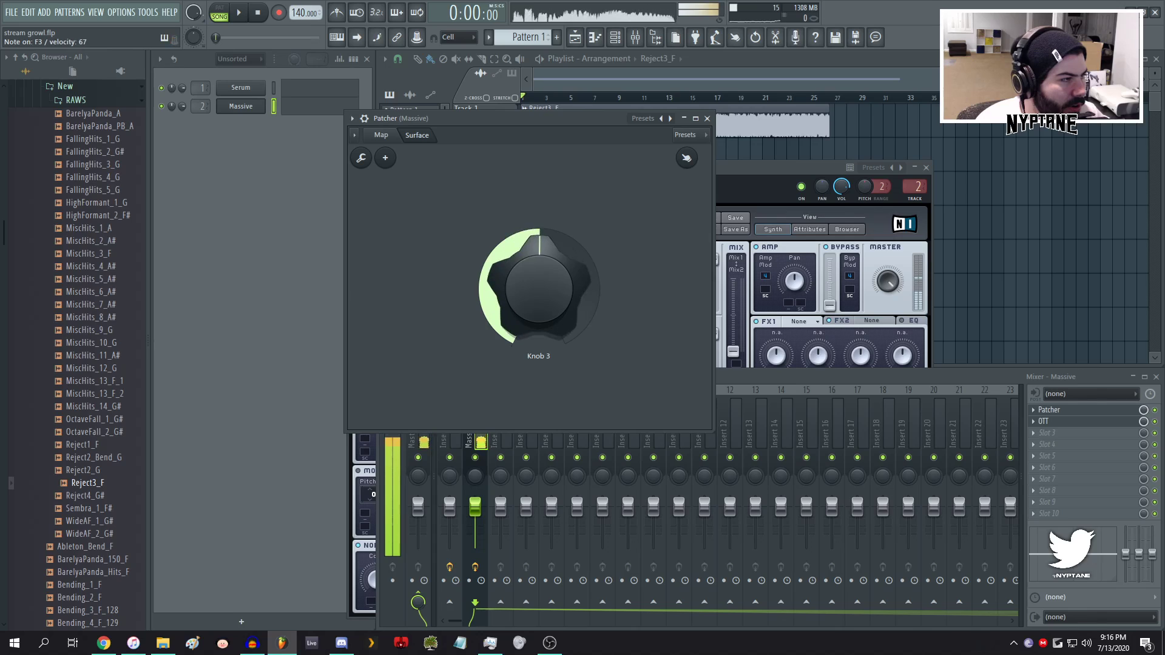
- Examine the Patcher map's effect chain, checking the FabFilter Saturn and Volcano 2 settings
click(381, 134)
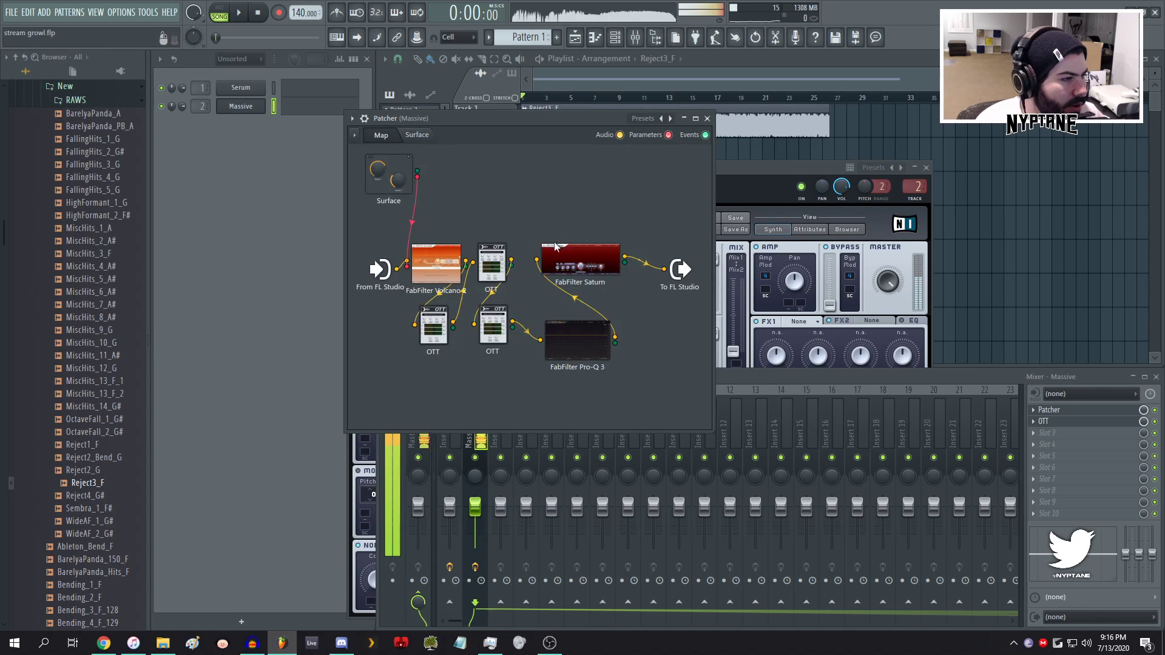
click(570, 261)
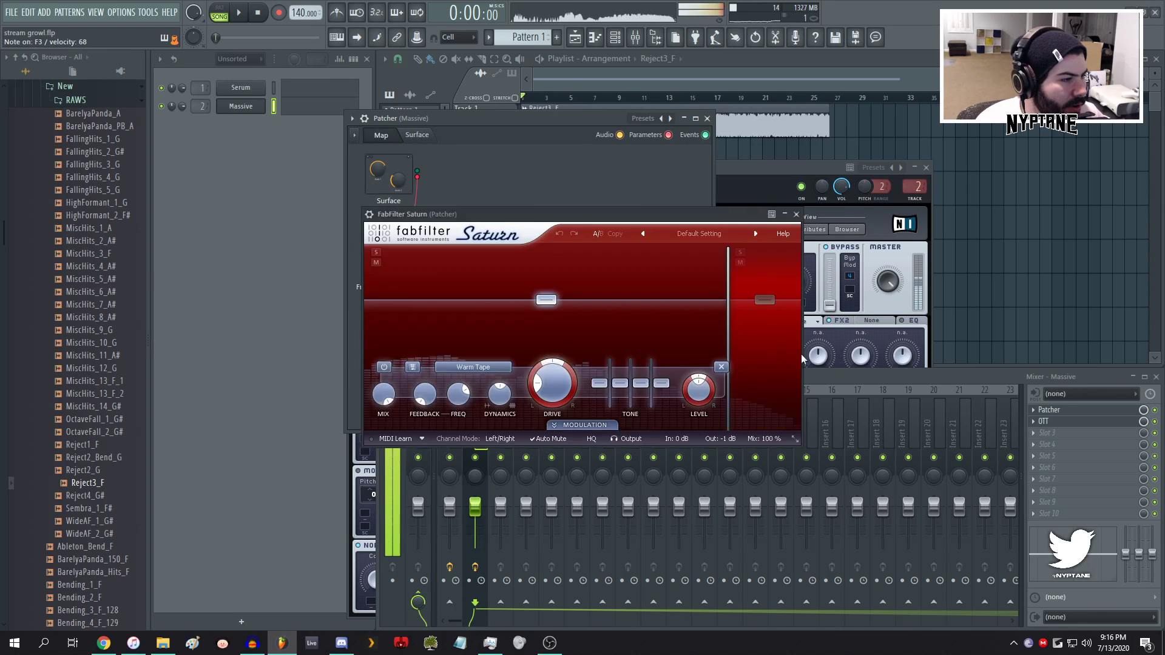
click(797, 215)
click(444, 272)
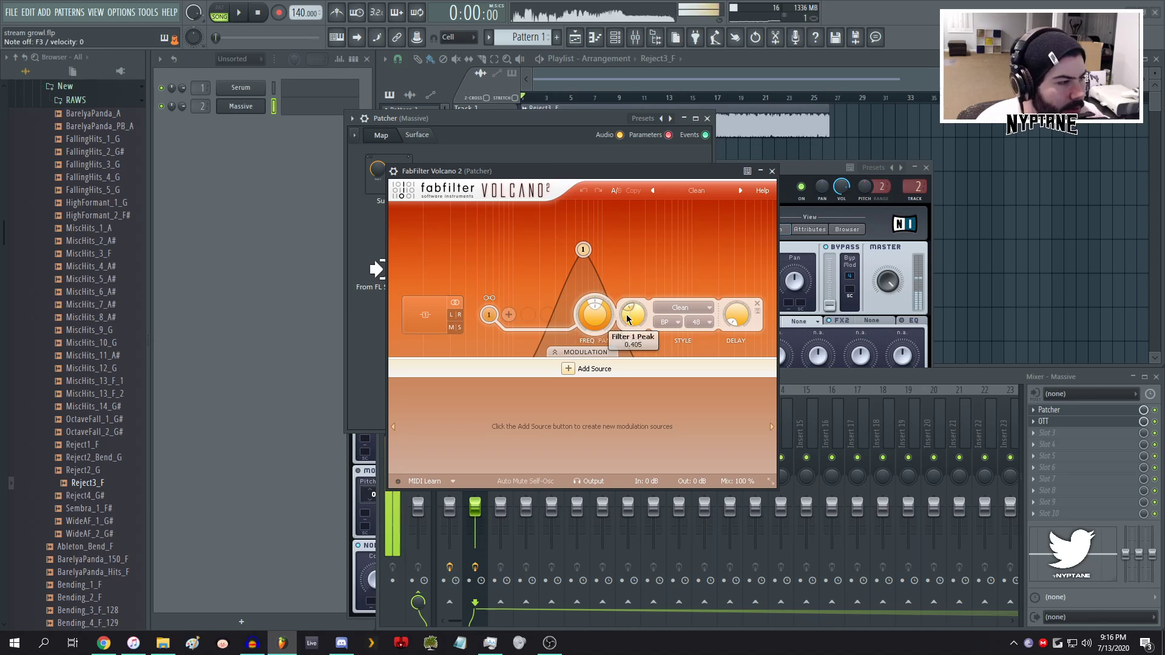
click(772, 170)
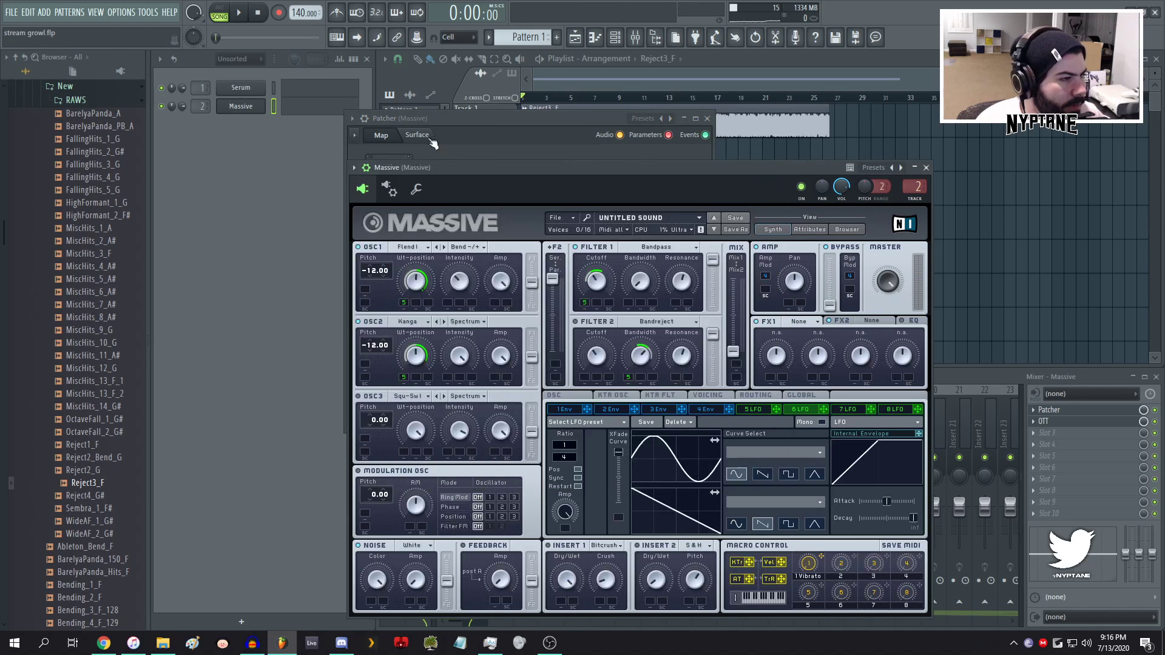
- Adjust Knob 3 on the Patcher surface and close the Patcher and Massive windows
click(417, 135)
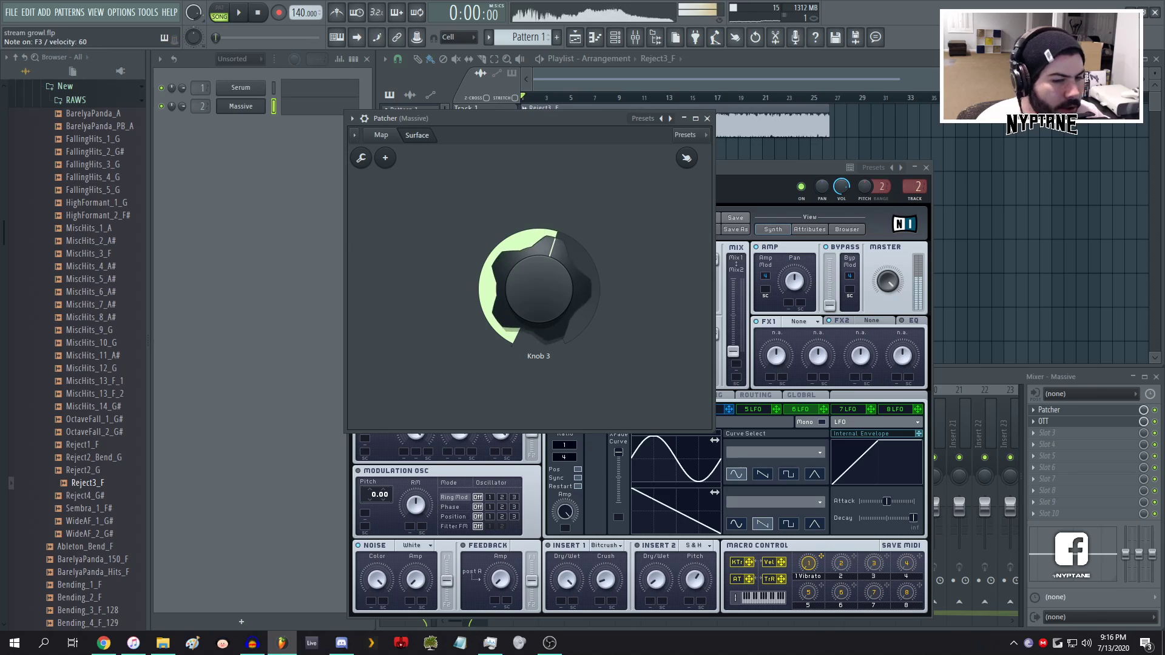
click(707, 118)
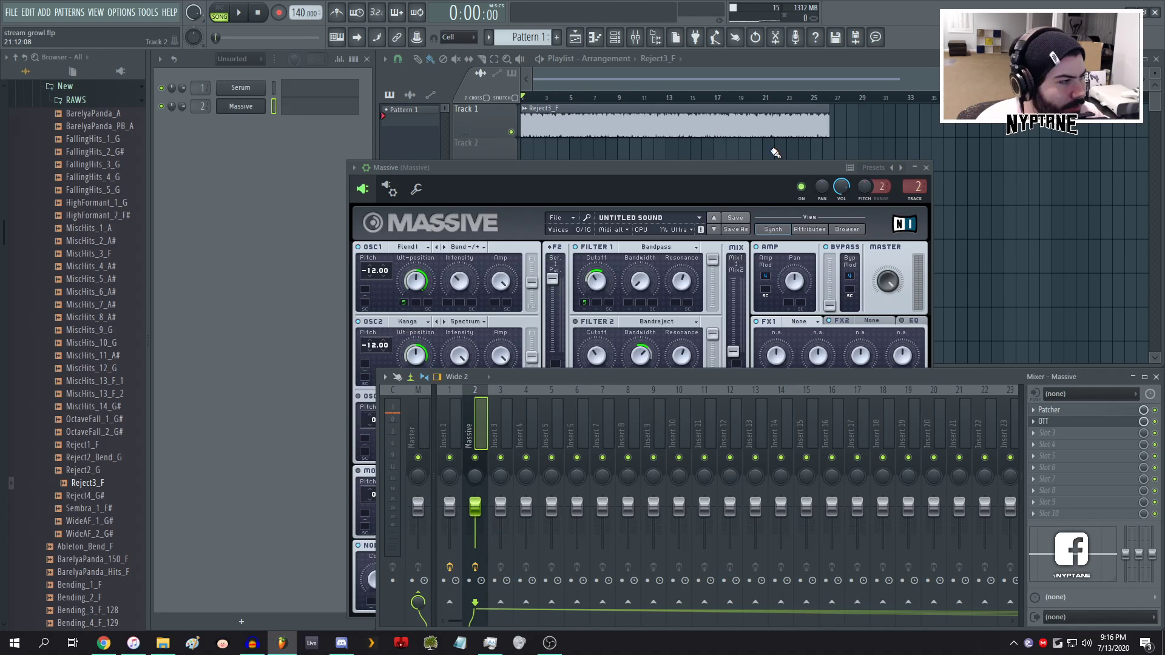
click(926, 168)
- Select the Serum channel, close the OTT window and review the Serum patch while auditioning it
click(274, 88)
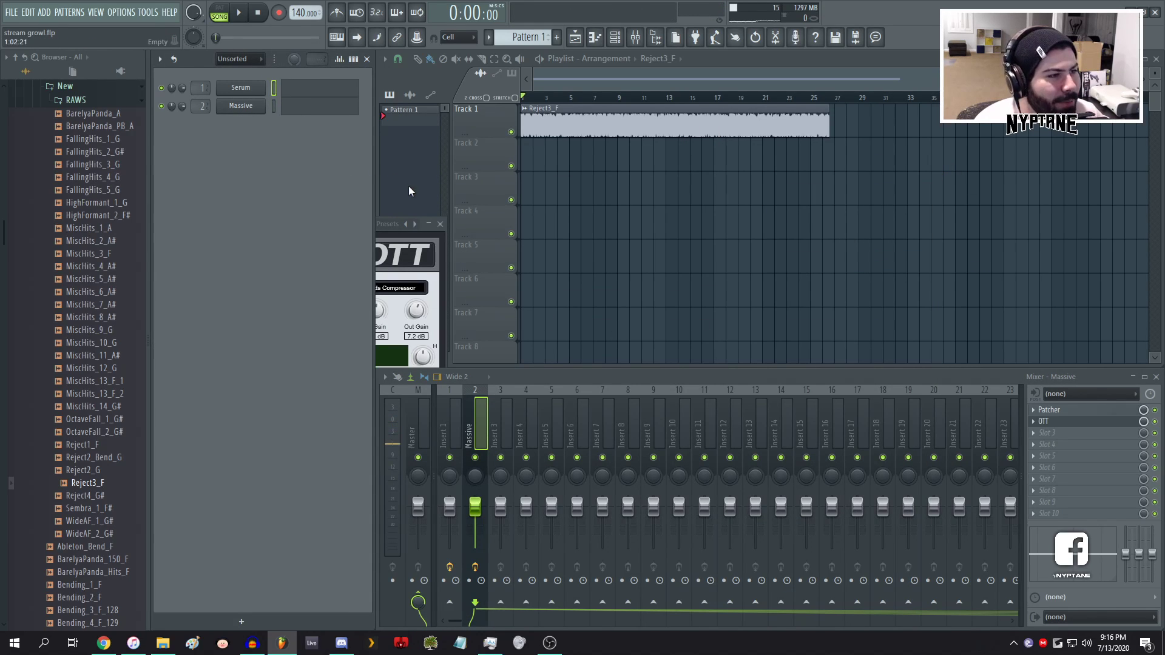
click(440, 224)
click(233, 97)
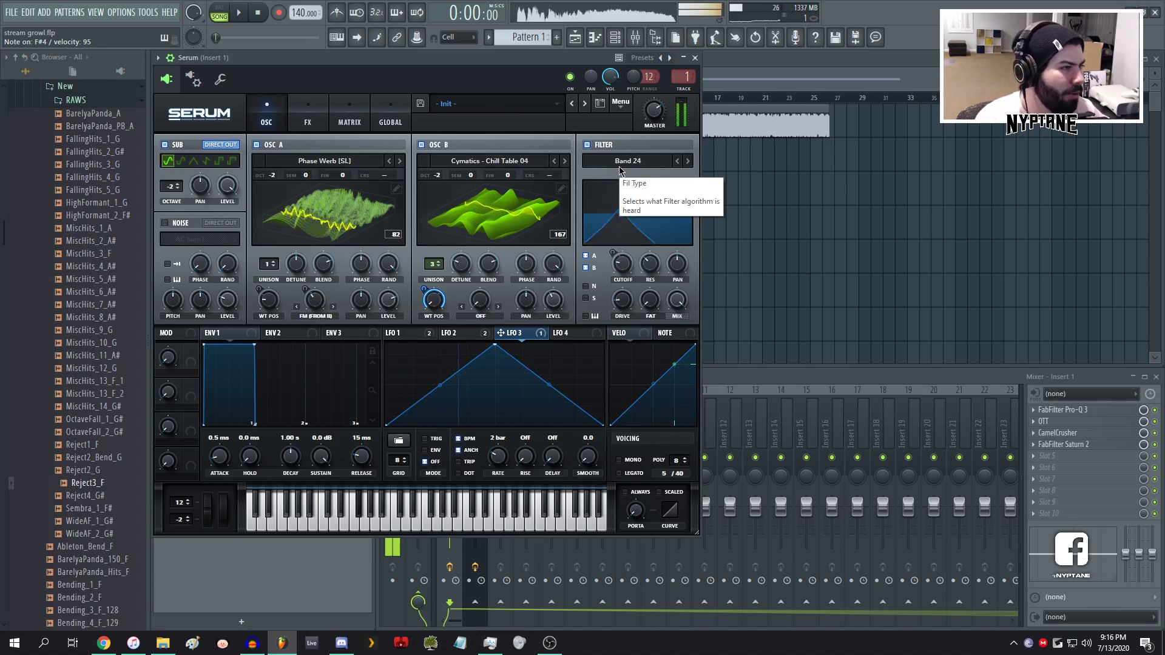
click(695, 58)
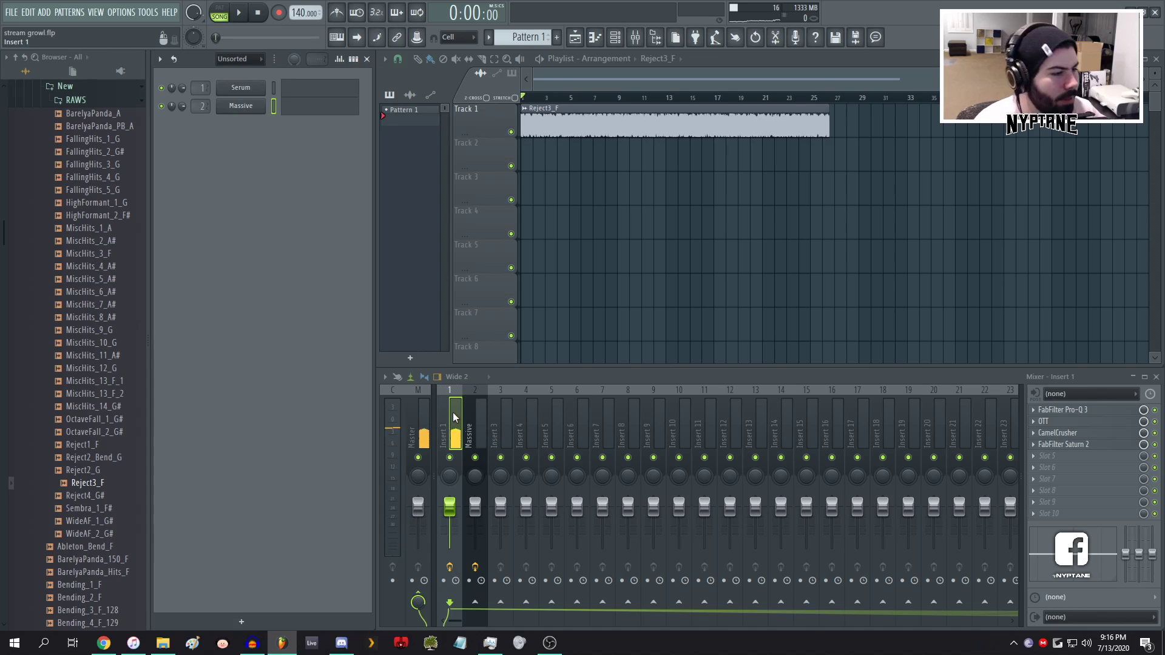
- Reopen Patcher on the Massive mixer track, tweak Knob 3 while auditioning and close it
click(478, 416)
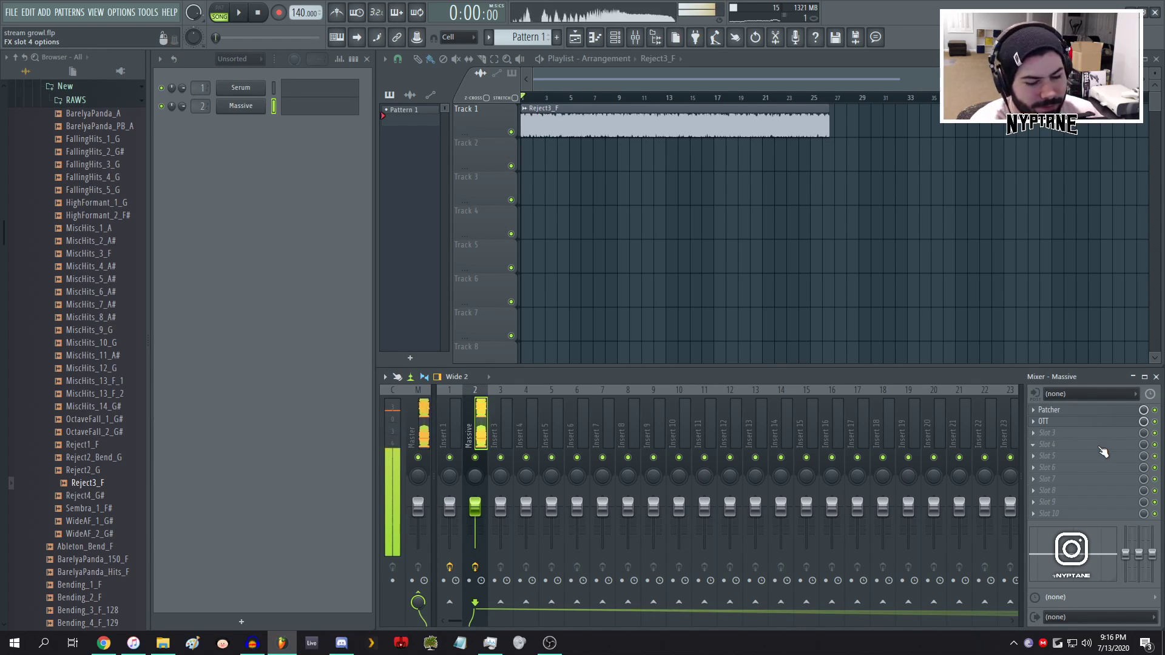
click(1080, 410)
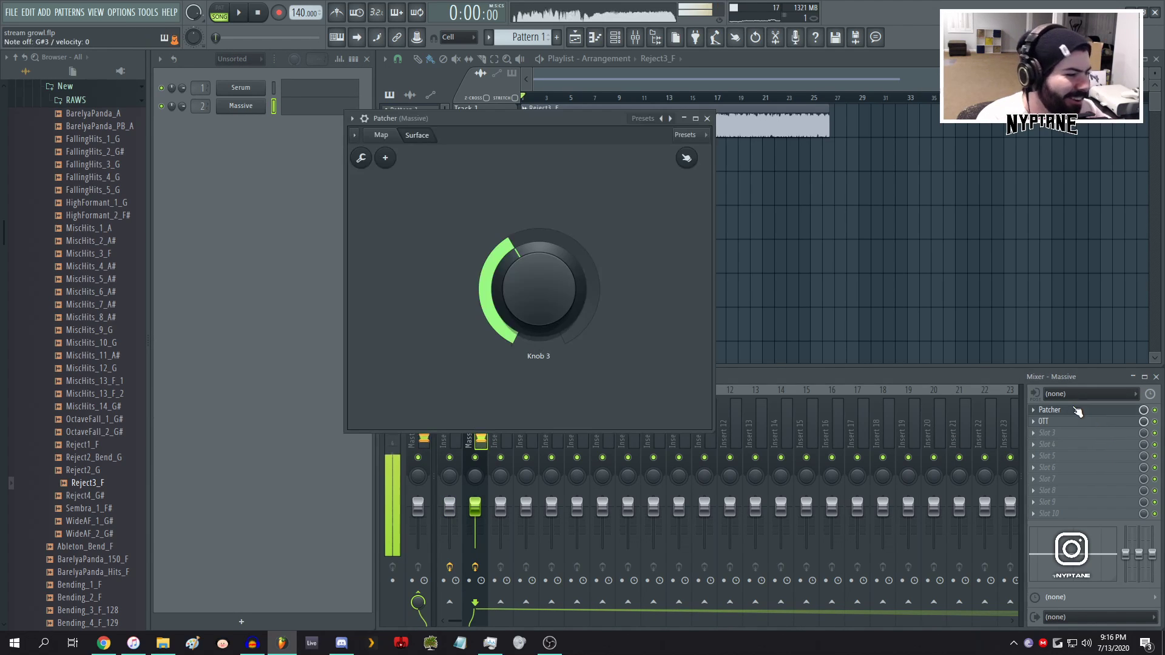
drag(551, 314, 551, 292)
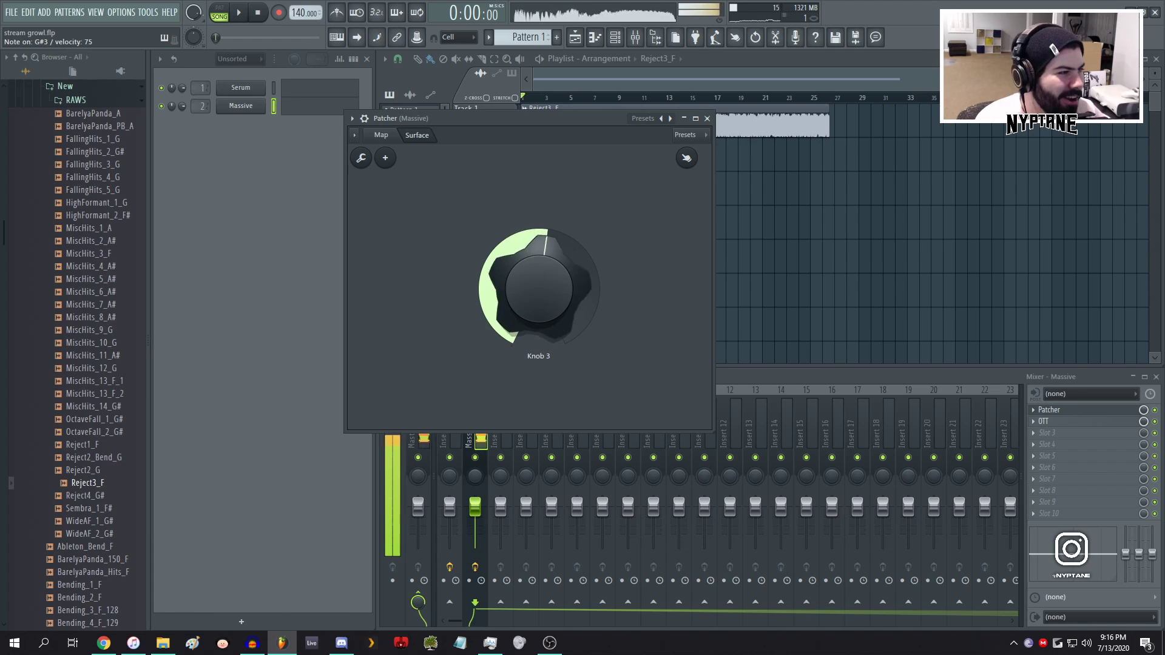
click(707, 119)
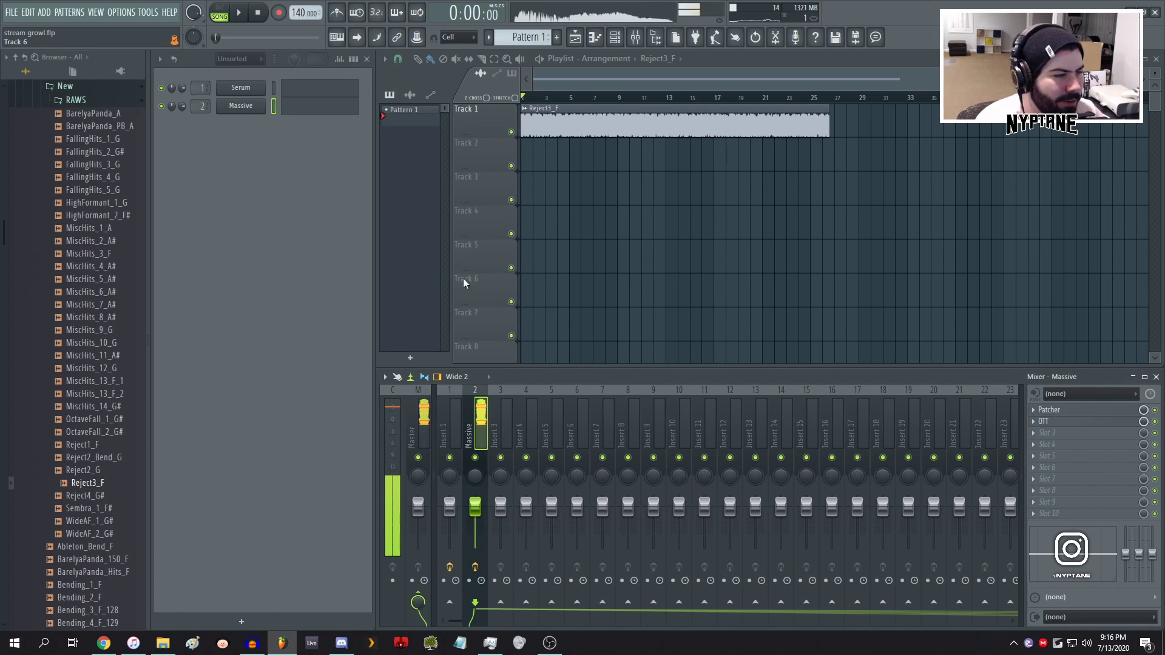
- Select the Serum channel, close its piano roll and select the Master mixer track
click(280, 88)
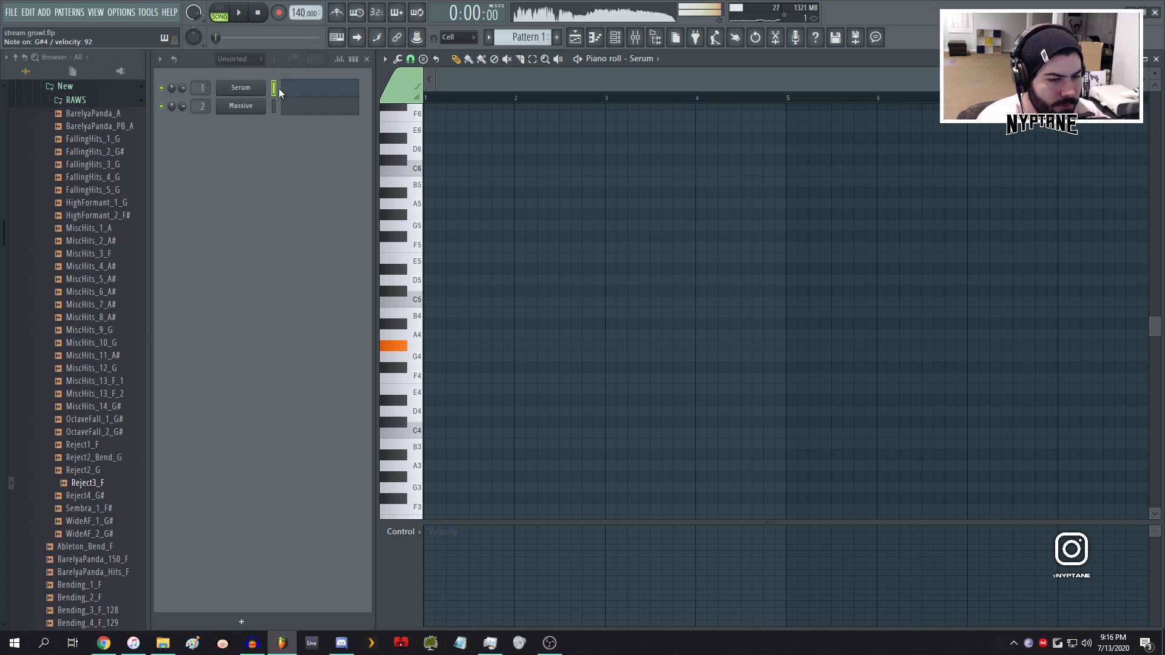
click(1157, 59)
click(417, 419)
- Save the project as a new version
click(11, 11)
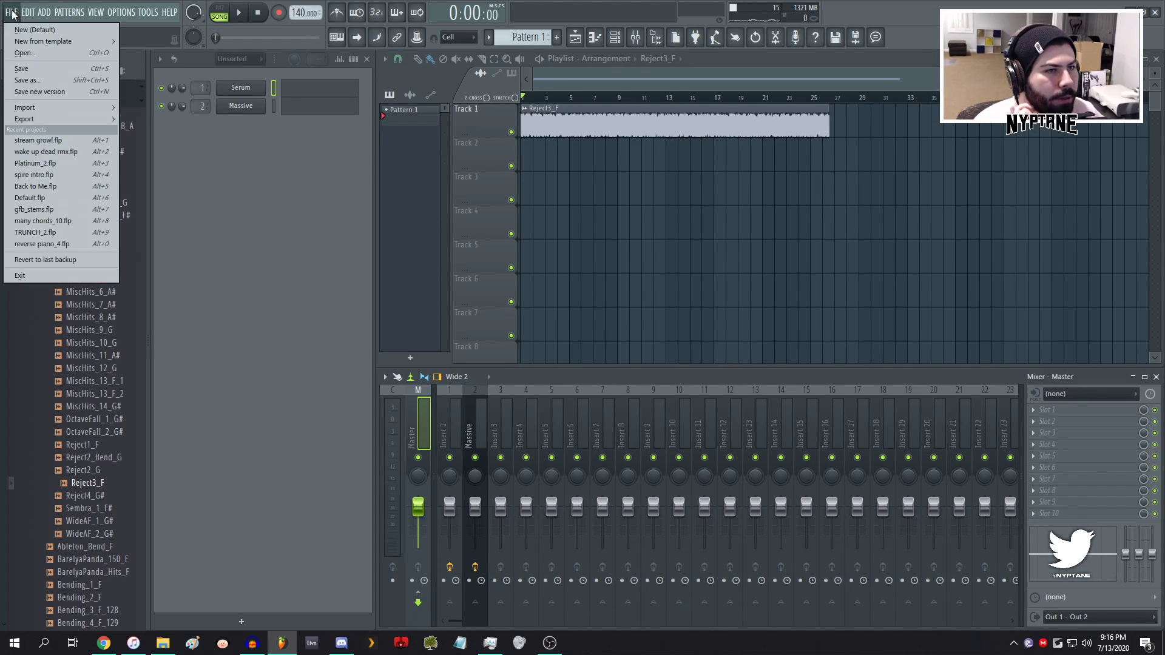
click(294, 214)
click(12, 13)
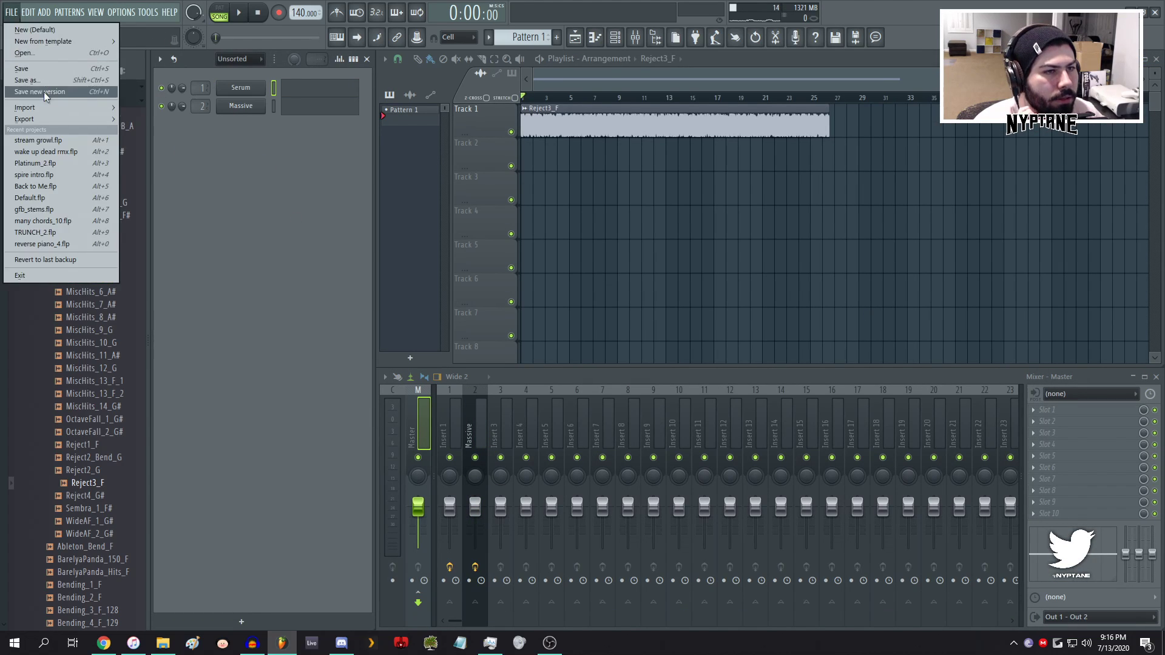
click(49, 93)
- Start a new project from the Default template
click(12, 12)
mouse_move(32, 43)
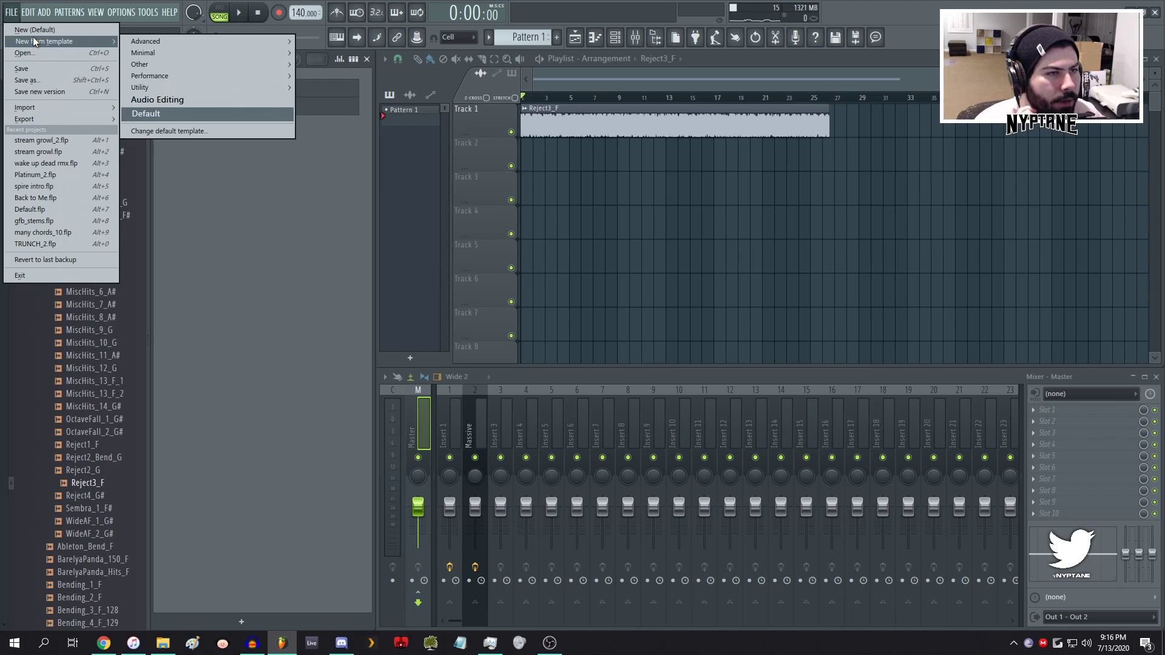
click(140, 112)
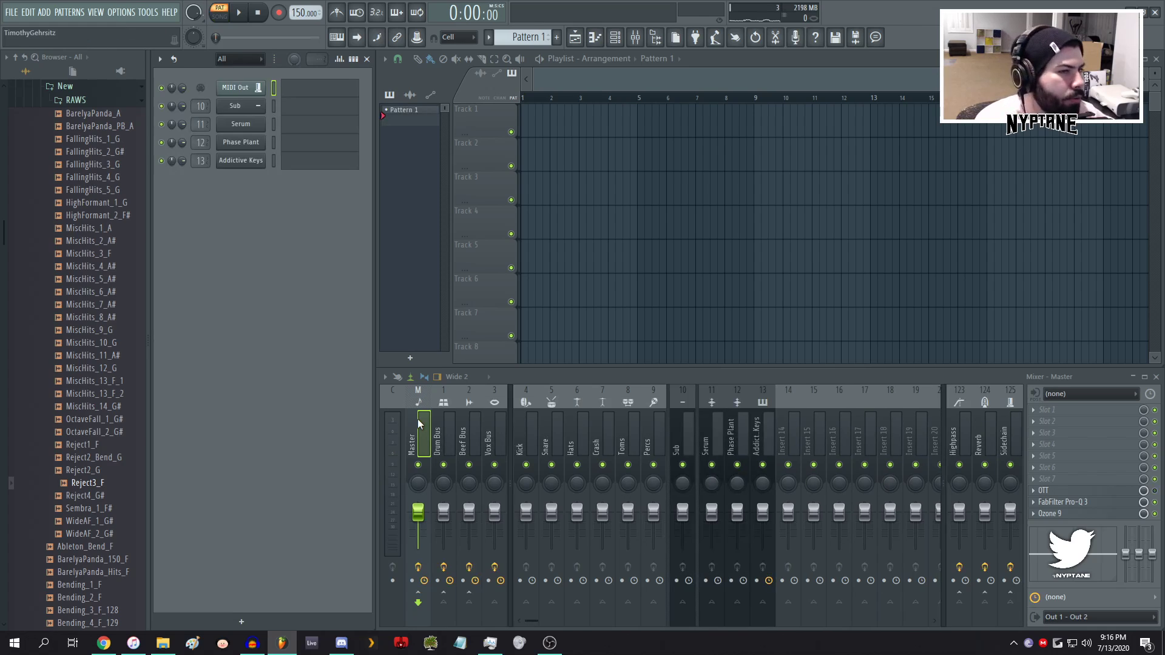
- Examine the effect slots on the Drum Bus, Beef Bus, Vox Bus and Kick mixer tracks
click(472, 427)
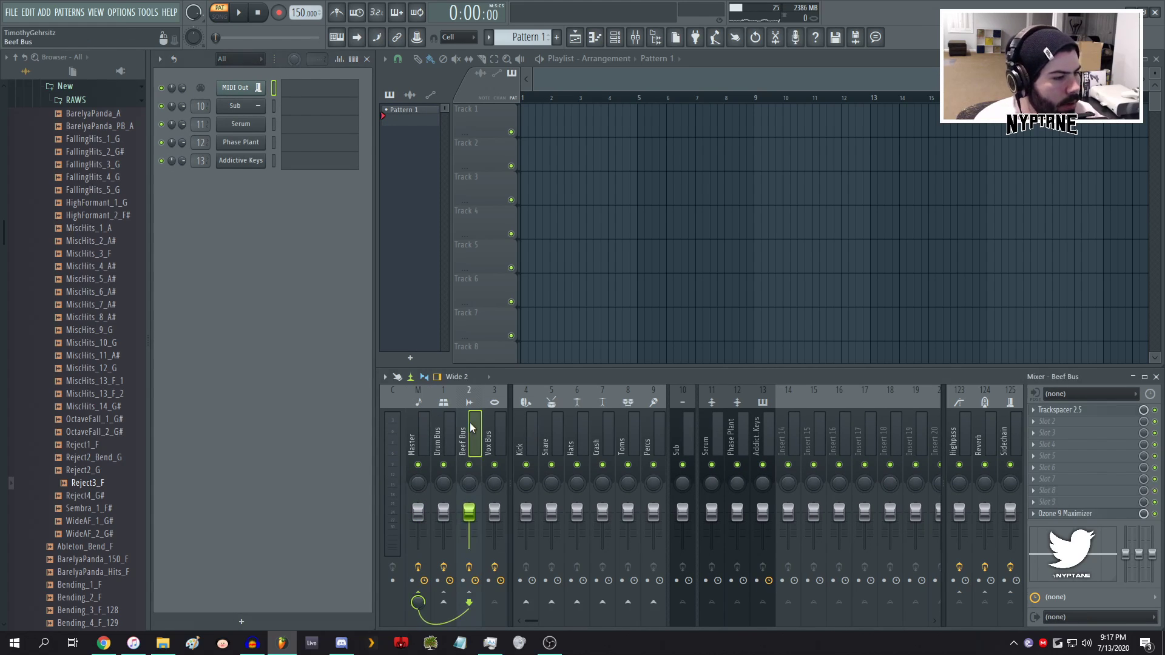
click(496, 428)
click(452, 428)
click(467, 431)
click(496, 433)
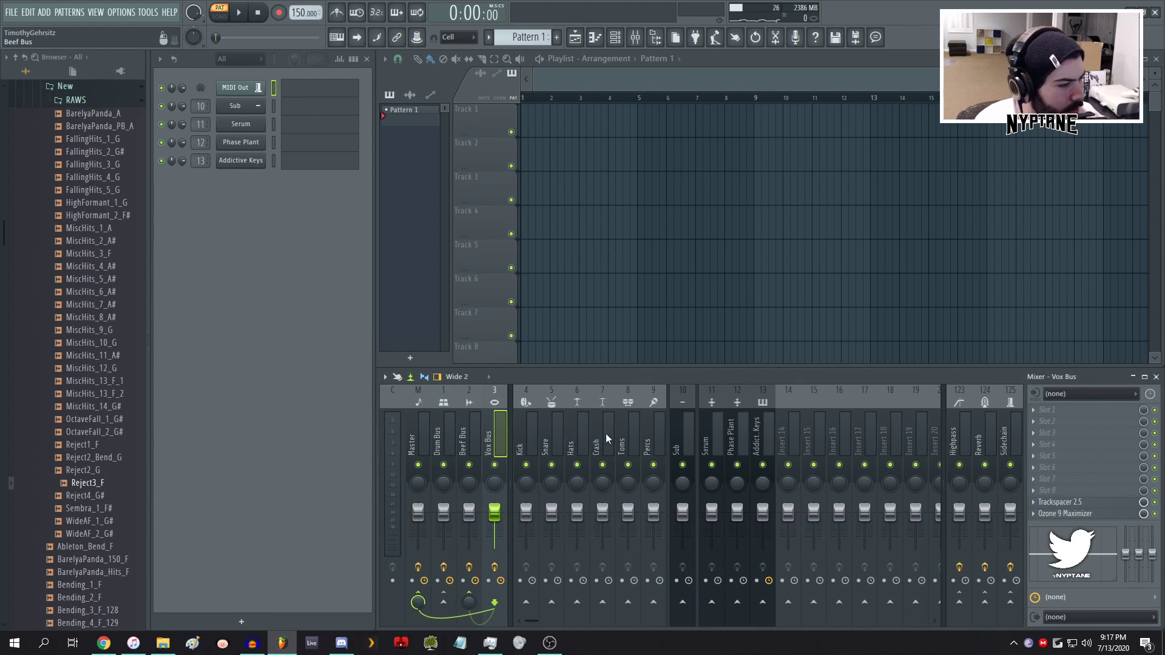
click(523, 430)
click(497, 428)
click(468, 431)
click(487, 430)
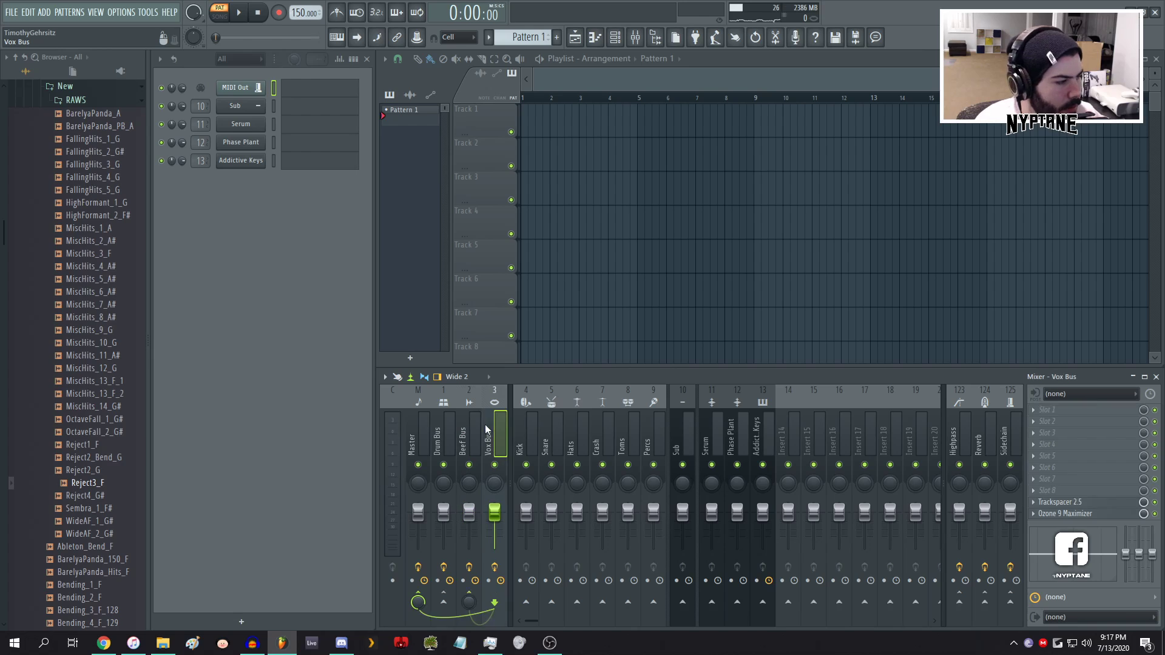
- Set the Depth of the Master track's OTT to 17 % and close the plugin
click(423, 432)
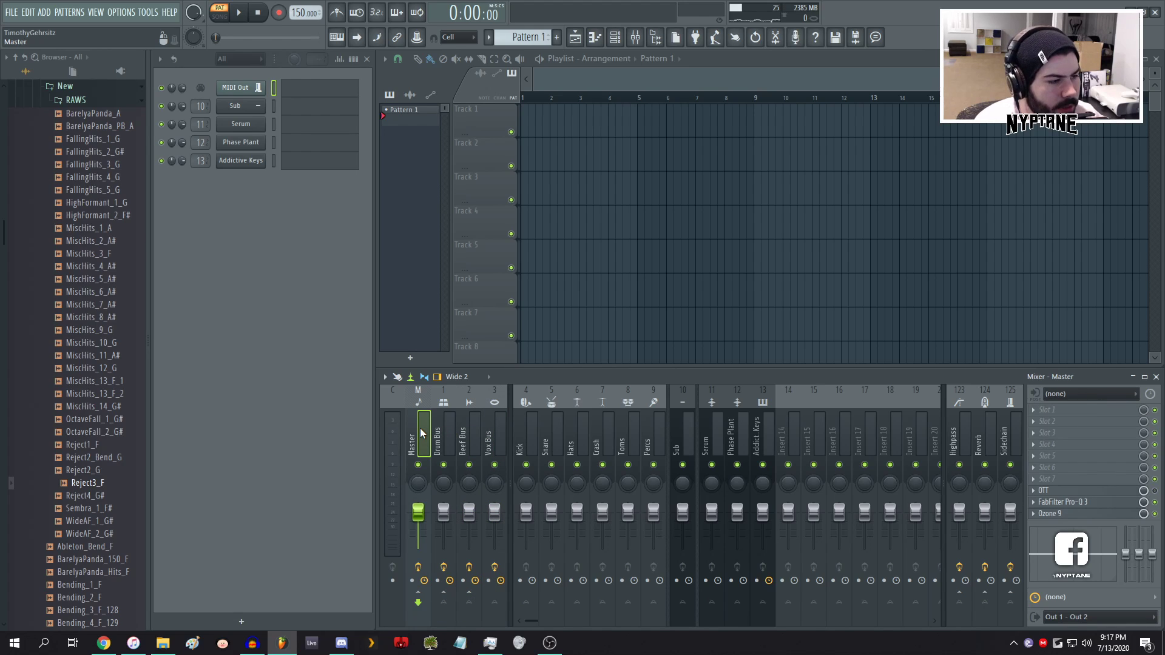
click(1059, 490)
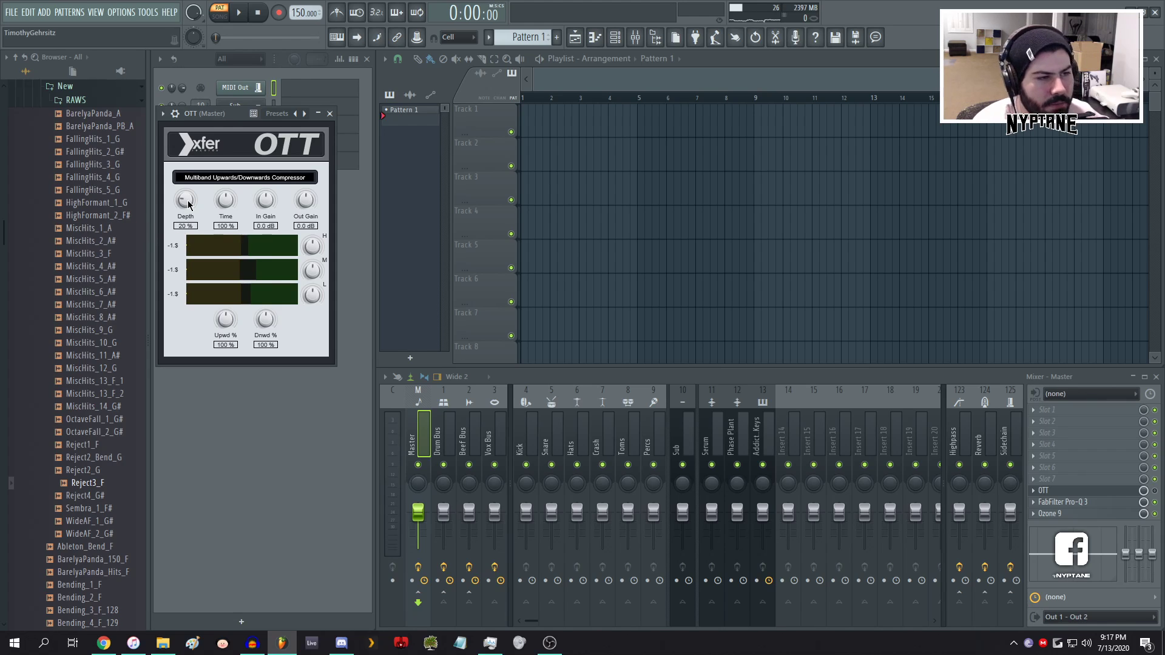
mouse_move(188, 205)
mouse_down()
mouse_move(185, 195)
mouse_move(189, 205)
mouse_up()
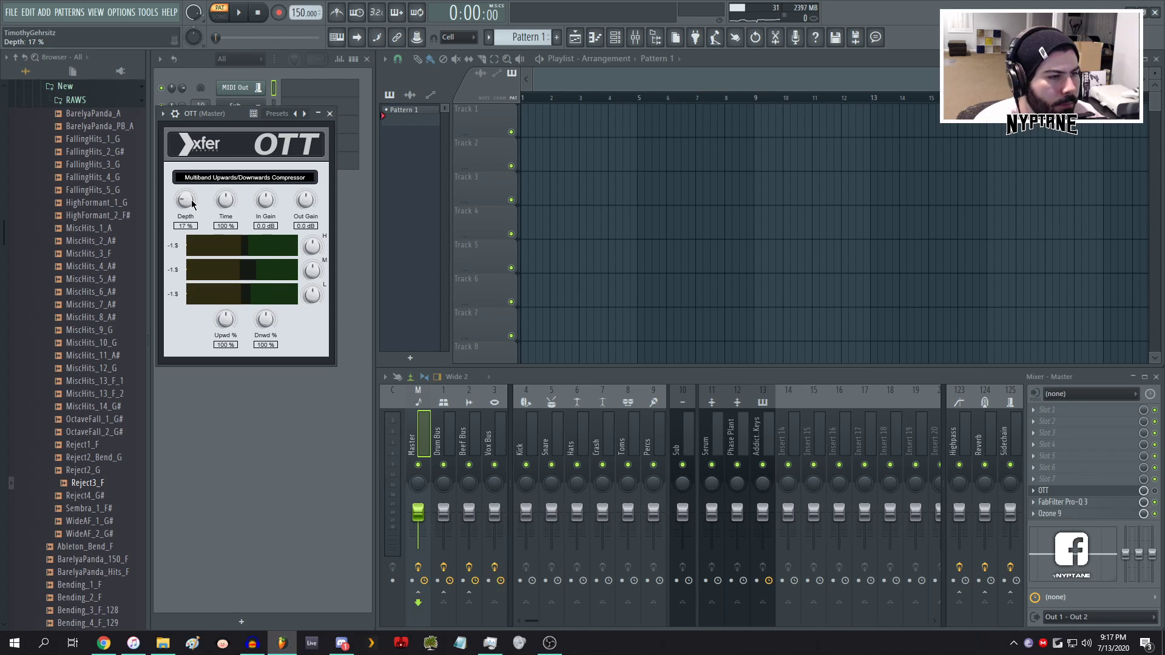
click(329, 114)
- Look at the Master track's FabFilter Pro-Q 3, and add a Match EQ module to its Ozone 9
click(1063, 502)
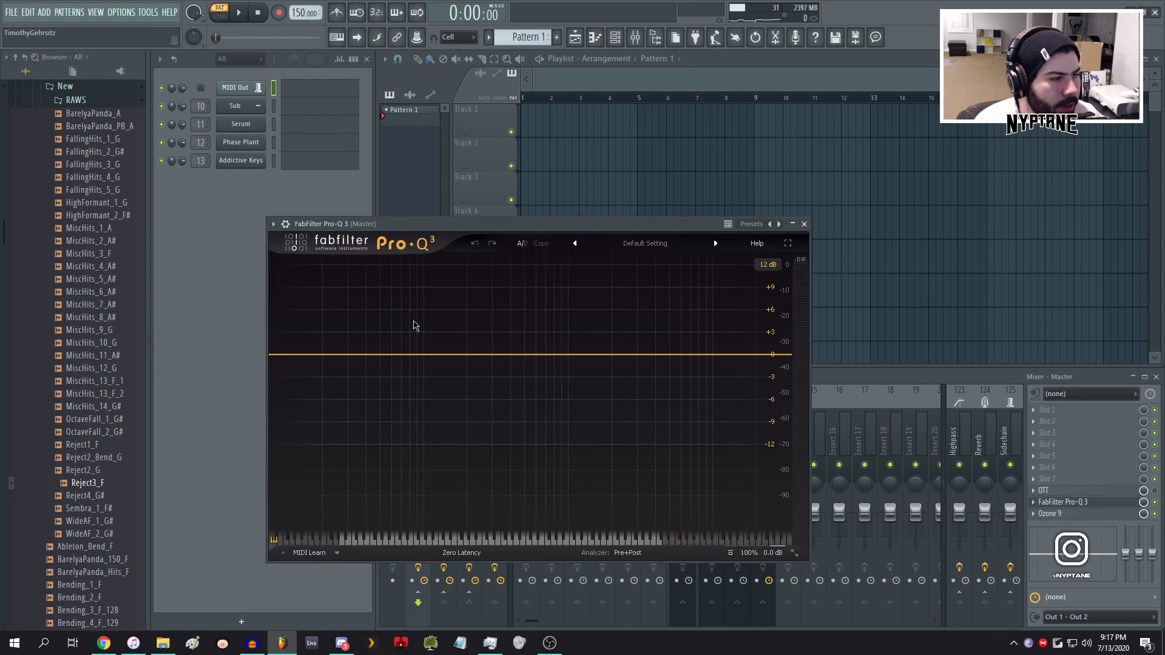
click(805, 224)
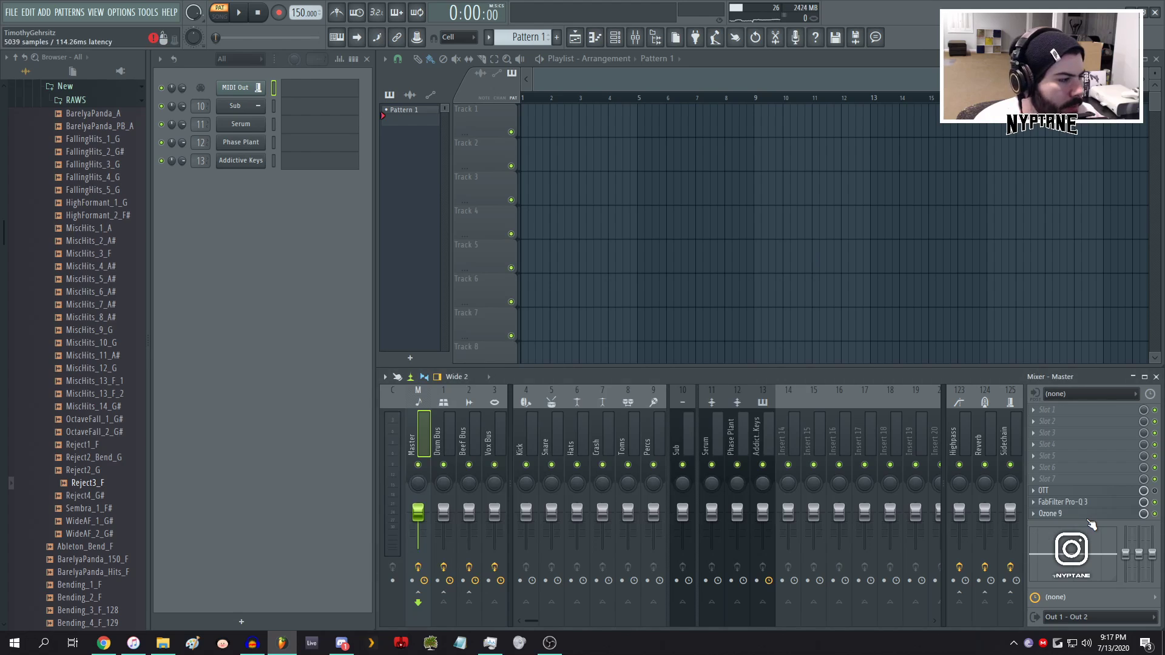
click(1050, 514)
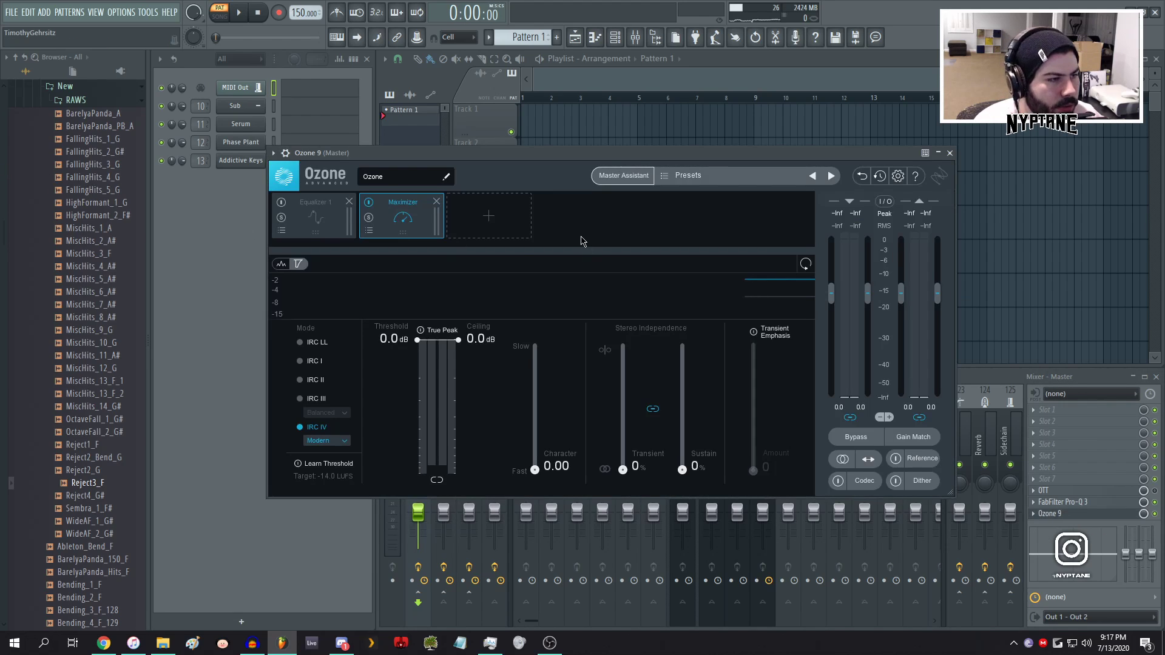
drag(388, 152, 327, 152)
click(427, 215)
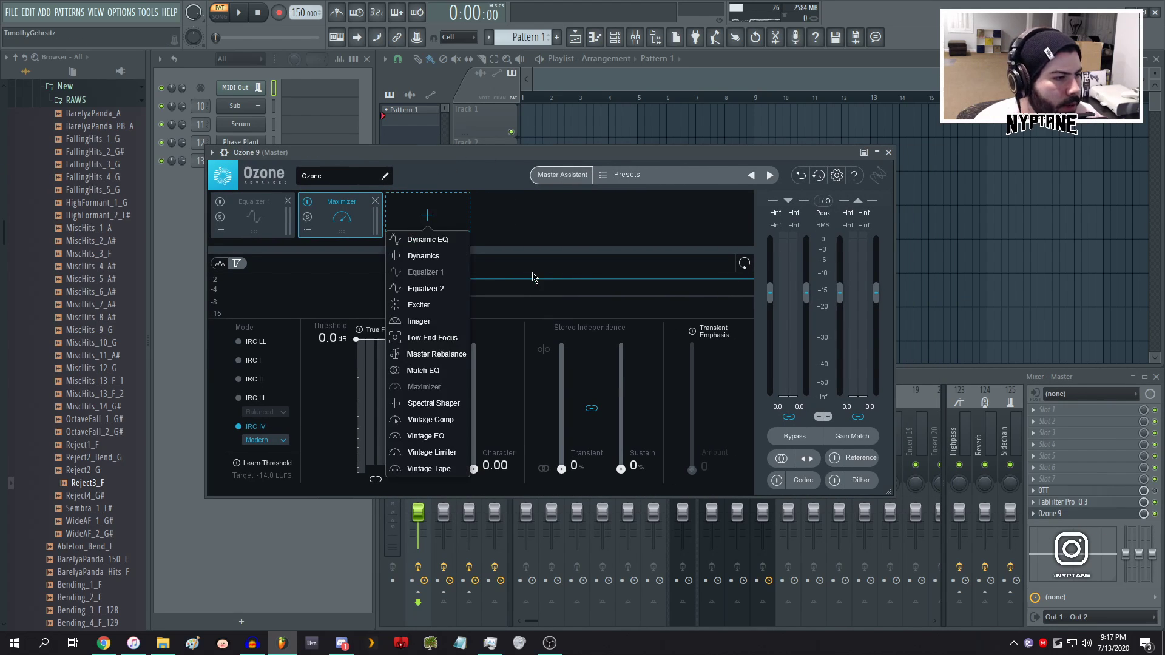
click(441, 371)
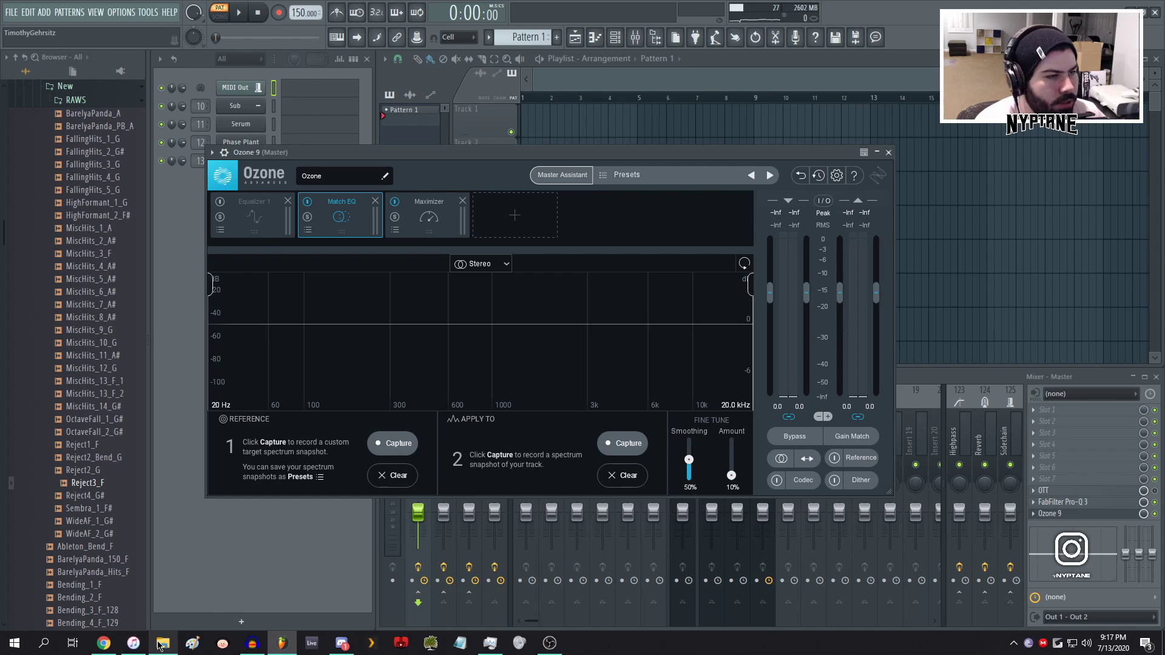
- Import the audio files Nyptane & Crow - Platinum onto Track 1 and Lost v6 FINAL onto Track 2 of the playlist
mouse_move(113, 648)
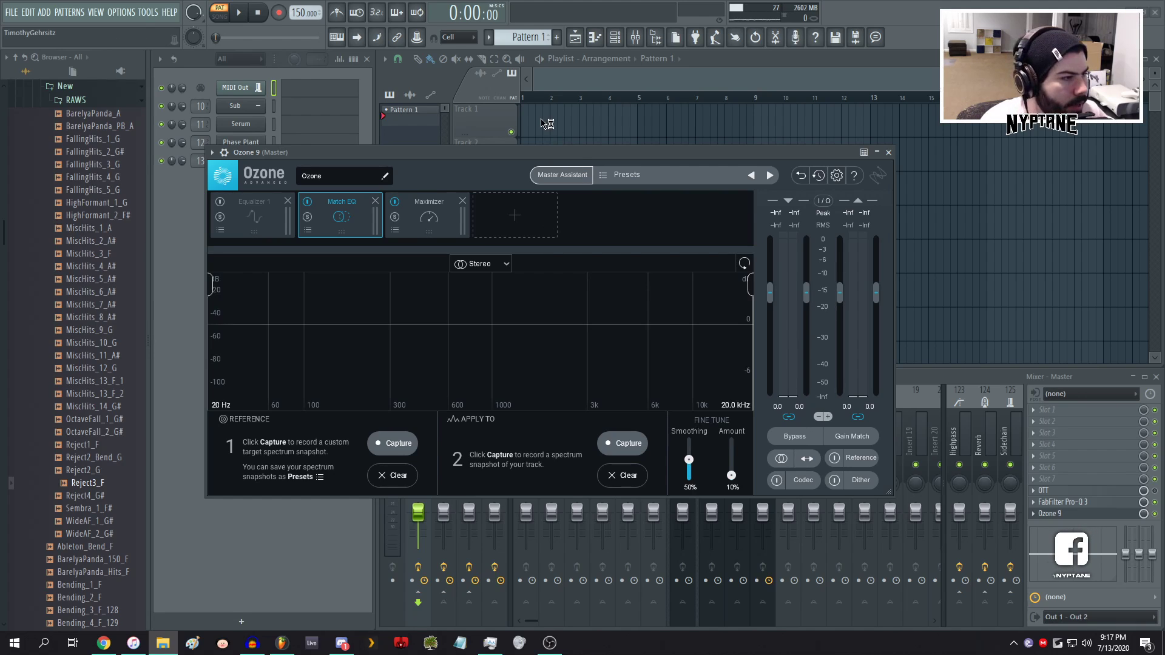
click(141, 7)
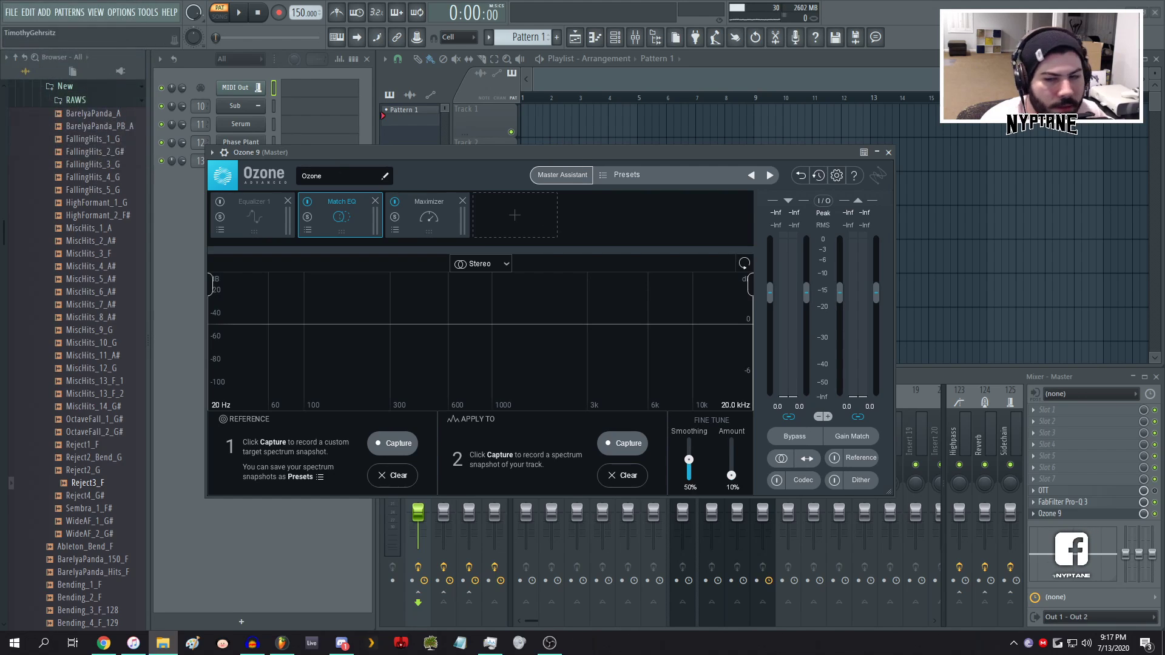
drag(515, 144, 641, 127)
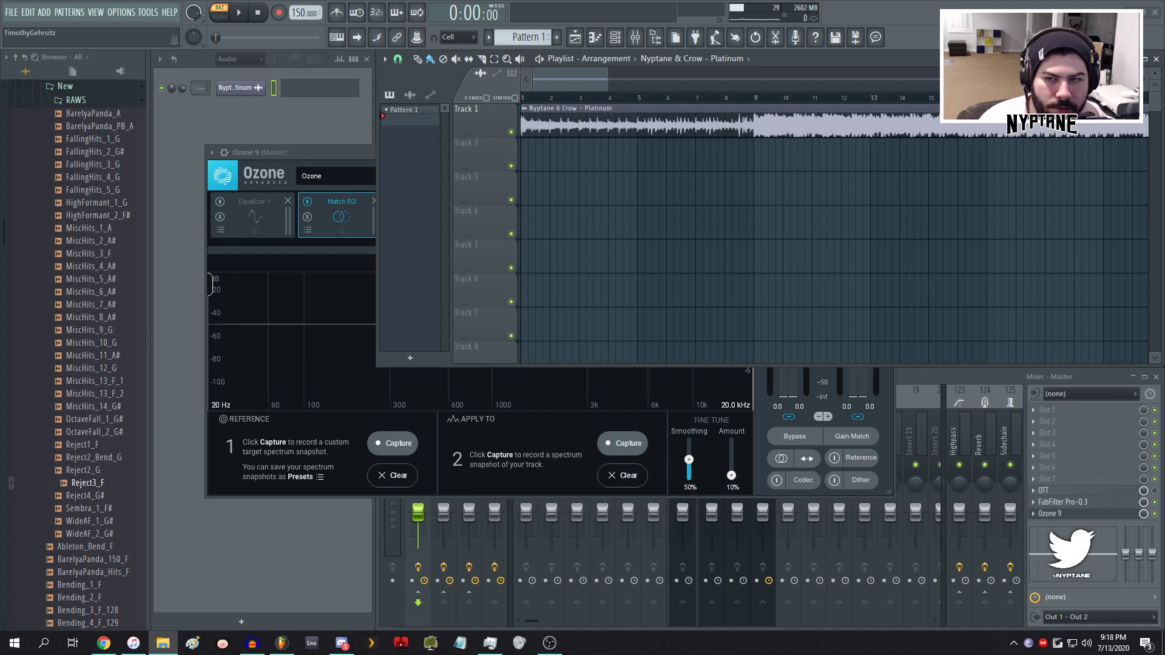
drag(1164, 157, 614, 153)
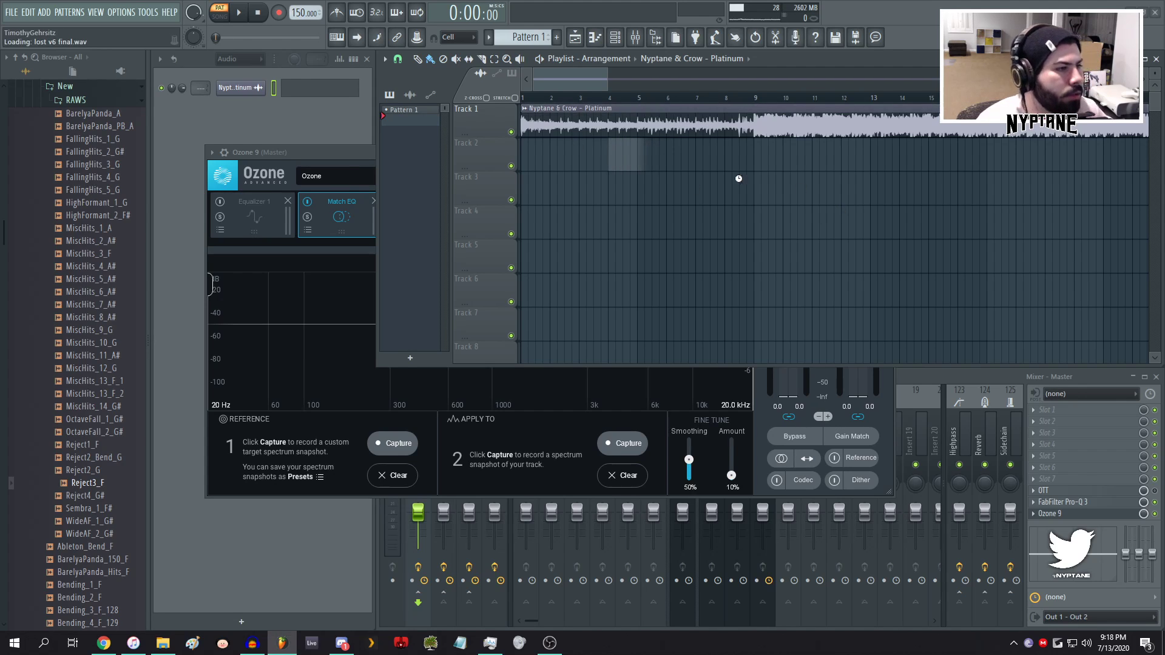
drag(703, 167, 615, 164)
- Solo Track 1, switch to song mode and play the Platinum clip from bar 49
scroll(946, 240, down, 5)
right_click(511, 131)
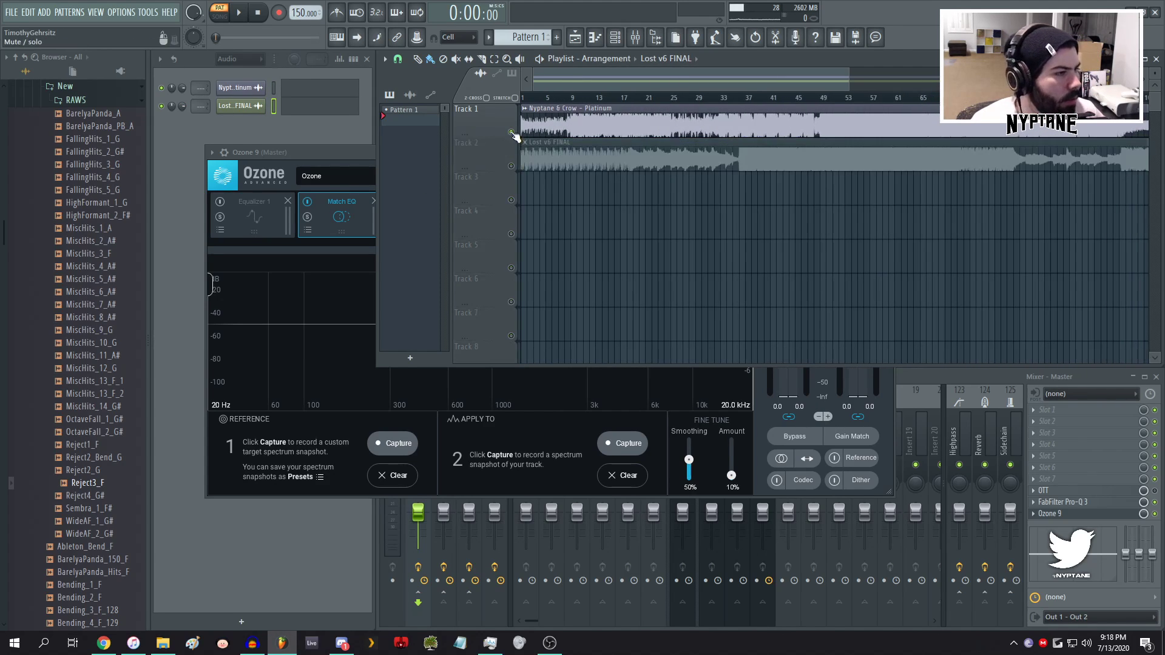
click(571, 97)
key(l)
scroll(667, 138, down, 2)
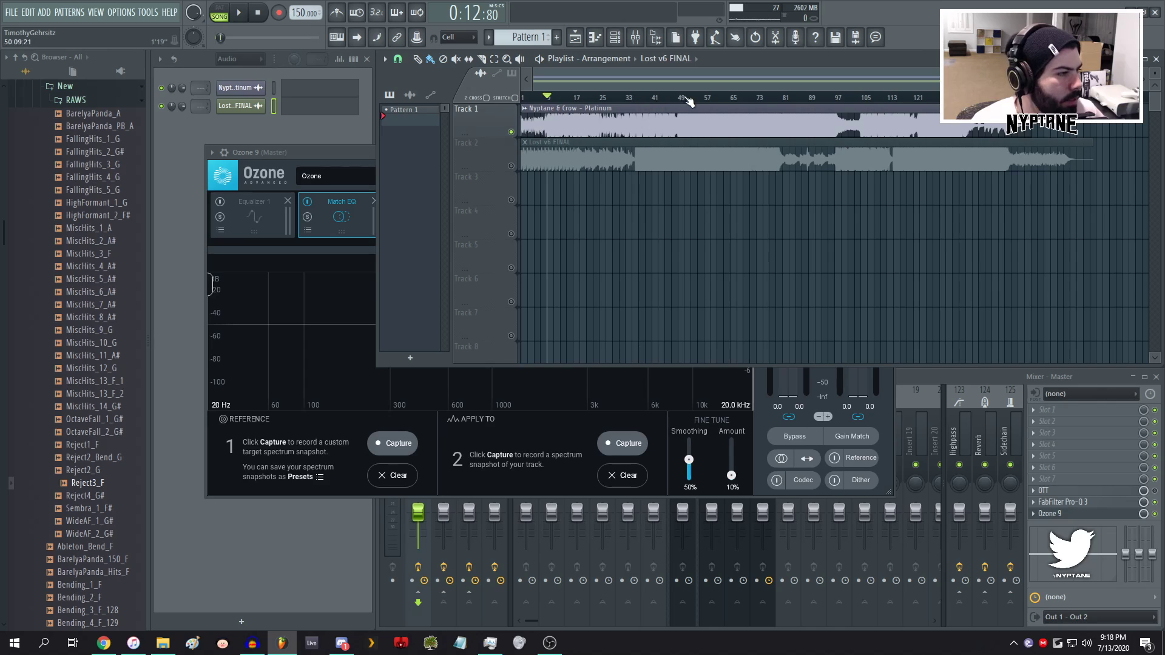
click(677, 99)
key(space)
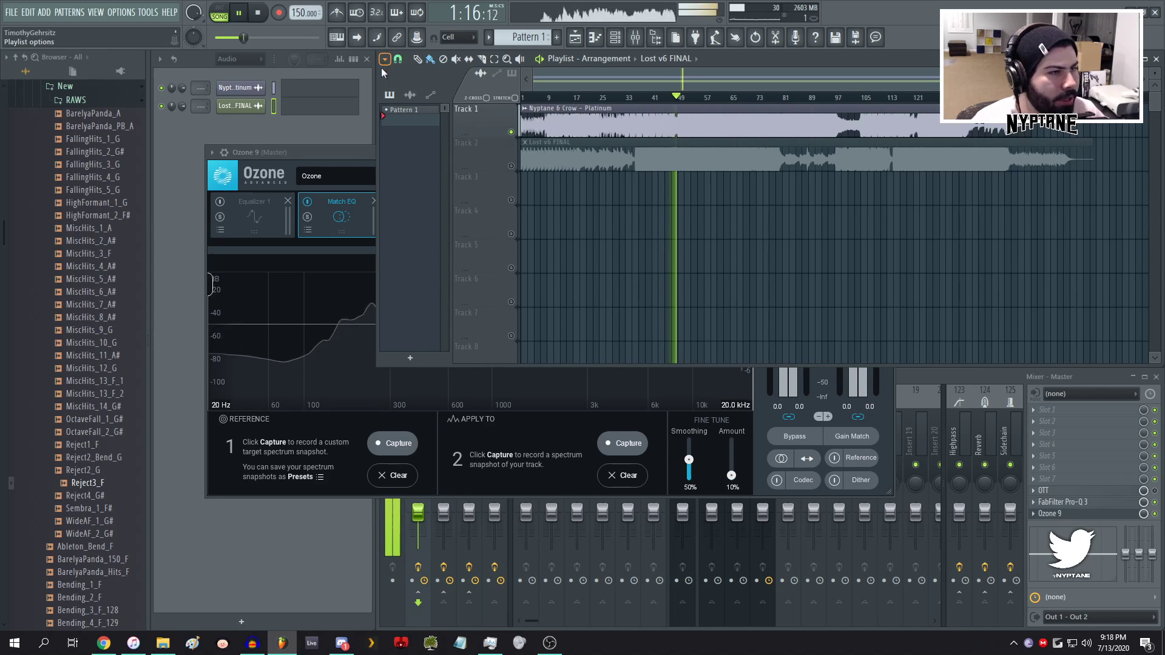
click(646, 83)
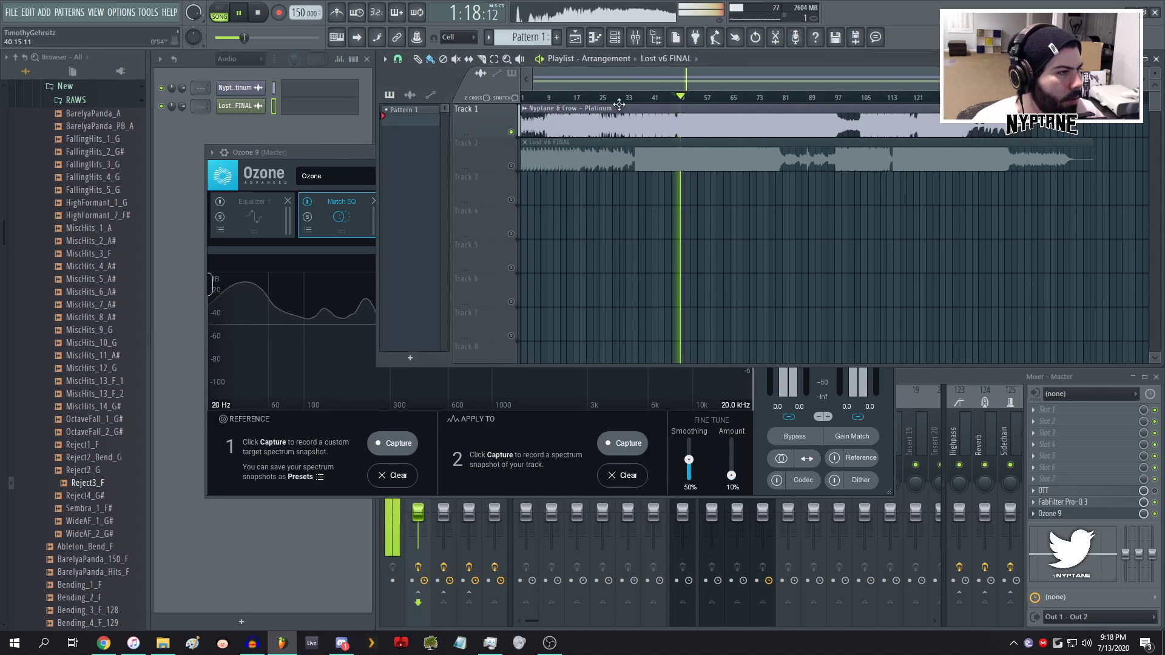
- Solo Track 2, play Lost v6 FINAL from bar 36 and examine its spectrum in Match EQ
scroll(601, 193, up, 3)
right_click(511, 166)
key(space)
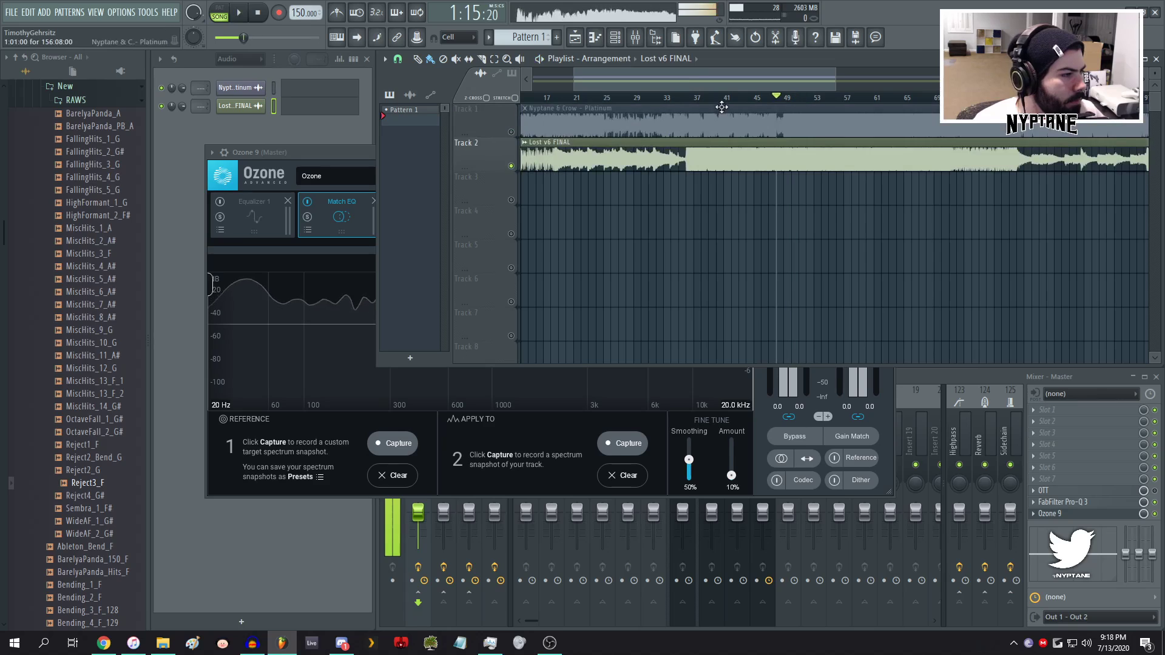
click(687, 98)
key(space)
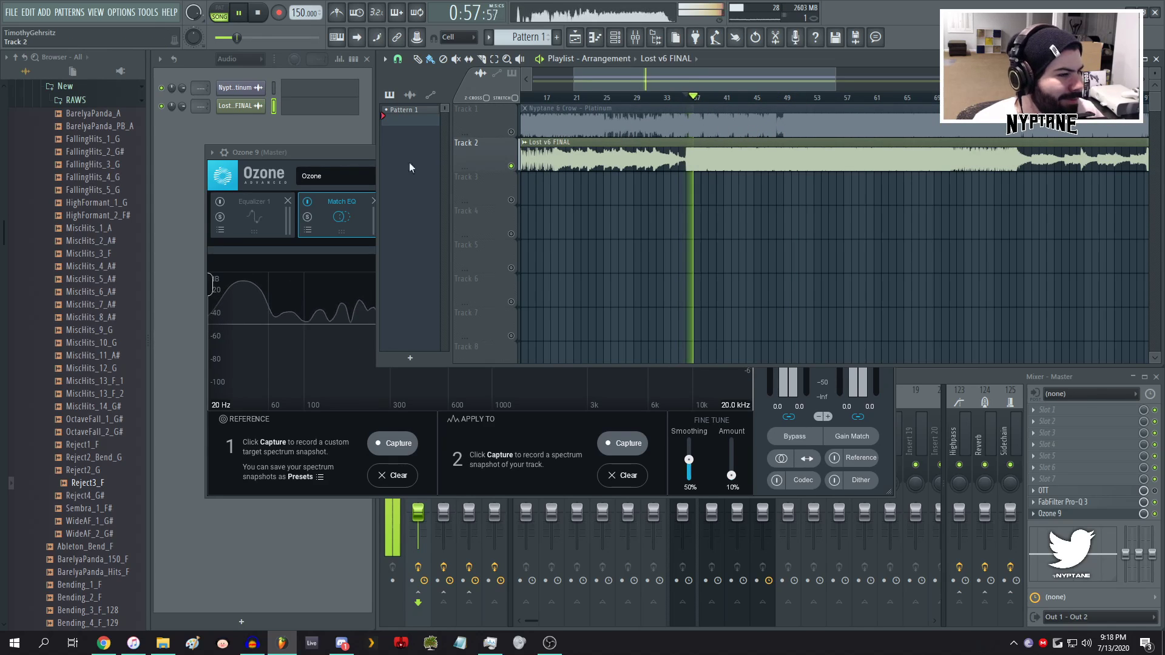
click(338, 151)
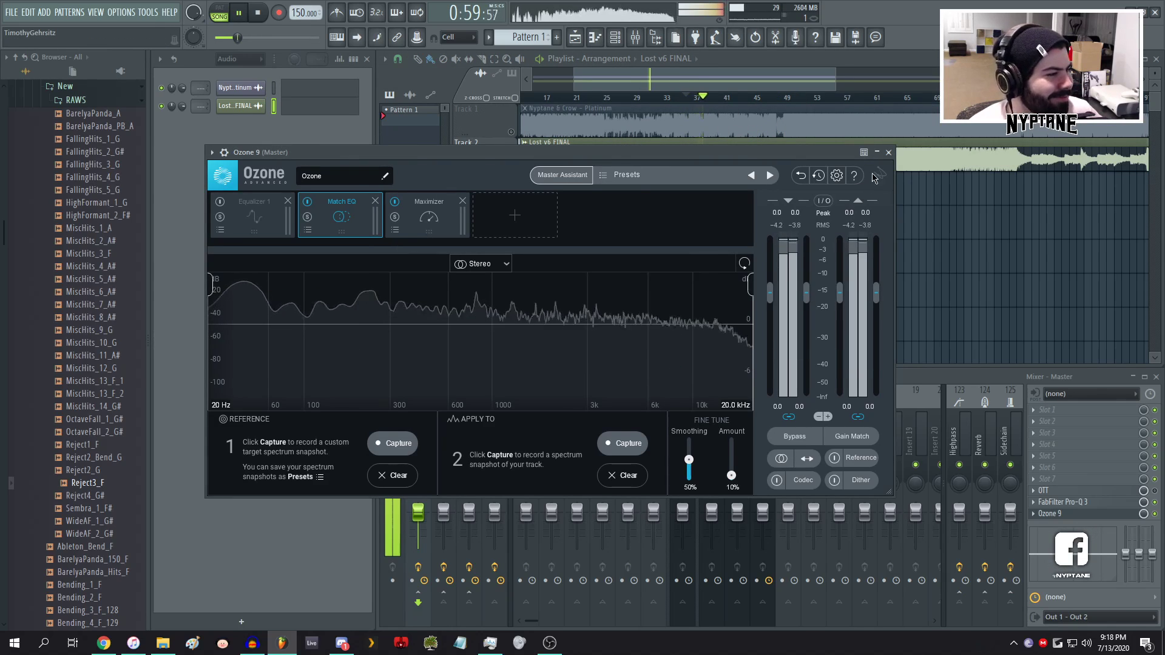
click(1119, 183)
key(space)
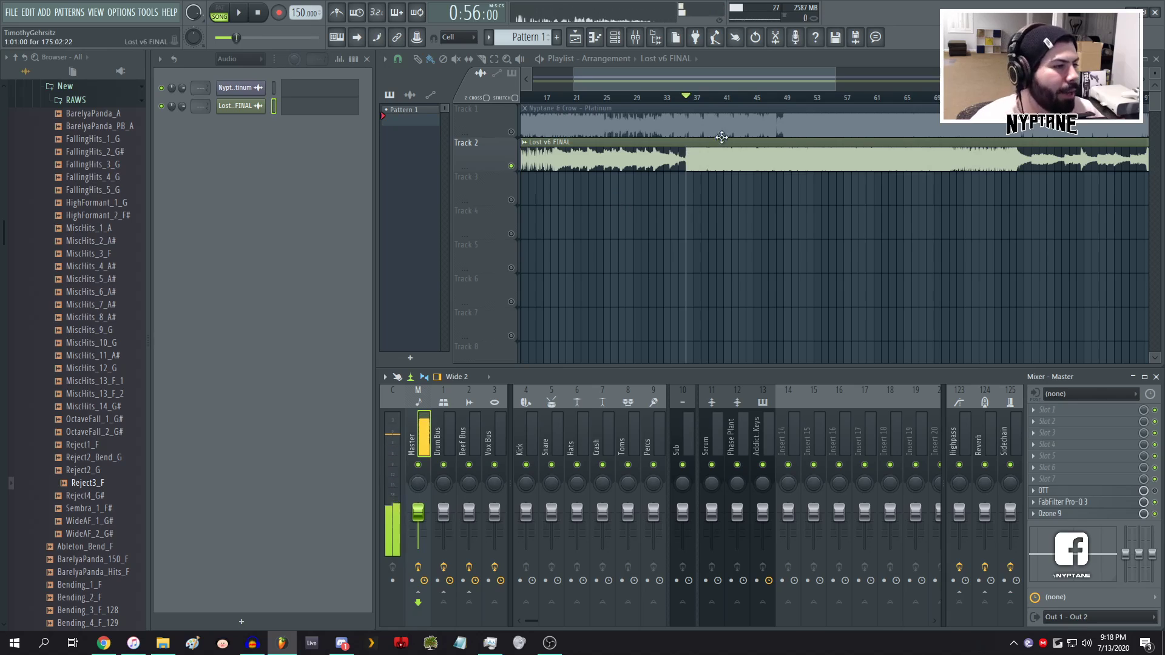
- Listen to Track 1 on its own around bar 49 with Ozone 9 open again
double_click(725, 149)
click(508, 130)
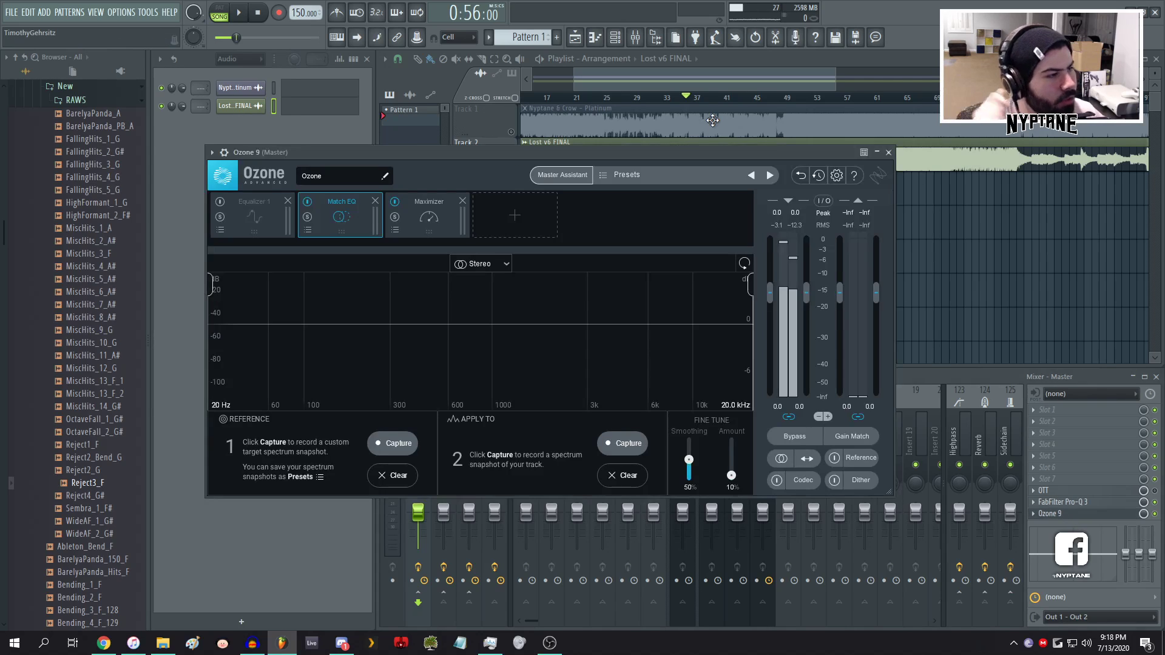
drag(603, 151, 616, 147)
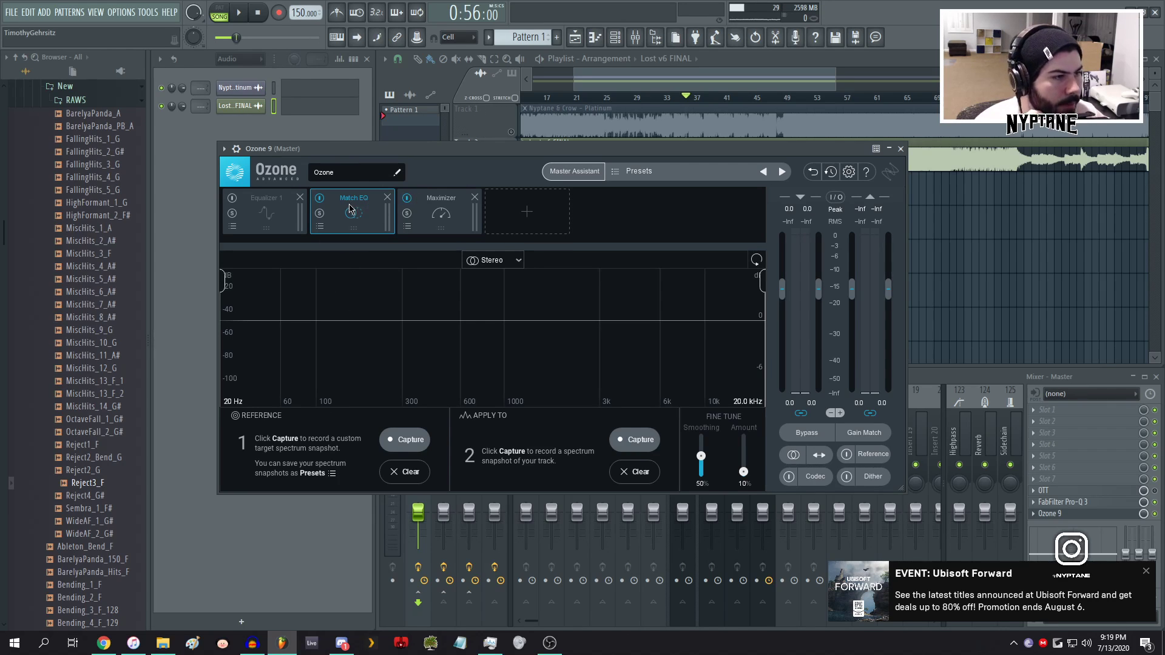
click(644, 124)
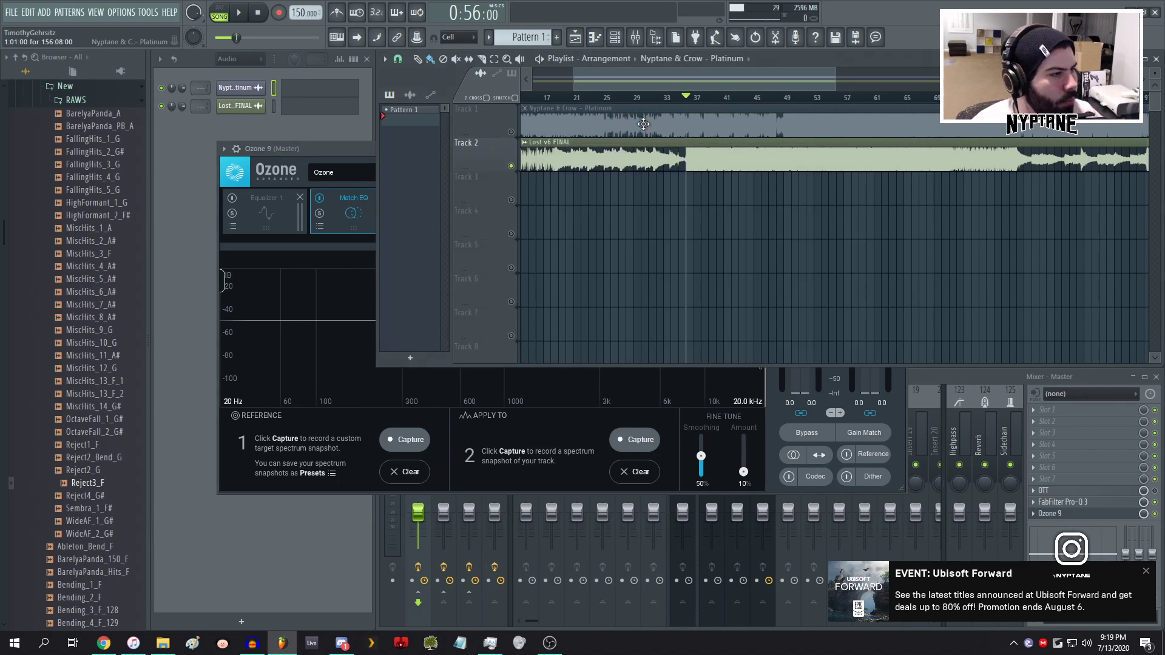
click(537, 155)
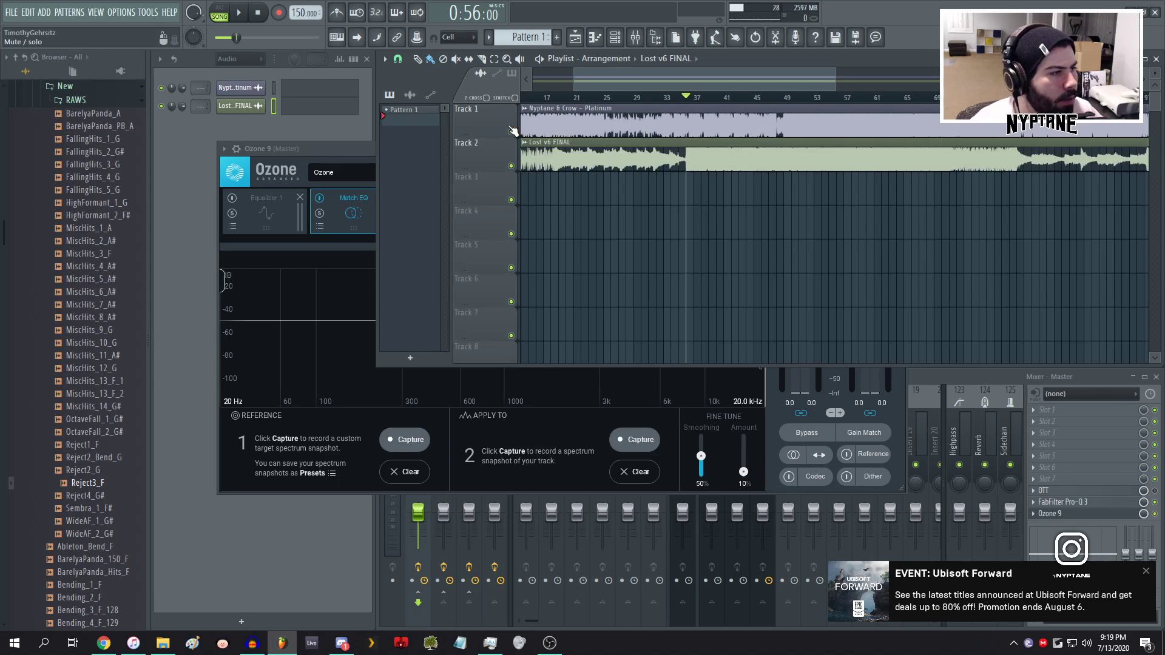
scroll(695, 143, up, 4)
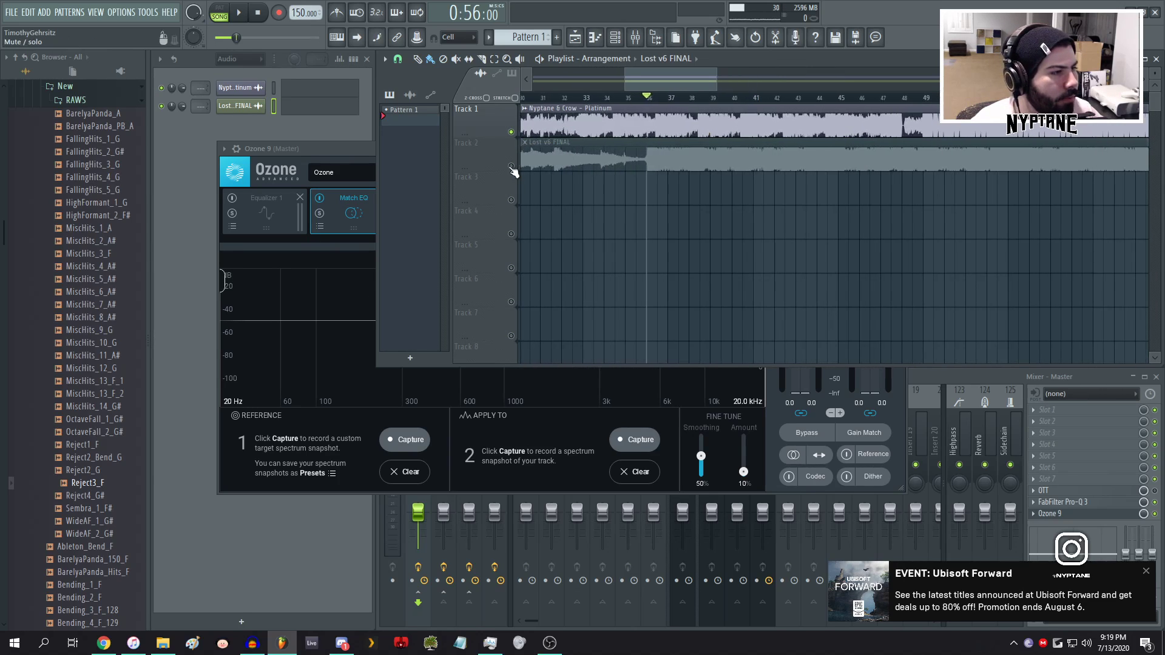
key(space)
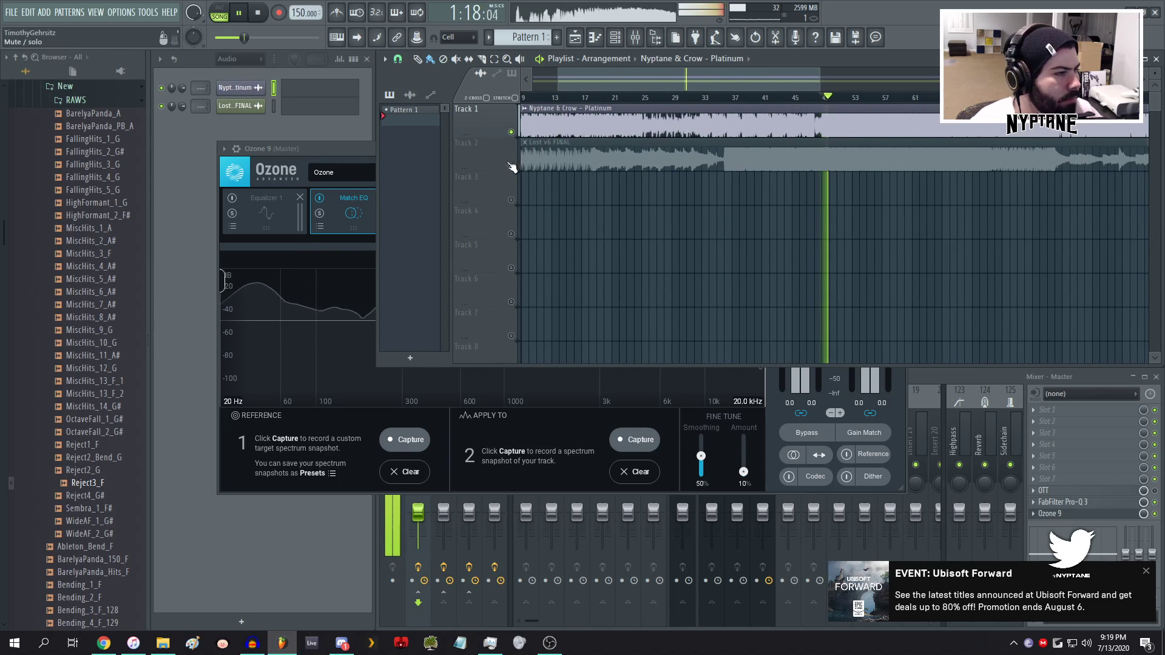
key(space)
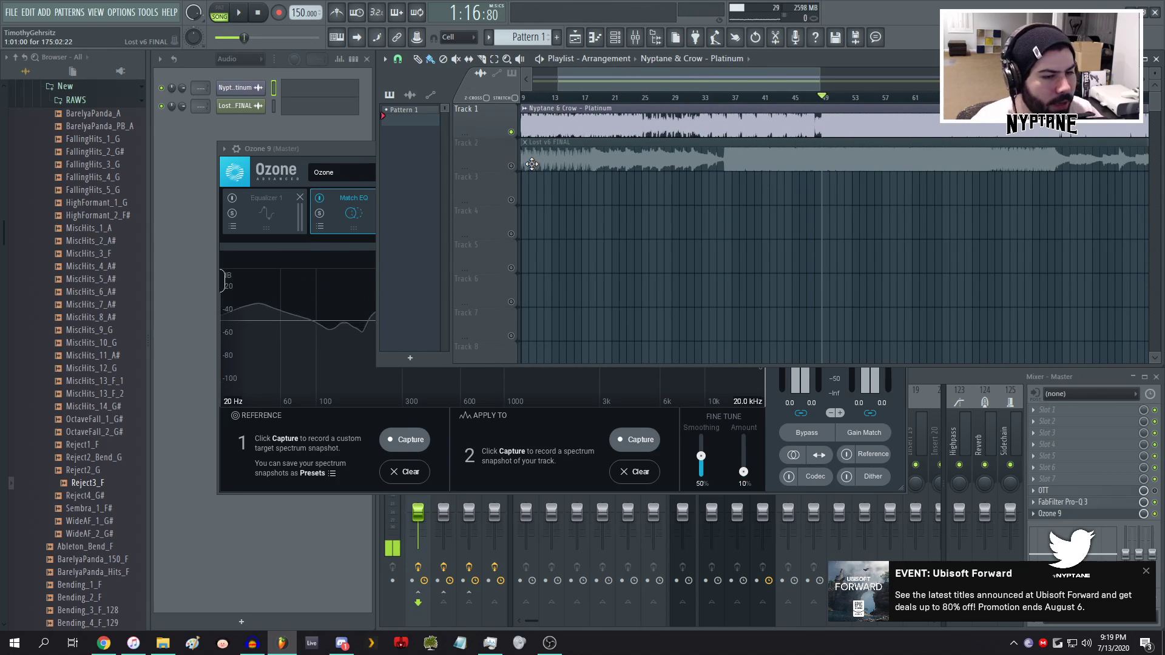
- Solo Track 2 and preview Lost v6 FINAL with the playback start at bar 36
right_click(512, 165)
click(724, 98)
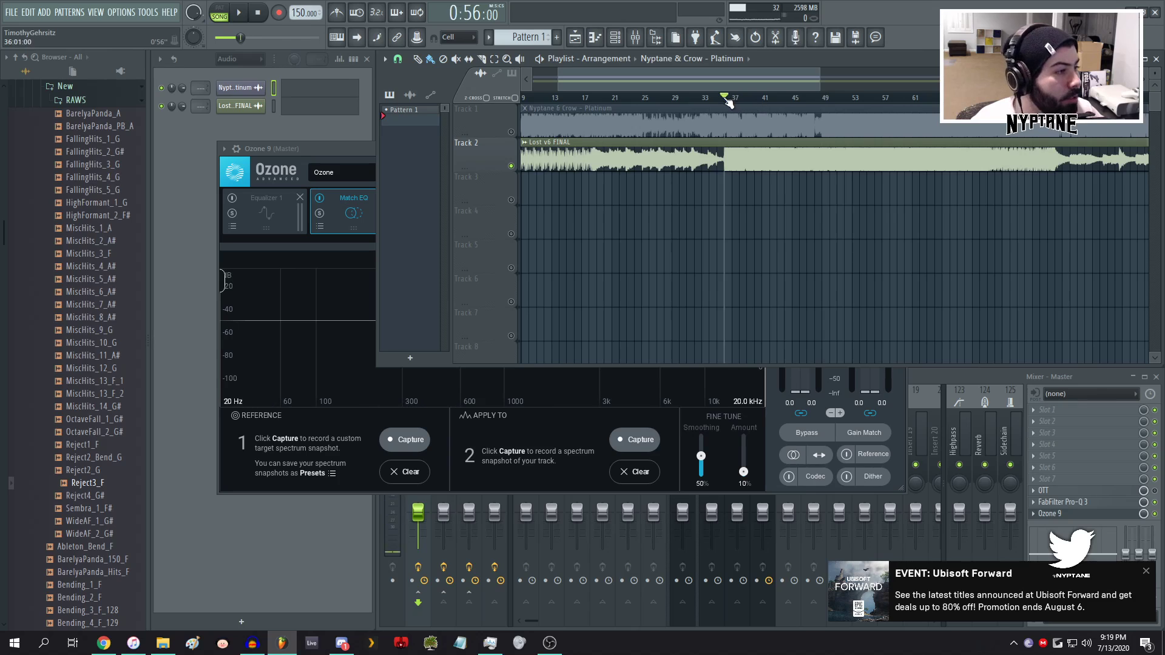
key(space)
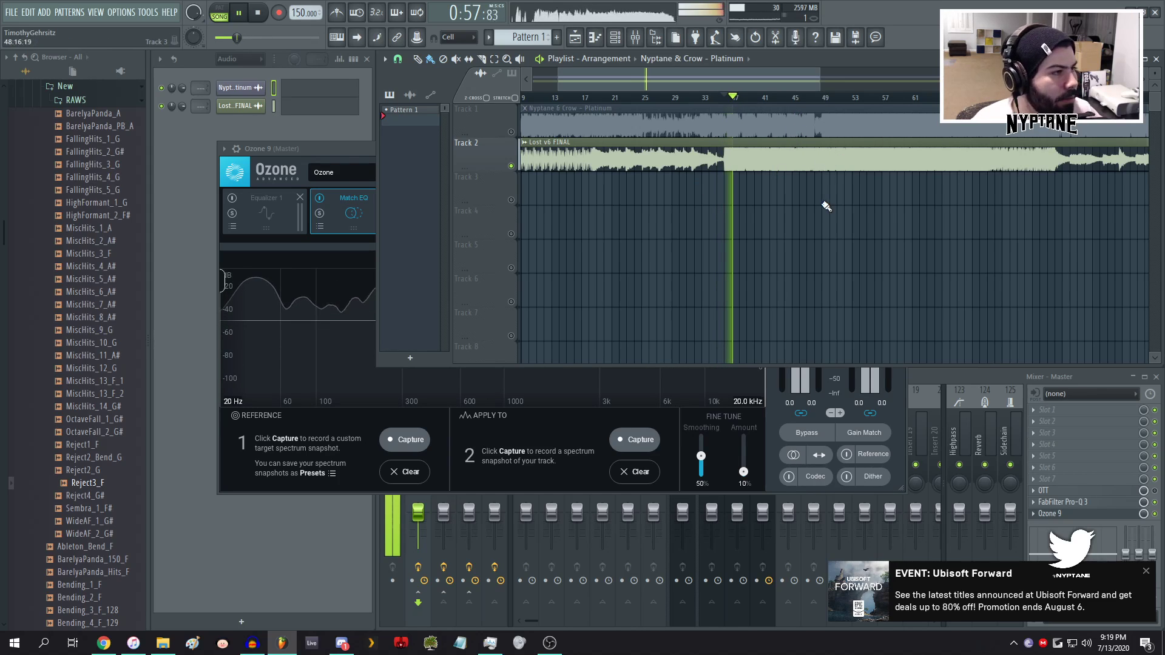
scroll(832, 216, up, 4)
key(space)
- Capture the spectrum of Lost v6 FINAL as the Match EQ reference during playback
click(322, 150)
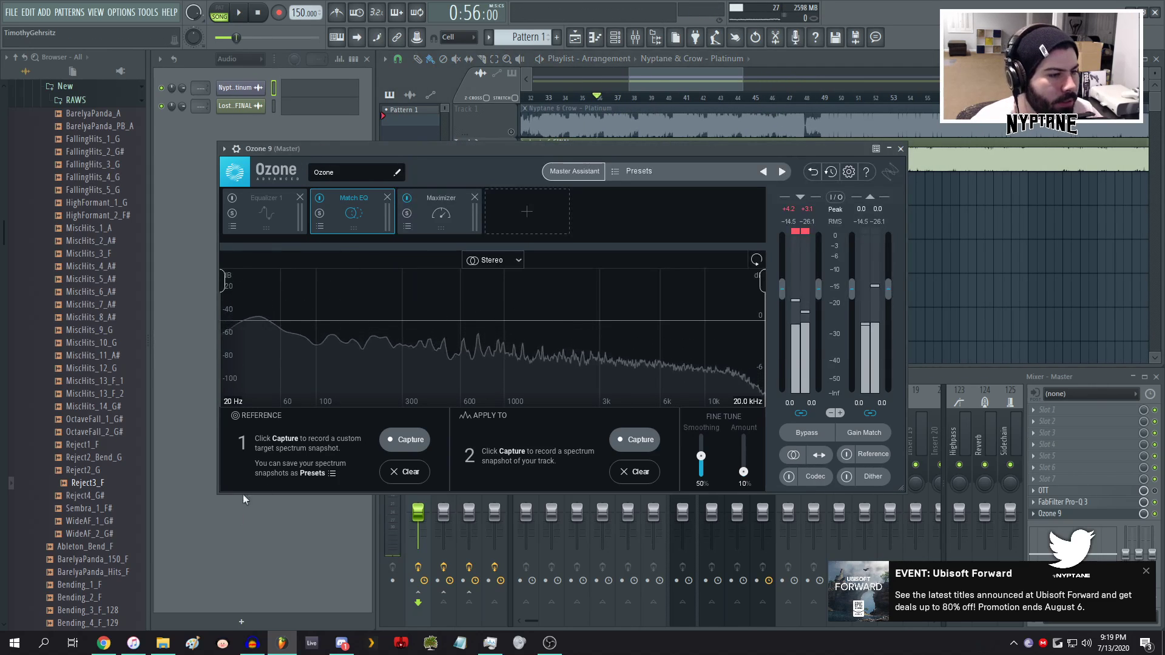
click(410, 442)
click(686, 89)
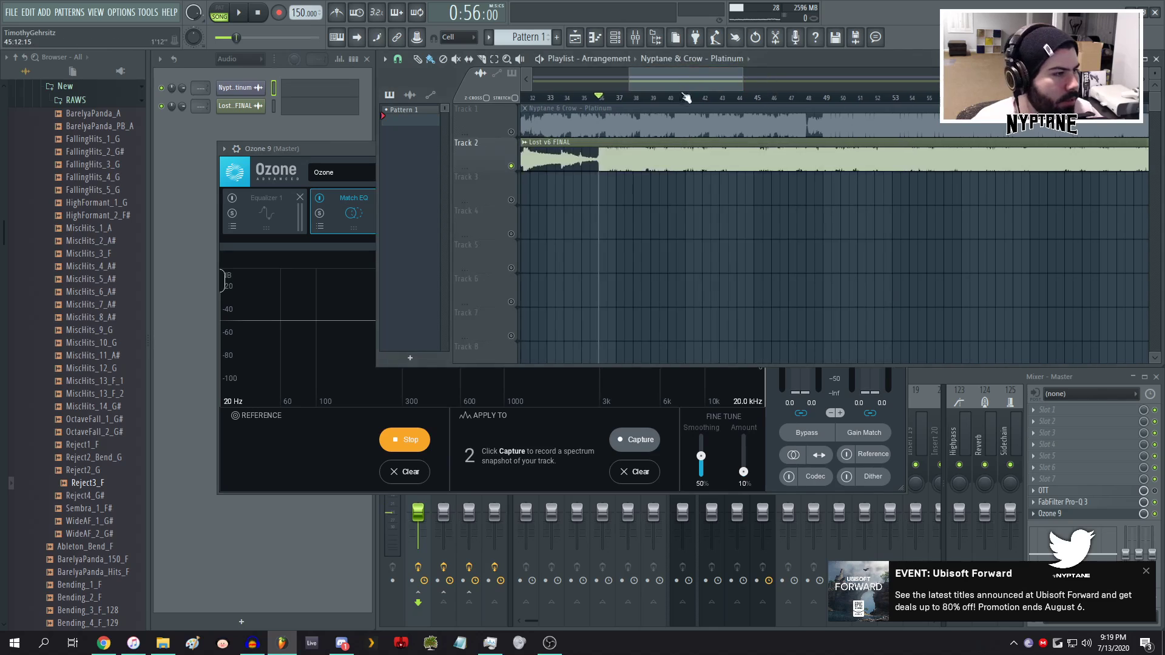
click(347, 152)
key(space)
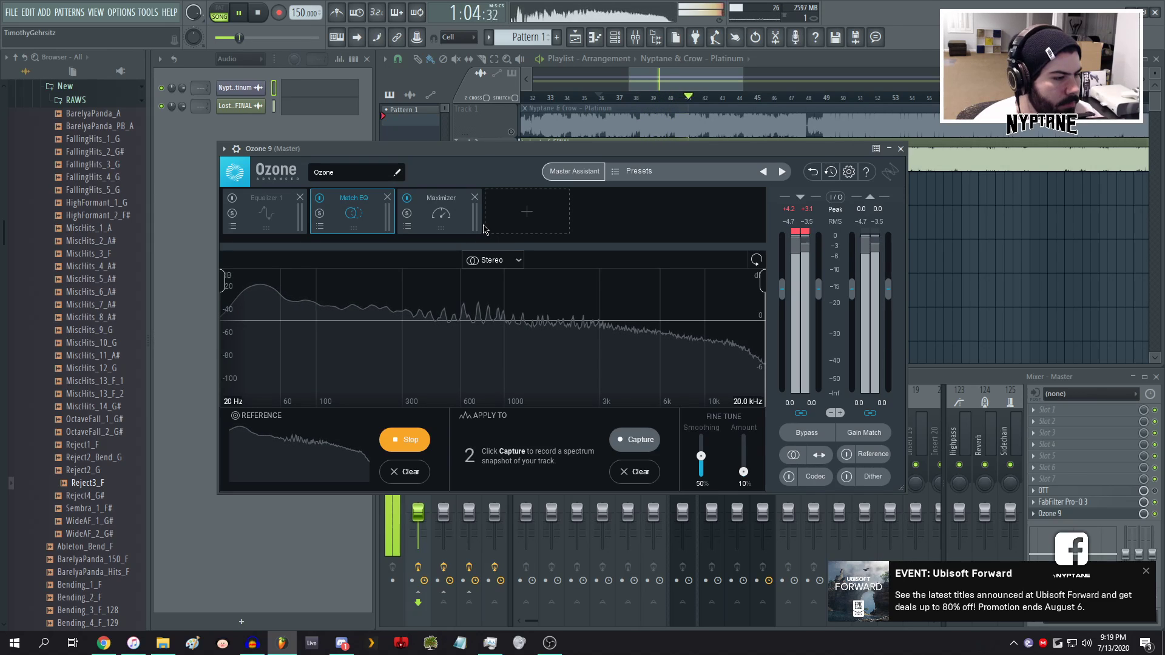
click(397, 439)
key(space)
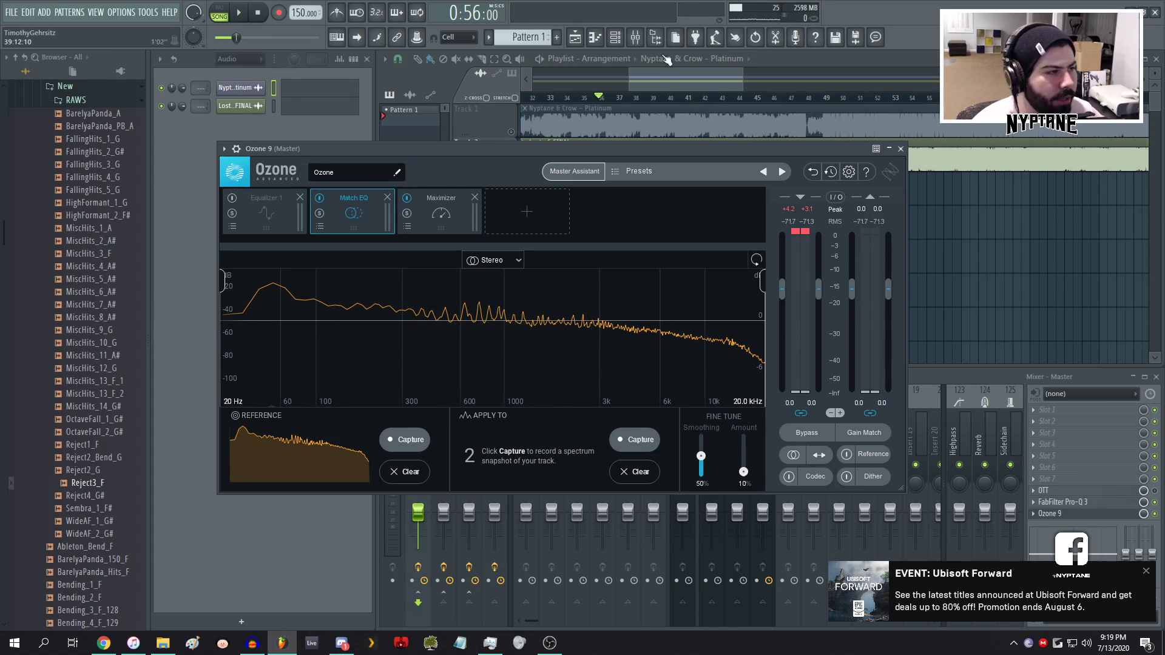
- Solo Track 1 and capture Platinum's spectrum from bar 49 as the Match EQ Apply To snapshot
click(776, 60)
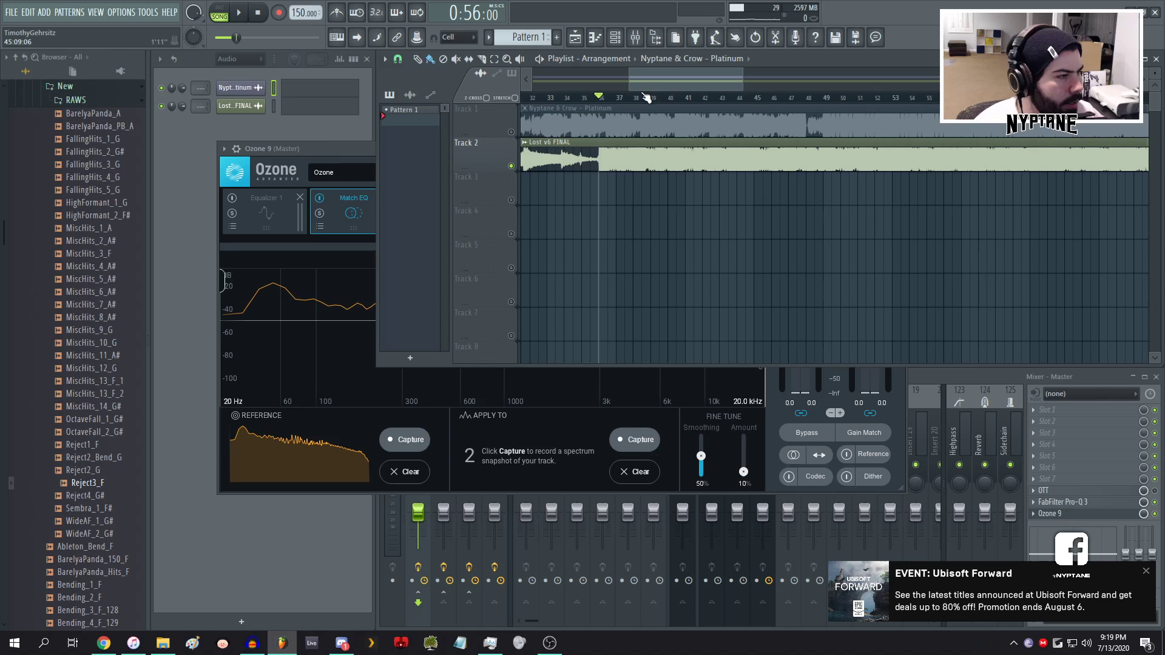
right_click(513, 132)
click(825, 98)
click(328, 150)
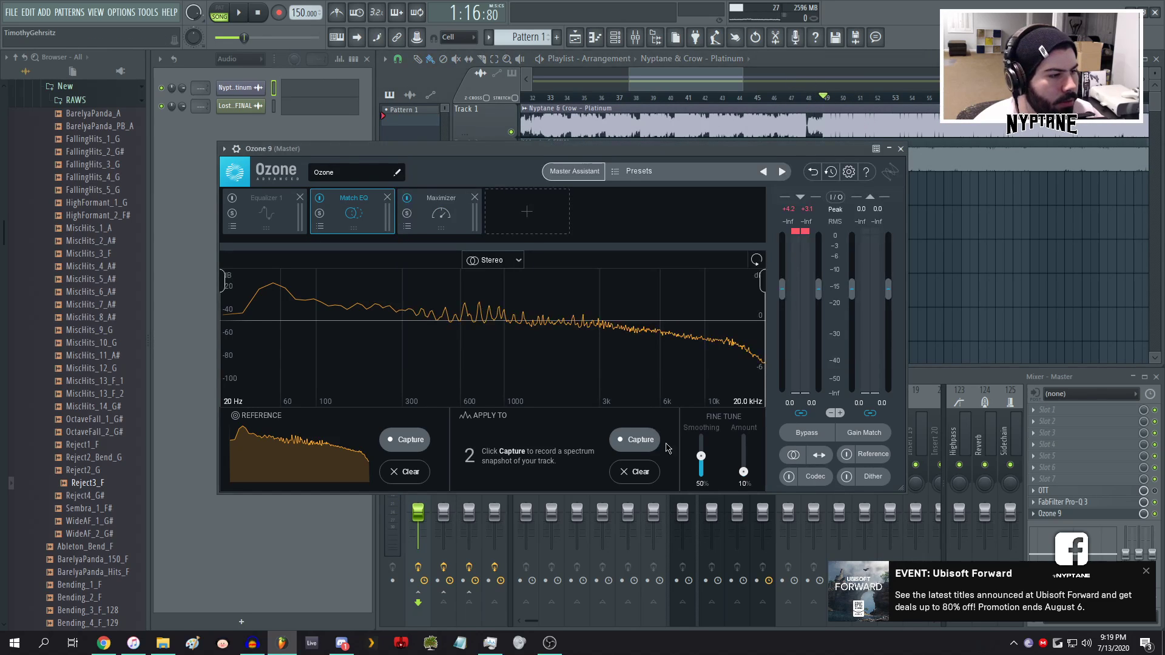
click(631, 439)
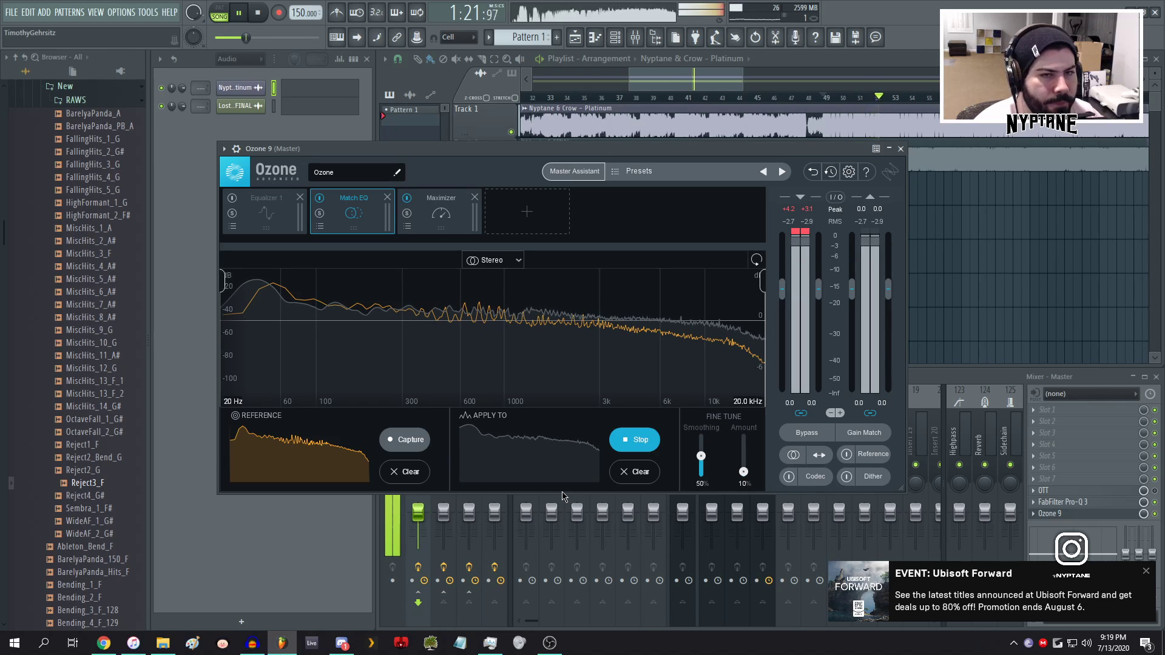
click(643, 440)
key(space)
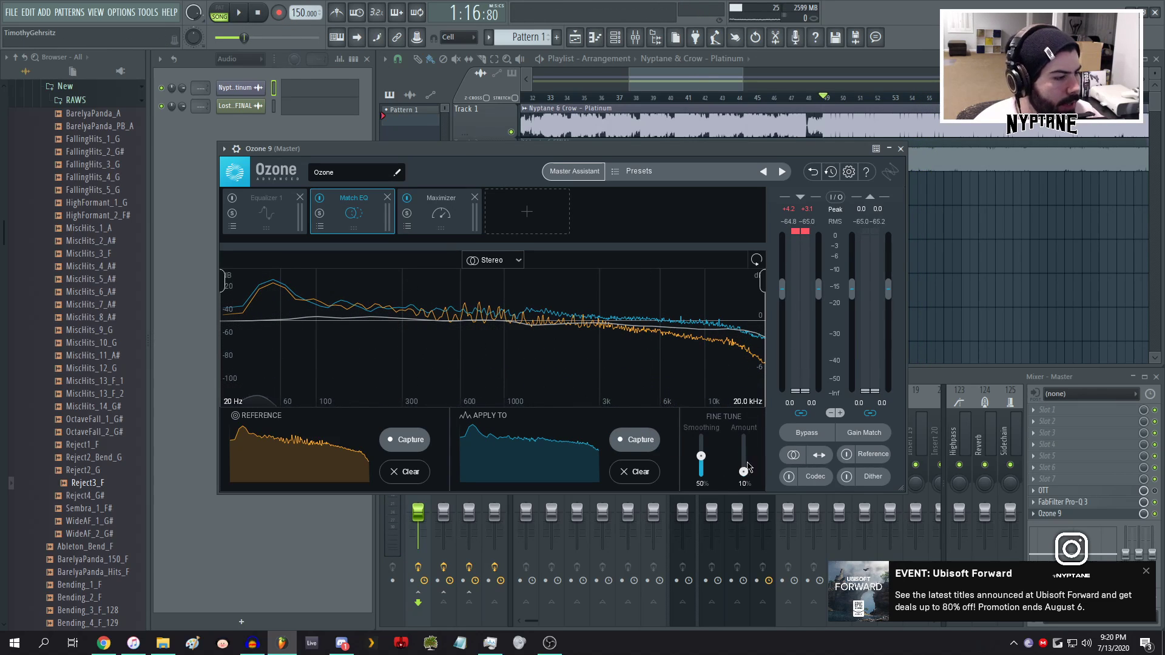
- Set the Match EQ Amount to 100 % and return to the playlist
drag(744, 471, 725, 403)
click(705, 74)
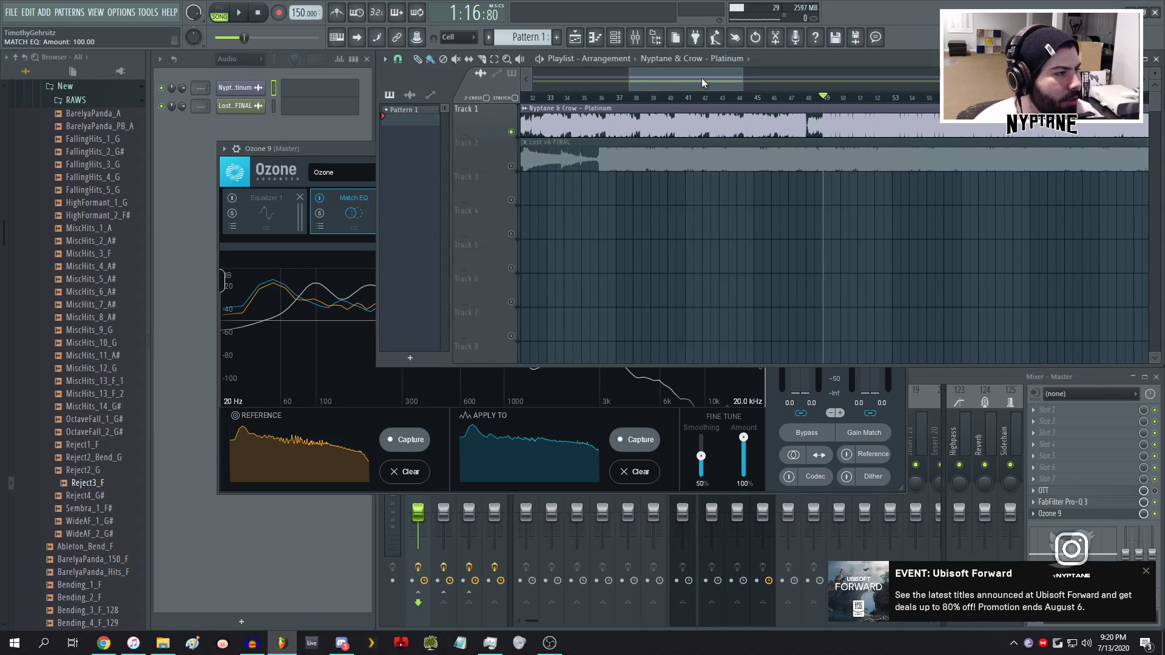
- Set the Match EQ Smoothing to 35 % and preview Platinum with it from the playback start
drag(702, 456, 707, 468)
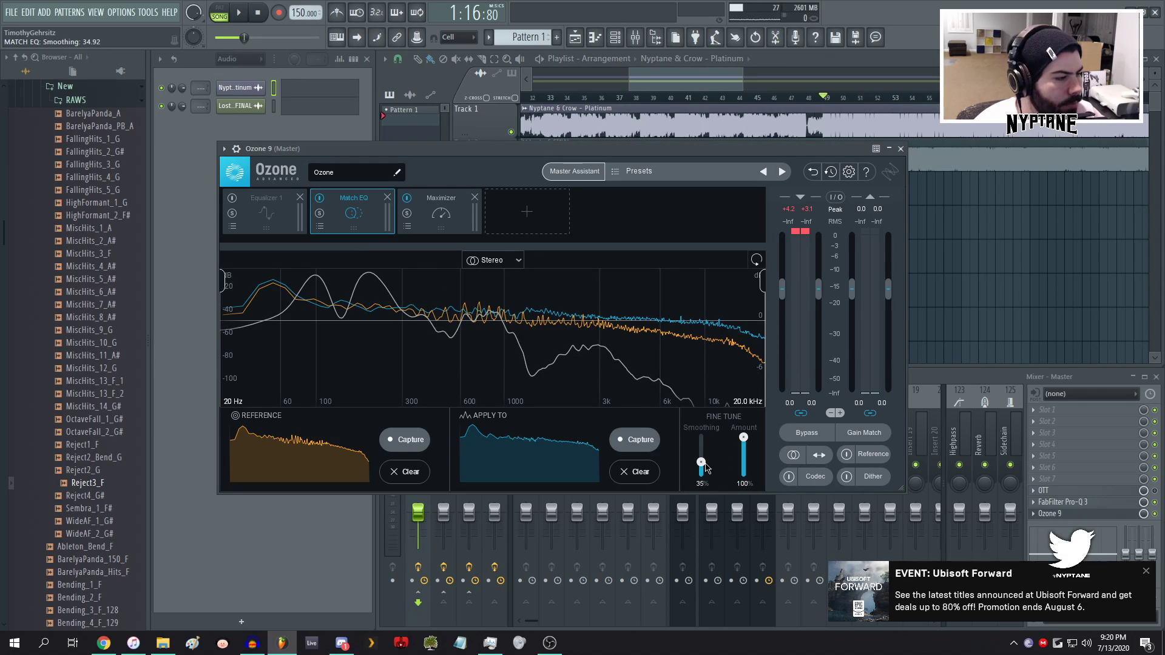
click(851, 72)
key(space)
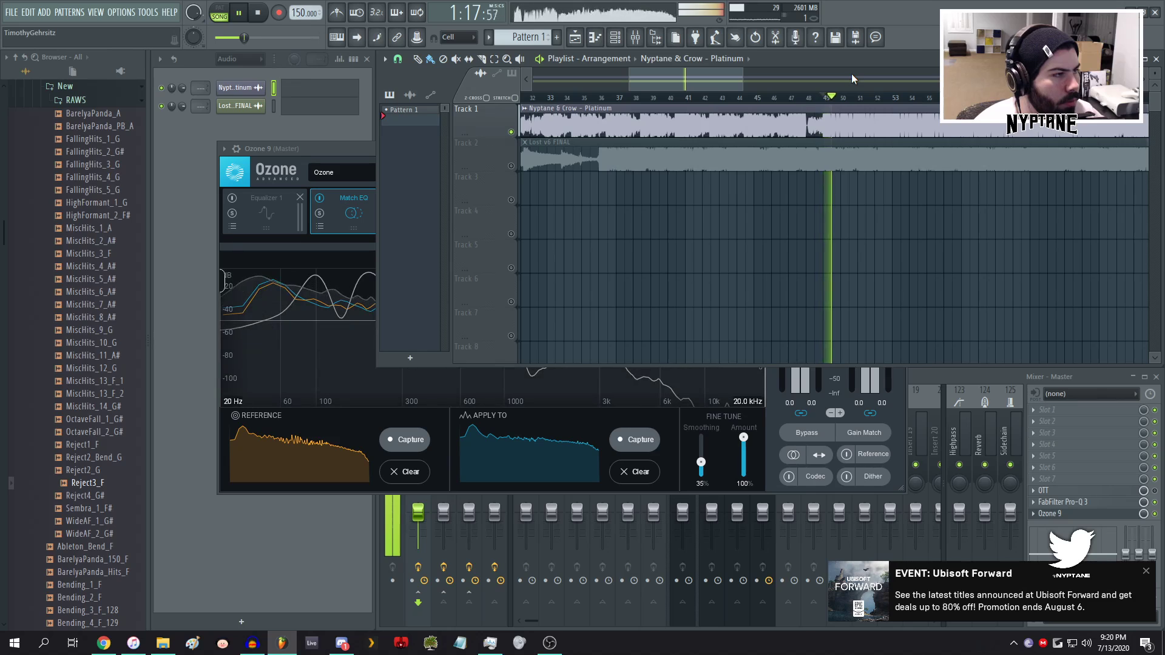
click(354, 151)
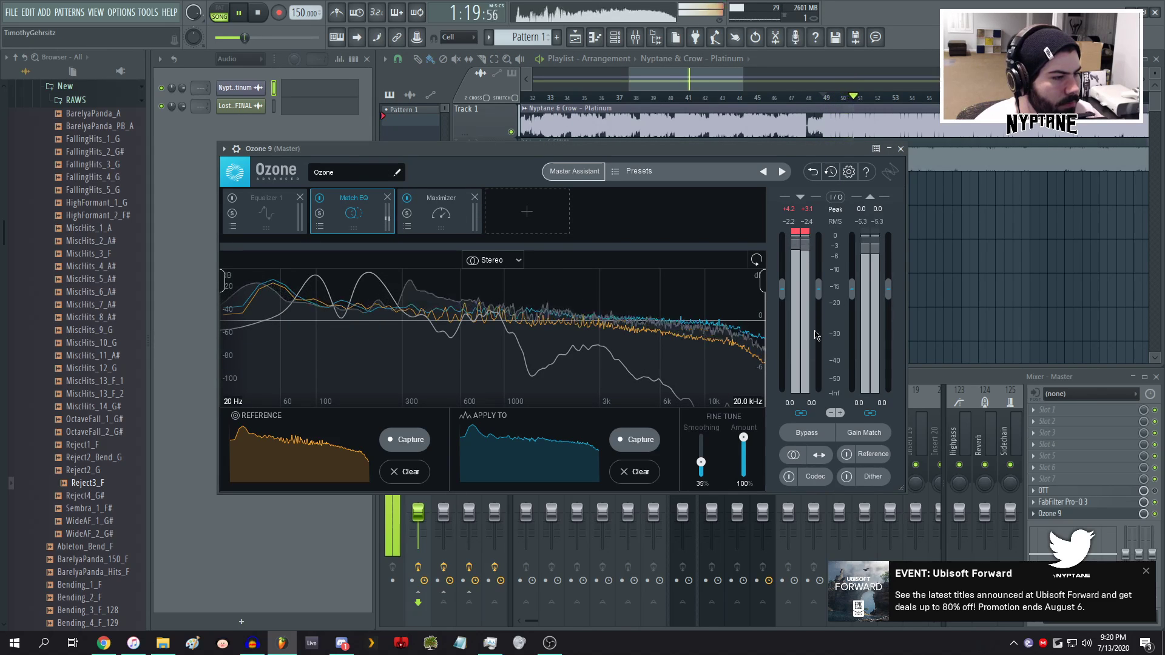
drag(744, 438, 729, 299)
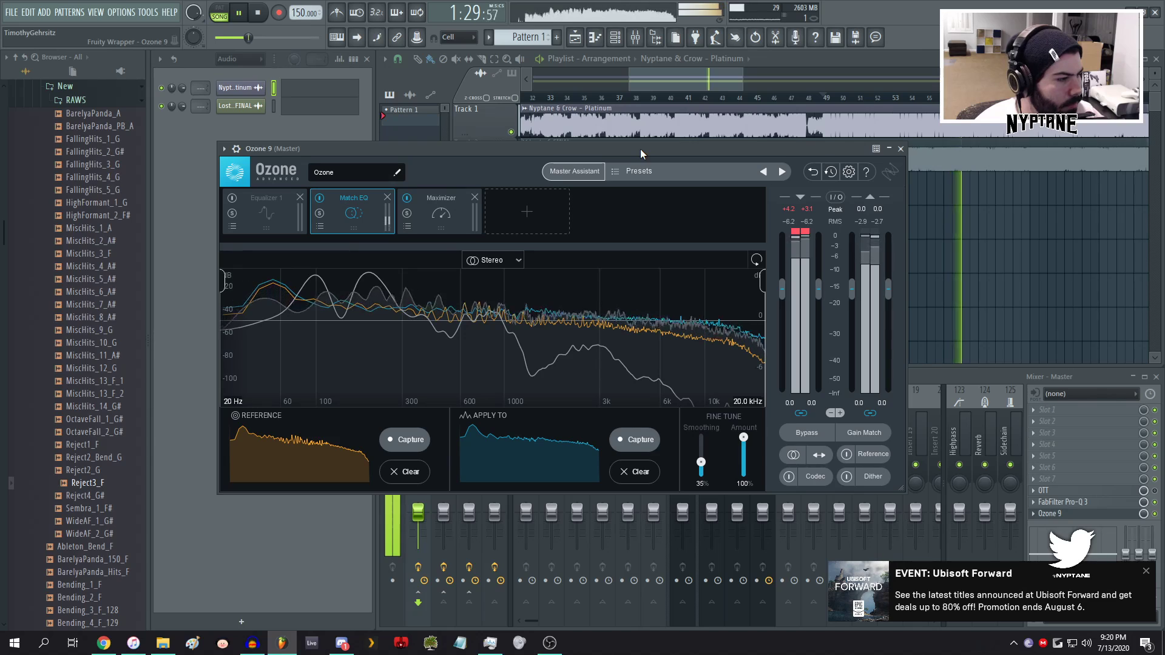
key(space)
- Set the Match EQ Smoothing to 62 % and Amount to 40 %, and preview Platinum with these settings
drag(743, 438, 747, 462)
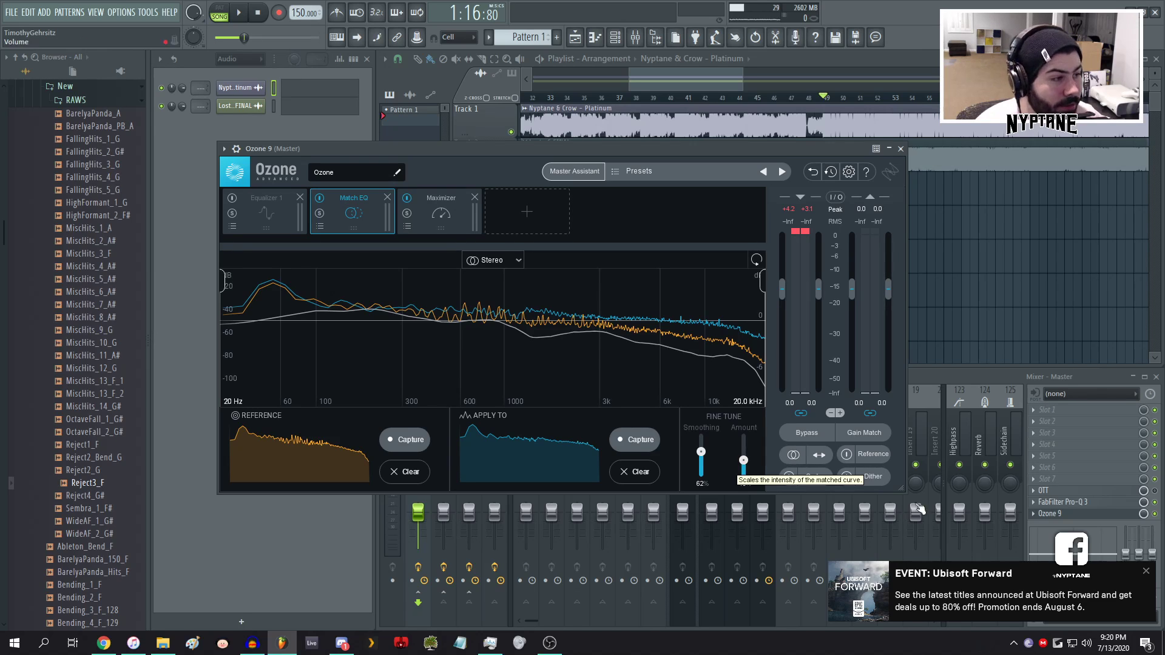
key(space)
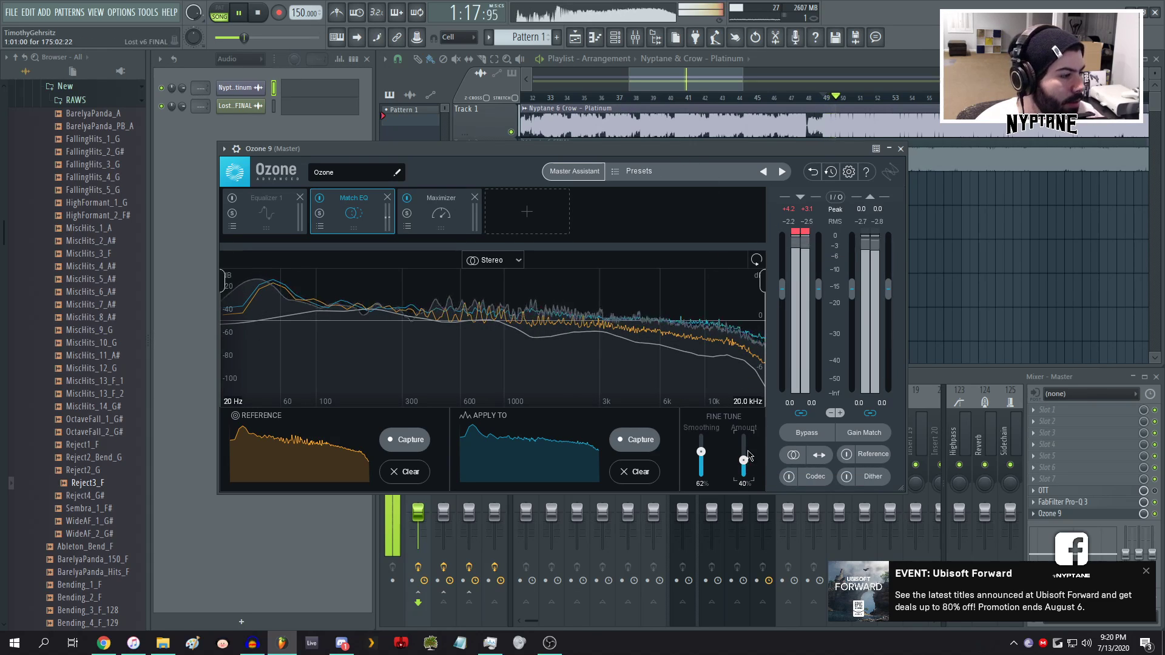
mouse_move(744, 462)
mouse_down()
mouse_move(740, 450)
mouse_move(728, 467)
mouse_up()
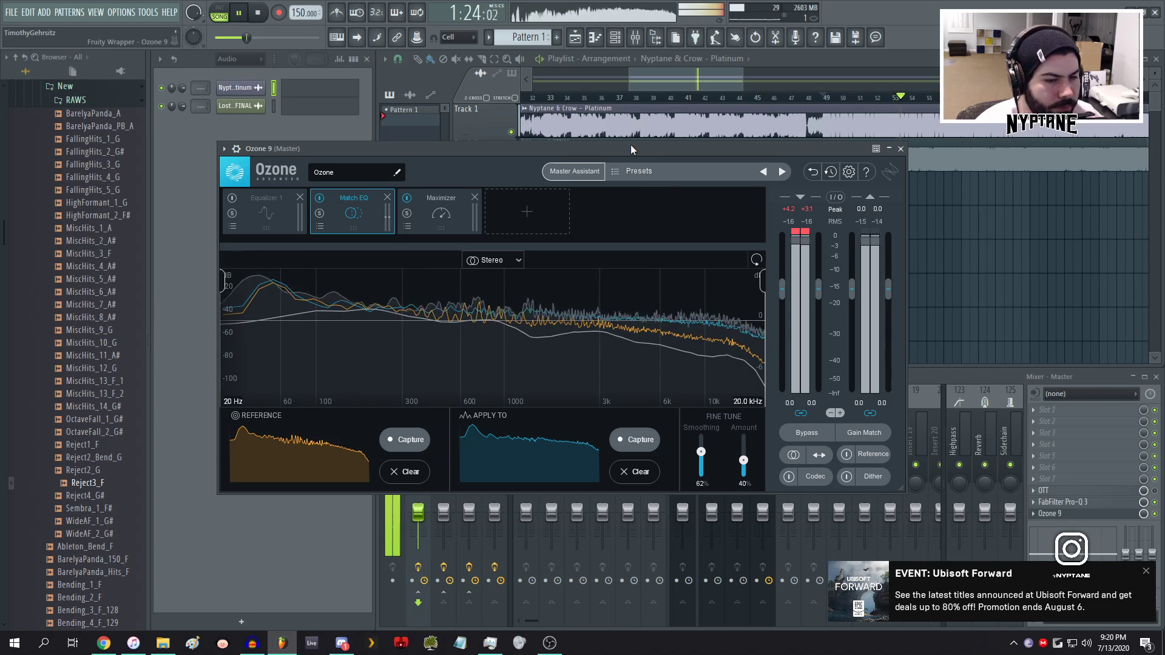
key(space)
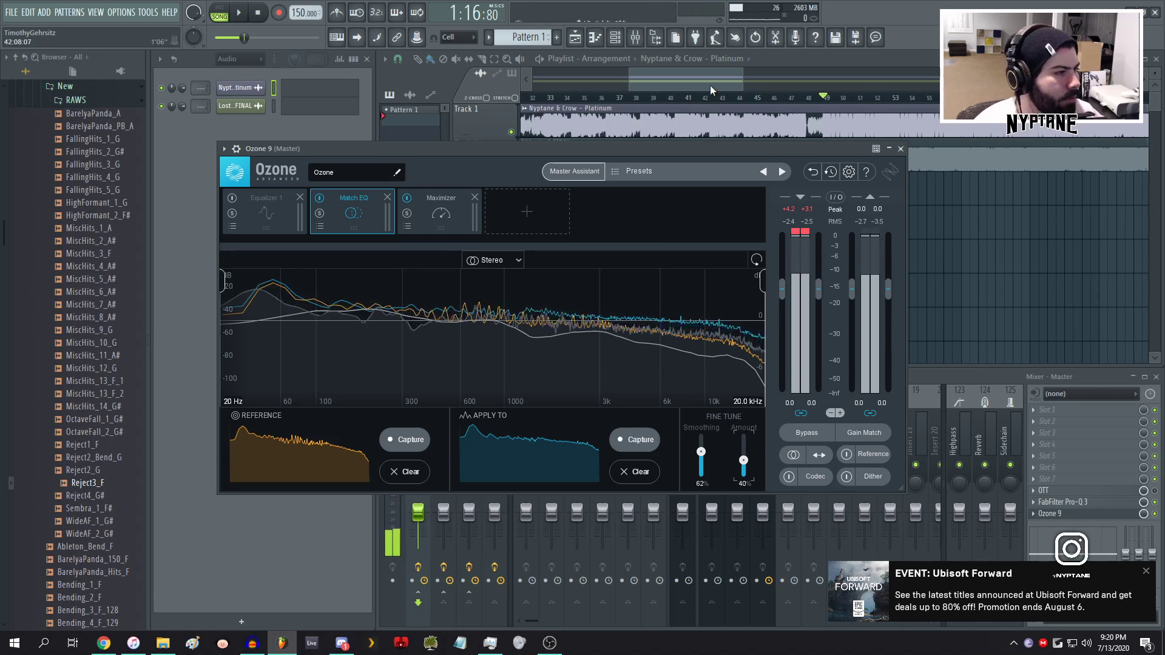
- Solo Track 2 and play Lost v6 FINAL with Ozone 9 bypassed on the Master for comparison
click(711, 86)
right_click(511, 166)
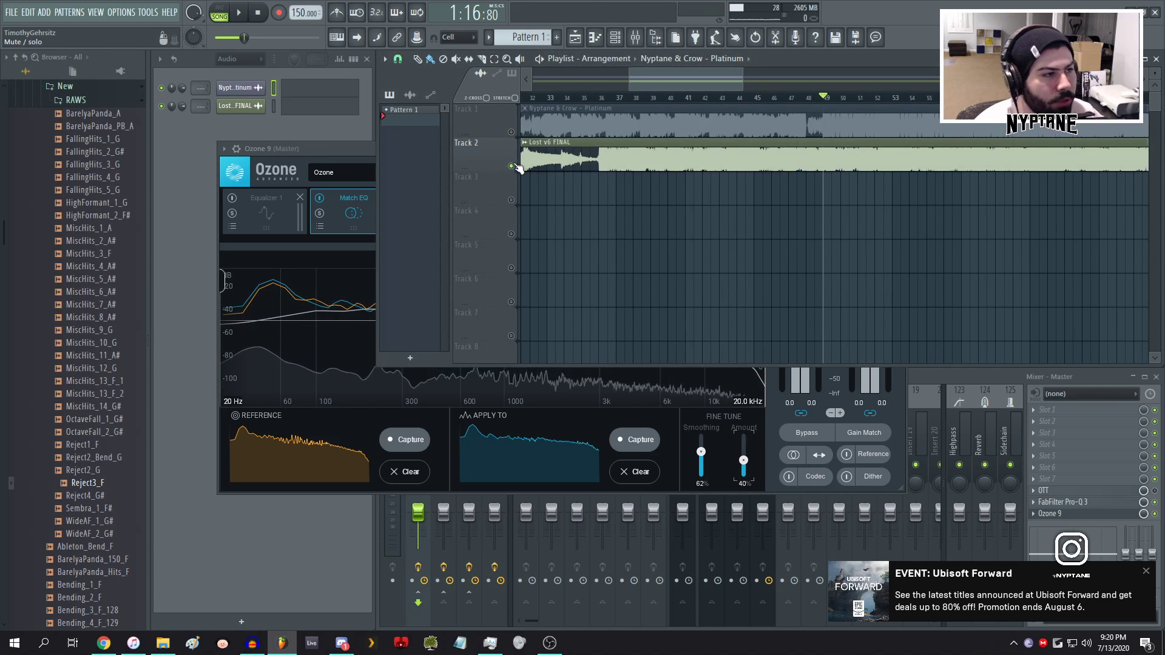
click(1157, 515)
key(space)
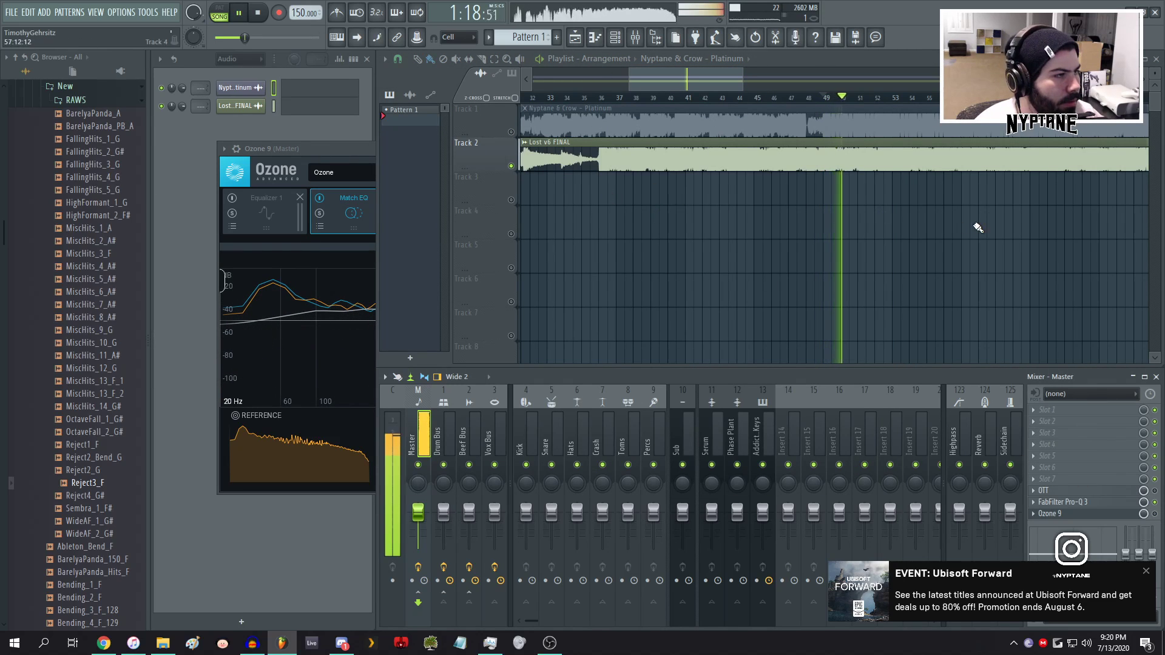
- Solo Track 1 and set the Match EQ Amount to 67 % while previewing Platinum
right_click(517, 129)
key(space)
key(space)
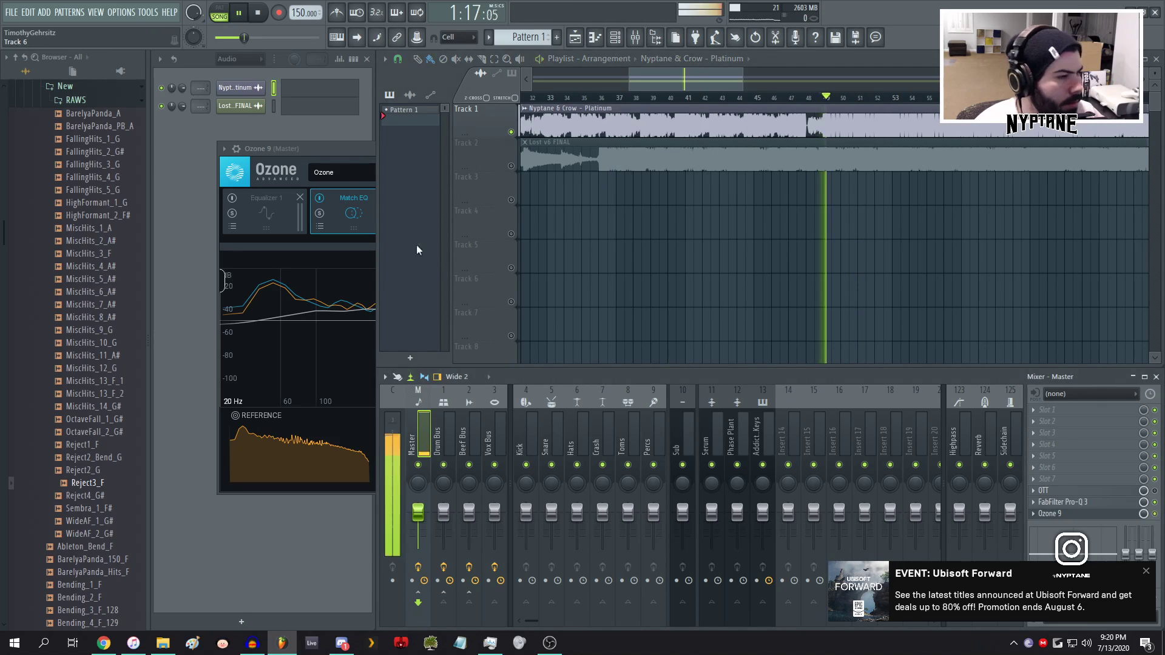
click(341, 152)
mouse_move(744, 460)
mouse_down()
mouse_move(744, 442)
mouse_move(746, 455)
mouse_up()
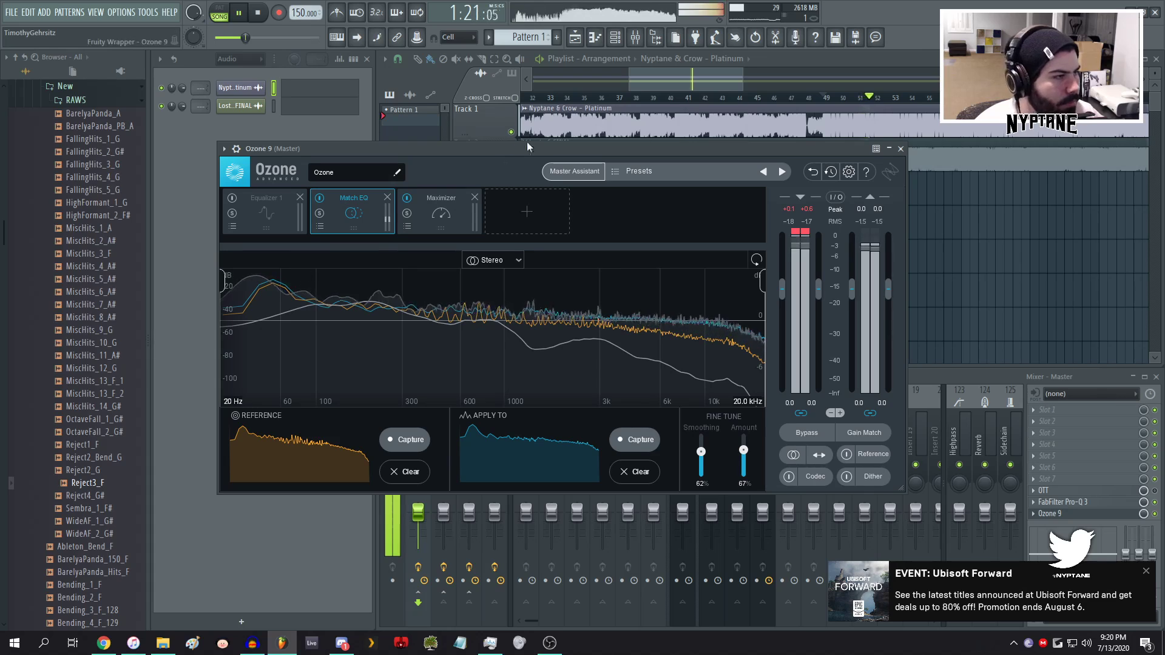
key(space)
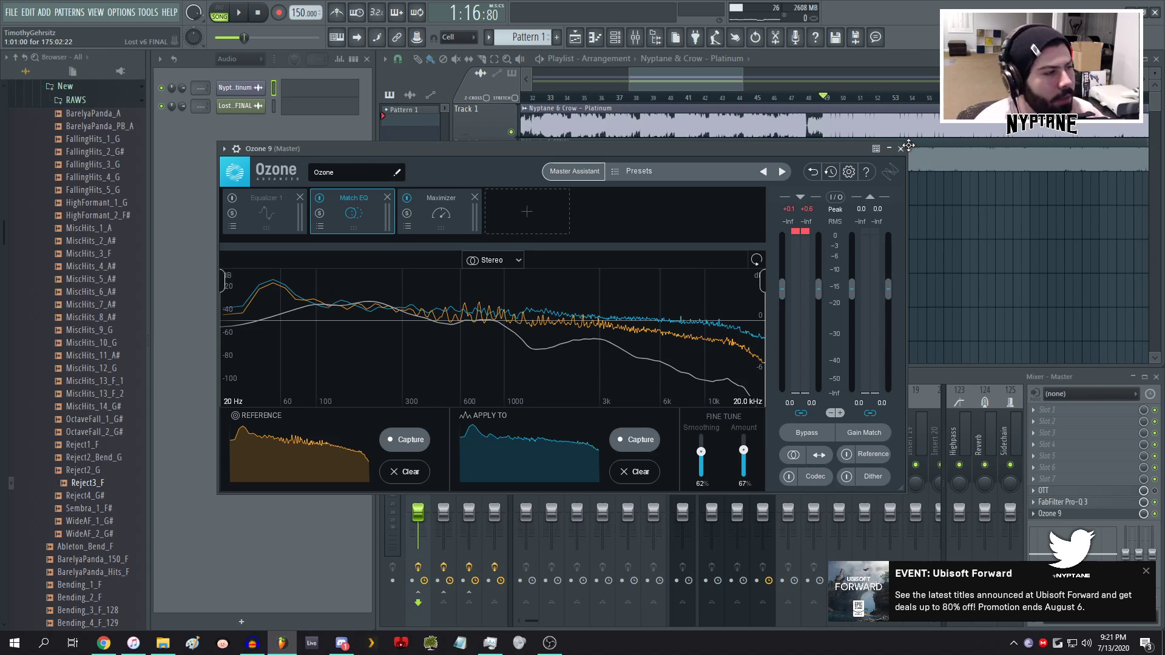
- Close Ozone 9 and zoom the playlist out to show both songs from bar 1
click(902, 149)
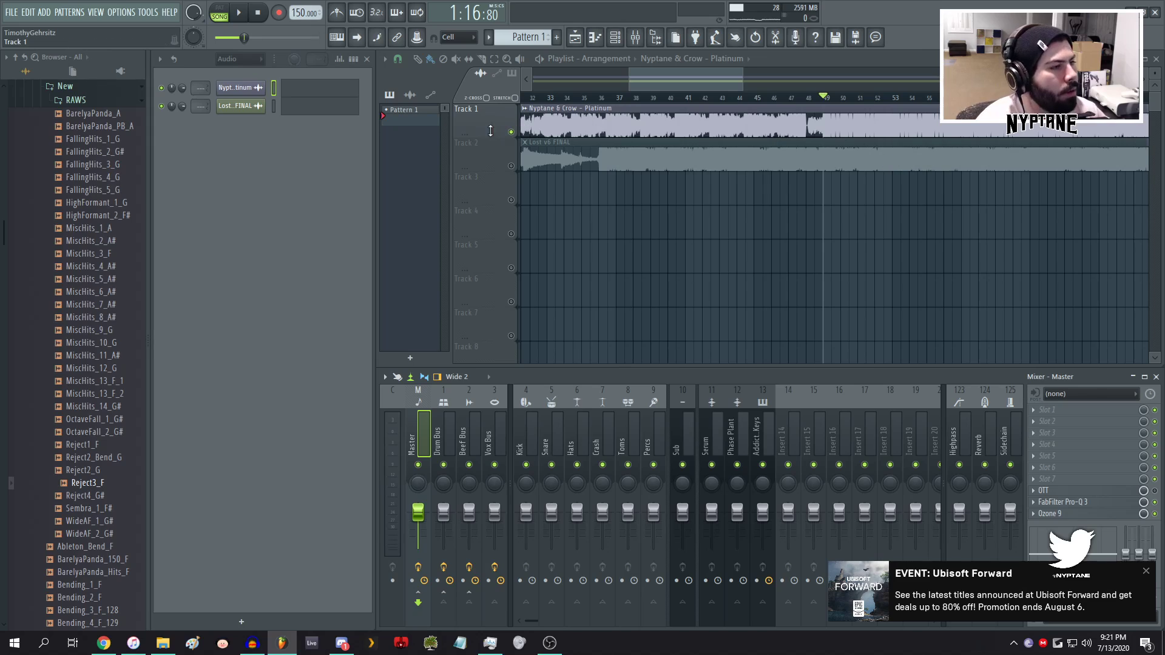
click(1149, 575)
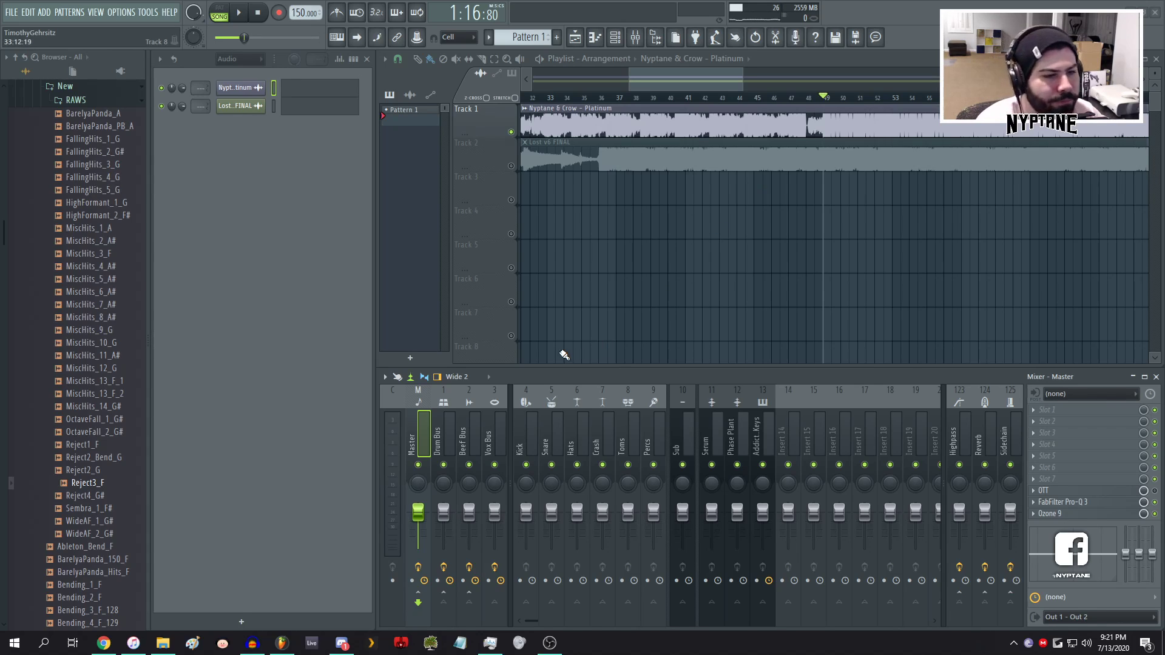
scroll(713, 82, down, 4)
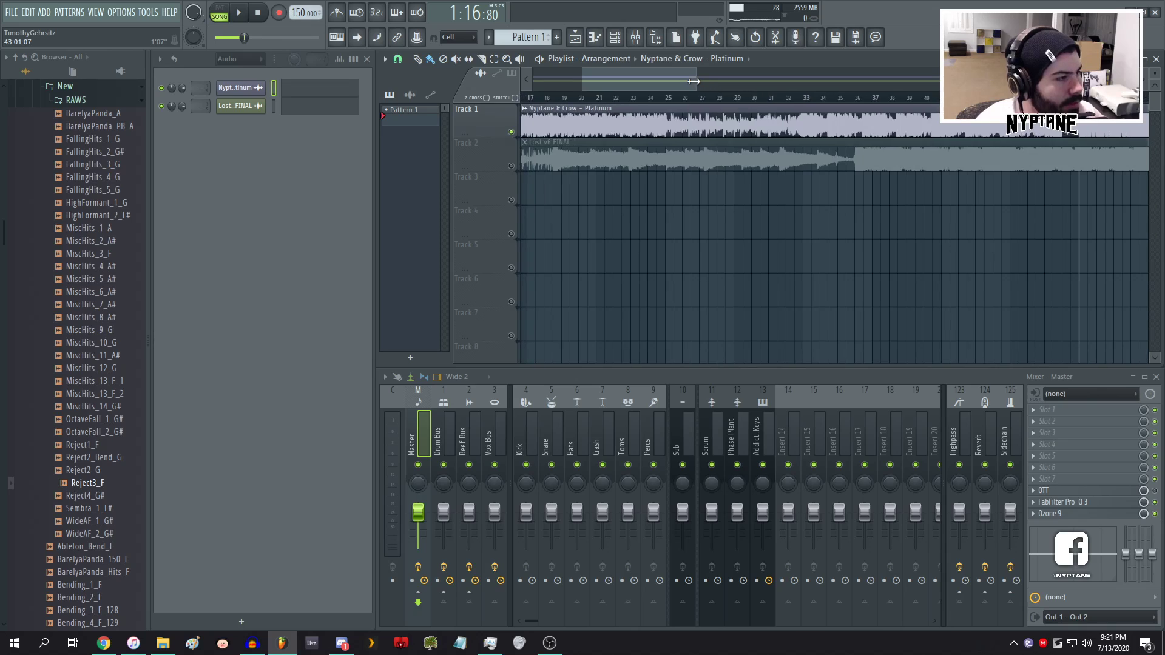
drag(587, 79, 468, 90)
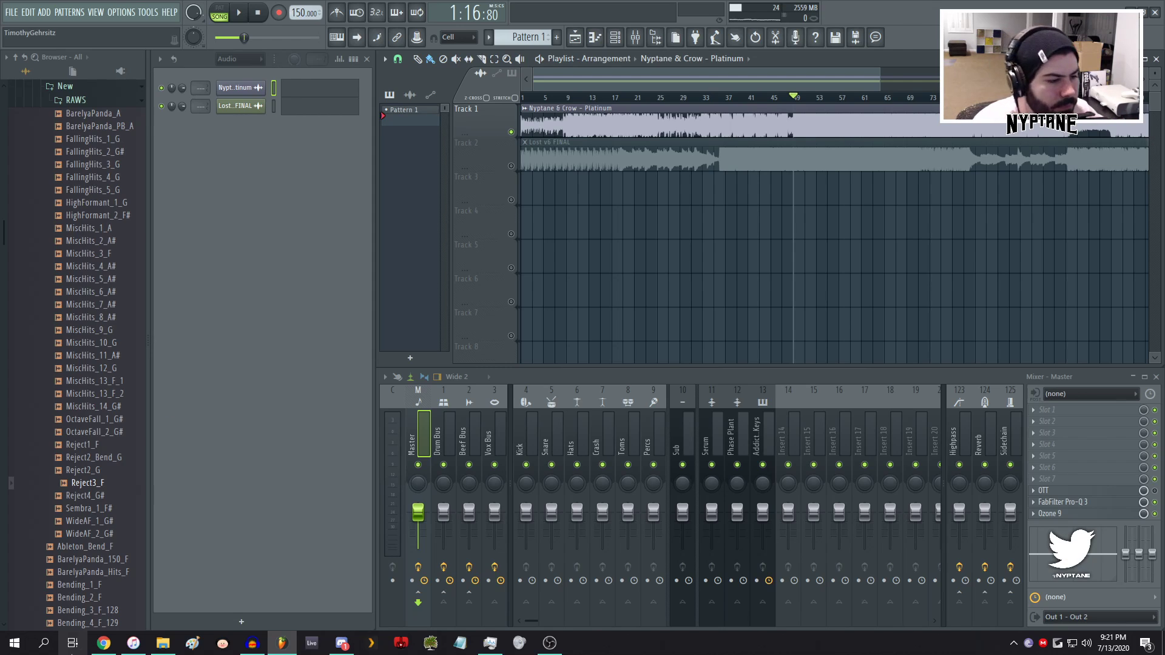
- Switch to Audacity, remove both audio tracks from the project, and return to FL Studio
click(252, 643)
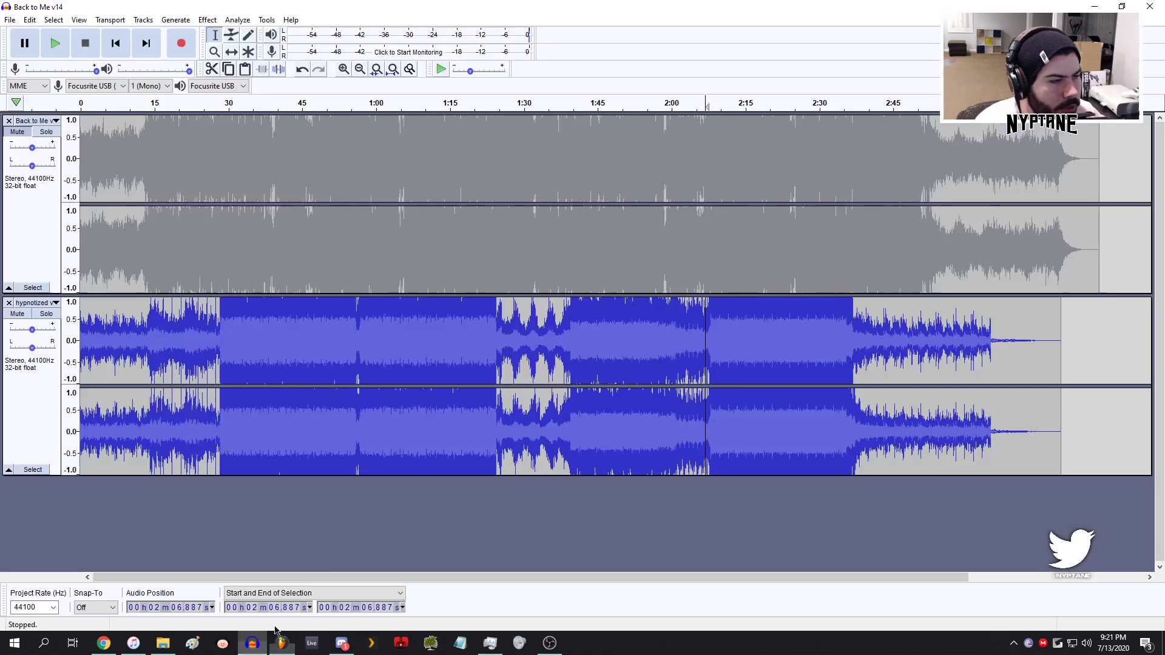
click(9, 120)
click(9, 121)
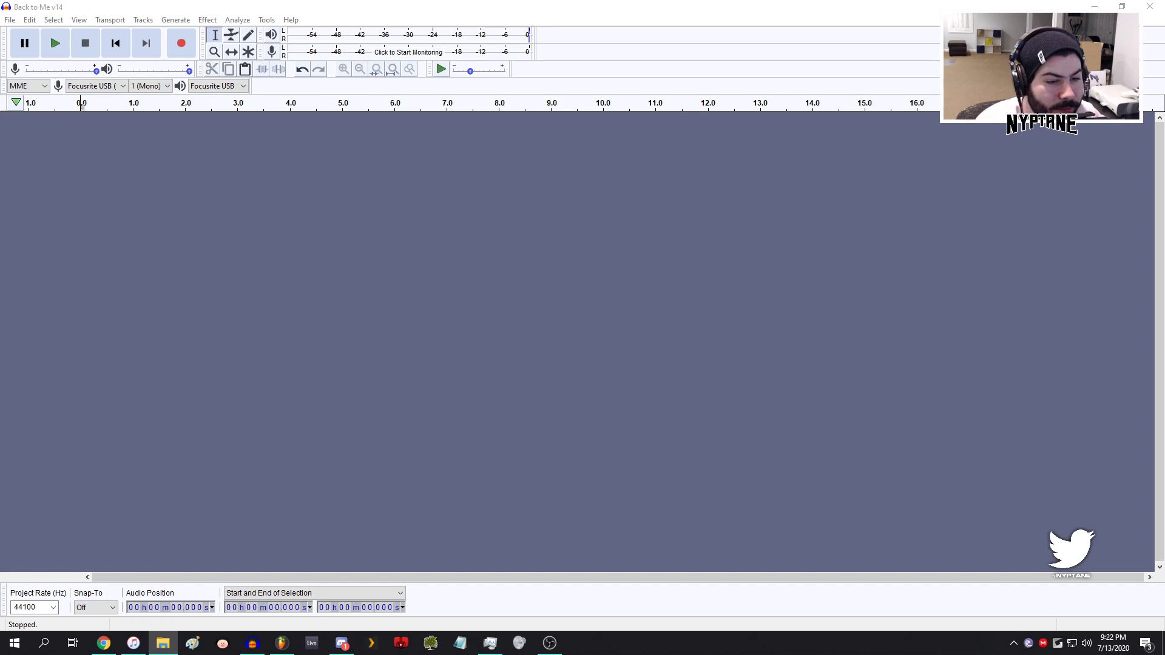
click(282, 643)
- Start opening another project file, discarding the changes to untitled.flp
click(11, 12)
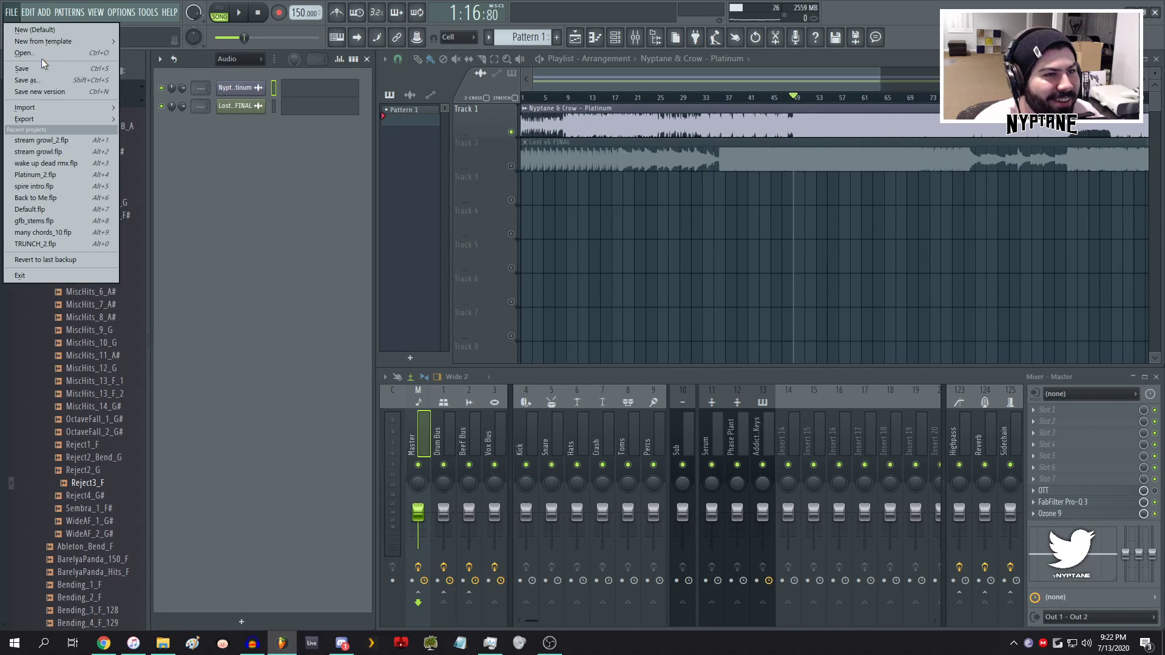
click(38, 56)
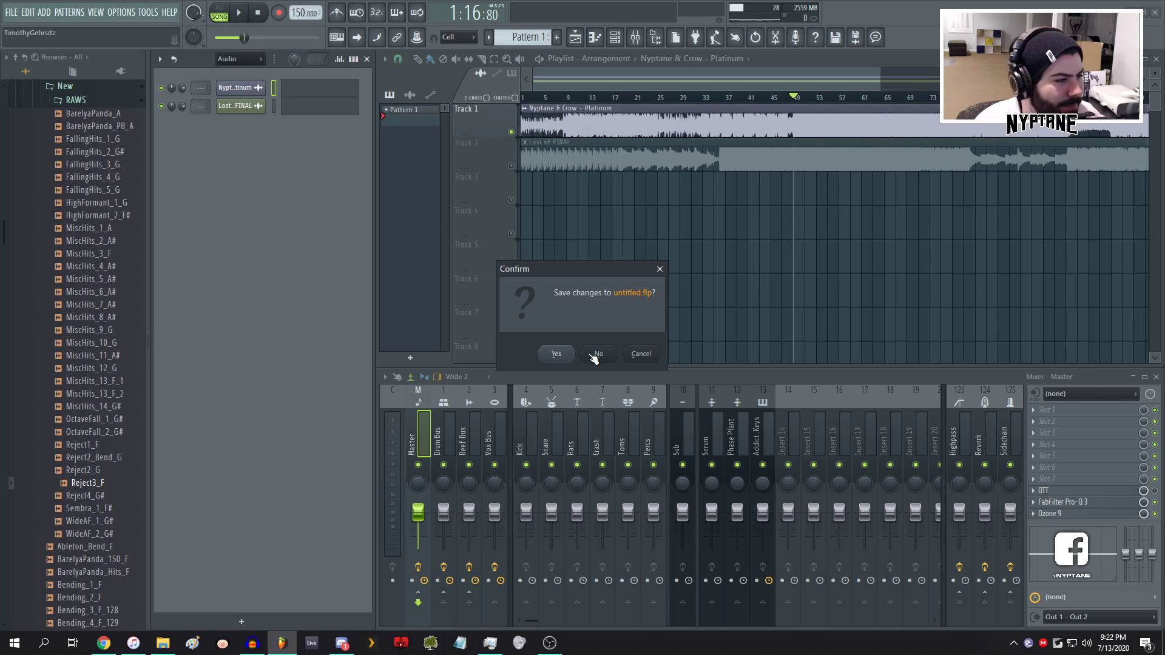
click(594, 357)
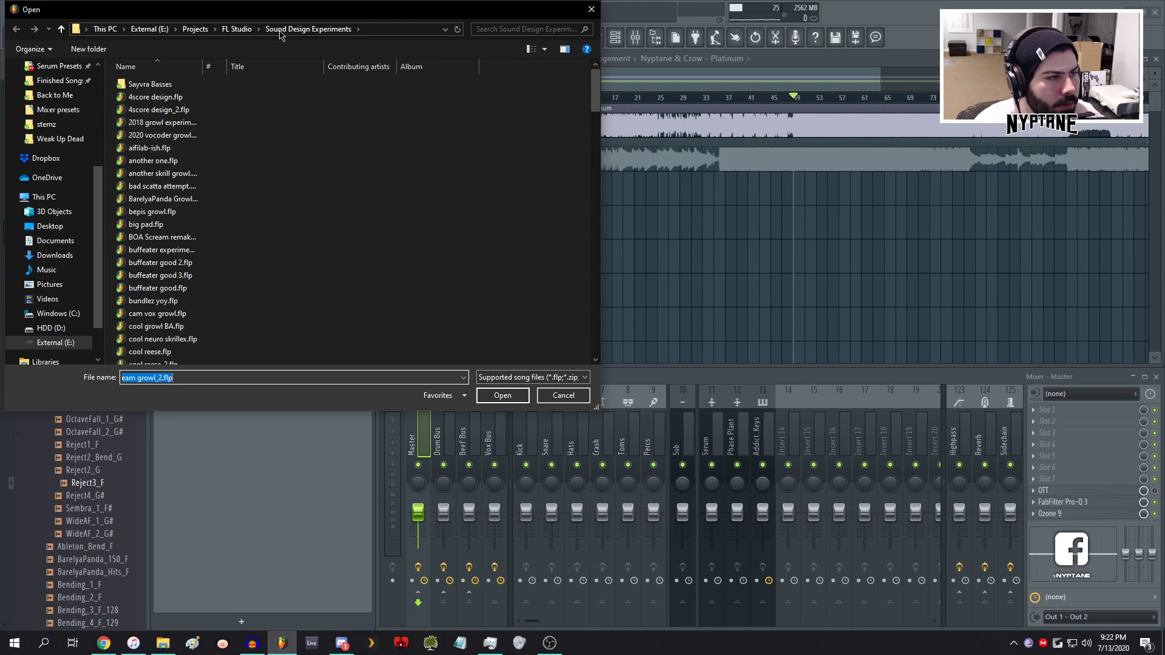
- Browse the FL Studio projects to Finished Songs > Originals > Singles > Departure and widen the file list to read the full names
click(237, 29)
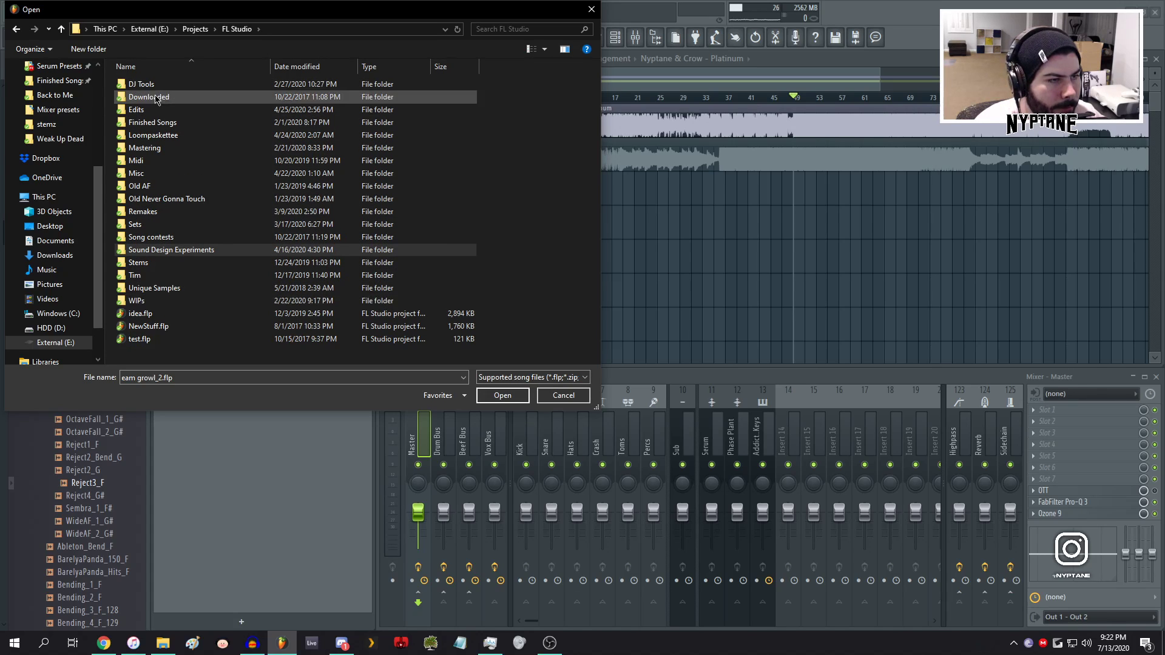
double_click(159, 124)
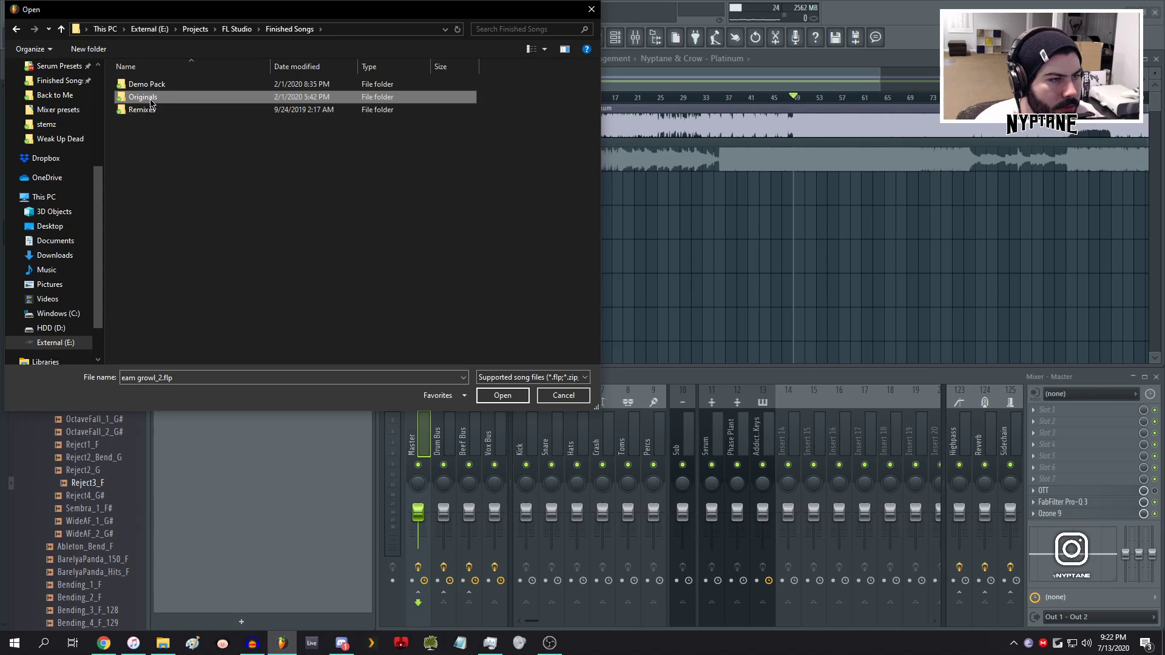
double_click(165, 98)
double_click(144, 124)
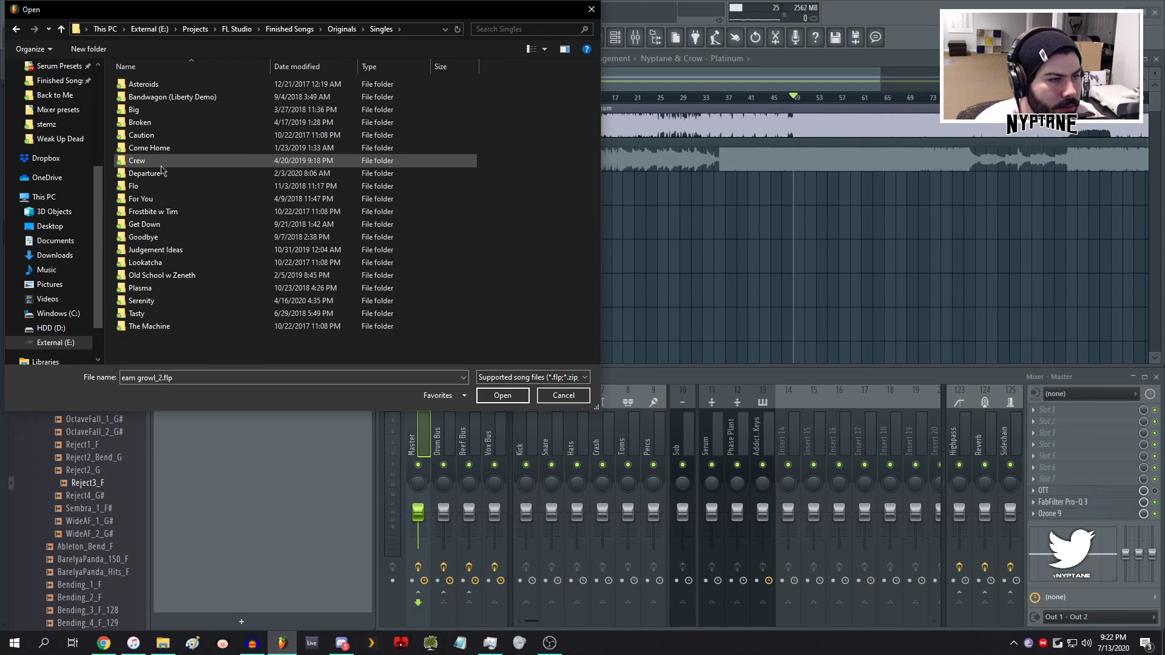
double_click(159, 174)
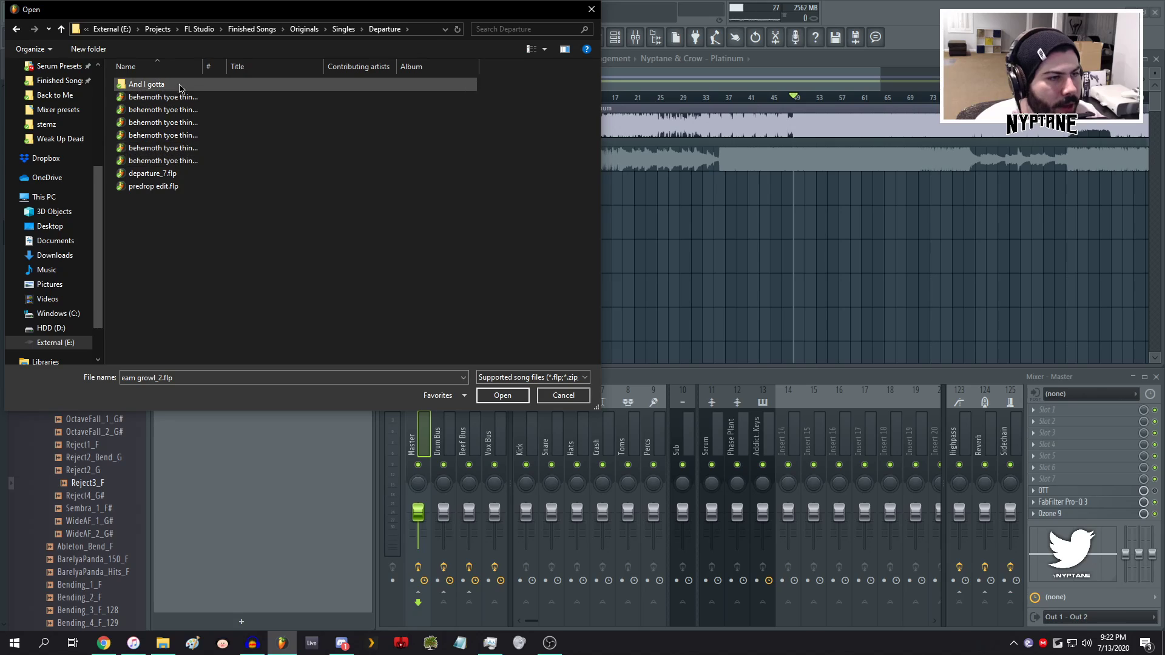
drag(199, 69, 261, 68)
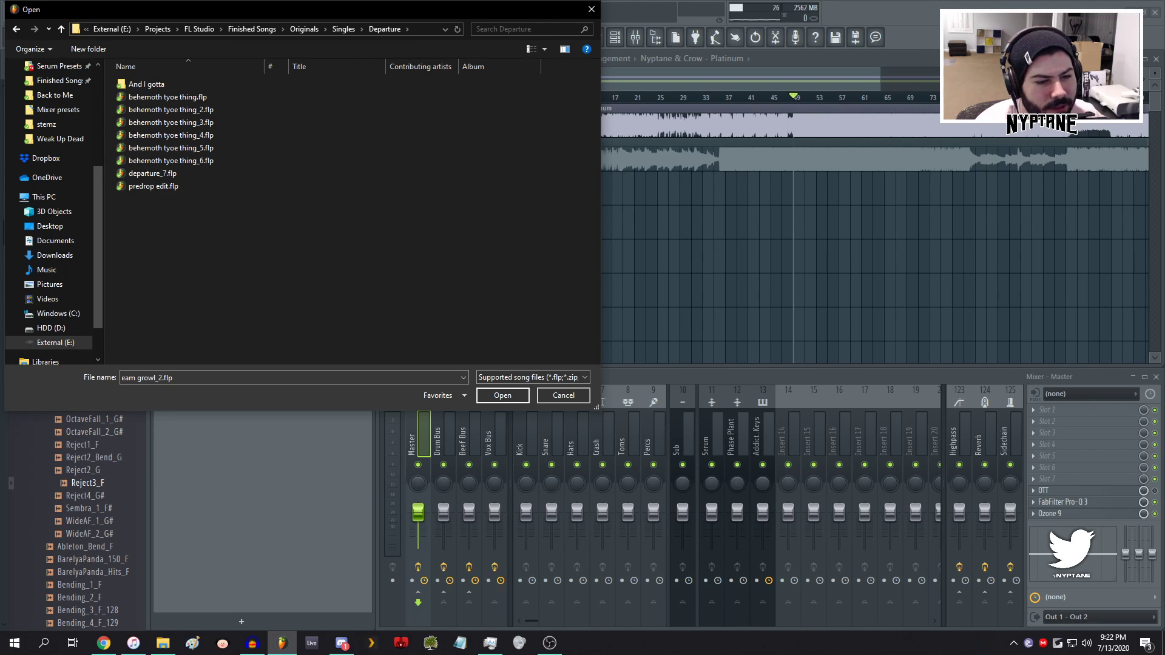
- Browse back up to the FL Studio projects folder and open the Old Never Gonna Touch folder
click(19, 34)
click(19, 33)
click(19, 34)
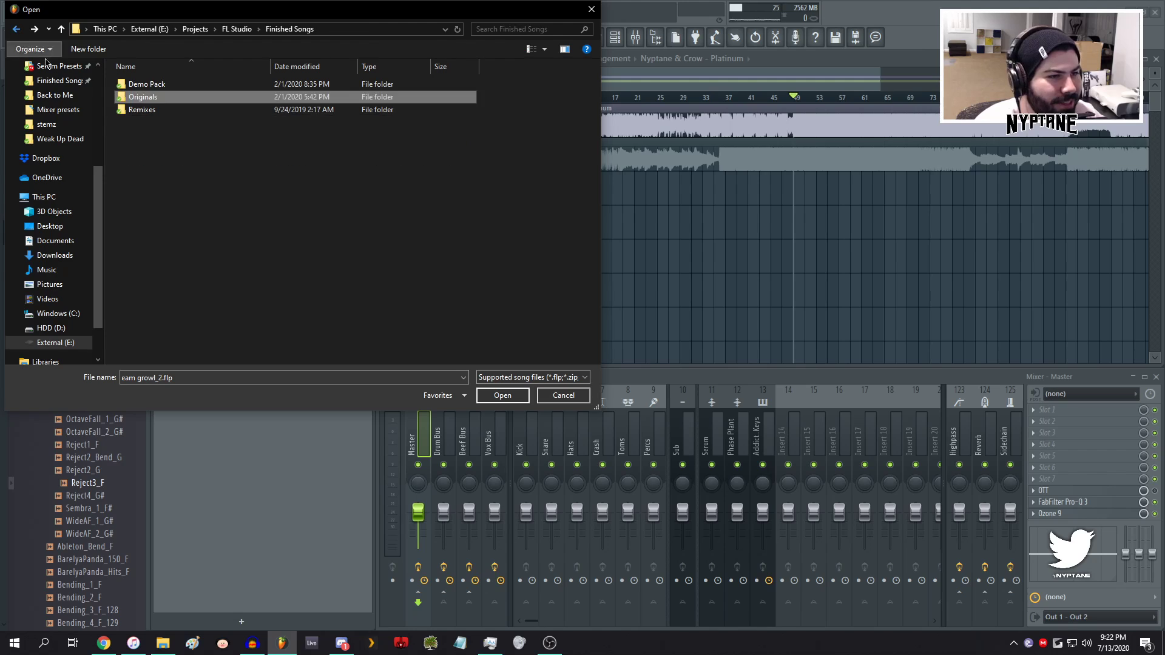
click(20, 34)
double_click(167, 198)
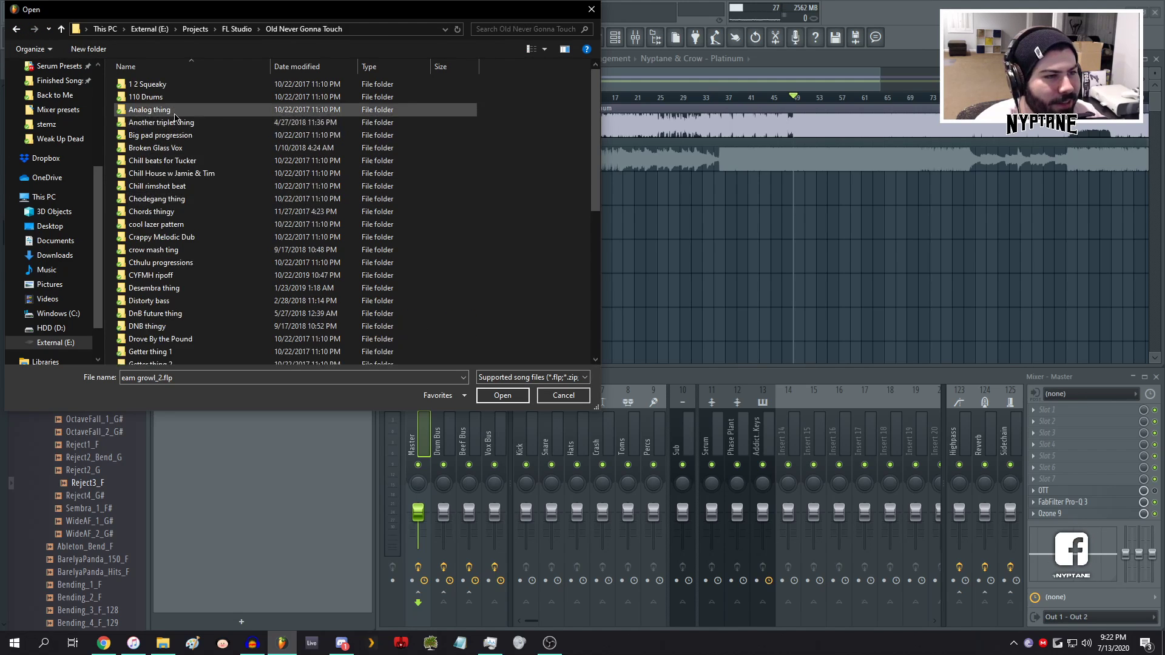
- Look through the project folders in Old Never Gonna Touch for a suitable older song
scroll(176, 230, down, 3)
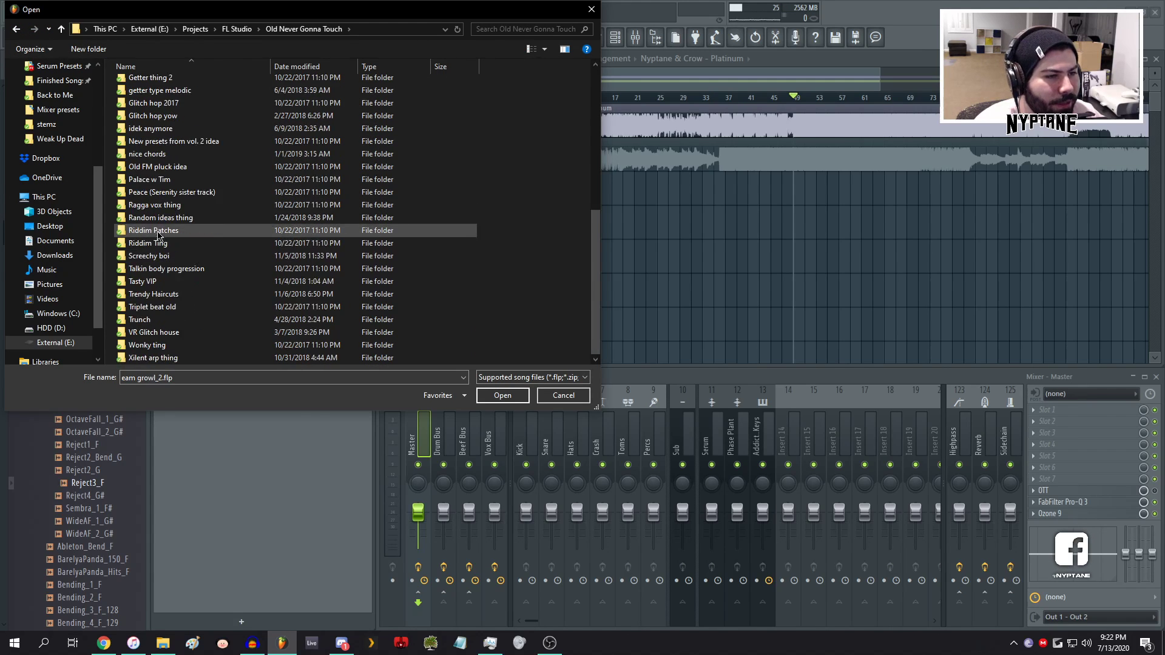
scroll(176, 231, up, 3)
scroll(395, 274, down, 5)
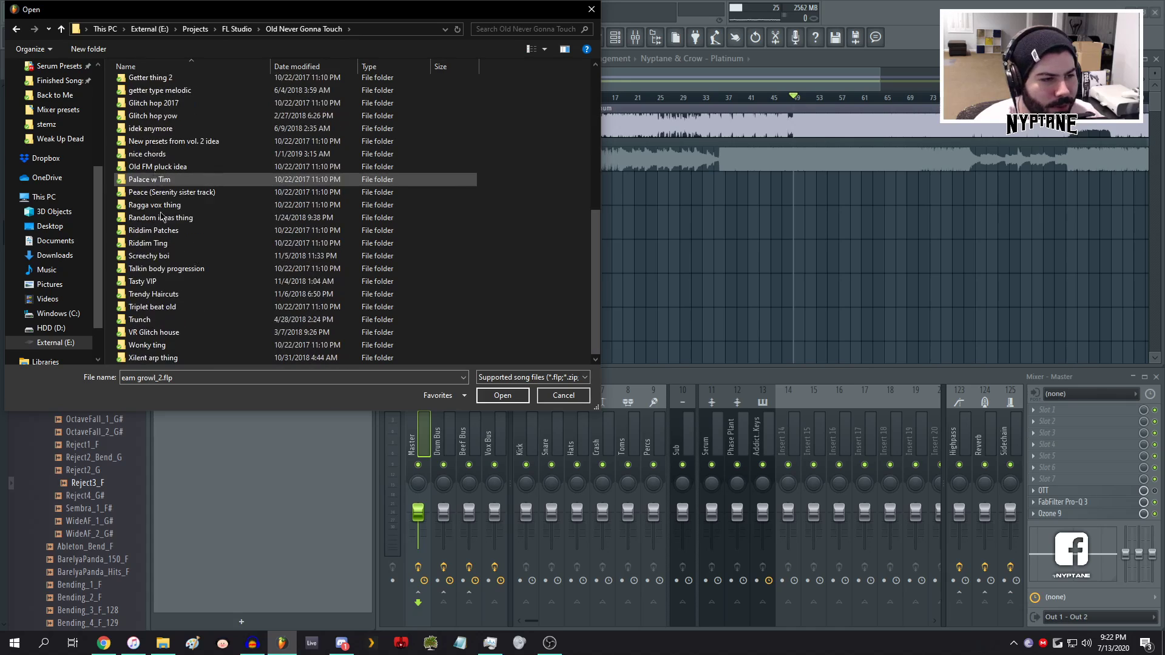
scroll(413, 291, up, 5)
scroll(581, 192, down, 5)
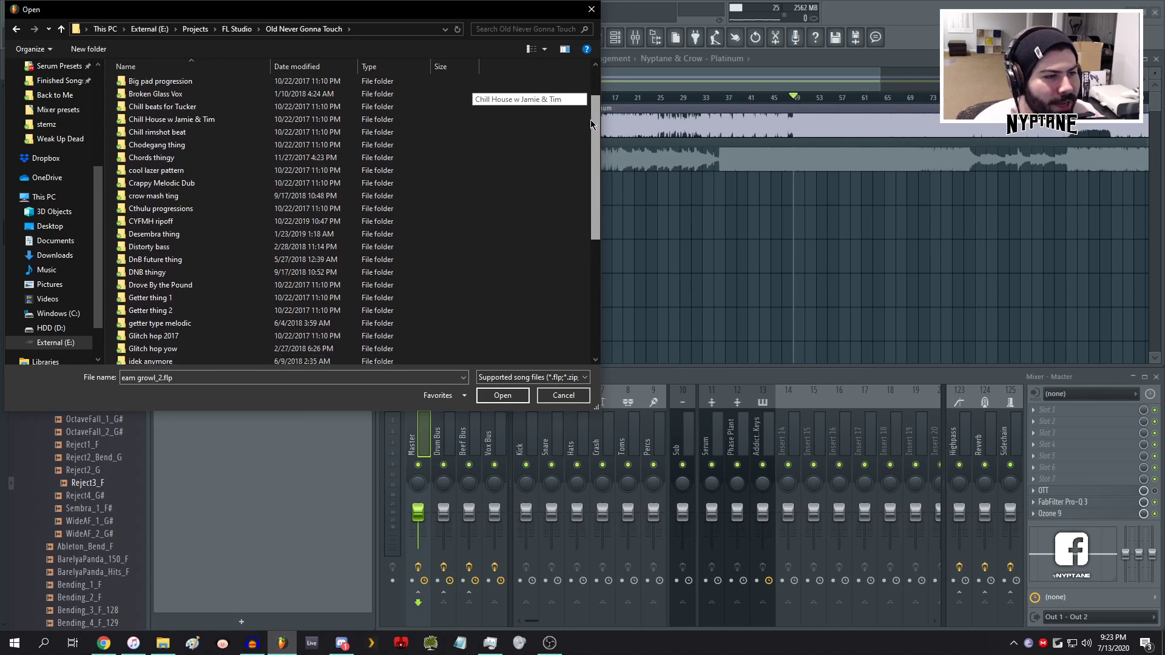
scroll(582, 192, down, 2)
scroll(573, 194, up, 7)
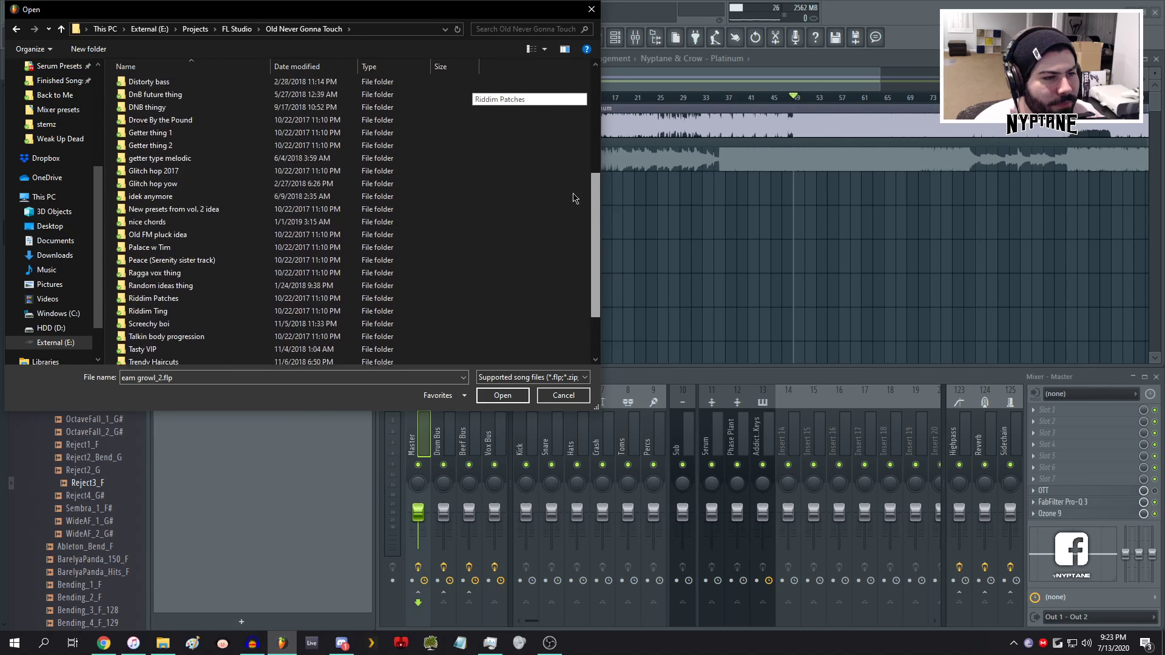
scroll(567, 103, down, 4)
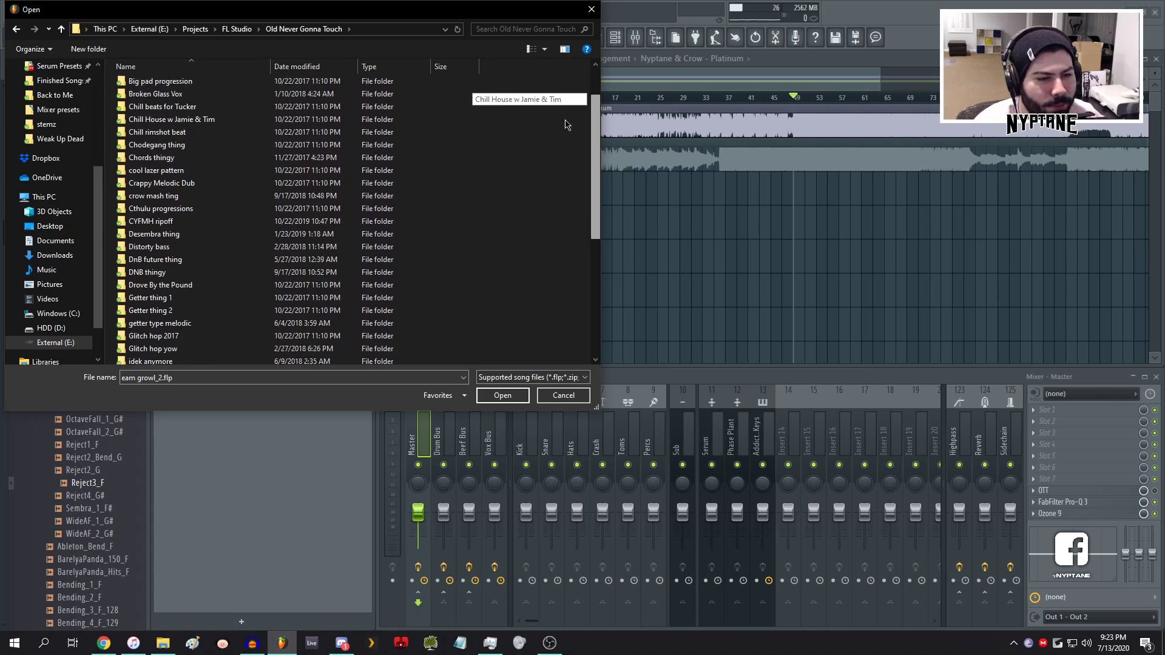
scroll(552, 207, down, 2)
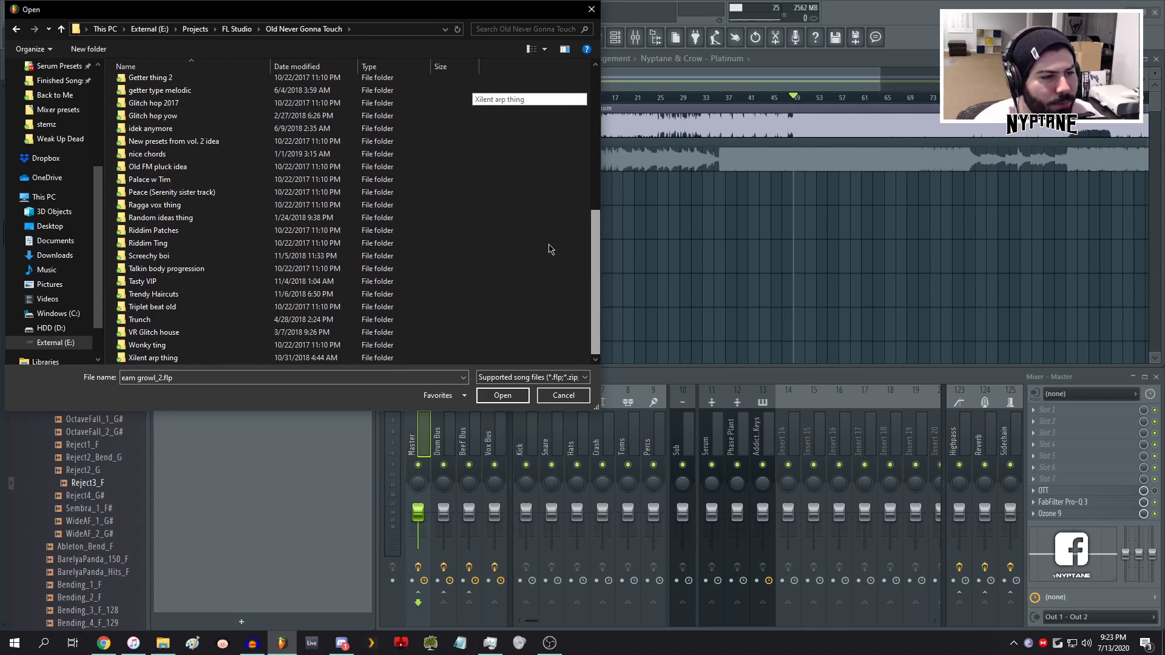
scroll(352, 223, down, 1)
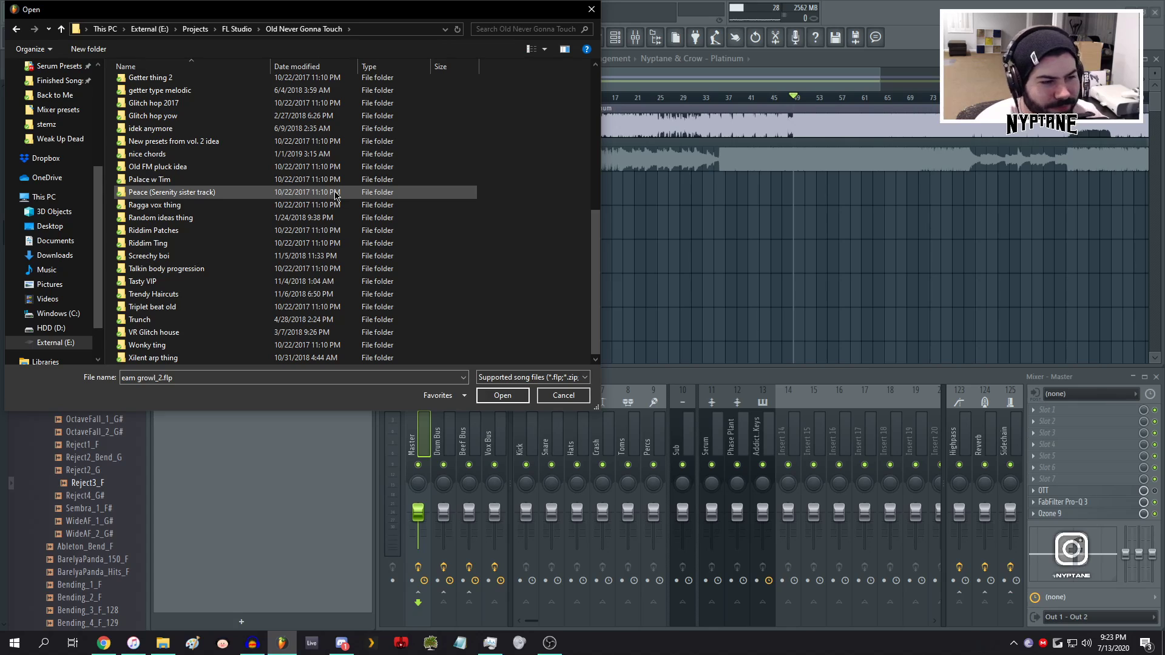
scroll(199, 265, up, 5)
scroll(199, 265, up, 3)
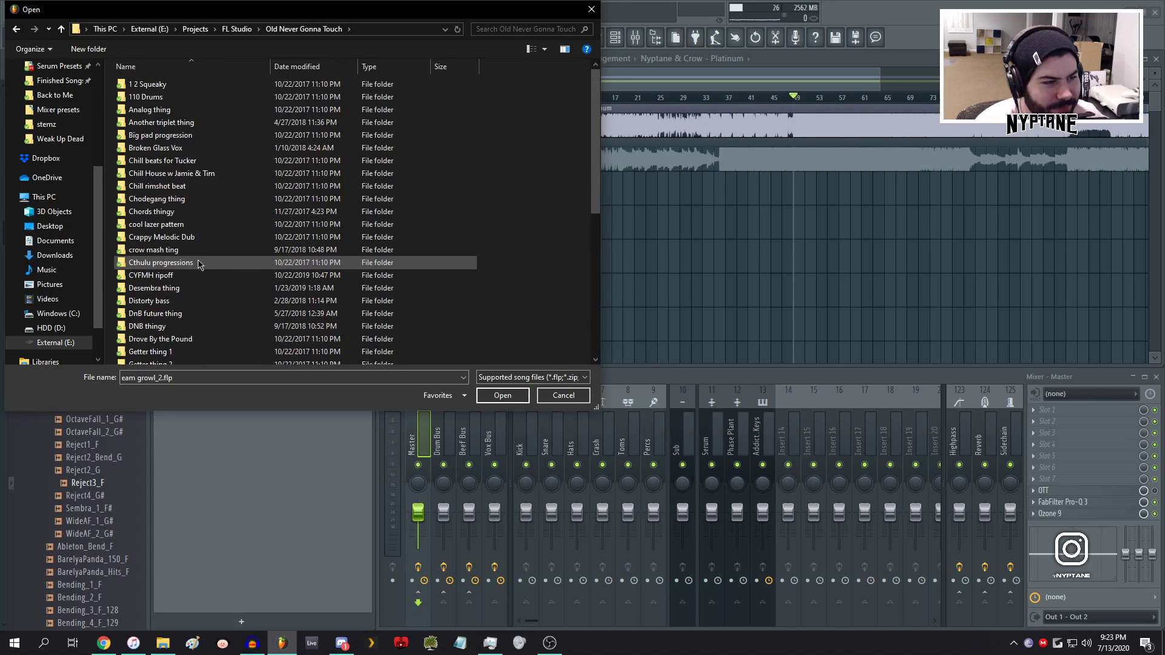
scroll(199, 265, down, 7)
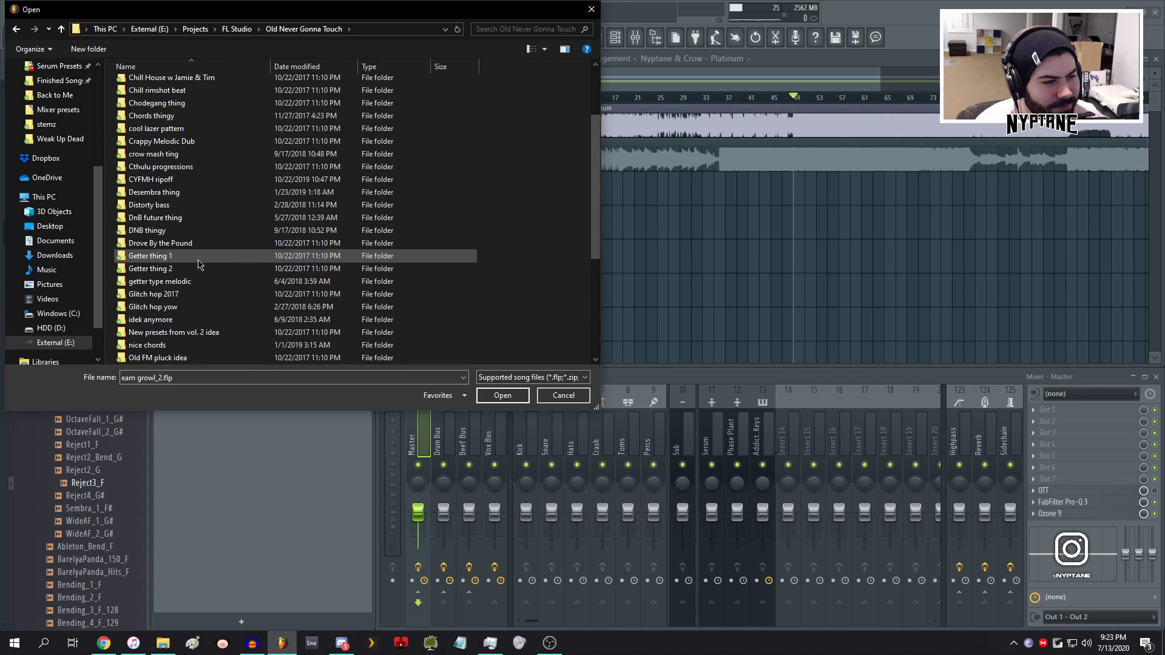
scroll(199, 265, down, 1)
scroll(199, 265, up, 5)
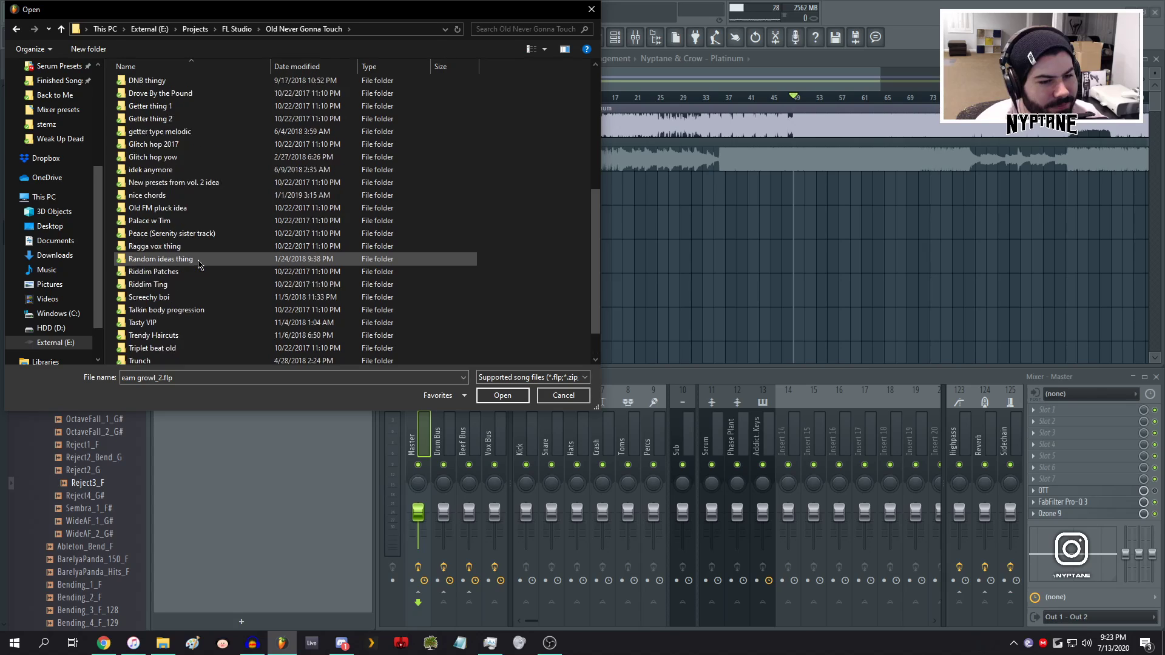
scroll(199, 265, up, 3)
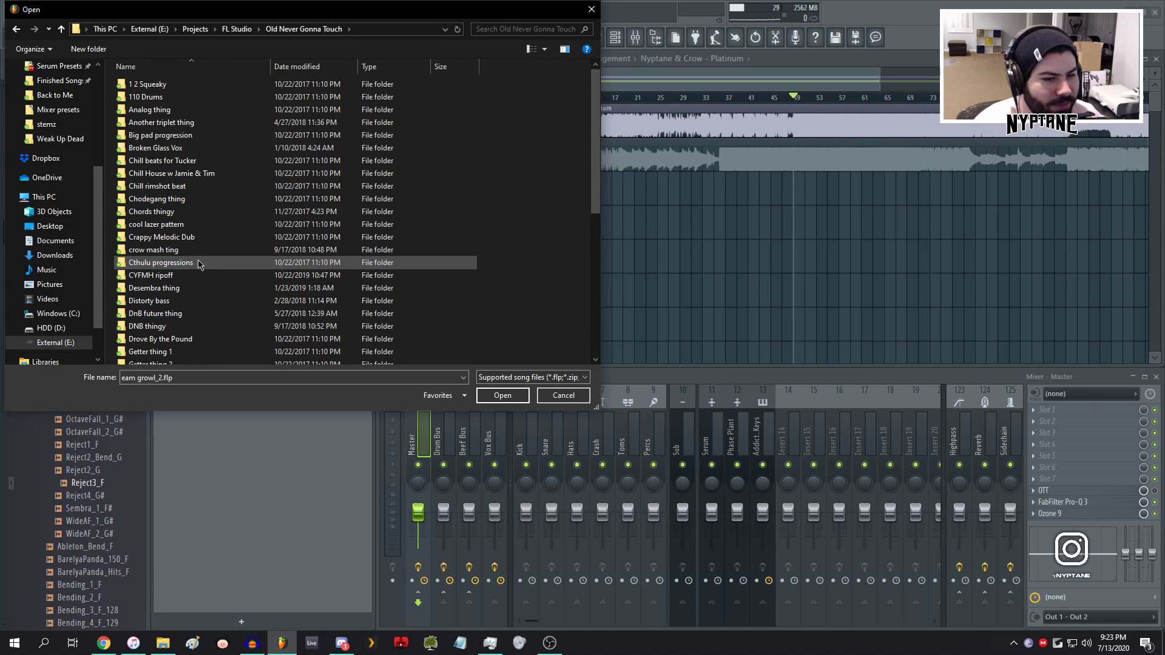
scroll(199, 265, down, 5)
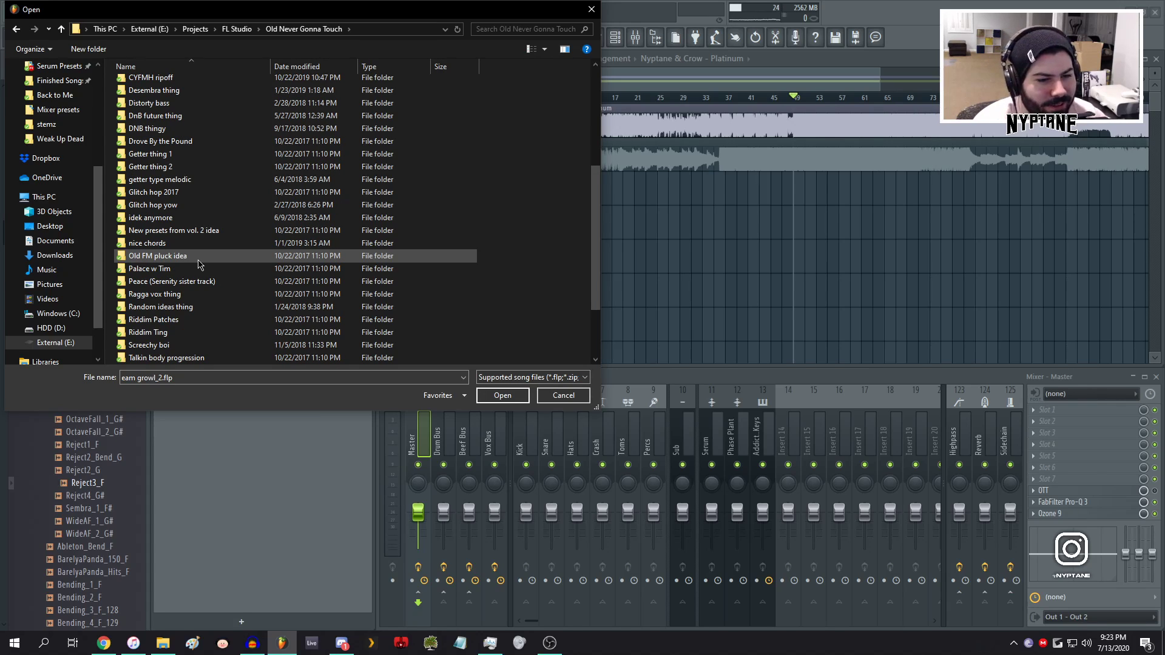
scroll(198, 267, down, 2)
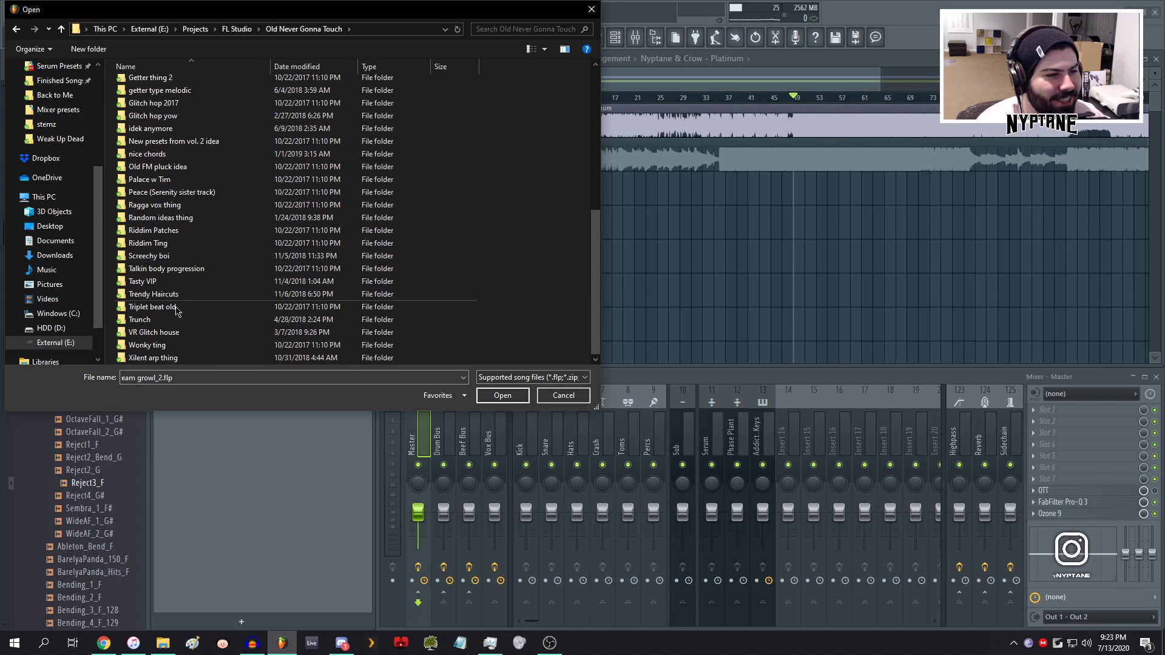
- Check the VR Glitch house folder, opening it in a new window, and cancel the project file selection
double_click(153, 332)
click(16, 29)
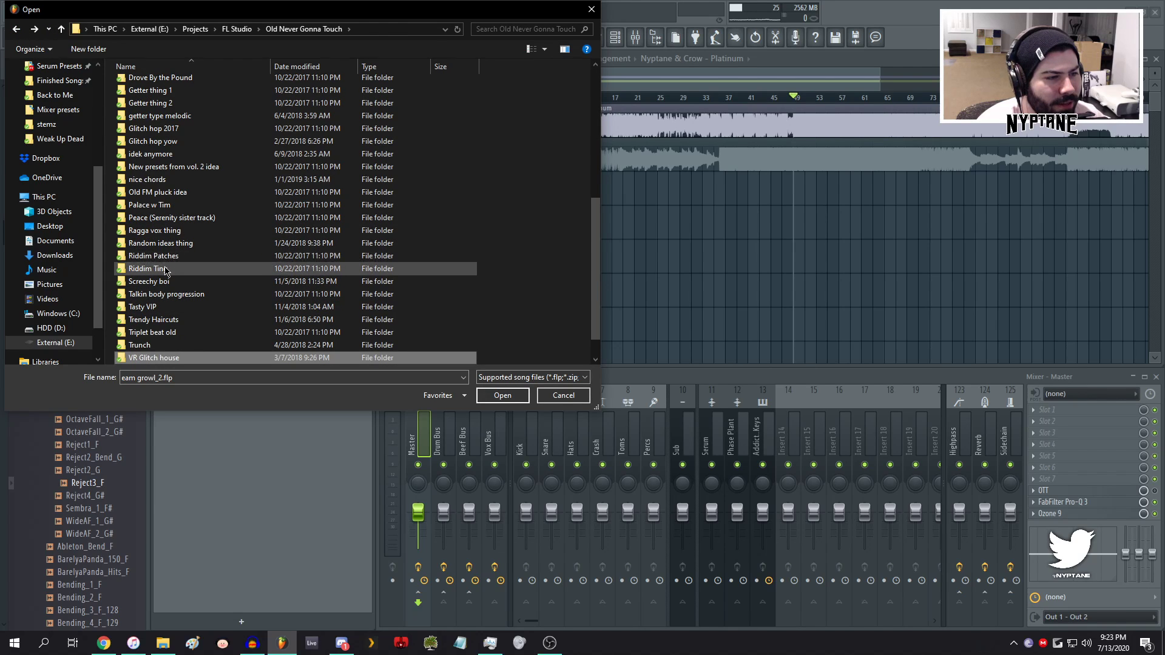
right_click(153, 358)
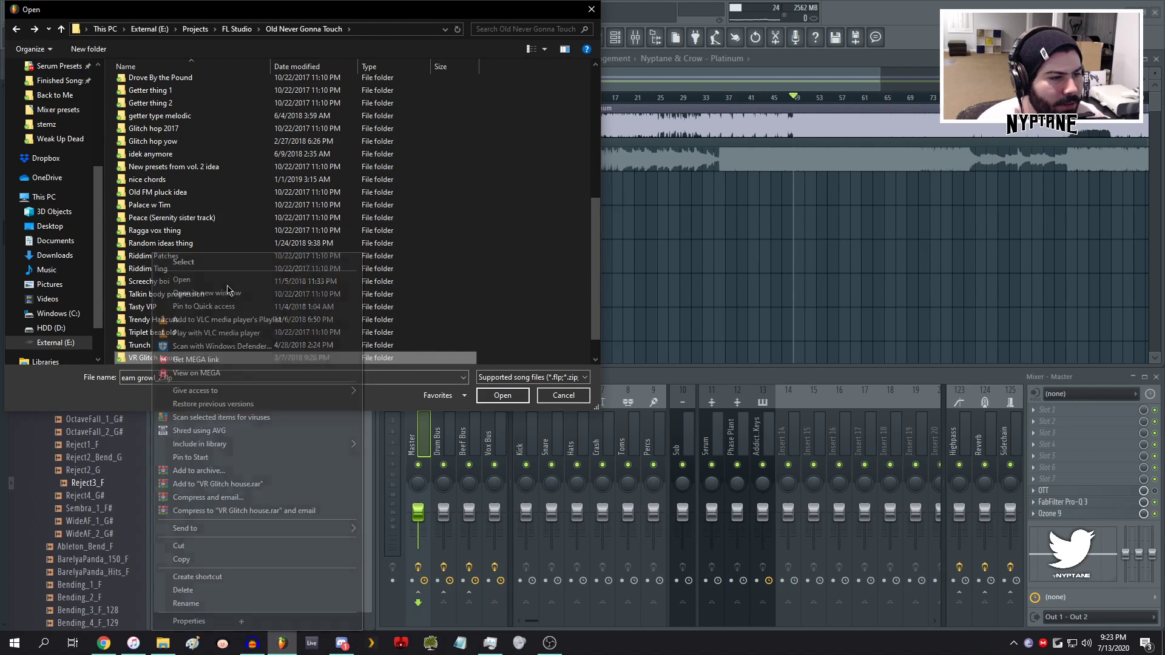
click(211, 297)
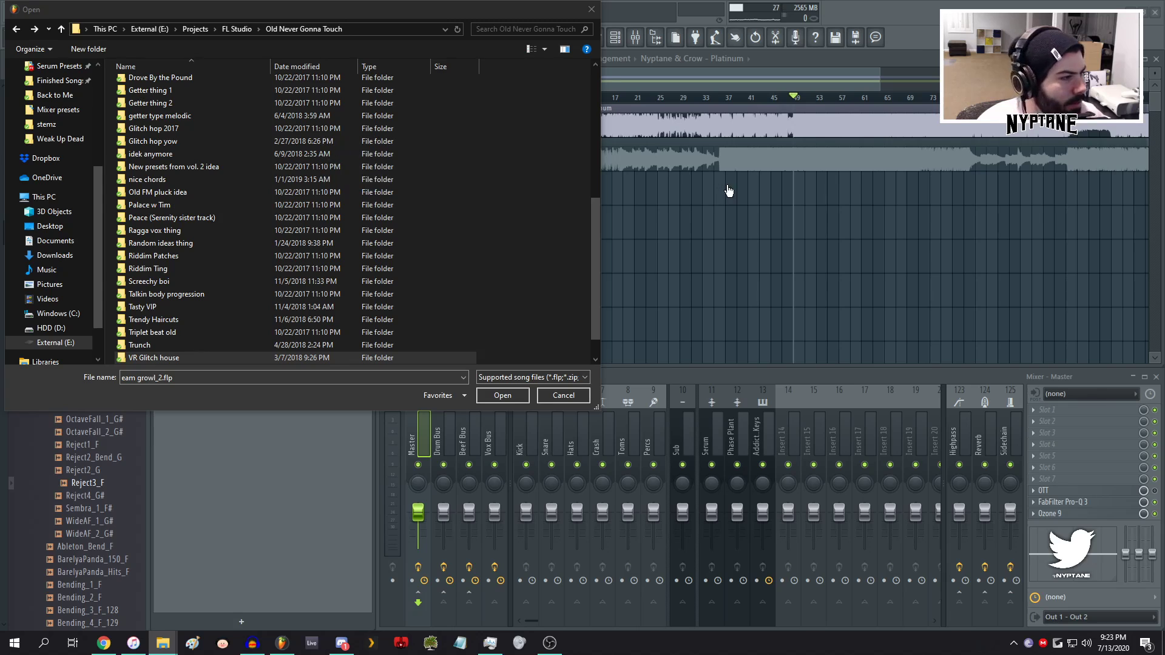
click(563, 395)
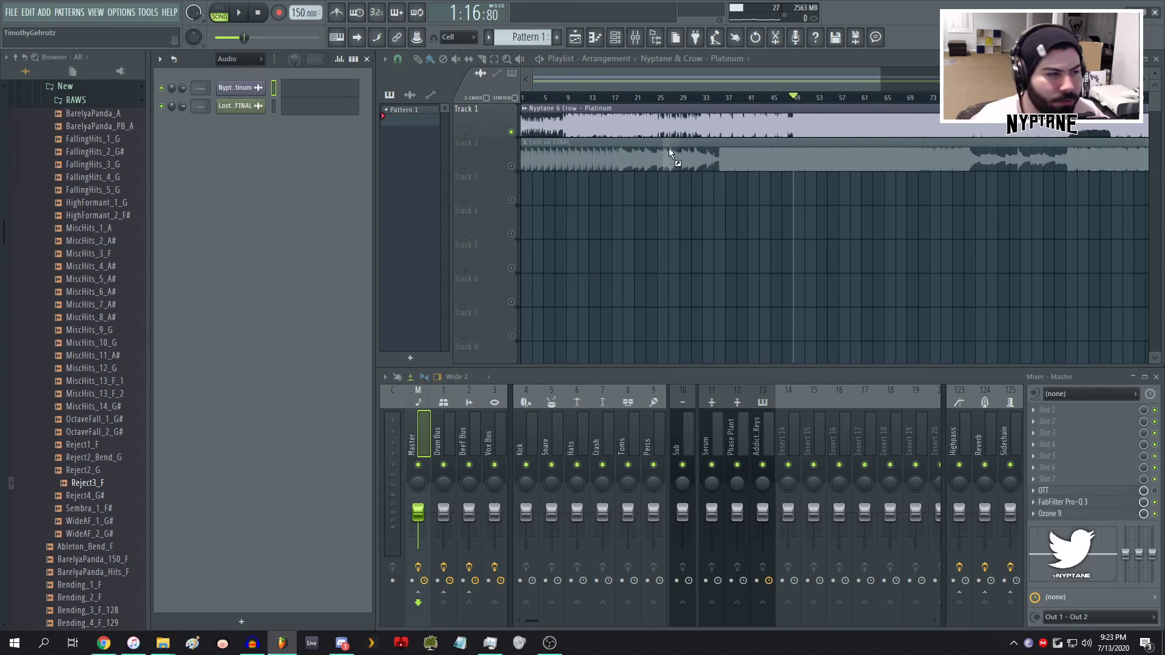
- Add the riddim ting v1 audio file at the start of Track 3 and solo that track
drag(669, 148, 534, 194)
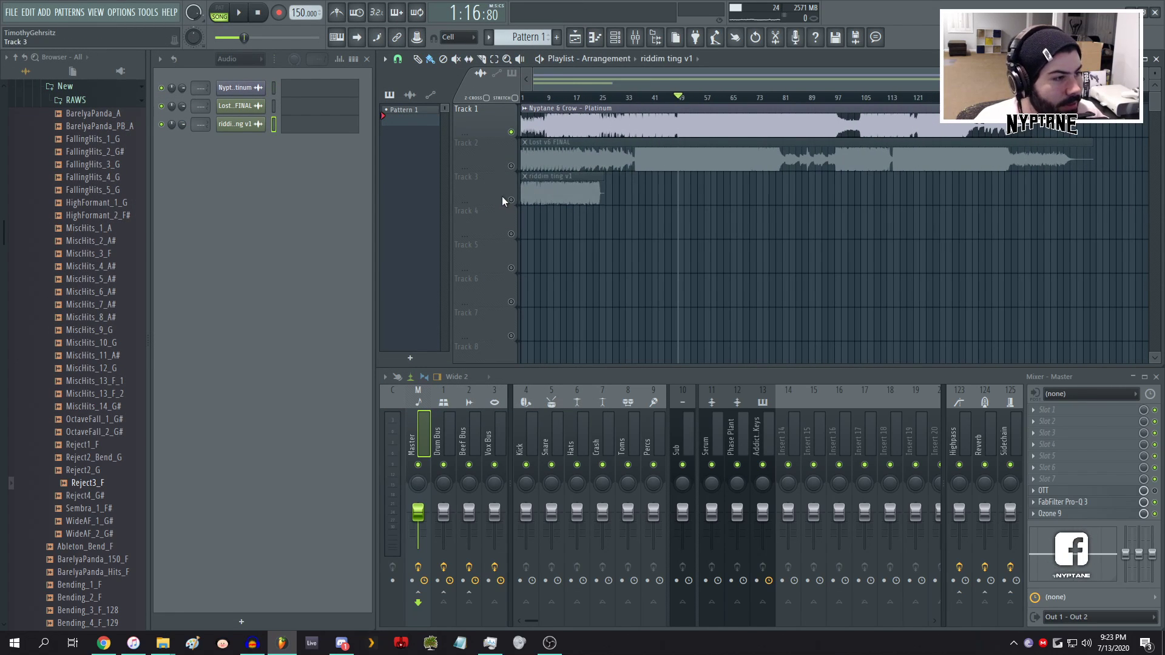
right_click(511, 200)
- Play riddim ting v1 from bar 1 and stop playback
scroll(514, 172, up, 4)
drag(543, 97, 522, 99)
key(space)
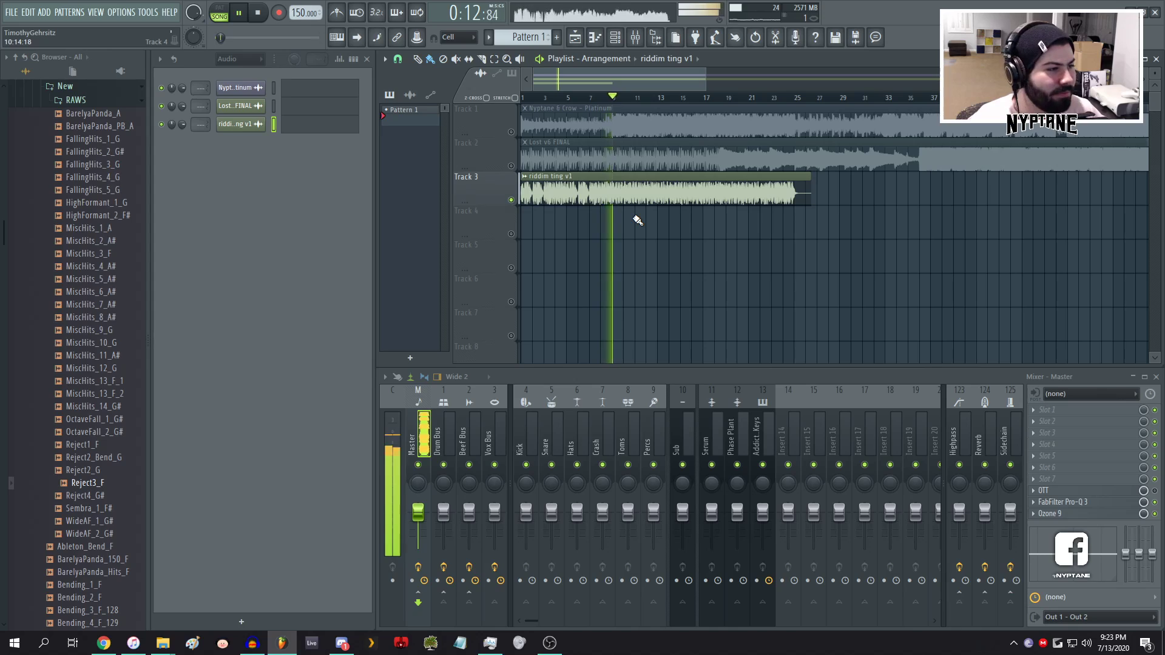
key(space)
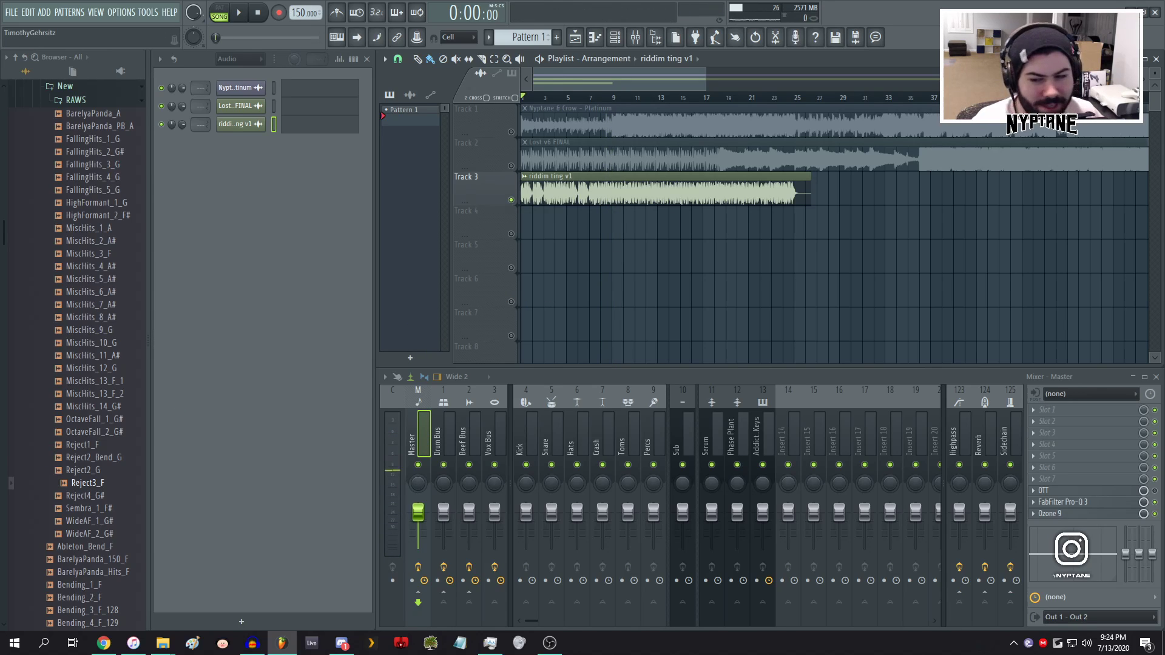
- Start opening another project file, discarding the changes to untitled.flp
click(11, 13)
click(39, 49)
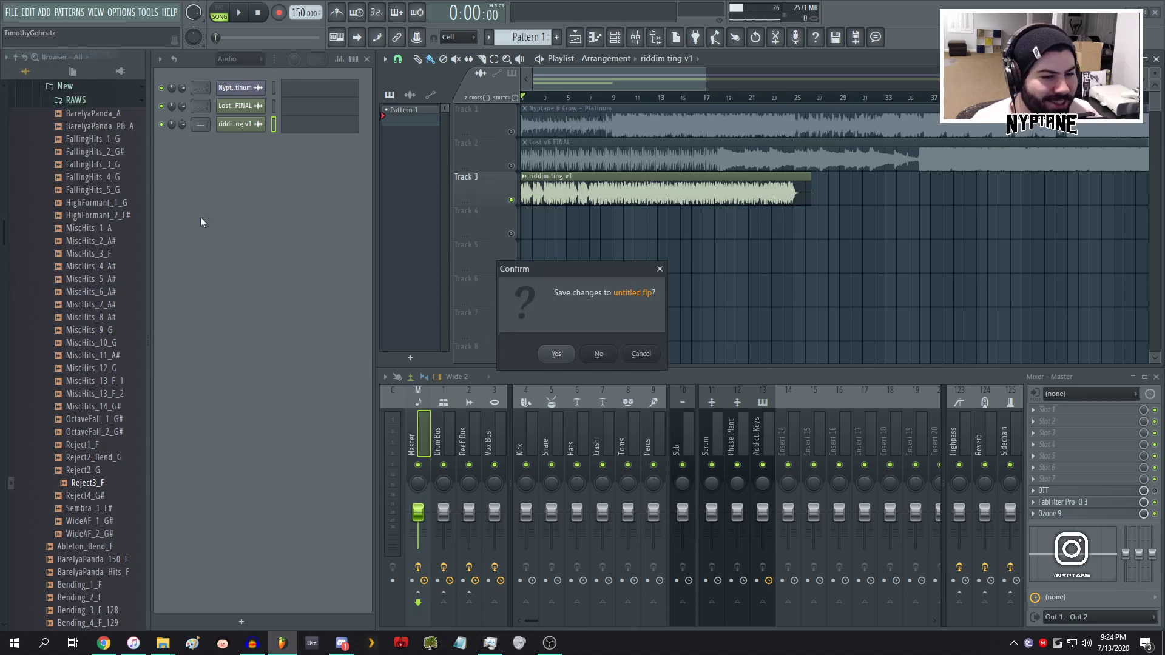
click(604, 358)
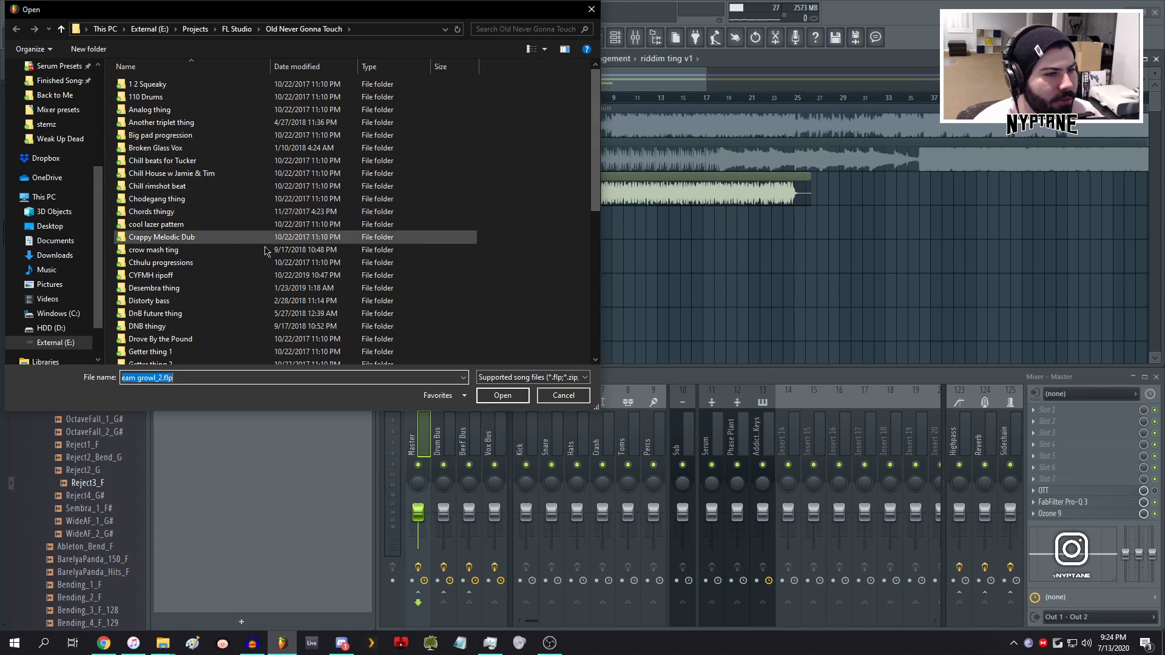
- Open departure_7.flp from FL Studio > Finished Songs > Originals > Singles > Departure
scroll(265, 251, down, 10)
click(237, 28)
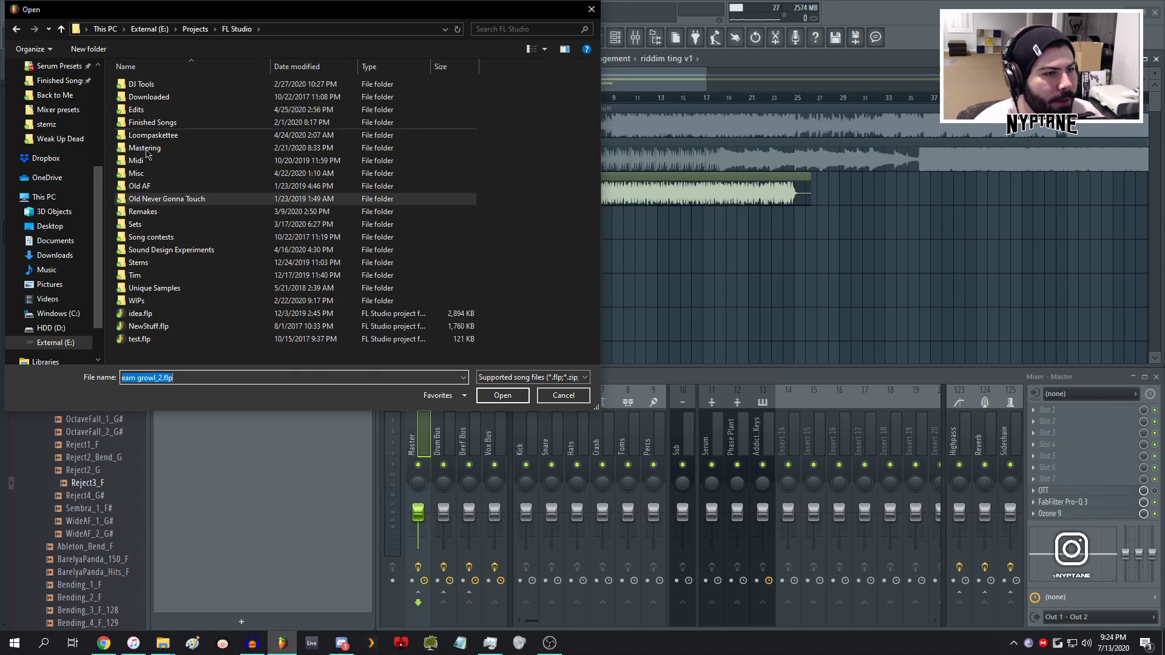
double_click(151, 122)
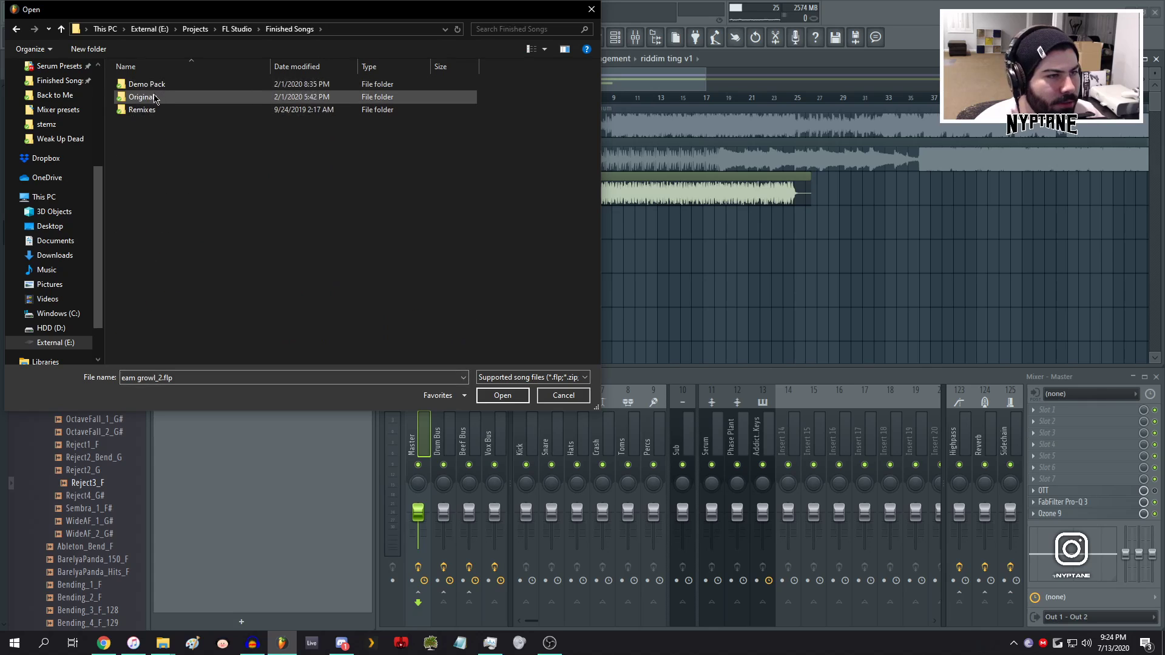
double_click(155, 98)
double_click(188, 122)
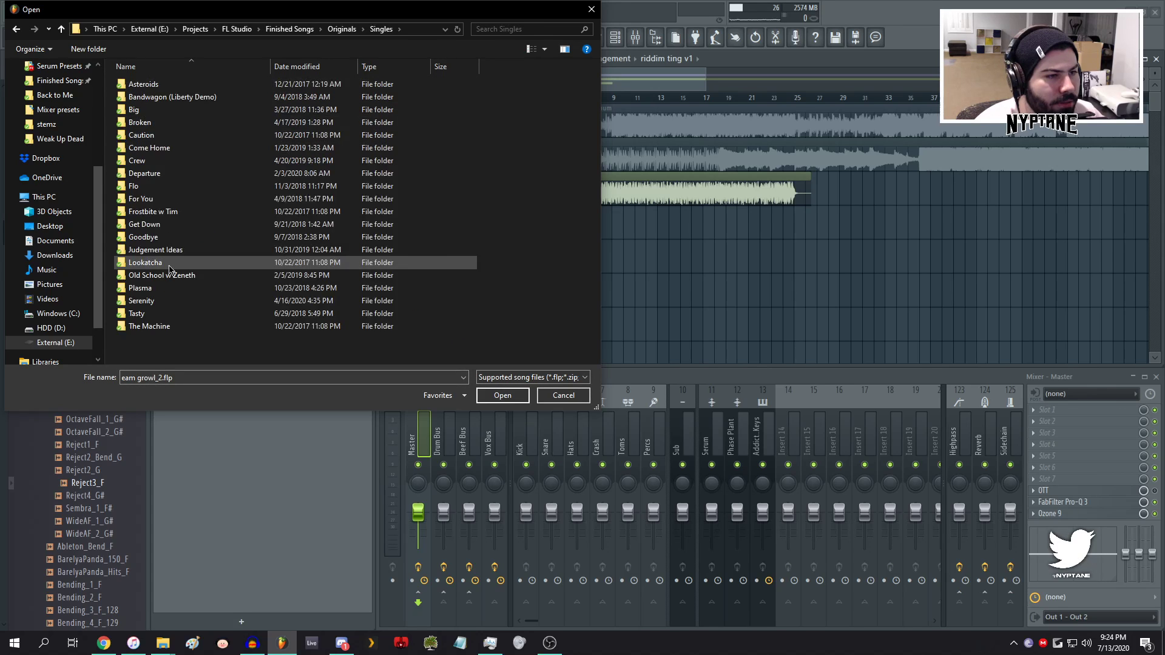
double_click(149, 176)
double_click(149, 176)
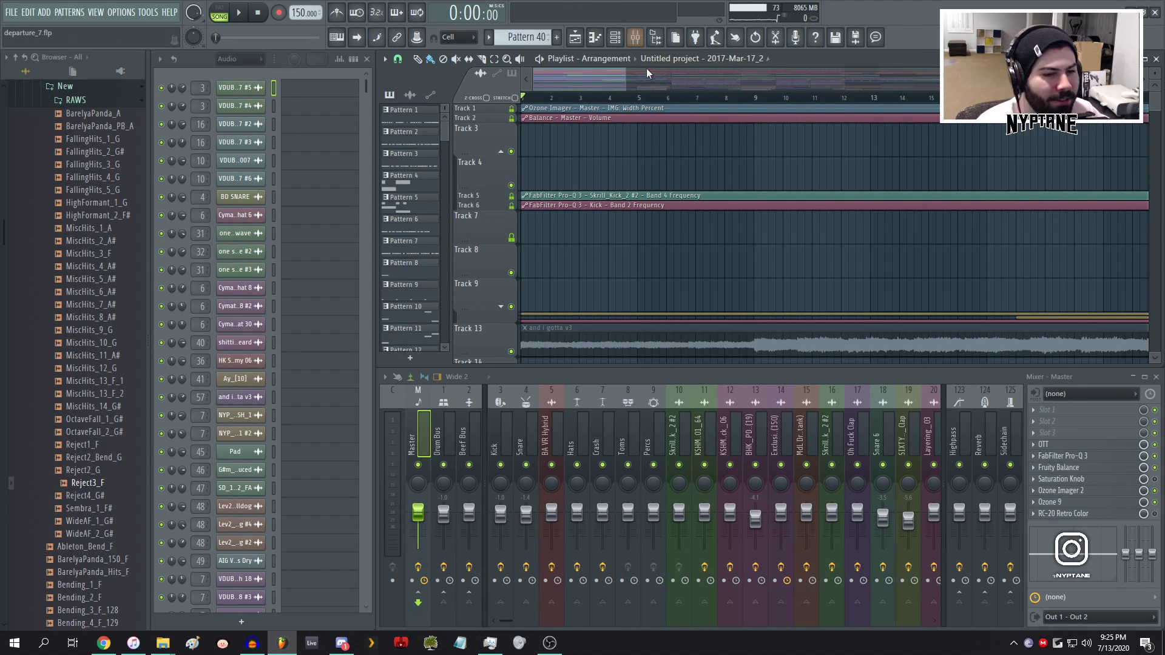
- Show the whole arrangement in the playlist and play it briefly from about bar 25
scroll(815, 208, down, 6)
scroll(815, 208, down, 2)
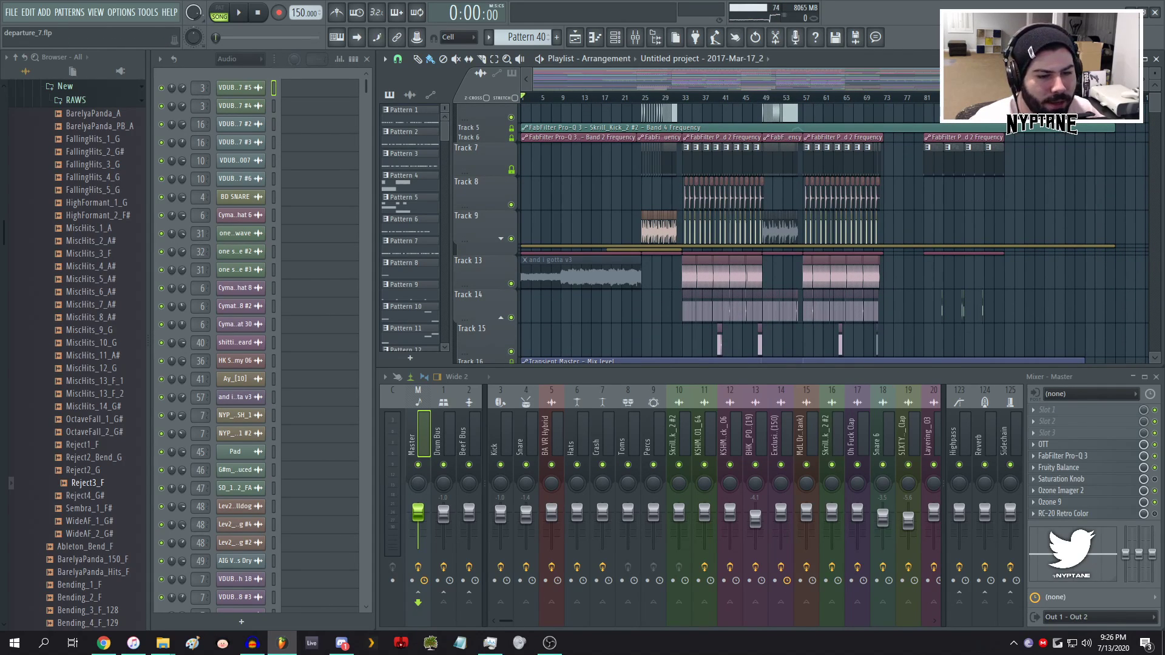
click(646, 99)
key(space)
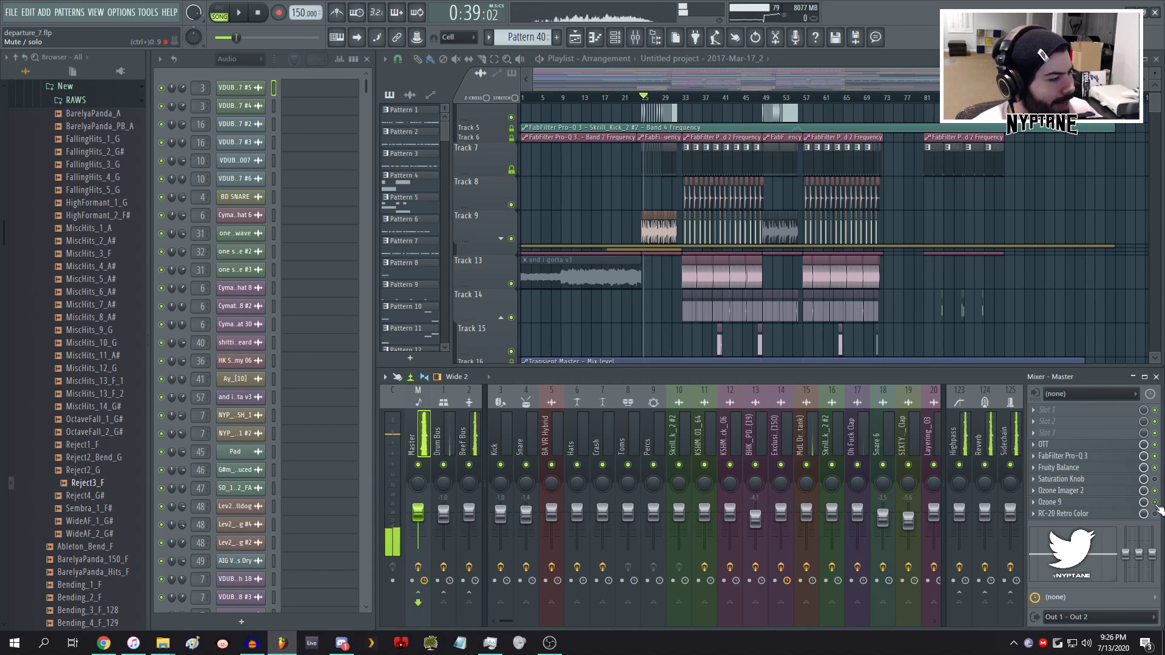
- Free effect slot 9 on the master above RC-20 Retro Color and load Sausage Fattener there with Fatness at 5%
scroll(1045, 434, down, 6)
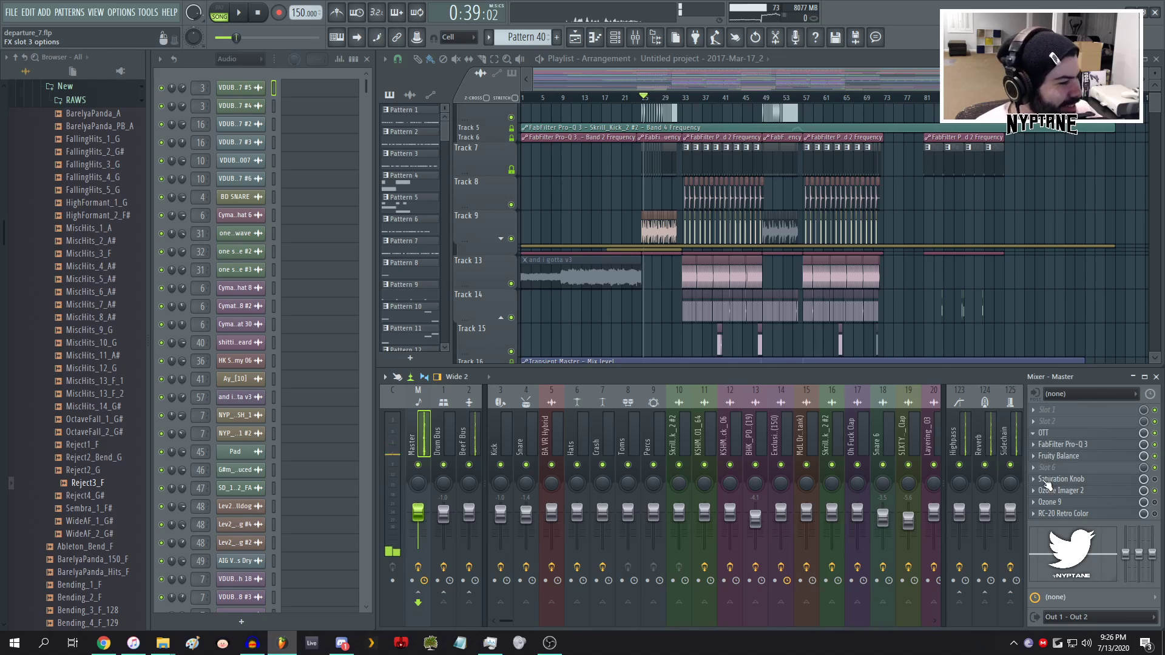
click(1046, 503)
click(790, 411)
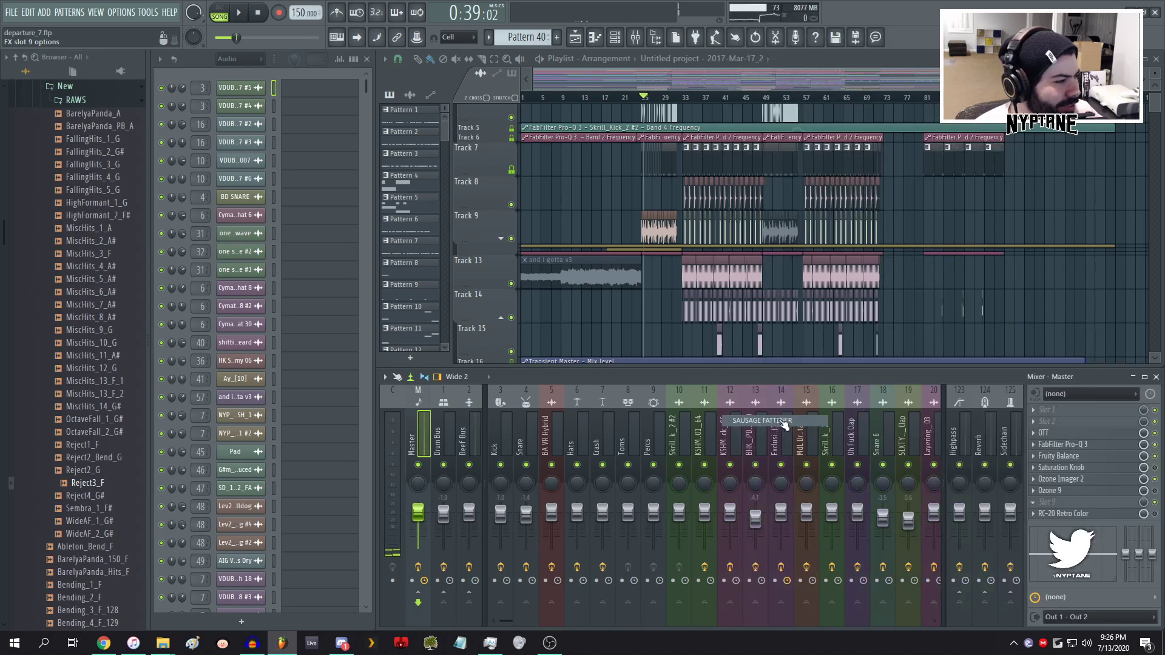
drag(434, 246, 434, 252)
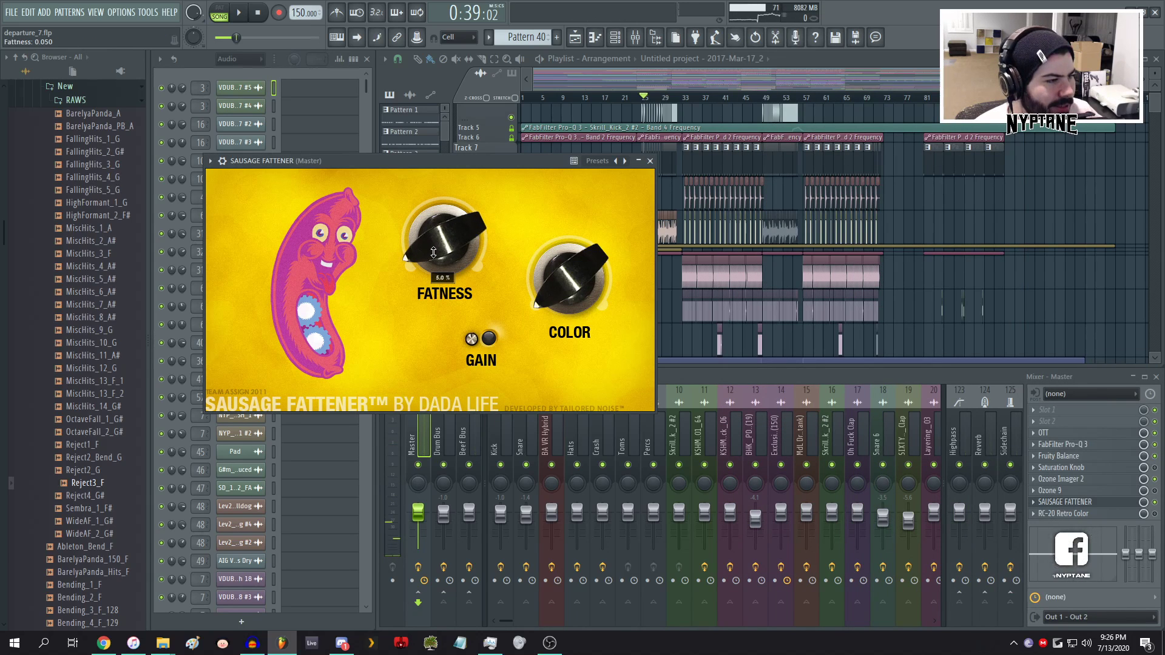
click(650, 161)
- Play the song from the beginning with Sausage Fattener on the master, and stop playback
key(space)
scroll(695, 229, up, 2)
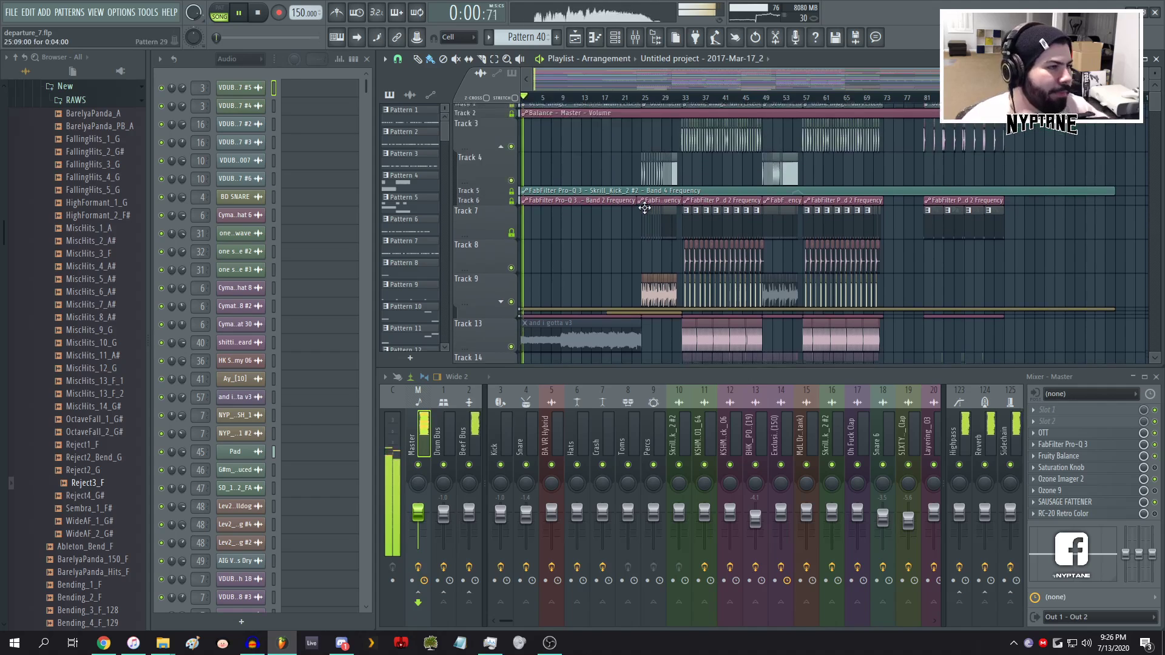
key(space)
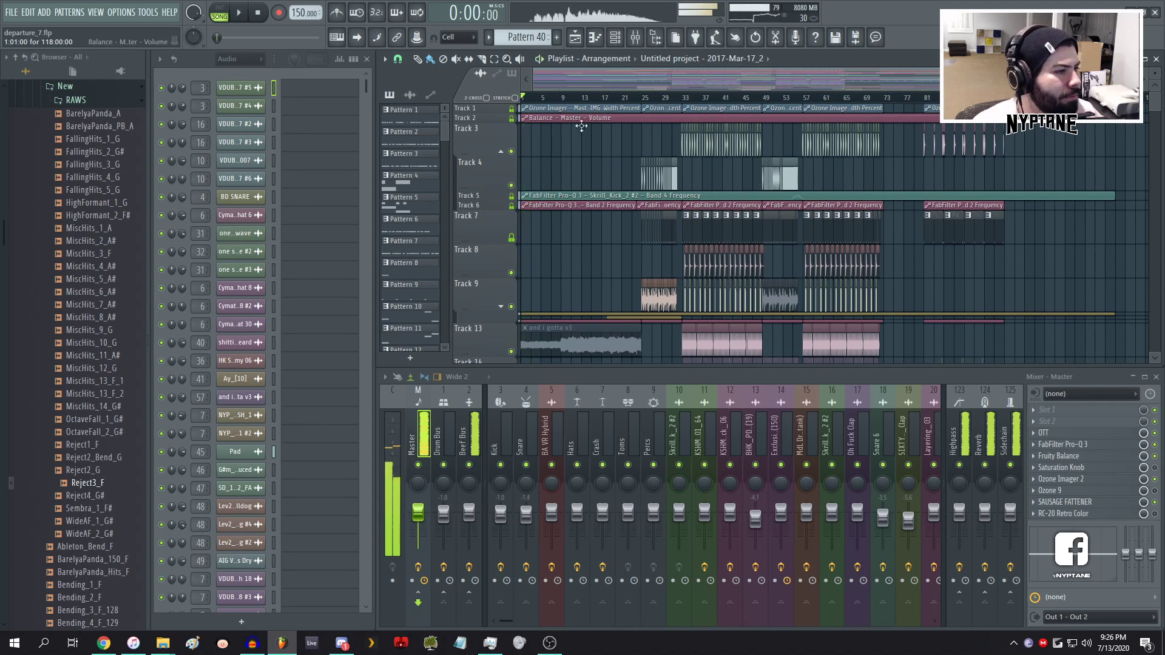
- Solo track 33 in the playlist and play its opening Pattern 20 melody from the start of the song
scroll(544, 267, down, 3)
scroll(543, 267, down, 10)
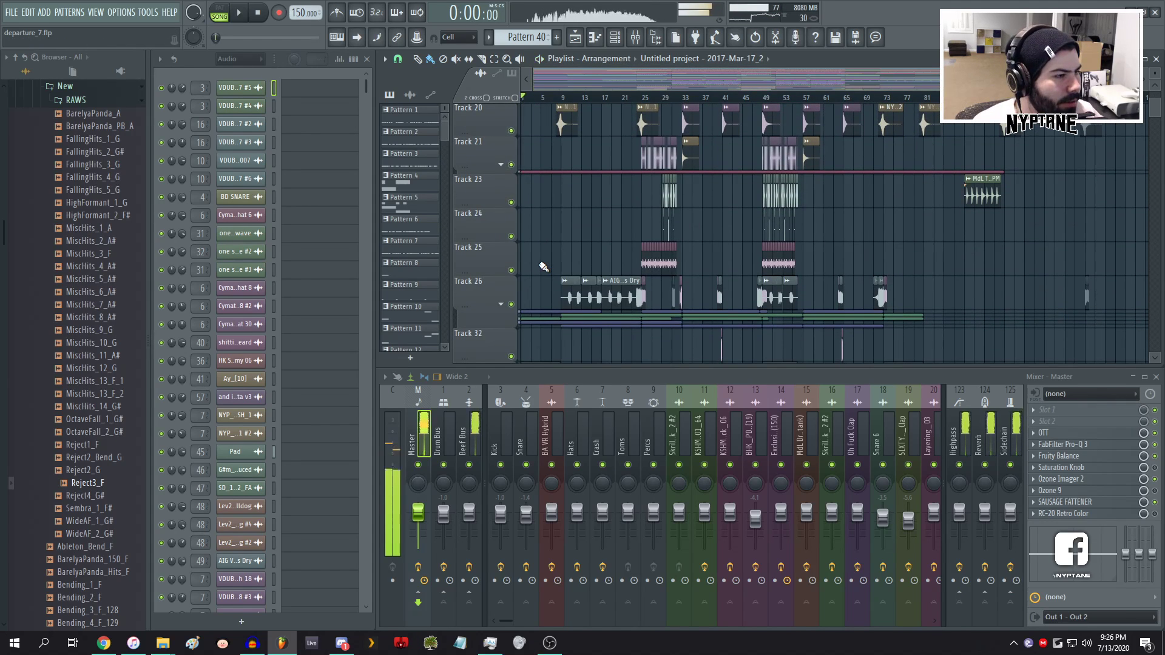
key(space)
key(space)
click(530, 220)
right_click(513, 154)
key(space)
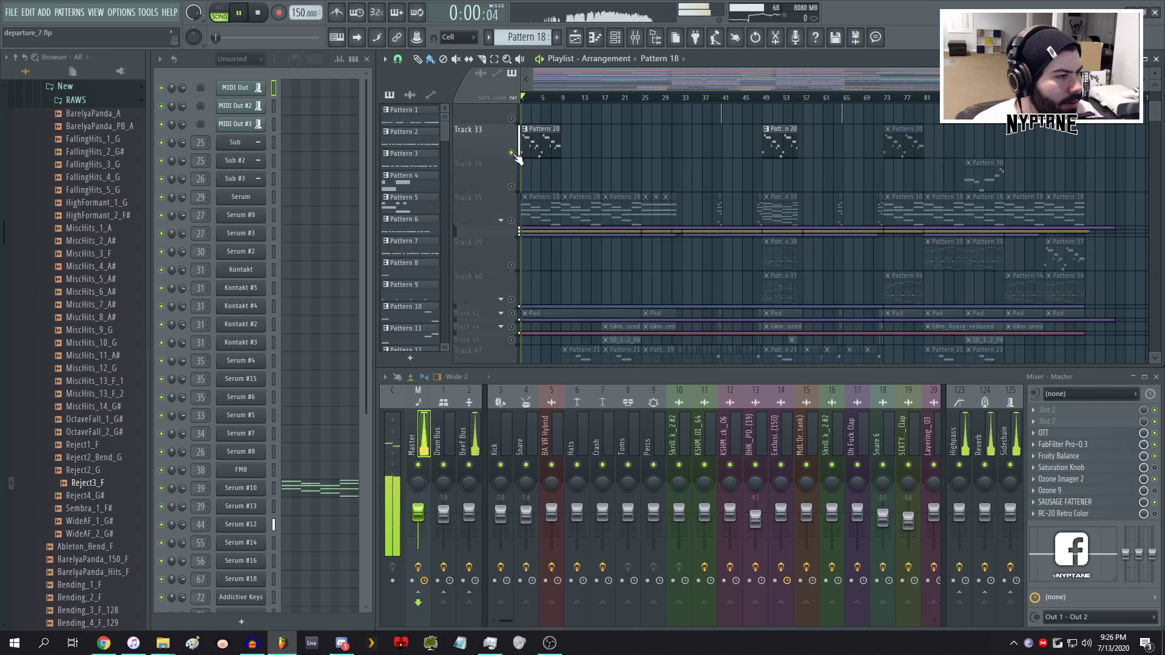
- Solo and play the Pattern 18 chords on track 35, restore all tracks, and briefly play the full intro
right_click(511, 220)
key(space)
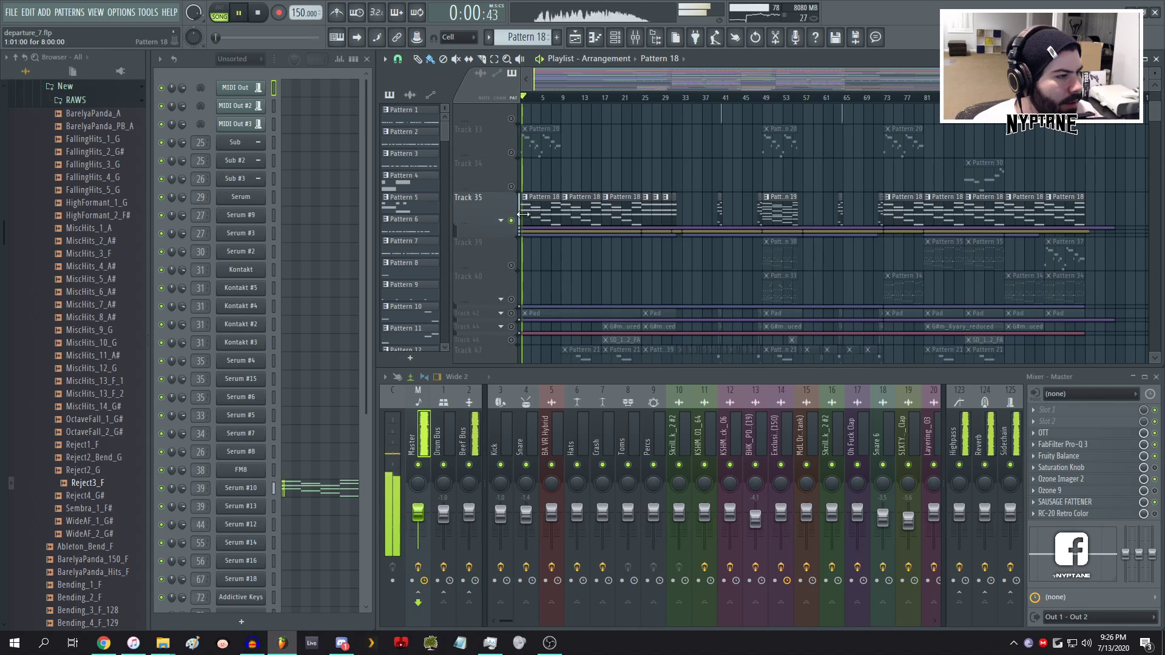
right_click(514, 157)
right_click(512, 154)
right_click(512, 154)
key(space)
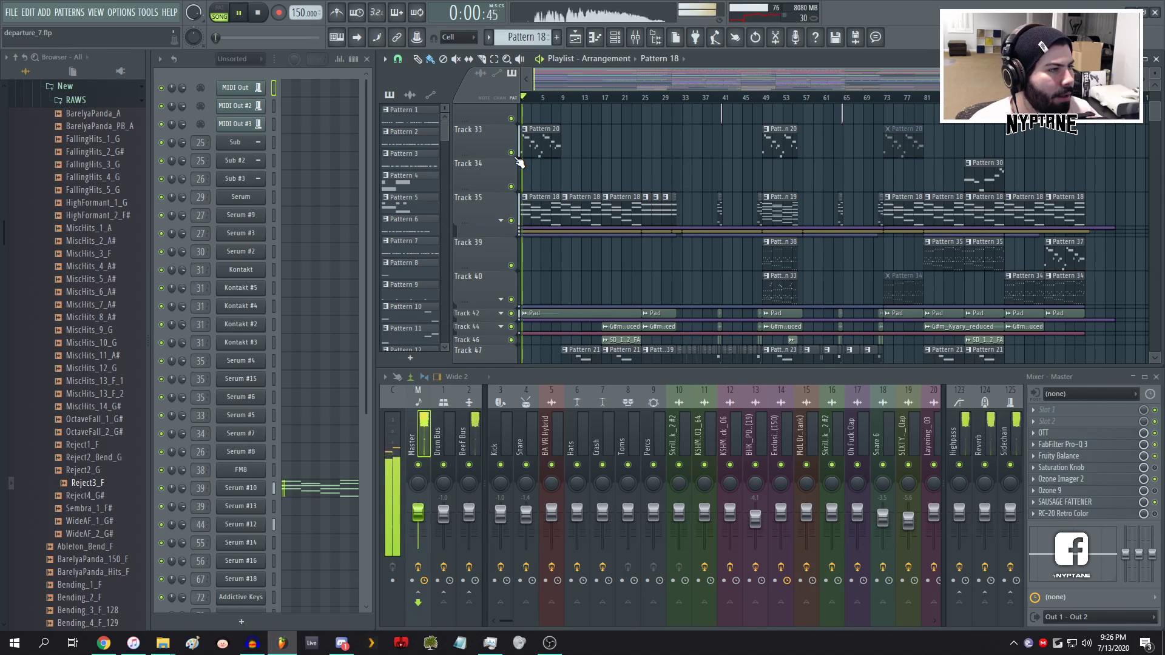
key(space)
- Look over the lower playlist tracks while replaying the intro, and select and play the first Pattern 20 clip up close
scroll(534, 176, up, 2)
scroll(534, 267, down, 8)
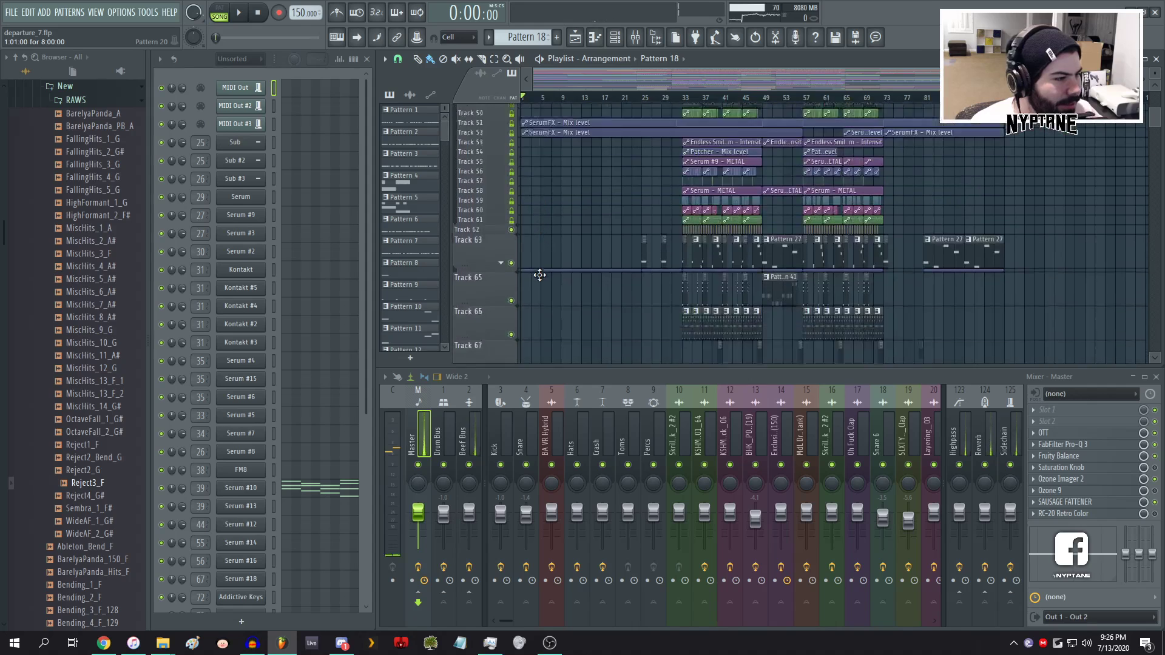
key(space)
scroll(539, 275, up, 8)
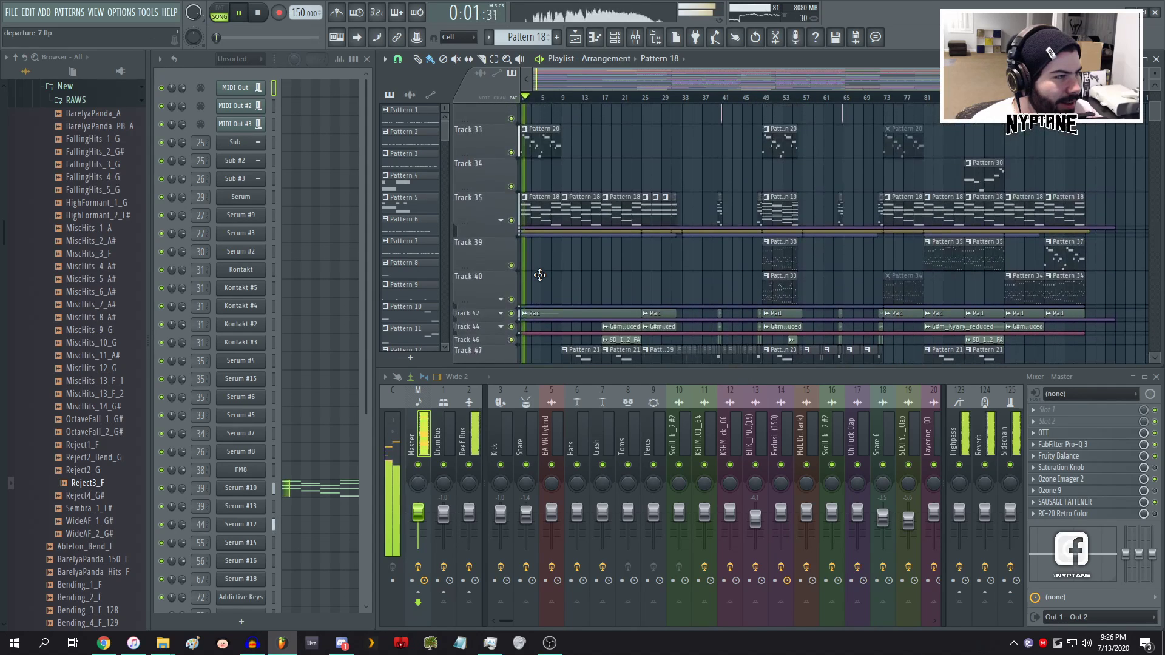
scroll(539, 275, up, 3)
scroll(525, 220, up, 6)
key(space)
click(582, 142)
key(space)
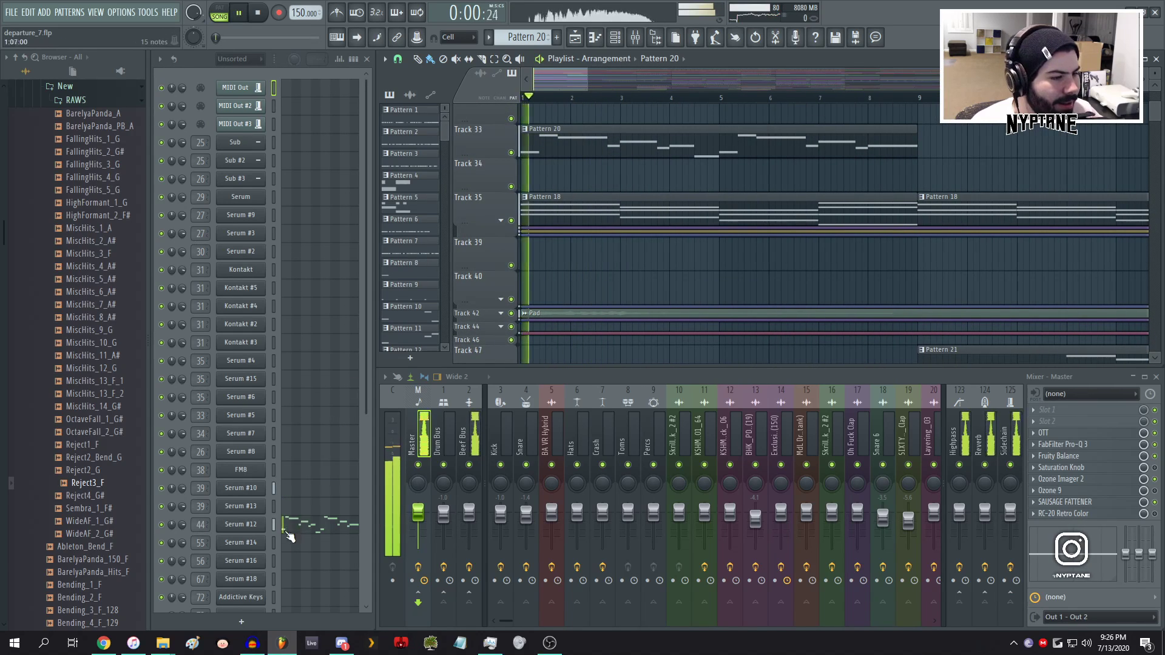
- Show Pattern 20's Serum #12 notes in the piano roll, play them, and return to the playlist and mixer
key(space)
click(272, 526)
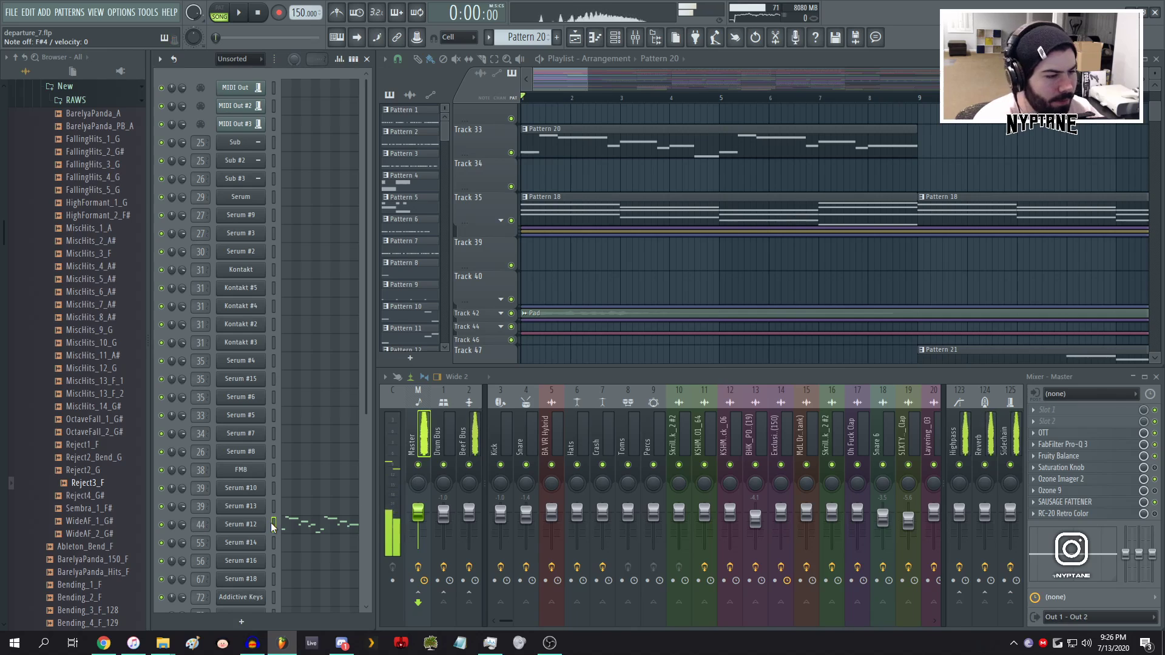
click(308, 525)
key(space)
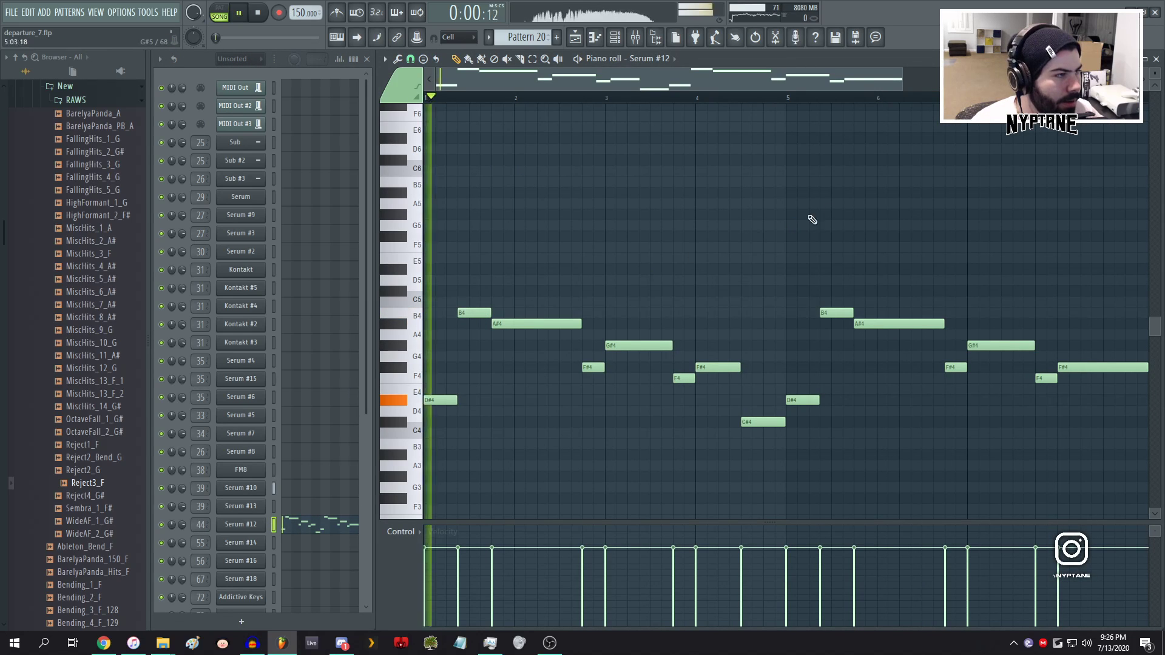
key(F7)
key(space)
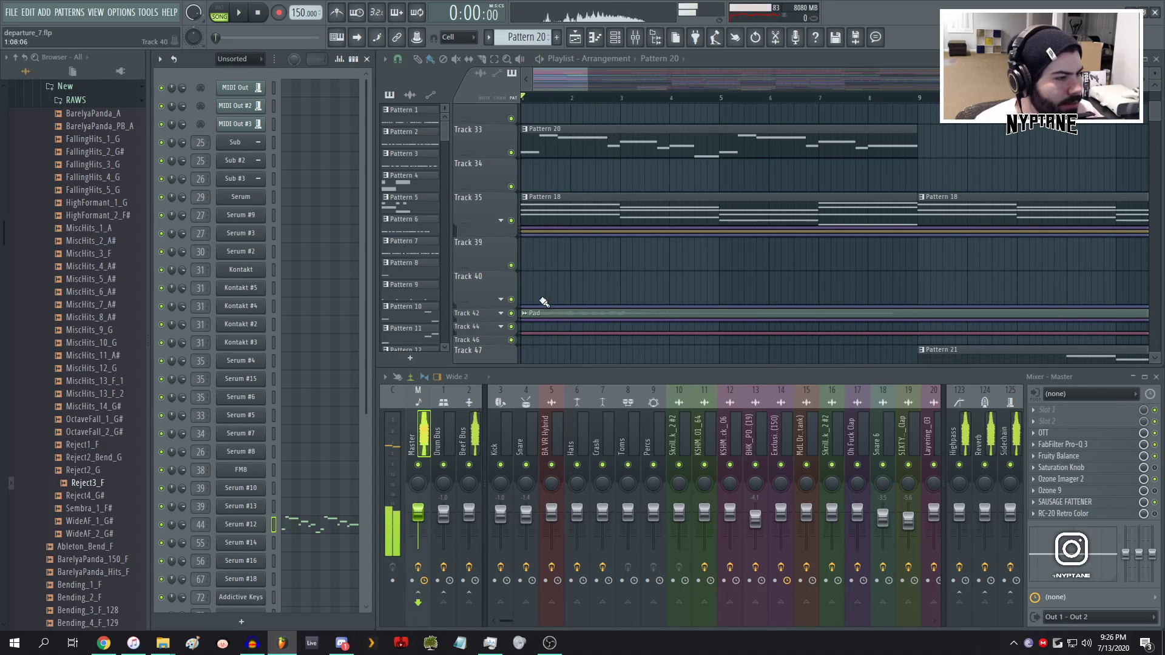
- Enlarge and solo track 42 in the playlist and play its Pad clip from the start
double_click(491, 314)
right_click(512, 337)
key(space)
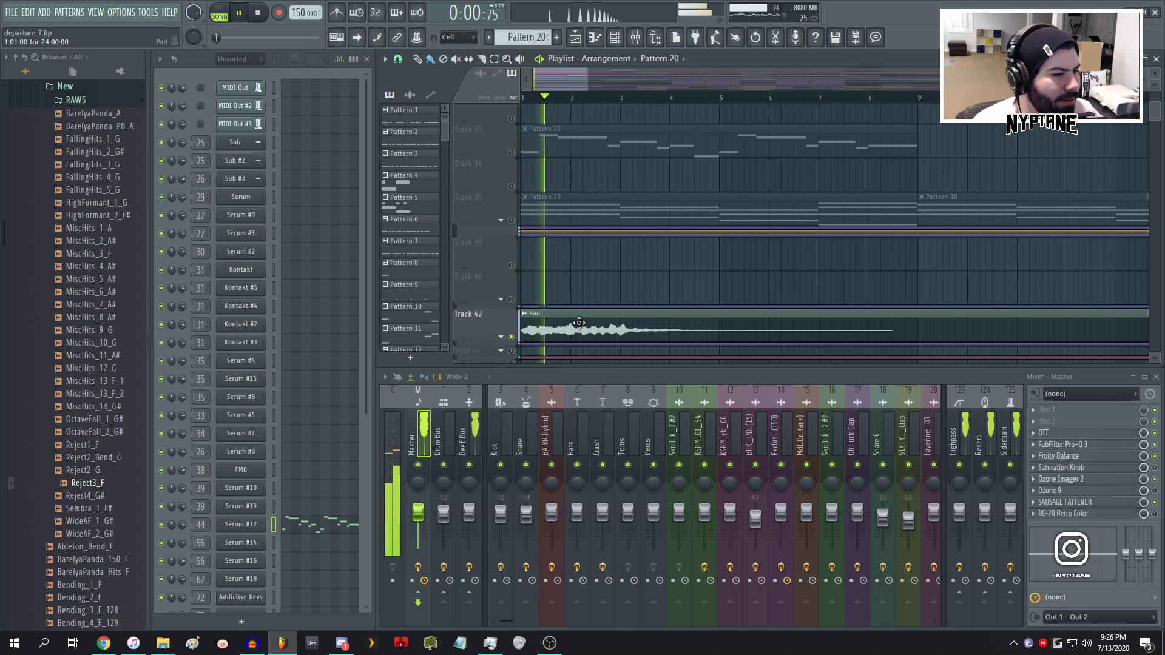
key(space)
click(65, 87)
scroll(94, 177, up, 15)
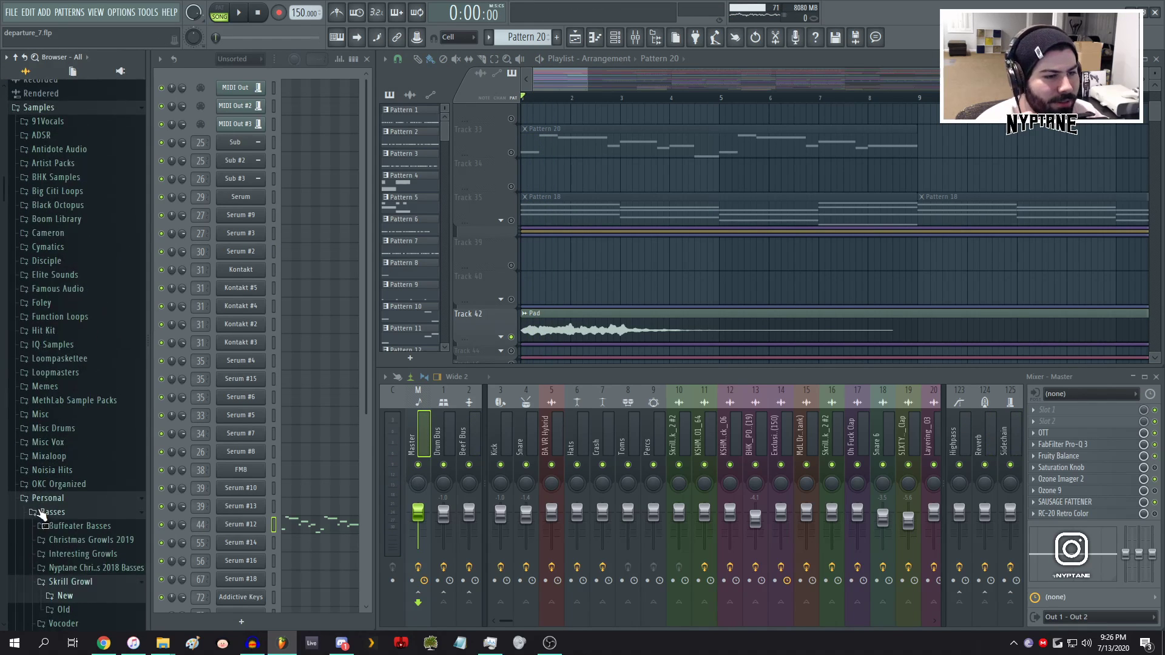
click(51, 496)
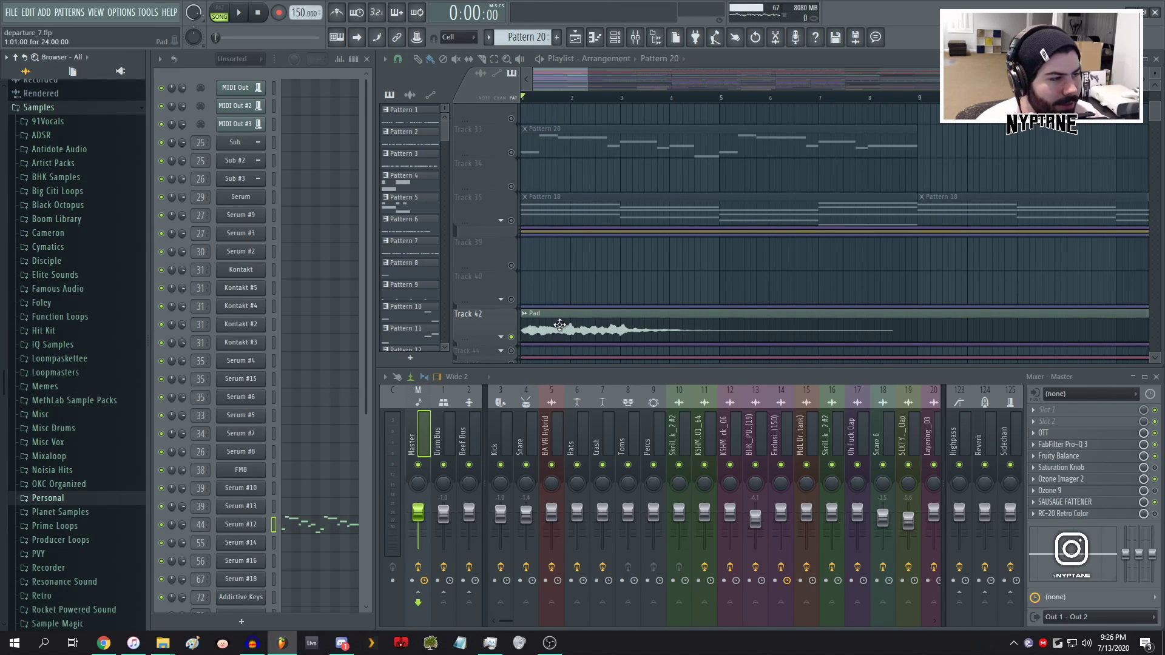
scroll(104, 402, down, 4)
scroll(77, 482, down, 7)
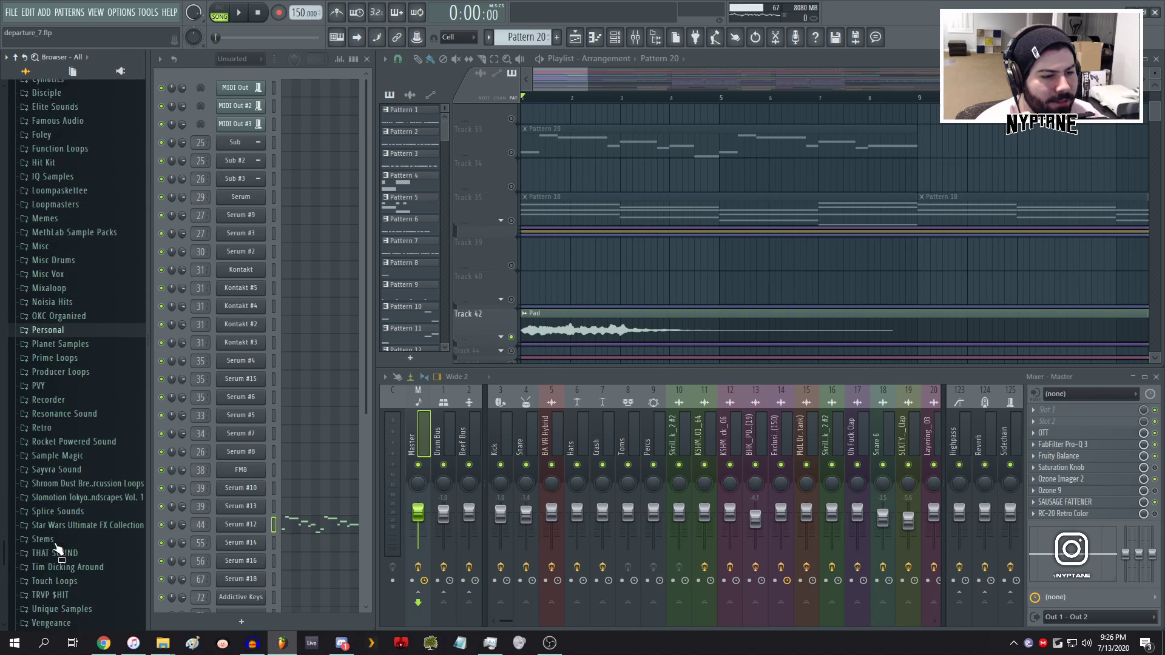
click(60, 441)
scroll(66, 446, down, 8)
scroll(65, 447, up, 8)
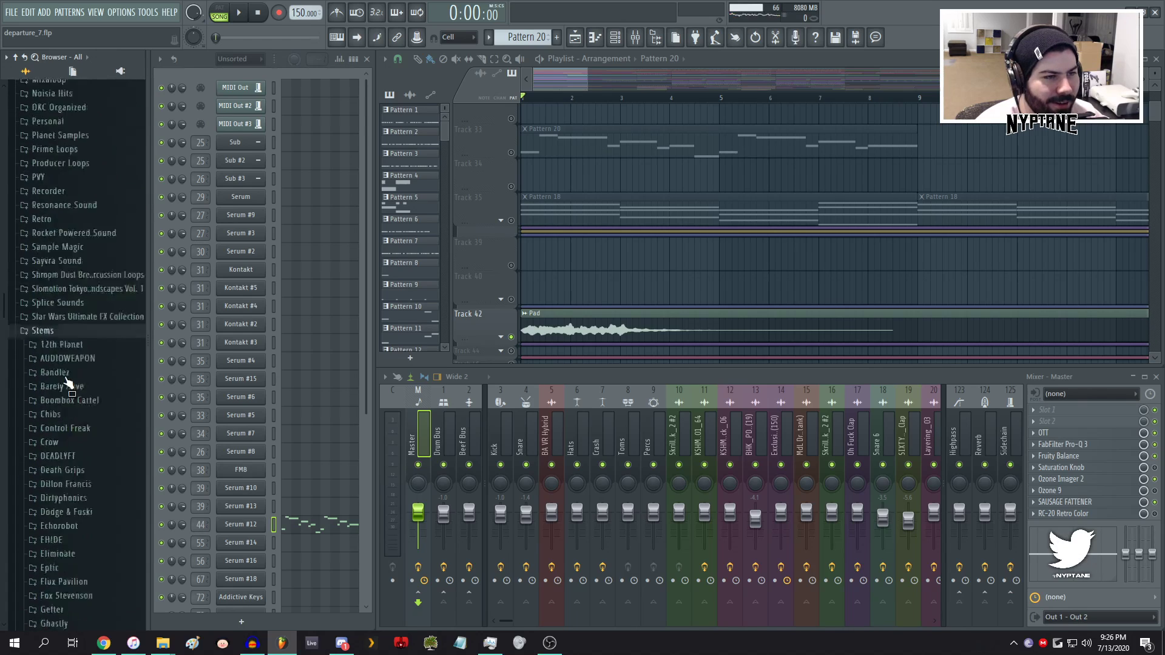
click(48, 442)
- Replace the Pad channel's sample with Pad from Samples > Personal > Stems > WIPs > Creepy Intro, and close the channel settings
double_click(562, 308)
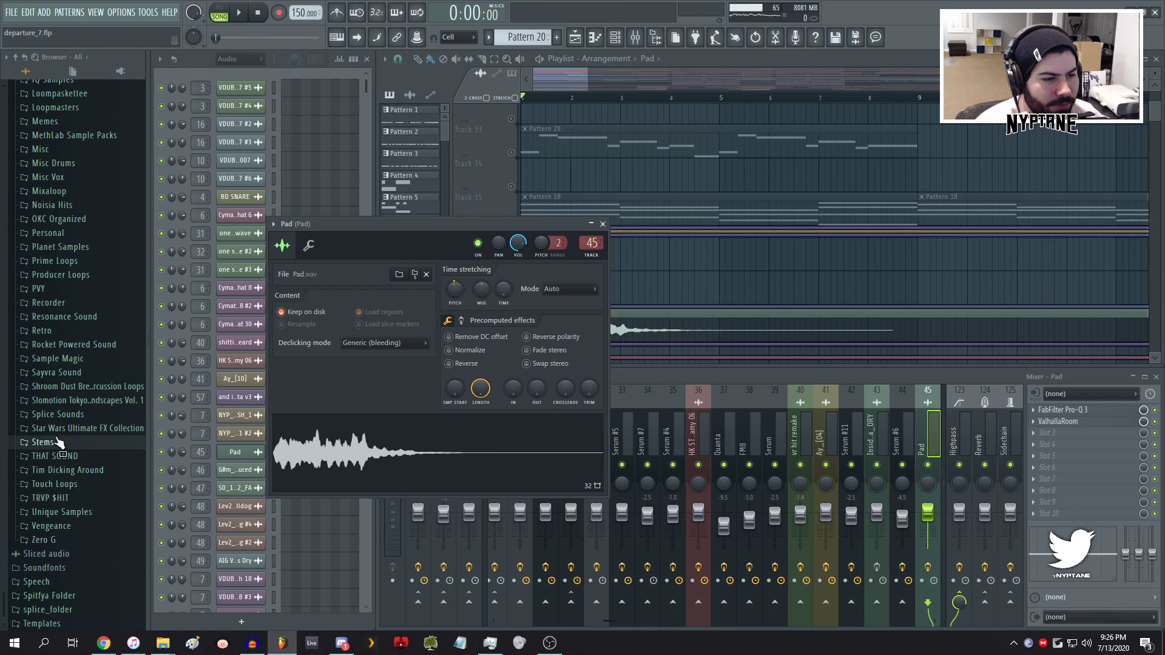
scroll(56, 389, up, 5)
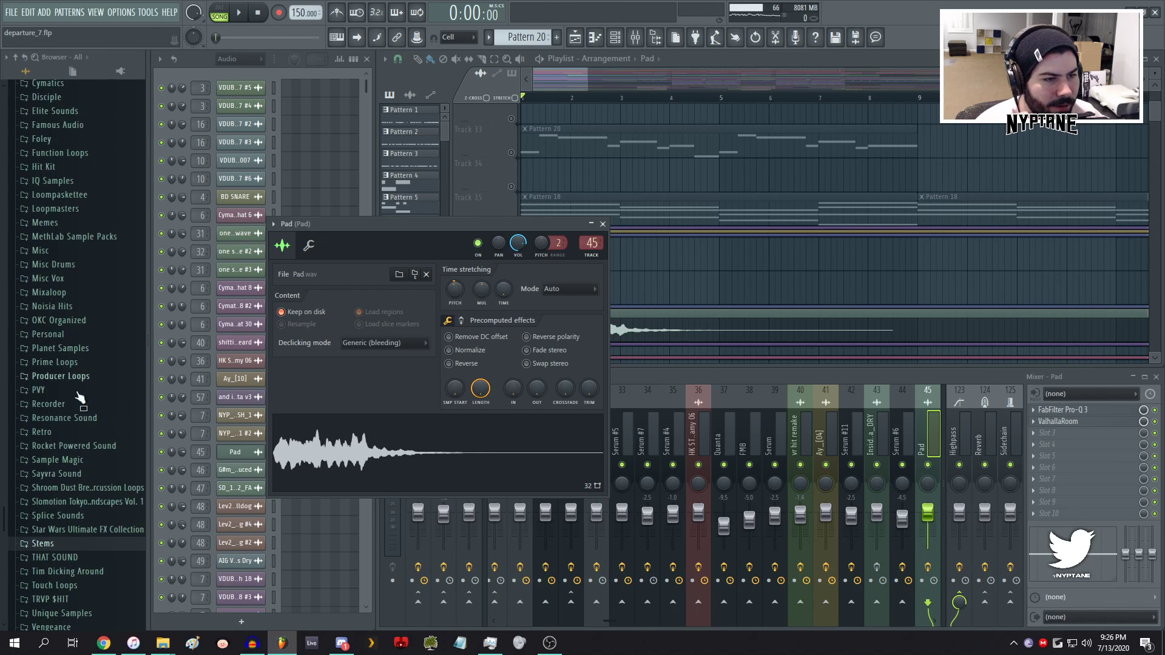
click(49, 335)
click(66, 318)
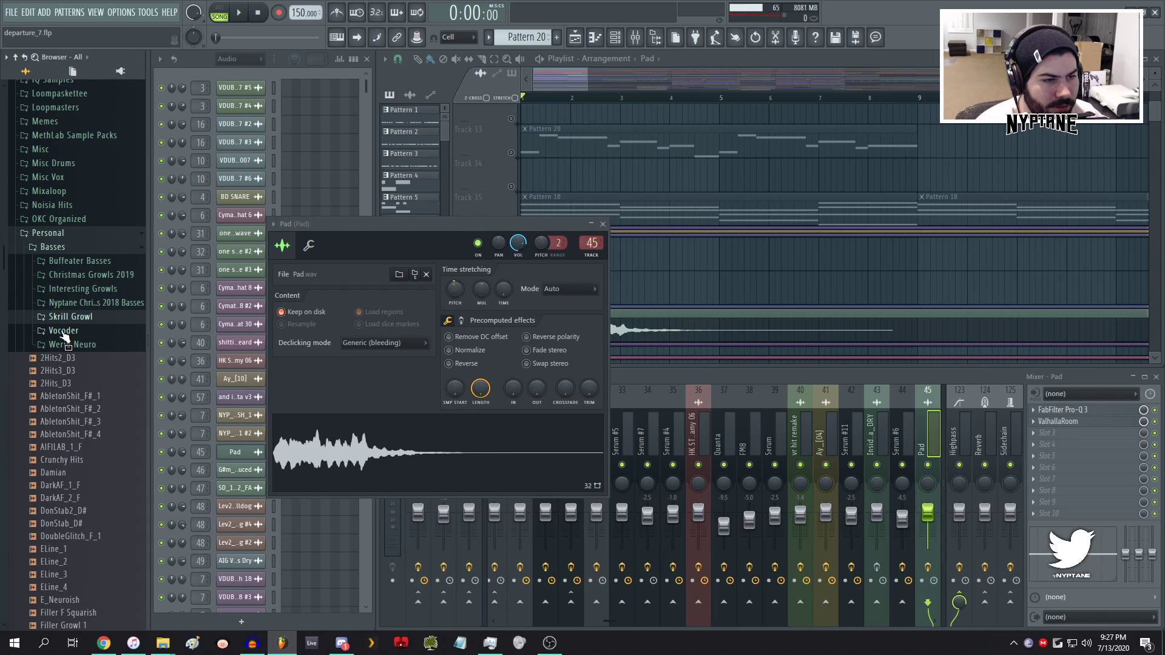
click(61, 247)
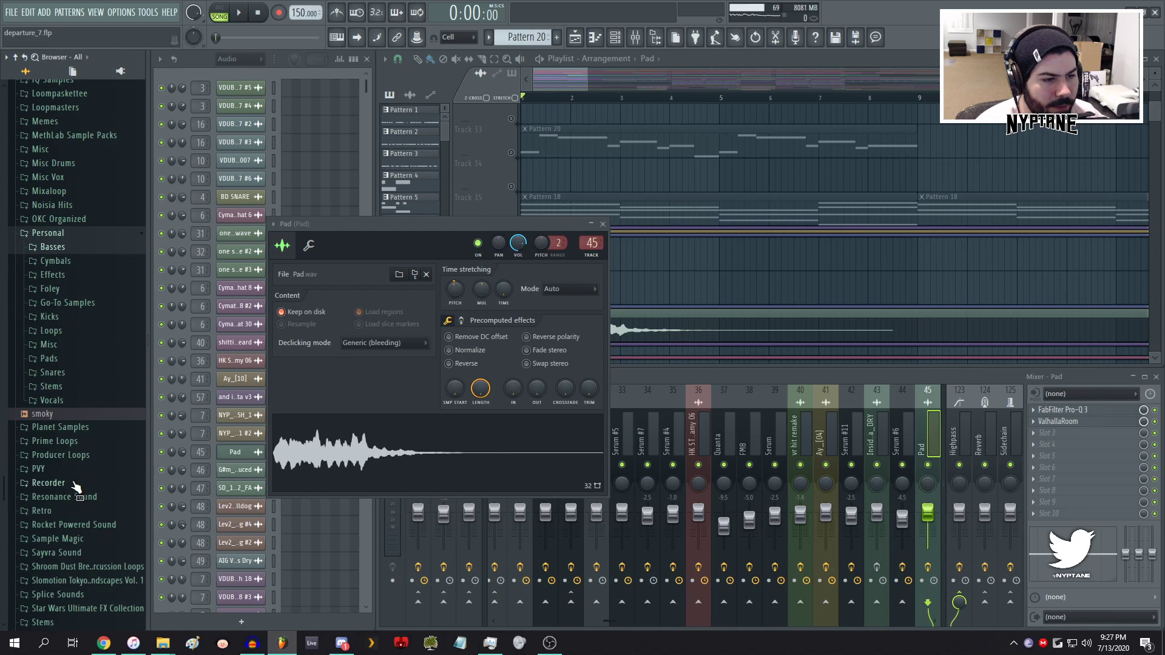
click(61, 386)
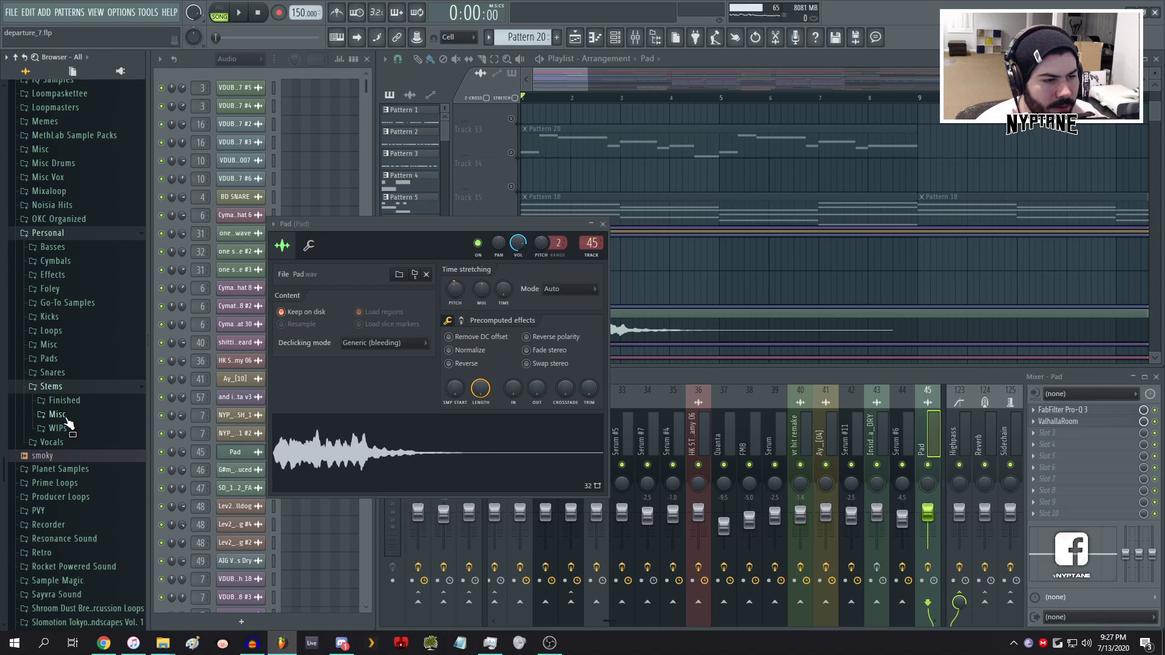
click(59, 429)
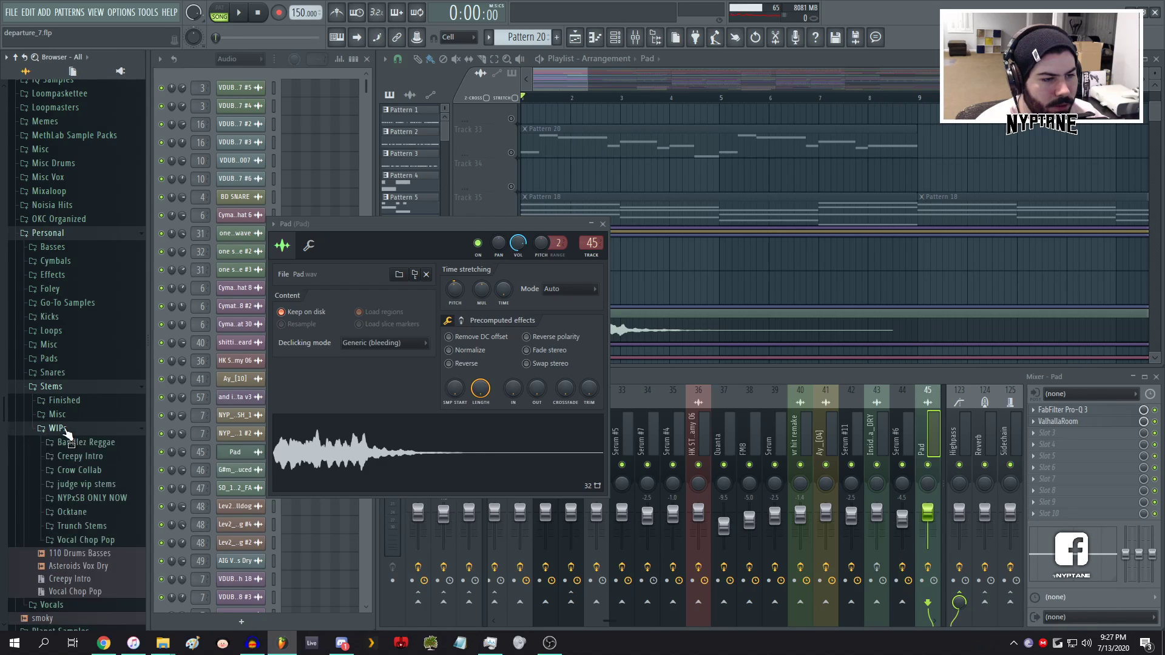
click(107, 456)
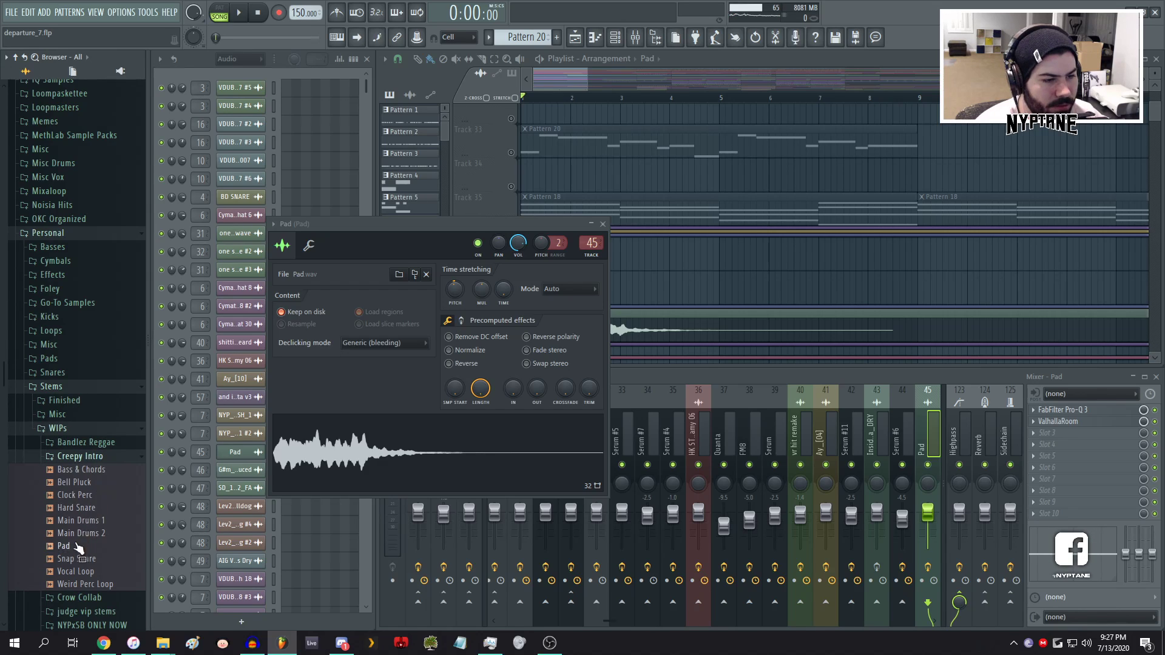
drag(76, 553, 405, 442)
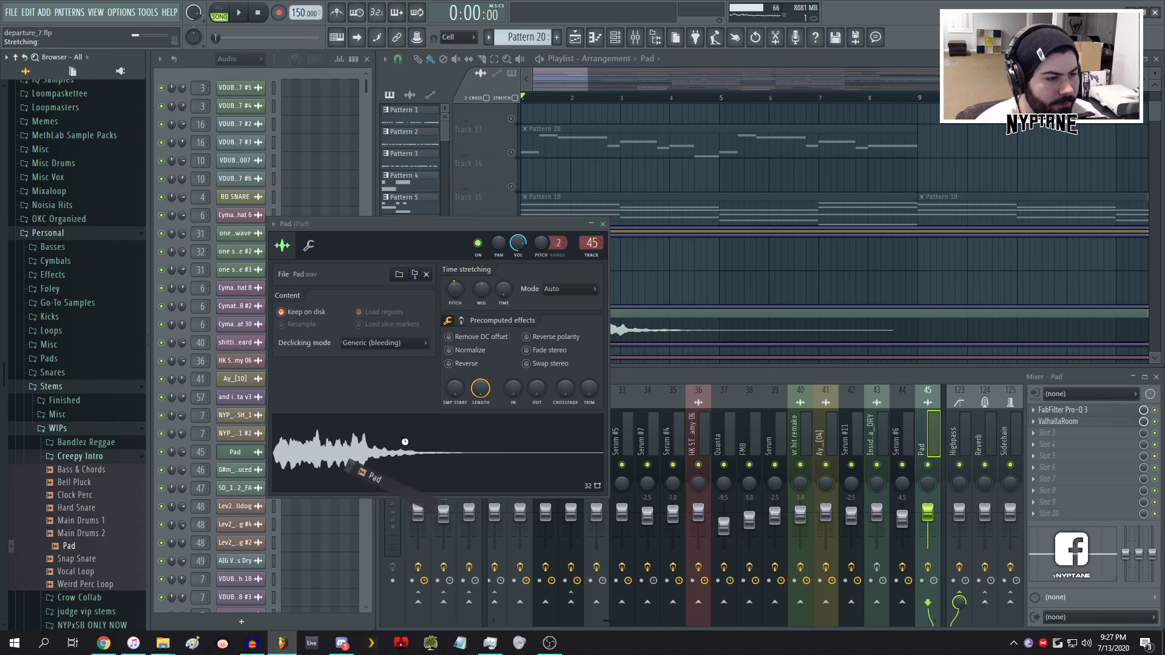
click(604, 226)
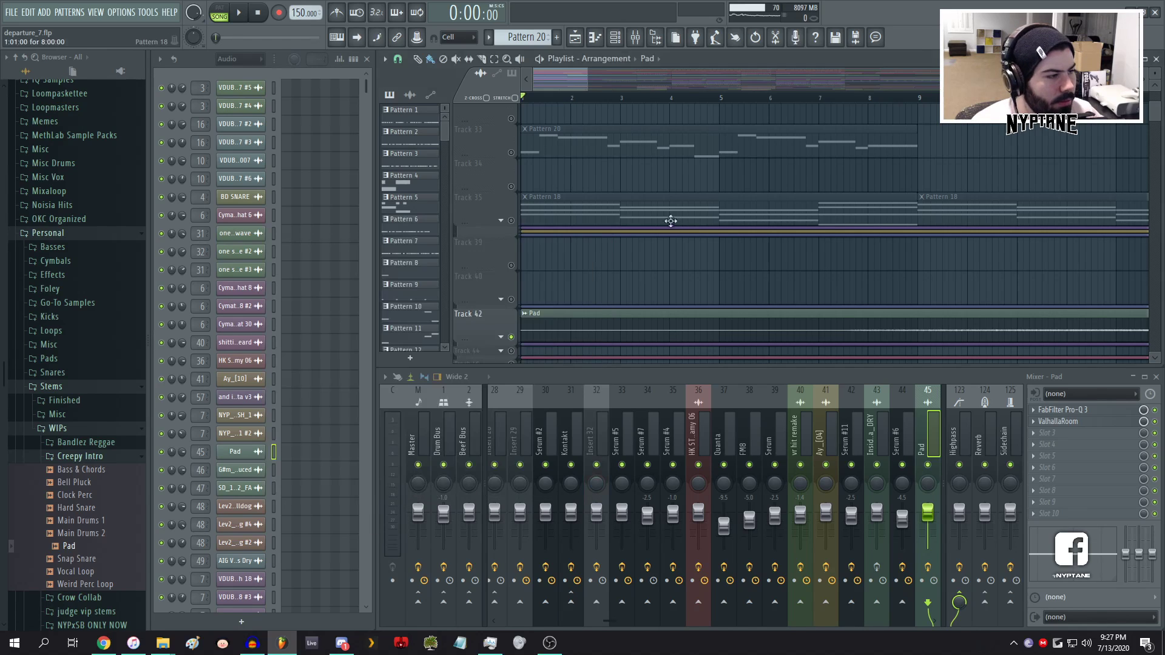
- Play the soloed Pad track with its new sample, unsolo it, and restart the full song from the beginning
scroll(637, 267, down, 8)
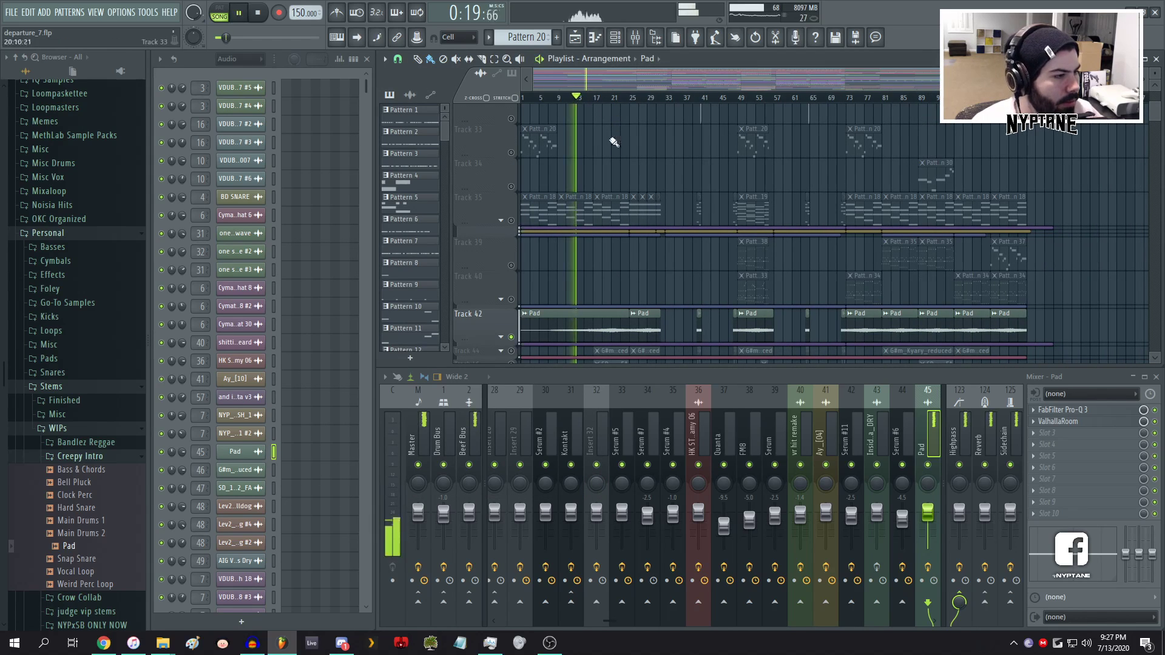
right_click(511, 337)
key(space)
key(space)
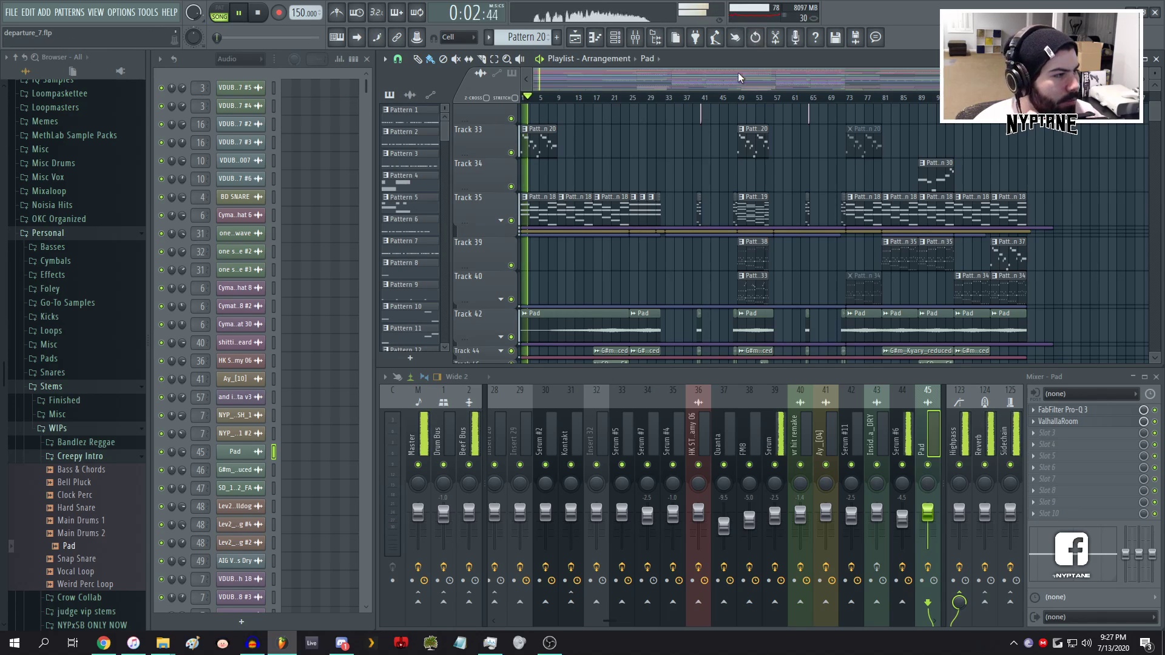
- Play the song from bar 33 into the section at bar 49, looking over the playlist tracks, and stop playback
click(660, 98)
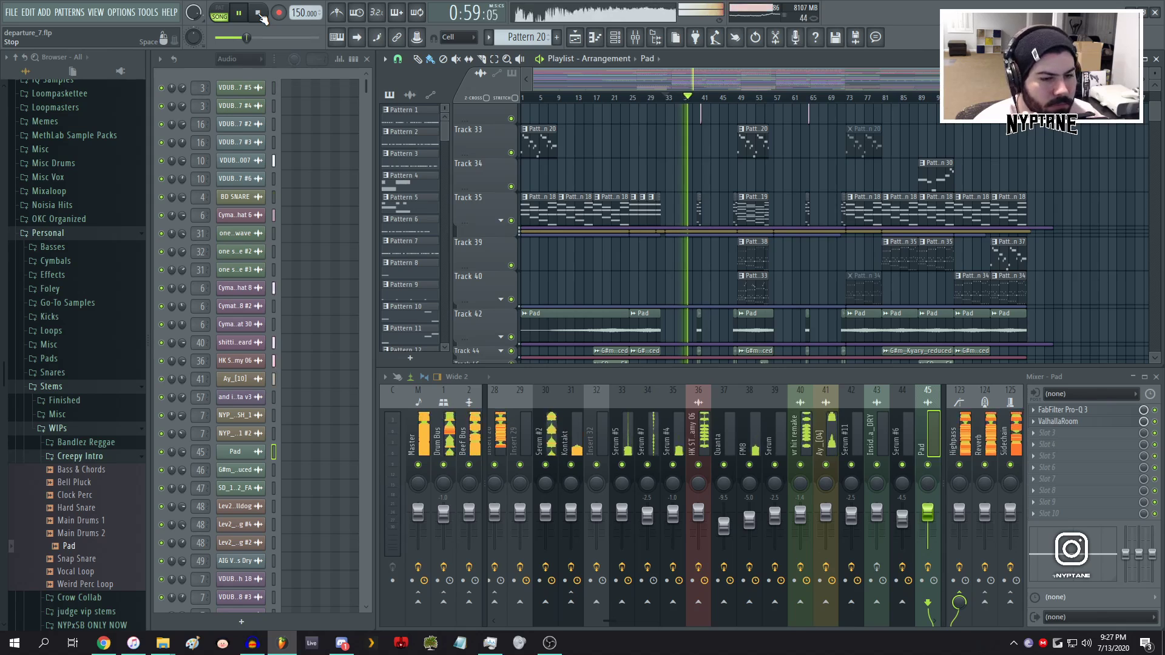
scroll(688, 256, up, 6)
scroll(580, 231, up, 5)
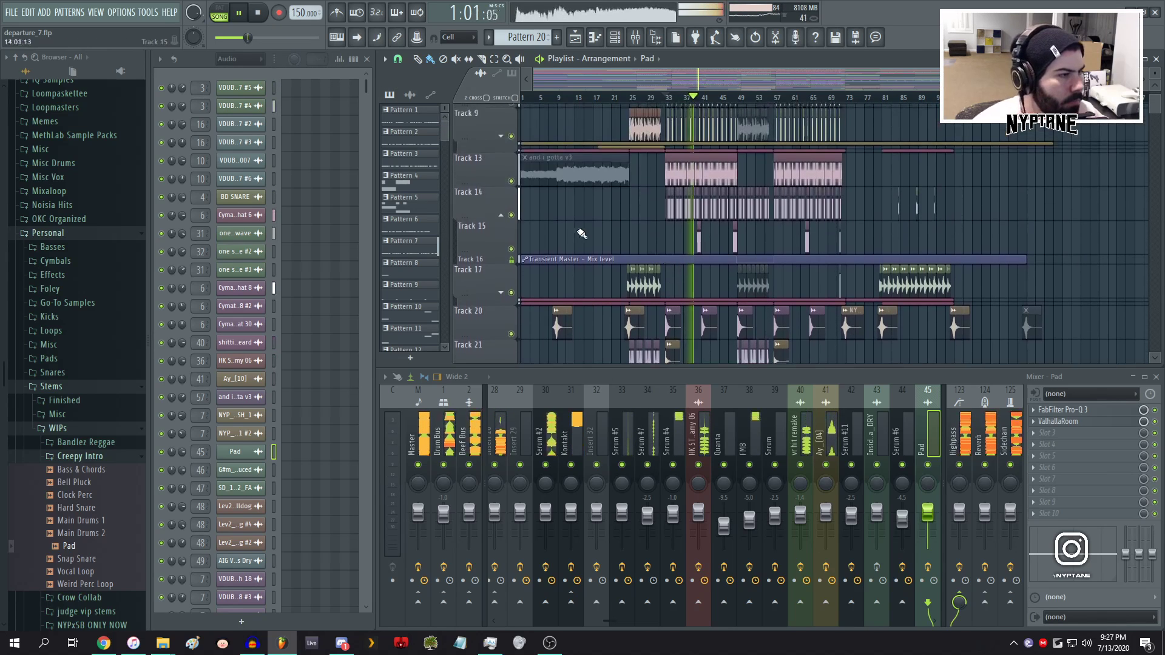
scroll(605, 239, down, 6)
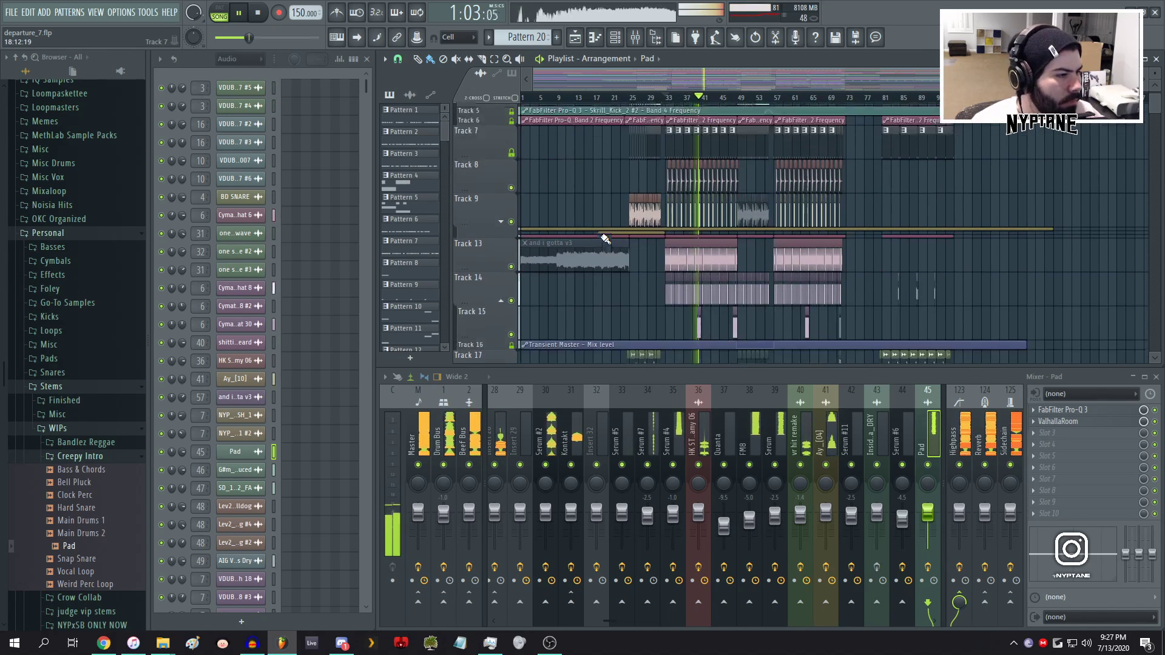
scroll(605, 239, up, 6)
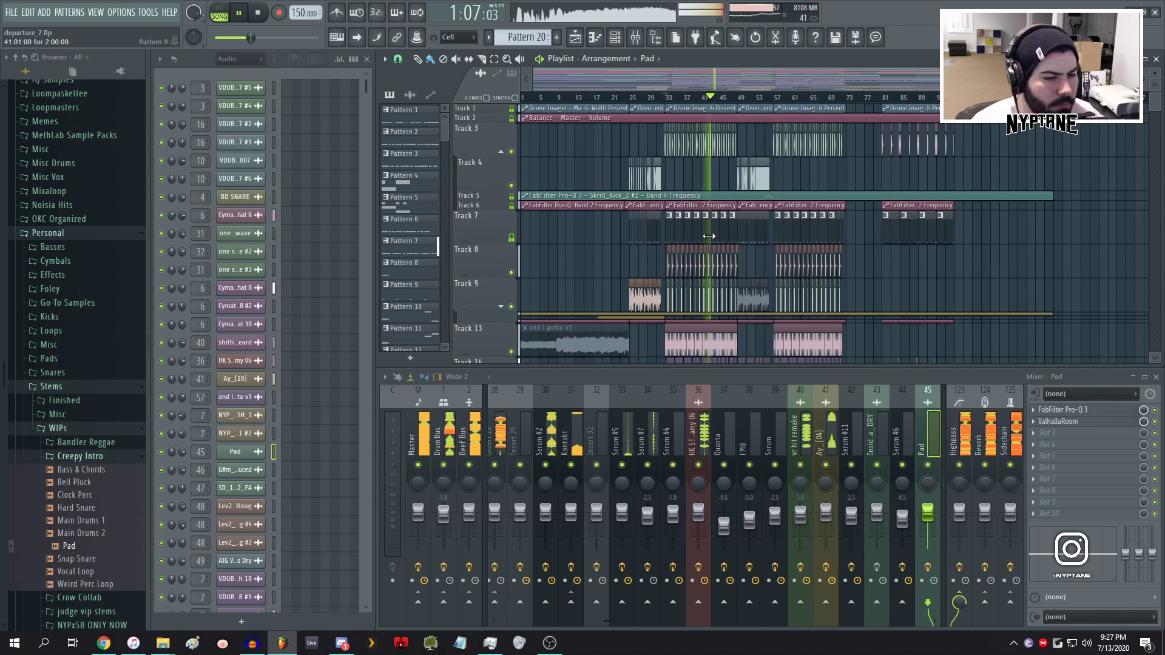
scroll(709, 236, down, 6)
scroll(709, 236, down, 7)
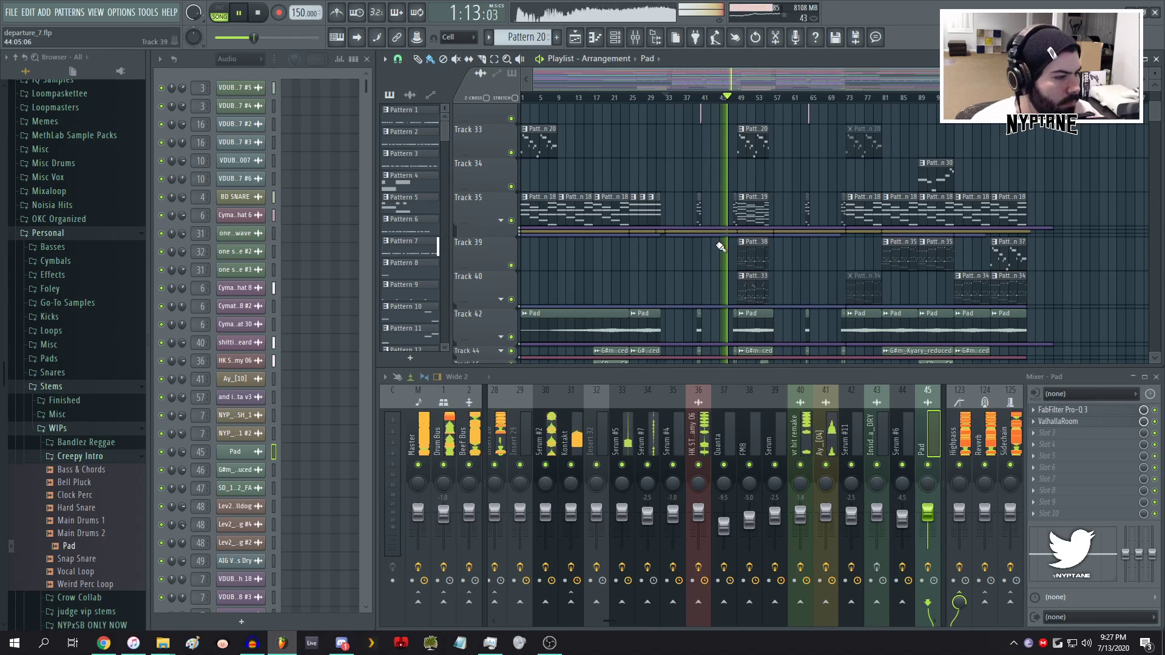
scroll(724, 276, up, 4)
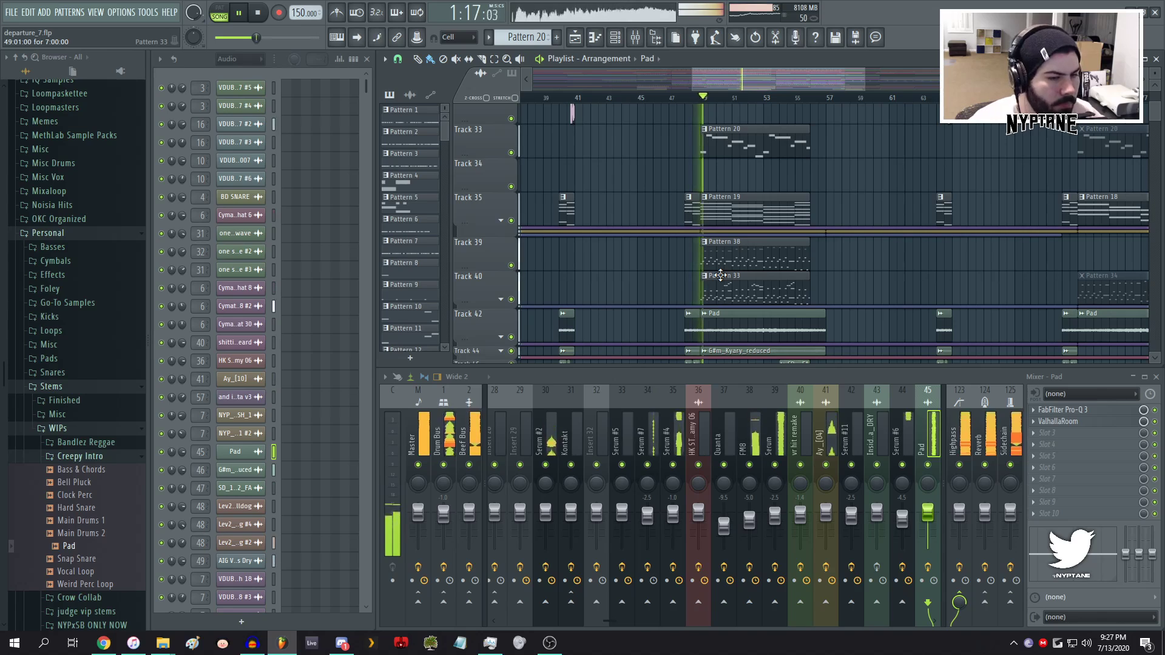
key(space)
- Open the one sine wave clip at bar 33 on track 48 and audition its waveform
scroll(770, 276, down, 4)
scroll(656, 261, down, 9)
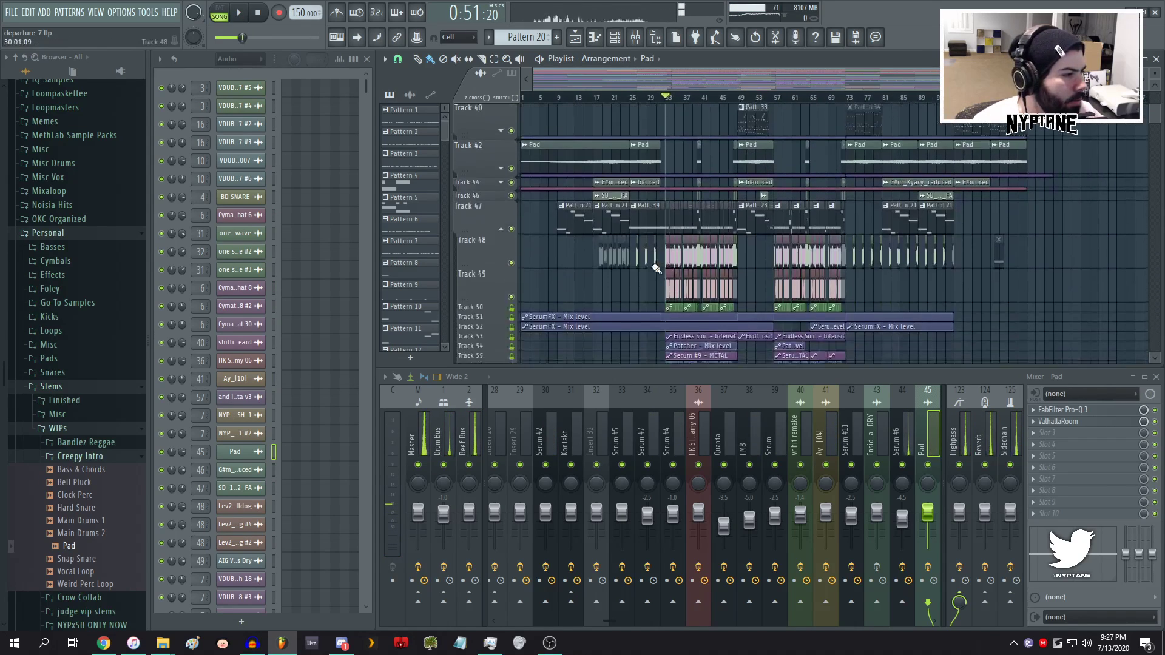
scroll(654, 261, up, 5)
scroll(728, 261, up, 7)
scroll(747, 265, down, 6)
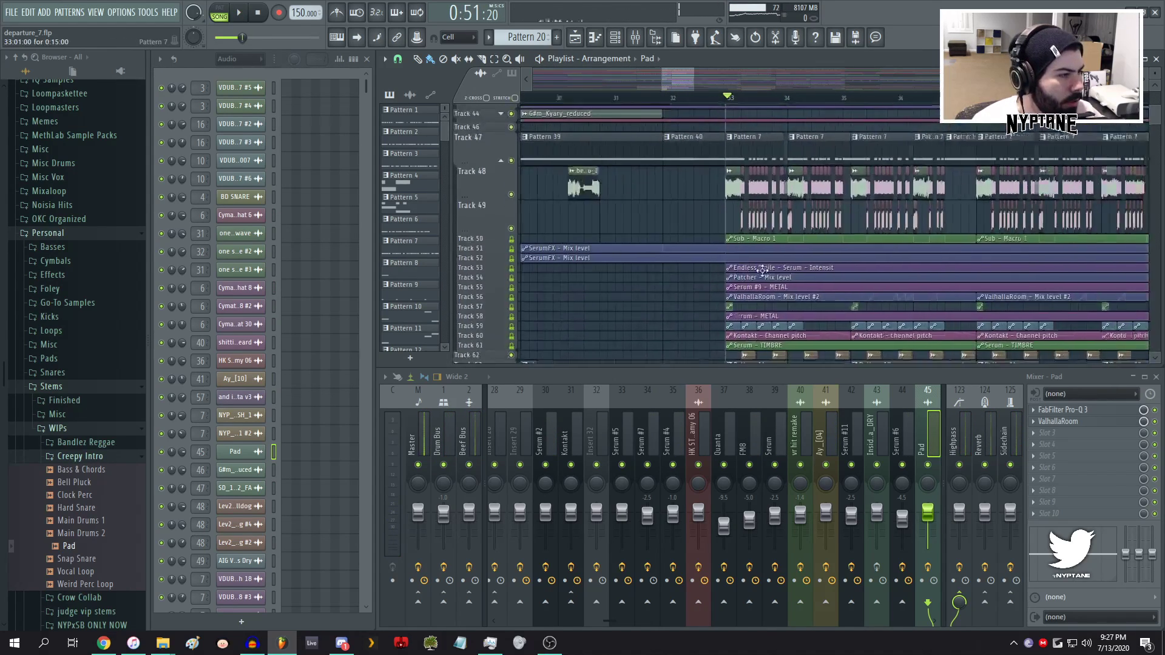
scroll(685, 196, up, 3)
scroll(687, 198, down, 4)
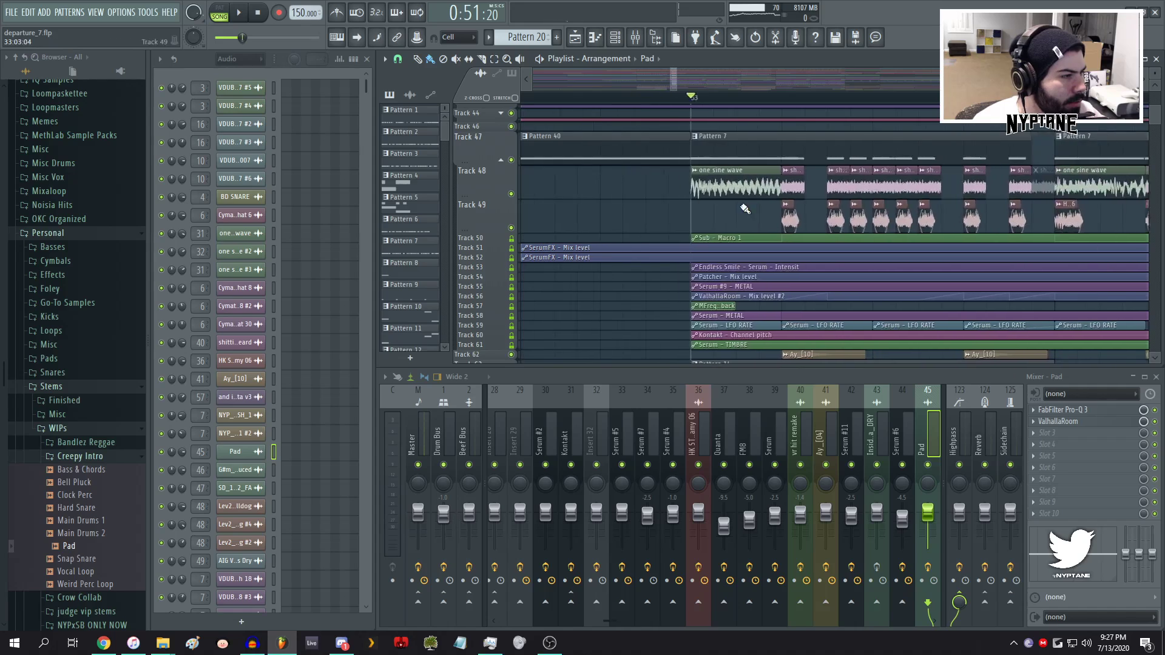
double_click(739, 189)
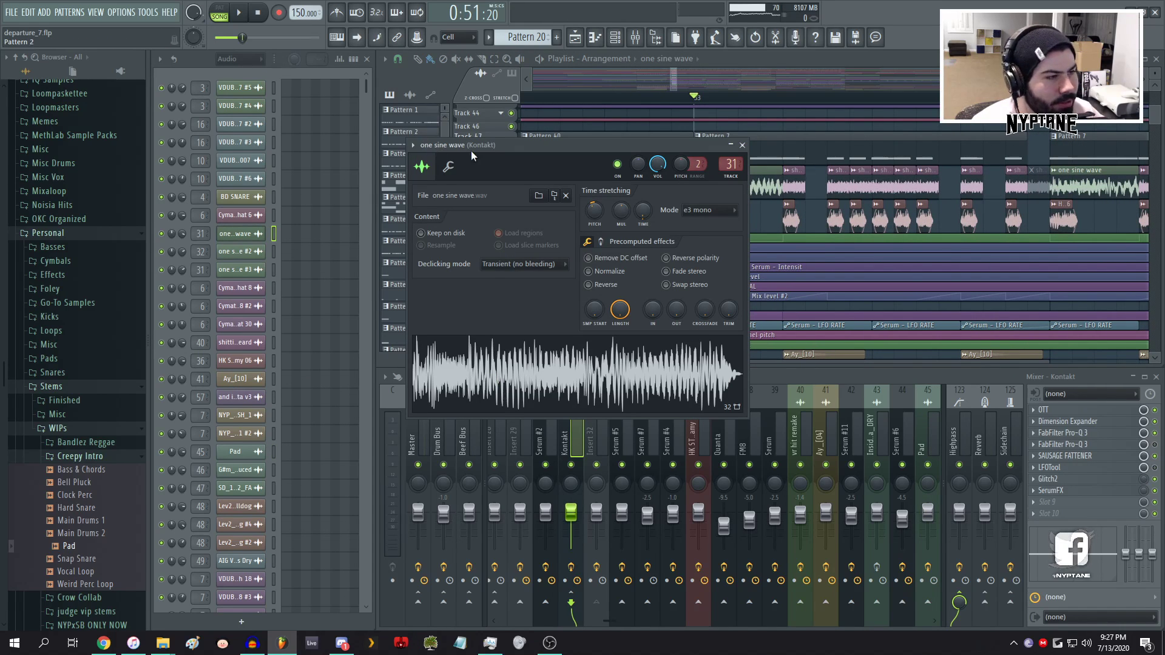
click(533, 370)
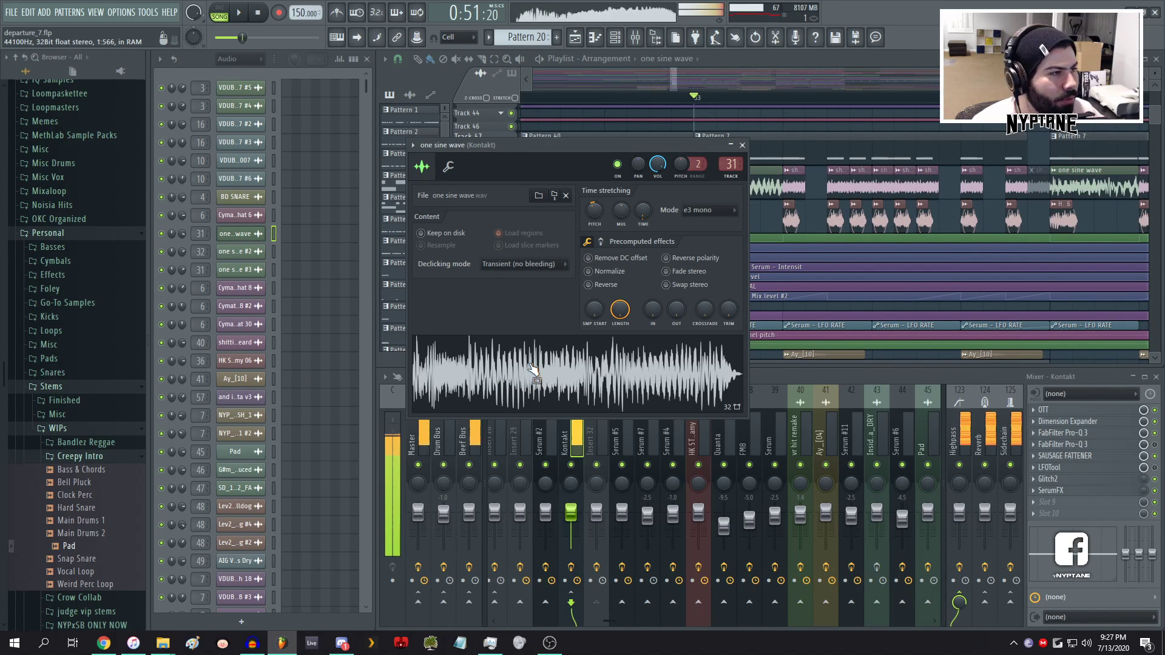
click(678, 376)
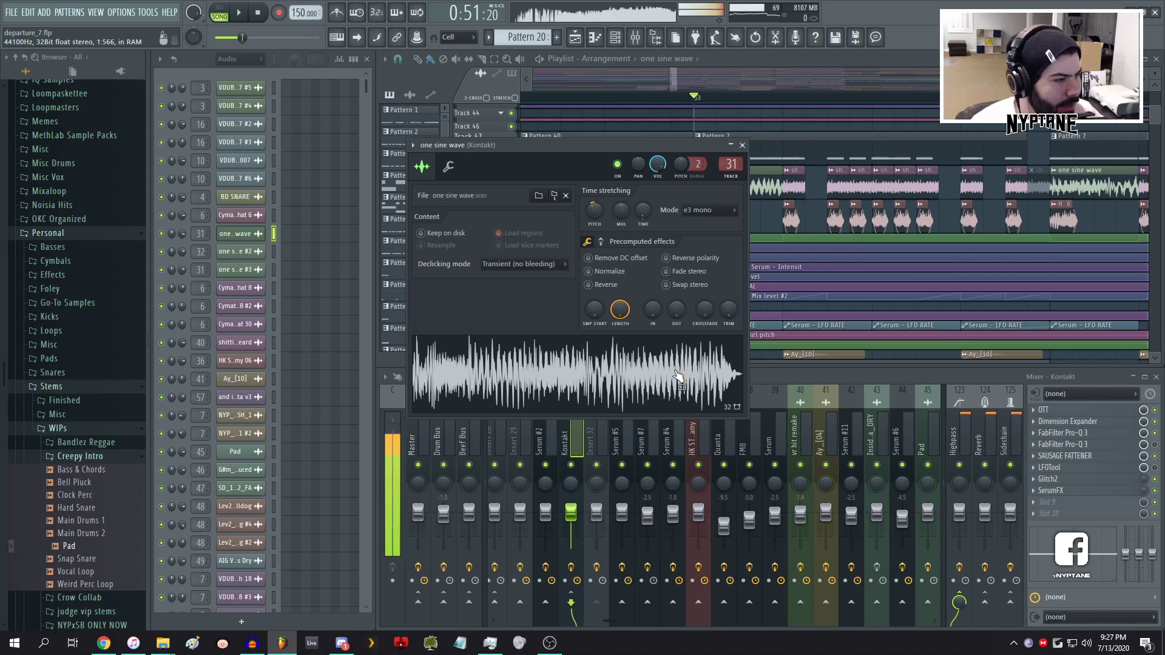
- Locate the one sine wave sample in the file browser and close its channel settings
click(554, 196)
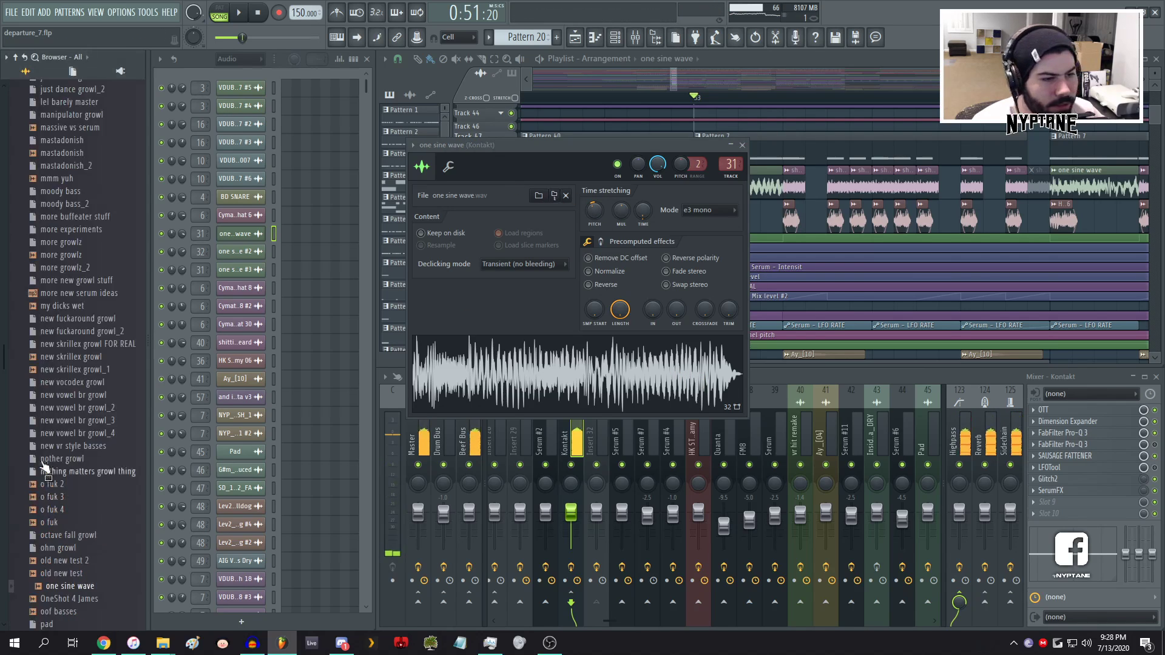
click(56, 488)
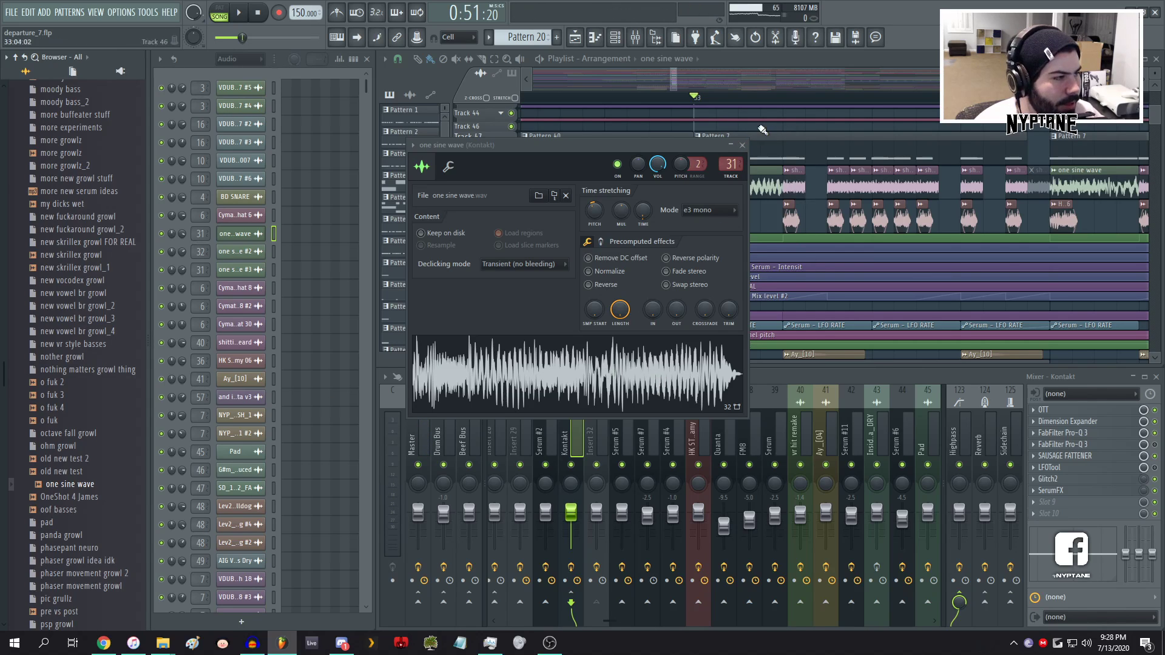
click(742, 146)
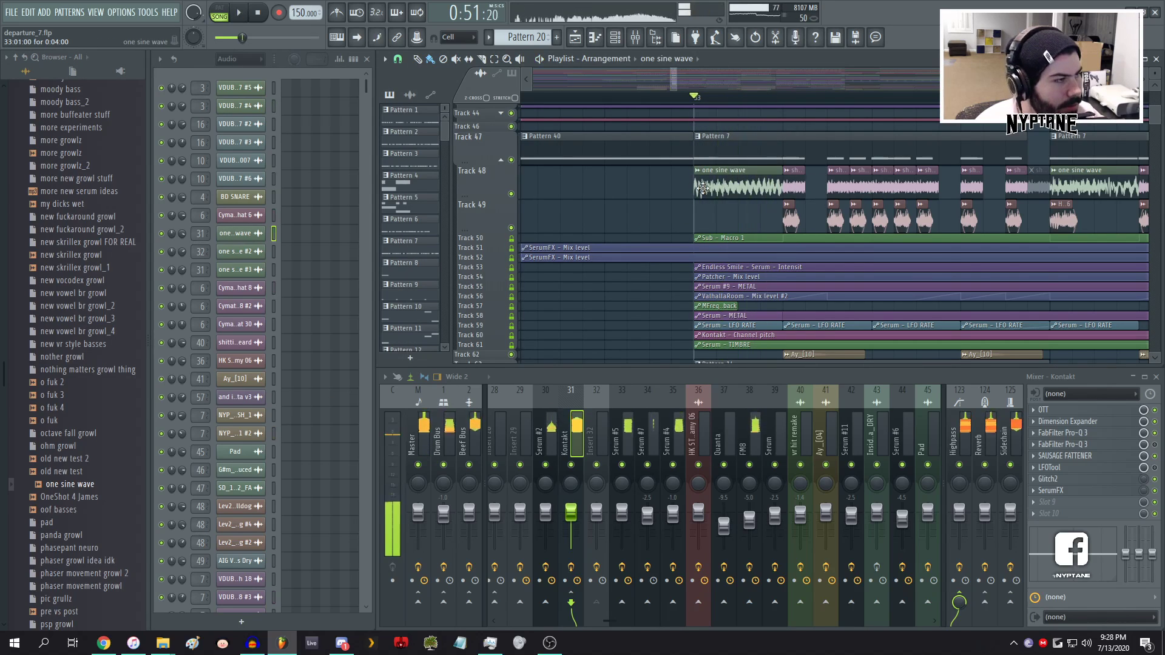
- Play the drop from bar 33 in short bursts to hear the sine wave clip in the full mix
key(space)
key(space)
key(space)
key(space)
key(space)
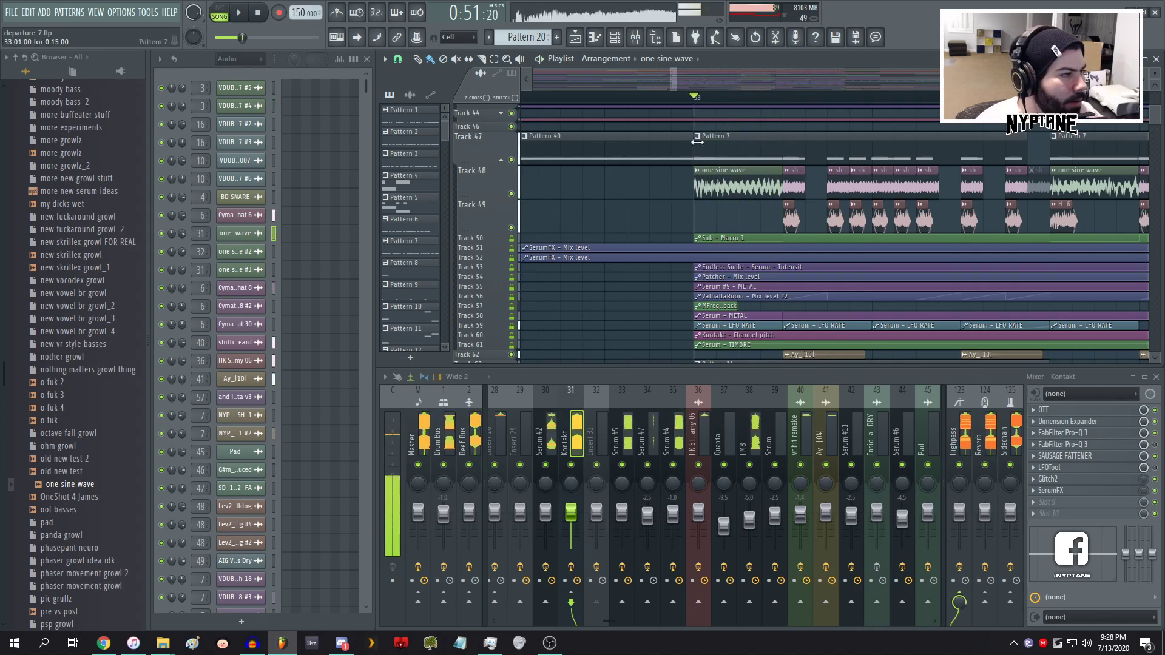
key(space)
- Select the Master mixer track to view its effects chain while playing the drop from bar 33, and stop playback
drag(676, 76, 728, 76)
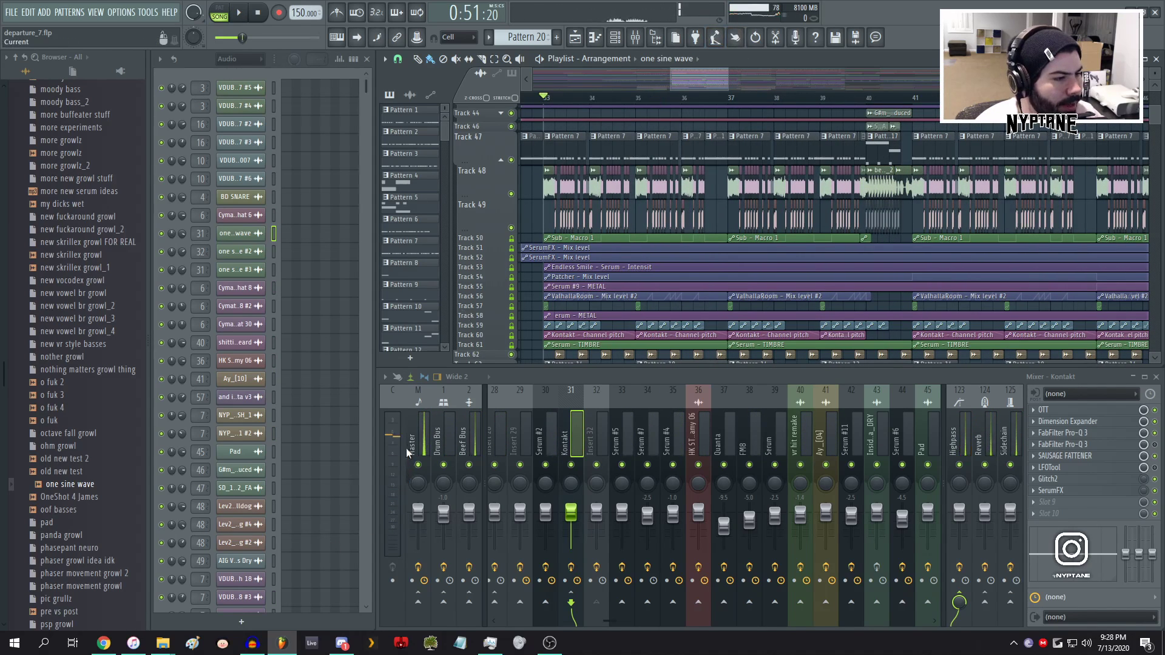
click(417, 437)
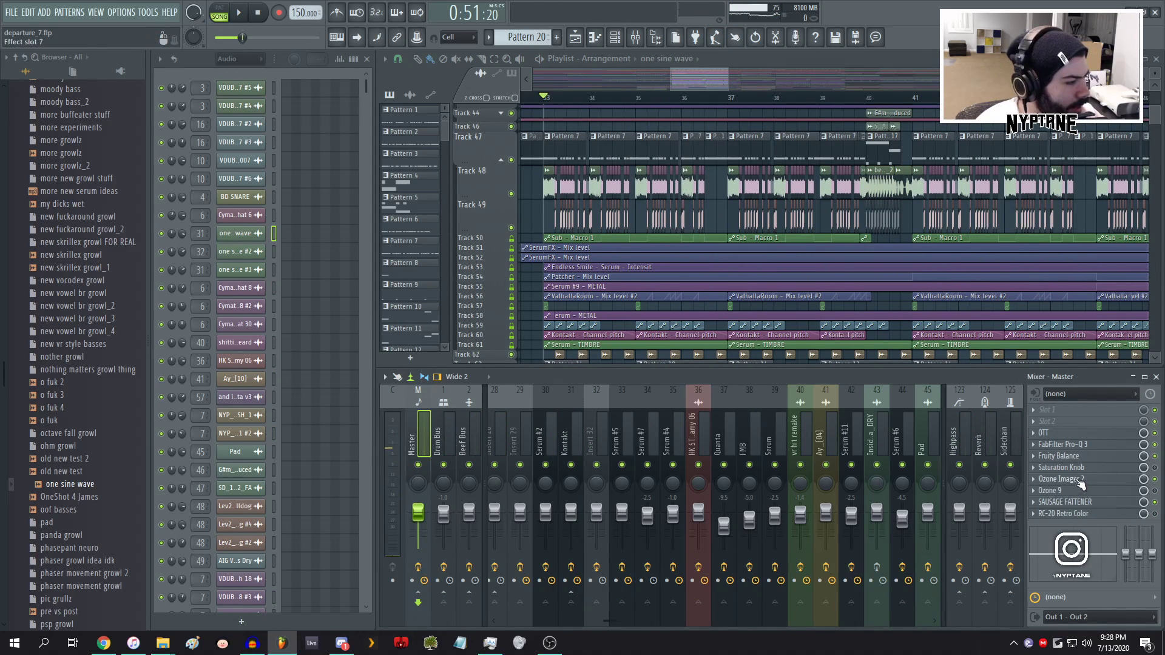
key(space)
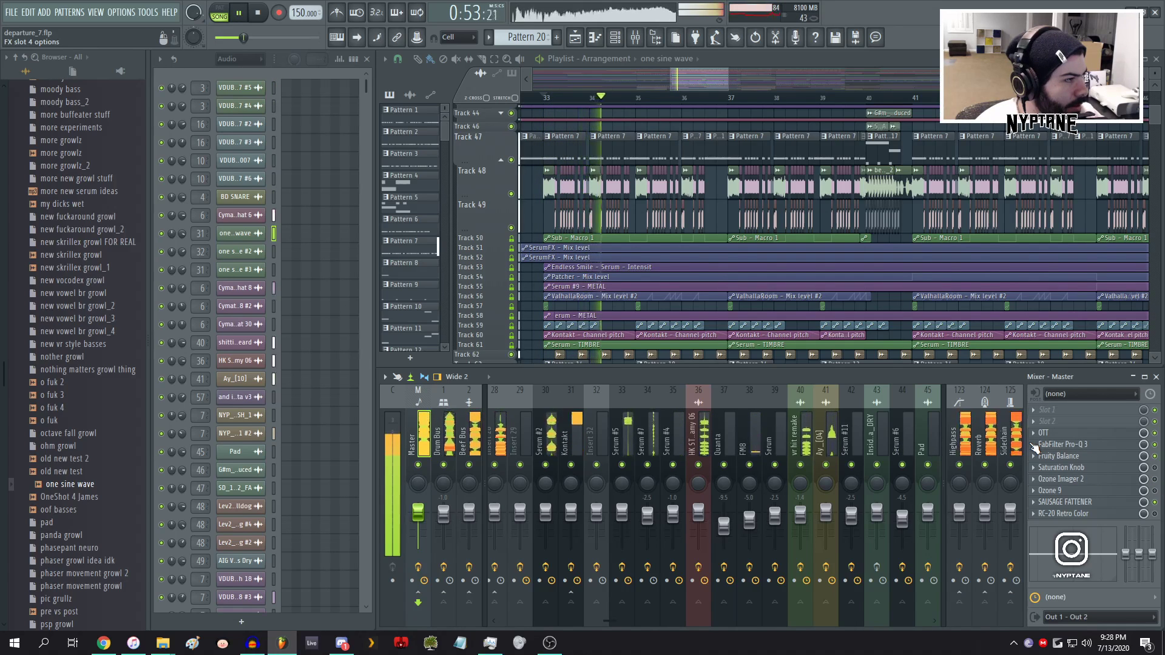
key(space)
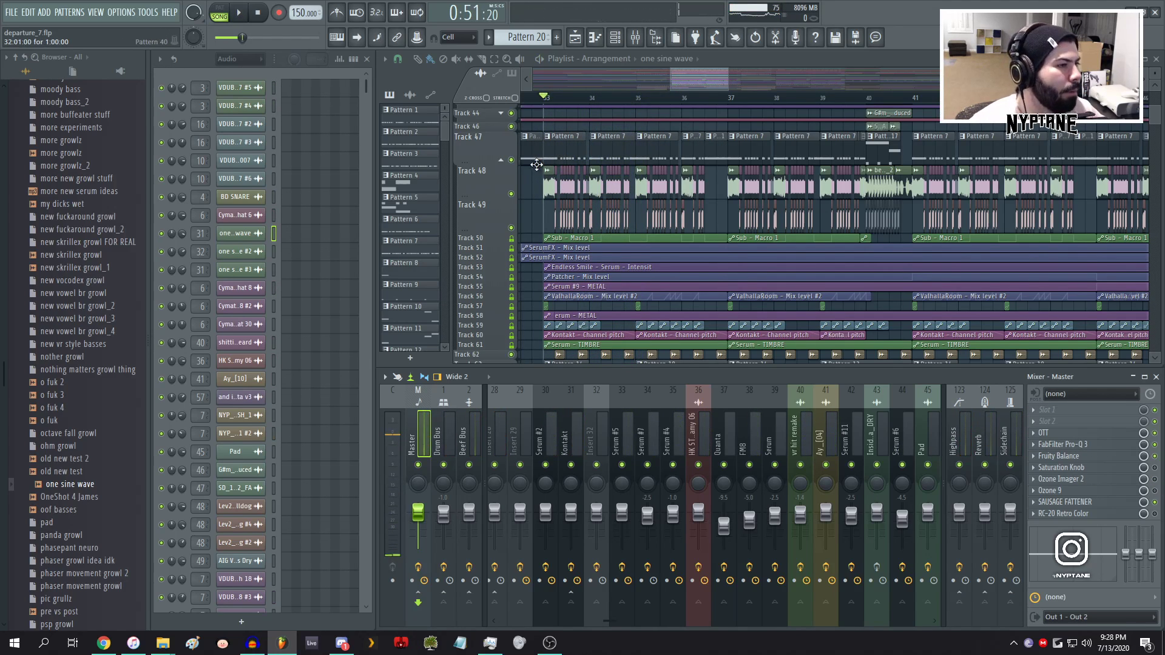
- Solo track 47 in the playlist and play its Pattern 7 clips from bar 33
scroll(535, 165, up, 5)
right_click(511, 160)
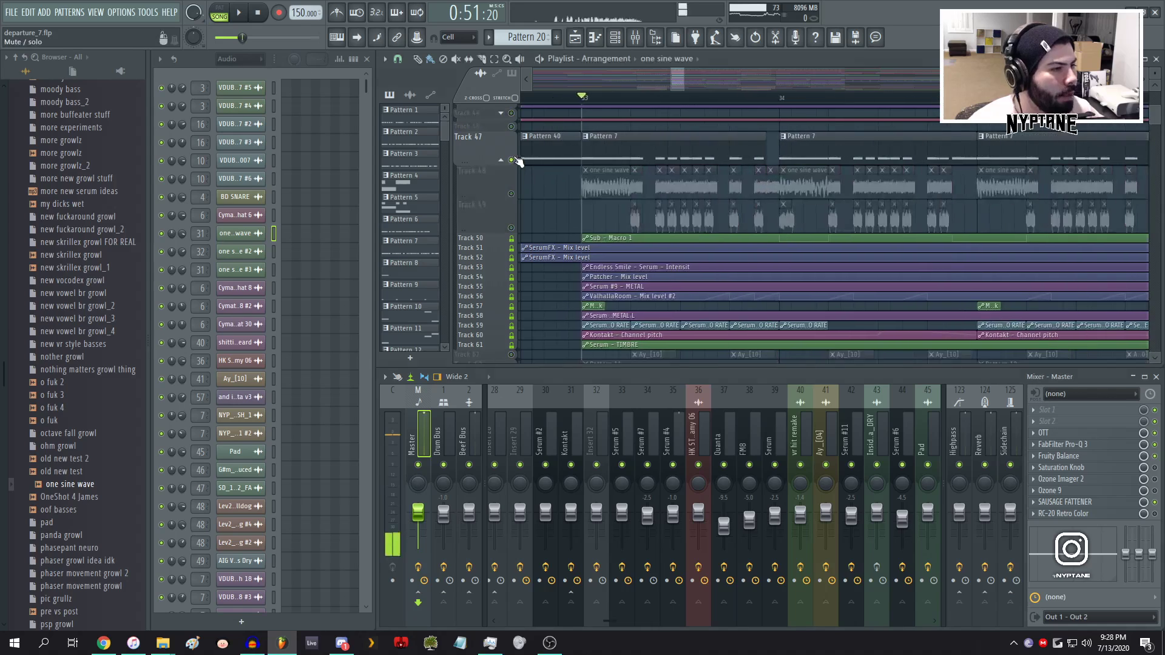
key(space)
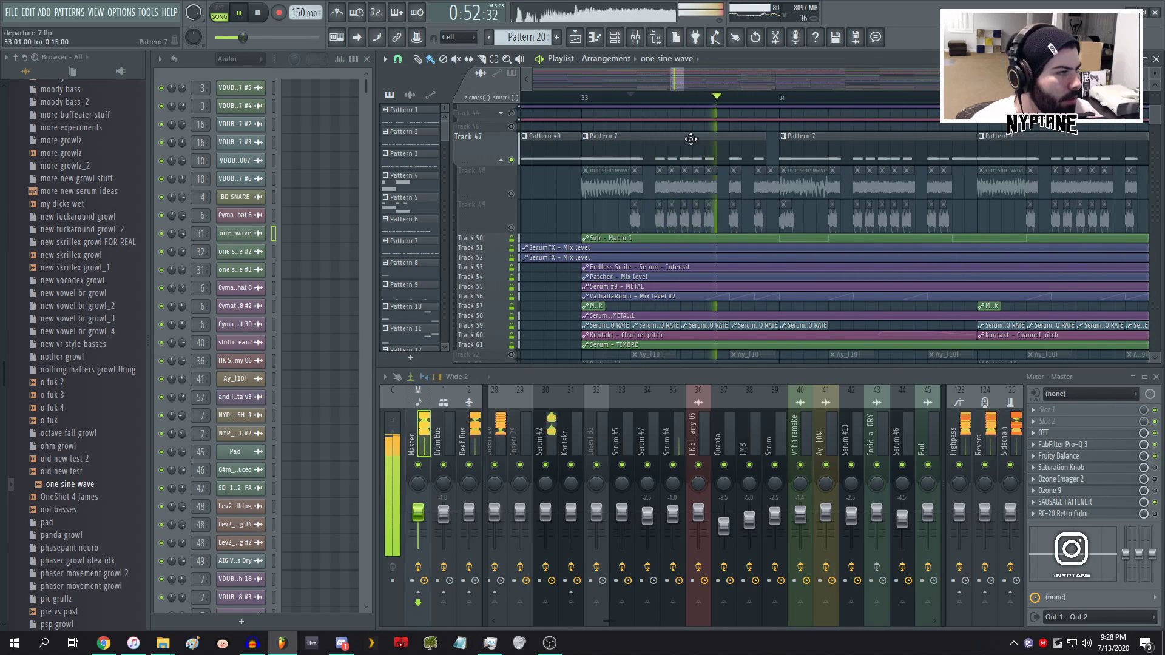
- Show the Unsorted channel group, open the Serum #9 synth and bring its mixer insert into view
click(240, 59)
click(236, 111)
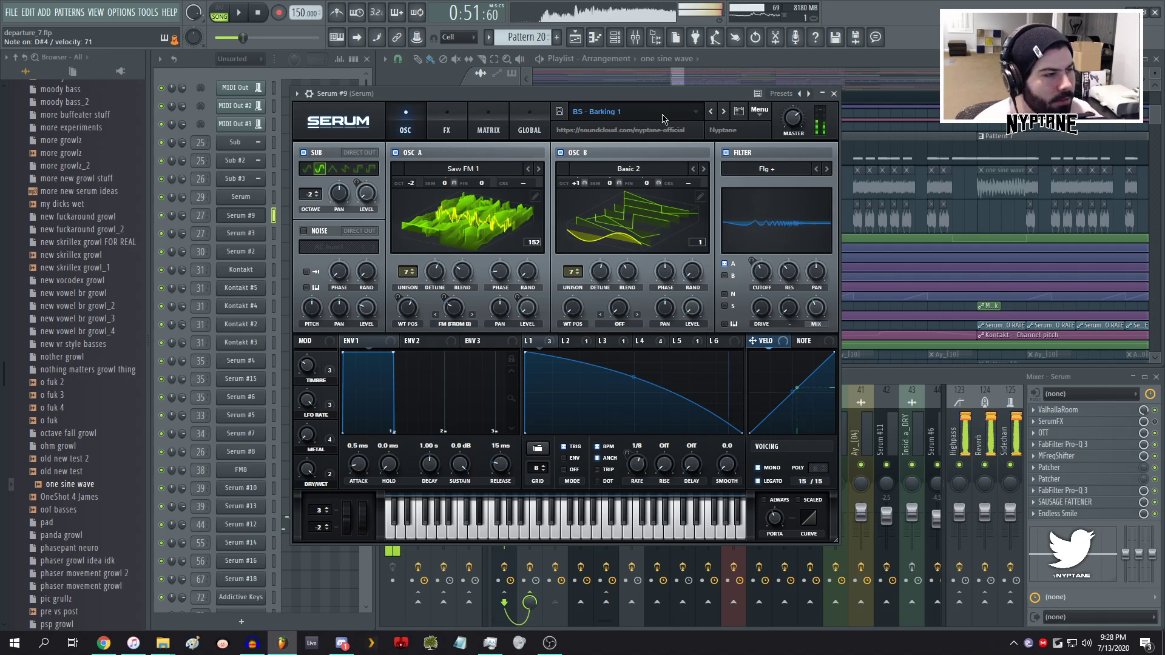
click(874, 372)
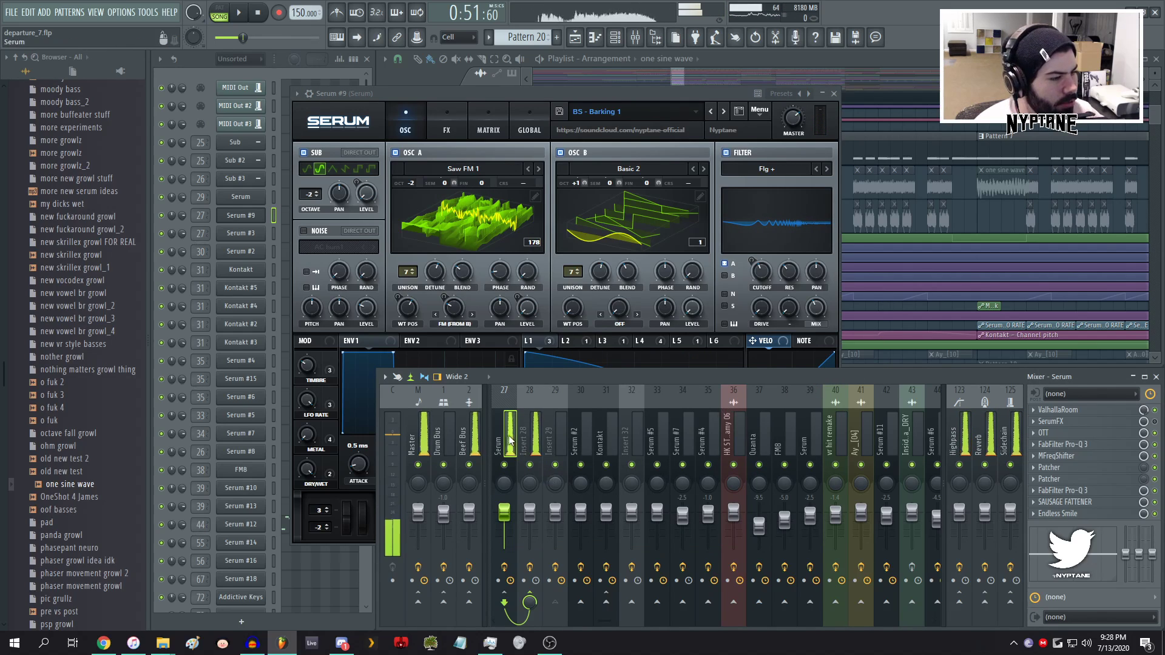
- Examine the User > Nyptane Presets Vol. 3 preset list in Serum #9, leaving BS - Barking 1 loaded, and check its mixer insert
click(635, 119)
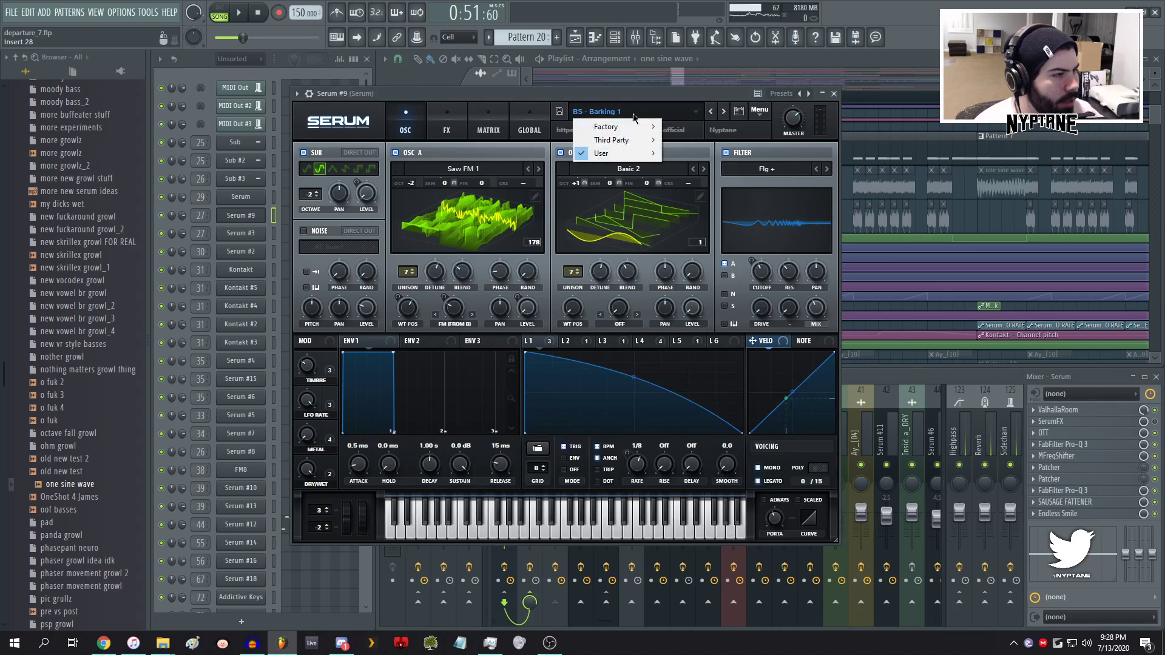
mouse_move(613, 153)
mouse_move(728, 289)
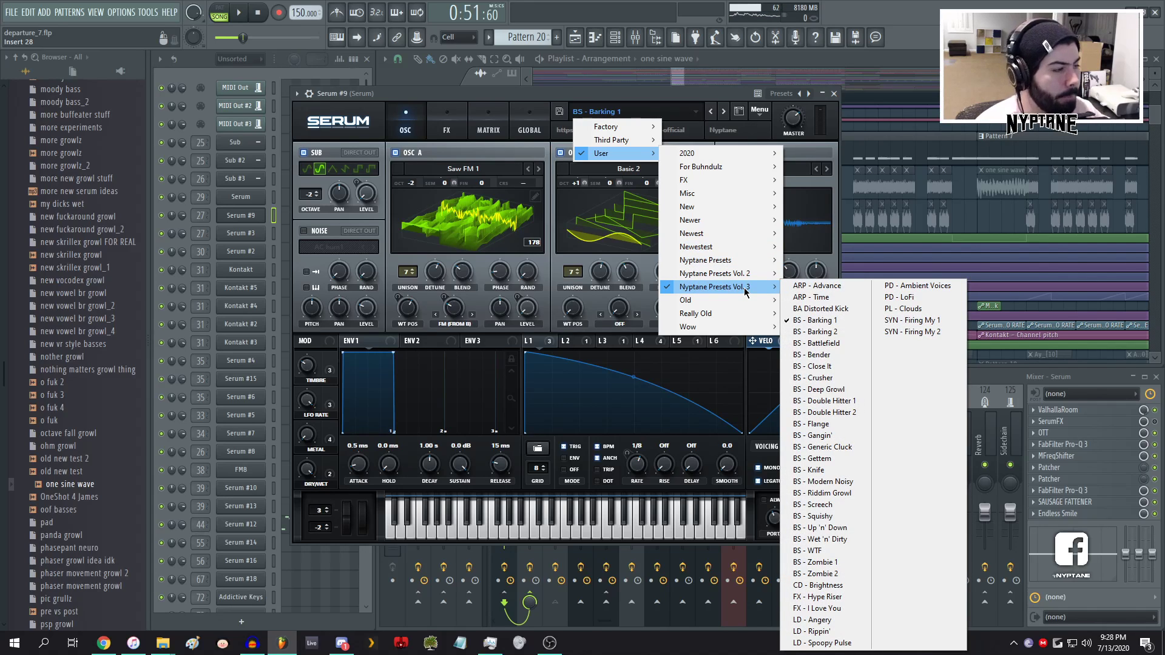
click(602, 97)
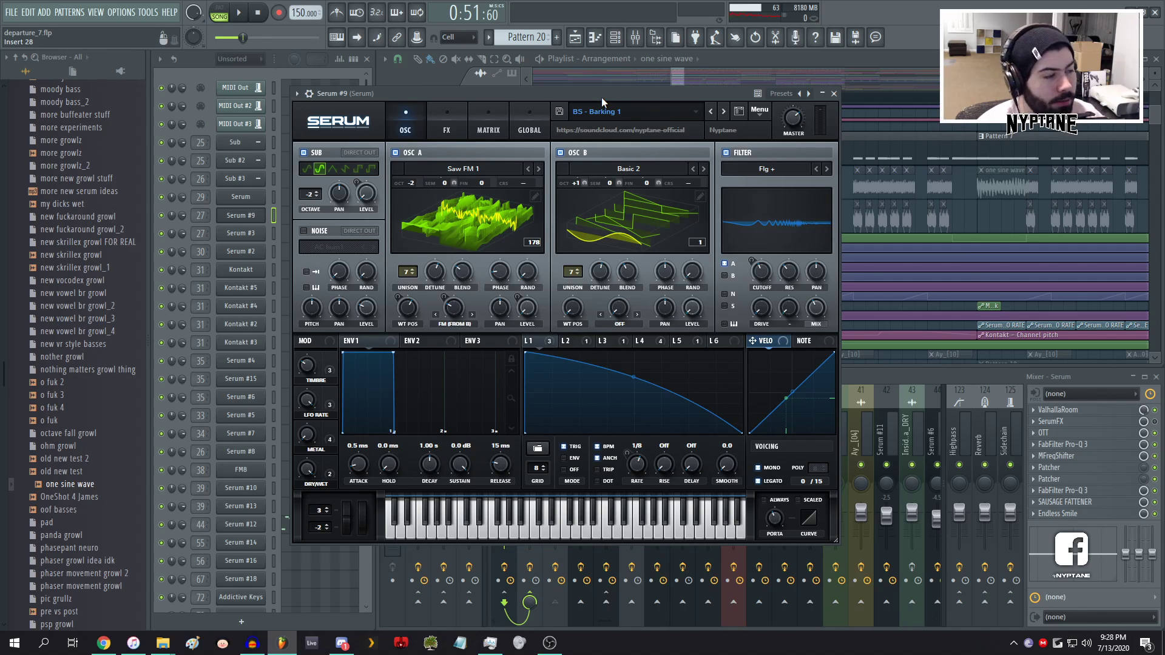
drag(602, 97, 590, 89)
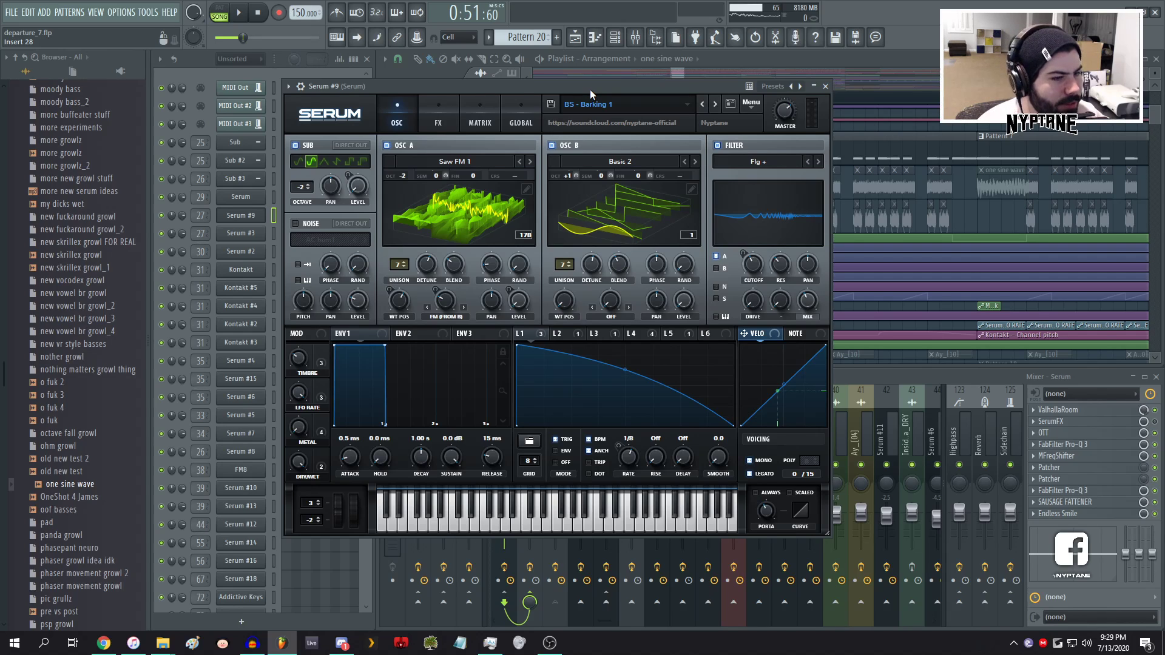
click(872, 381)
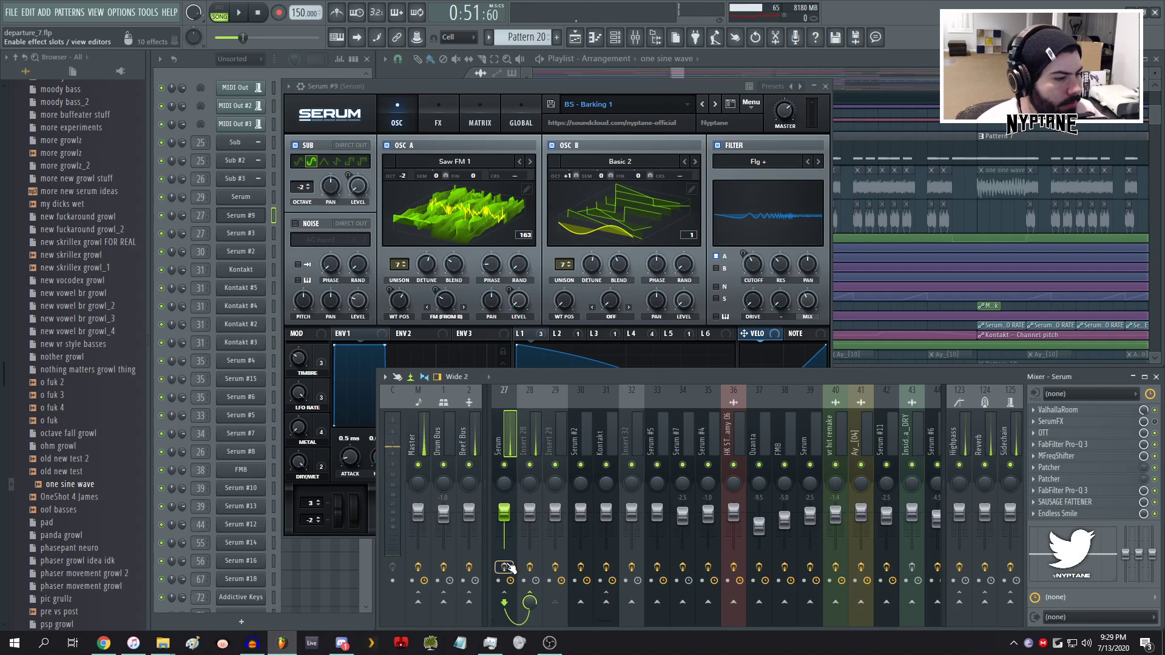
click(490, 85)
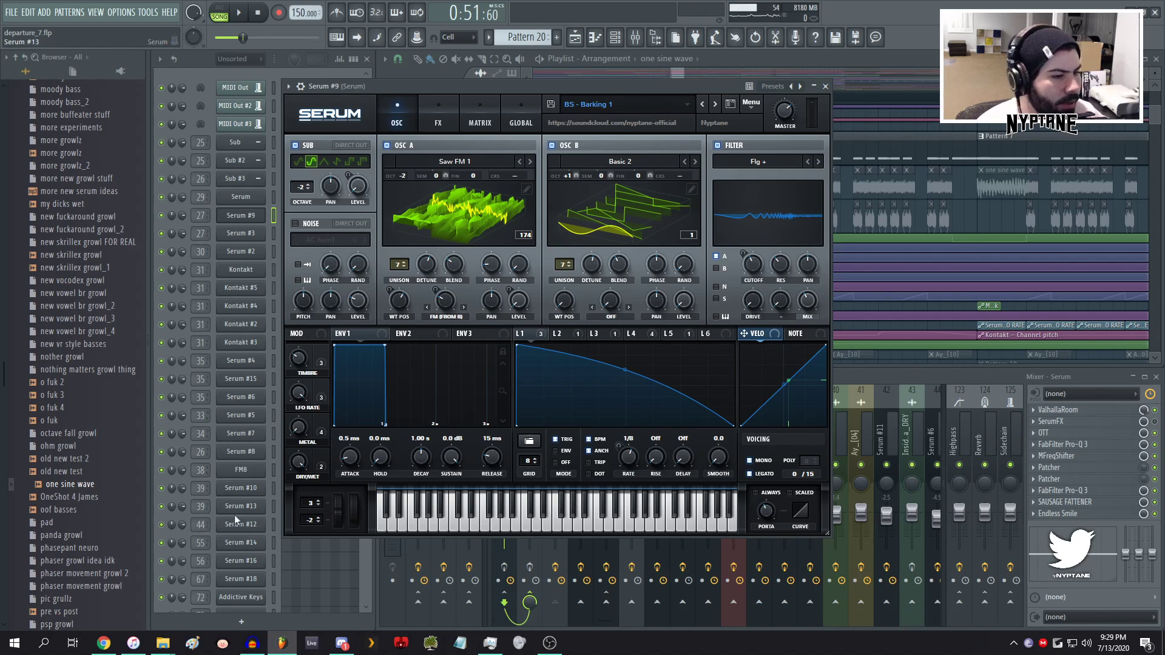
- Add a new Serum channel and load the BS - Barking 1 preset from User > Nyptane Presets Vol. 3
scroll(234, 515, down, 5)
click(243, 623)
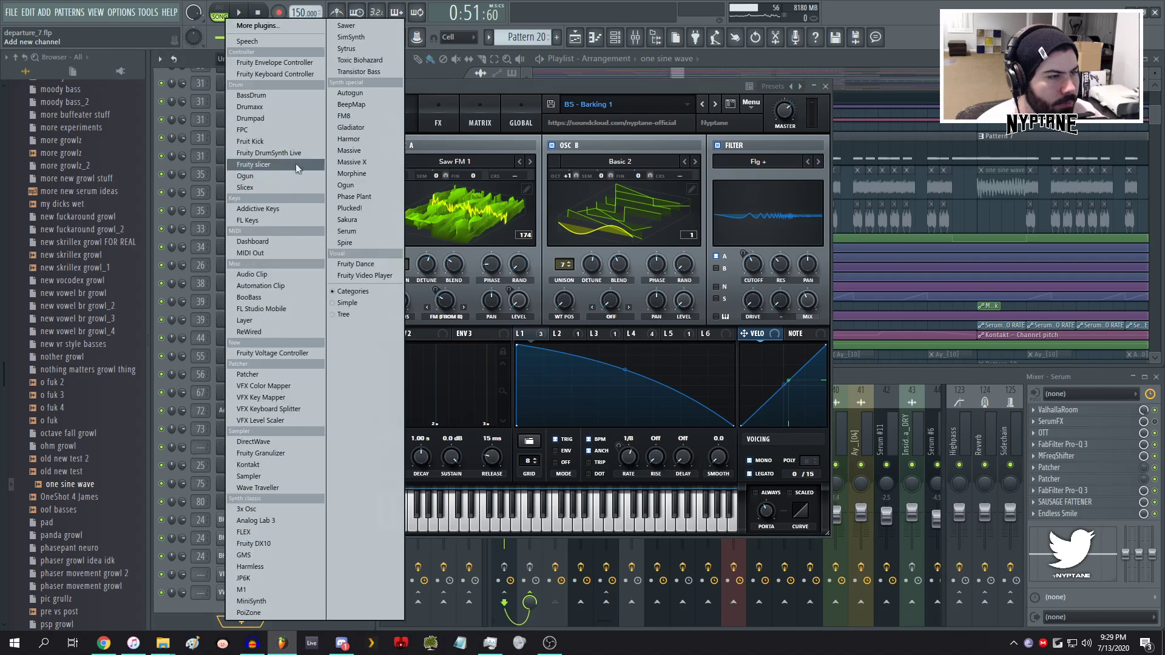
click(348, 231)
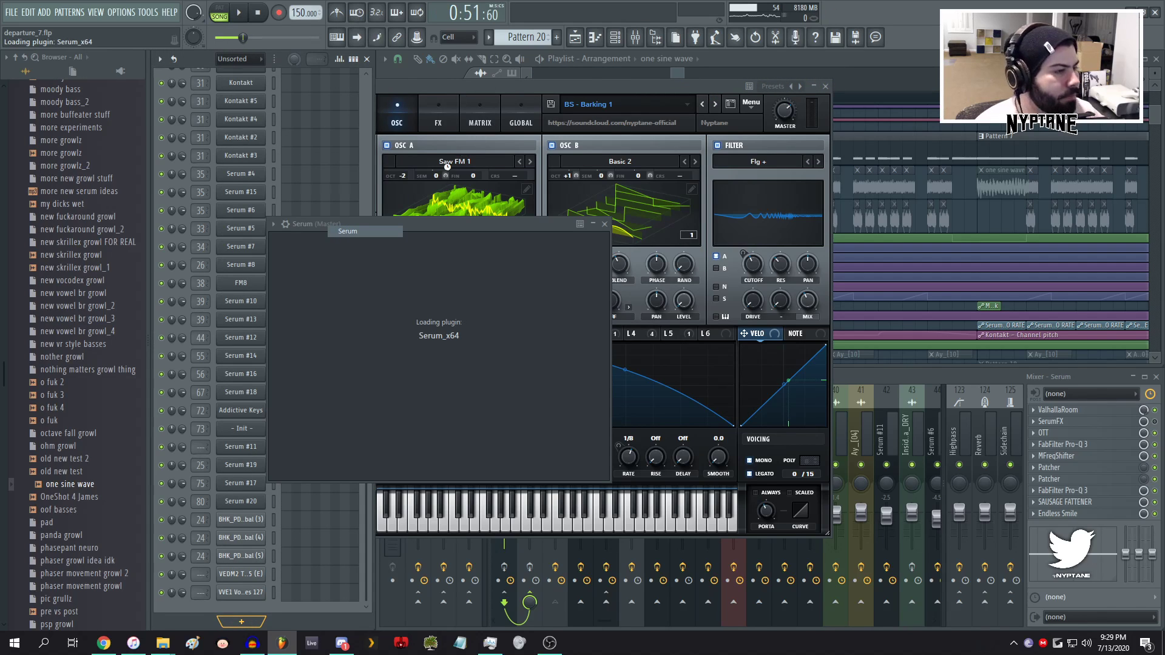
drag(443, 226, 375, 126)
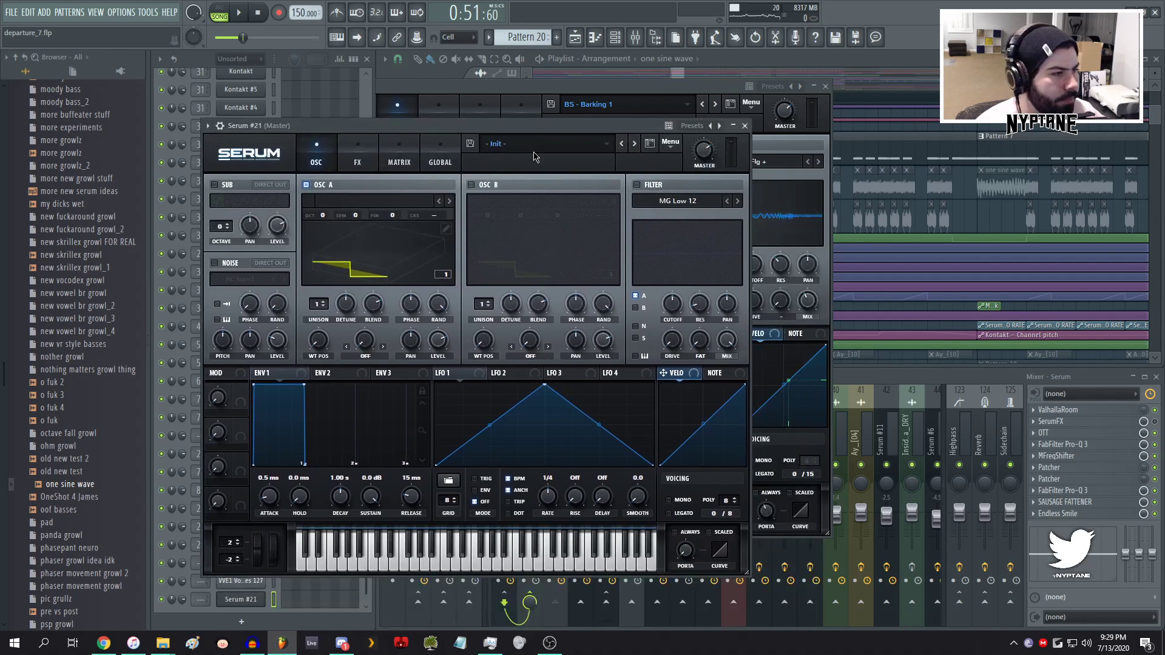
click(528, 144)
mouse_move(522, 185)
mouse_move(643, 318)
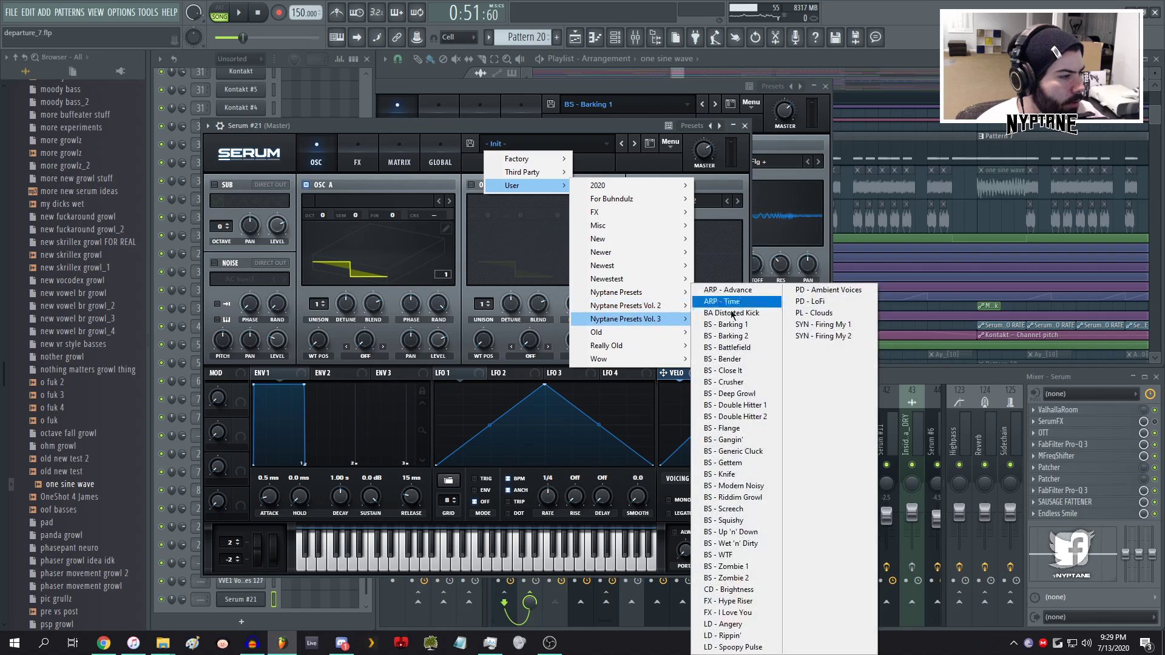
click(734, 324)
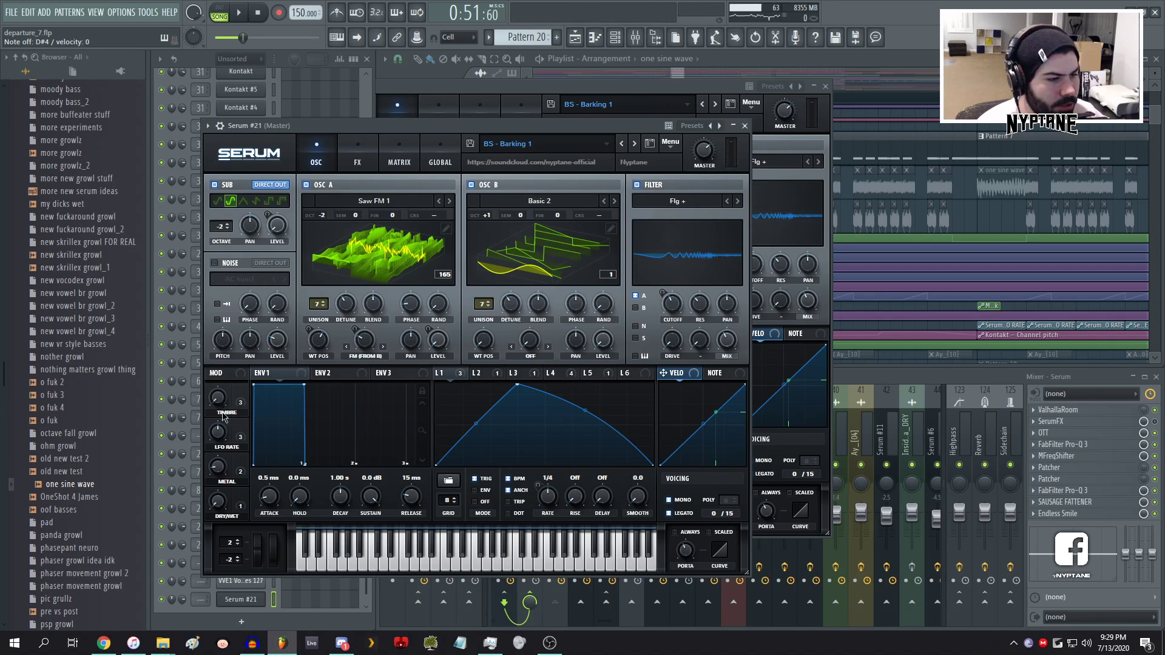
- Adjust the LFO Rate macro and LFO 1 rate in the new Serum, and move LFO 1's peak close to its start
drag(220, 437, 221, 383)
drag(550, 499, 553, 492)
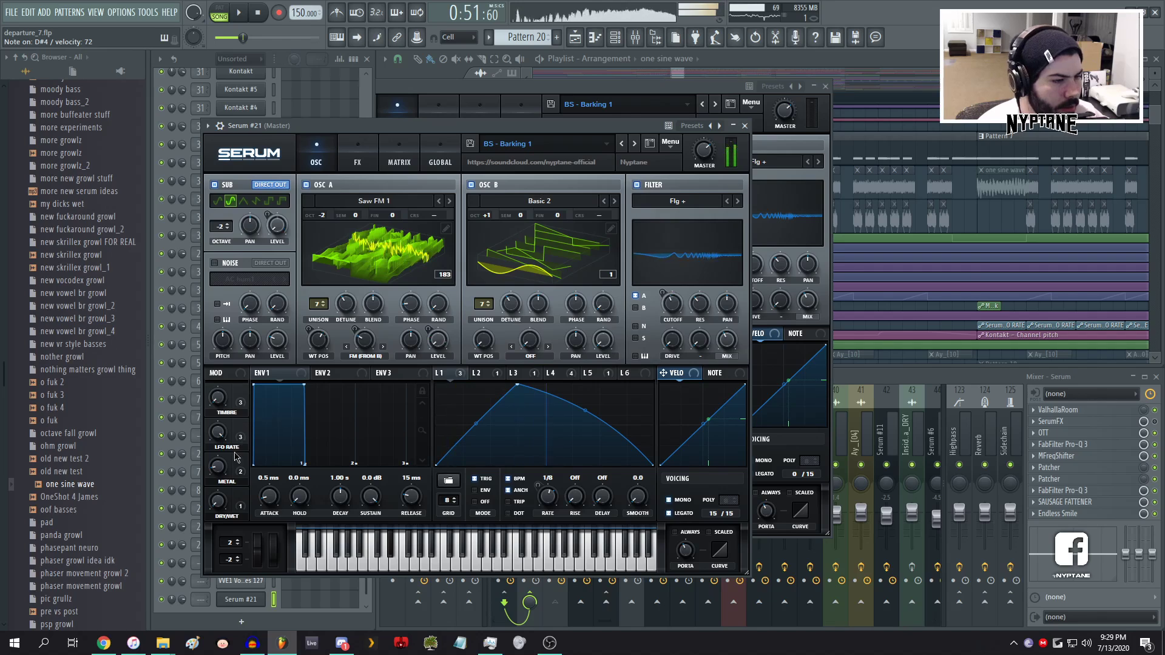
drag(518, 386, 461, 329)
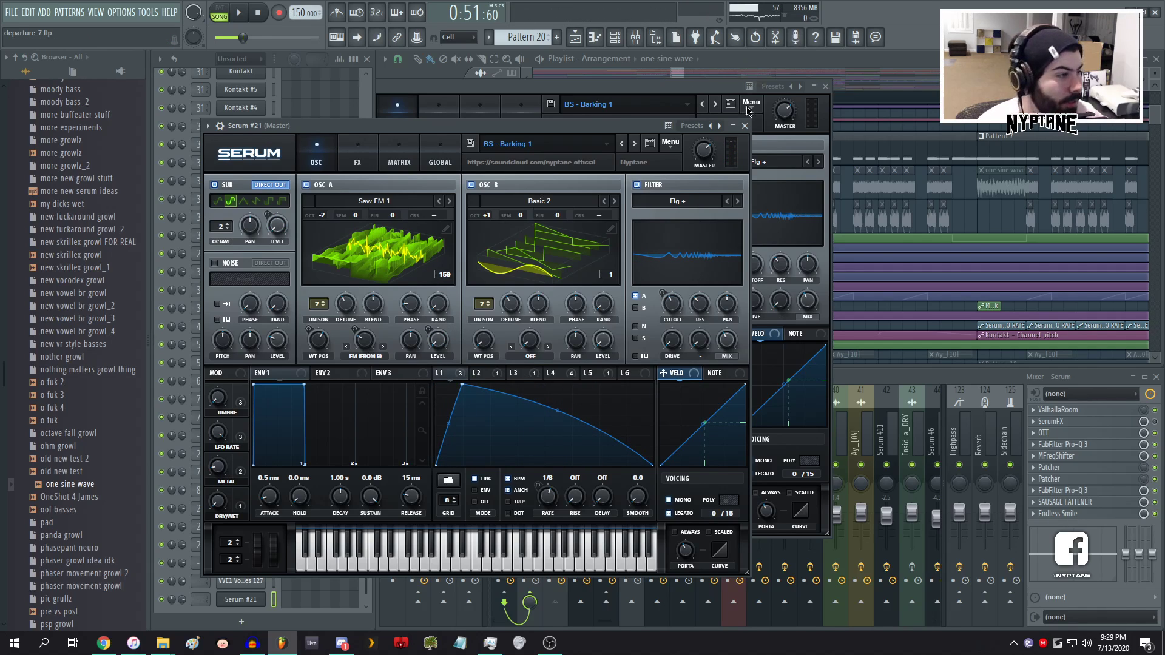
- Compare the new Serum with the original Serum #9 and close the new Serum's window
click(538, 84)
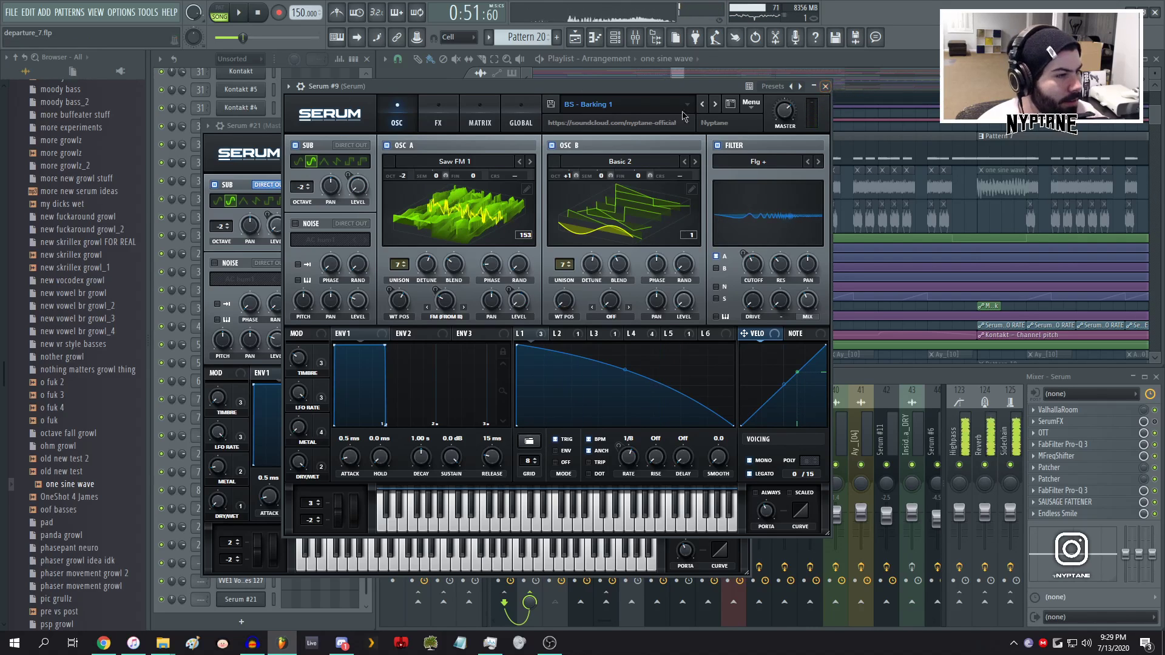
click(254, 125)
click(749, 126)
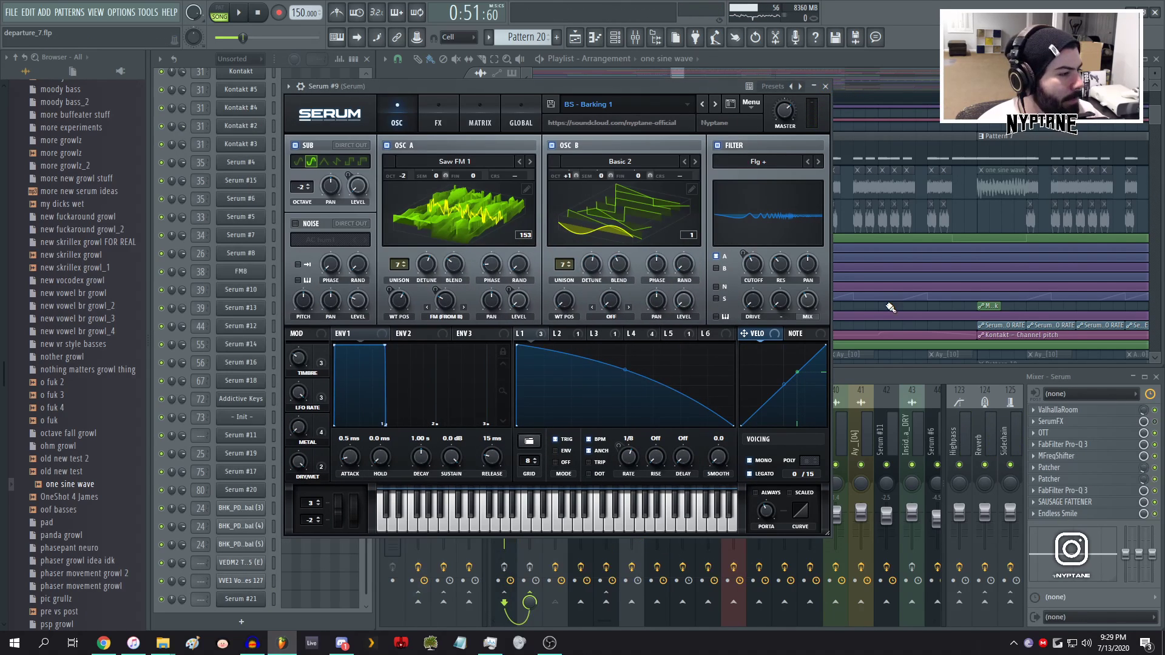
- Bring the mixer forward and select the Serum insert on track 27 to view its effects chain
click(902, 380)
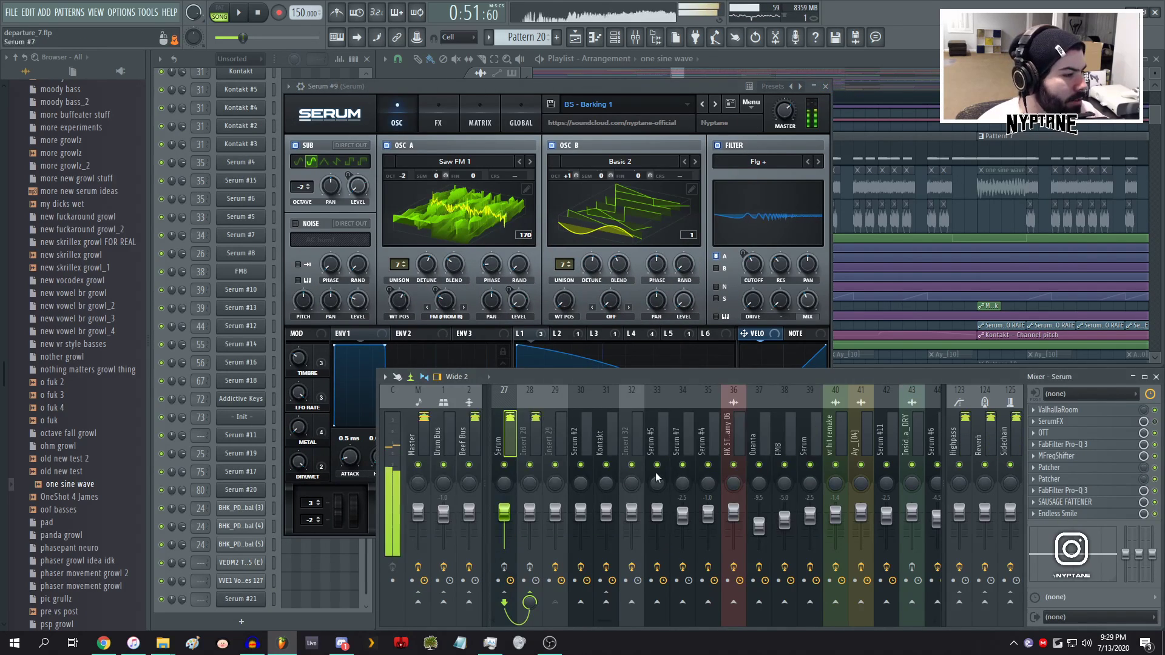
click(536, 428)
click(497, 430)
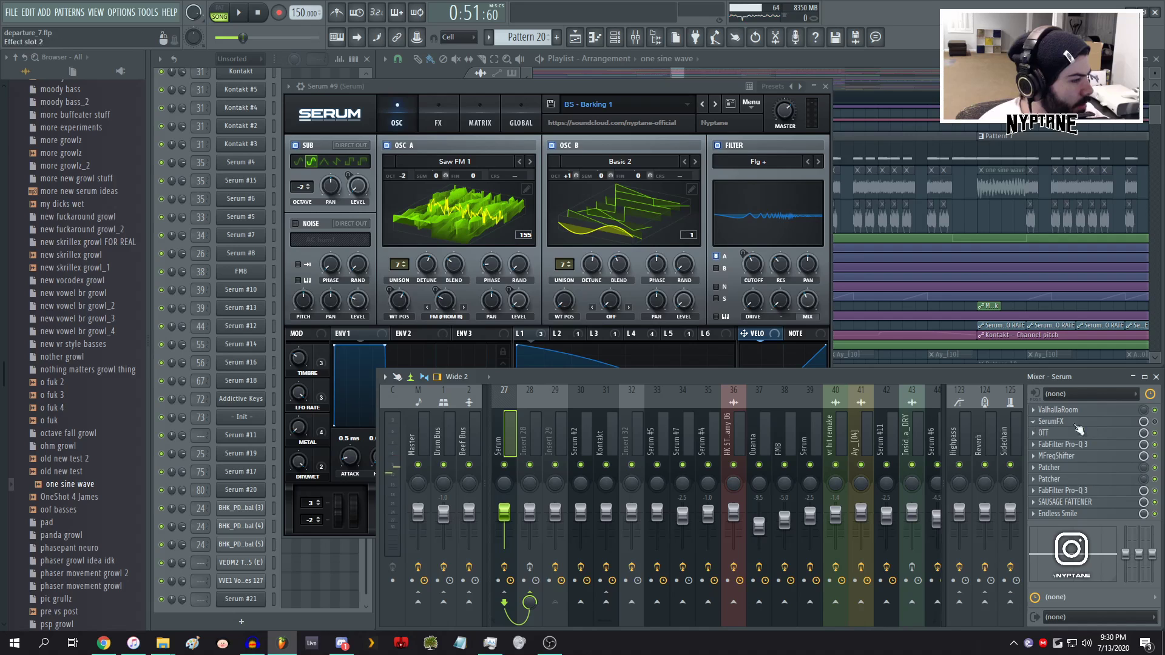
- Inspect FabFilter Pro-Q 3 and MFreqShifter on the Serum insert, switching MFreqShifter off and back on to compare the sound
click(1069, 446)
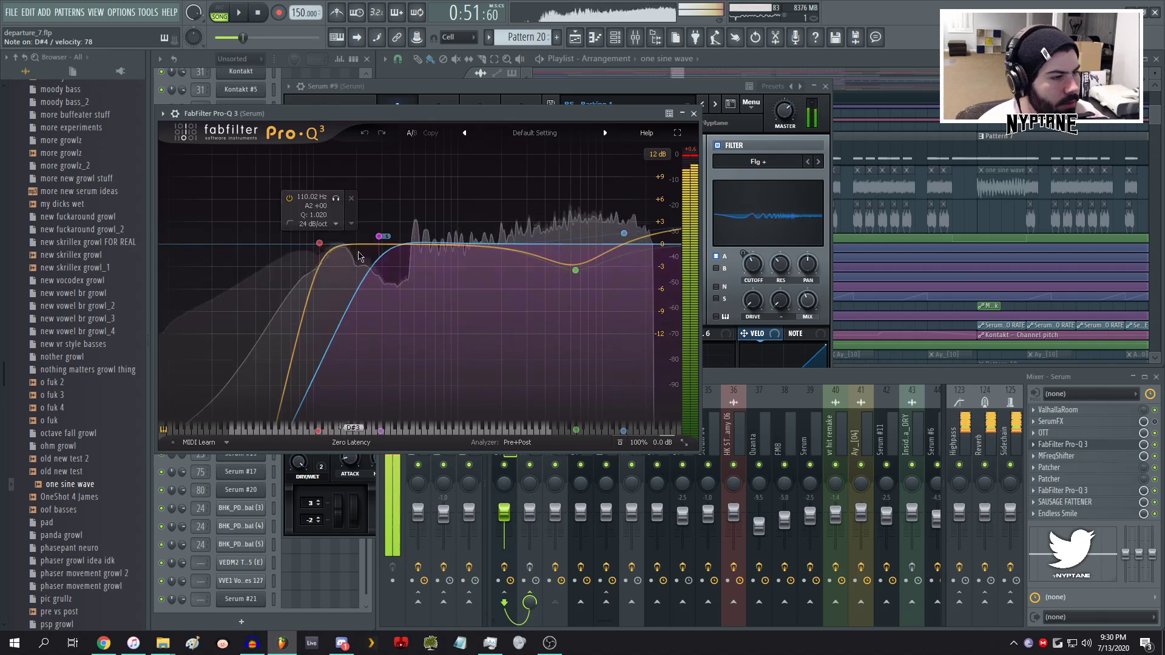
click(693, 113)
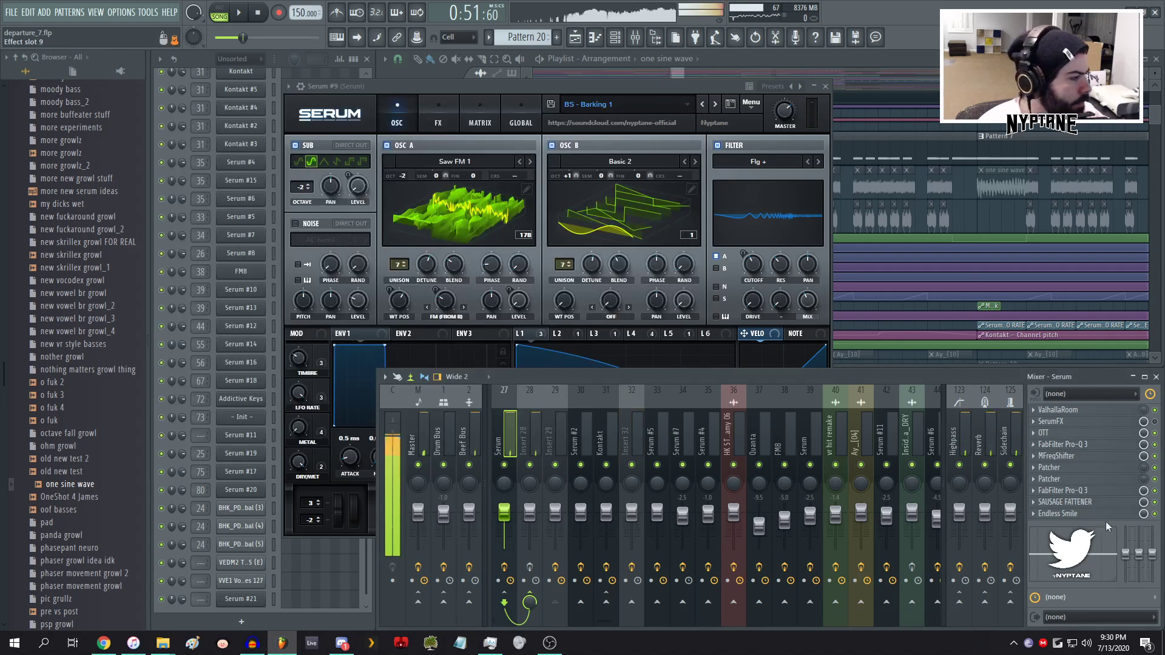
click(1068, 456)
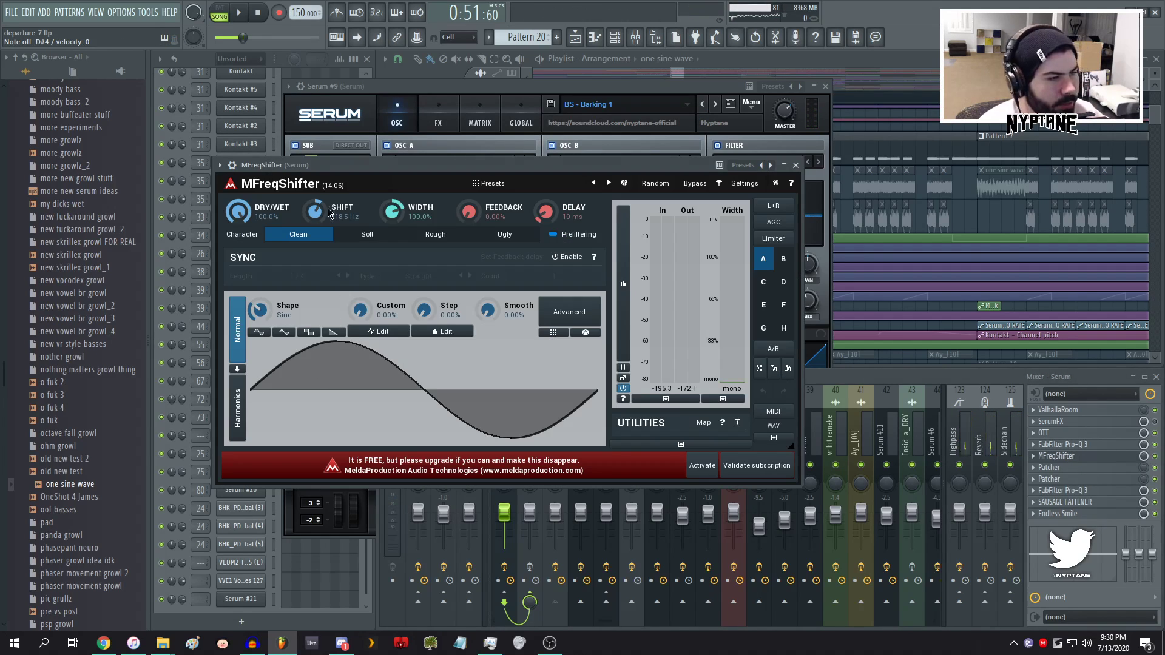
click(1155, 456)
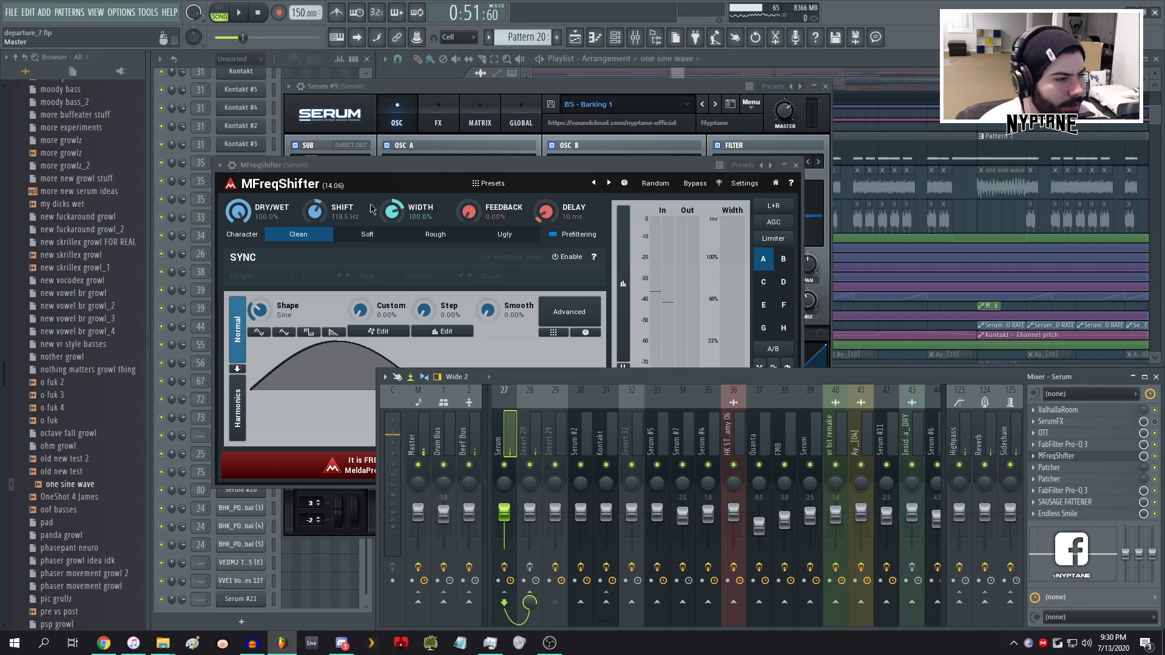
drag(423, 161, 436, 145)
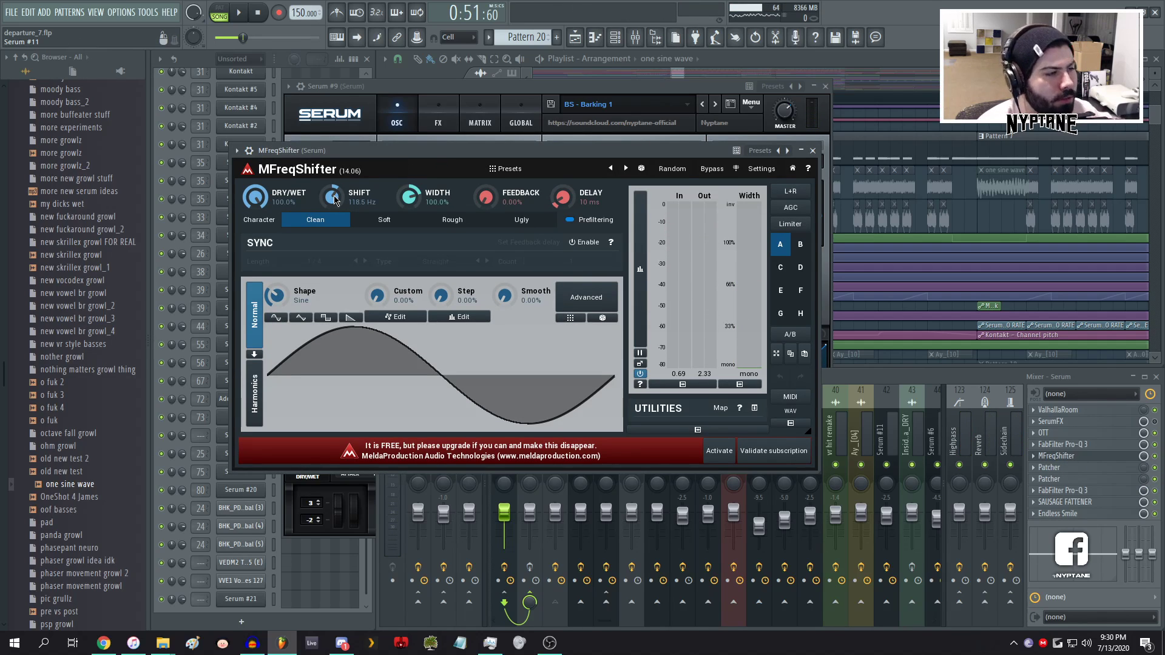
click(1156, 457)
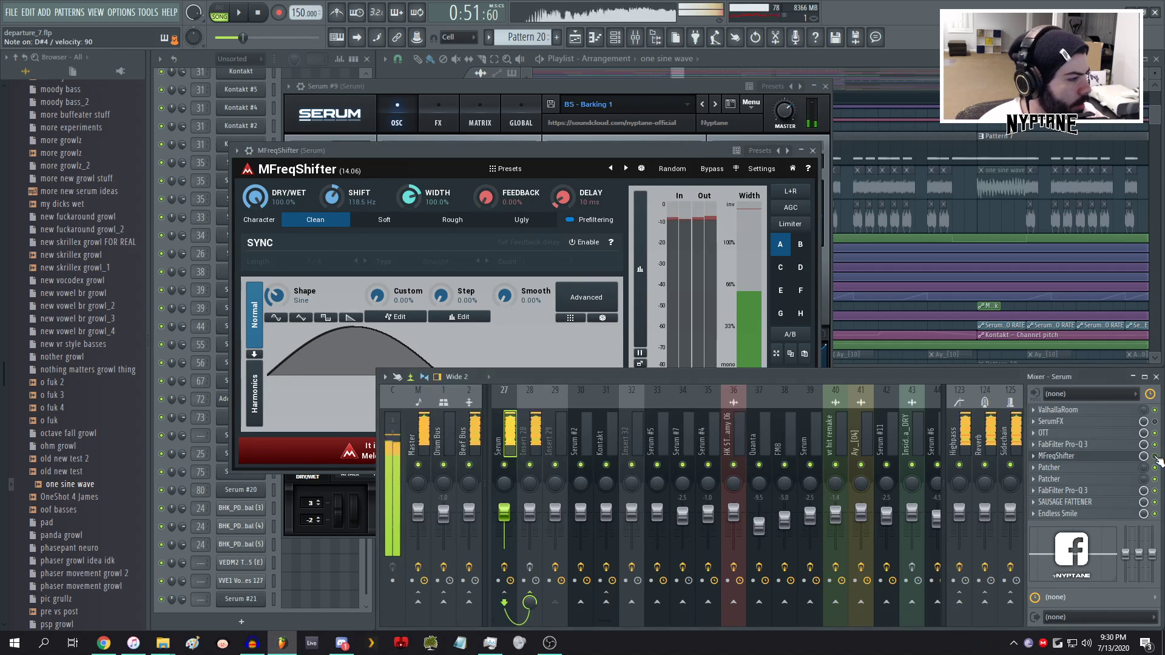
- View the first Patcher's effect map on the Serum insert and close the MFreqShifter, Patcher and Serum #9 windows
click(1075, 469)
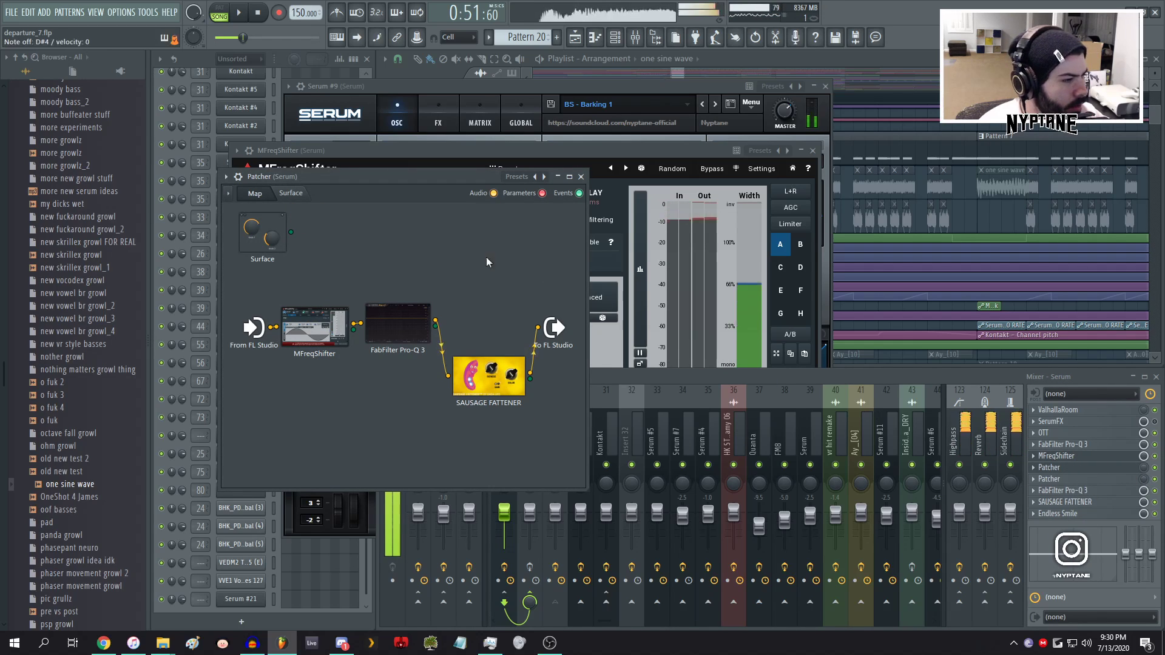
click(815, 151)
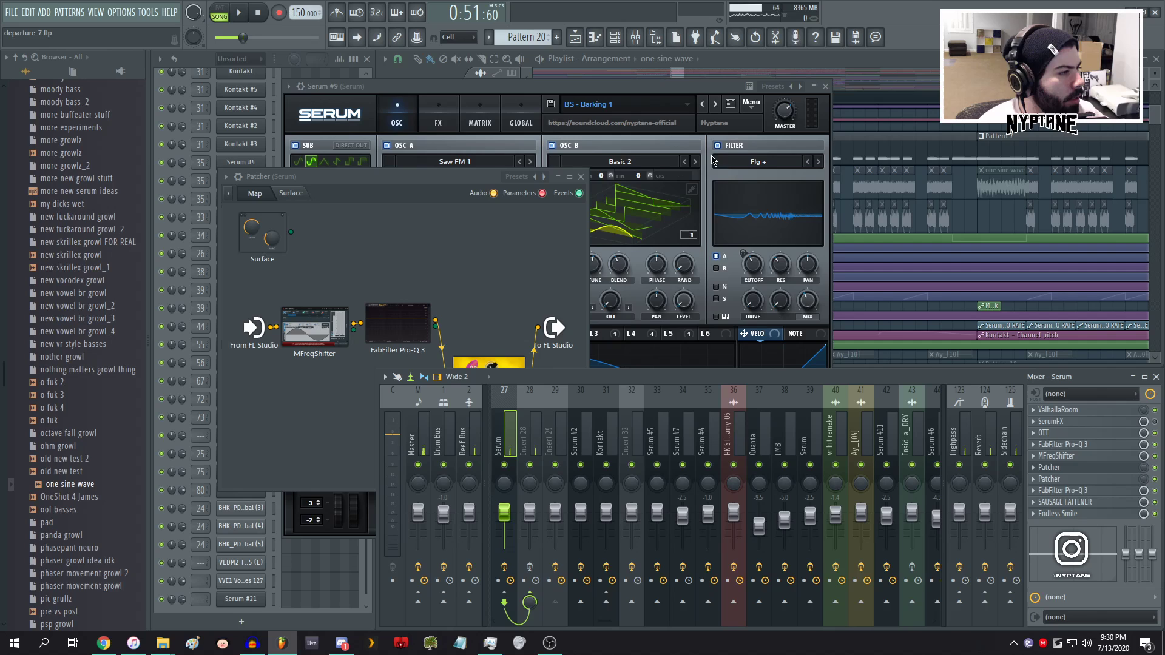
click(581, 176)
click(825, 87)
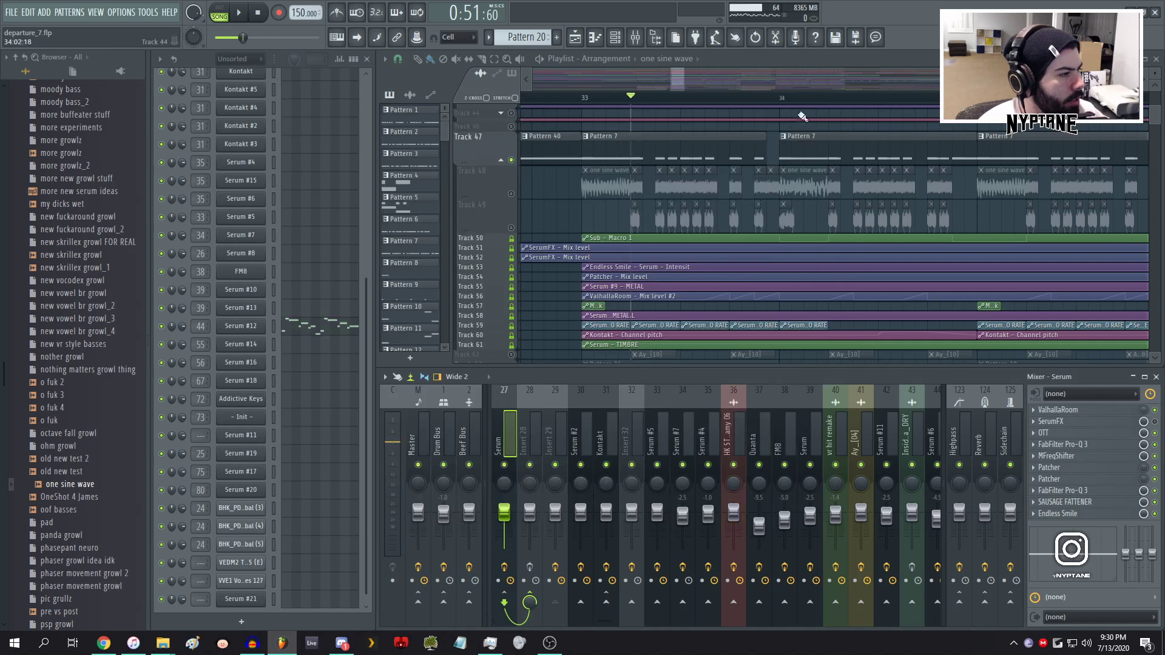
- Play the Pattern 7 layer on track 47 from bar 37, and again from the section starting around bar 41
scroll(616, 181, down, 5)
scroll(741, 161, up, 2)
click(765, 100)
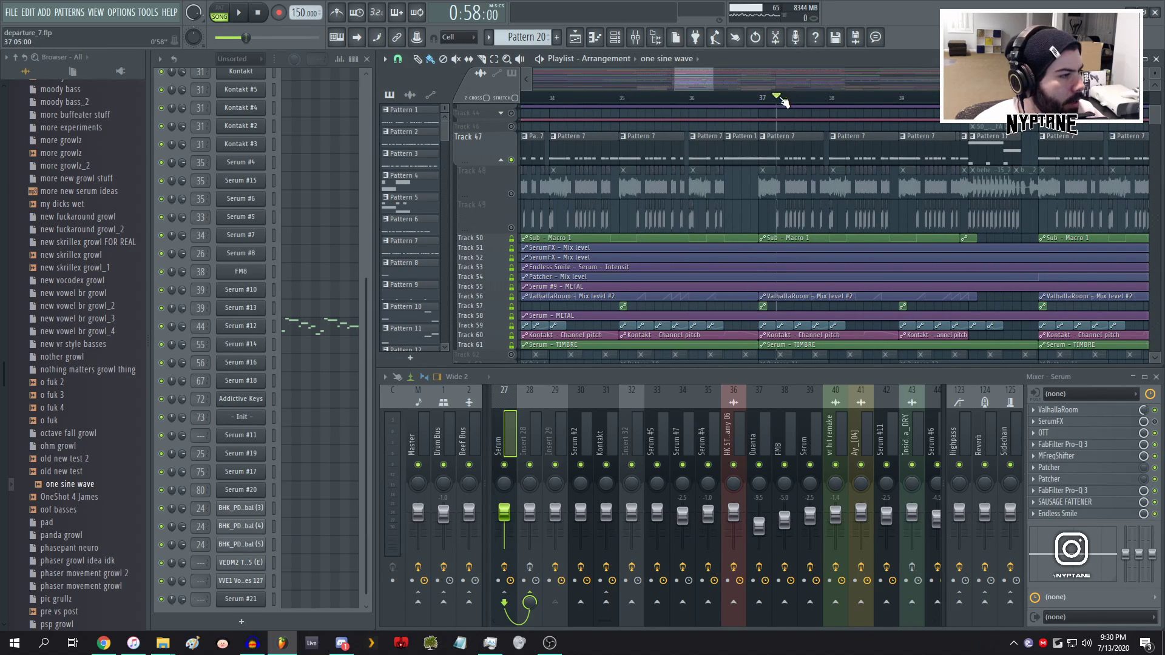
key(space)
scroll(768, 103, down, 3)
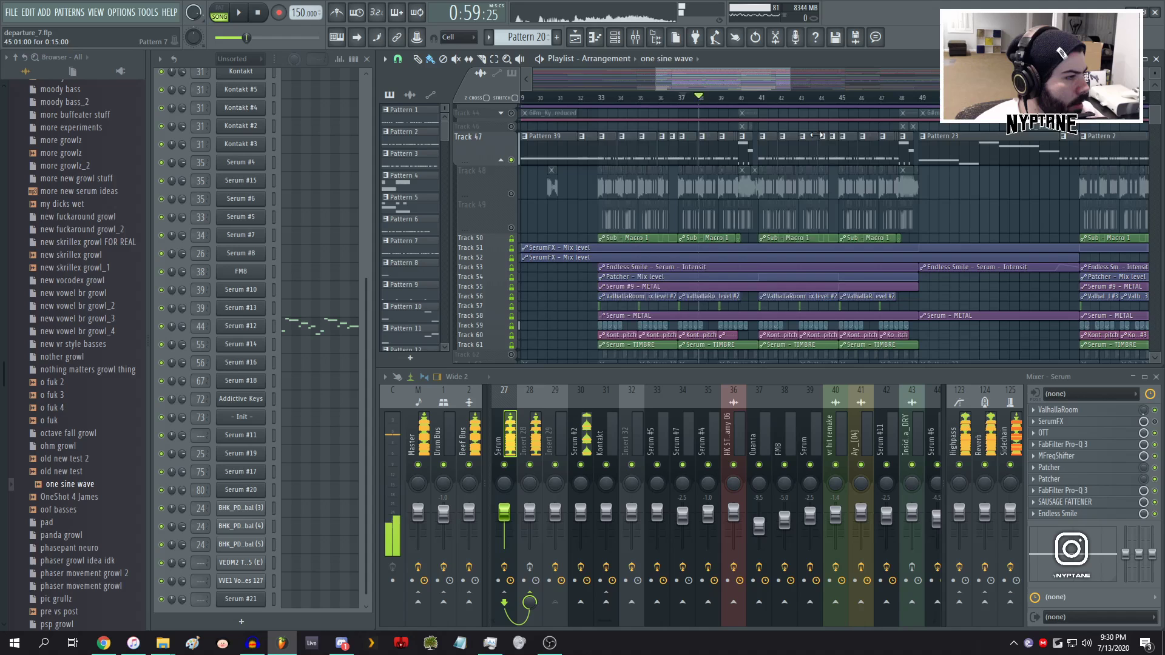
click(764, 100)
scroll(767, 103, up, 5)
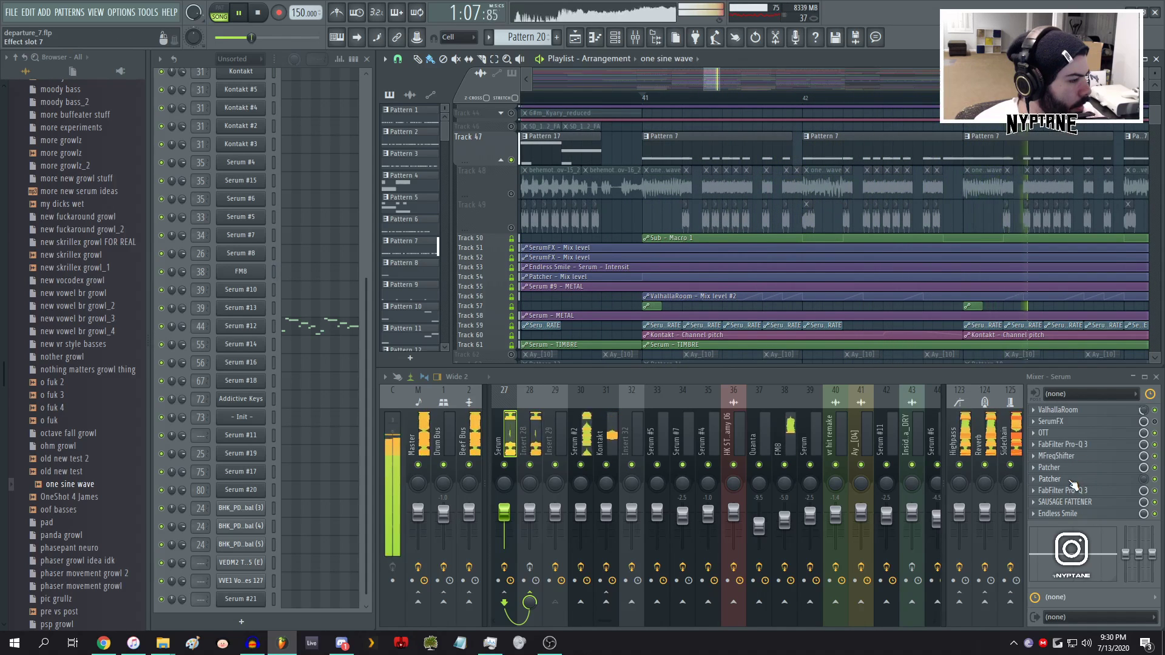
scroll(754, 198, down, 4)
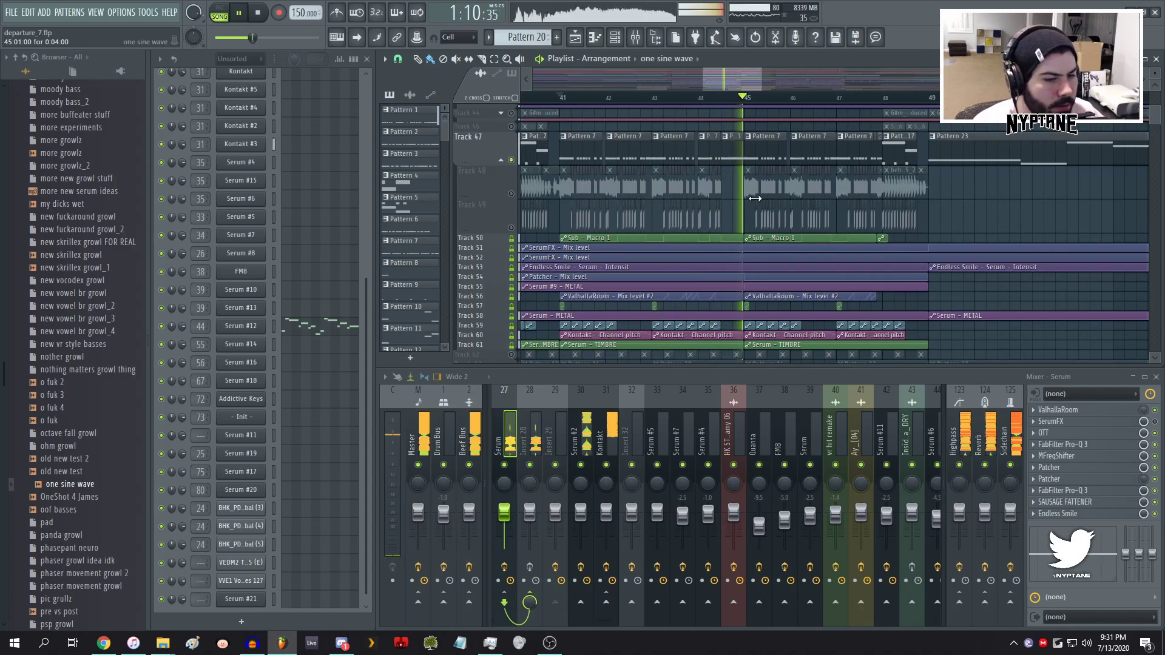
- Play track 47 from bar 45 and stop before the section ends
key(space)
click(745, 97)
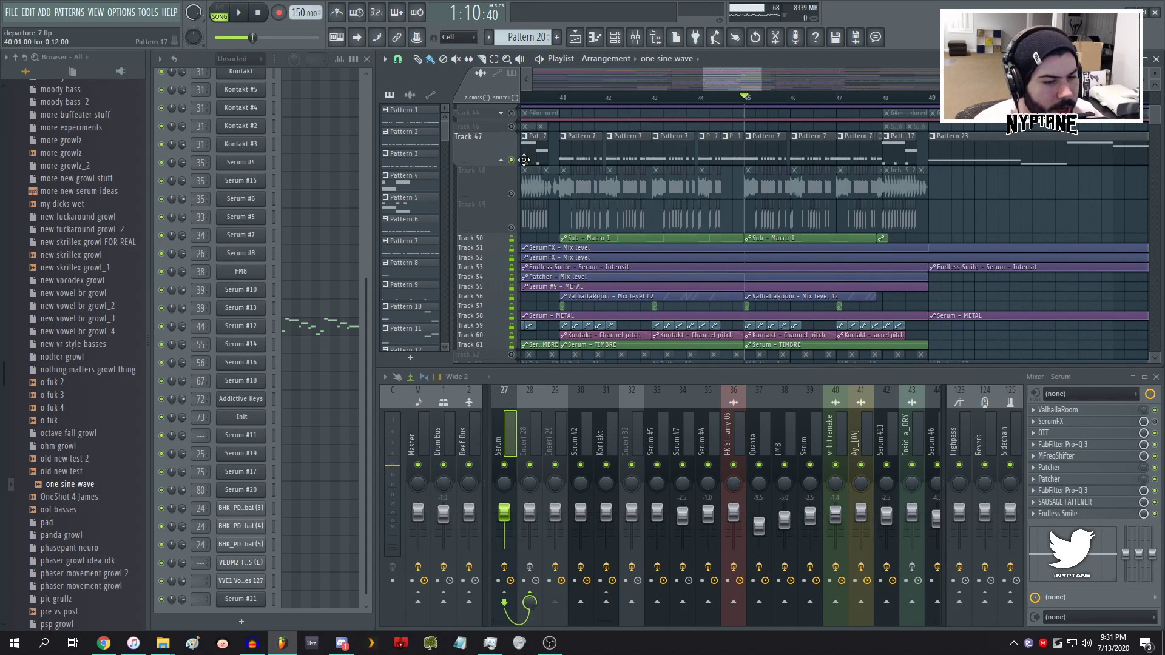
key(space)
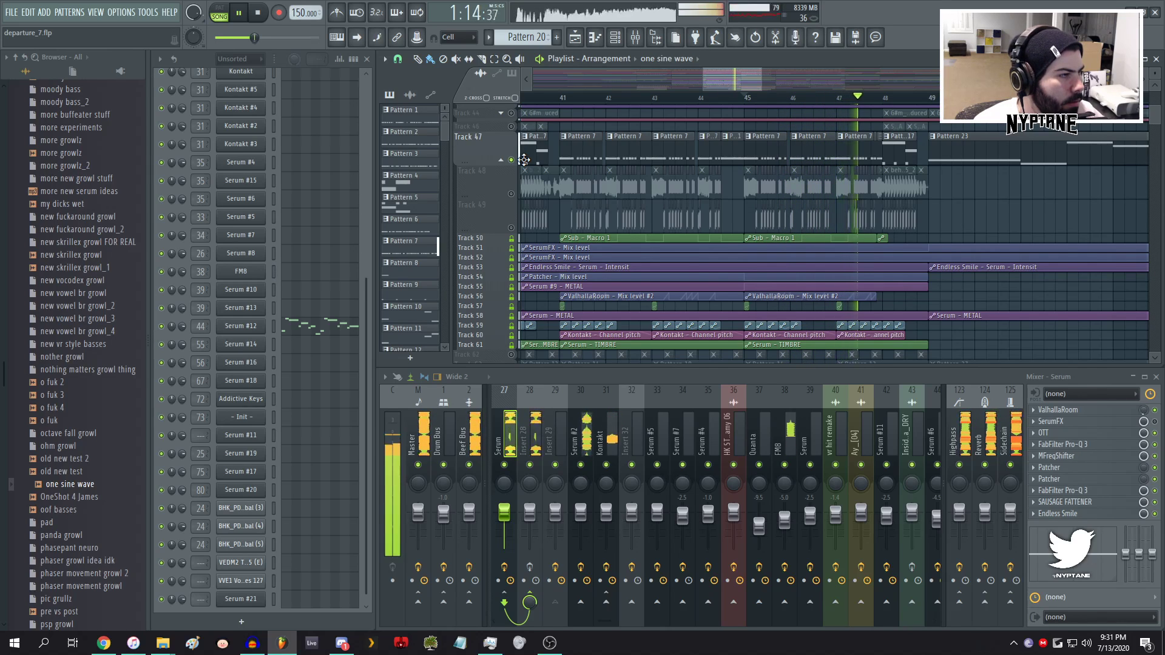
key(space)
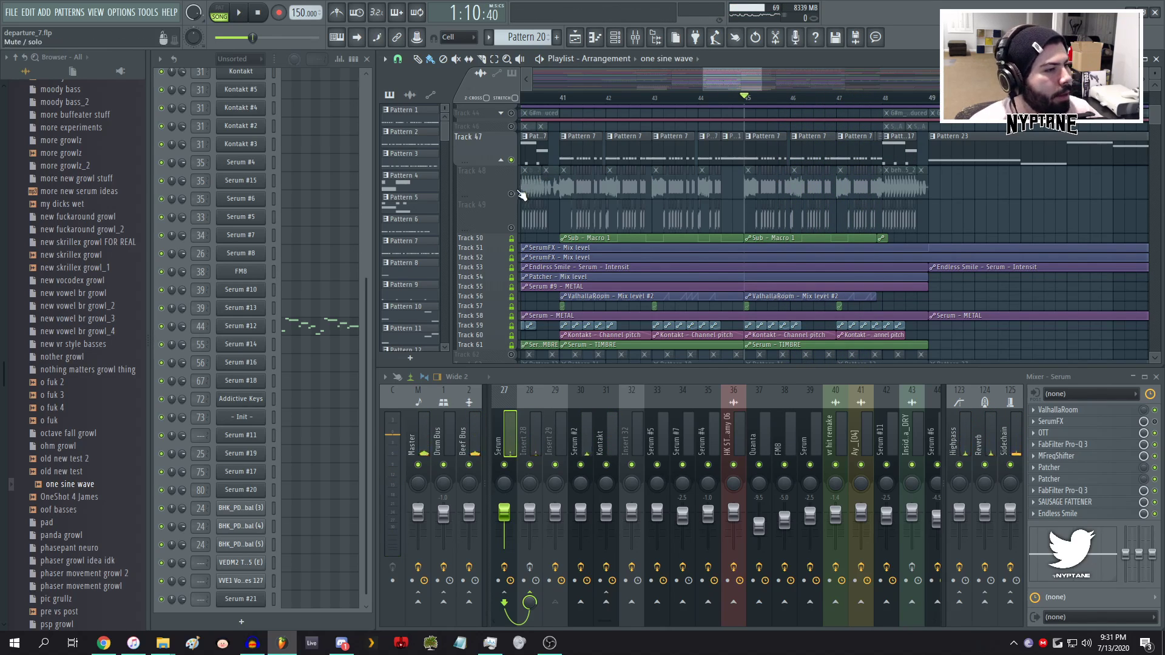
- Audition track 48 from bar 45 without tracks 47 and 49, and open the sampler of its first pink clip
scroll(745, 125, up, 5)
key(space)
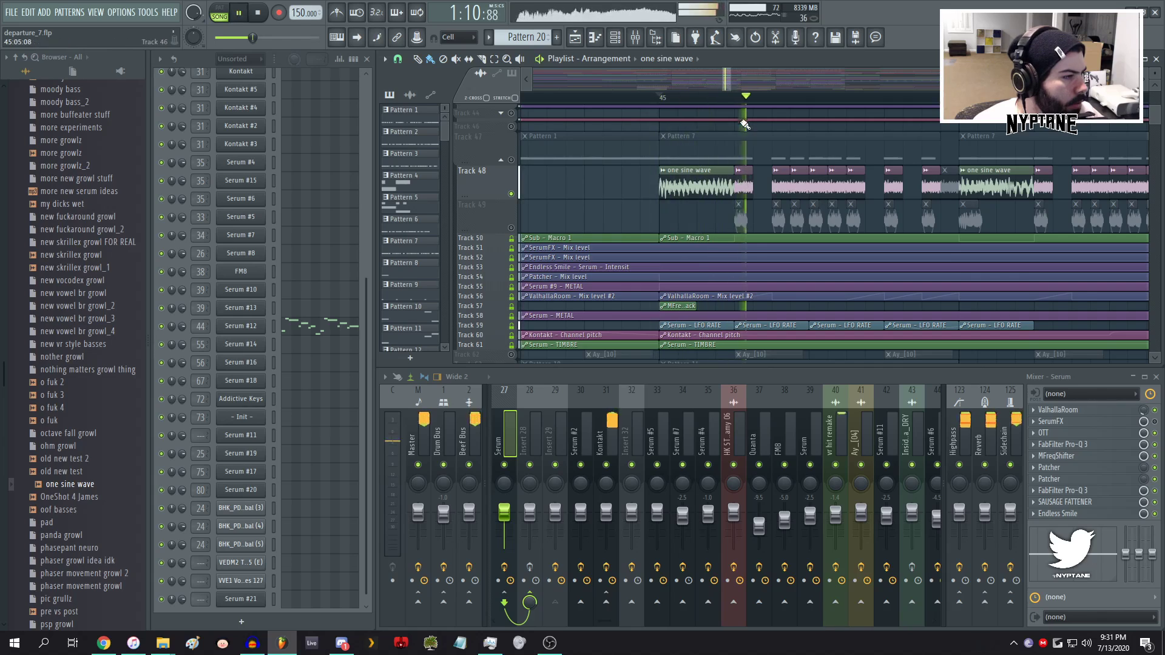
key(space)
double_click(741, 176)
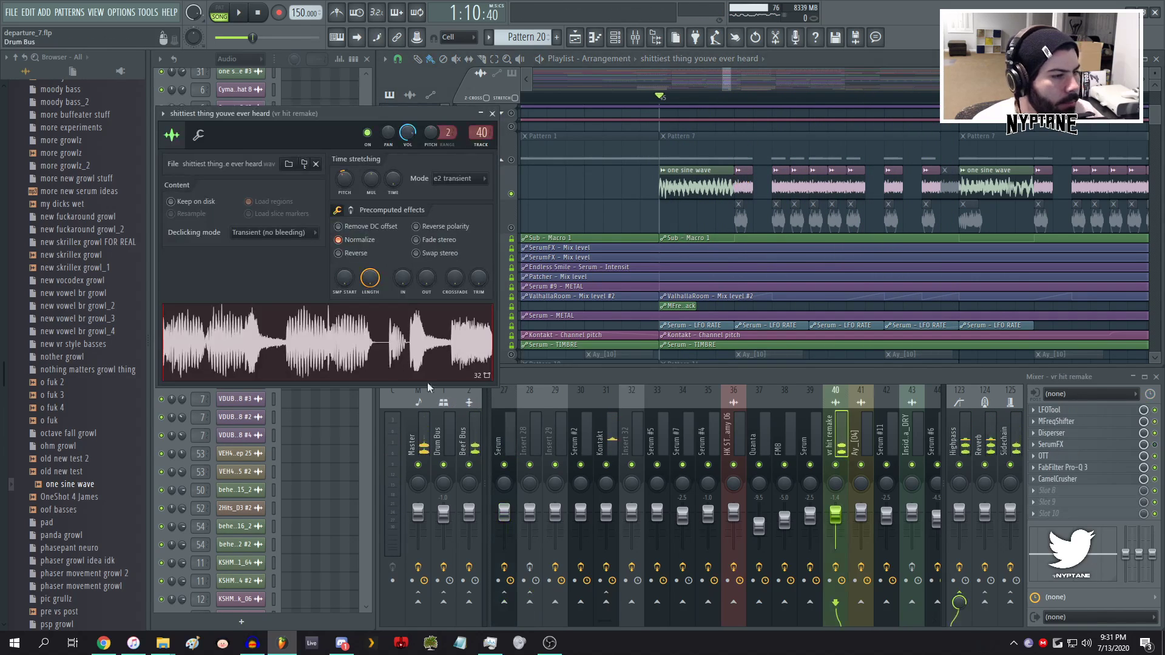
- Audition the "shittiest thing youve ever heard" sample in its sampler and check its vr hit remake insert
click(358, 357)
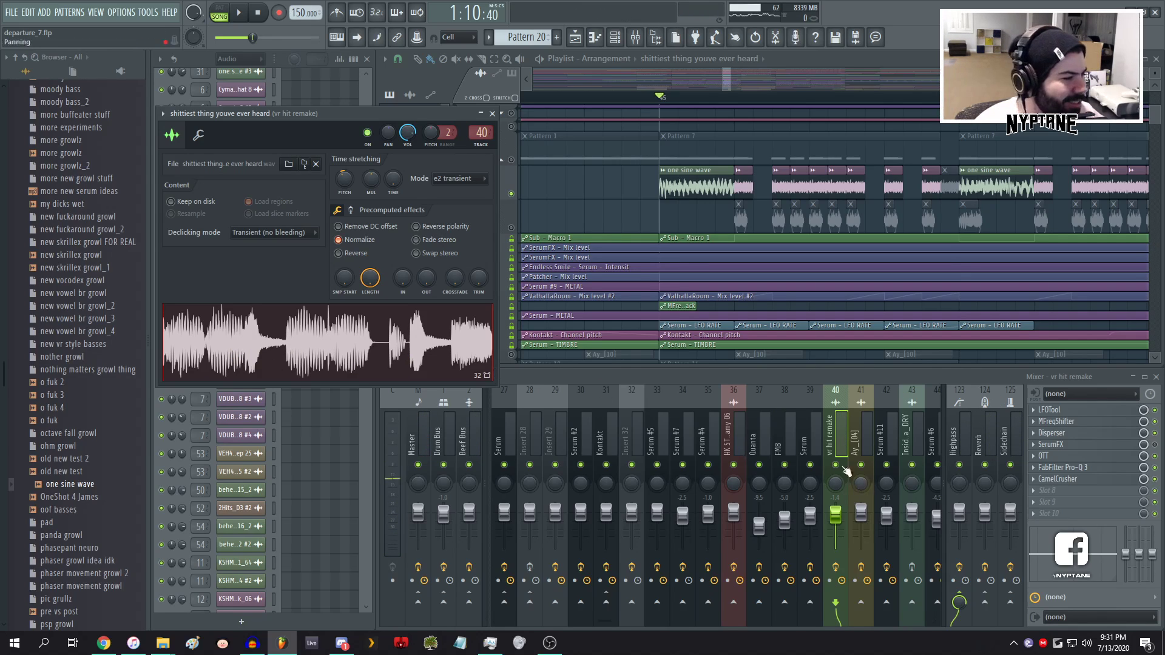
click(842, 435)
click(310, 357)
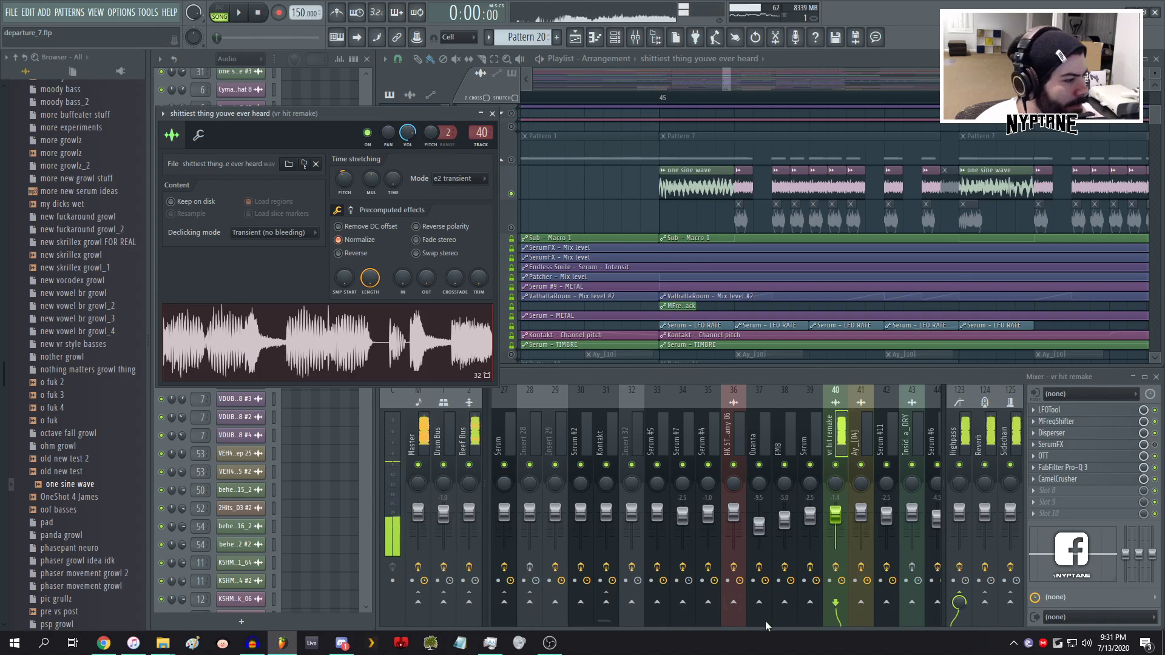
click(324, 339)
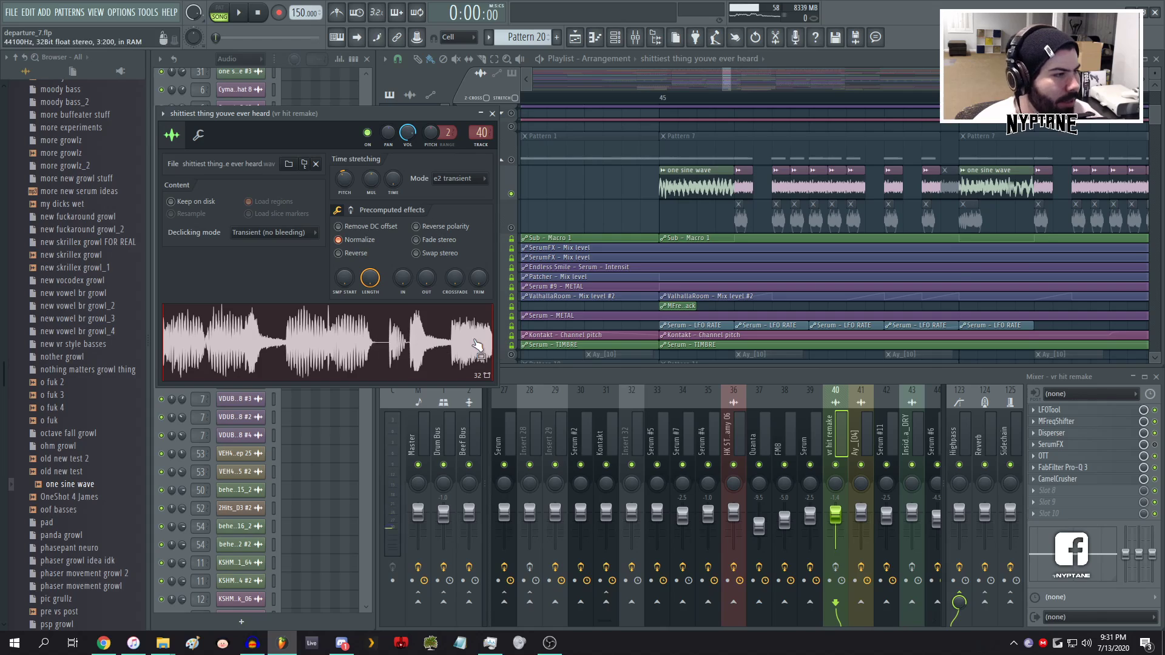
click(245, 345)
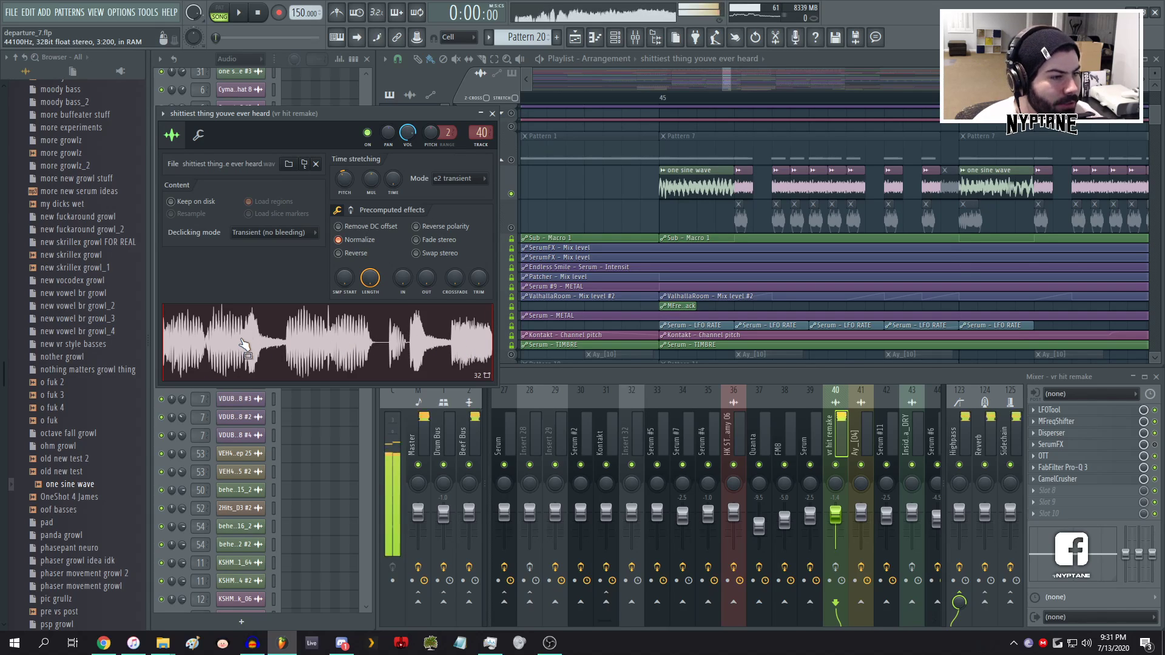
click(259, 13)
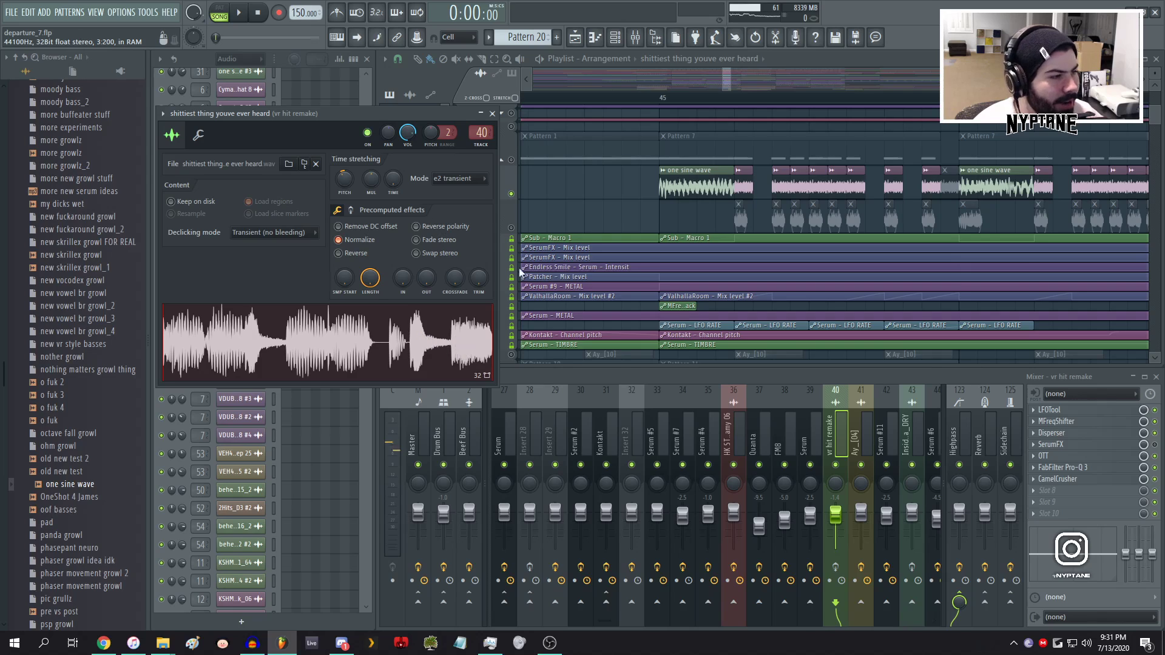
- Play track 48 from its first pink clip in bar 45, comparing it with the vr hit remake insert's effects toggled
click(735, 97)
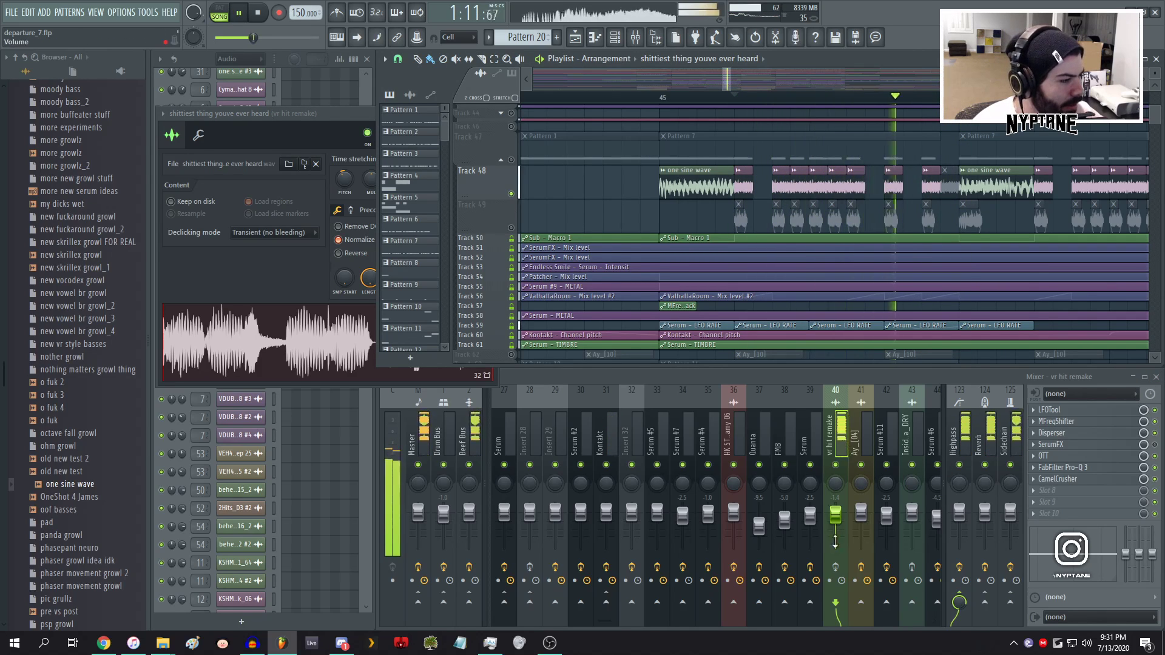
key(space)
click(830, 417)
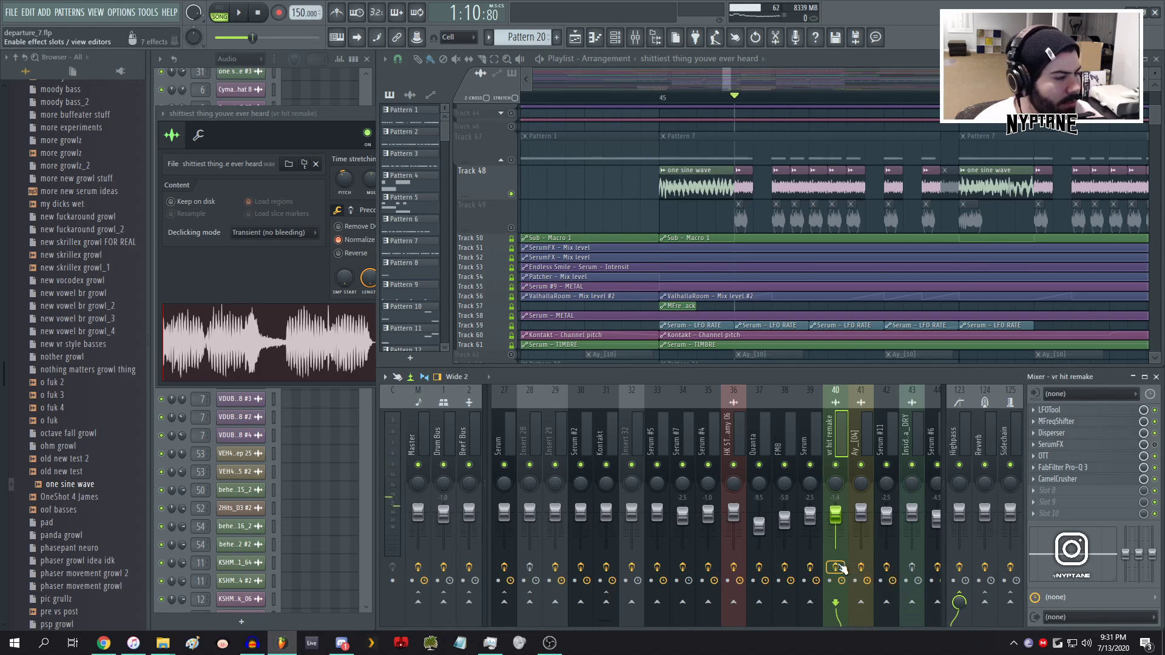
key(space)
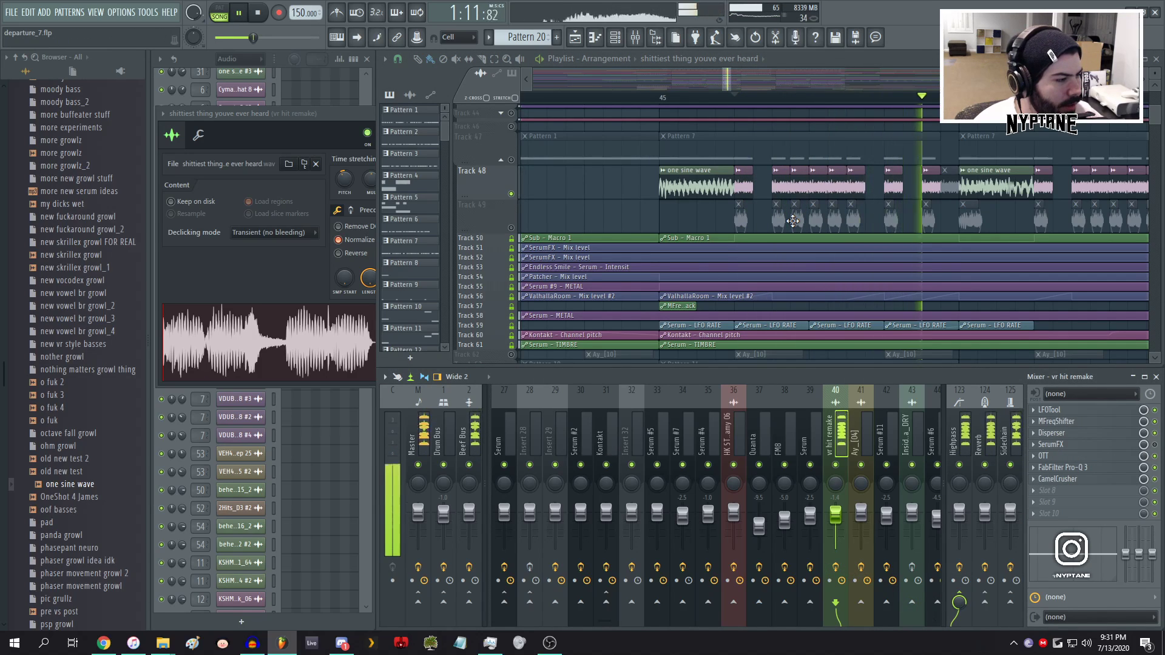
key(space)
- Close the vr hit remake sampler, audition track 49 on its own, and inspect its HK ST Screamy 06 sample
click(300, 132)
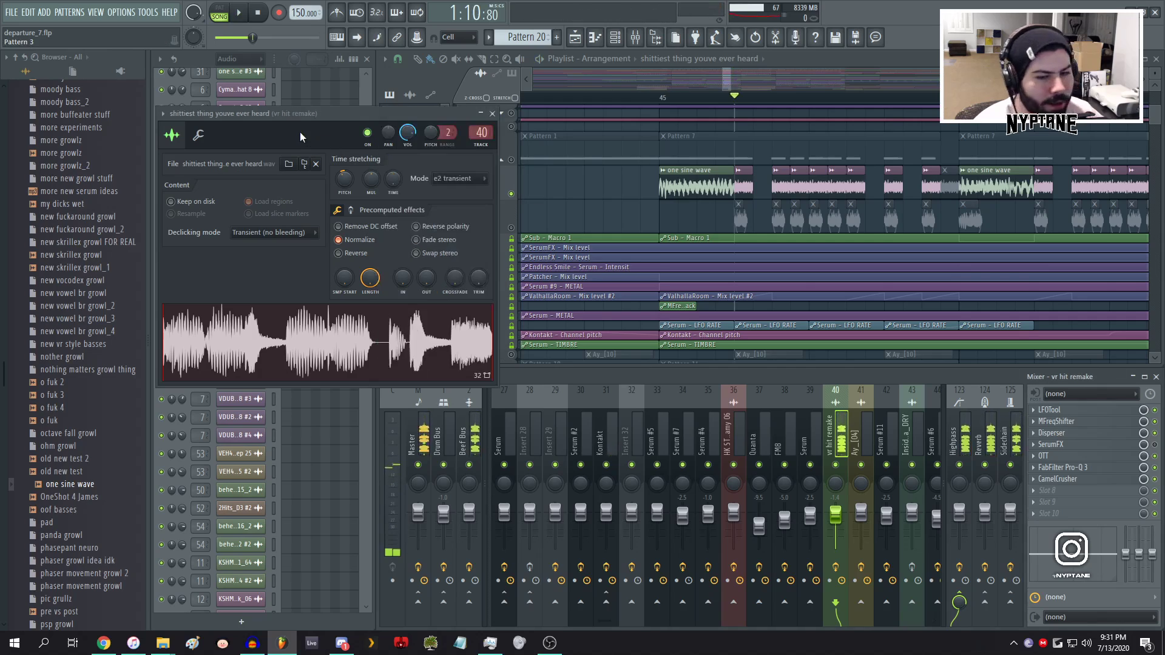
click(543, 105)
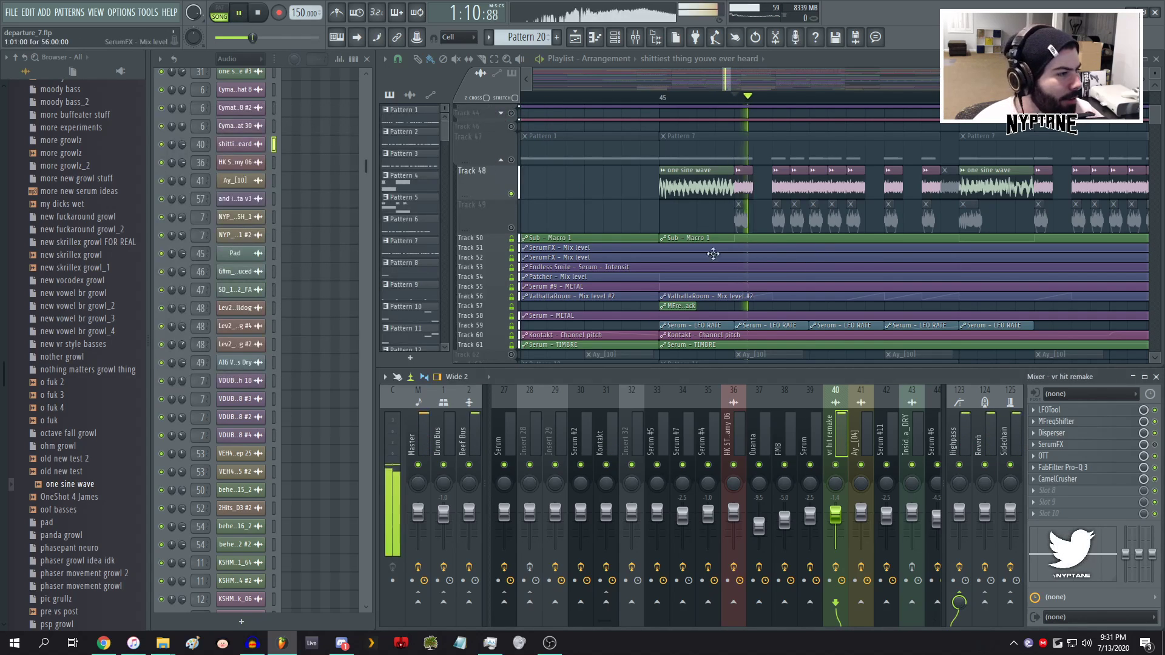
key(space)
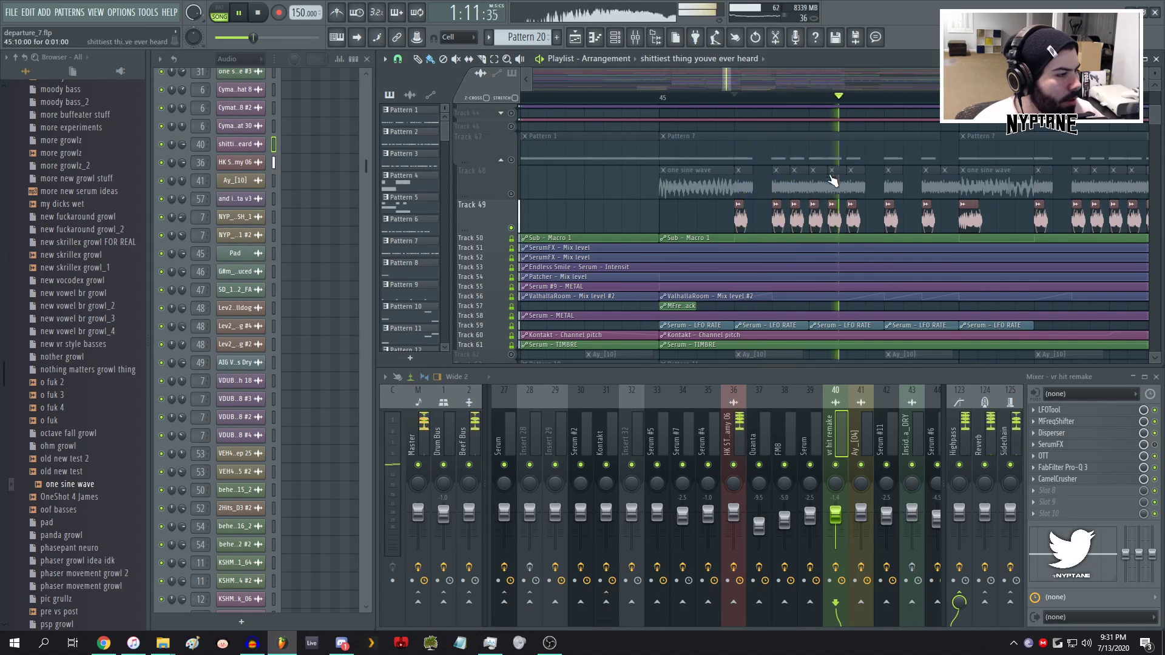
key(space)
double_click(779, 219)
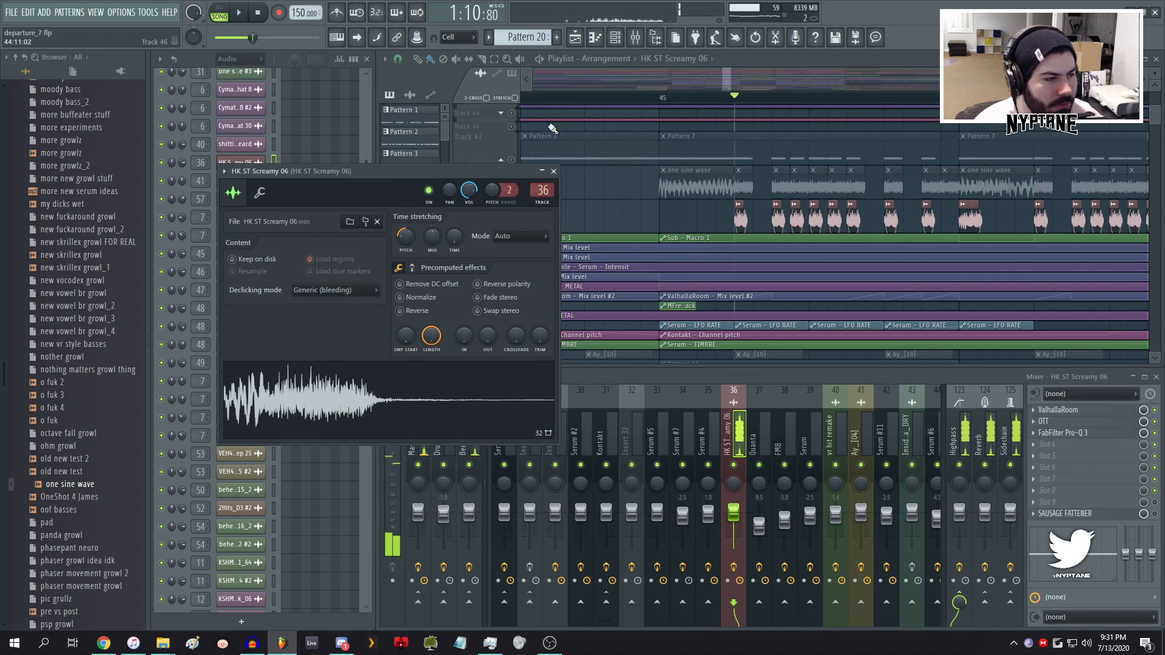
click(554, 171)
- Unmute tracks 47 and 48 alongside track 49 and play the three layers together from bar 45
key(space)
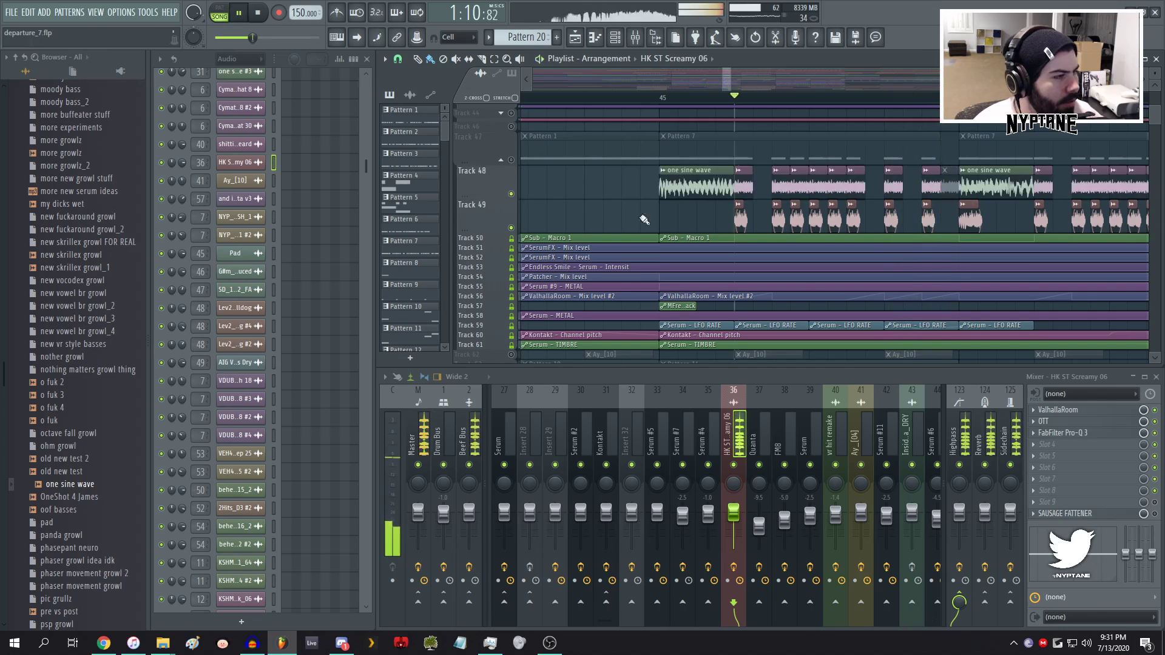
click(512, 160)
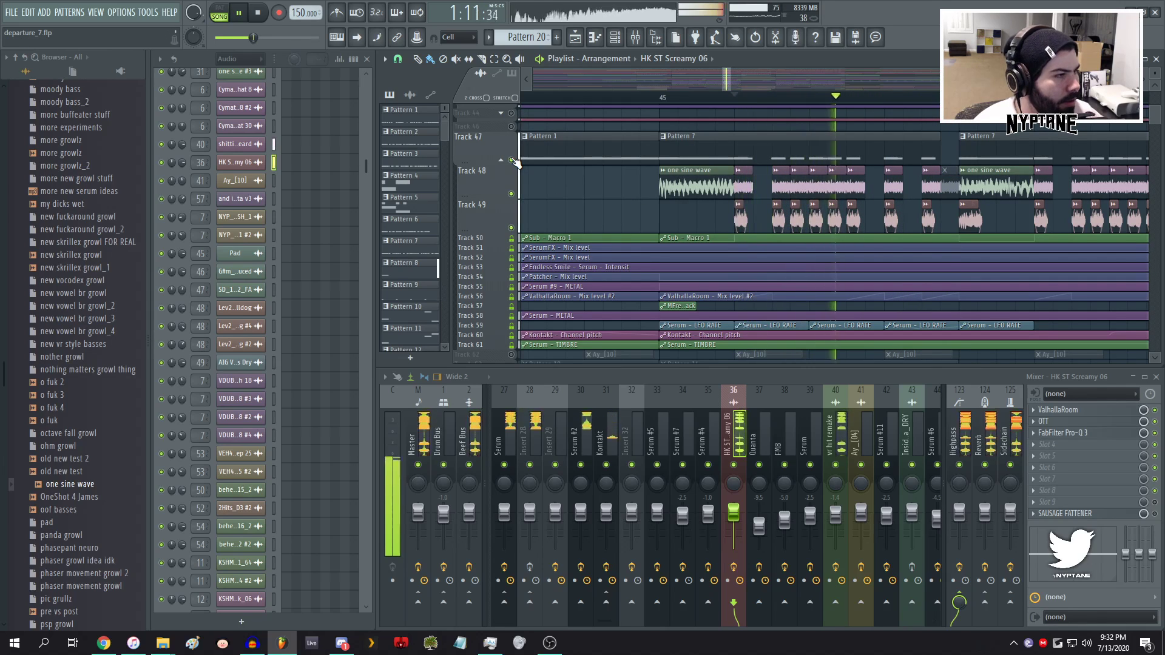
key(space)
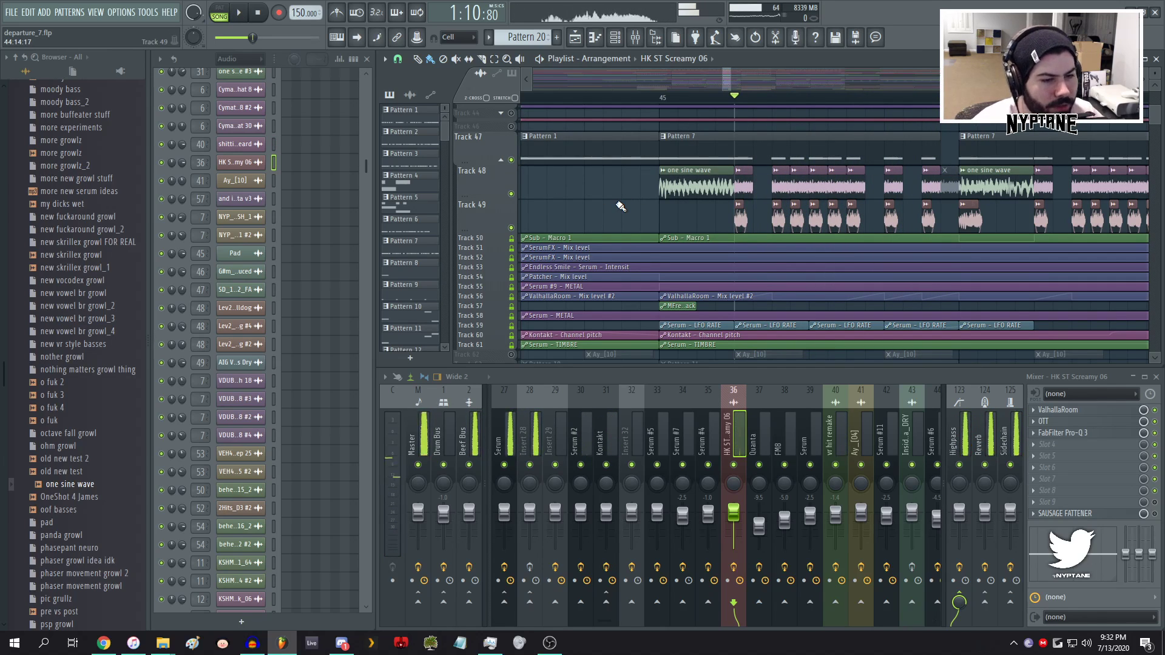
ctrl+scroll(620, 206, down, 3)
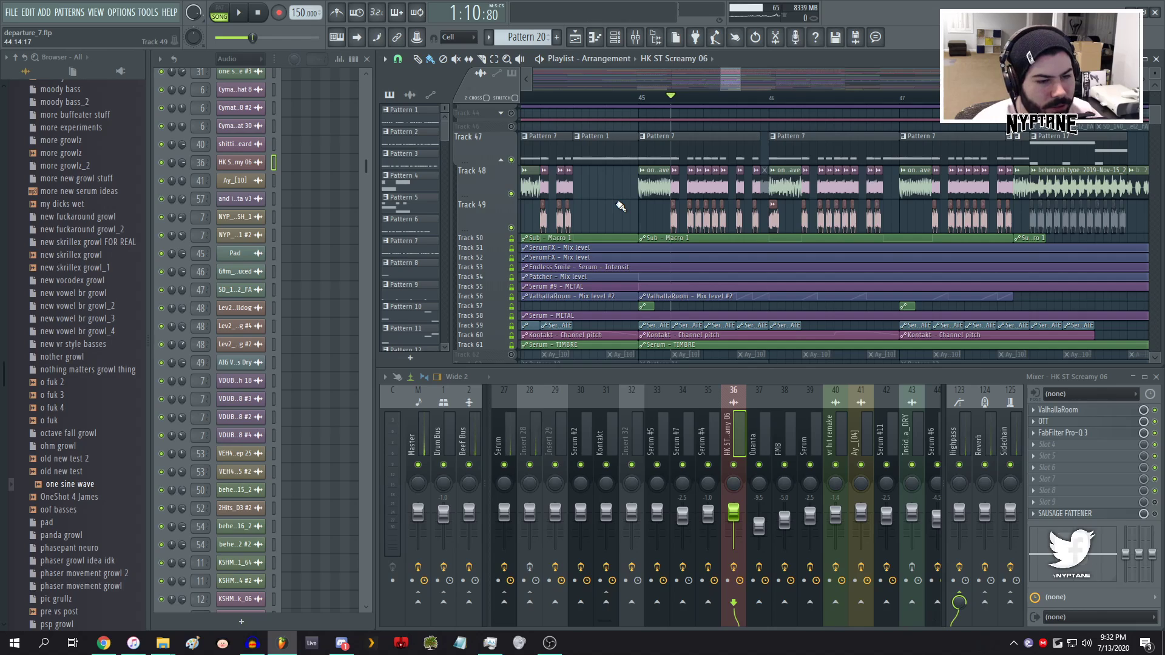
ctrl+scroll(809, 160, down, 5)
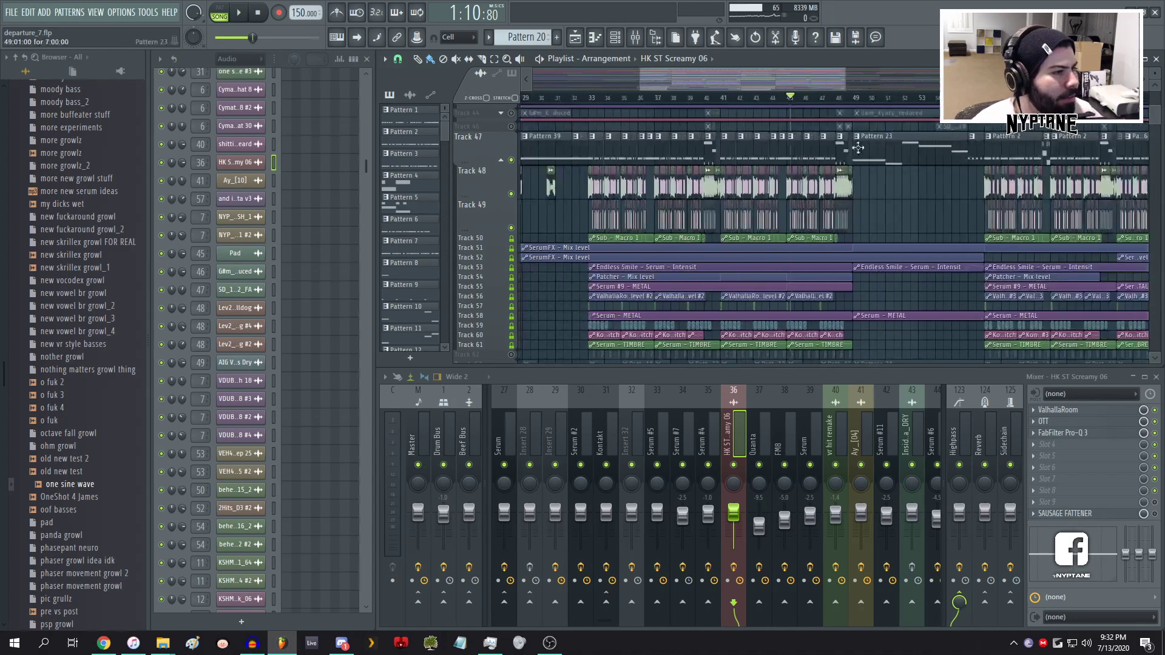
- Play the layered tracks 47, 48 and 49 together from near the beginning of bar 33
scroll(610, 101, up, 5)
click(608, 97)
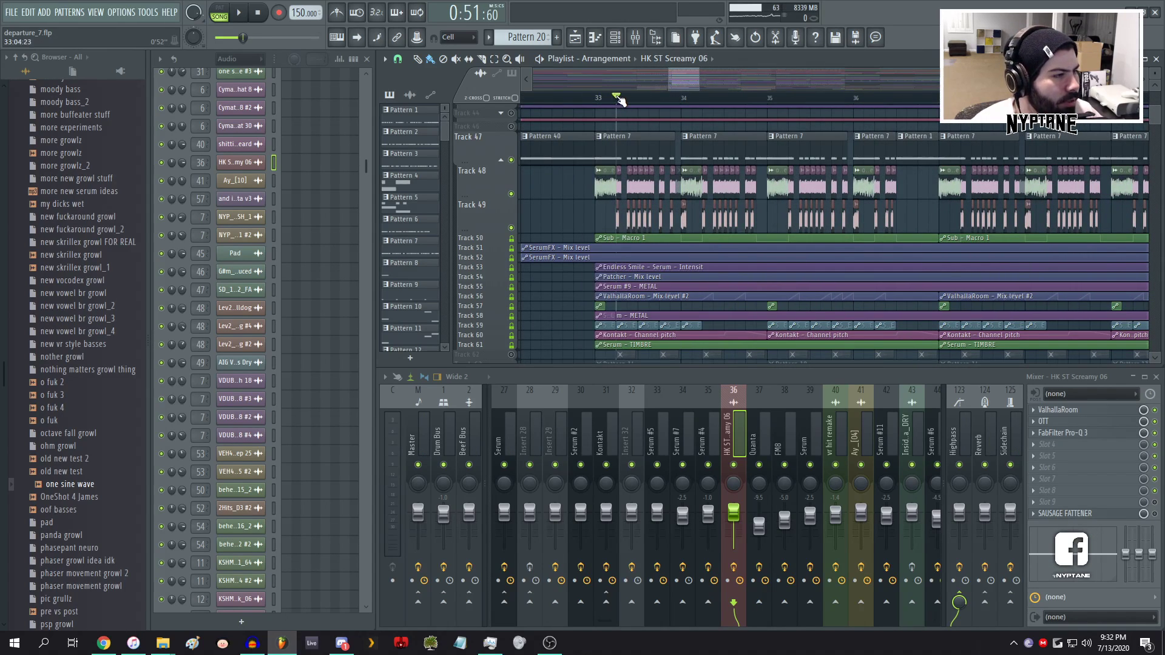
key(space)
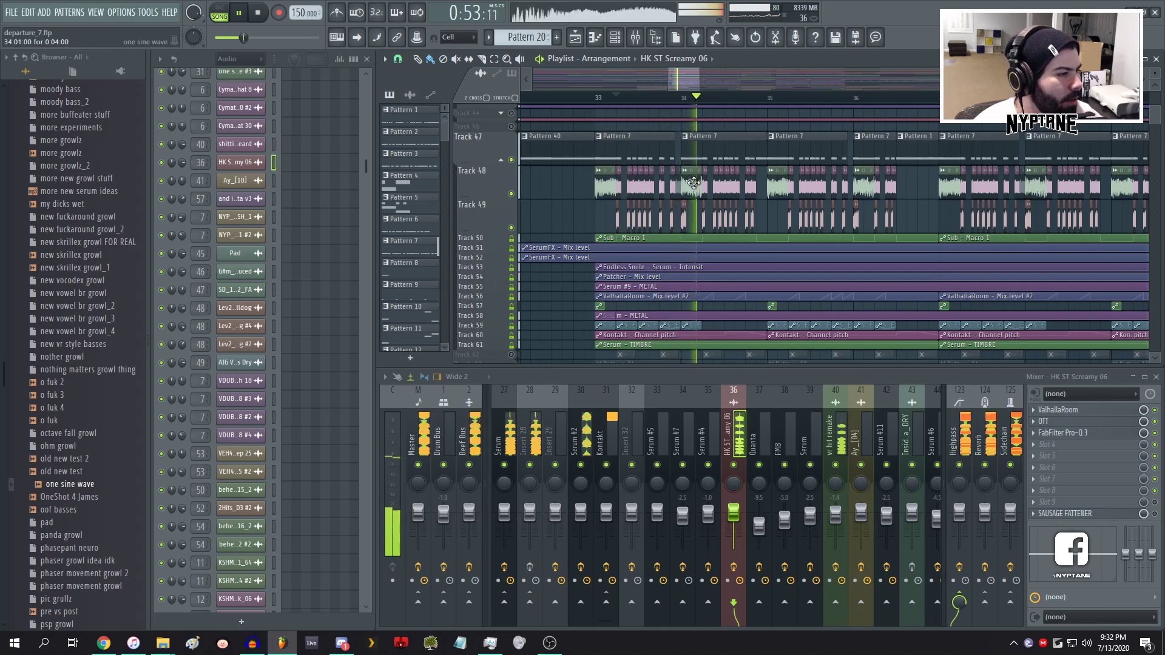
key(space)
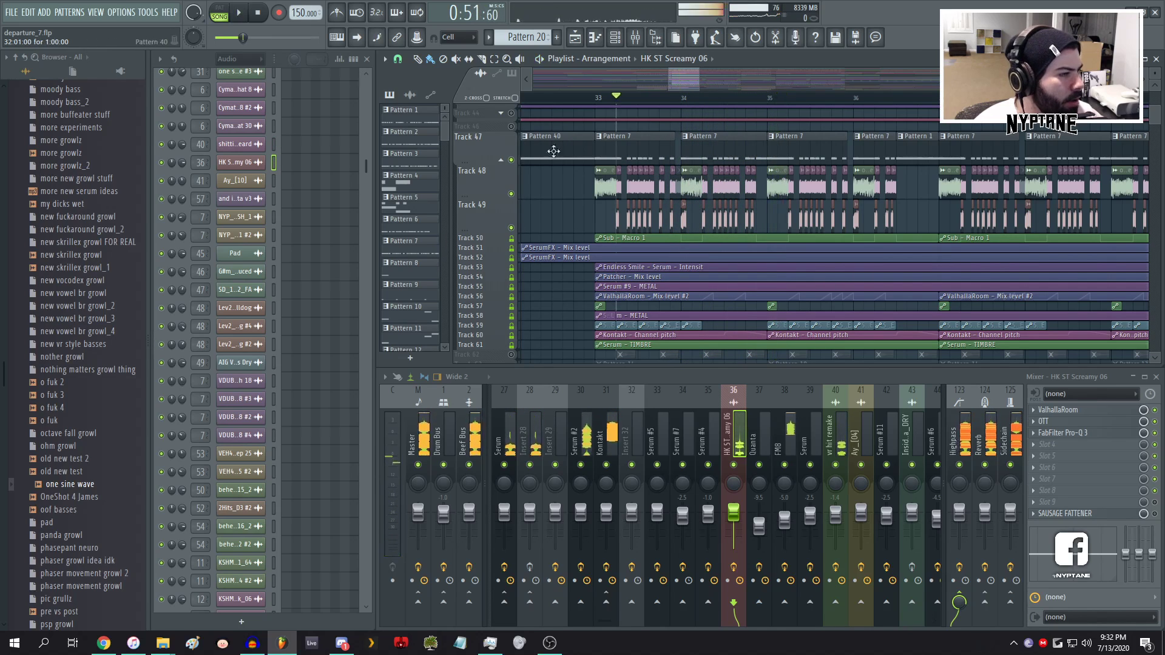
- Solo track 48 and play its one sine wave clip from the start of bar 33
click(511, 160)
click(511, 161)
click(598, 97)
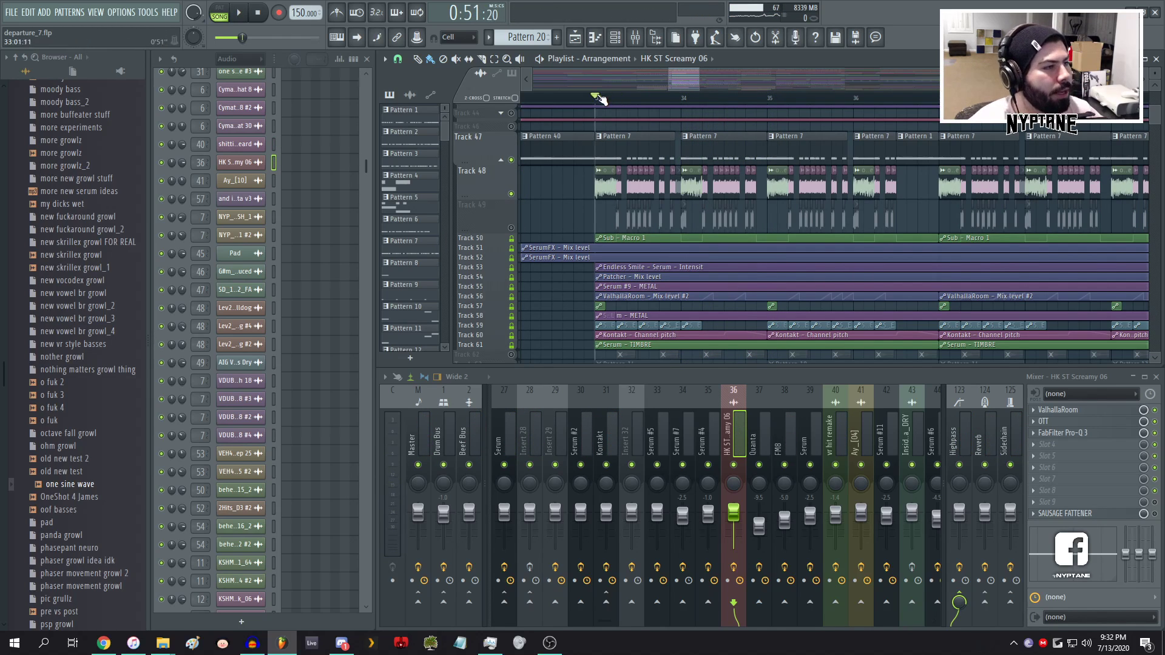
right_click(512, 161)
scroll(555, 172, up, 4)
right_click(512, 194)
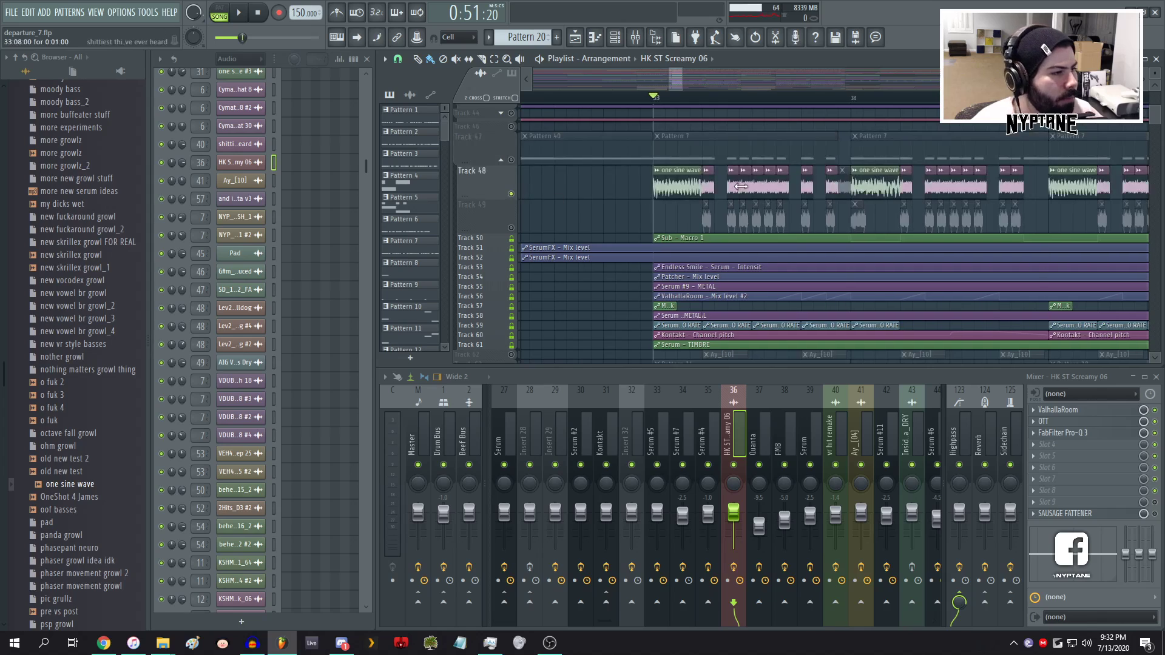
key(space)
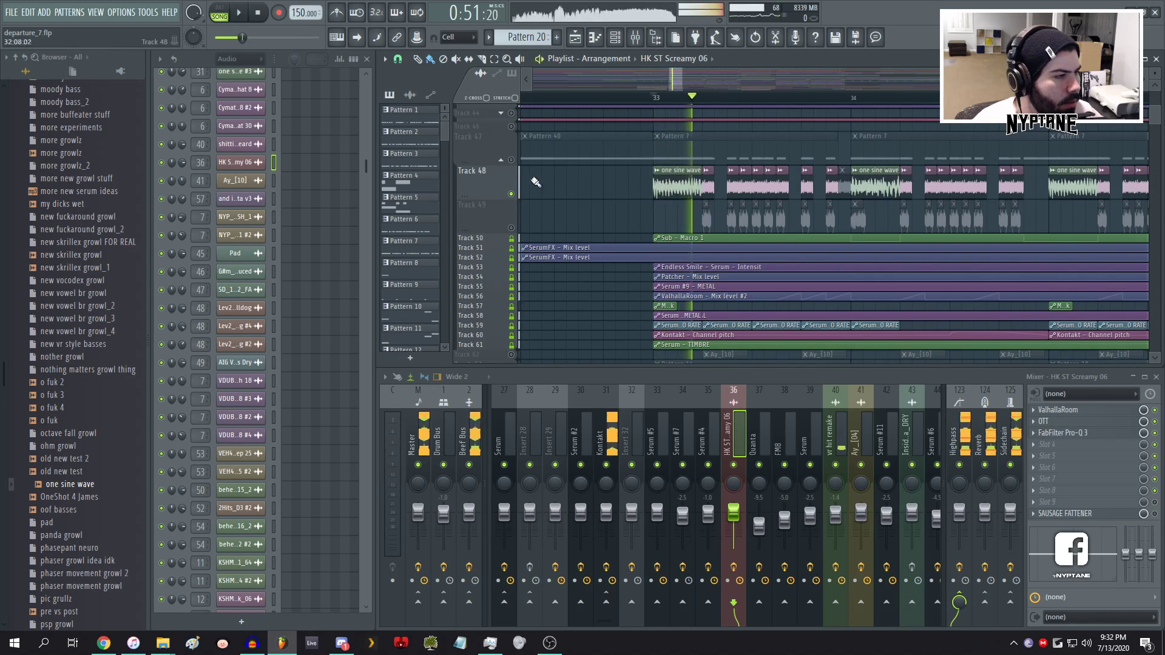
key(space)
- Solo track 47 in place of track 48 and audition its Pattern 7 clip from bar 33
right_click(514, 163)
key(space)
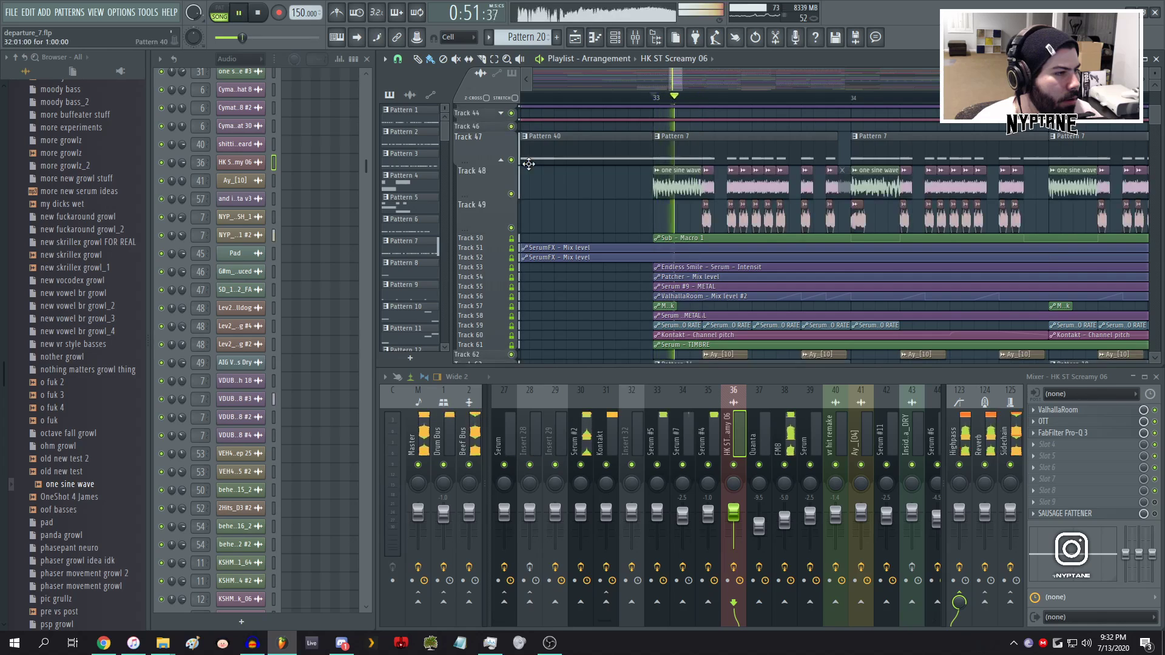
key(space)
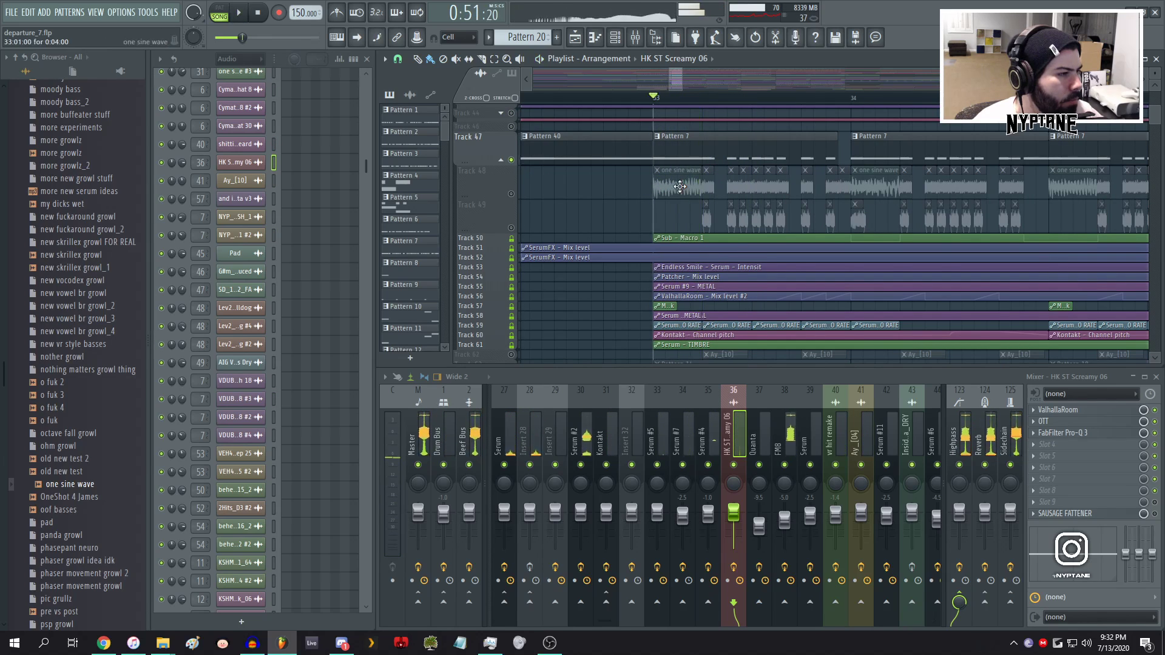
key(space)
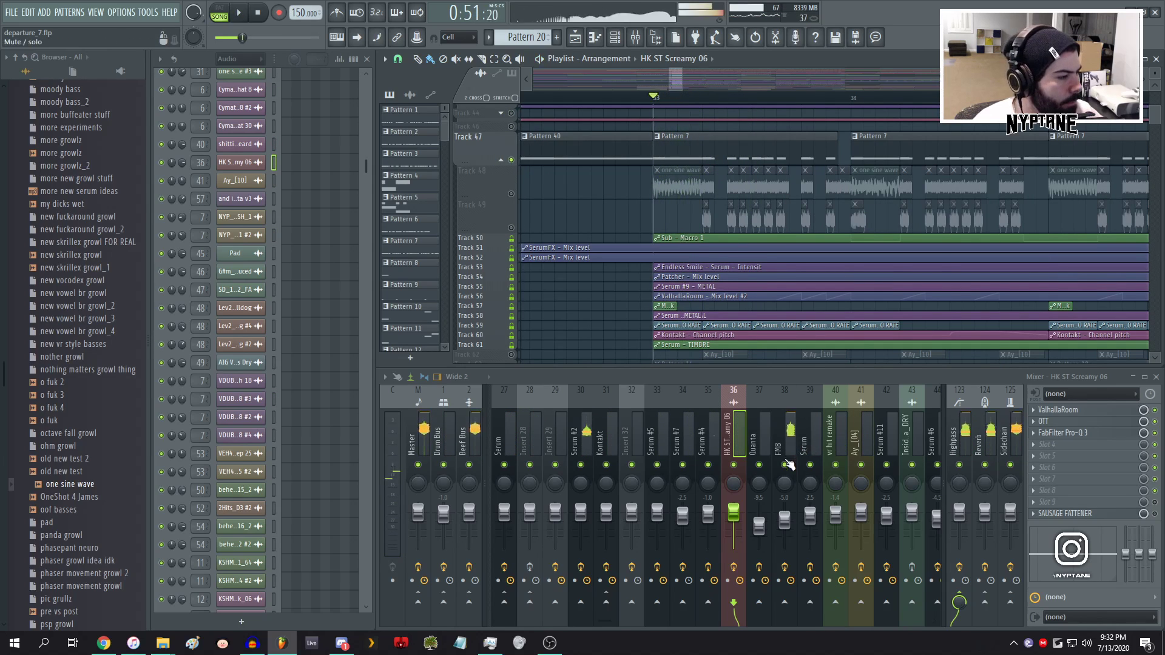
- Solo the FM8 mixer insert, show the Unsorted channel group, and play track 47 from bar 33
click(785, 428)
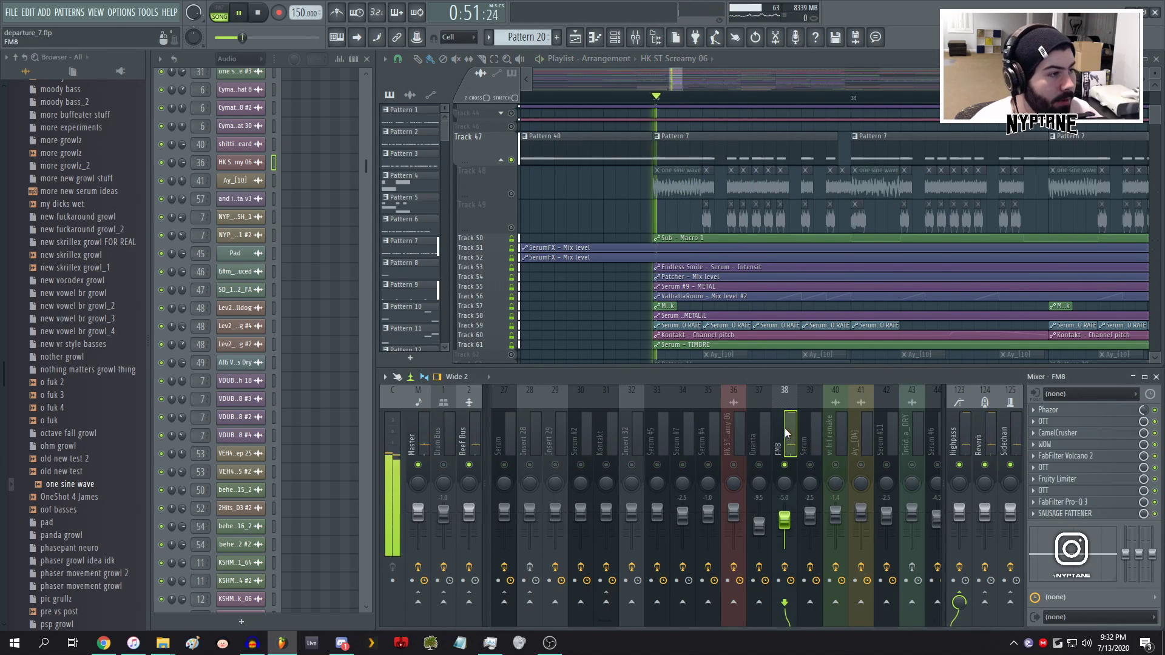
key(space)
click(240, 59)
click(231, 108)
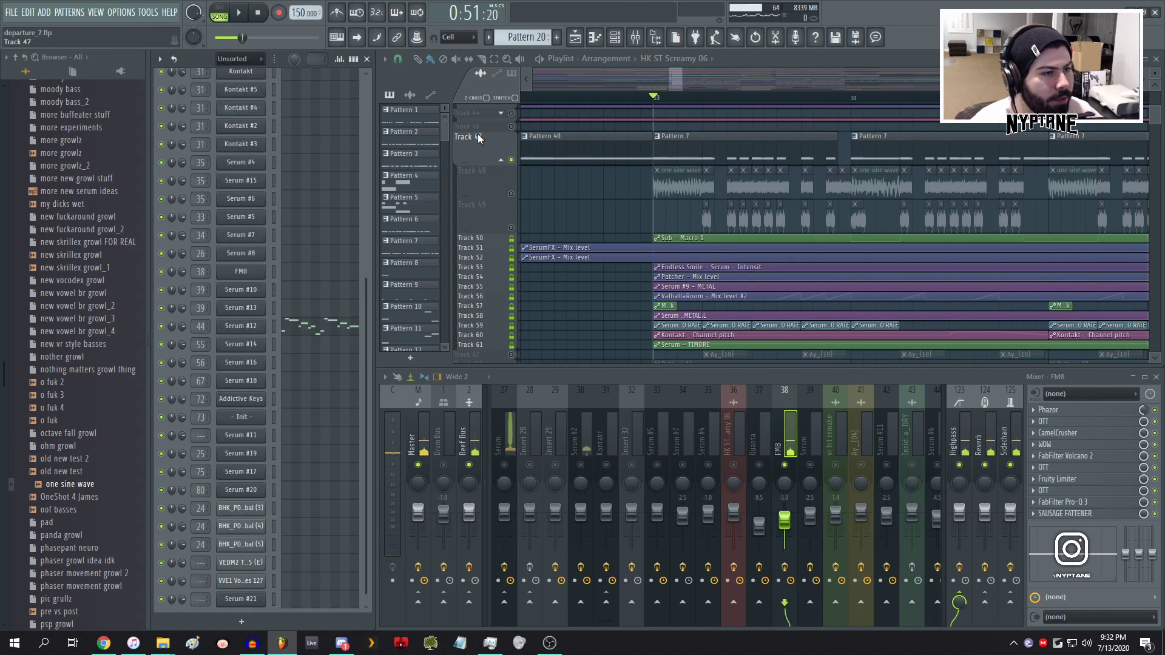
key(space)
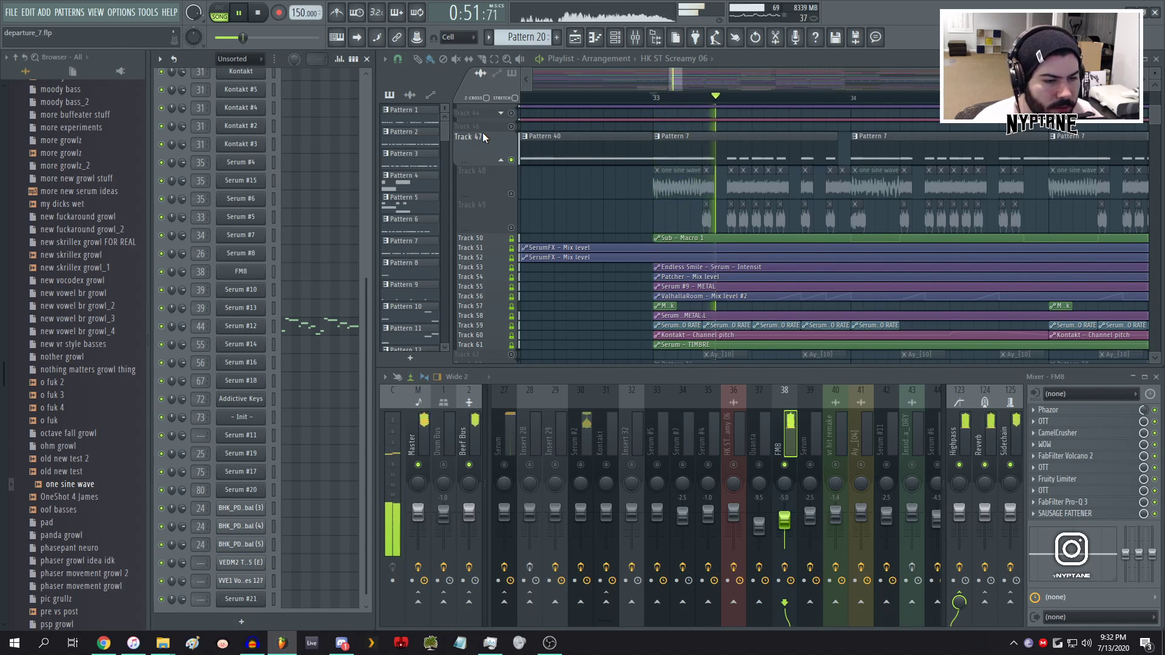
key(space)
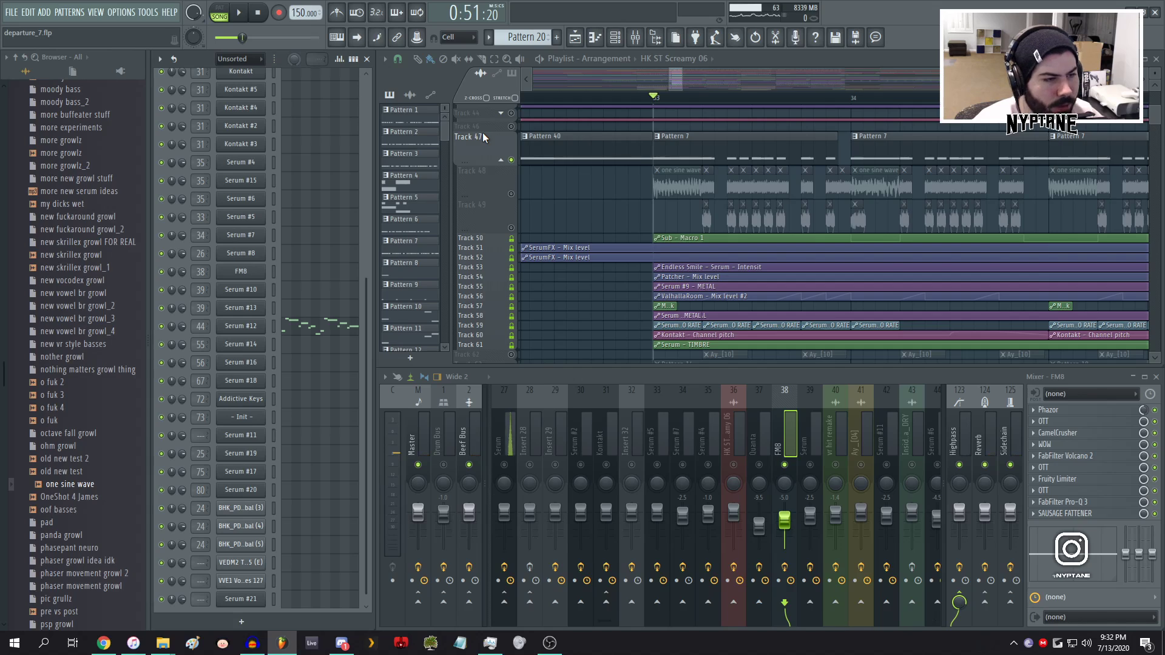
- Audition the "my dicks wet" sample in the browser several times and widen the playlist view to bars 33 through 44
drag(55, 202, 59, 209)
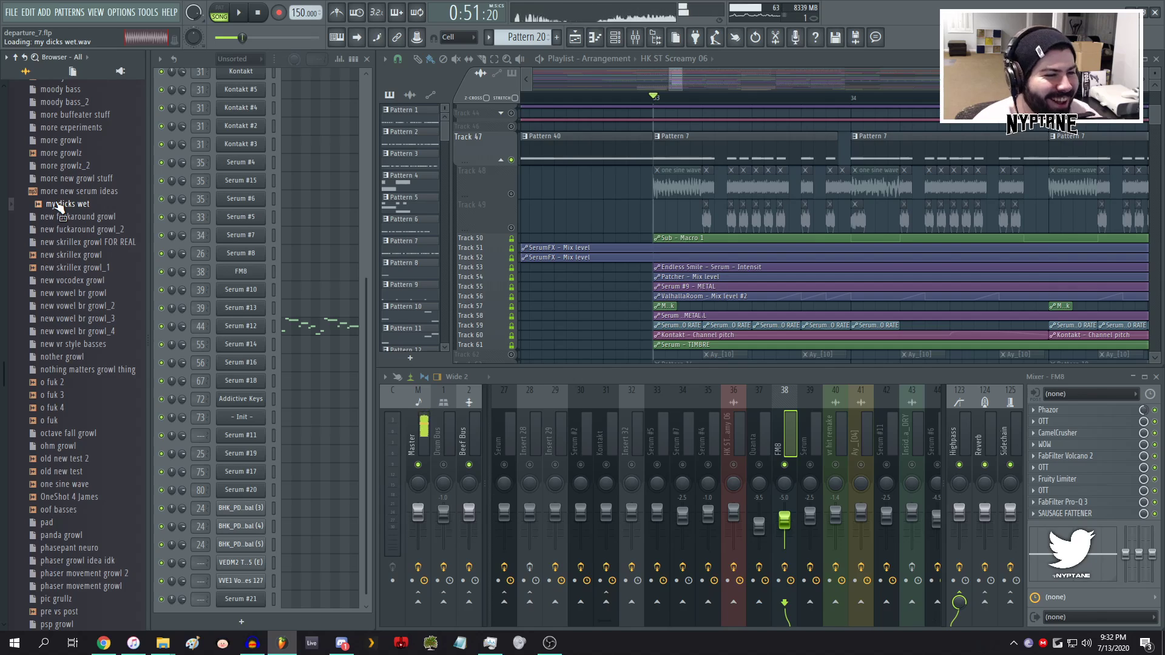
drag(59, 210, 532, 174)
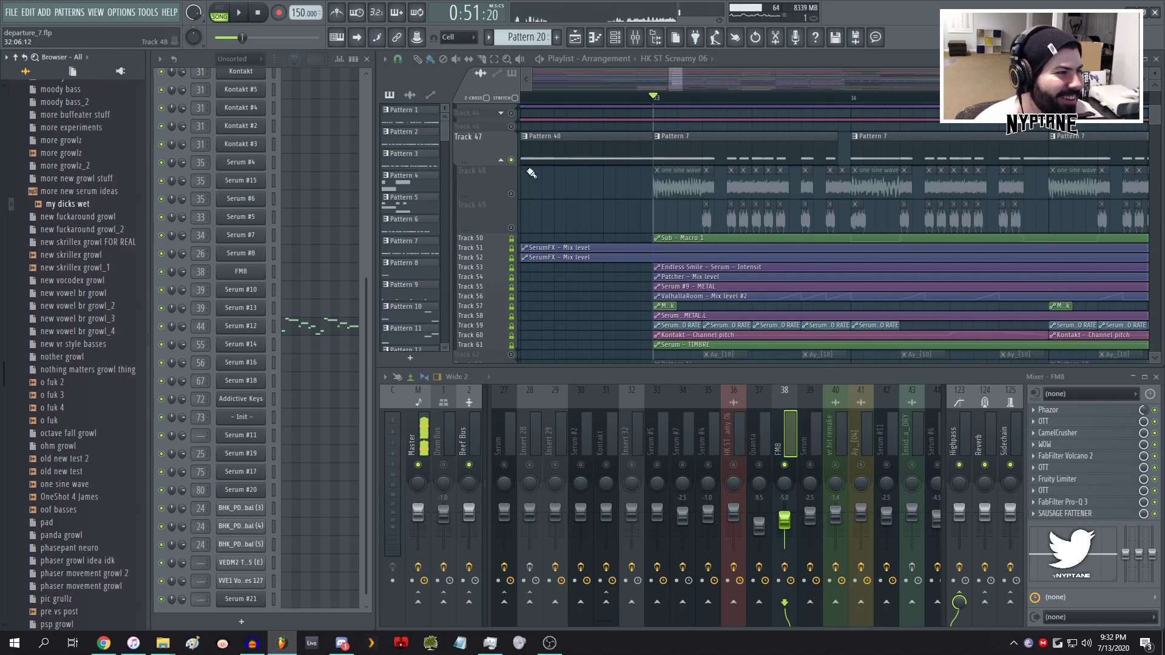
click(86, 208)
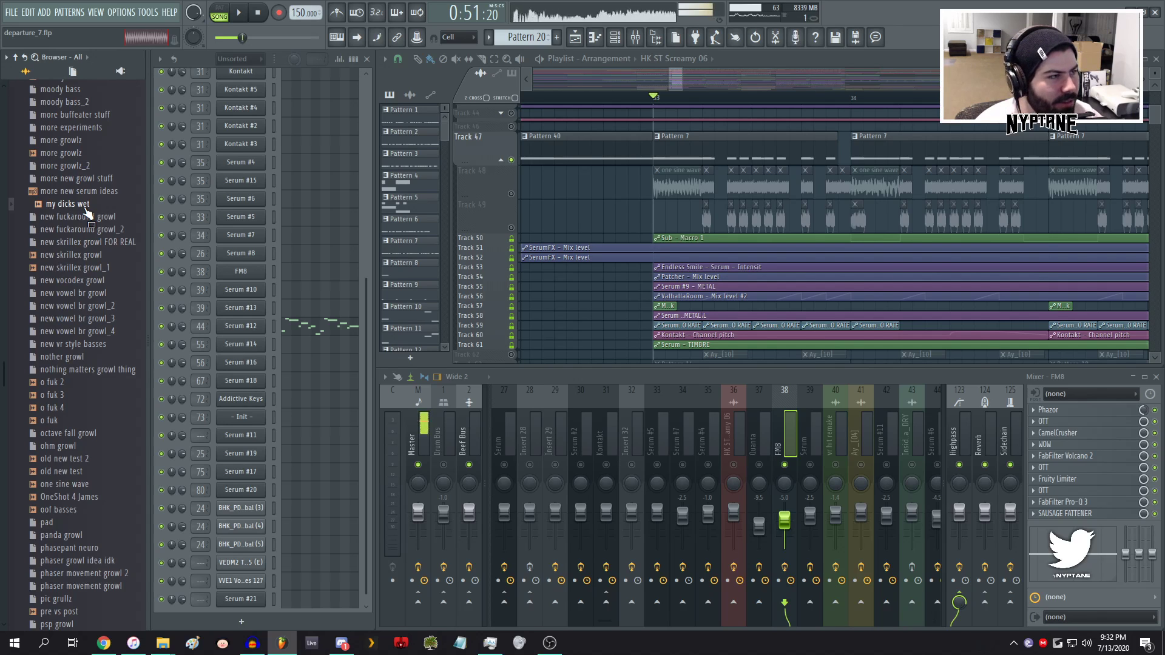
drag(86, 213, 779, 107)
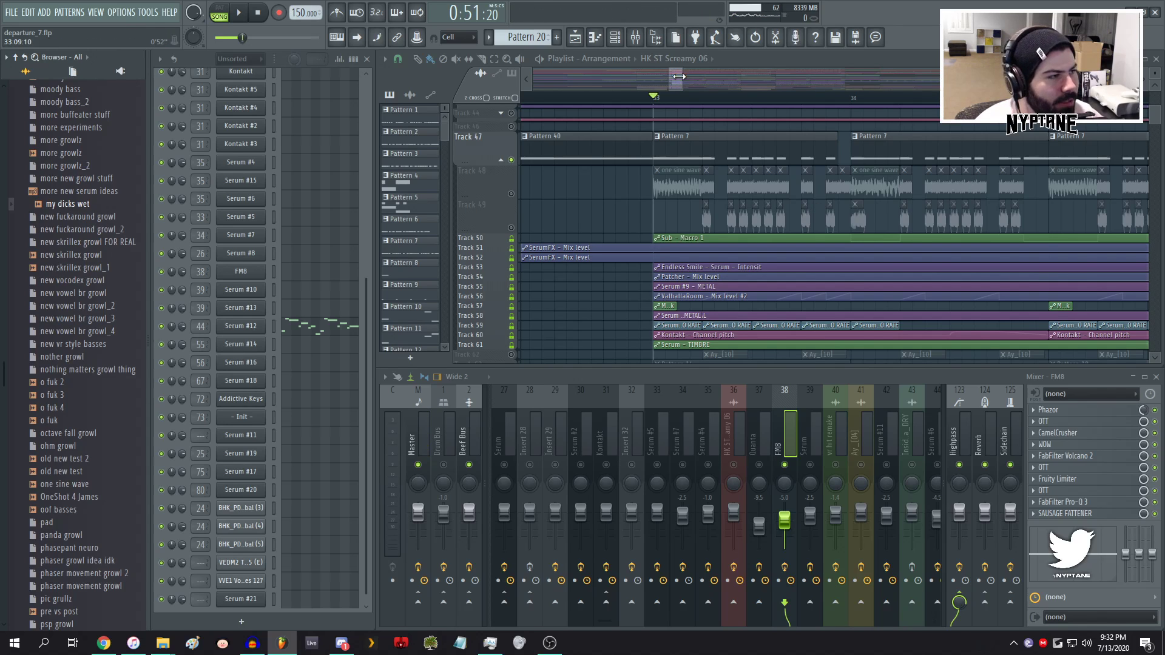
drag(680, 78, 741, 81)
click(79, 207)
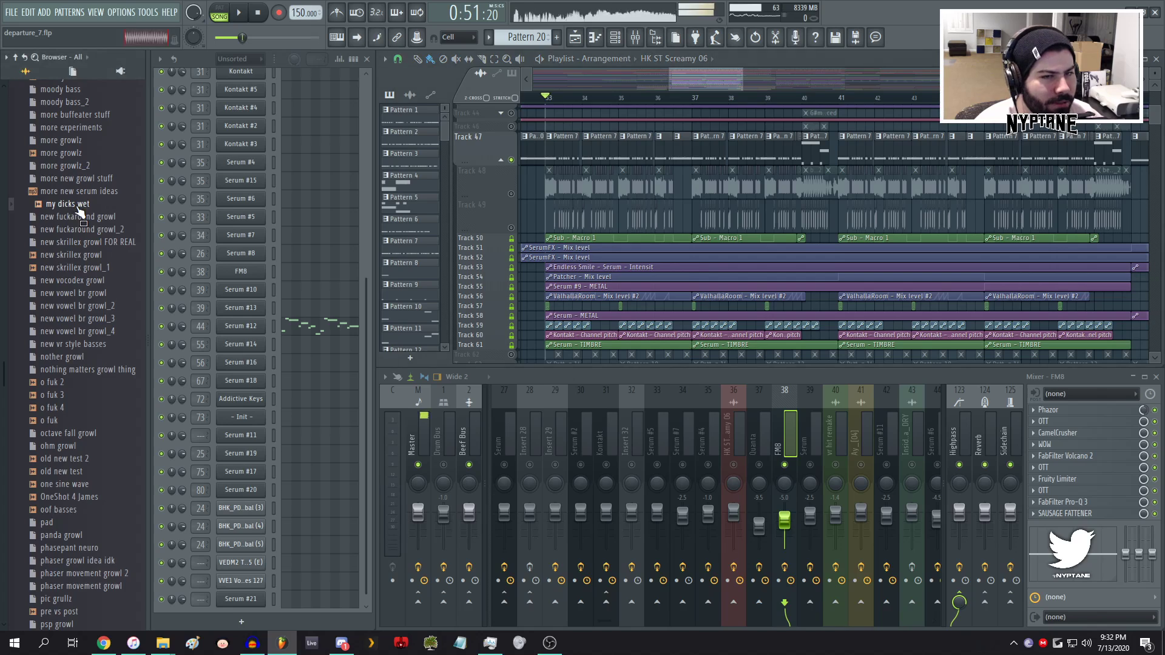
- Play the first drop from bar 33 to hear the soloed FM8 mixer track
key(space)
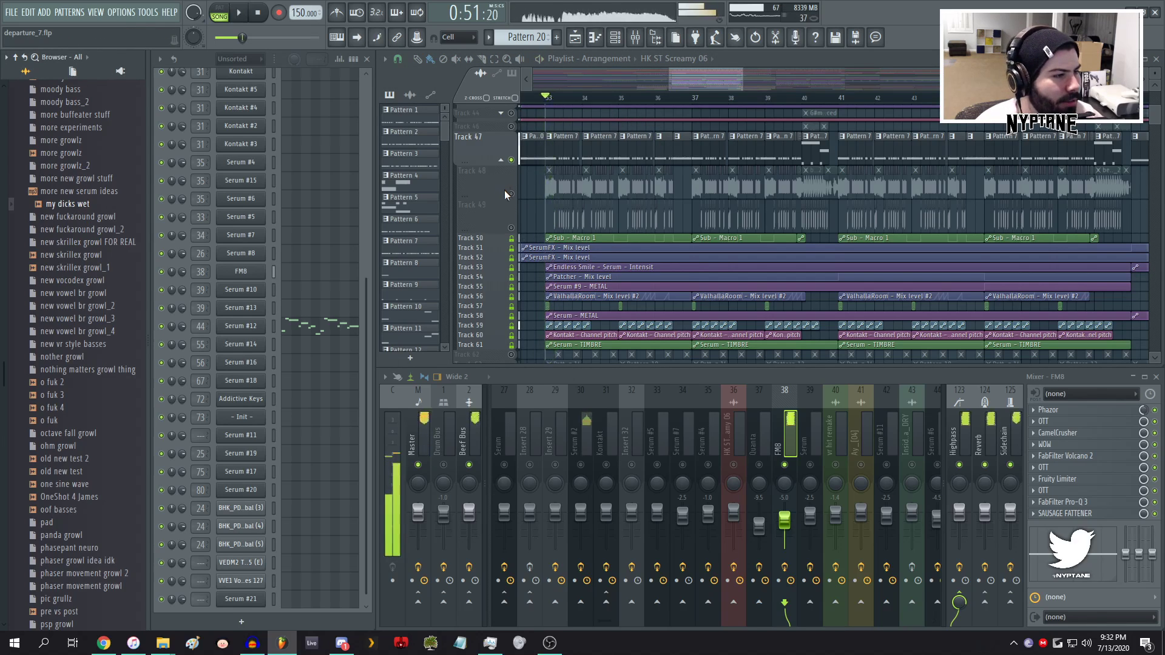
key(space)
key(space)
key(space)
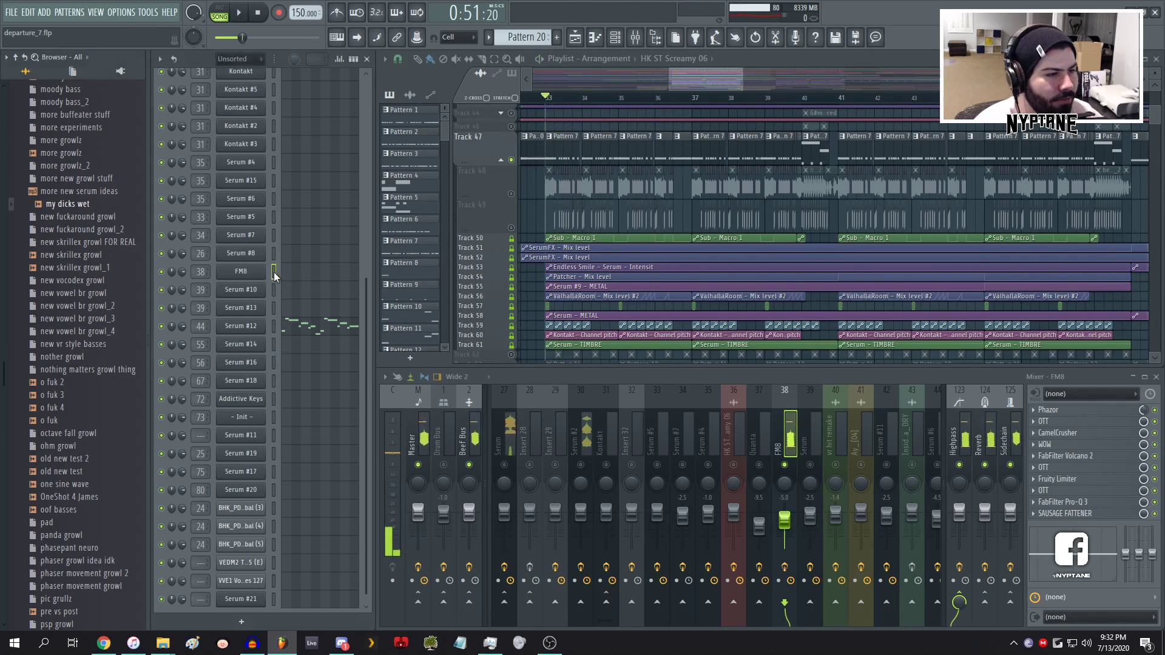
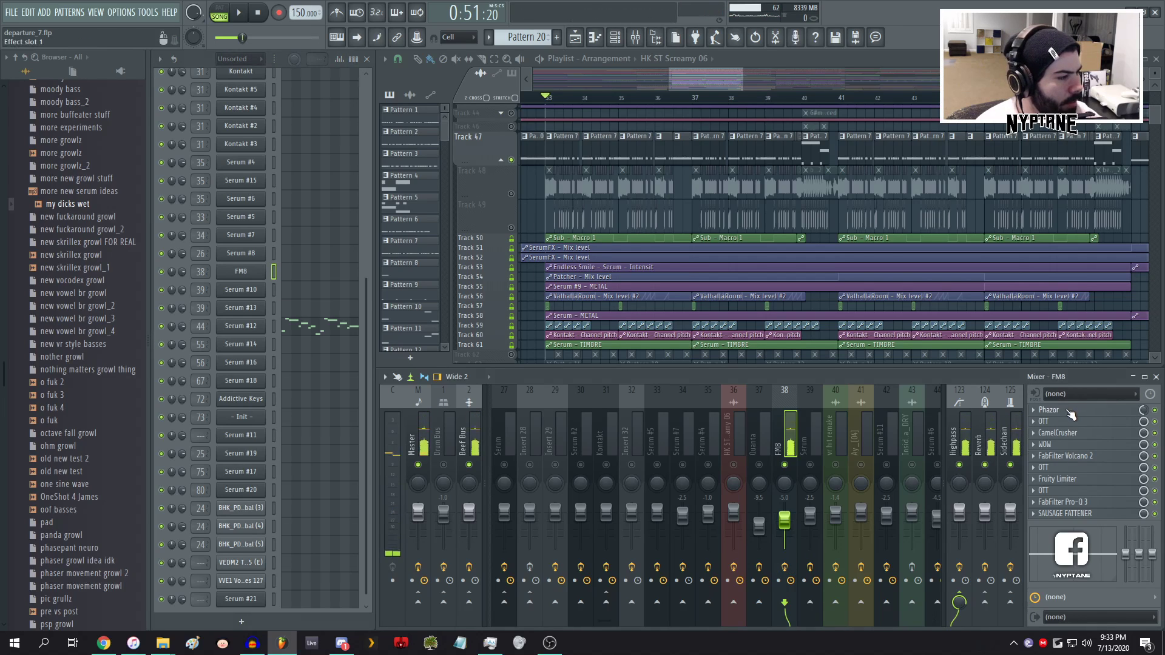
- Examine the CamelCrusher, WOW, FabFilter Volcano 2 and Fruity Limiter effects on the FM8 mixer track, closing each afterwards
click(1053, 434)
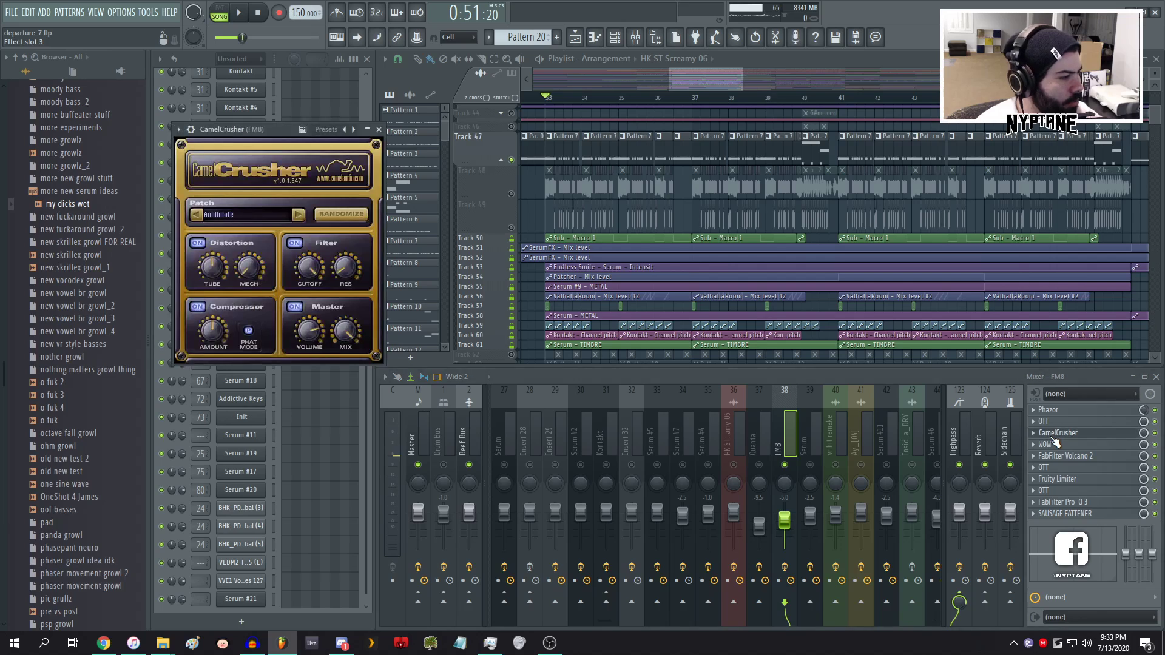
click(1054, 434)
click(1056, 447)
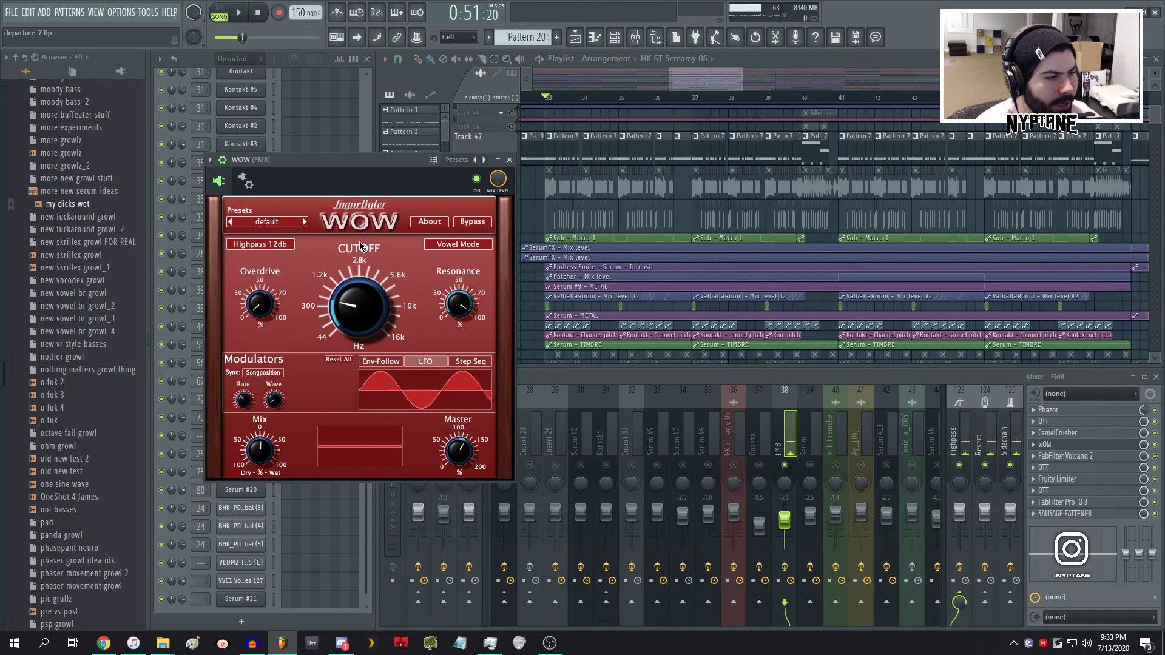
click(510, 160)
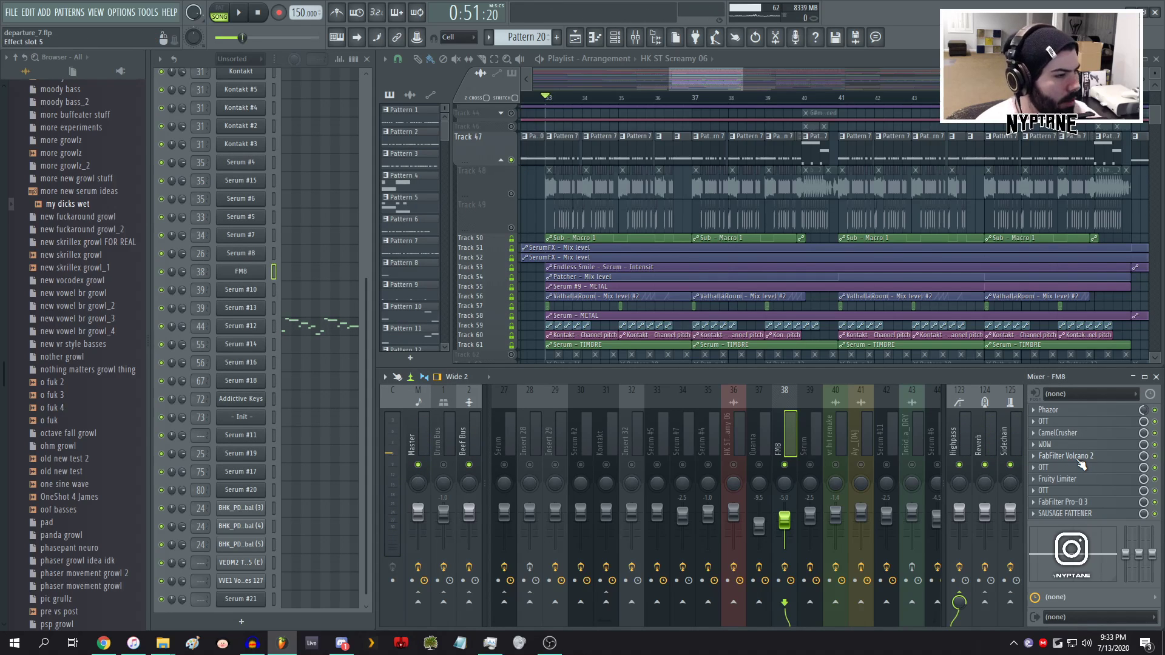
click(1079, 458)
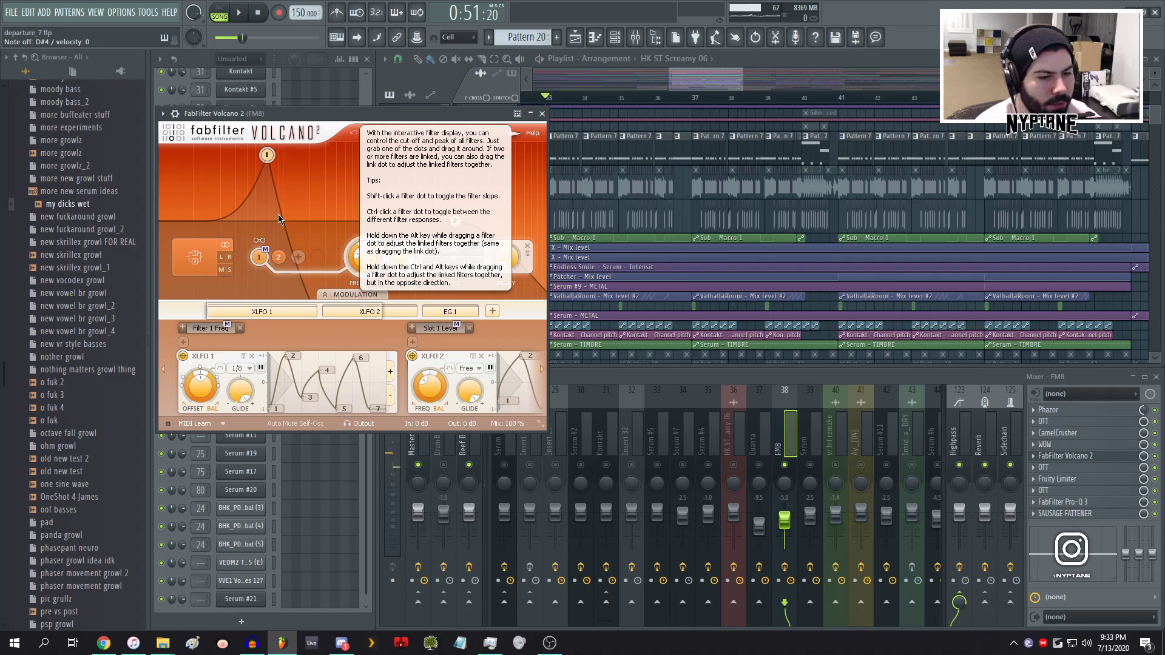
click(542, 113)
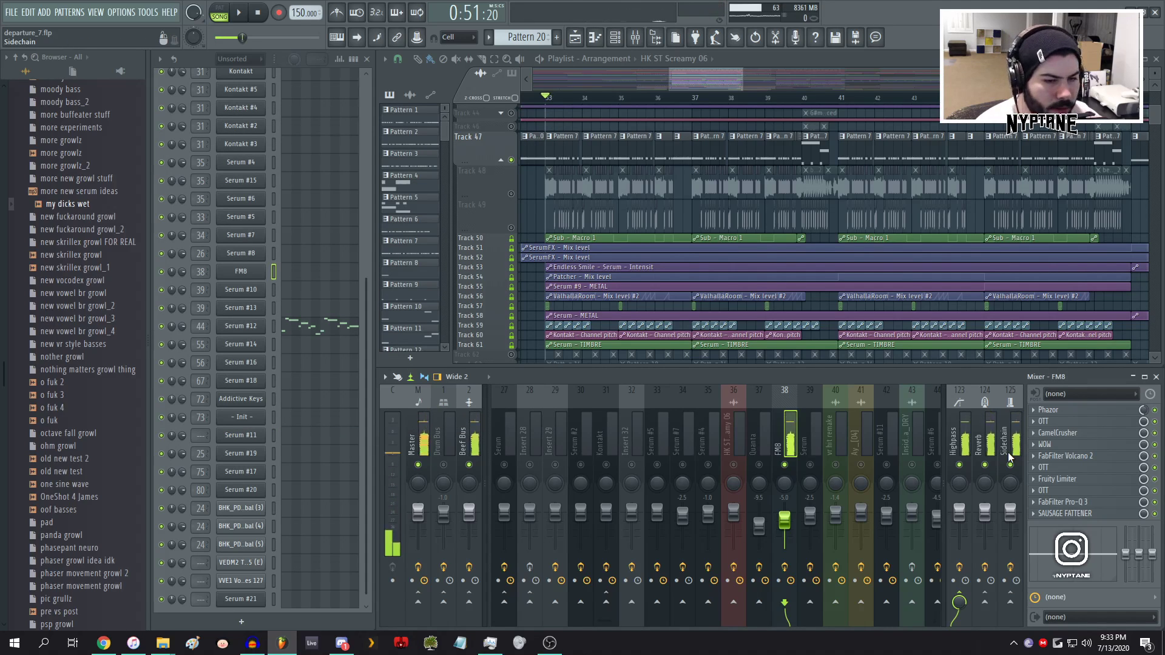
click(1072, 484)
click(1072, 483)
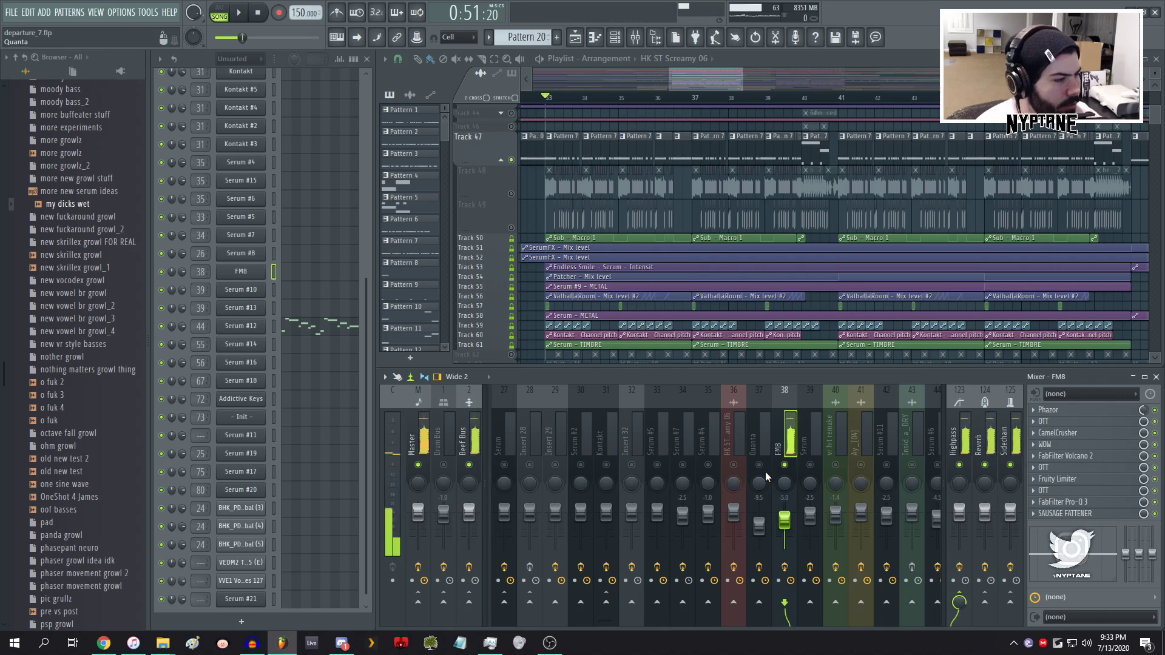
- Unmute playlist Track 48 and the Kontakt mixer track, and play the drop from bar 33
click(511, 194)
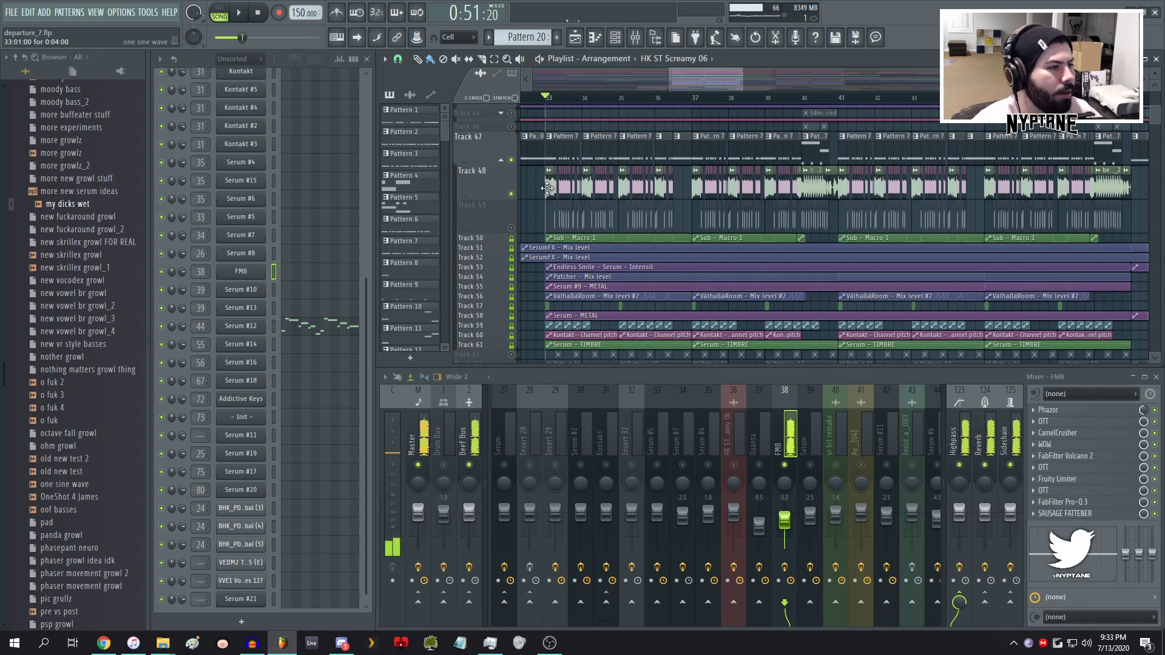
scroll(560, 190, up, 3)
scroll(561, 191, up, 3)
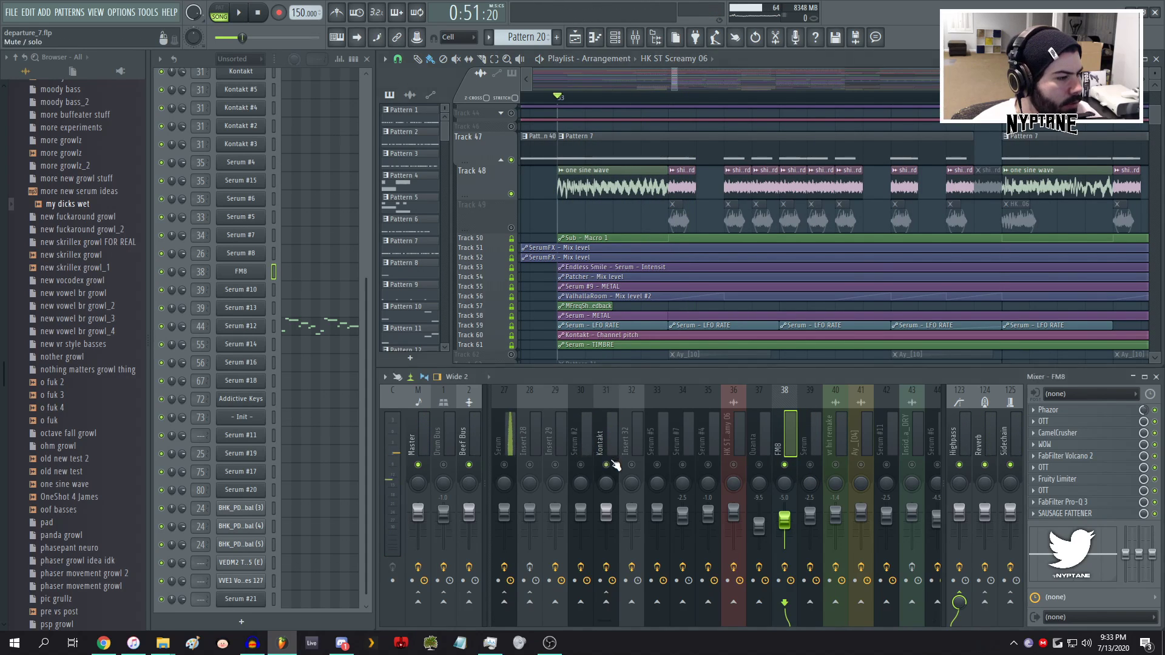
key(space)
key(space)
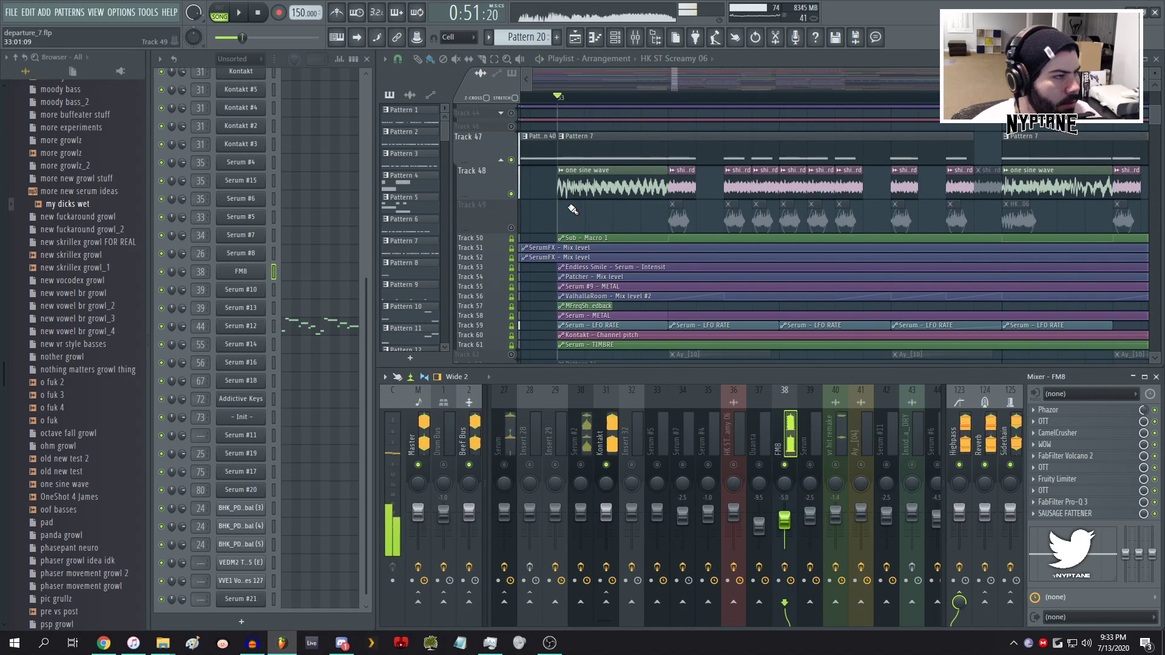
- Unsolo the playlist and mixer so every track sounds, and play the first drop from its second beat
scroll(613, 191, down, 1)
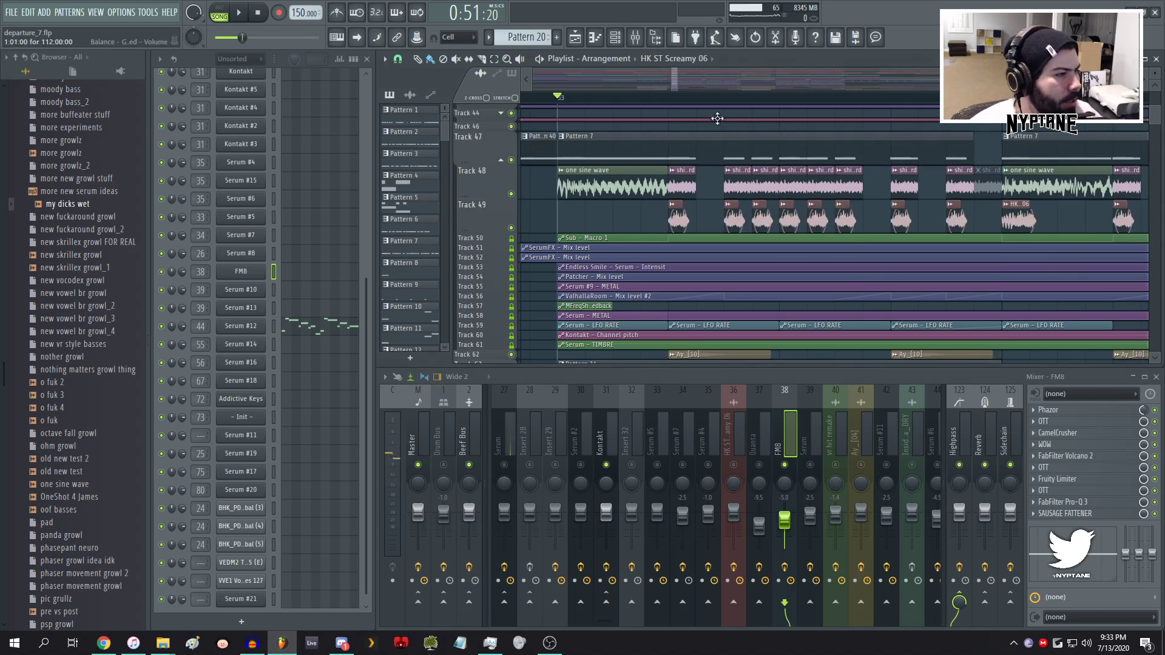
key(space)
scroll(635, 188, down, 2)
key(space)
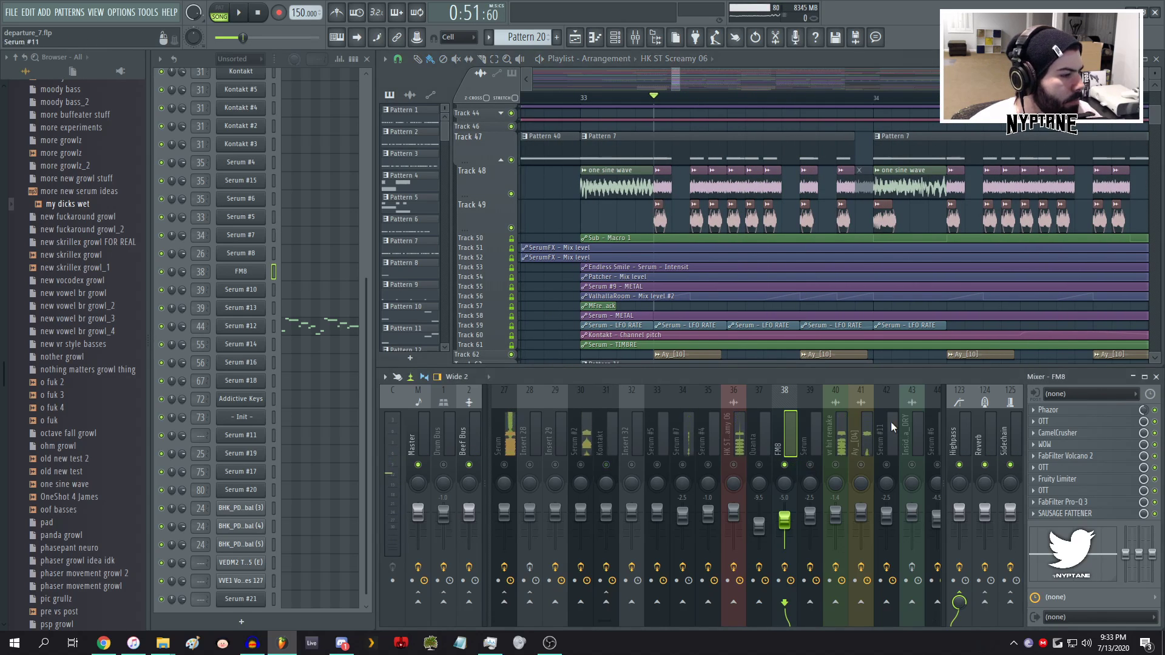
right_click(786, 465)
key(space)
scroll(647, 212, down, 3)
scroll(633, 216, up, 7)
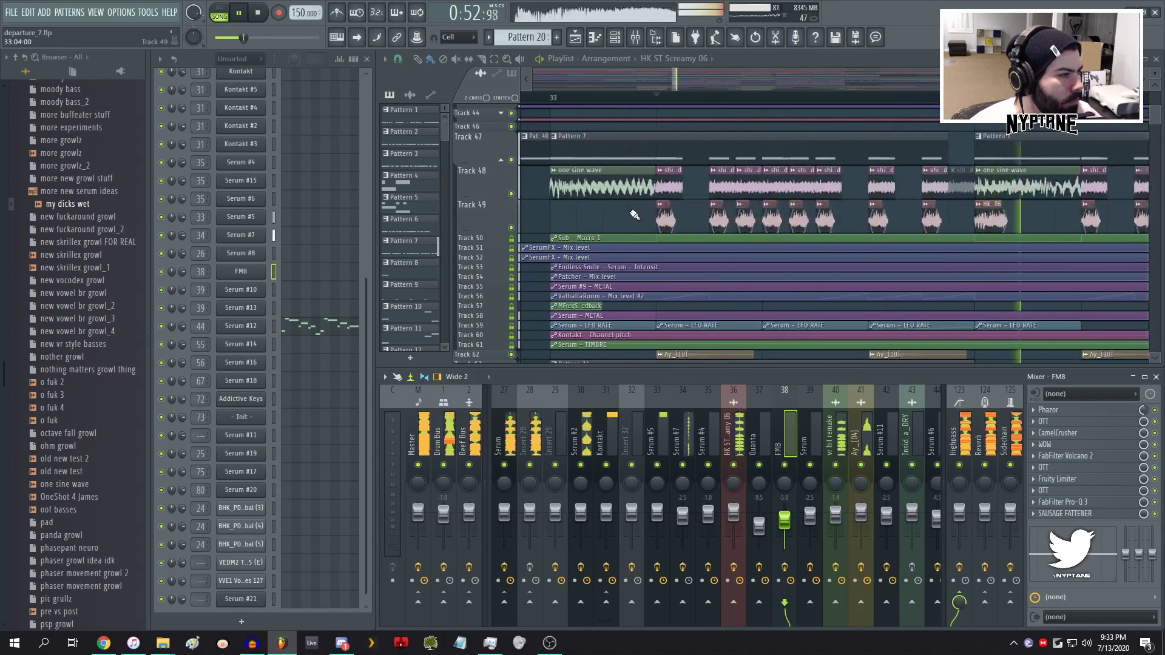
key(space)
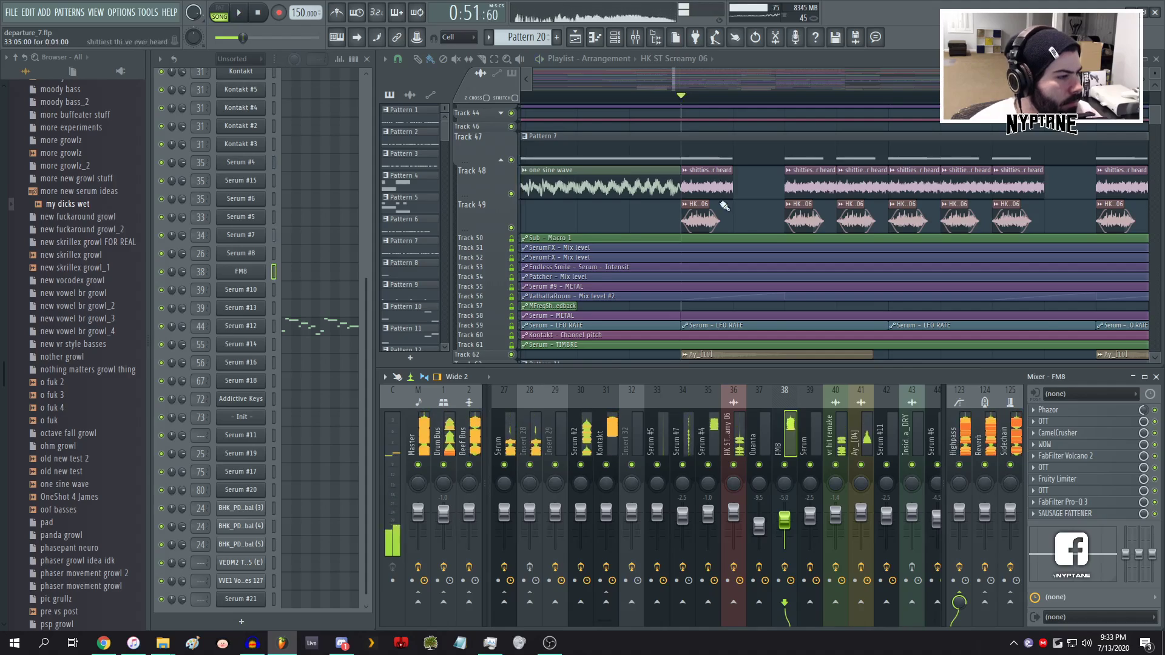
- Play the second drop with all tracks on, starting from the second beat of bar 57
scroll(688, 229, down, 4)
scroll(687, 230, right, 8)
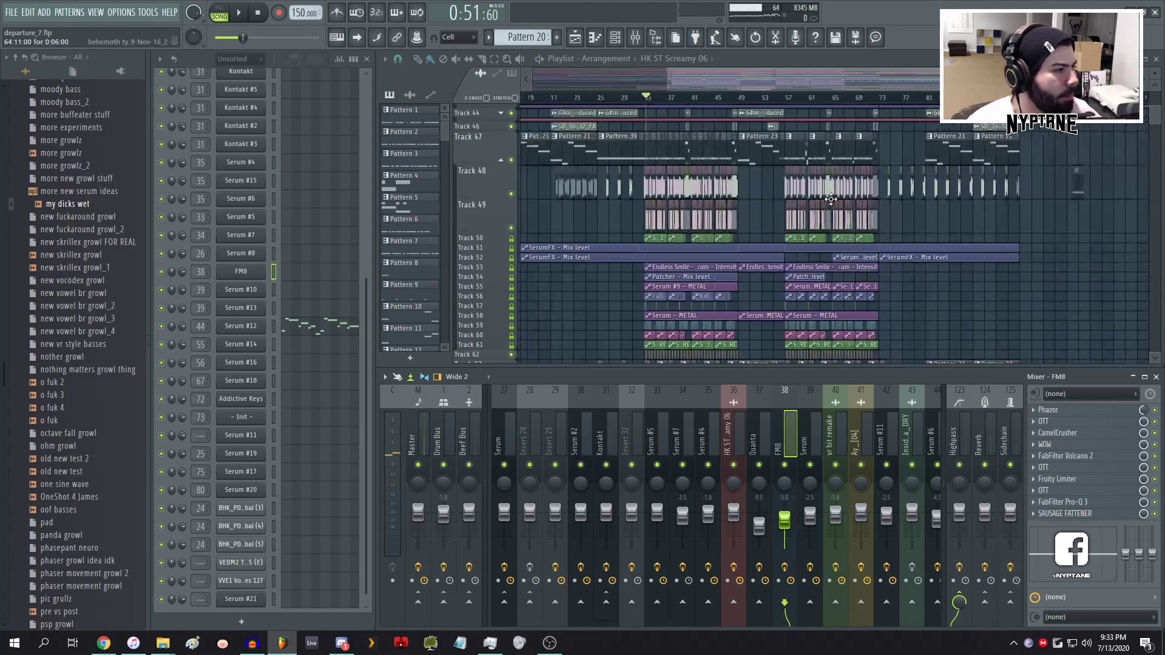
click(630, 100)
scroll(634, 106, up, 5)
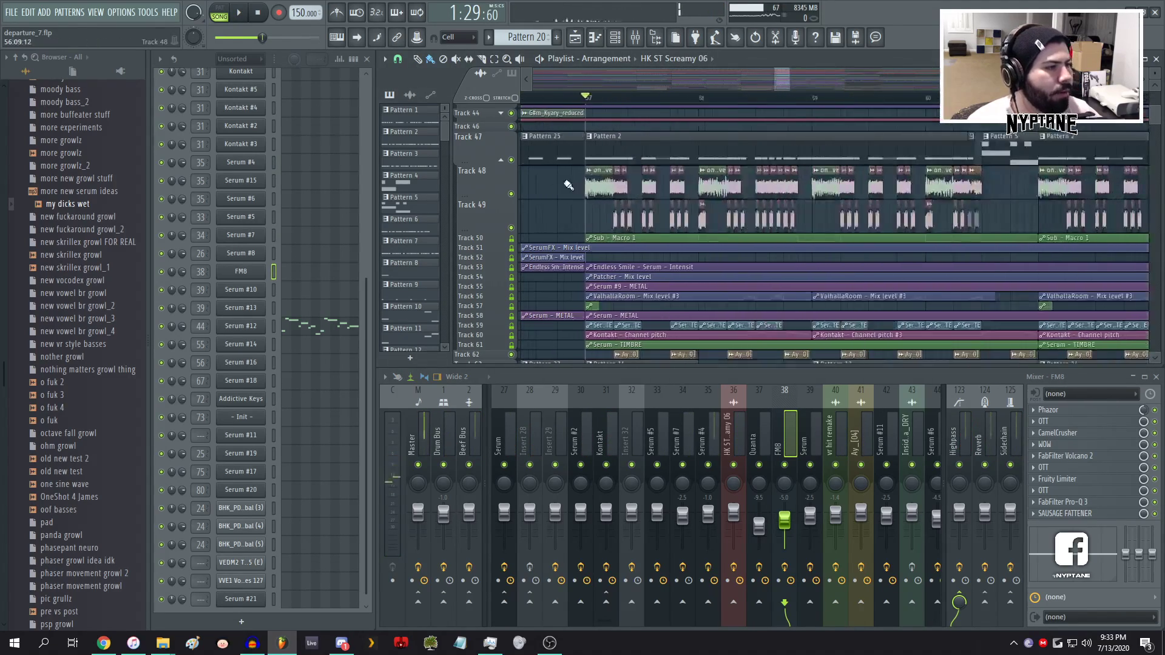
click(642, 108)
click(643, 113)
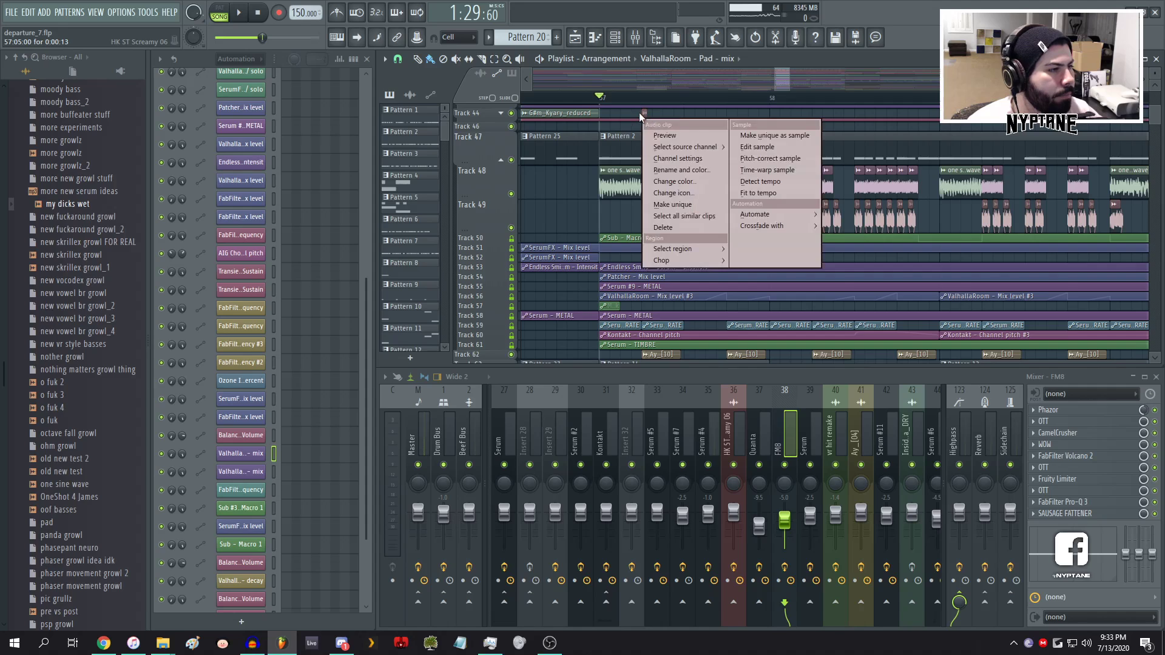
right_click(643, 113)
scroll(681, 116, up, 1)
key(space)
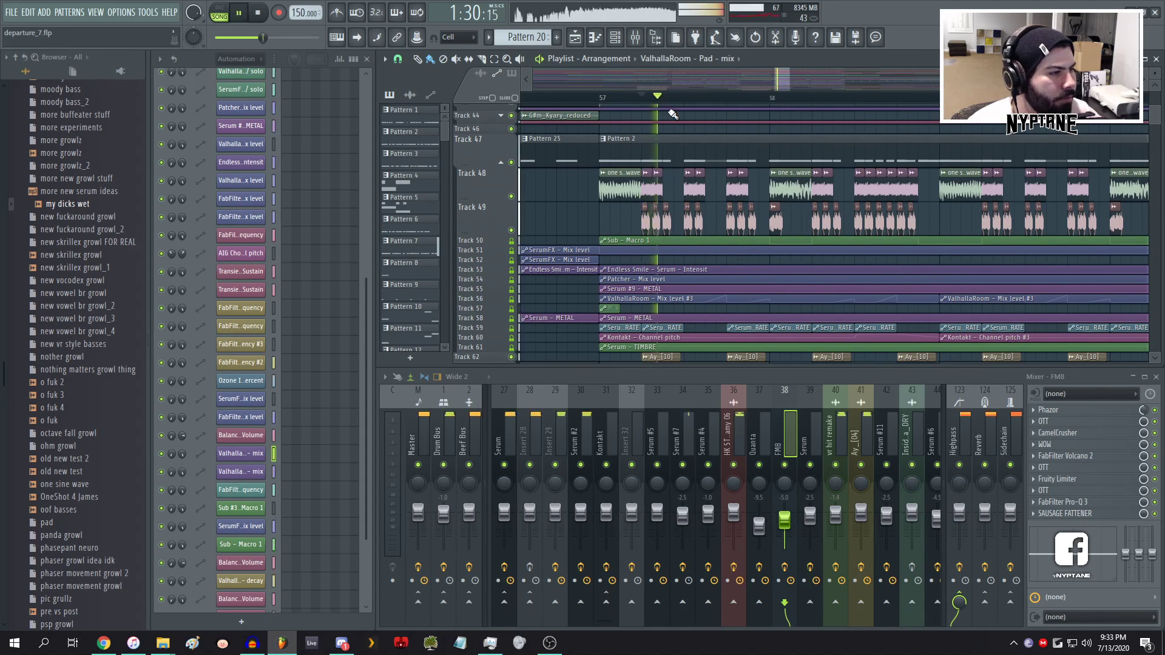
- Solo playlist Track 47 and play the second drop with only its patterns
right_click(518, 163)
key(space)
key(space)
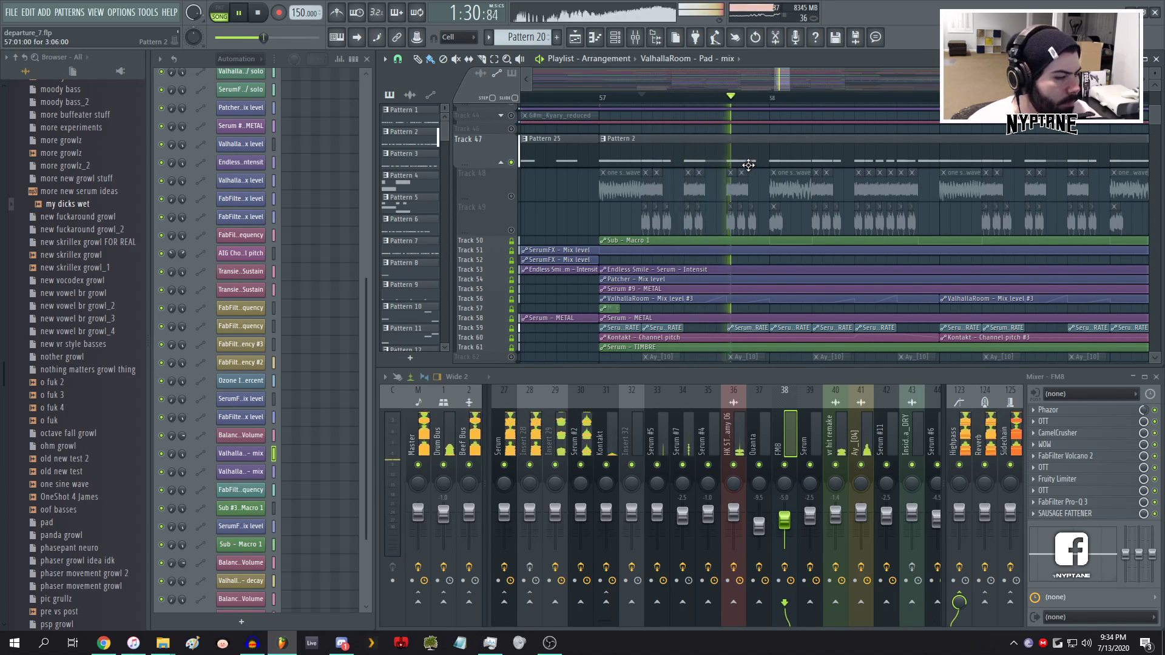
key(space)
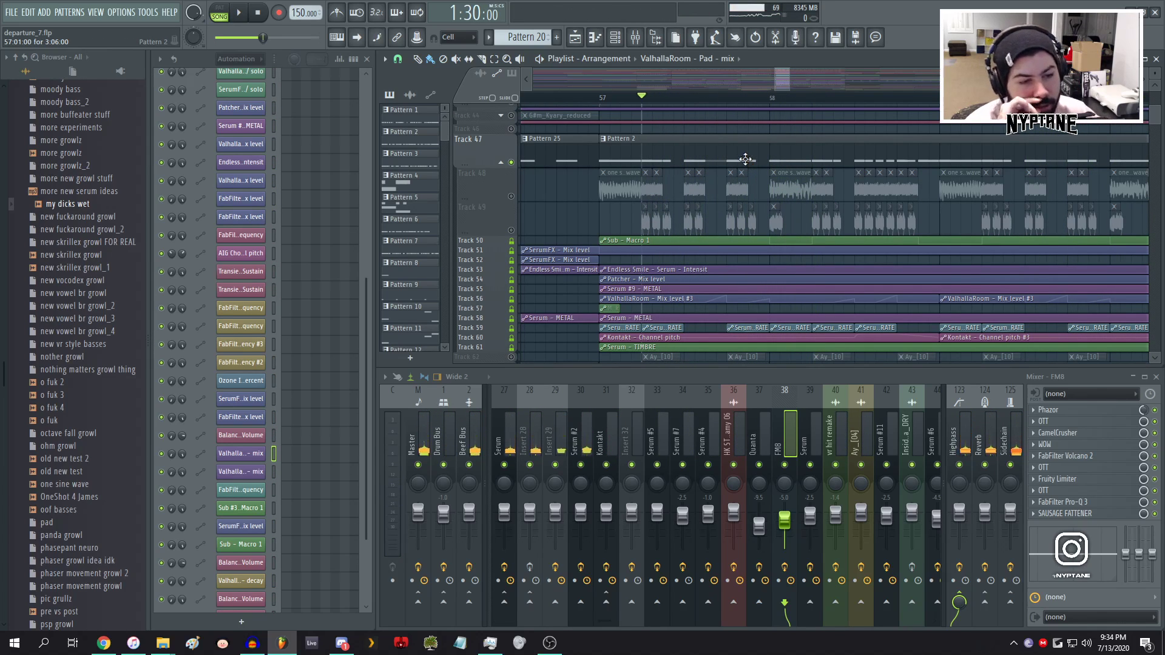
- Play the second drop from bar 57 through the Pattern 17 fill with Track 47 soloed
drag(775, 84, 644, 84)
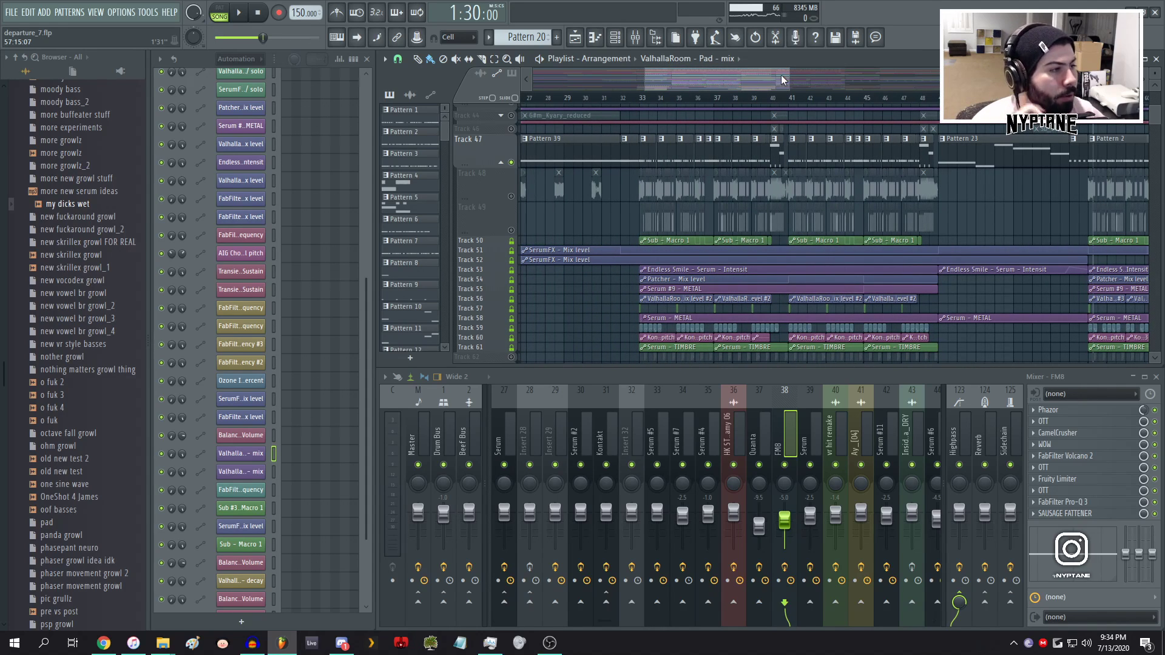
drag(785, 74, 837, 74)
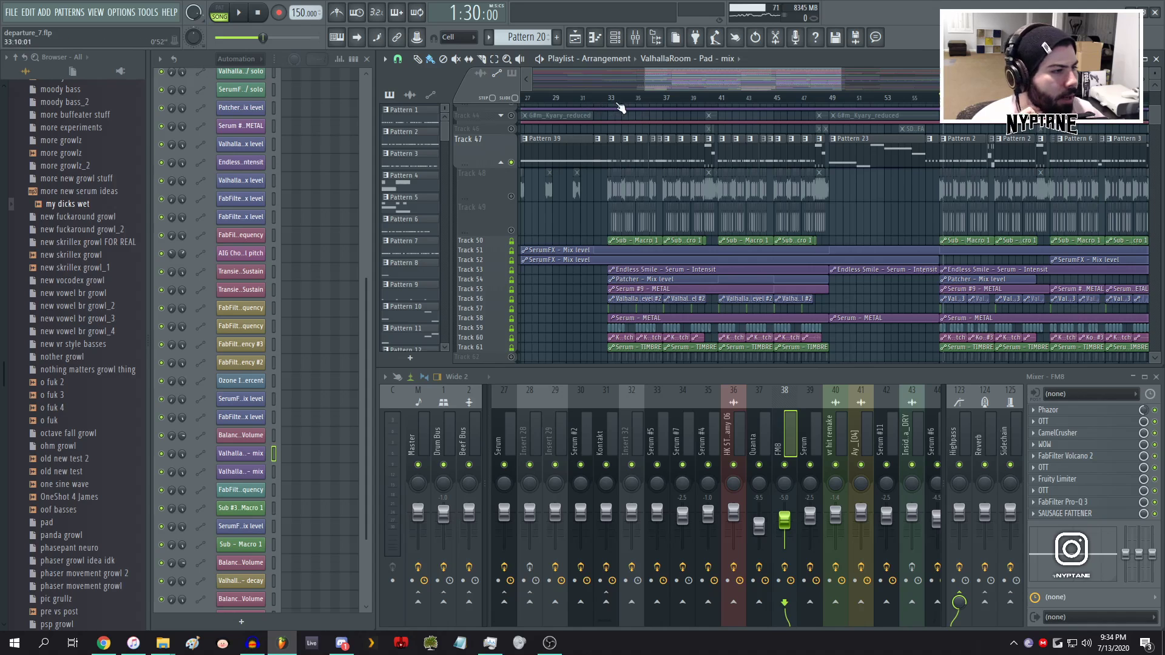
scroll(1062, 131, up, 5)
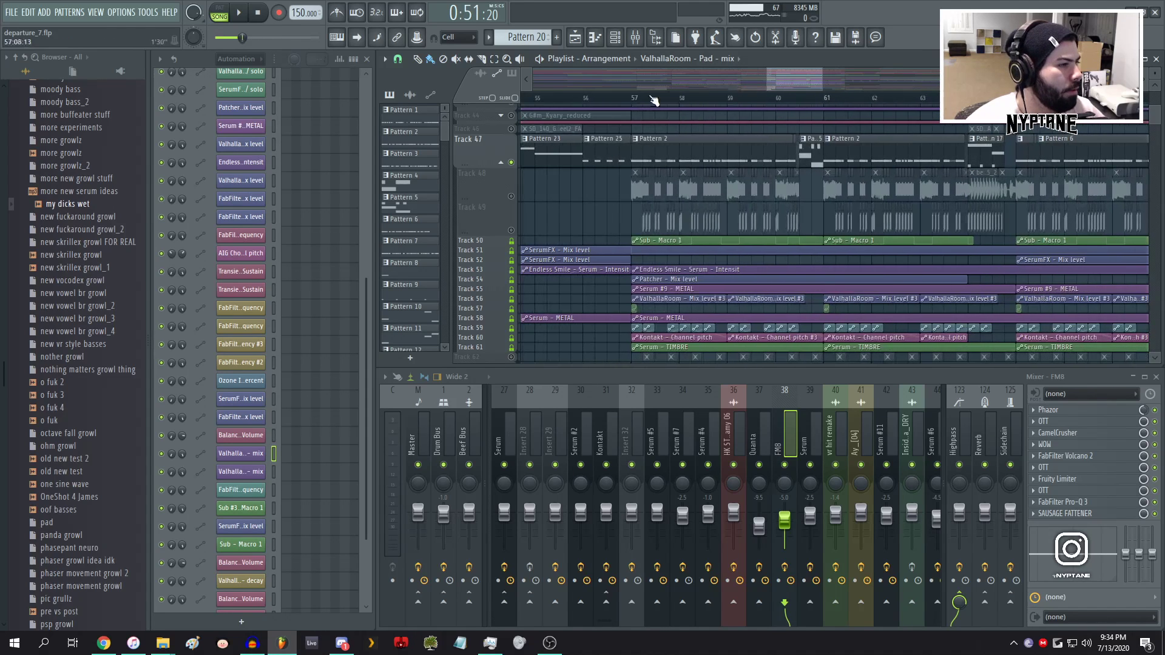
key(space)
scroll(667, 192, down, 2)
scroll(661, 194, up, 4)
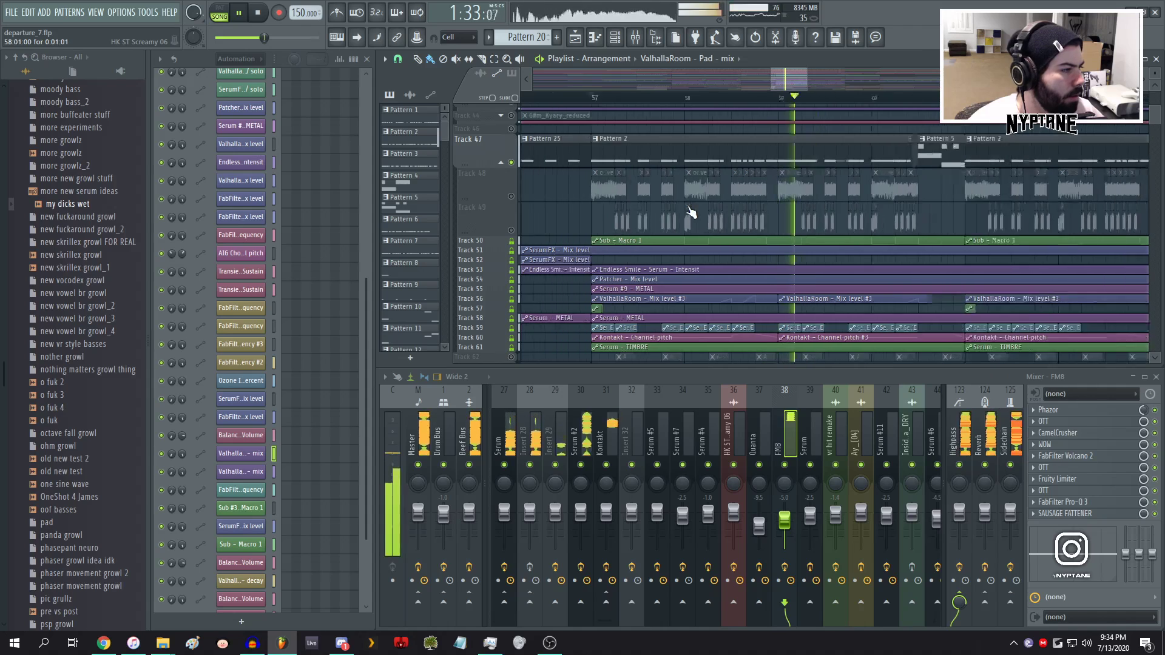
scroll(855, 208, up, 1)
scroll(854, 208, up, 2)
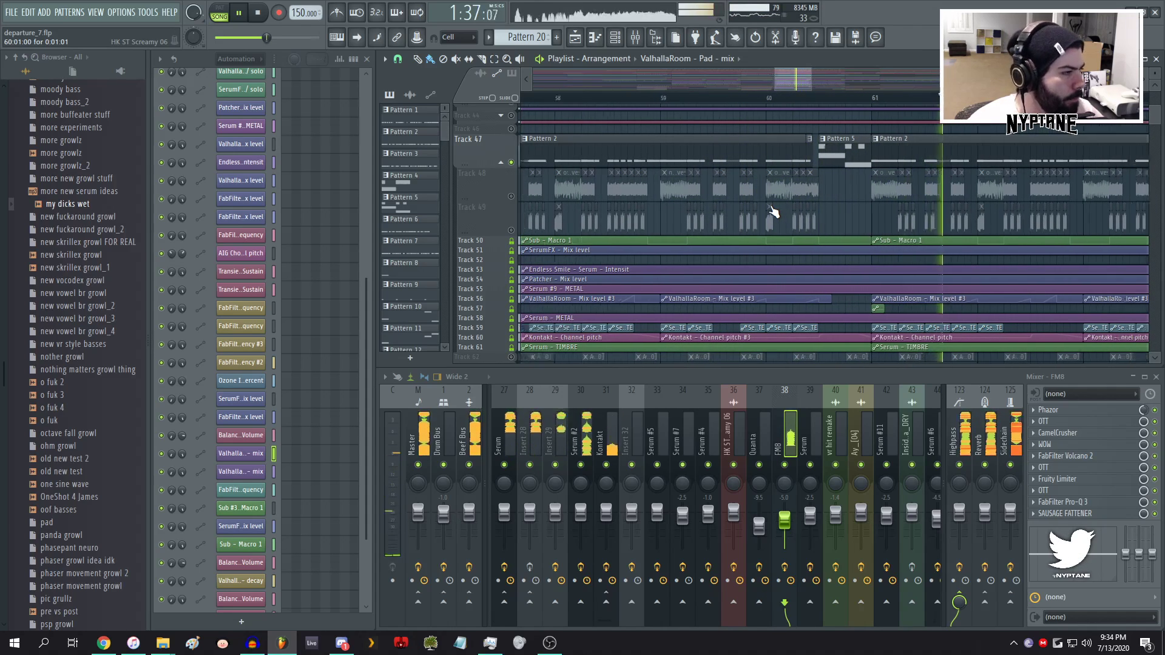
scroll(746, 202, down, 3)
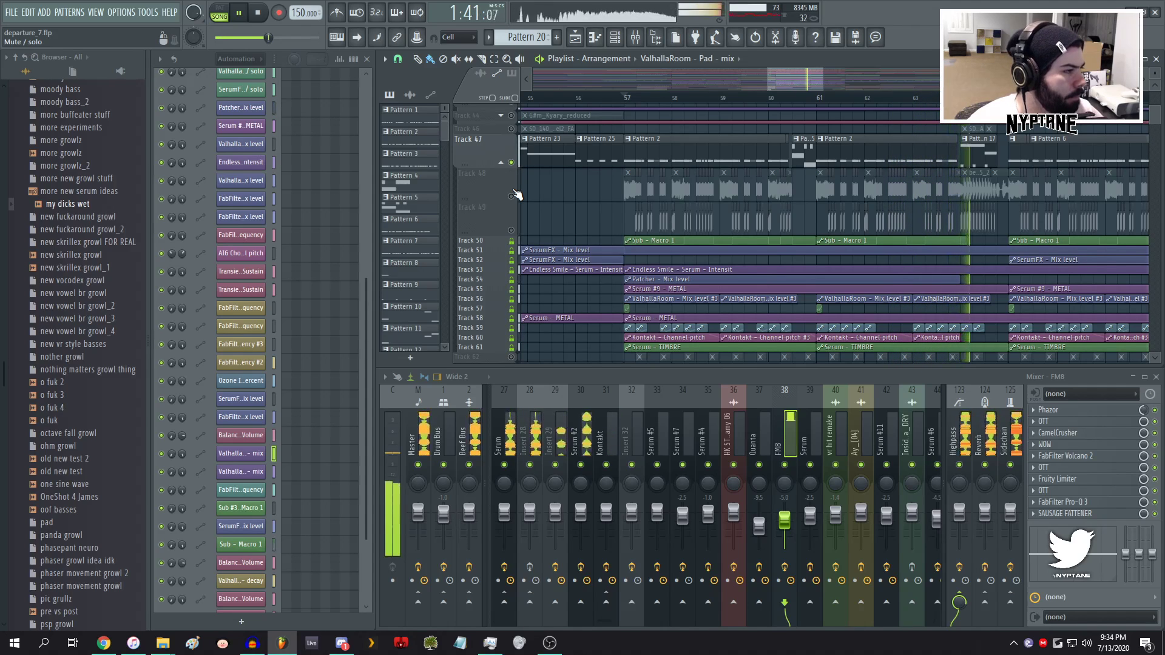
key(space)
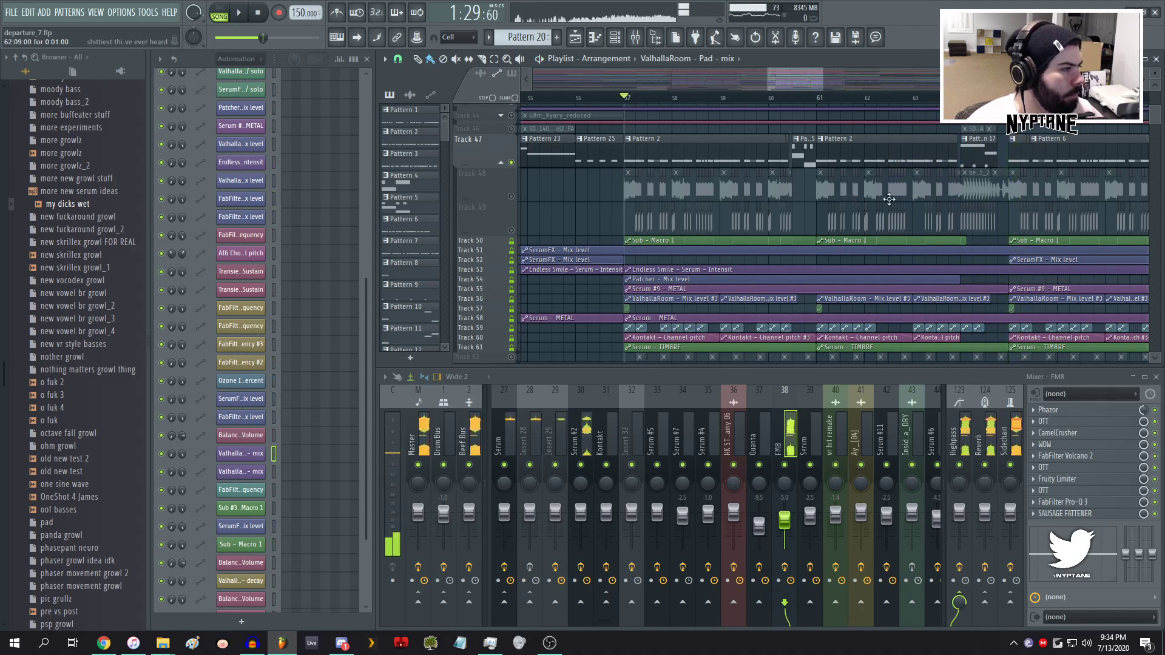
- Unmute playlist Track 48 and play the fill at bar 64
scroll(703, 199, down, 3)
scroll(792, 201, up, 3)
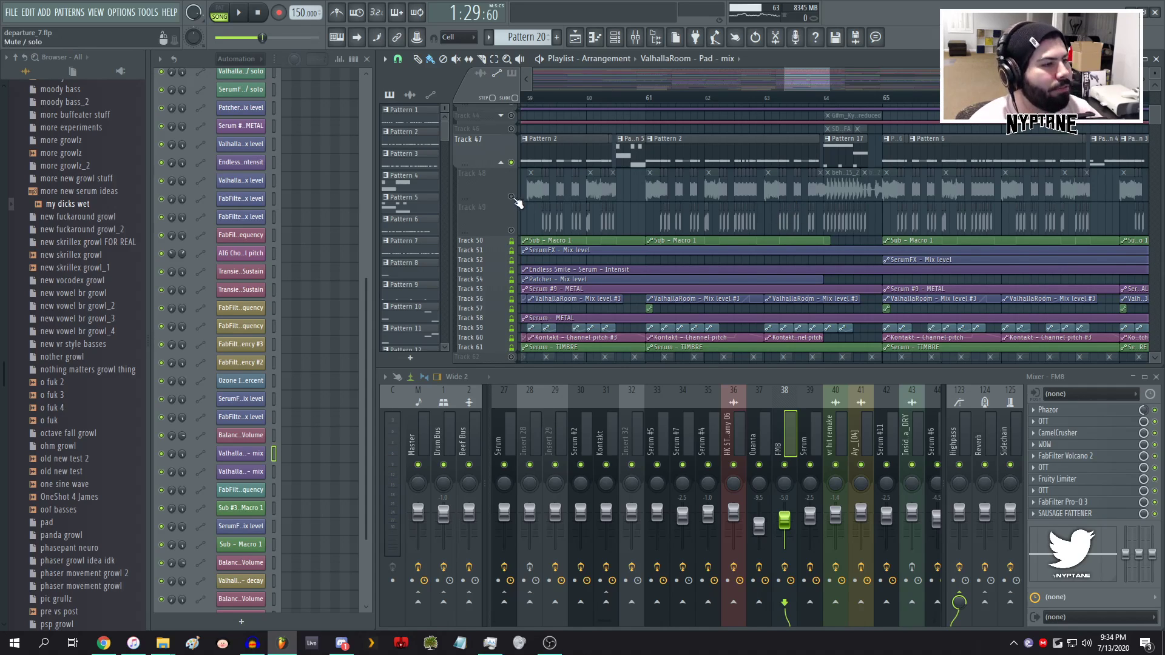
click(511, 197)
key(space)
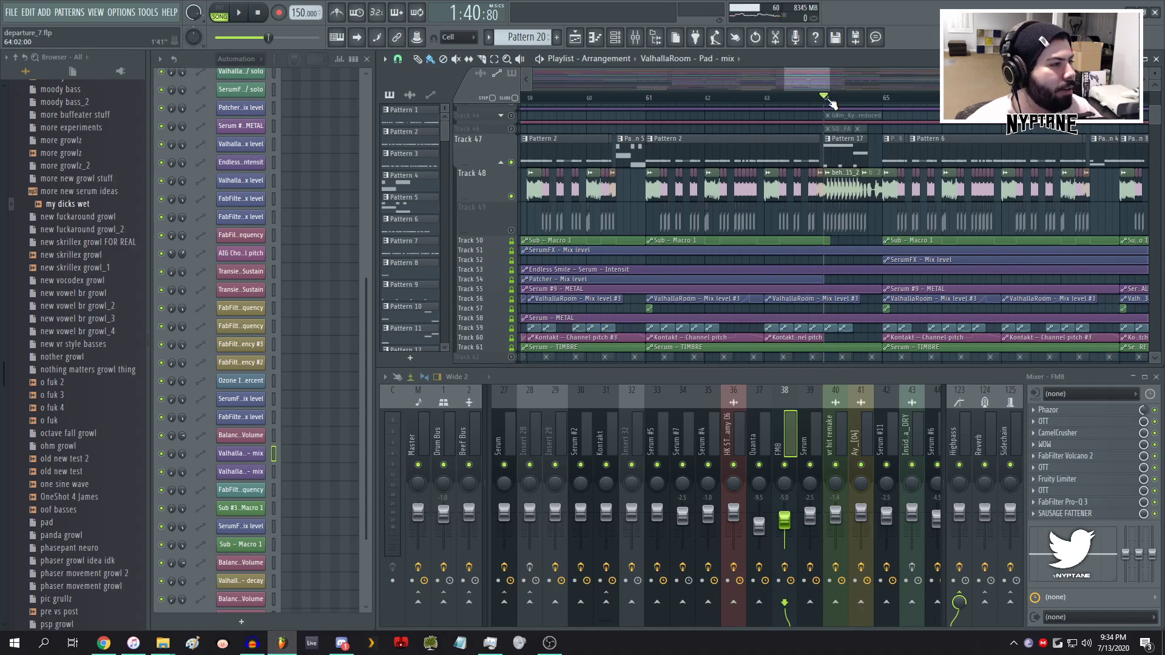
key(space)
scroll(874, 214, up, 4)
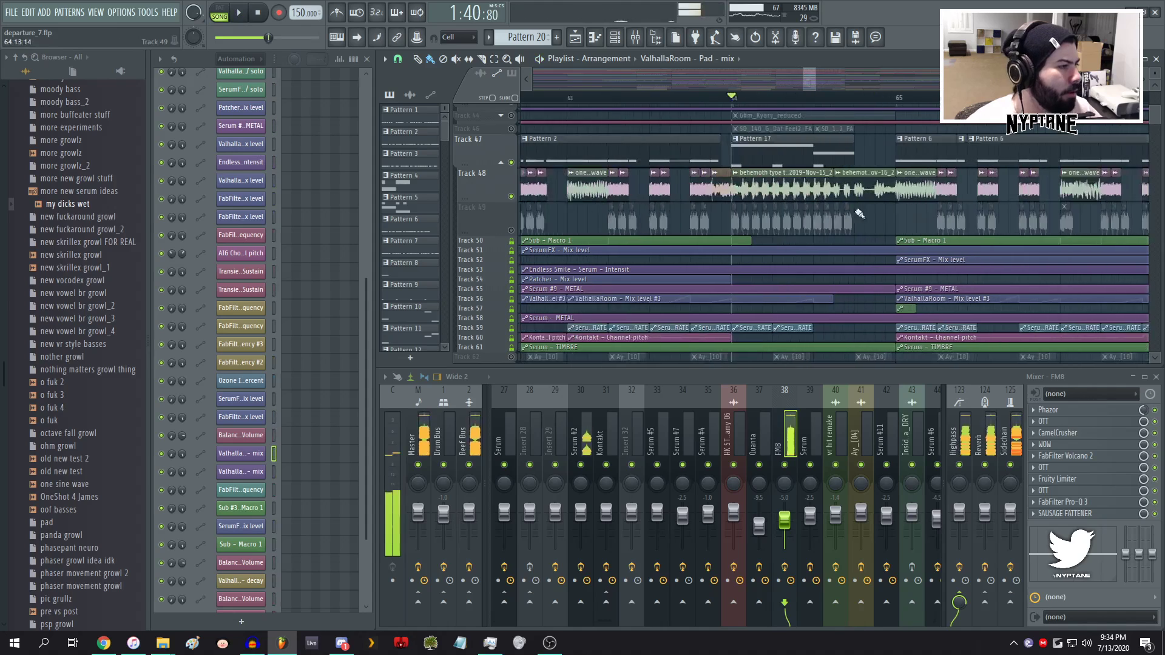
- Preview the behemoth tyoe thing_3 sample from the fill in its channel settings, close them, and replay the fill from bar 64
double_click(710, 181)
click(375, 425)
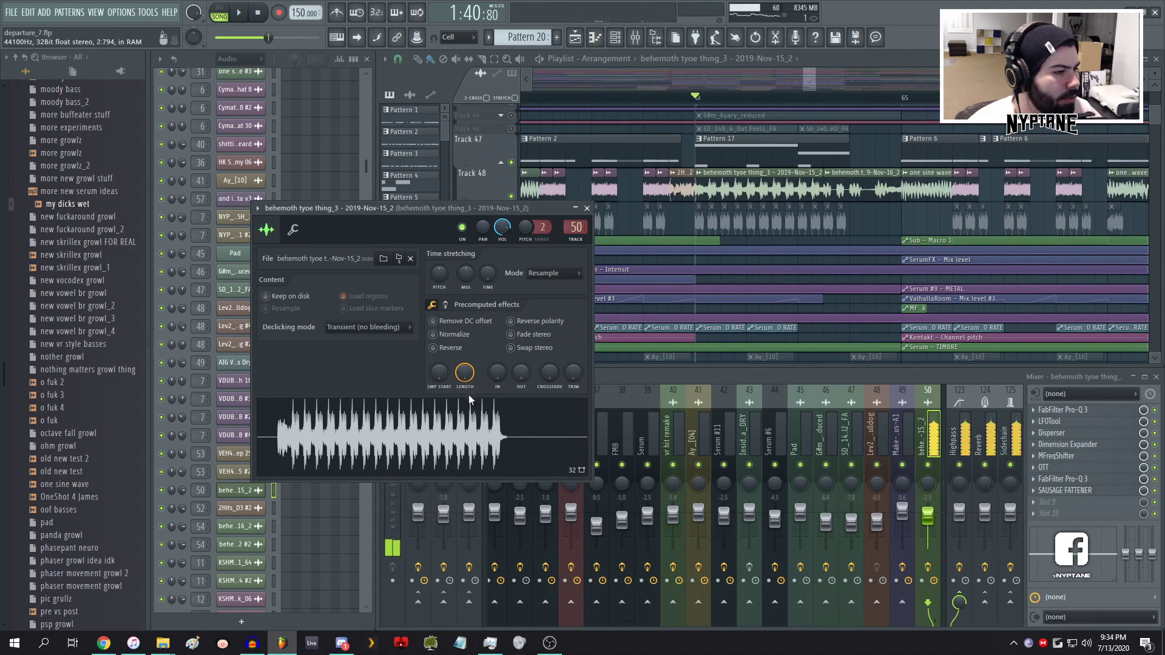
click(587, 208)
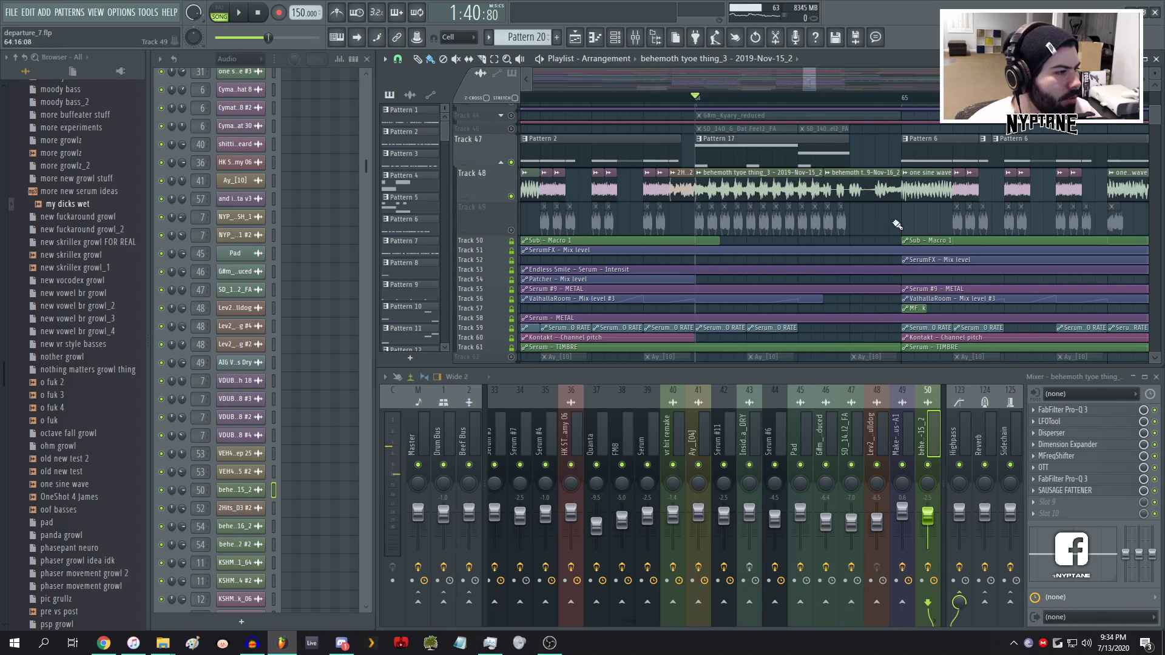
key(space)
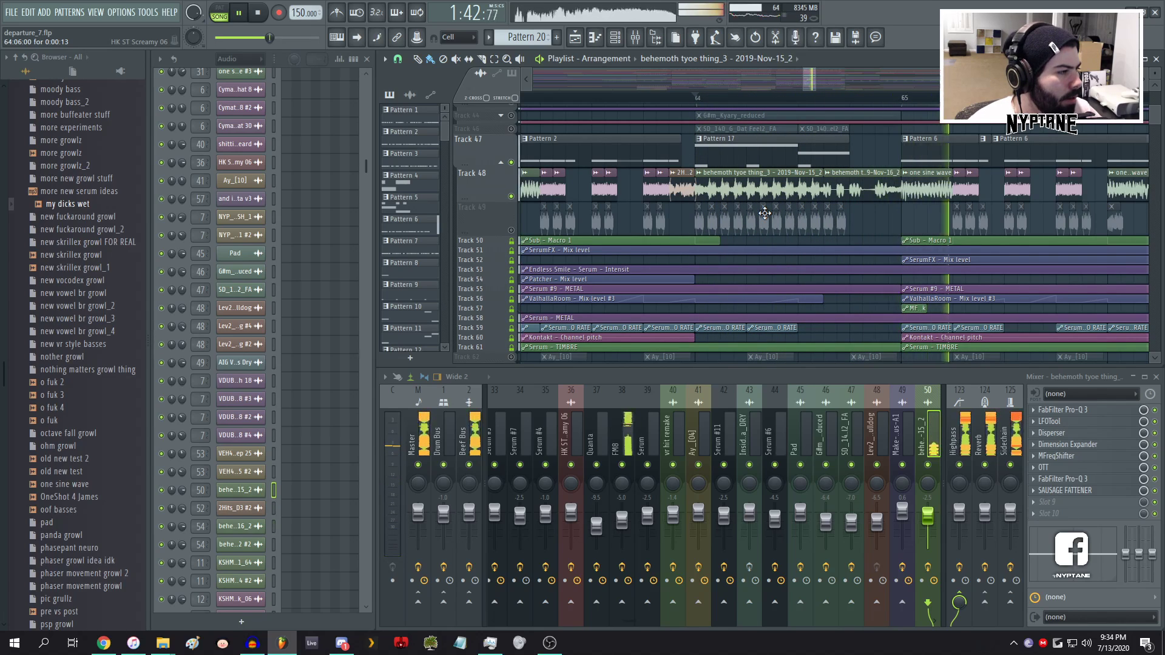
- Stop playback, then open and close the channel settings of the second behemoth tyoe thing_3 sample in the fill
key(space)
double_click(854, 176)
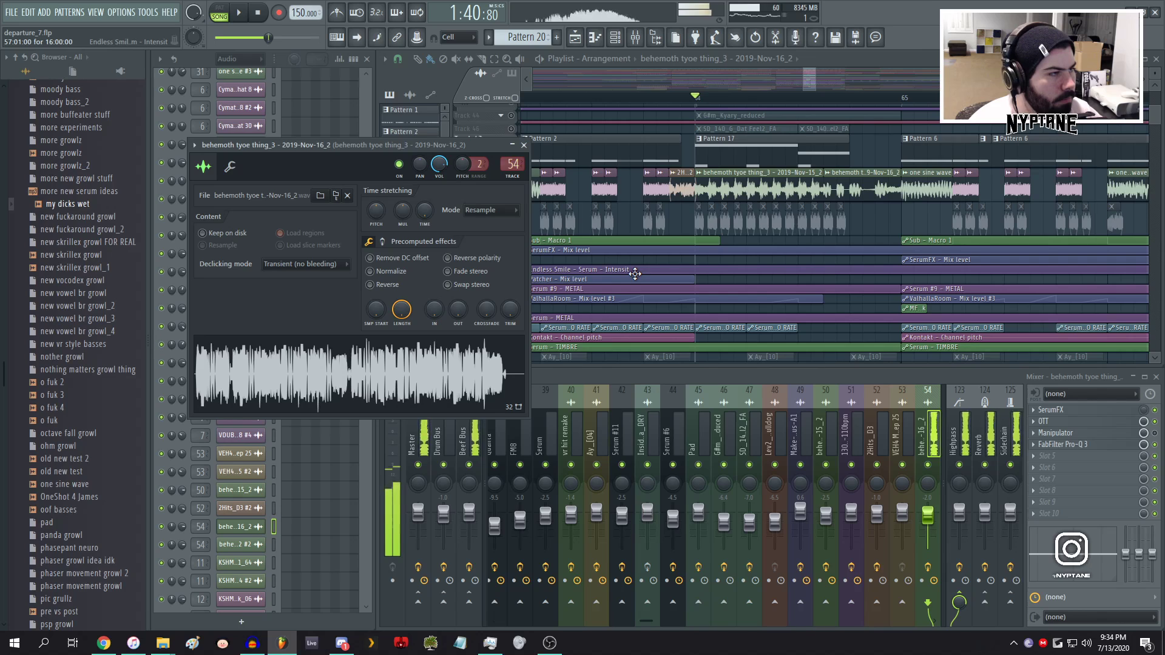
click(525, 145)
- Play a moment of the lead-in to the second drop from bar 56
scroll(861, 230, down, 7)
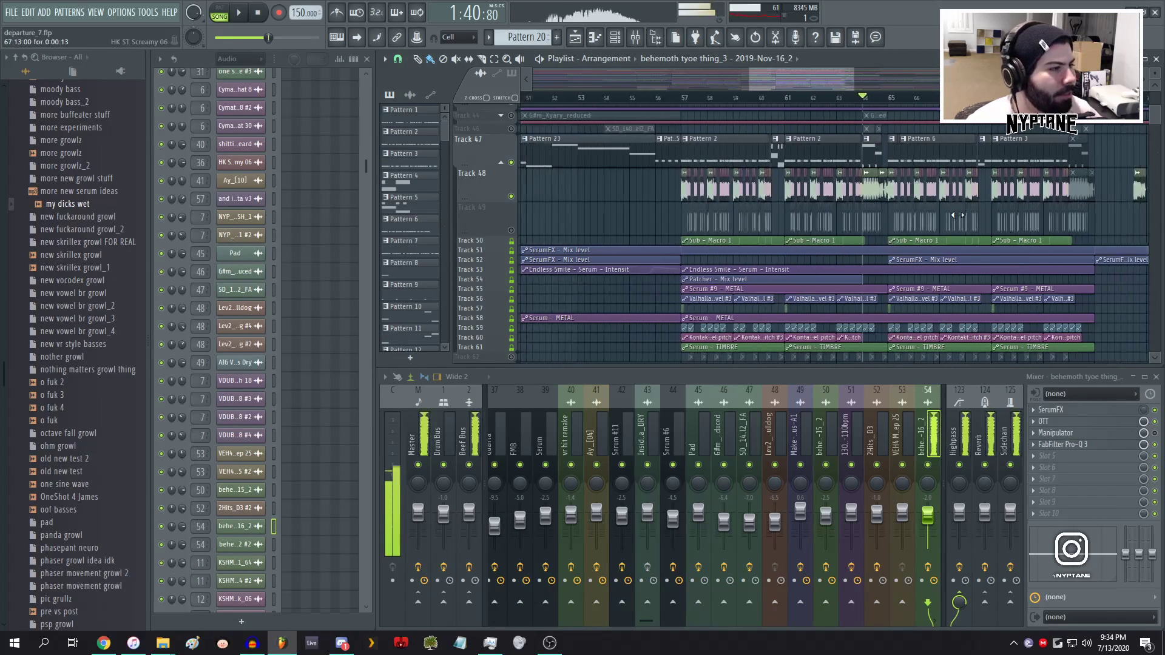
scroll(905, 211, up, 1)
scroll(905, 211, down, 2)
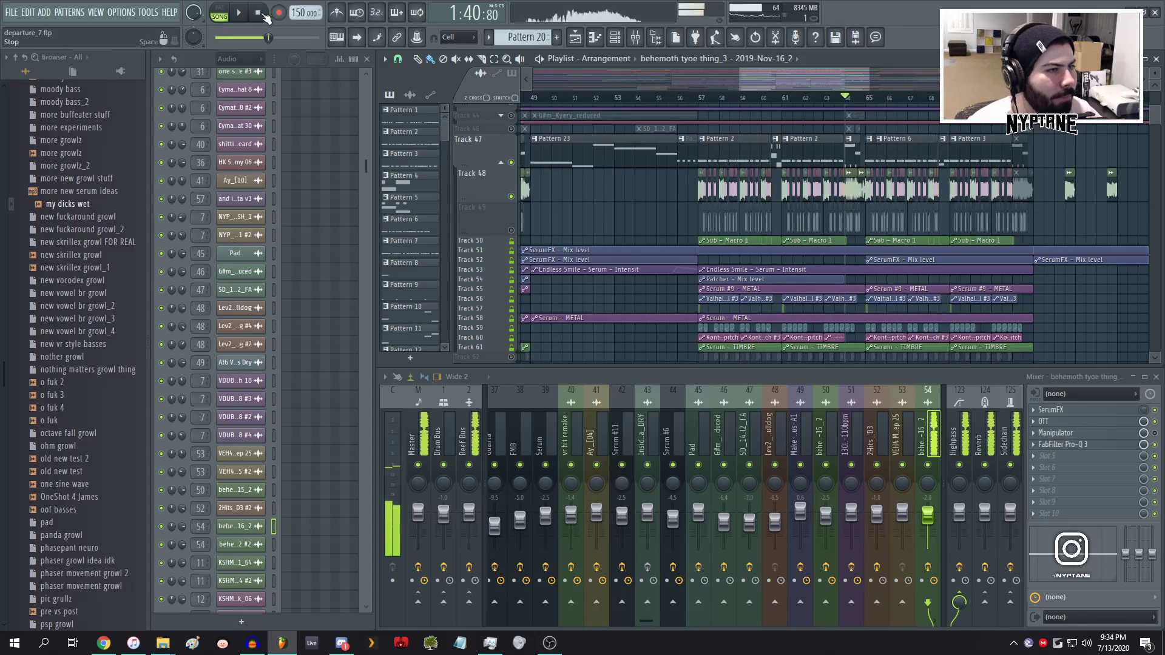
scroll(704, 179, up, 2)
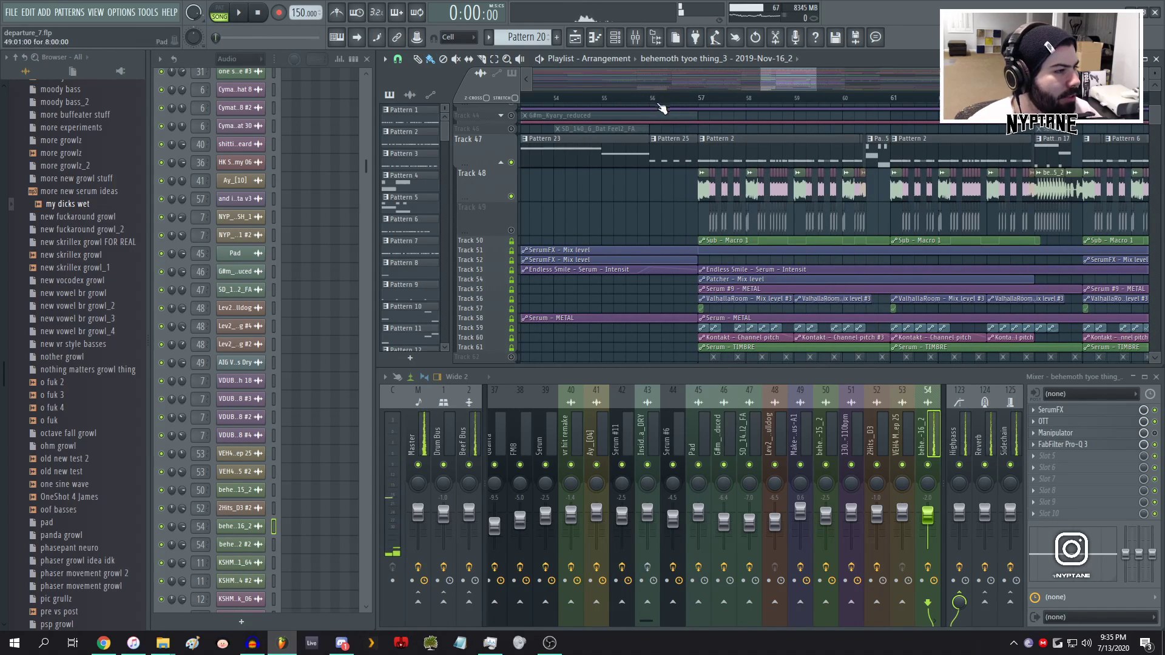
key(space)
scroll(729, 199, down, 3)
key(space)
- Play the build-up before the first drop from bar 25, where Pattern 39 starts
scroll(728, 198, left, 10)
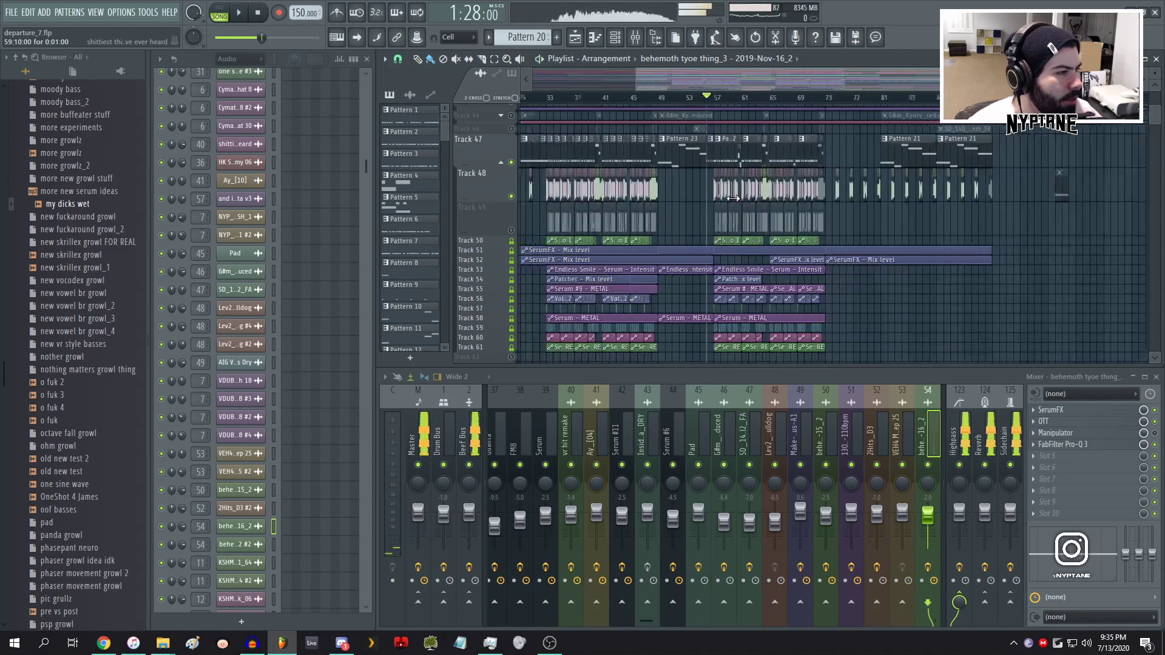
scroll(747, 159, up, 2)
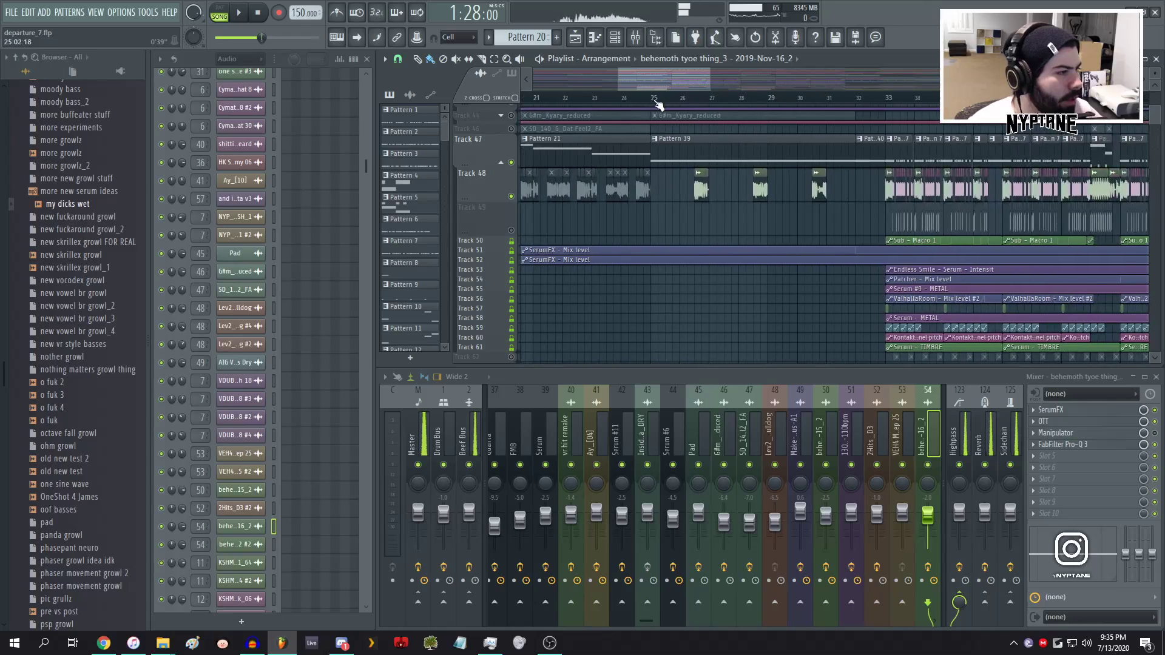
click(657, 100)
key(space)
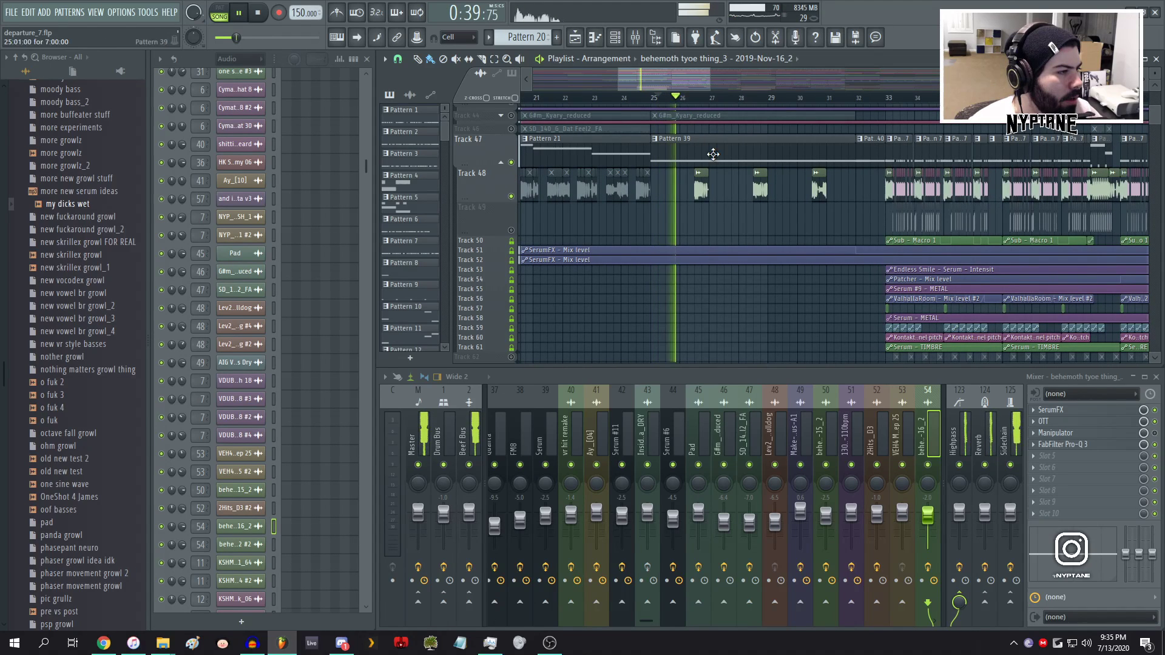
- Solo playlist Track 48, play its build-up samples from about bar 28, and bring the other tracks back in
click(694, 98)
click(511, 163)
right_click(512, 197)
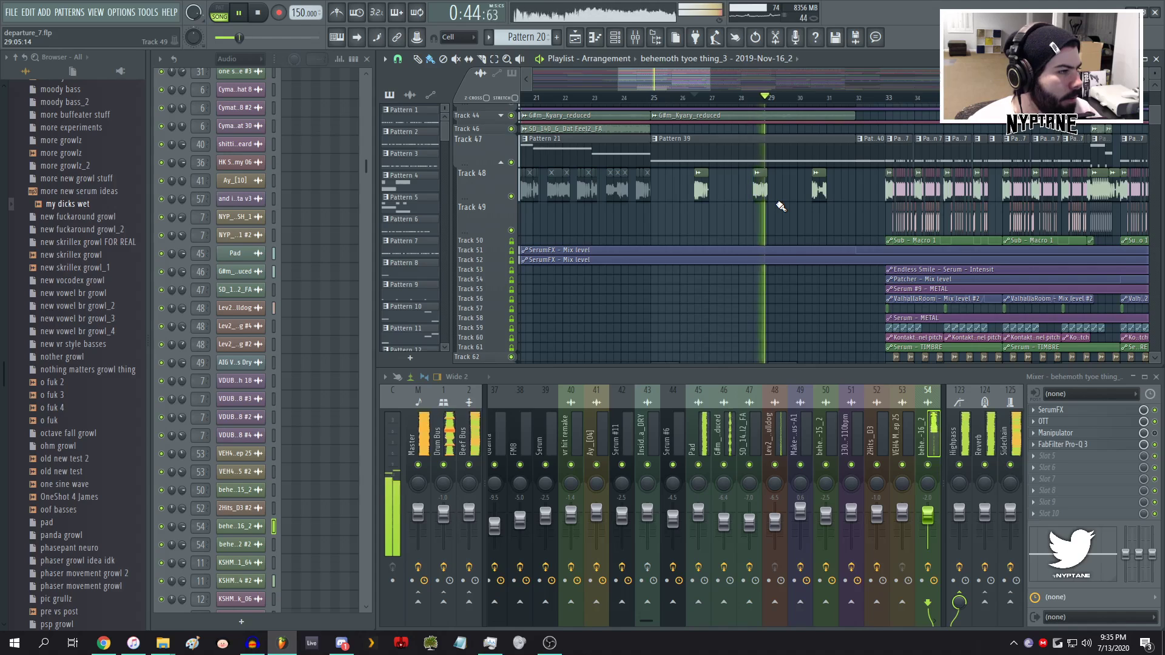
right_click(512, 197)
key(space)
click(753, 98)
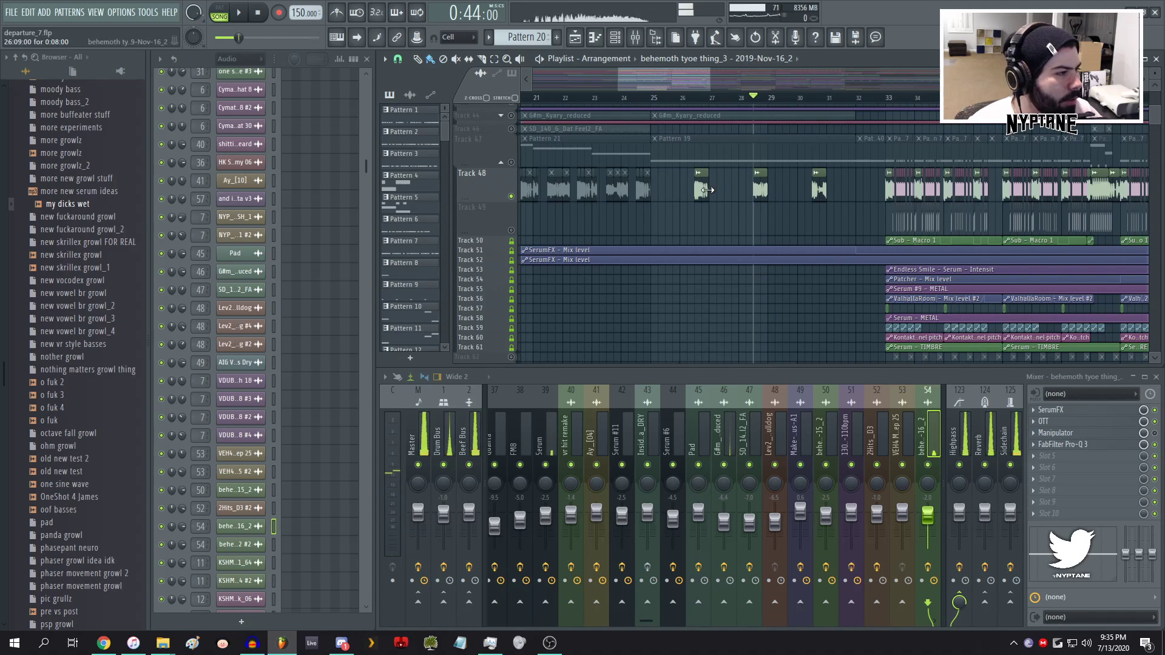
key(space)
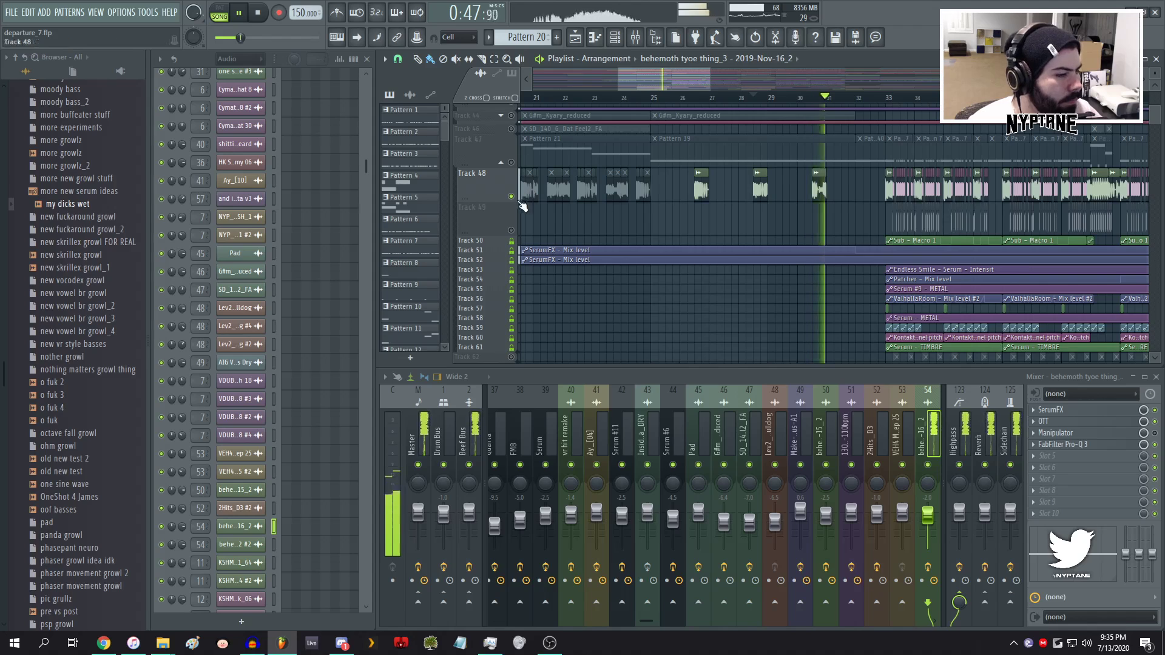
key(space)
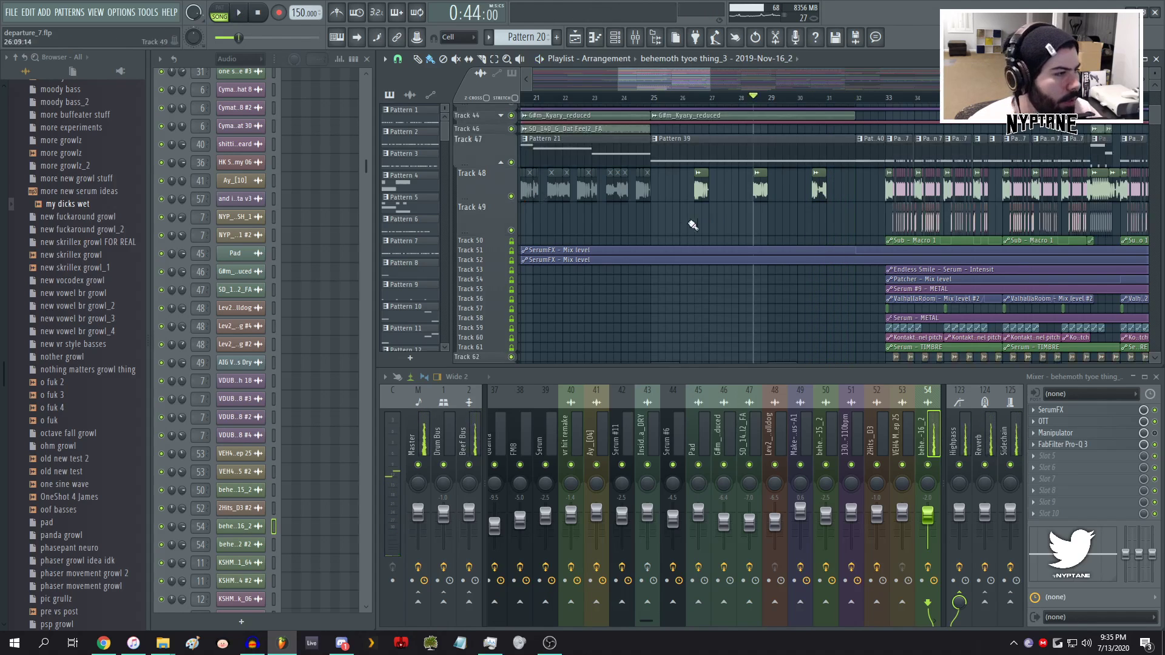
- Examine the whole arrangement, comparing the starts of both drops, the outro, and the melodic tracks above Track 47
ctrl+scroll(667, 227, down, 5)
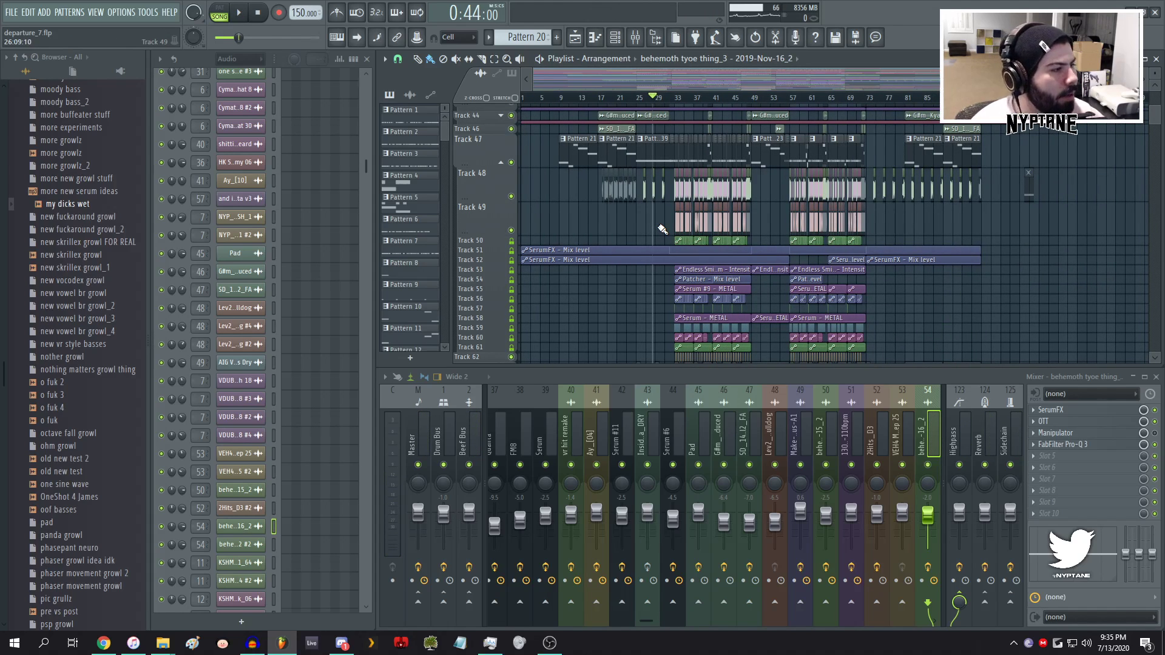
click(681, 98)
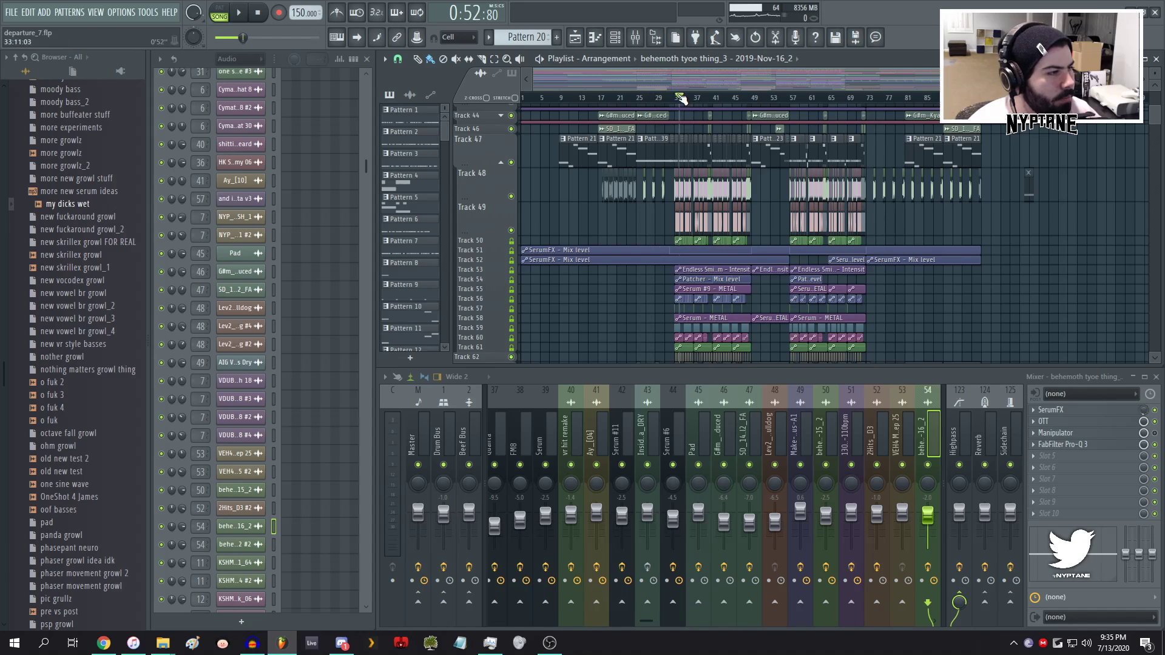
click(677, 98)
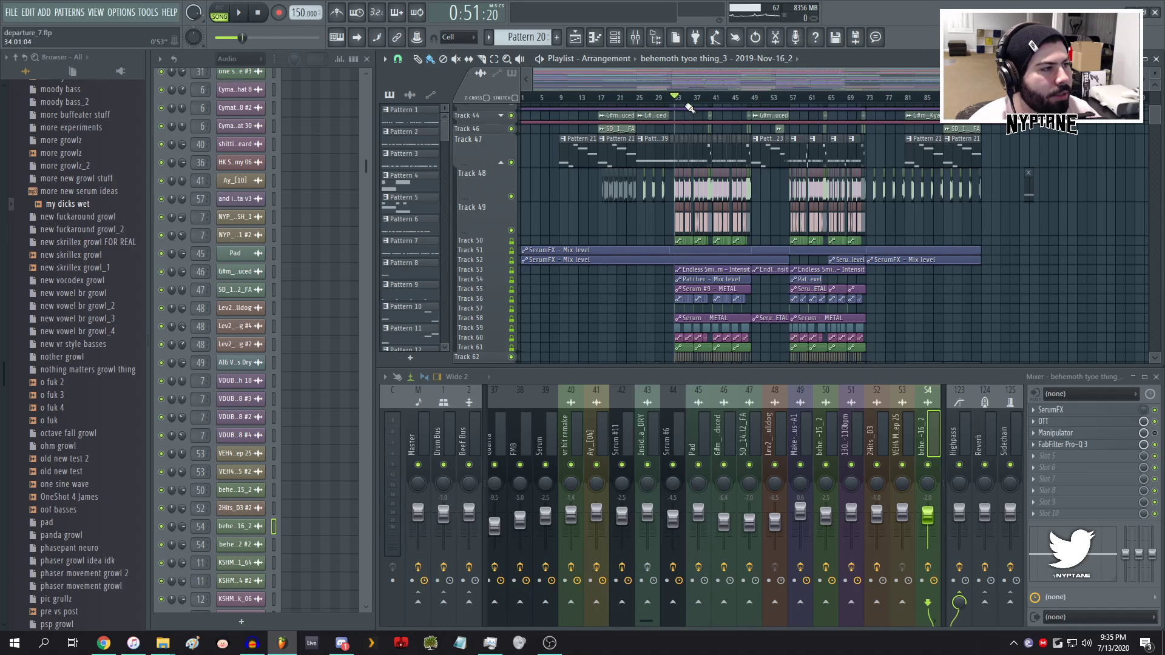
click(789, 97)
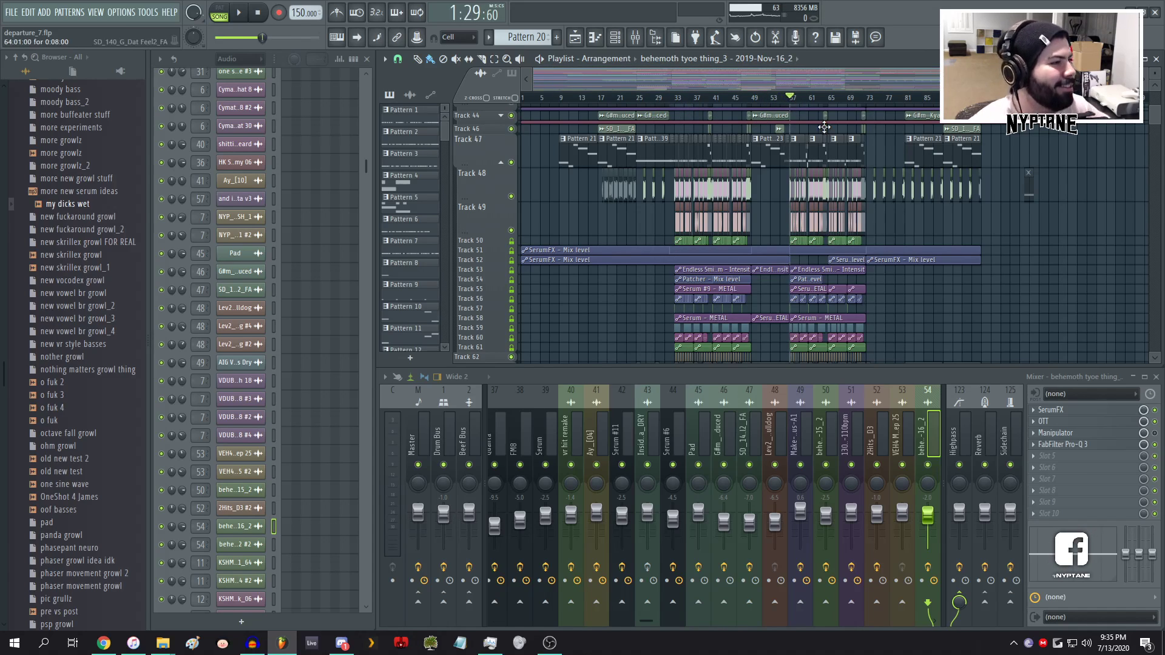
click(863, 97)
scroll(988, 170, up, 3)
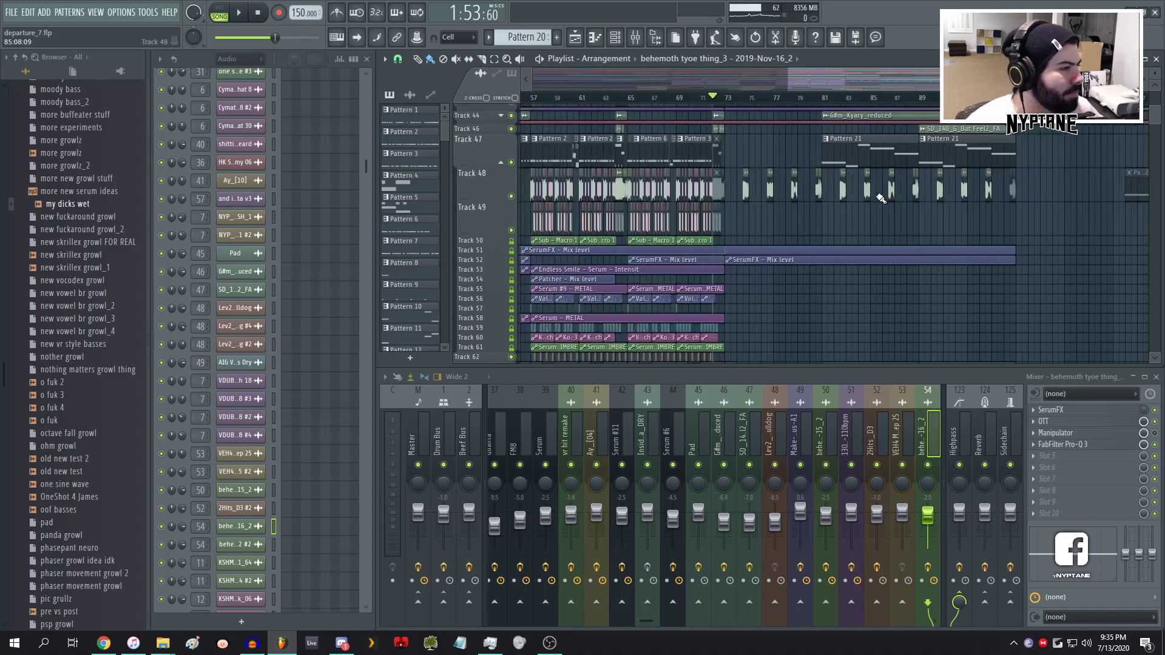
scroll(828, 200, up, 4)
scroll(888, 218, down, 4)
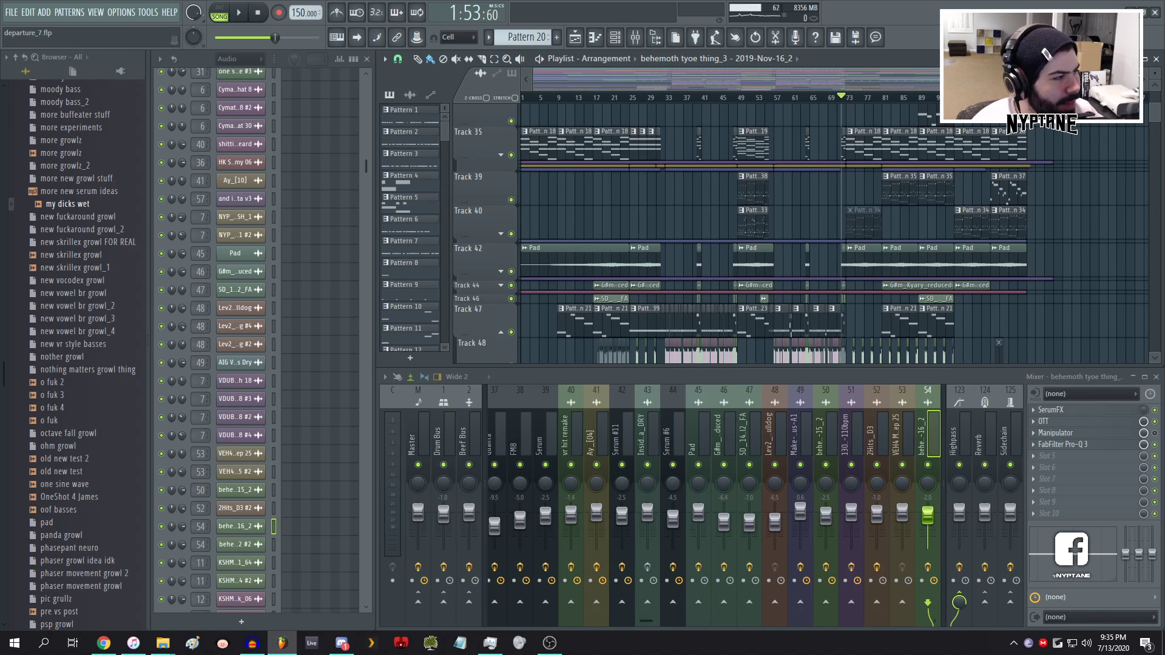
drag(1139, 79, 915, 61)
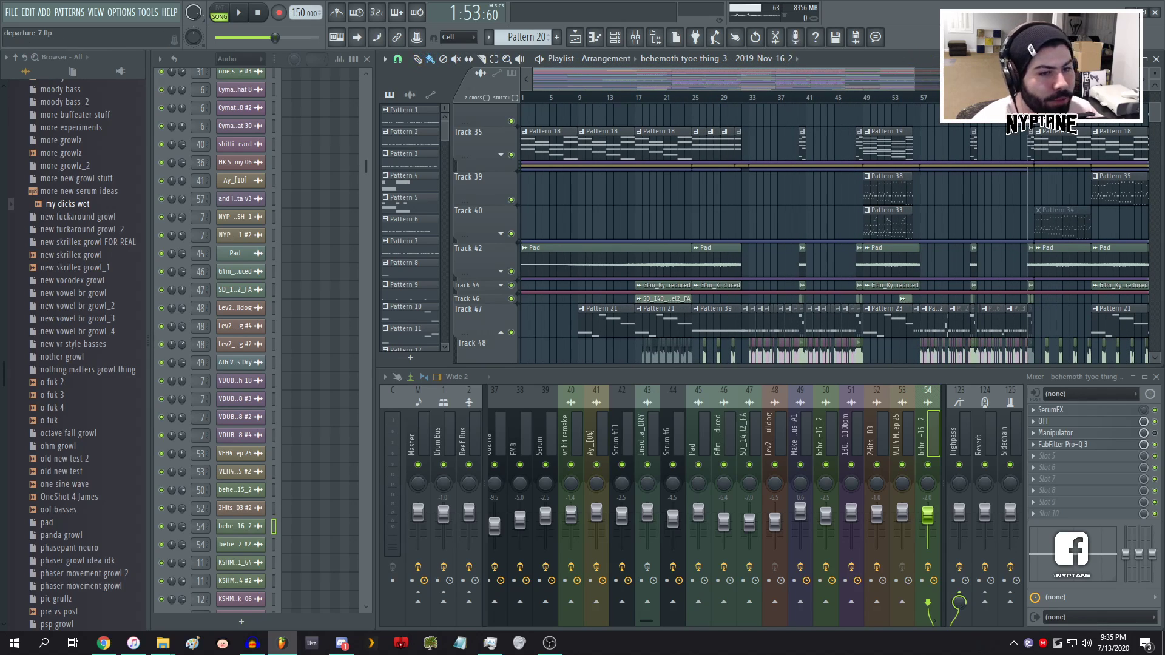
- Open the recent project Platinum_2.flp without saving the changes to departure_7.flp
click(12, 12)
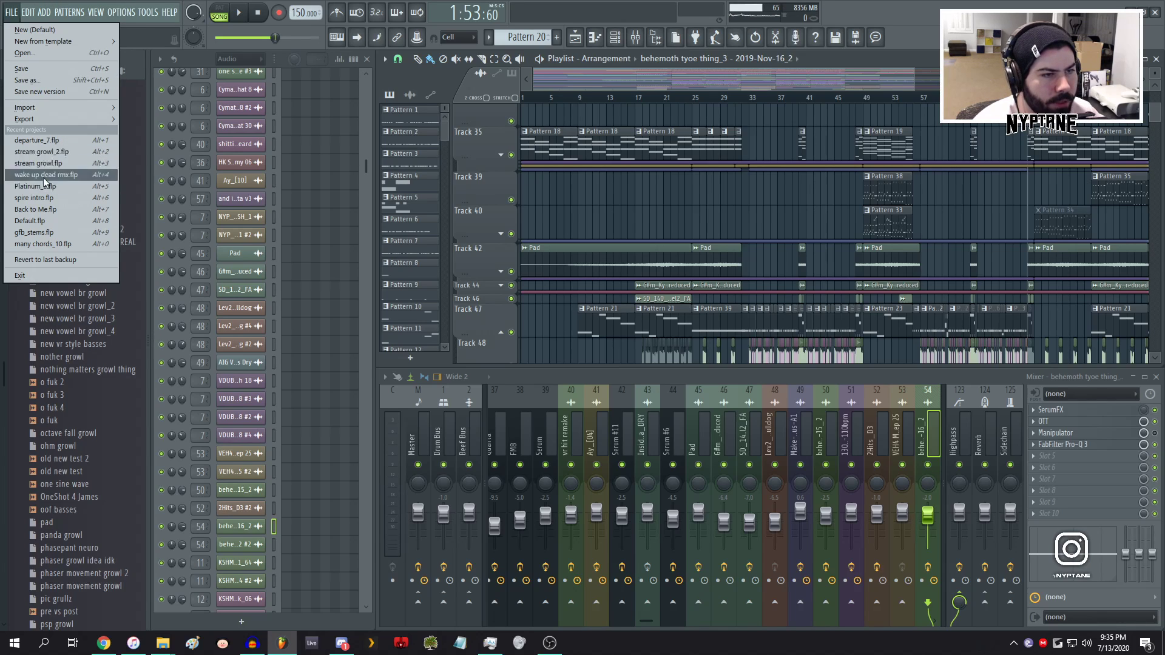
click(48, 212)
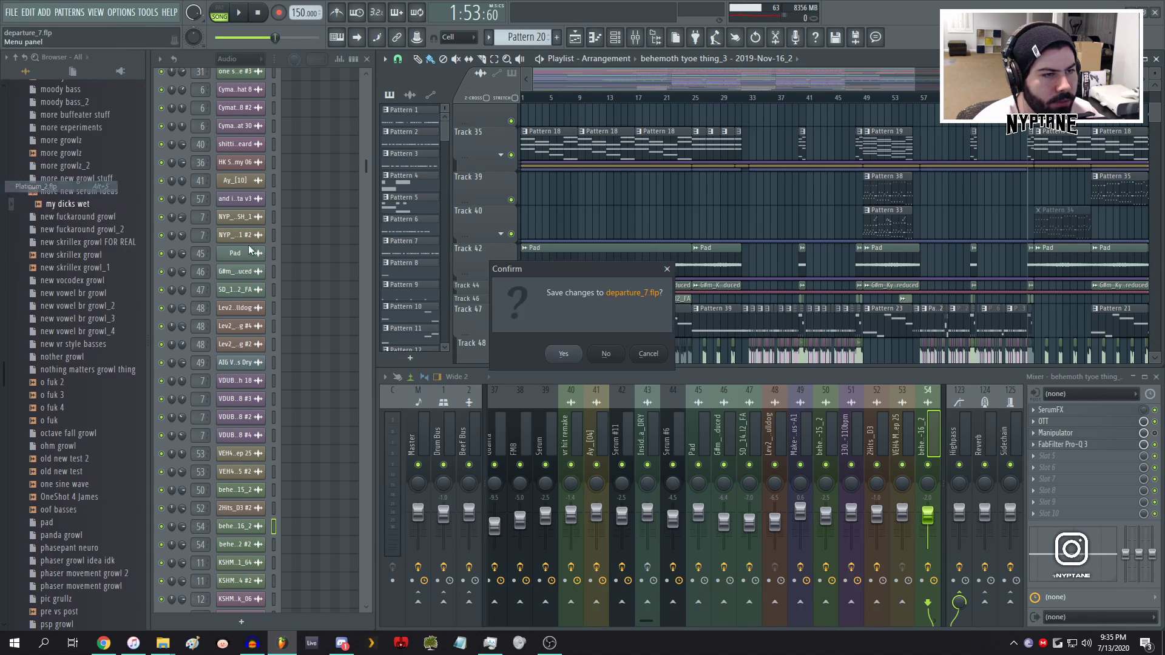
click(599, 357)
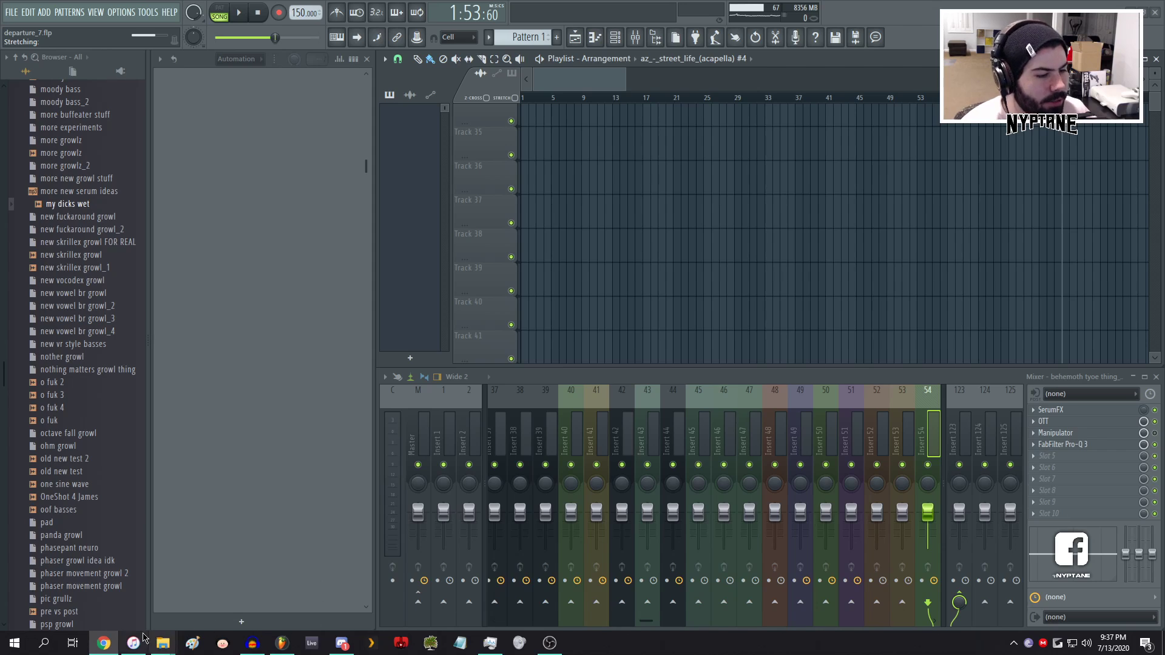
- Switch to Audacity and import the file judgement vip v6.wav
click(252, 643)
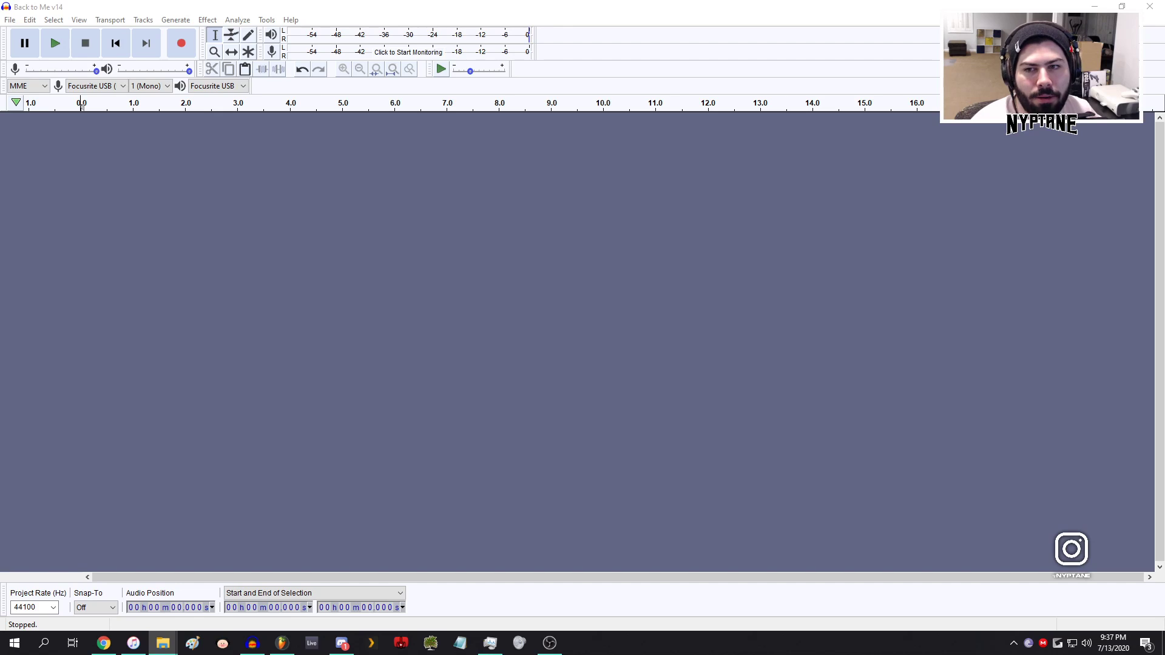
drag(14, 236, 73, 194)
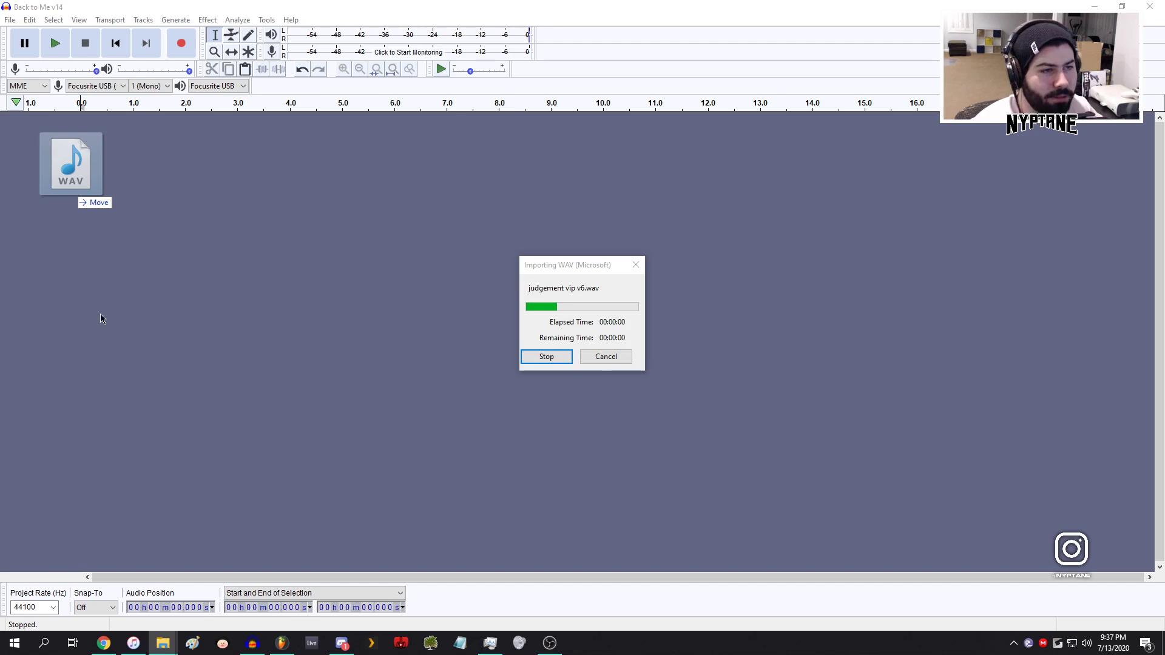
- Play judgement vip v6 from about 13.6 seconds through the first drop, then stop
click(228, 139)
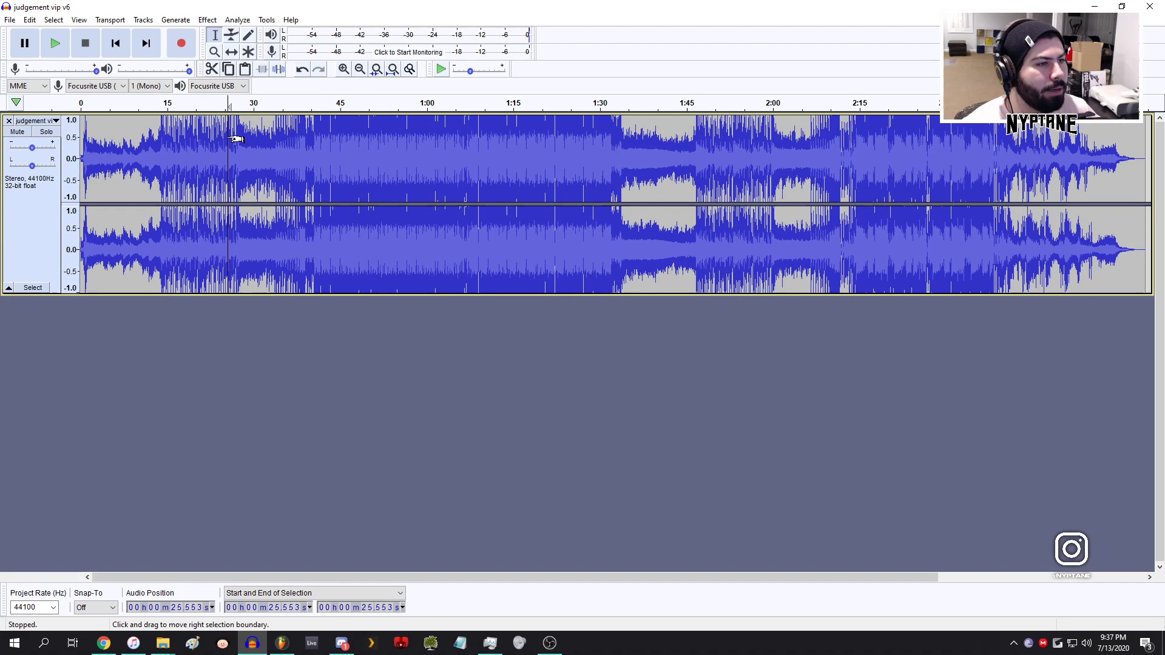
click(127, 149)
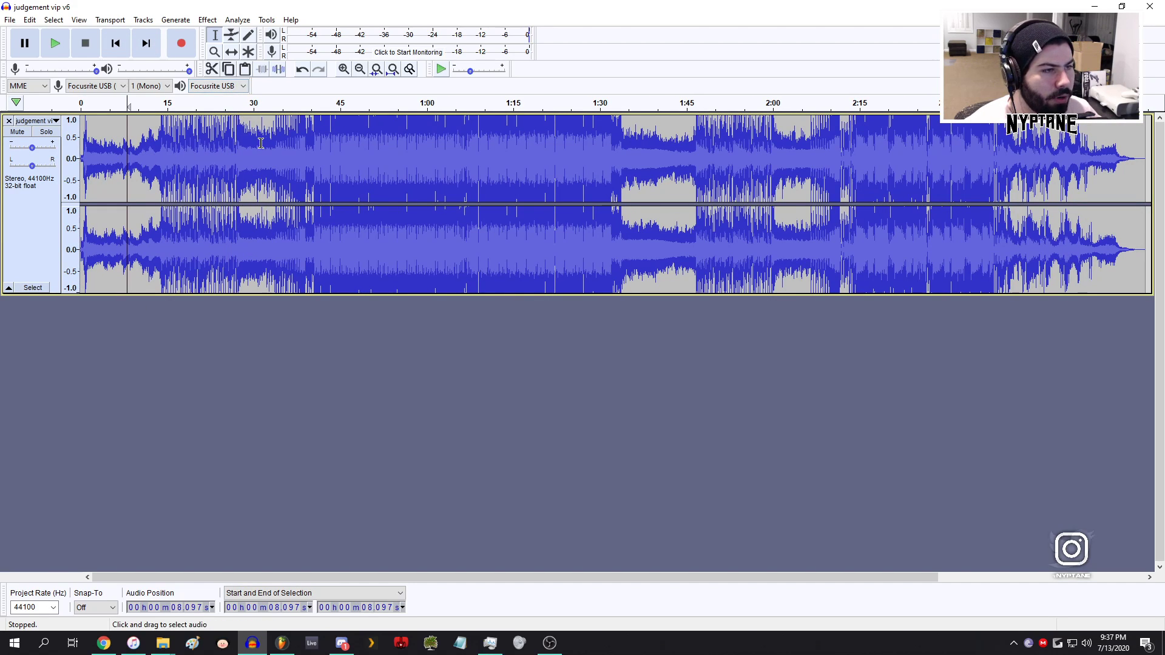
click(162, 148)
click(149, 181)
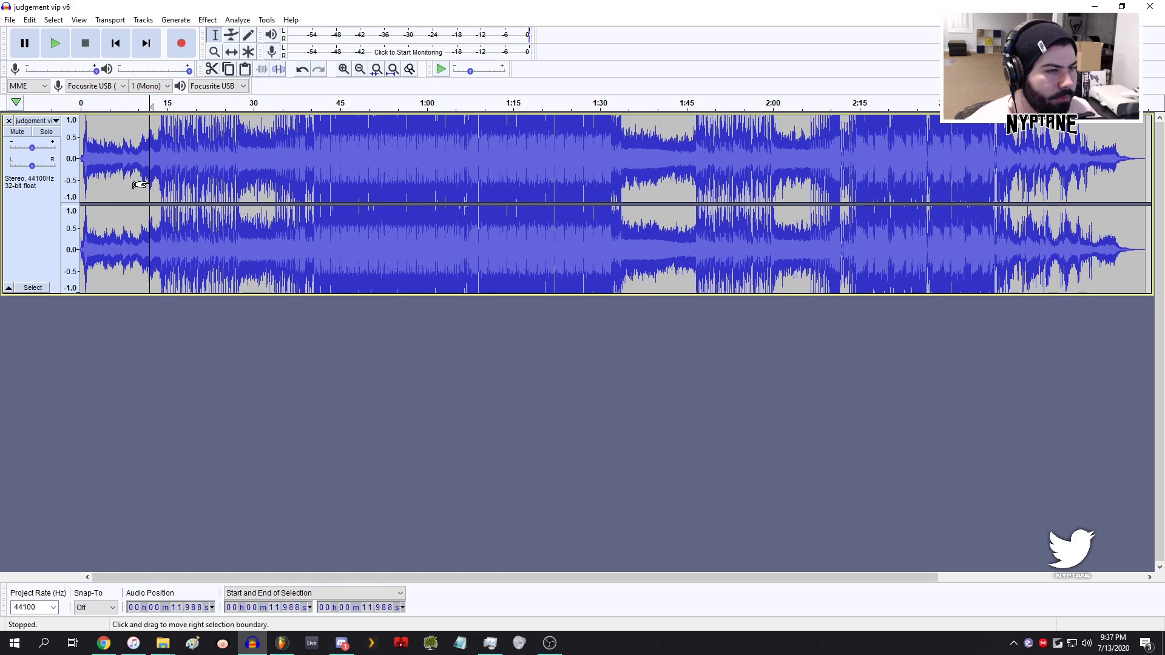
click(159, 188)
key(space)
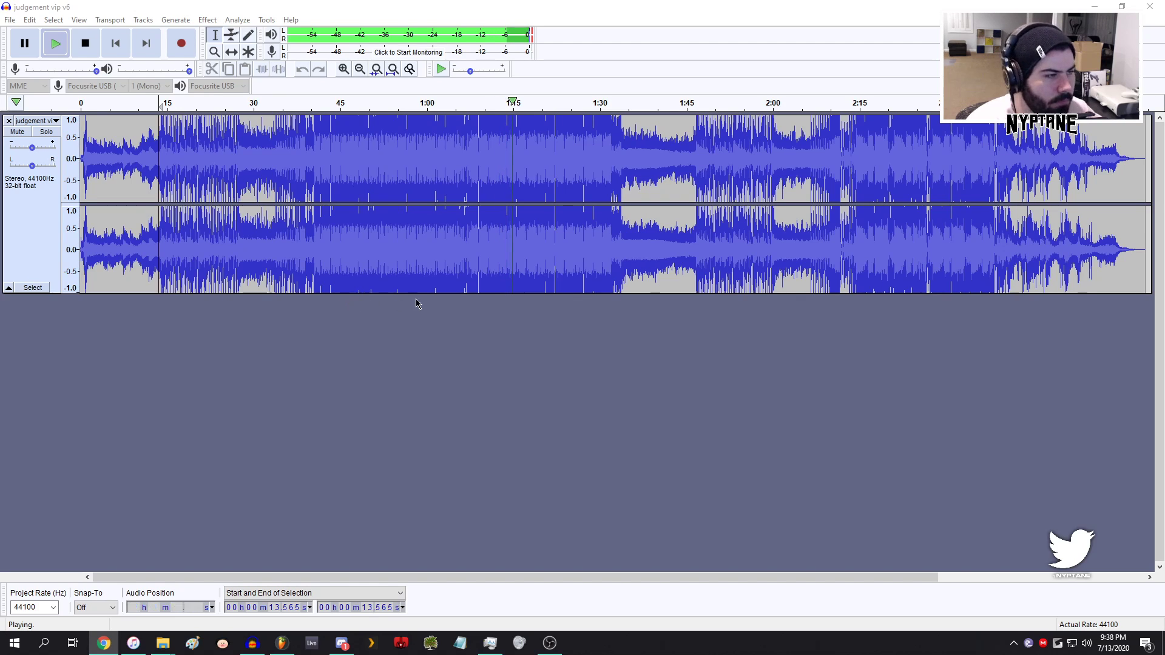
click(387, 317)
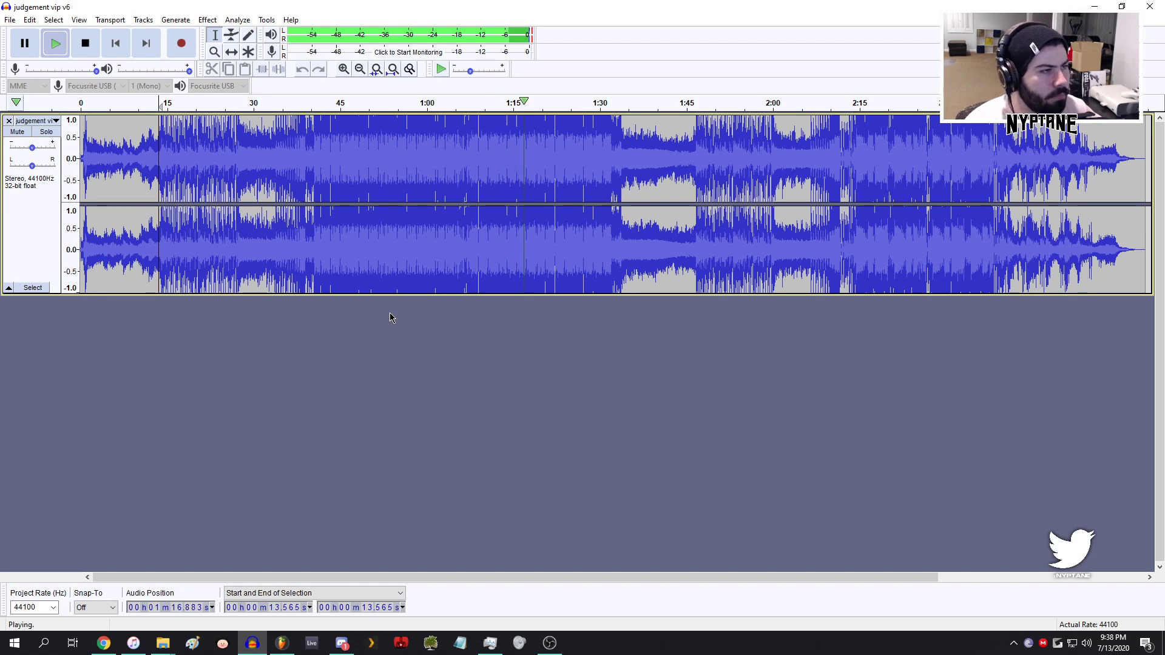
key(space)
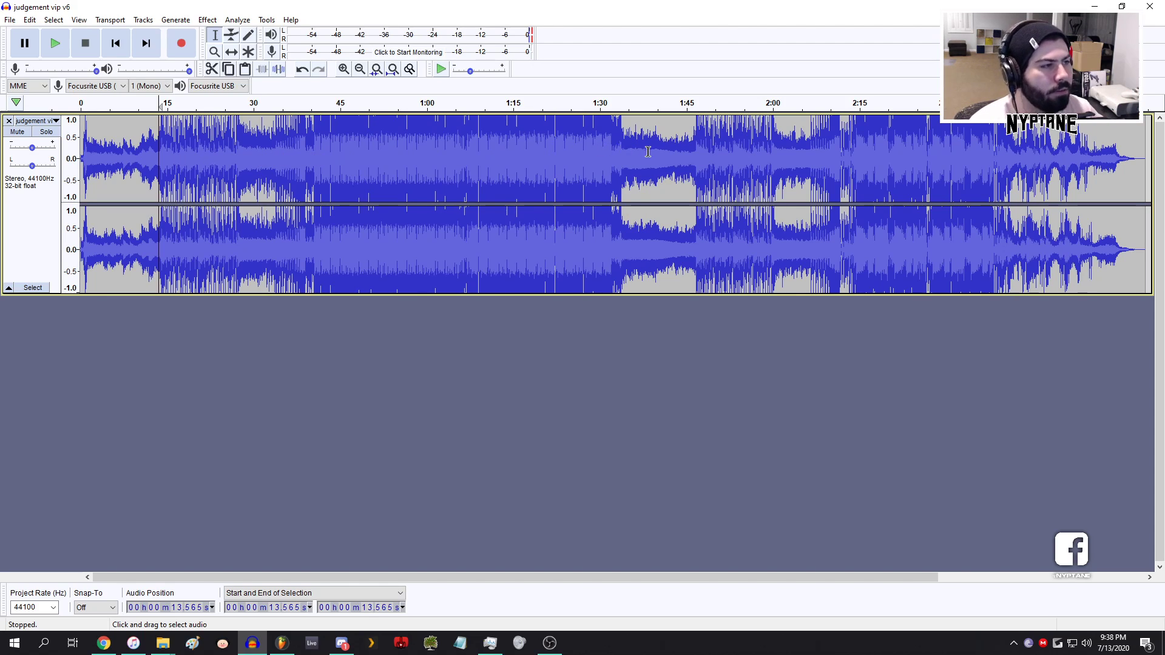
- Mark the first drop's second half from about 1:07 to the breakdown, then replay a moment from 1:12.9
drag(466, 145, 619, 141)
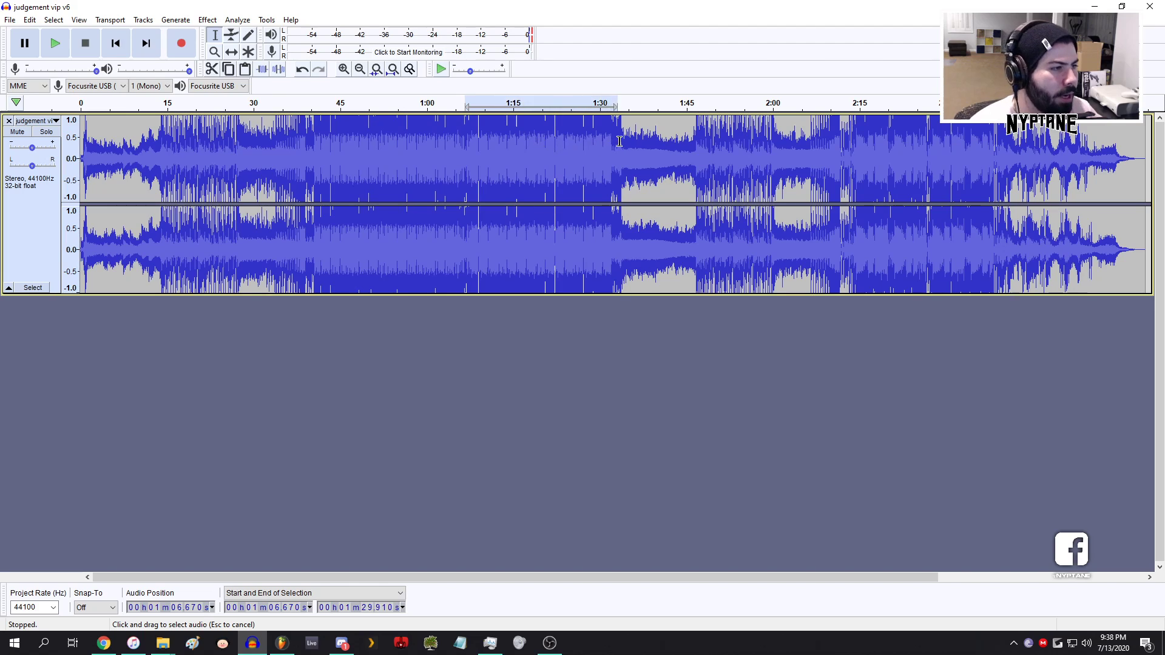
click(485, 138)
click(473, 138)
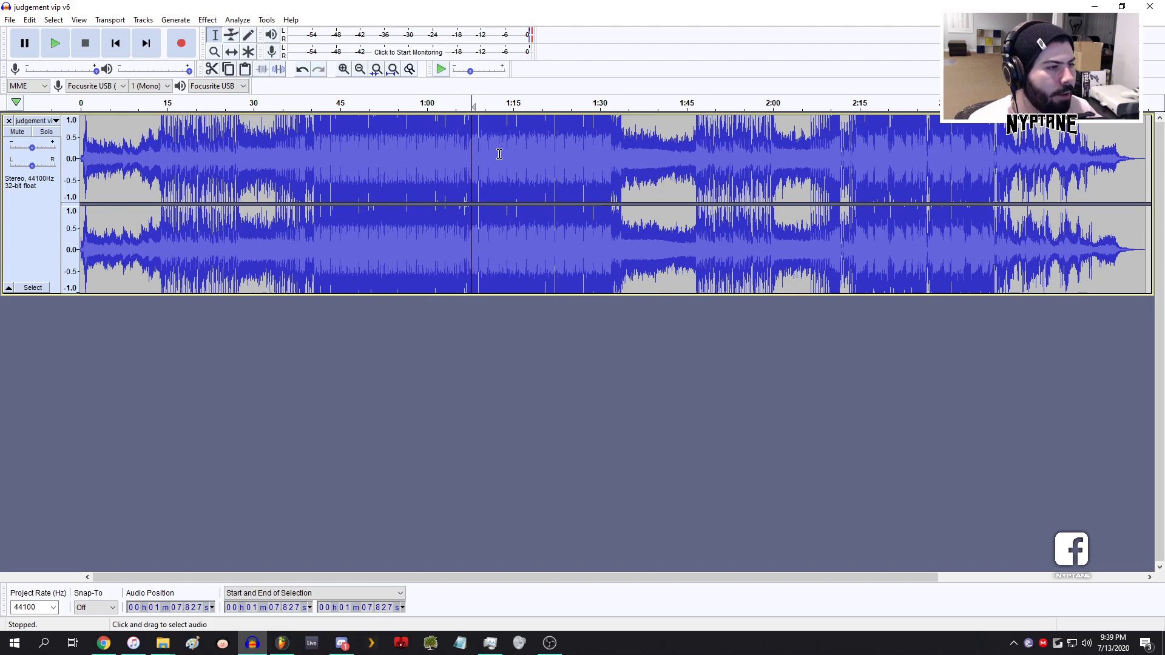
click(477, 146)
click(500, 147)
key(space)
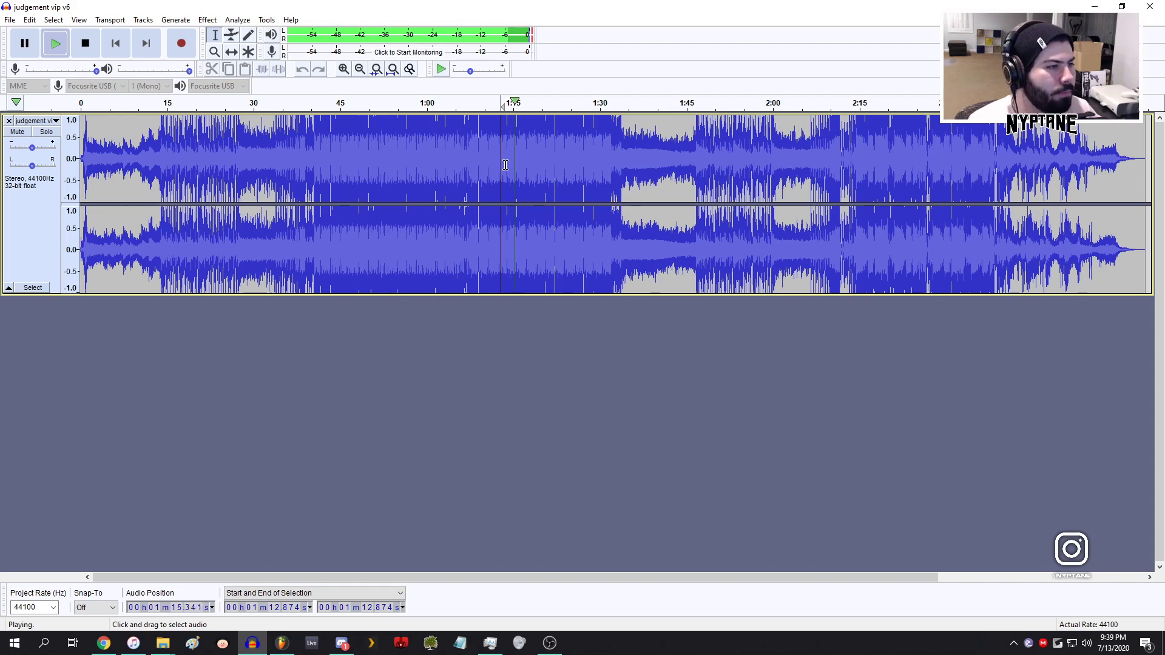
key(space)
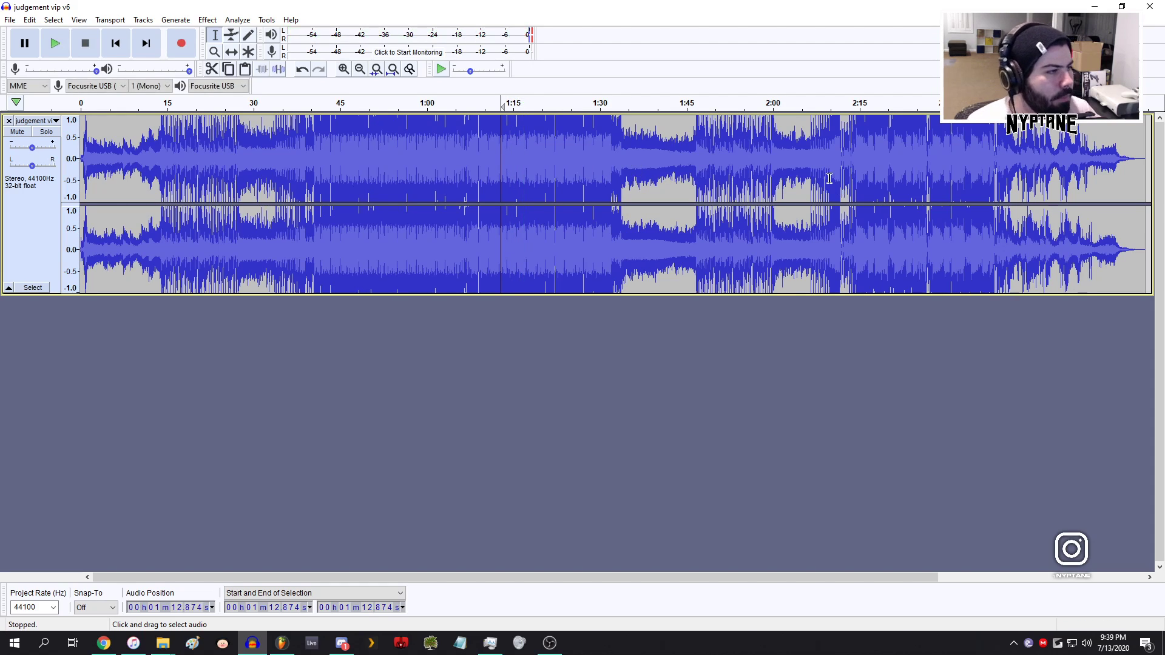
- Play the second drop of judgement vip v6 from about 2:10.6, then stop playback
click(712, 151)
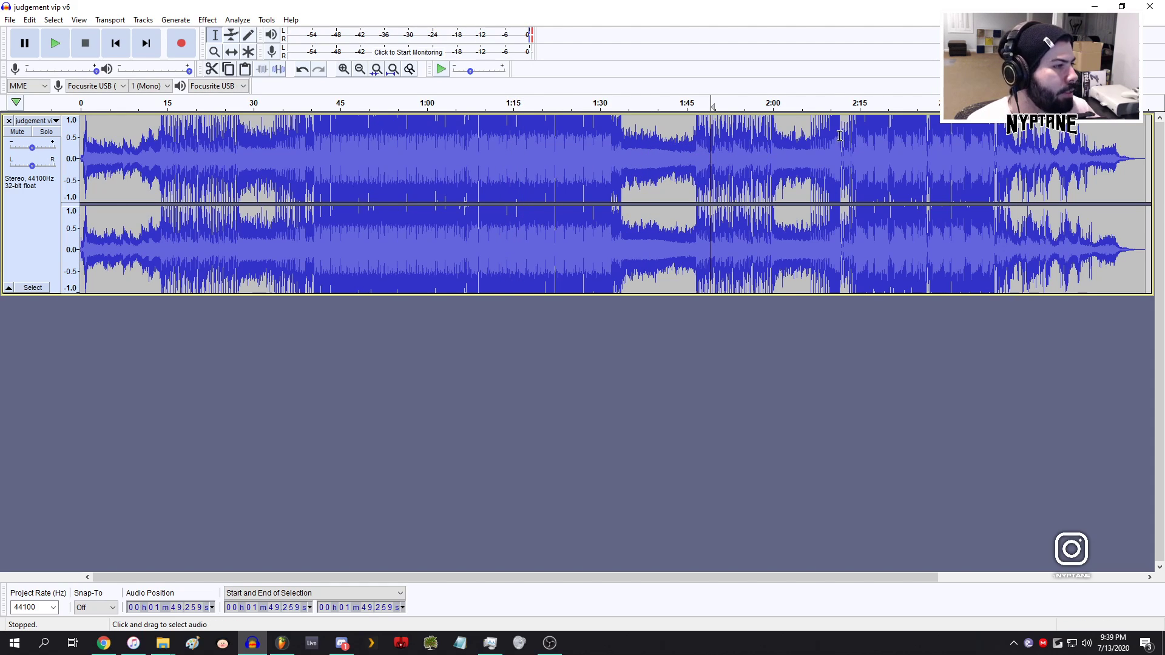
click(830, 156)
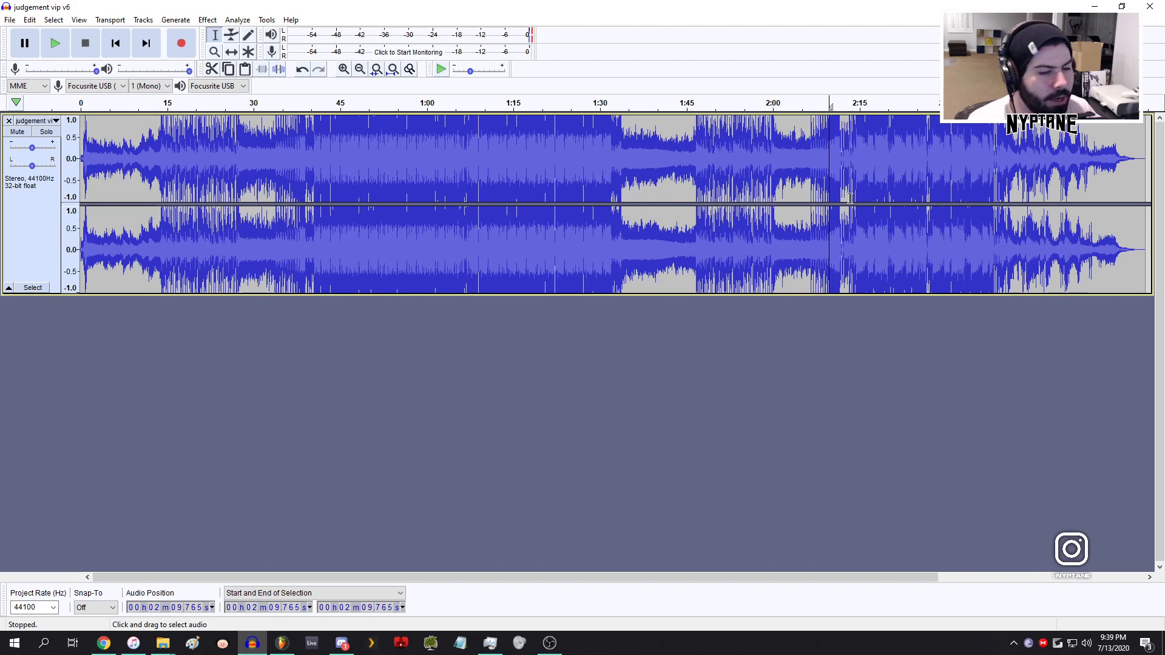
click(836, 146)
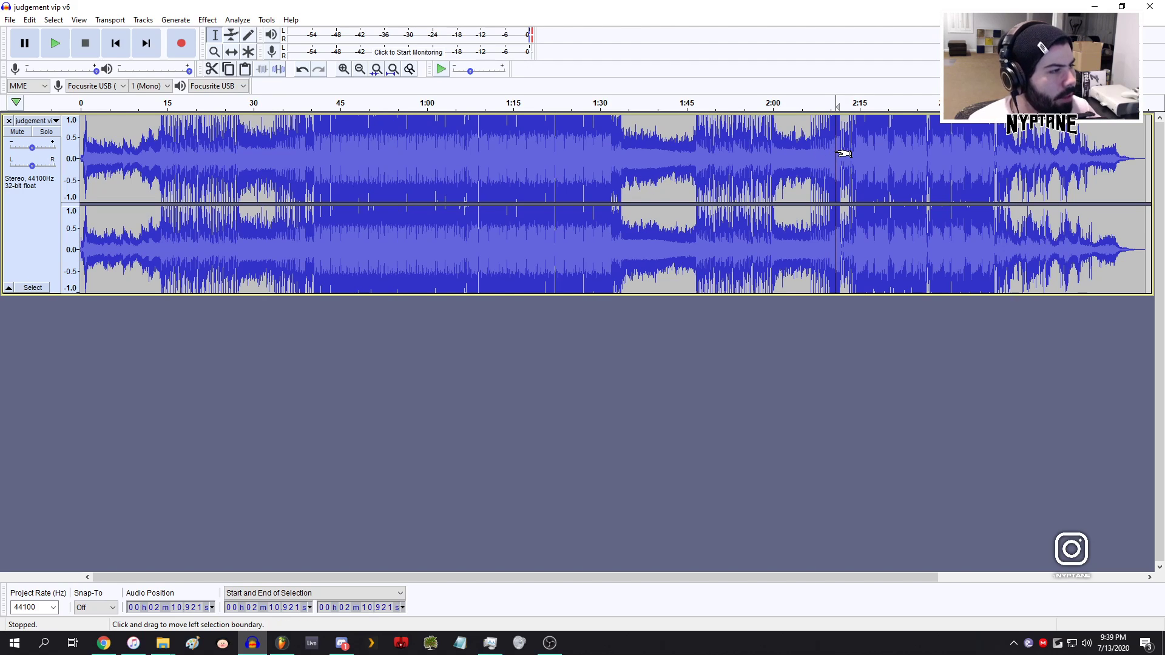
key(ctrl+a)
click(834, 152)
key(space)
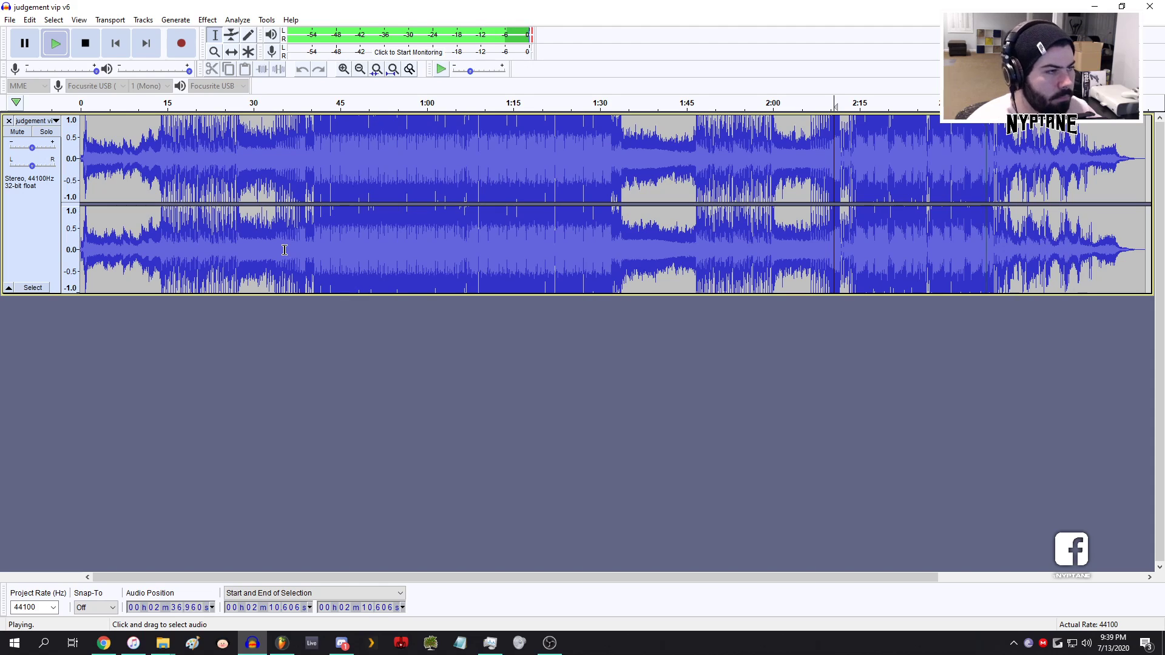
click(85, 48)
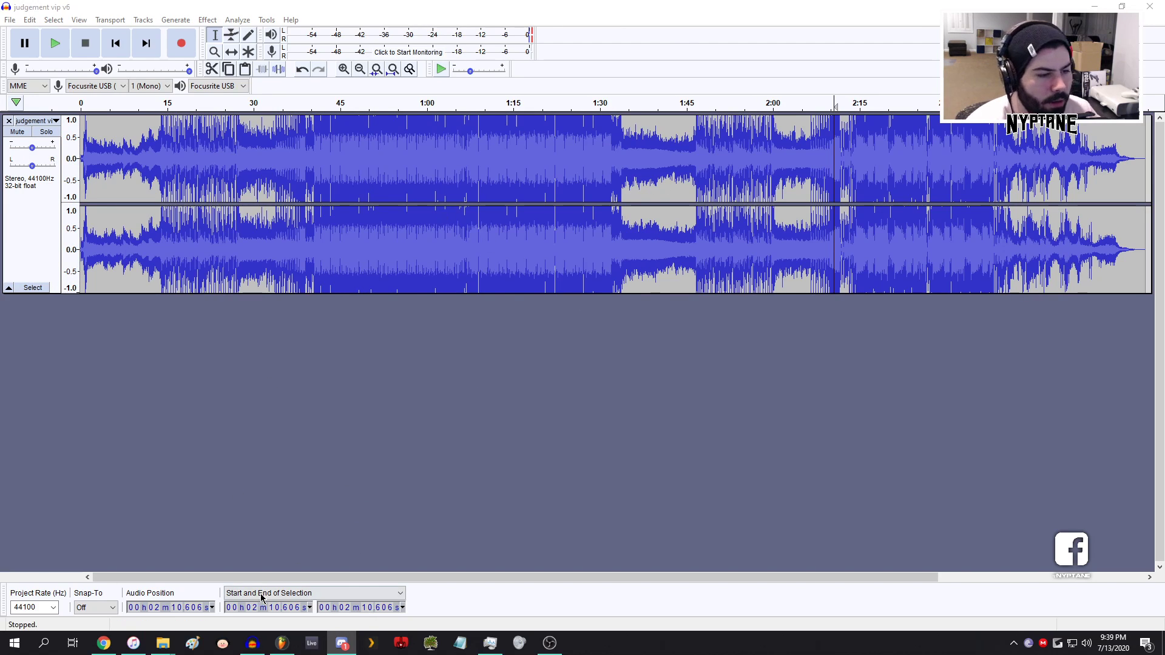
- Switch to FL Studio and play the Platinum_2 arrangement from about 1:15, then stop
click(281, 643)
drag(606, 80, 1144, 83)
click(416, 438)
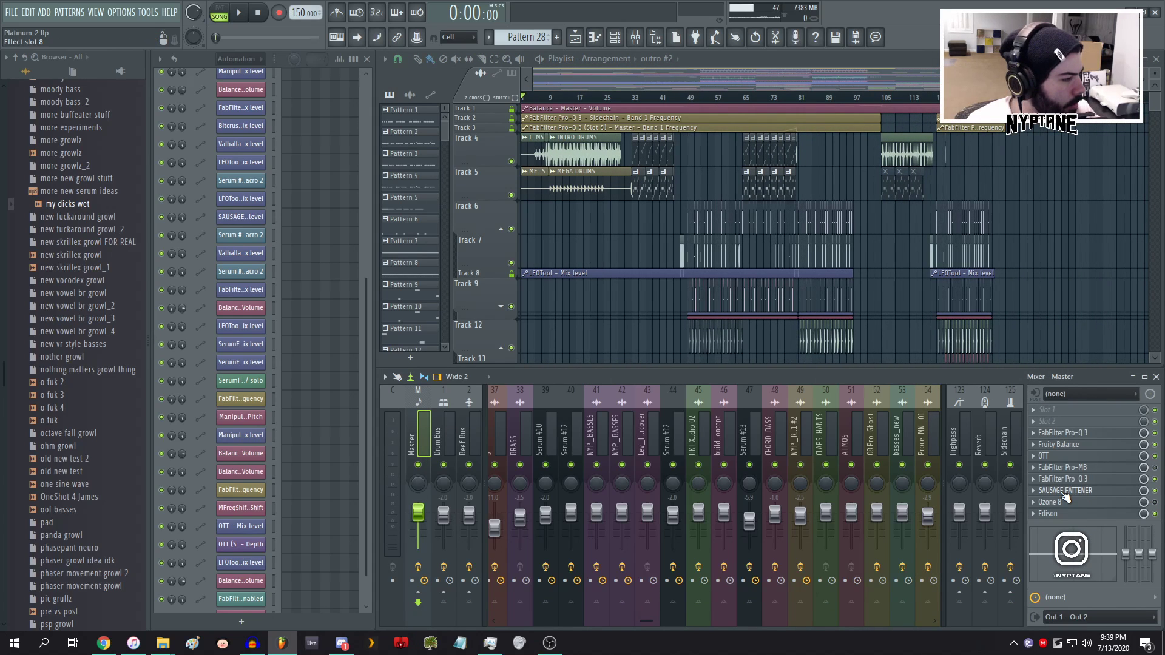
click(683, 94)
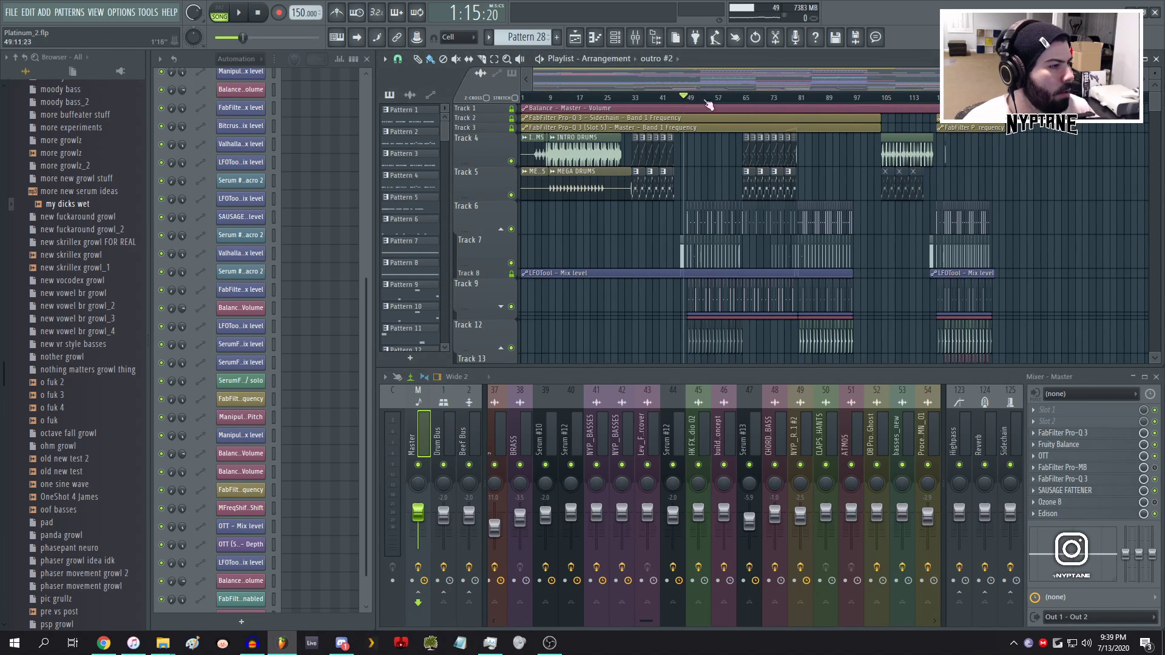
key(space)
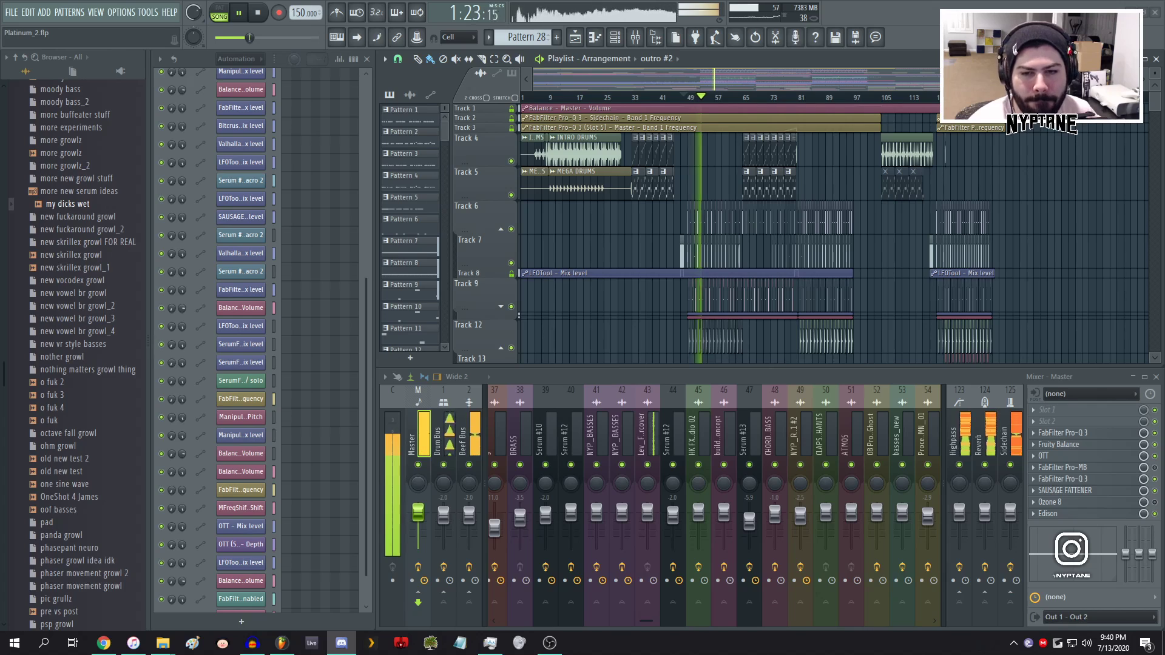
click(266, 16)
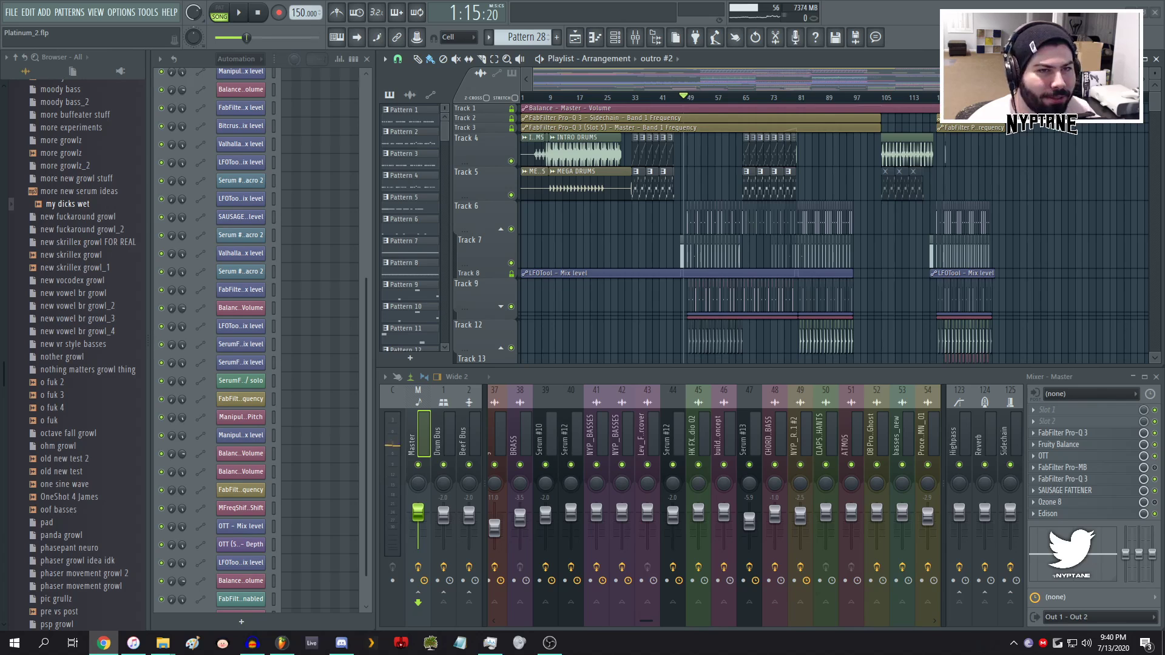
- View the picture image0.jpg in Chrome, then return to the FL Studio project
drag(0, 73, 798, 0)
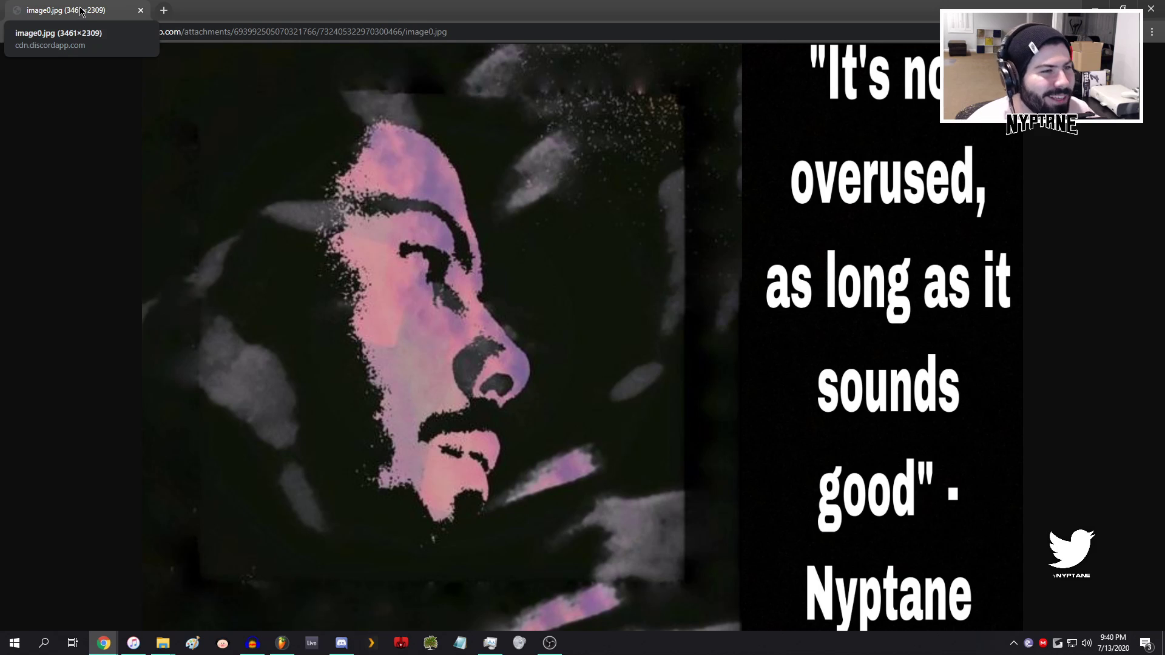
drag(80, 10, 0, 12)
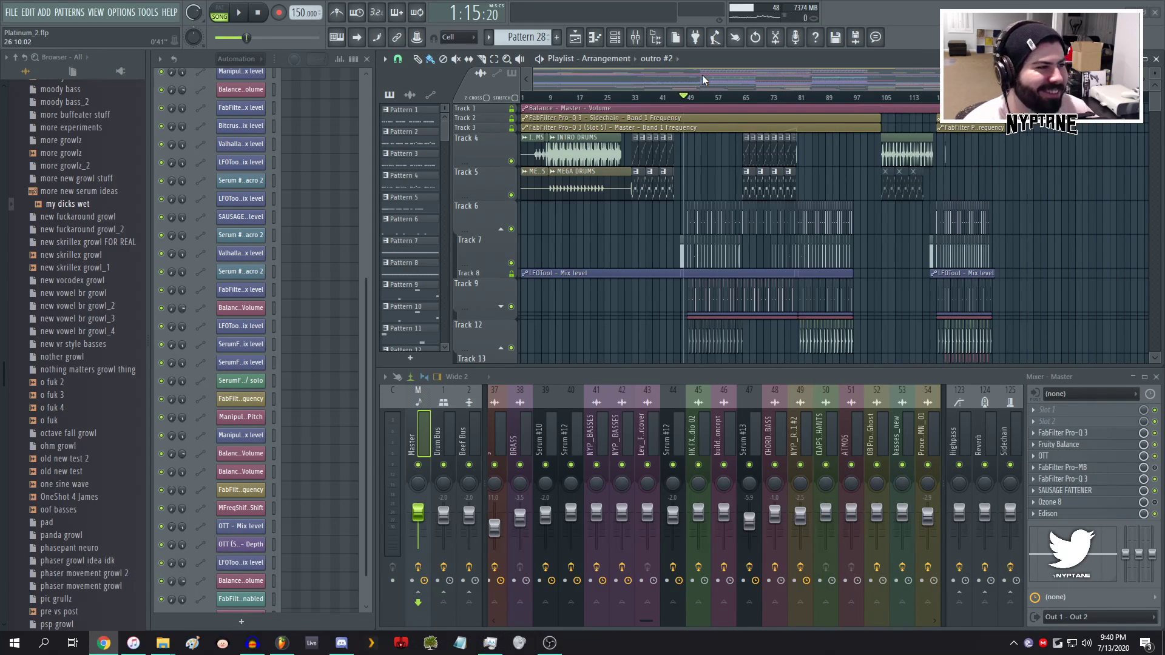
- Play the first drop again from about 1:15 while examining the arrangement's drum and melody tracks, then stop
key(space)
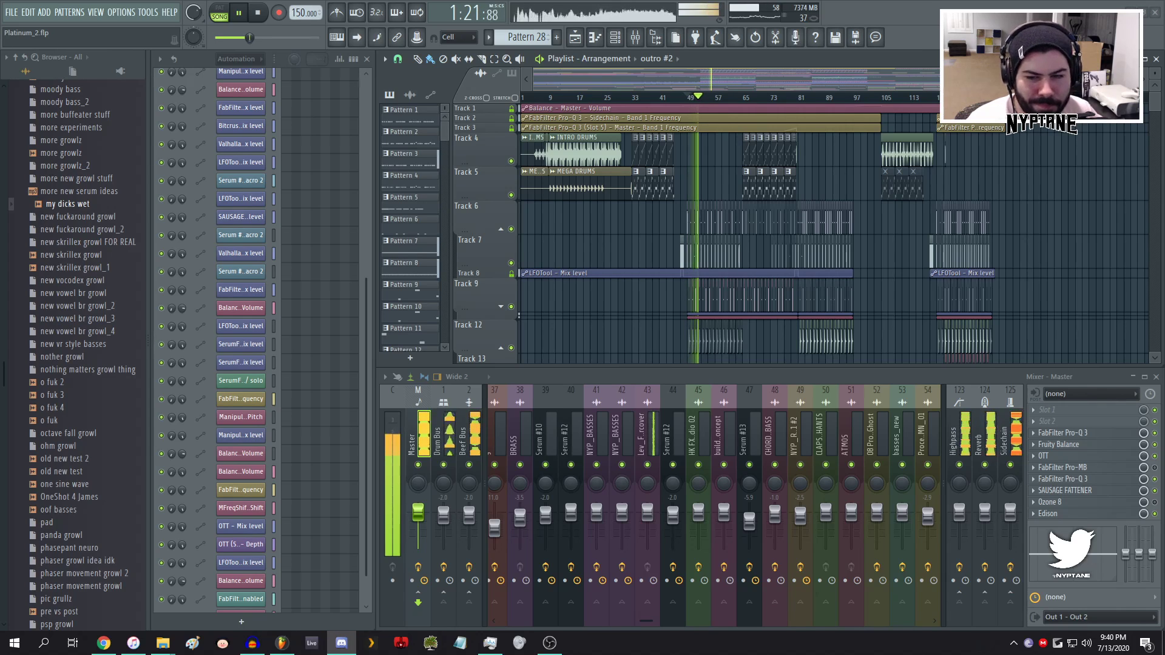
scroll(692, 255, down, 4)
scroll(655, 244, up, 5)
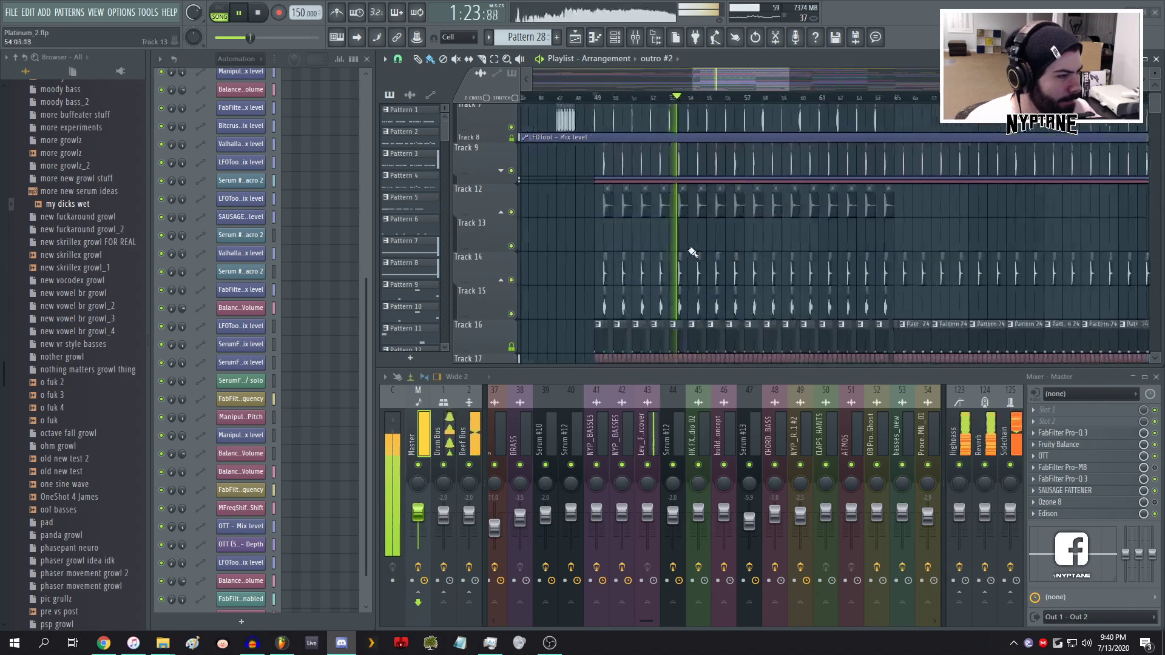
scroll(657, 242, down, 4)
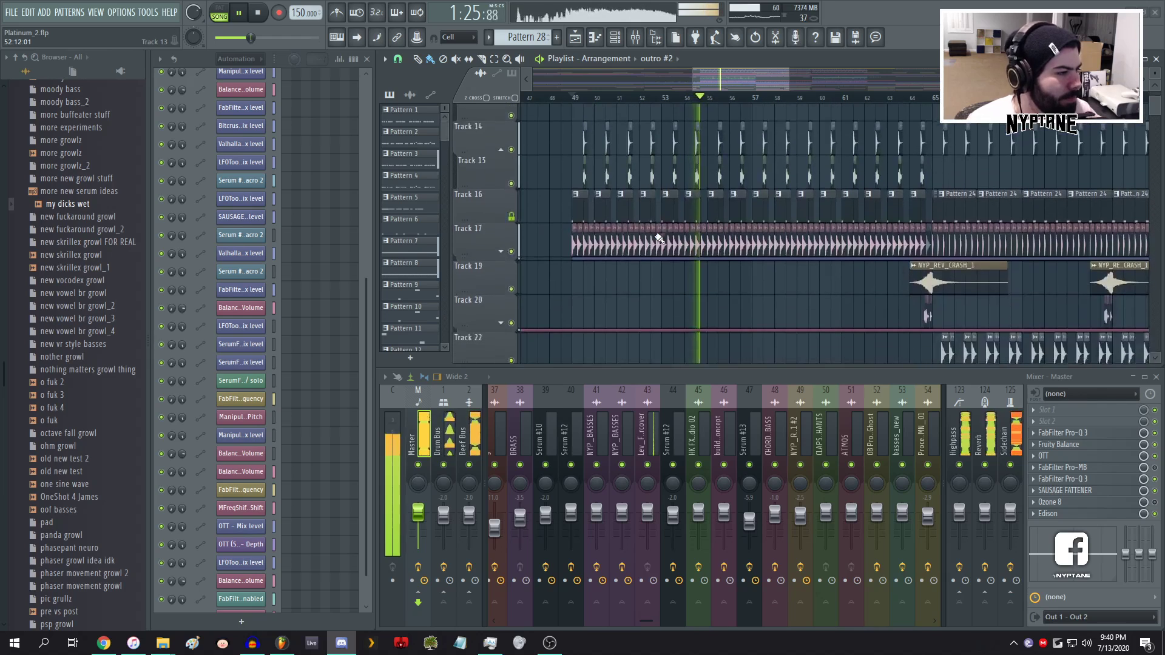
scroll(659, 239, down, 4)
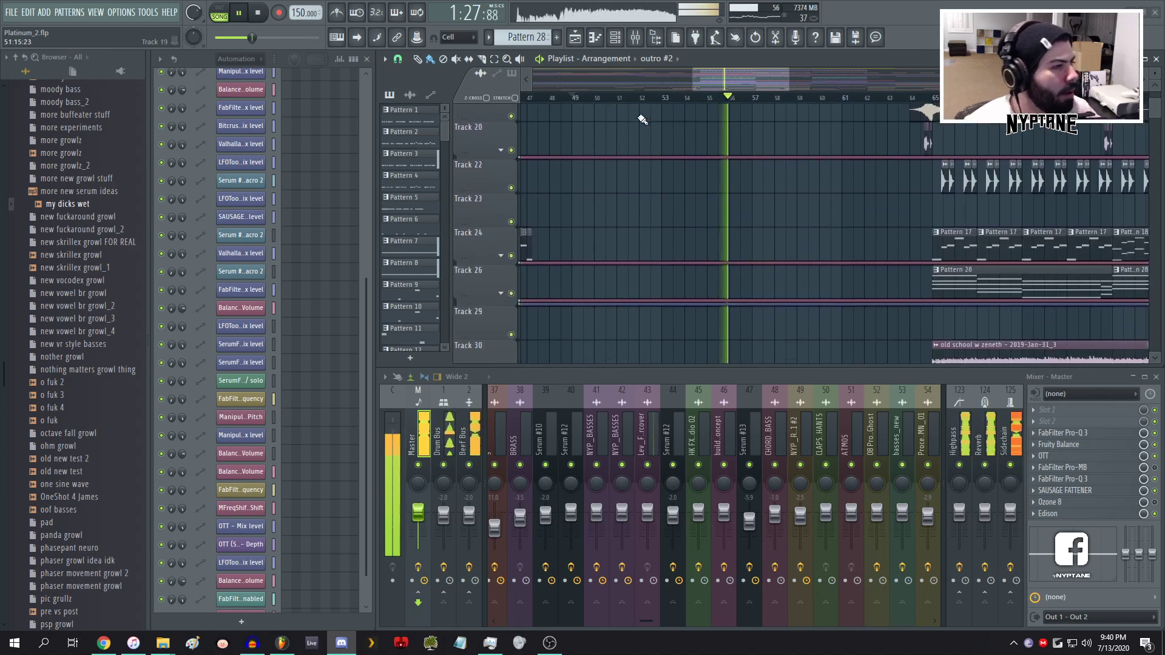
key(space)
scroll(666, 161, down, 5)
scroll(668, 173, up, 8)
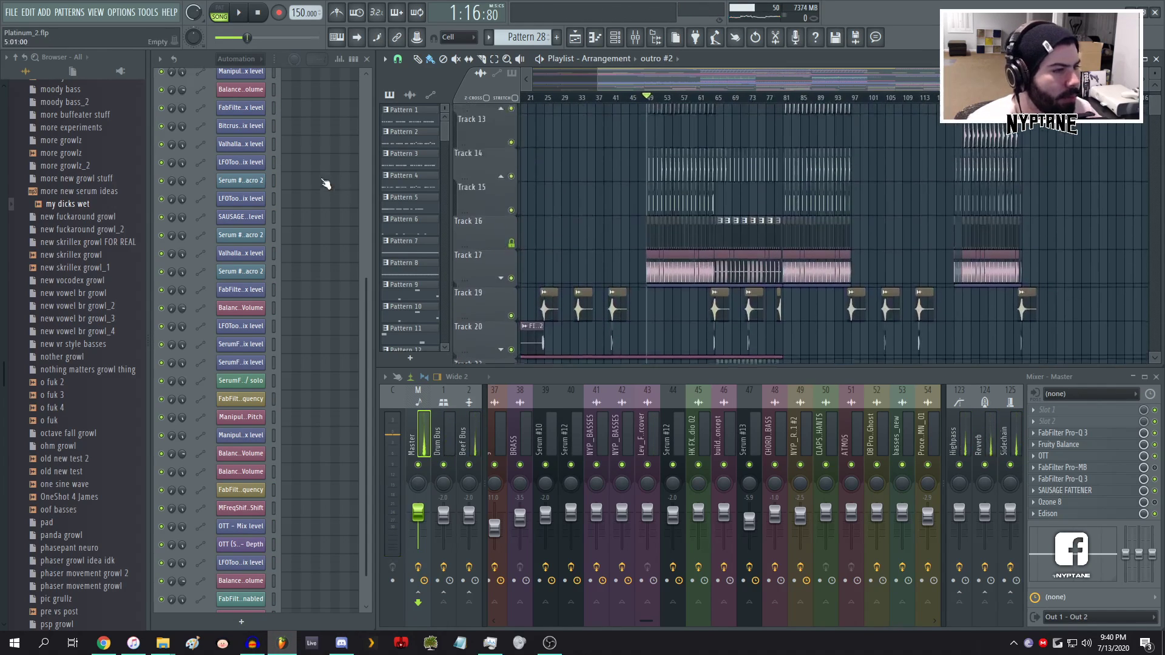
scroll(669, 178, up, 3)
scroll(706, 176, down, 2)
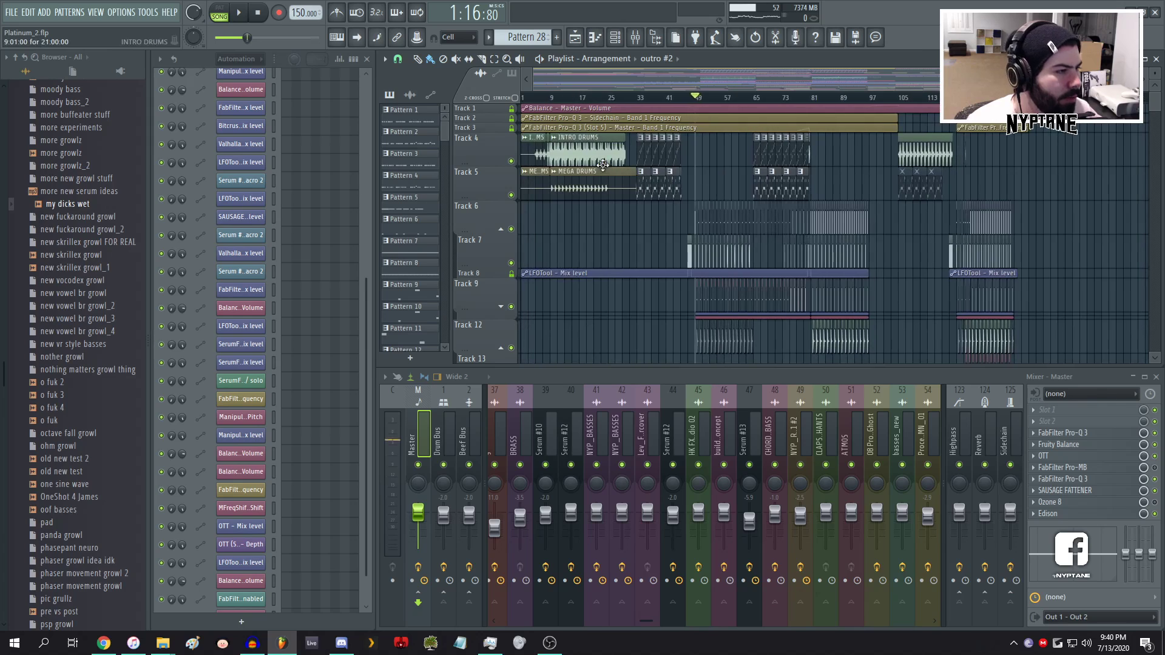
scroll(585, 162, down, 5)
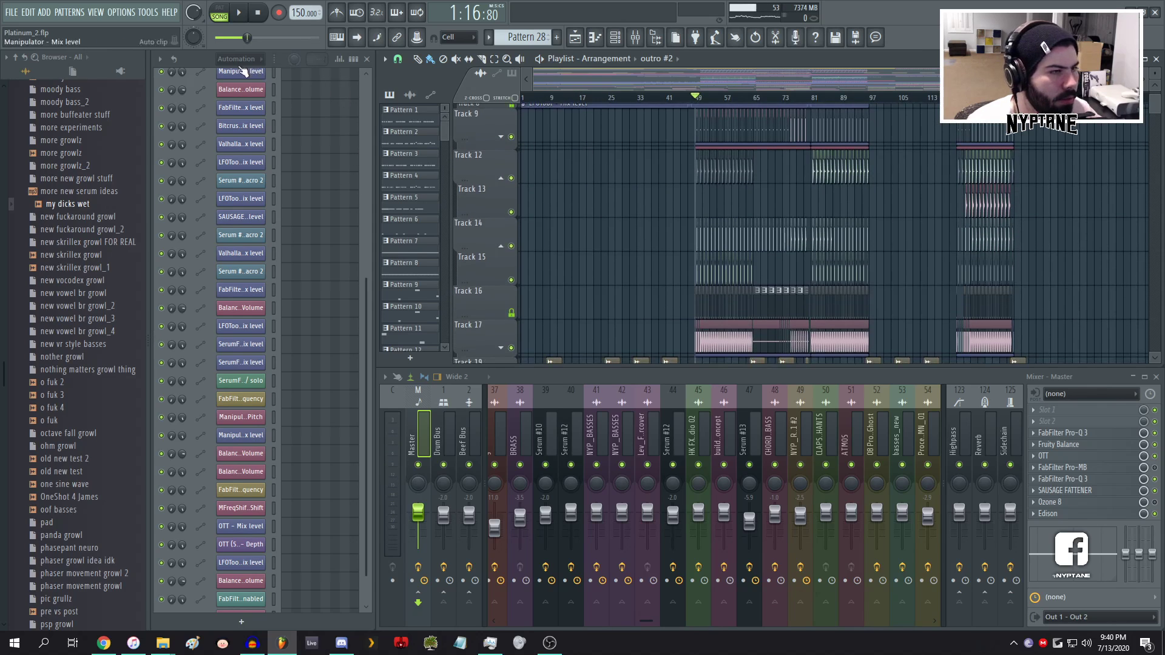
- Filter the channel rack to Unsorted and collapse the Sound Design Experiments folder in the file browser
click(237, 59)
click(232, 111)
mouse_move(162, 643)
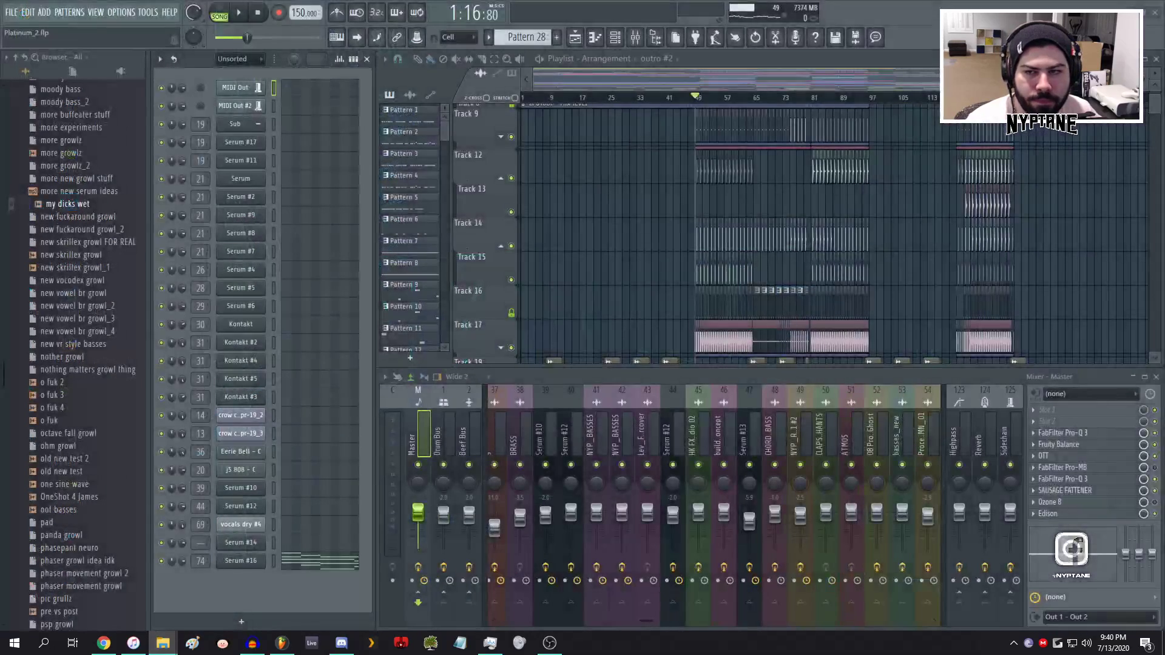
scroll(49, 284, up, 20)
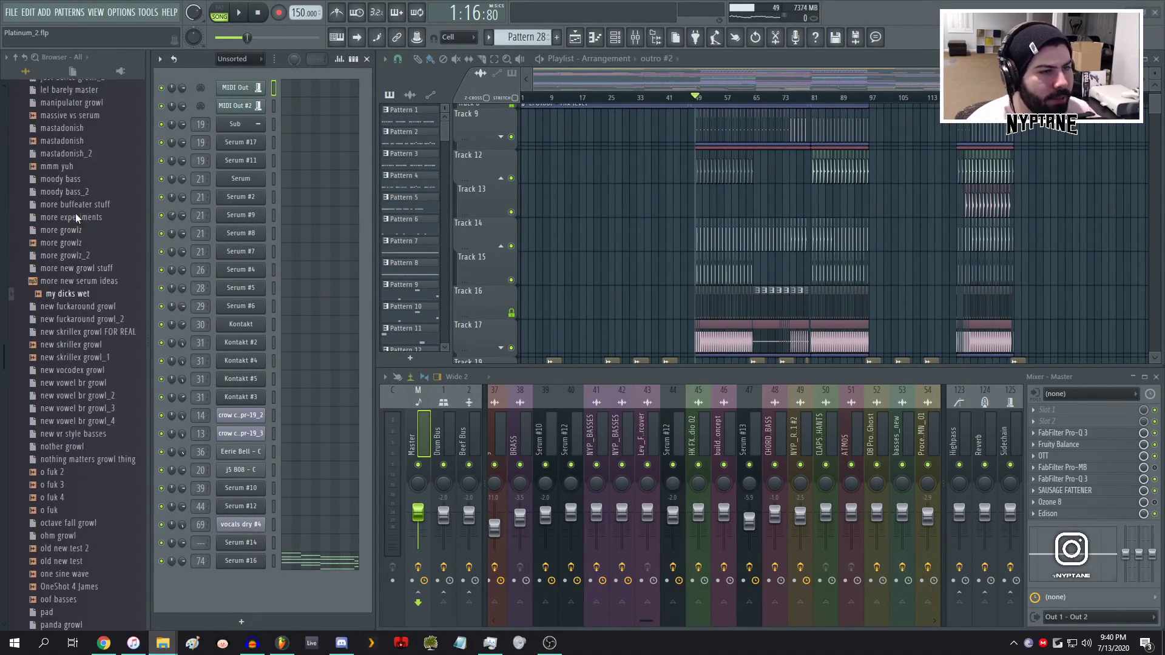
scroll(48, 284, up, 5)
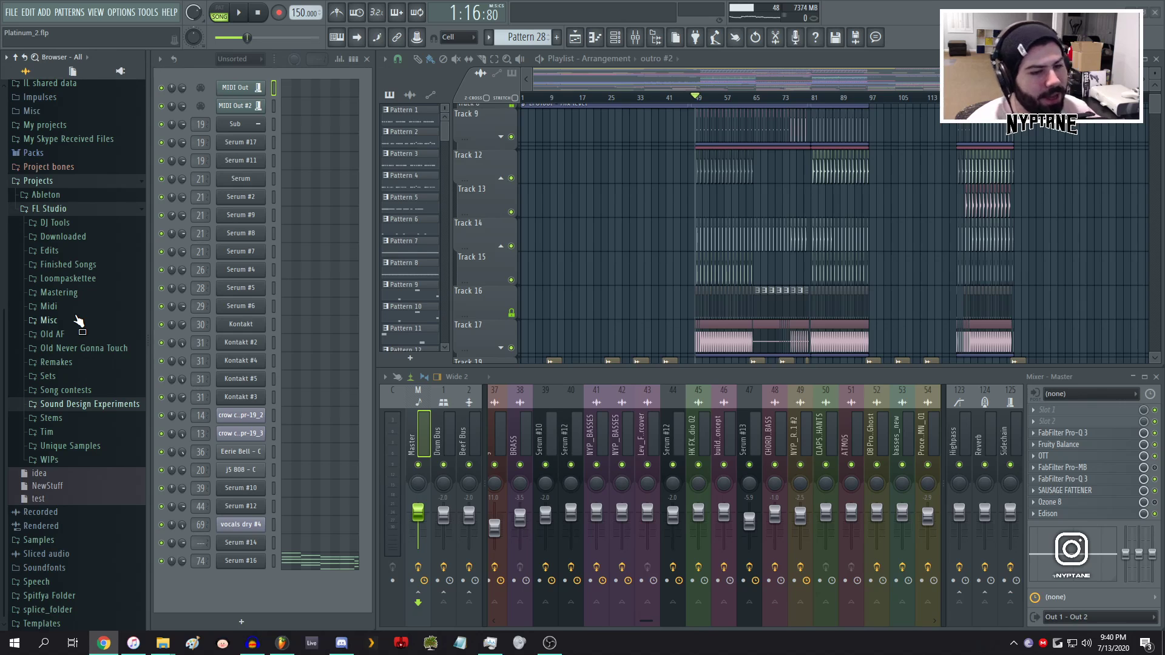
- Examine the arrangement of the first drop between bars 49 and 97, from the percussion tracks down to Track 35
scroll(756, 245, up, 3)
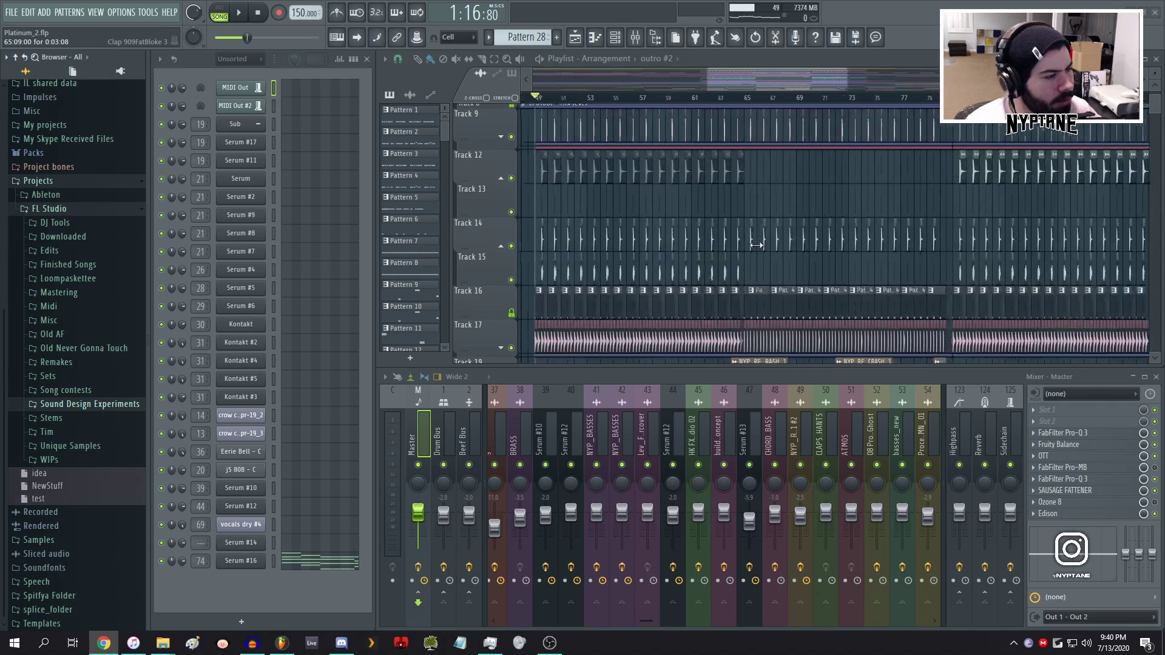
scroll(731, 243, down, 3)
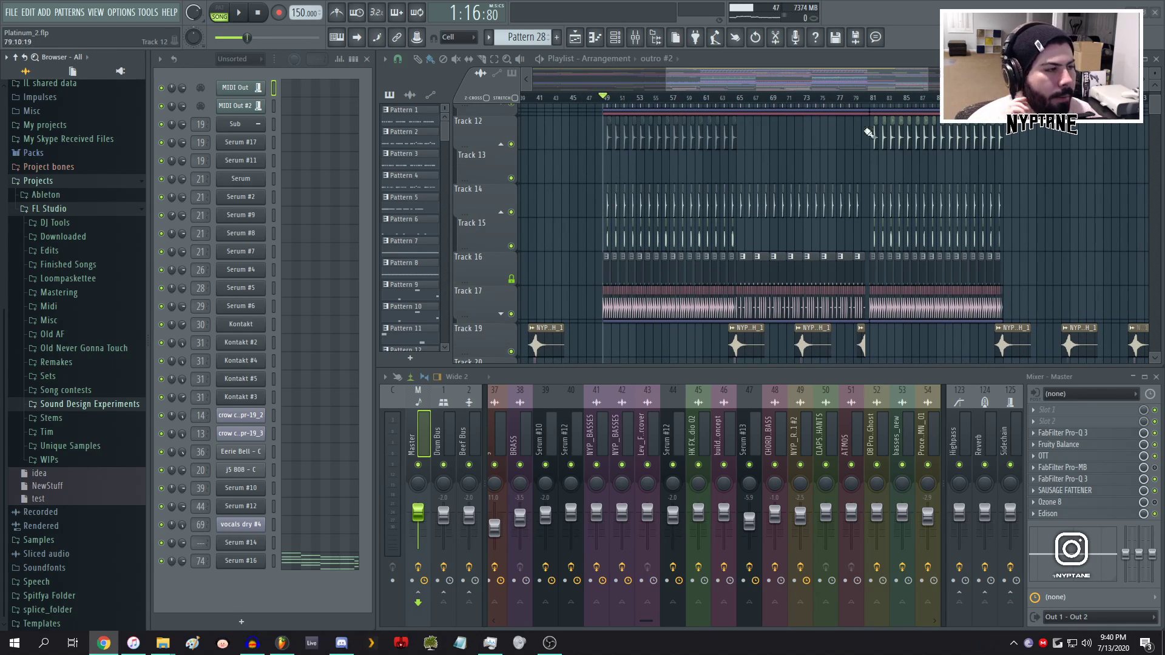
drag(862, 79, 898, 79)
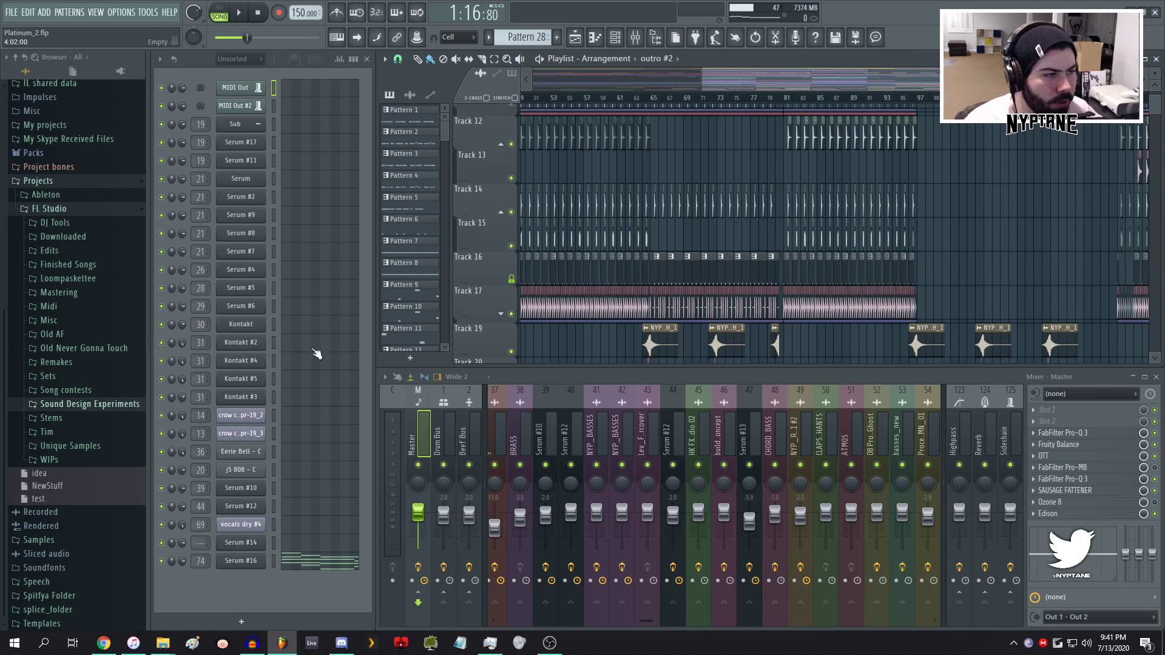
scroll(799, 180, down, 3)
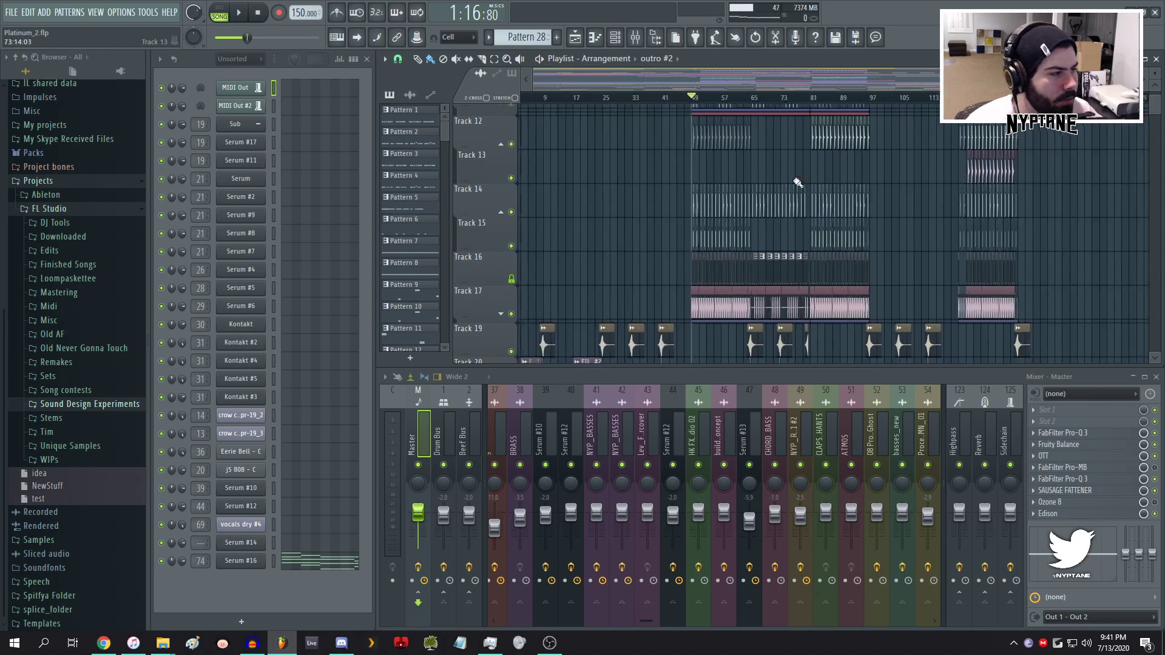
scroll(1004, 220, up, 2)
scroll(971, 219, down, 2)
scroll(921, 241, down, 5)
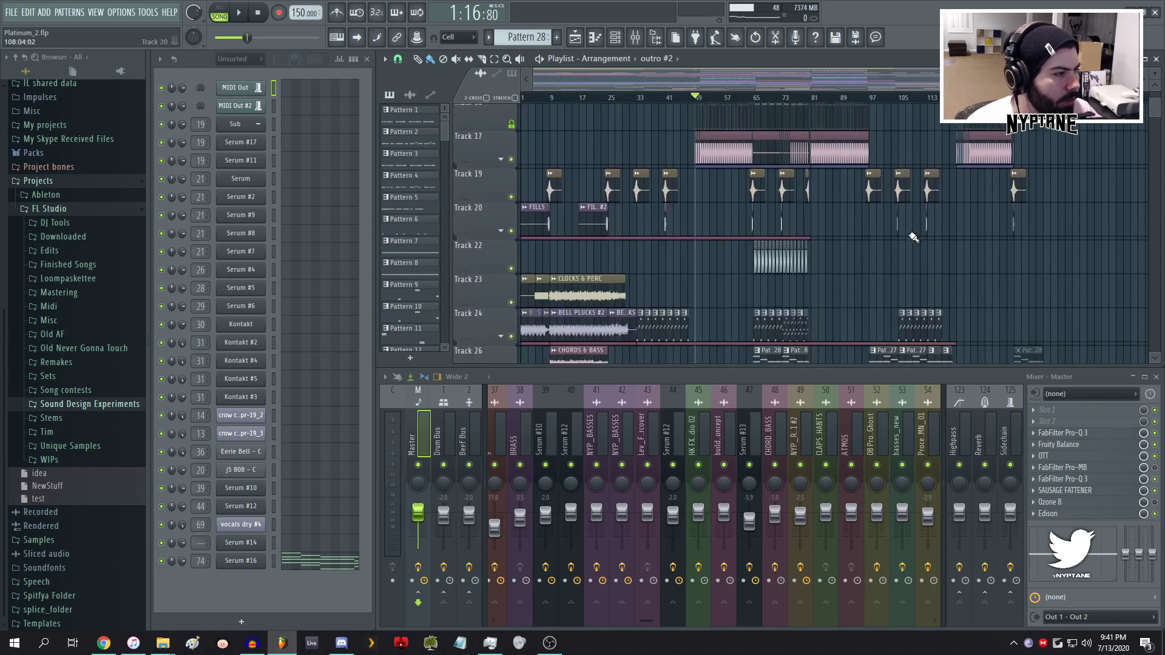
scroll(898, 237, up, 2)
scroll(711, 236, up, 3)
scroll(693, 259, down, 3)
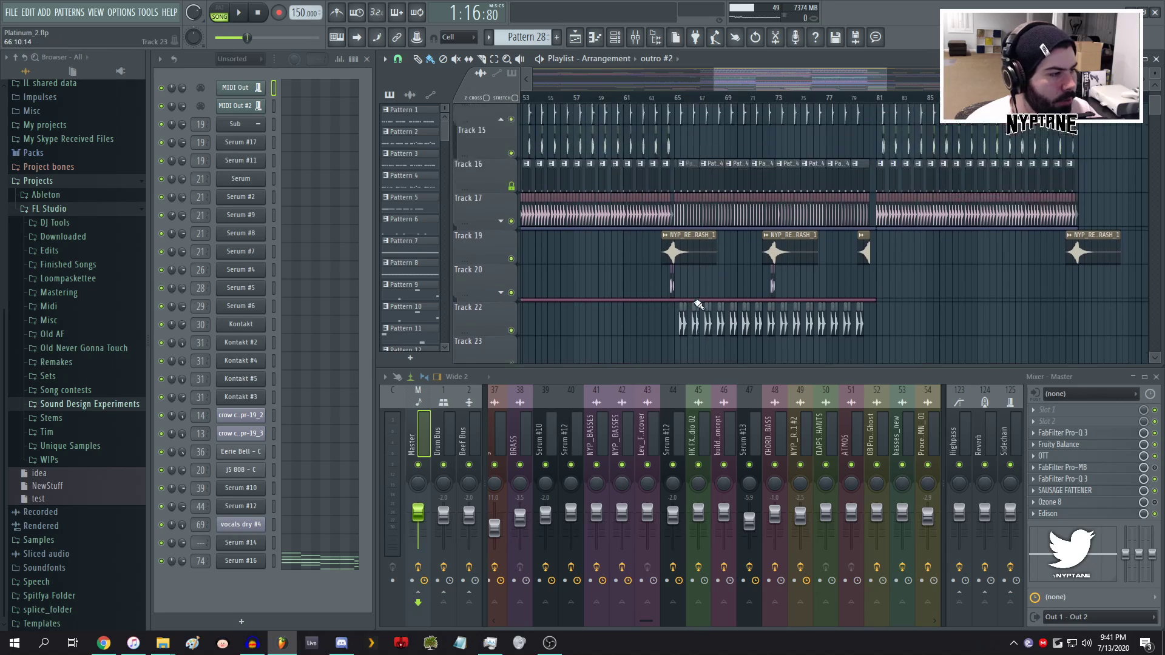
scroll(693, 258, up, 2)
scroll(643, 191, down, 2)
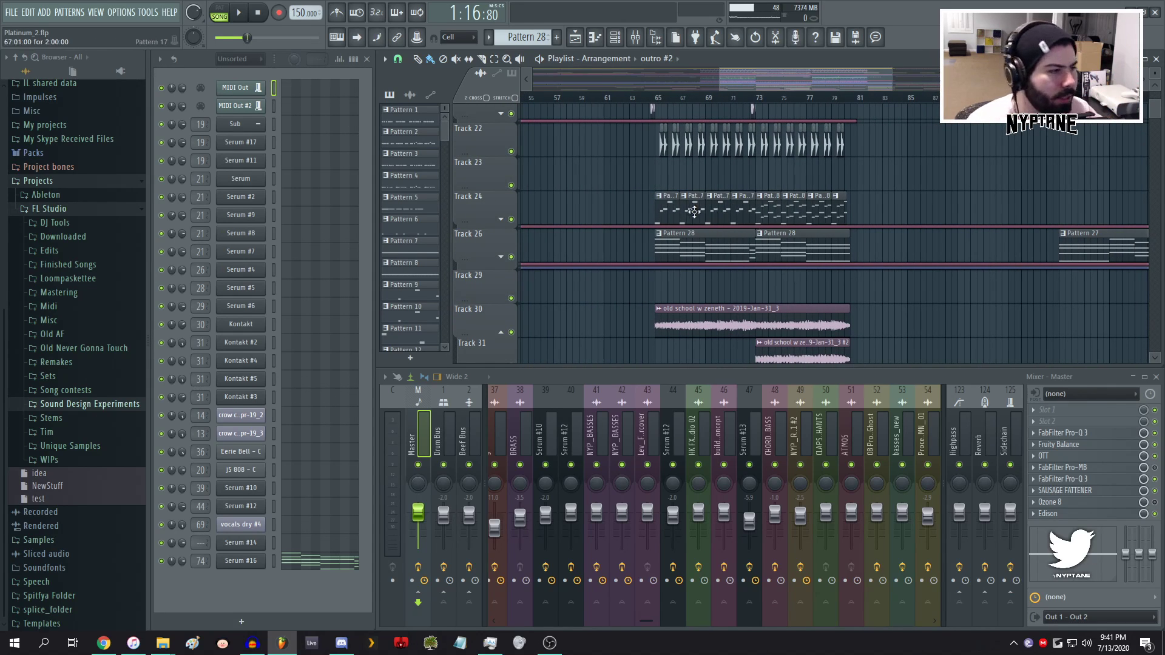
scroll(791, 211, down, 4)
scroll(722, 238, up, 4)
scroll(783, 259, up, 4)
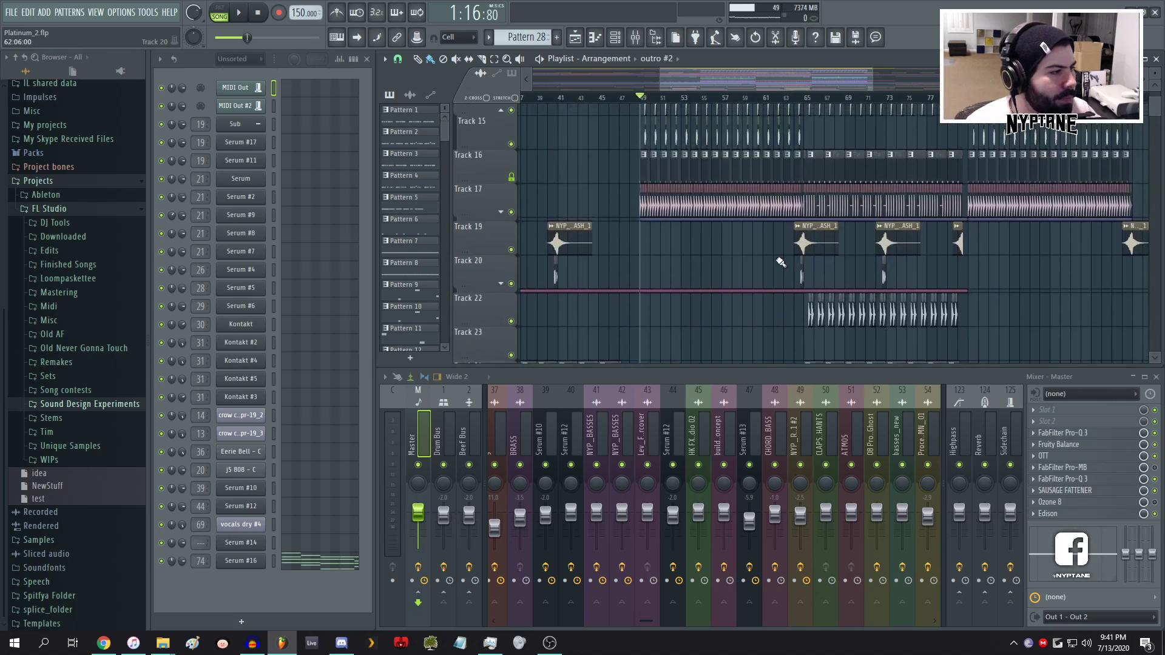
scroll(781, 261, up, 3)
scroll(679, 247, down, 11)
scroll(668, 249, up, 8)
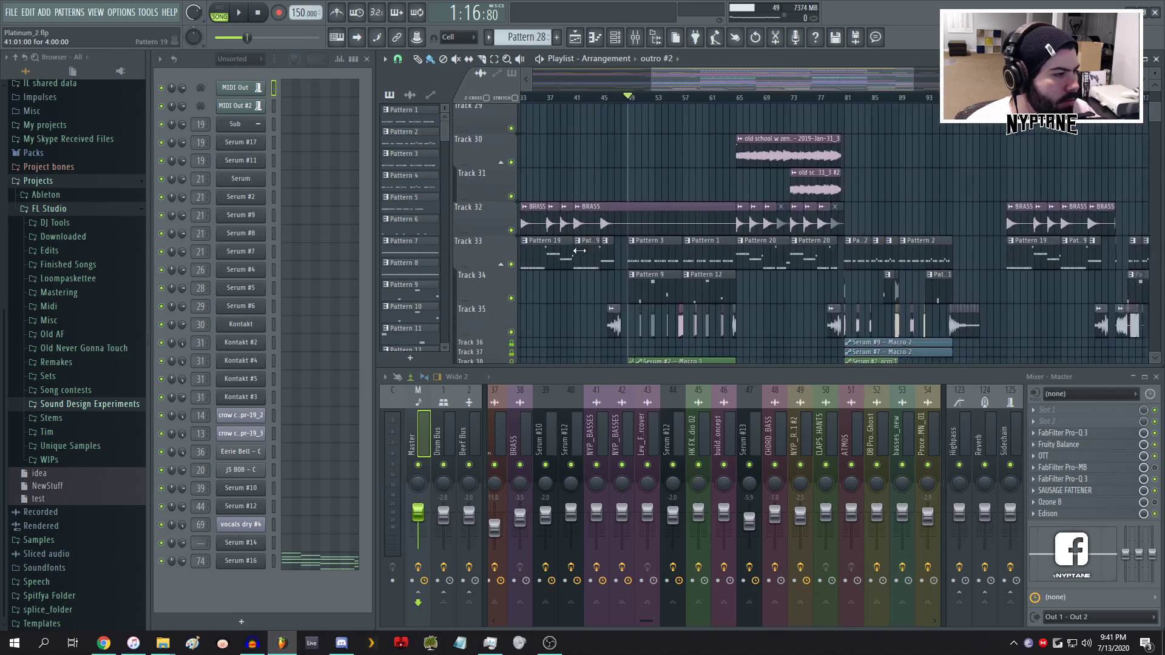
- Audition the short bass fills on Track 35 from about 1:19, 1:22 and 1:26 in the first drop
click(652, 99)
key(space)
key(space)
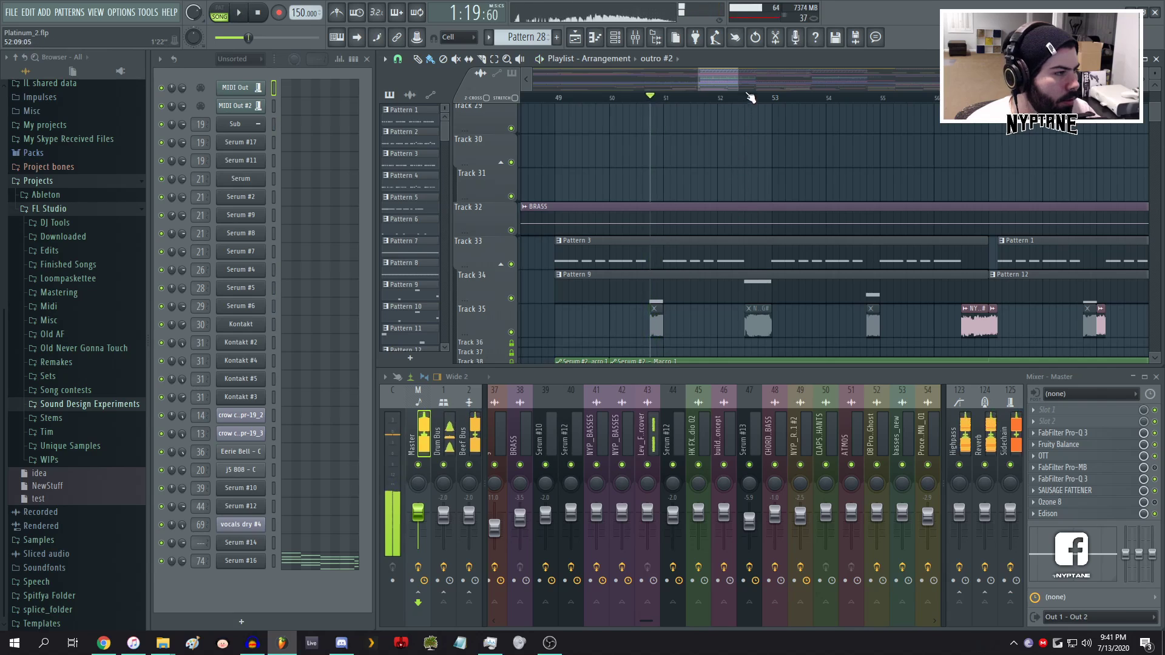
scroll(749, 99, down, 1)
key(space)
click(734, 99)
key(space)
key(space)
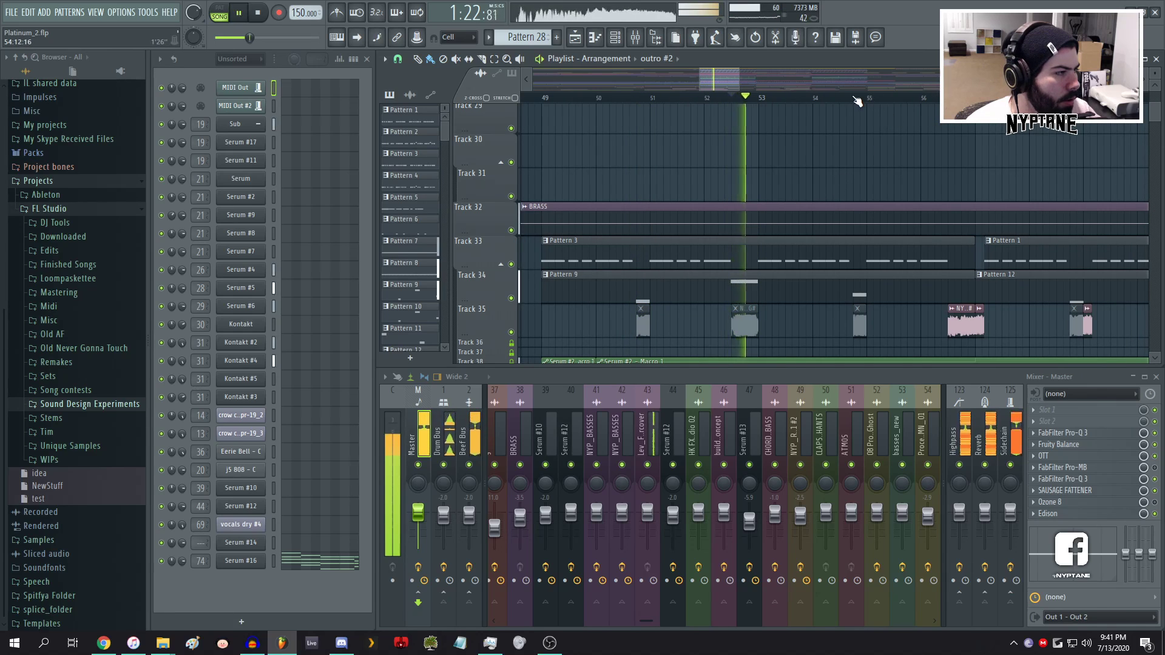
click(868, 98)
key(space)
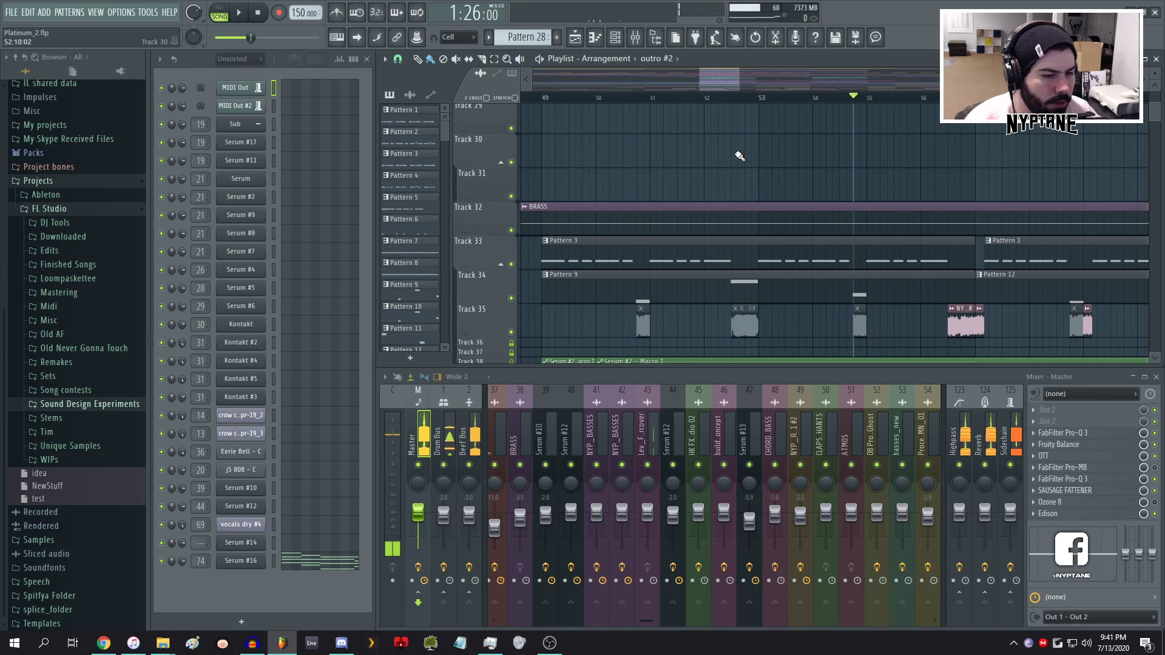
- Collapse the Projects folder in the file browser and expand the Samples folder
drag(735, 79, 841, 83)
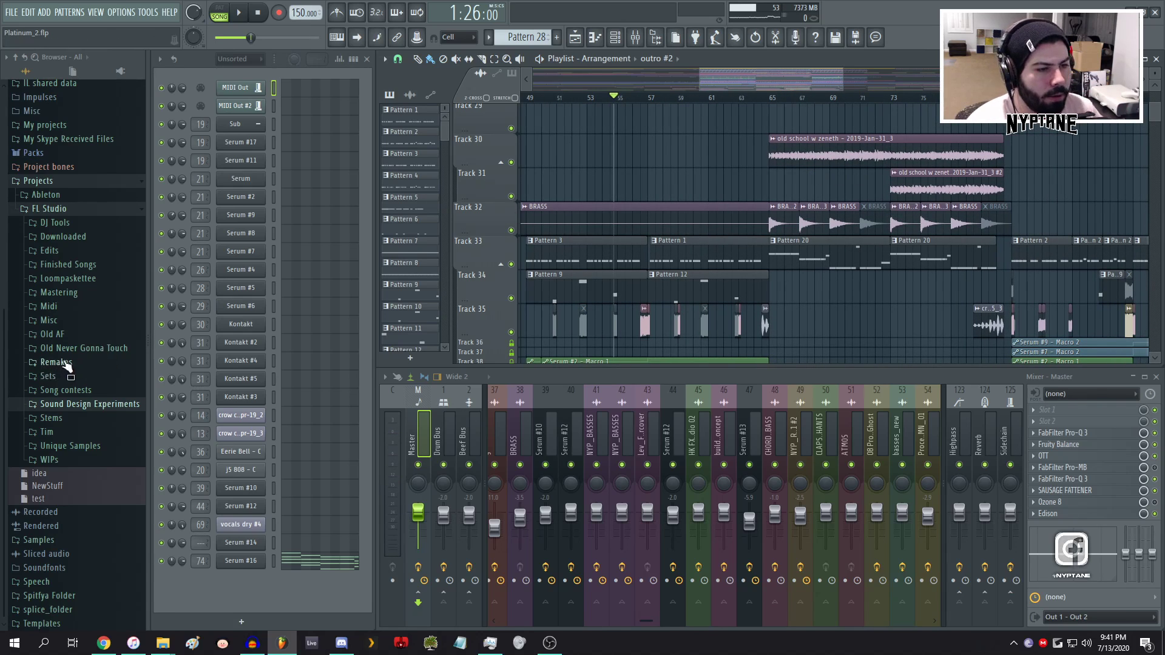
click(45, 212)
click(38, 397)
click(53, 440)
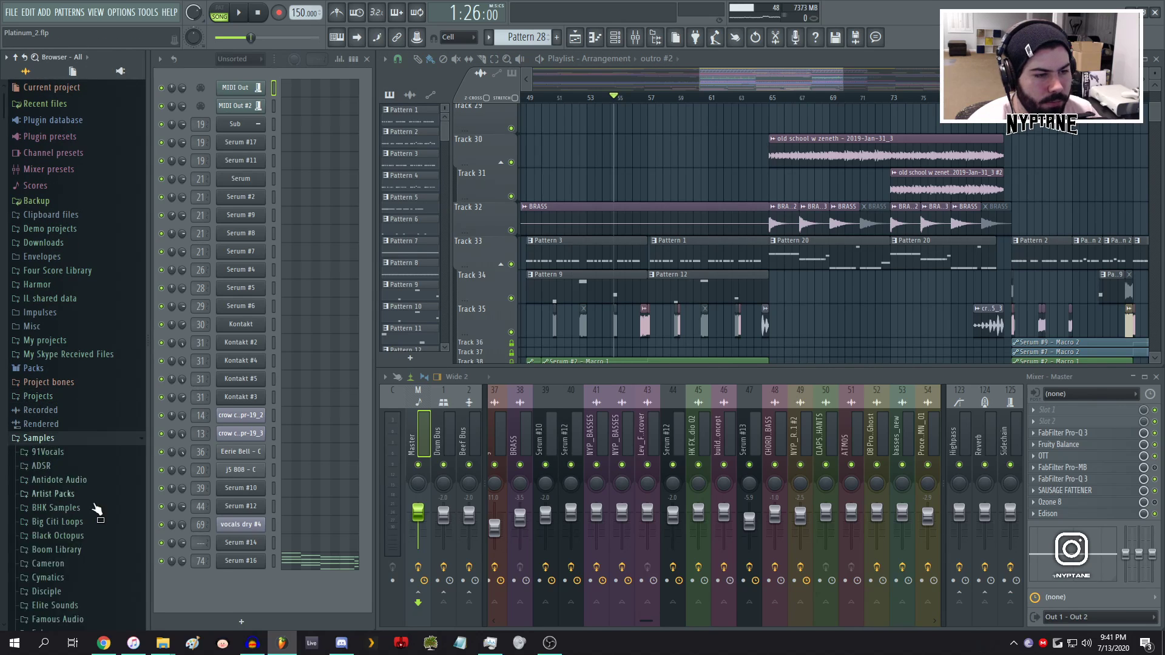
- Expand the Crow Collab stems in the Samples folder and open its NYP - CRO STEMS subfolder
scroll(95, 503, down, 6)
scroll(55, 438, down, 5)
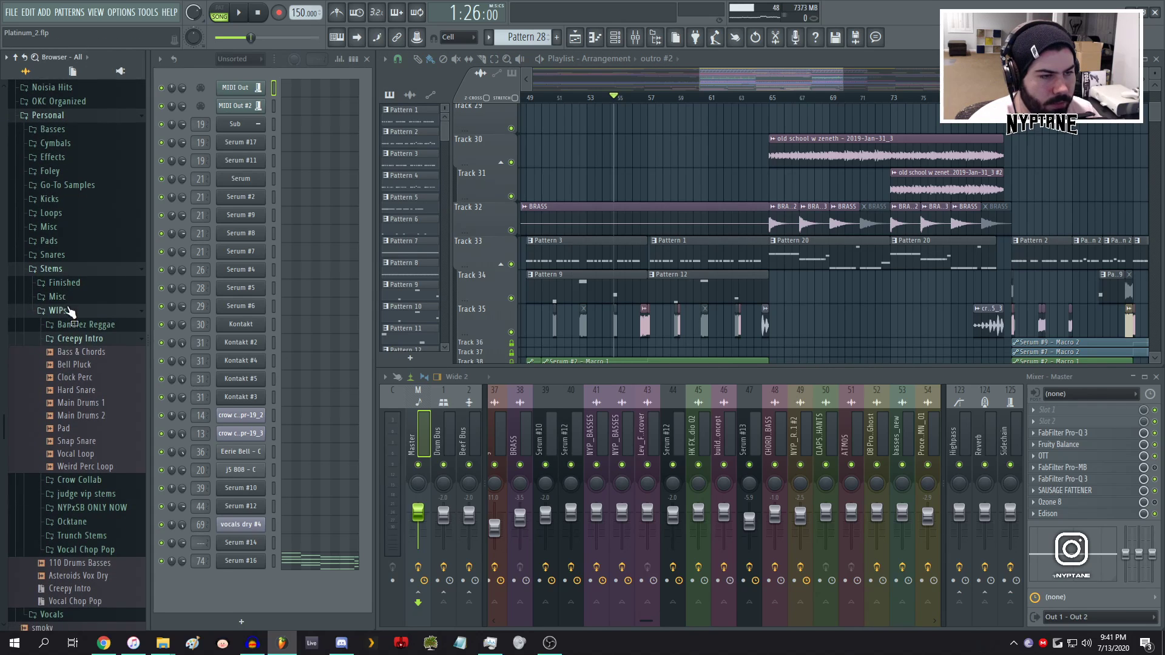
click(78, 338)
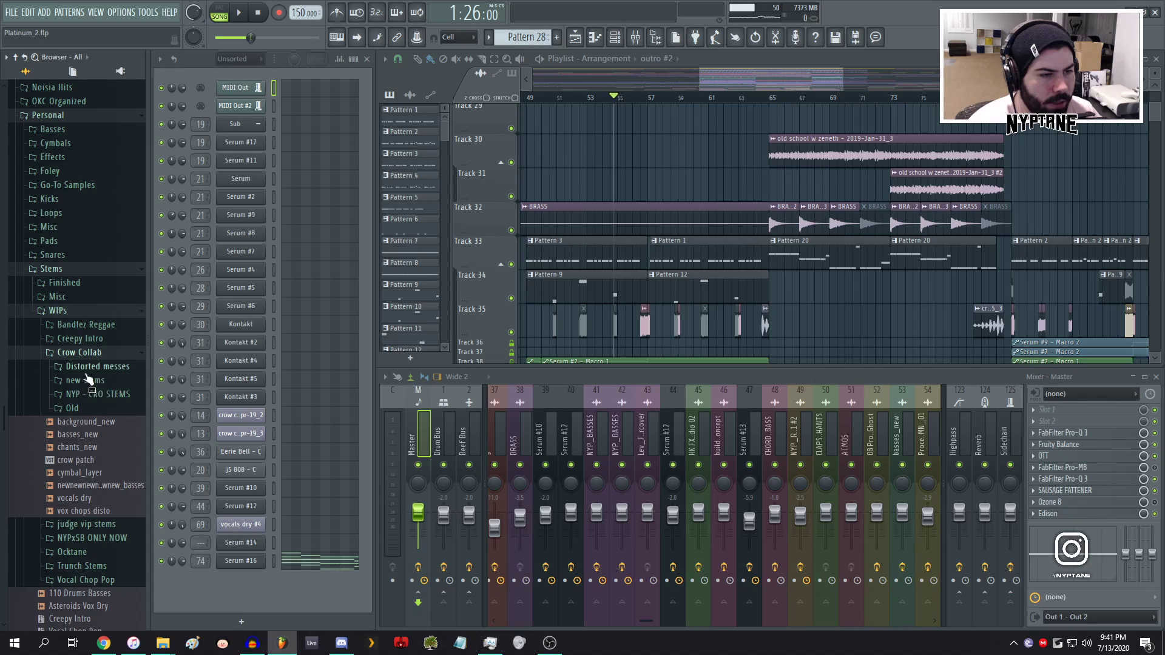
click(98, 399)
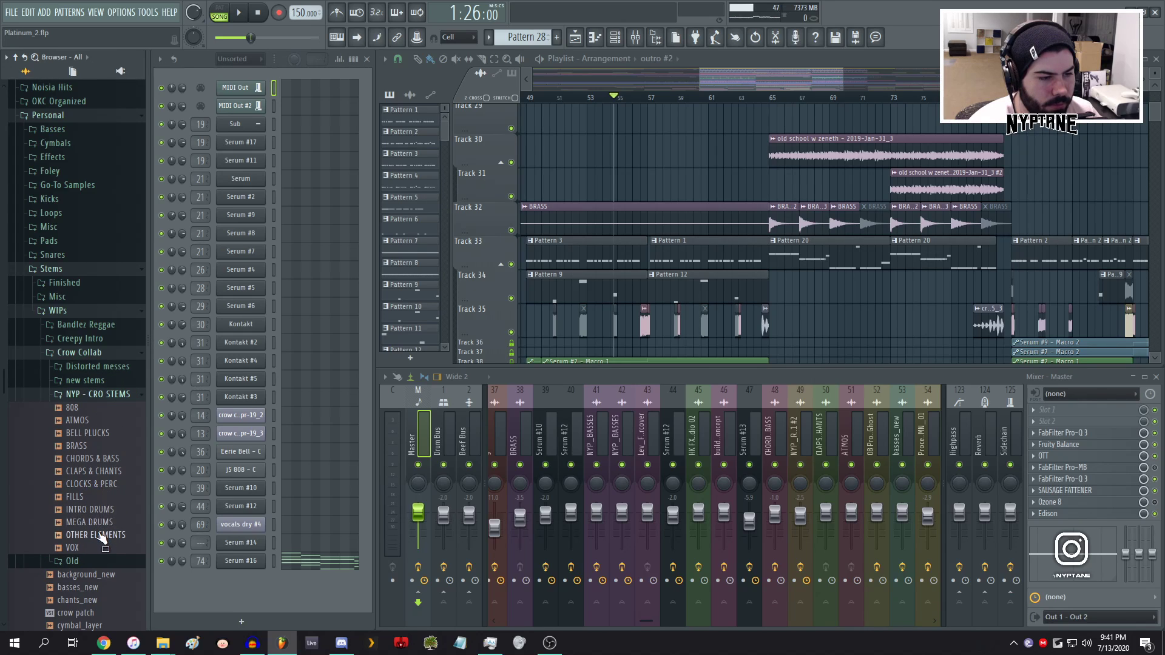
- Place the existing OTHER ELEMENTS clip from the stems folder on the empty Track 88, starting at bar 1
scroll(643, 240, down, 15)
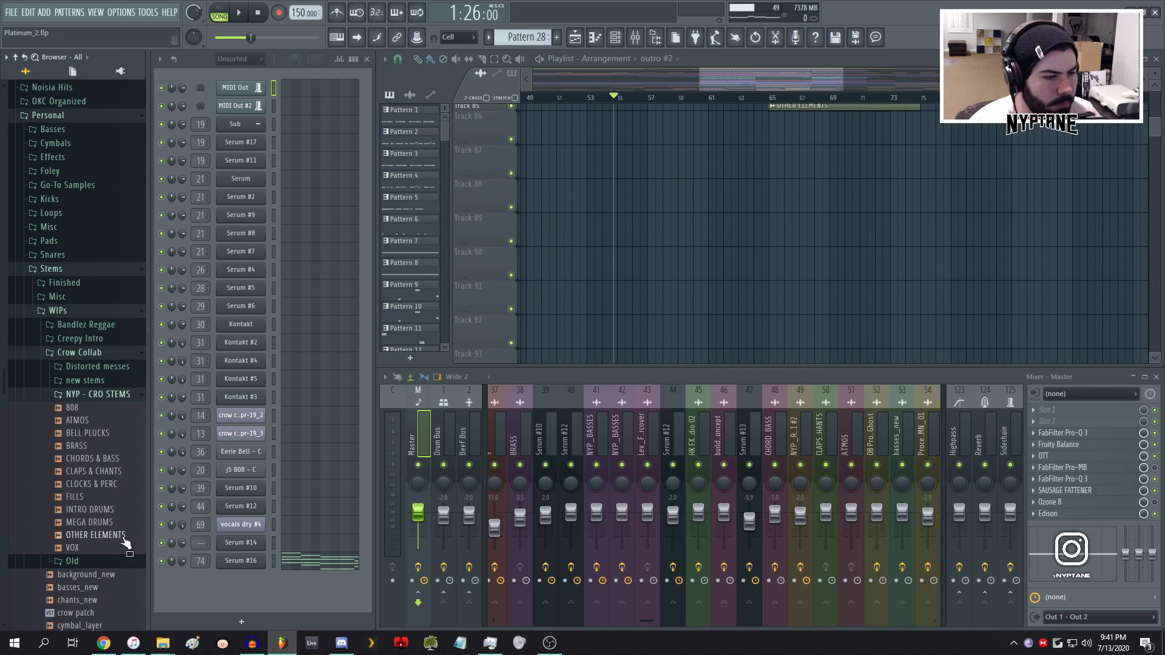
drag(97, 535, 666, 199)
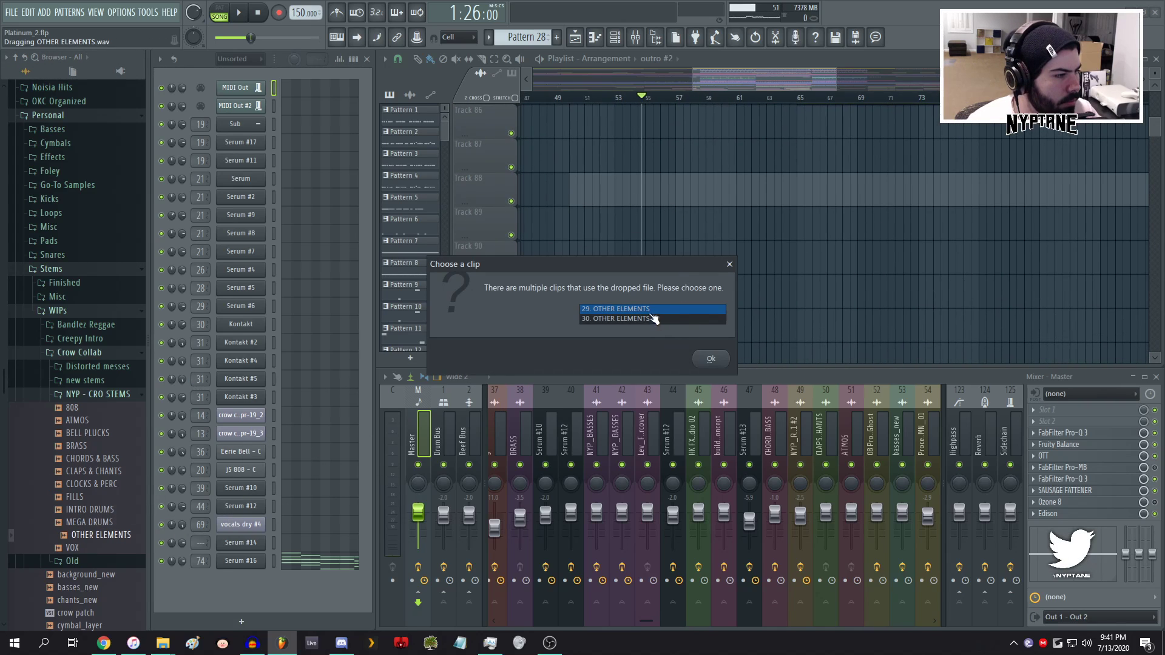
click(712, 360)
scroll(658, 216, down, 3)
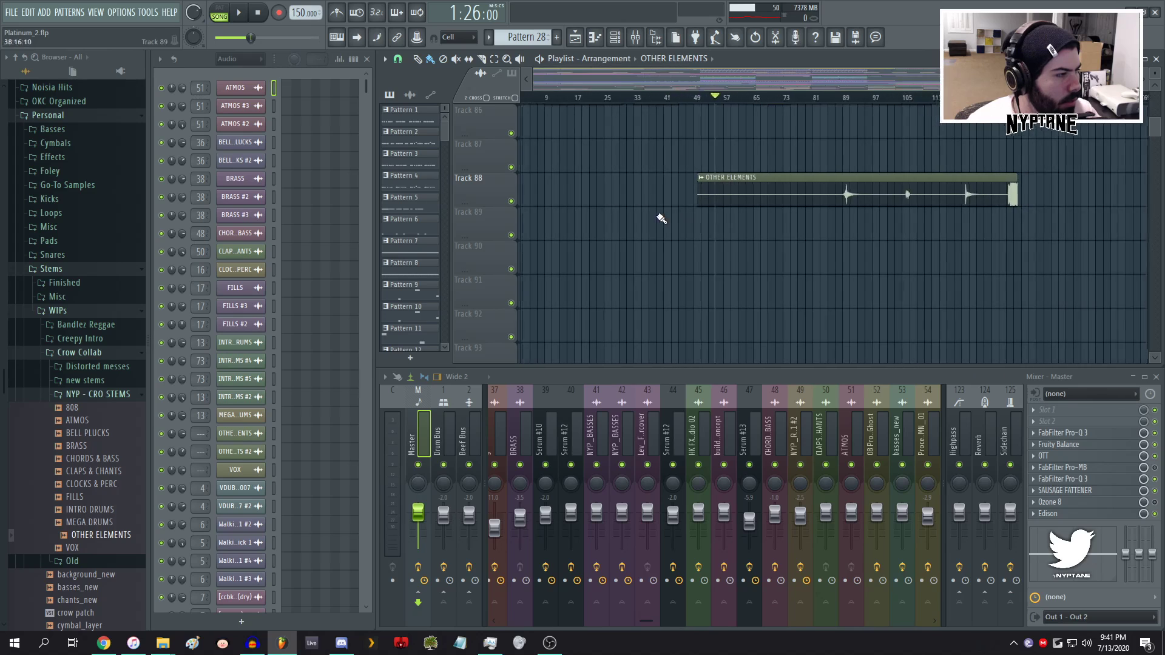
drag(840, 190, 526, 196)
- Solo Track 88 and audition the loud end section of the OTHER ELEMENTS clip from 2:13
right_click(507, 199)
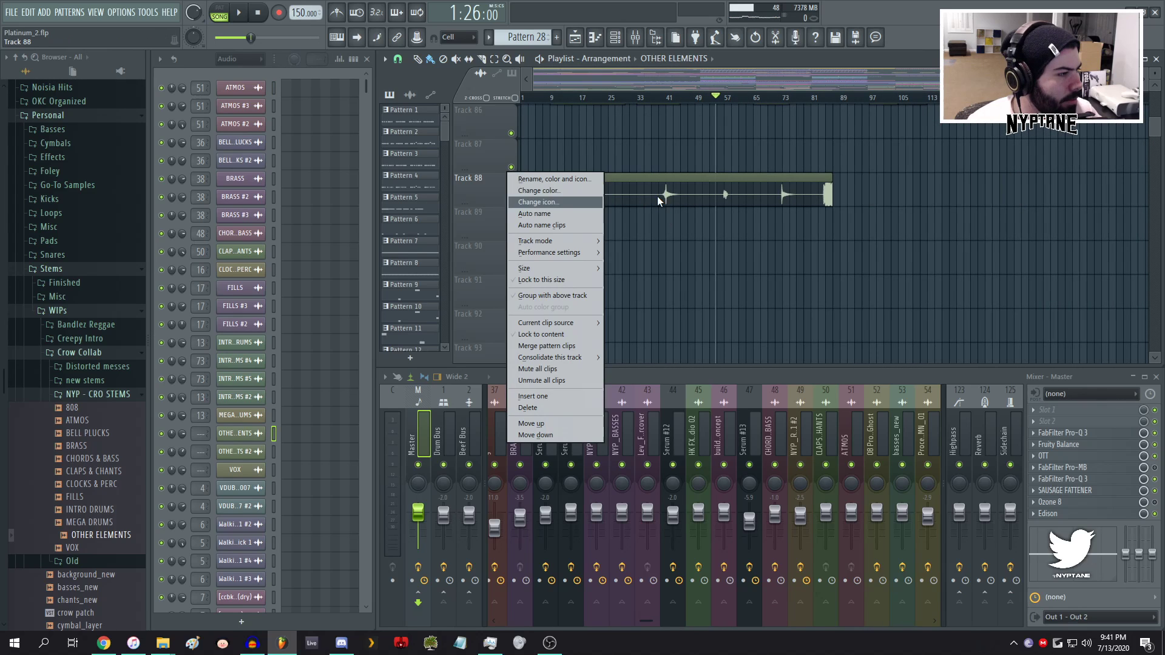
click(488, 189)
right_click(511, 201)
scroll(840, 208, up, 3)
scroll(843, 209, up, 3)
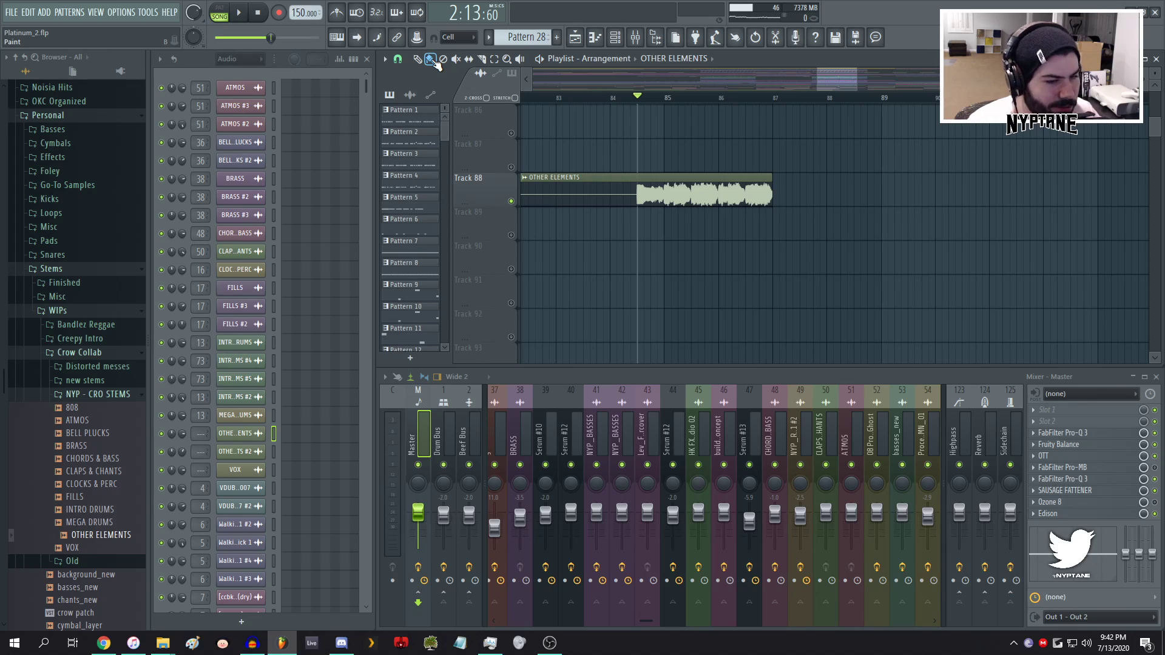
scroll(603, 182, up, 4)
key(space)
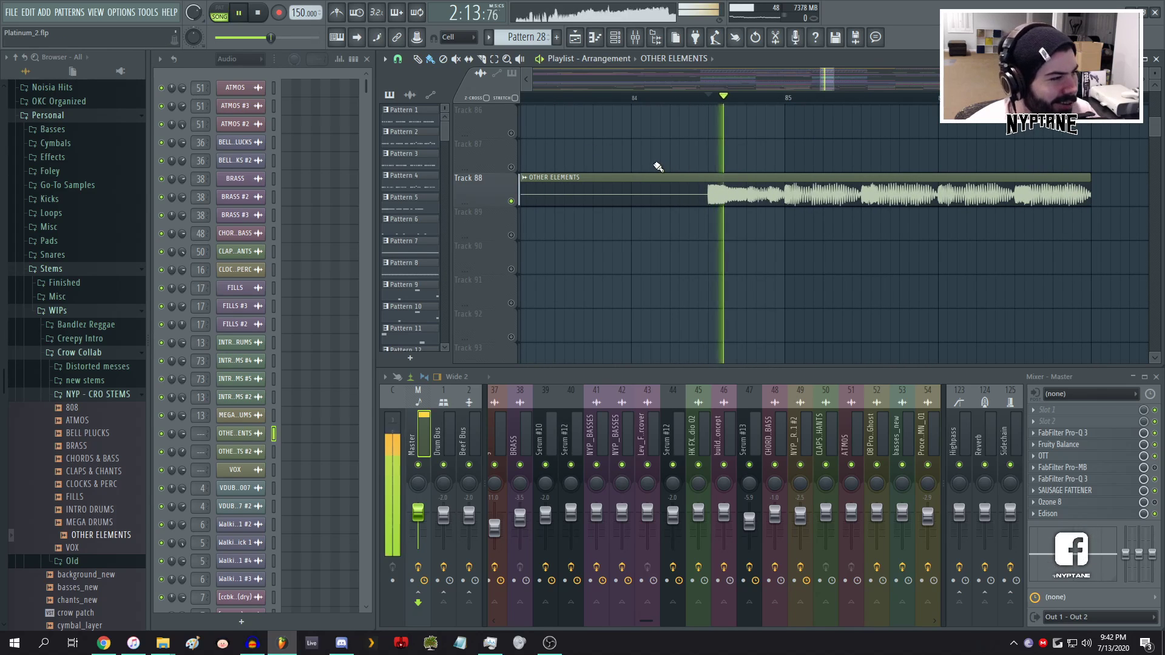
scroll(667, 243, down, 4)
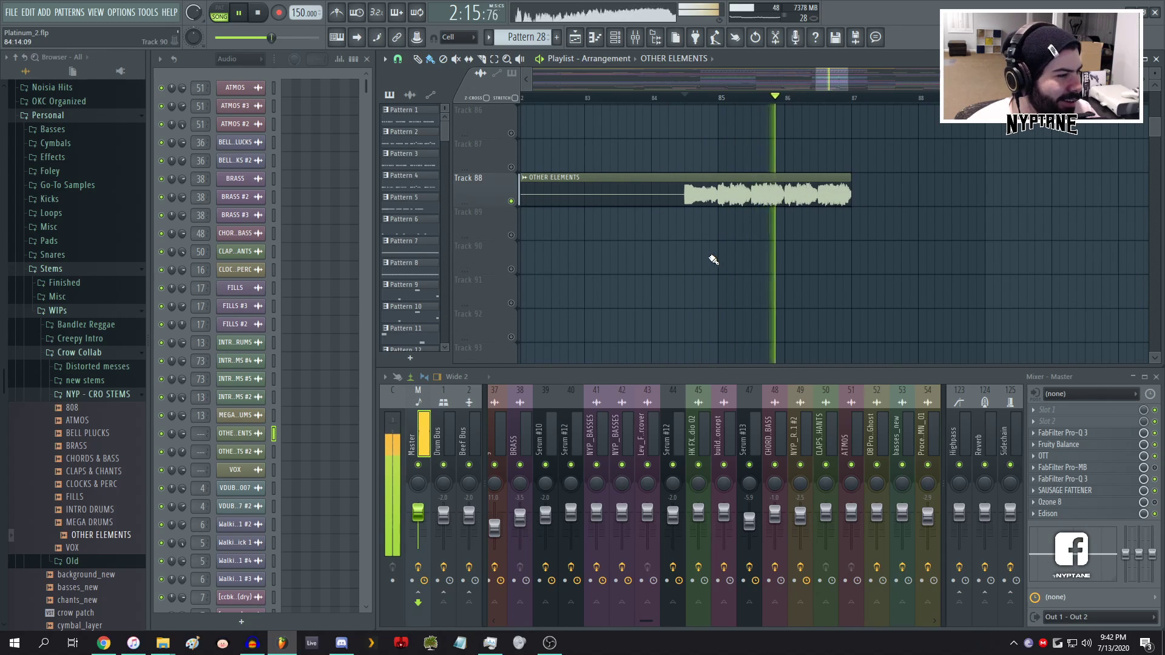
key(space)
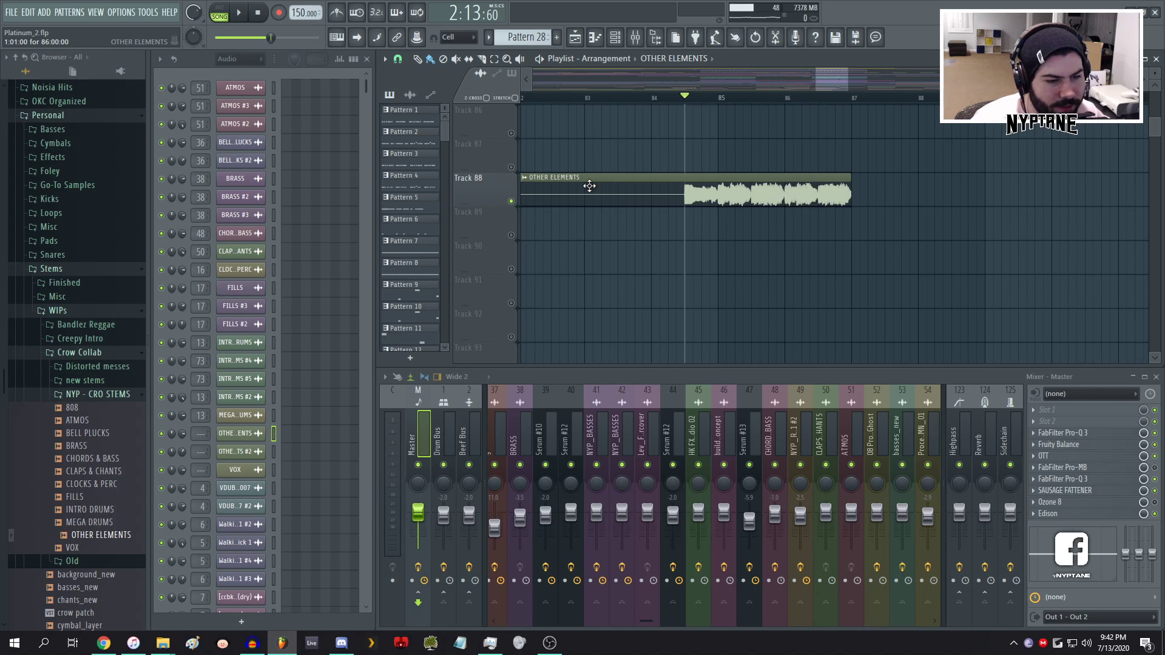
- Delete the OTHER ELEMENTS clip from Track 88 and re-enable all playlist tracks
right_click(652, 196)
scroll(852, 224, down, 8)
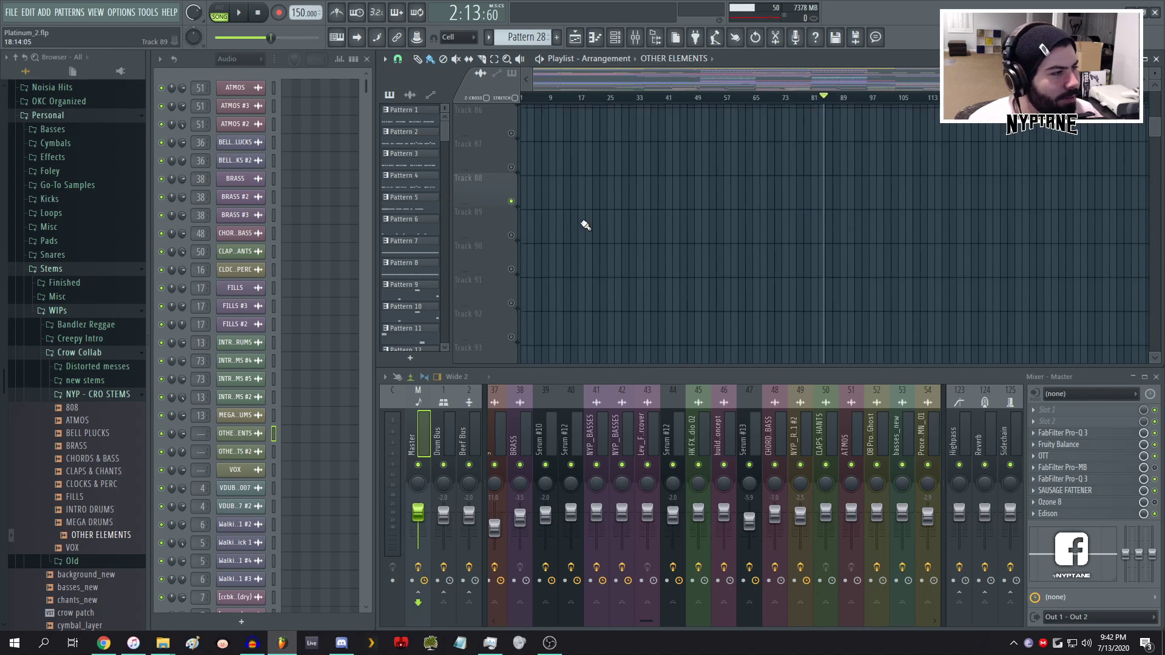
scroll(649, 211, up, 6)
scroll(653, 209, up, 1)
click(512, 149)
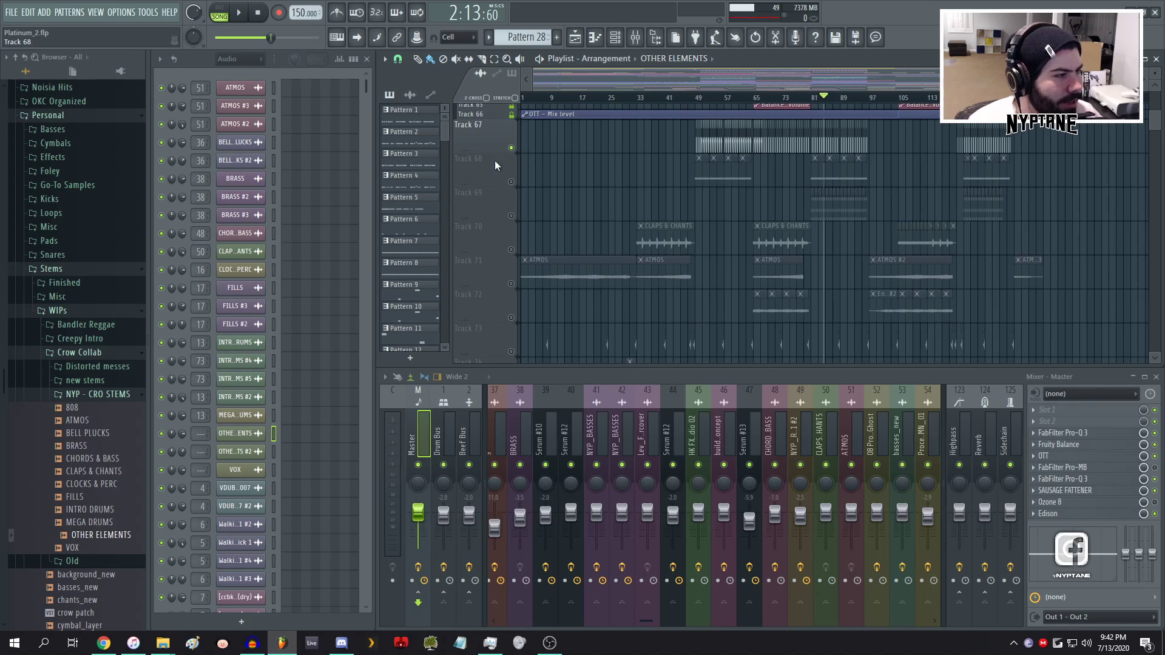
ctrl+click(511, 148)
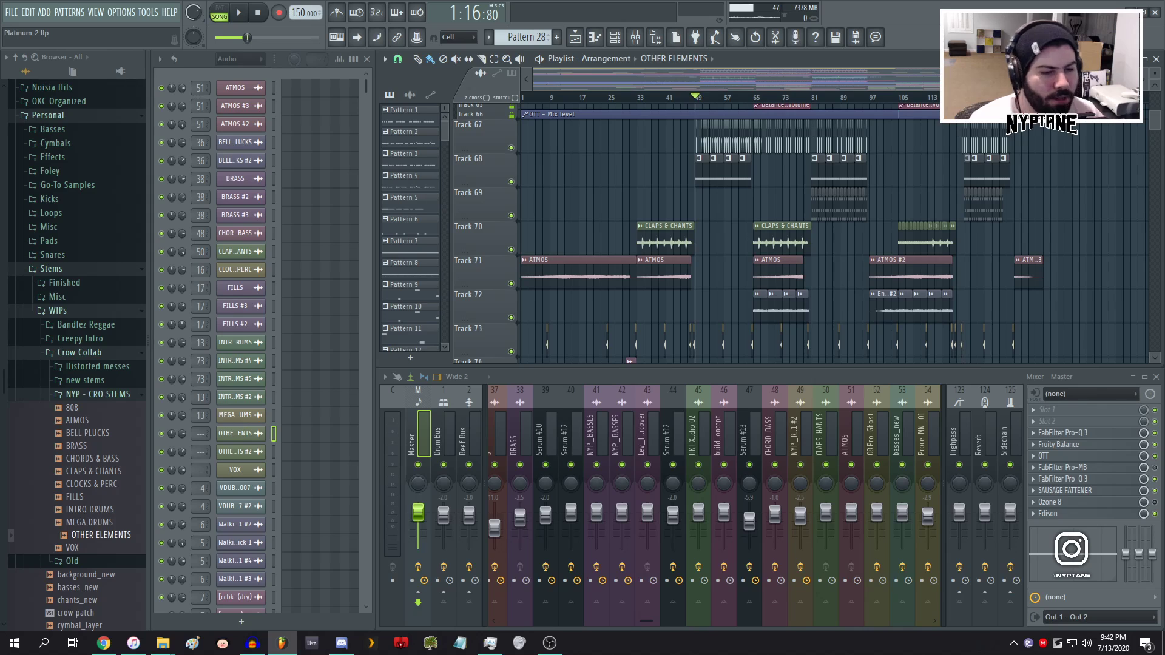
- Audition the start of the first drop from bar 49, around Tracks 54 to 68
scroll(826, 196, down, 7)
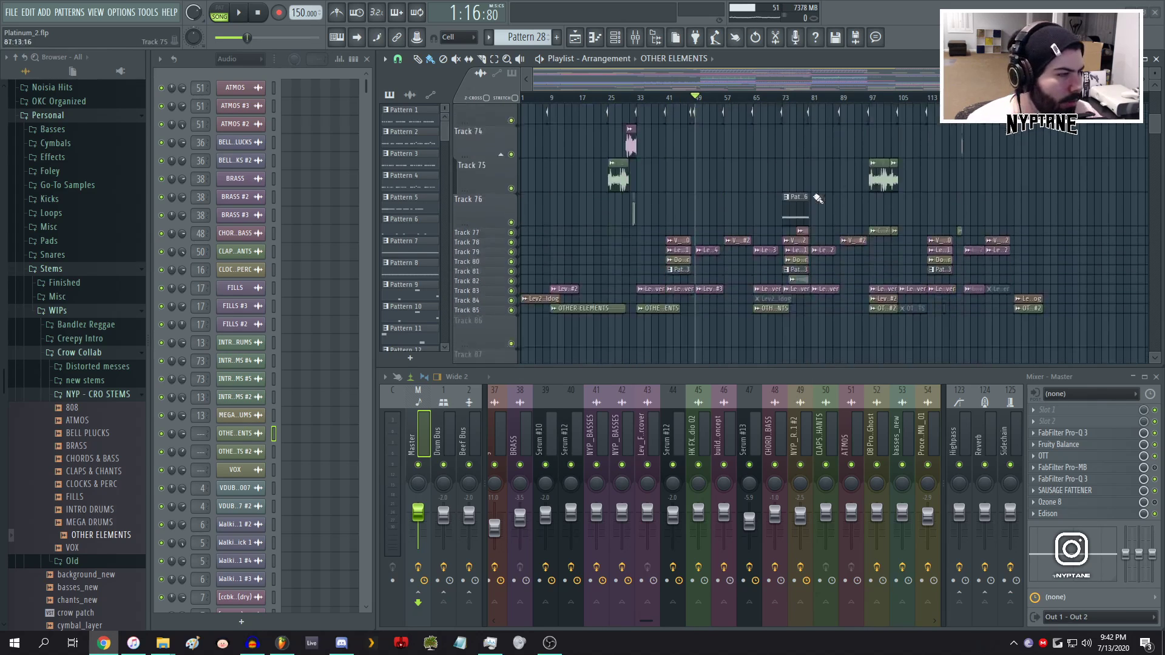
scroll(653, 236, up, 3)
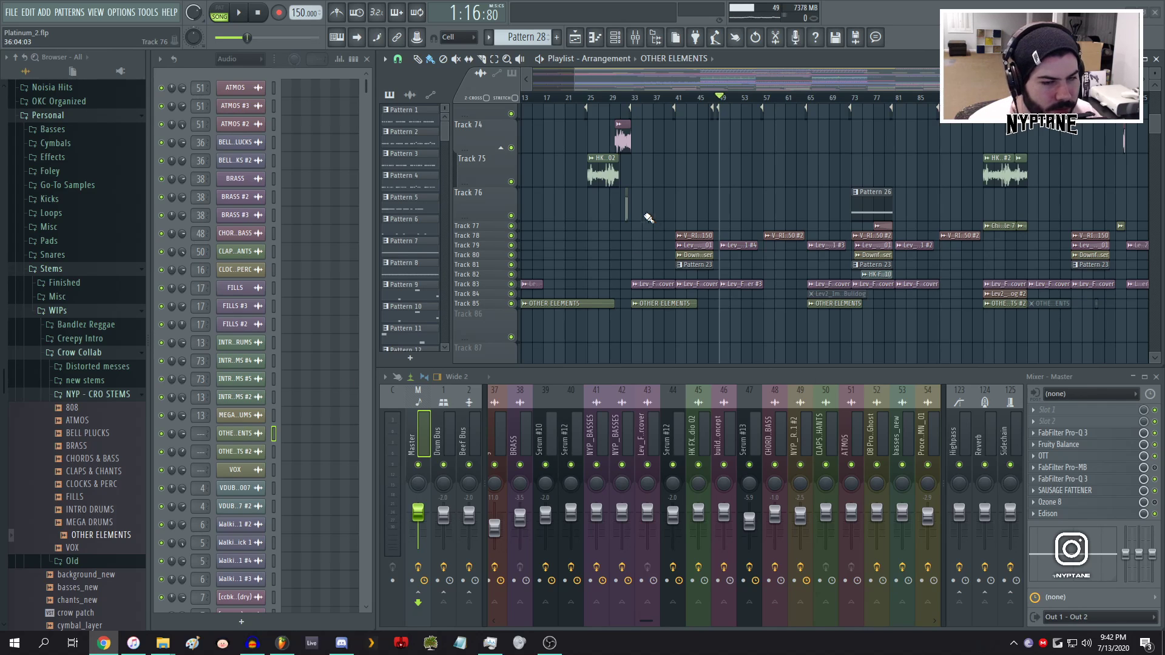
scroll(704, 304, up, 10)
scroll(707, 265, up, 3)
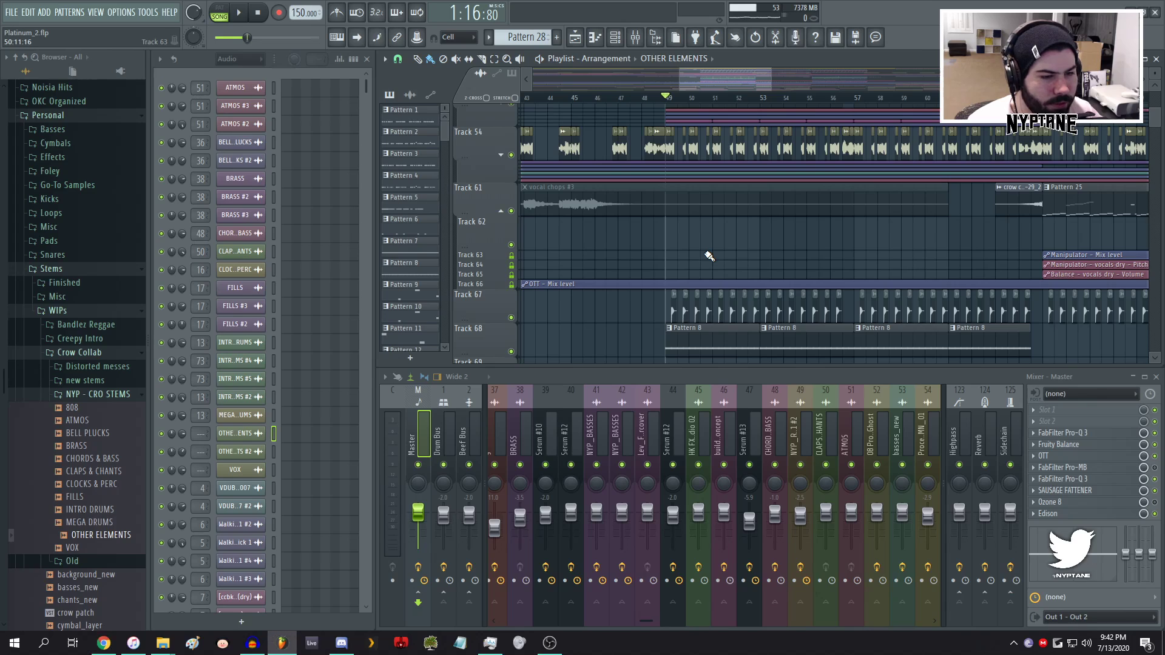
key(space)
key(space)
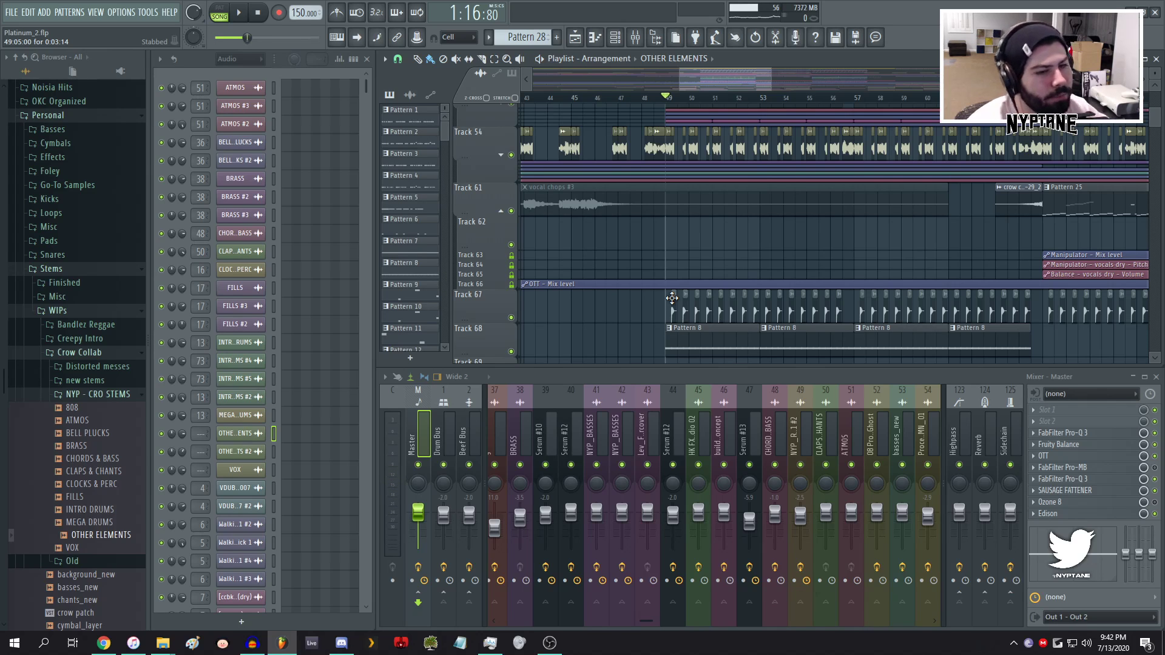
- Play the opening of the final drop from bar 121 at 3:12 and check its lower tracks
scroll(702, 232, down, 7)
scroll(1027, 237, up, 5)
scroll(984, 233, down, 5)
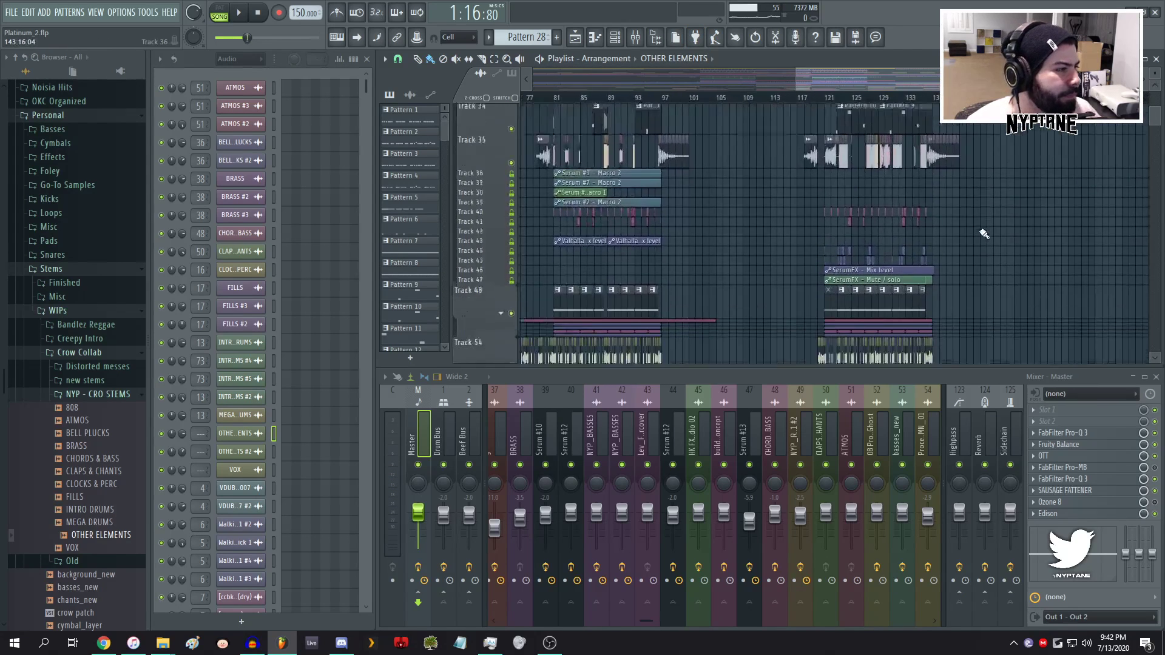
scroll(989, 247, up, 3)
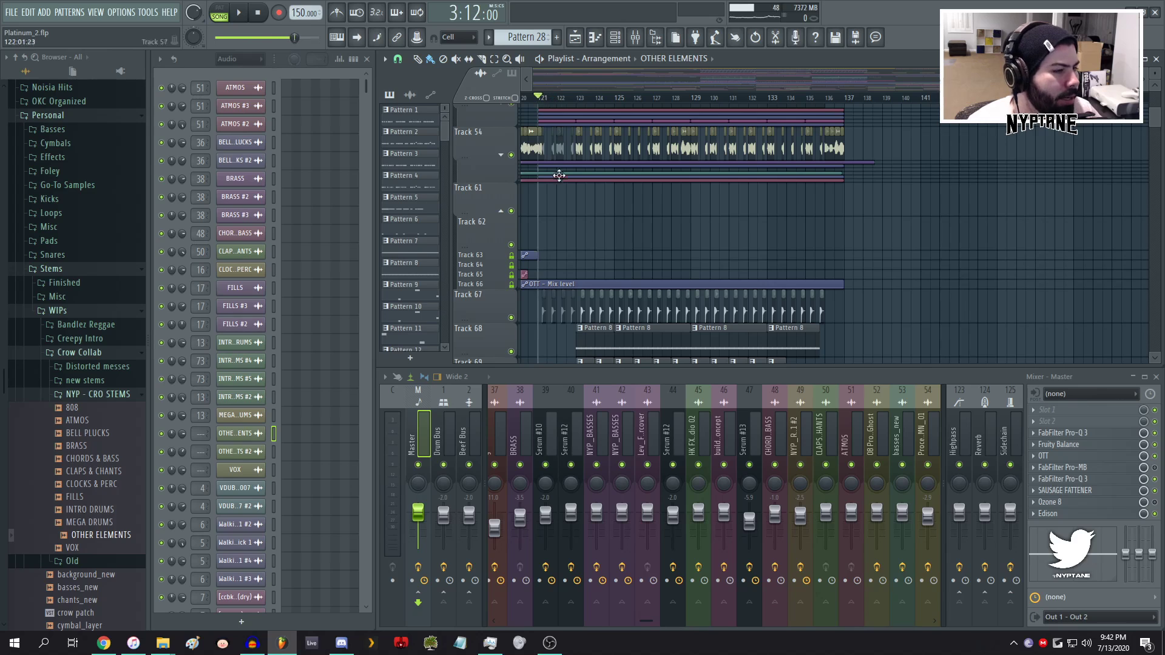
key(space)
scroll(601, 213, down, 5)
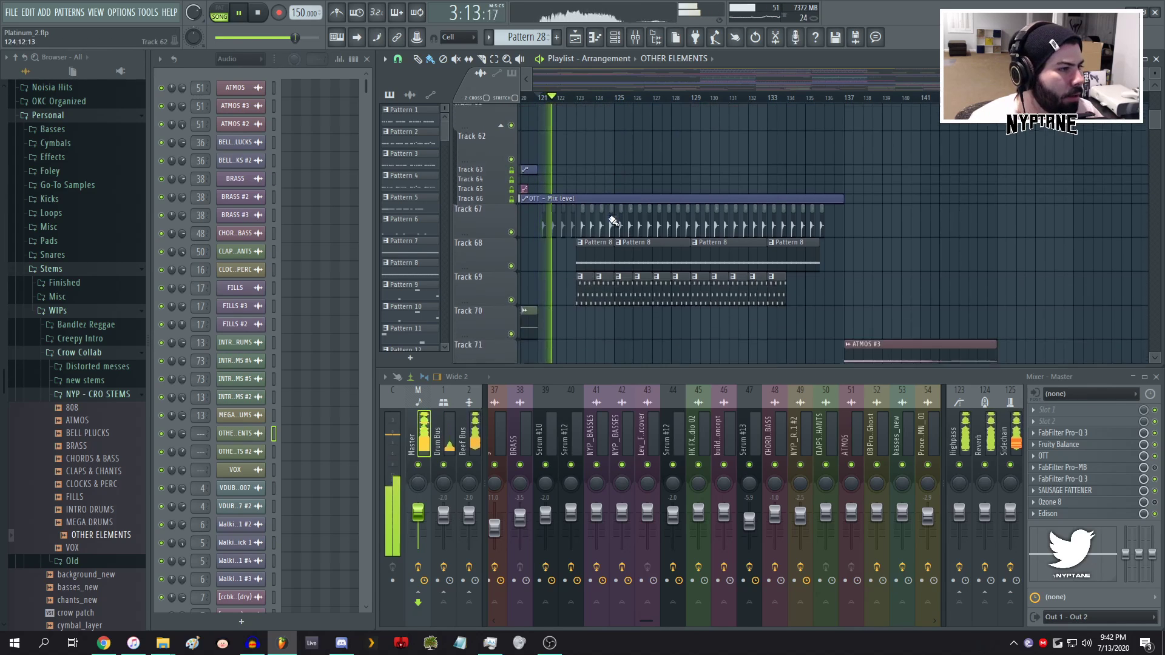
scroll(606, 218, down, 3)
key(space)
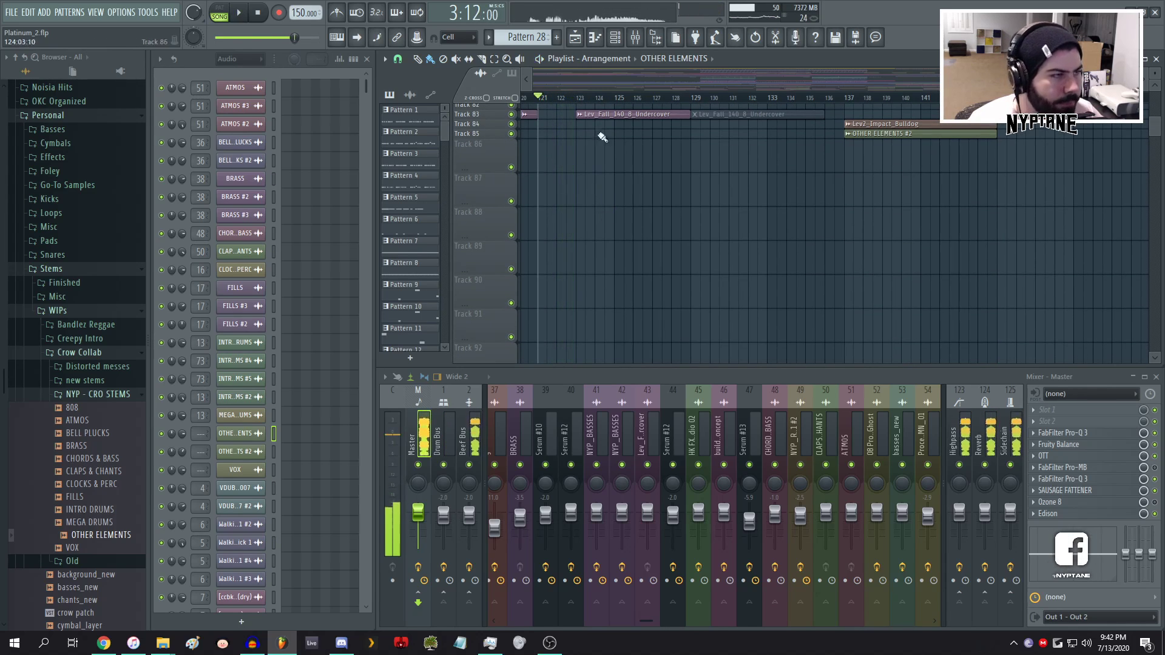
- Play the final drop from bar 123 at 3:15 while viewing the drum and percussion patterns on Tracks 67 to 69
click(581, 89)
key(space)
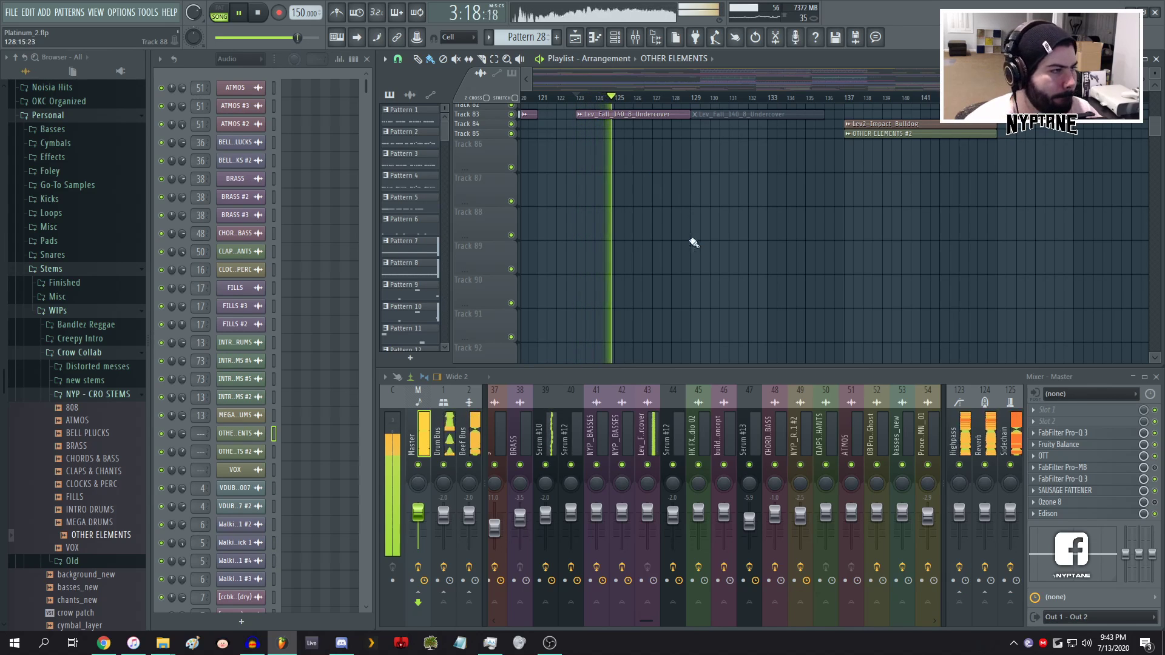
scroll(689, 261, up, 3)
scroll(643, 270, up, 5)
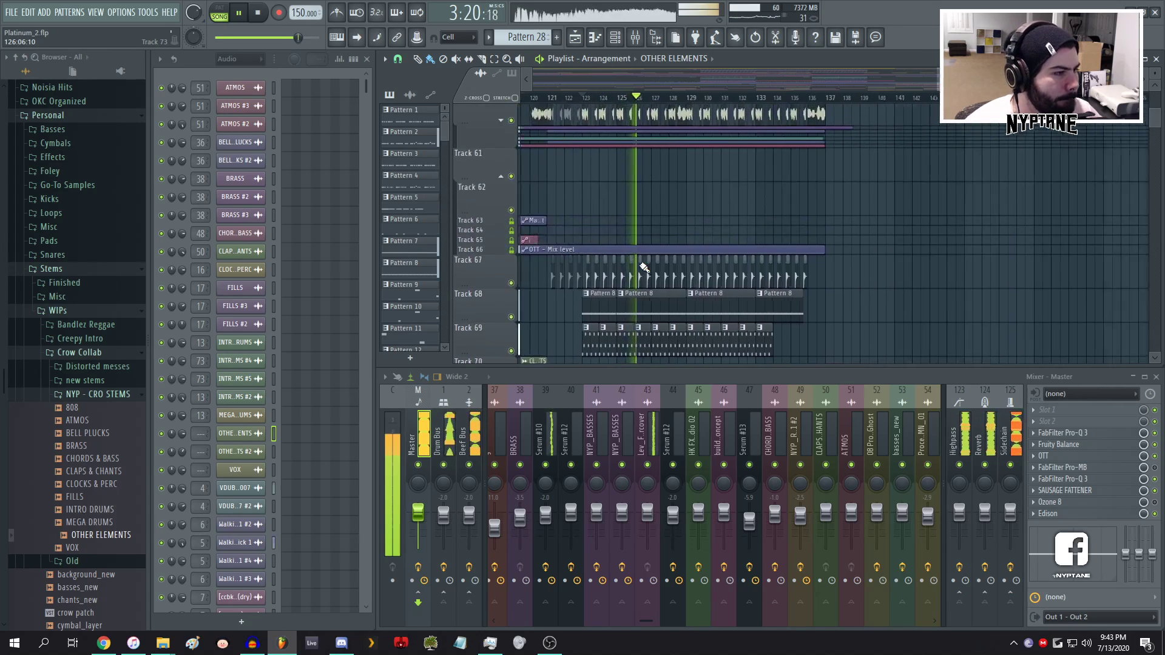
scroll(631, 270, down, 3)
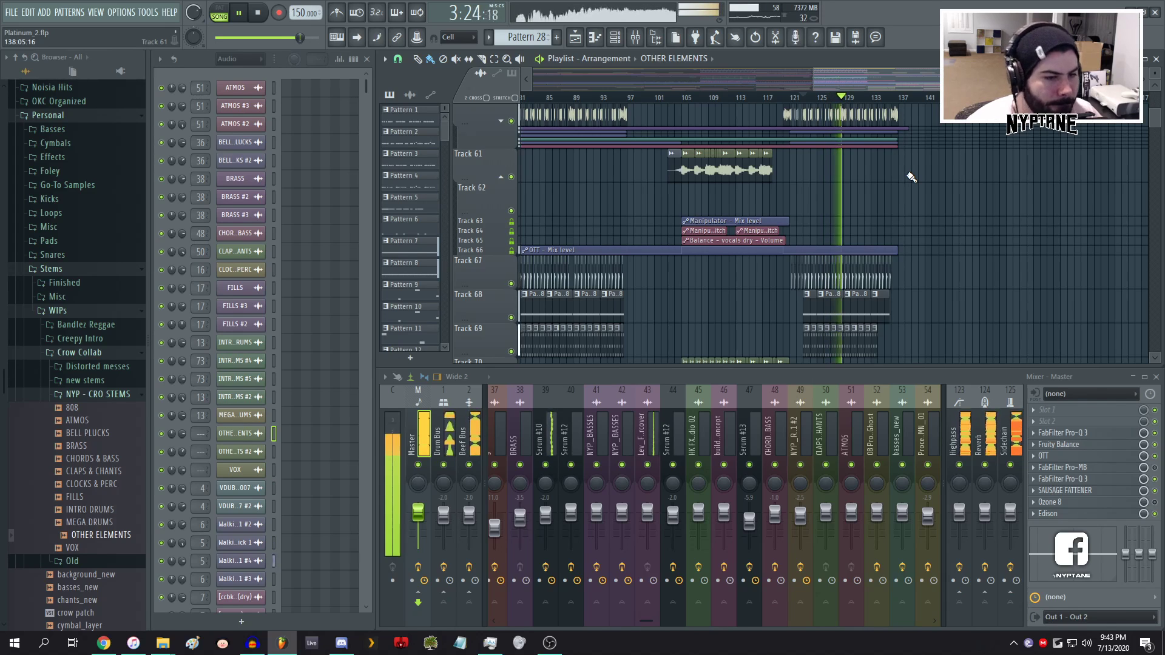
key(space)
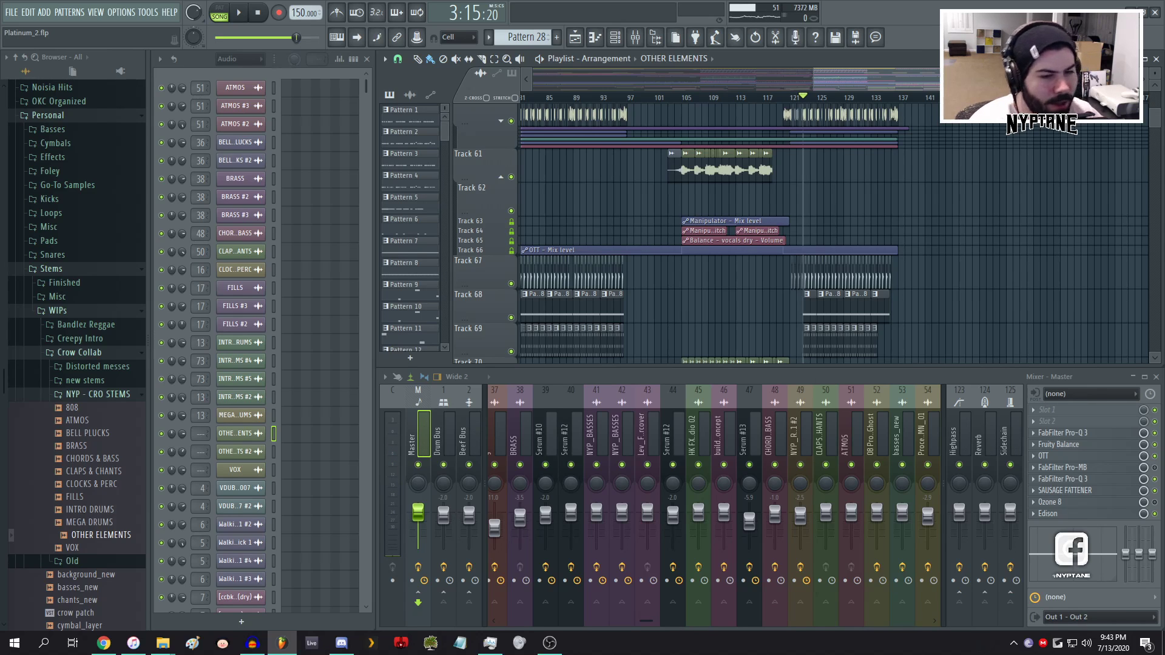
- Examine the final drop's arrangement around bars 121 to 137, from Track 47 down to the effects clips on Track 85
scroll(1098, 172, up, 4)
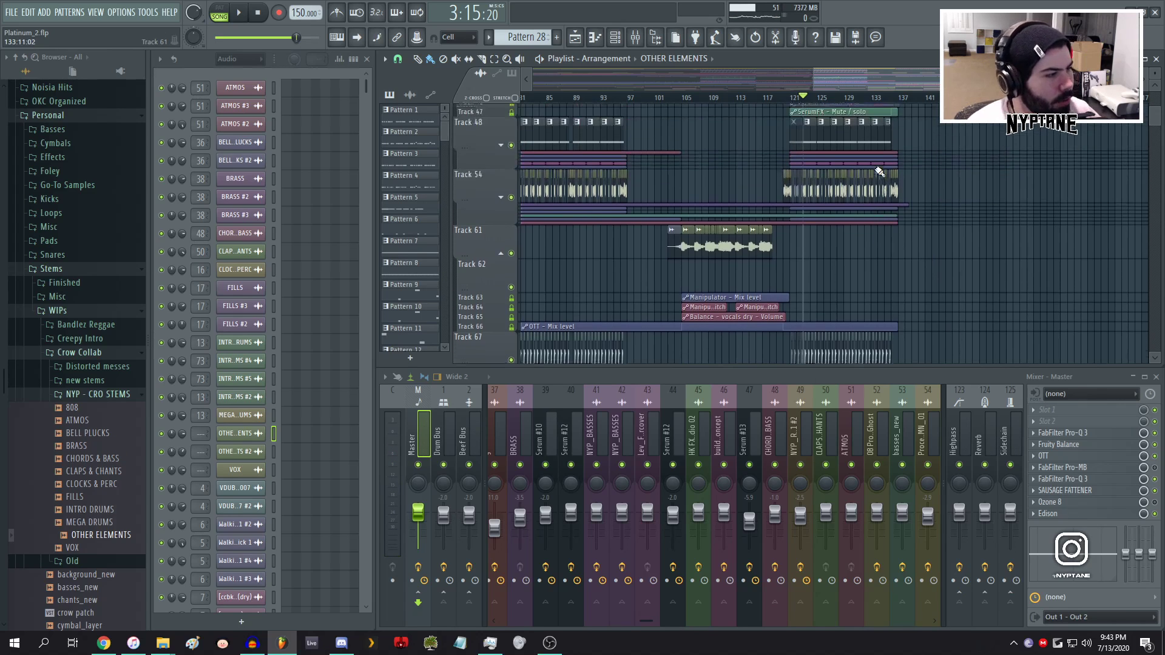
scroll(995, 243, down, 4)
scroll(989, 289, down, 6)
scroll(1047, 276, down, 1)
scroll(1048, 276, up, 5)
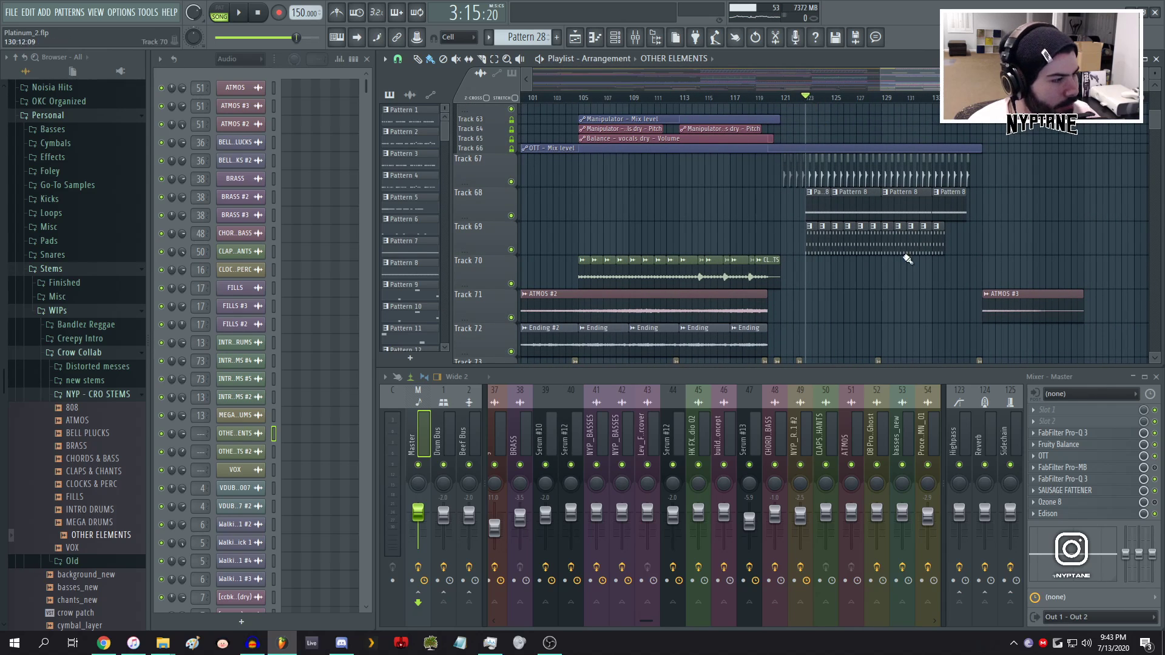
scroll(759, 265, down, 3)
scroll(854, 290, down, 6)
scroll(855, 291, down, 2)
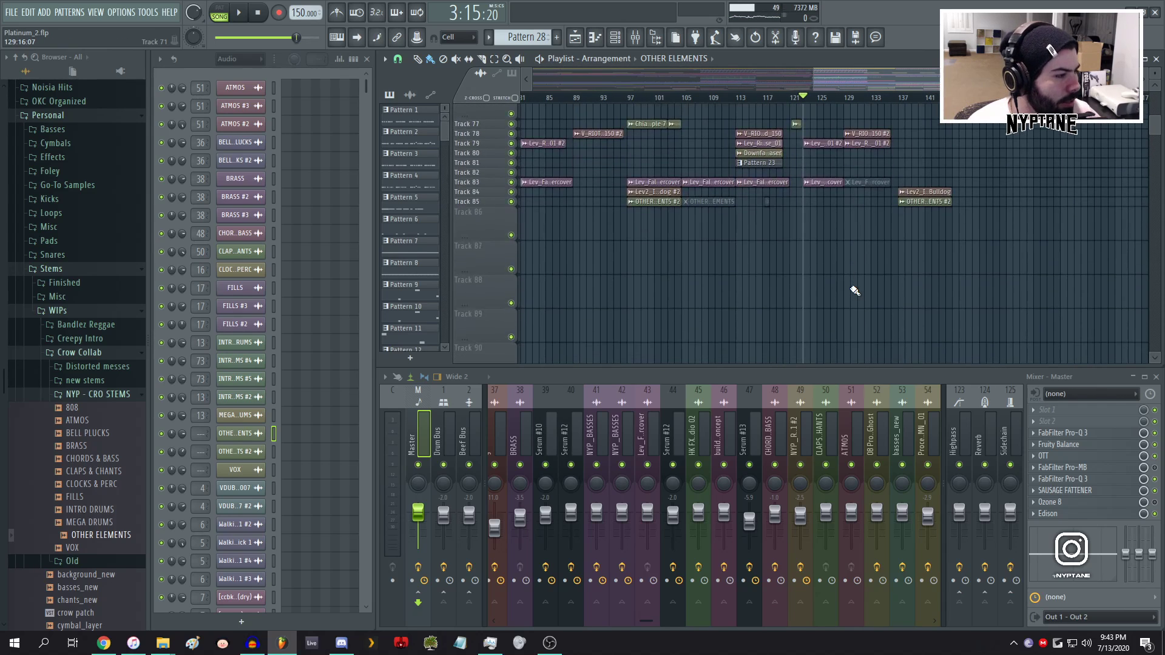
scroll(854, 291, up, 3)
scroll(855, 291, down, 5)
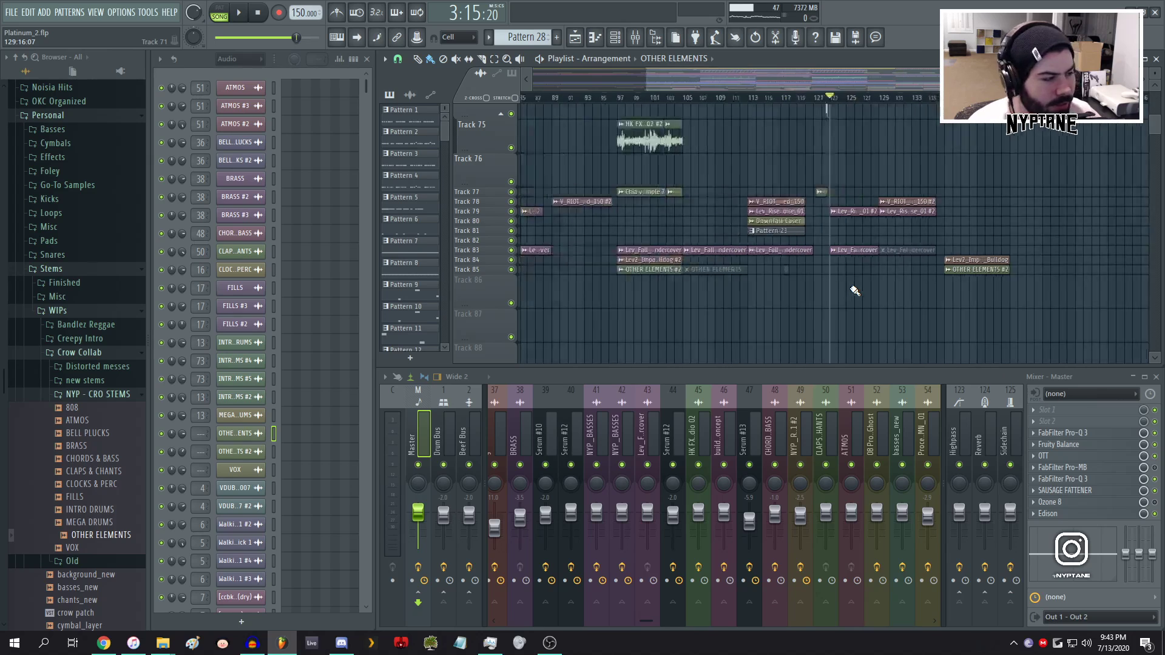
scroll(998, 273, up, 3)
scroll(998, 274, down, 5)
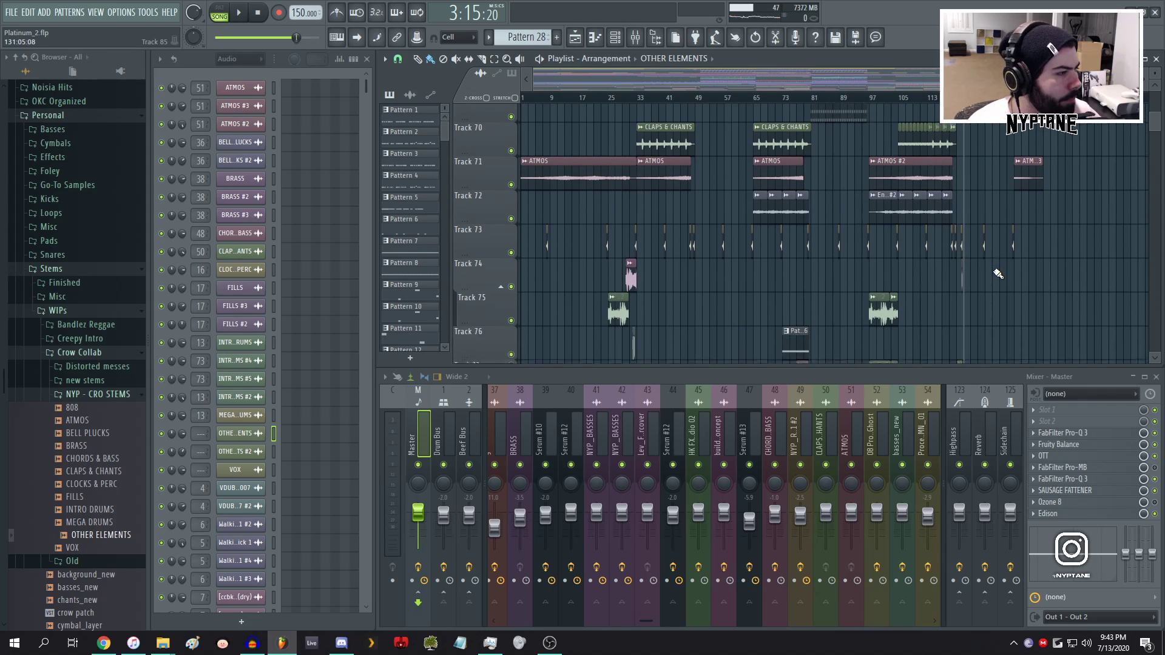
- Add the existing OTHER ELEMENTS clip to Track 88 again and move it to start at bar 1
scroll(956, 288, down, 2)
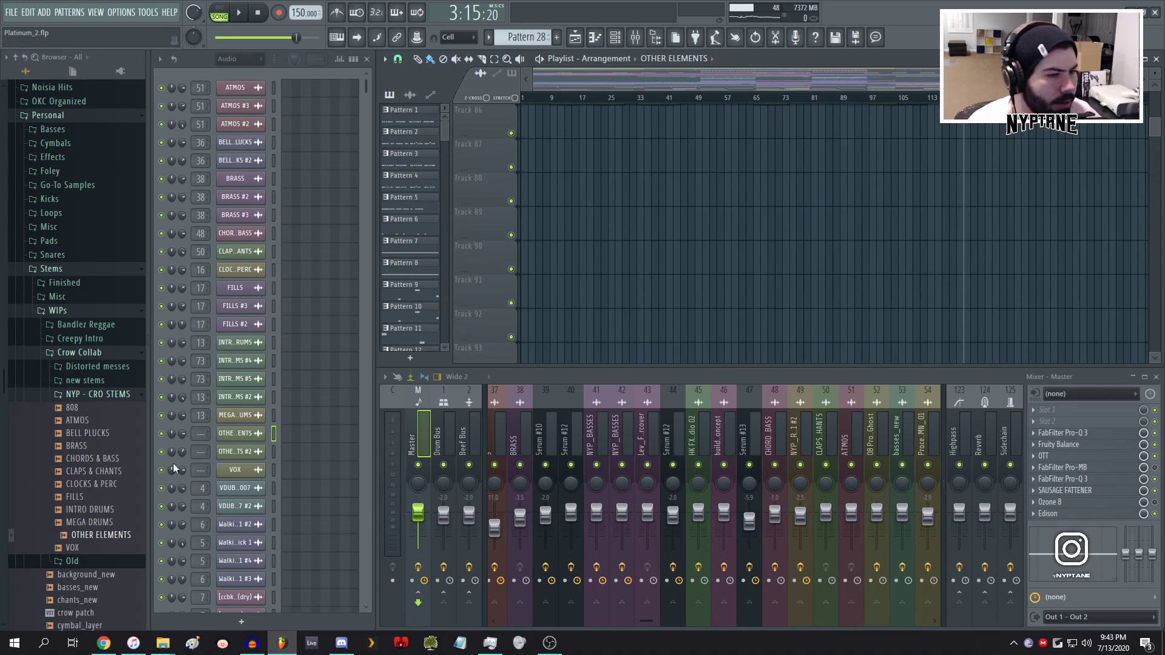
drag(113, 537, 774, 233)
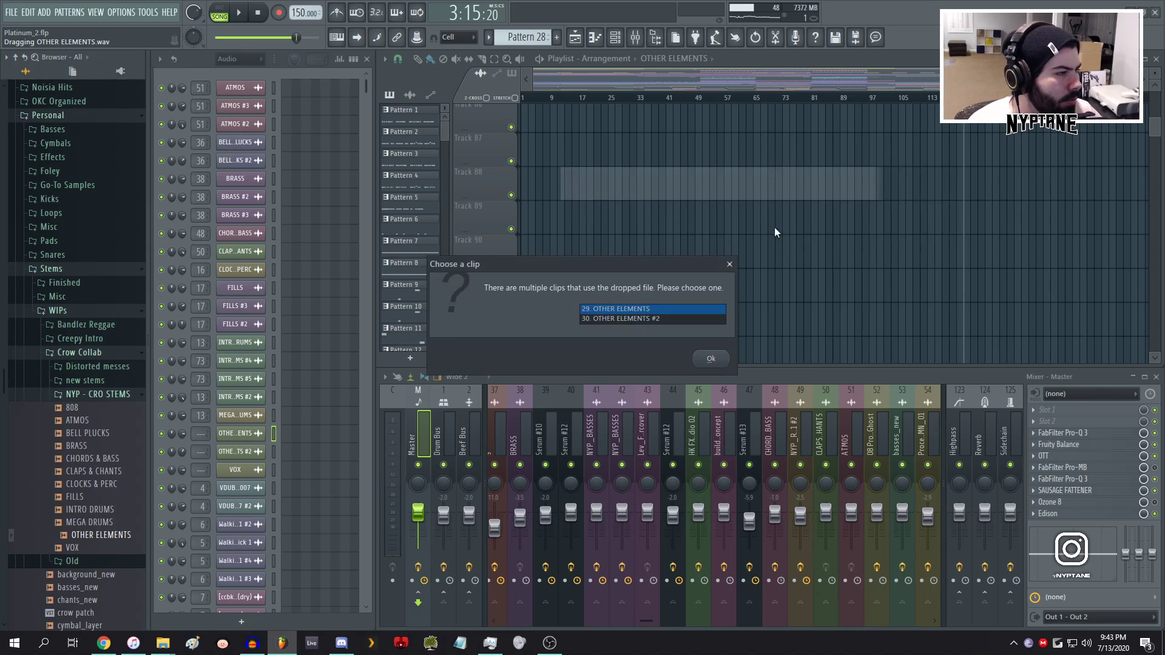
click(711, 357)
drag(751, 183, 711, 183)
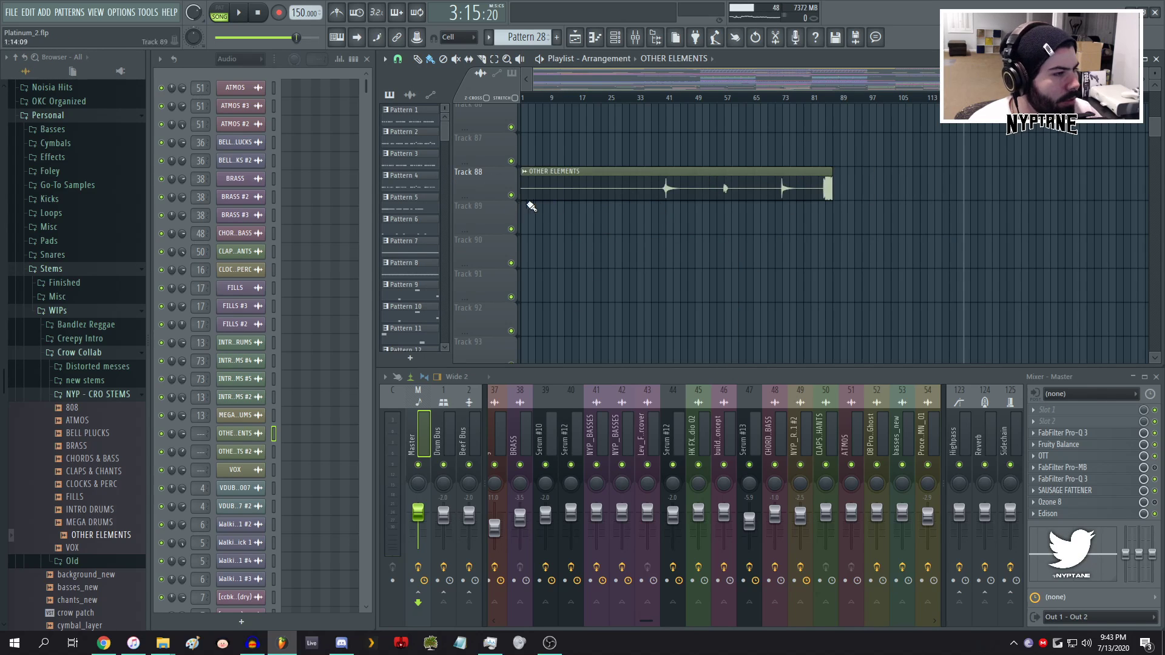
- Solo Track 88 and cue playback at 2:13, where the loud end section of the OTHER ELEMENTS clip begins
right_click(494, 192)
right_click(512, 194)
scroll(848, 197, up, 5)
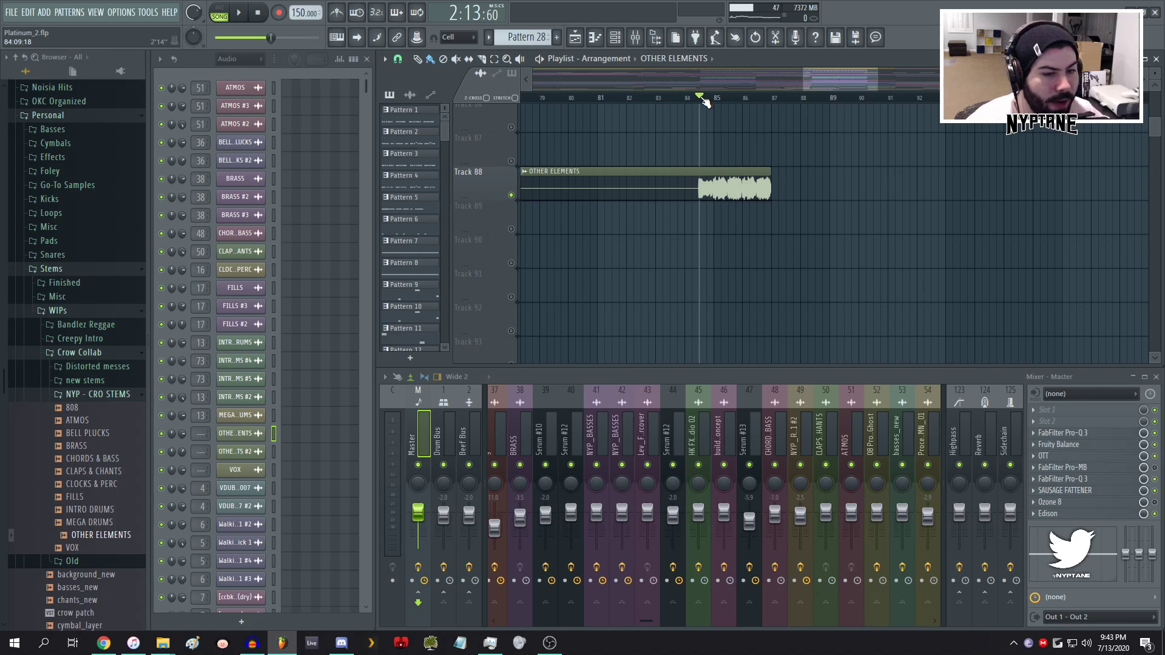
- Audition the loud end section of the OTHER ELEMENTS clip and delete the clip from Track 88
key(space)
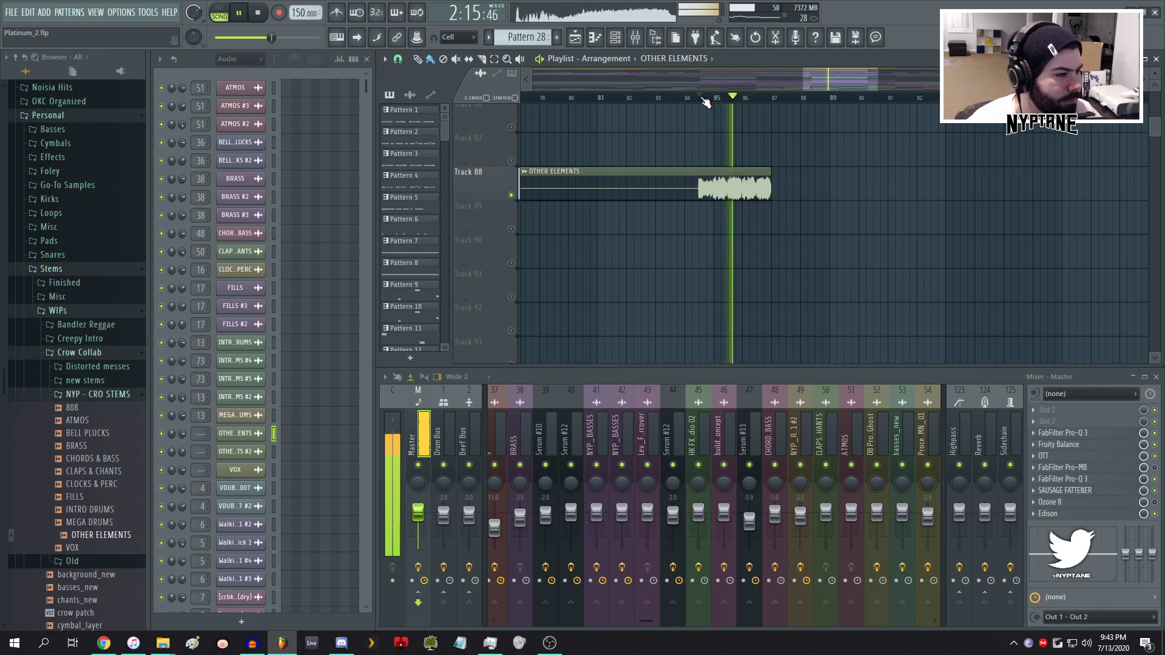
right_click(674, 190)
key(space)
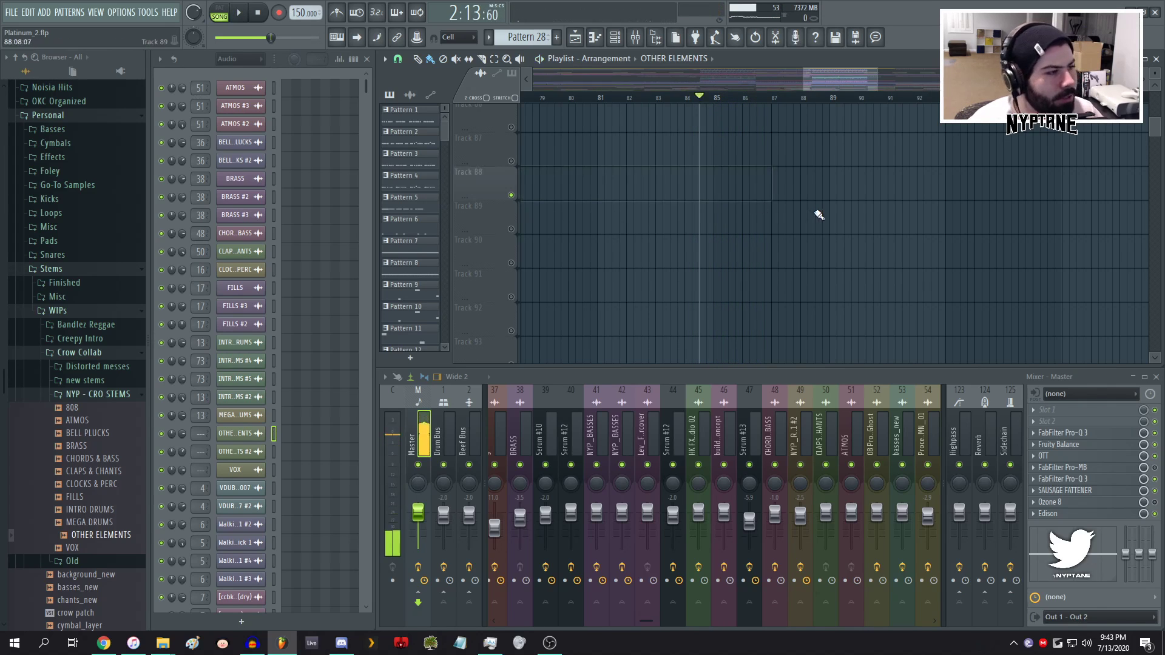
- Unsolo Track 88 so the whole arrangement is audible again
scroll(789, 227, up, 5)
scroll(728, 247, down, 6)
right_click(511, 175)
right_click(511, 176)
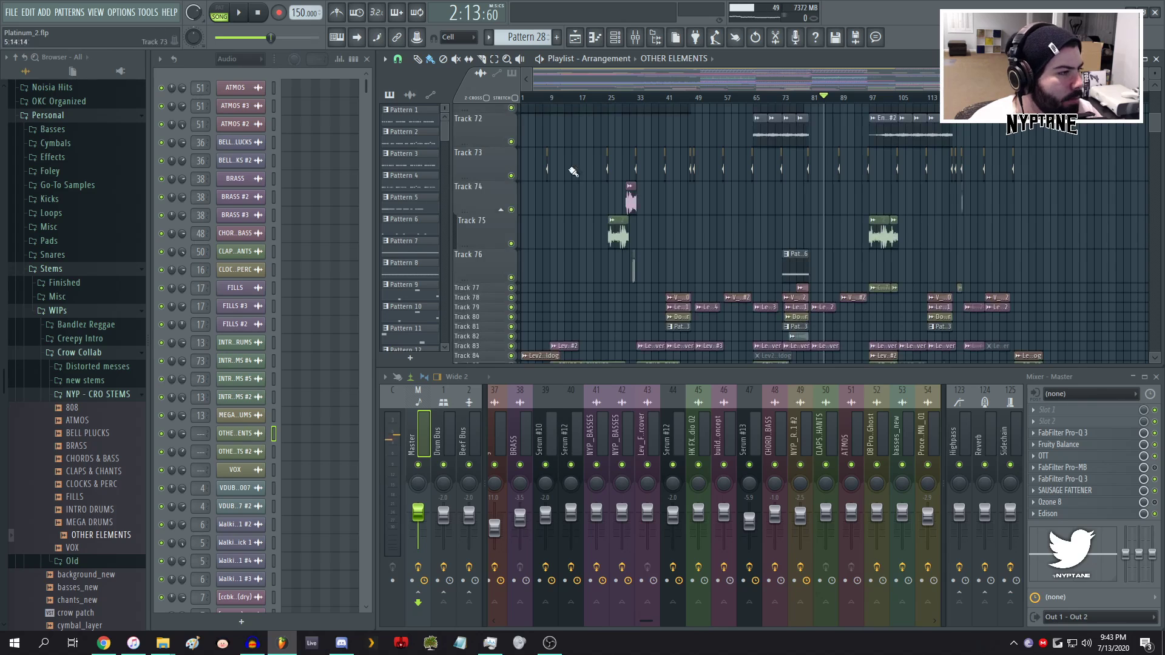
- Cue bar 65 at 1:42, examine the section's clips between Tracks 35 and 85, and play it briefly
scroll(625, 243, up, 3)
scroll(692, 99, up, 5)
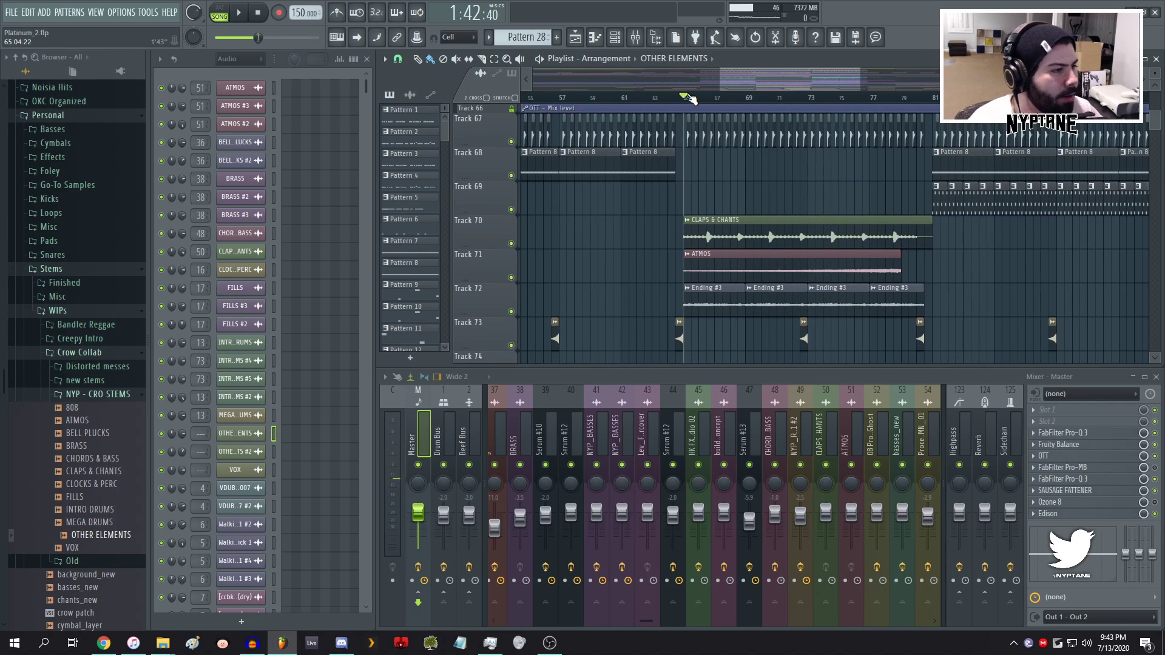
scroll(741, 164, down, 6)
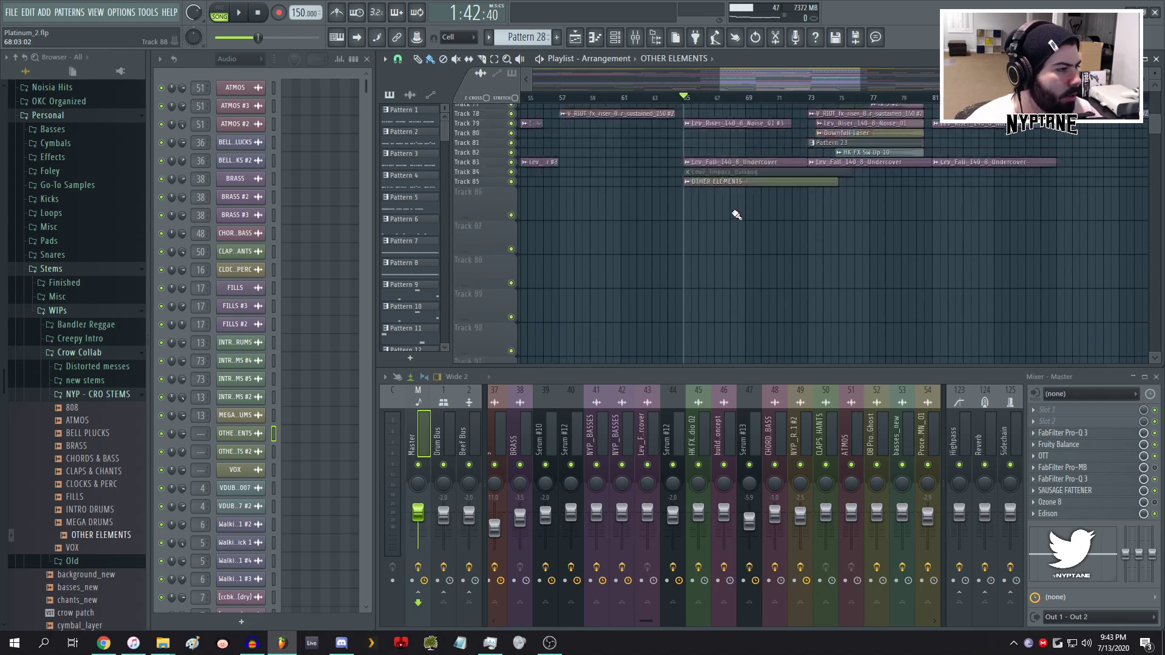
scroll(736, 261, up, 5)
scroll(716, 281, up, 4)
scroll(703, 284, up, 10)
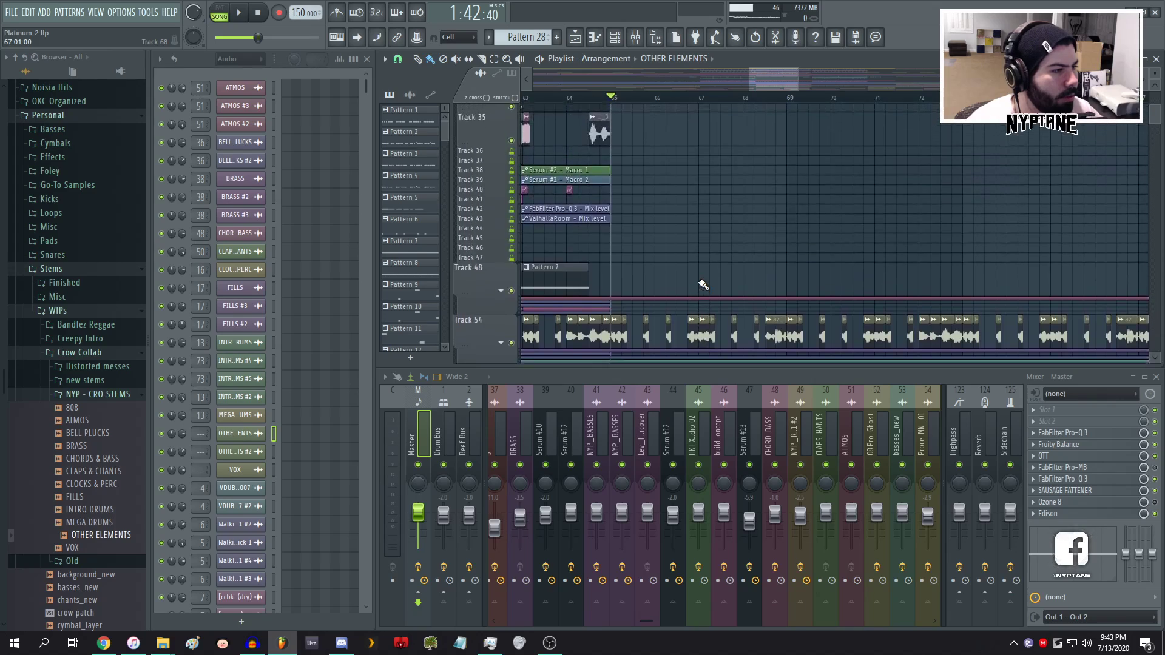
scroll(703, 284, down, 5)
scroll(716, 279, down, 10)
key(space)
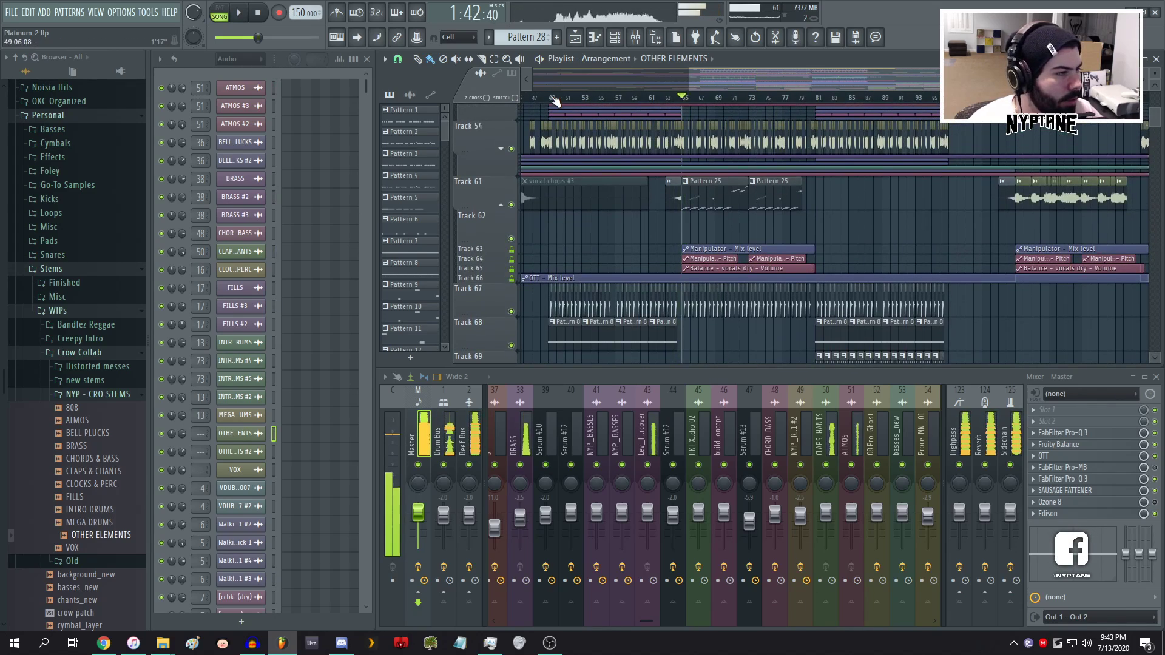
key(space)
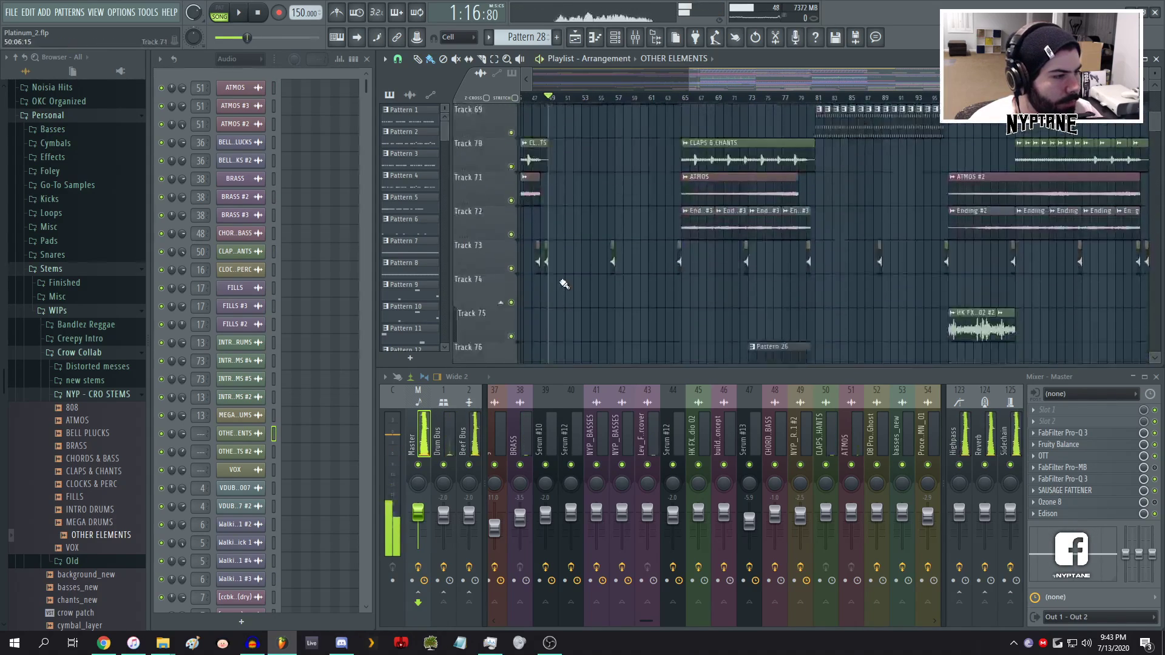
- Play the first drop from bar 49 at 1:16 while viewing its tracks, and solo Track 68
key(space)
scroll(559, 261, up, 8)
scroll(741, 249, down, 3)
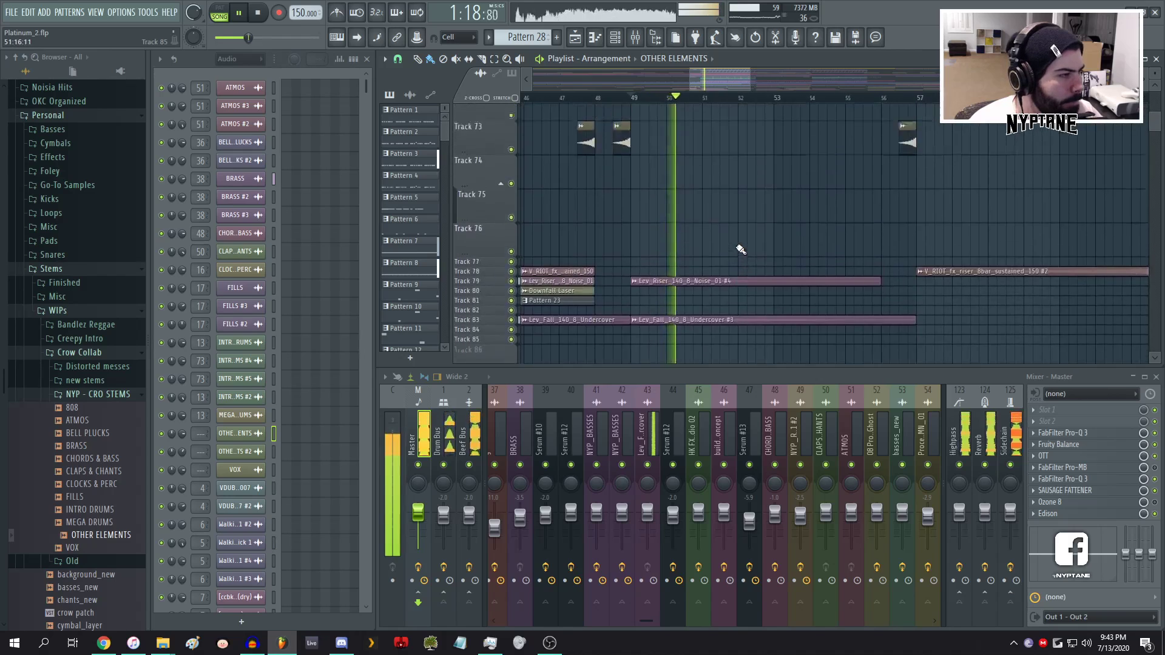
scroll(668, 273, up, 6)
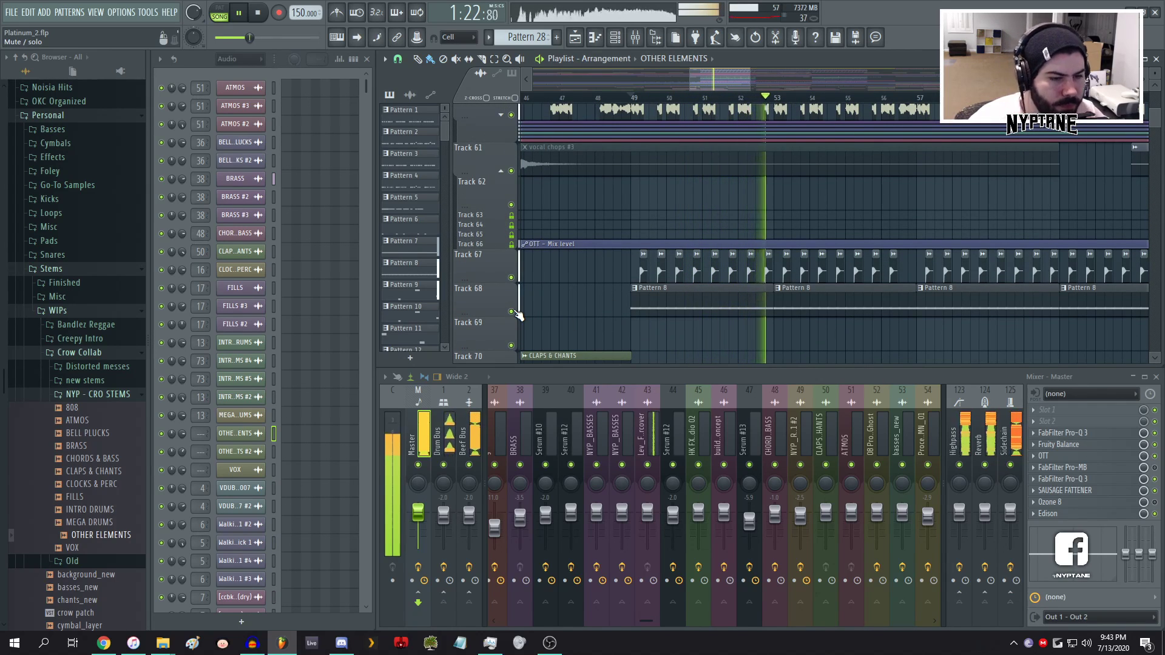
right_click(513, 312)
key(space)
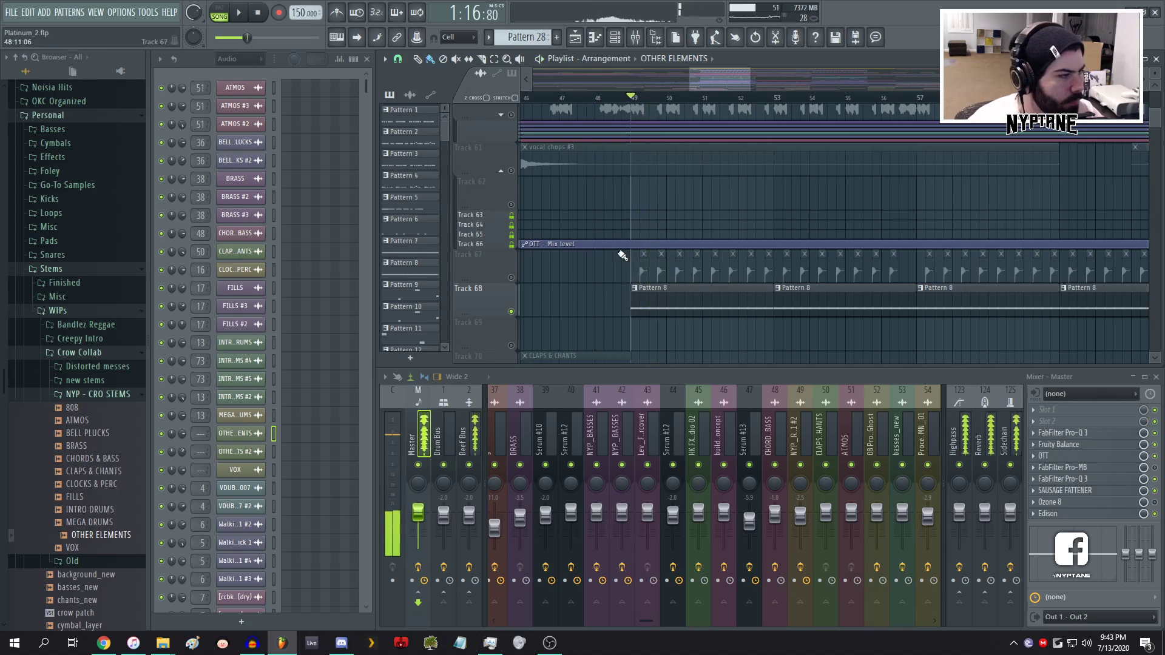
- Play Track 48 soloed from bar 49 and select its Serum #4 mixer channel
scroll(622, 255, up, 4)
key(space)
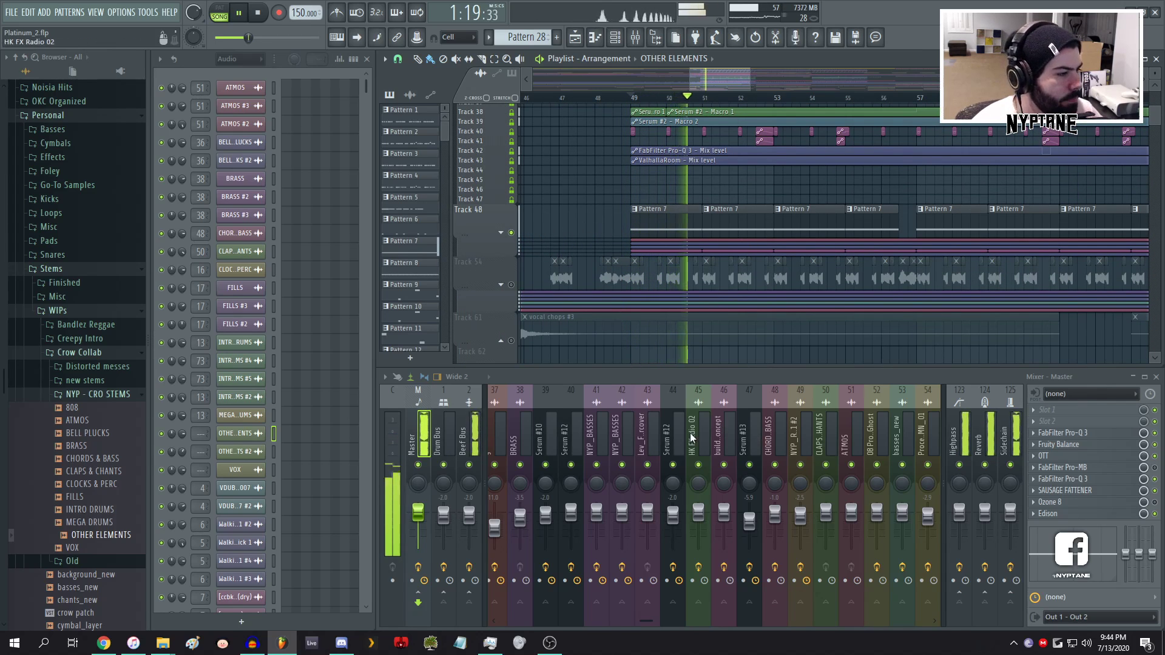
scroll(698, 434, left, 10)
click(731, 432)
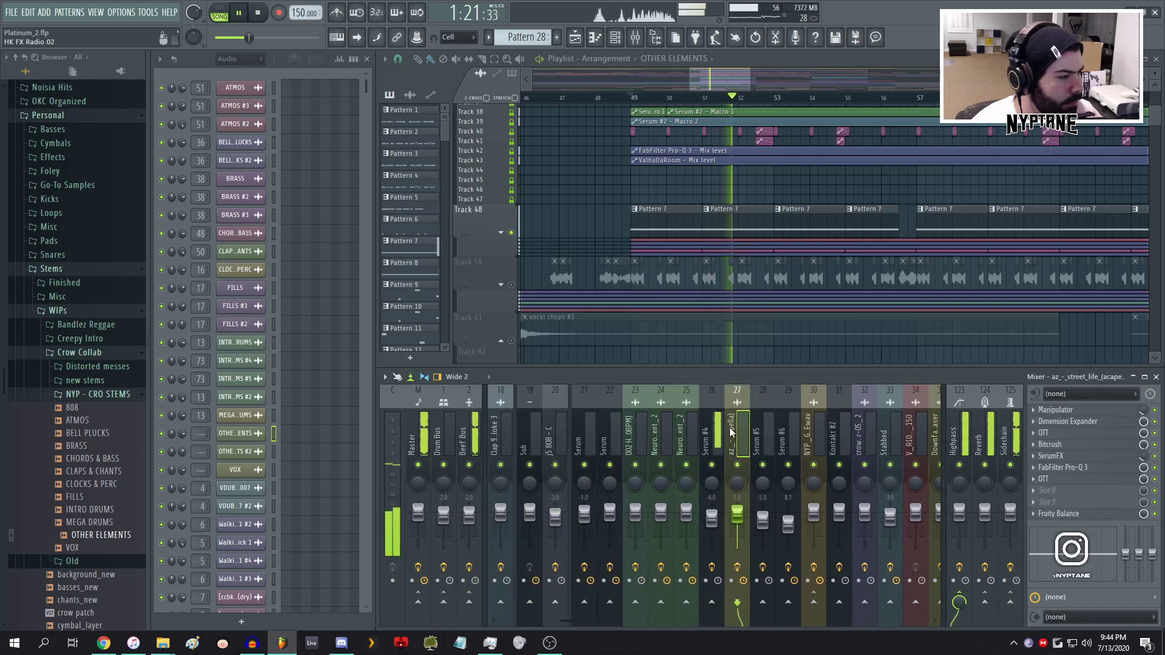
click(714, 433)
key(space)
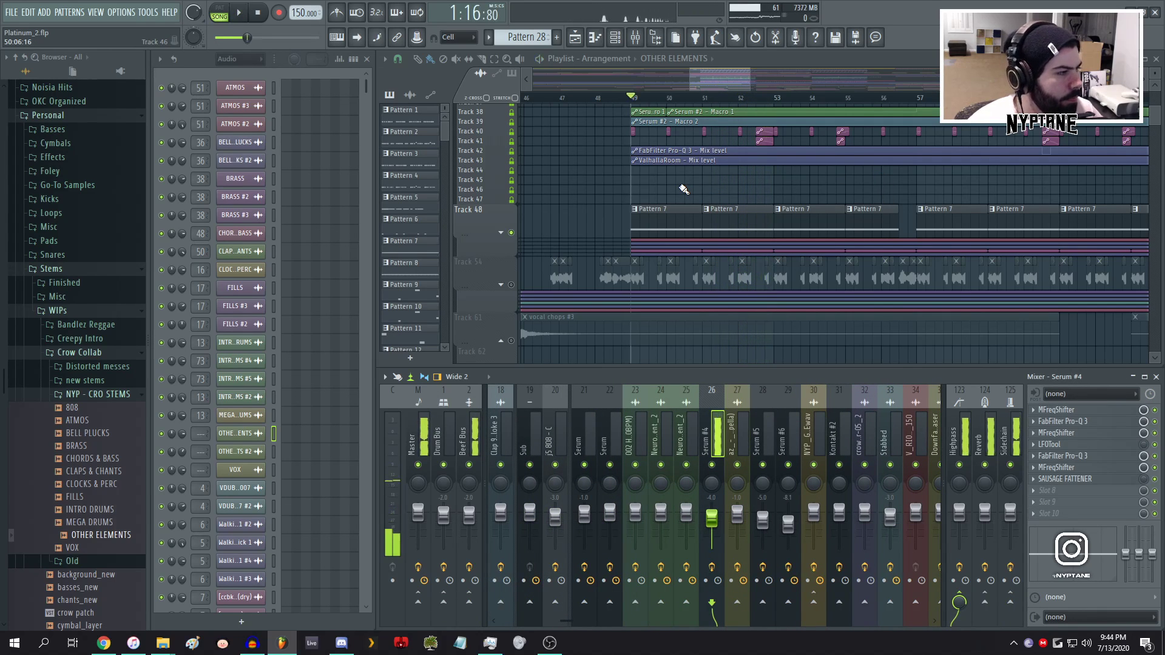
- Audition the soloed Track 48 in the second half of the first drop
scroll(684, 189, down, 5)
scroll(809, 190, up, 2)
click(774, 97)
key(space)
scroll(635, 177, down, 7)
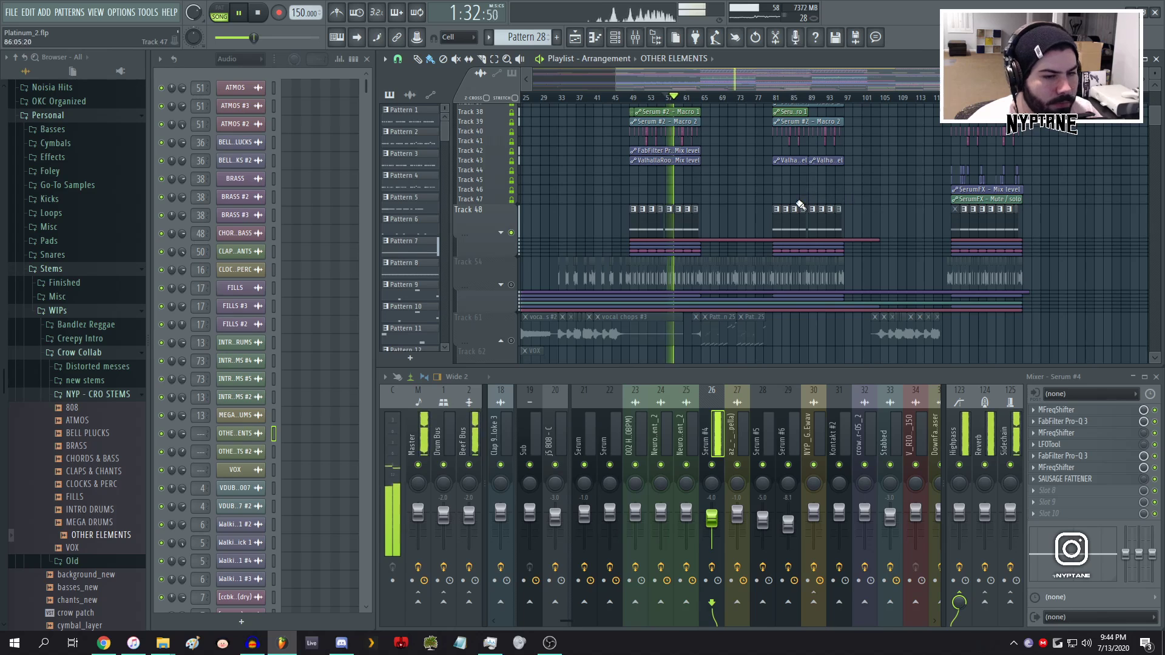
key(space)
- Audition the soloed Track 48 at the start of the second drop, from bar 81 at 2:08
scroll(800, 203, up, 6)
click(697, 97)
key(space)
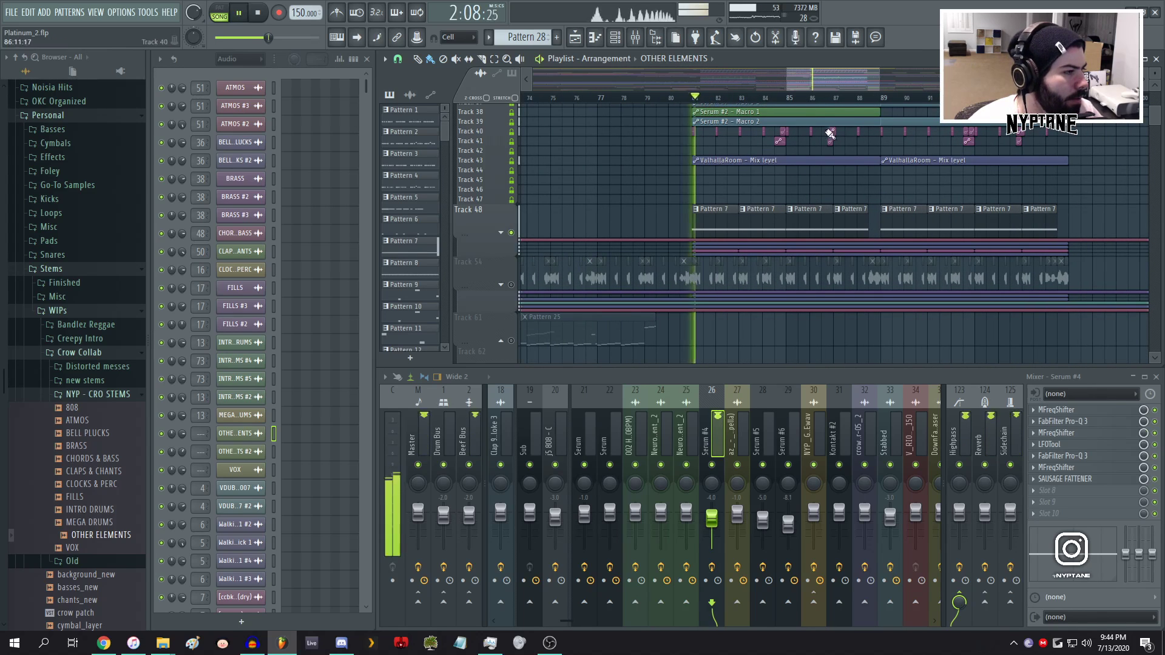
scroll(632, 190, down, 4)
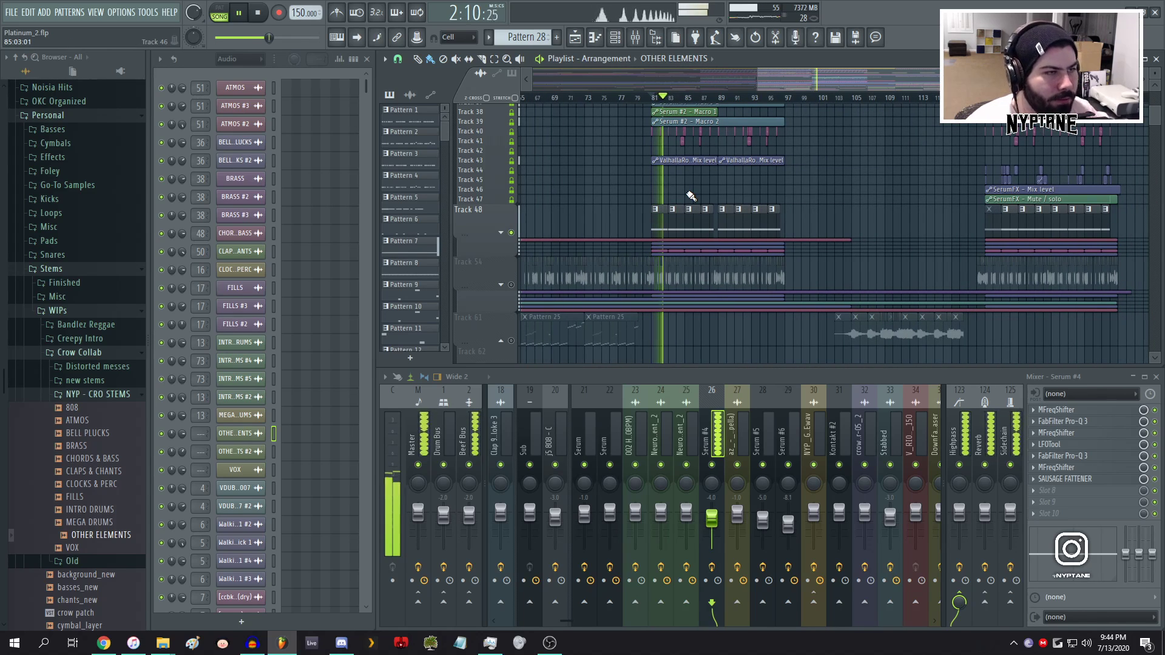
key(space)
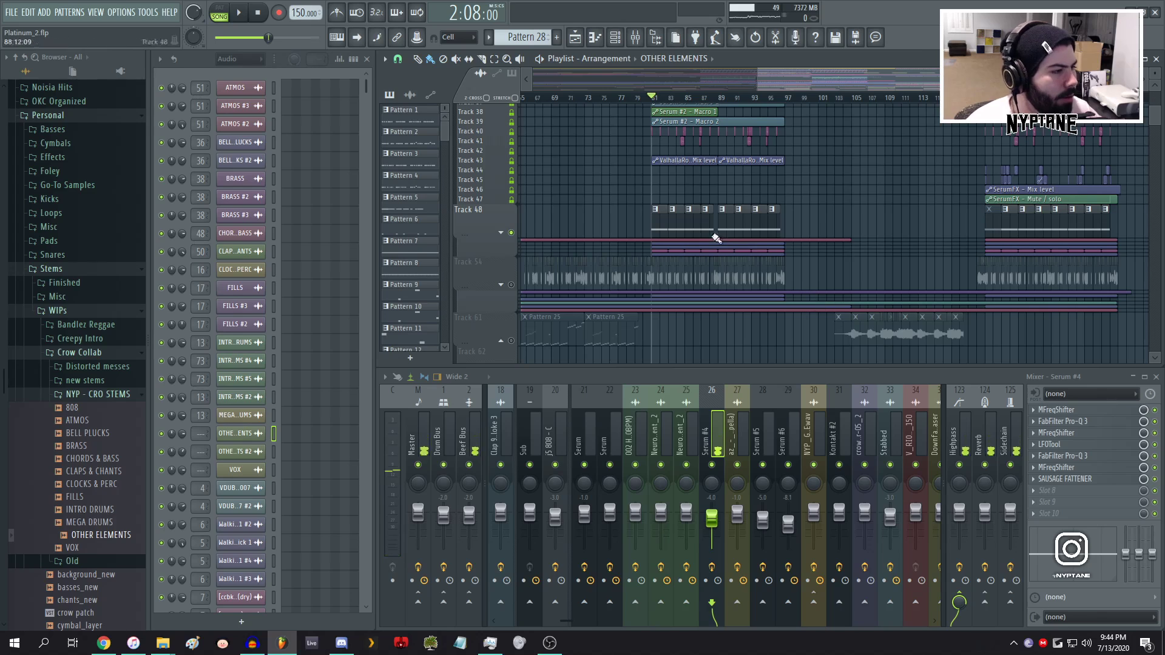
scroll(645, 224, down, 3)
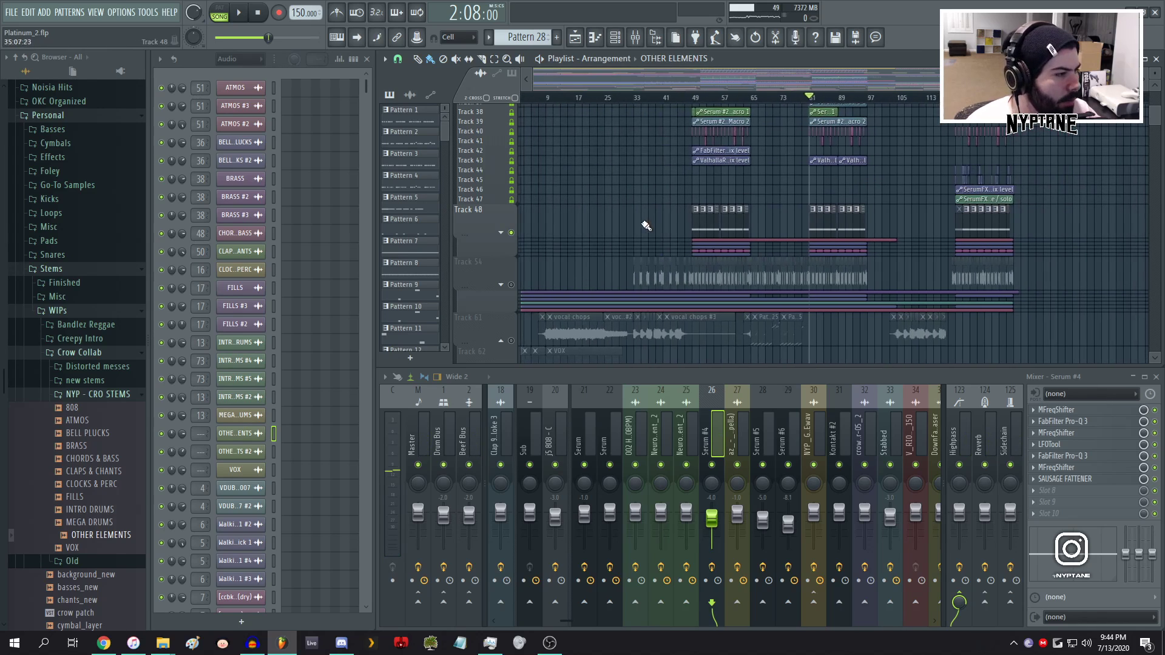
- Cue bar 49 again, show the Unsorted channels, and select Pattern 7 from Track 48
click(696, 99)
click(238, 59)
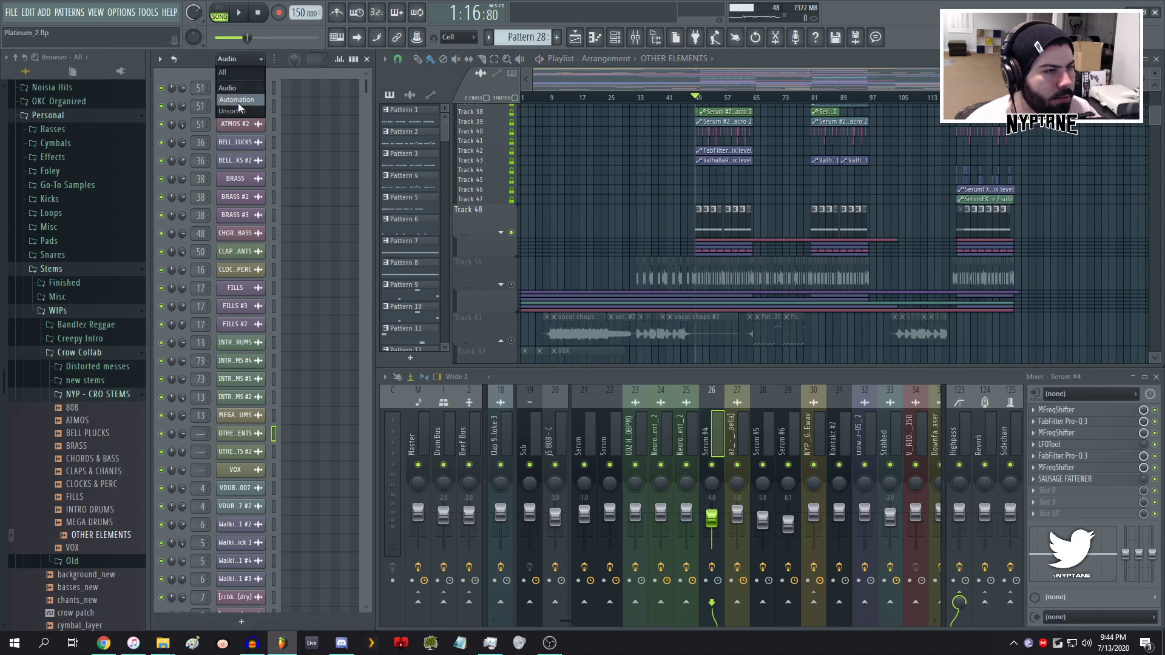
click(240, 109)
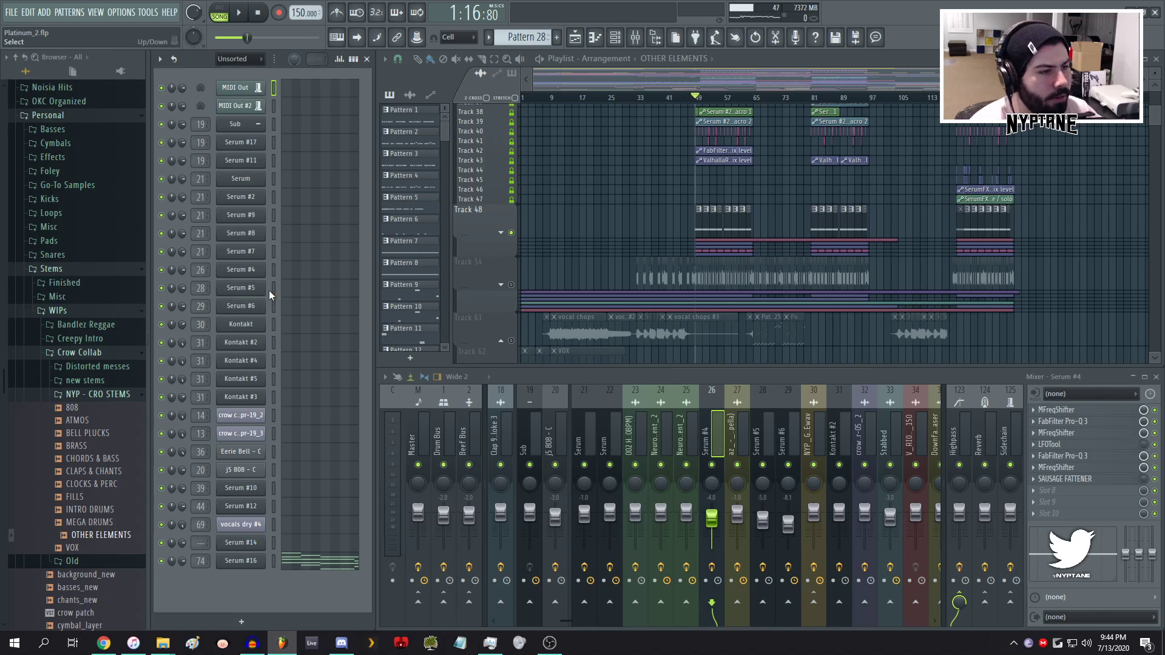
click(713, 230)
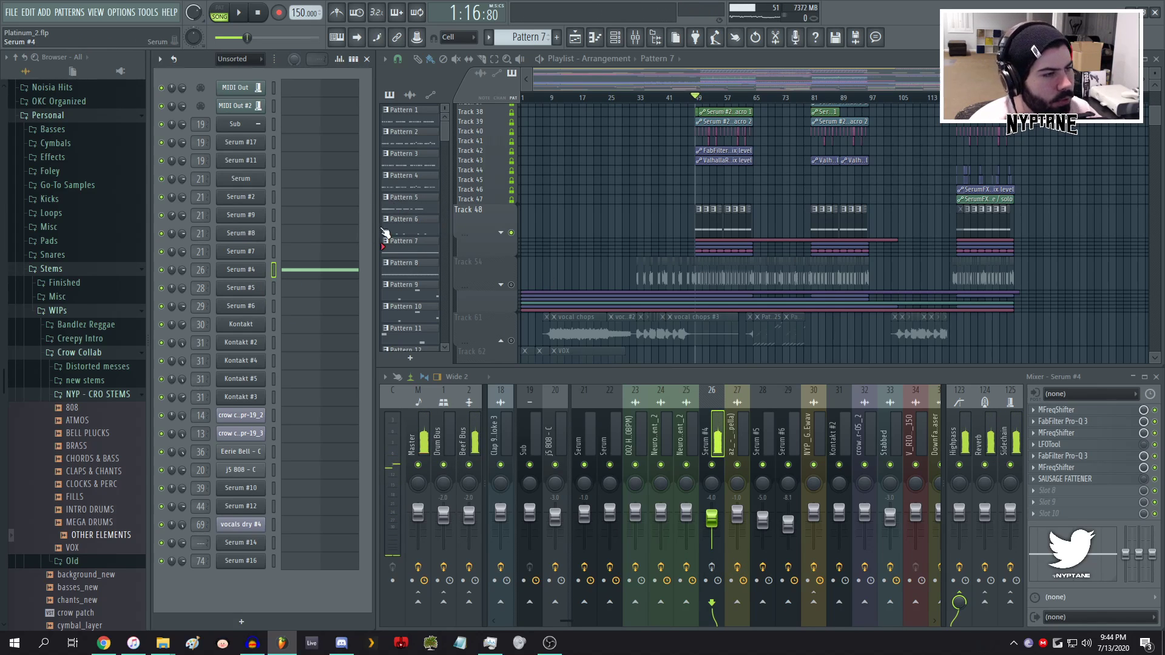
- Open the Serum #4 synth and inspect its BS - Screech preset within the Nyptane Presets Vol. 3 user folder
click(248, 269)
click(520, 169)
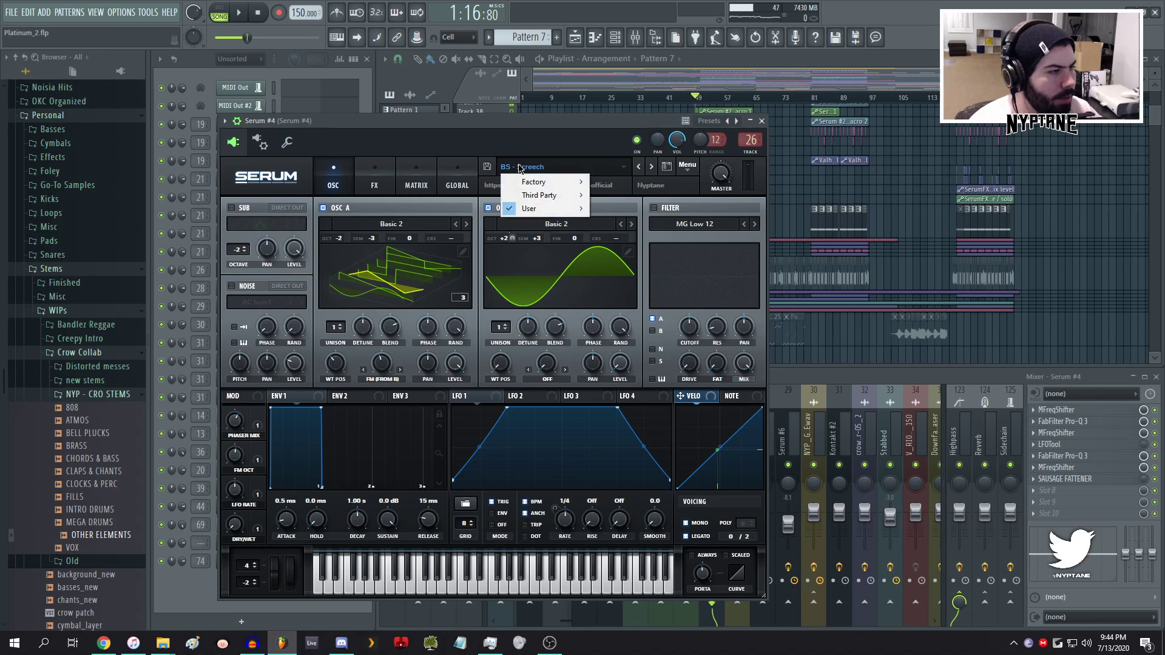
mouse_move(546, 208)
mouse_move(704, 342)
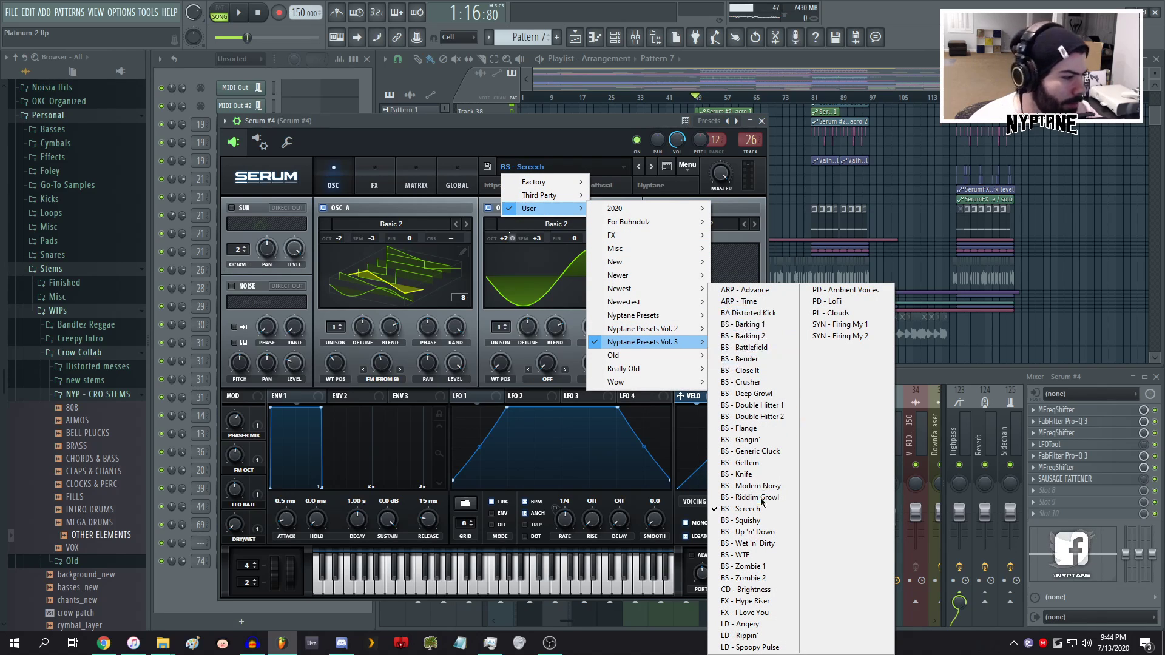
click(542, 147)
drag(541, 147, 554, 114)
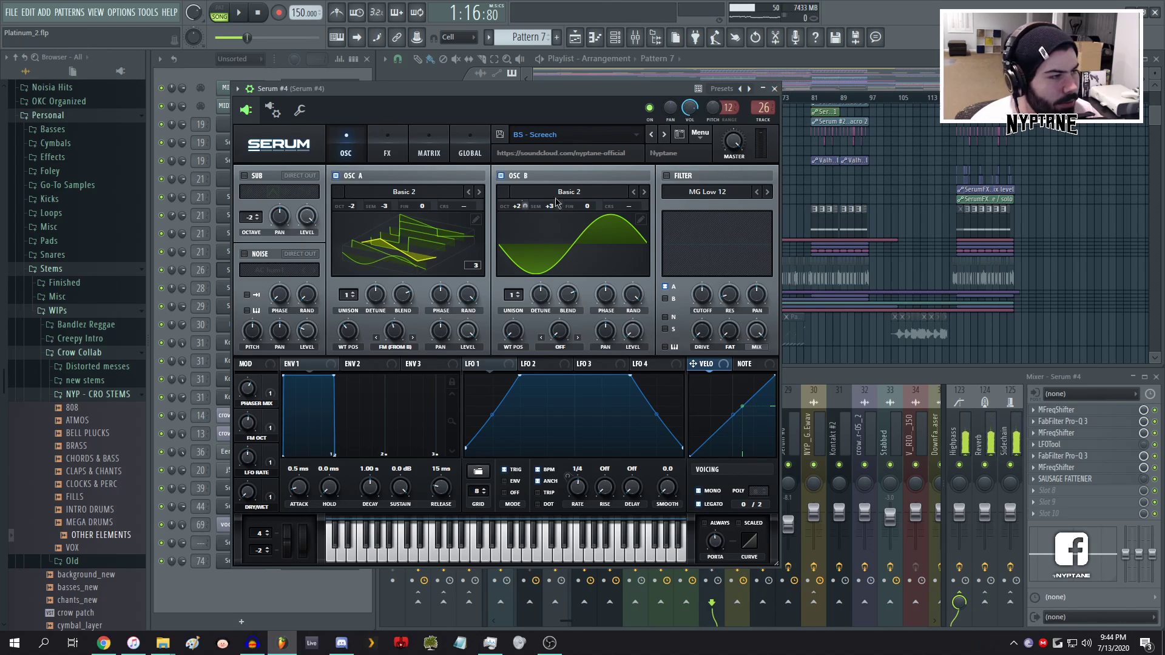
click(774, 89)
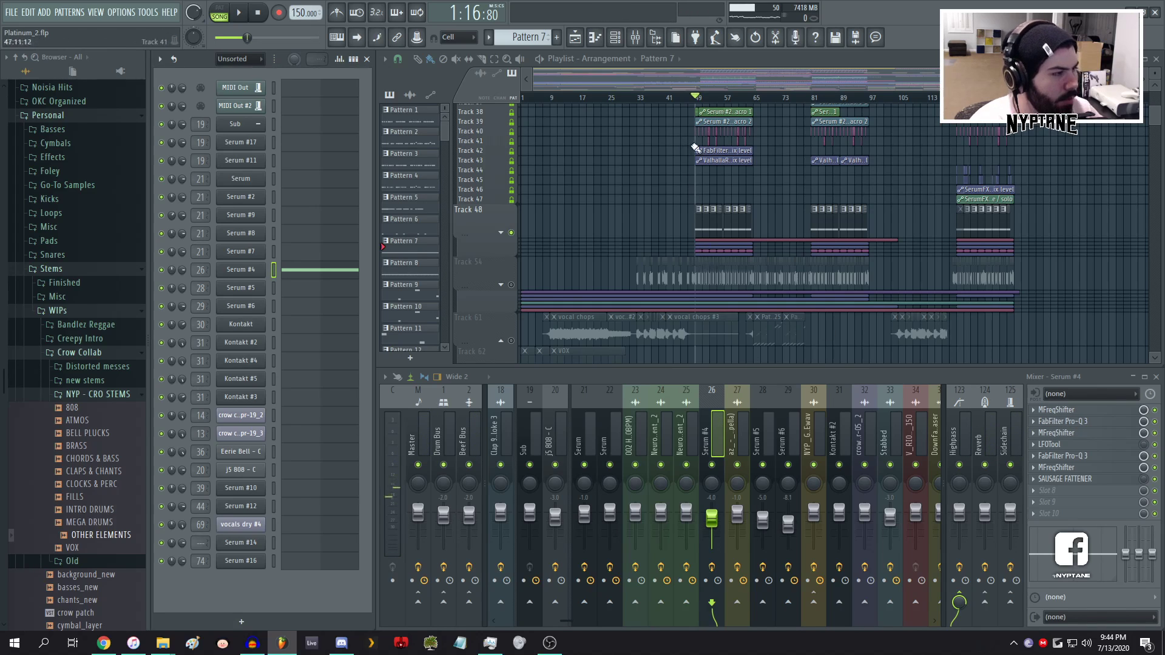
- Play the soloed Pattern 7 bass on Track 48 from bar 49 at 1:16
key(space)
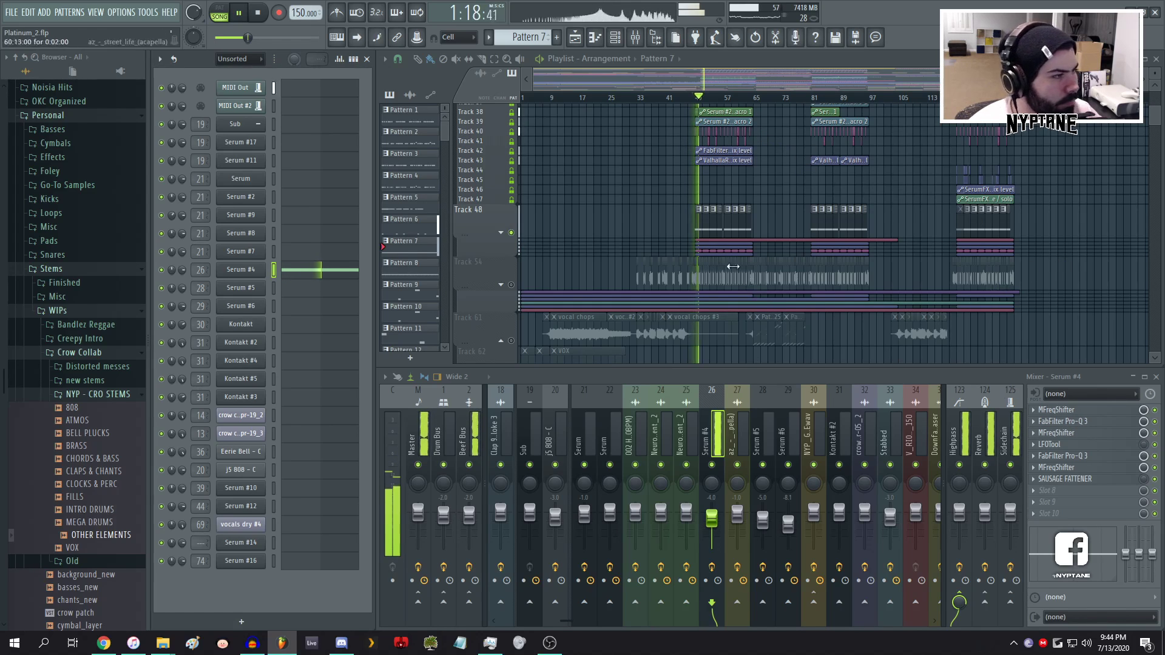
key(space)
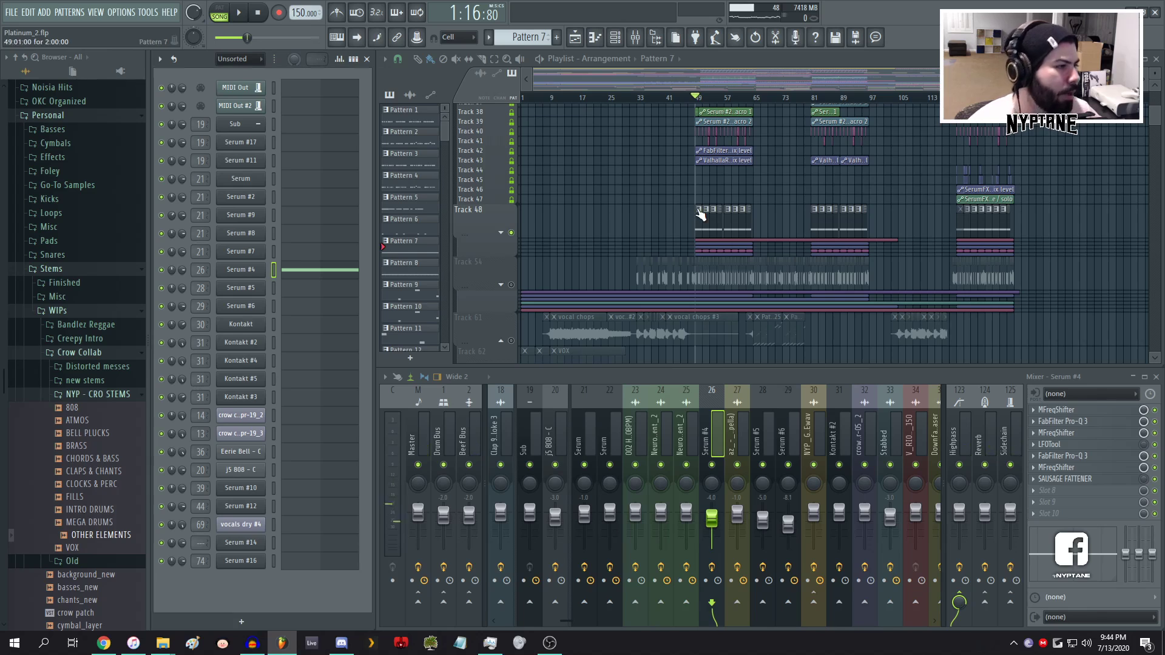
key(space)
scroll(720, 229, up, 4)
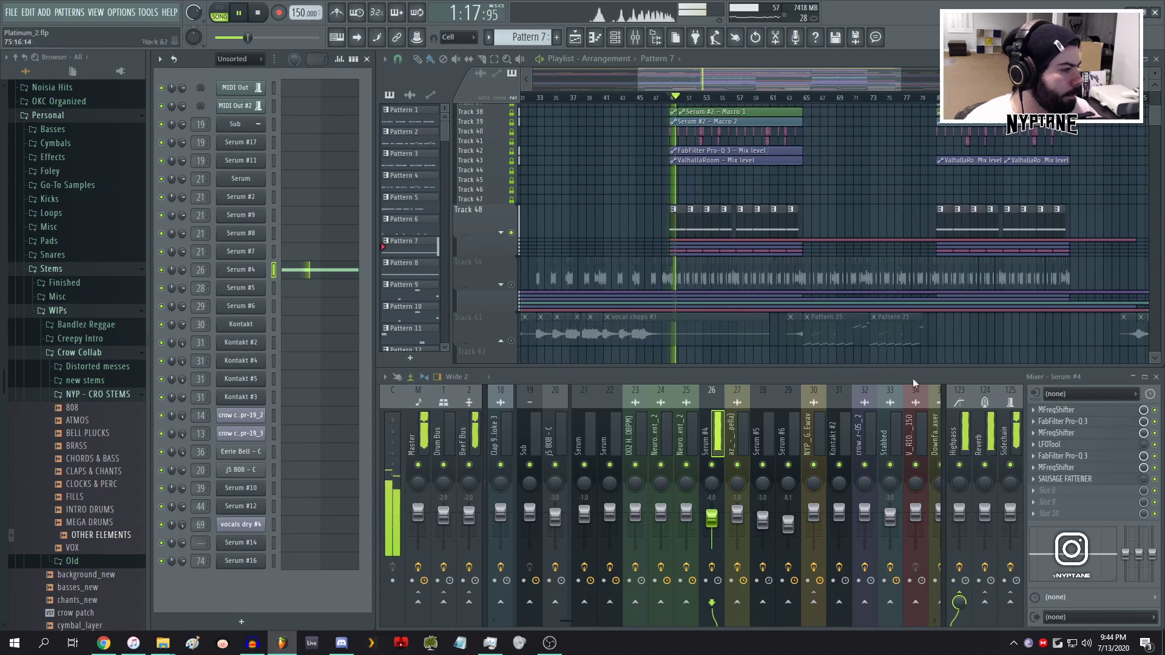
- Inspect the first FabFilter Pro-Q 3 and the SAUSAGE FATTENER on the Serum #4 mixer channel
click(1063, 421)
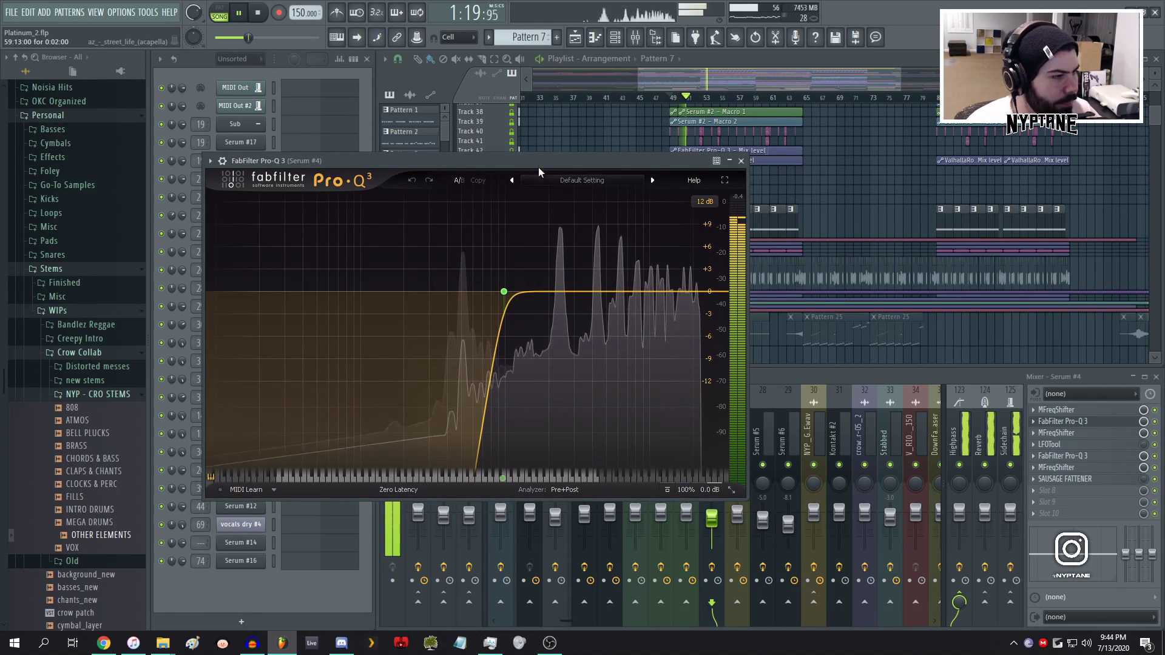
click(741, 160)
key(space)
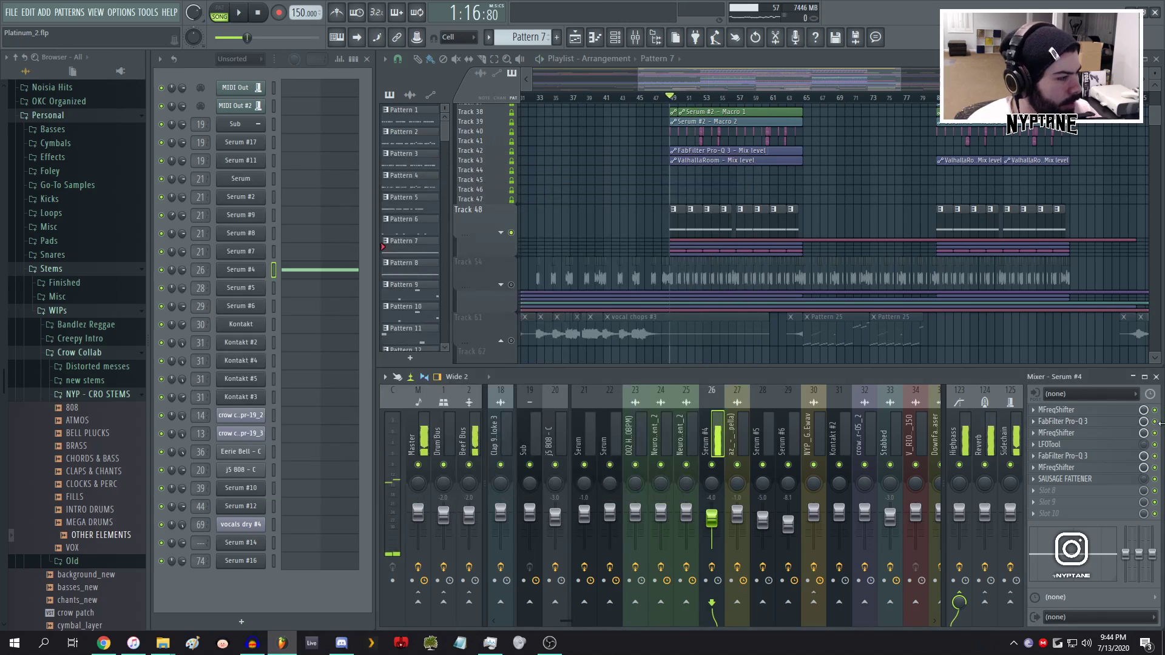
click(1080, 479)
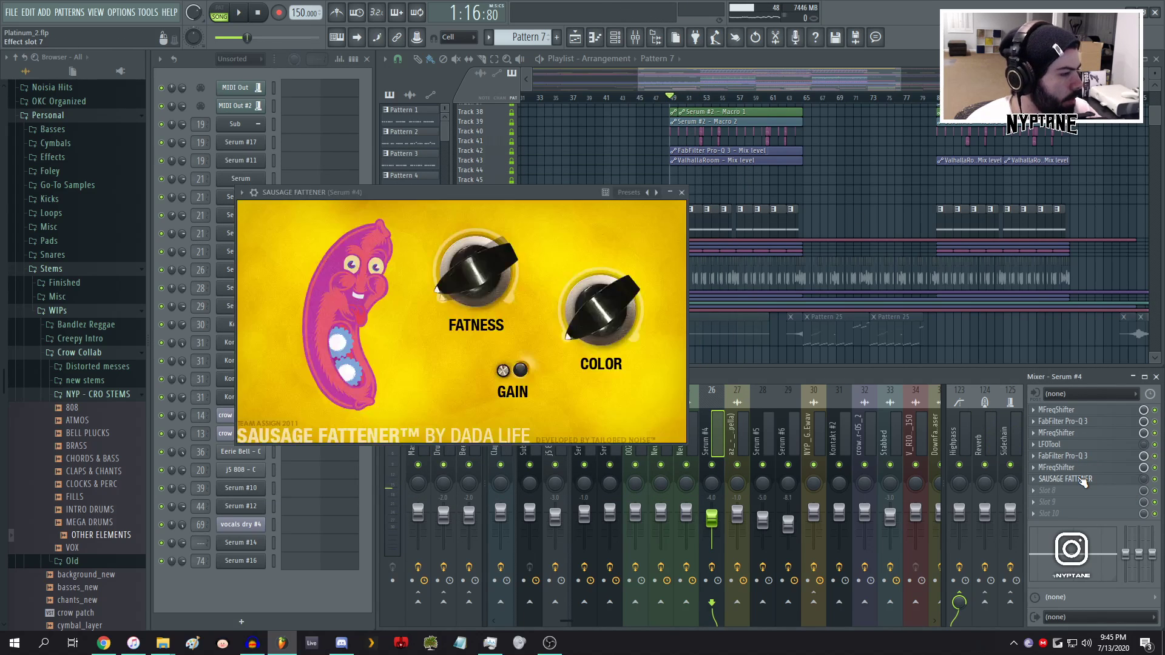
click(682, 192)
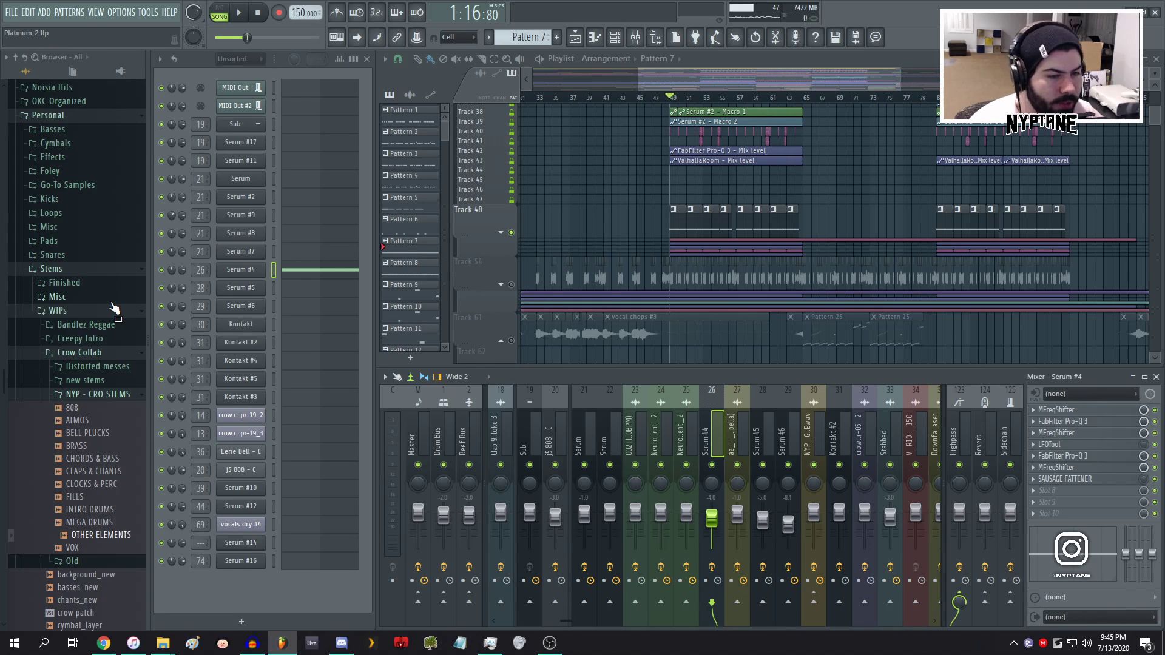
key(alt+Tab)
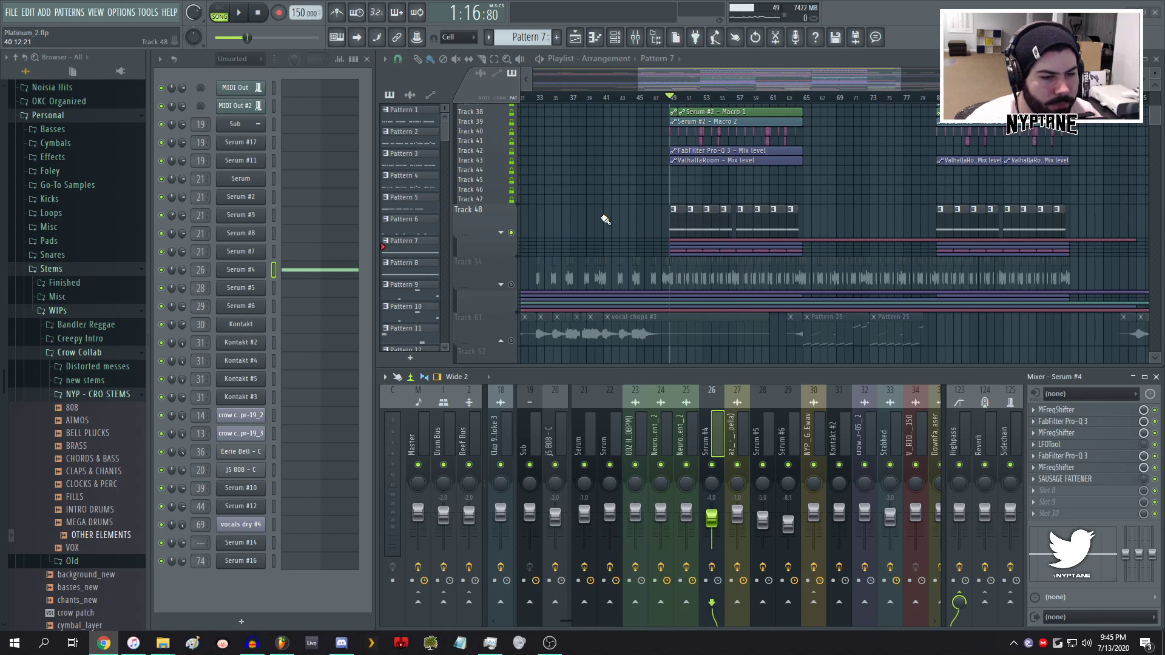
scroll(606, 219, down, 2)
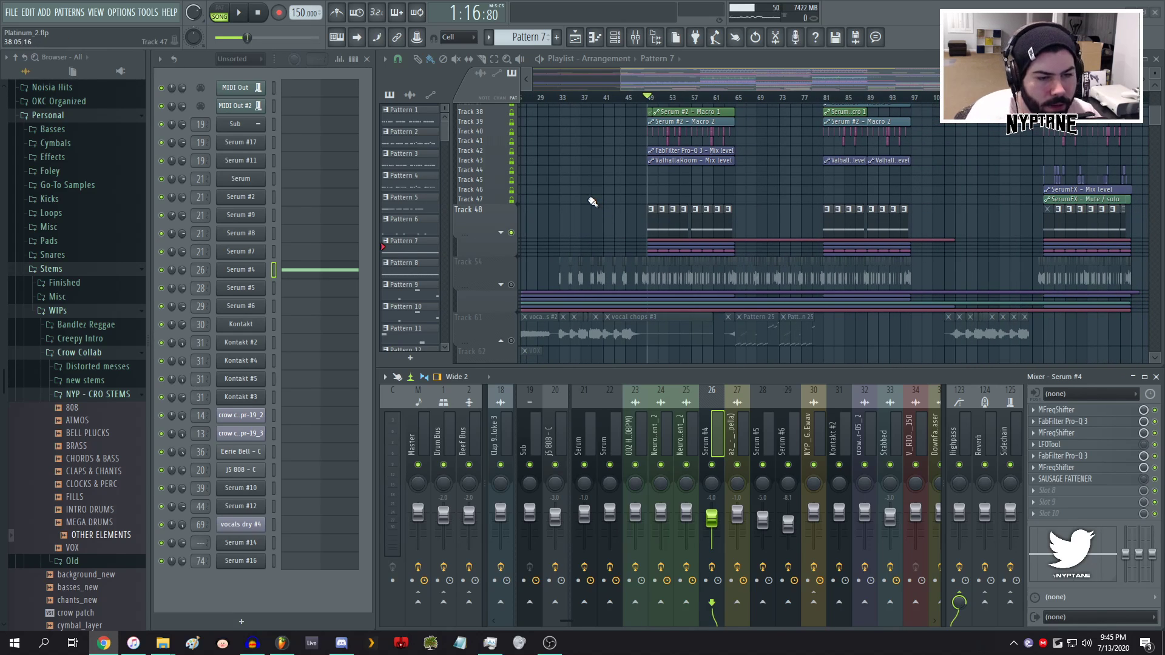
- Turn all playlist tracks back on so the section around bar 121 is no longer muted by the Track 48 solo
scroll(585, 182, down, 2)
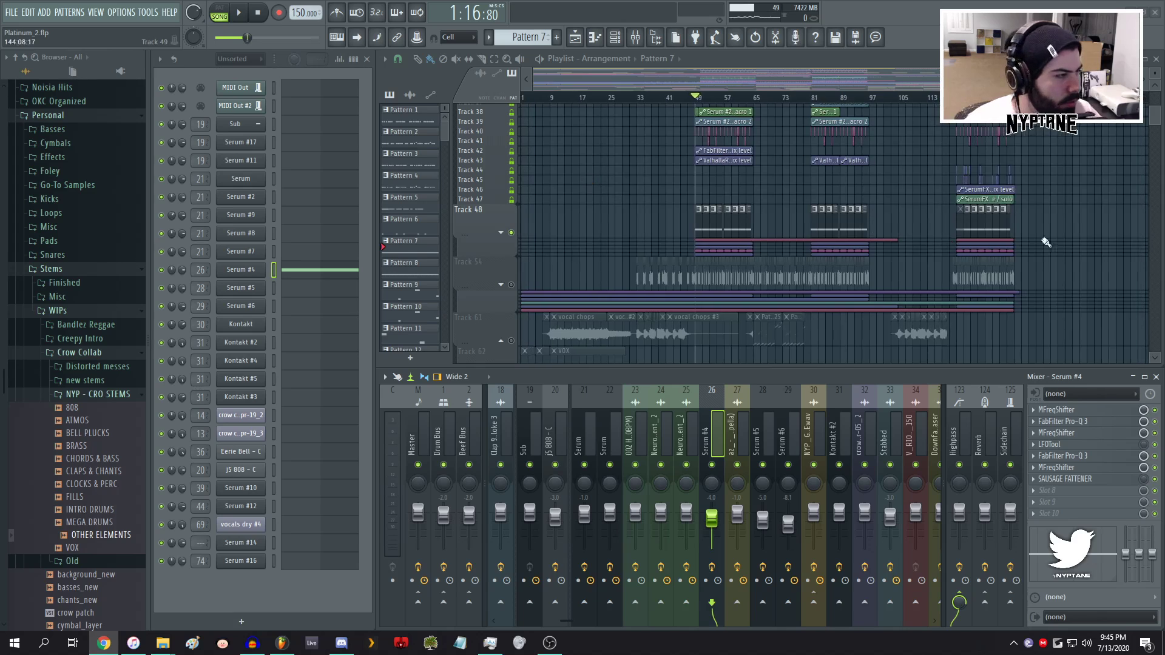
scroll(1045, 242, up, 5)
drag(795, 234, 721, 221)
scroll(525, 208, up, 3)
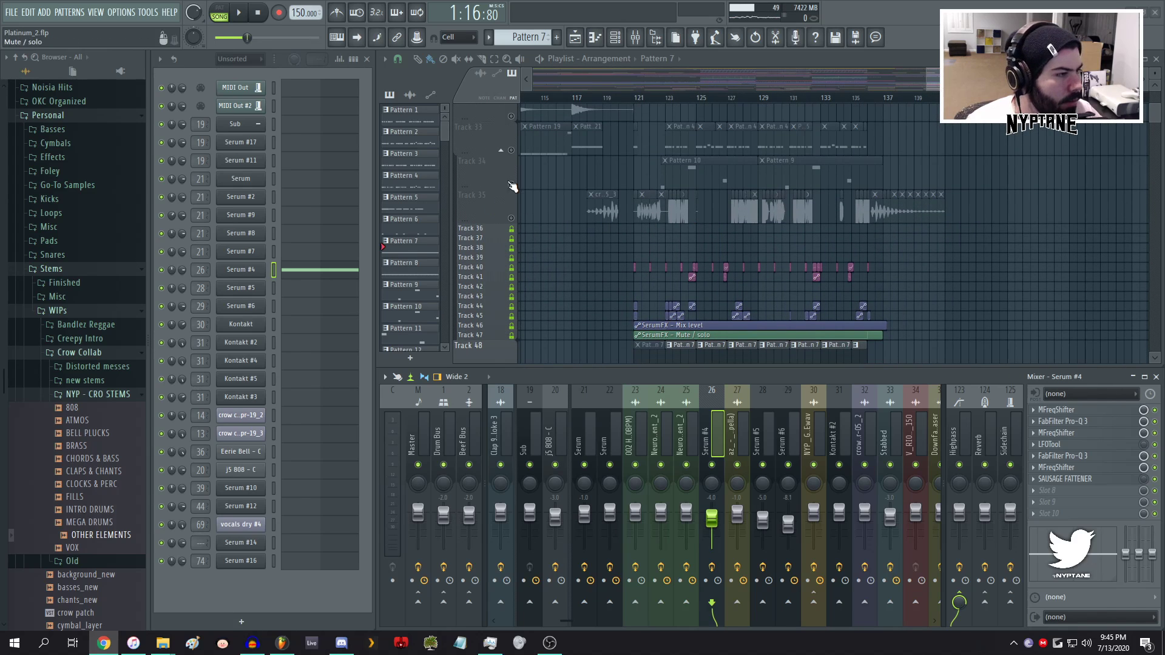
right_click(511, 185)
right_click(512, 185)
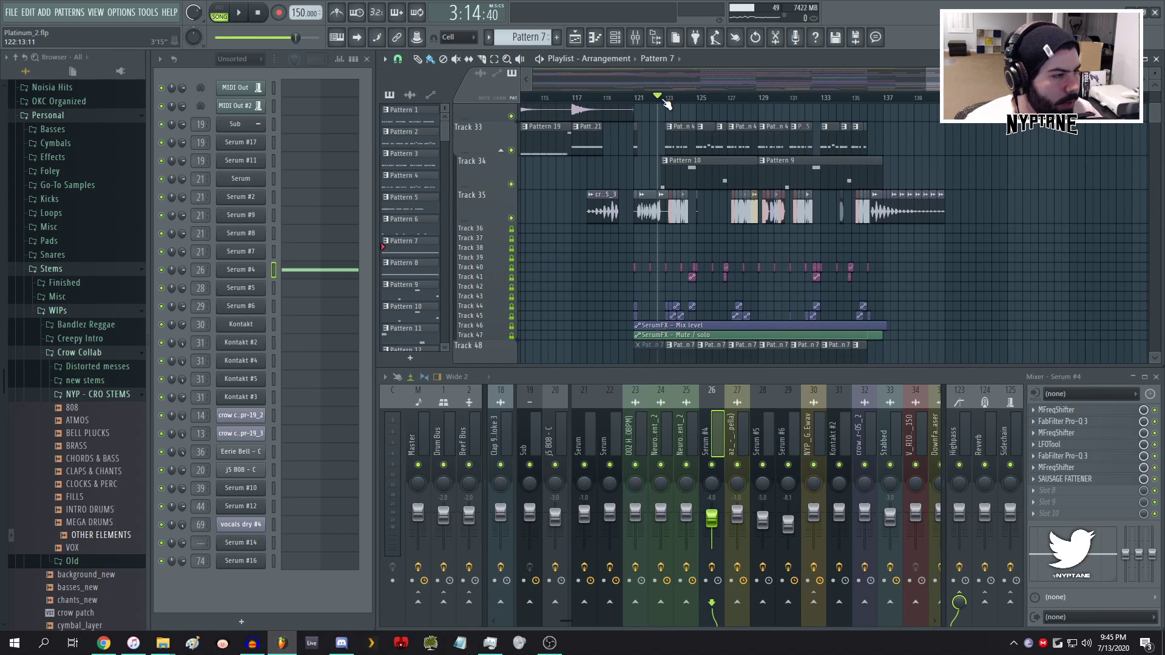
- Play the last drop with all tracks from bar 123 at 3:15:20, and stop playback
scroll(667, 105, up, 3)
key(space)
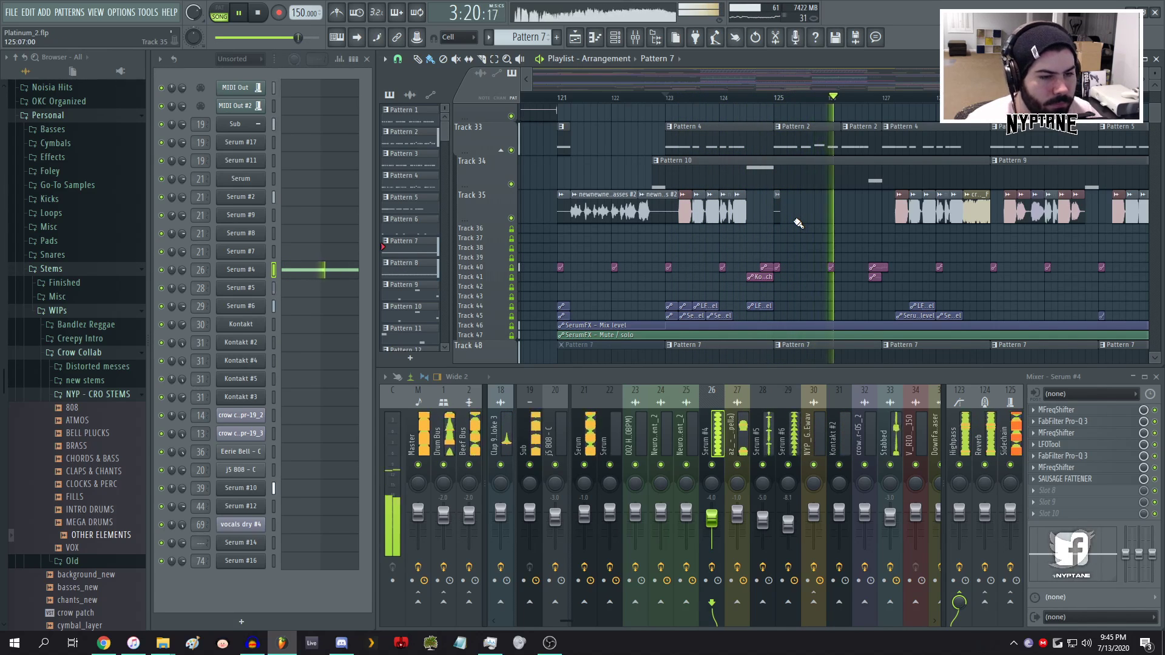
key(space)
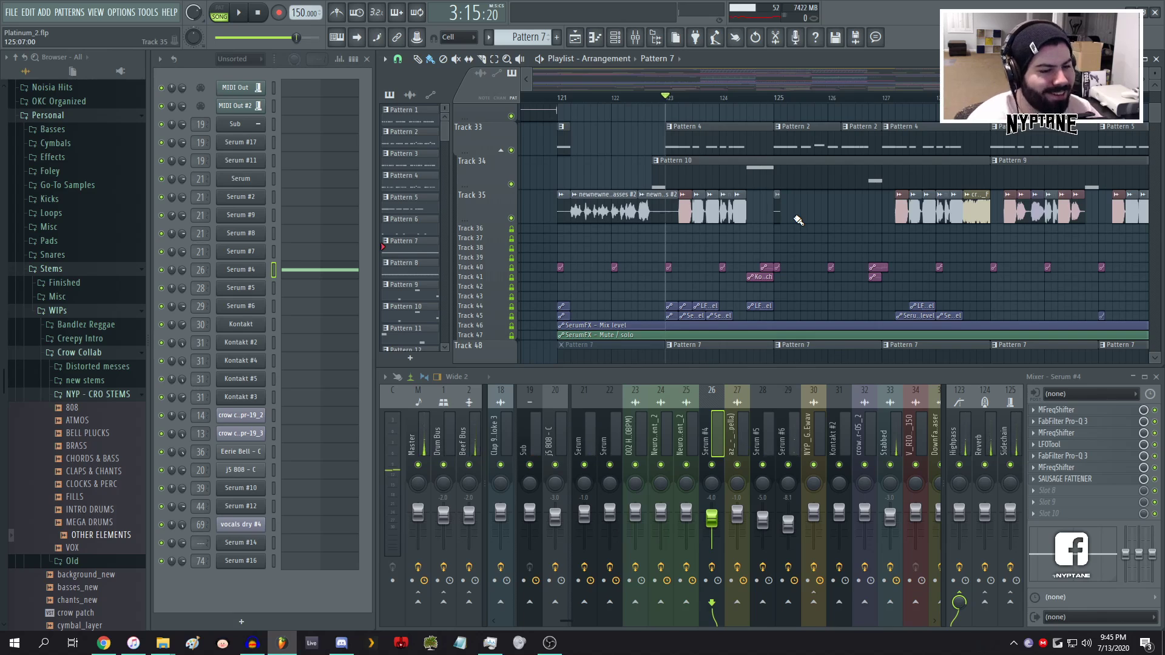
- Cue bar 65 at 1:42:40 and start playing the section that follows the first drop
drag(951, 80, 463, 75)
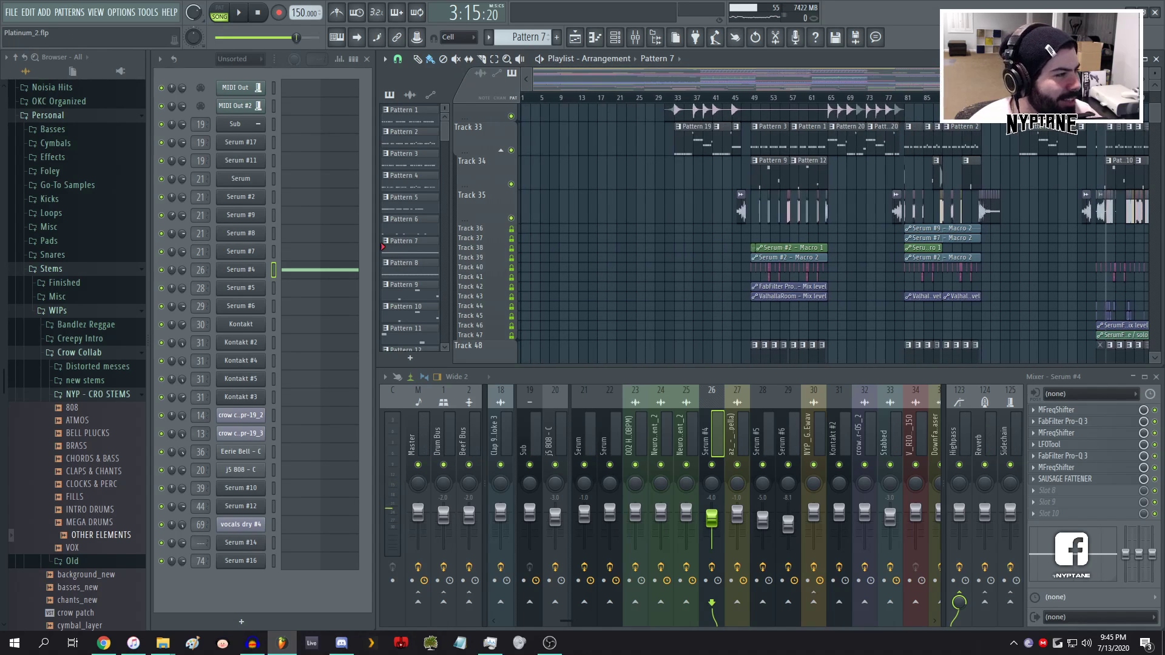
scroll(831, 120, down, 2)
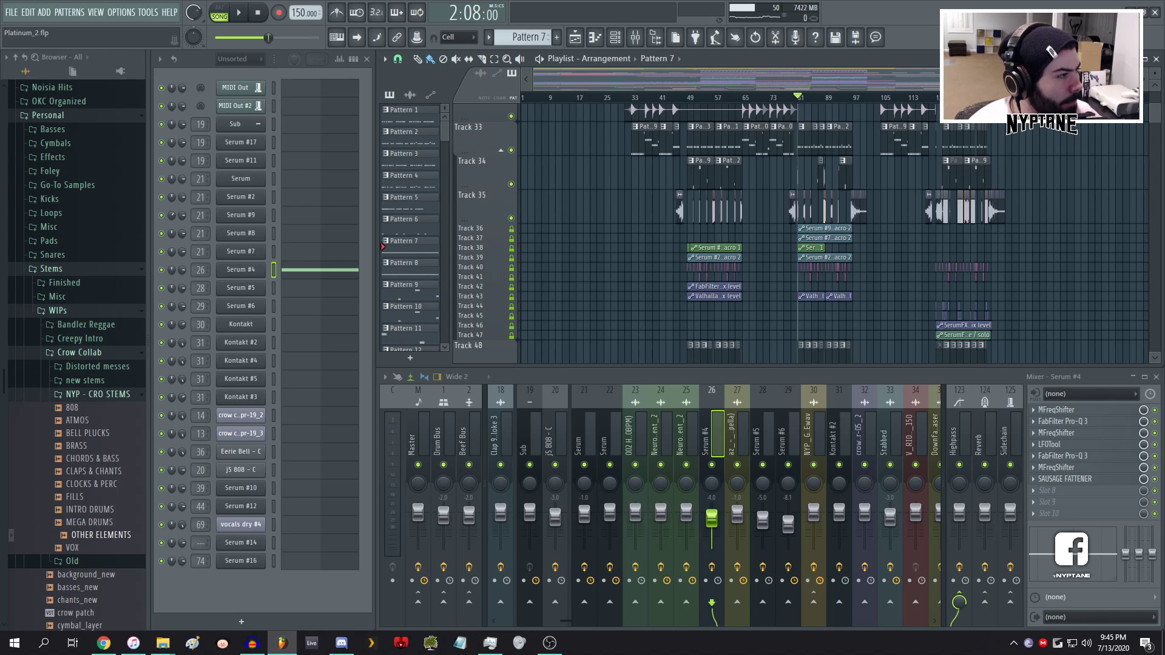
drag(1141, 79, 1056, 79)
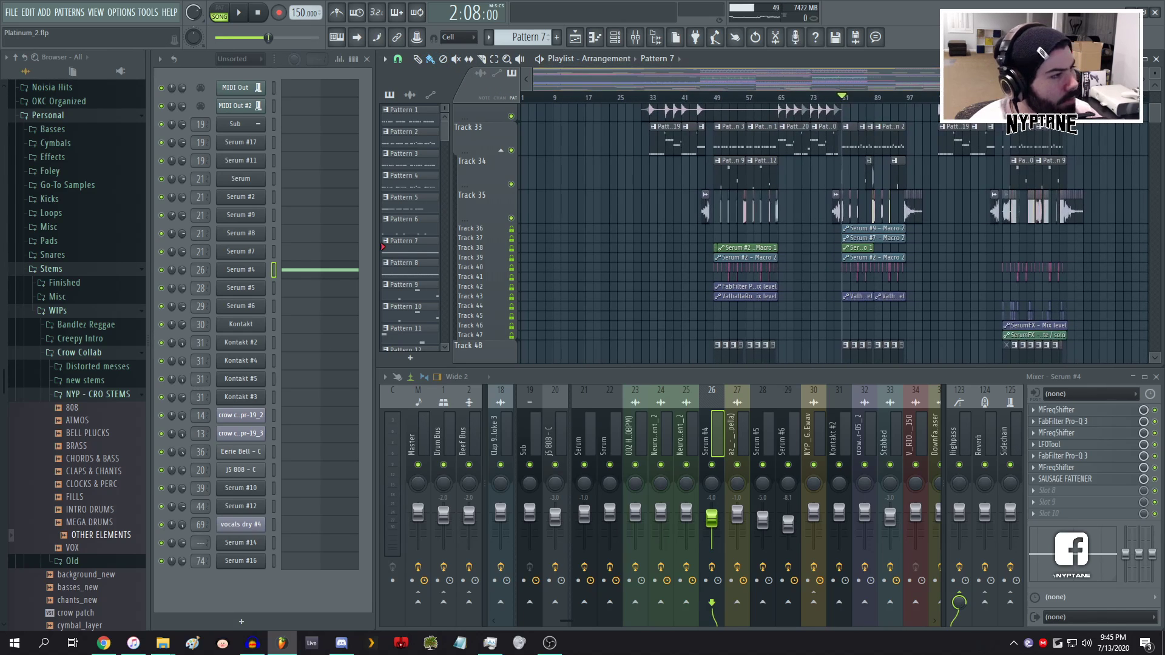
click(780, 98)
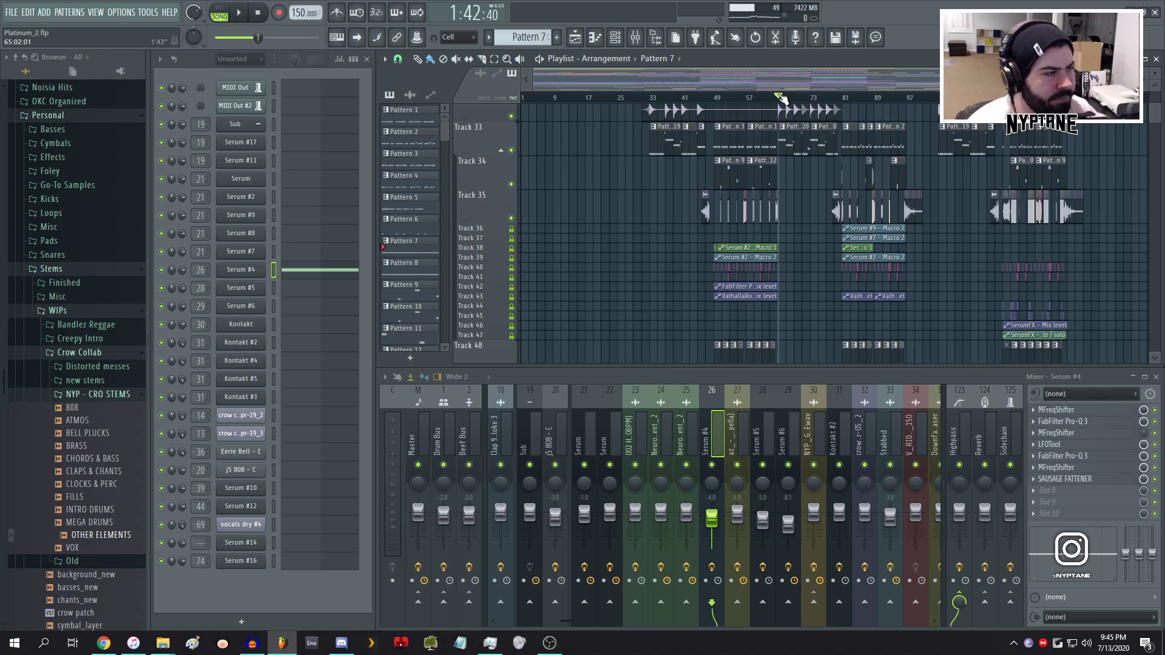
scroll(794, 182, up, 5)
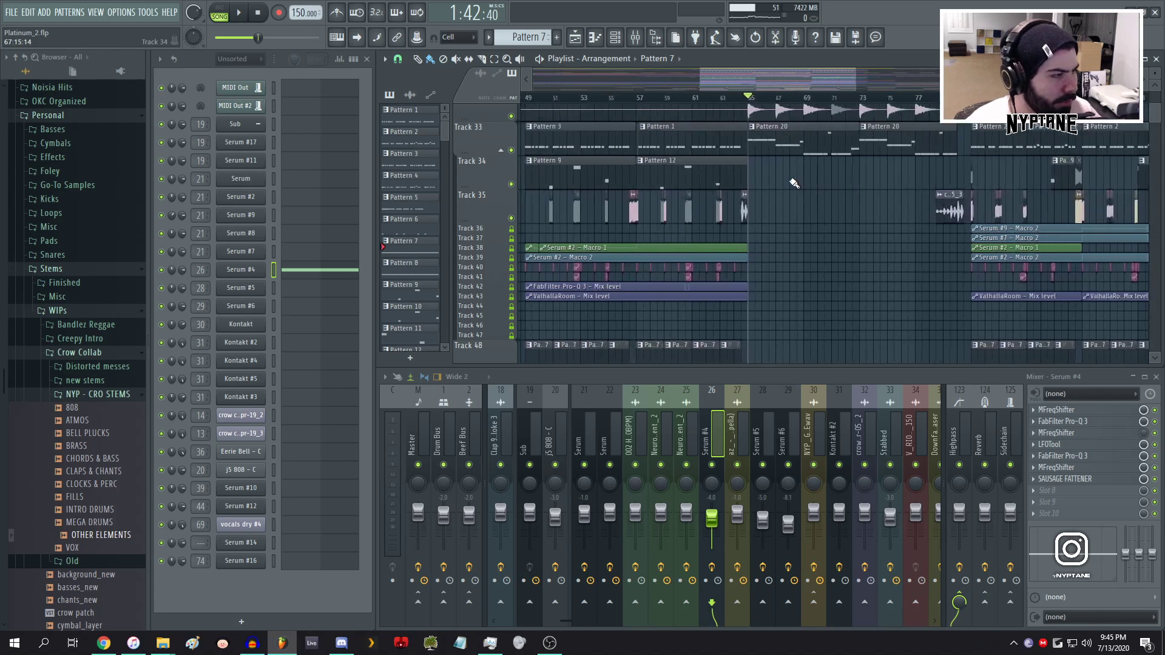
key(space)
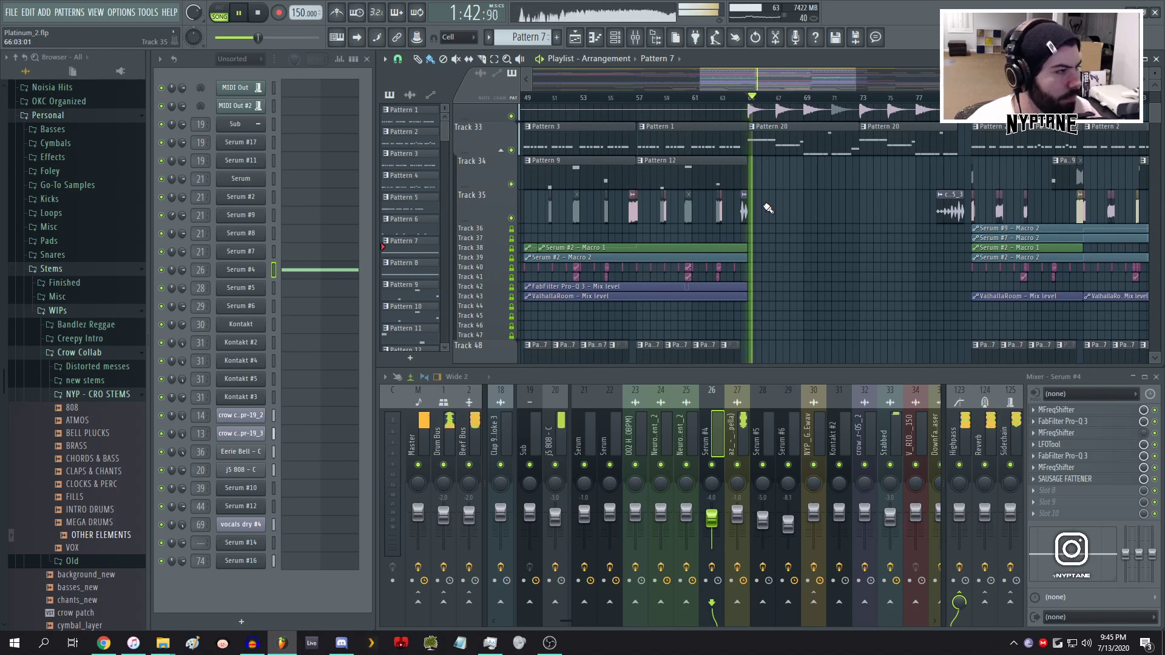
- Locate the old school w zeneth clips on Tracks 30 and 31 during playback, and stop
scroll(807, 217, up, 5)
scroll(827, 224, down, 3)
scroll(892, 237, up, 2)
scroll(901, 239, down, 4)
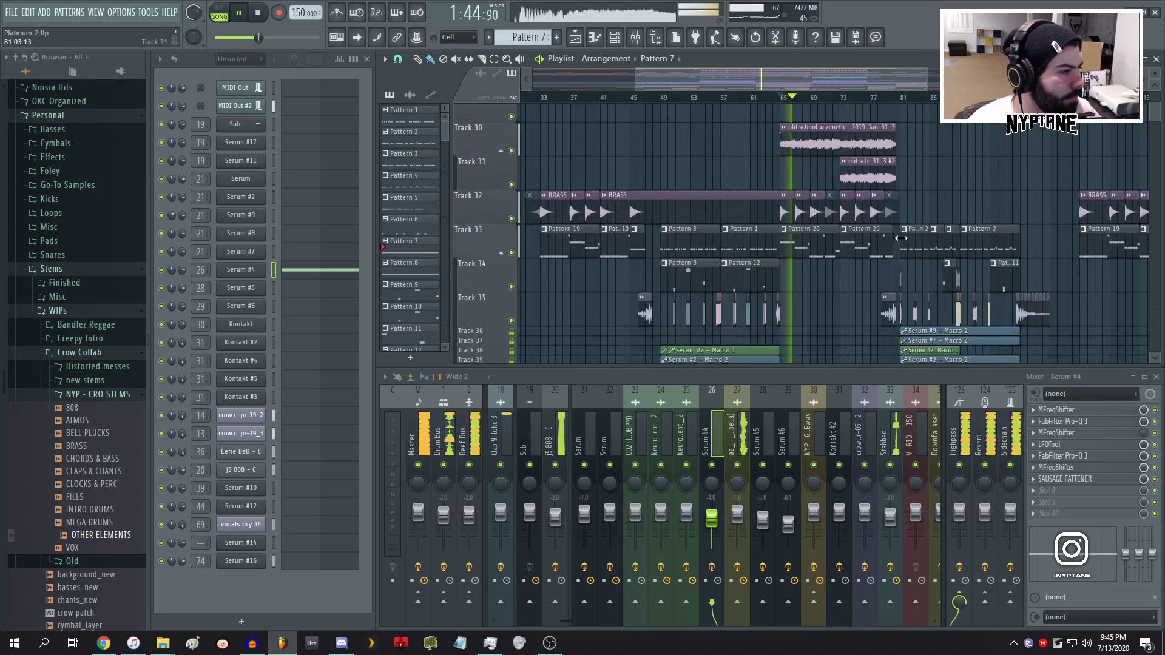
scroll(877, 261, up, 5)
scroll(637, 305, up, 3)
key(space)
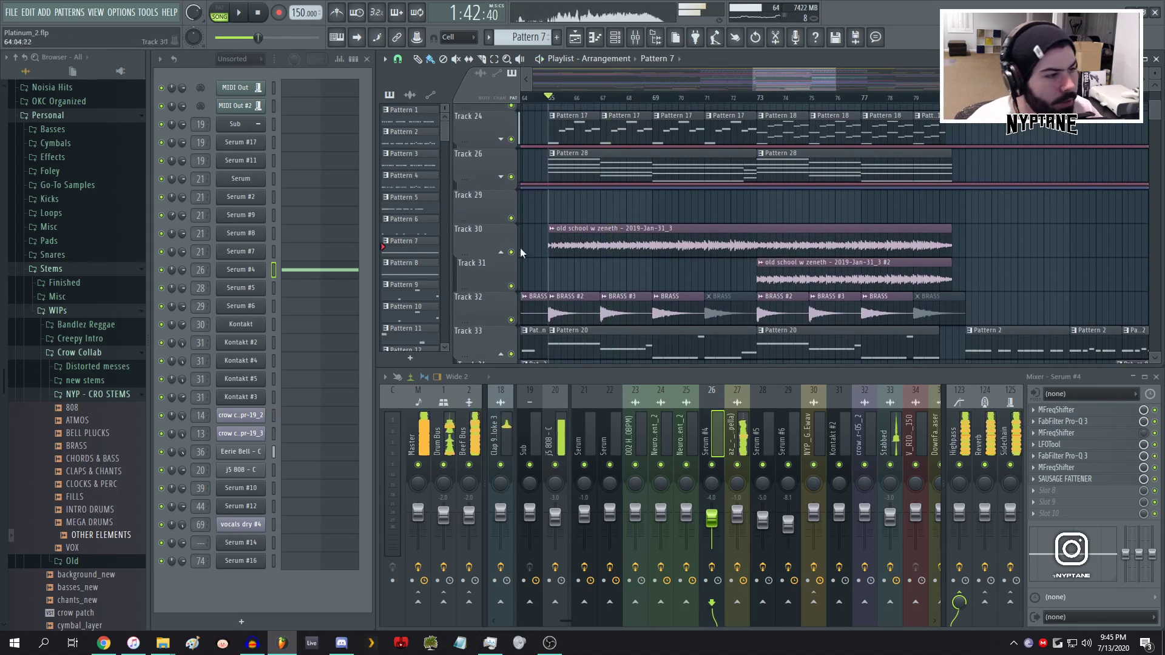
- Solo Track 30 and play its old school w zeneth audio clip from bar 65
right_click(512, 252)
click(632, 244)
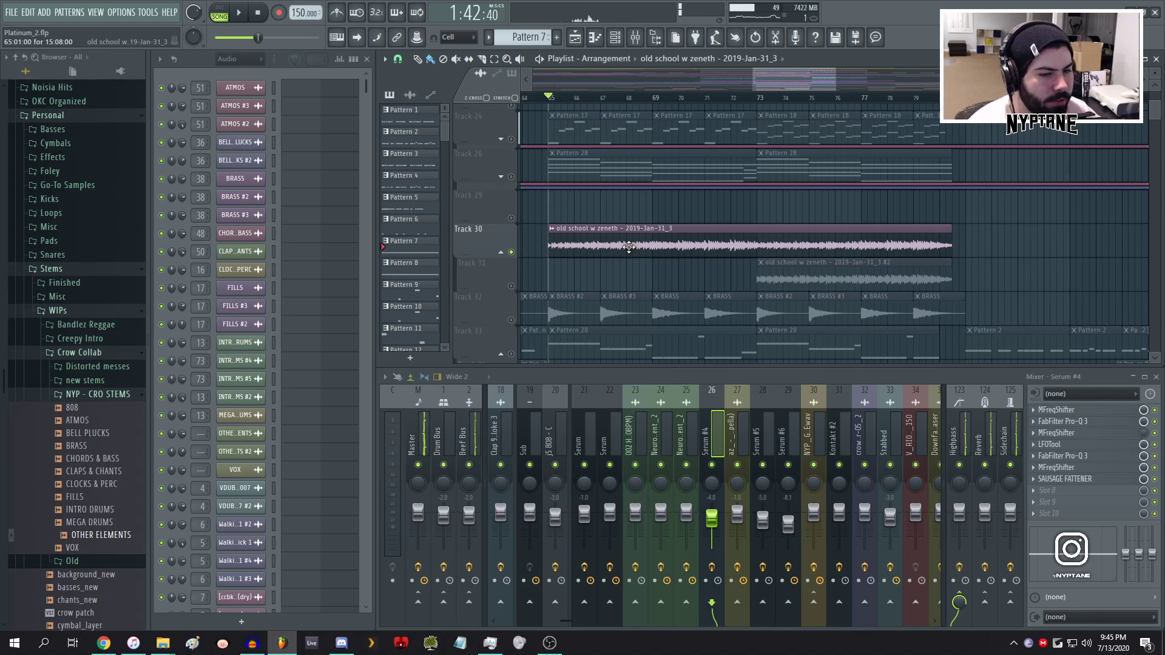
key(space)
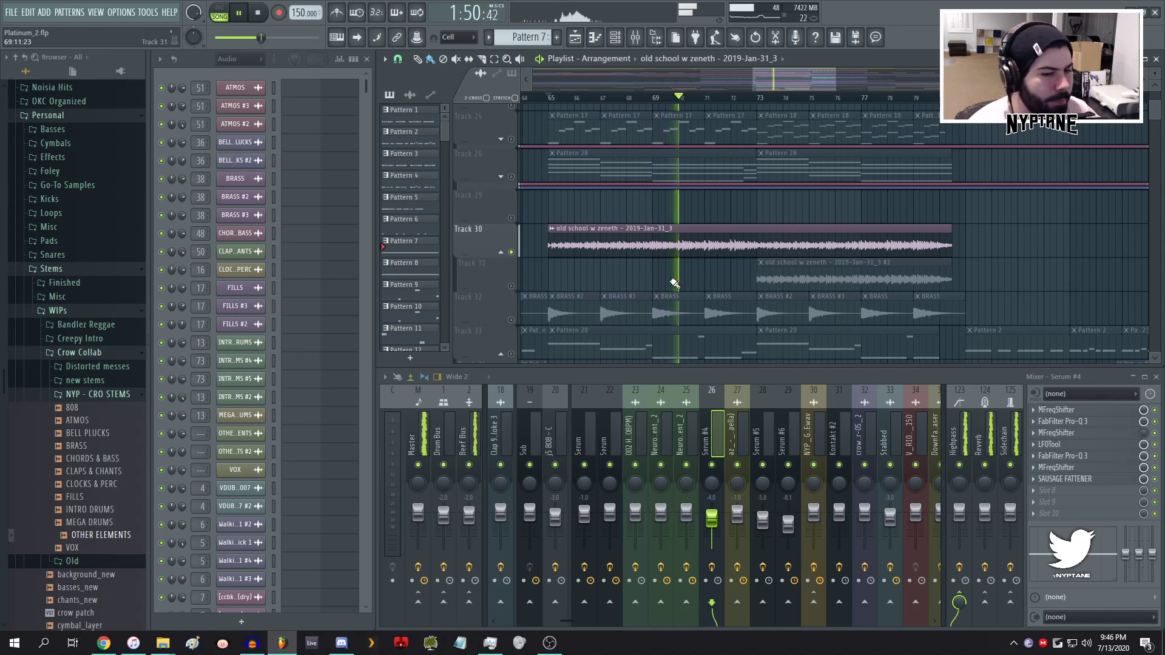
- Enable Track 31 as well and play both old school w zeneth clips together from bar 73 at 1:55:20
click(511, 286)
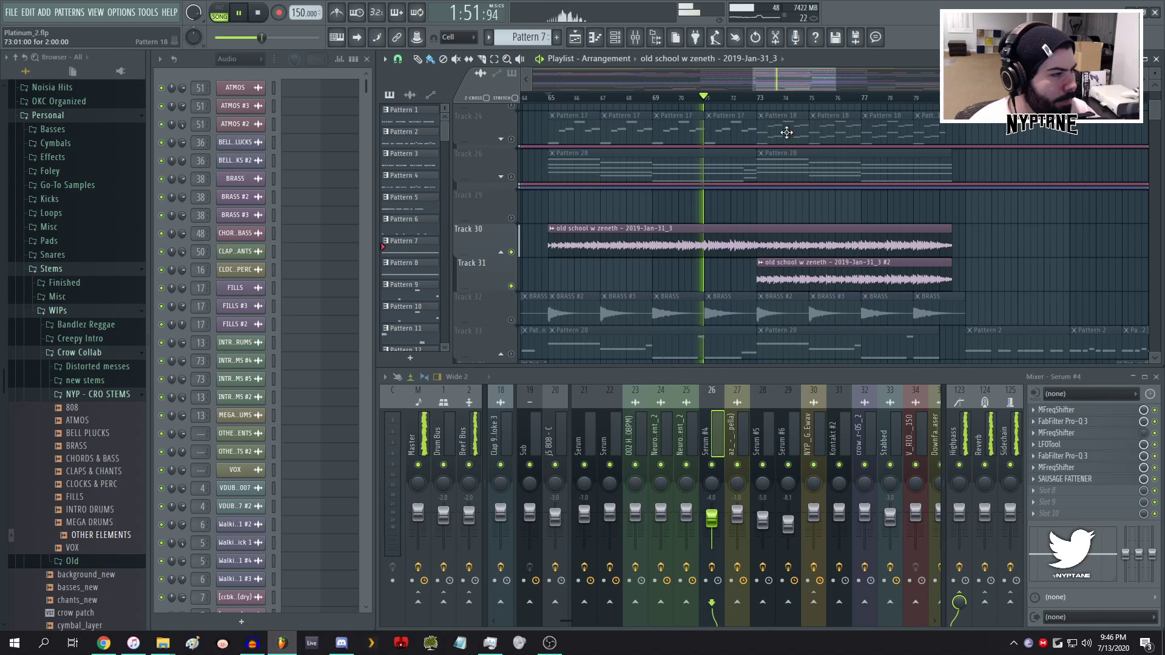
key(space)
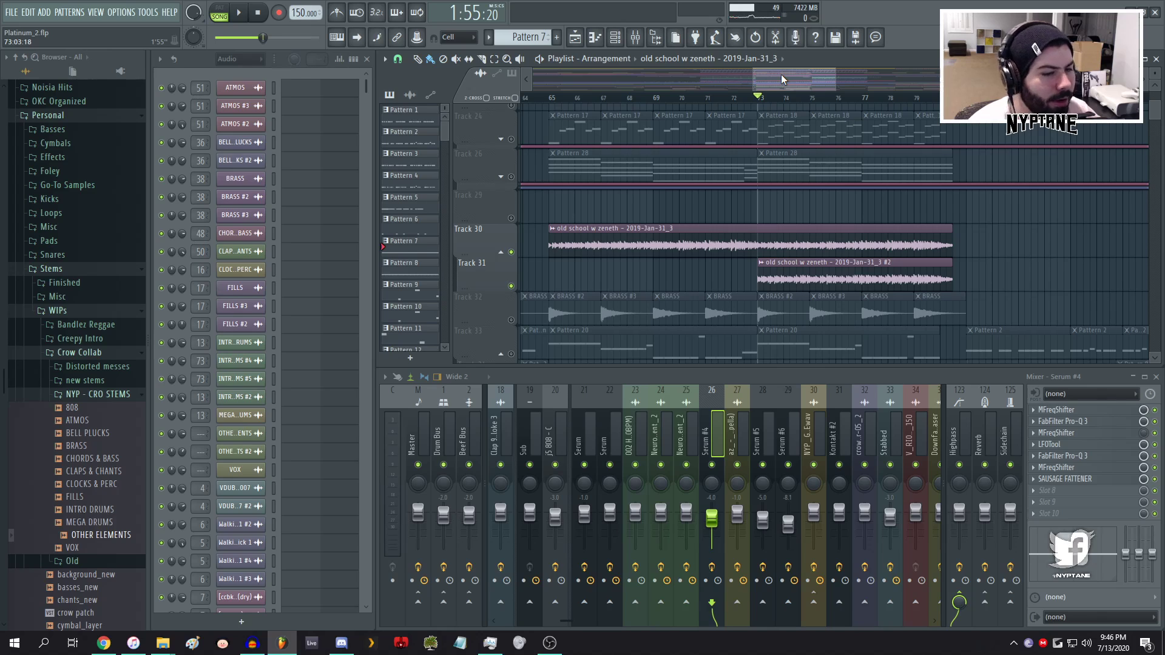
key(space)
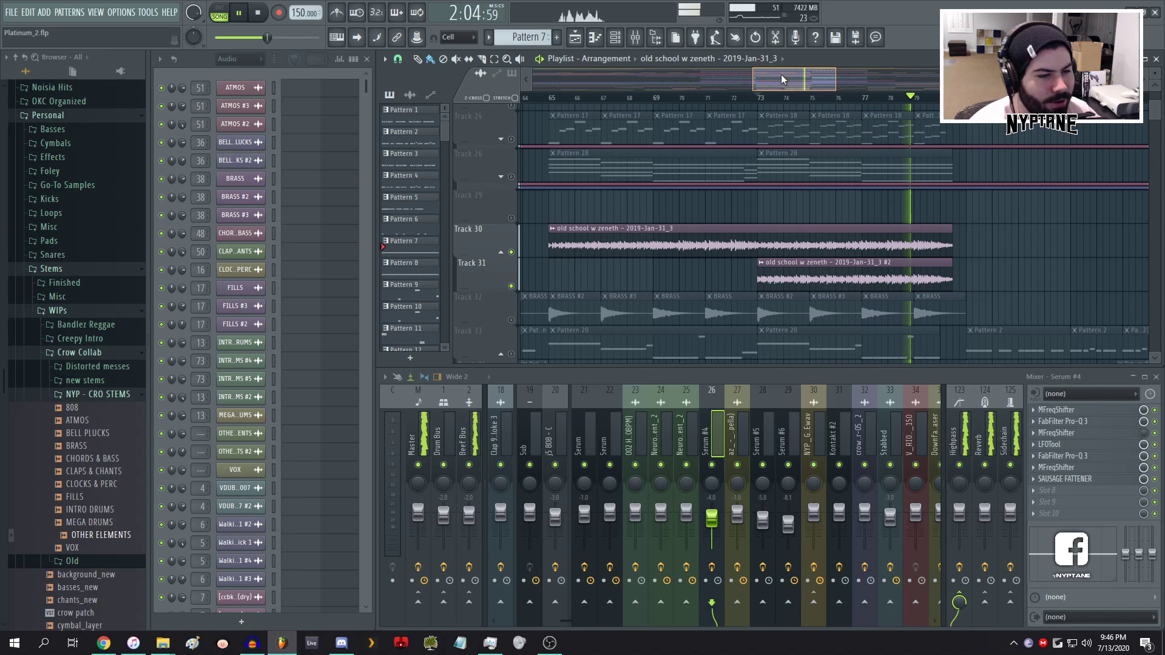
key(space)
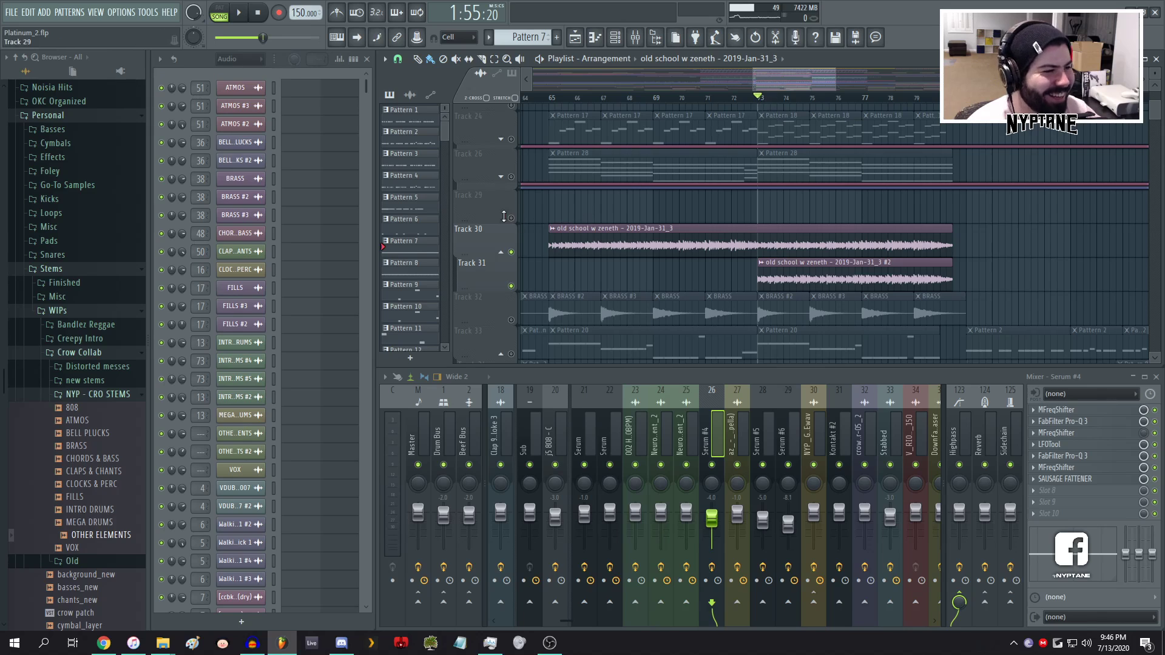
- Turn all tracks back on and play the full mix from bar 73
right_click(512, 252)
right_click(512, 253)
drag(760, 100, 959, 100)
ctrl+click(1009, 174)
key(space)
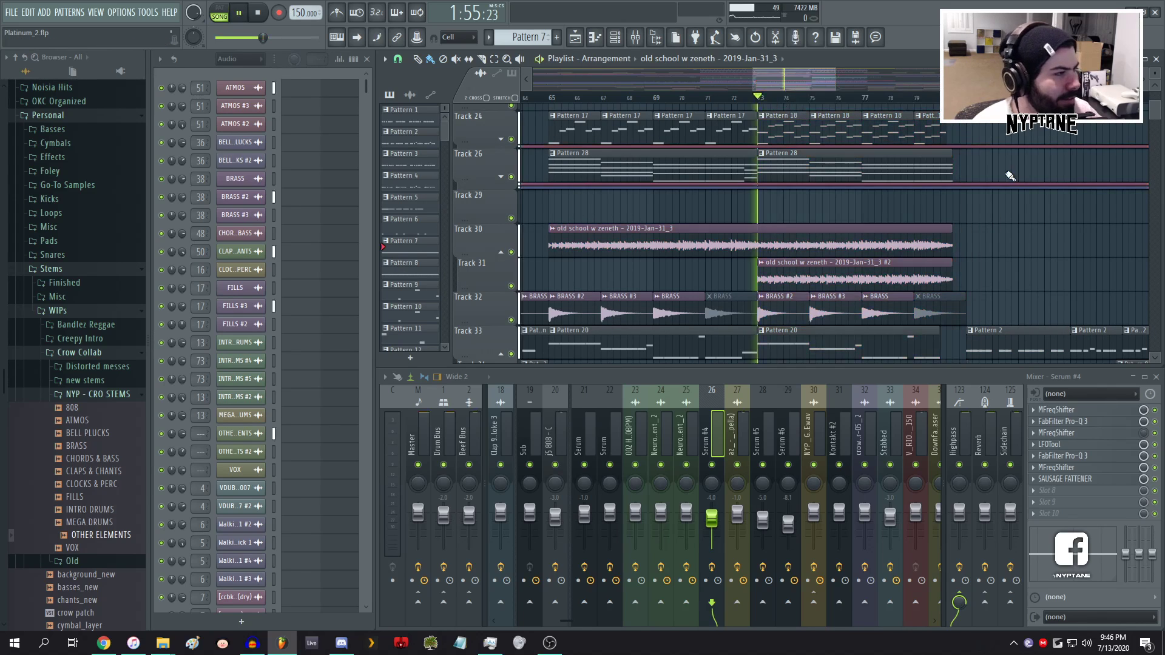
- Follow the playback into the second drop at bar 81, examining its clips and automation on Tracks 31 to 48
drag(837, 78, 1149, 80)
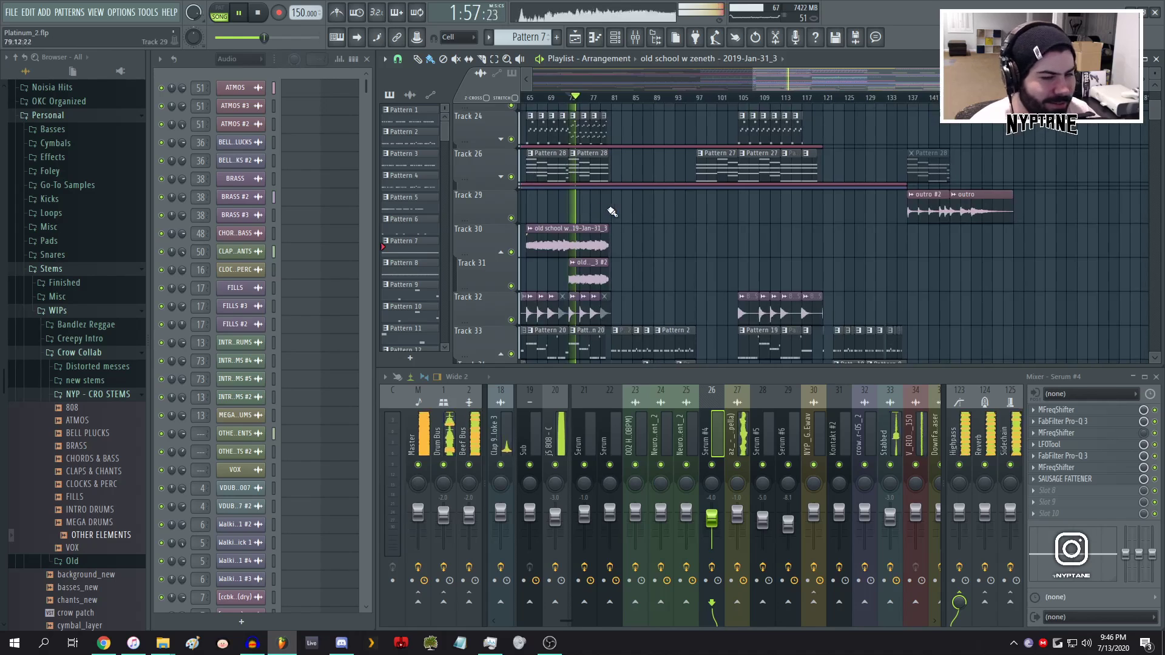
drag(753, 80, 429, 80)
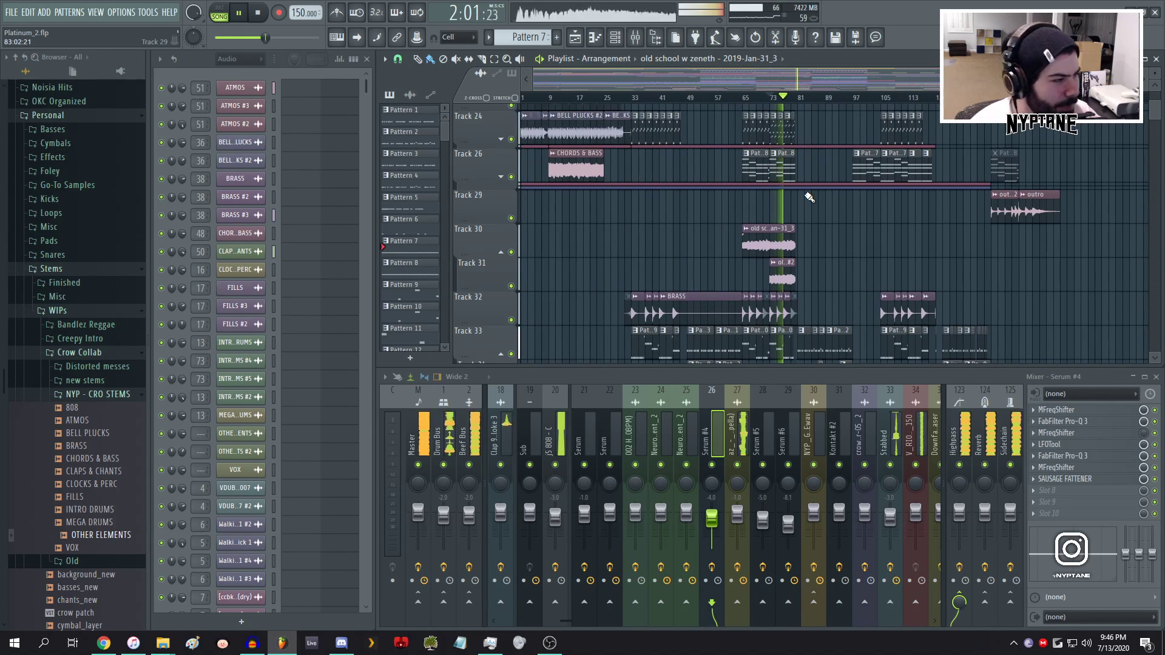
scroll(809, 198, down, 8)
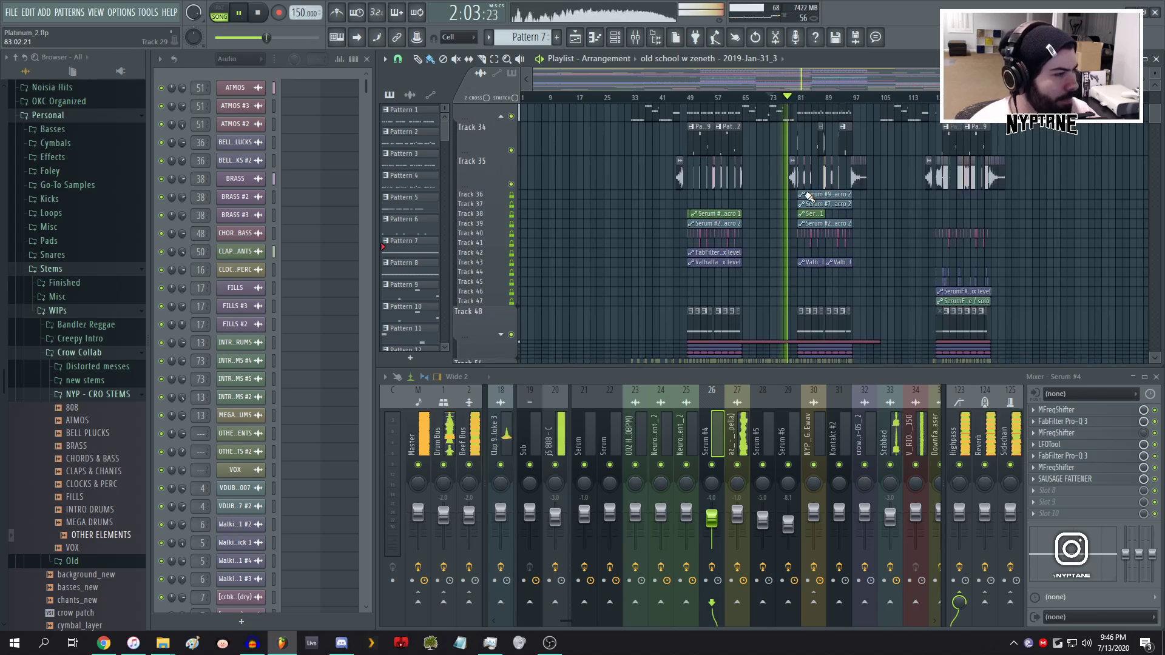
scroll(809, 225, up, 6)
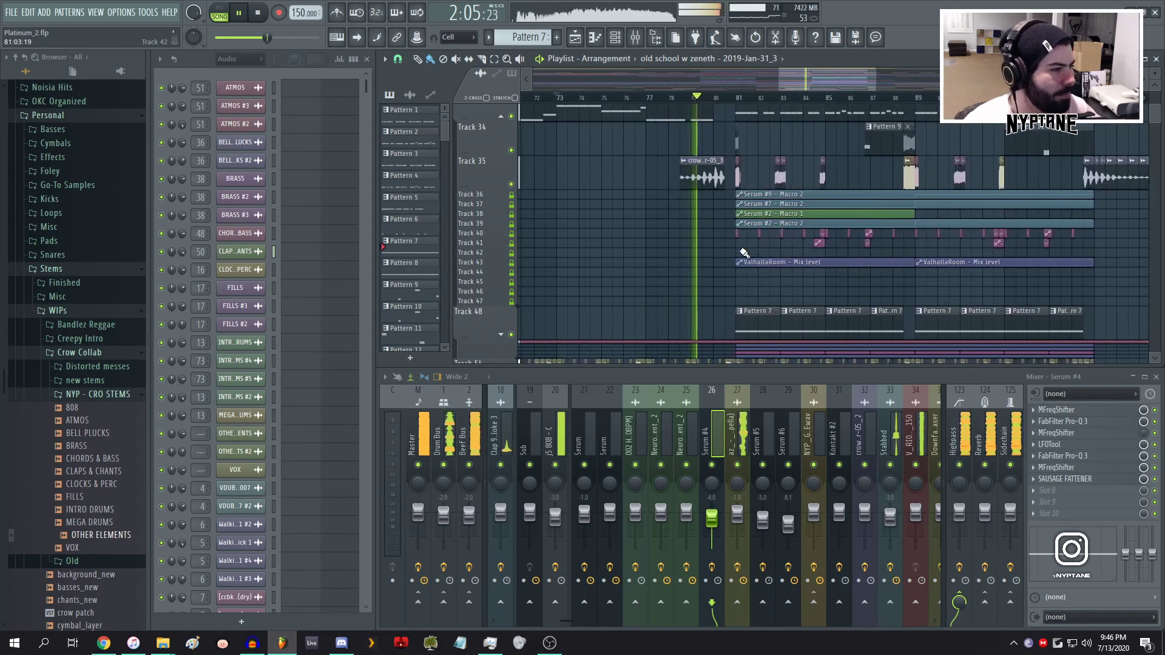
scroll(859, 230, up, 3)
scroll(863, 231, down, 1)
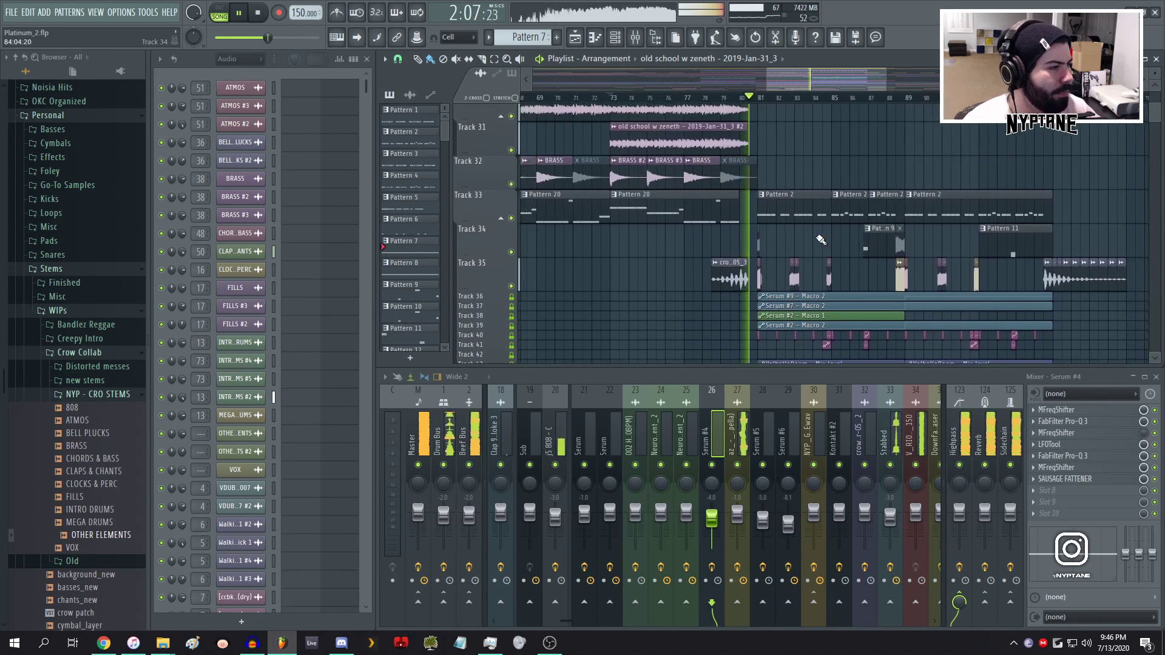
scroll(840, 243, up, 3)
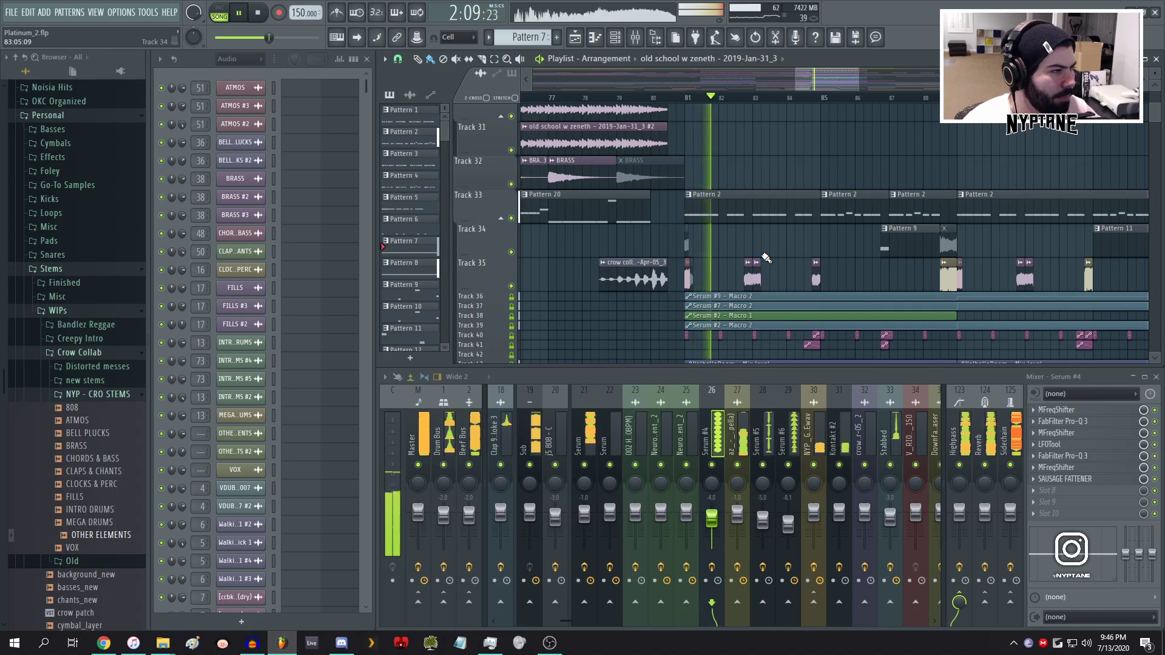
- Filter the channel rack to the Unsorted group and stop playback of the second drop
click(240, 58)
click(235, 109)
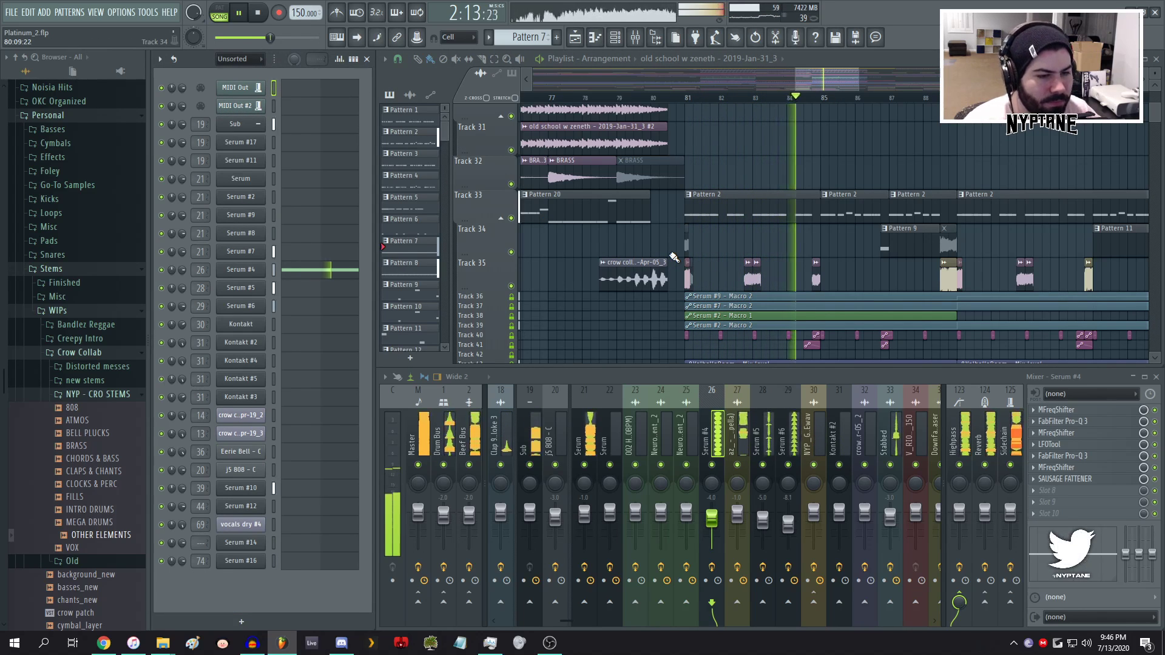
scroll(824, 172, down, 3)
scroll(823, 179, up, 2)
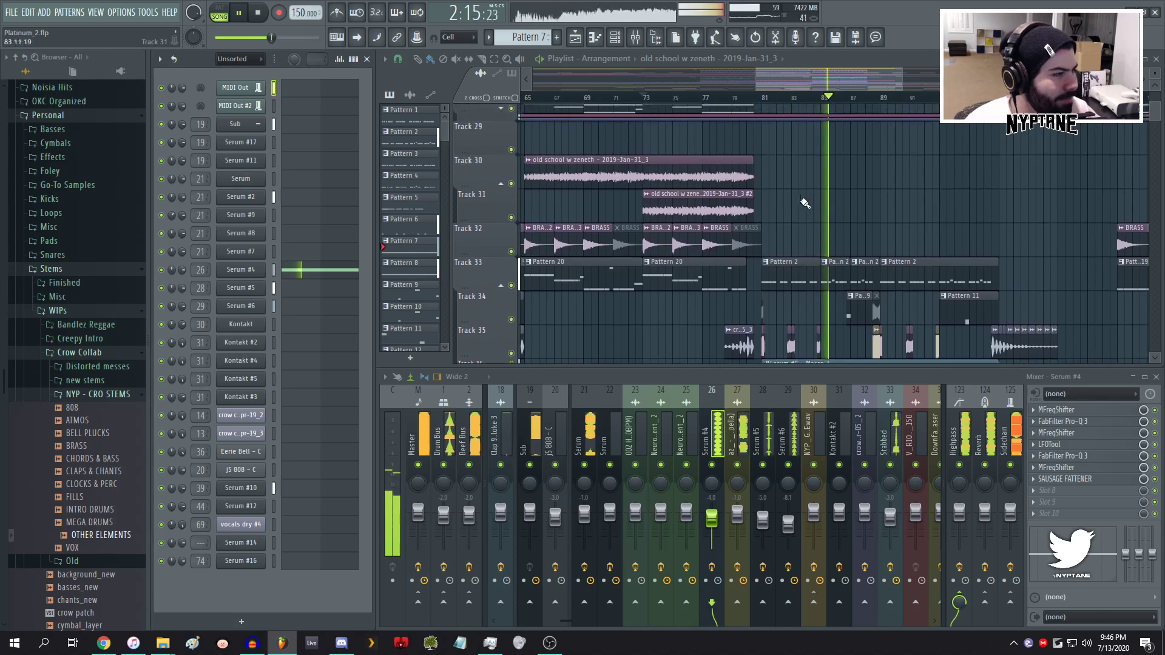
key(space)
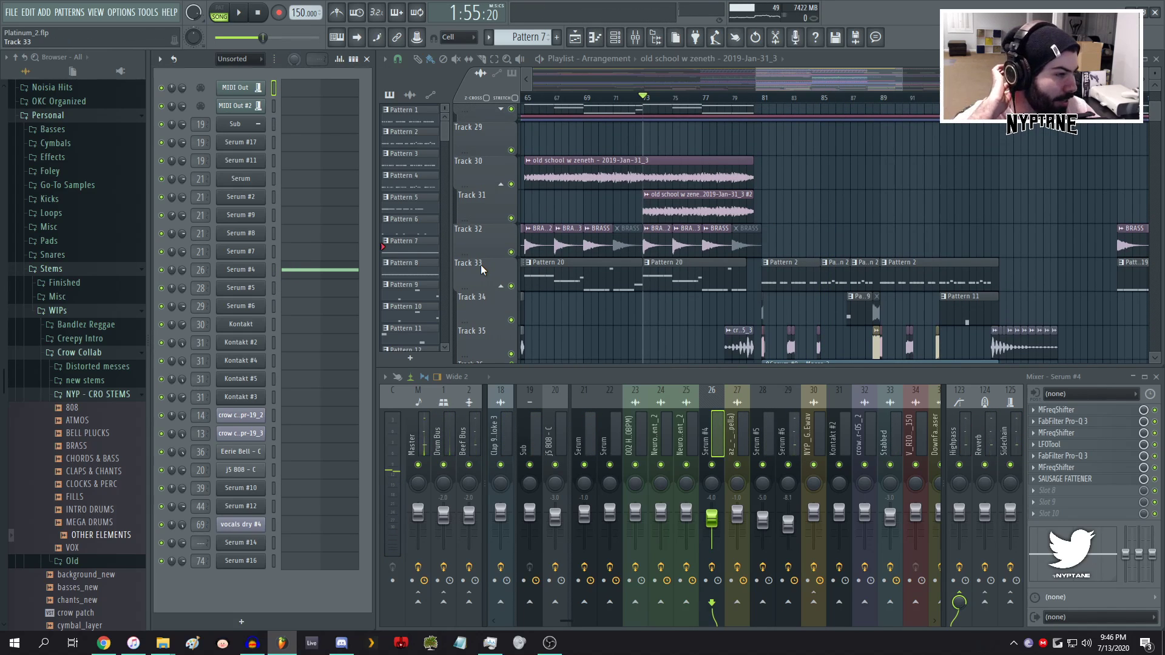
- Examine the arrangement across the drops and intro, from the Track 61 vocal patterns up to the Track 19 to 24 stems
drag(762, 77, 643, 82)
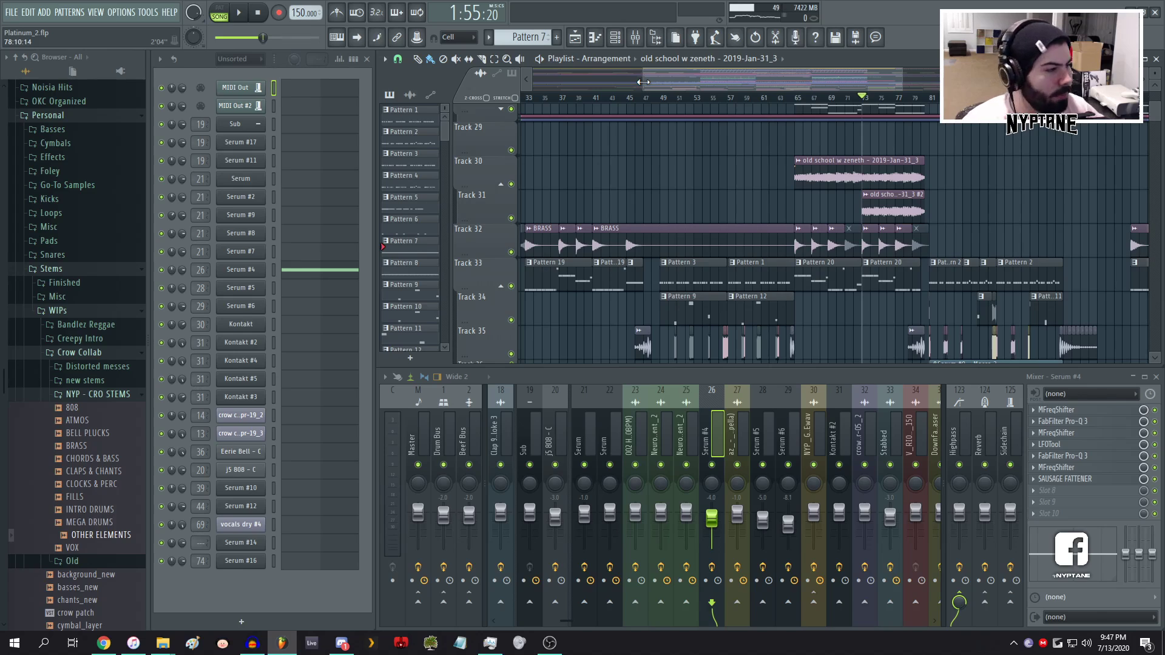
scroll(918, 180, down, 4)
scroll(911, 188, down, 2)
scroll(905, 213, down, 5)
scroll(878, 225, up, 2)
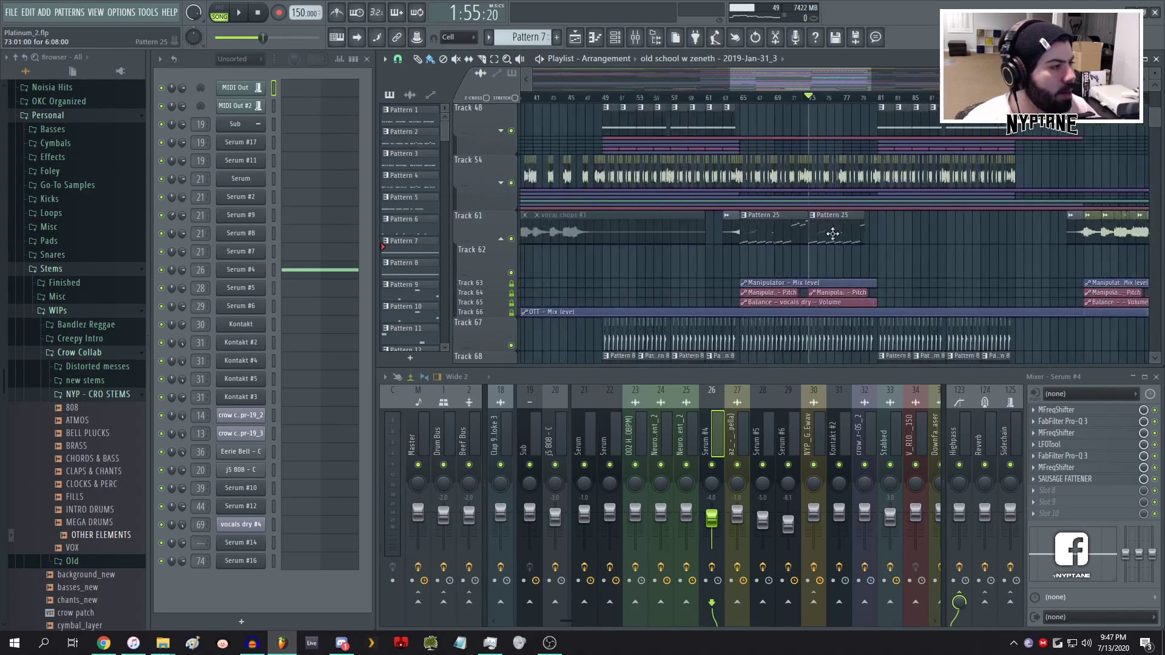
scroll(832, 233, up, 4)
scroll(615, 205, up, 10)
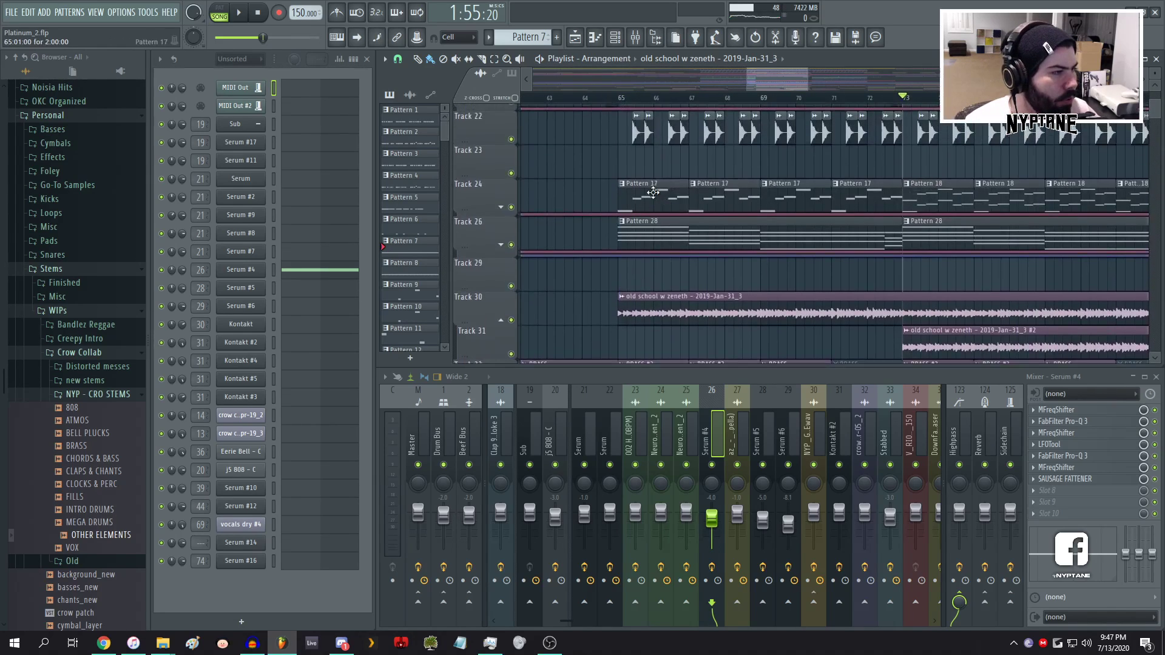
scroll(653, 193, up, 2)
scroll(723, 199, down, 6)
scroll(565, 206, up, 6)
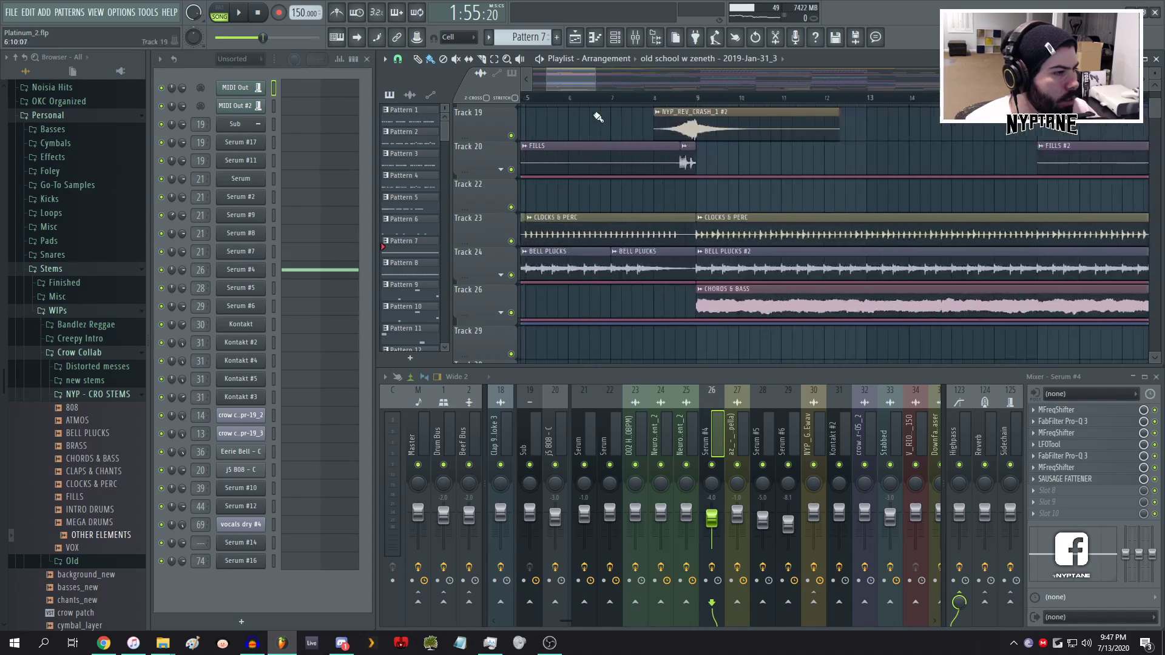
- Go back to an overview of Tracks 32 to 46 and cue bar 17 at 0:25:60
scroll(613, 158, down, 6)
scroll(632, 204, down, 3)
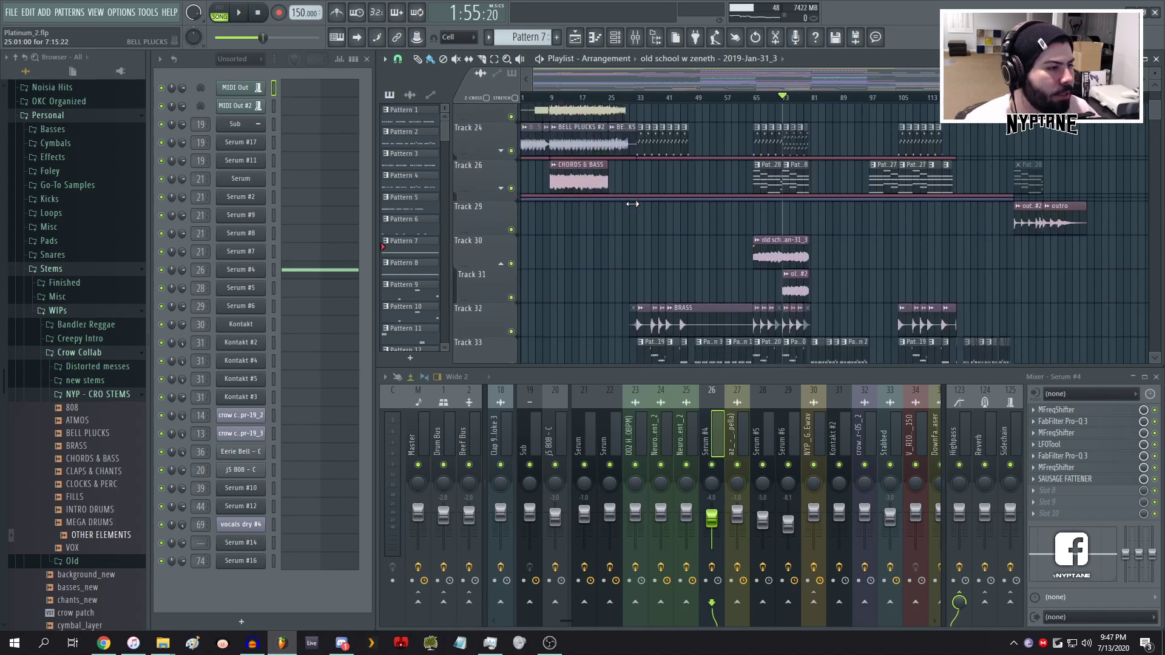
scroll(633, 204, down, 5)
click(605, 99)
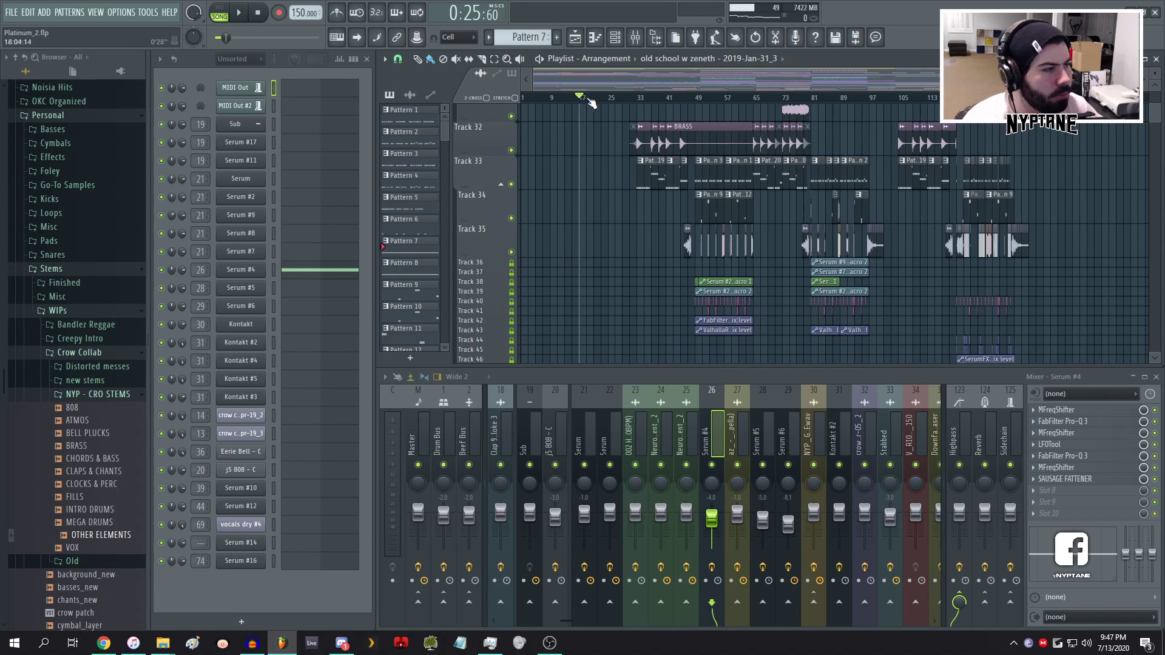
- Play the opening of the arrangement from bar 1, and play the section starting at bar 33
click(579, 102)
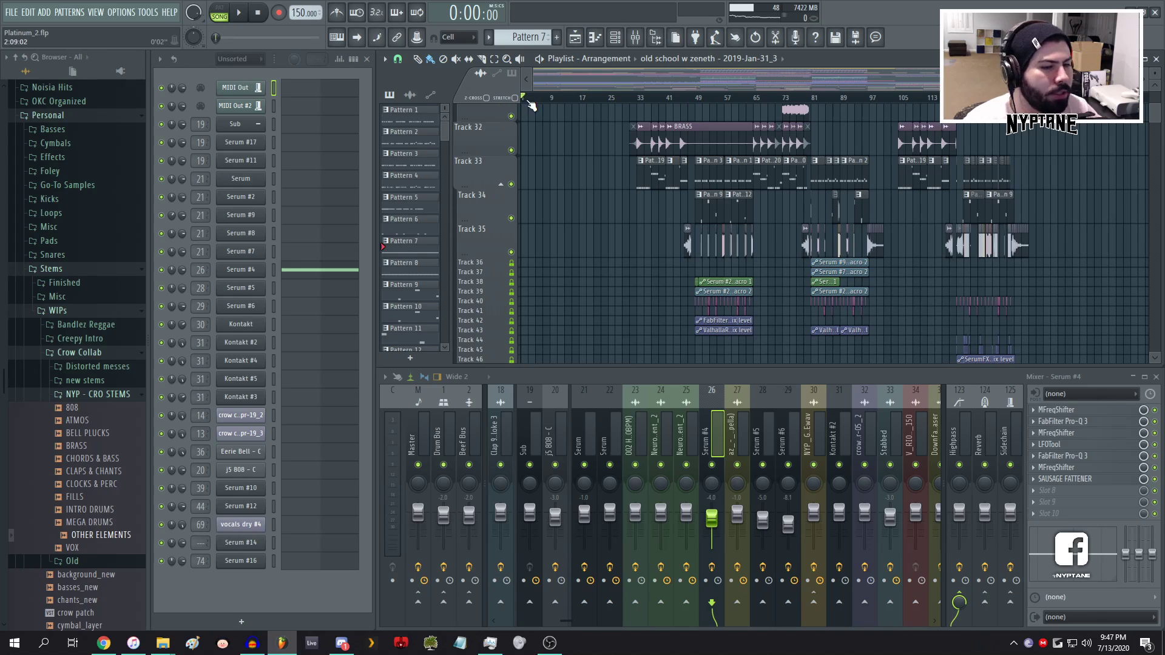
key(space)
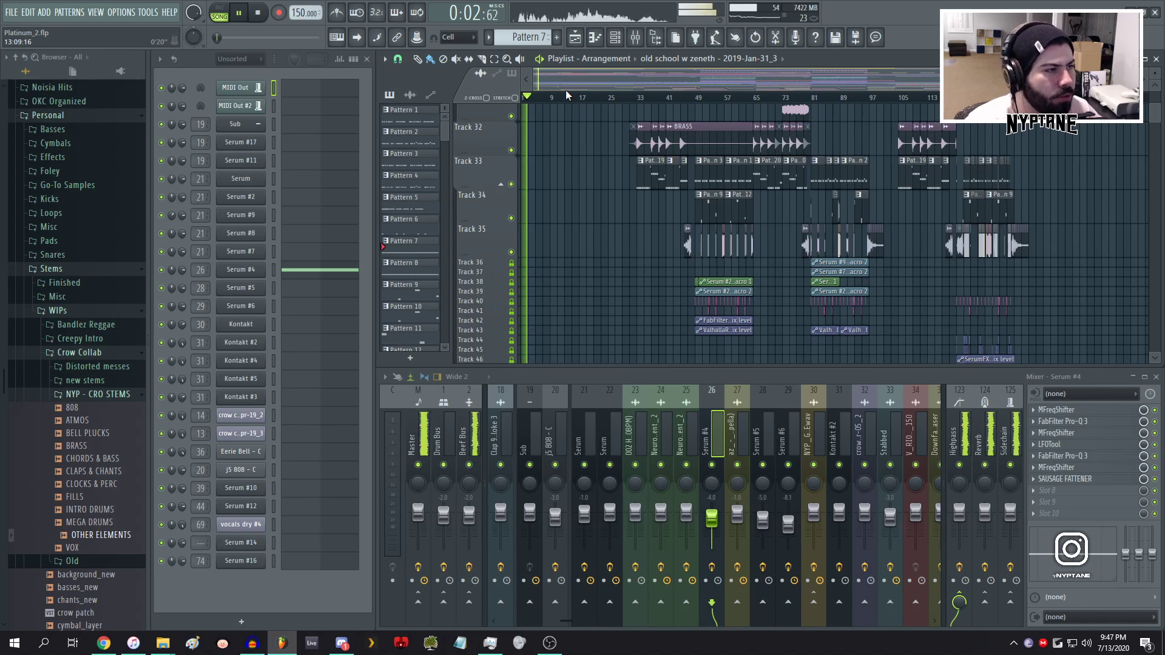
key(space)
click(639, 99)
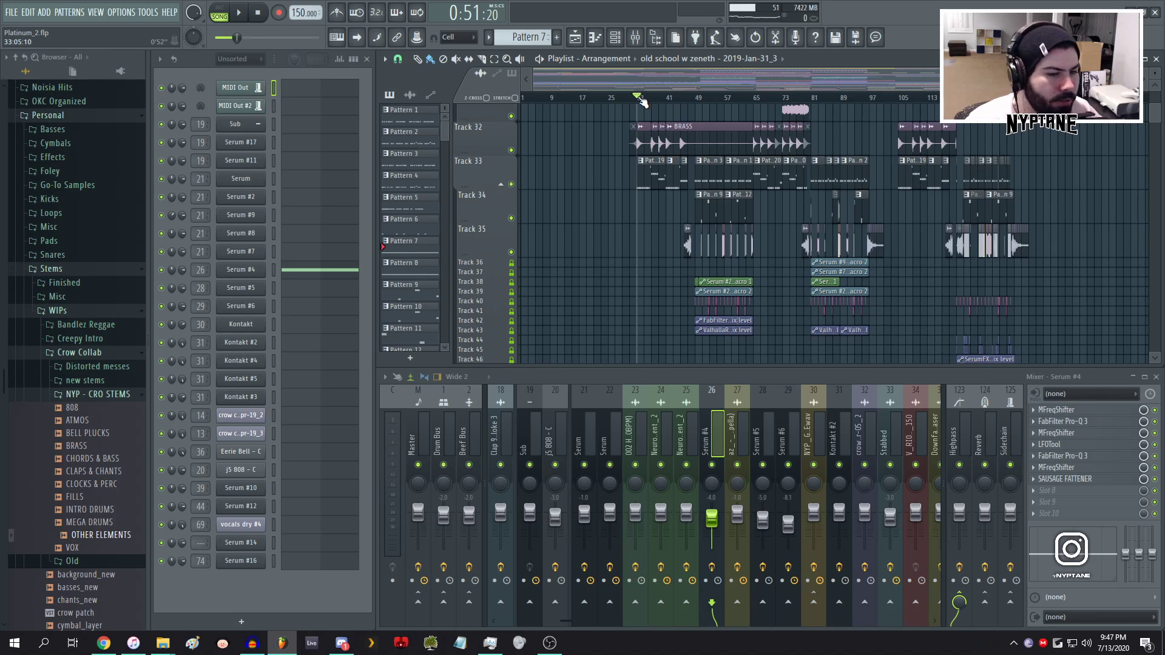
key(space)
key(space)
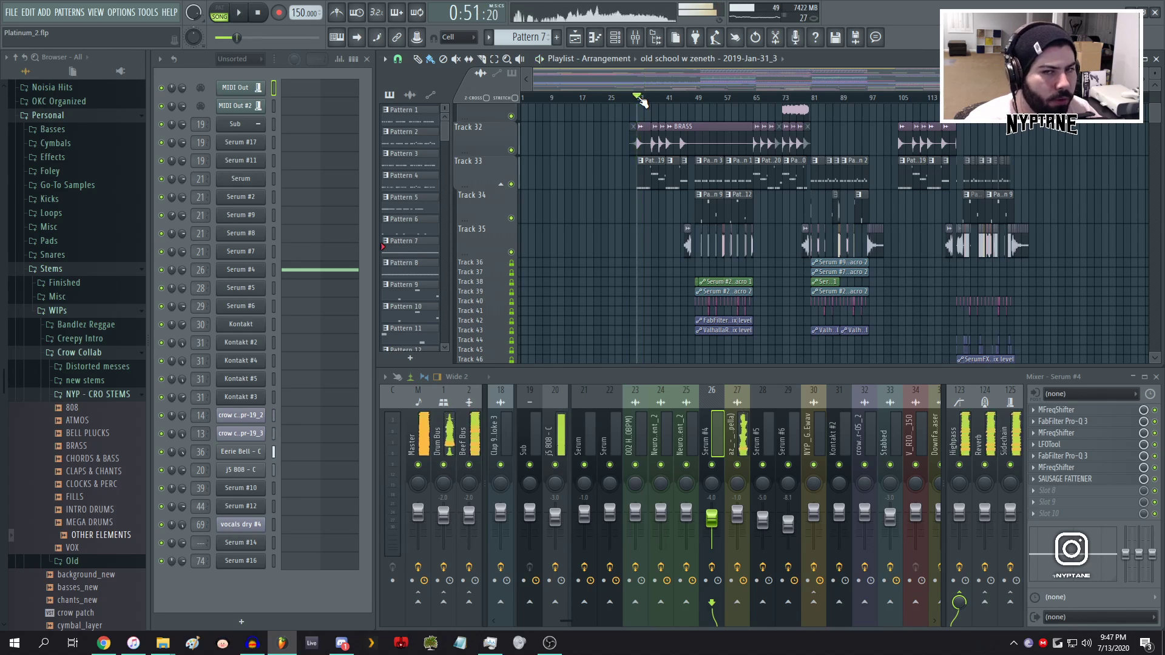
- Select Pattern 17 after the BELL PLUCKS clips on Track 24 to show its Eerie Bell notes in the channel rack
scroll(640, 253, up, 5)
scroll(589, 271, up, 3)
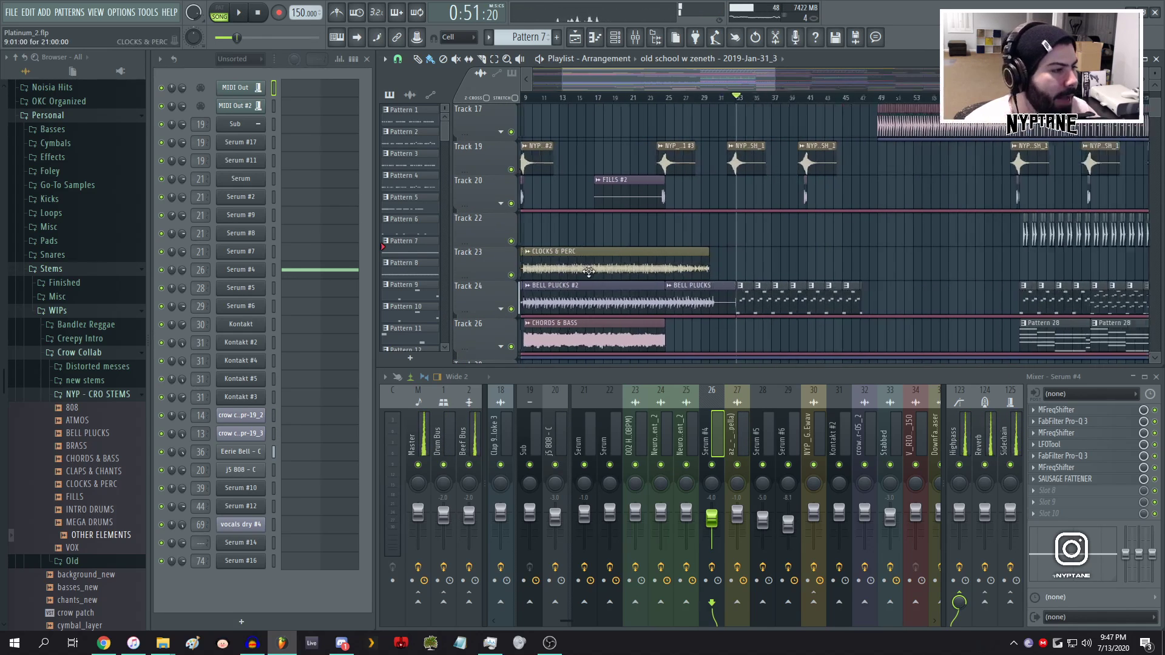
scroll(589, 271, right, 5)
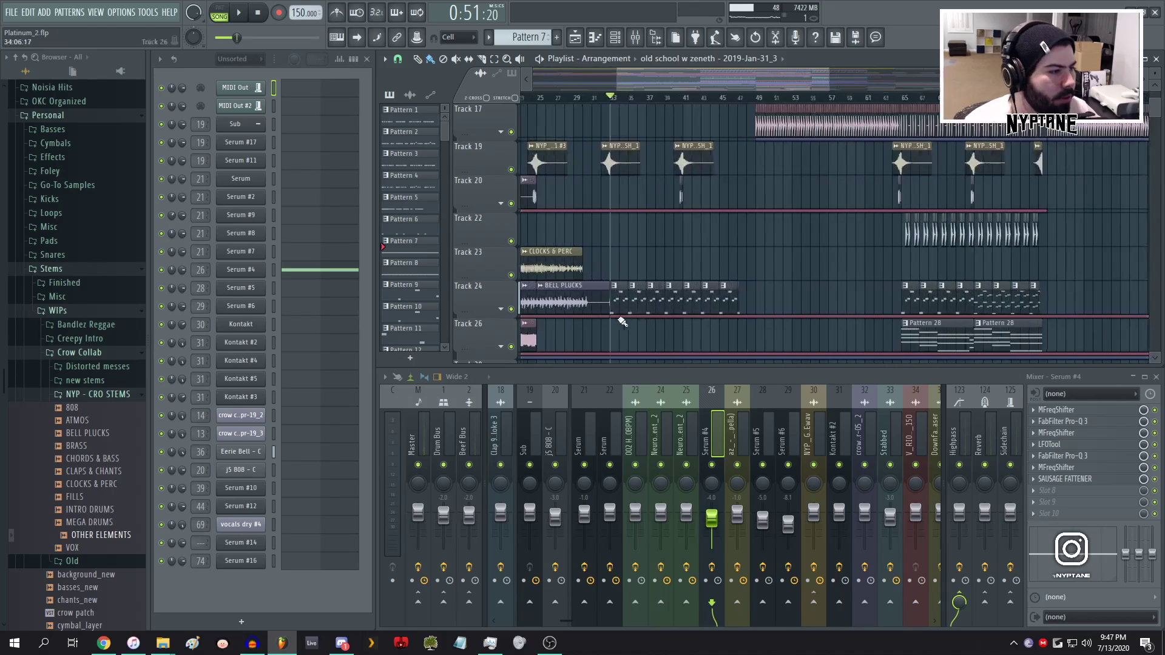
scroll(611, 322, up, 5)
click(633, 296)
scroll(714, 250, down, 5)
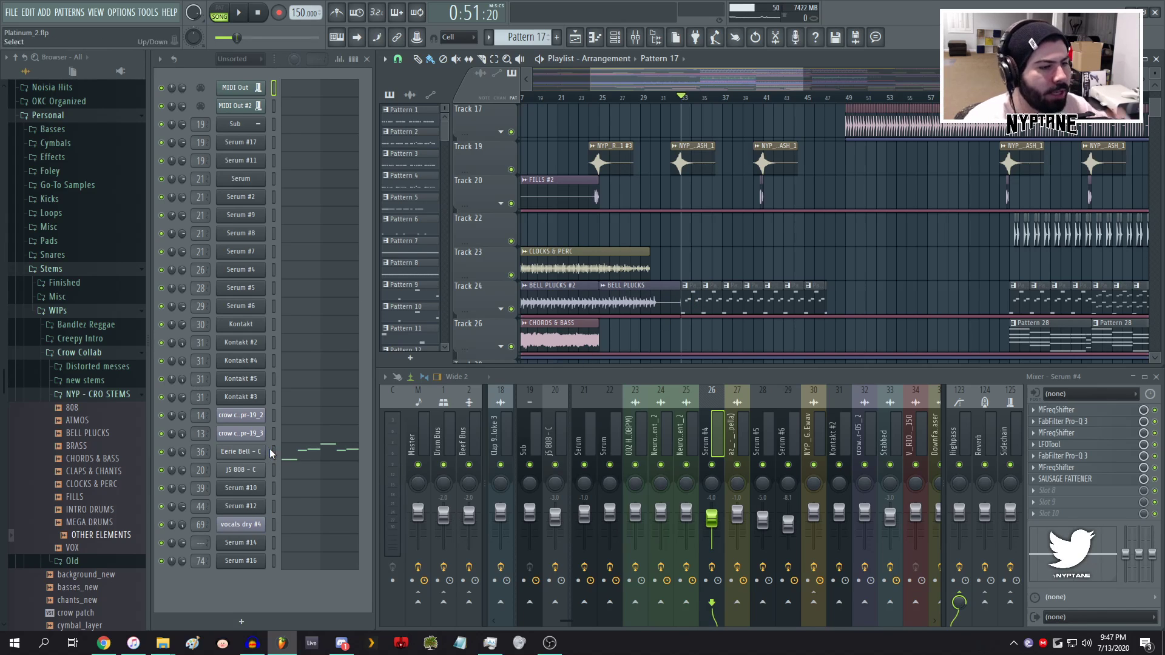
- Solo Track 24 and listen to its BELL PLUCKS clip from about bar 25
scroll(601, 285, up, 5)
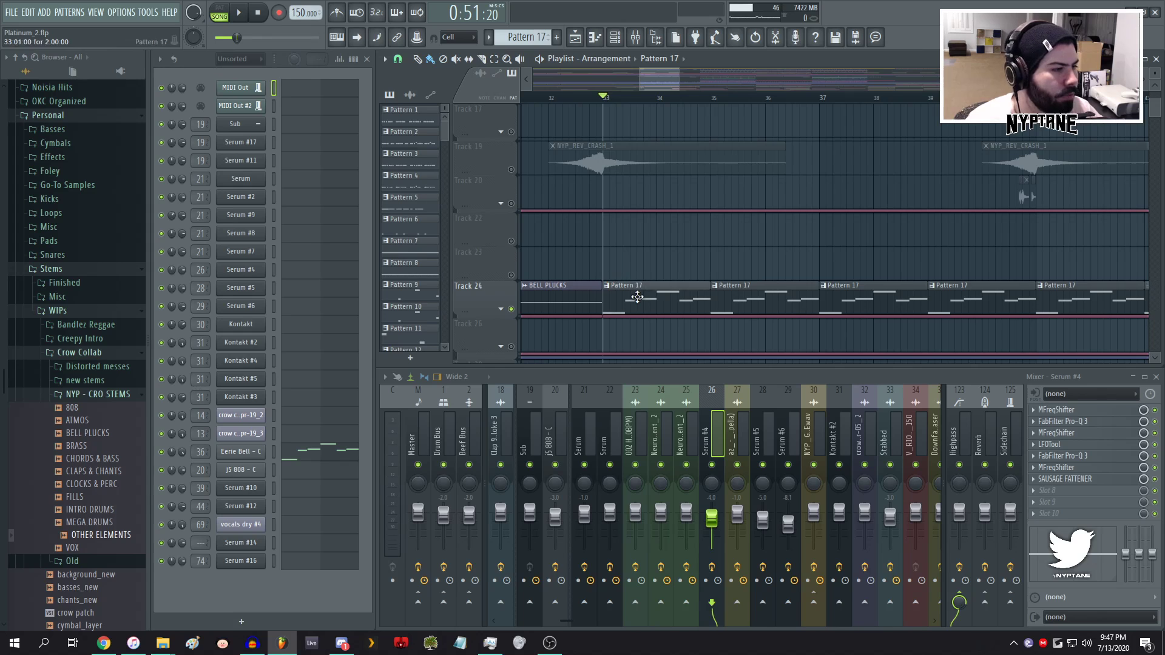
scroll(598, 221, down, 5)
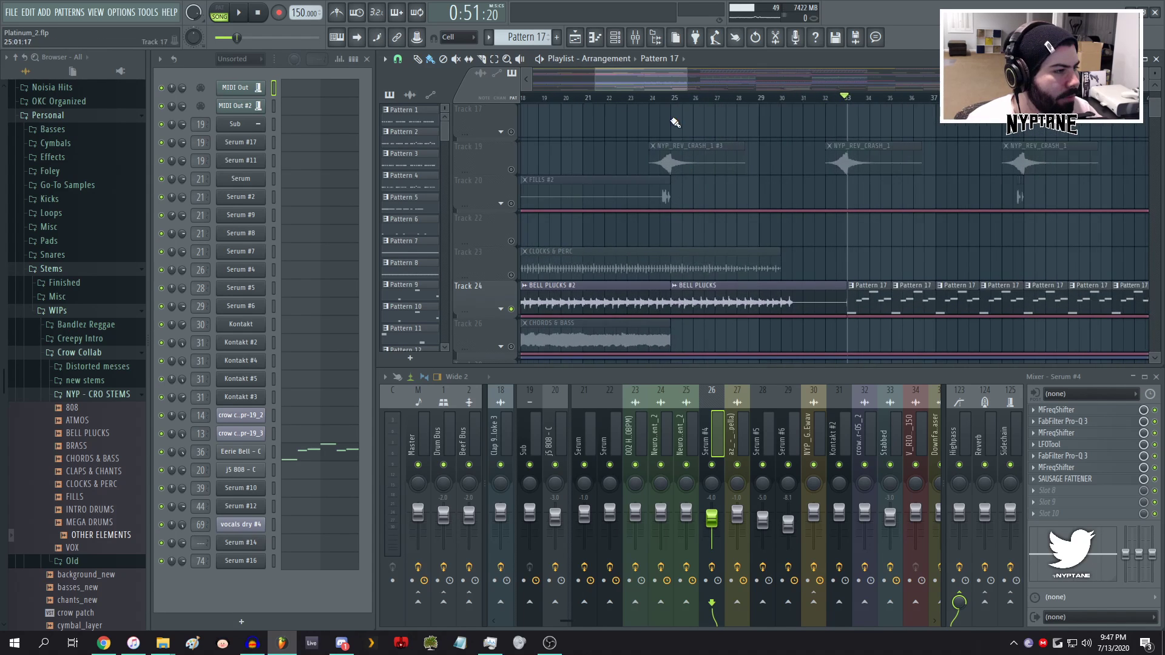
key(space)
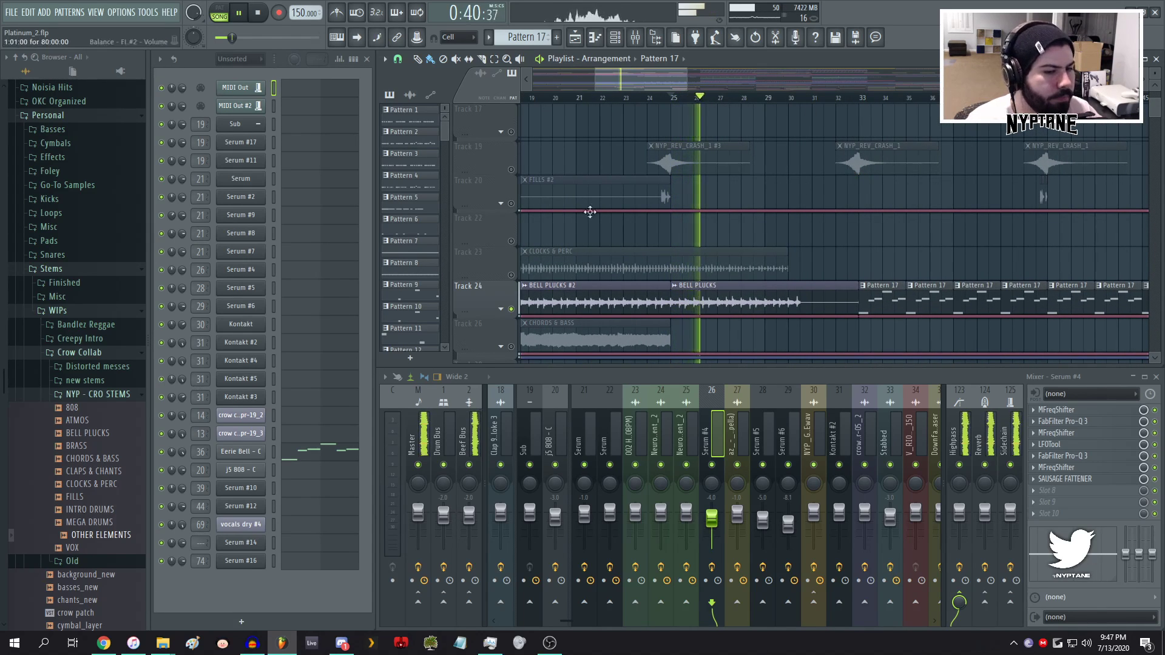
scroll(862, 220, down, 3)
scroll(737, 216, up, 3)
key(space)
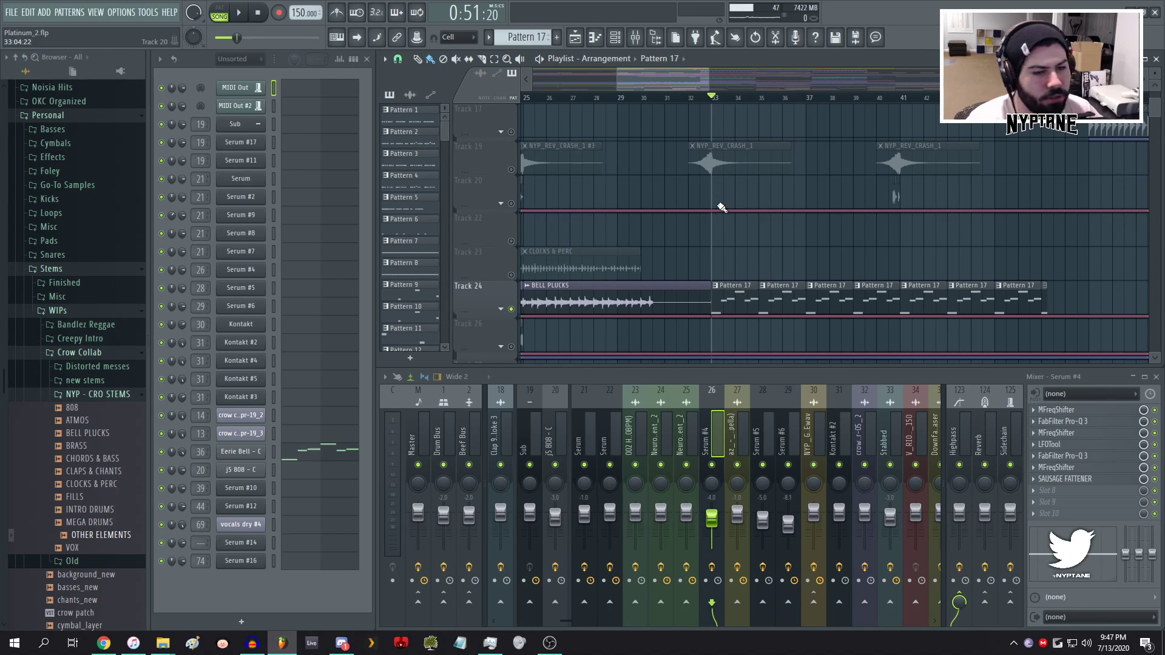
- Compare Pattern 17 at bar 33 with the BELL PLUCKS #2 clip around bar 22 by playing both on Track 24
key(space)
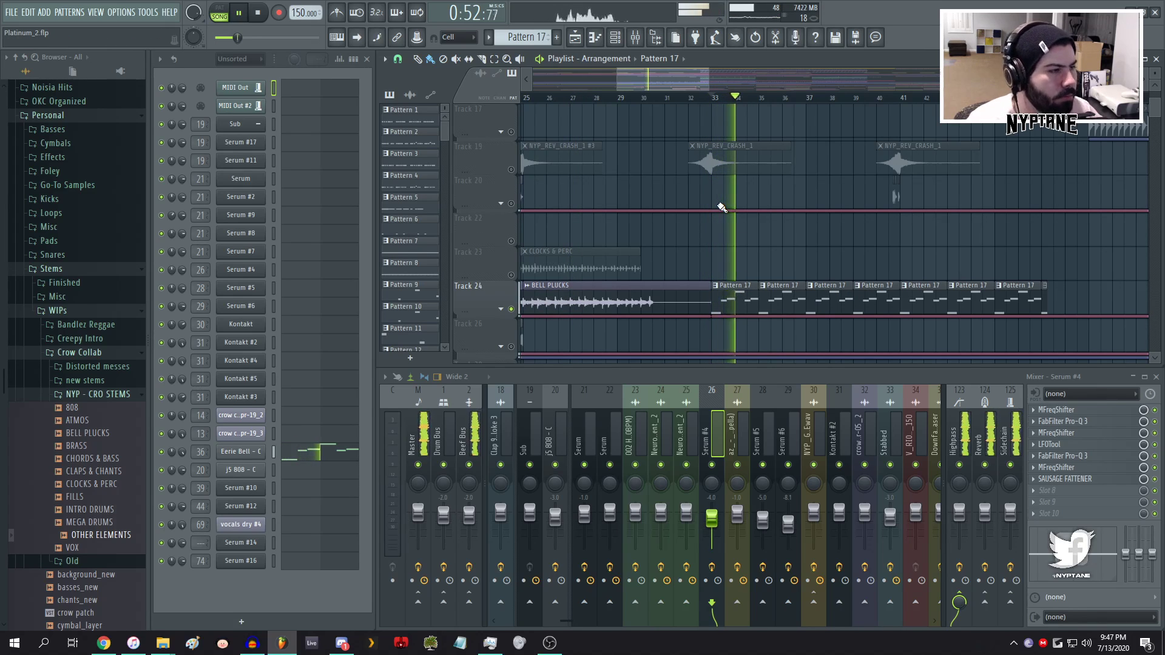
key(space)
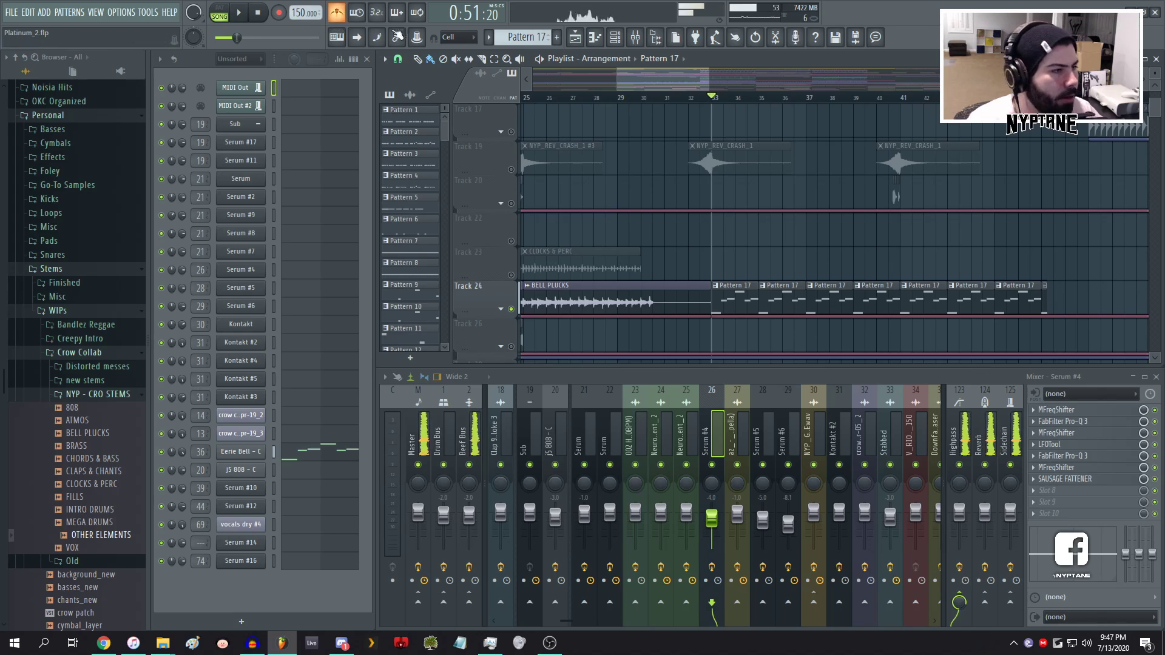
scroll(559, 105, down, 2)
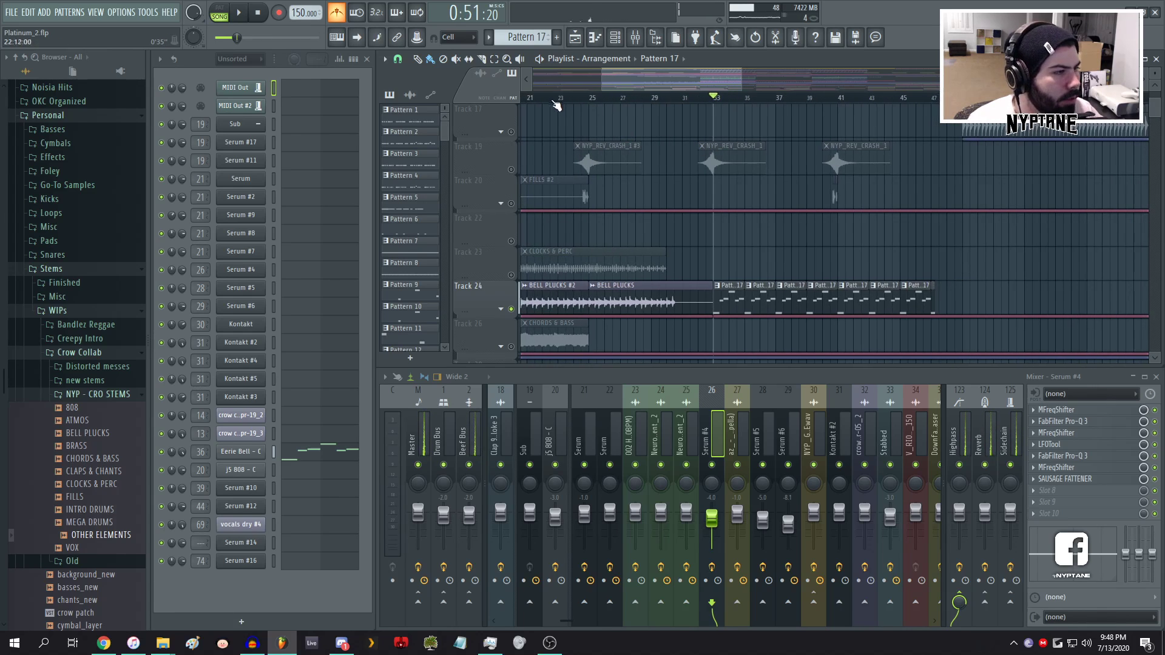
key(space)
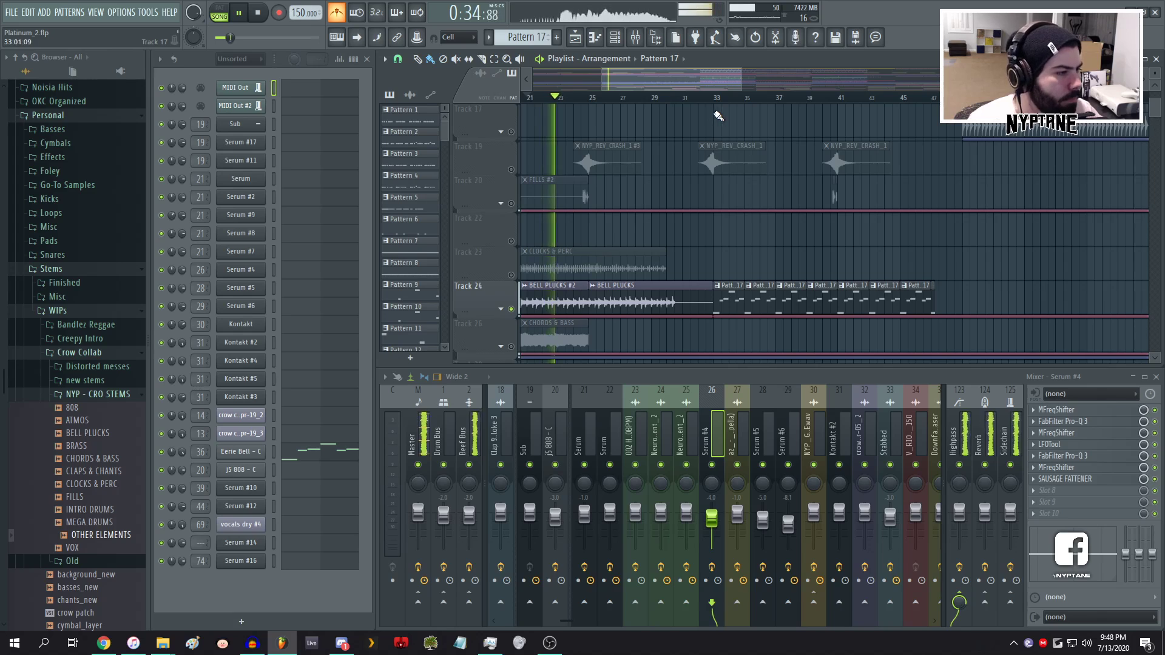
key(space)
key(space)
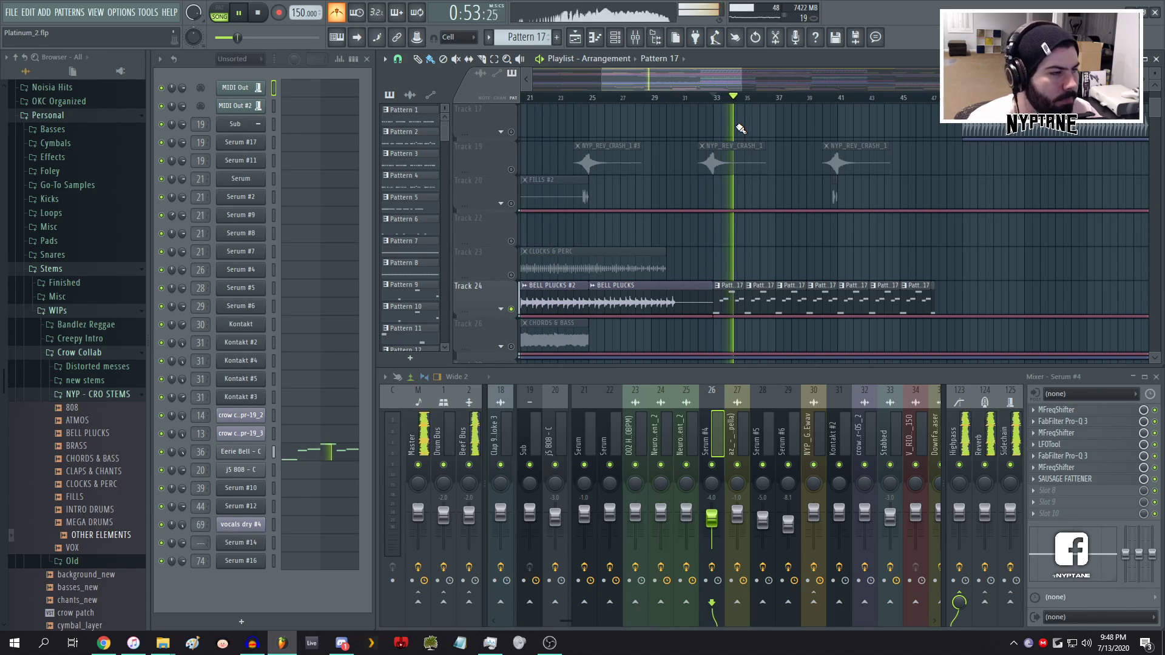
key(space)
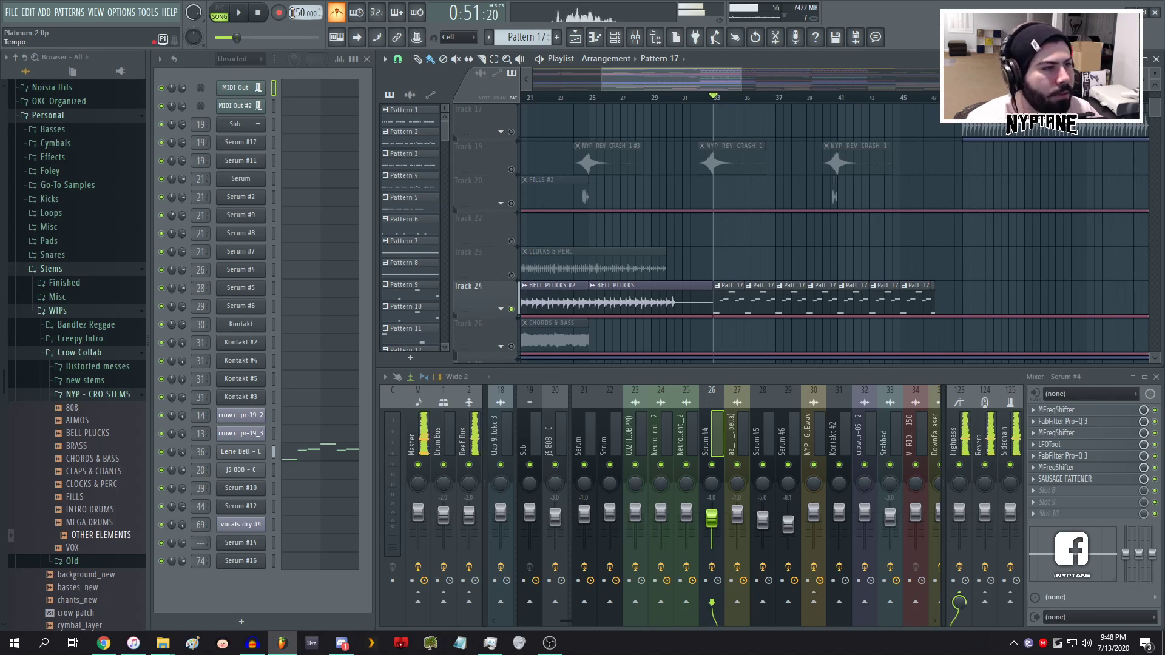
- Cue bar 65 and examine the repeat of the bell patterns and the surrounding clips from Track 1 to Track 35
scroll(807, 195, down, 6)
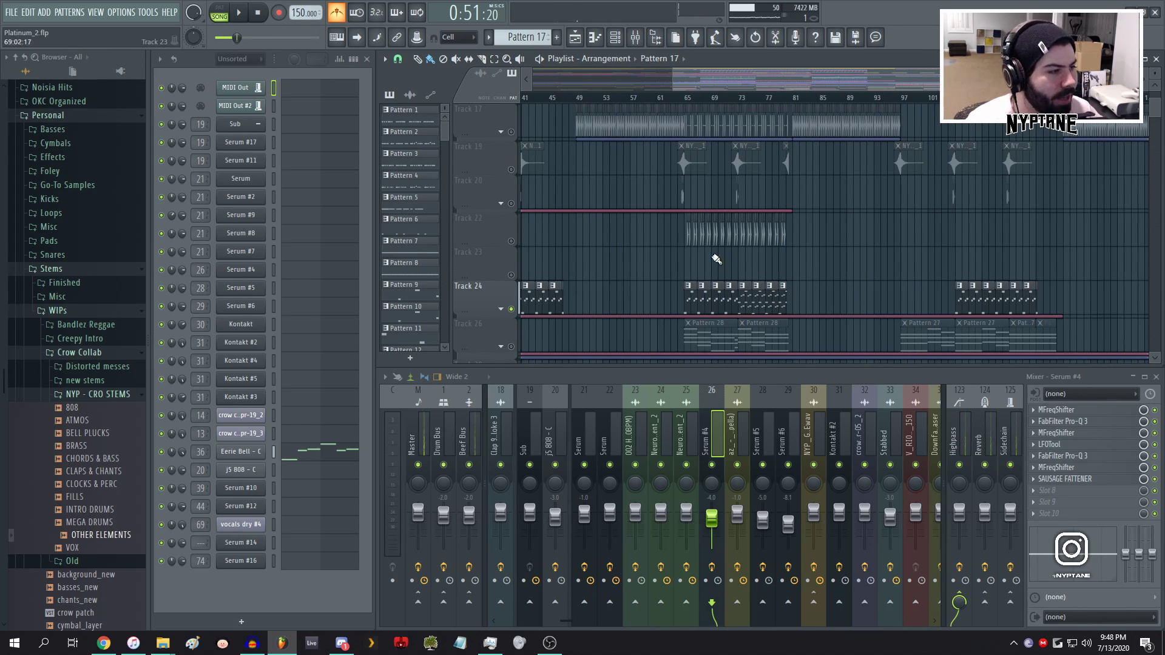
scroll(716, 259, up, 6)
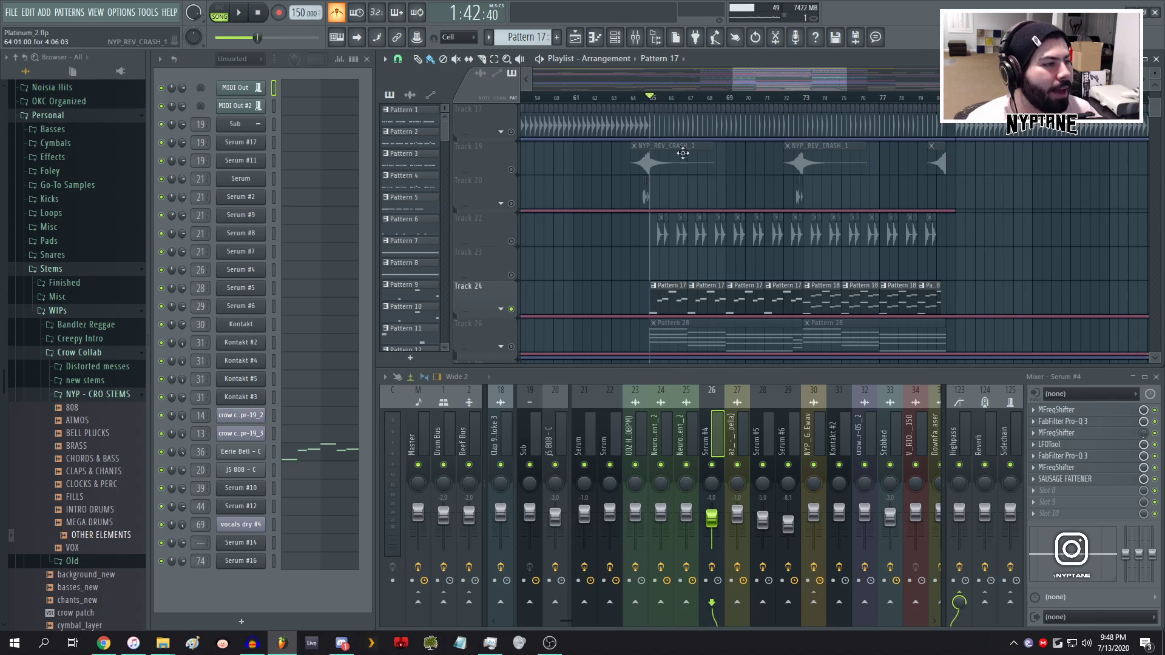
scroll(573, 279, down, 1)
scroll(635, 281, up, 5)
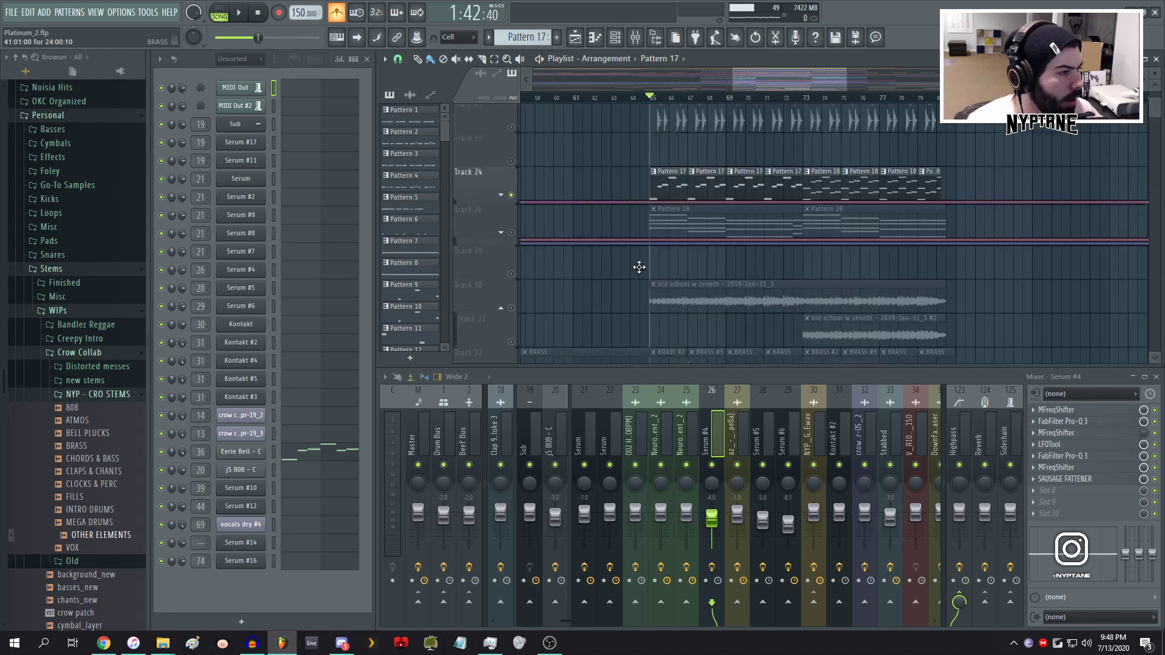
scroll(607, 279, up, 3)
scroll(638, 275, down, 3)
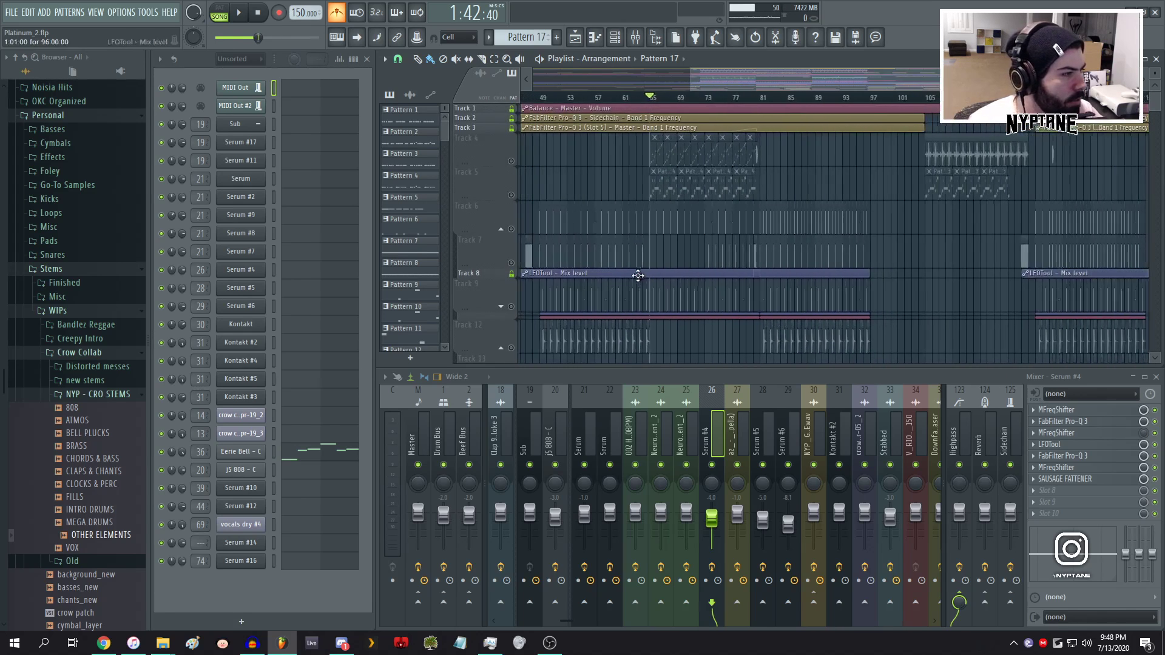
scroll(728, 276, down, 3)
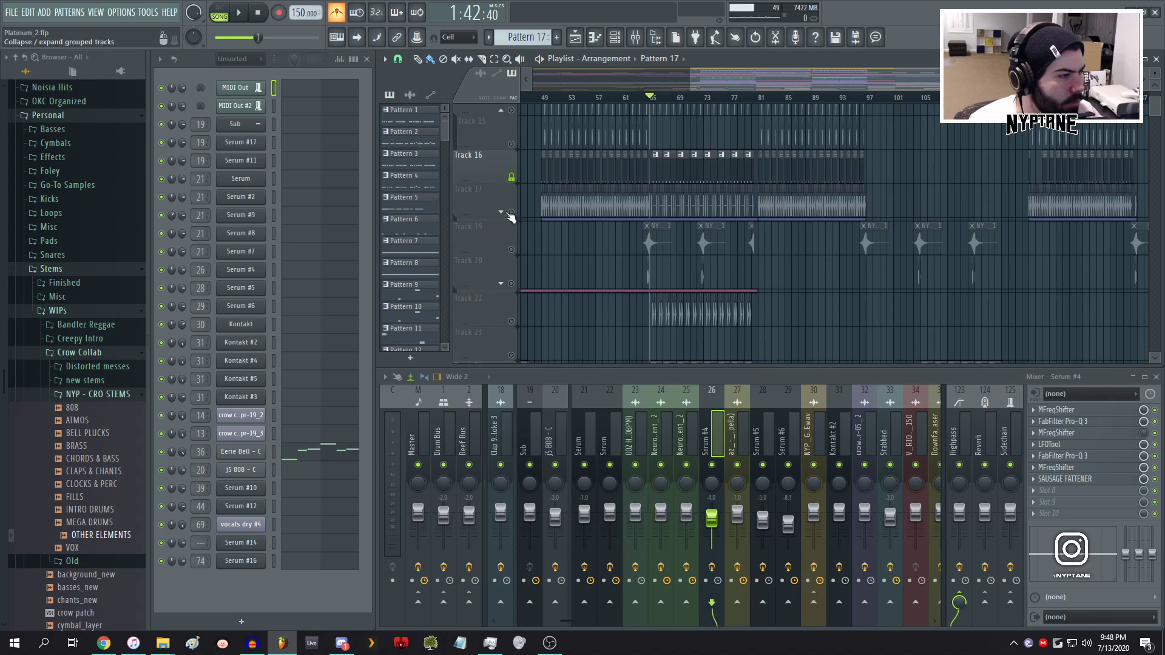
scroll(775, 263, down, 5)
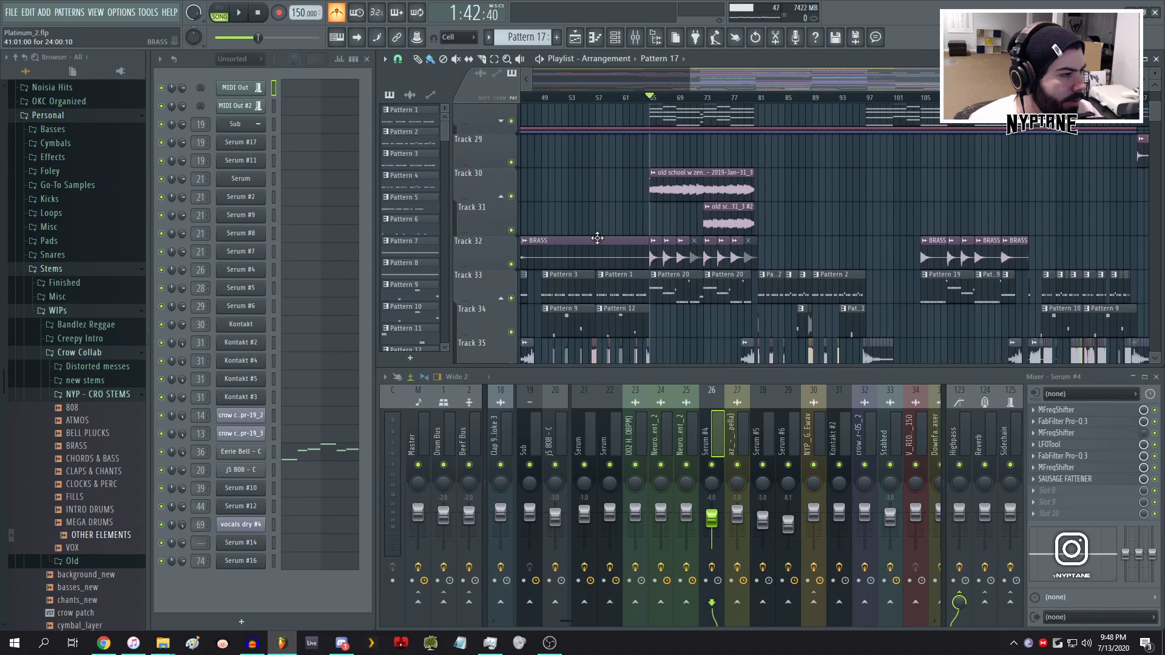
- Solo Track 33 and listen to Pattern 3 from bar 49
right_click(511, 298)
key(space)
scroll(500, 260, up, 4)
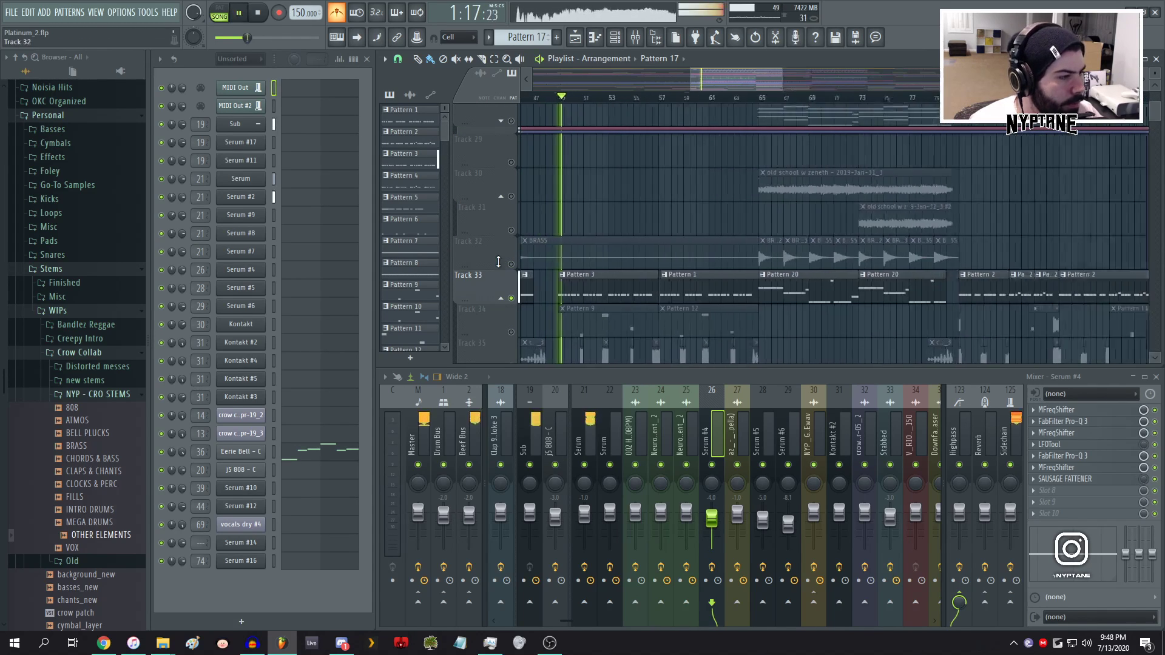
key(space)
- Solo Track 24 again and play its Pattern 17 clips from bar 33
scroll(718, 257, down, 4)
scroll(629, 255, up, 4)
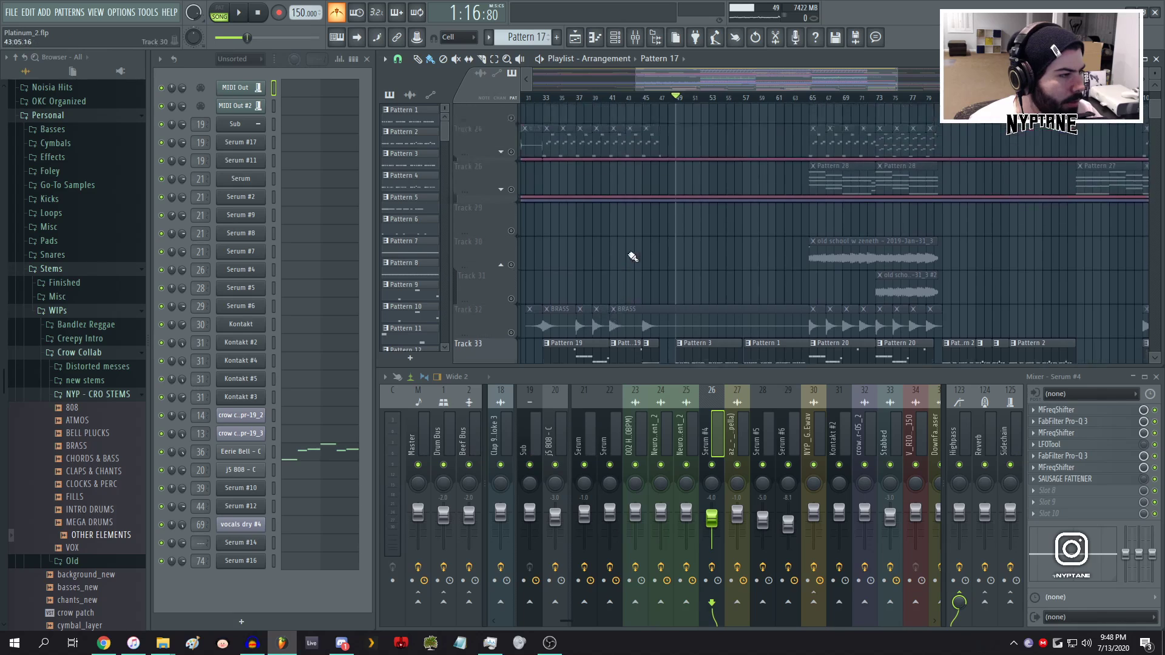
right_click(512, 219)
click(551, 100)
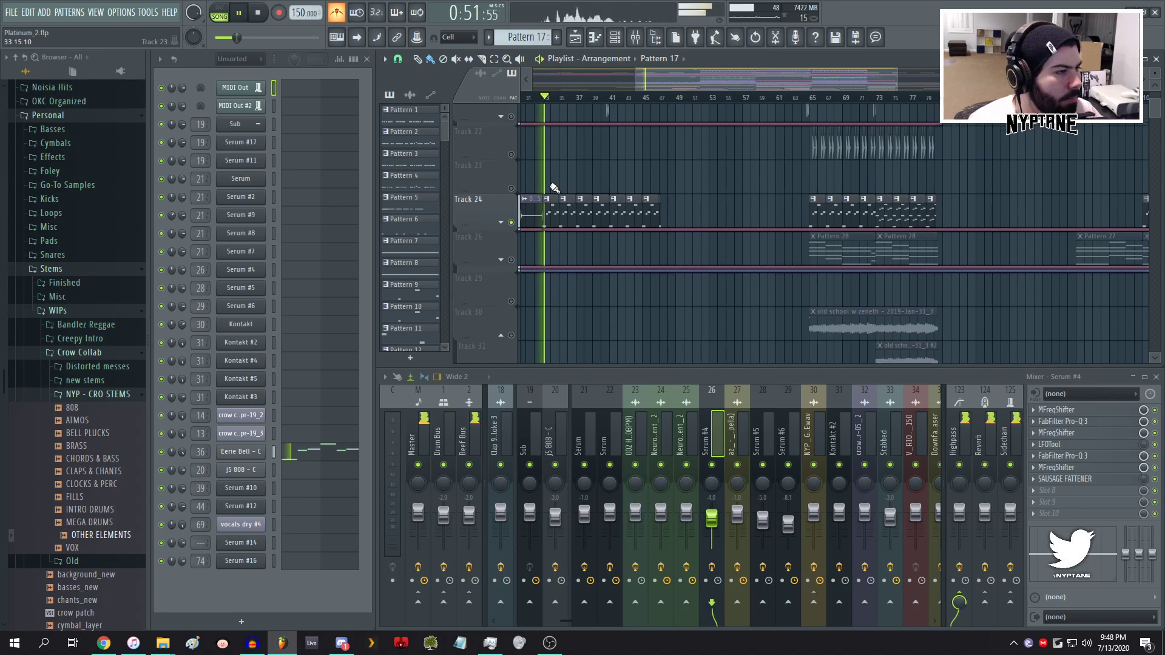
- Isolate the drum patterns on Tracks 4 and 5 and play them from bar 33
scroll(546, 229, up, 12)
click(511, 161)
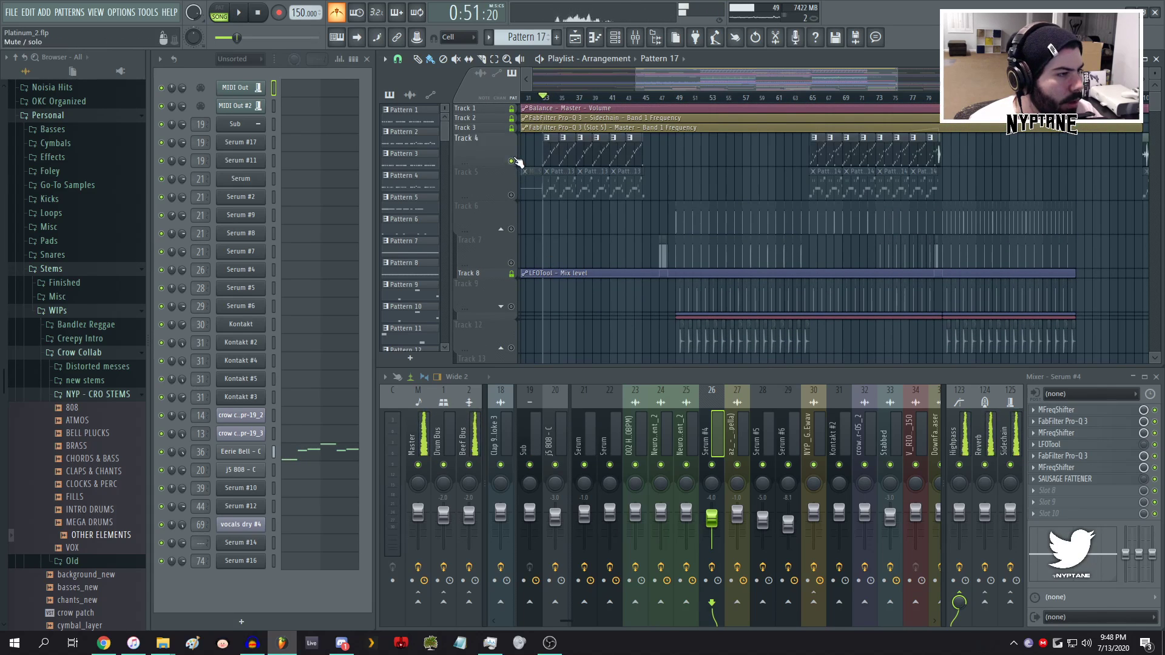
key(space)
click(512, 195)
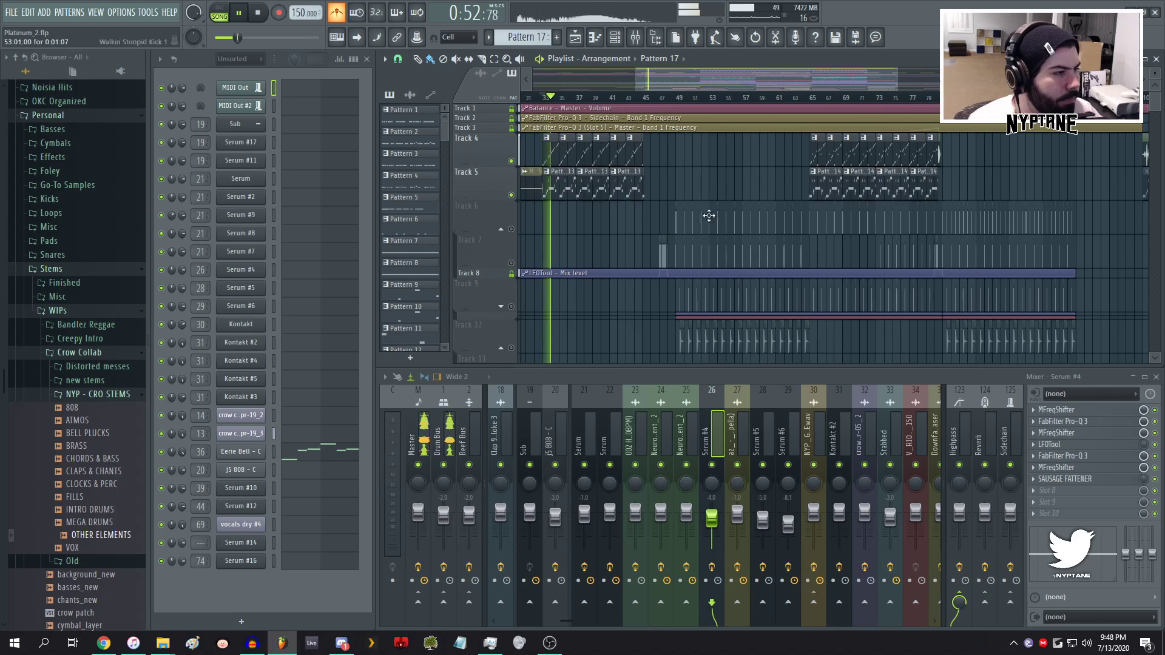
- Compare the INTRO DRUMS and MEGA DRUMS stems around bar 9 with the drum patterns at bar 33
scroll(585, 244, left, 6)
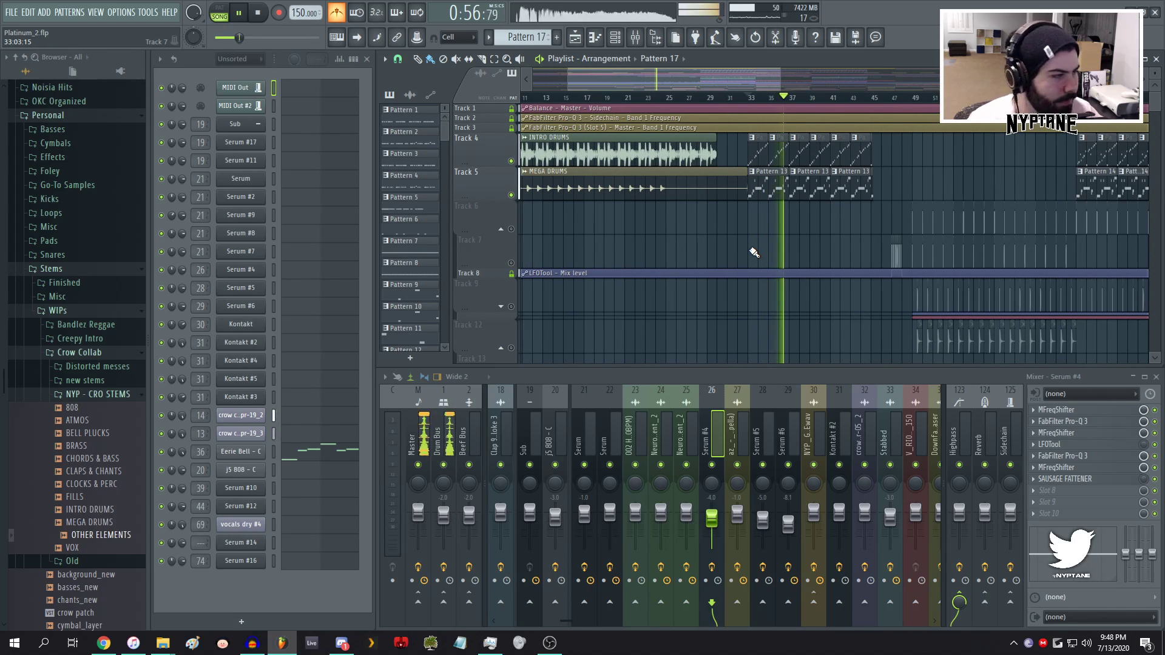
scroll(716, 246, down, 4)
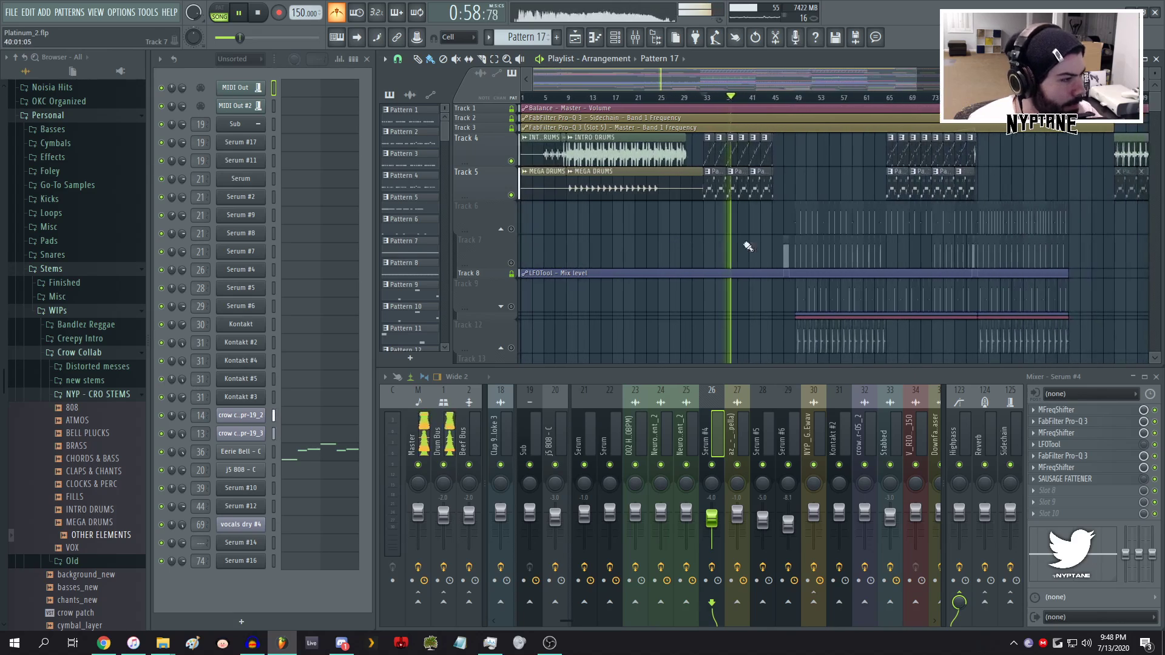
scroll(716, 225, down, 1)
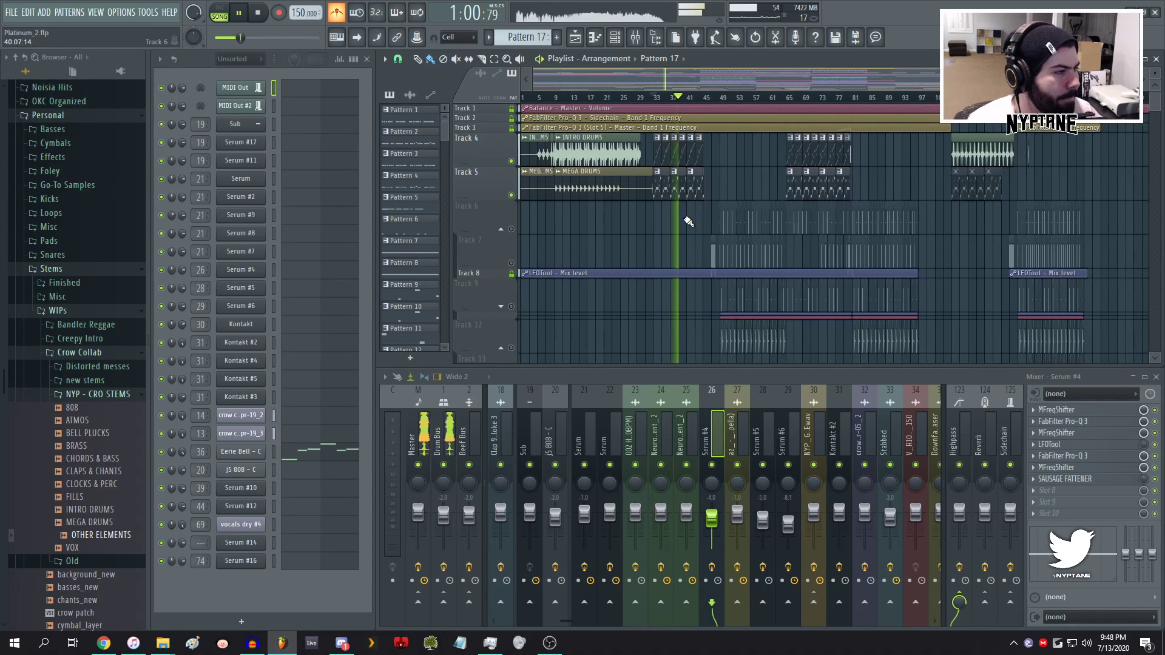
key(space)
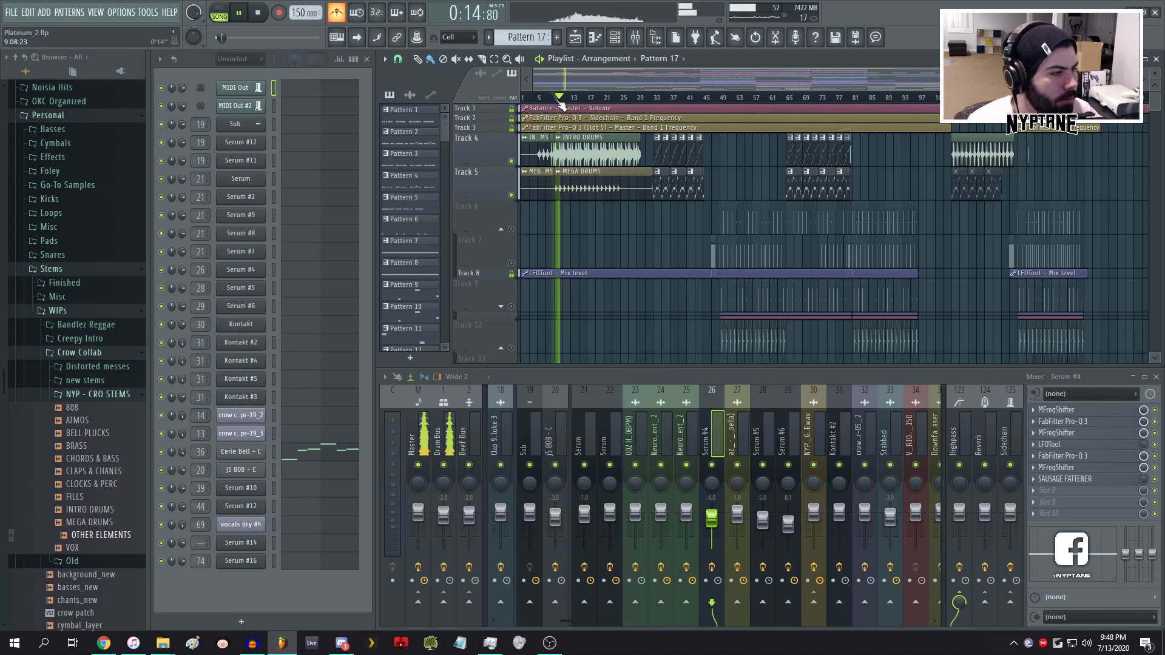
click(657, 98)
key(space)
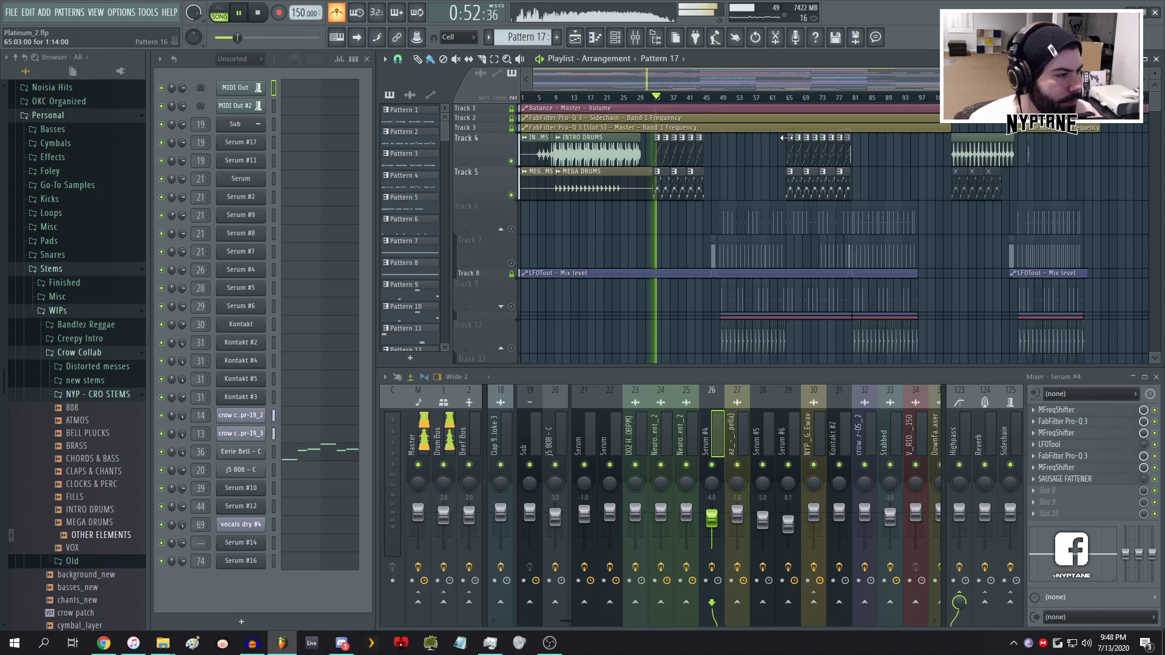
- Solo Track 61 and play its vocal chops clip from around bar 9
scroll(716, 169, down, 1)
scroll(796, 216, up, 4)
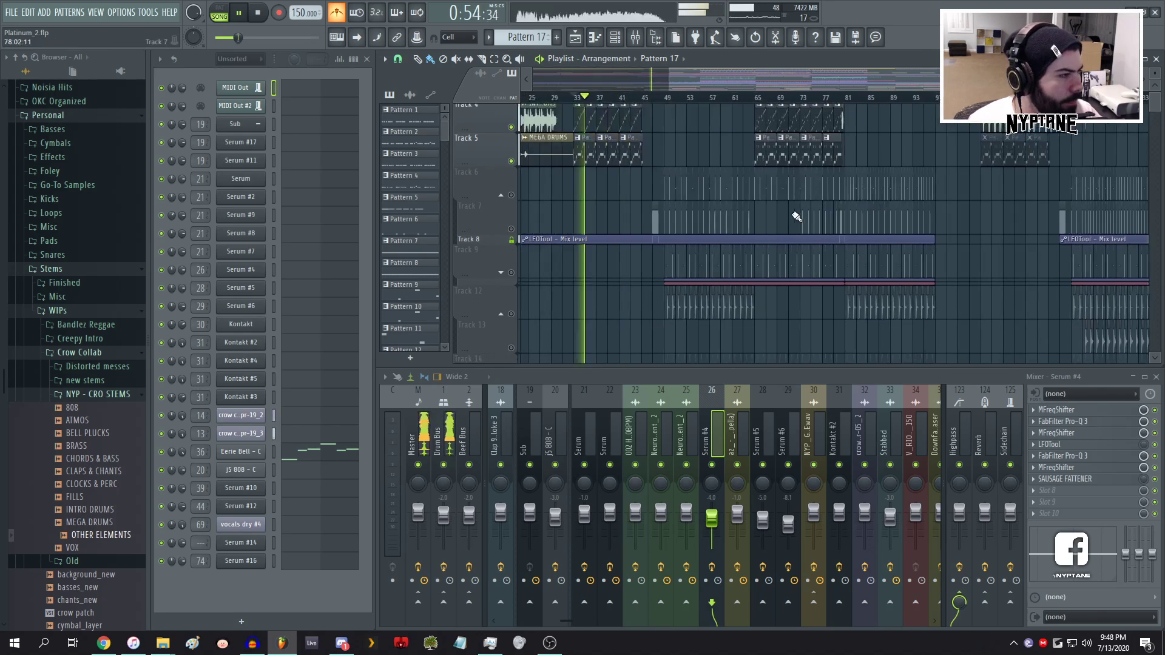
key(space)
click(680, 99)
scroll(717, 209, down, 18)
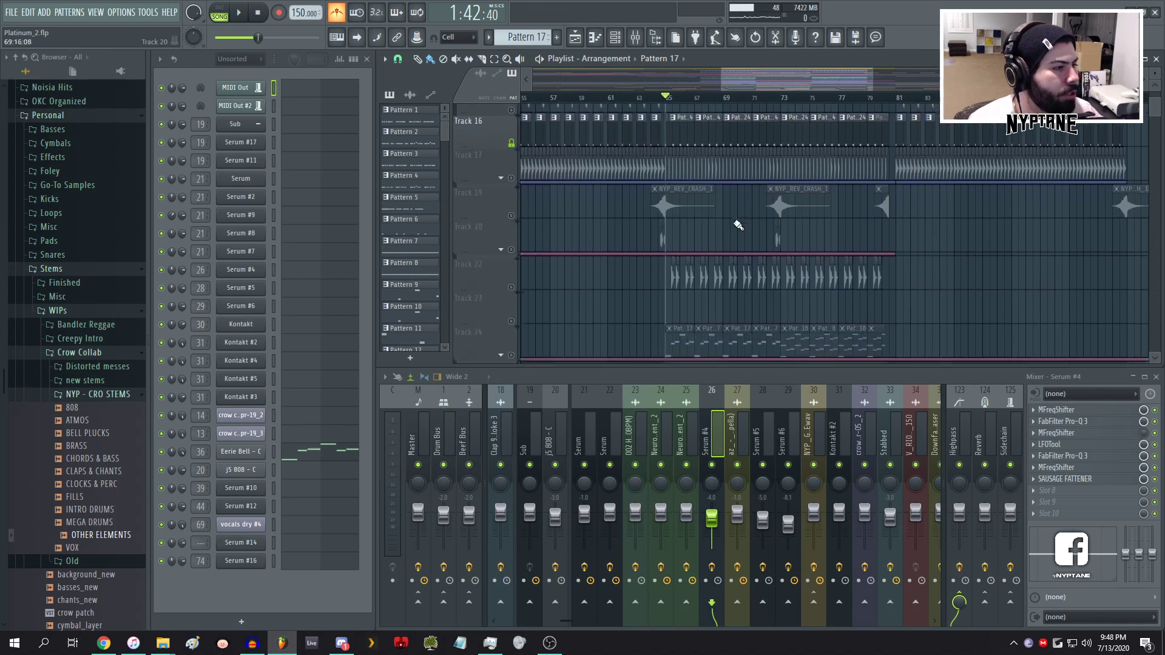
scroll(586, 238, down, 8)
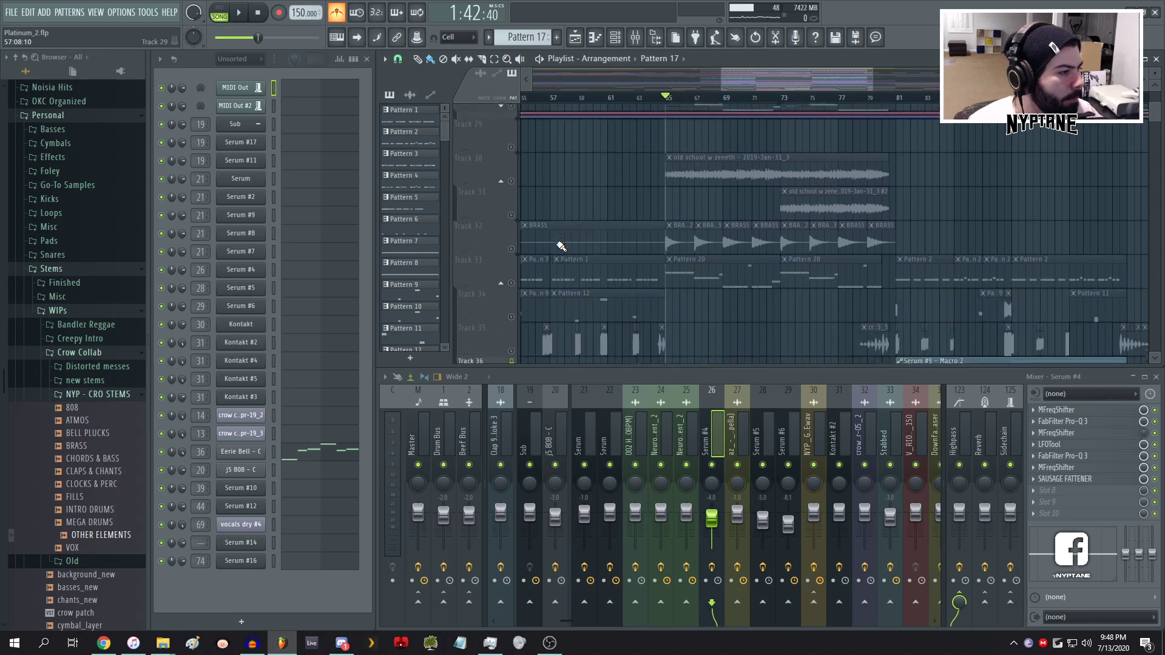
scroll(558, 244, down, 7)
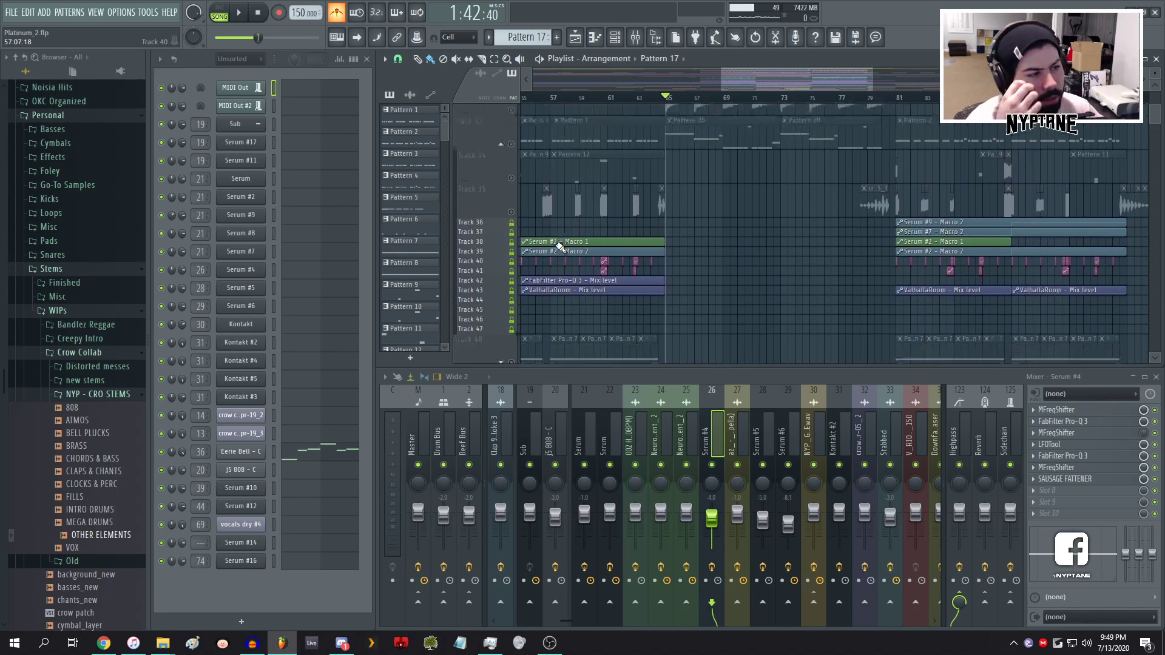
scroll(556, 243, down, 6)
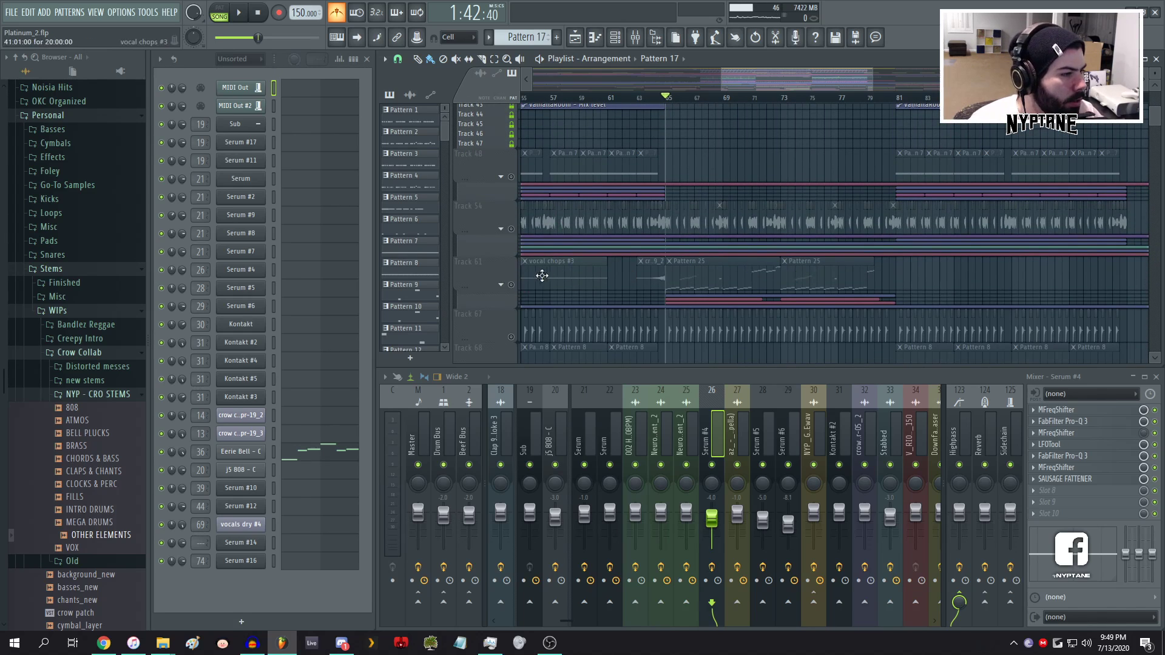
click(501, 285)
click(511, 284)
scroll(806, 278, down, 5)
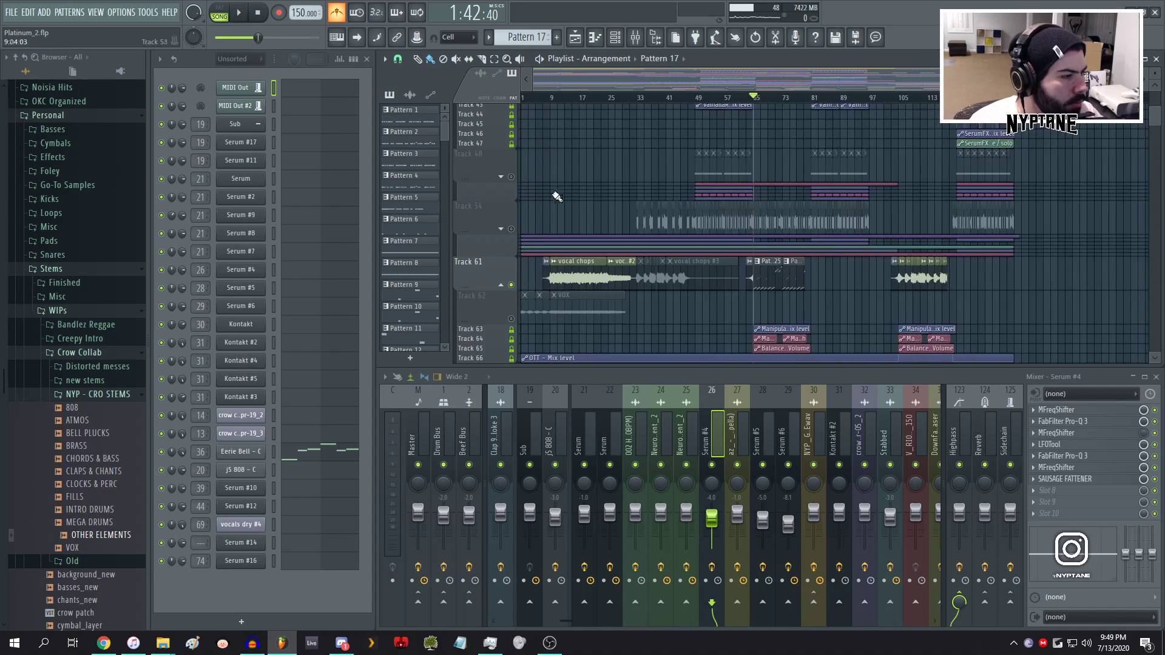
key(space)
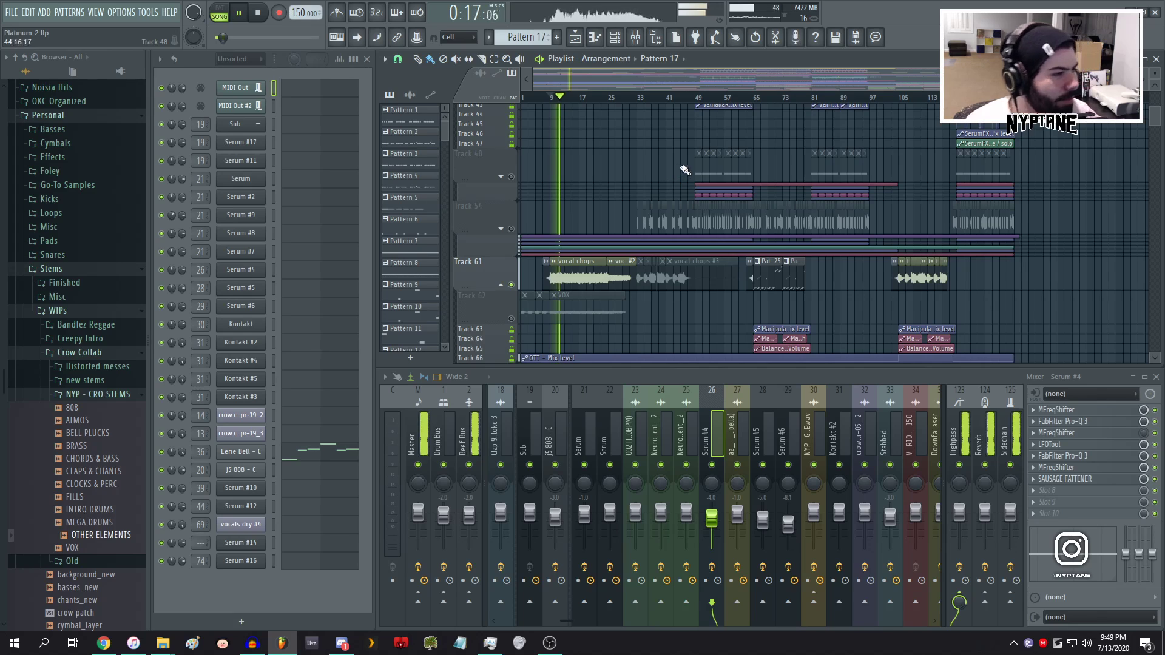
- Listen to the Pattern 25 vocal chops on Track 61 from bar 65
key(space)
scroll(646, 105, up, 5)
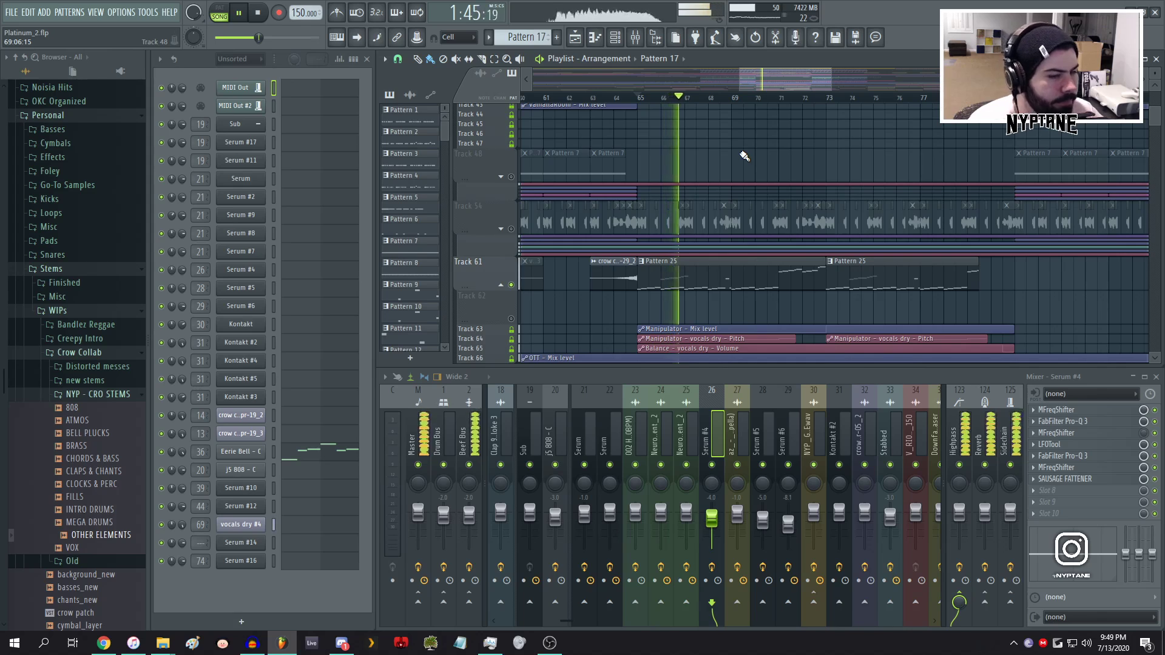
scroll(648, 221, up, 10)
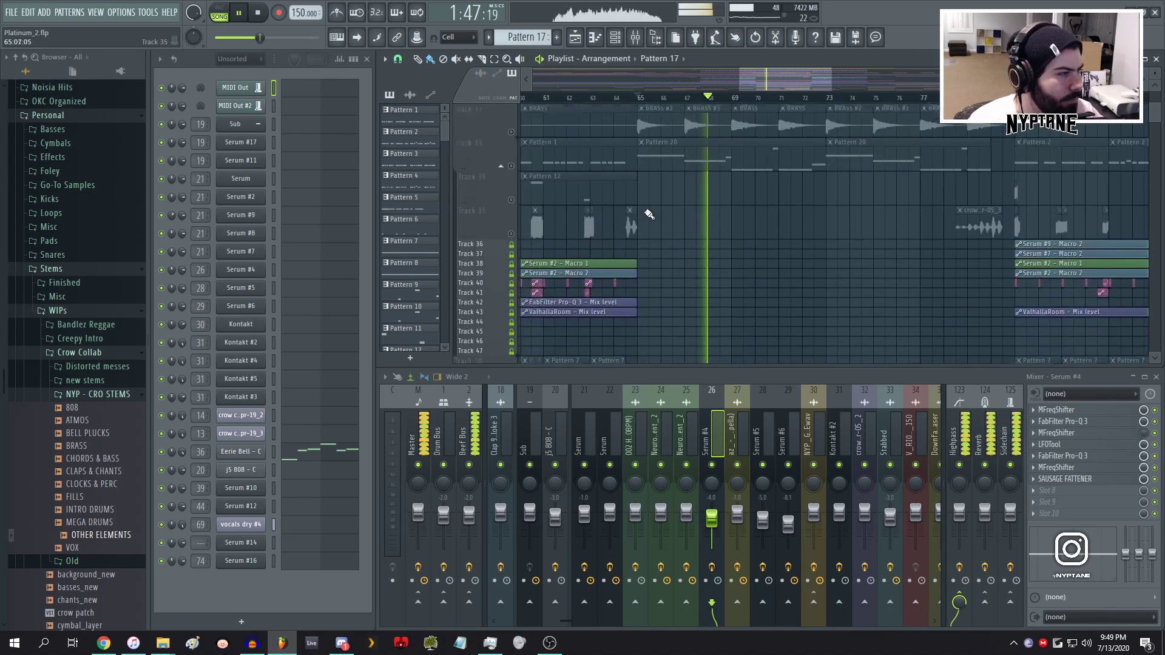
key(space)
- Enable the drums on Tracks 4, 5 and 6 and play them with the vocal chops from bar 65
scroll(534, 229, up, 6)
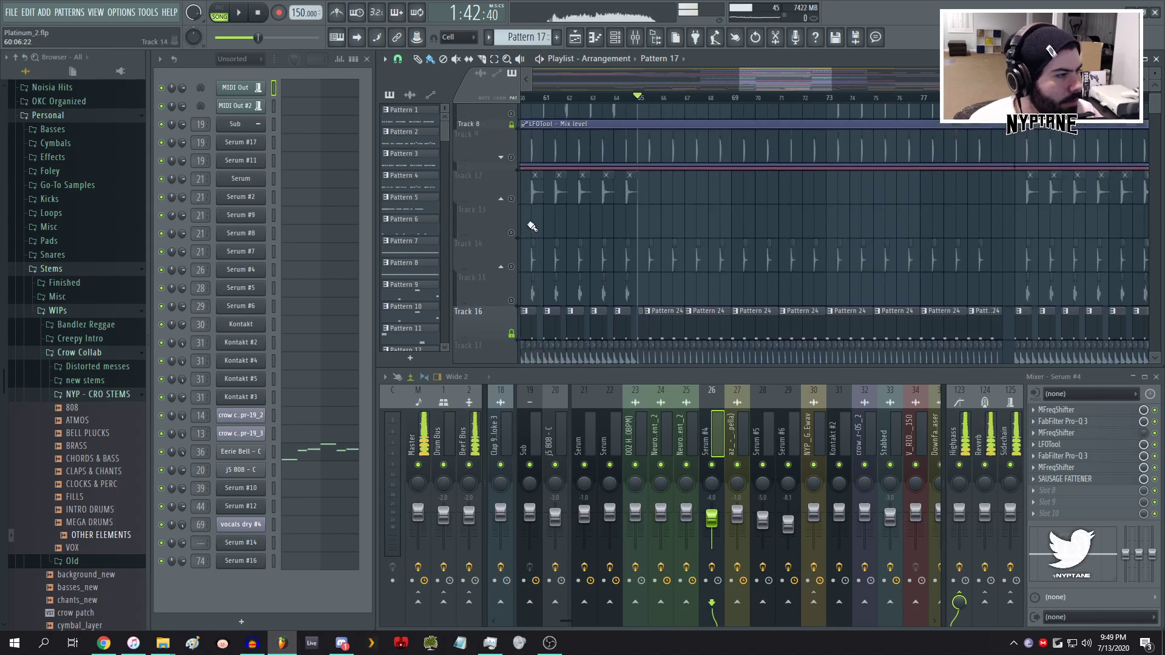
click(511, 161)
click(511, 195)
key(space)
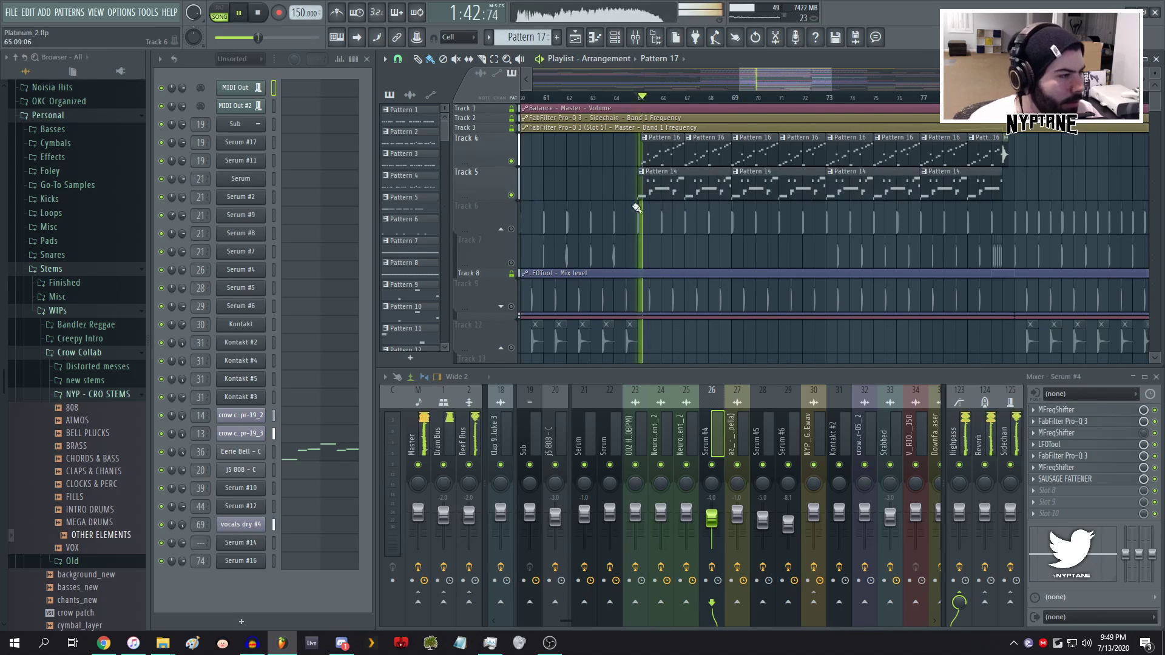
scroll(540, 219, down, 6)
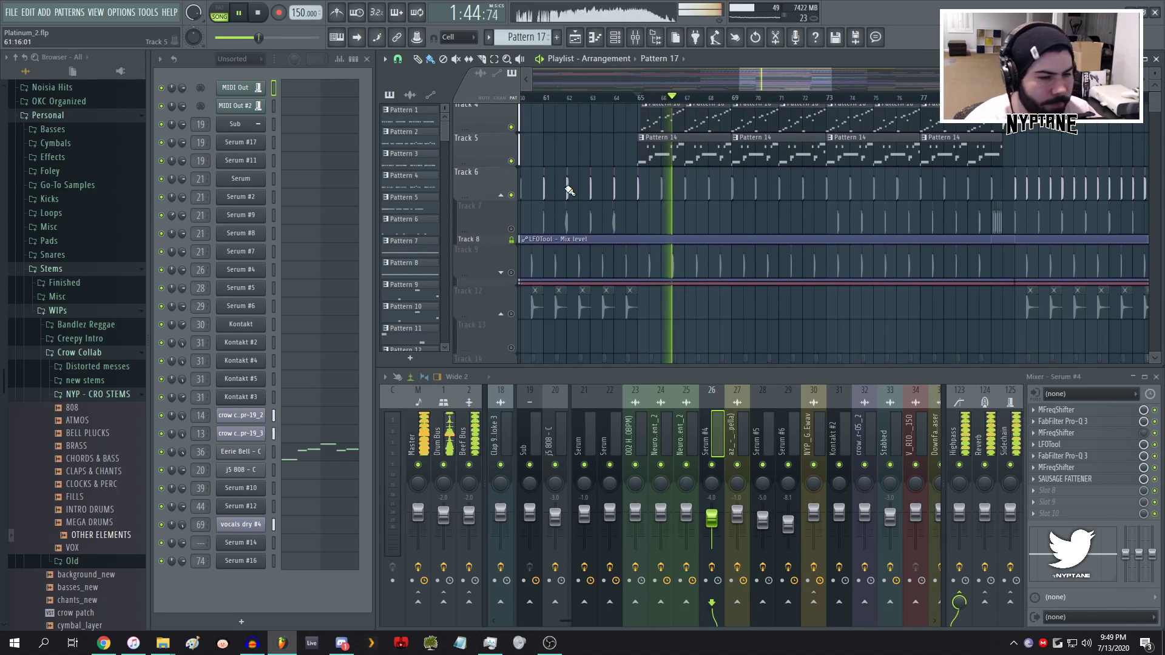
scroll(570, 191, down, 12)
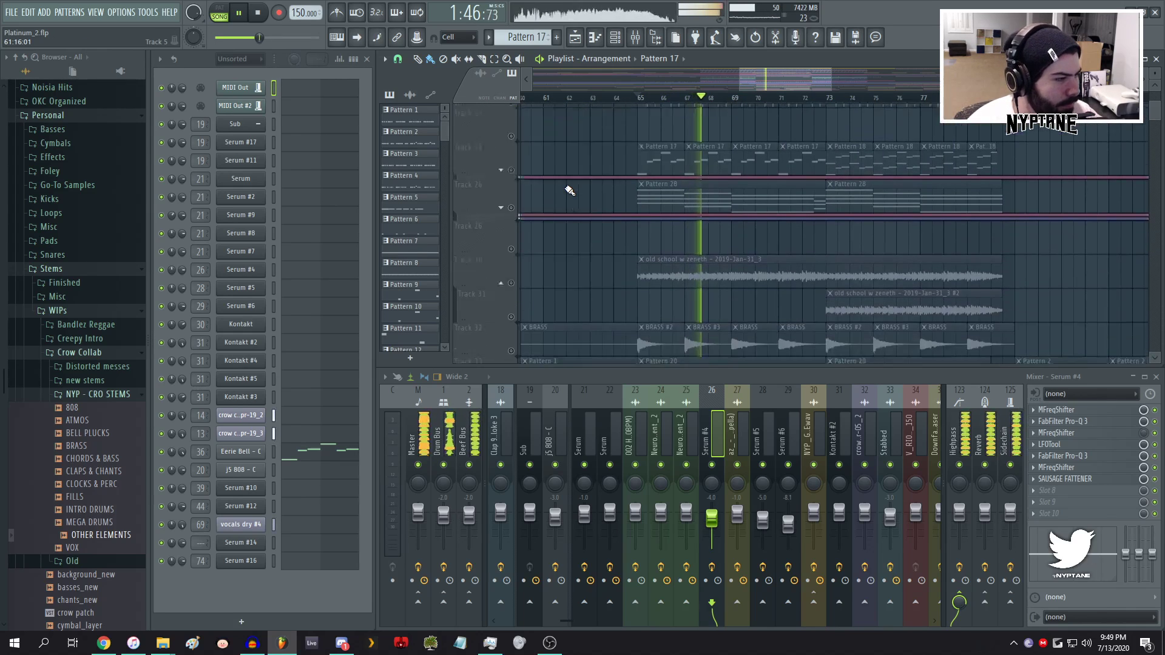
scroll(570, 190, down, 5)
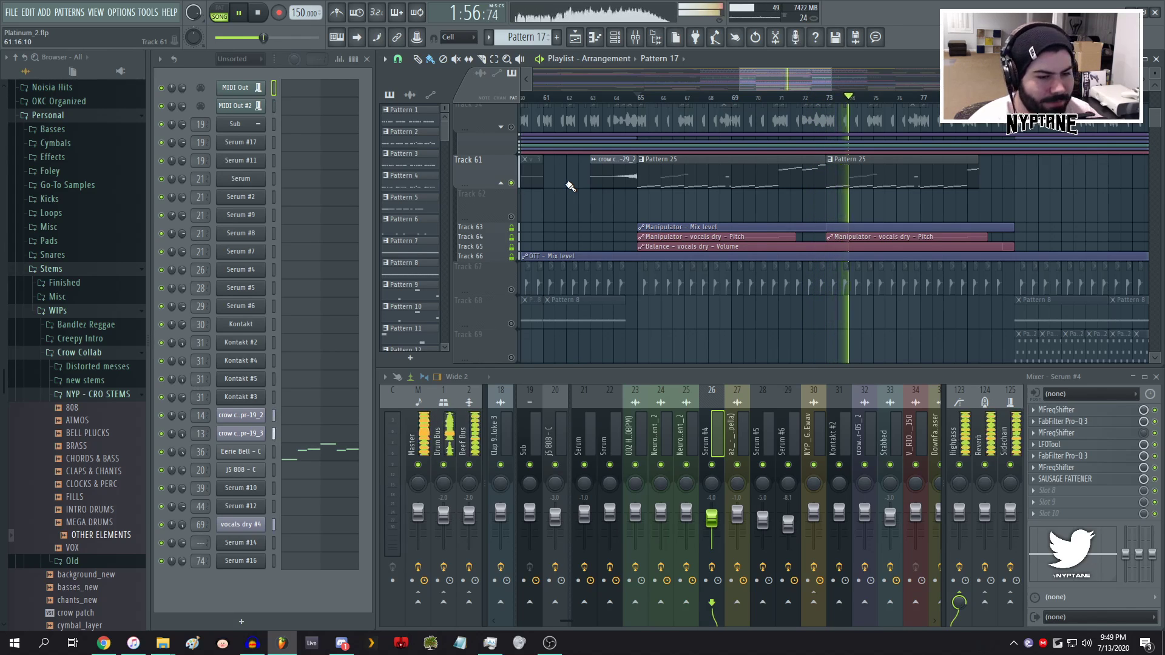
key(space)
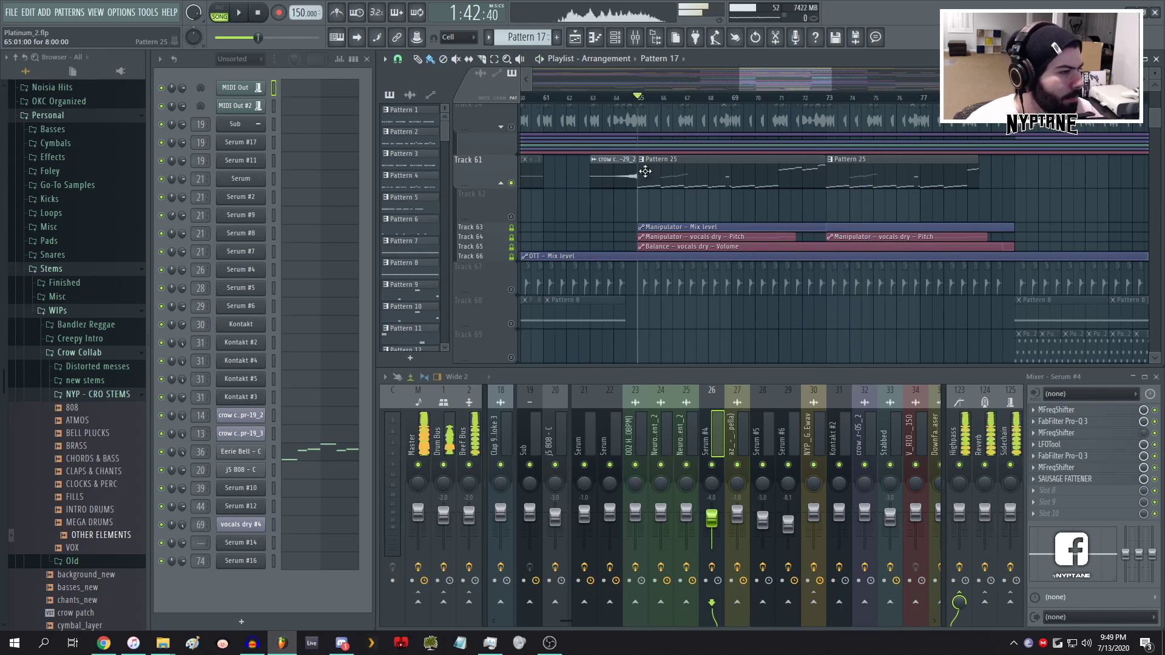
- Inspect the notes of Pattern 25 and the vocals dry #4 Slicex channel that plays them, closing both windows
click(646, 172)
scroll(752, 182, down, 5)
scroll(692, 174, down, 3)
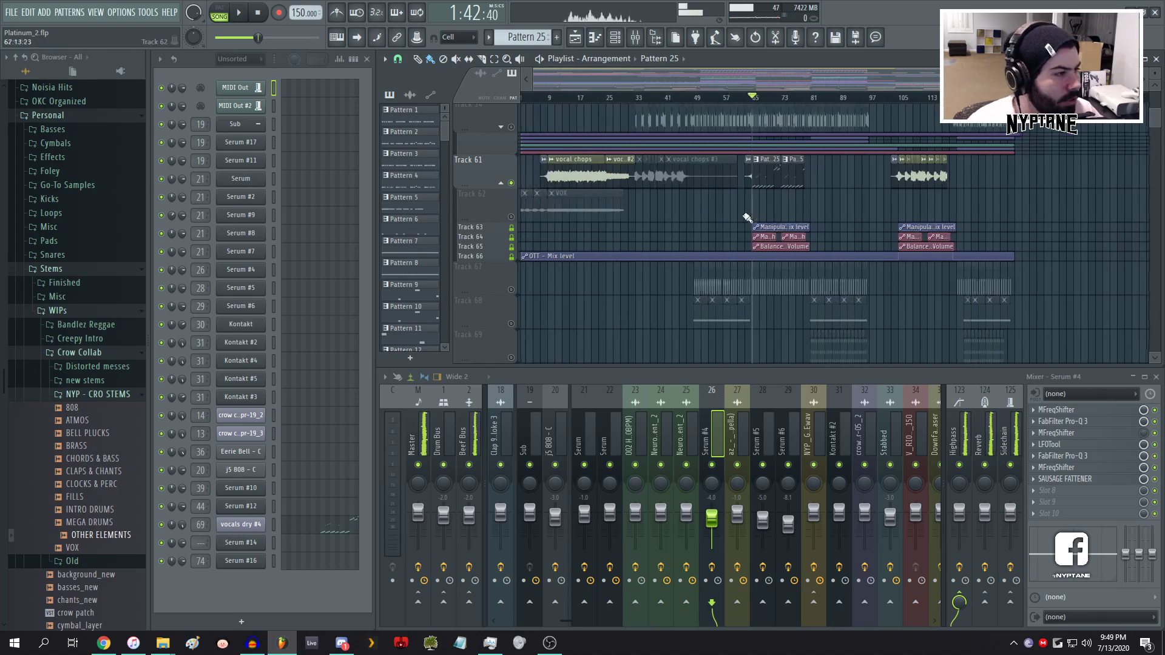
double_click(775, 181)
click(240, 527)
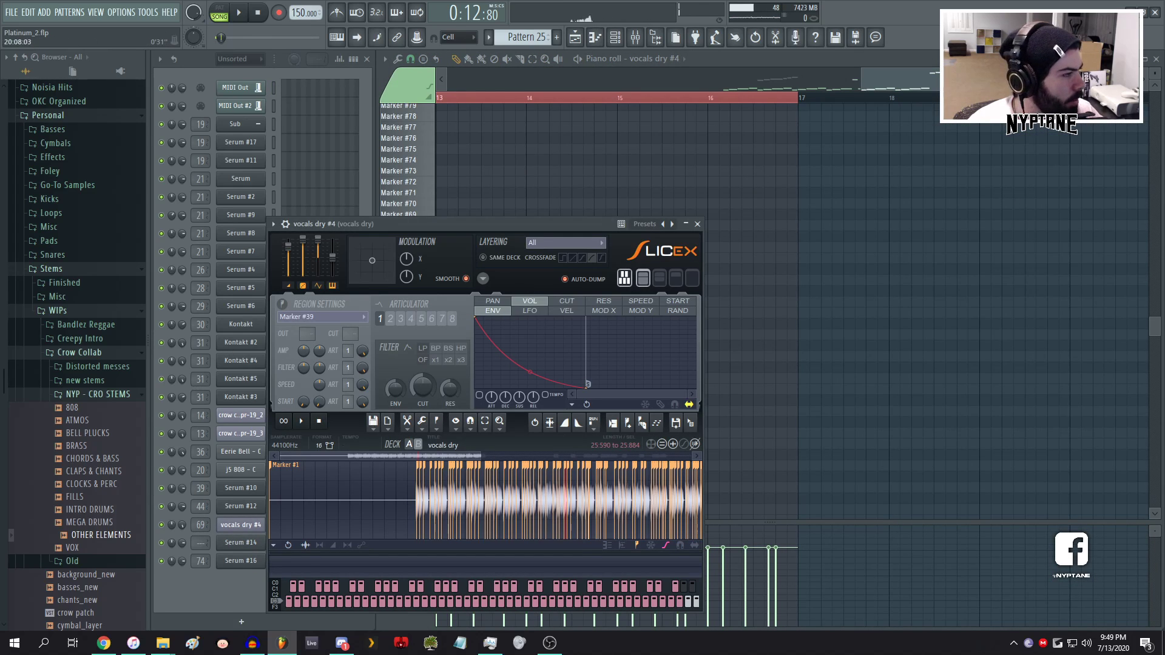
click(1155, 59)
click(698, 224)
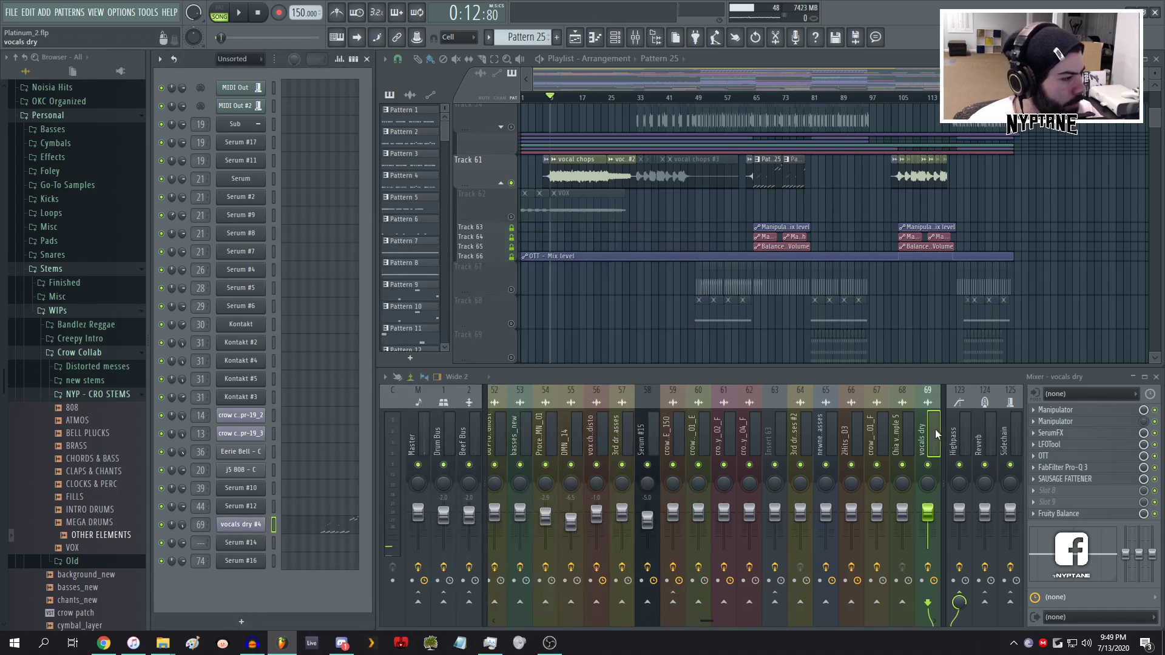
- Play the vocal chops from bar 65 and examine the LFOTool effect on the vocals dry mixer track
click(762, 102)
key(space)
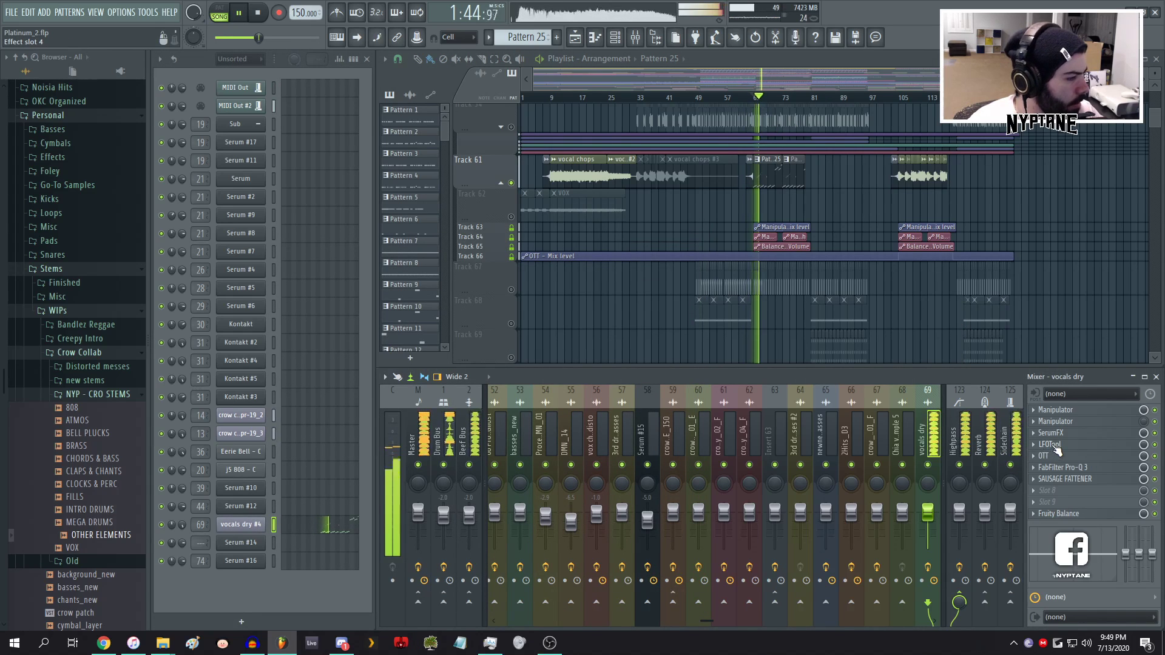
key(space)
click(1096, 445)
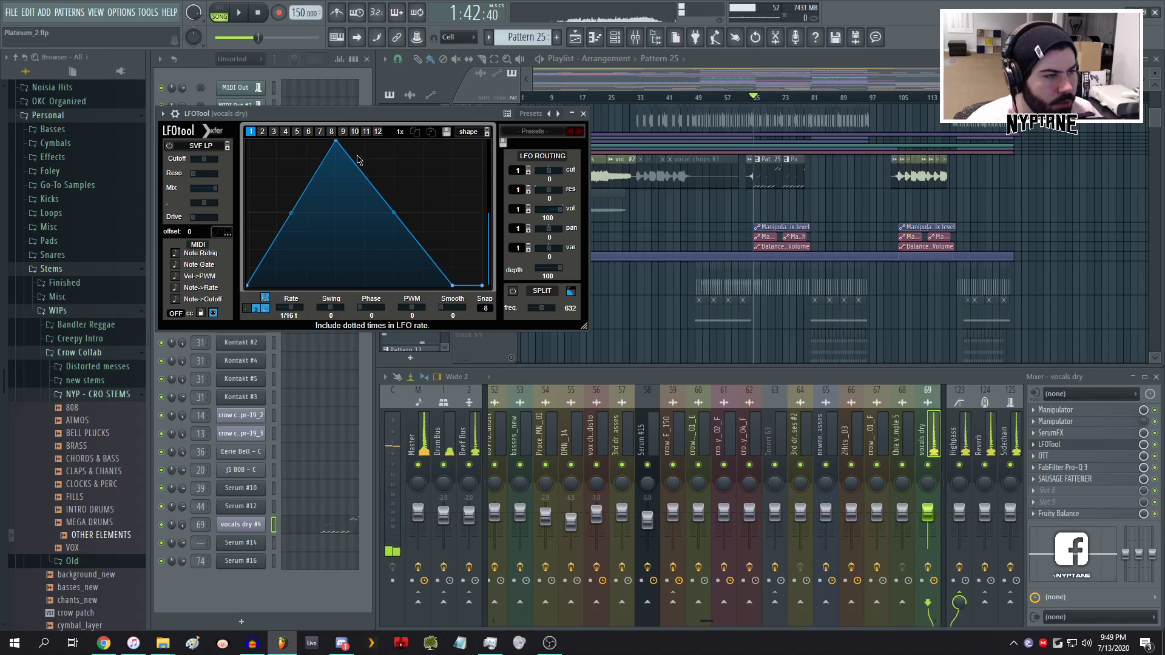
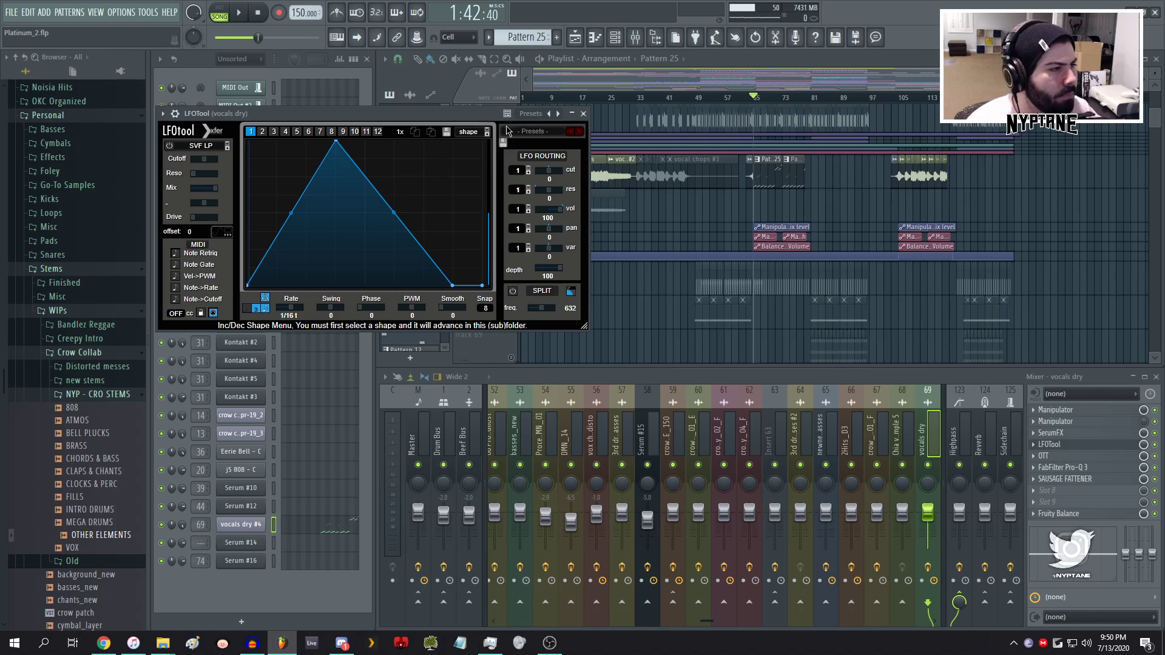
click(583, 114)
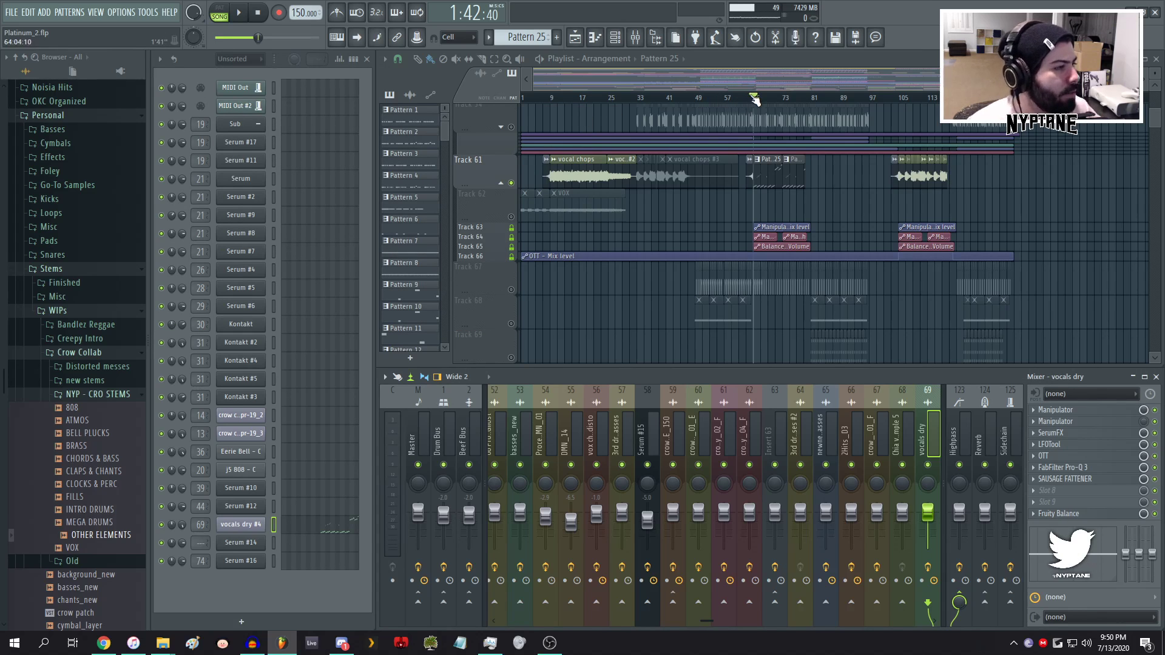
- Play Pattern 25 with the drums from bar 65 through its second clip at bar 73
scroll(803, 225, up, 4)
scroll(742, 203, up, 3)
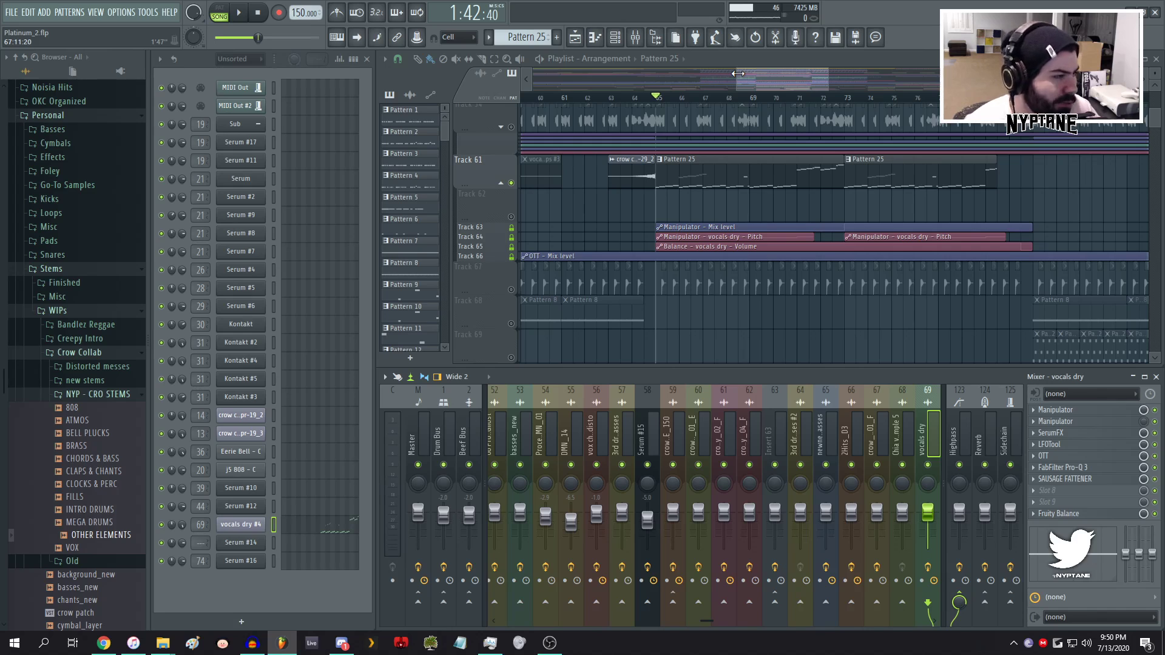
key(space)
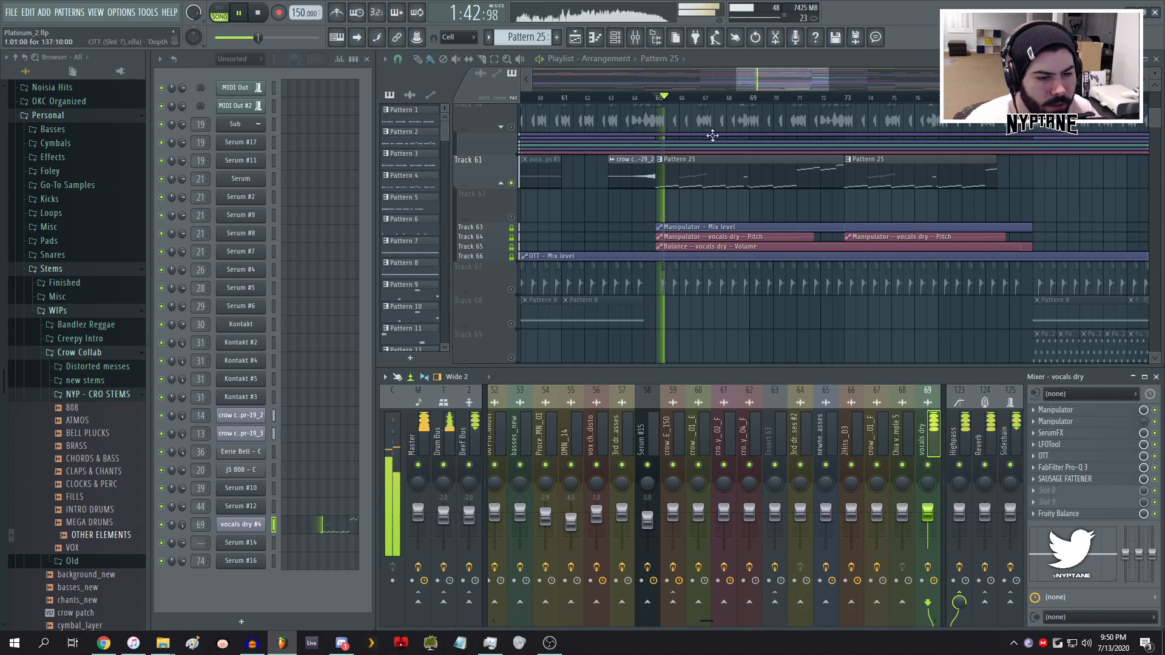
scroll(707, 170, down, 3)
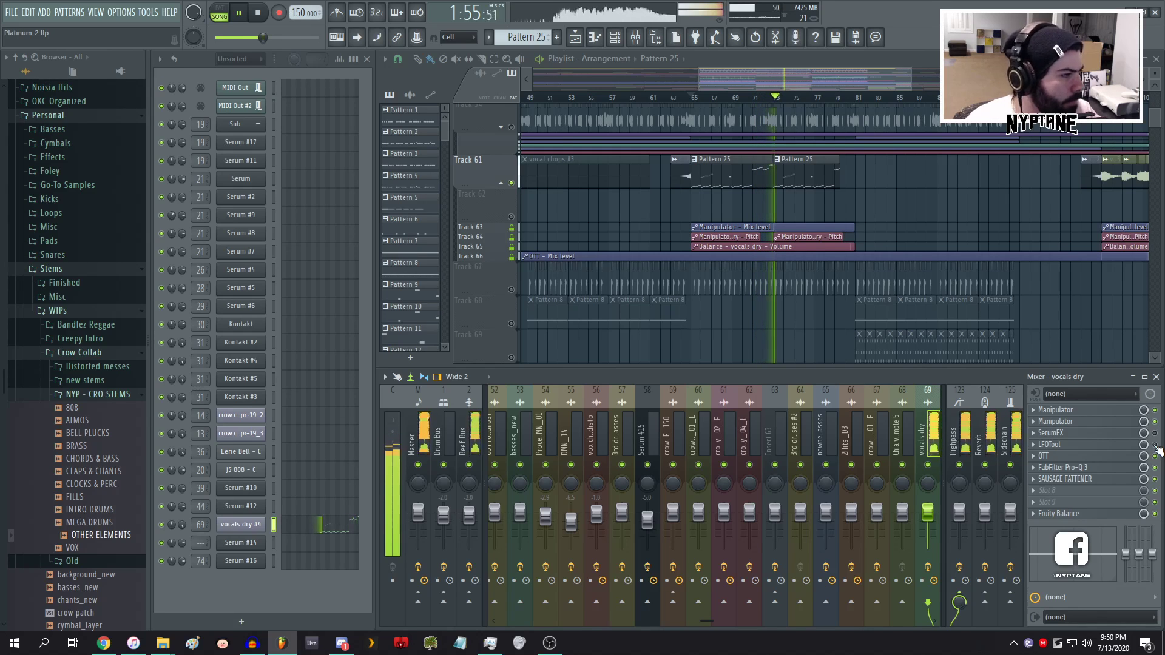
key(space)
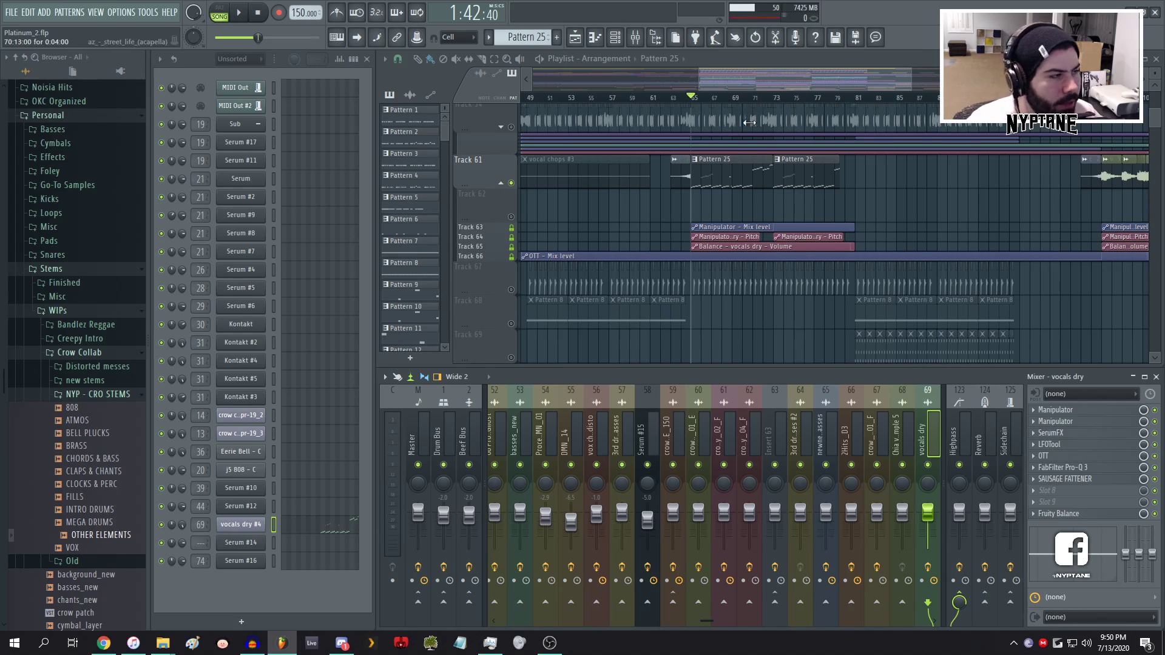
- Replay the vocal chops from bar 65 and unsolo Track 61 to hear the full mix
key(space)
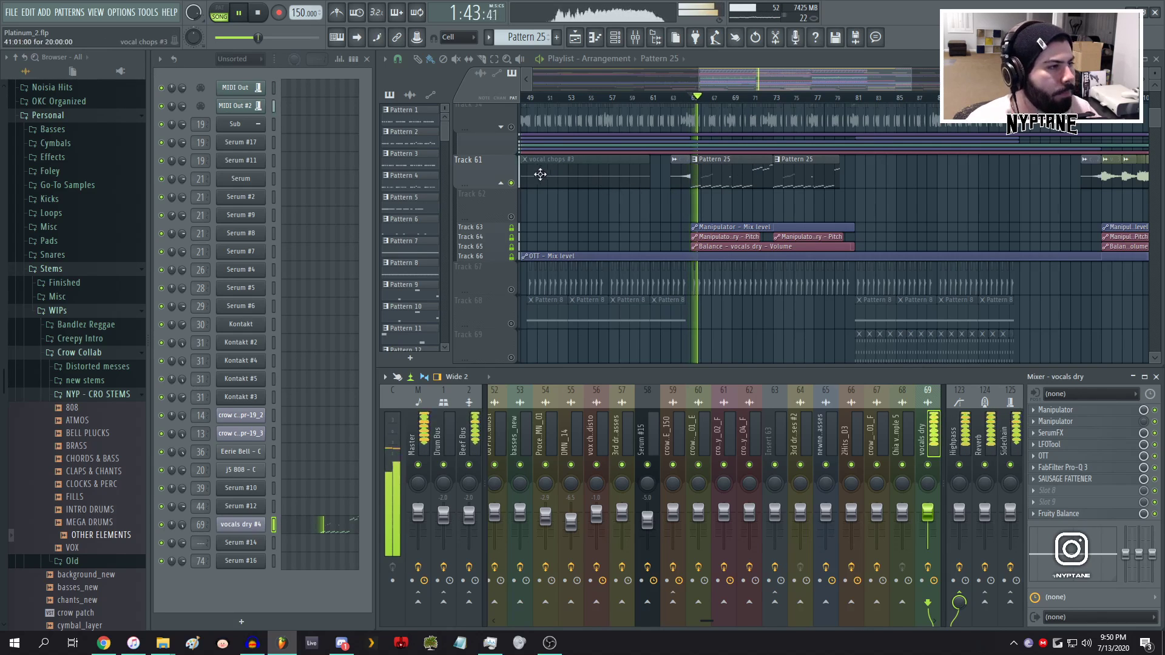
right_click(513, 184)
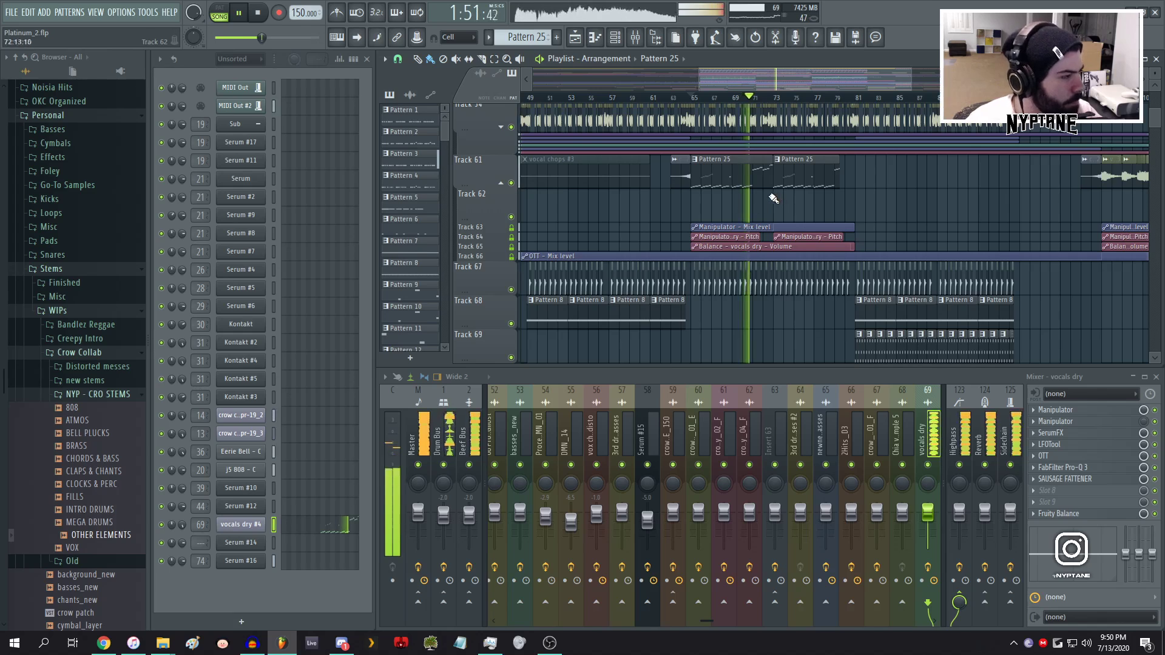
scroll(766, 197, down, 3)
key(space)
- Look through the atmosphere, chant, build-up and effects clips on Tracks 70 to 85
scroll(843, 208, down, 6)
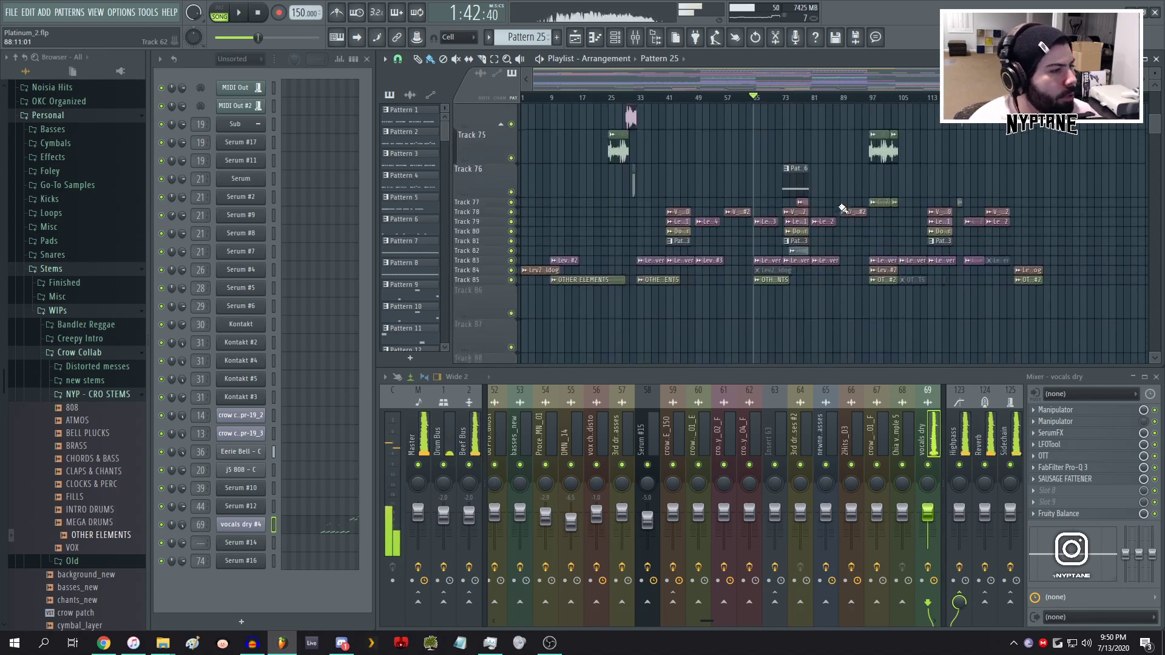
scroll(842, 208, up, 3)
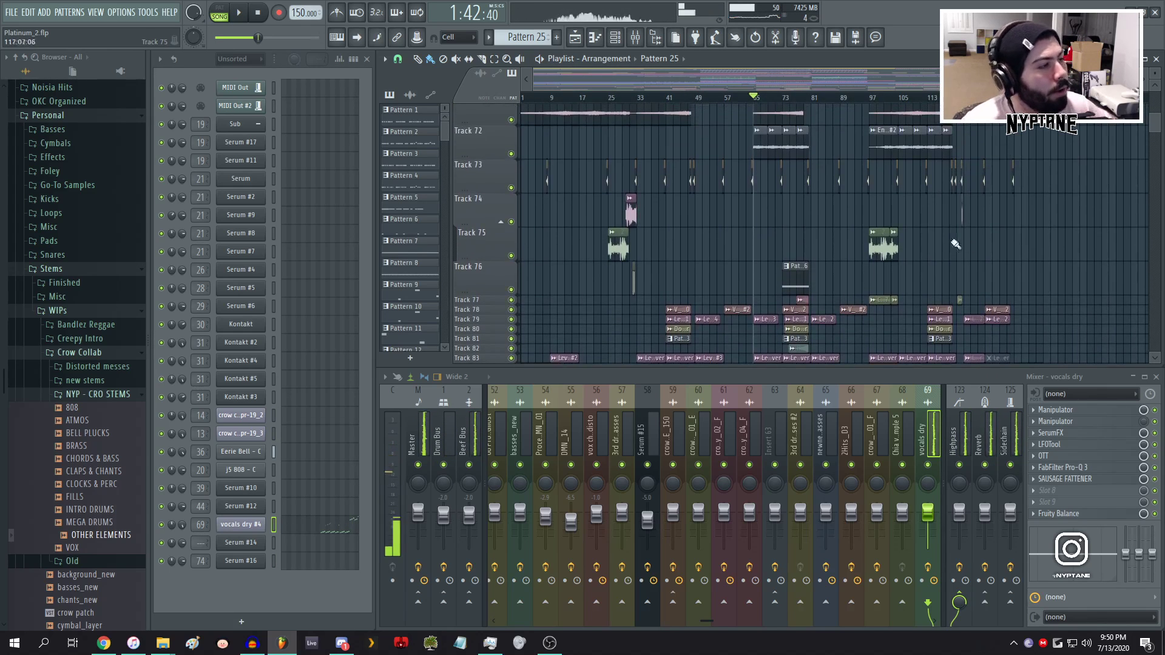
scroll(663, 231, up, 3)
scroll(895, 253, down, 4)
scroll(600, 247, up, 9)
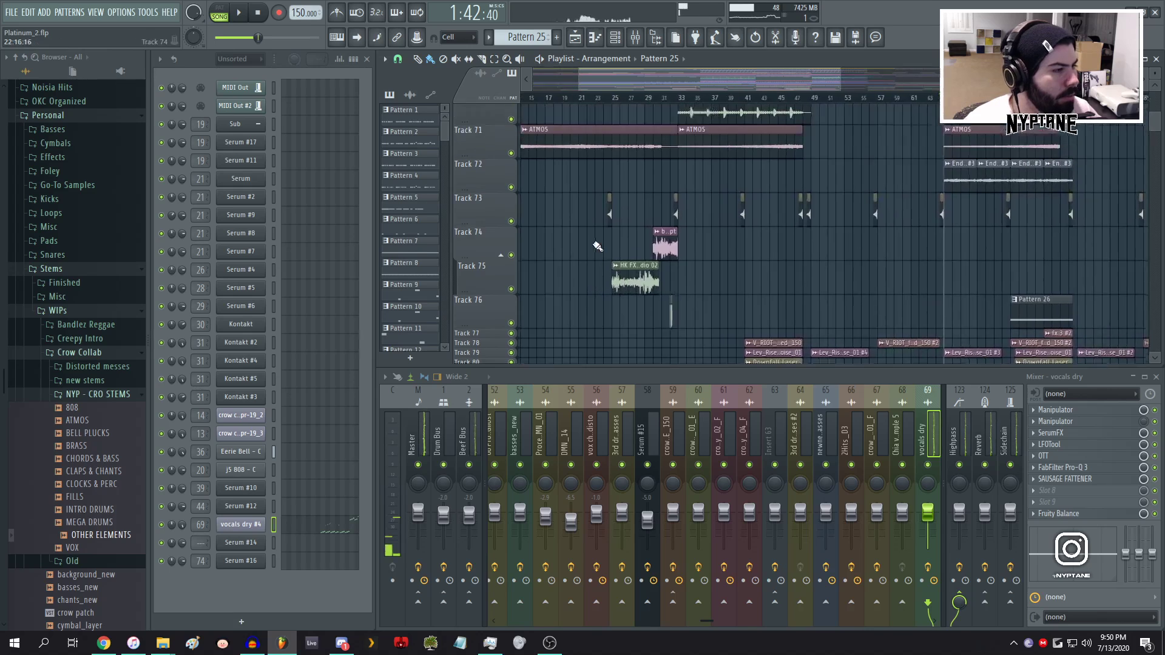
scroll(619, 209, down, 5)
scroll(668, 175, up, 3)
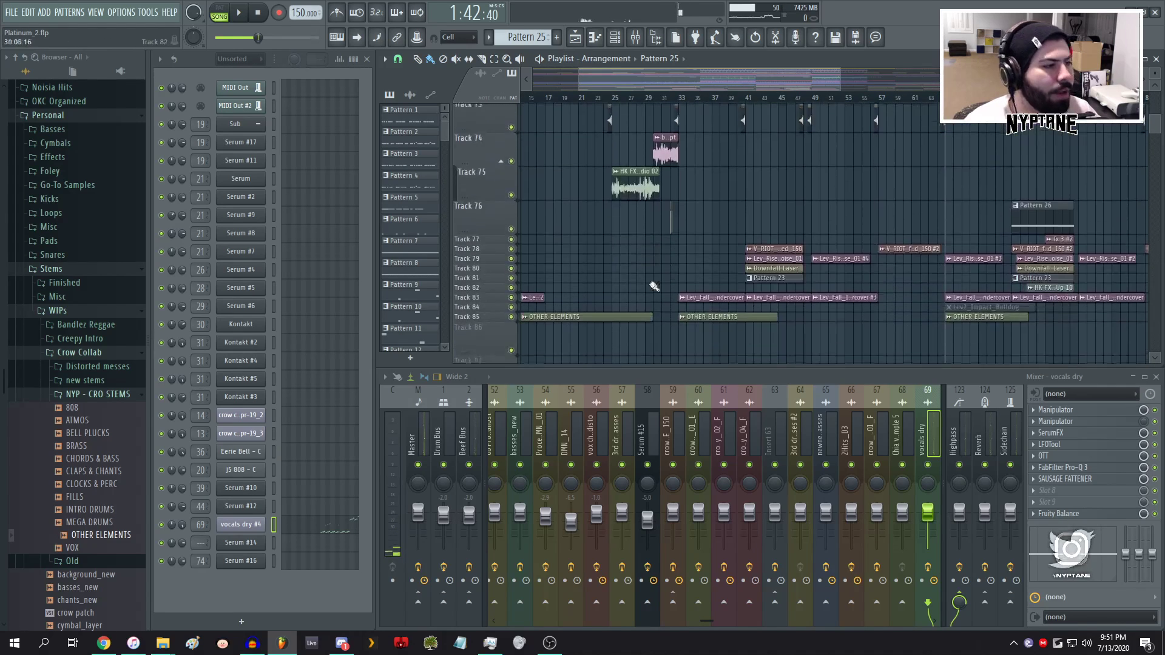
scroll(668, 175, up, 2)
- Play the build-up from bar 25, where the HK FX Radio 02 clip starts on Track 75
click(662, 99)
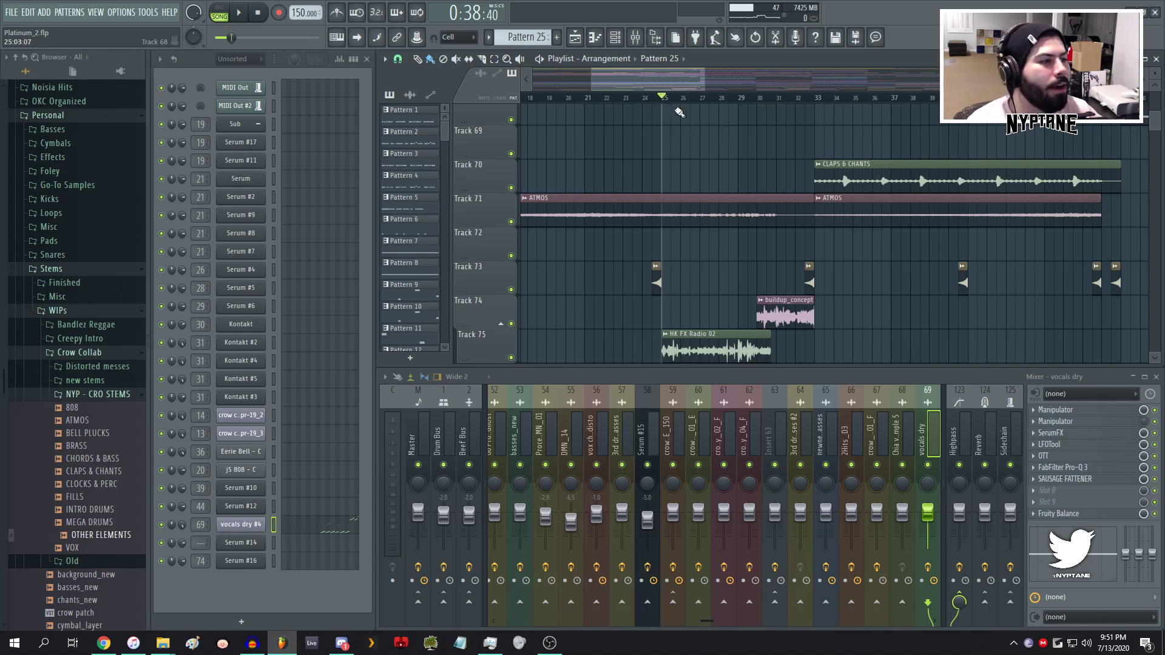
scroll(906, 108, down, 3)
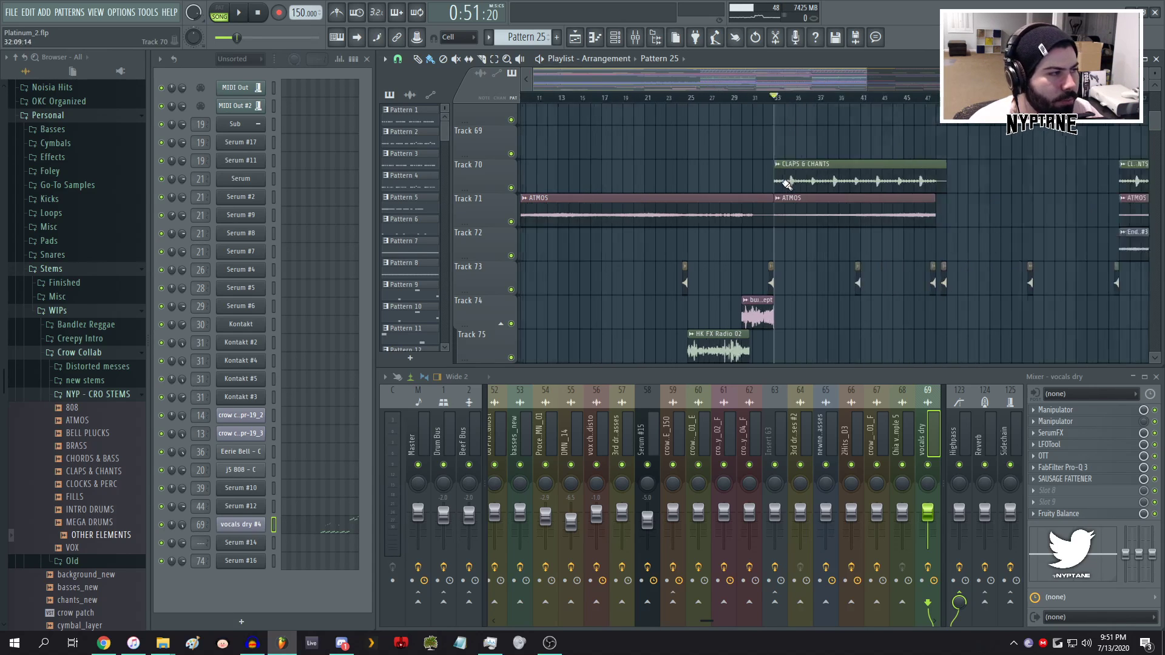
scroll(675, 161, up, 1)
click(682, 99)
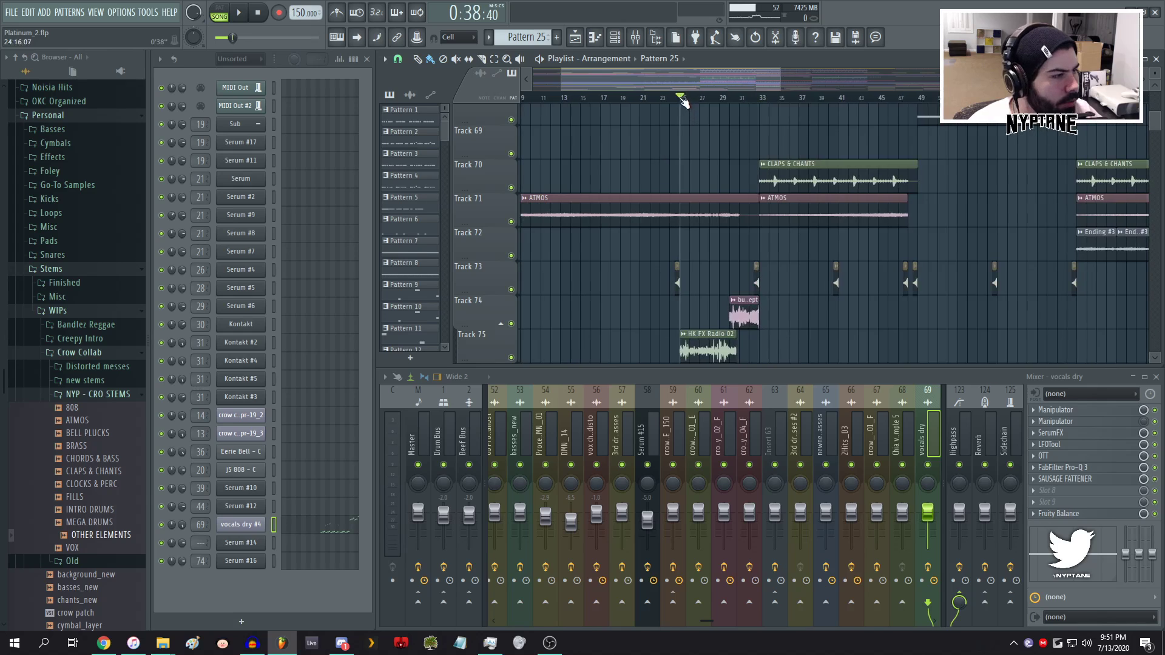
key(space)
scroll(724, 267, up, 3)
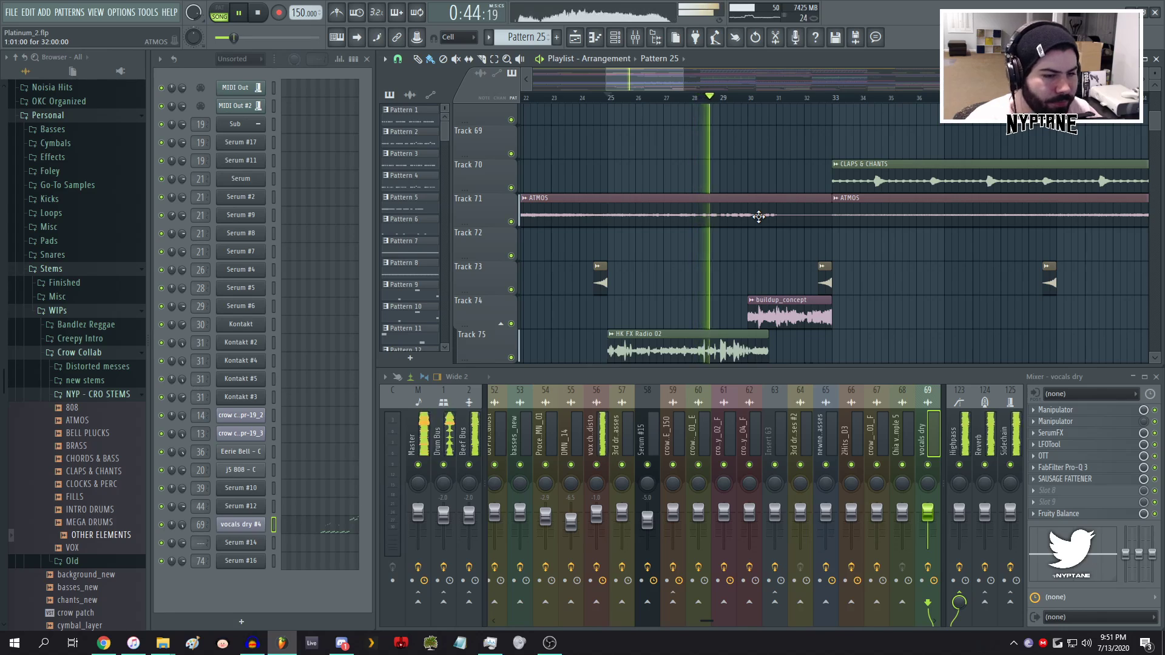
key(space)
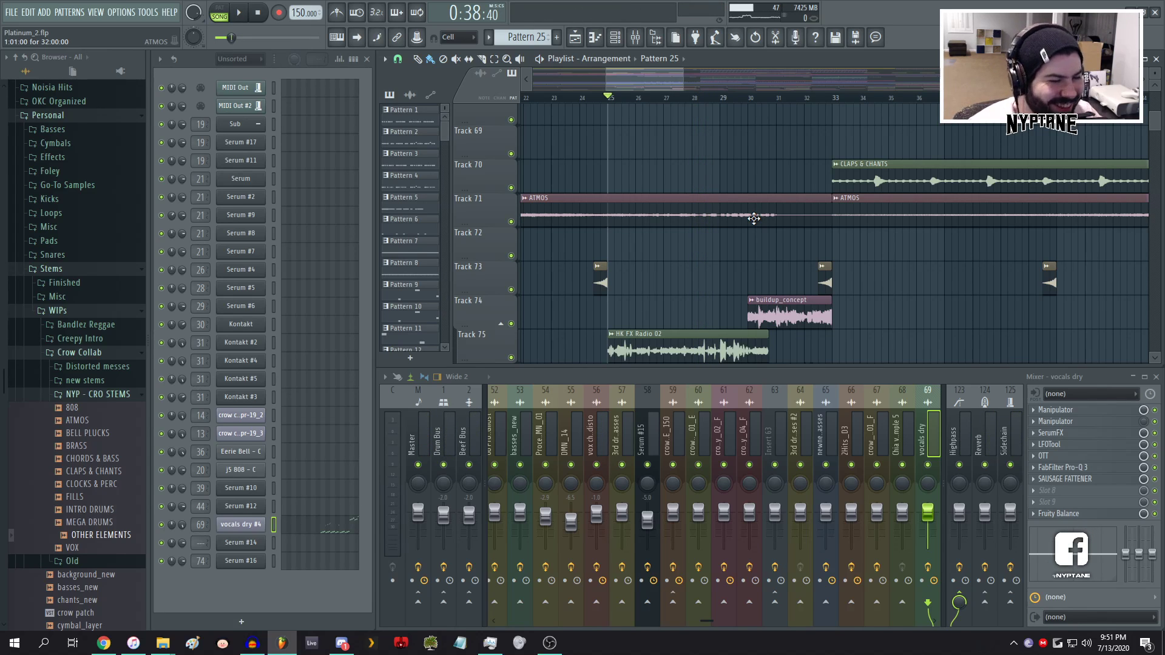
- Play the arrangement from bar 33, where the CLAPS & CHANTS clip starts on Track 70
scroll(704, 236, down, 2)
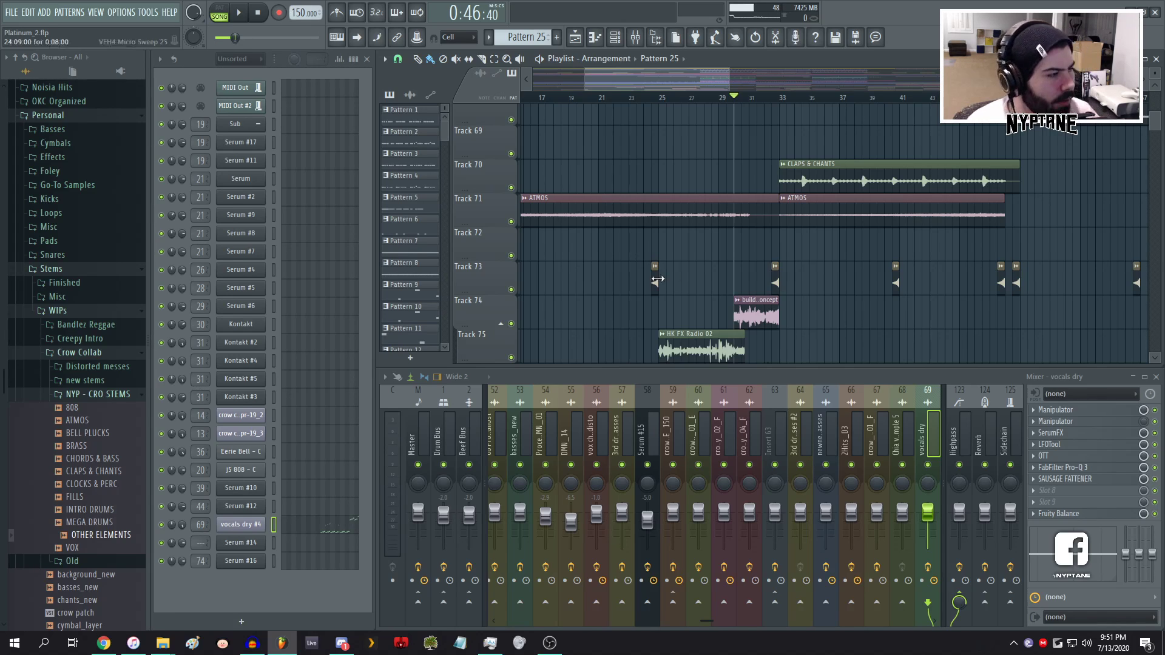
click(778, 97)
key(space)
scroll(671, 261, down, 4)
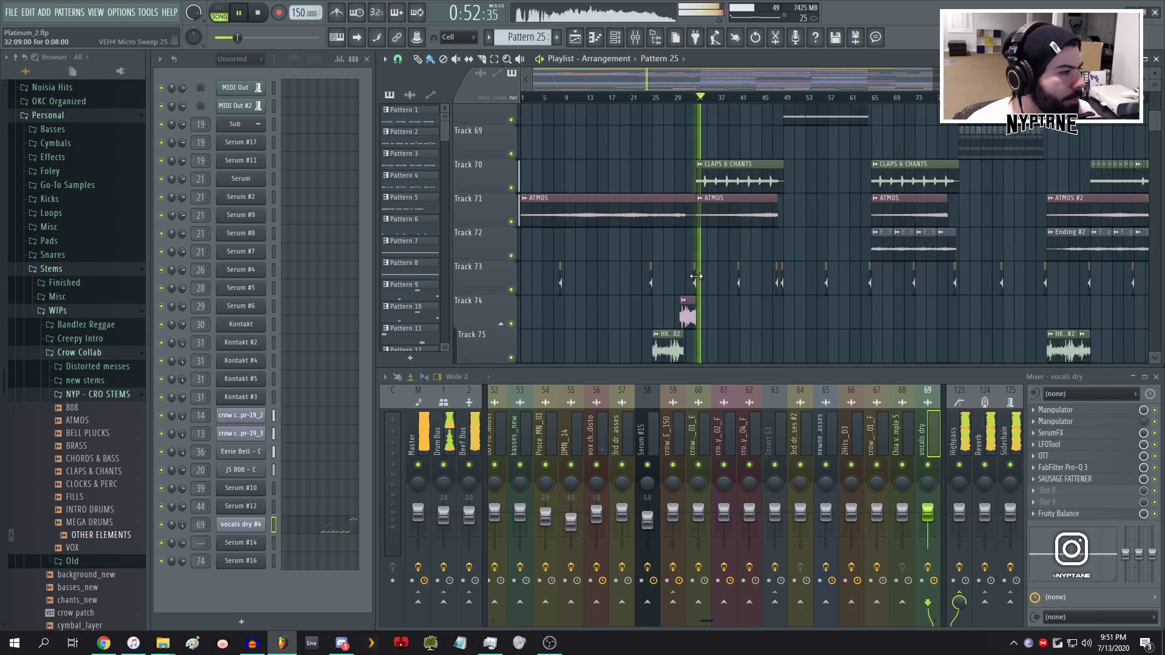
scroll(697, 274, up, 3)
scroll(724, 272, up, 2)
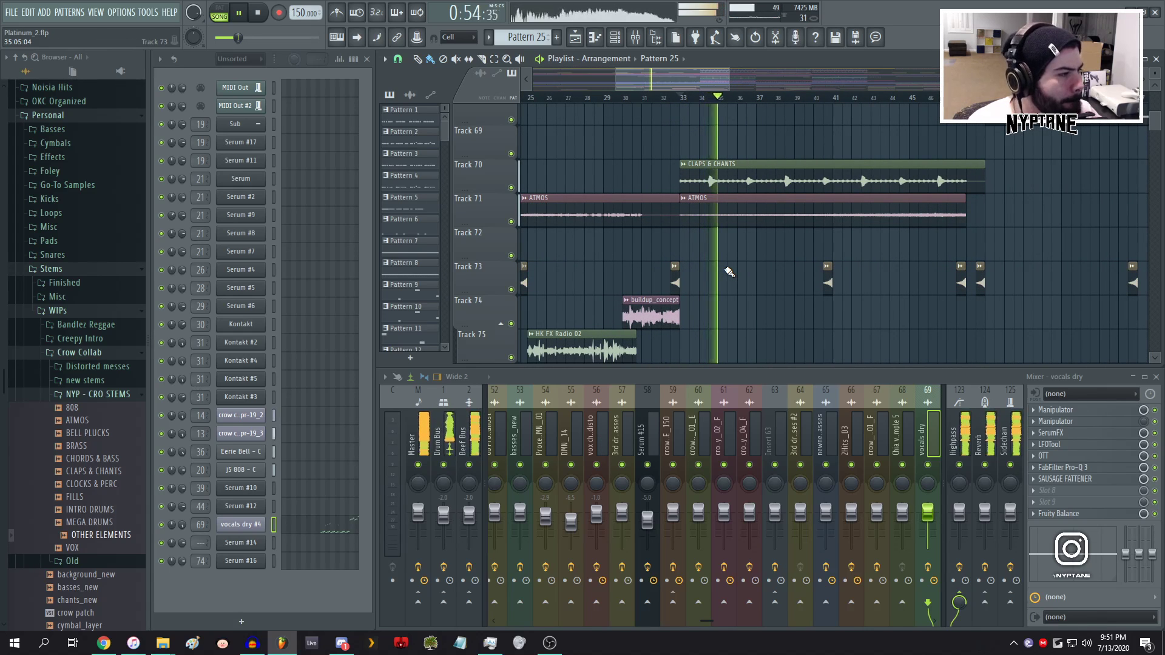
key(space)
- Solo Track 74 and play the buildup_concept clip from bar 30
click(623, 97)
scroll(613, 283, up, 4)
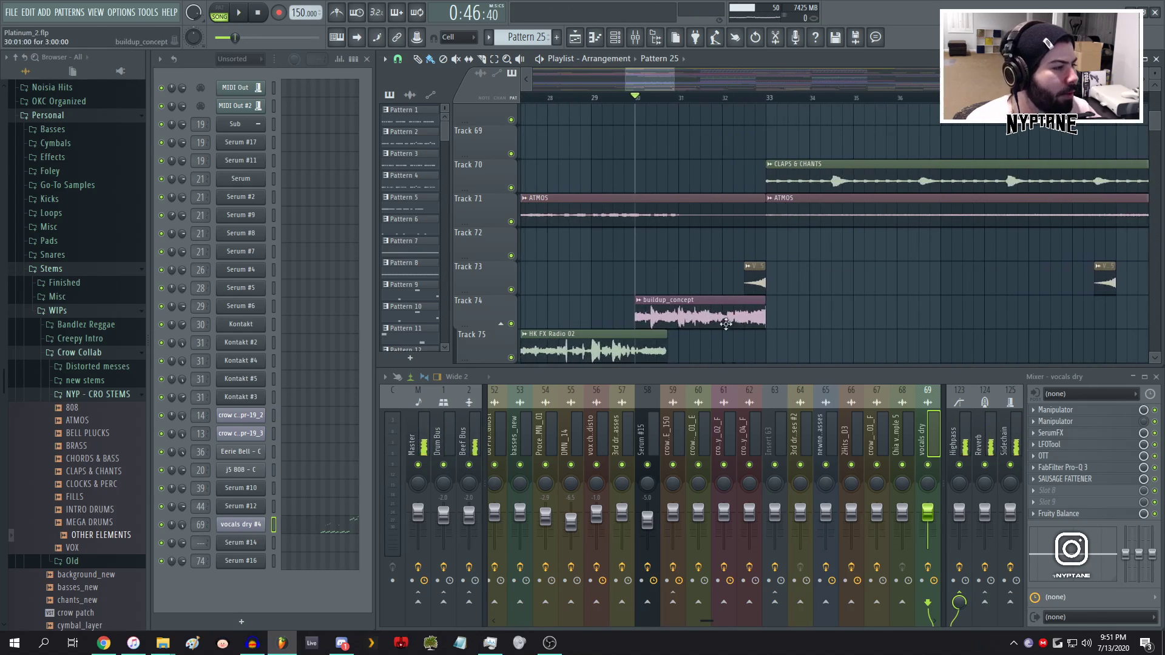
click(662, 315)
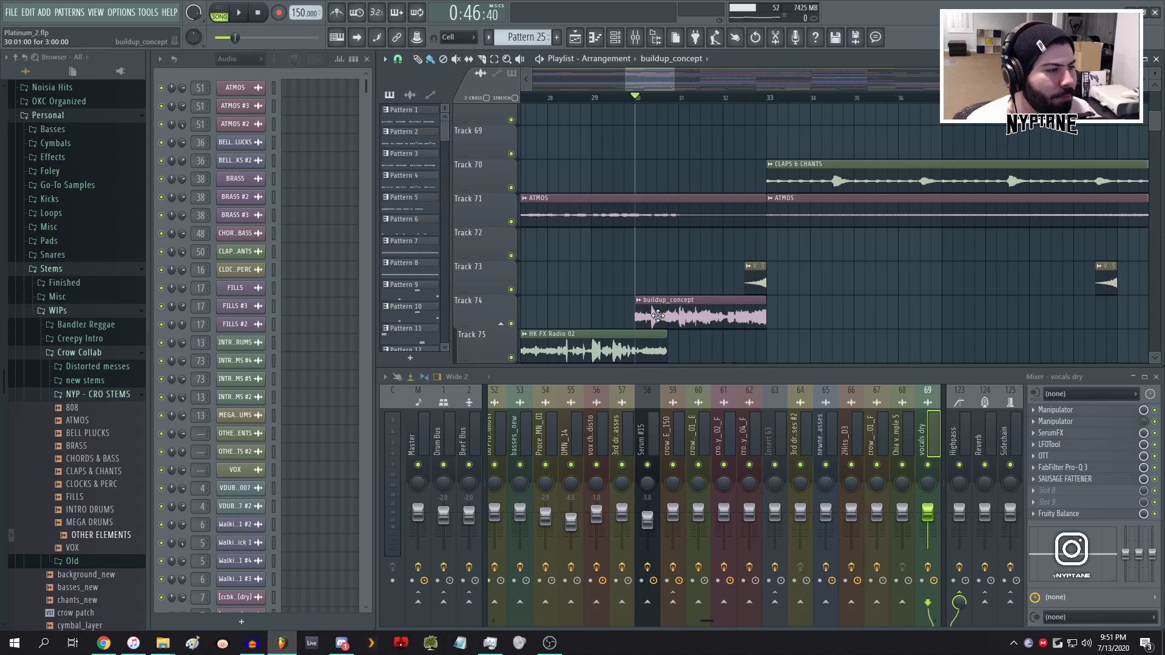
scroll(727, 298, down, 3)
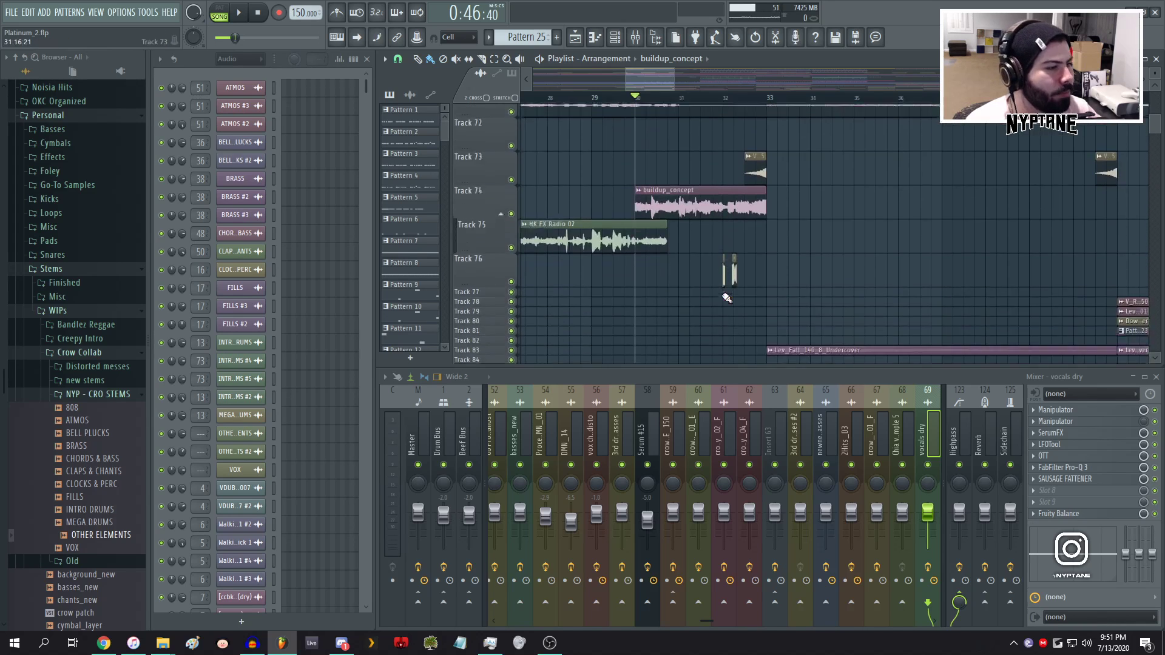
scroll(727, 298, up, 4)
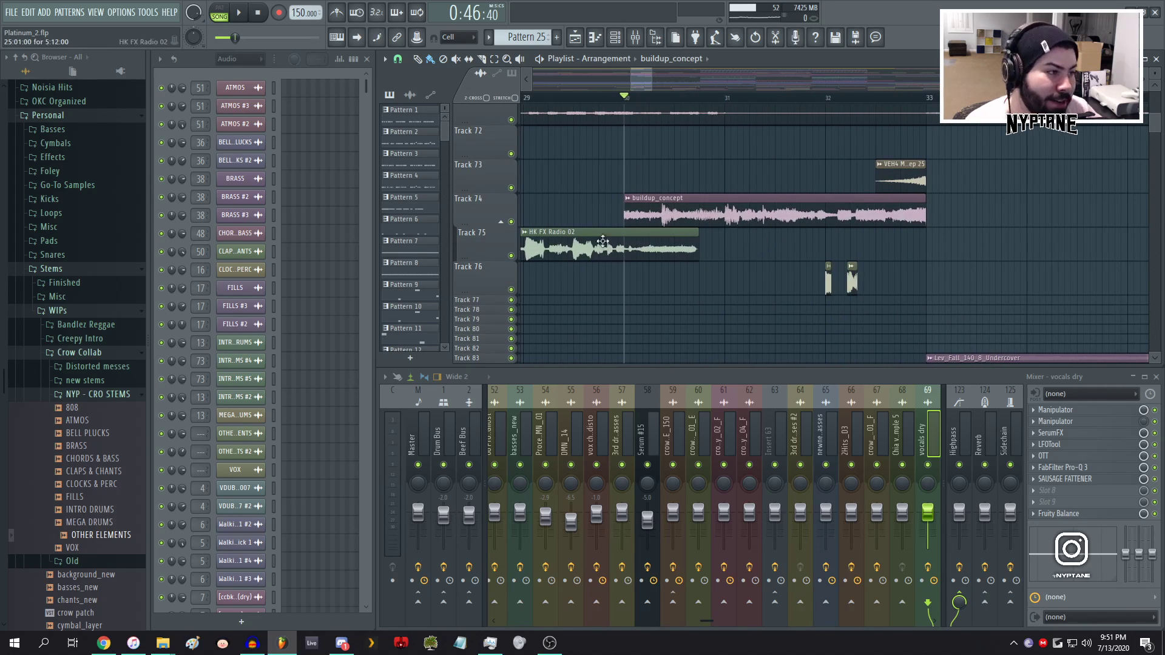
right_click(512, 222)
key(space)
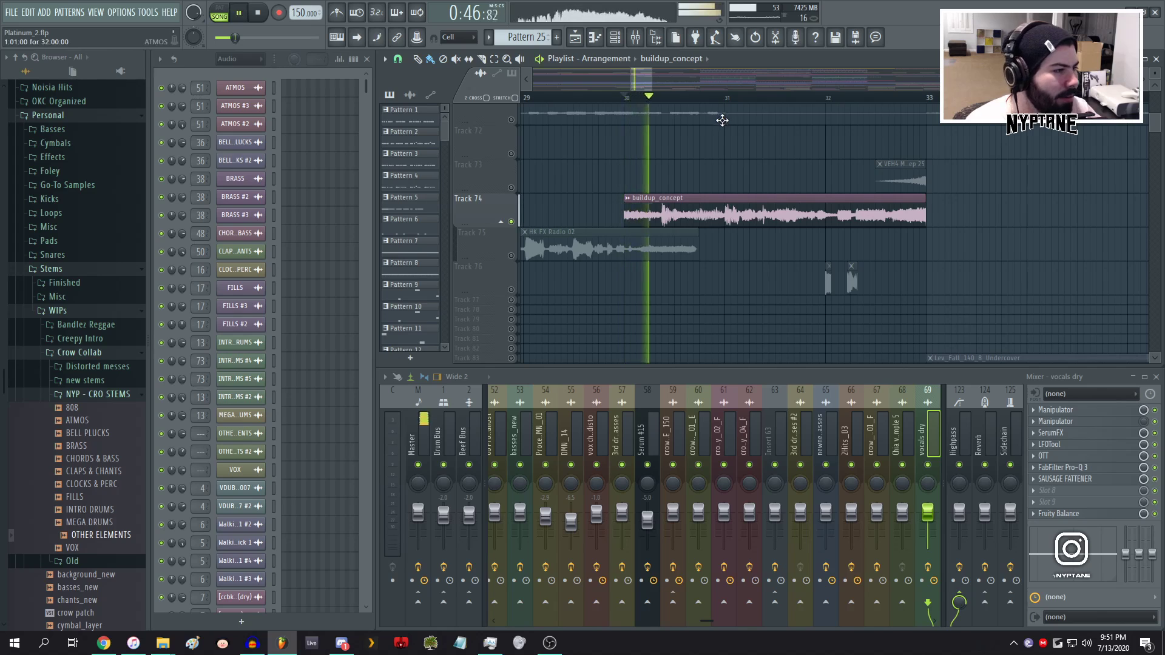
scroll(722, 120, up, 6)
key(space)
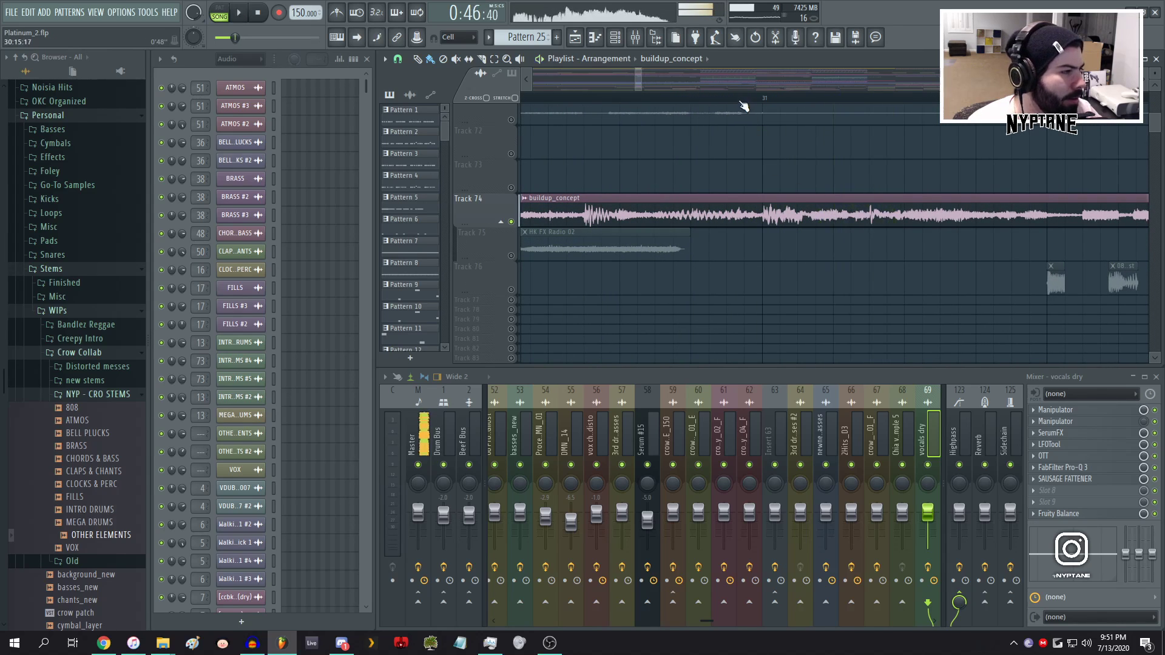
key(space)
click(744, 97)
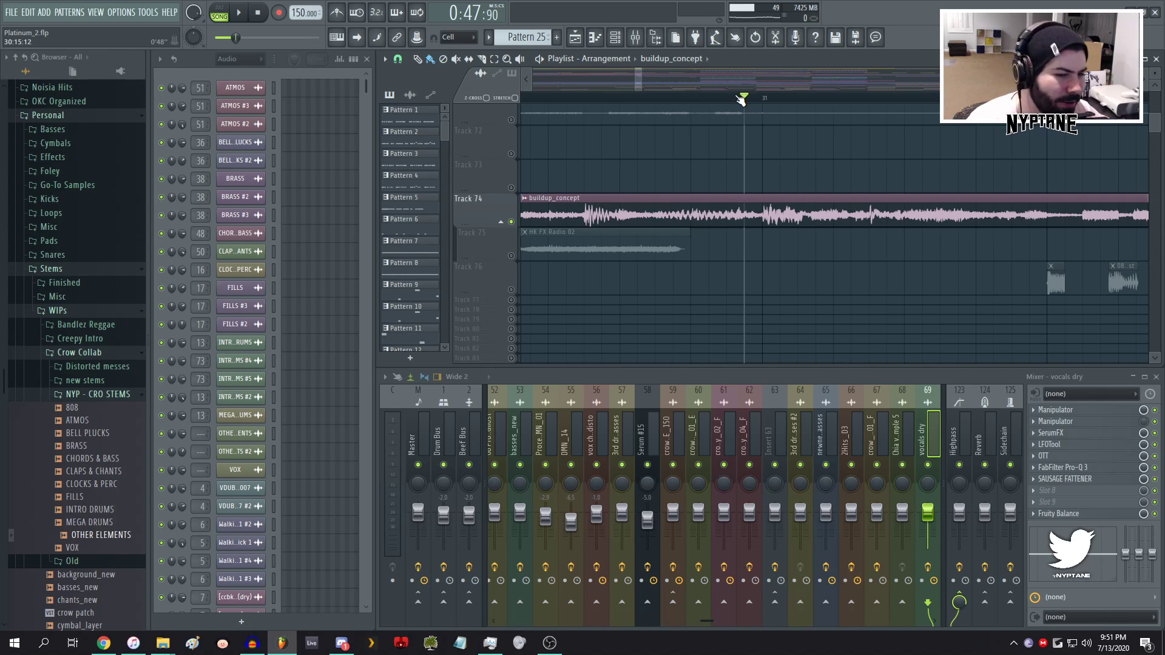
- Solo Track 76 and play its two short 08 Project Ghost clips from bar 32
scroll(664, 255, down, 4)
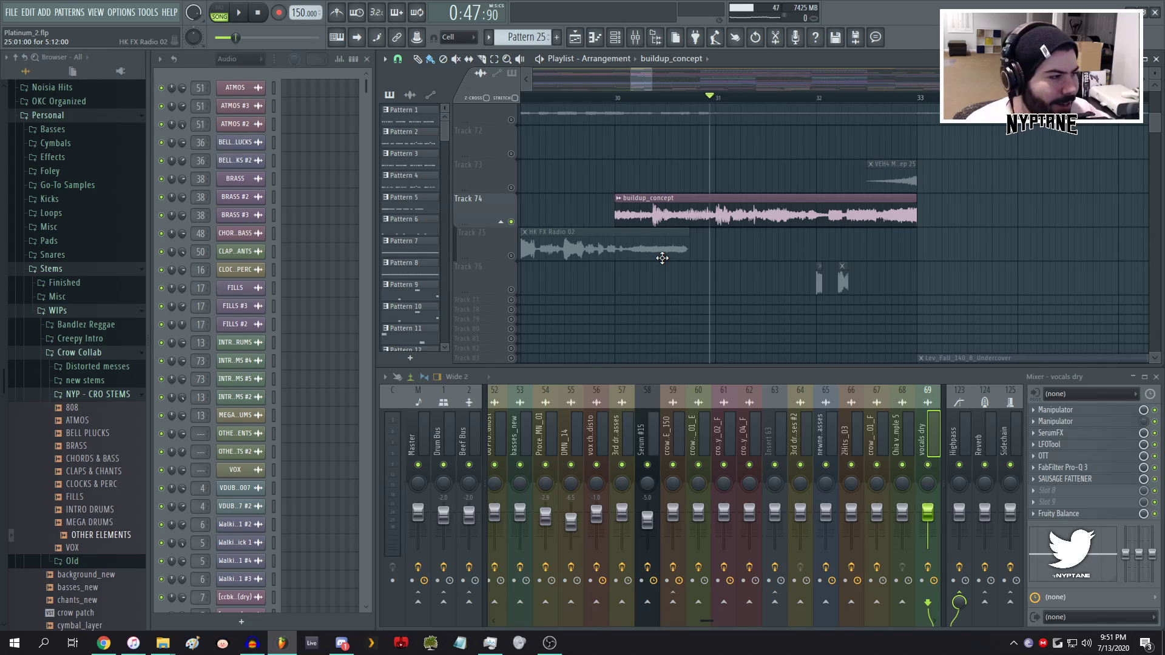
click(511, 290)
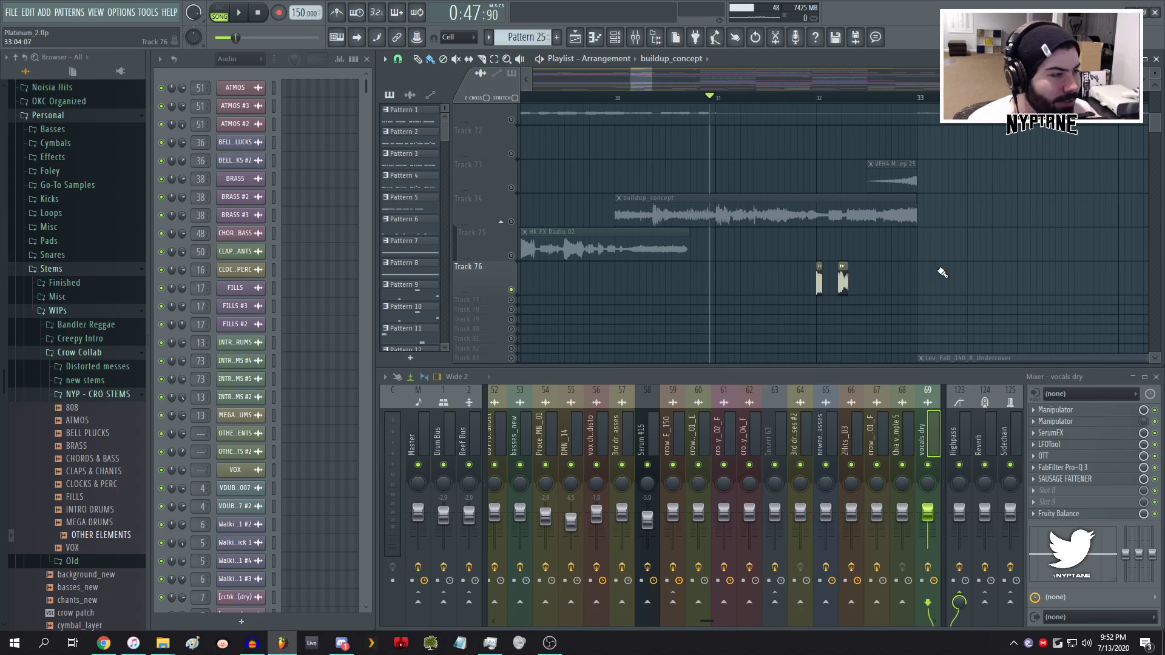
scroll(851, 267, up, 4)
click(735, 101)
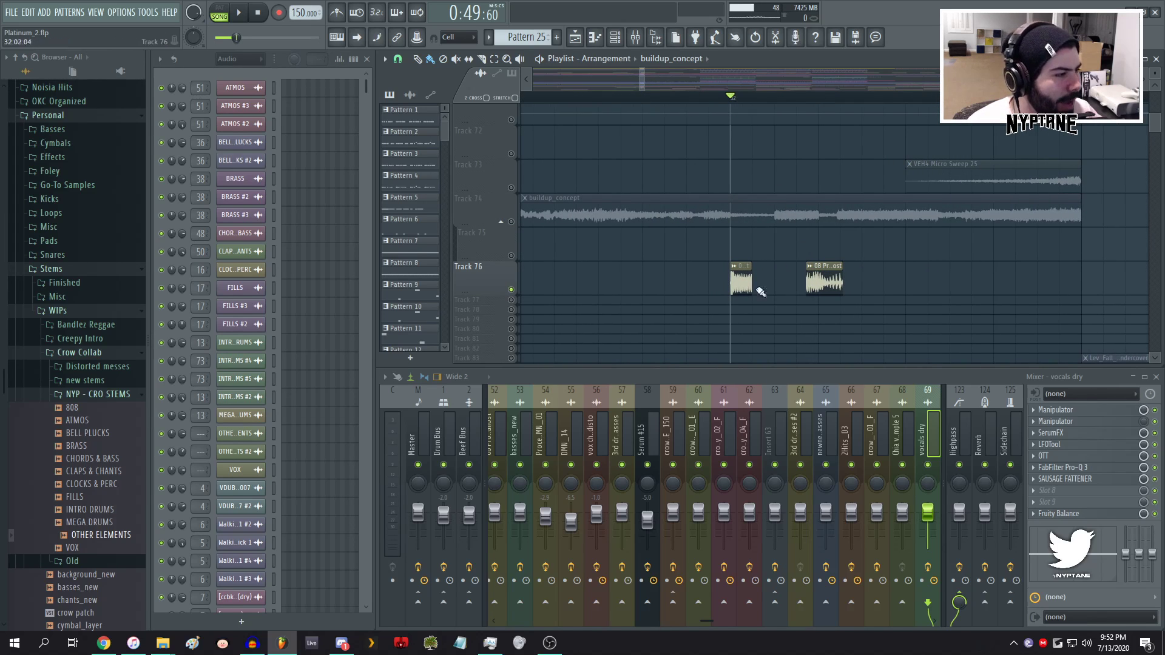
scroll(760, 281, up, 3)
scroll(624, 271, down, 3)
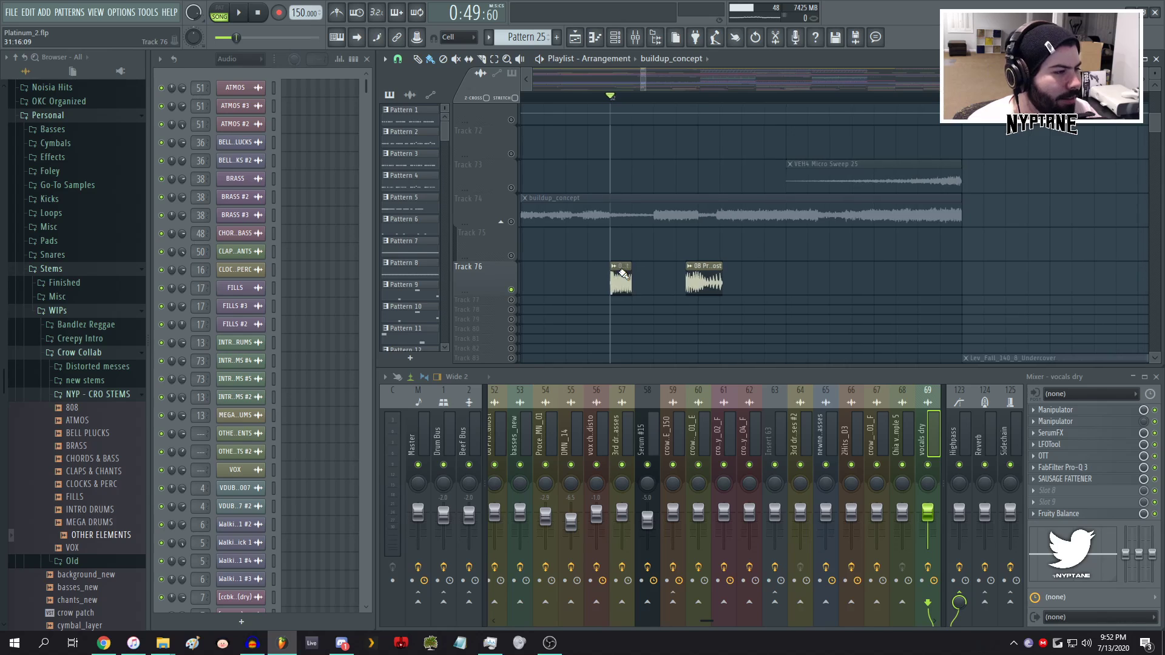
key(space)
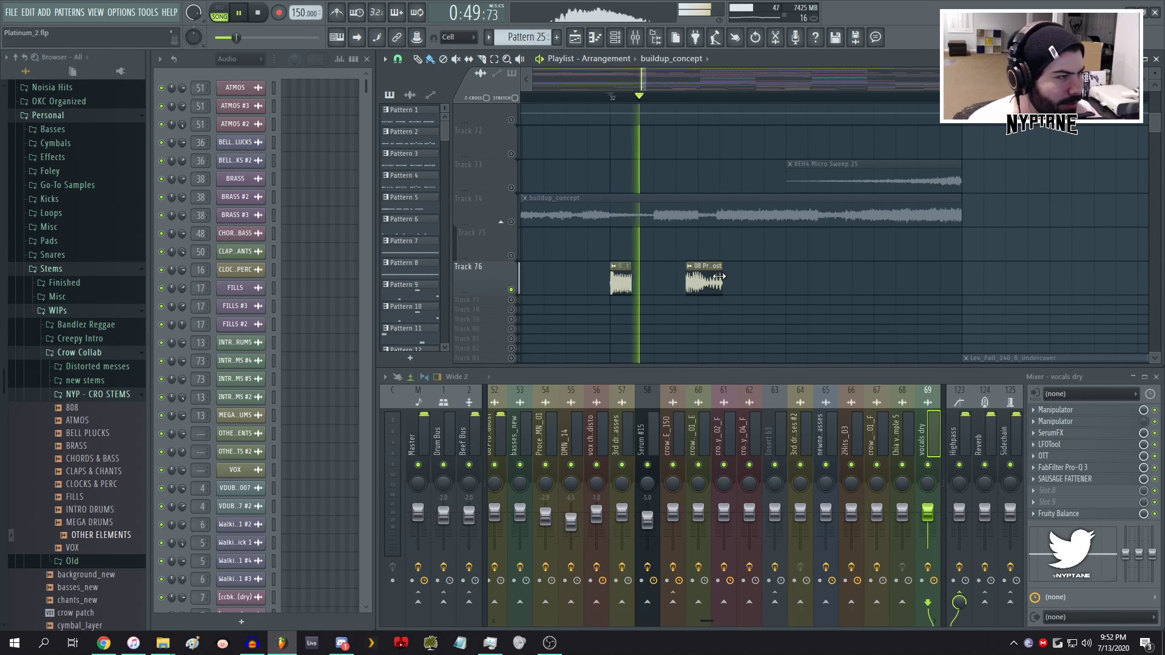
key(space)
key(space)
scroll(673, 275, down, 3)
key(space)
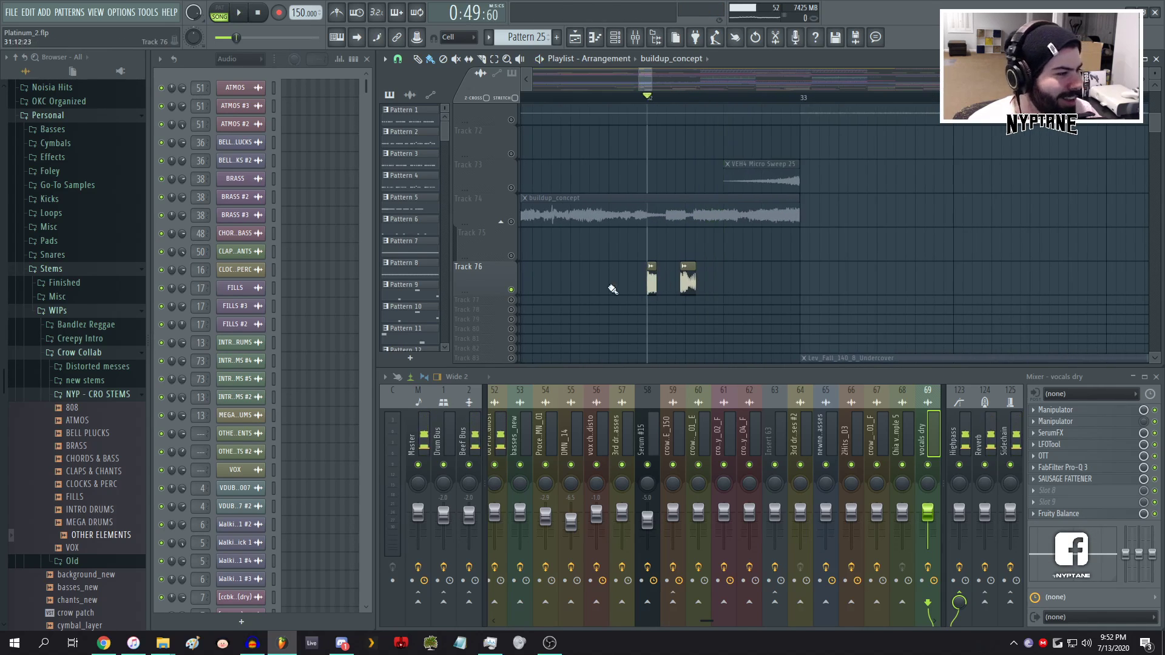
- Examine the sampler settings of the first 08 Project Ghost clip and replay it from bar 32
double_click(650, 279)
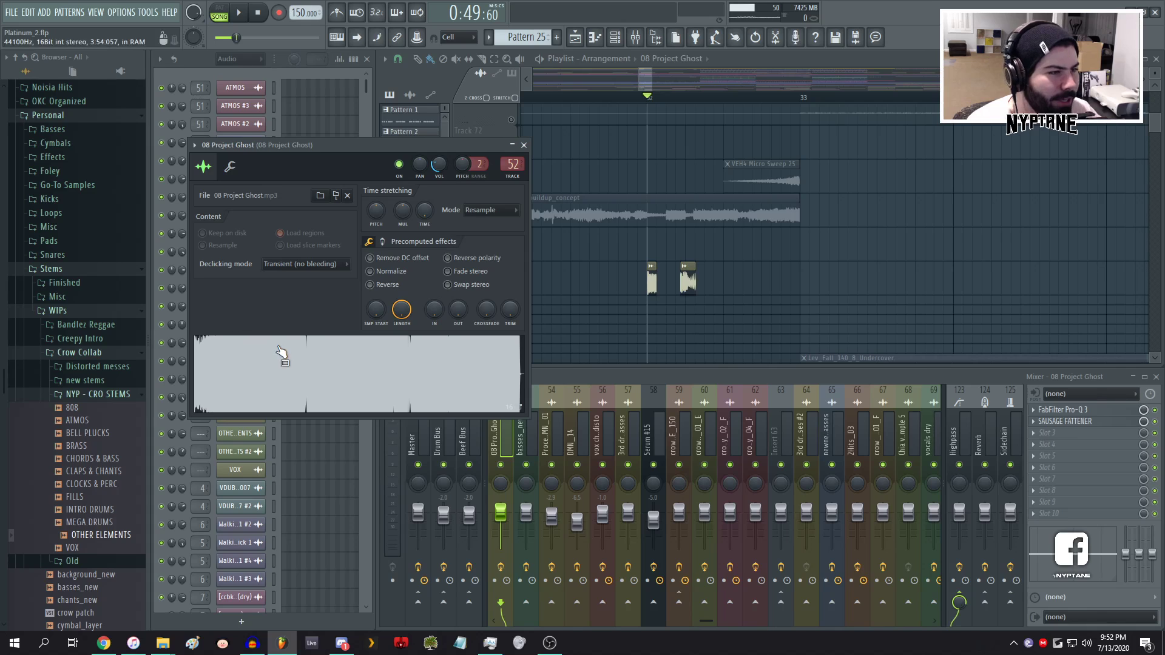
drag(330, 143, 347, 85)
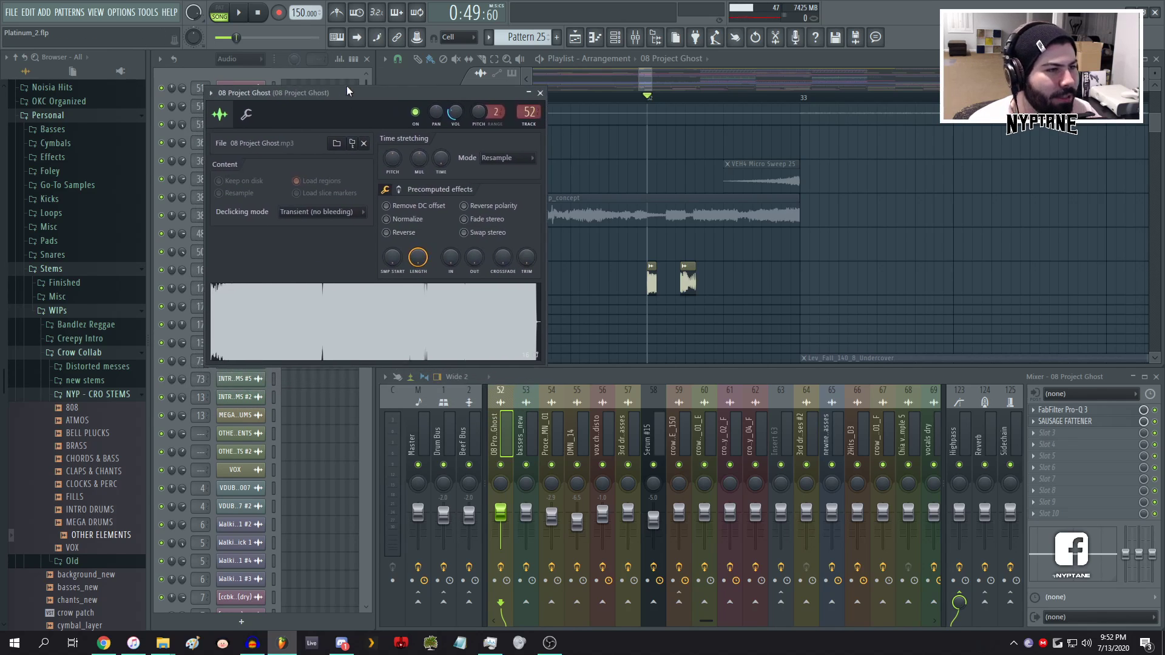
click(541, 88)
key(space)
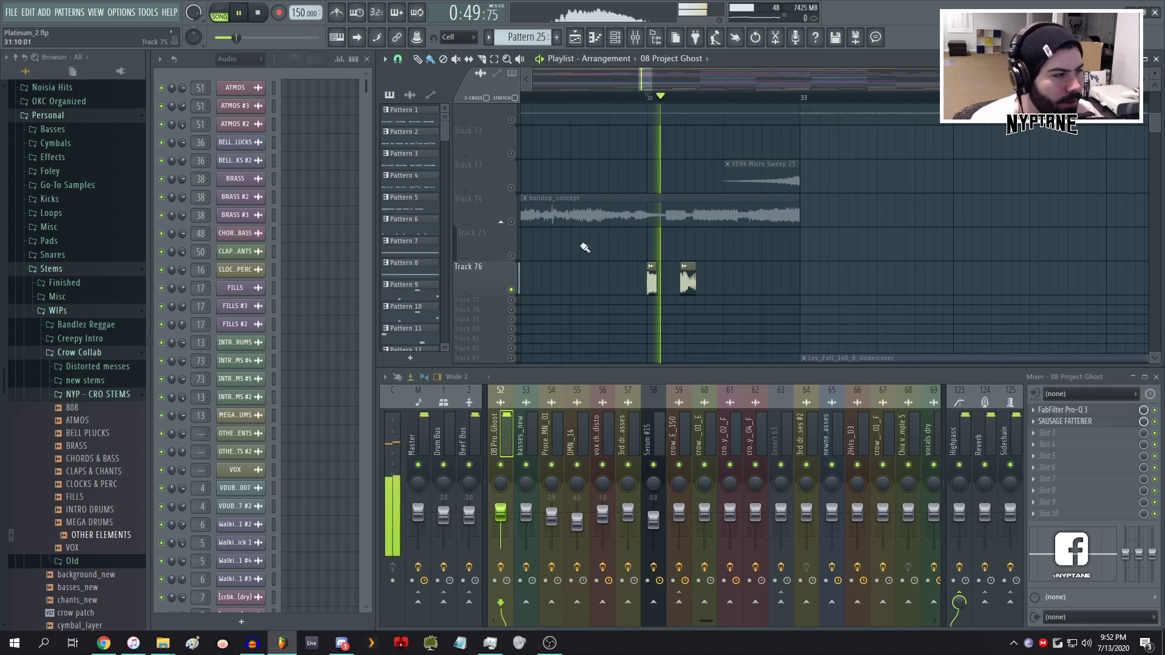
key(space)
- Unmute Tracks 74 and 75 alongside Track 76 and play the combined build-up effects from bar 25
click(512, 223)
click(551, 97)
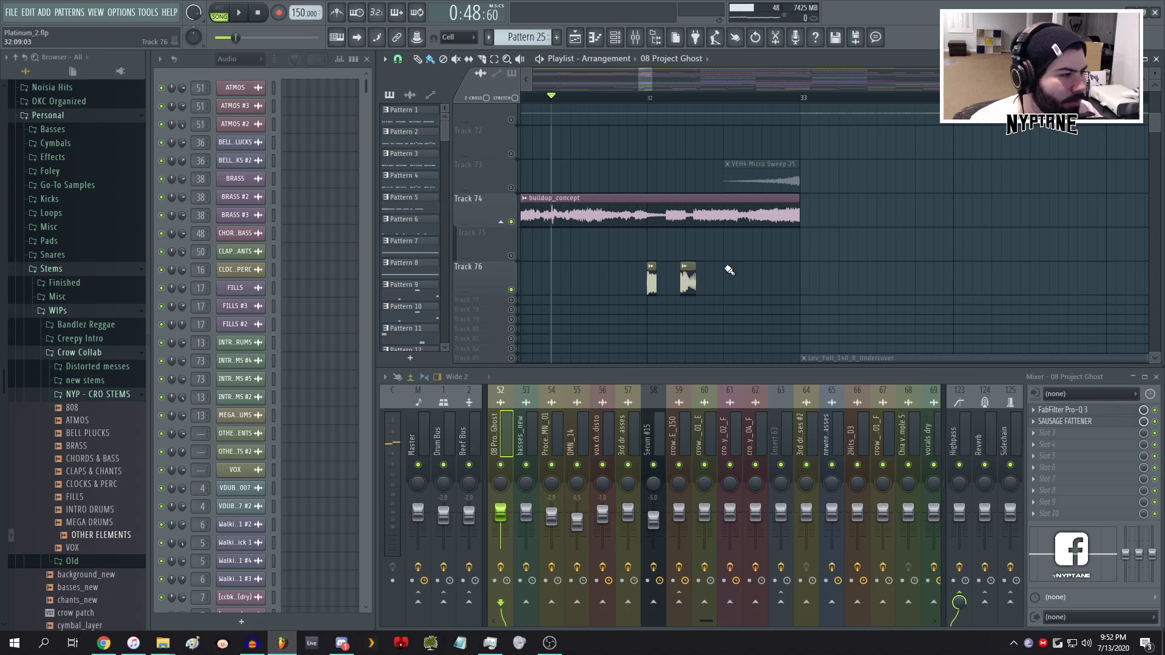
scroll(709, 264, down, 3)
scroll(709, 263, down, 1)
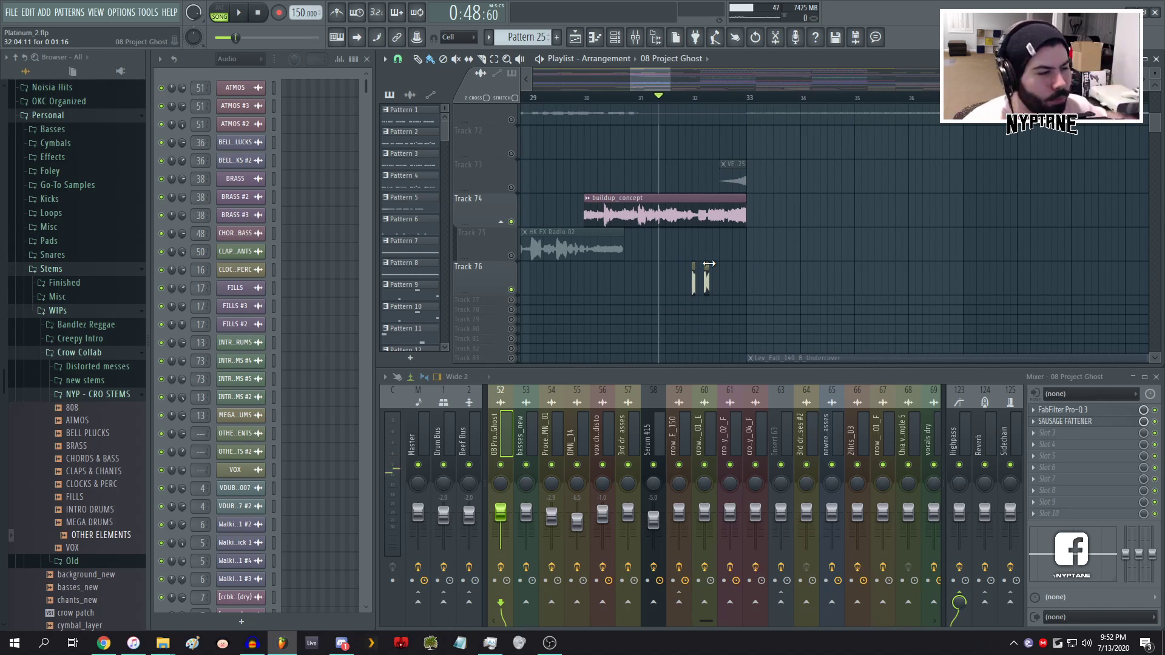
click(512, 256)
scroll(746, 261, down, 4)
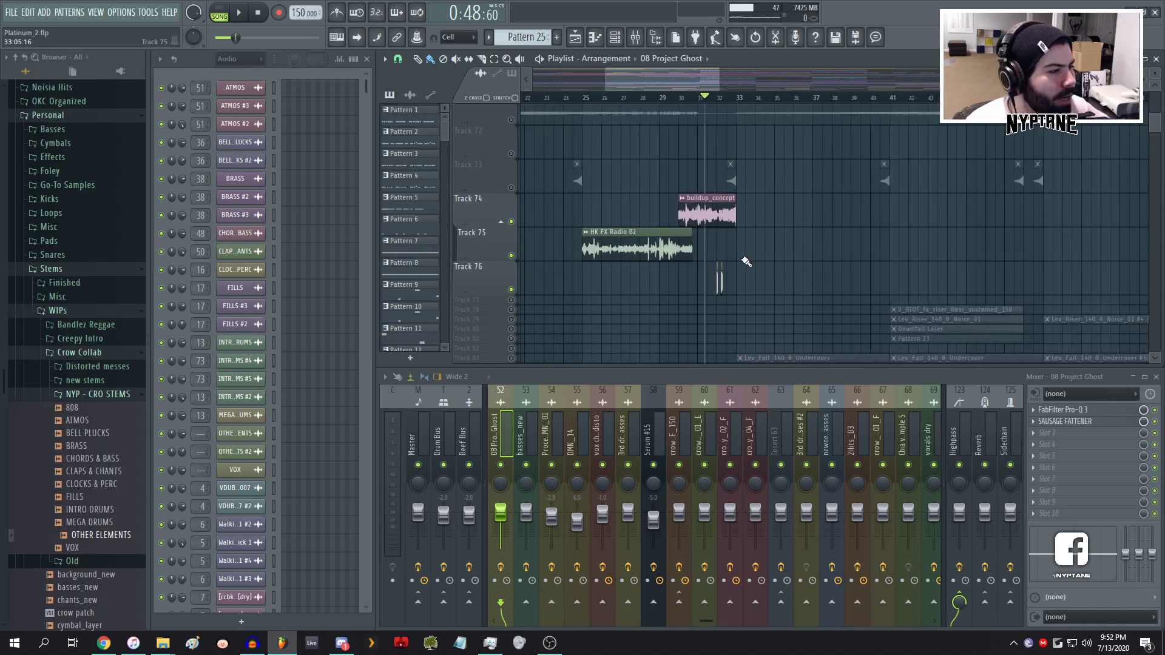
scroll(590, 227, up, 3)
click(641, 99)
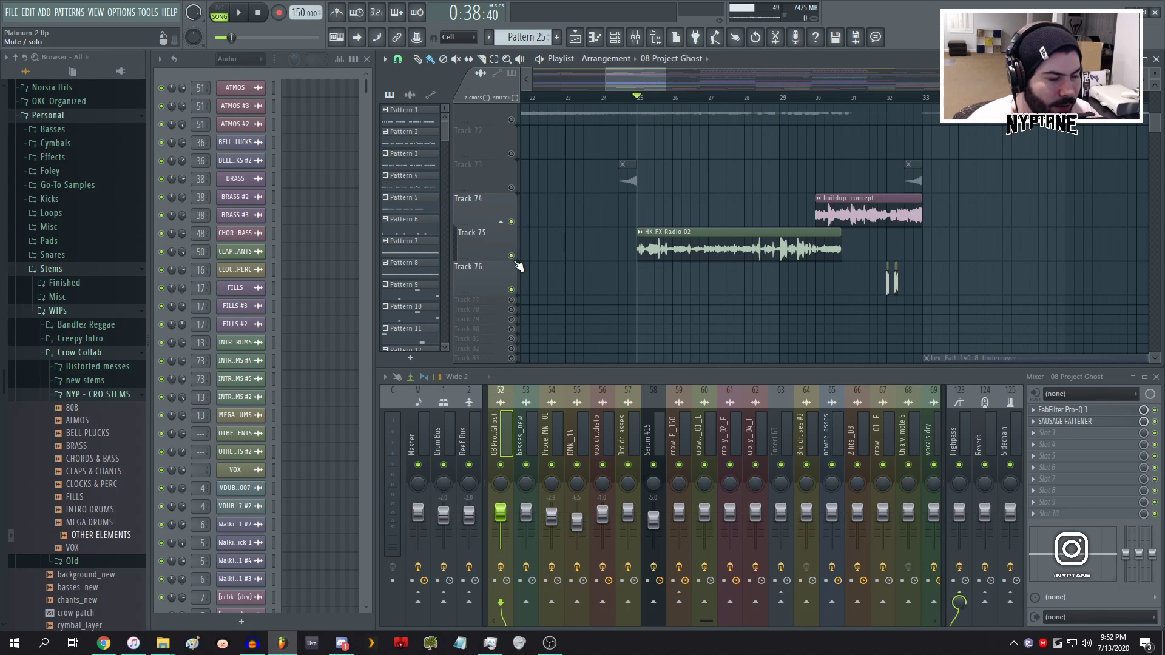
key(space)
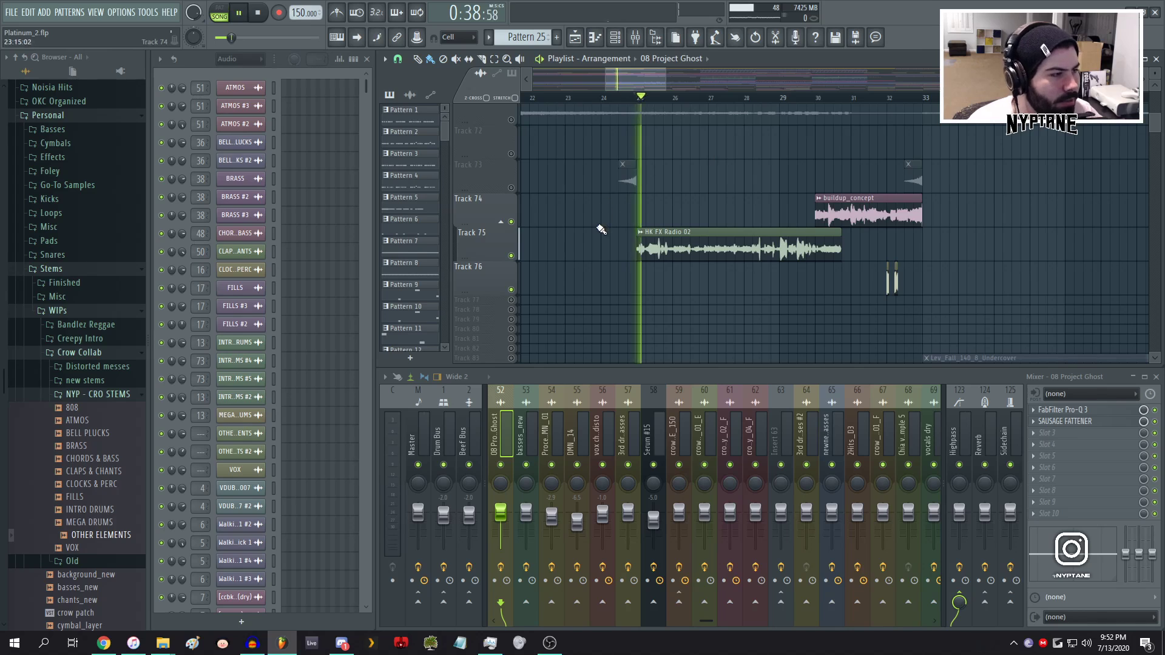
- Open the HK FX Radio 02 sampler settings and undo the last knob tweak
double_click(784, 237)
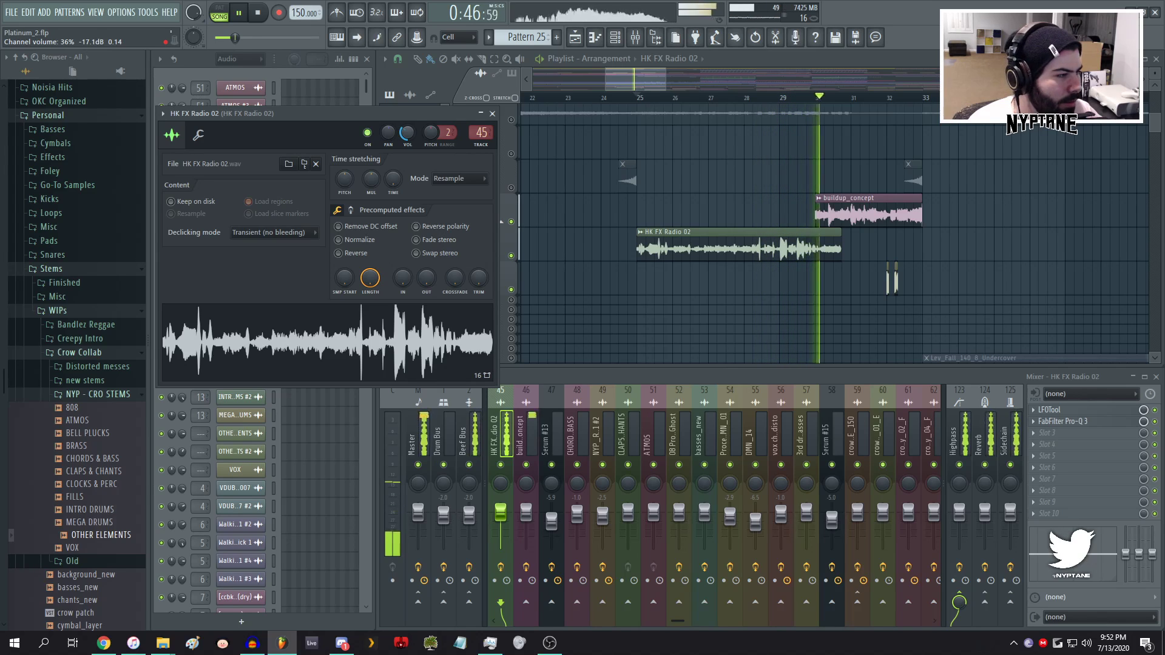
key(space)
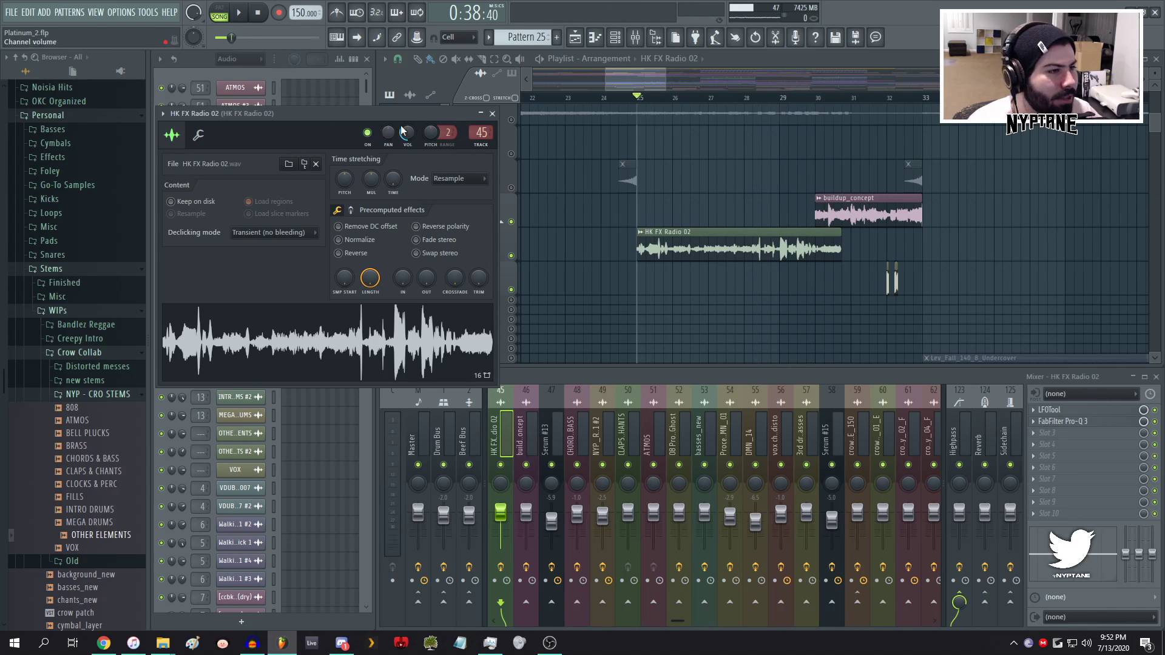
click(29, 13)
click(34, 30)
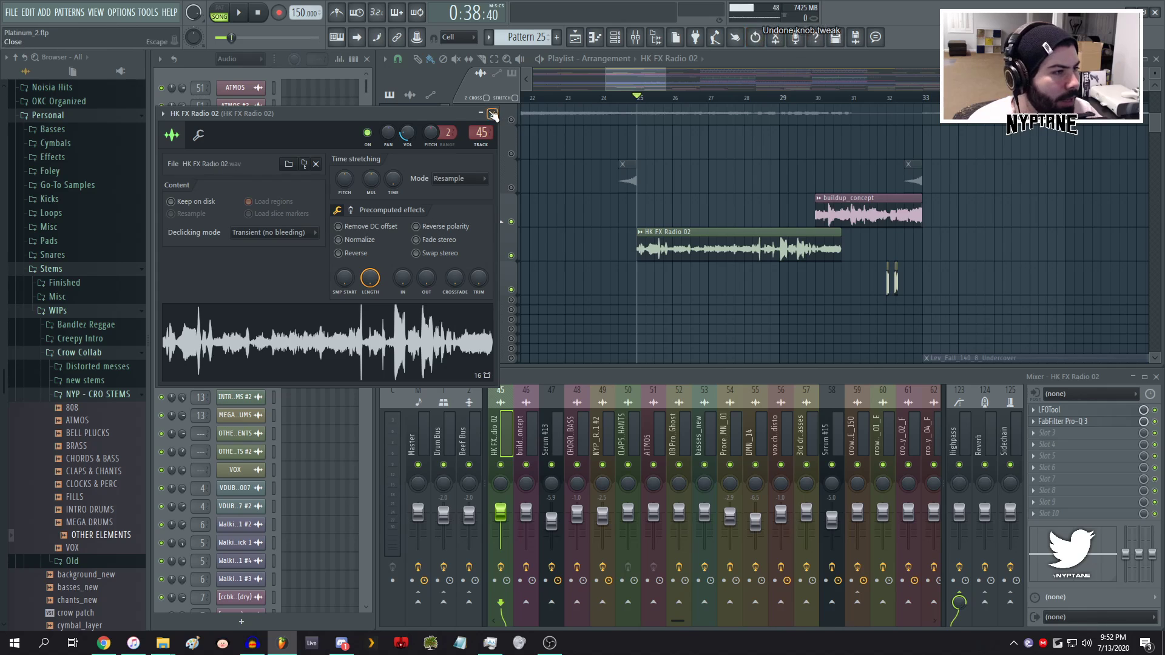
click(493, 115)
- Play the HK FX Radio 02 #2 clips from bar 97 and unsolo Track 75 to hear the full mix
scroll(639, 260, right, 15)
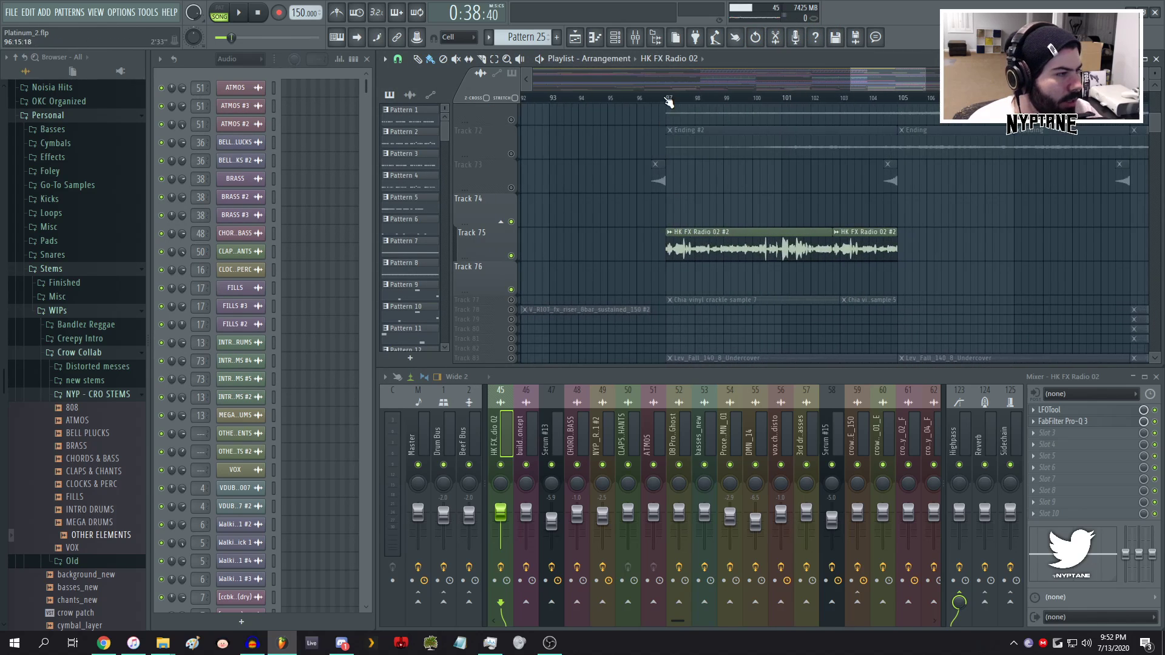
click(668, 99)
key(space)
right_click(512, 255)
right_click(511, 256)
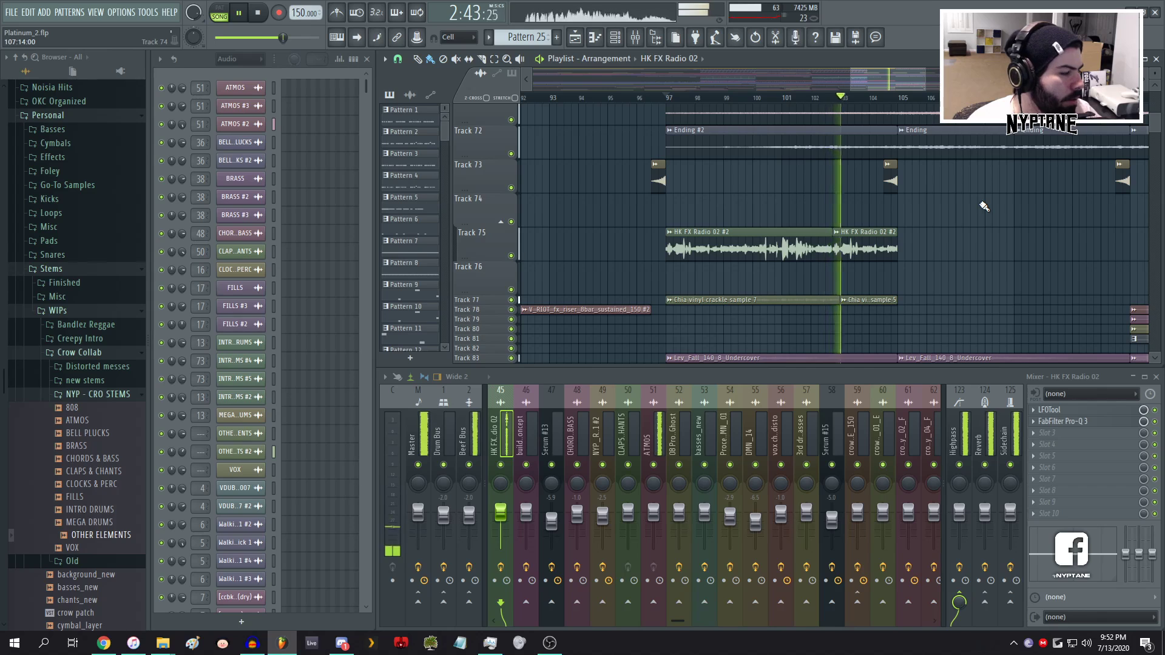
key(space)
scroll(965, 200, down, 8)
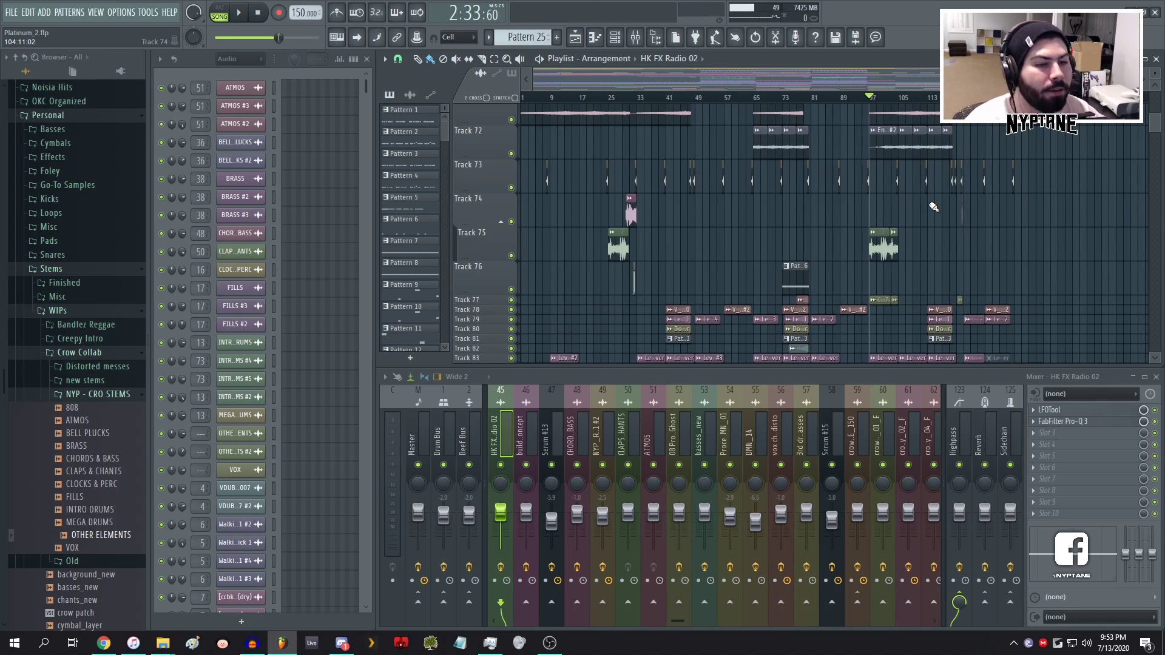
- Open the HK FX Radio 02 sampler settings, locate its source file in the browser and collapse the HK SFX folder
scroll(624, 216, up, 6)
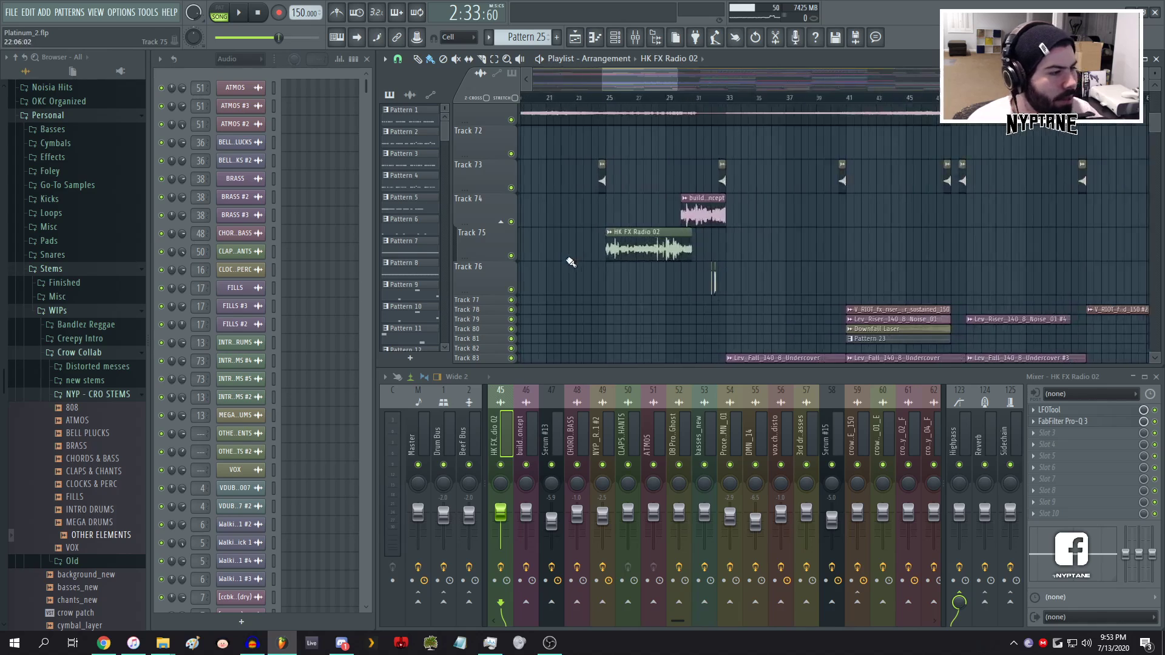
click(645, 232)
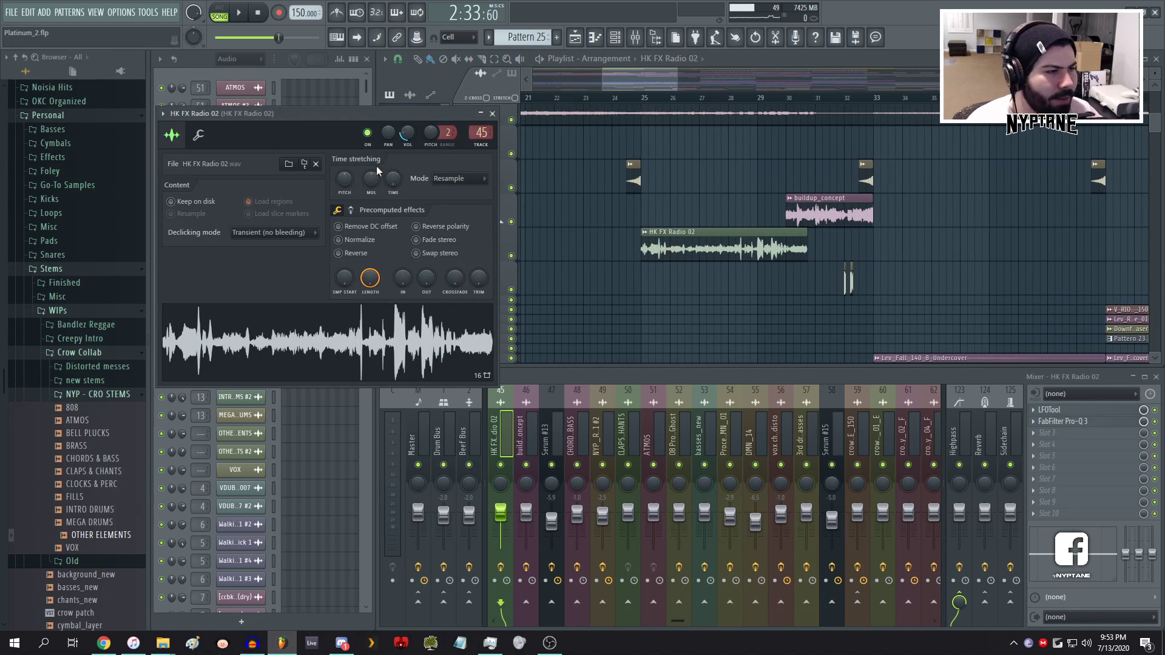
click(304, 163)
scroll(68, 143, up, 6)
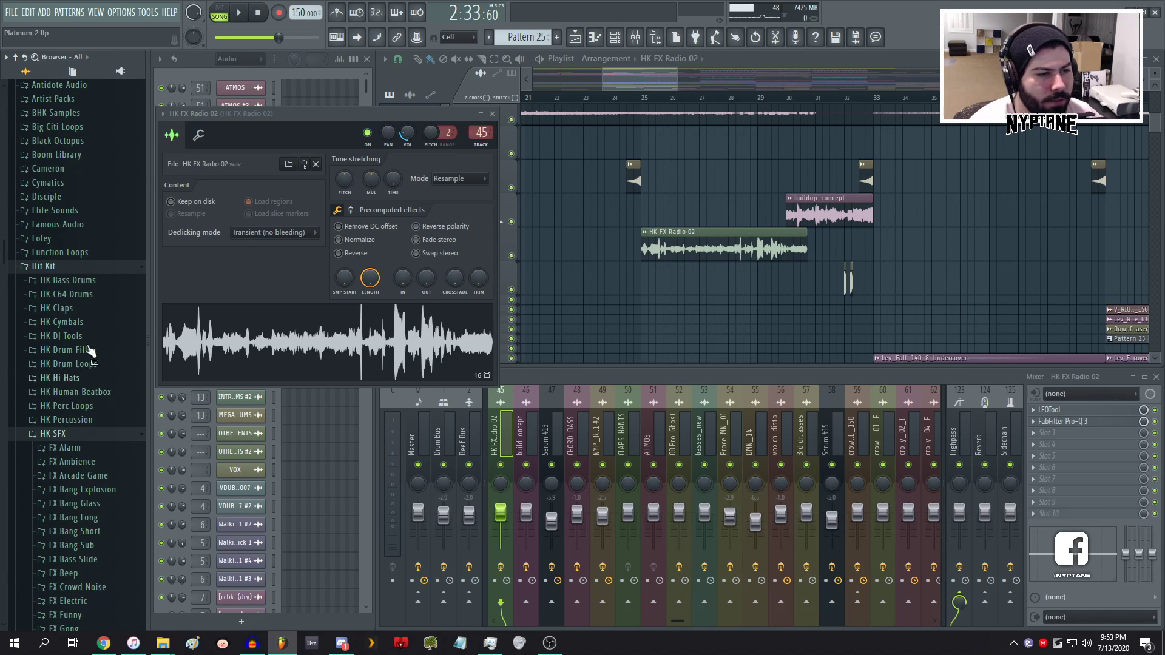
click(60, 434)
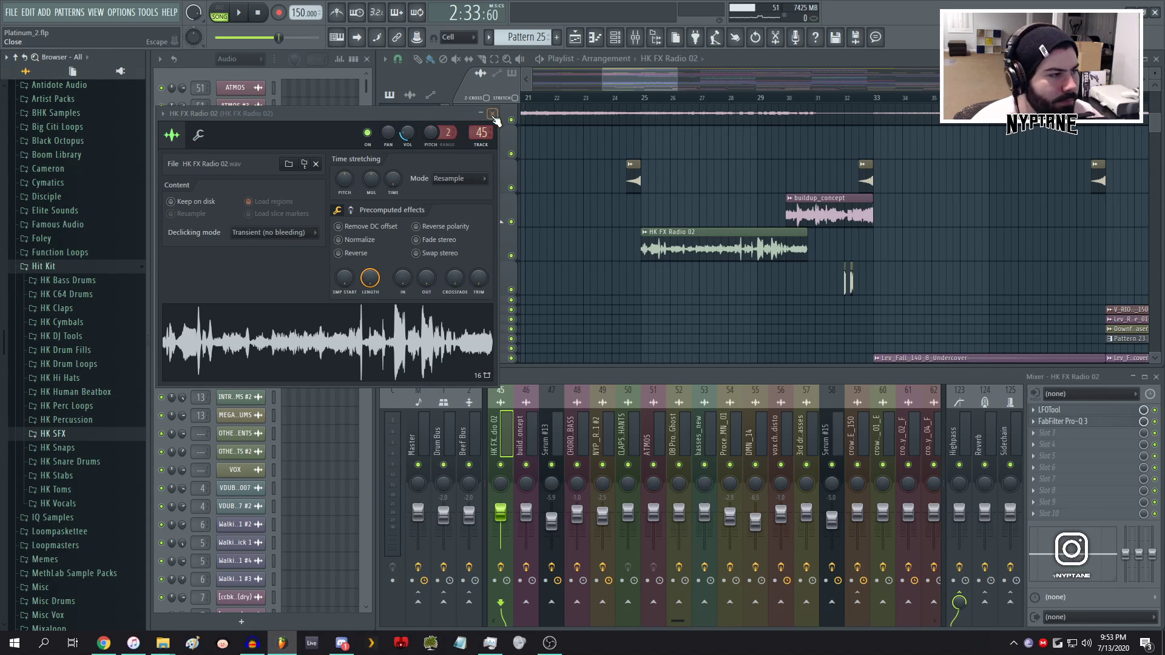
click(492, 113)
- Play the arrangement from bar 30 to hear the buildup_concept clip lead into the drop at bar 33
scroll(712, 97, down, 5)
click(711, 97)
key(space)
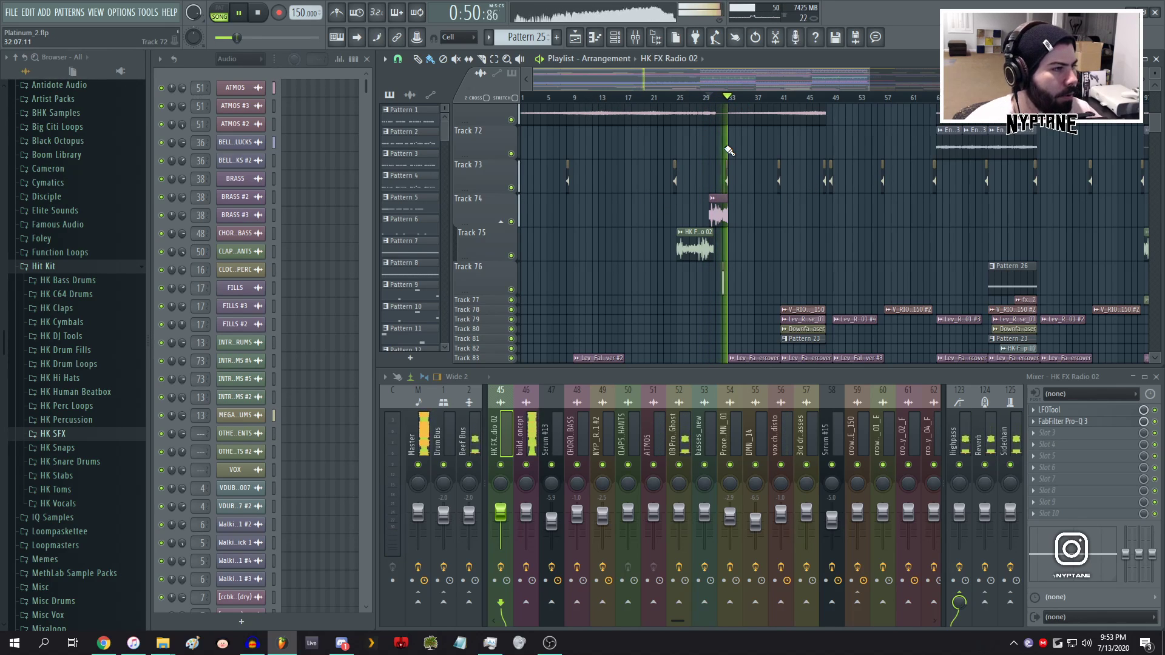
scroll(736, 261, up, 4)
scroll(736, 261, up, 2)
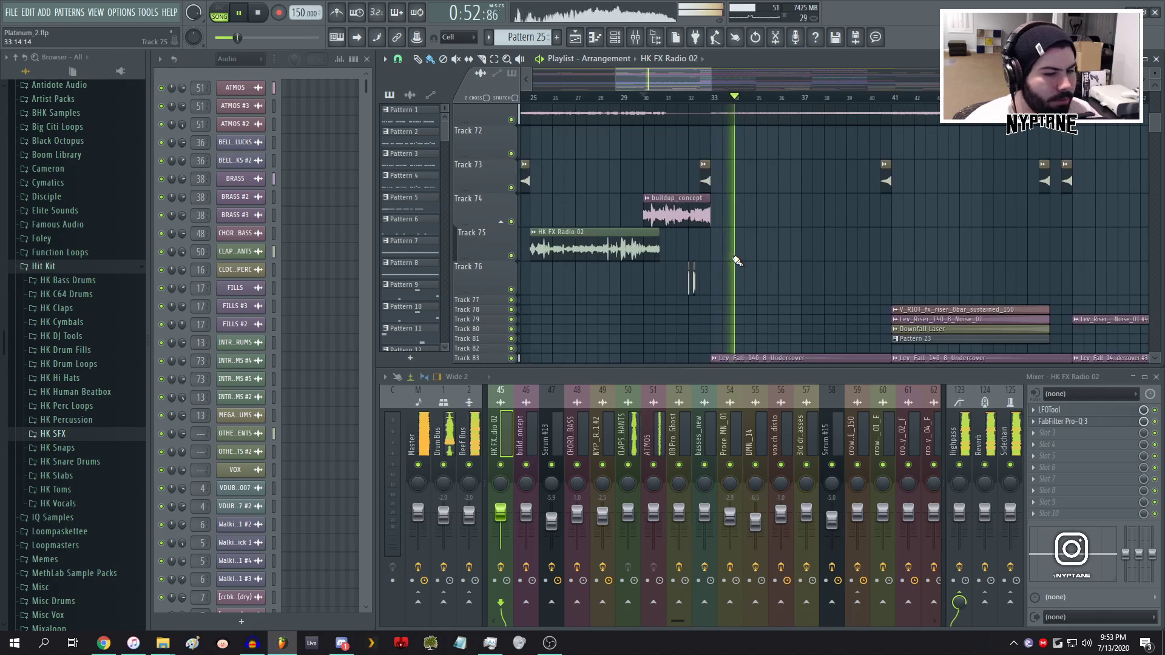
key(space)
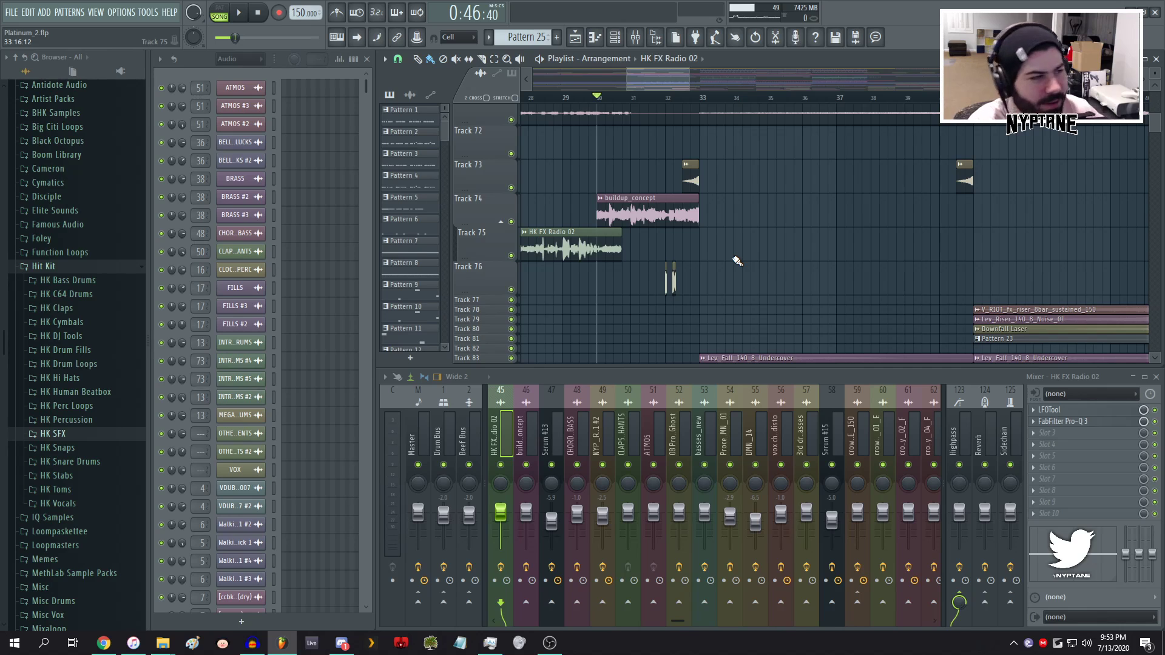
drag(687, 78, 529, 80)
drag(856, 80, 1148, 82)
scroll(787, 247, up, 4)
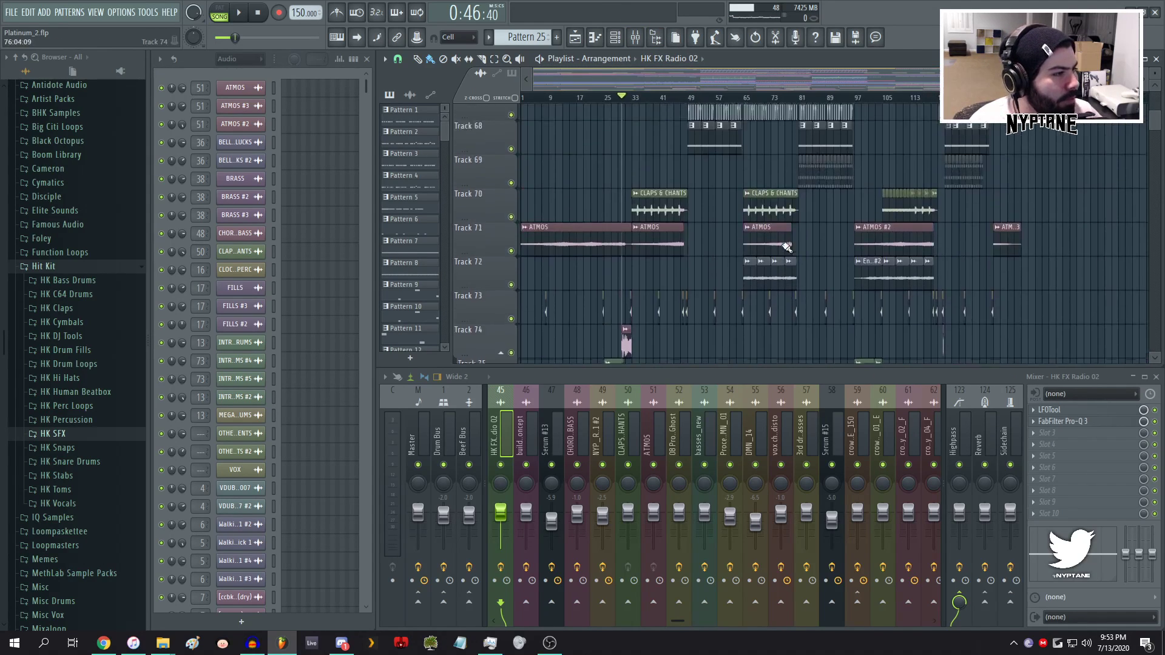
scroll(787, 247, up, 5)
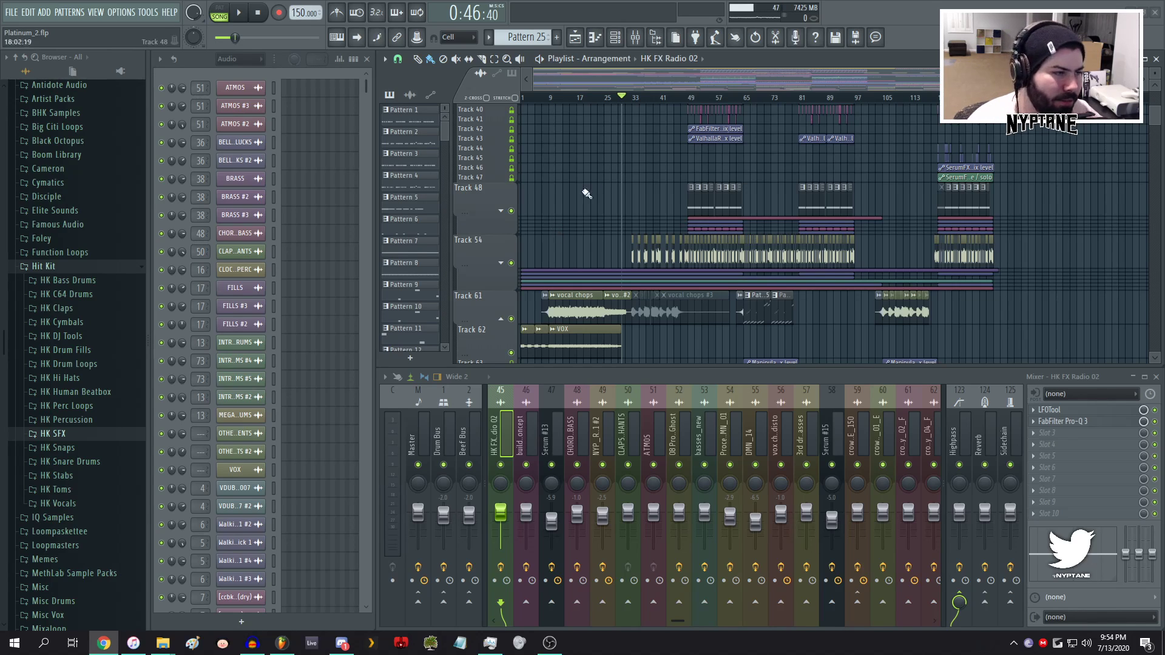
click(633, 78)
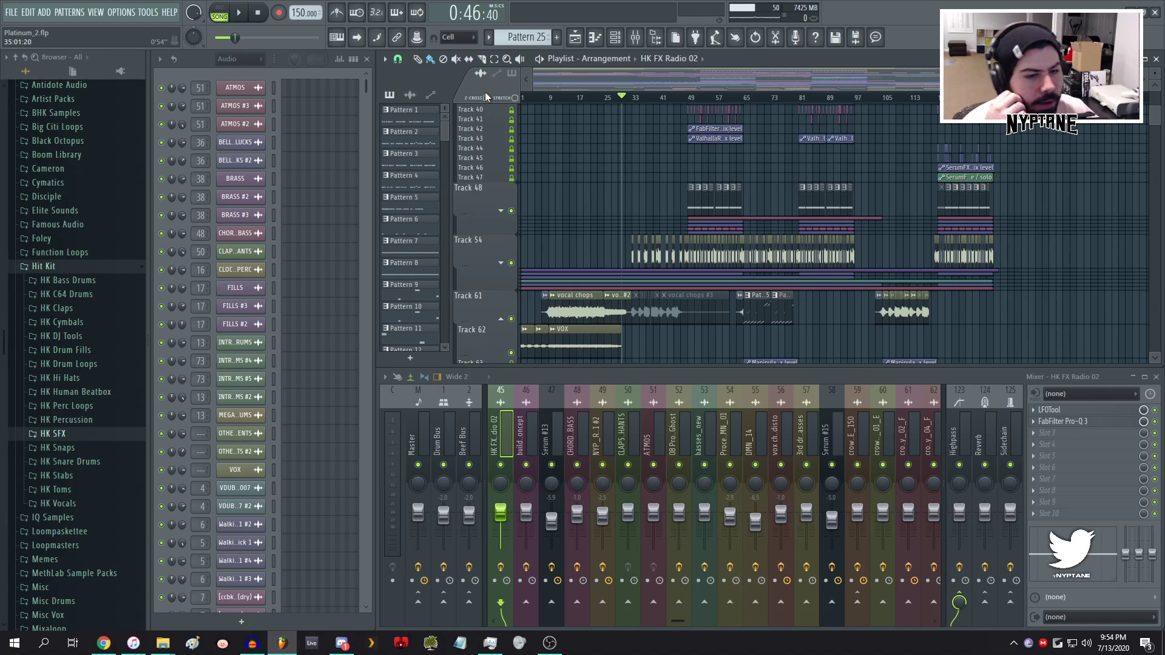
- Switch to Audacity, remove the judgement vip v6 track and import the Only Now rmx intro v4 file
key(alt+Tab)
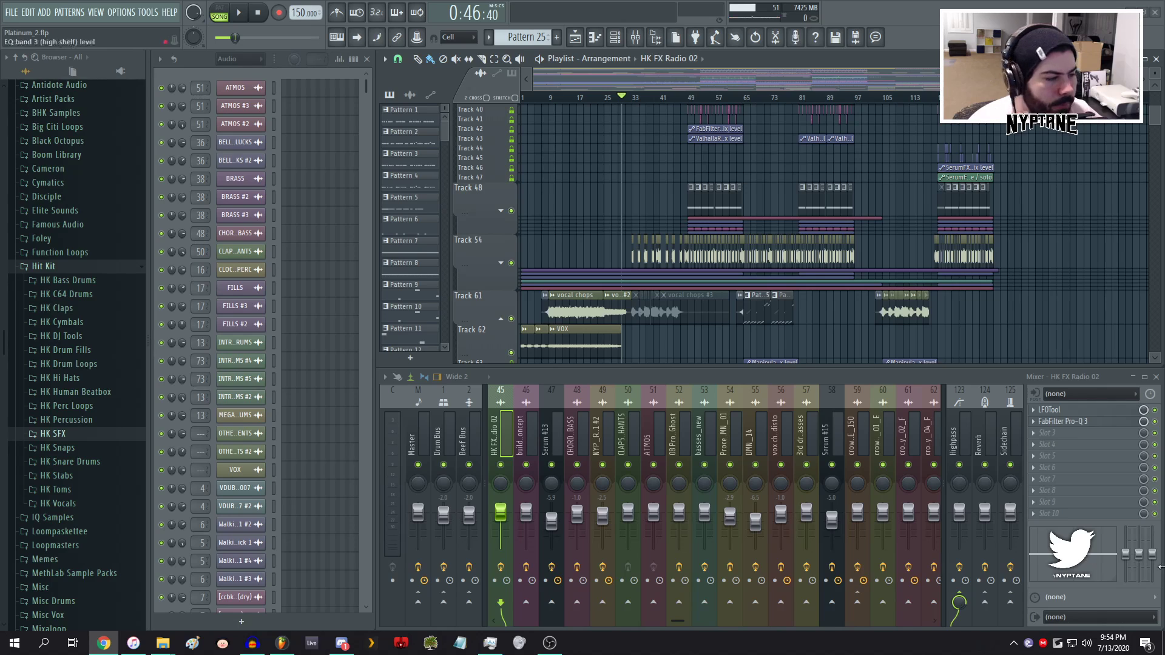
click(283, 643)
click(253, 645)
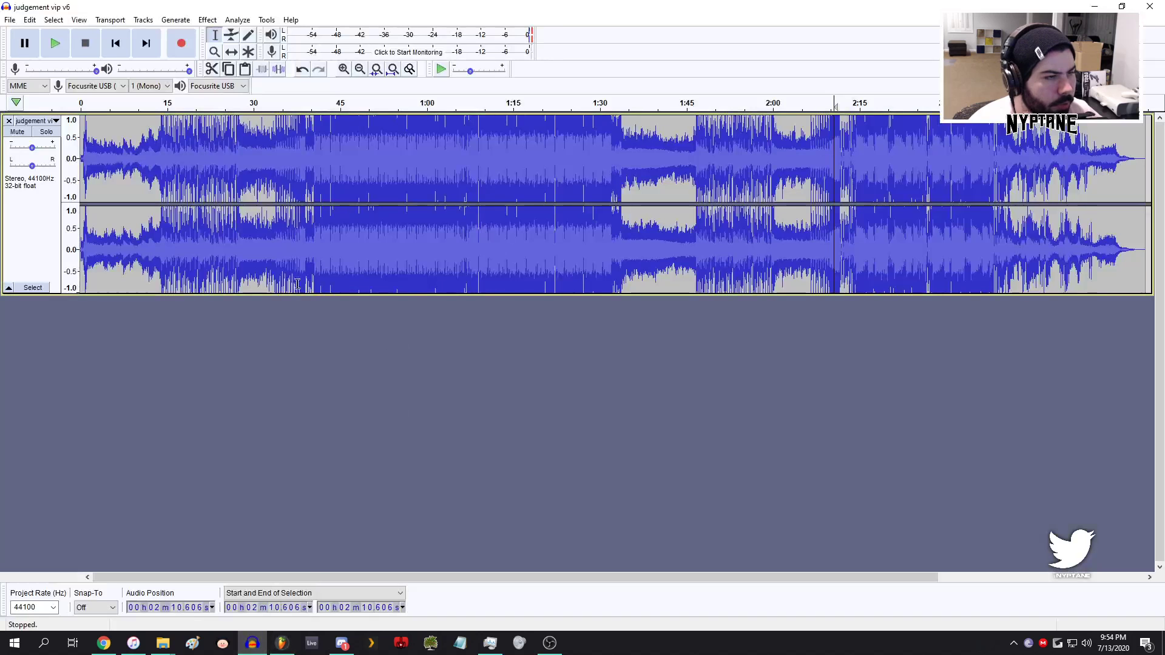
click(9, 120)
mouse_move(163, 643)
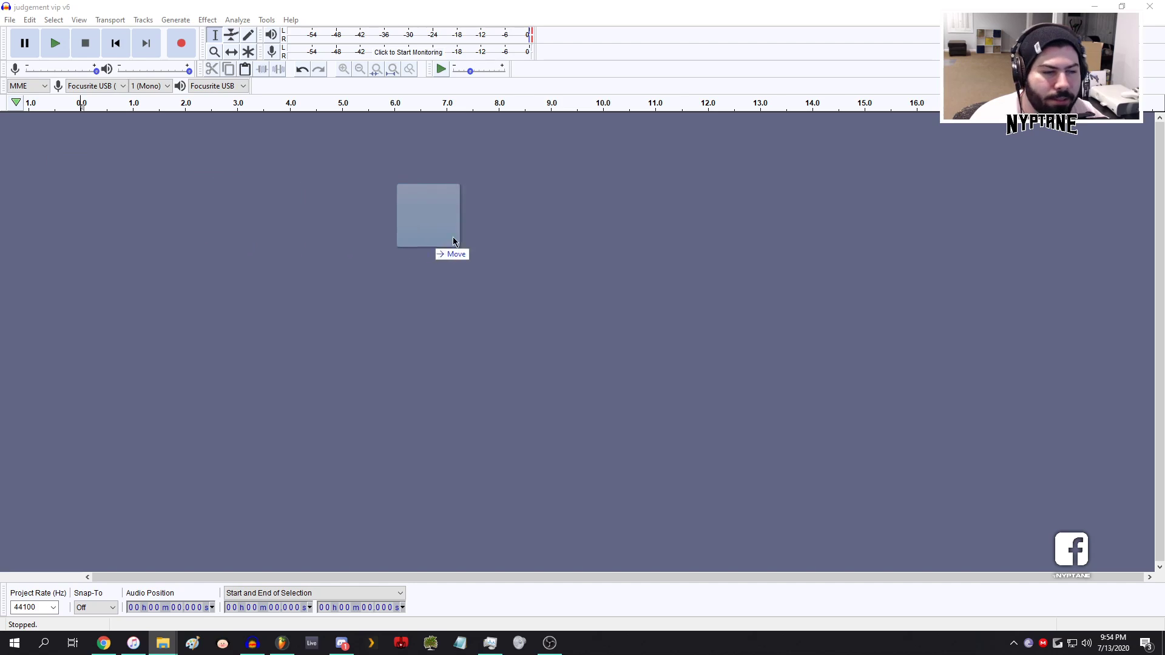
drag(429, 213, 511, 228)
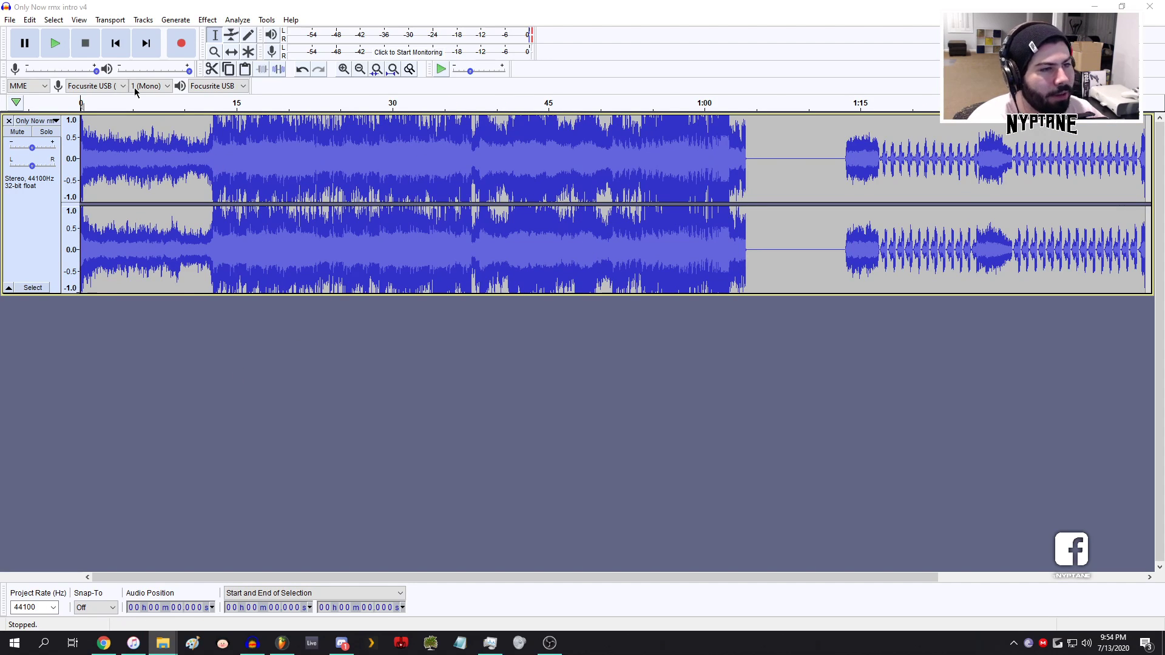
- Play Only Now rmx intro v4 from the start through its first section, up to the silent gap
click(56, 49)
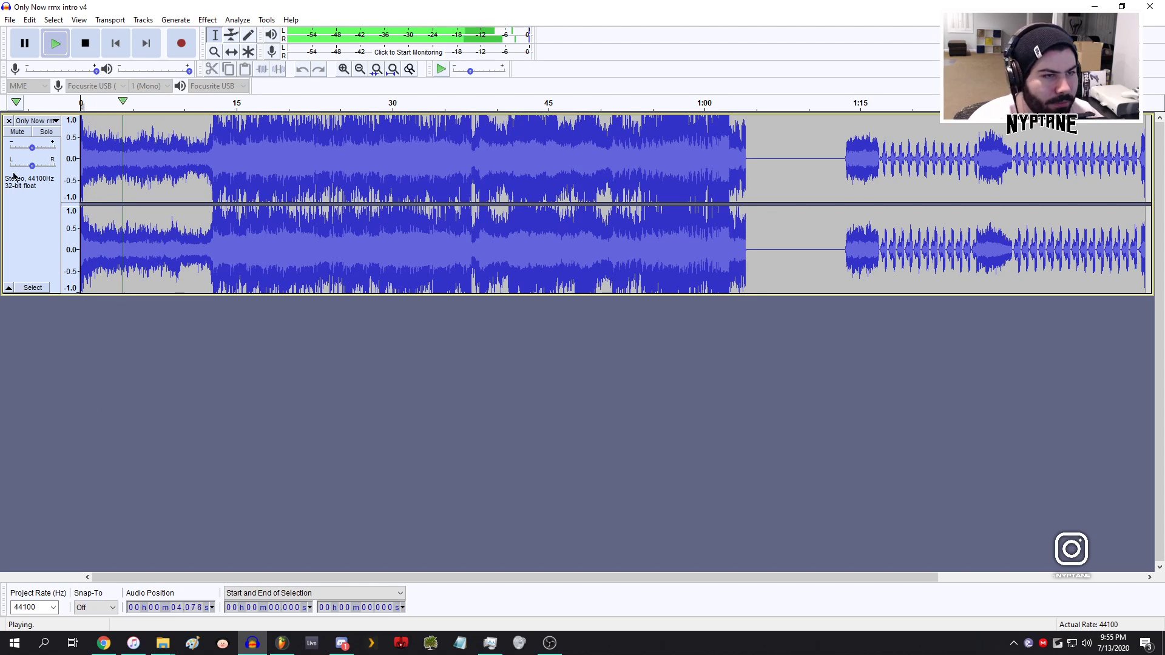
mouse_move(33, 147)
mouse_down()
mouse_move(6, 152)
mouse_move(34, 150)
mouse_up()
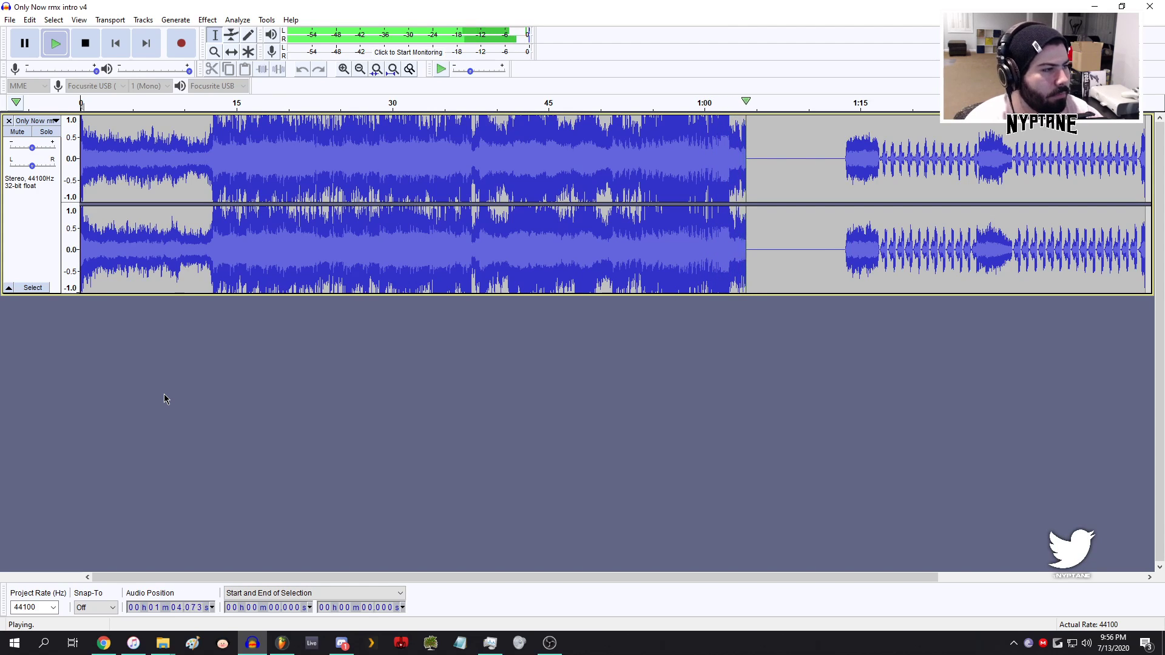
key(space)
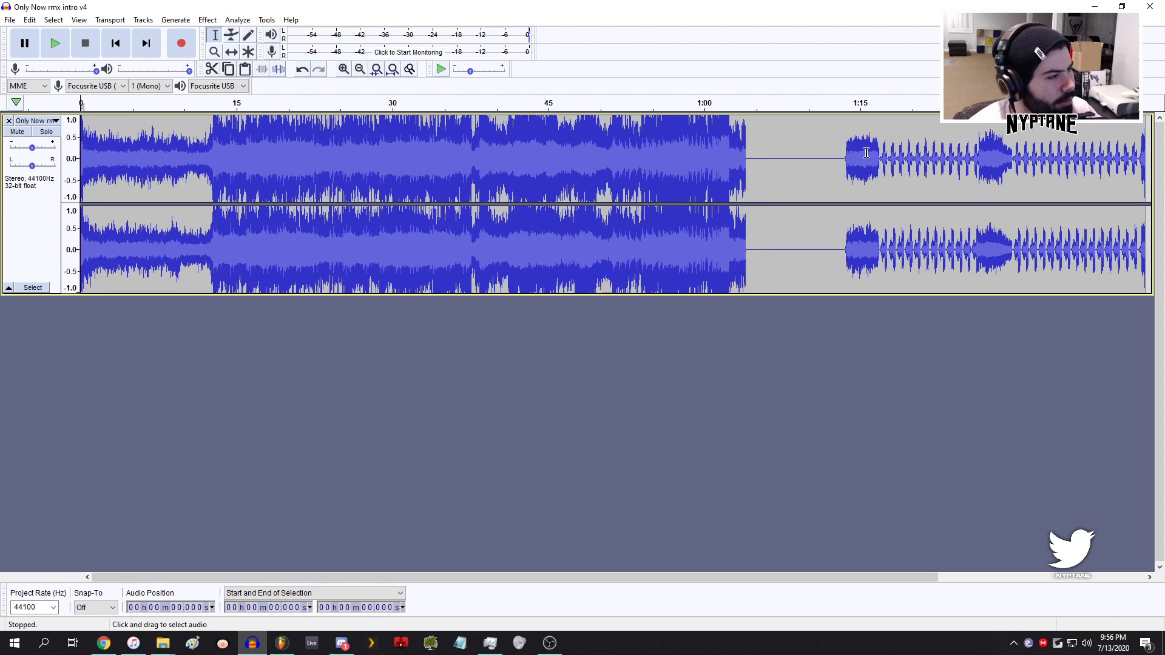
- Audition the quieter section after the silent gap, skipping ahead to about 1:16.9
click(846, 148)
key(space)
click(880, 152)
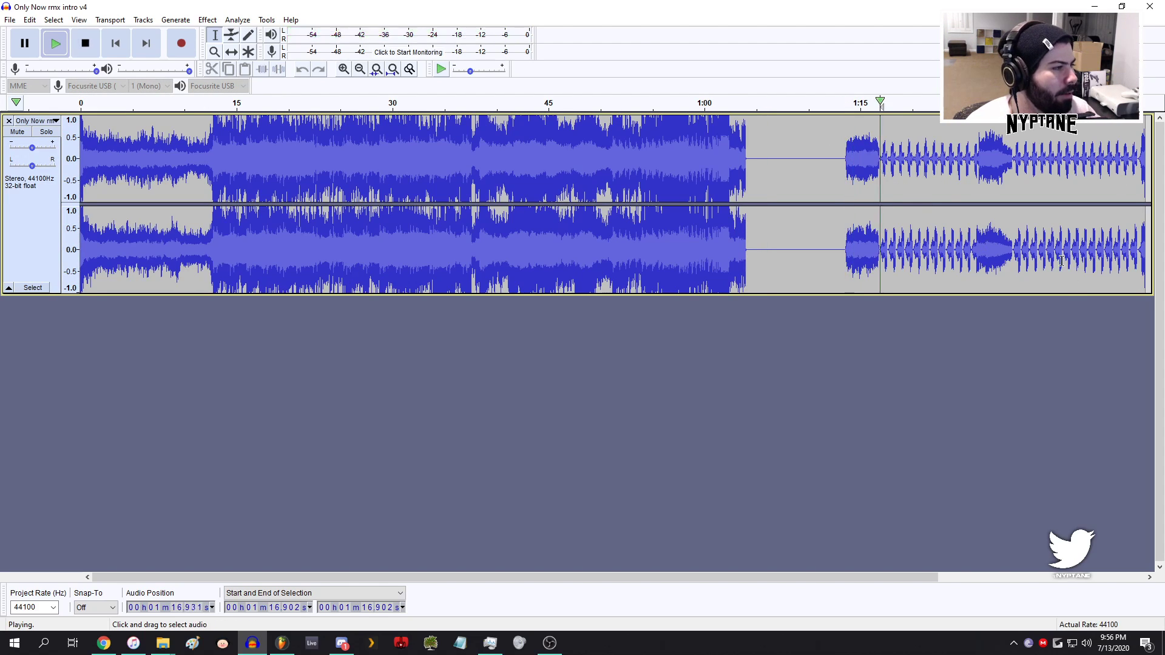
key(space)
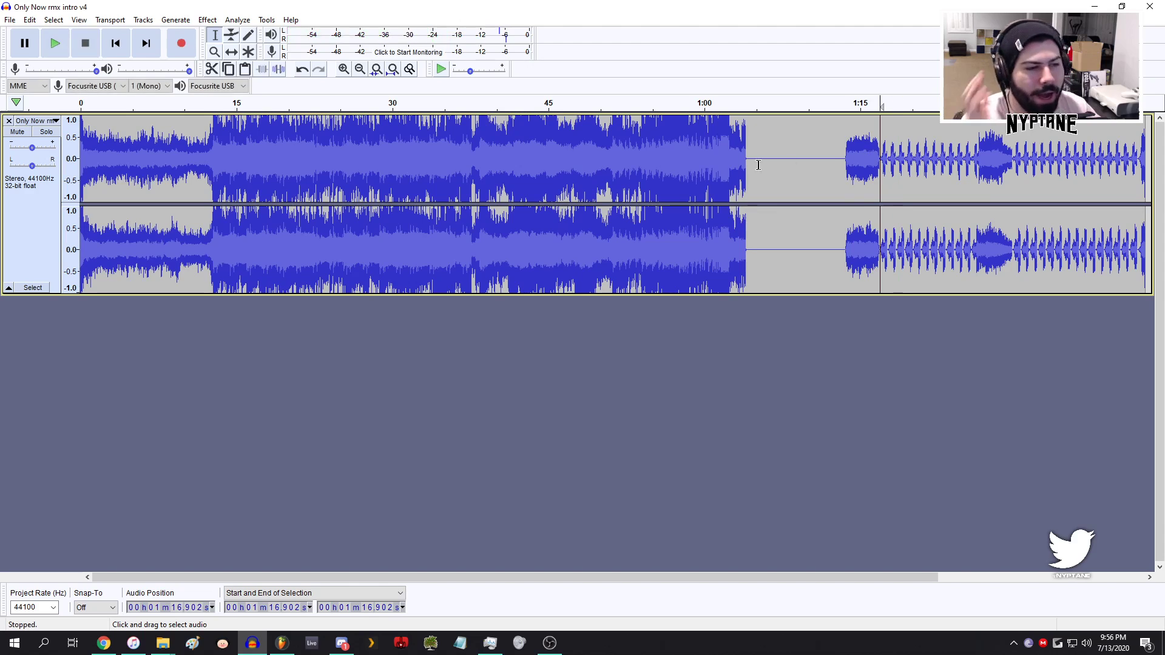
- Place the cursor at the dip at about 0:37.868 and briefly play the remix from there
click(571, 159)
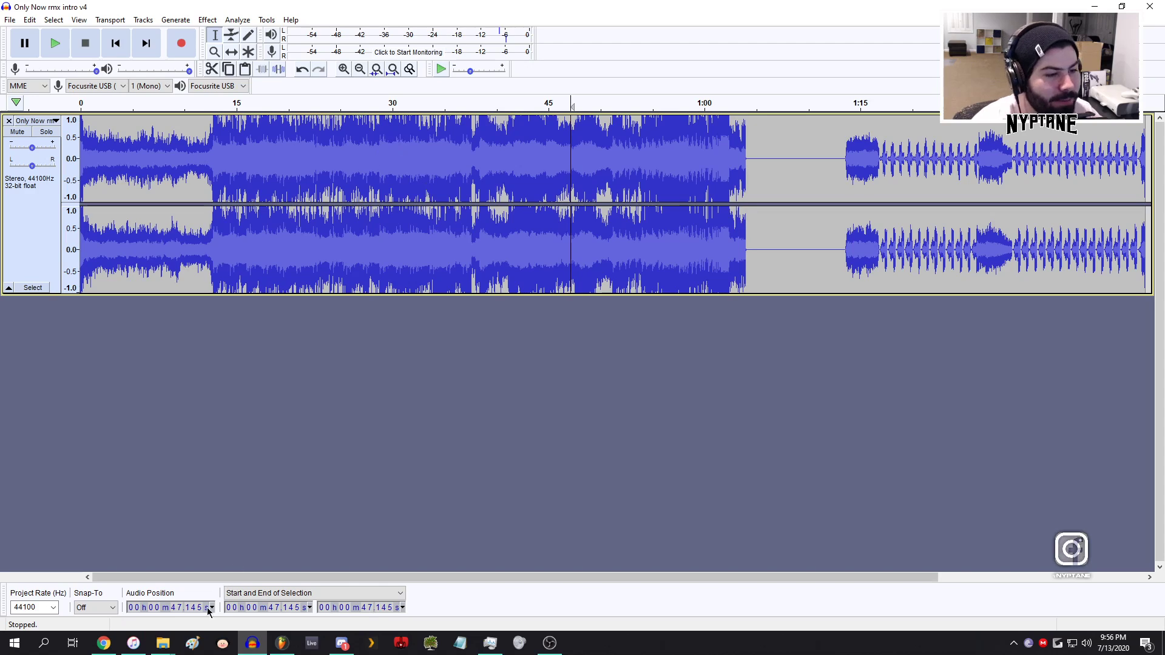
click(157, 652)
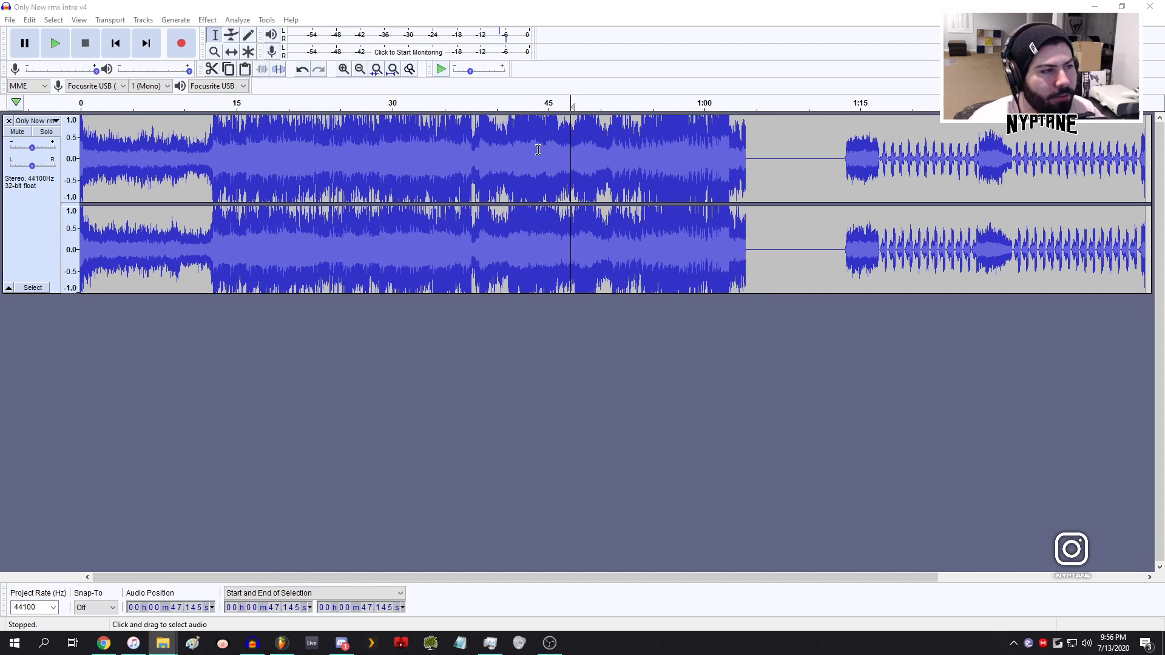
click(475, 141)
click(474, 148)
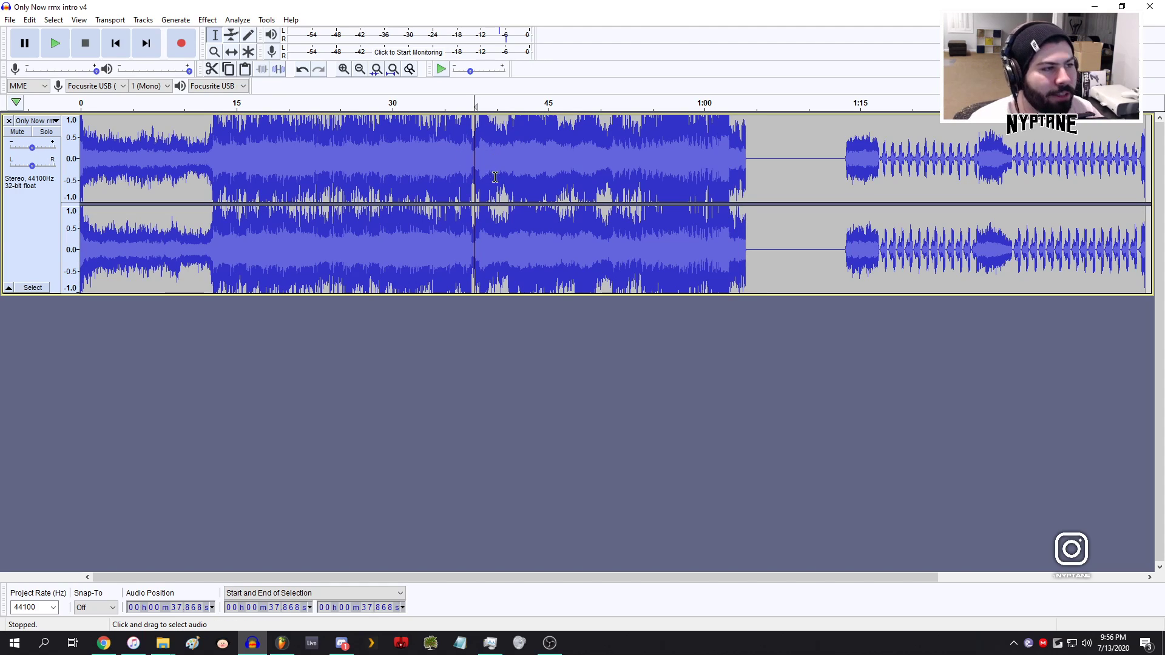
key(space)
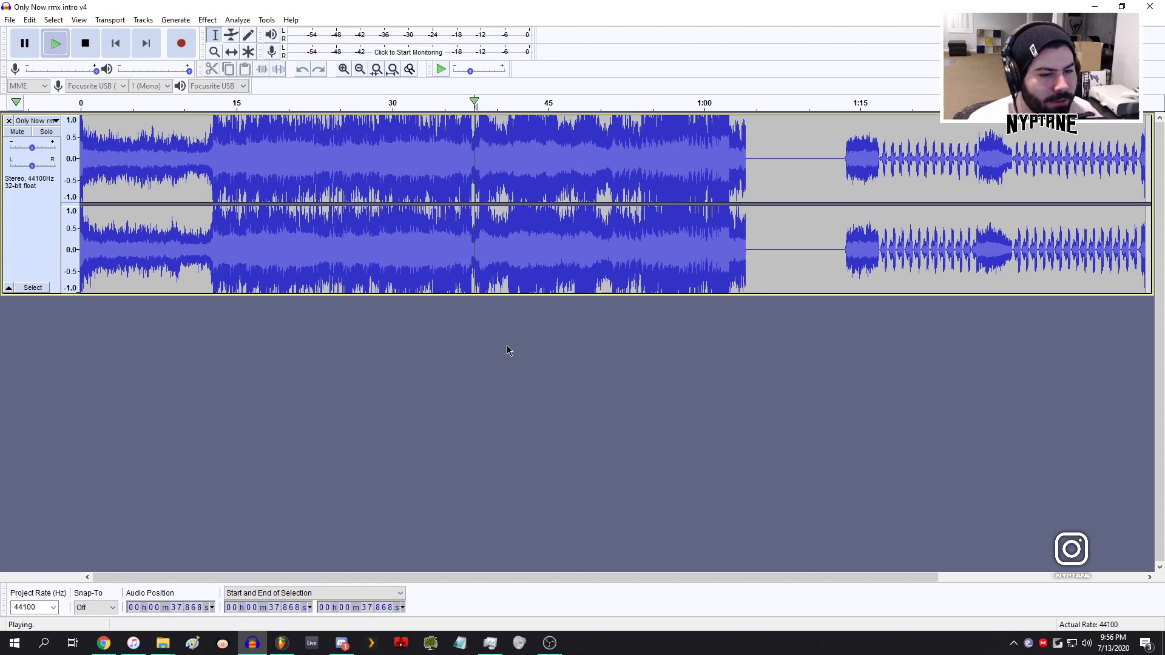
key(space)
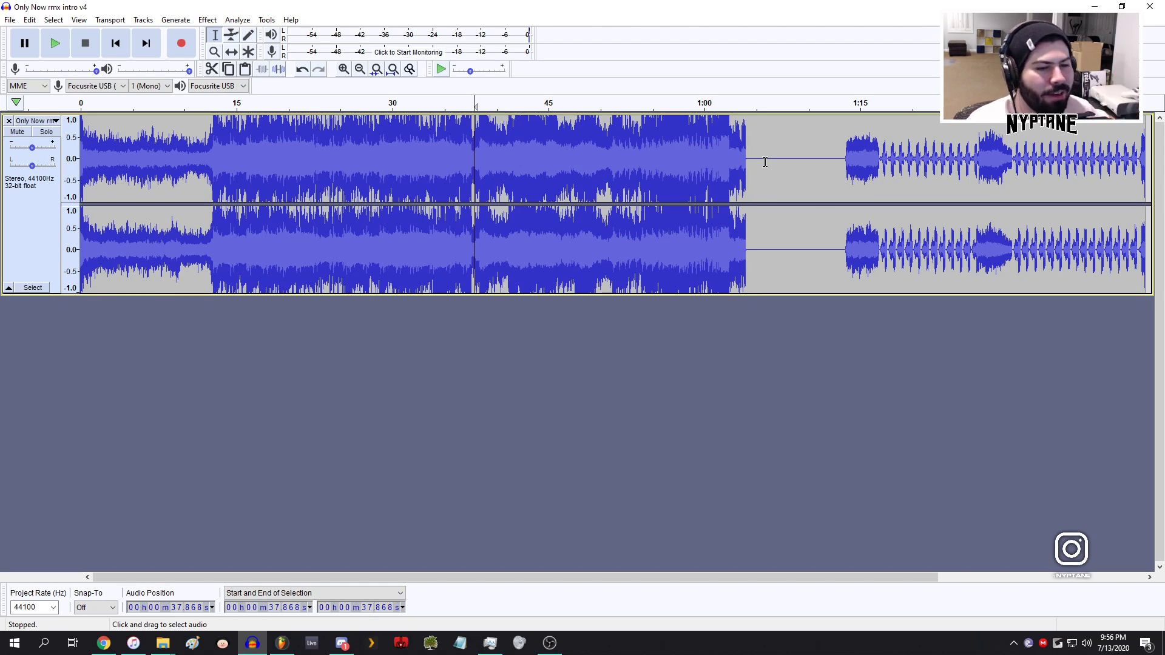
- Move the cursor to about 0:37.751 and play the remix from there up to the silent gap
click(458, 159)
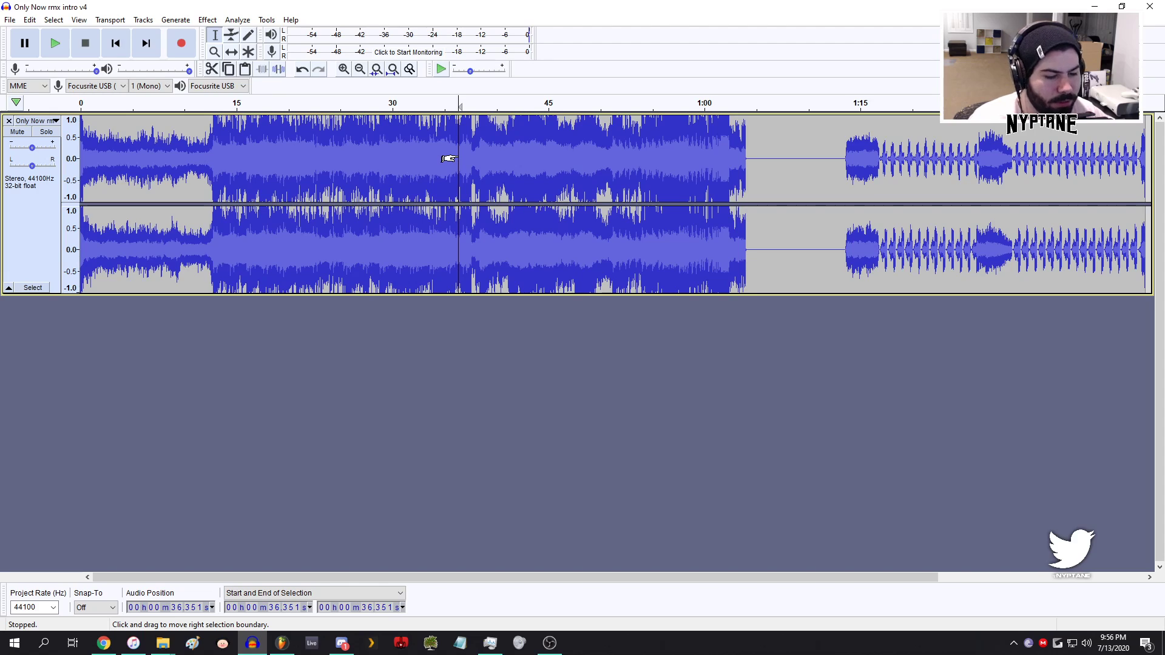
click(472, 152)
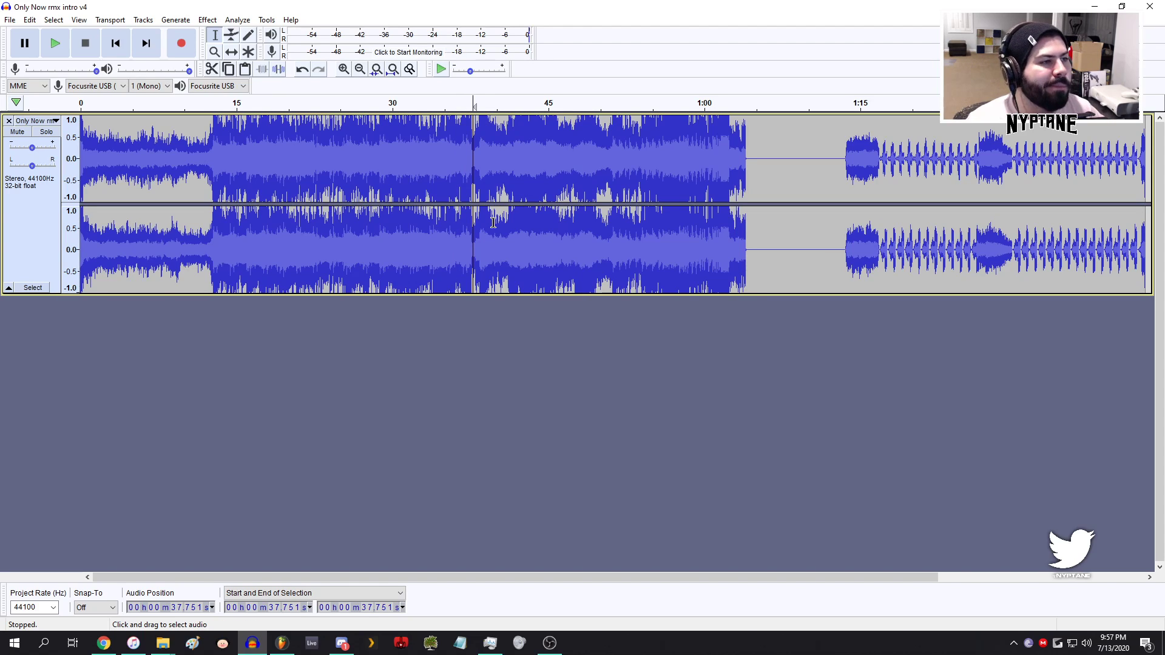
key(space)
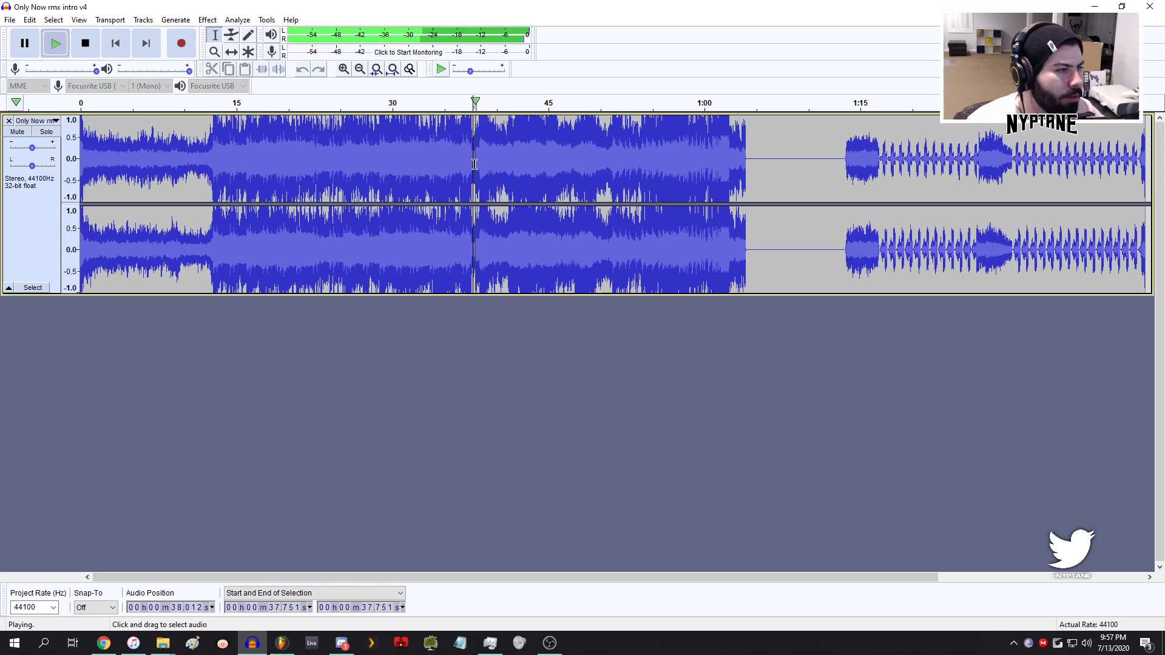
key(space)
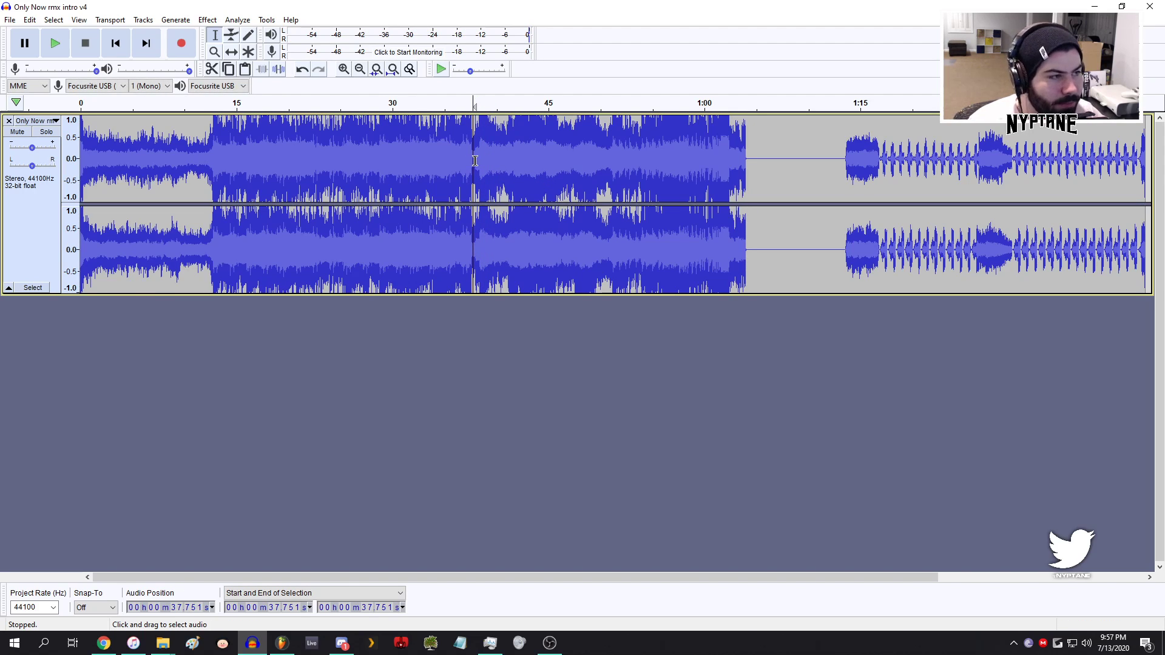
key(space)
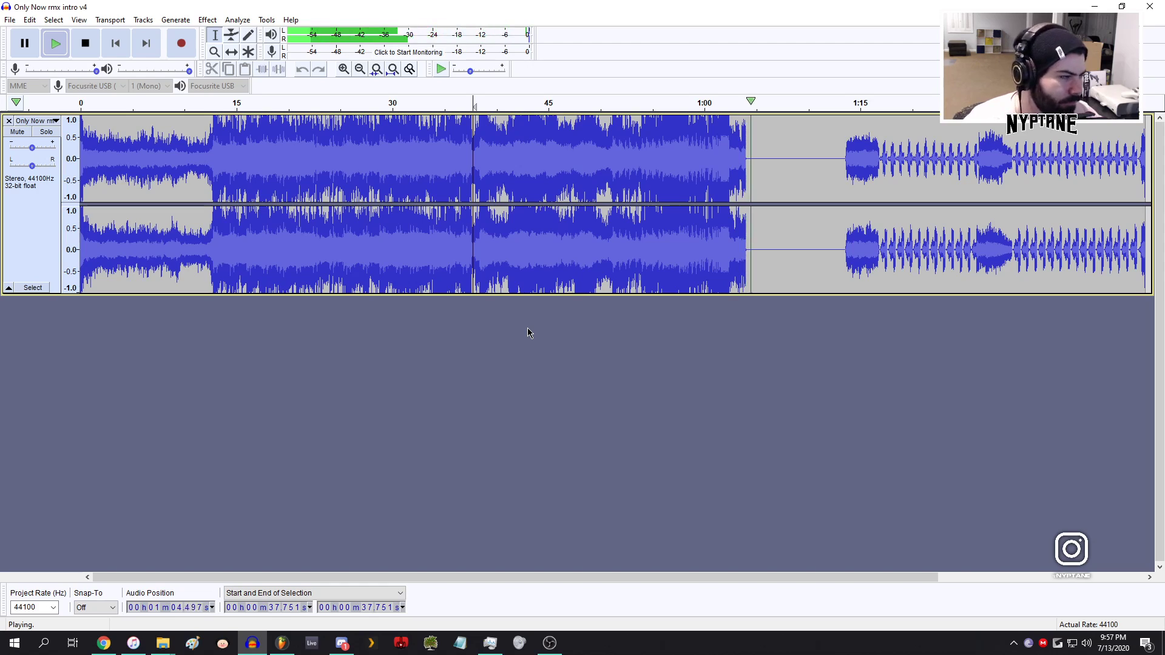
key(space)
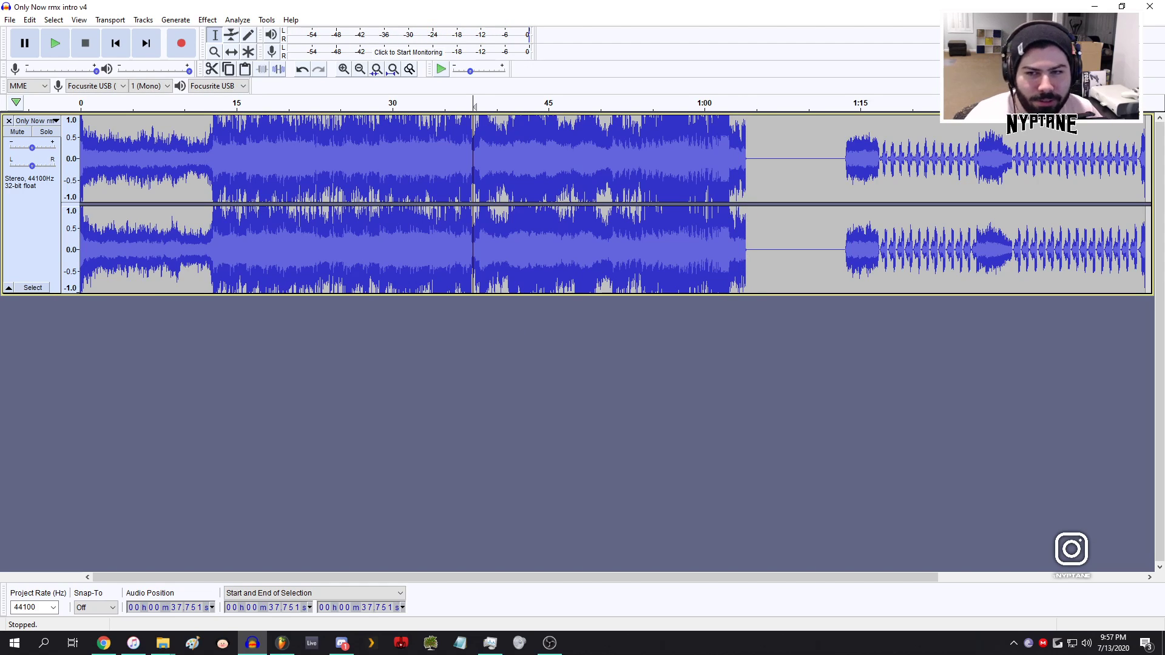
- Import the feelsy epian audio file as a second track below the remix
key(alt+Tab)
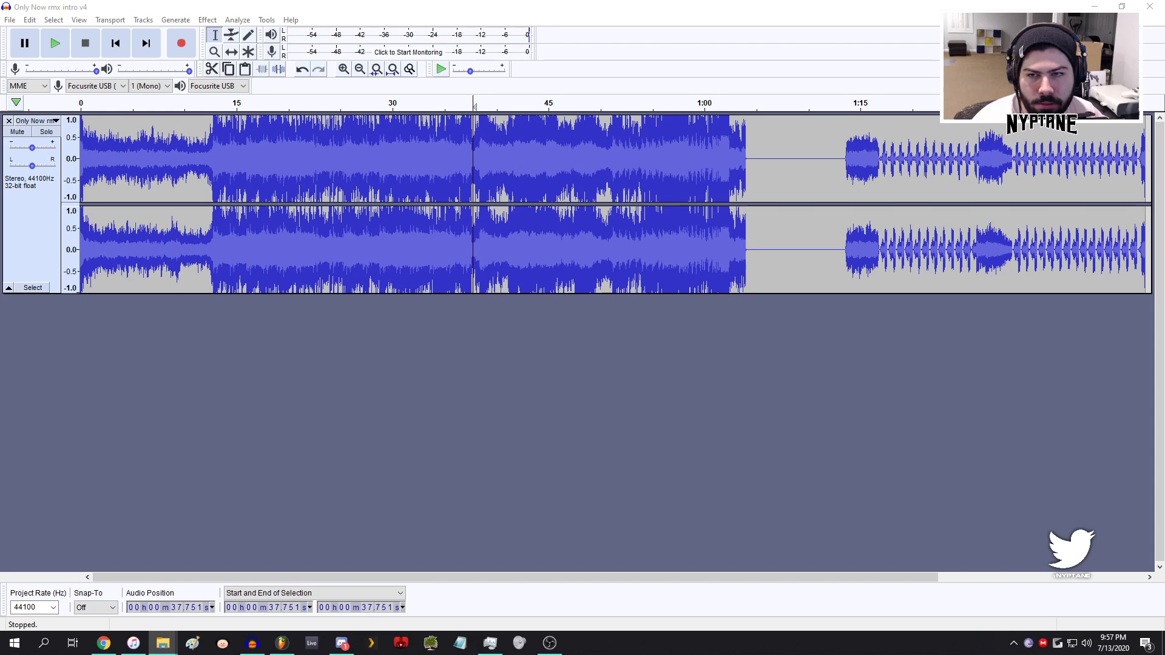
drag(0, 364, 226, 366)
click(119, 345)
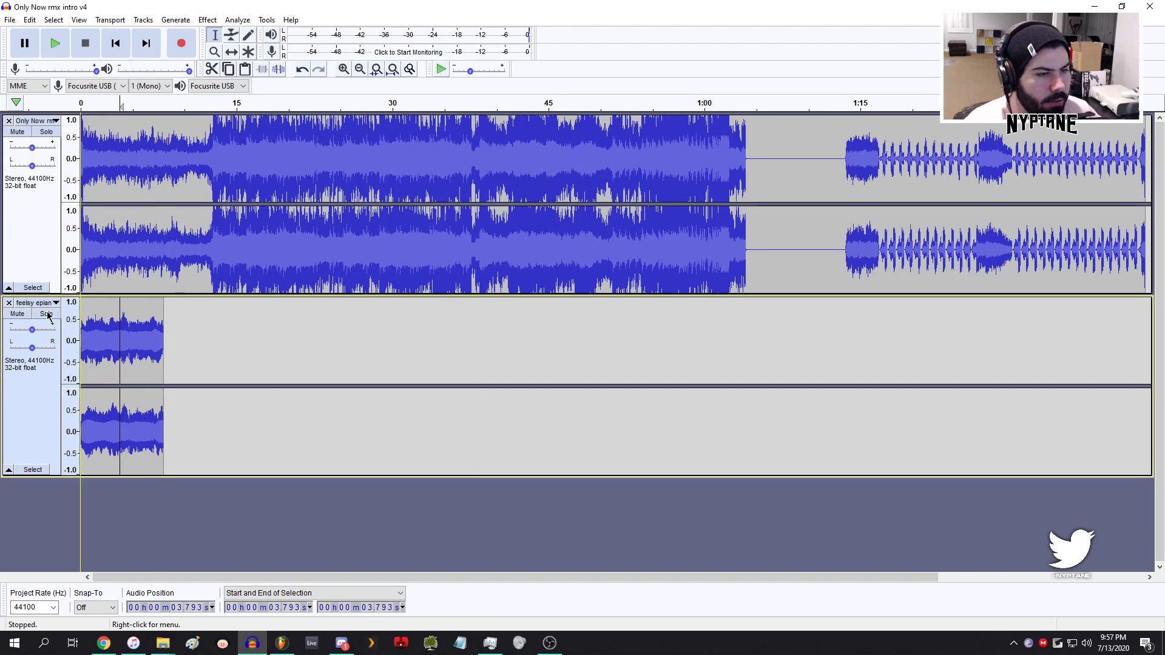
- Solo the feelsy epian track, play its opening from the start and return to File Explorer
click(47, 314)
key(Home)
key(space)
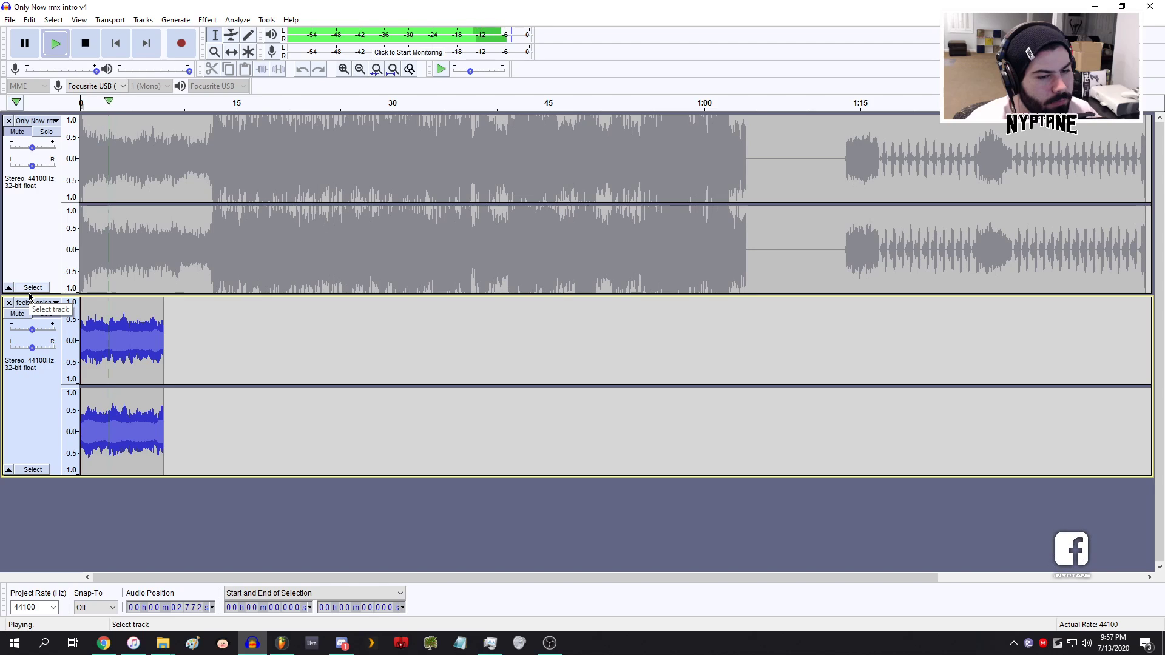
key(space)
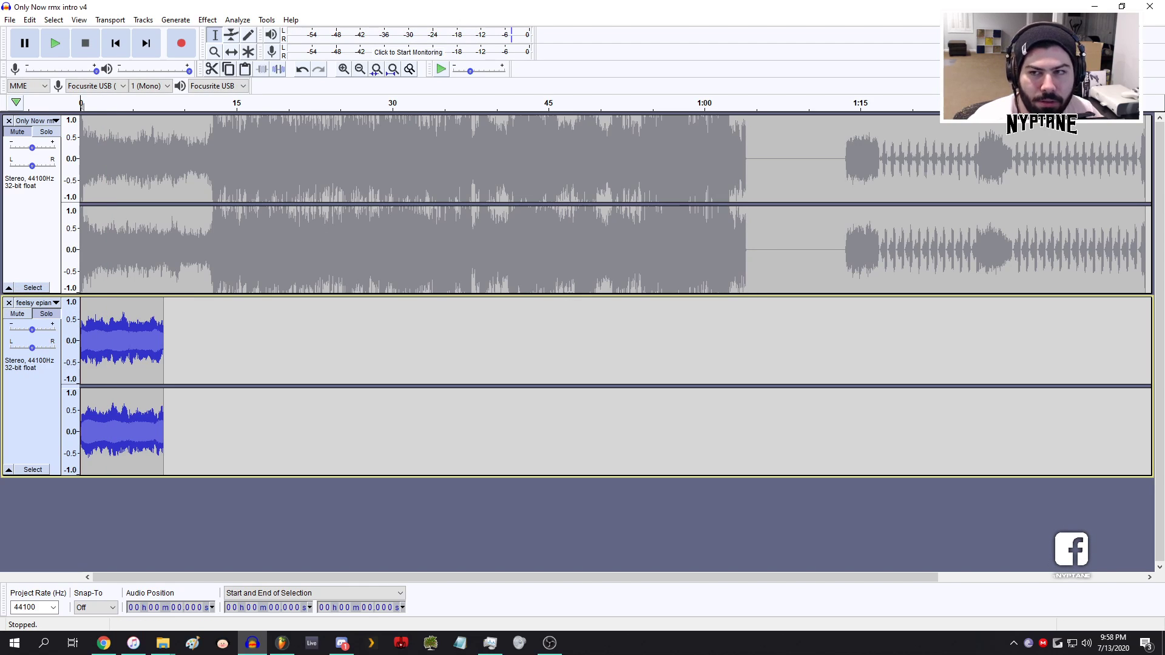
key(alt+Tab)
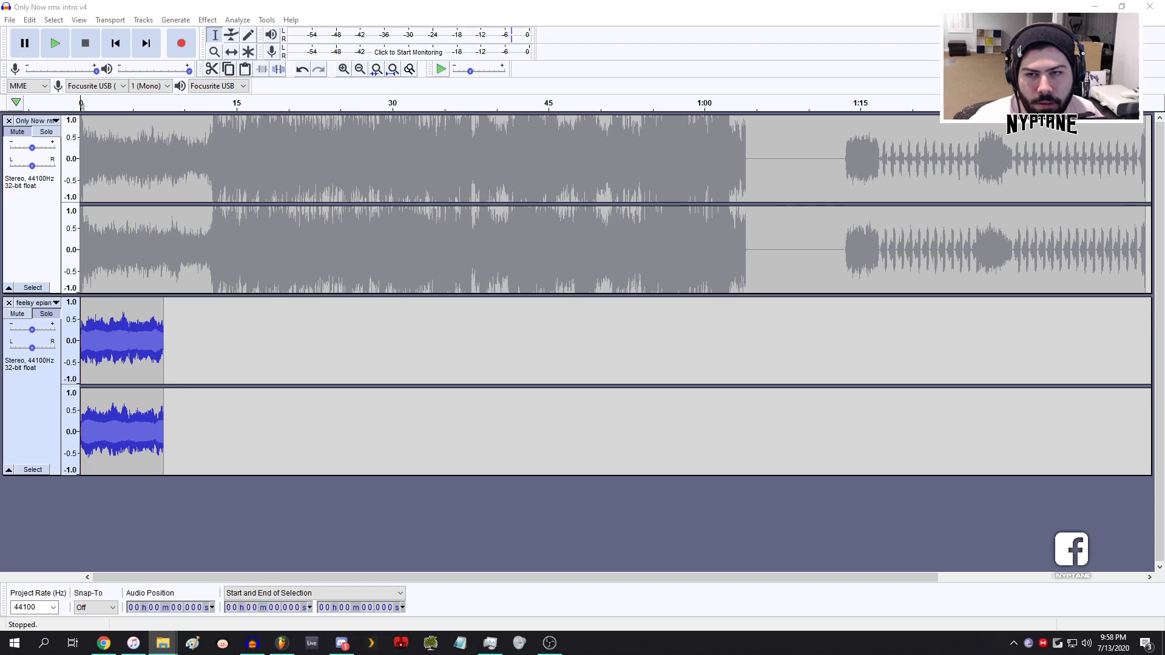
- Import the reverse pian audio file as a new track and remove the feelsy epian track
drag(150, 396, 139, 374)
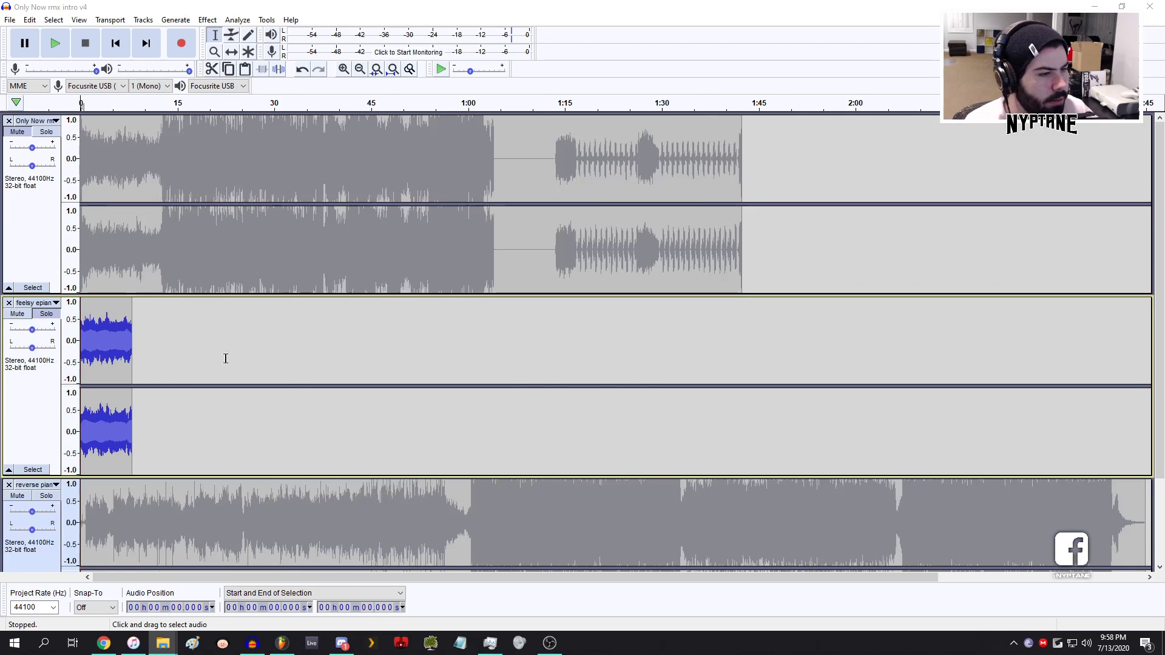
click(10, 303)
- Play the reverse pian track from the start to about 1:36, briefly lowering and restoring its gain, and return to File Explorer
key(space)
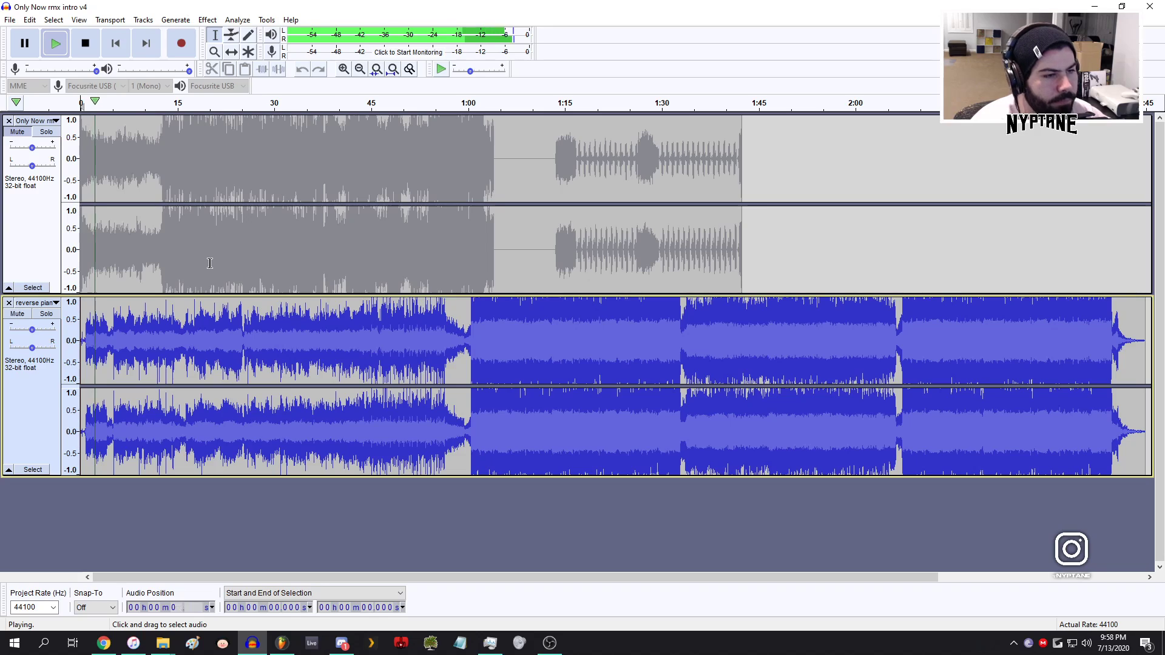
drag(33, 330, 13, 334)
drag(13, 335, 32, 333)
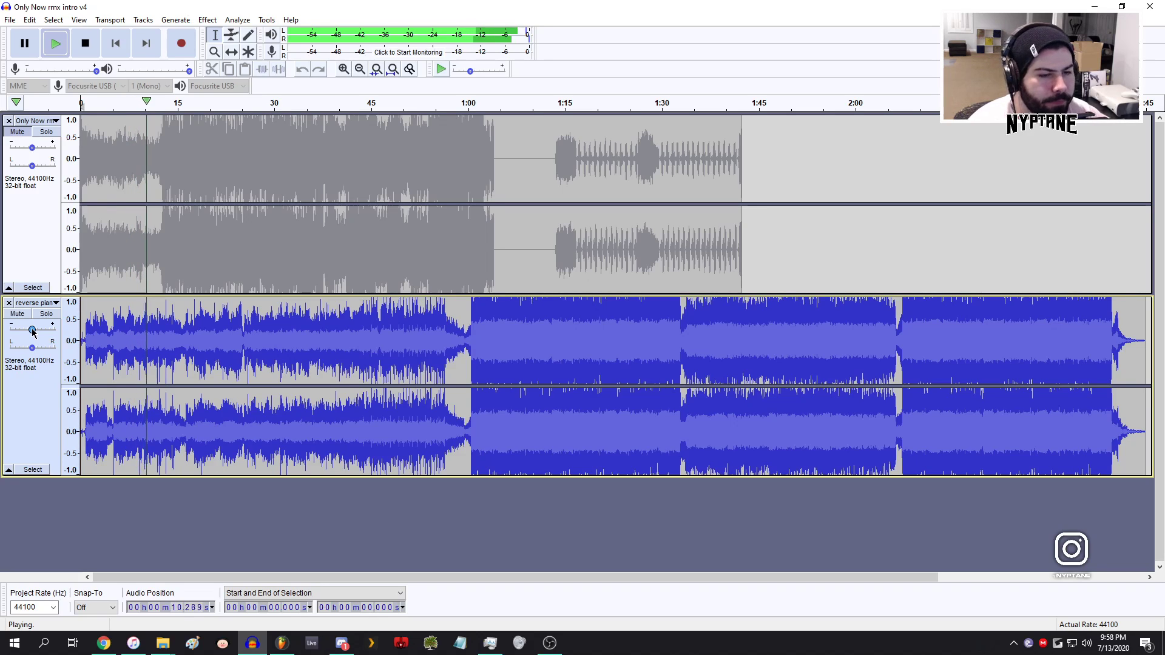
mouse_move(31, 336)
mouse_down()
mouse_move(13, 334)
mouse_move(31, 334)
mouse_up()
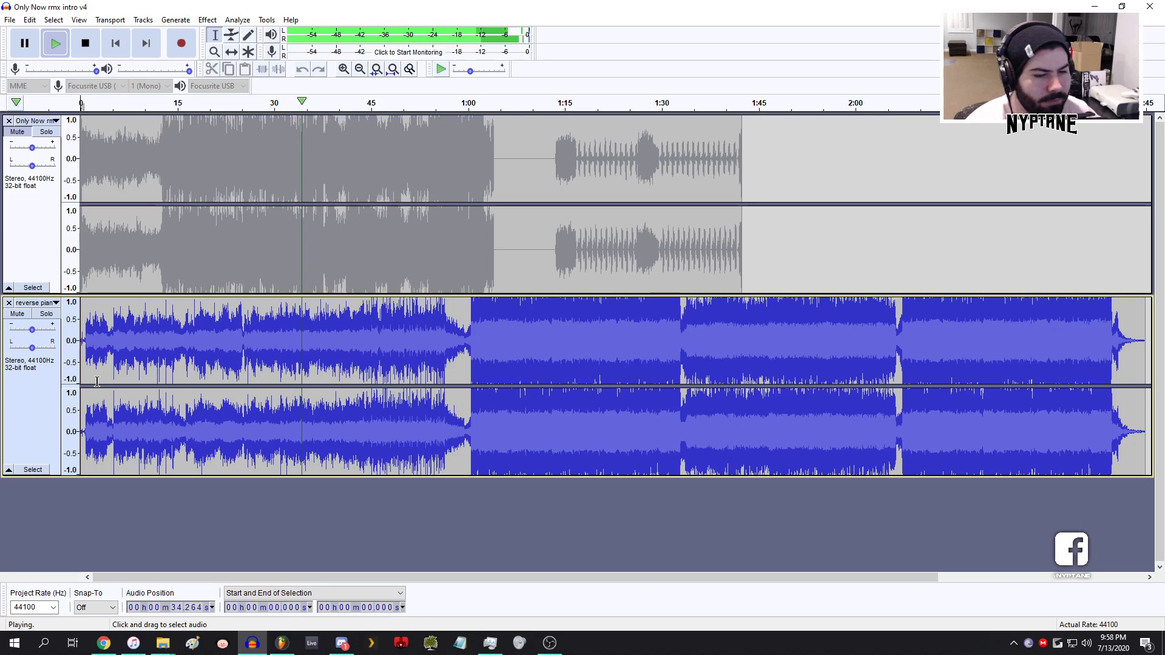
mouse_move(32, 329)
mouse_down()
mouse_move(6, 334)
mouse_move(35, 331)
mouse_up()
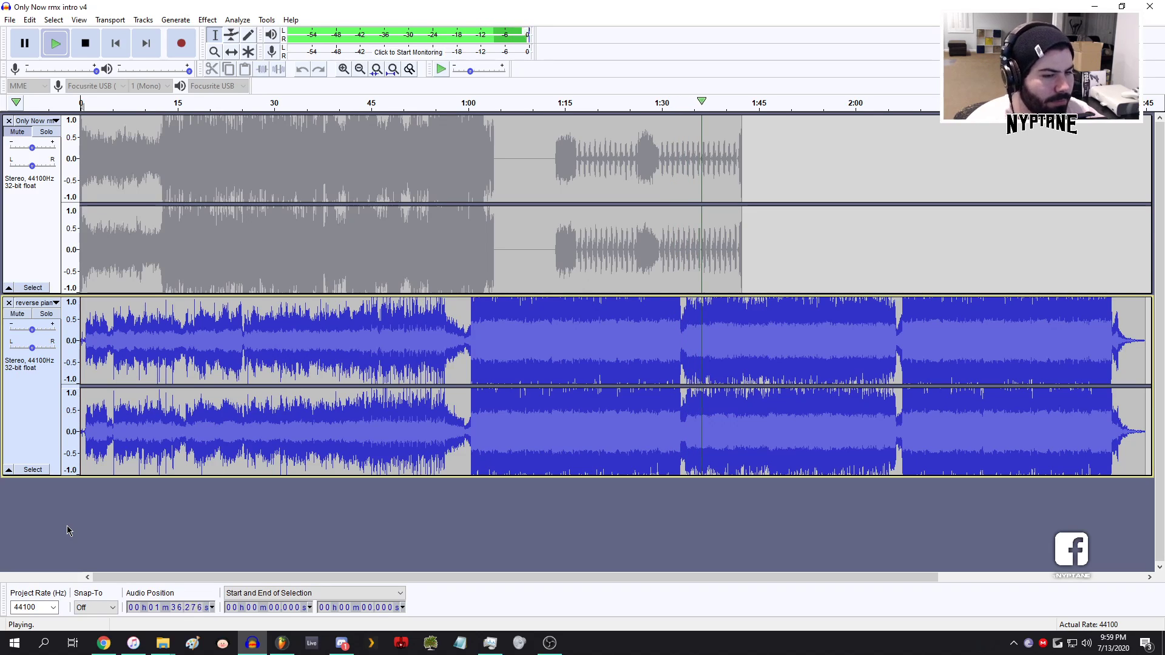
key(space)
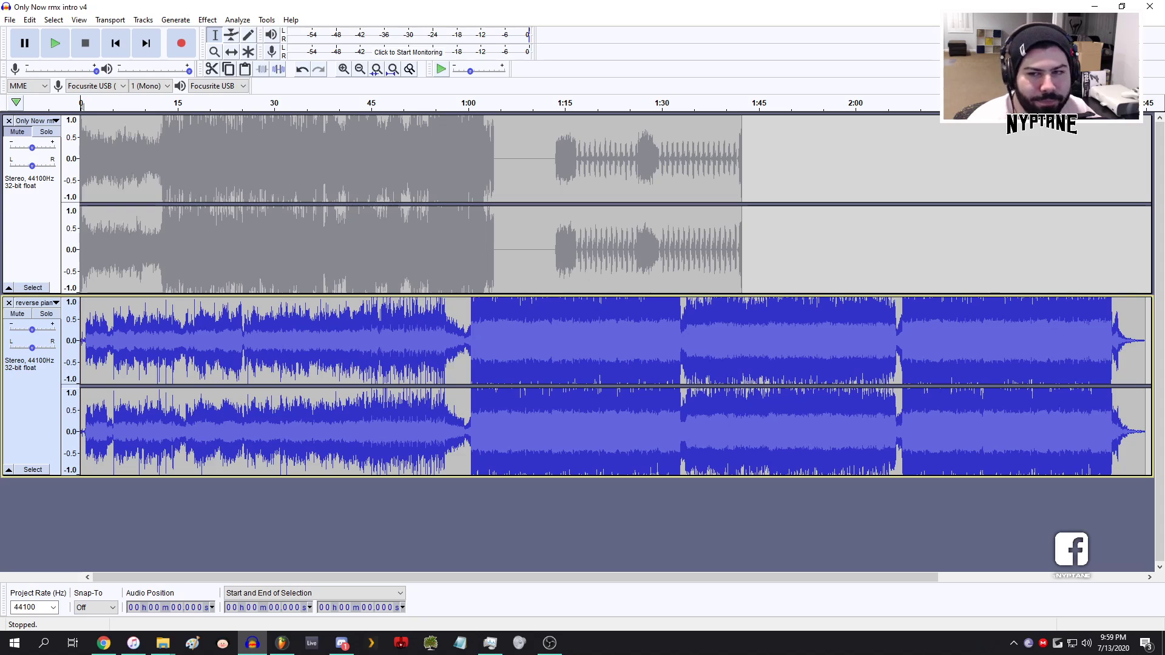
key(alt+Tab)
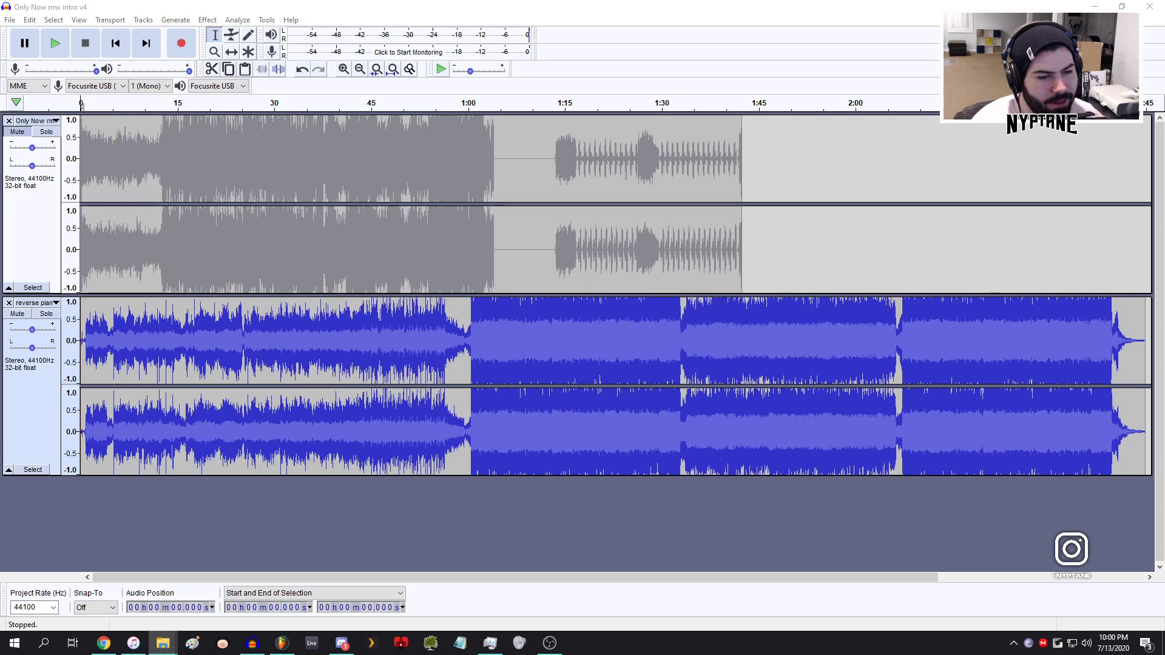
- Place the cursor at about 1:00.499 in the reverse pian track, where the loud section starts, and switch to Chrome
click(473, 314)
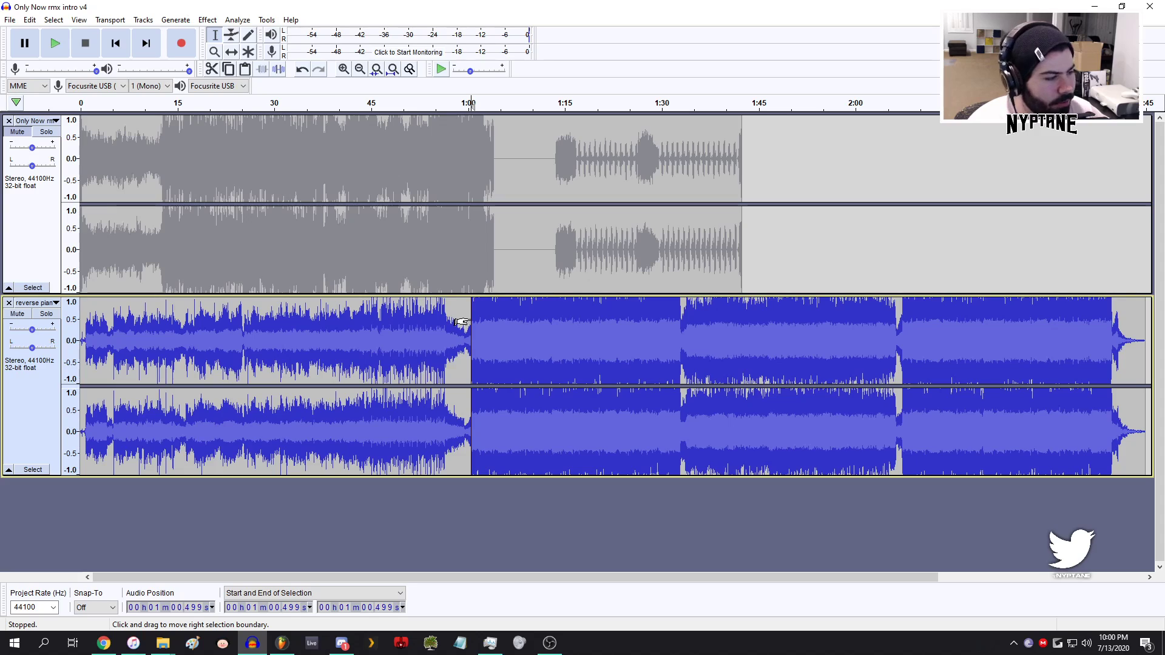
key(alt+Tab)
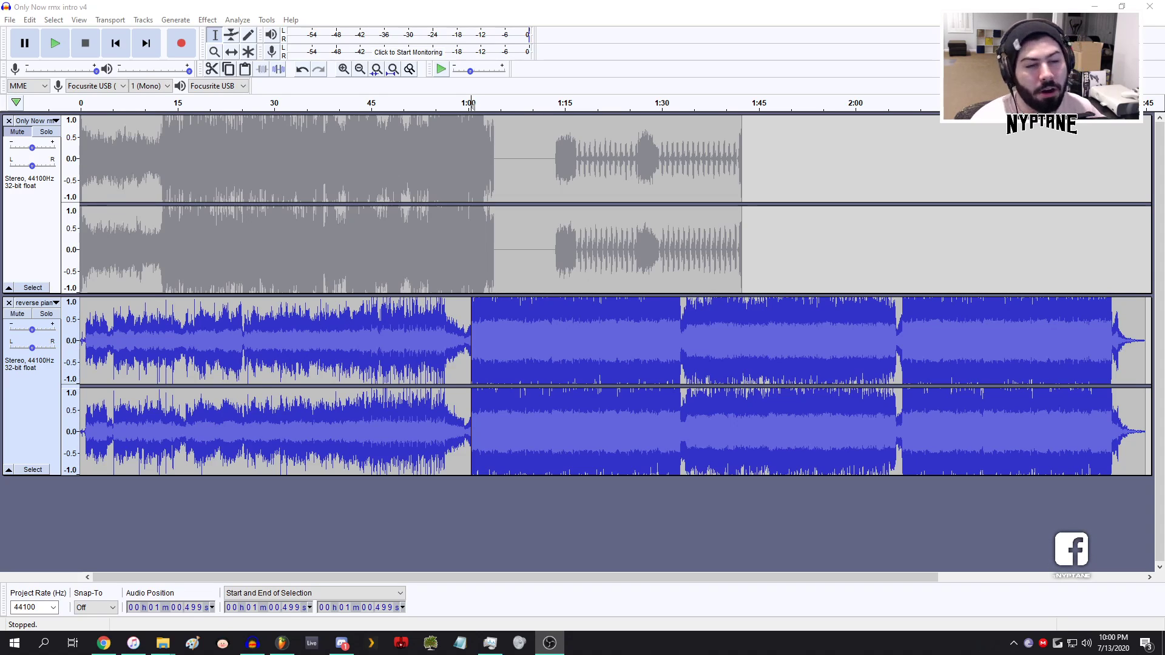
key(alt+Tab)
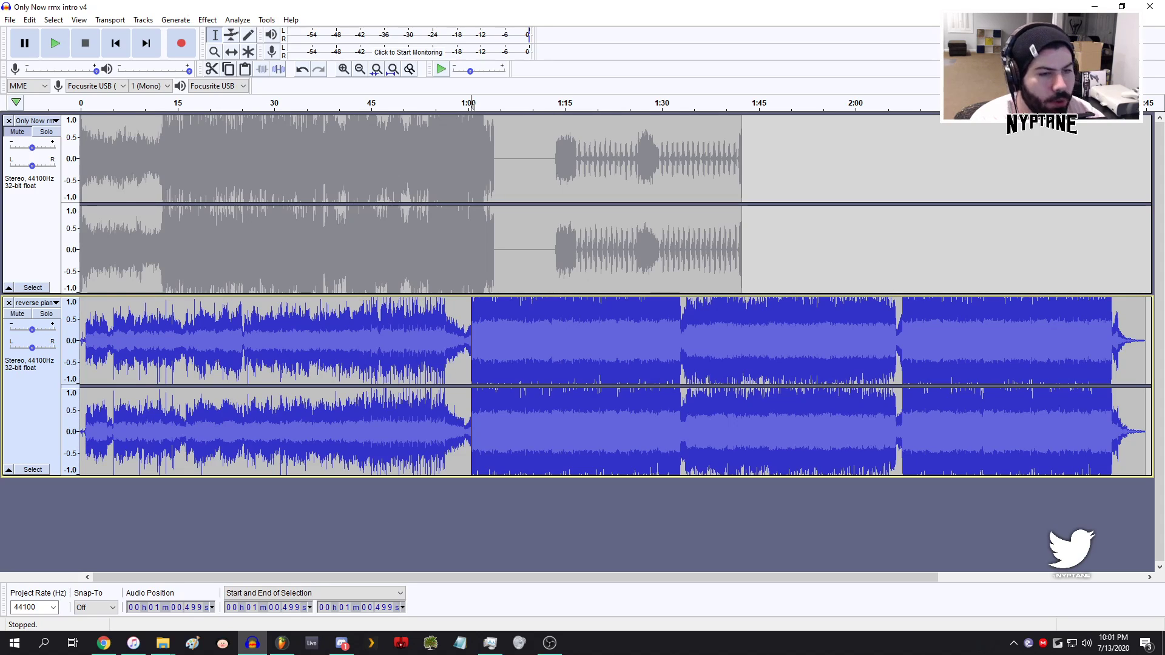
key(alt+Tab)
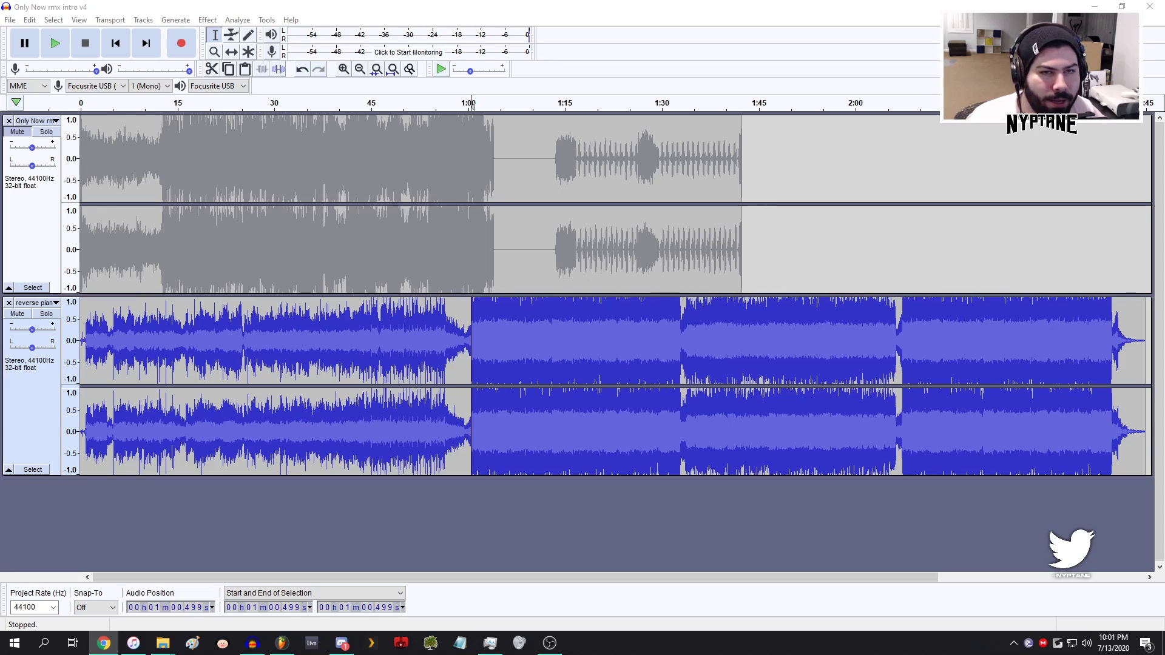